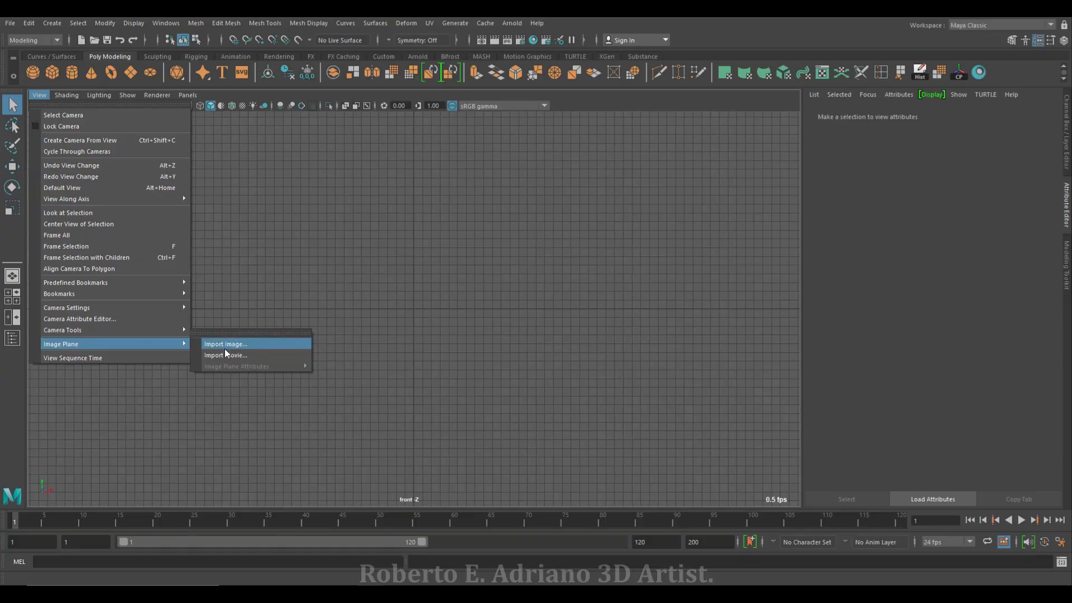
Import "Casa medieval ref_Front (2).jpg" as an image plane in the front view
left_click(228, 346)
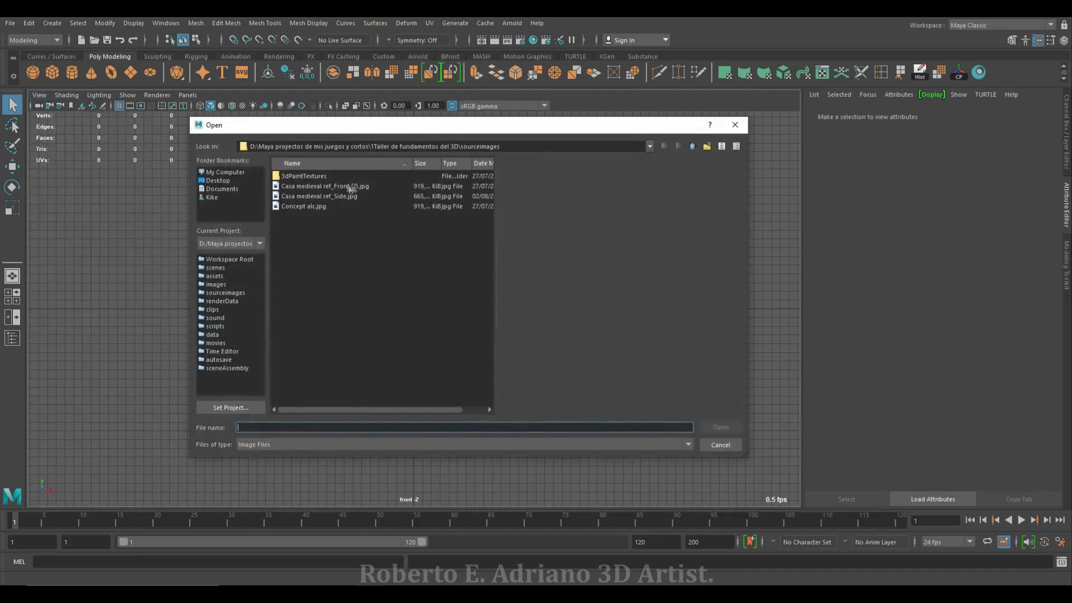
left_click(329, 187)
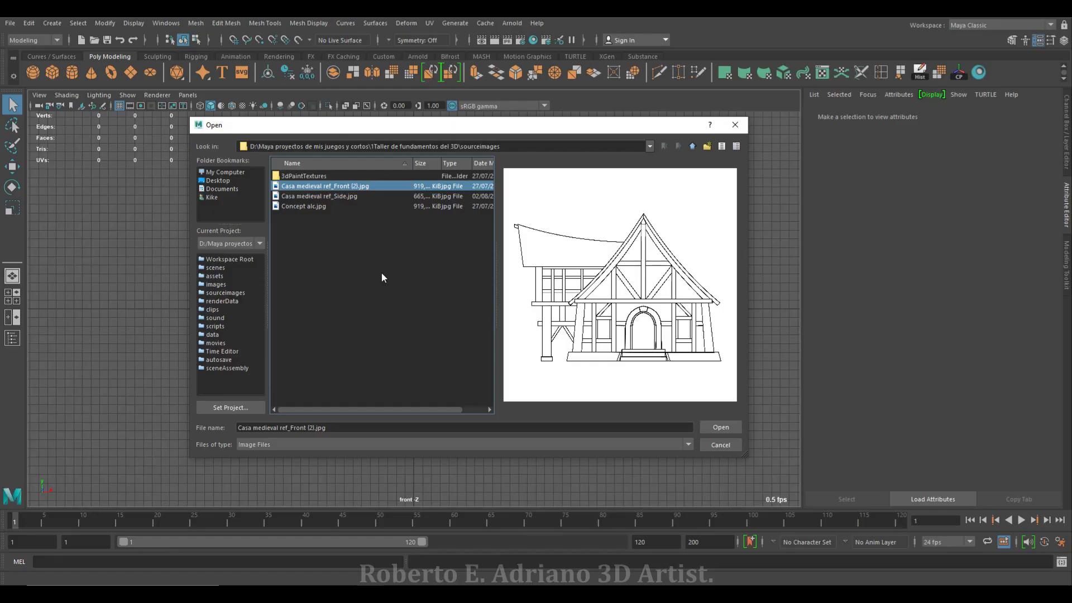
left_click(720, 428)
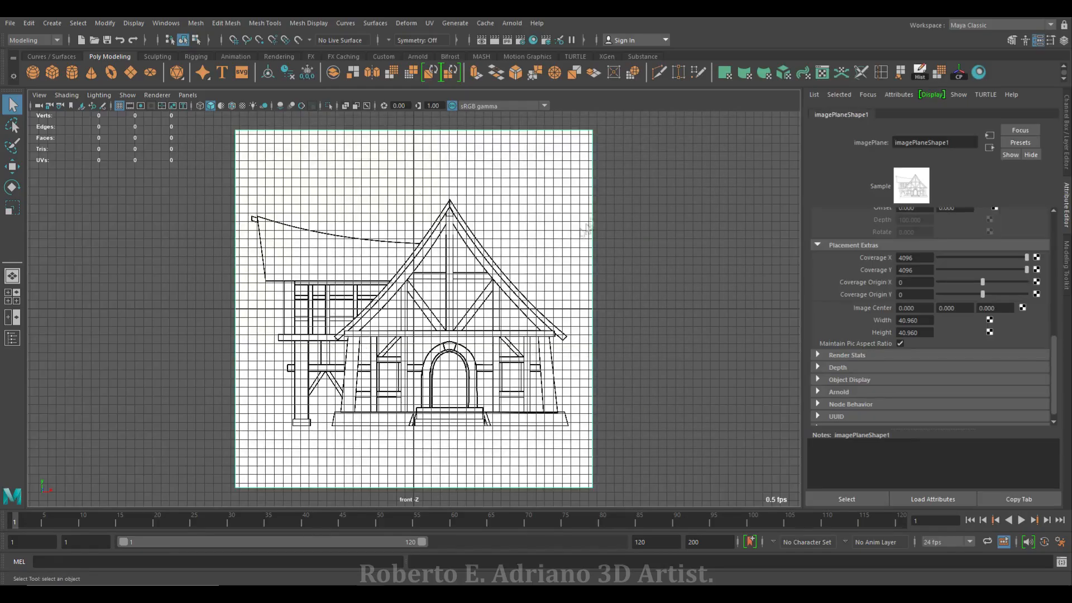
Import "Casa medieval ref_Side.jpg" as an image plane in the side view
key("space")
left_click(580, 386)
key("space")
left_click(39, 95)
mouse_move(140, 344)
left_click(246, 344)
left_click(353, 196)
left_click(721, 430)
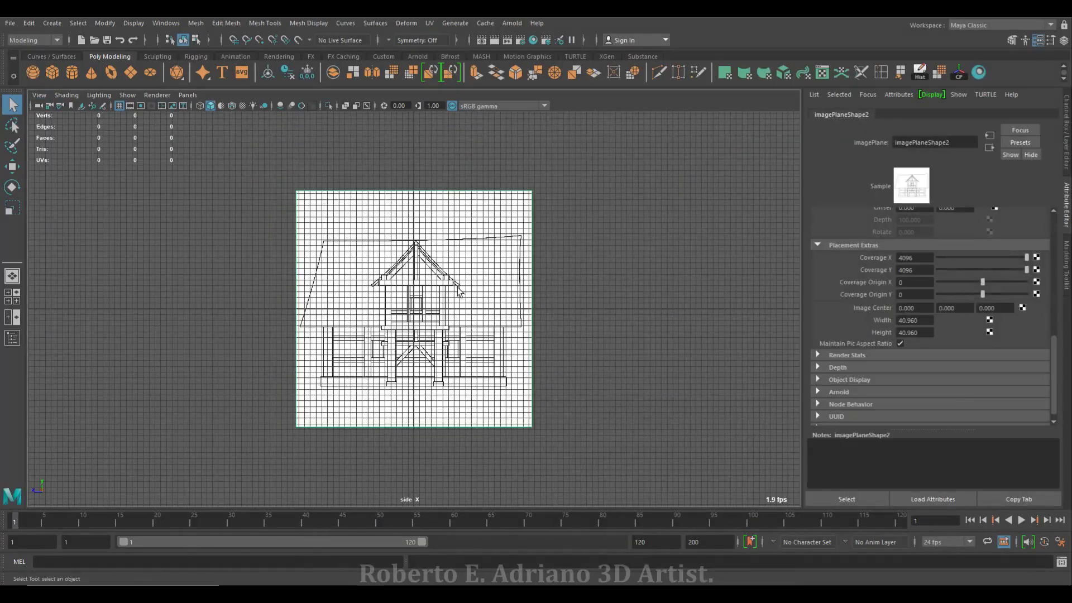
Offset the side reference image plane by setting its Image Center to -25 in X and 13.5 in Y
left_click(981, 308)
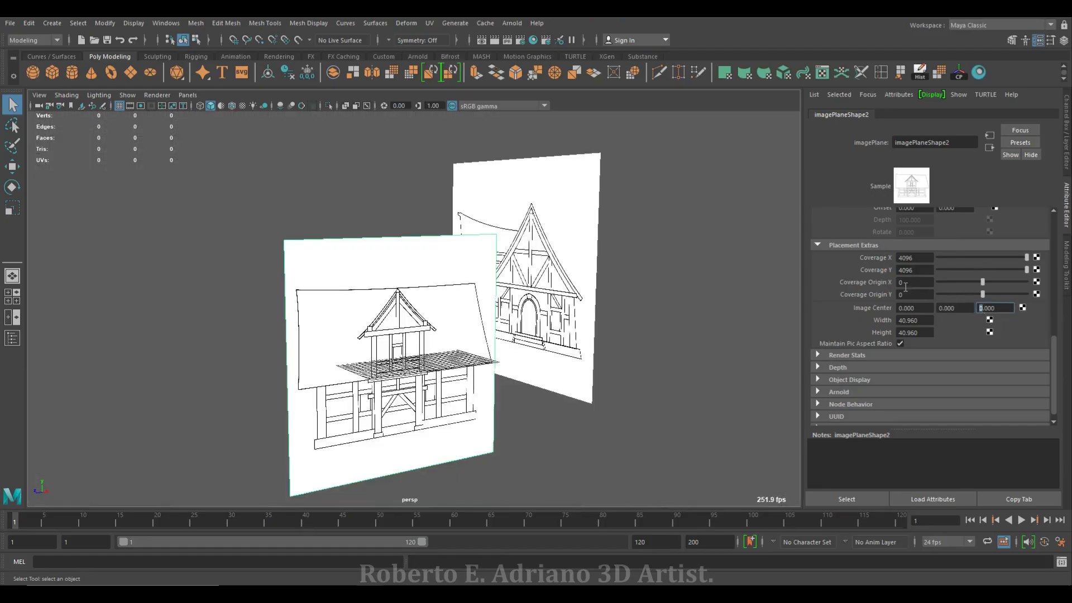
left_click(941, 308)
type("13.5")
key("Return")
left_click_drag(436, 311, 497, 310, "alt")
left_click_drag(558, 291, 425, 290, "alt")
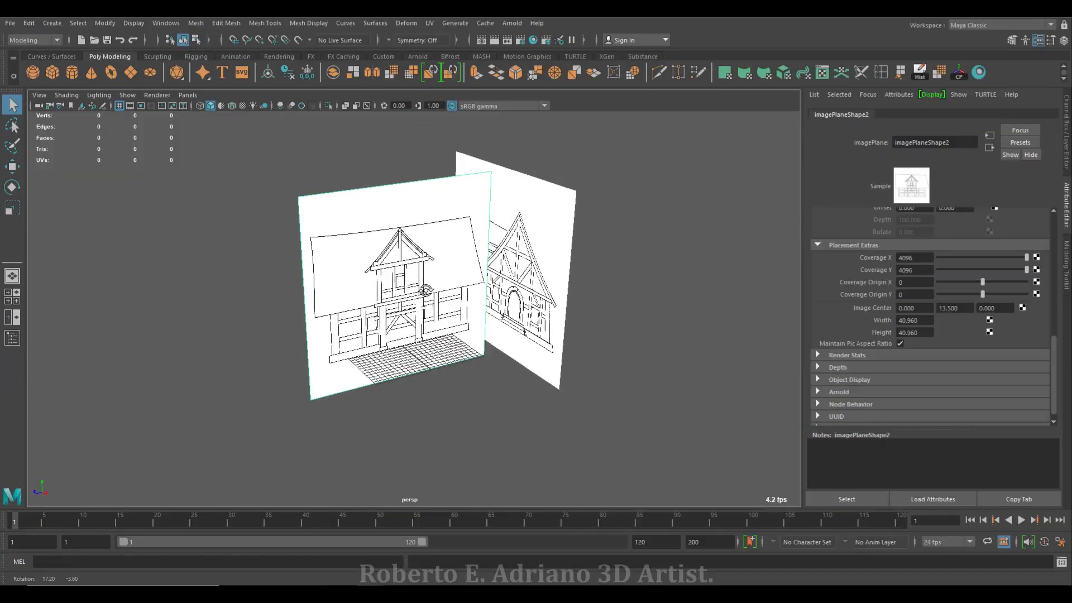
left_click(910, 308)
left_click_drag(371, 316, 437, 319, "alt")
middle_click_drag(436, 319, 407, 286, "alt")
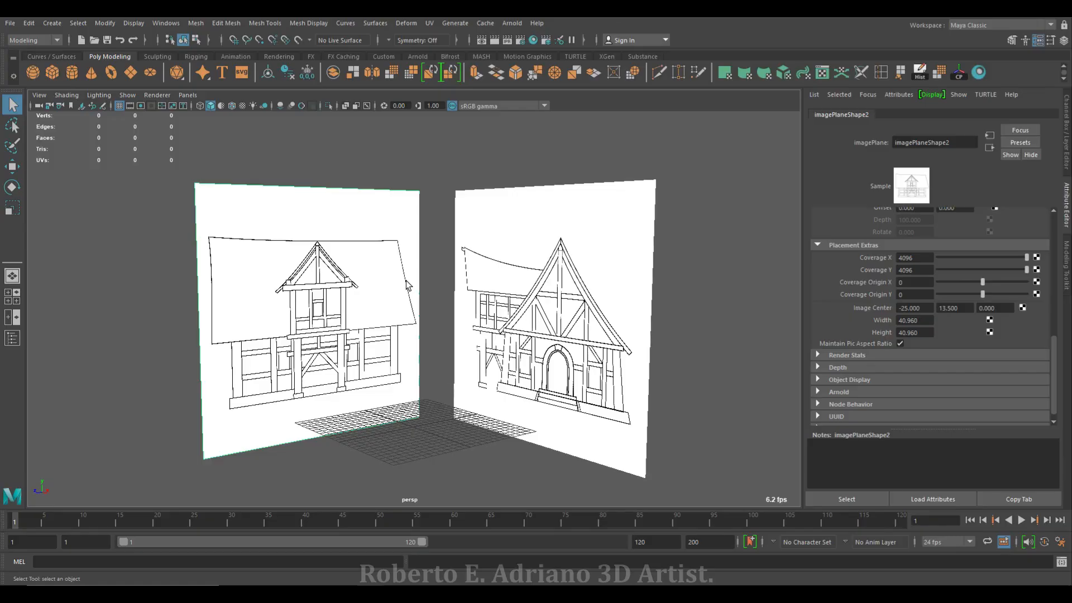
Create a polygon cube and, in the front view, scale it along X into a long thin bar
key("space")
key("space")
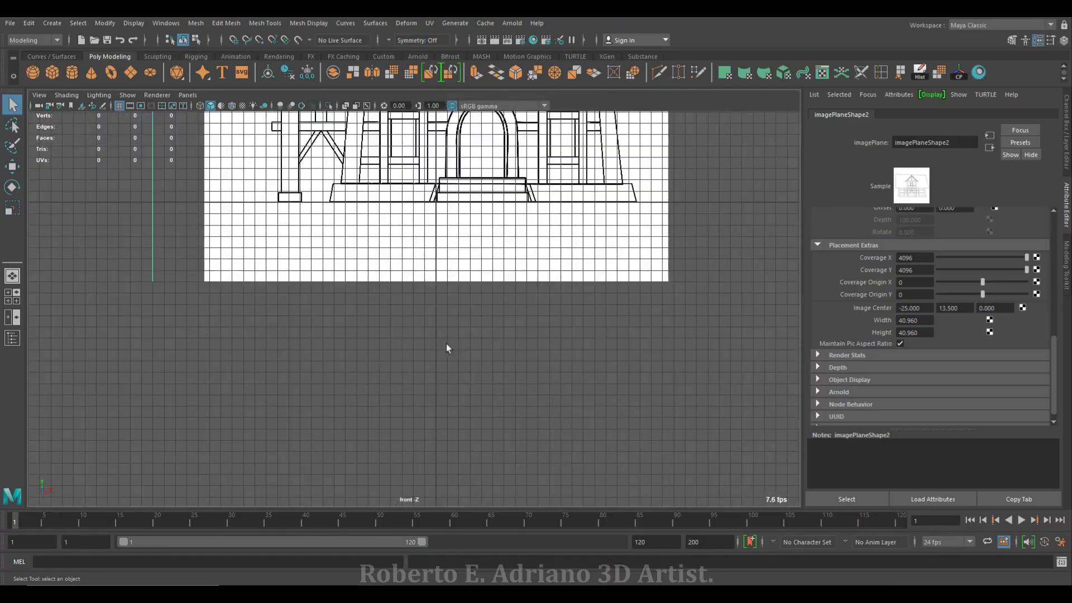
scroll(447, 346, "down", 3)
middle_click_drag(405, 406, 438, 406, "alt")
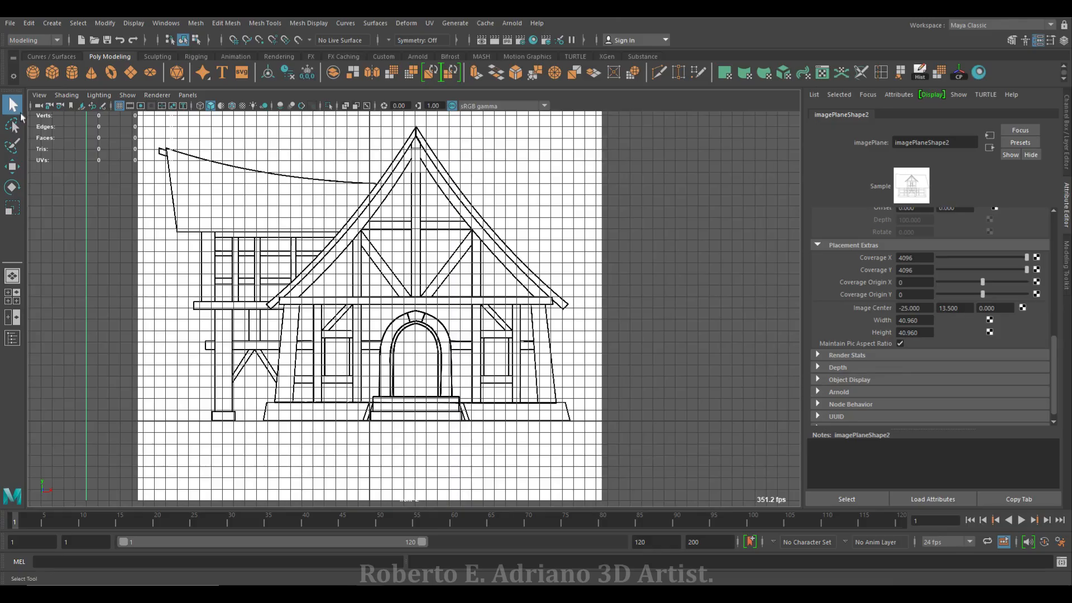
left_click(50, 72)
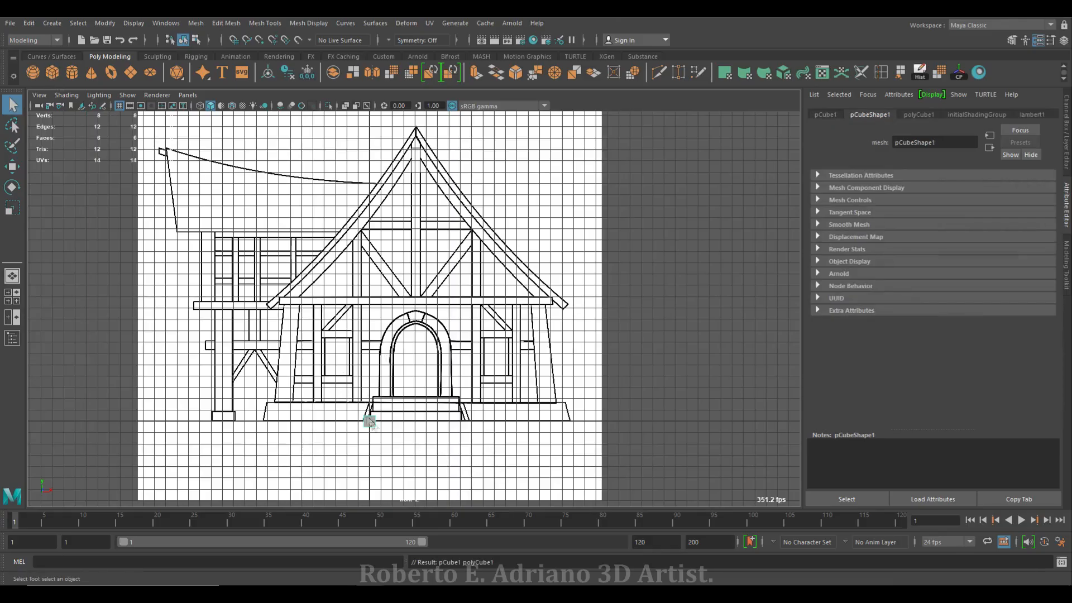
key("w")
key("r")
left_click_drag(419, 421, 470, 421)
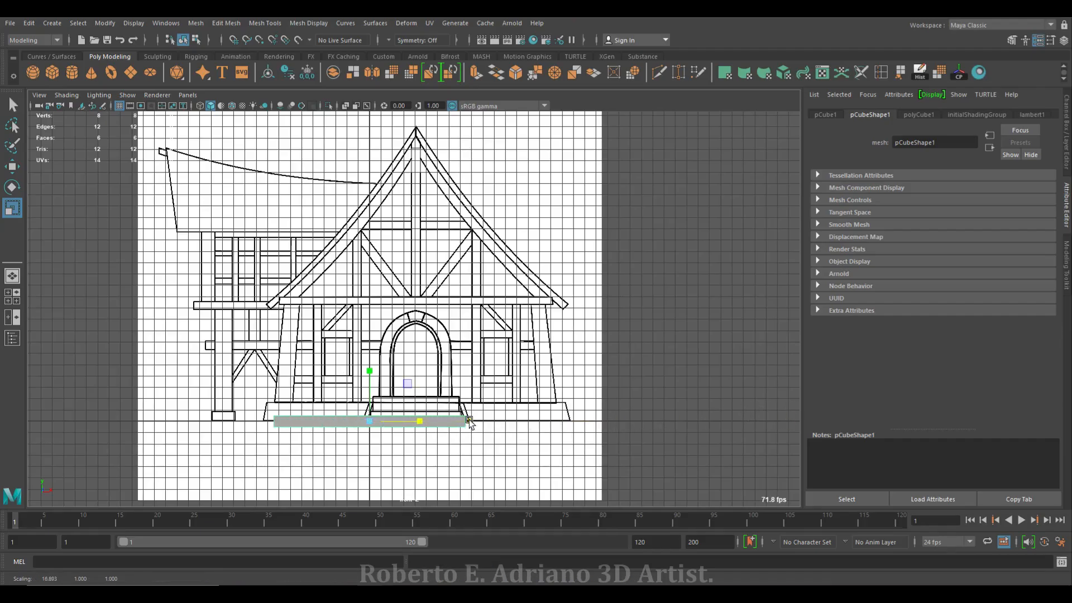
Move the bar's end vertices in wireframe to the outer ends of the house foundation in the front reference
right_click(333, 420)
left_click(279, 289)
left_click_drag(262, 408, 284, 431)
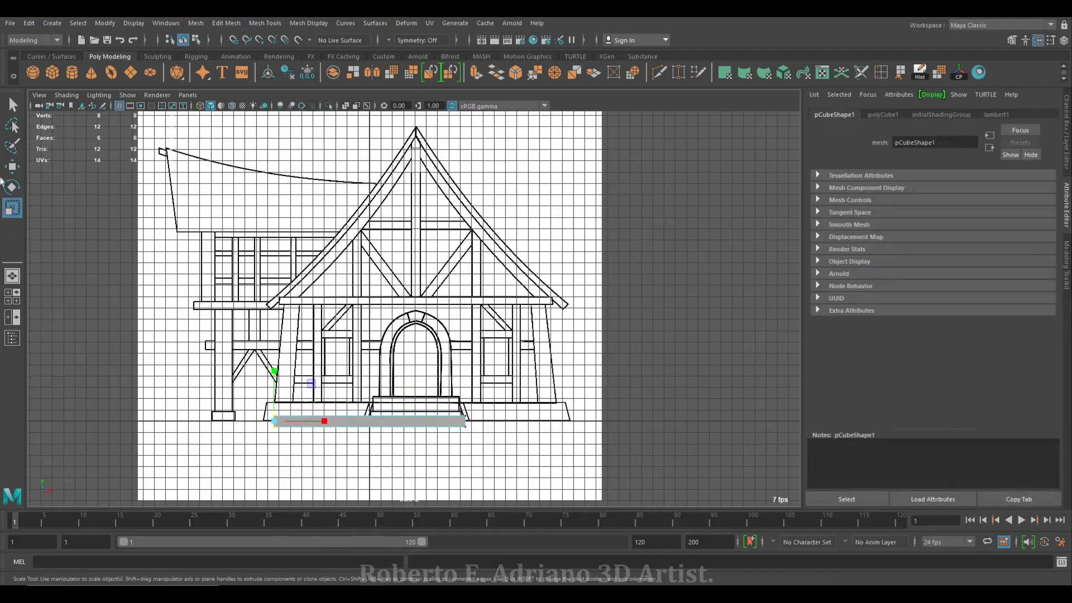
key("w")
scroll(347, 392, "up", 3)
key("4")
left_click_drag(306, 430, 296, 431)
left_click_drag(483, 459, 540, 387)
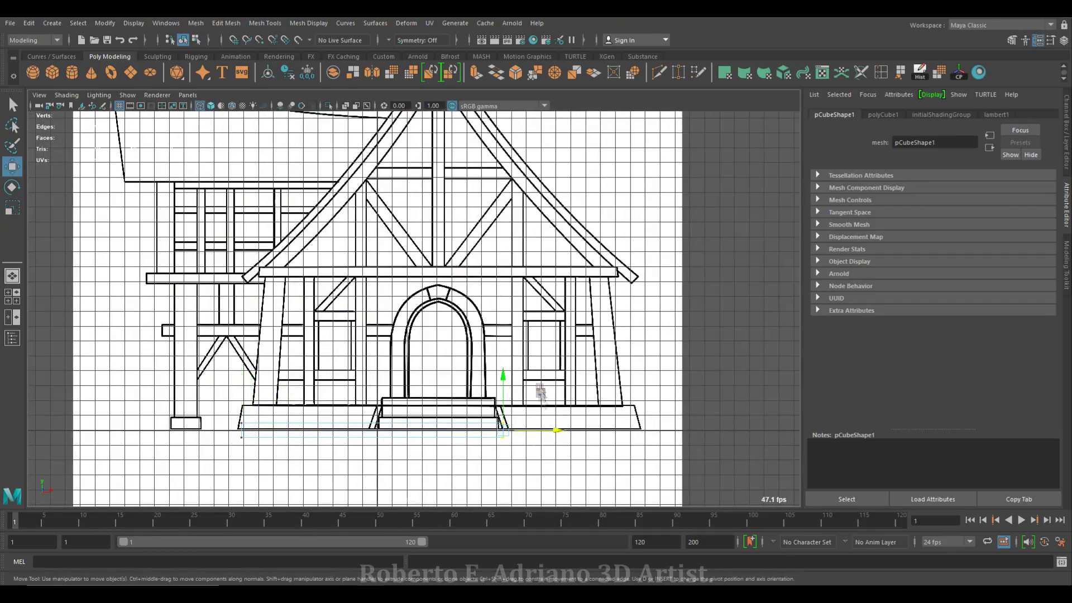
left_click_drag(556, 427, 694, 430)
Align the bar's lower corners with the foundation's base line and raise its top vertices to the foundation's upper edge
left_click_drag(217, 443, 677, 365)
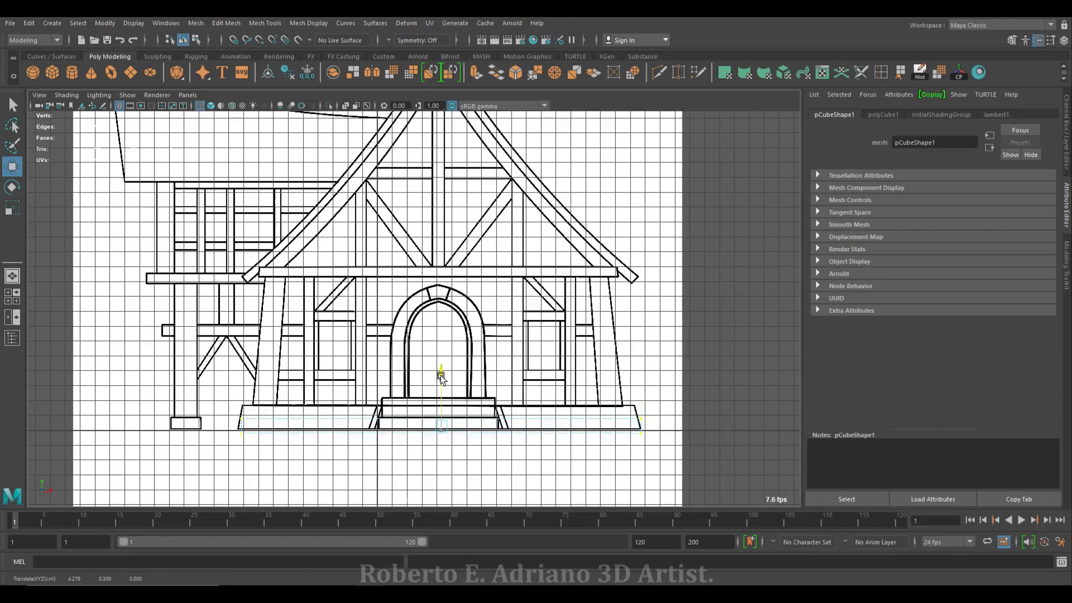
left_click_drag(230, 444, 277, 368)
left_click(226, 422)
left_click(234, 423)
right_click_drag(240, 310, 193, 304)
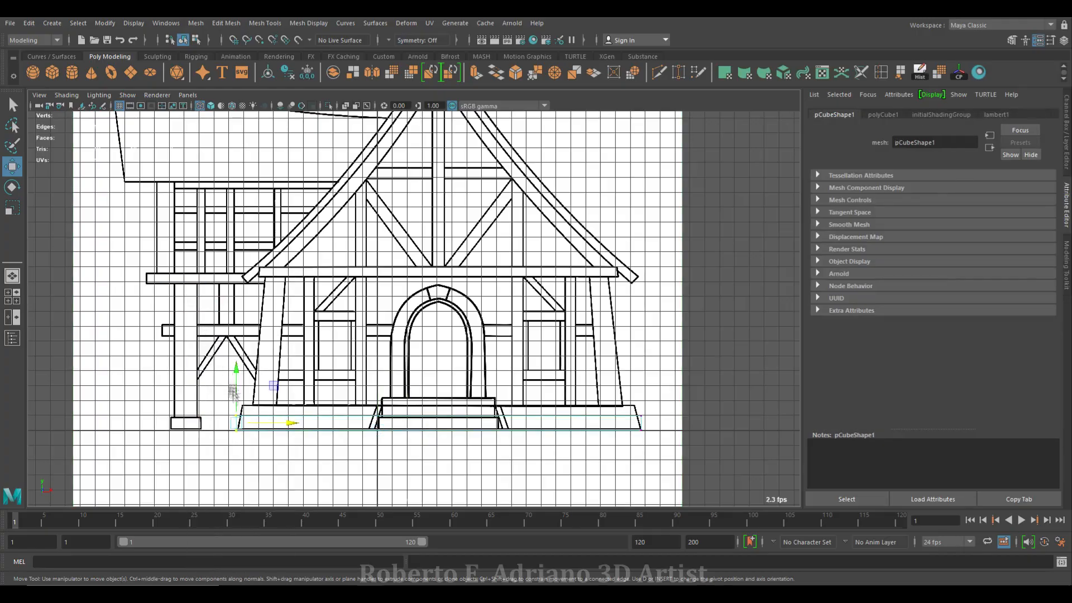
left_click_drag(664, 375, 631, 438, "shift")
scroll(462, 462, "up", 3)
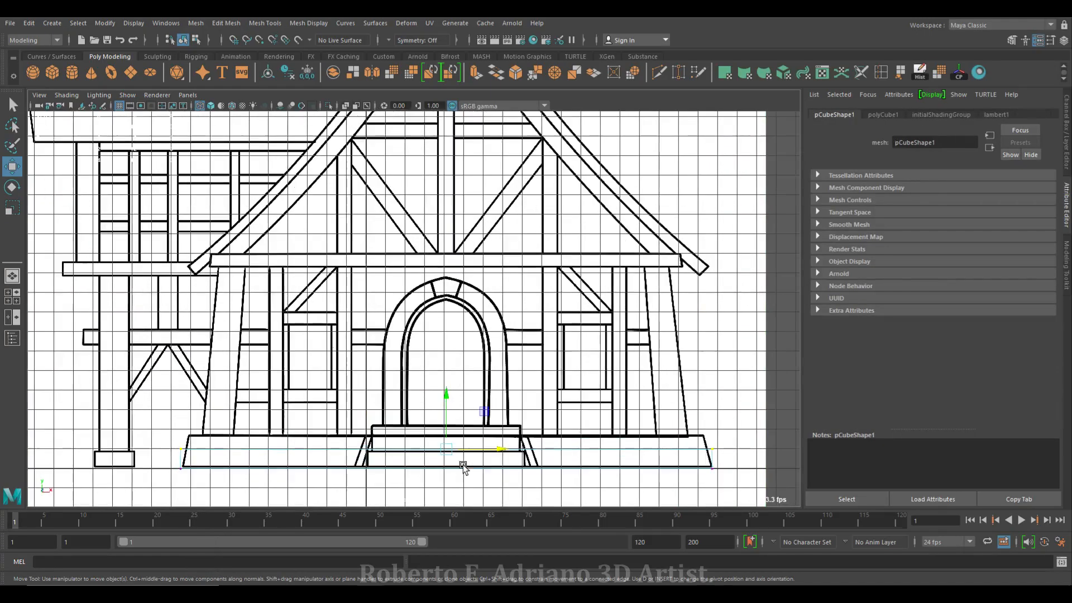
scroll(435, 296, "up", 1)
left_click_drag(421, 340, 423, 325)
Move the bar's upper corner vertices inward on both ends to match the foundation's slanted sides
left_click_drag(73, 385, 163, 317)
left_click_drag(156, 378, 166, 379)
left_click_drag(683, 400, 769, 334)
left_click_drag(792, 378, 781, 379)
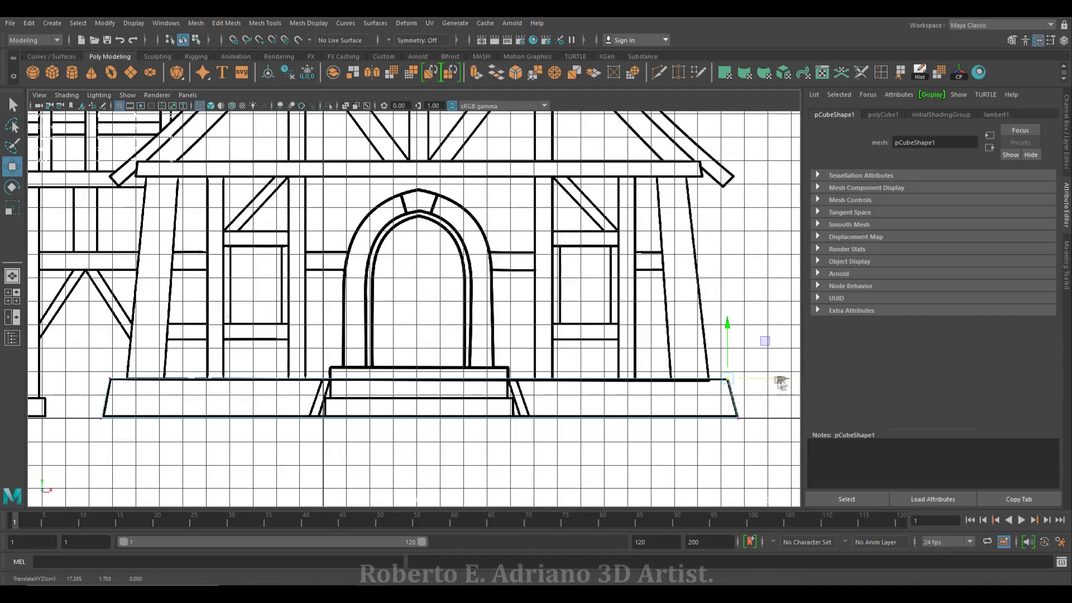
scroll(410, 305, "down", 2)
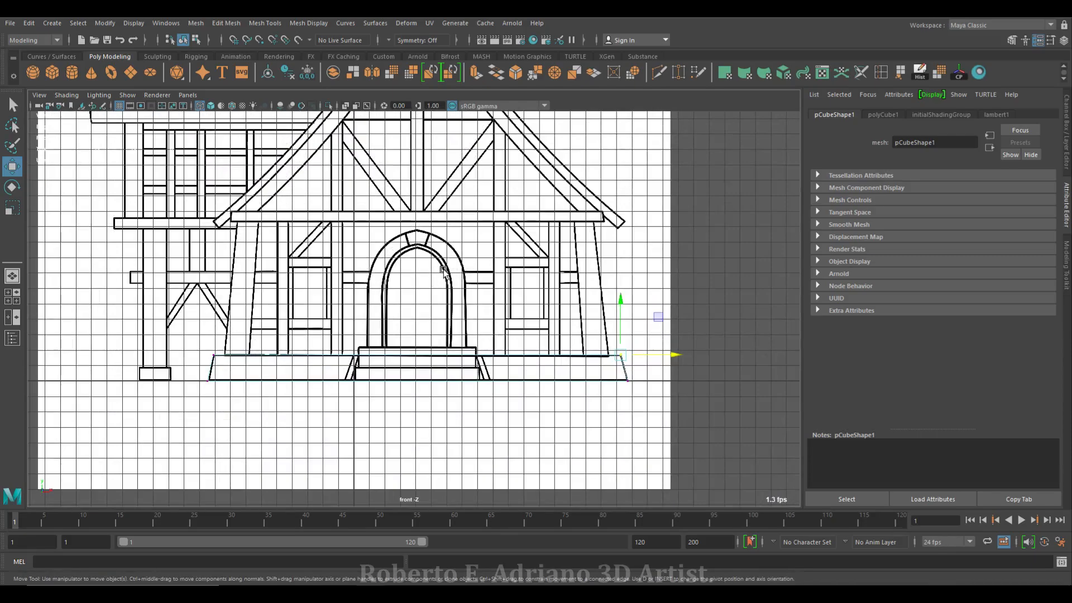
Stretch the base's depth in the side view so its end vertices match both ends of the reference foundation, then return to object mode
key("space")
key("space")
left_click_drag(424, 291, 478, 270, "alt")
key("space")
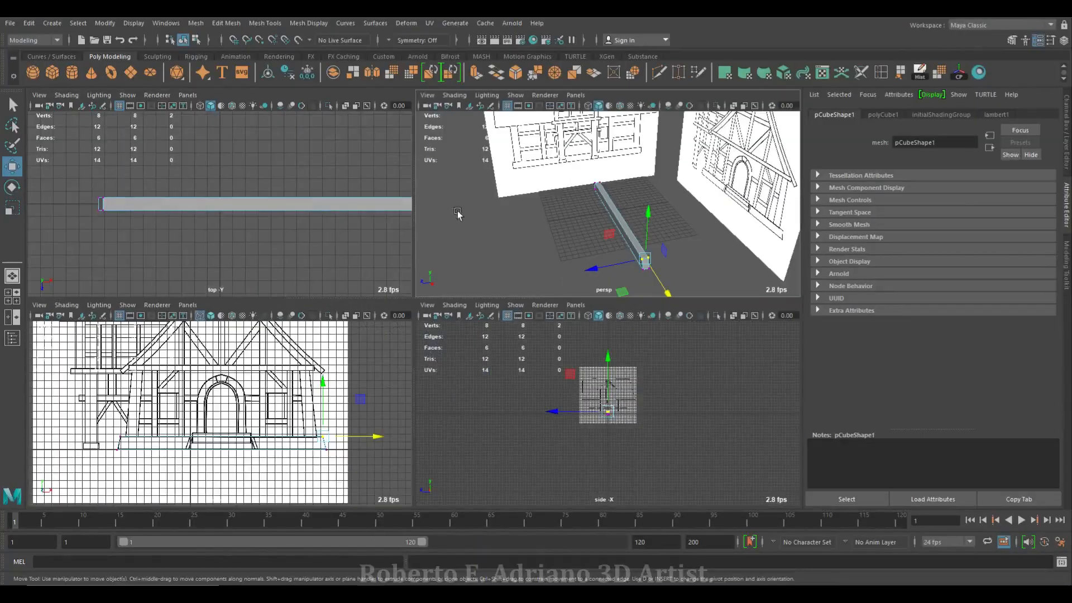
key("space")
scroll(454, 402, "down", 2)
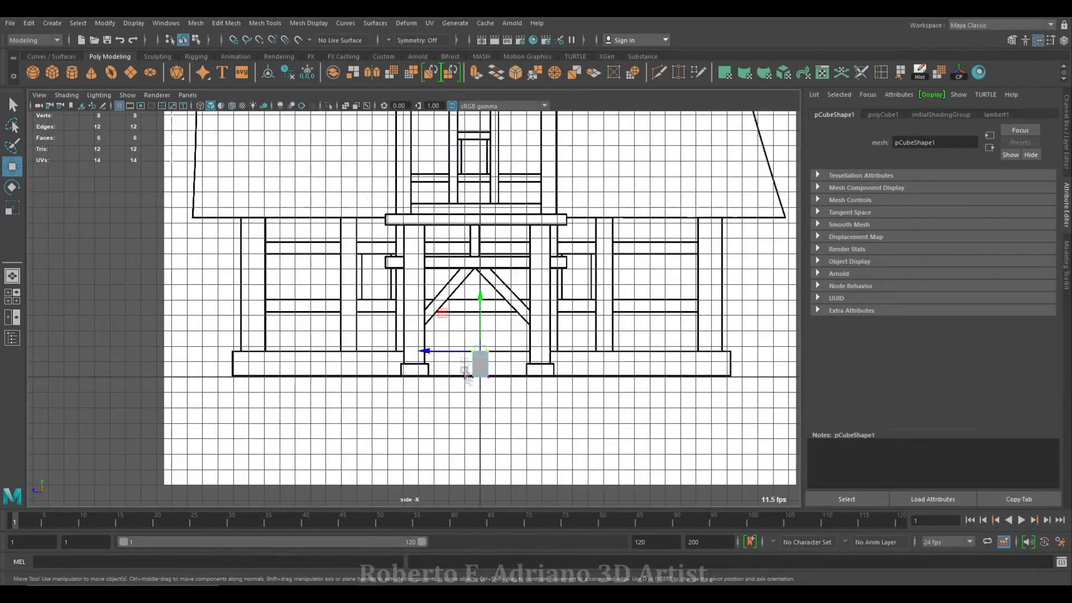
left_click_drag(422, 351, 177, 365)
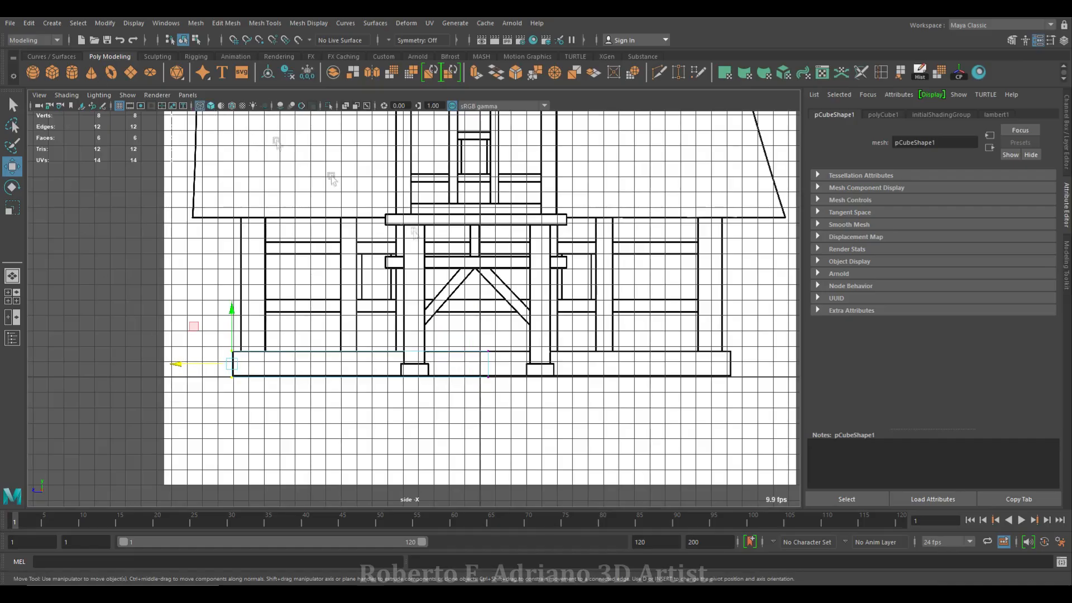
left_click_drag(539, 300, 468, 399)
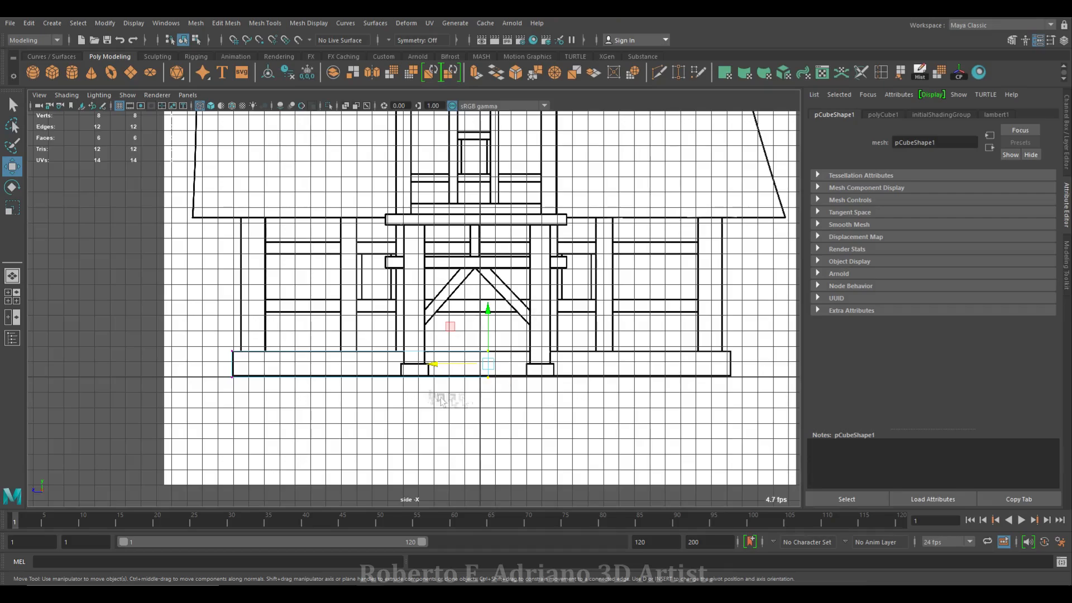
left_click_drag(434, 369, 676, 378)
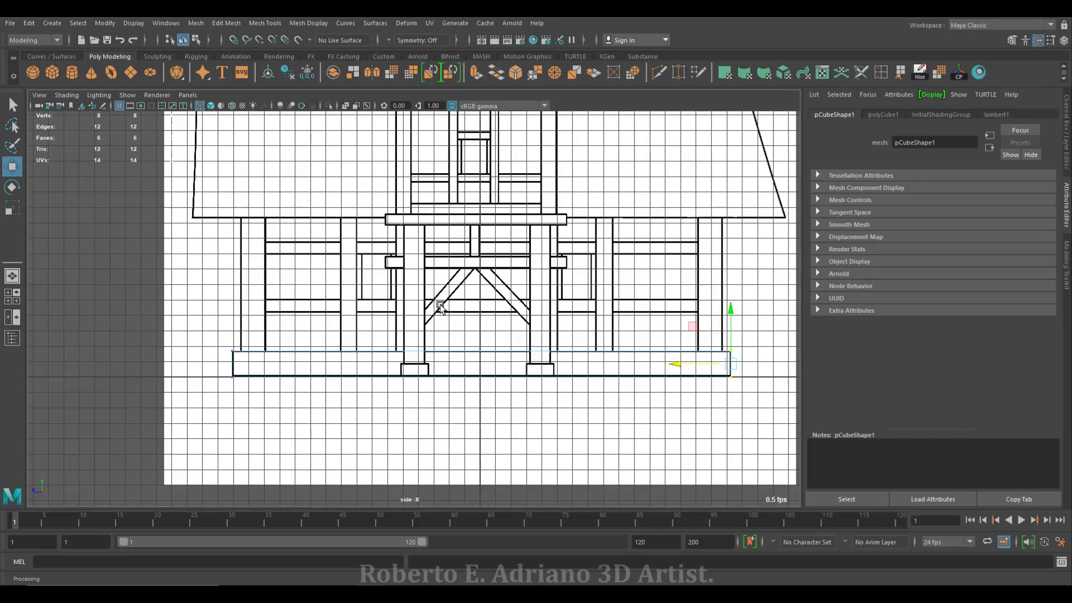
right_click(250, 352)
left_click(250, 357)
right_click_drag(235, 288, 263, 291)
Create a new polygon cube and move it onto the foundation slab's front area, at about 1.95 in Y and 12.86 in Z
key("space")
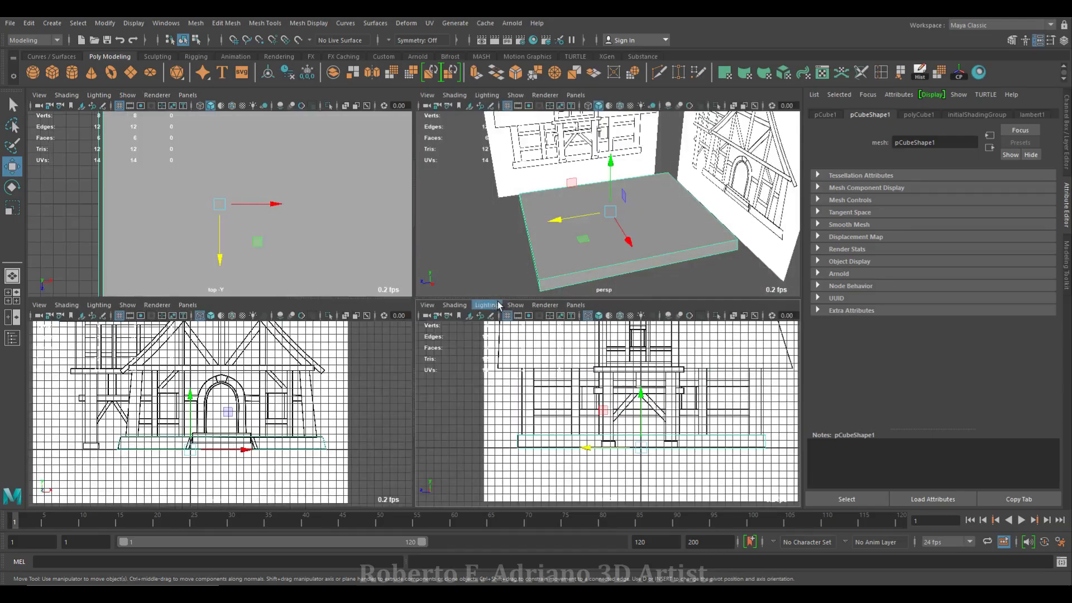
key("space")
left_click_drag(459, 318, 359, 308, "alt")
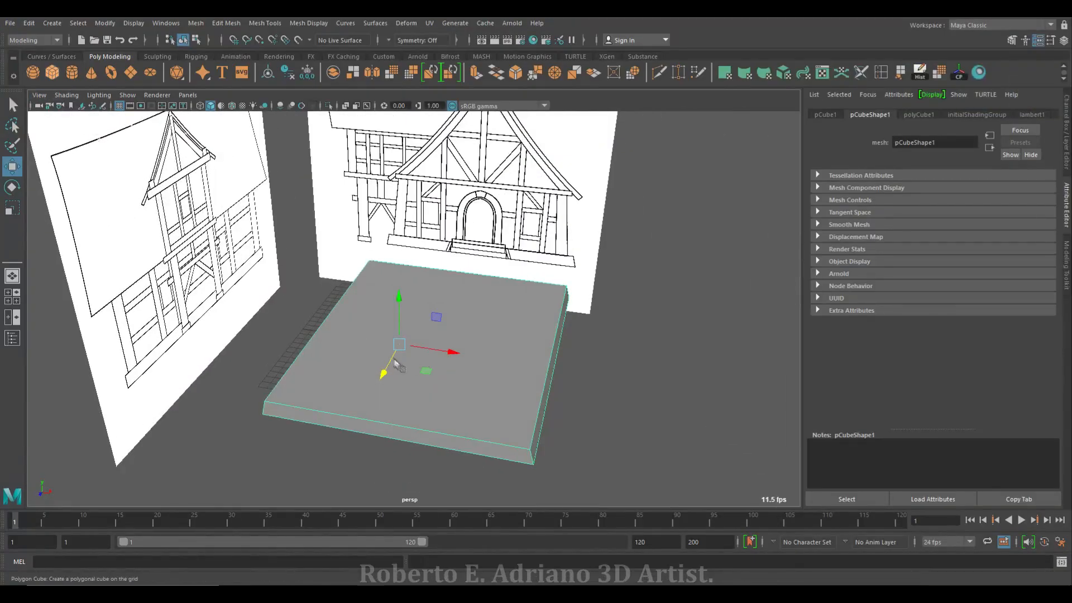
left_click(78, 23)
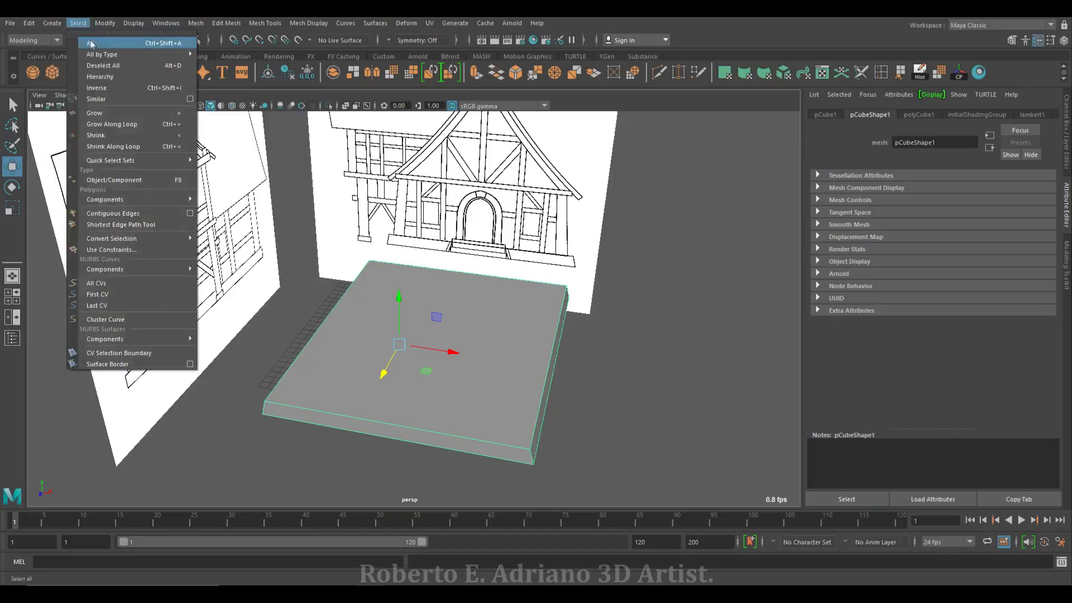
left_click(52, 23)
mouse_move(85, 62)
left_click(282, 74)
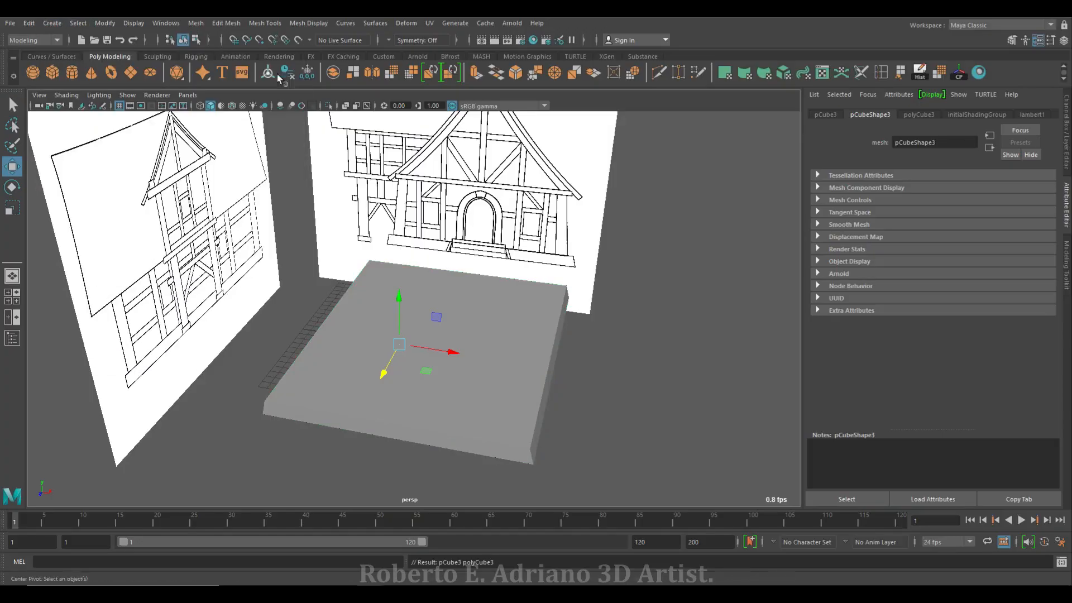
left_click_drag(384, 375, 347, 442)
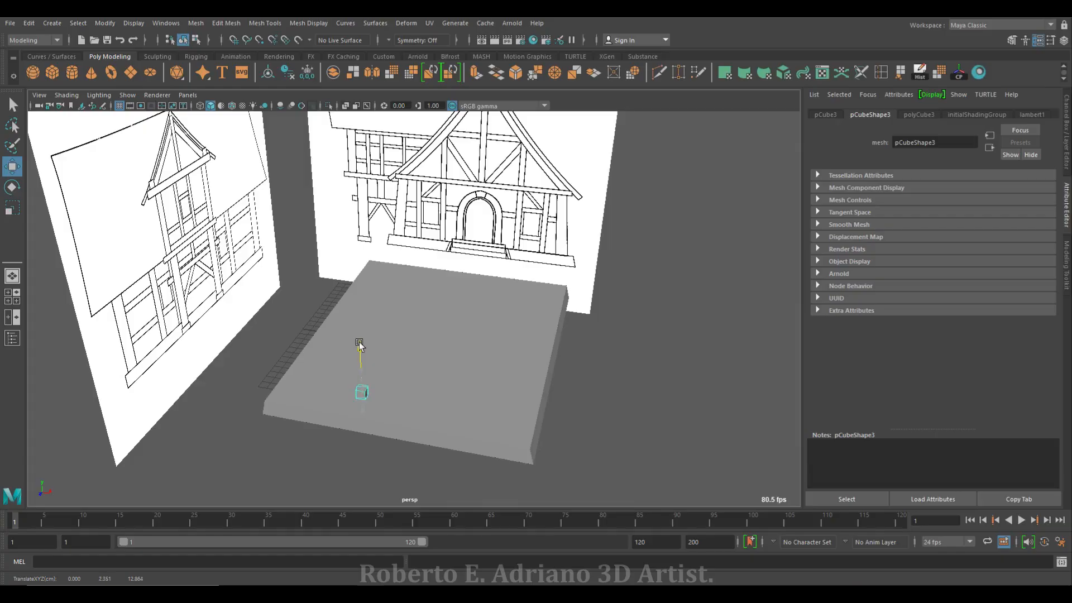
key("space")
key("space")
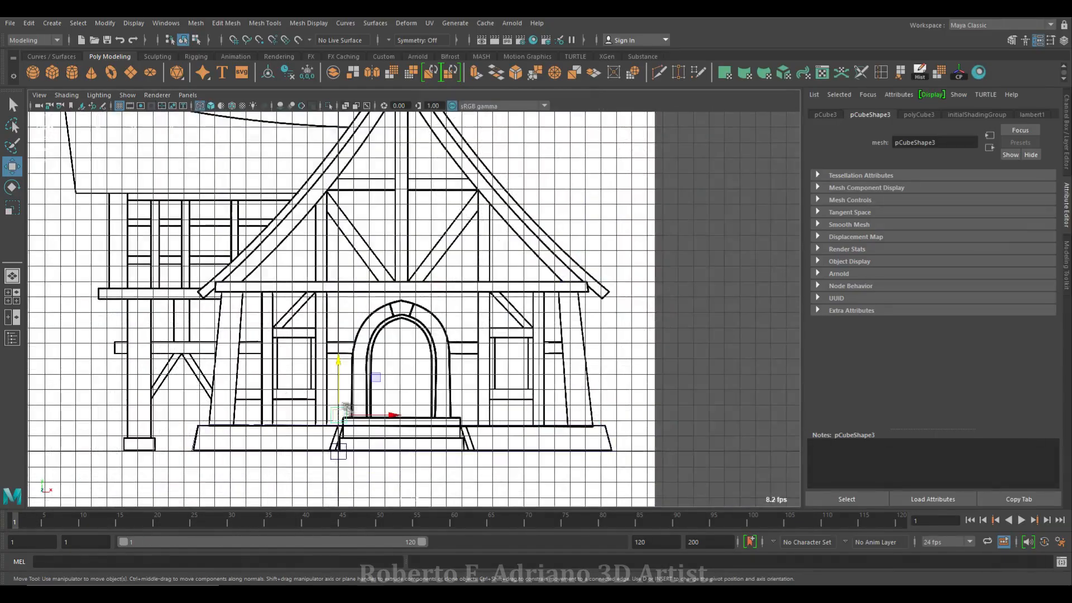
scroll(426, 239, "up", 5)
left_click_drag(342, 264, 345, 272)
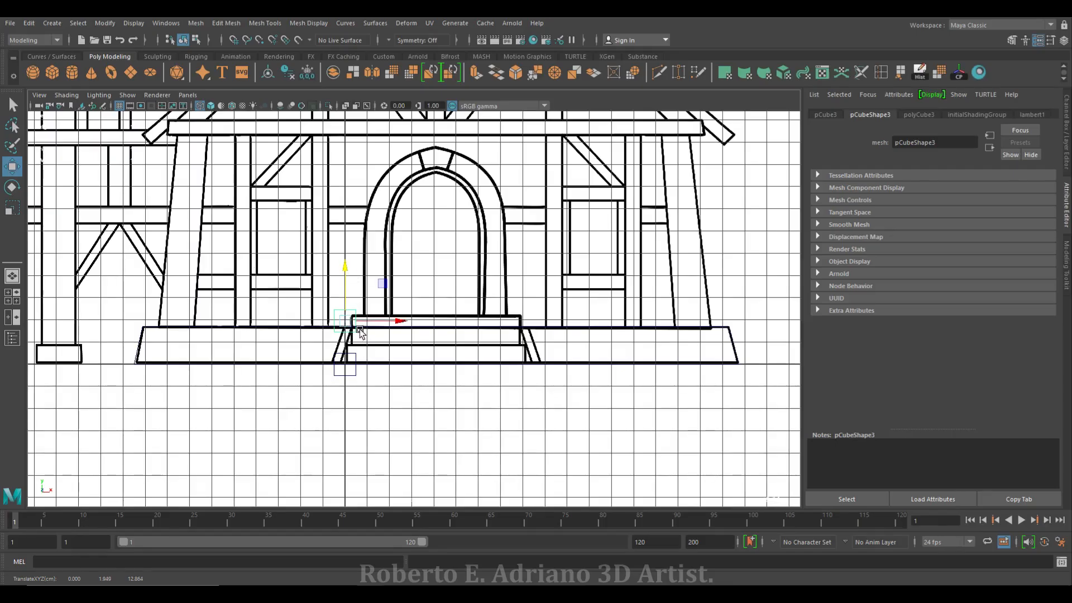
Widen the new cube in the front view by moving its side vertices out to the house's two slanted corner posts
right_click_drag(337, 289, 282, 290)
left_click_drag(282, 360, 339, 269)
left_click_drag(391, 321, 237, 322)
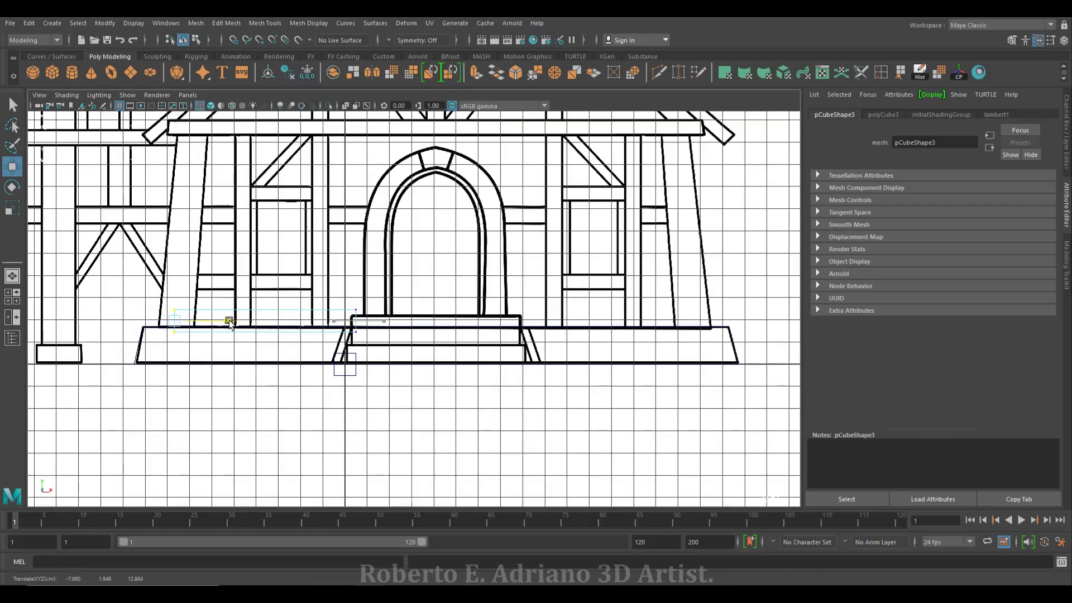
left_click_drag(383, 341, 340, 293)
left_click_drag(411, 326, 748, 313)
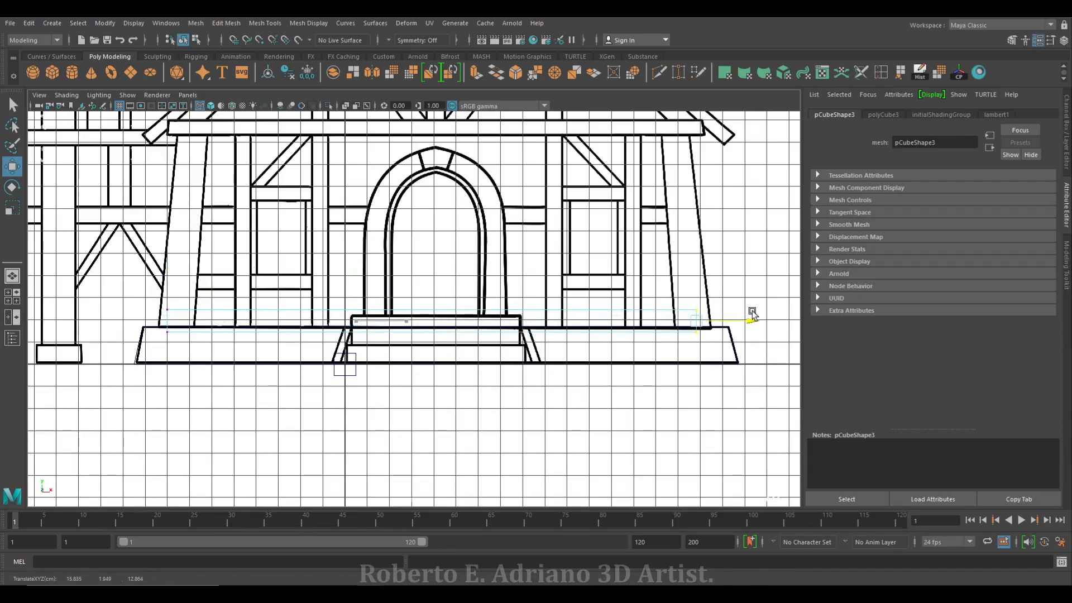
left_click_drag(754, 314, 757, 314)
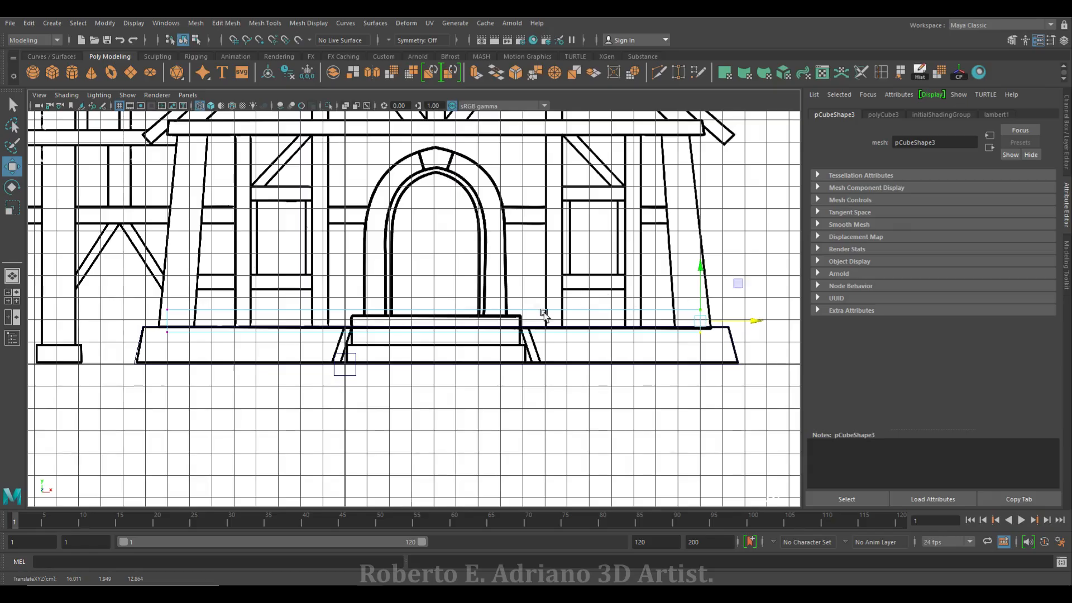
Raise the wall block's top vertices to the underside of the horizontal beam and align its bottom vertices with the foundation's top
left_click_drag(136, 319, 746, 267)
left_click_drag(434, 257, 439, 82)
left_click_drag(106, 349, 770, 294)
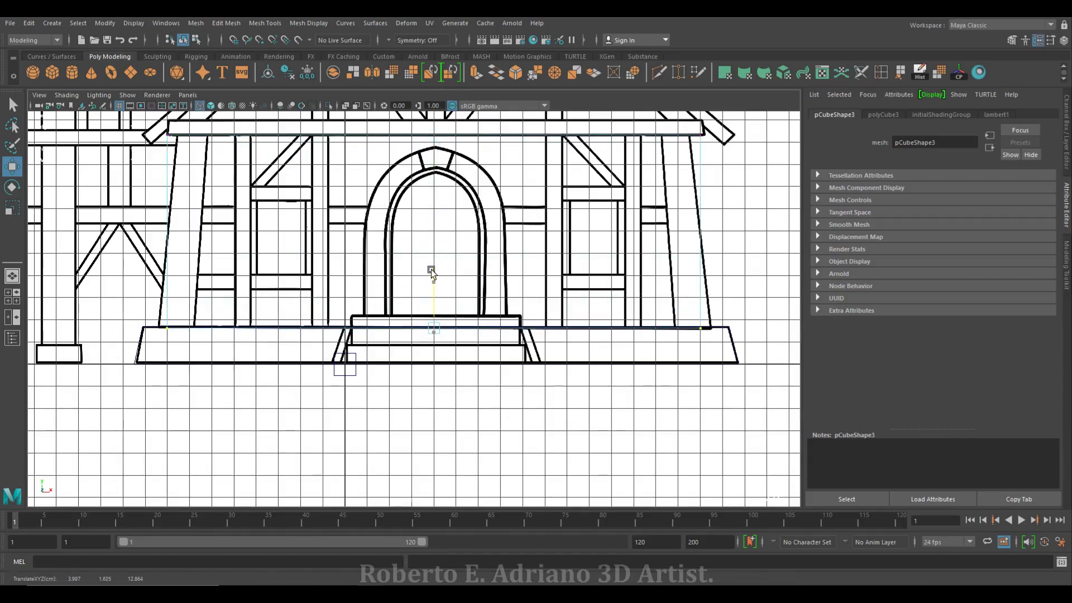
left_click_drag(431, 272, 431, 271)
middle_click_drag(433, 278, 464, 383, "alt")
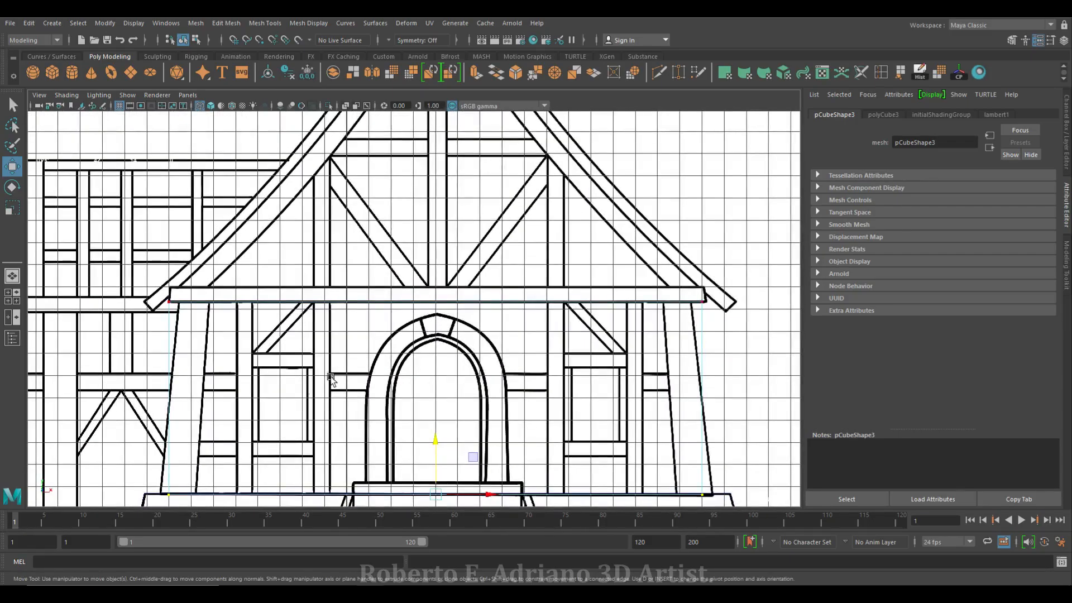
Scale the wall block's top vertices inward along X in the front view so its sides slope with the corner posts
left_click(354, 303)
key("r")
left_click_drag(485, 302, 482, 306)
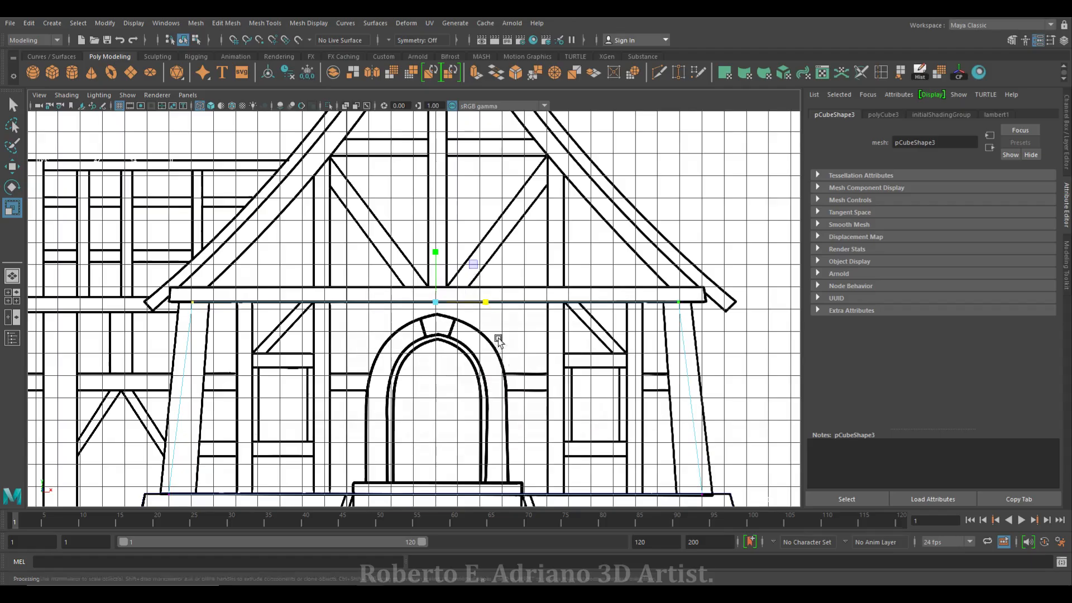
Shift all of the wall block's vertices along Z in the side view onto the front corner post, at about 14.43
key("space")
key("space")
key("space")
key("space")
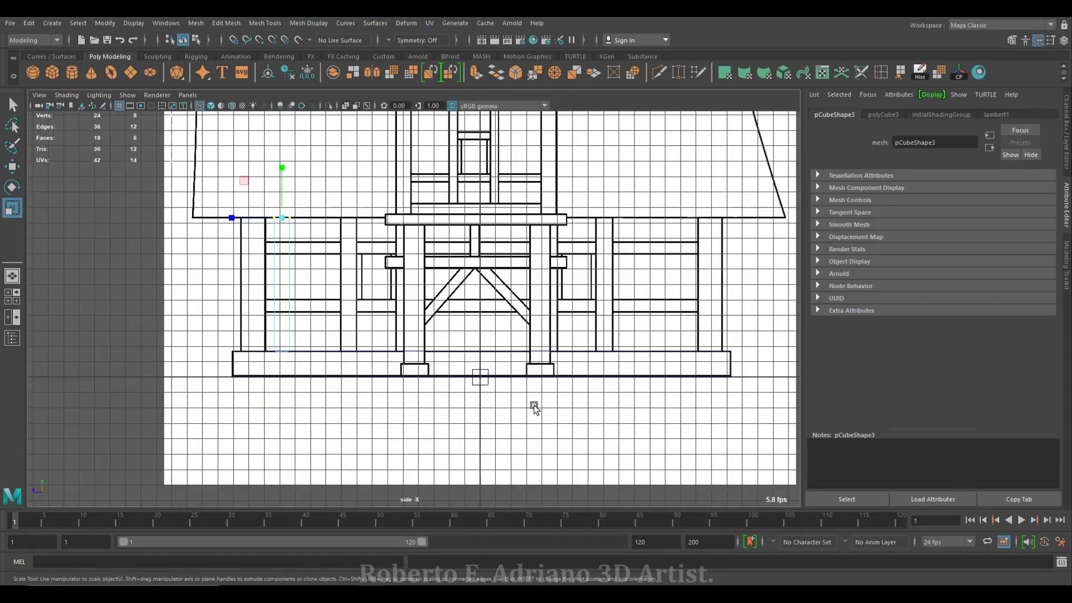
middle_click_drag(303, 330, 431, 340, "alt")
scroll(430, 342, "up", 2)
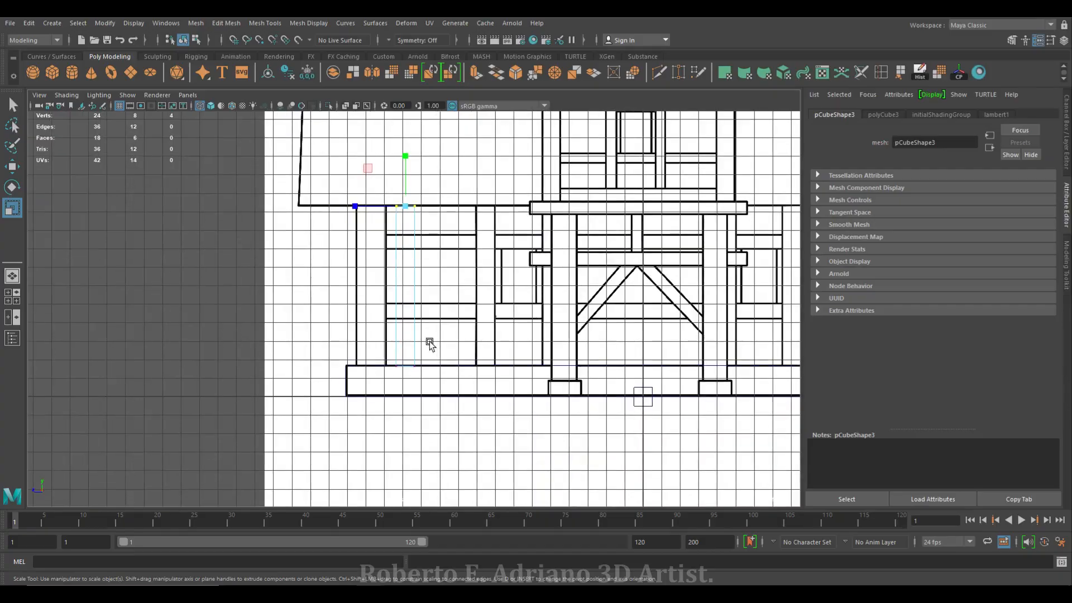
left_click_drag(359, 387, 499, 151)
key("w")
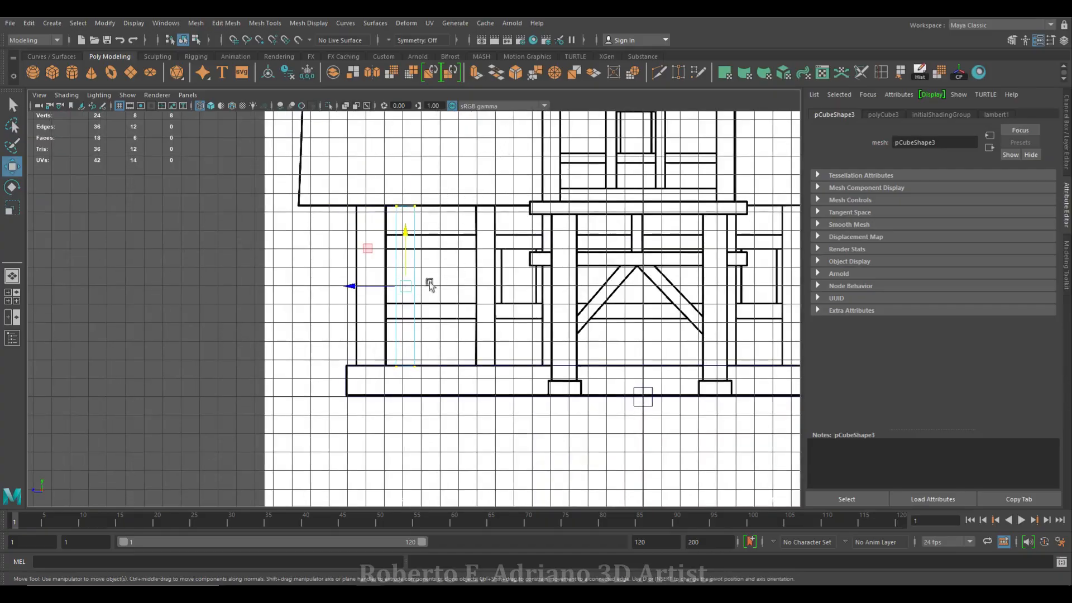
left_click_drag(350, 286, 320, 290)
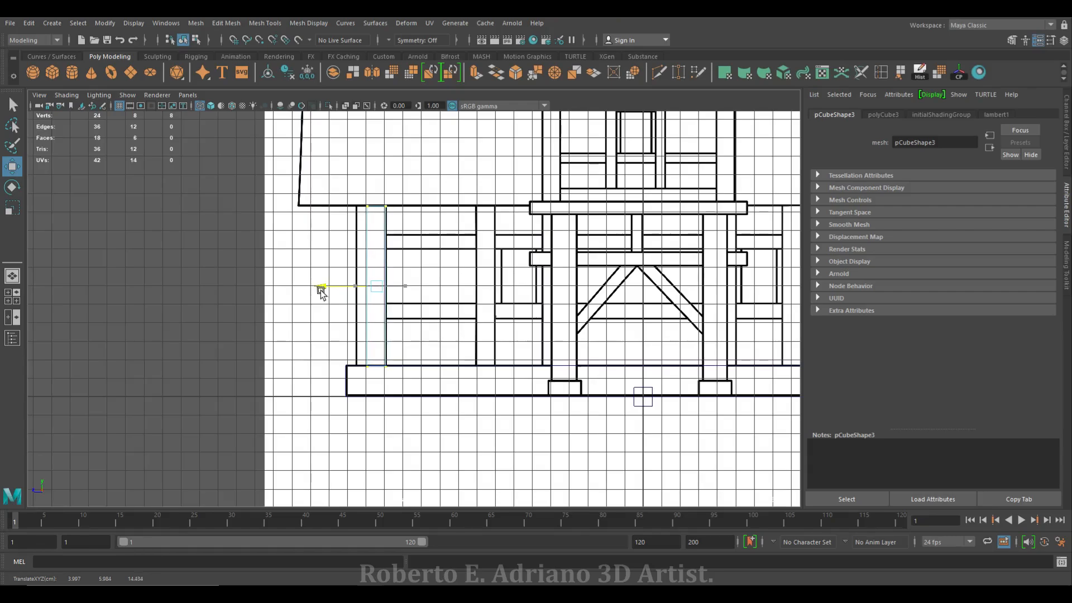
Fit the wall block's depth to the corner post in the side view, with vertices at about 15.29 and 14.09 in Z
middle_click_drag(320, 290, 184, 311, "alt")
left_click_drag(130, 397, 174, 188)
left_click_drag(87, 296, 87, 296)
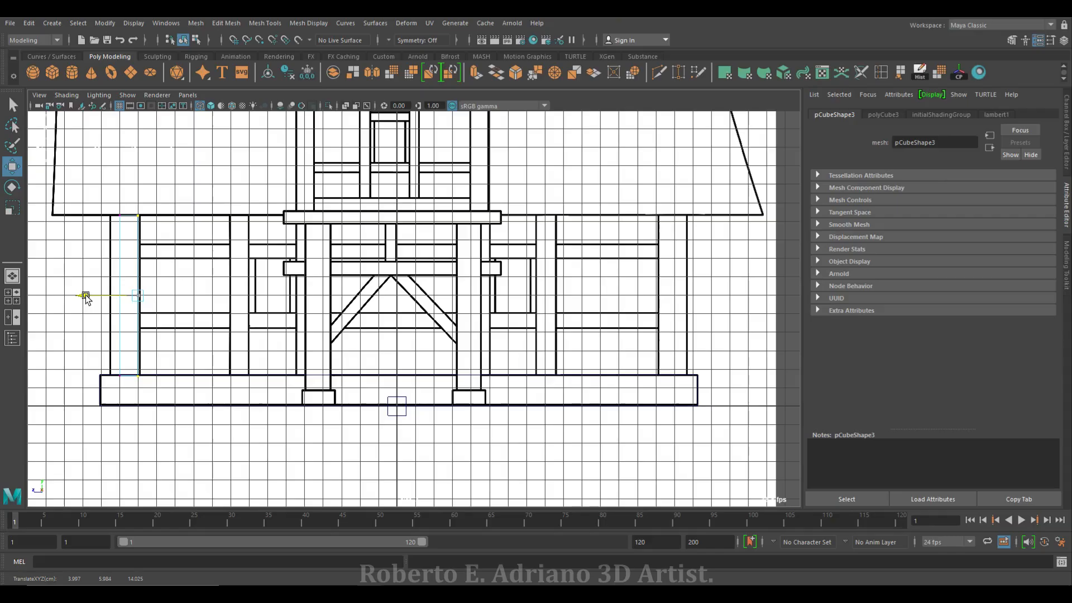
left_click_drag(77, 401, 127, 195)
left_click_drag(72, 296, 67, 300)
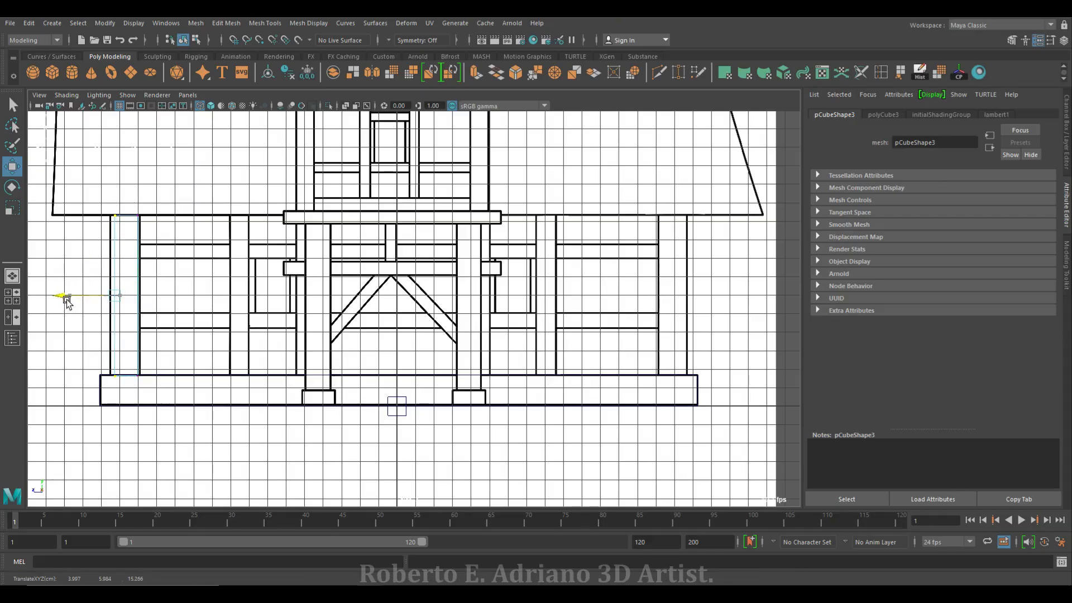
left_click_drag(130, 397, 178, 191)
left_click_drag(87, 296, 85, 296)
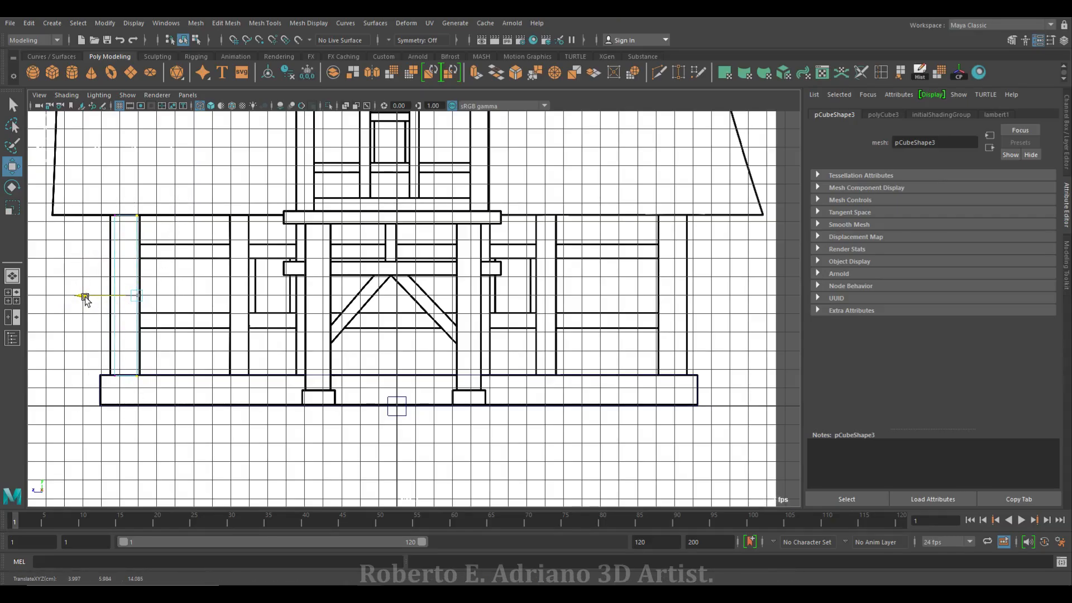
Extrude the wall block's top face and raise it to the gable peak, with a local Z translation of 14.836
key("space")
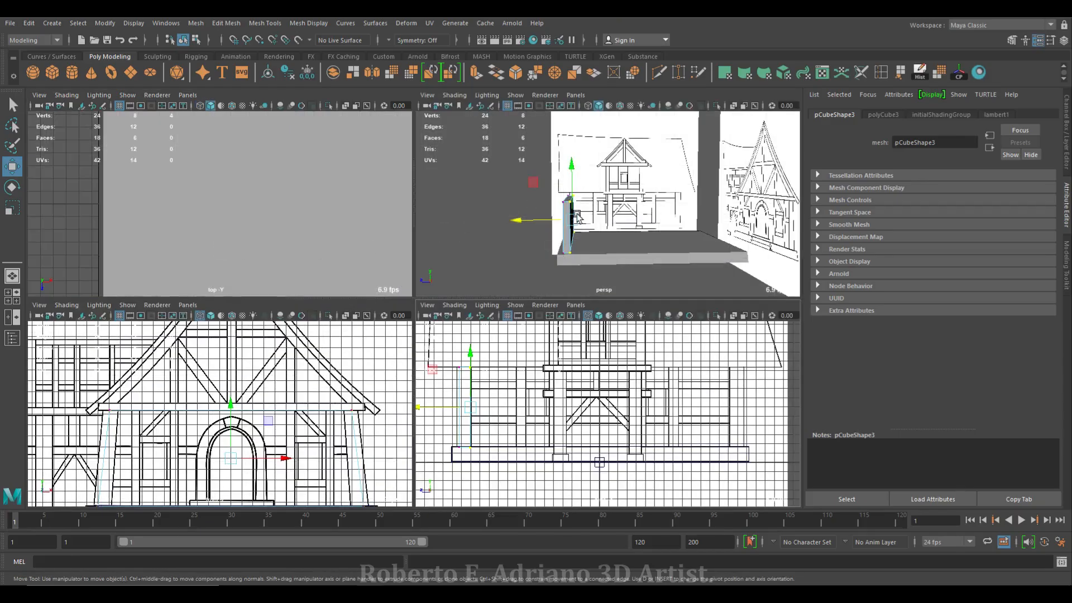
key("space")
left_click_drag(357, 313, 328, 323, "alt")
scroll(330, 316, "up", 5)
scroll(328, 322, "down", 5)
right_click_drag(368, 296, 371, 314)
left_click_drag(371, 314, 467, 332, "alt")
left_click(371, 322)
scroll(467, 332, "up", 4)
middle_click_drag(363, 294, 444, 263, "alt")
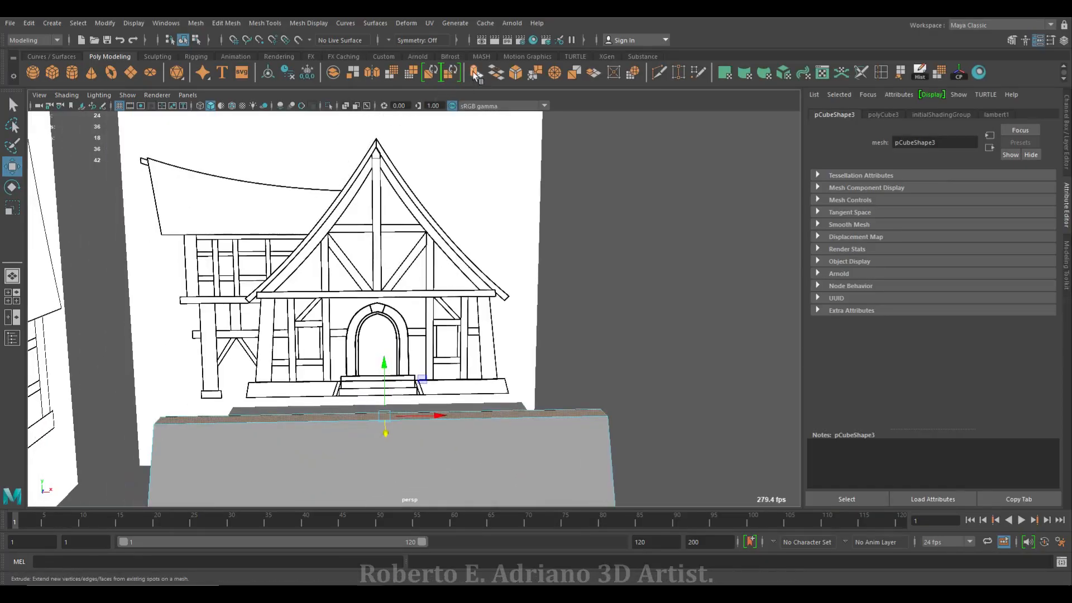
left_click(226, 23)
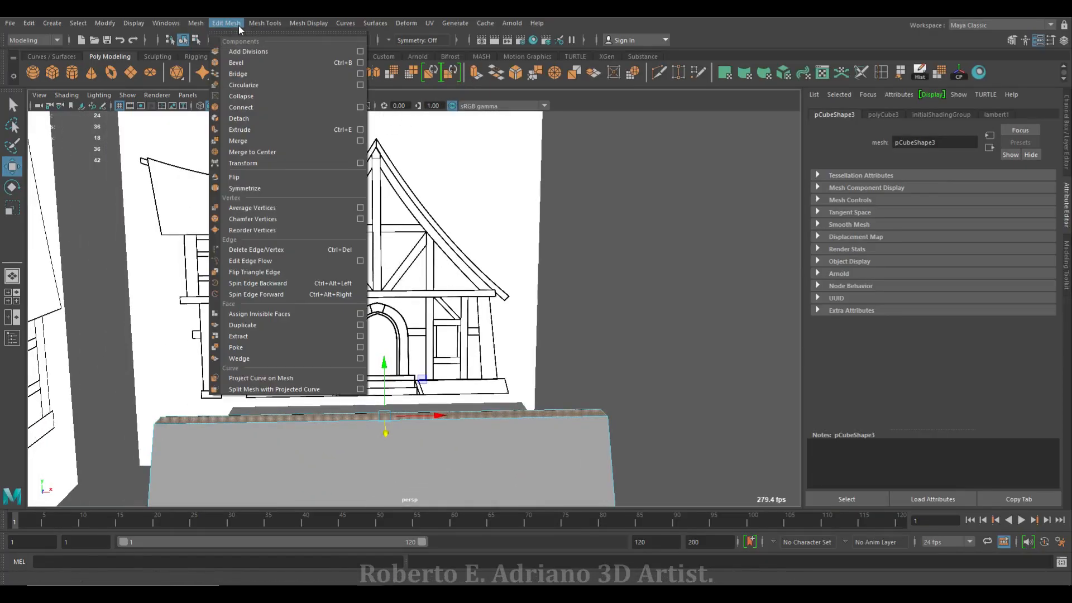
left_click(253, 129)
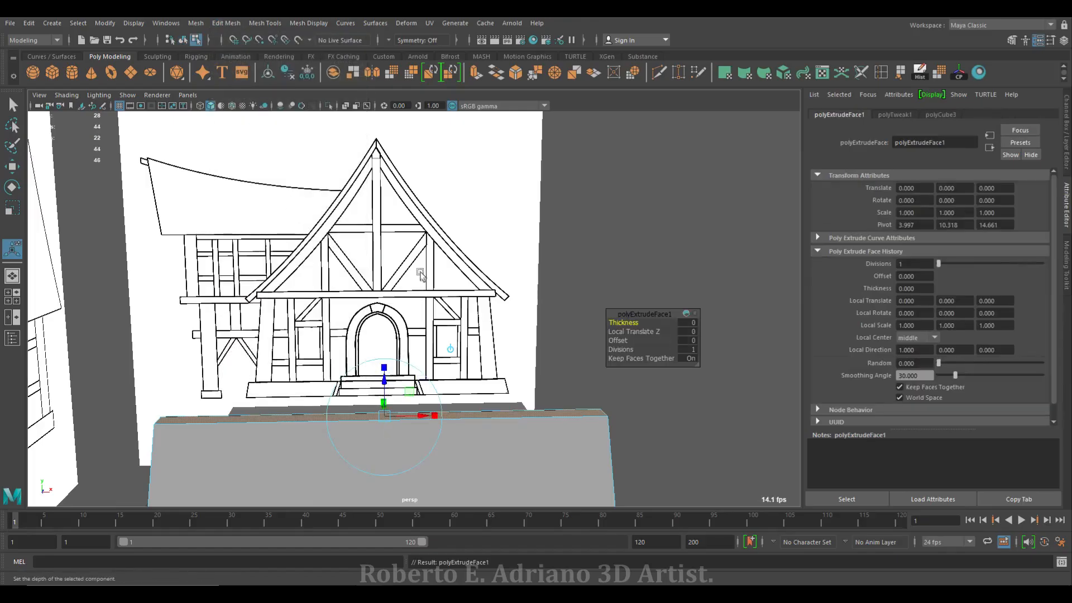
key("space")
key("space")
scroll(441, 365, "up", 4)
left_click_drag(440, 364, 445, 139)
scroll(445, 146, "down", 3)
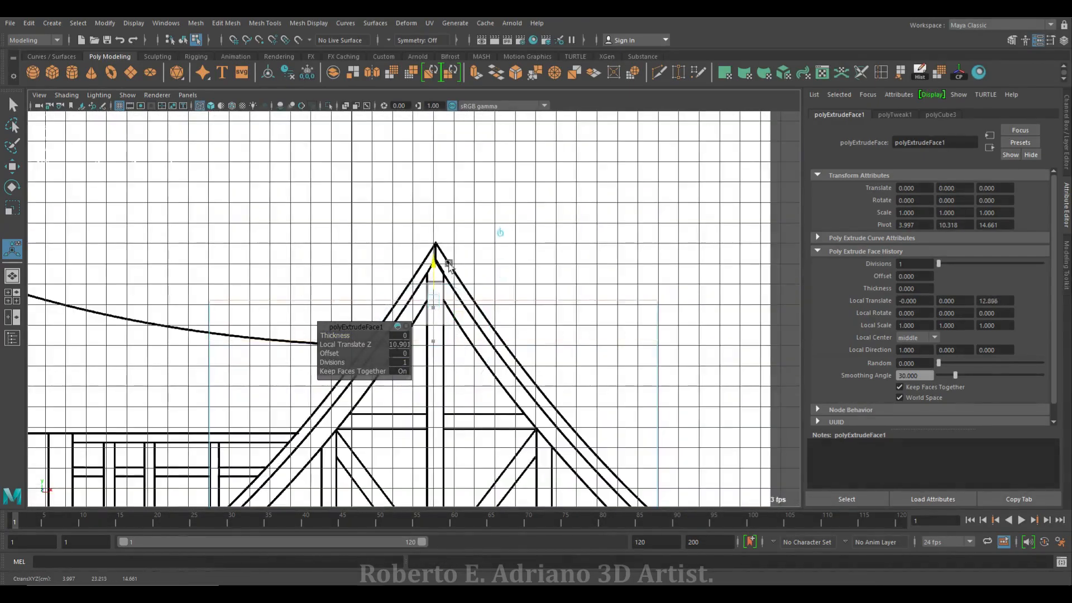
left_click_drag(448, 264, 464, 227)
middle_click_drag(428, 407, 417, 327, "alt")
Narrow the extruded top face along X into a sharp ridge, with a local X scale of about 0.001
left_click_drag(474, 179, 425, 186)
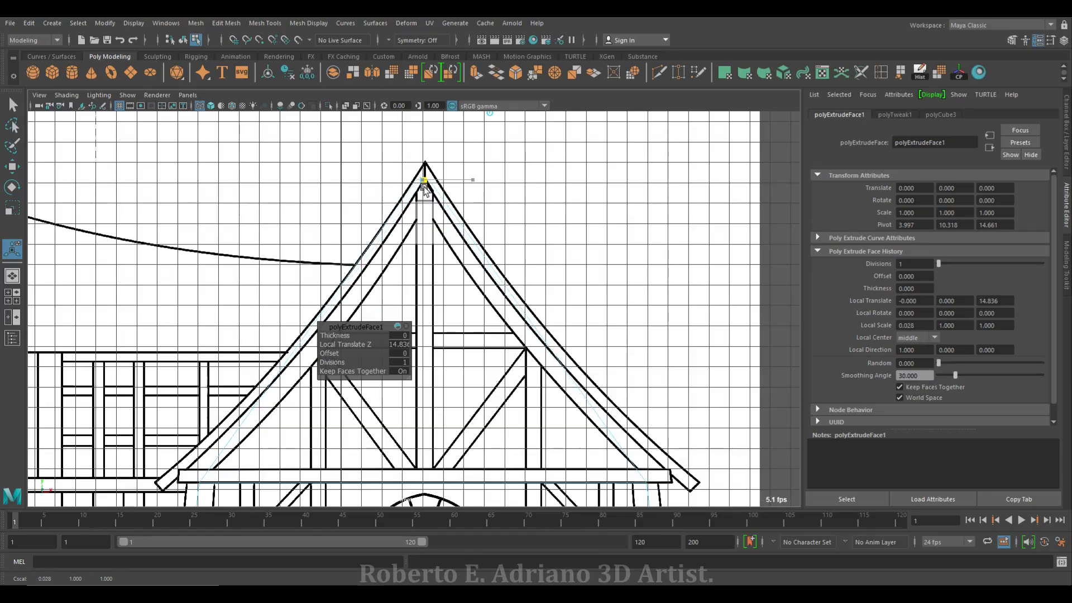
key("f")
key("space")
key("space")
key("f")
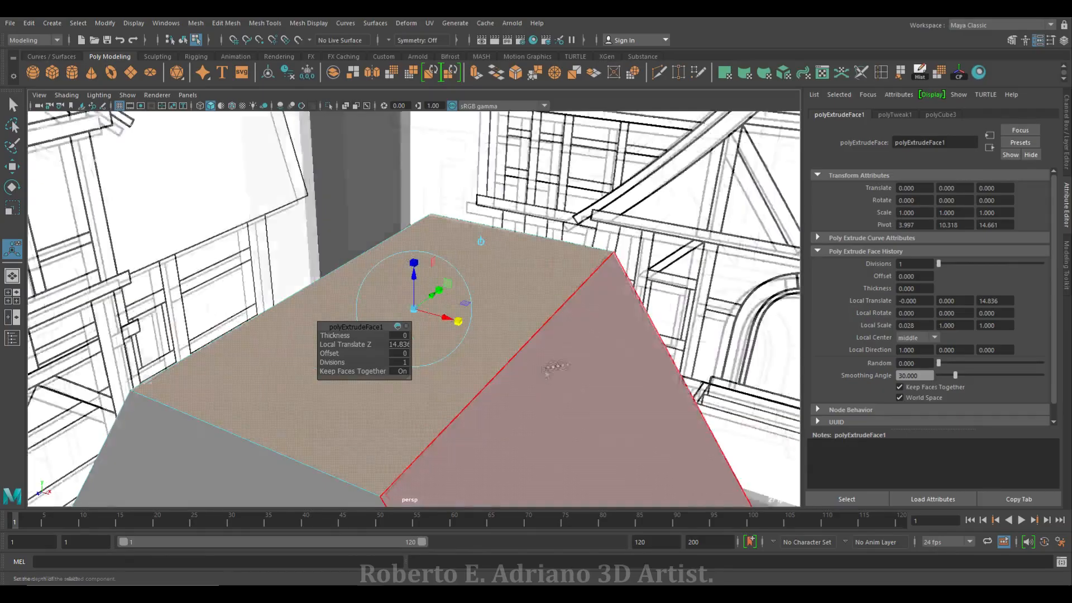
left_click_drag(466, 308, 415, 330)
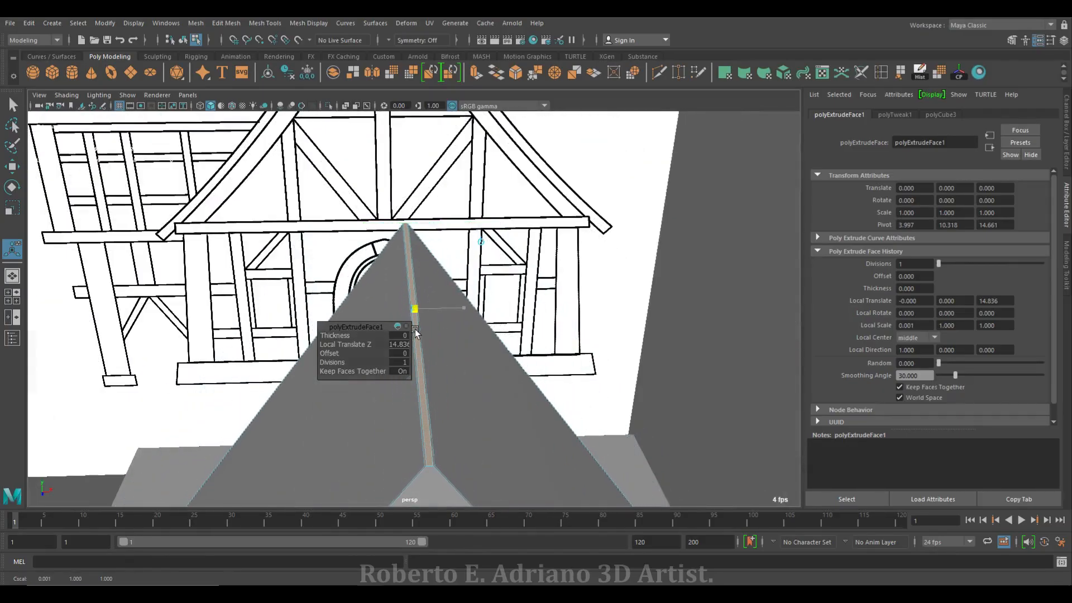
key("f")
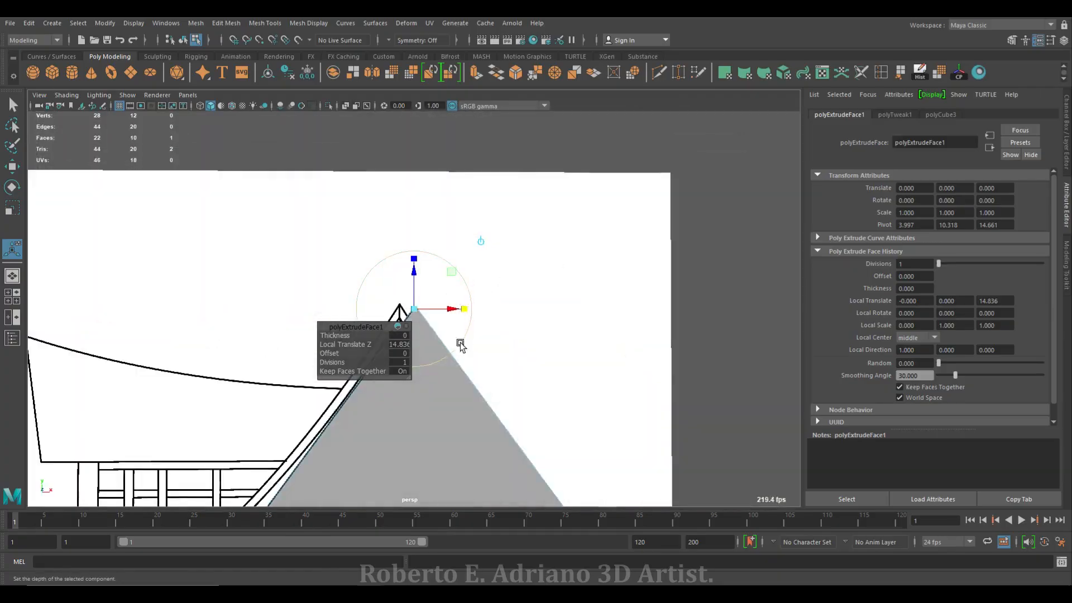
Widen the vertices where wall and gable meet along X in the front view, bringing them closer to the rafters' lower ends
key("space")
key("space")
middle_click_drag(553, 393, 560, 229, "alt")
scroll(560, 233, "down", 1)
middle_click_drag(540, 325, 584, 242, "alt")
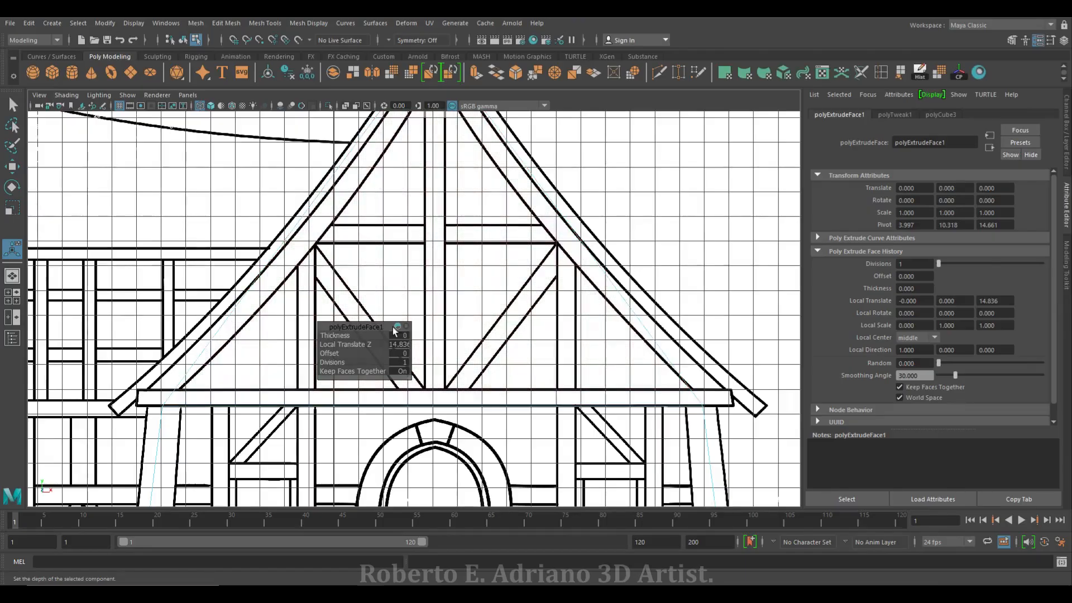
right_click_drag(181, 404, 123, 289)
left_click_drag(96, 430, 745, 359)
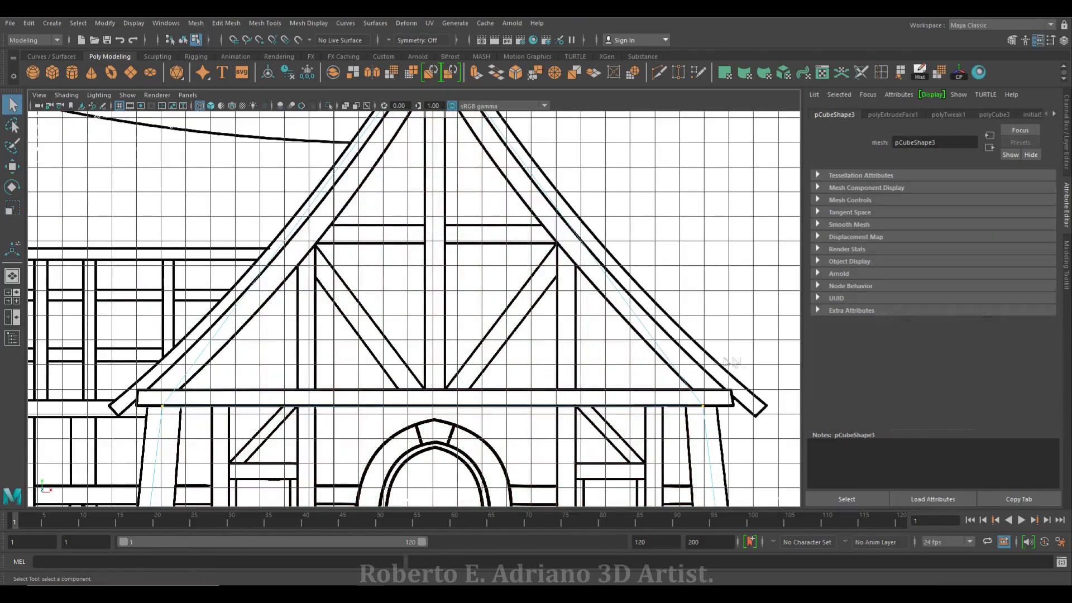
key("e")
key("r")
left_click_drag(490, 411, 484, 408)
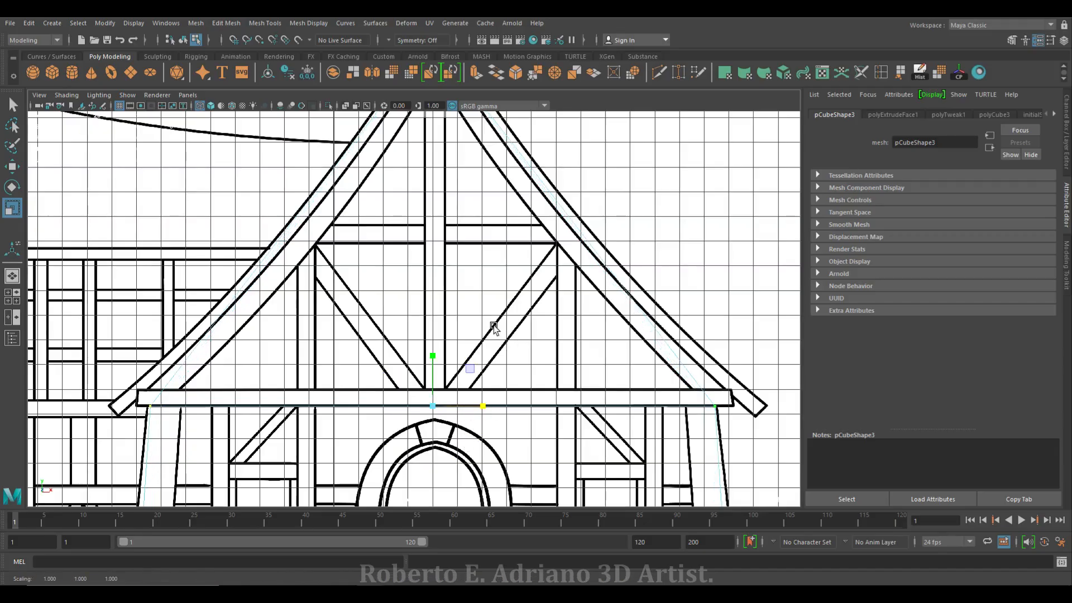
Try an edge loop across the gable along the upper crossbeam, scaled inward along X to the curved rafters
middle_click_drag(394, 223, 458, 328, "alt")
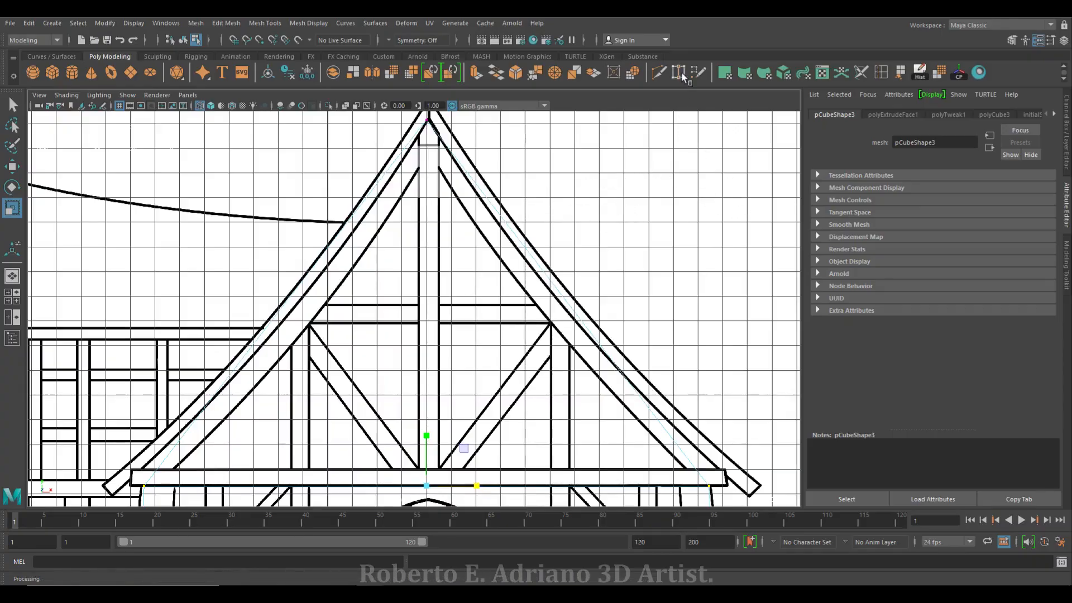
right_click_drag(524, 249, 527, 247)
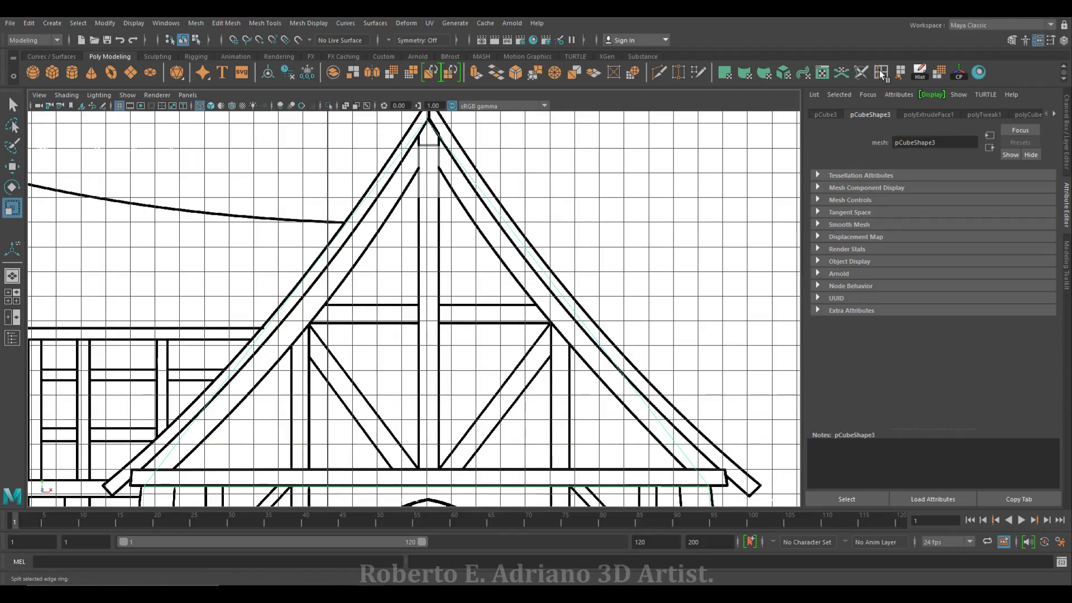
left_click(266, 23)
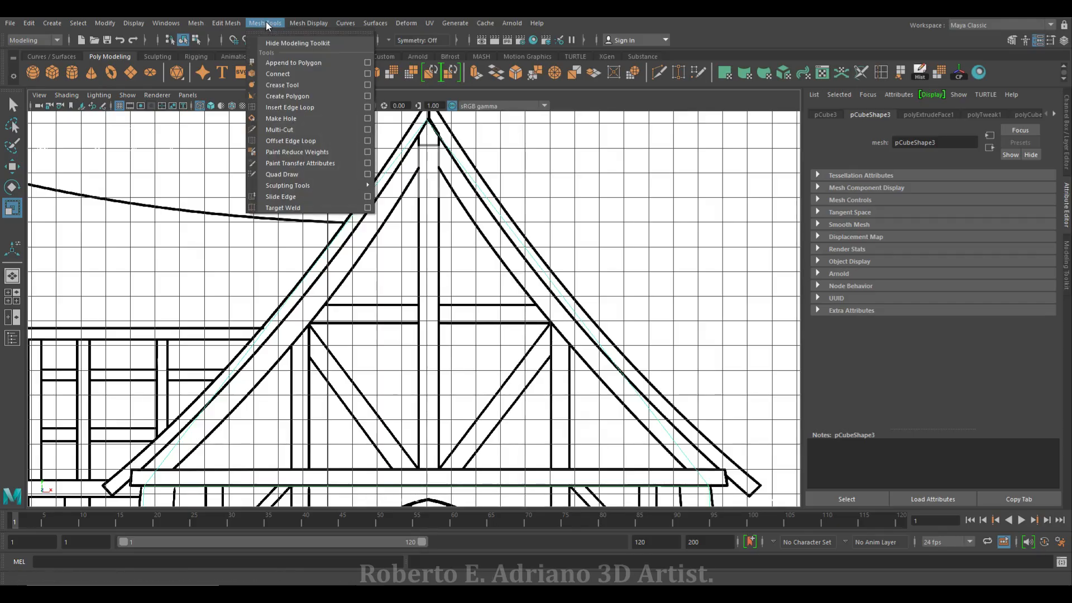
mouse_move(237, 22)
mouse_move(297, 26)
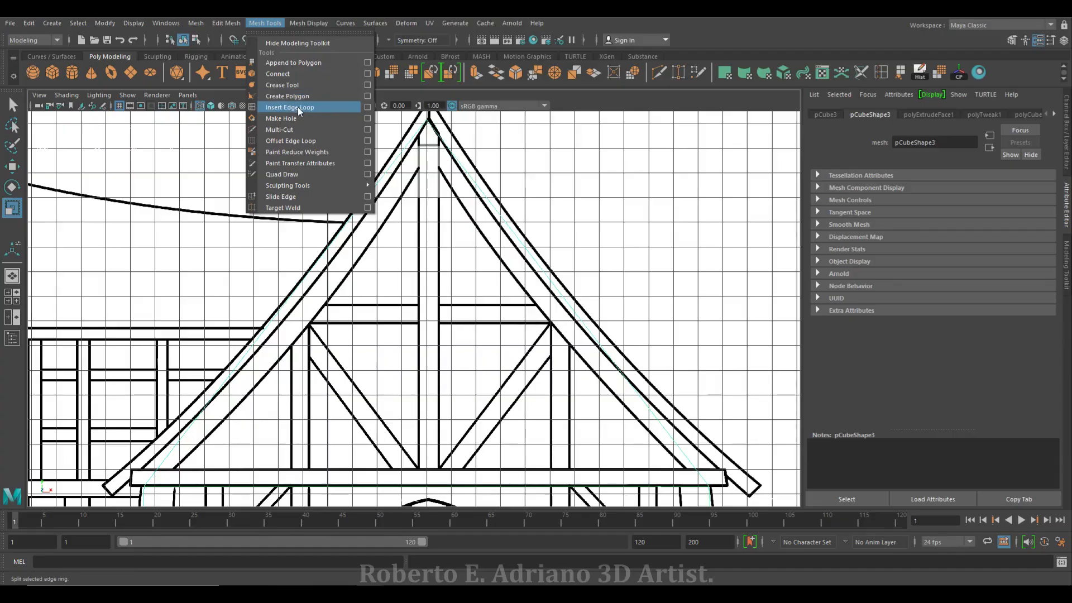
right_click(997, 70)
left_click(900, 72)
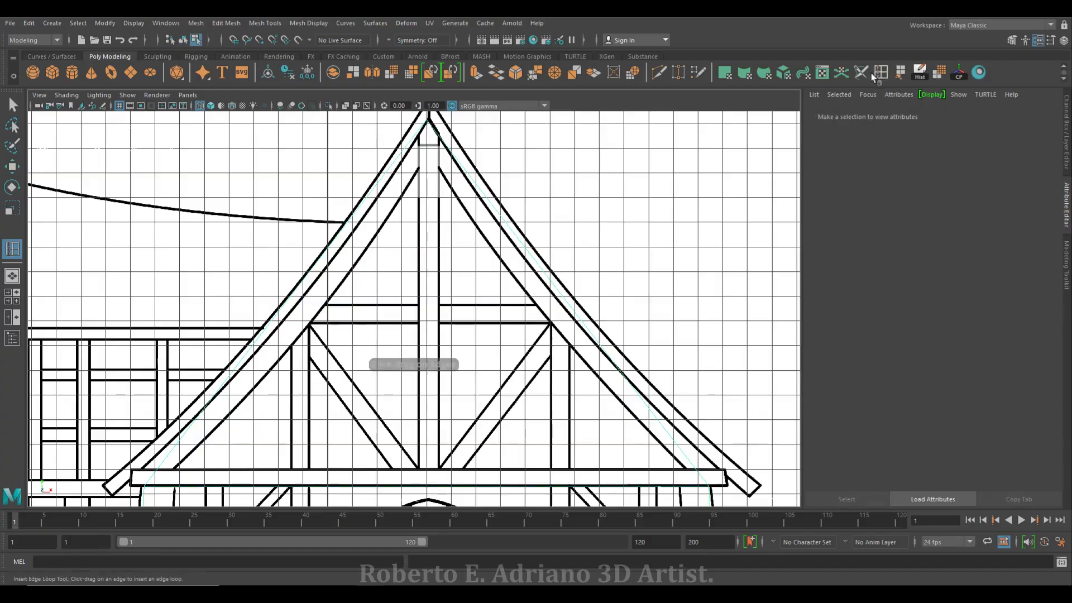
left_click_drag(283, 309, 285, 307)
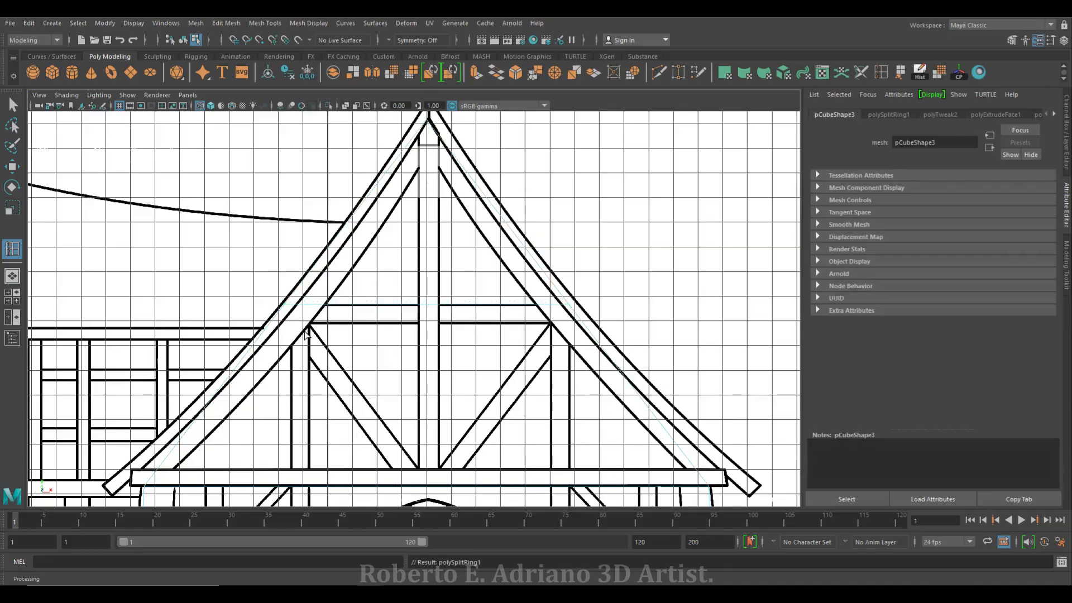
left_click(11, 167)
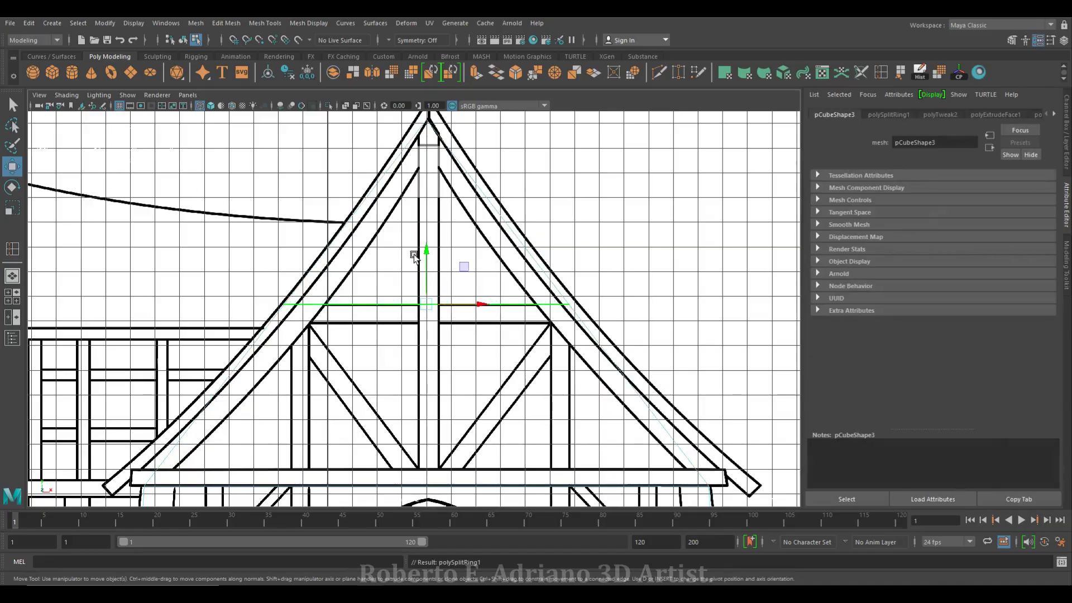
key("e")
key("r")
right_click_drag(339, 289, 339, 317)
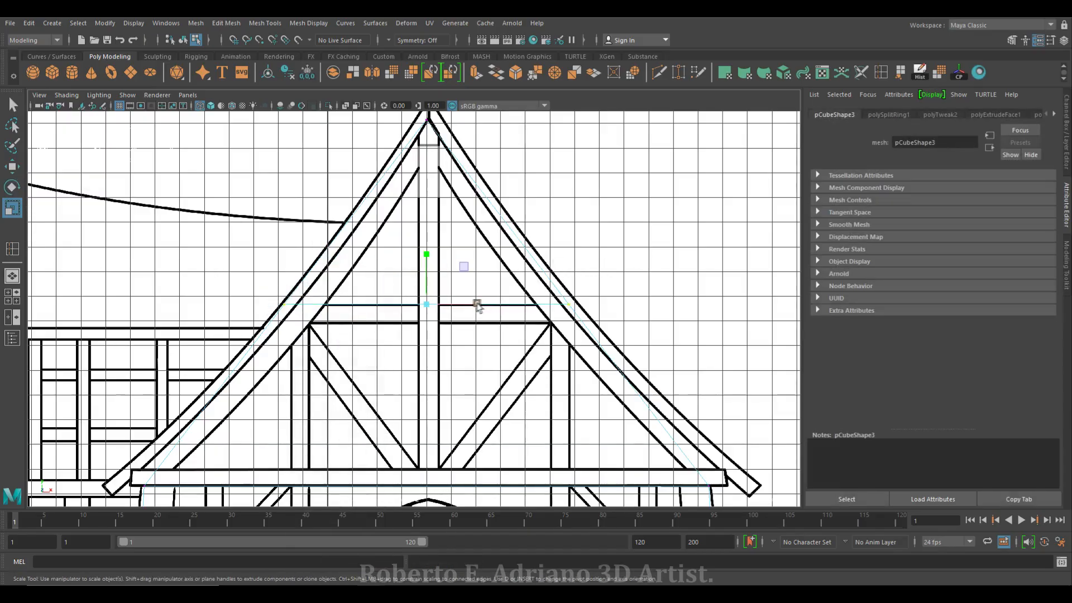
left_click_drag(474, 306, 476, 321)
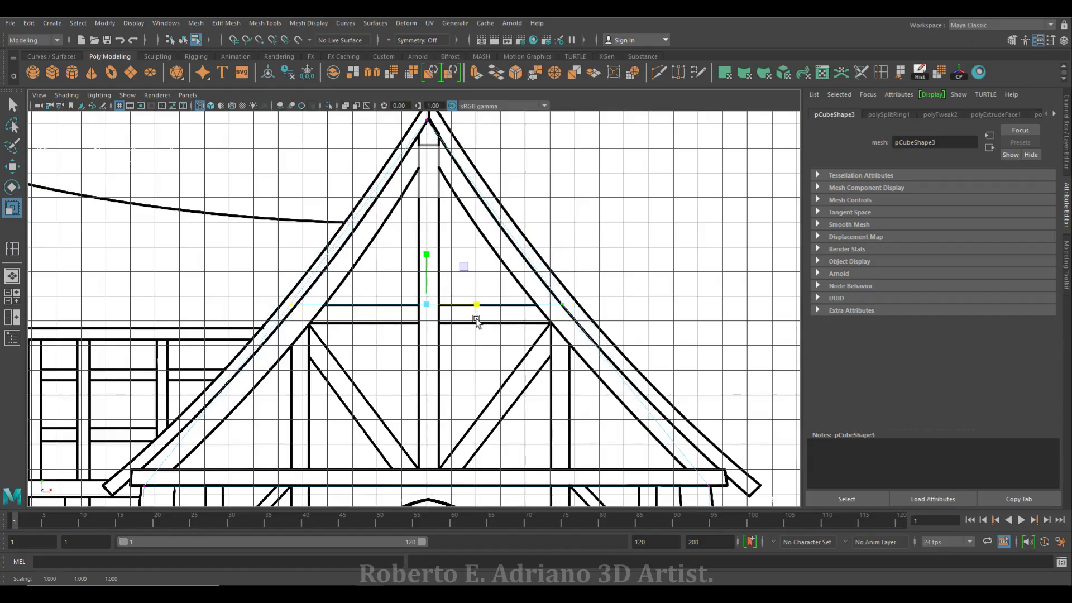
Undo the gable edge loop together with its scaling
left_click(560, 305)
left_click(480, 305)
left_click_drag(481, 305, 473, 306)
key("ctrl+z")
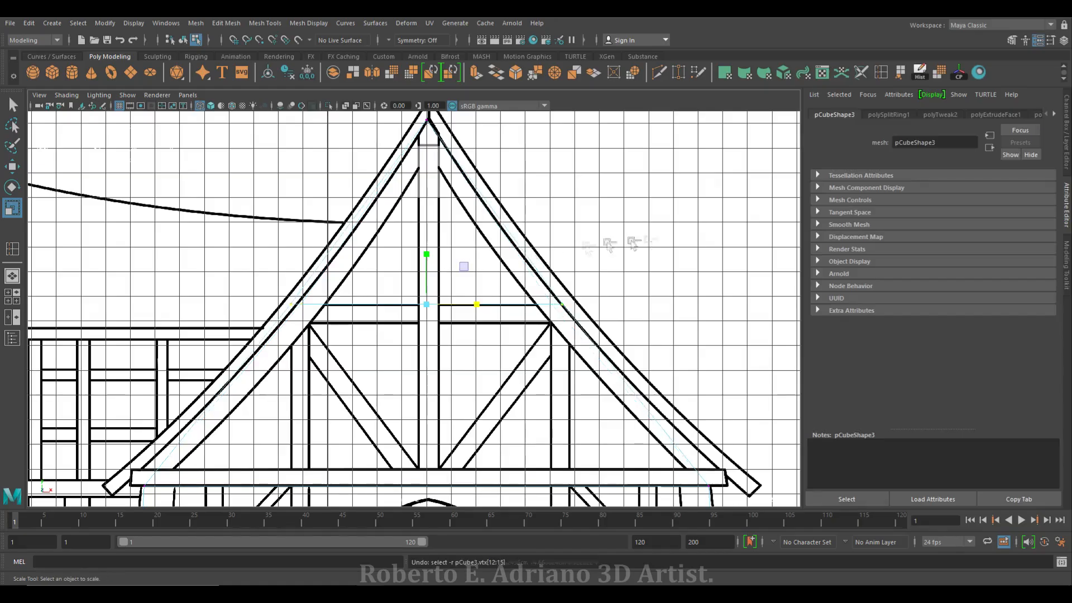
key("ctrl+z")
key("ctrl+z")
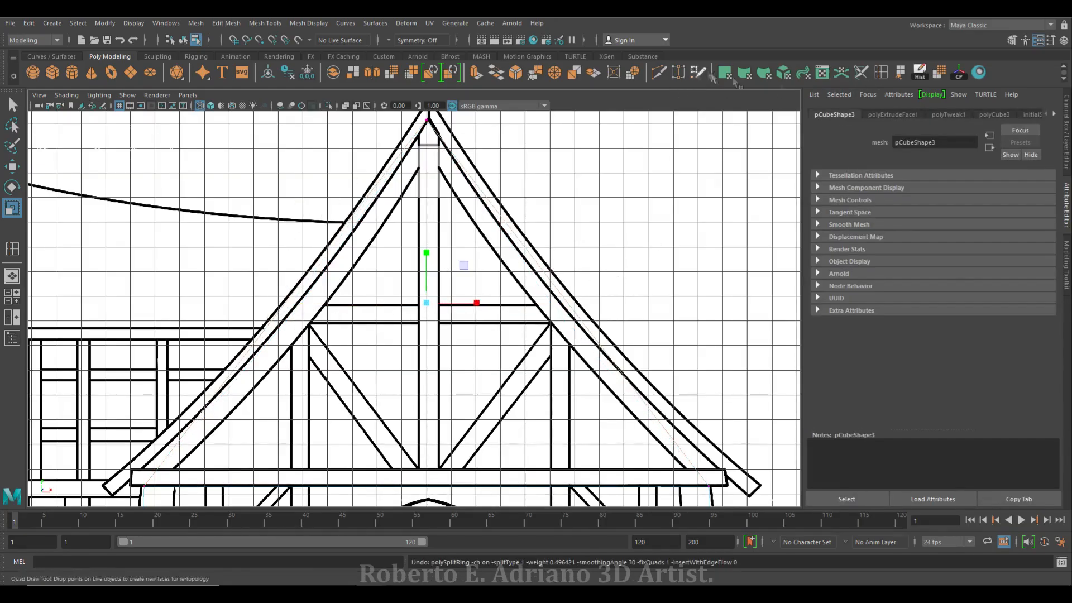
Insert an edge loop across the gable just above the crossbeam and lower it to about 17.53 in Y
key("y")
left_click(294, 295)
key("w")
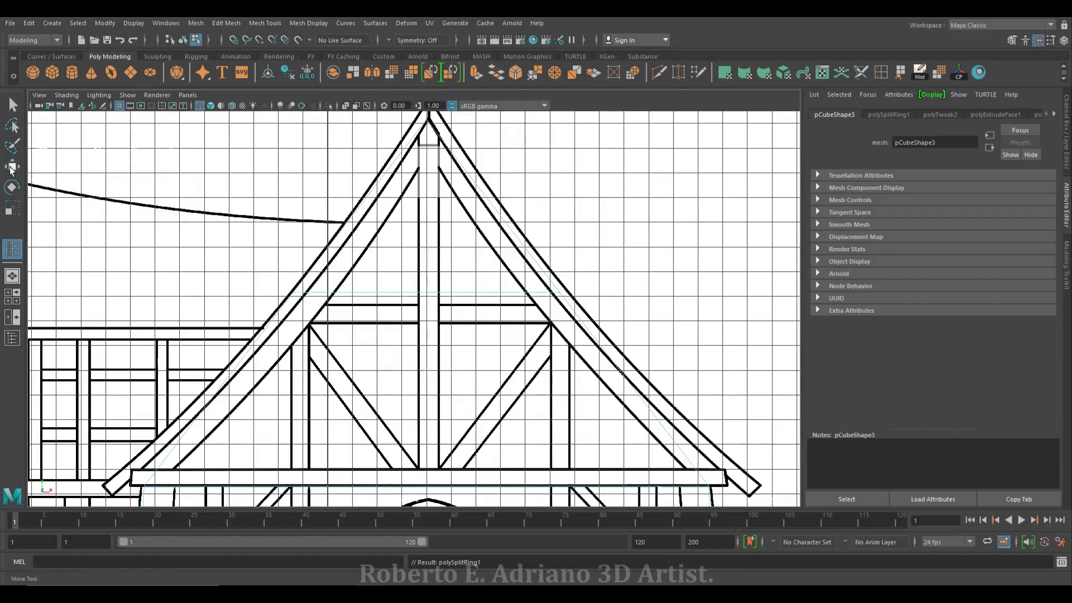
left_click_drag(427, 240, 425, 260)
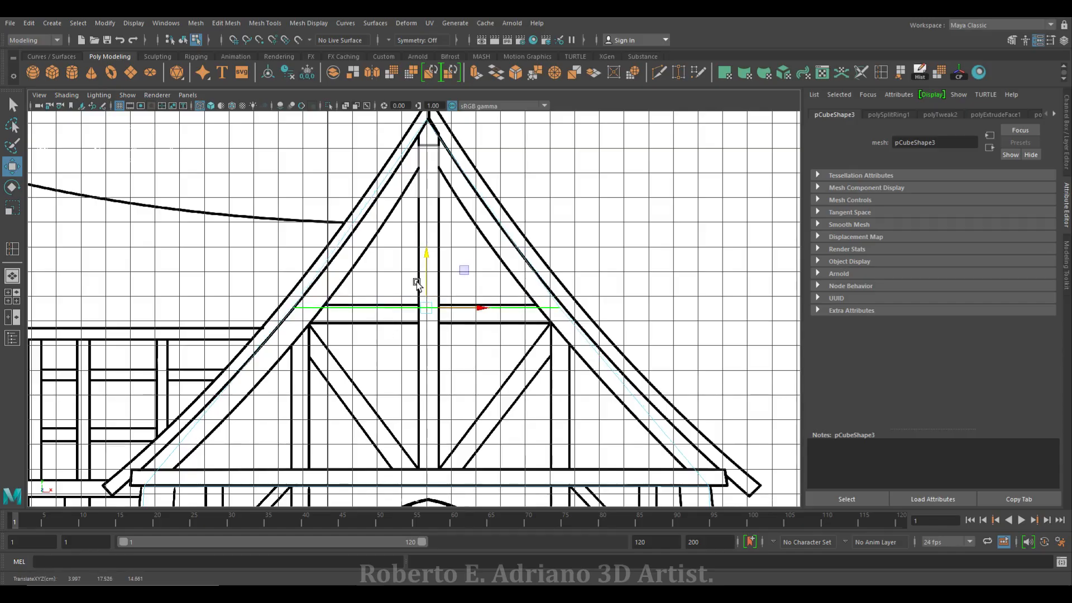
Insert a second edge loop higher on the gable and scale its vertices slightly inward along X to follow the curved rafters
key("y")
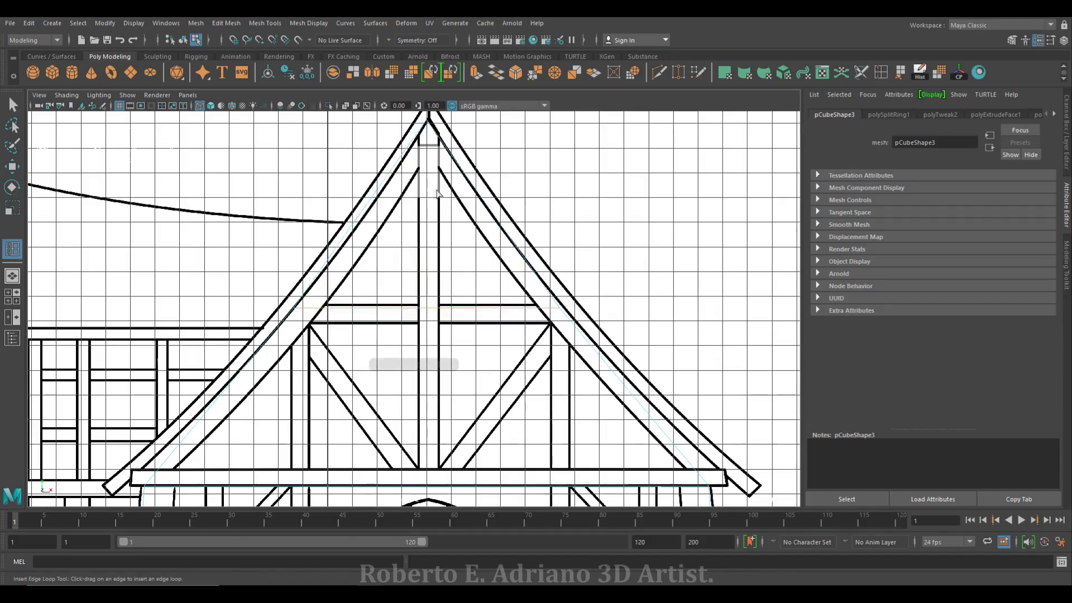
key("w")
right_click_drag(379, 213, 598, 188)
left_click_drag(597, 186, 597, 186)
key("r")
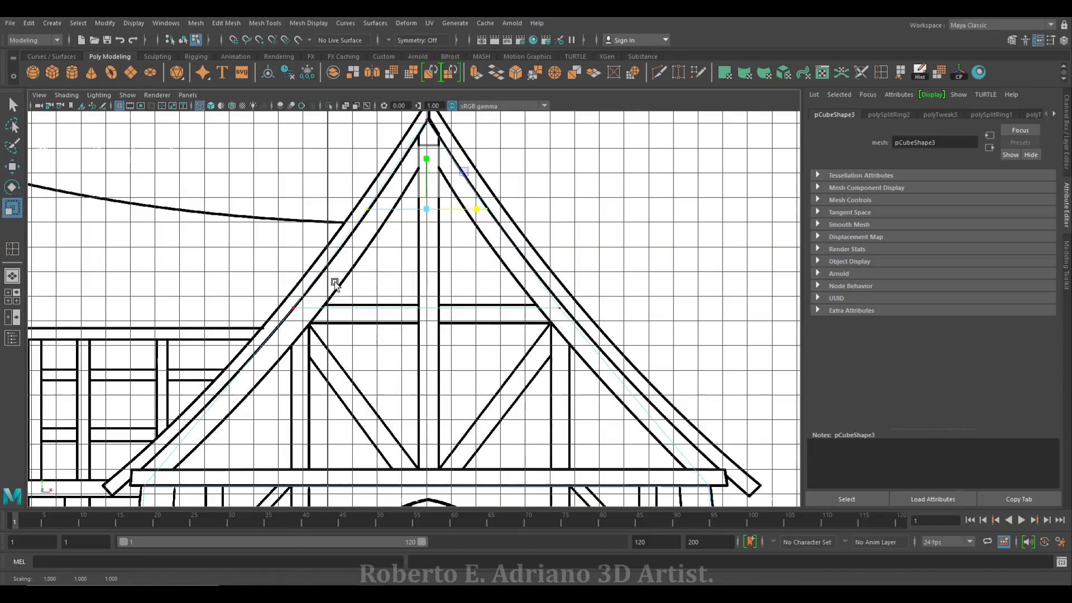
Return the front wall to object mode in the perspective view and save the scene
scroll(420, 262, "down", 5)
key("space")
key("space")
key("f")
scroll(420, 355, "down", 8)
left_click_drag(443, 344, 412, 360, "alt")
scroll(498, 340, "up", 3)
scroll(459, 337, "up", 4)
right_click_drag(411, 313, 393, 339)
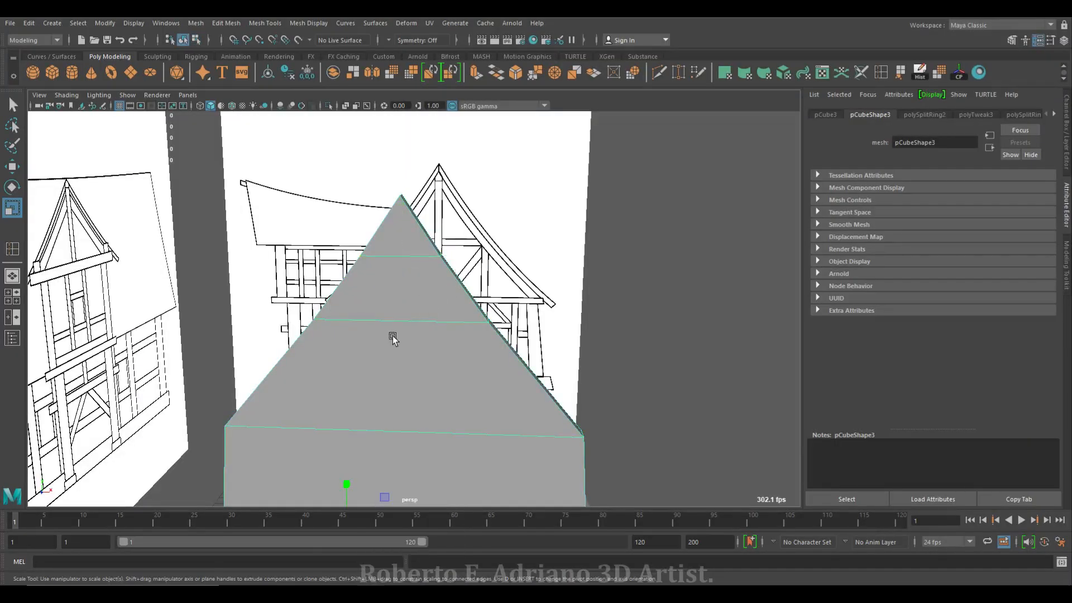
key("ctrl+s")
left_click(497, 308)
Try a vertical edge loop down the middle of the front wall and gable, and check it up to the peak
left_click_drag(473, 330, 438, 249, "alt")
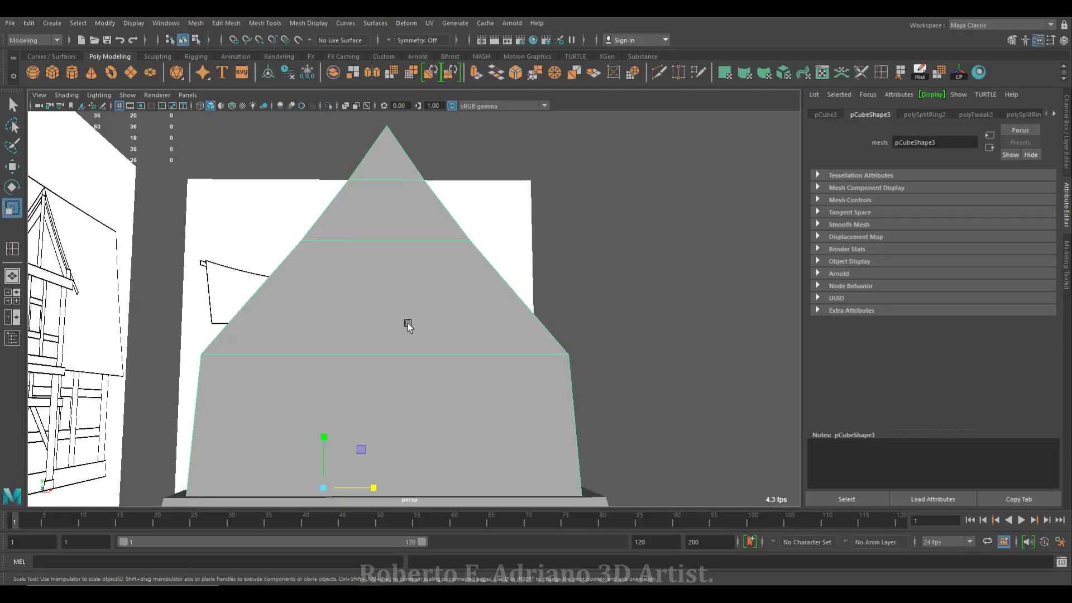
key("space")
key("space")
left_click_drag(510, 263, 391, 314, "alt")
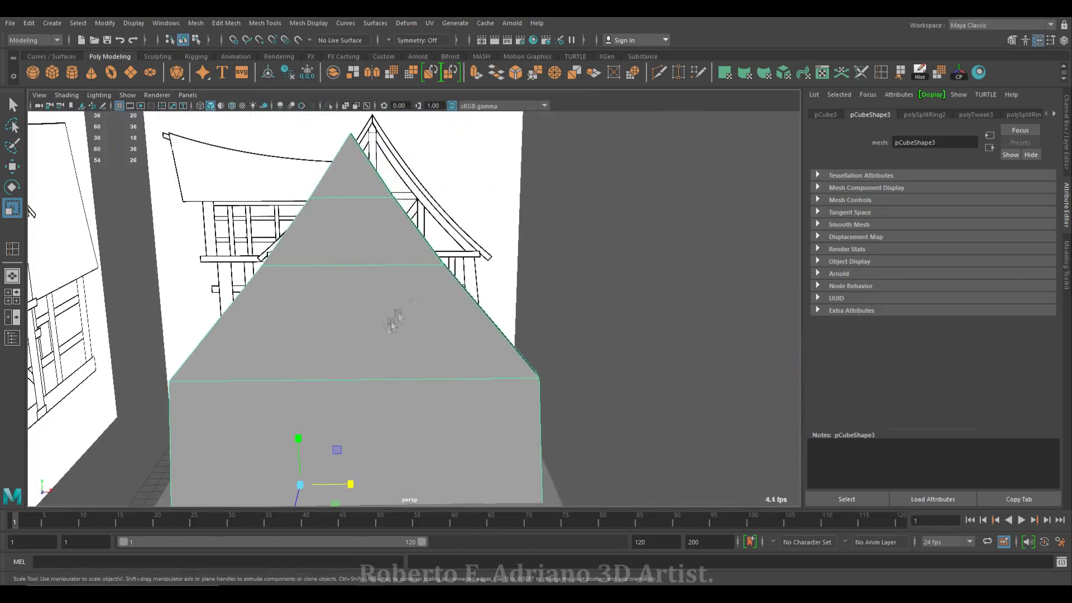
key("space")
scroll(400, 369, "up", 4)
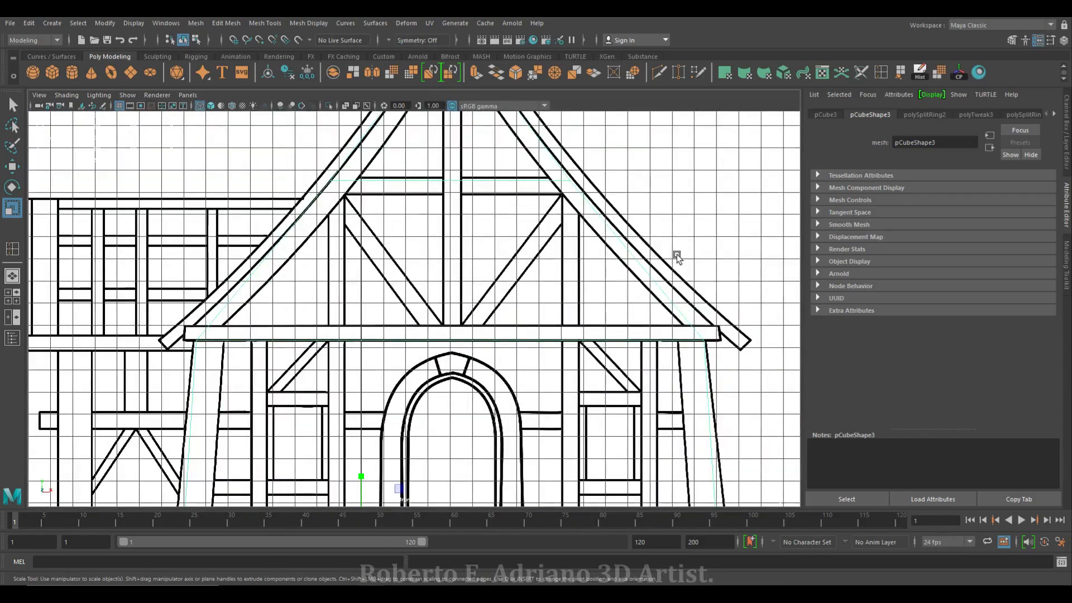
scroll(678, 256, "down", 4)
scroll(525, 465, "up", 4)
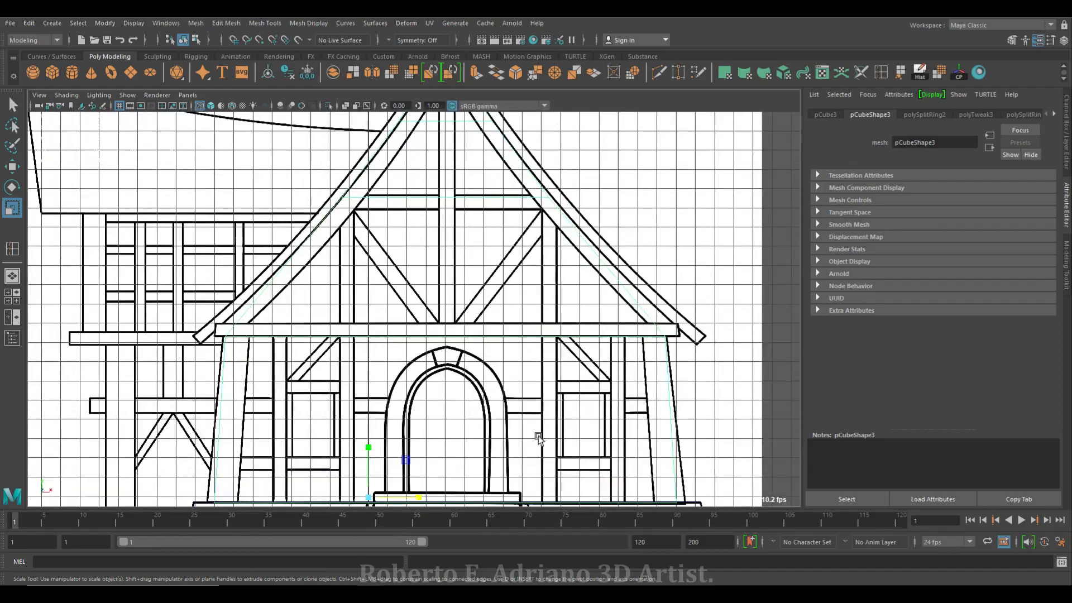
left_click(882, 72)
left_click(452, 337)
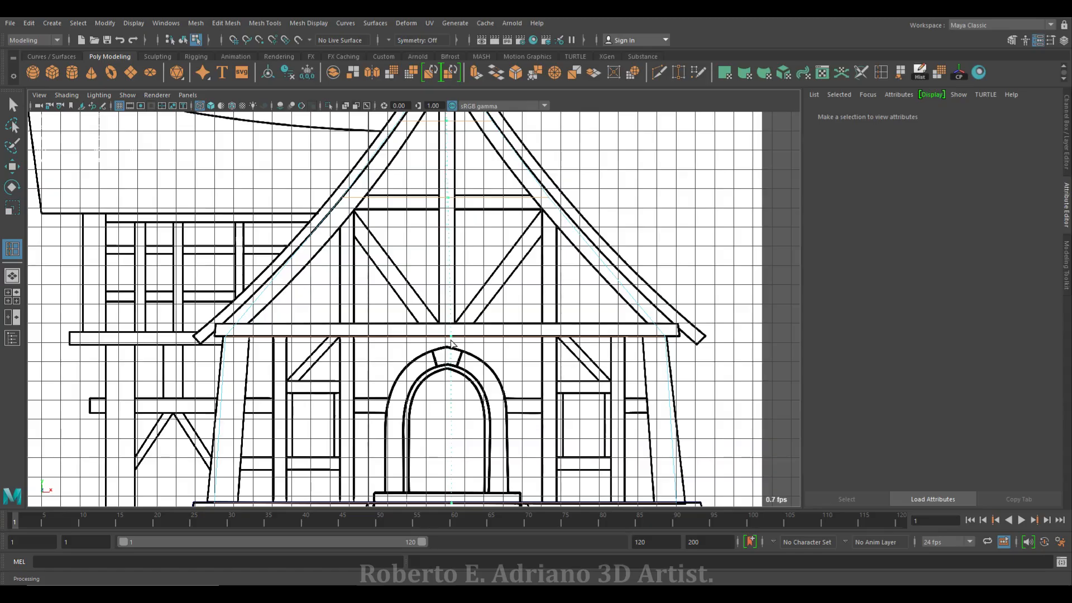
middle_click_drag(550, 226, 550, 464, "alt")
scroll(495, 244, "up", 8)
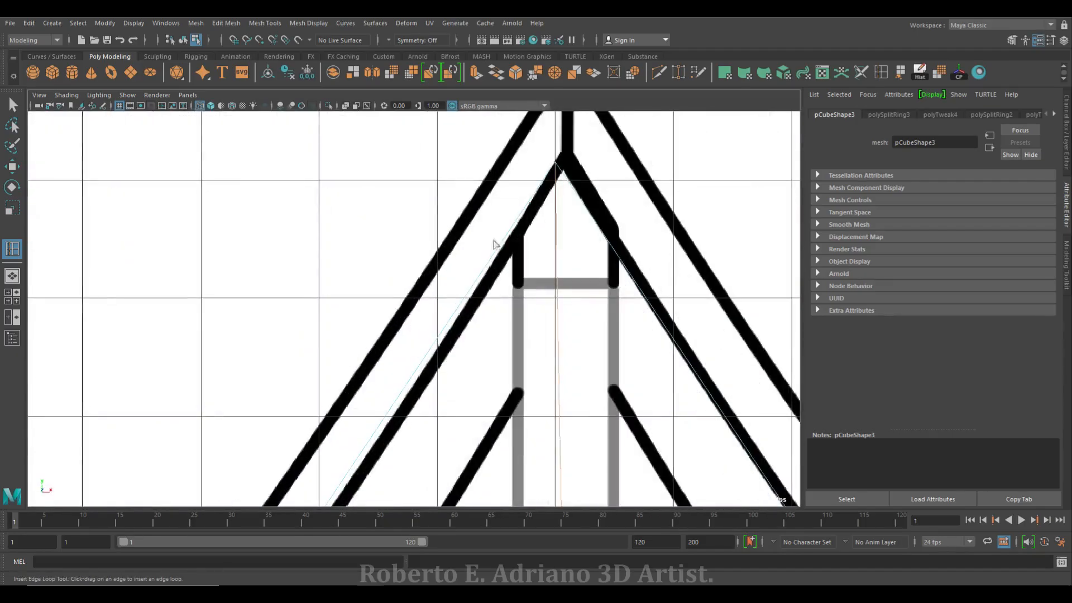
scroll(492, 241, "down", 10)
key("space")
key("space")
left_click_drag(471, 208, 448, 265, "alt")
right_click_drag(448, 266, 464, 352, "alt")
middle_click_drag(463, 352, 455, 268, "alt")
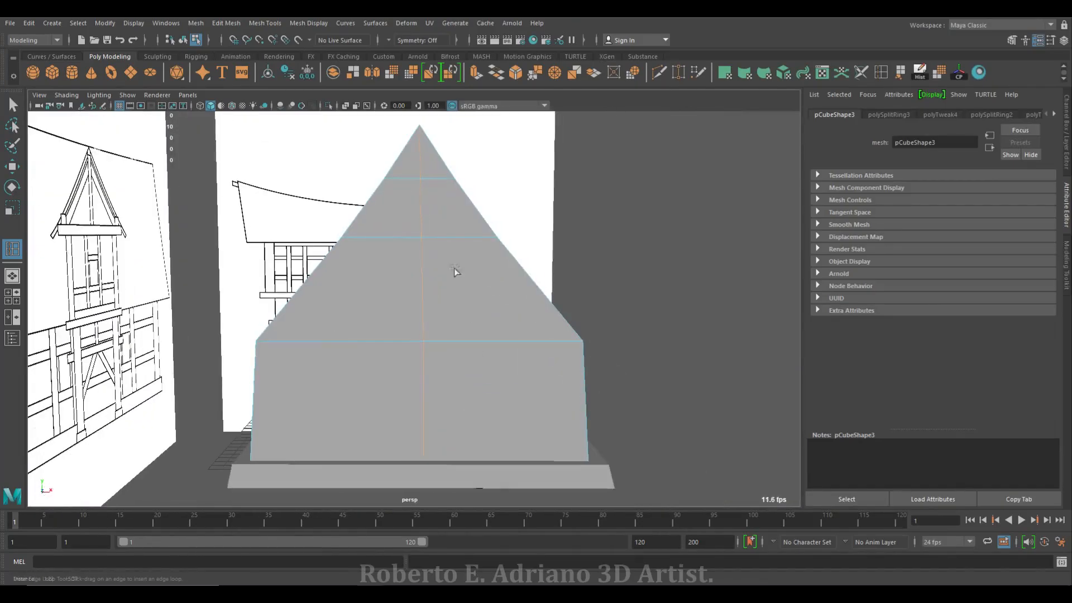
left_click_drag(416, 354, 471, 411, "alt")
Undo the central vertical edge loop and return the wall to object mode
key("w")
key("ctrl+z")
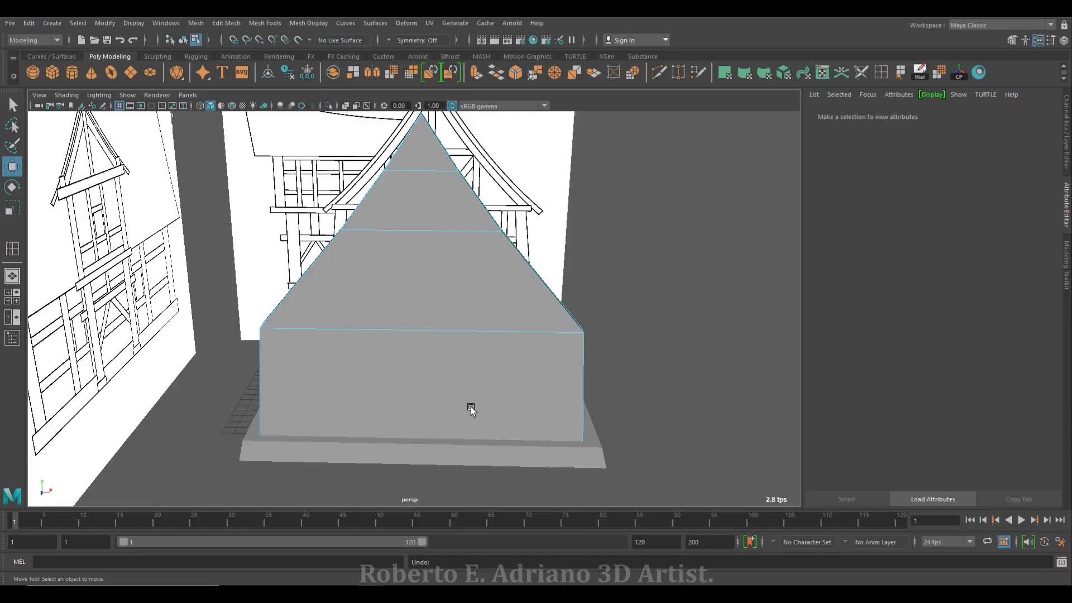
key("F8")
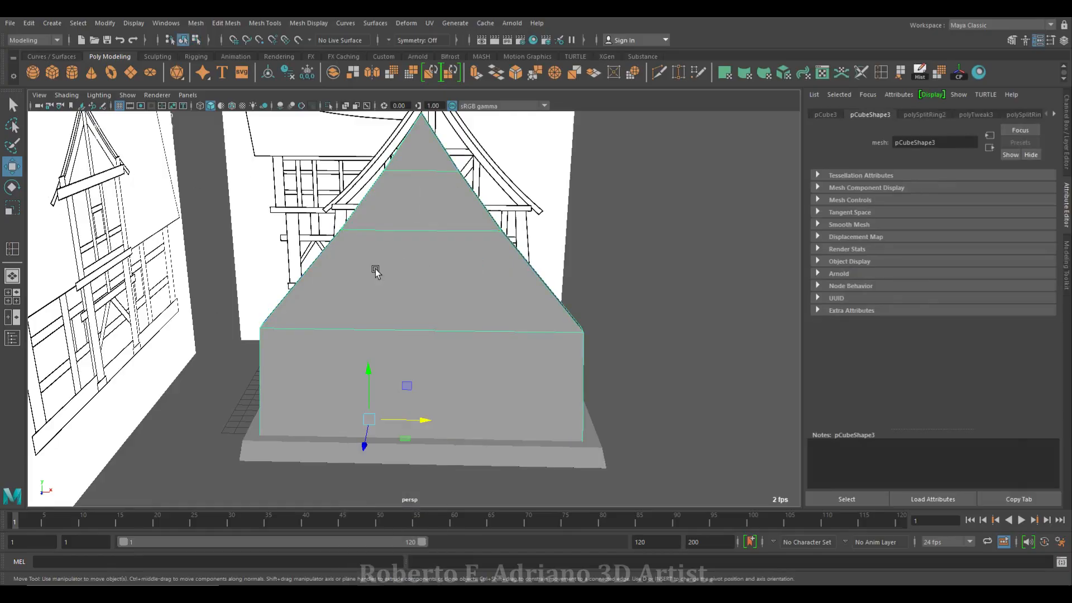
left_click_drag(435, 344, 457, 328, "alt")
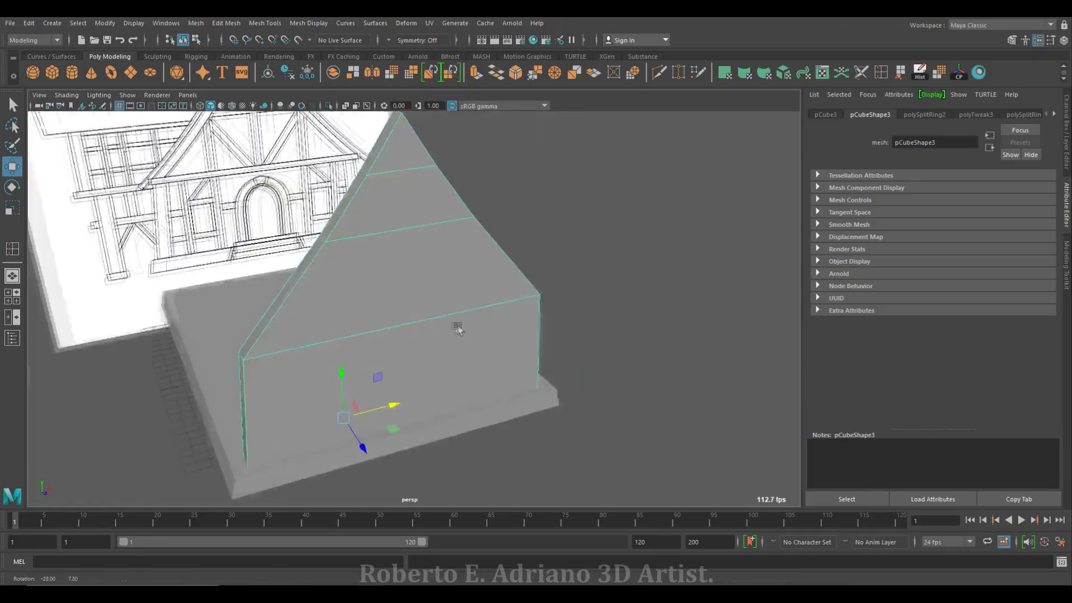
Try a vertical edge loop through the front wall beside the post between the door and the right window
key("space")
key("space")
key("space")
key("space")
key("f")
scroll(455, 272, "up", 5)
scroll(414, 393, "up", 2)
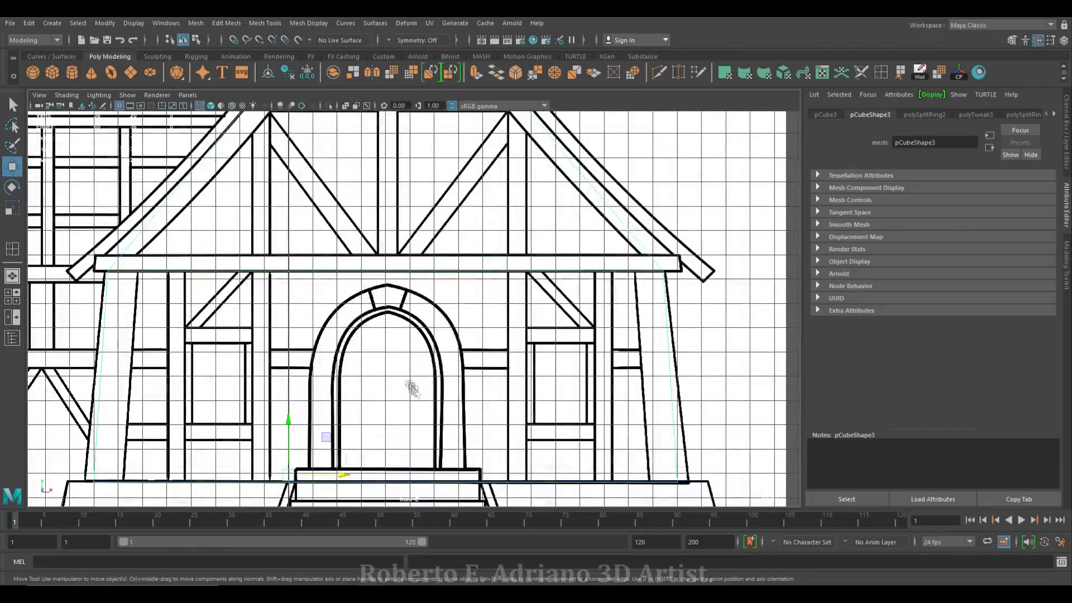
left_click(880, 72)
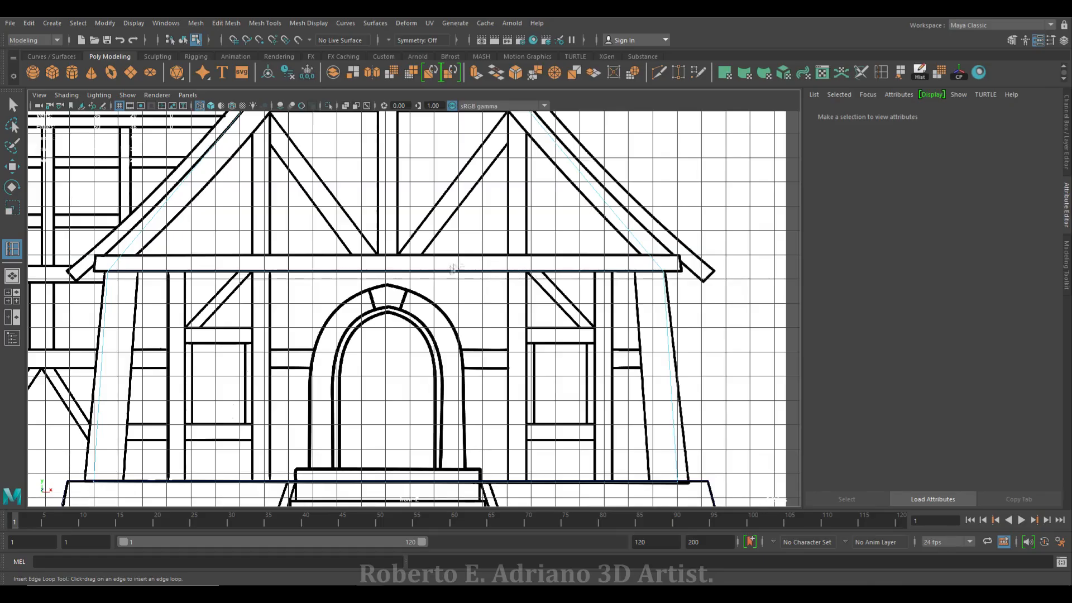
left_click(510, 273)
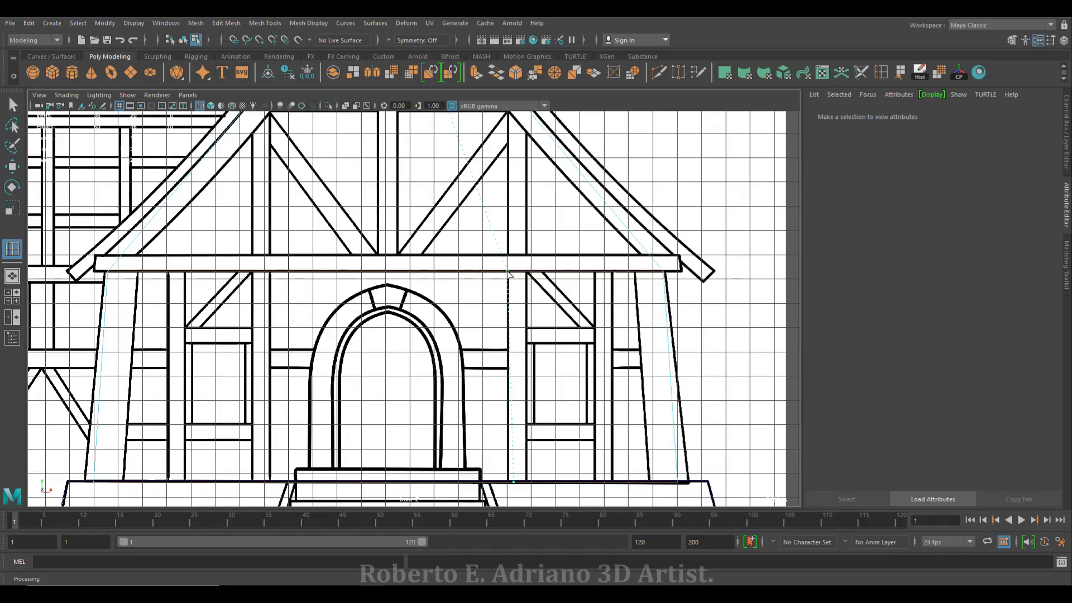
scroll(451, 308, "down", 3)
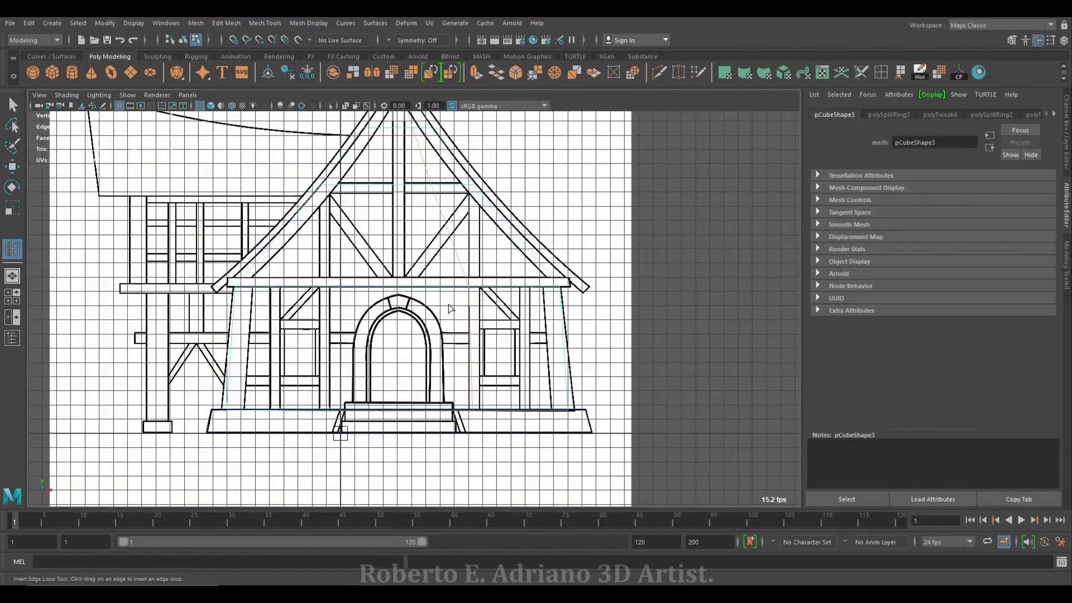
Undo the vertical edge loop beside the post and reselect the wall in object mode
key("ctrl+z")
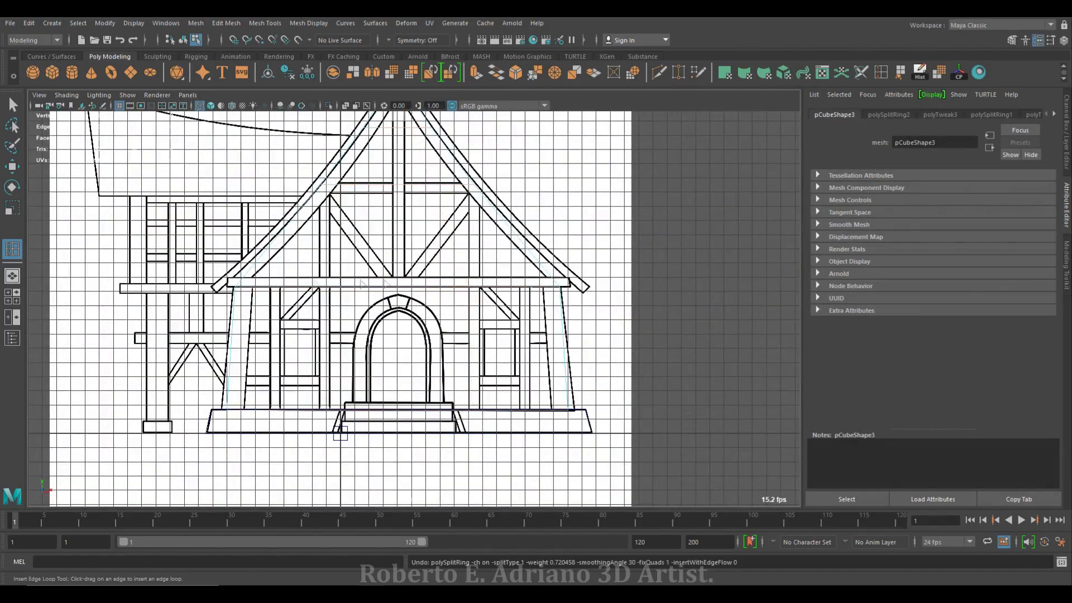
key("w")
right_click(397, 286)
right_click(303, 284)
right_click_drag(291, 284, 318, 261)
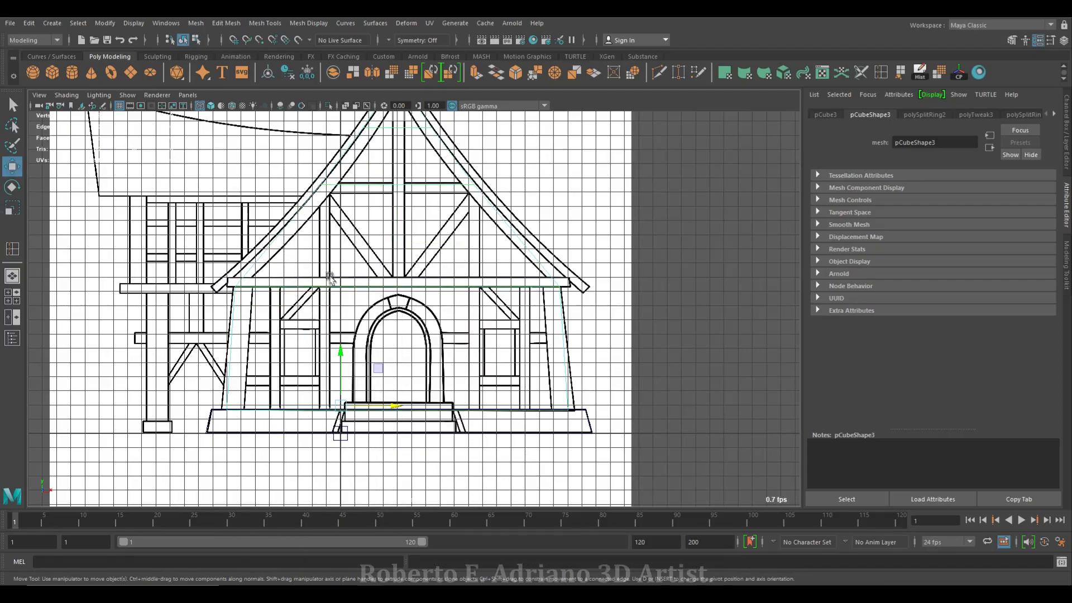
Create a polygon cube on the left window of the front reference and move its vertices to match the window outline
scroll(335, 274, "up", 5)
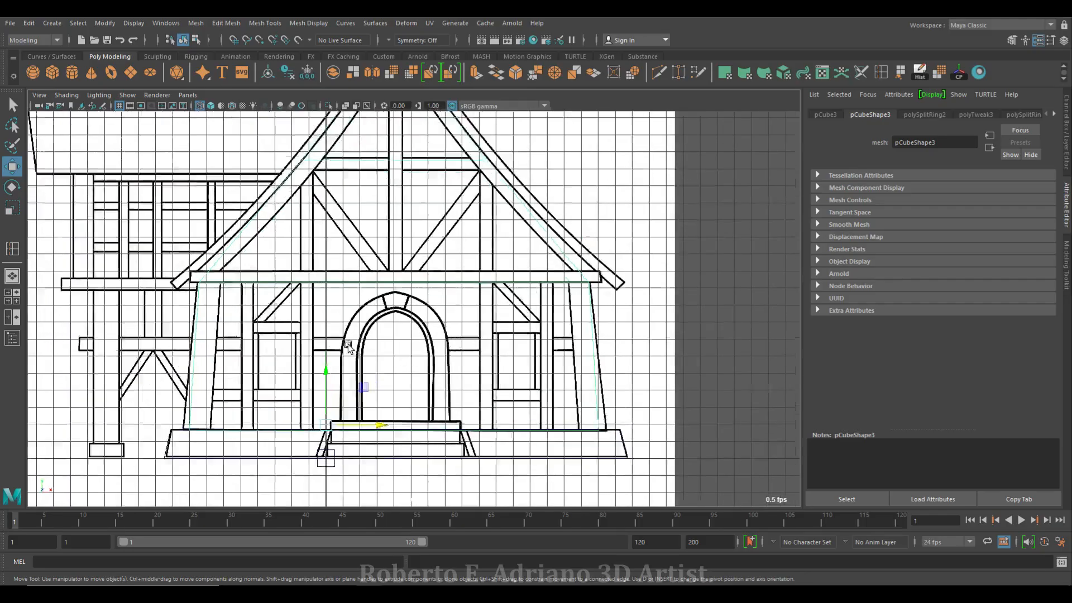
left_click(52, 72)
left_click_drag(317, 391, 220, 251)
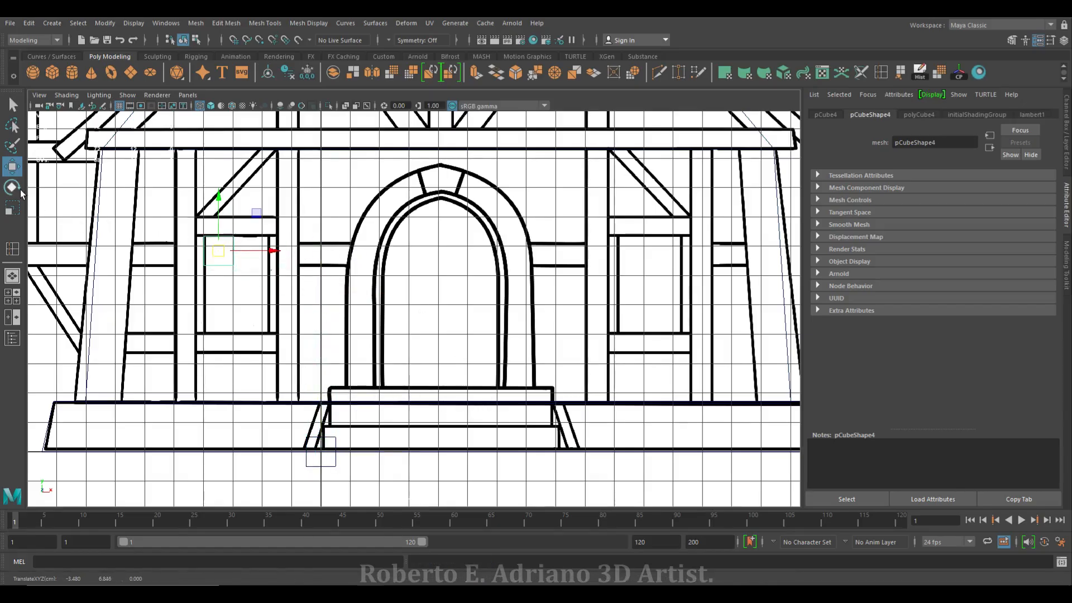
right_click_drag(222, 275, 172, 267)
left_click_drag(181, 282, 268, 256)
left_click_drag(218, 215, 218, 279)
left_click_drag(222, 360, 253, 222)
left_click_drag(285, 284, 321, 286)
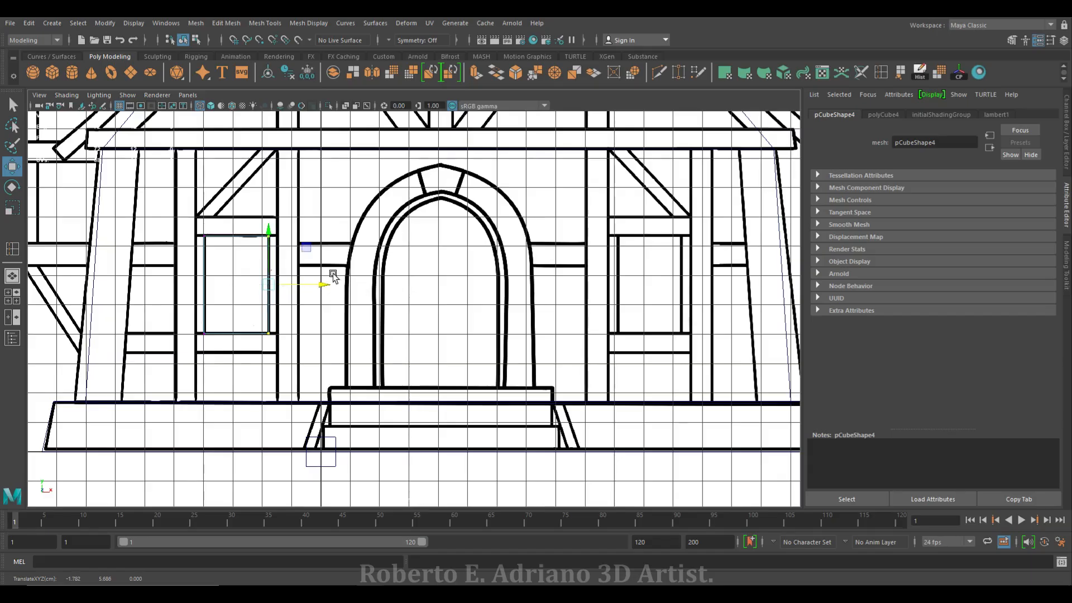
Scale the left window block deeper along Z and move it along Z so it passes through the front wall
key("space")
key("space")
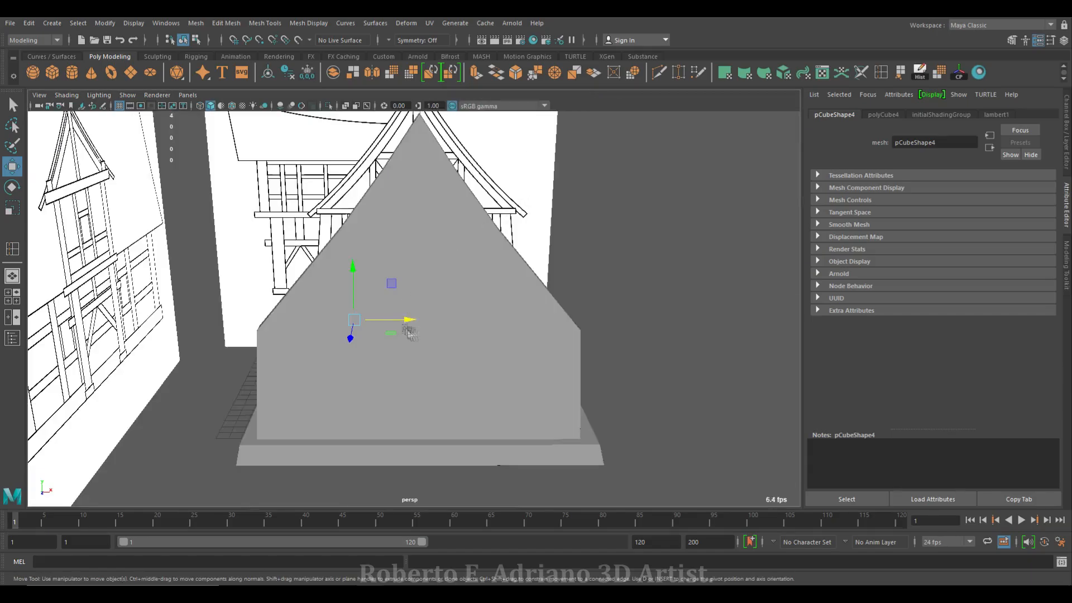
left_click_drag(402, 328, 257, 330, "alt")
right_click_drag(605, 314, 605, 329)
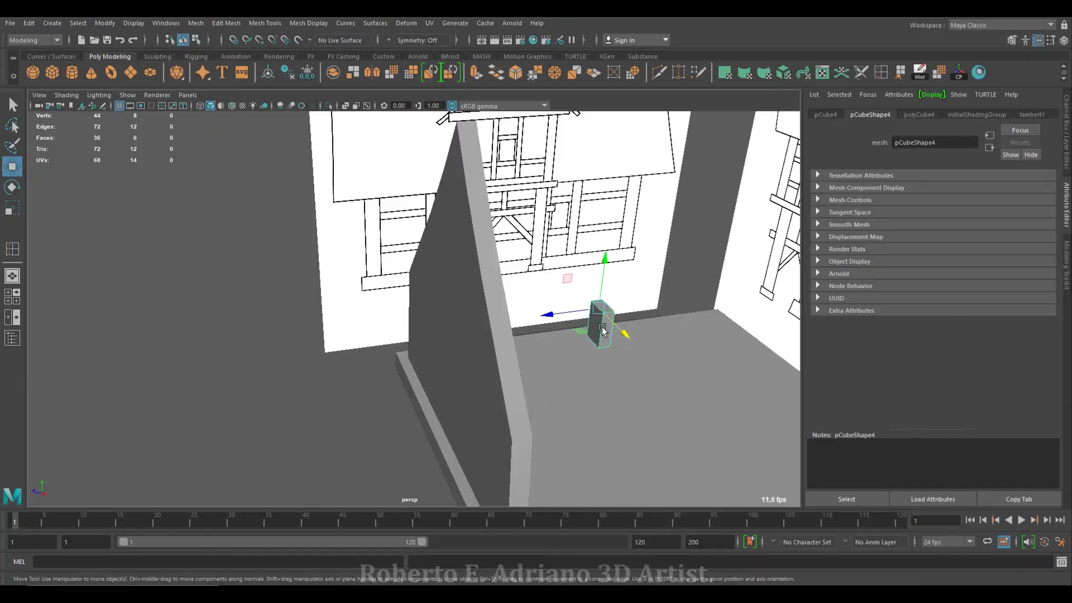
key("r")
left_click_drag(548, 314, 430, 327)
left_click(469, 308)
left_click(555, 313)
key("e")
key("w")
left_click_drag(549, 313, 380, 337)
left_click_drag(390, 373, 415, 365, "alt")
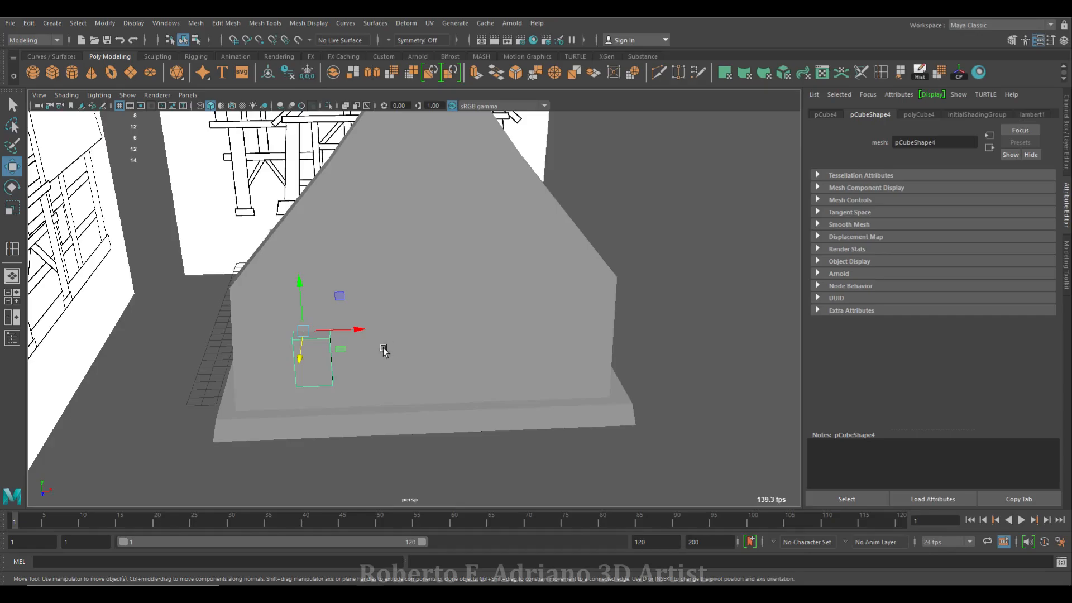
Duplicate the window block and move the copy along X to about 10.6, aligned with the right window outline
key("ctrl+d")
left_click_drag(363, 327, 557, 326)
key("space")
left_click_drag(369, 387, 387, 386)
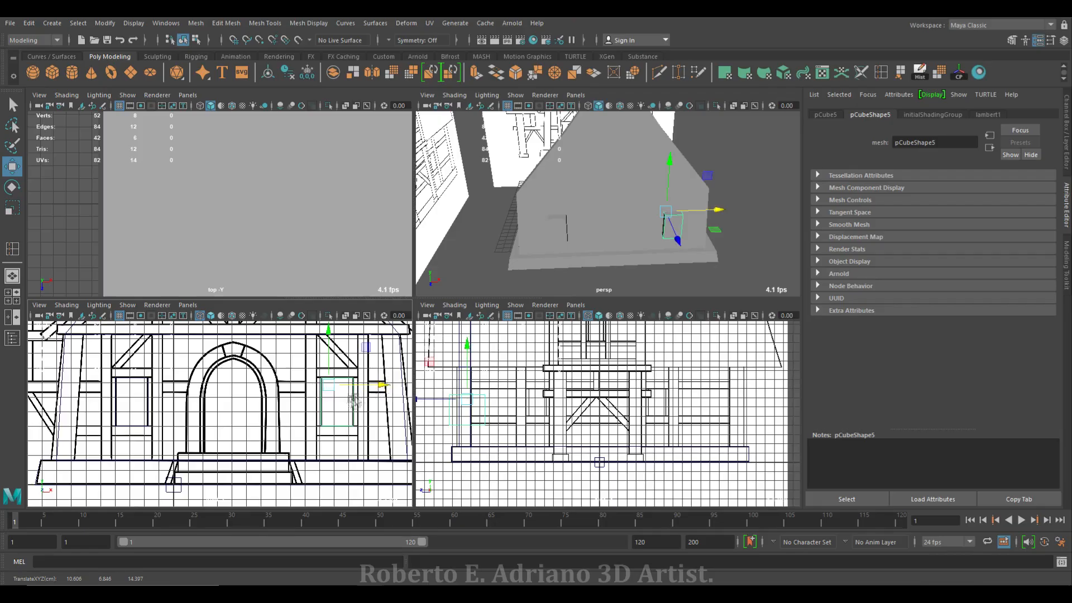
scroll(356, 394, "up", 5)
middle_click_drag(356, 393, 187, 394, "alt")
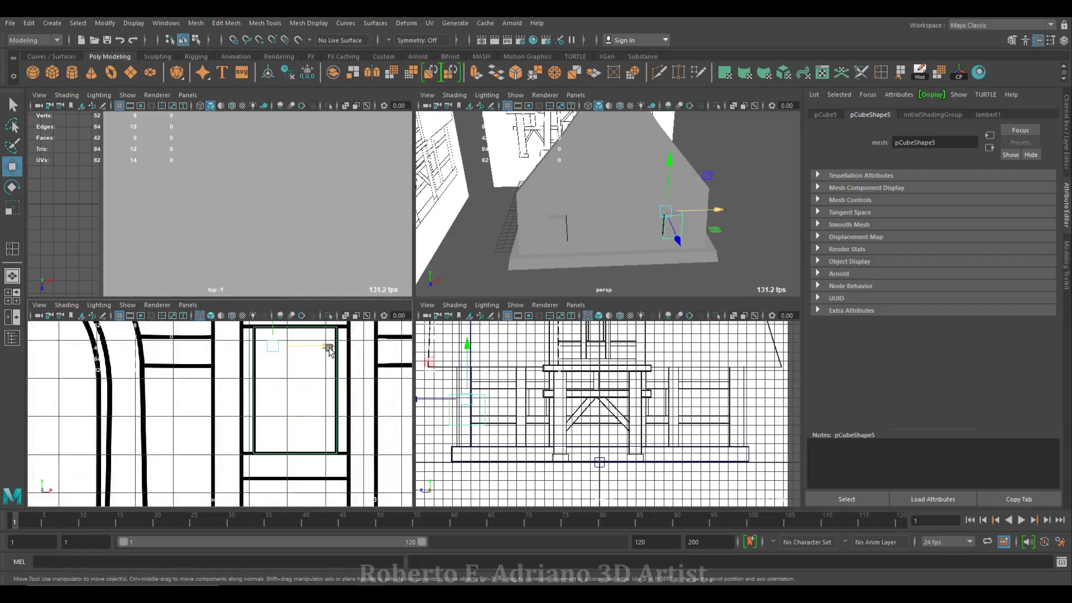
left_click_drag(324, 347, 326, 350)
scroll(313, 357, "down", 5)
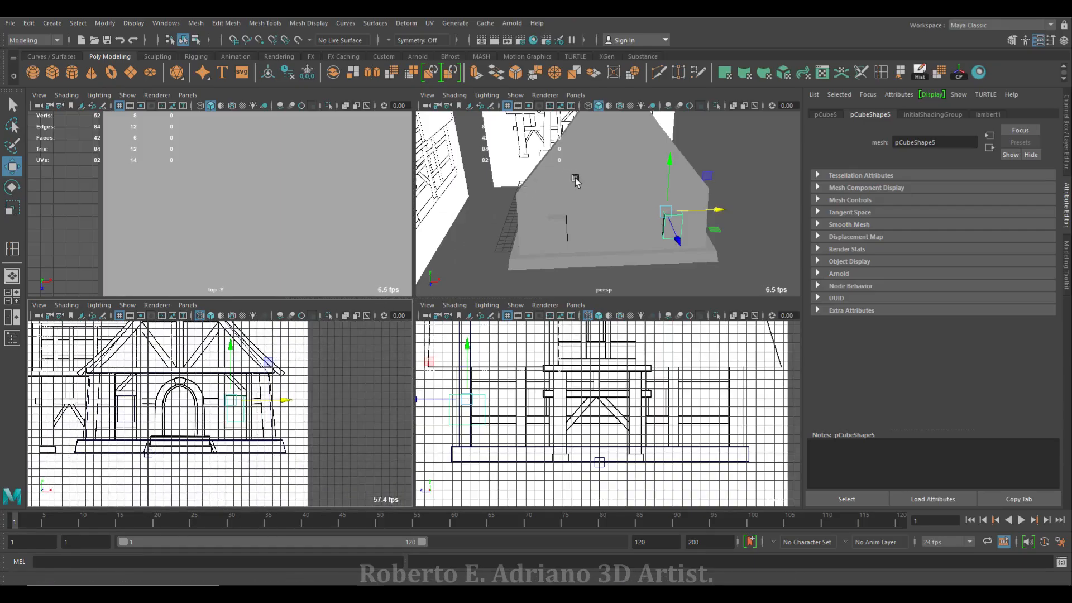
Select both window blocks and combine them into one mesh
key("space")
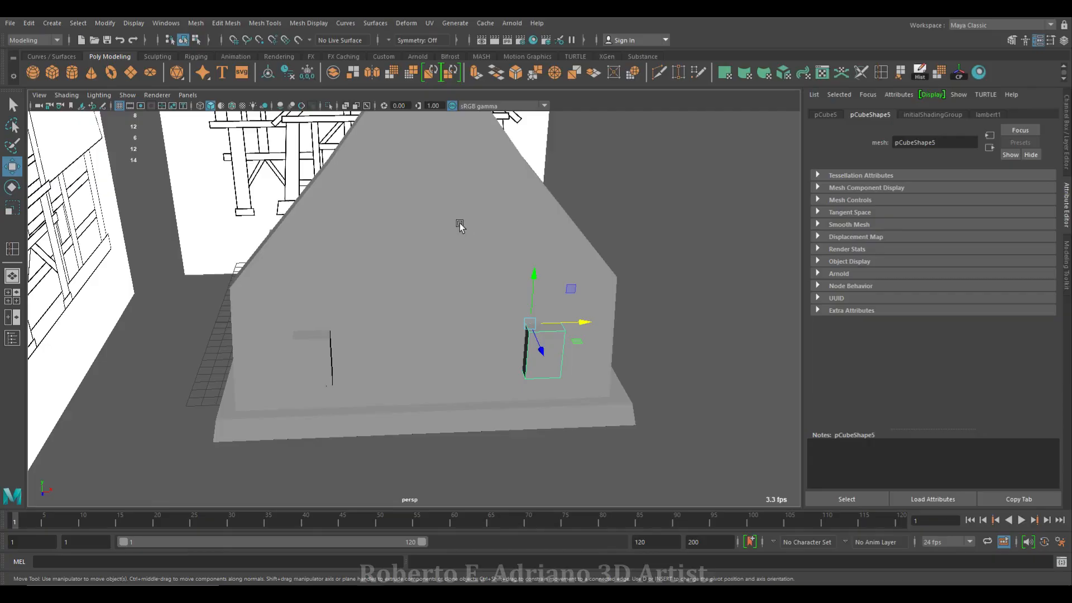
left_click_drag(409, 242, 462, 293, "alt")
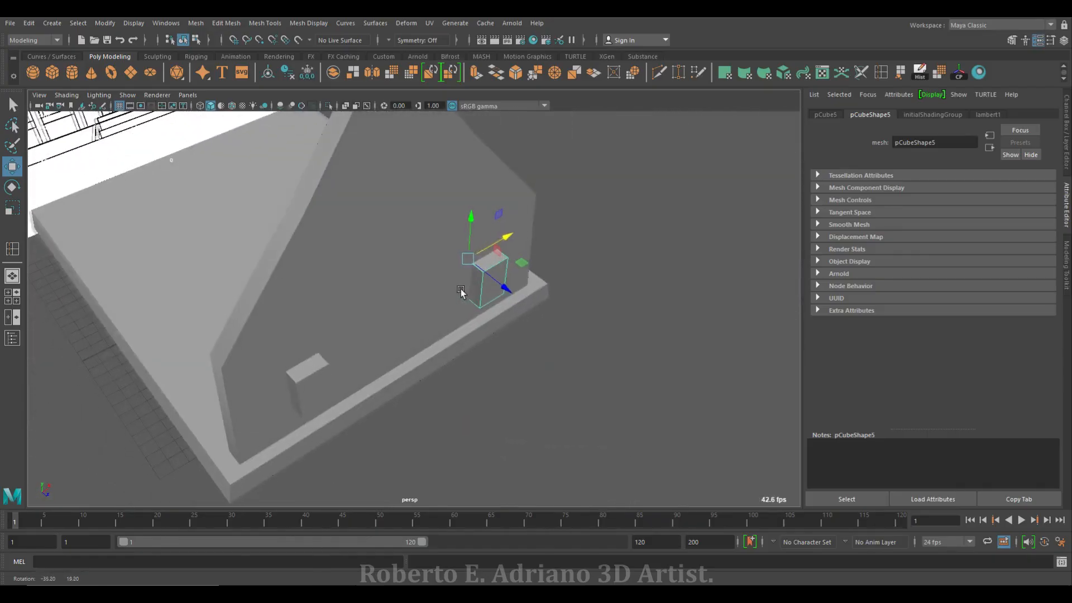
left_click(310, 375)
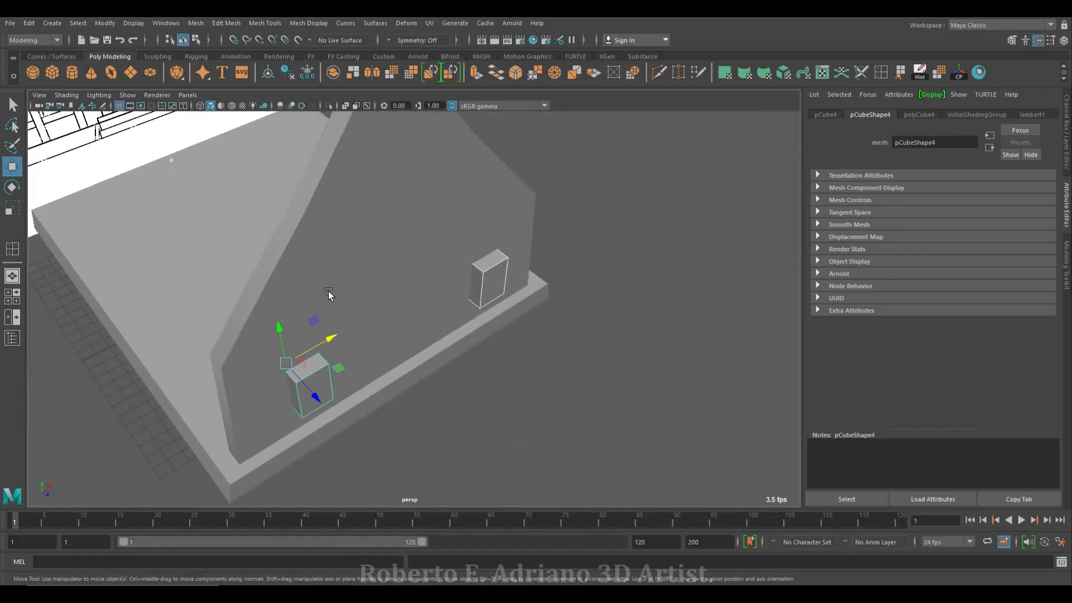
left_click(198, 23)
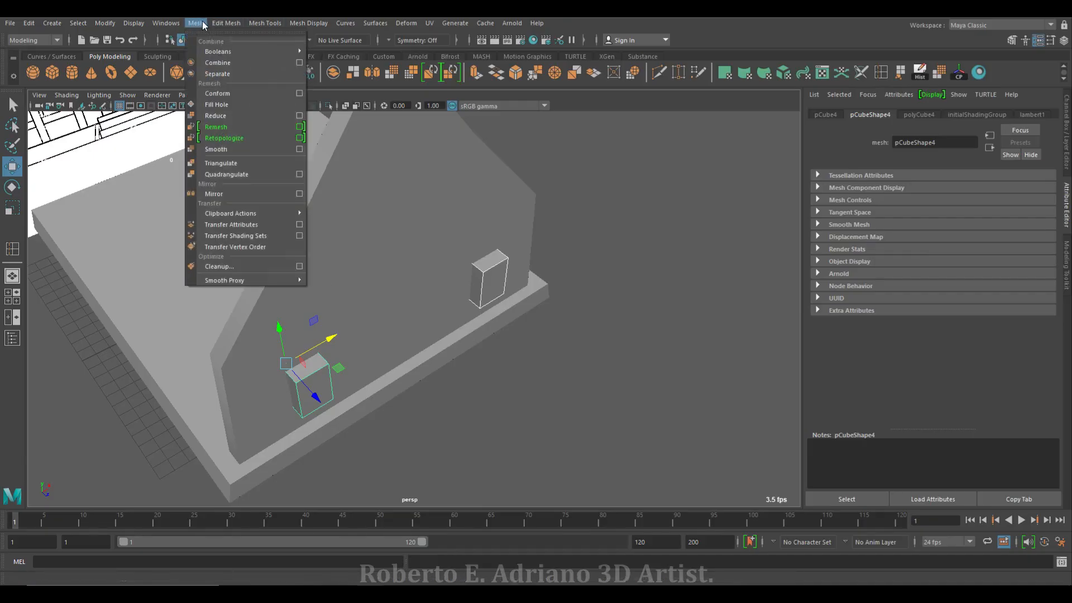
left_click(229, 60)
Subtract the combined window blocks from the front wall with a Boolean Difference
left_click(341, 220)
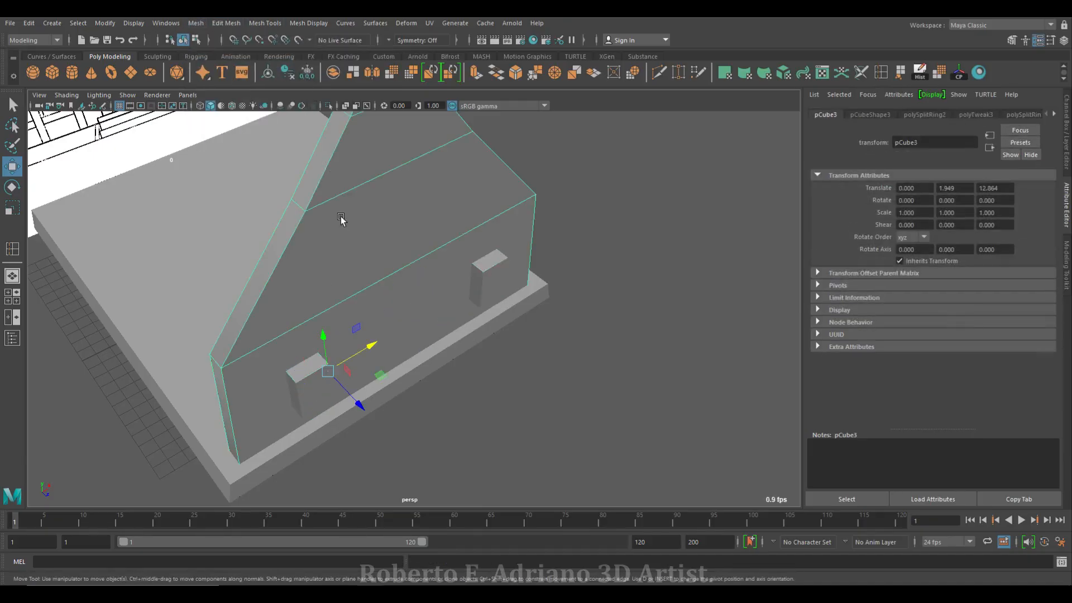
left_click(303, 378)
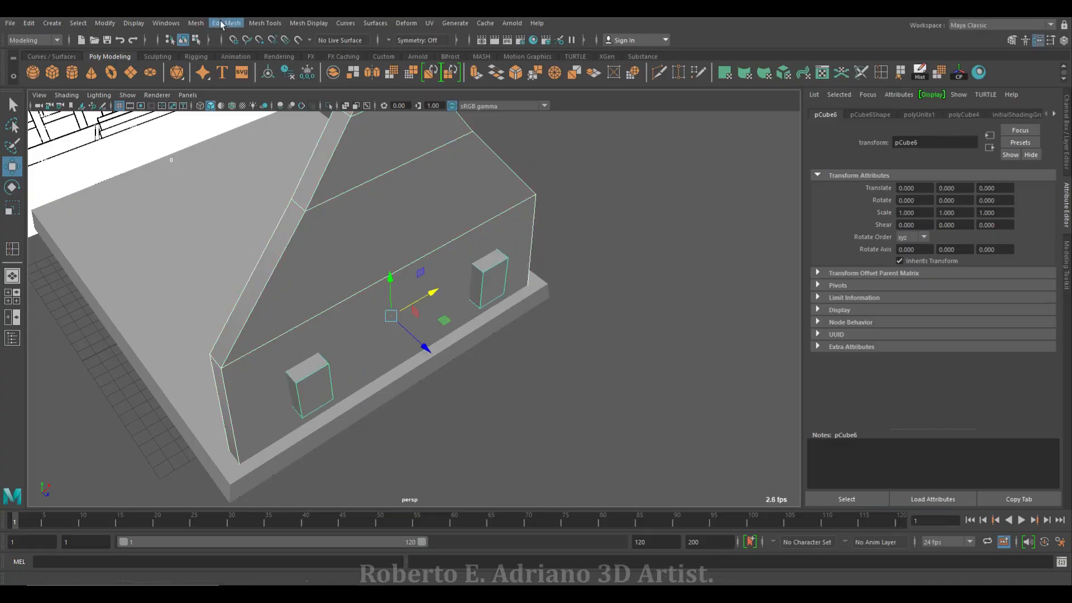
left_click(196, 23)
mouse_move(246, 51)
left_click(357, 63)
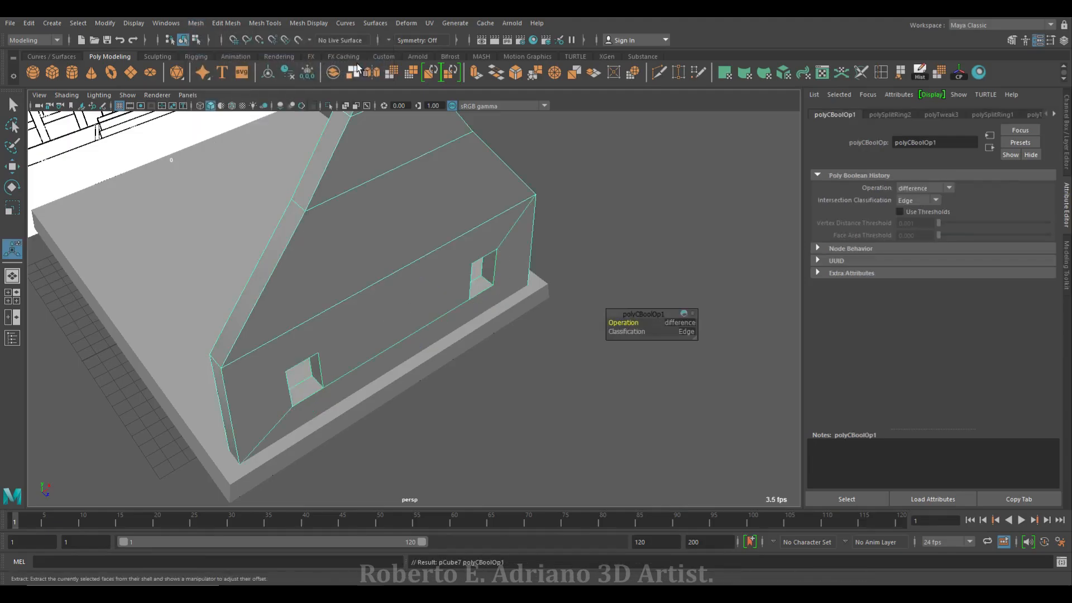
Return to object mode and save the scene, accepting the Student Version notice
left_click_drag(427, 257, 383, 281, "alt")
right_click_drag(383, 281, 413, 258)
left_click(107, 41)
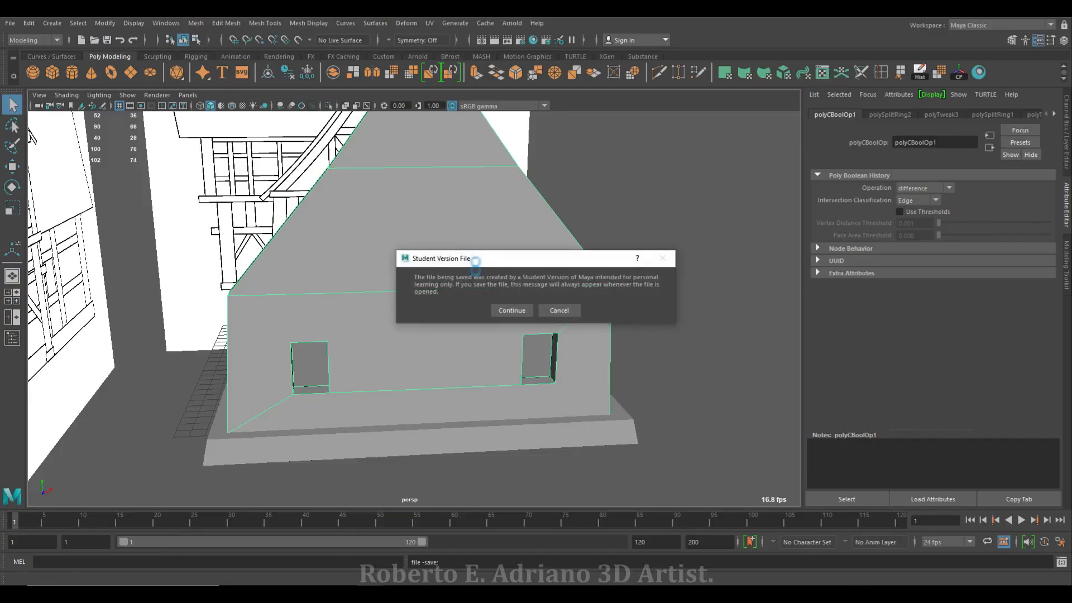
left_click(499, 308)
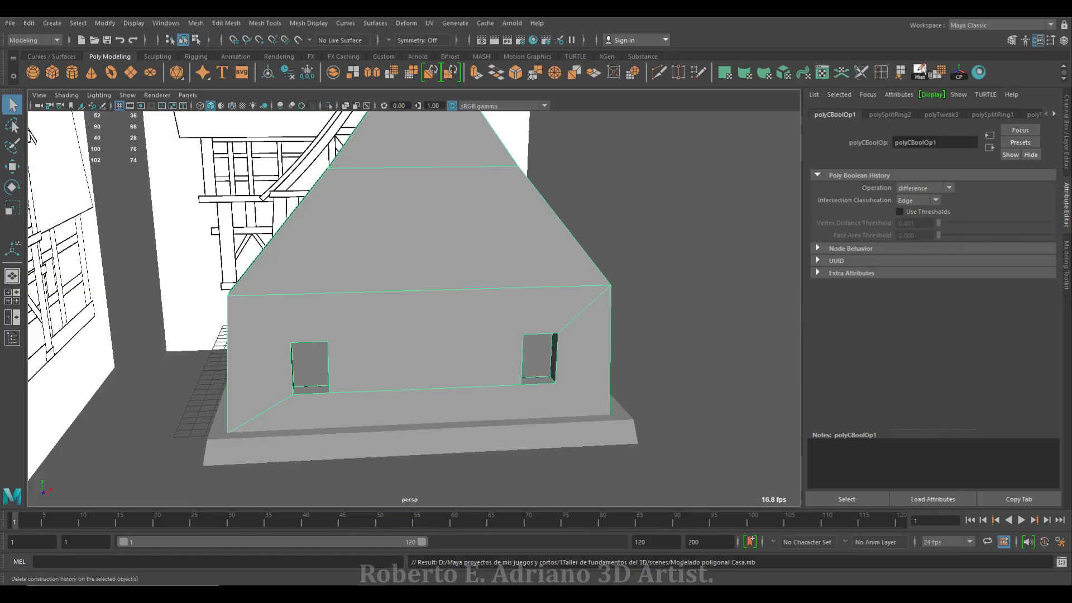
Delete the construction history of the front wall mesh
left_click(920, 72)
left_click(49, 26)
mouse_move(29, 23)
mouse_move(84, 155)
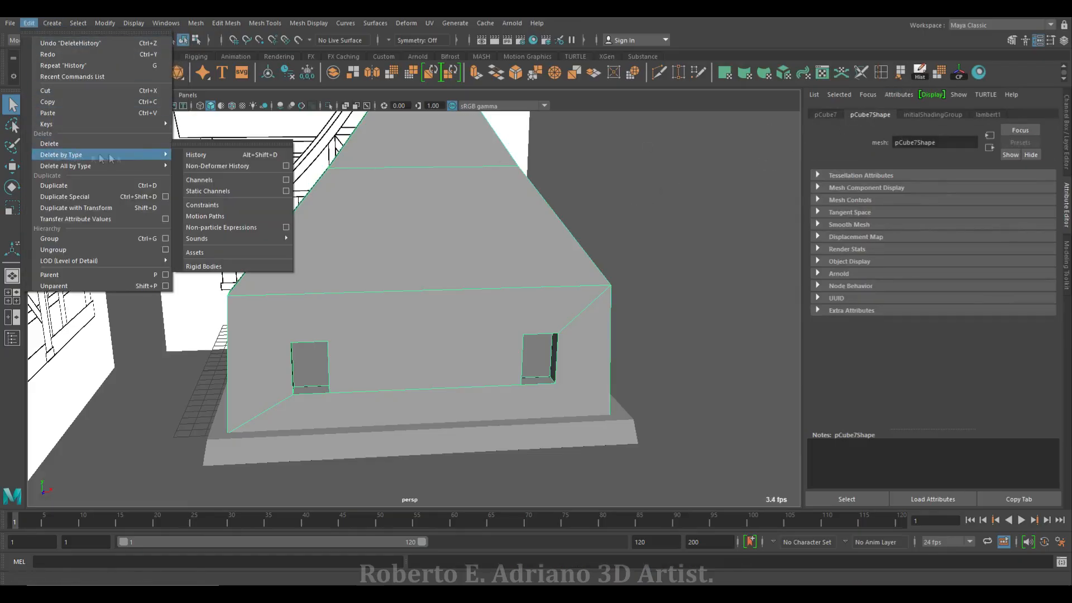
left_click(239, 154)
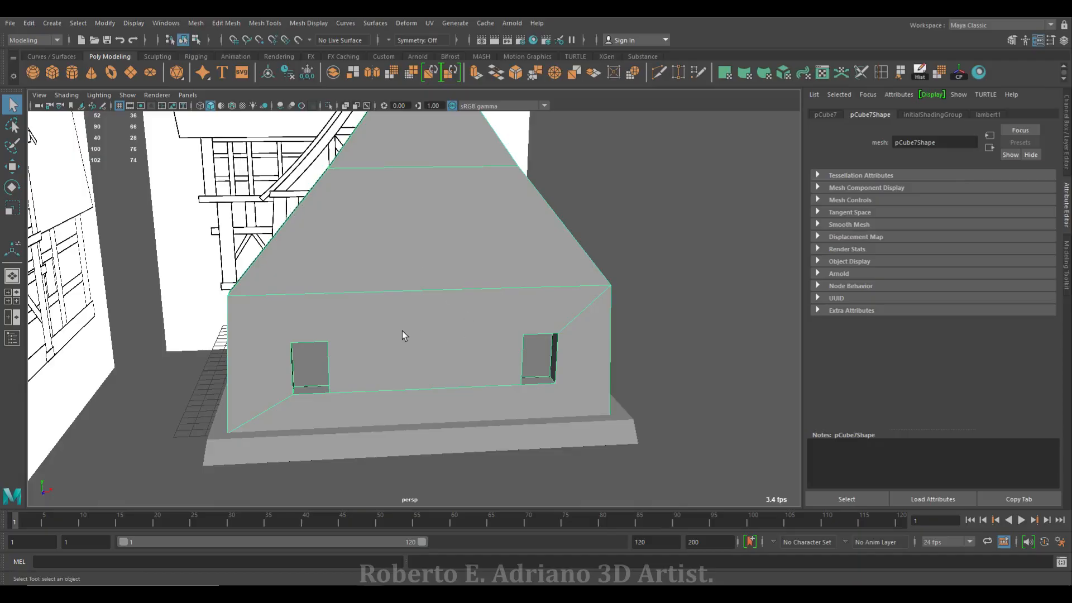
left_click_drag(400, 363, 365, 349, "alt")
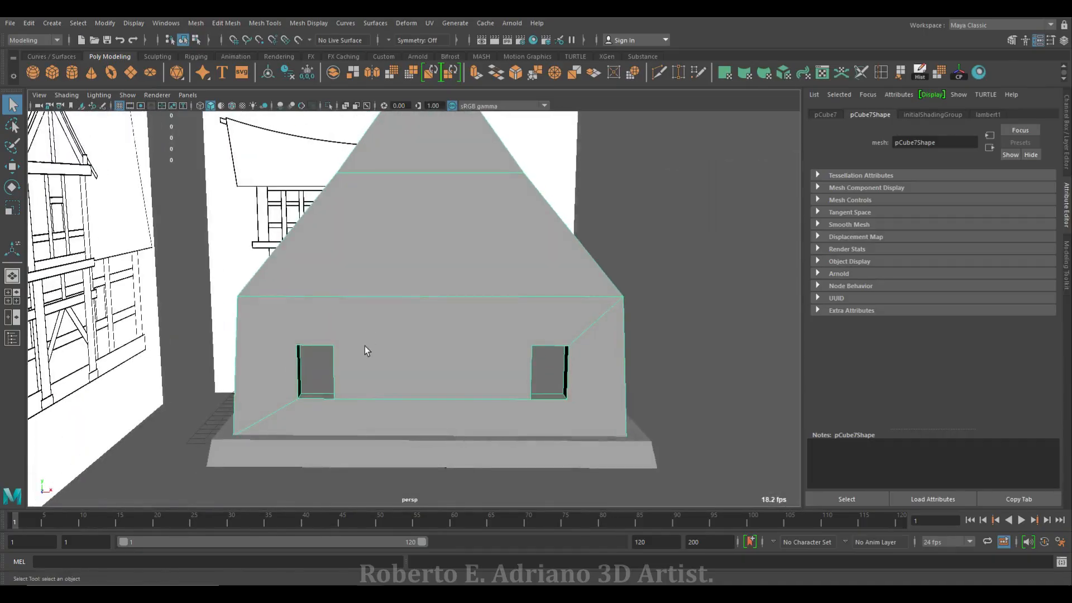
In the front view, create a polygon cylinder and set its X rotation to 90
key("space")
key("space")
scroll(403, 258, "up", 3)
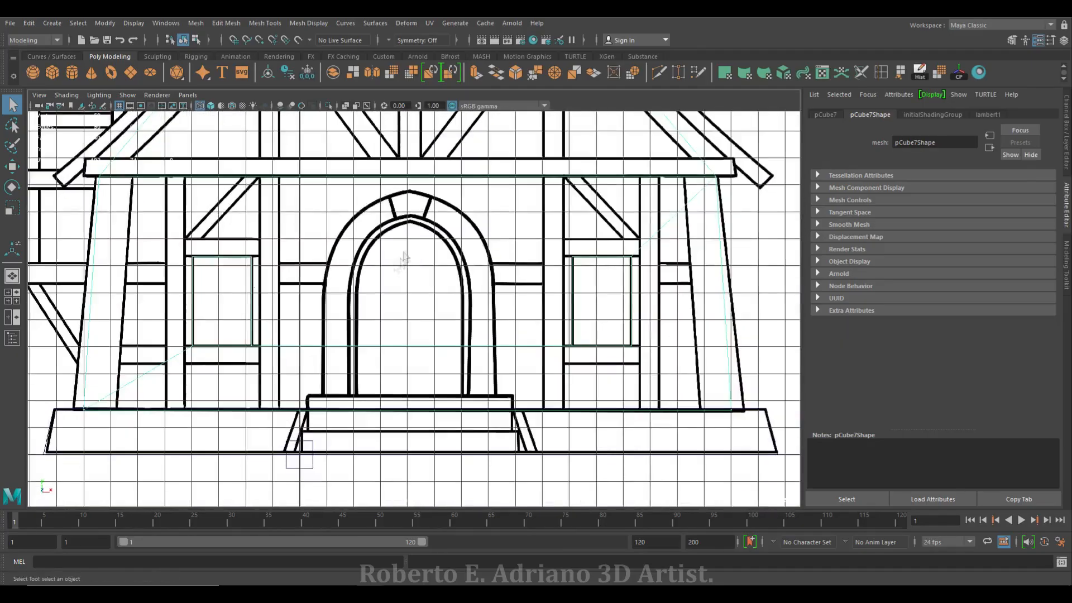
left_click(72, 72)
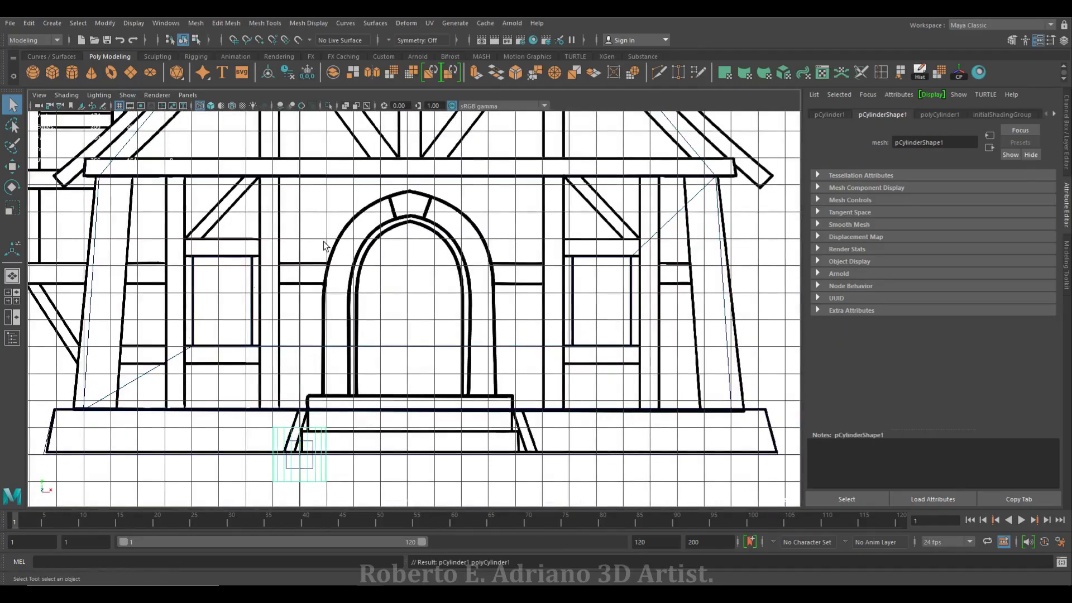
key("e")
left_click_drag(299, 431, 302, 441)
key("ctrl+a")
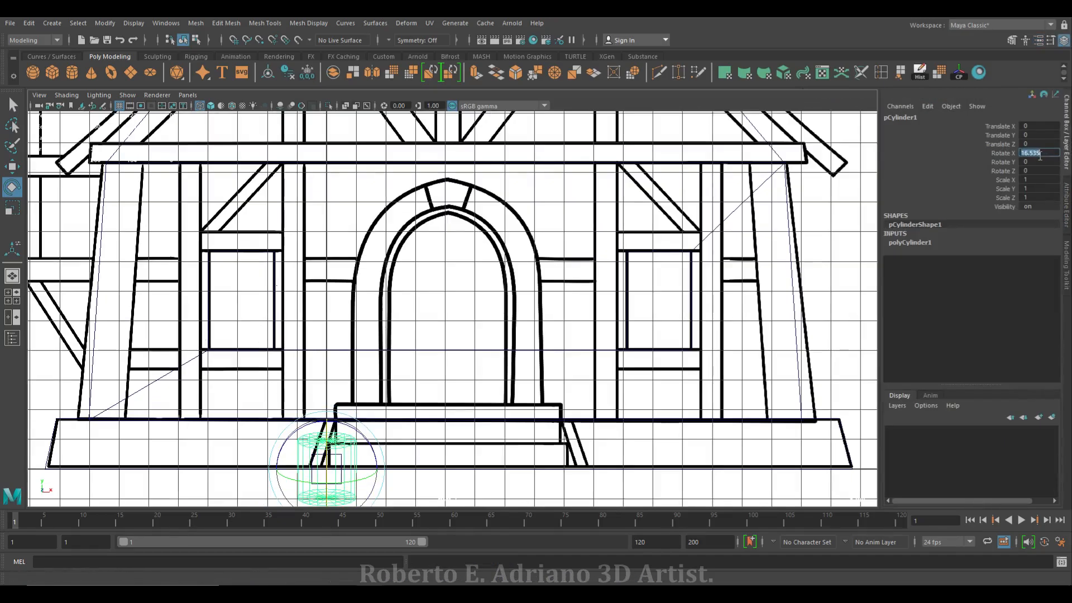
key("Return")
Place the cylinder in the door arch at about X 4.12, Y 6.36 and scale it uniformly to about 2.24
key("w")
left_click_drag(338, 462, 445, 234)
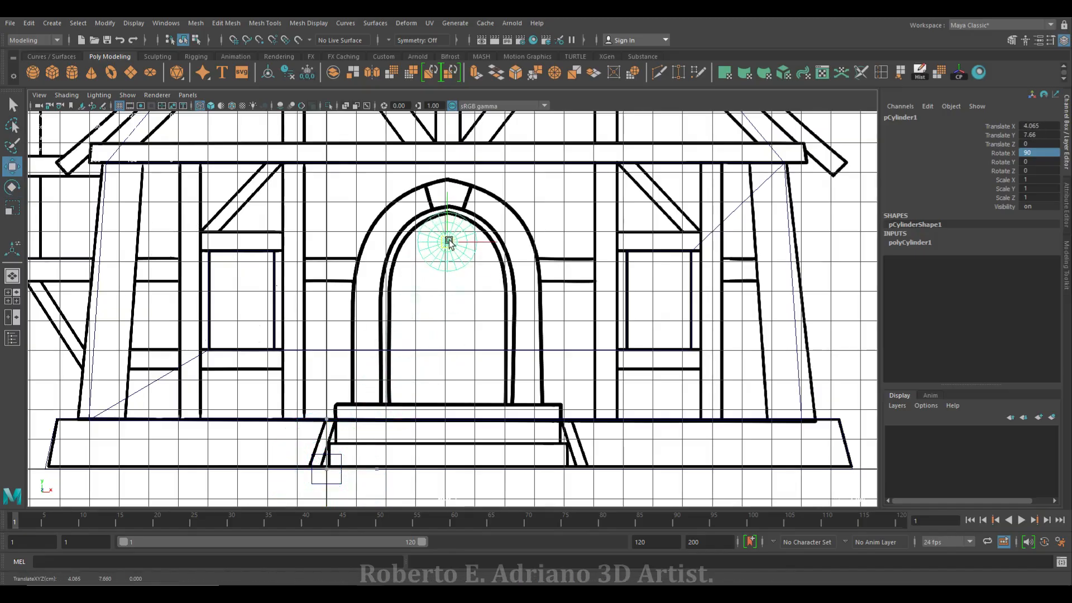
key("r")
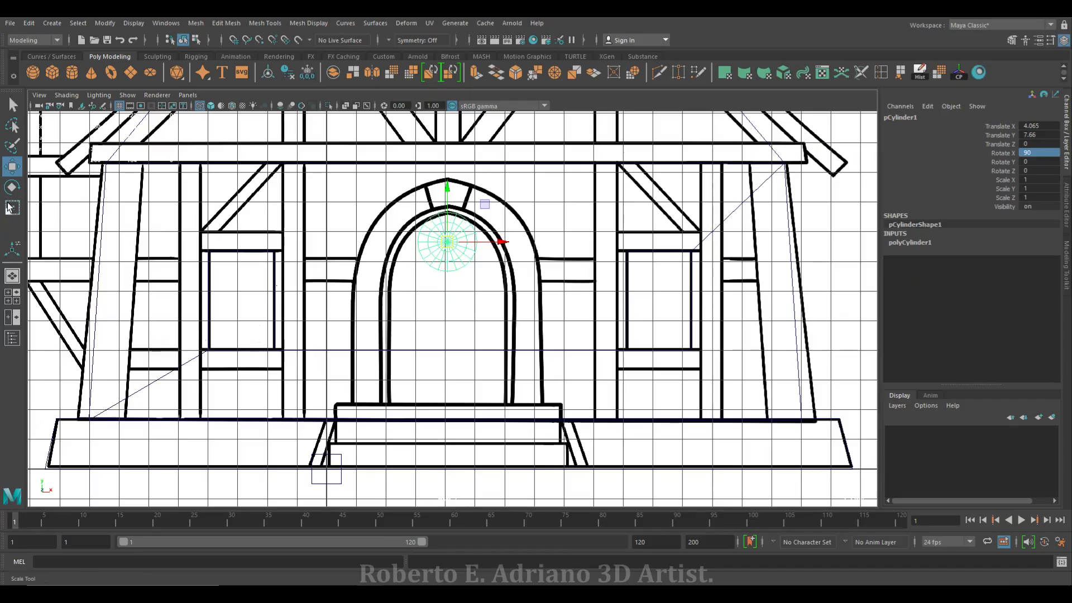
left_click_drag(447, 242, 509, 204)
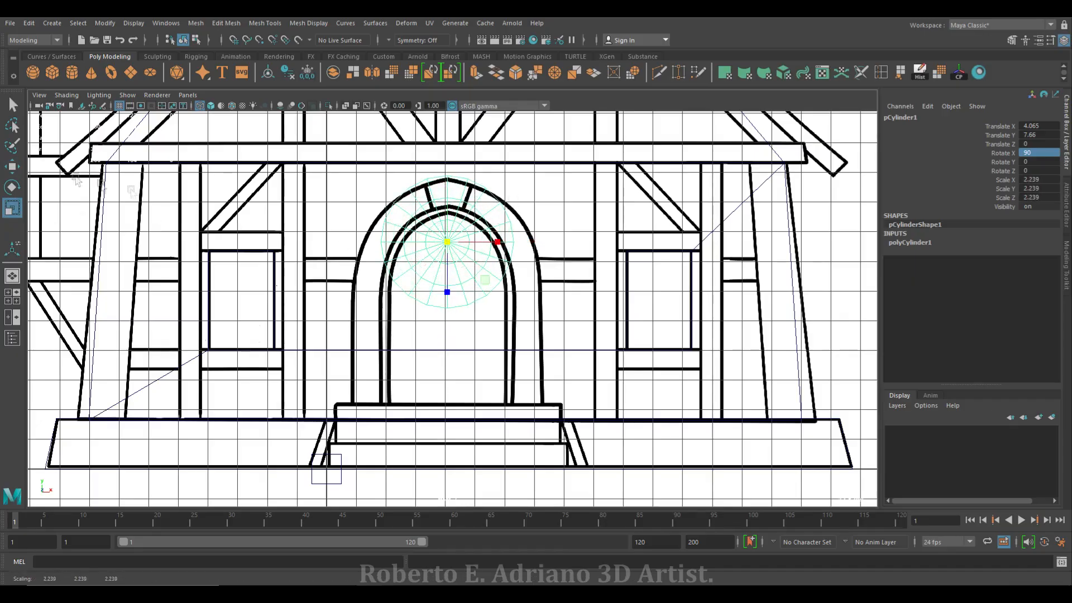
key("w")
left_click_drag(461, 268, 462, 306)
Narrow the cylinder along X to about 1.94 to fit the inner door outline
scroll(464, 307, "up", 5)
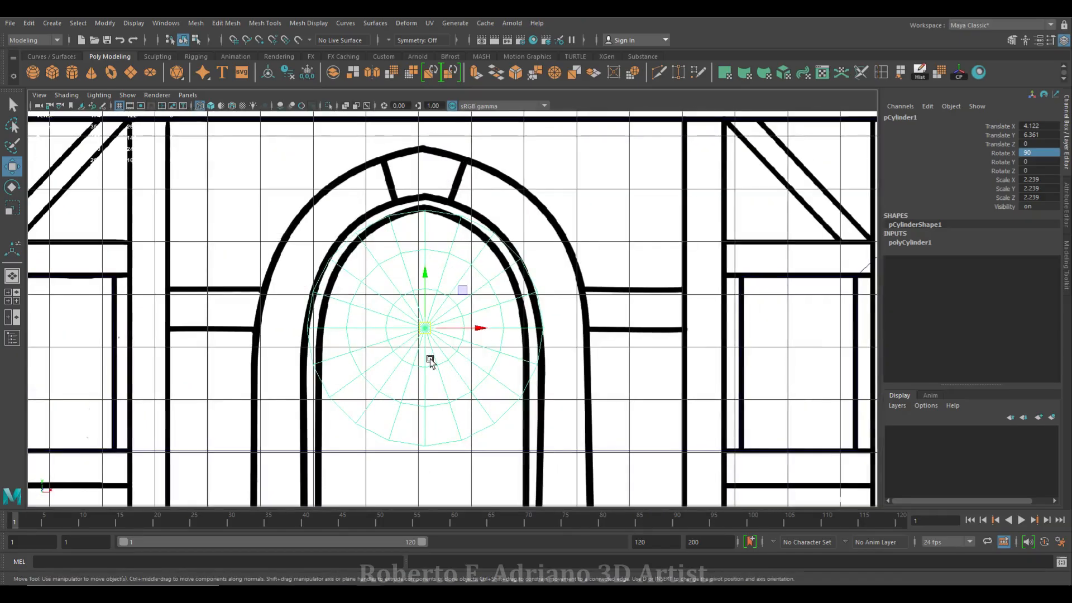
key("r")
left_click_drag(479, 326, 470, 332)
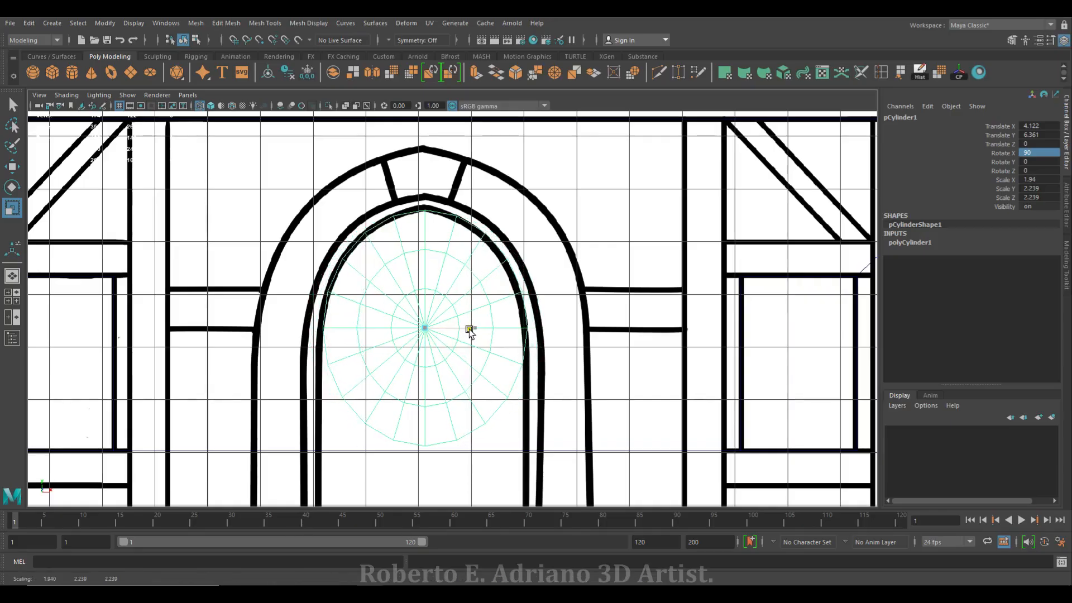
Edit the cylinder's vertices, nudging the topmost ones and the upper side pair onto the inner arch outline
right_click(421, 226)
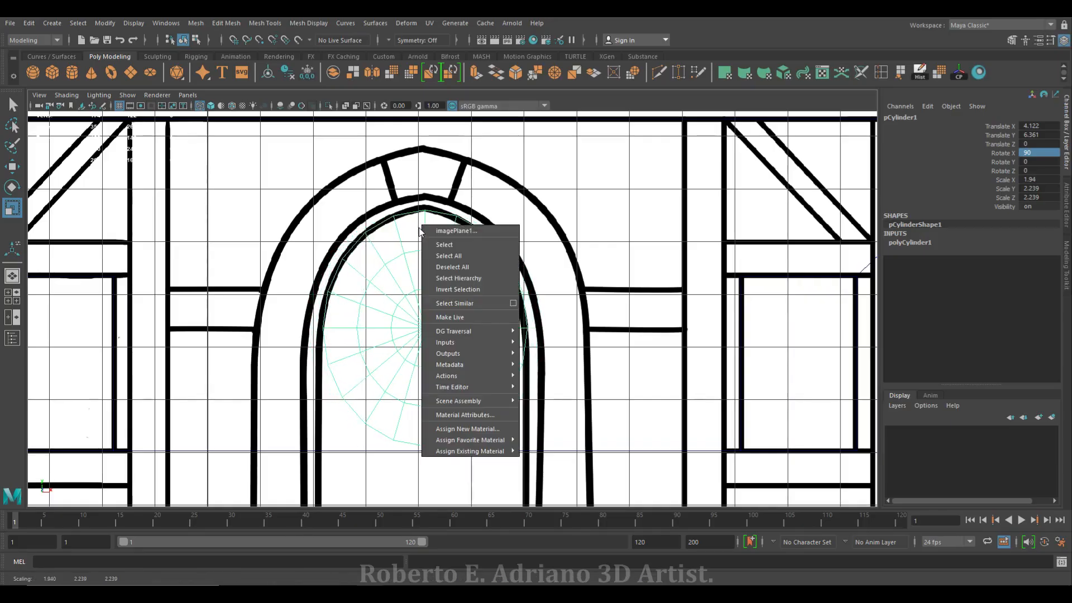
right_click_drag(395, 224, 438, 195)
left_click(426, 210)
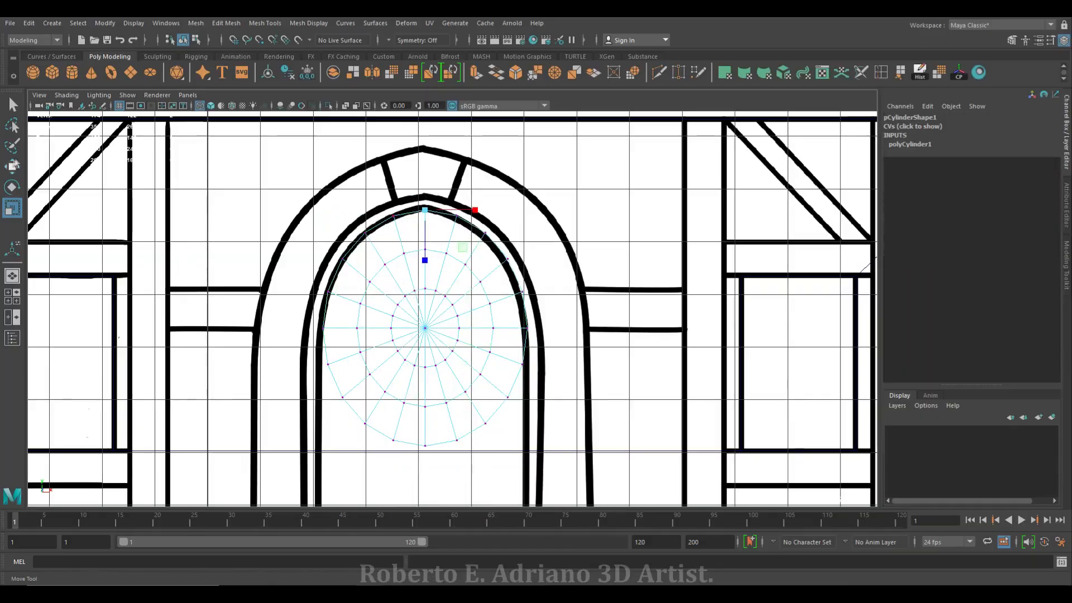
key("w")
left_click_drag(493, 226, 465, 244)
left_click_drag(349, 226, 380, 241, "shift")
left_click_drag(428, 178, 426, 182)
Raise and slightly widen the next pair of side vertices to follow the inner arch outline
left_click_drag(515, 252, 494, 267)
left_click_drag(378, 269, 336, 247, "shift")
left_click_drag(426, 206, 427, 215)
key("r")
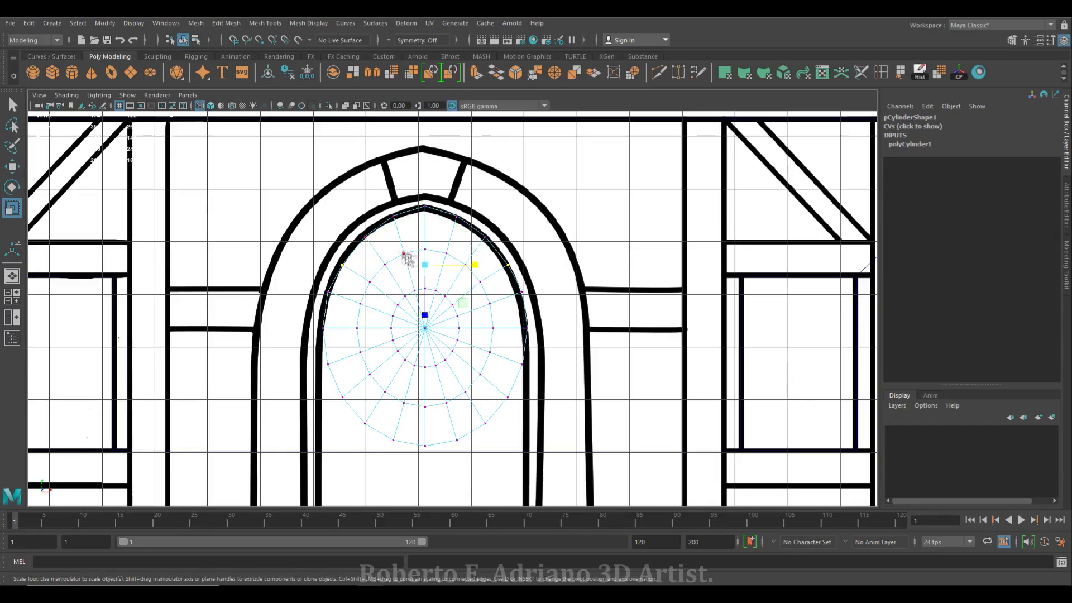
left_click_drag(477, 263, 478, 263)
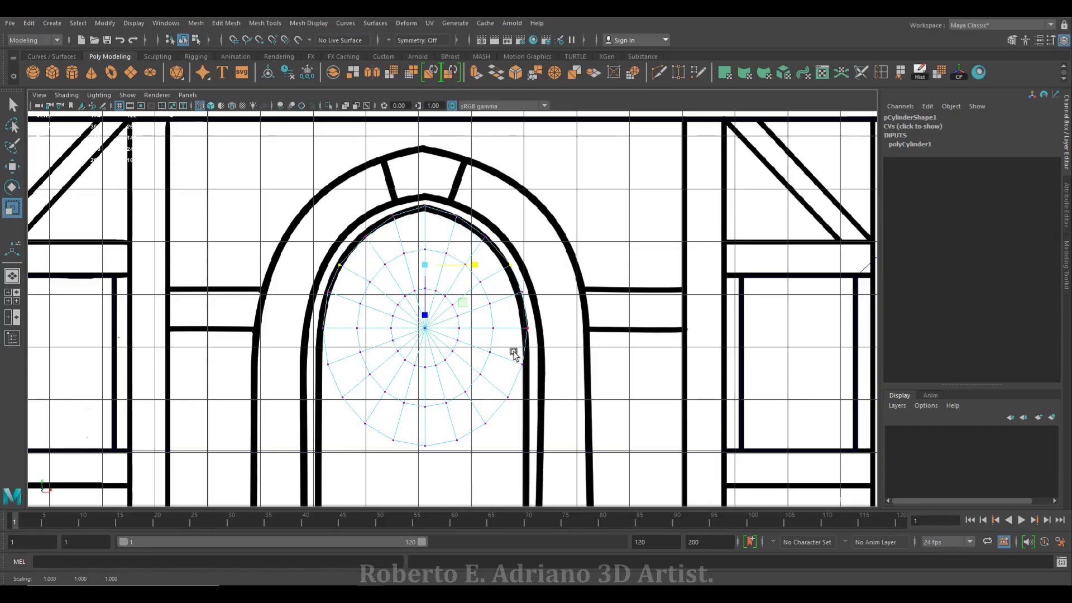
Select all vertices of the cylinder's lower half and widen them slightly to match the door width
middle_click_drag(514, 354, 502, 243, "alt")
left_click_drag(586, 231, 302, 349)
left_click_drag(465, 288, 465, 288)
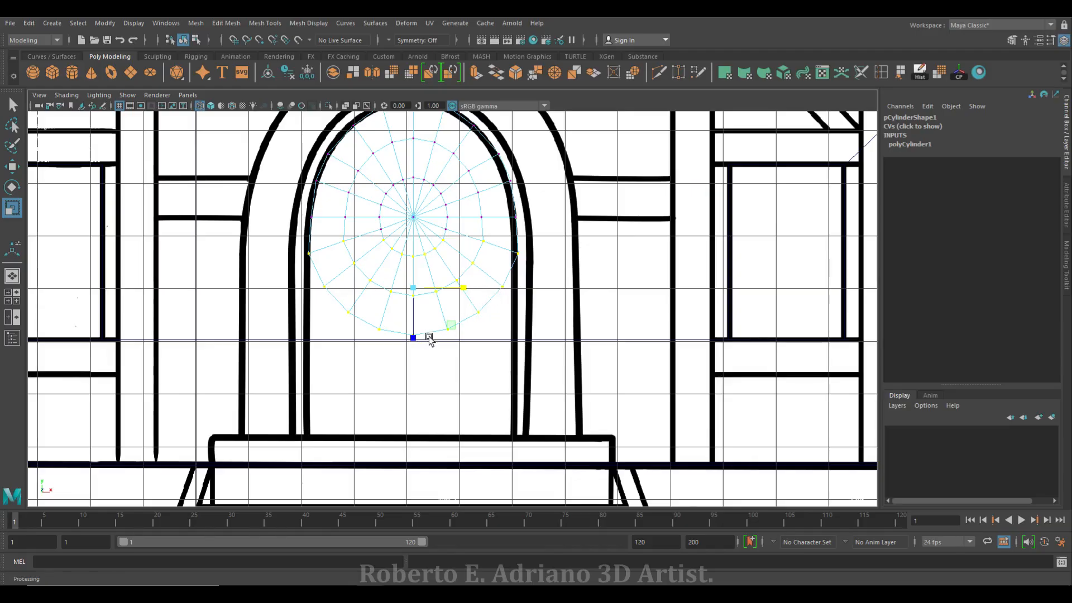
left_click(1066, 193)
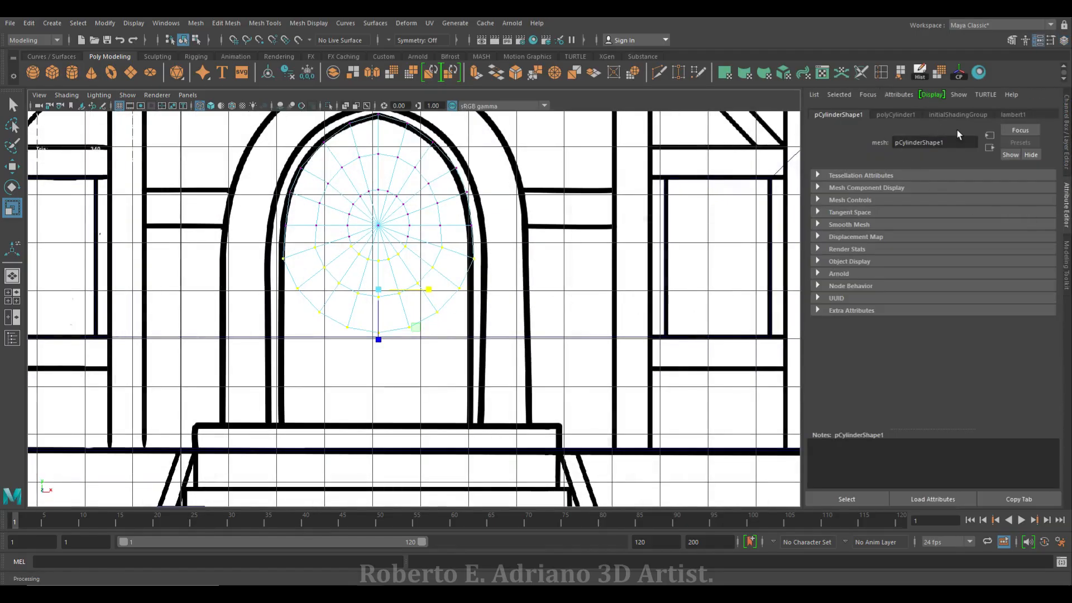
left_click(1067, 142)
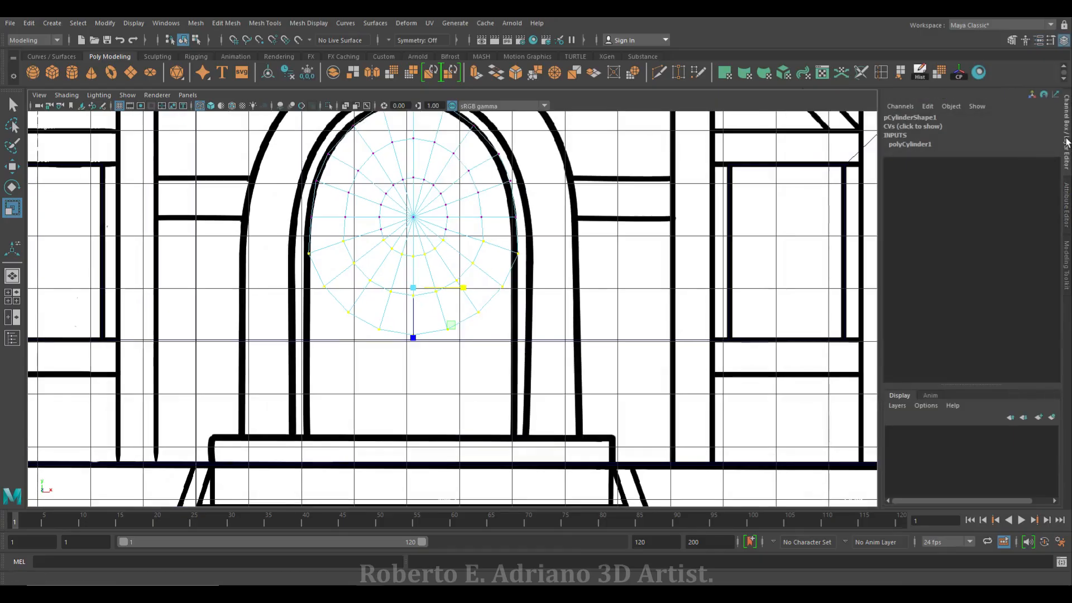
left_click(1067, 193)
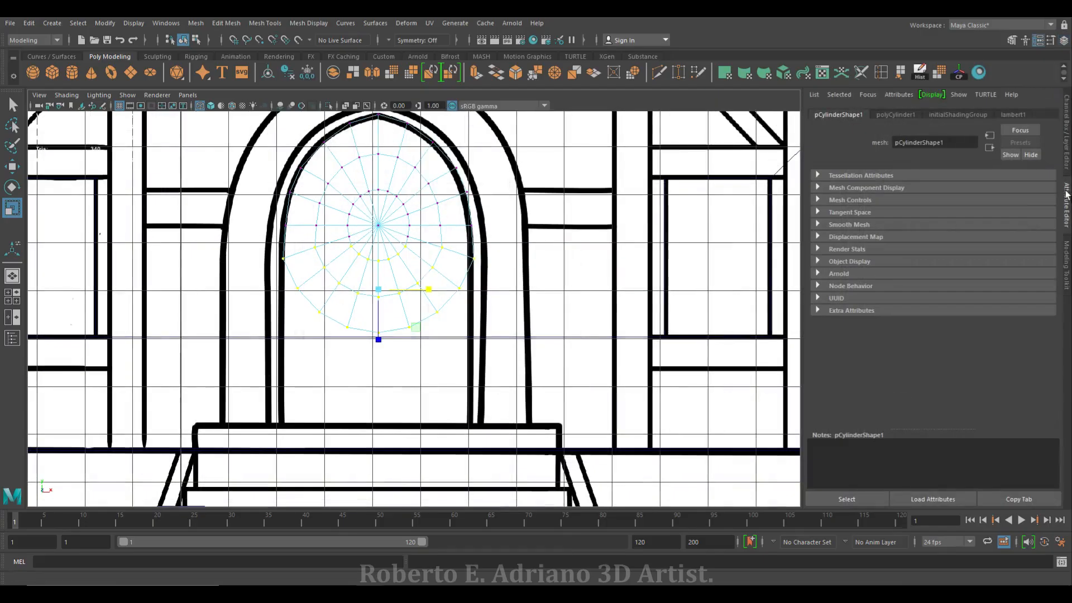
left_click(895, 115)
left_click(958, 114)
left_click(1013, 115)
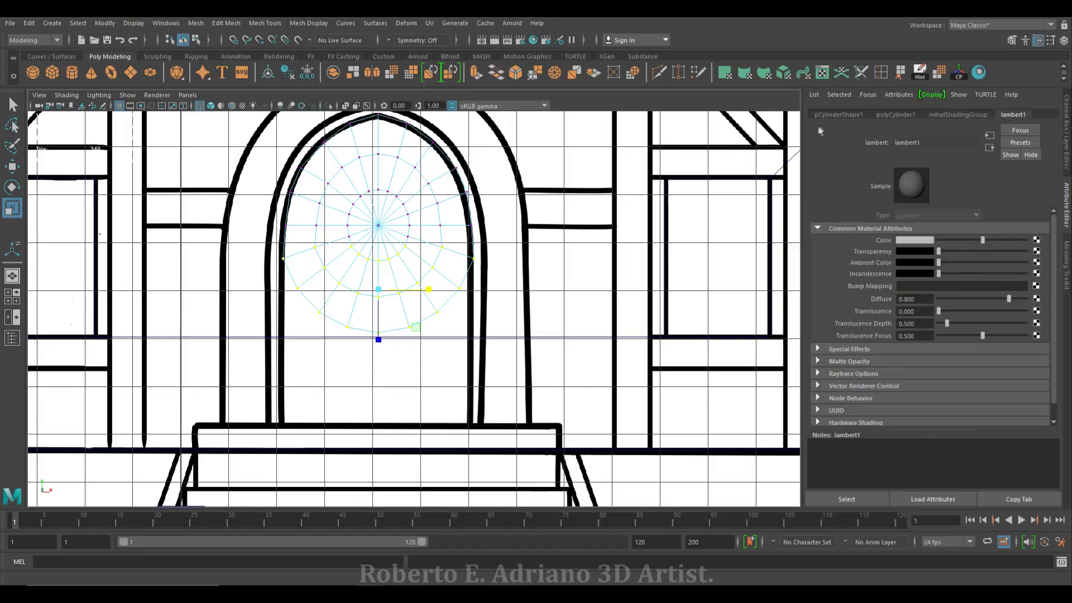
left_click(838, 115)
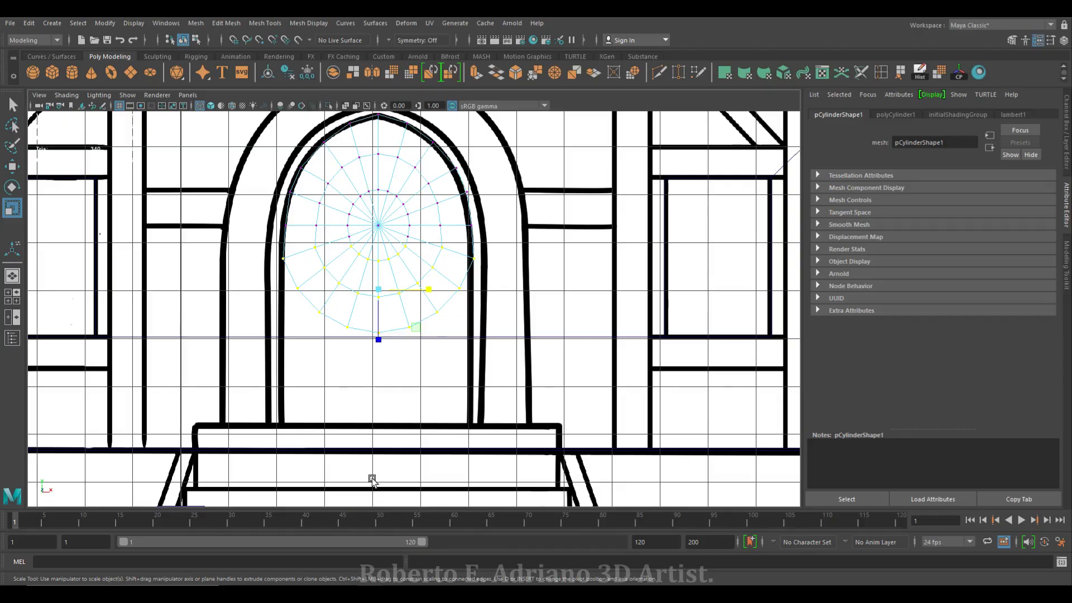
key("1")
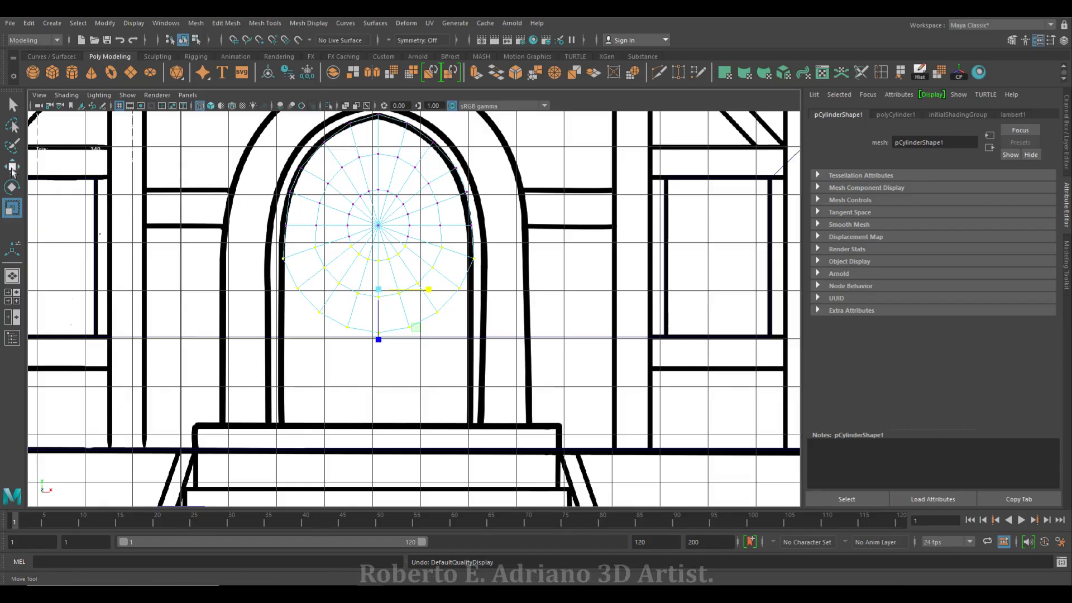
Move the cylinder's lower vertices down to the top of the doorstep
key("w")
left_click_drag(378, 239, 378, 407)
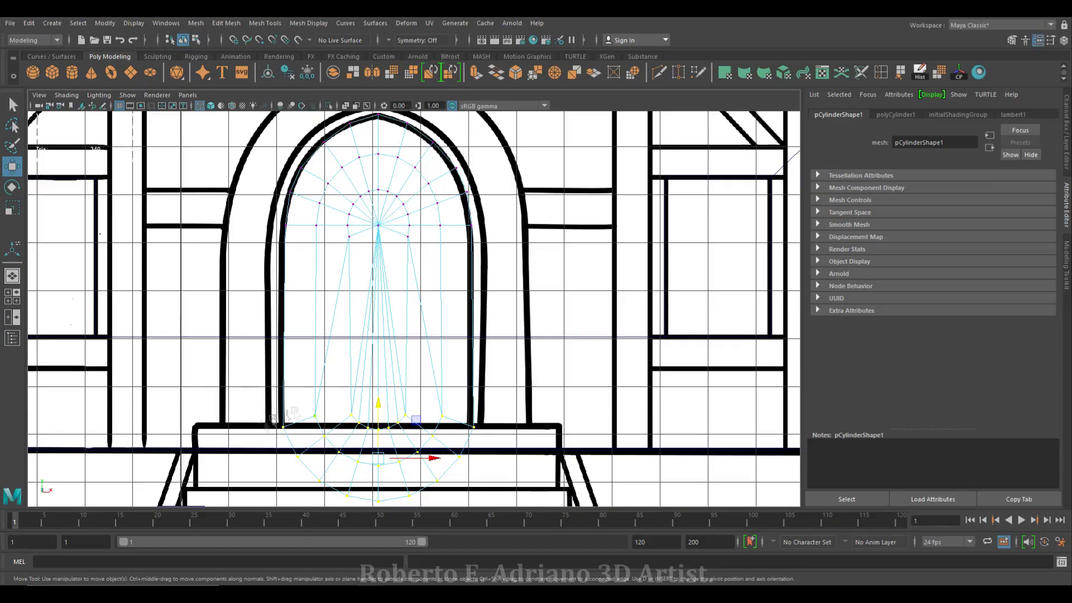
left_click_drag(267, 440, 294, 402)
left_click_drag(338, 427, 335, 428)
Reselect the cylinder's lower vertices and scale them flat into one straight horizontal line
right_click_drag(373, 345, 410, 278)
middle_click_drag(415, 282, 408, 204, "alt")
left_click_drag(369, 293, 417, 297, "alt")
middle_click_drag(358, 222, 376, 299, "alt")
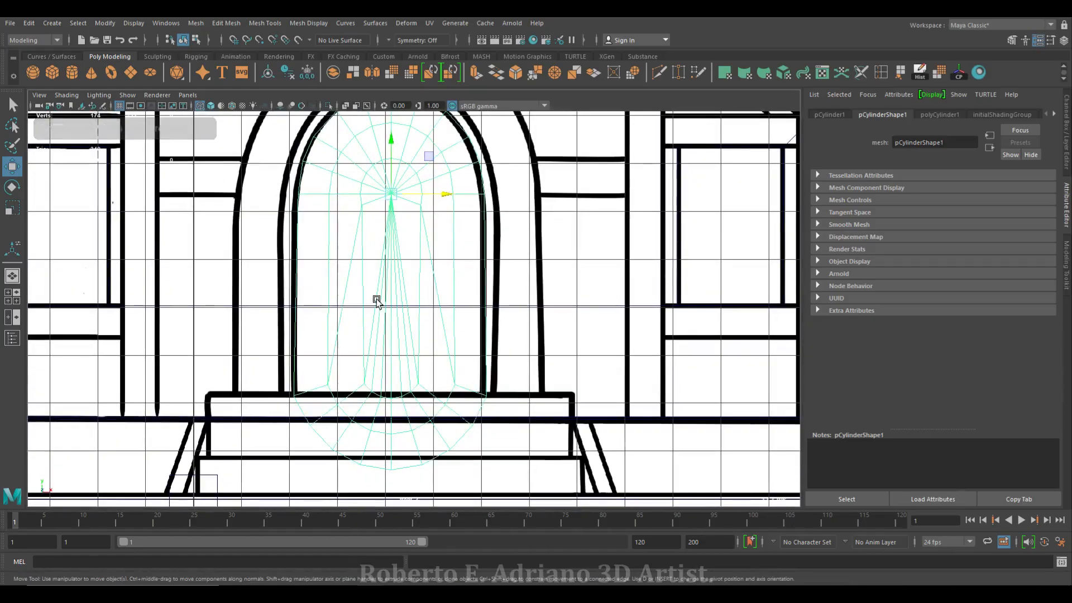
right_click_drag(335, 288, 282, 296)
left_click_drag(578, 349, 561, 370)
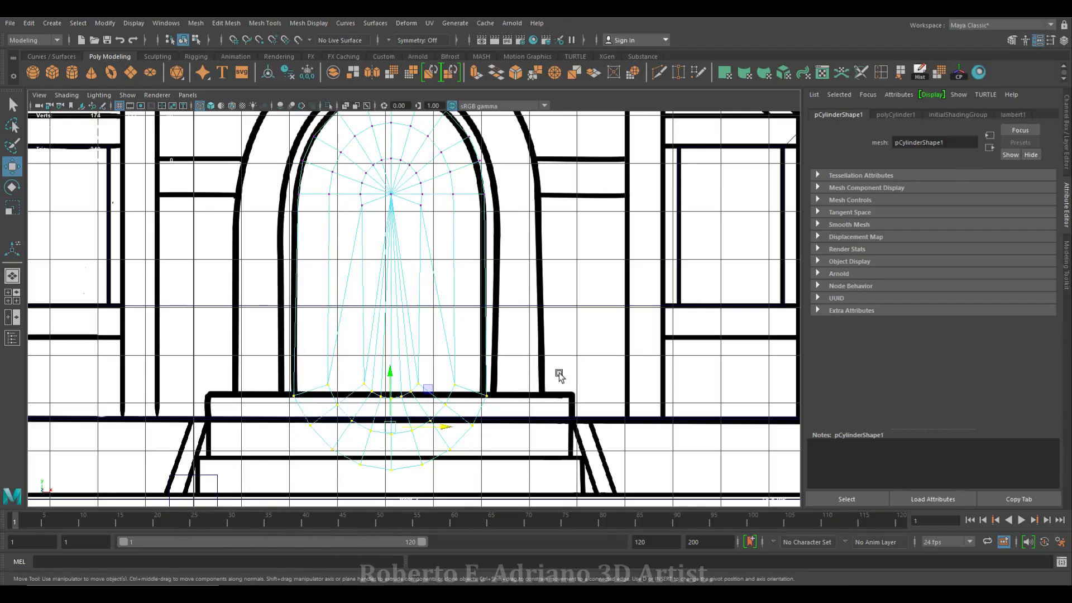
left_click(1067, 165)
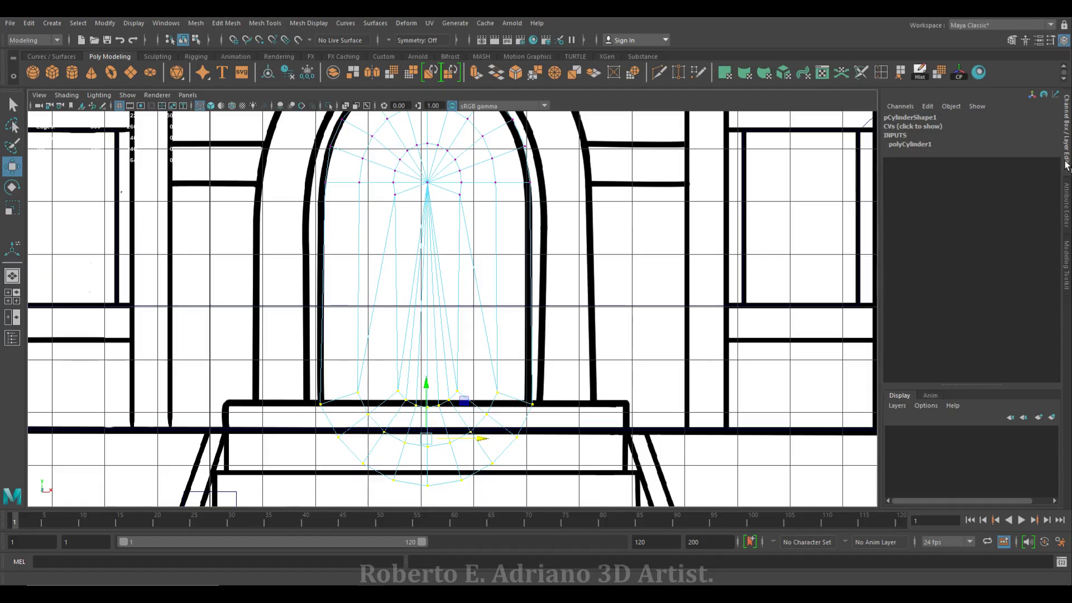
left_click(918, 144)
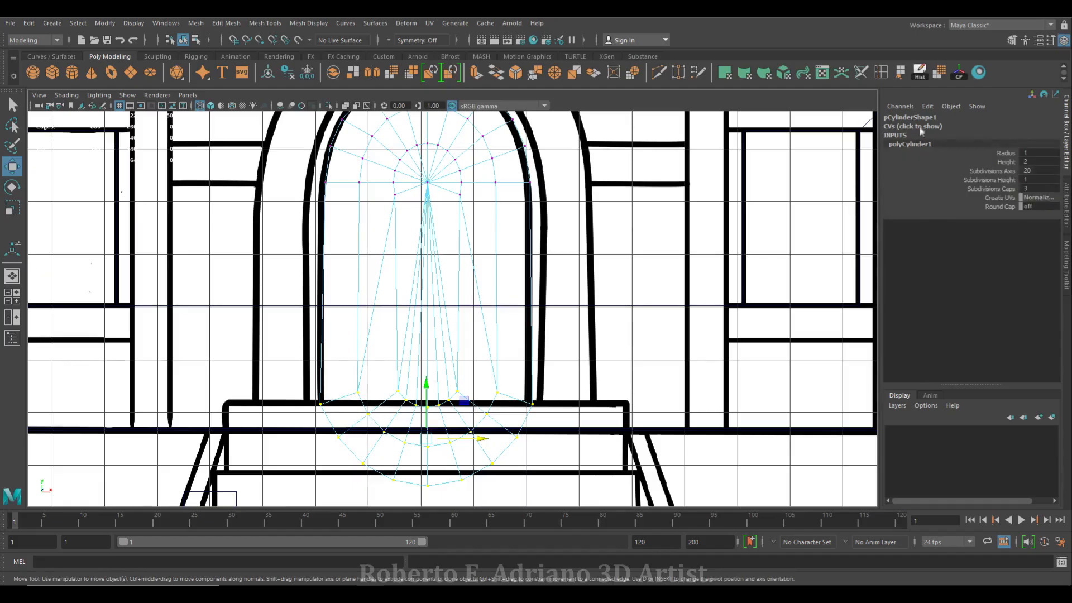
left_click(921, 127)
key("ctrl+a")
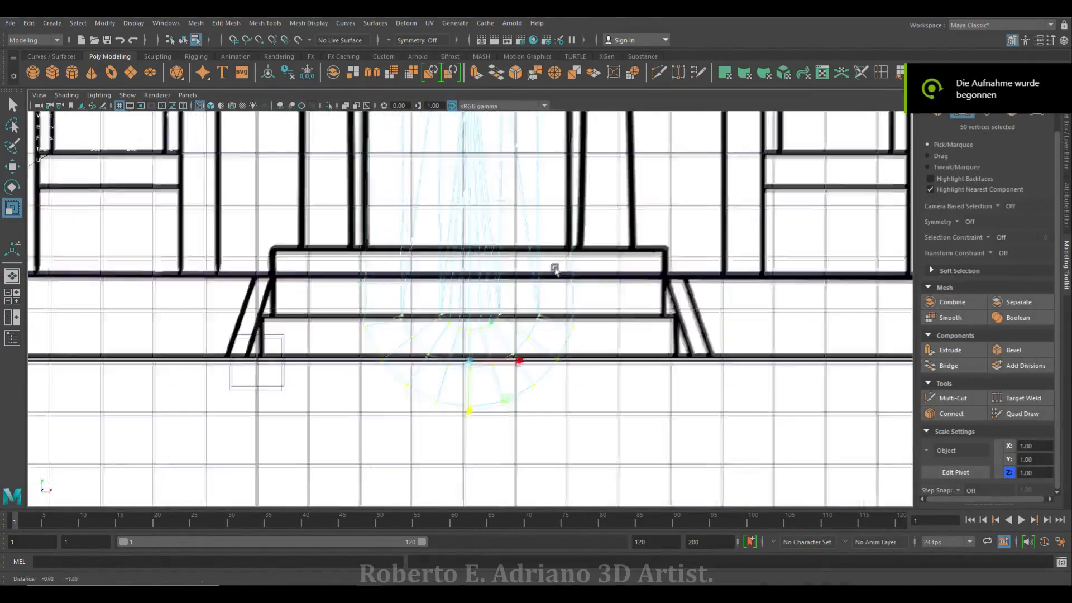
left_click_drag(473, 416, 473, 368)
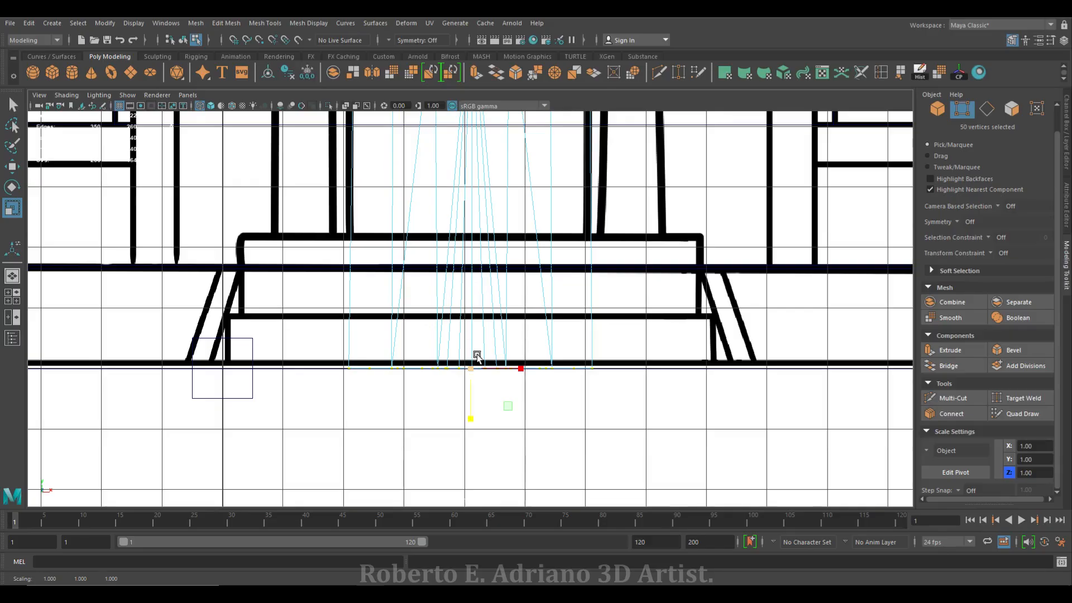
Raise the flattened vertices to the top line of the doorstep
middle_click_drag(507, 240, 497, 295, "alt")
key("w")
left_click_drag(463, 368, 462, 240)
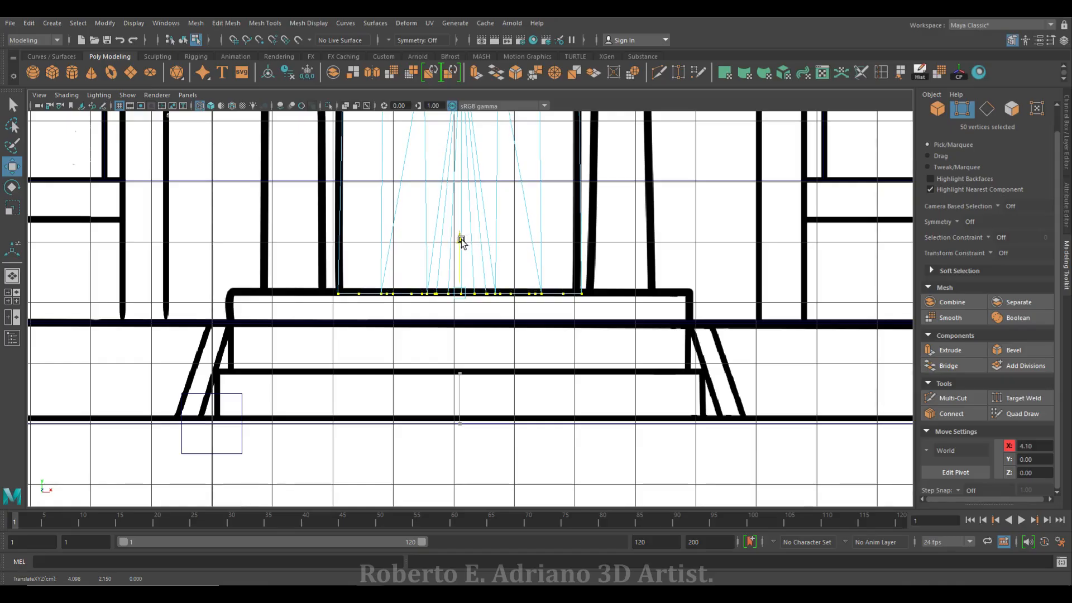
left_click_drag(461, 240, 443, 283)
Try to move the door shape forward along Z to the front wall in the perspective view, and undo the move
scroll(402, 268, "down", 6)
middle_click_drag(552, 206, 508, 268, "alt")
left_click(507, 268, "alt")
key("space")
key("space")
left_click_drag(618, 221, 503, 301, "alt")
right_click_drag(507, 283, 515, 292)
left_click_drag(515, 292, 328, 354)
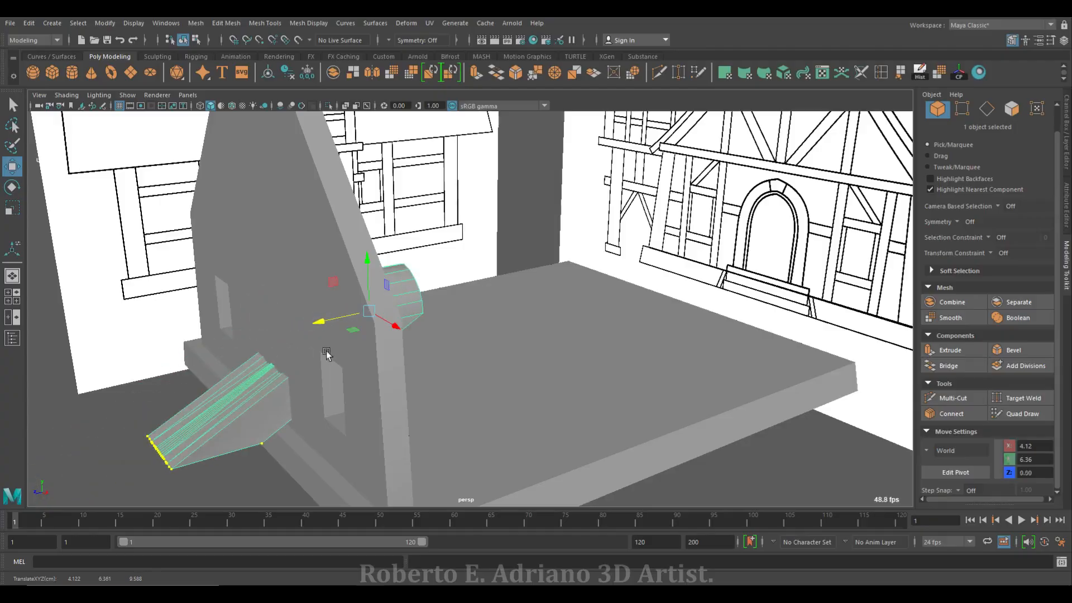
key("ctrl+z")
Clear the selection, reselect the door shape and move it along Z to 14.62 so it passes through the front wall
left_click_drag(491, 345, 401, 413, "alt")
left_click(538, 419)
left_click(481, 321)
left_click_drag(451, 300, 279, 341)
left_click_drag(419, 326, 510, 322, "alt")
middle_click_drag(554, 352, 560, 321, "alt")
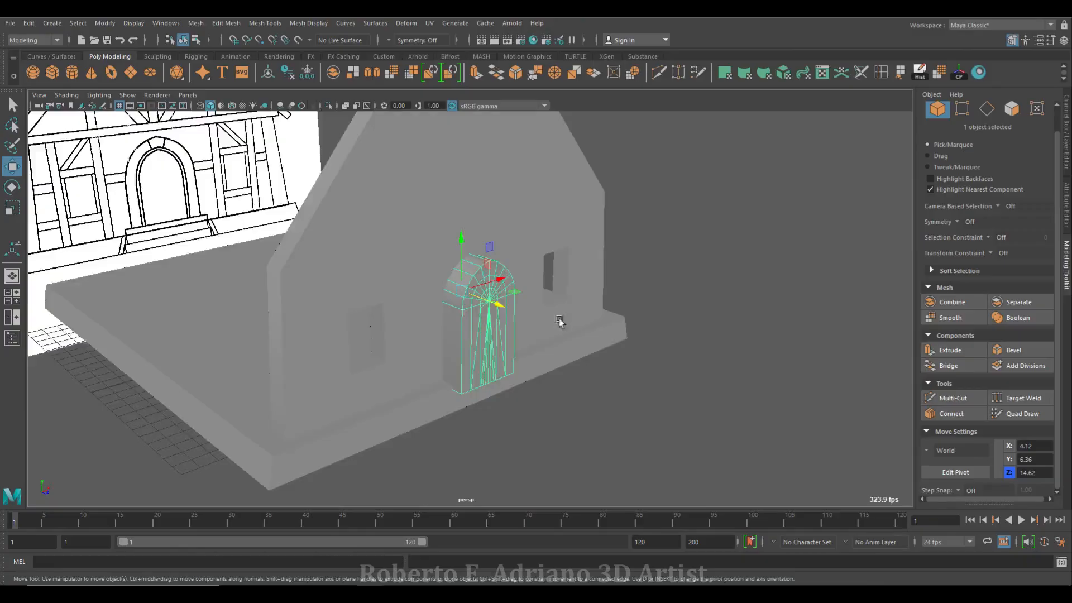
Subtract the door shape from the front wall with a Boolean Difference
left_click_drag(560, 320, 522, 316, "alt")
left_click(442, 218)
left_click(447, 251, "shift")
left_click(265, 23)
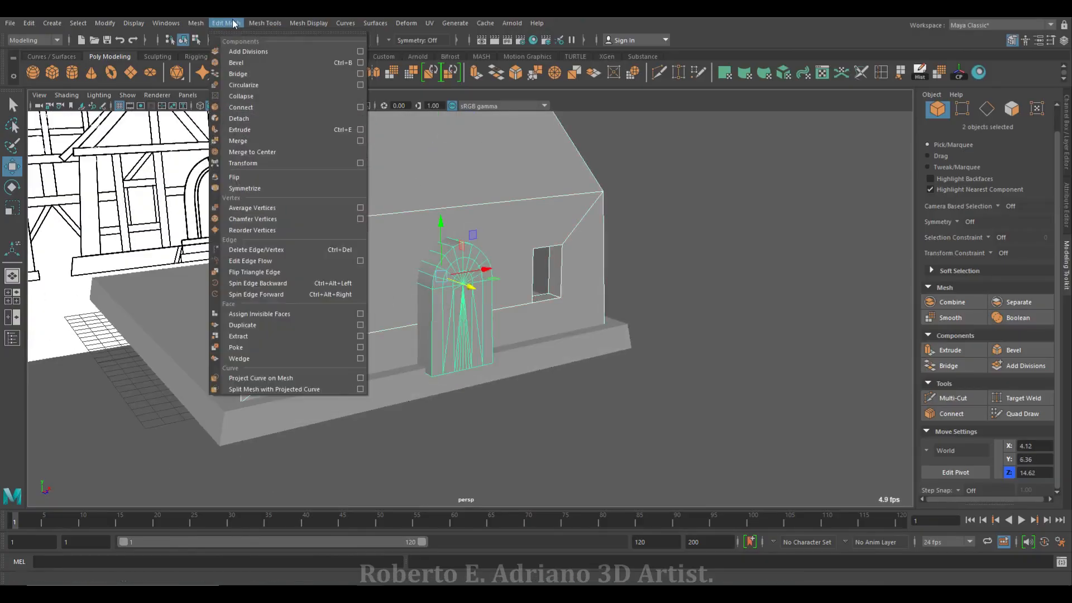
mouse_move(234, 52)
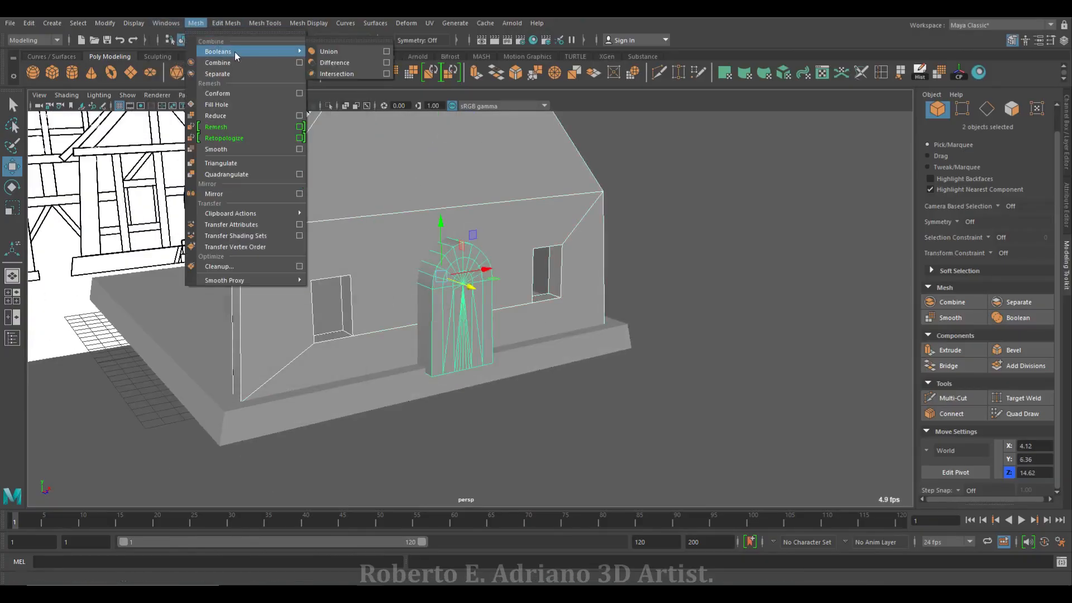
left_click(350, 61)
left_click_drag(424, 240, 483, 339, "alt")
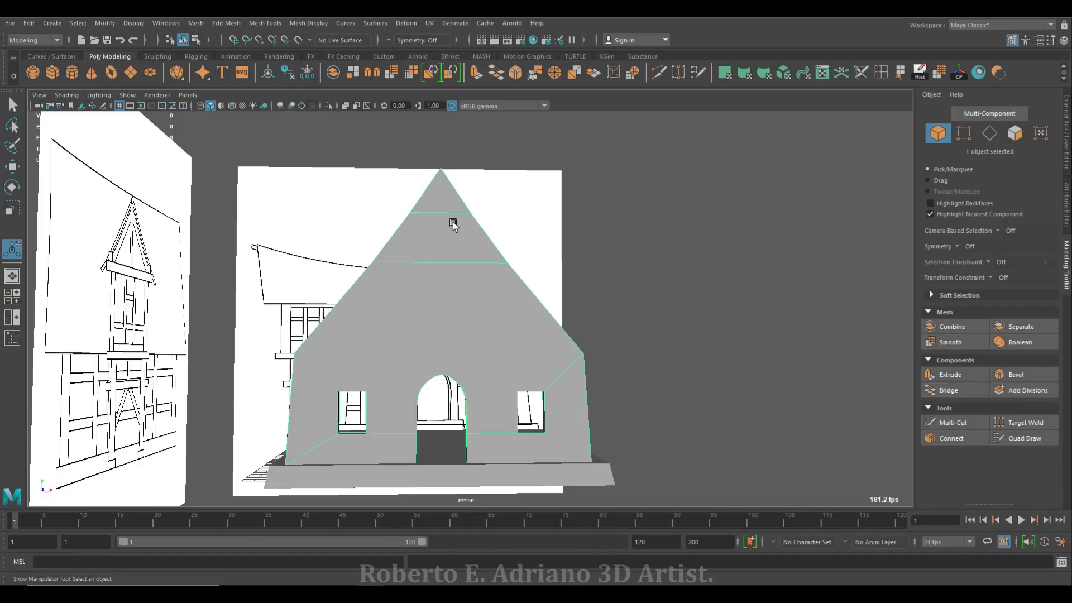
Save the scene and undo the door's Boolean Difference on the front wall
key("ctrl+s")
key("Return")
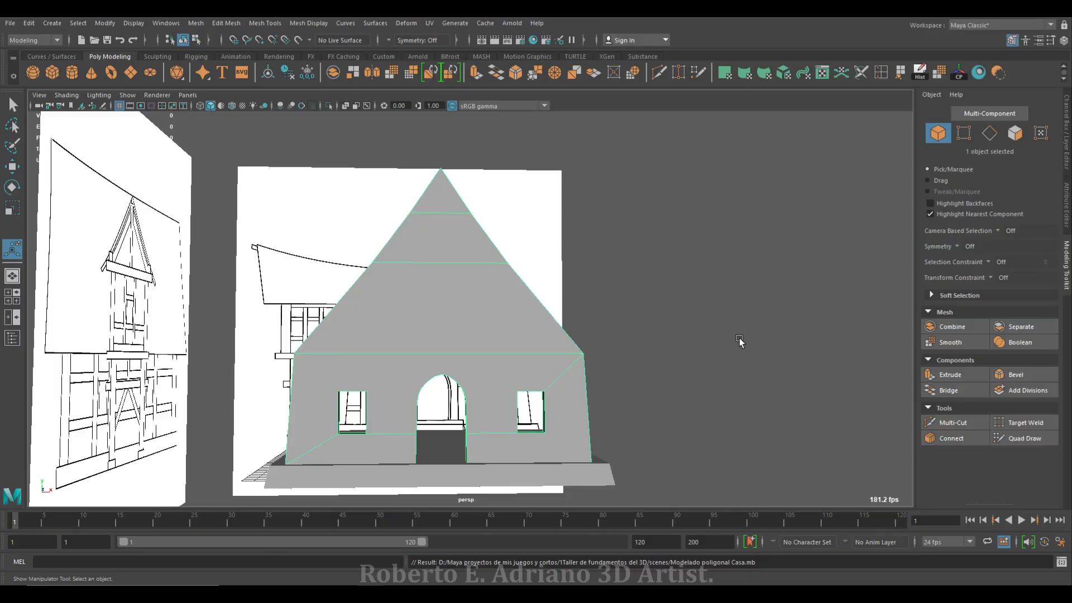
key("ctrl+z")
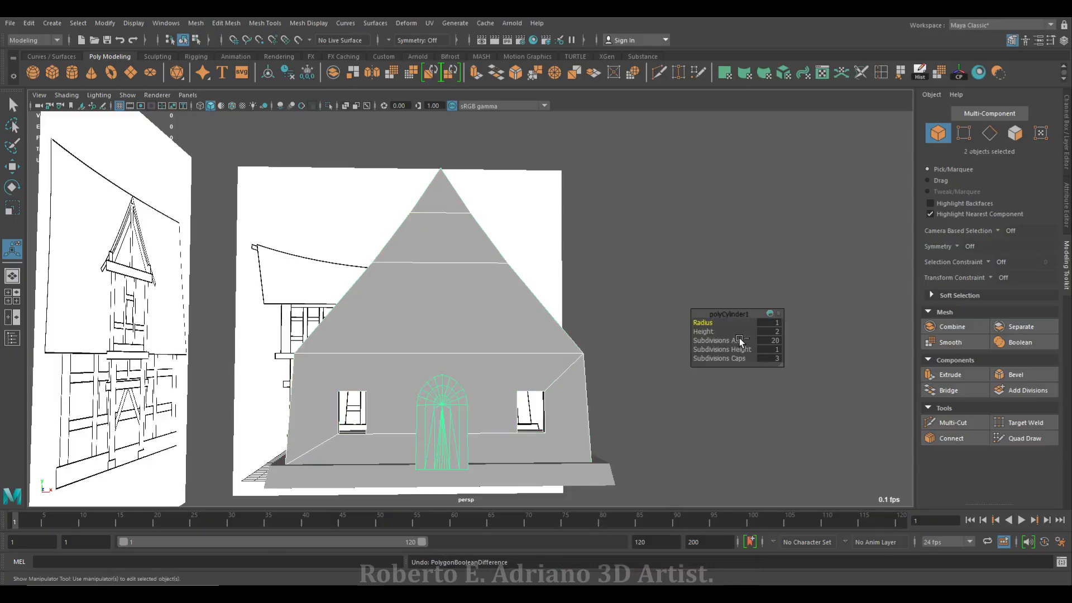
Duplicate the front wall and move the copy along Z to about -14.86, at the rear end of the base
left_click_drag(587, 299, 449, 369, "alt")
left_click(449, 369)
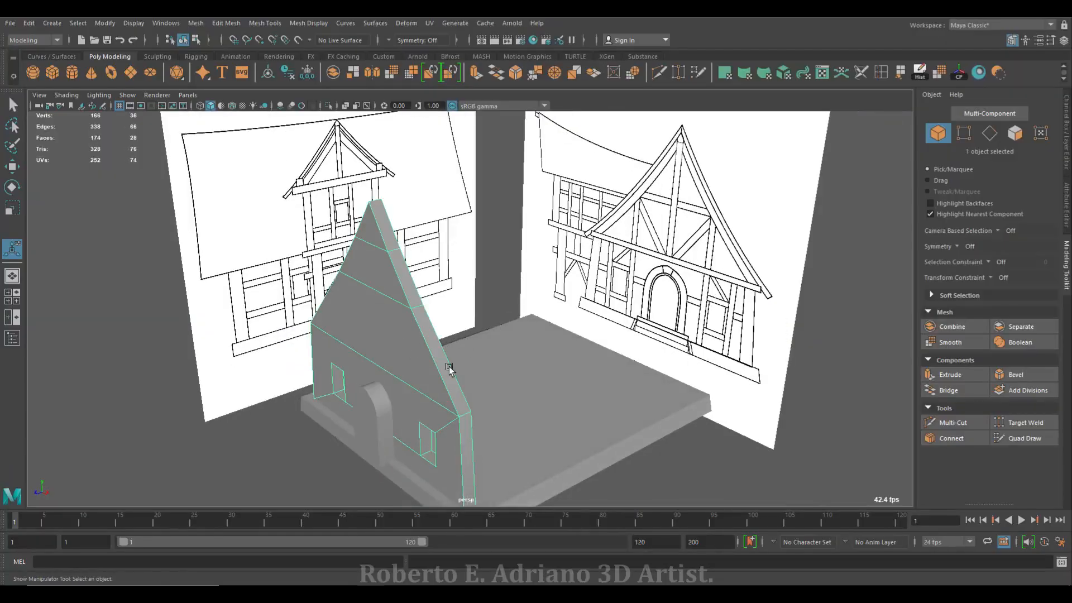
key("ctrl+d")
key("w")
left_click_drag(343, 324, 536, 326)
key("space")
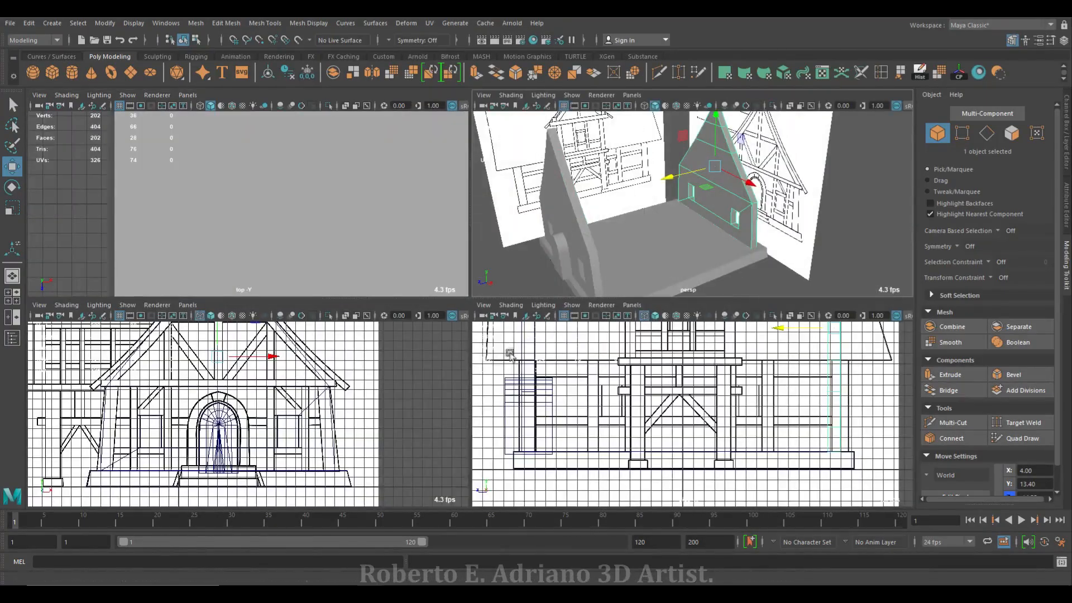
left_click_drag(783, 328, 786, 331)
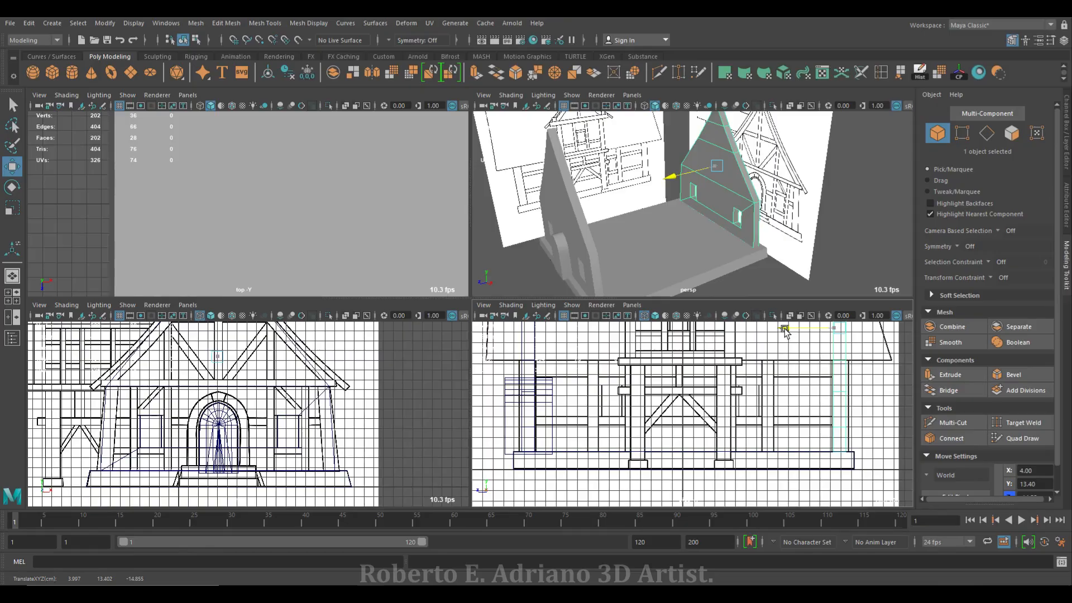
key("space")
Subtract the door shape from the original front wall with a Boolean Difference and save the scene
left_click_drag(171, 311, 391, 330, "alt")
left_click(456, 357, "shift")
left_click(196, 23)
mouse_move(223, 51)
left_click(341, 63)
left_click_drag(500, 263, 506, 319, "alt")
left_click(106, 40)
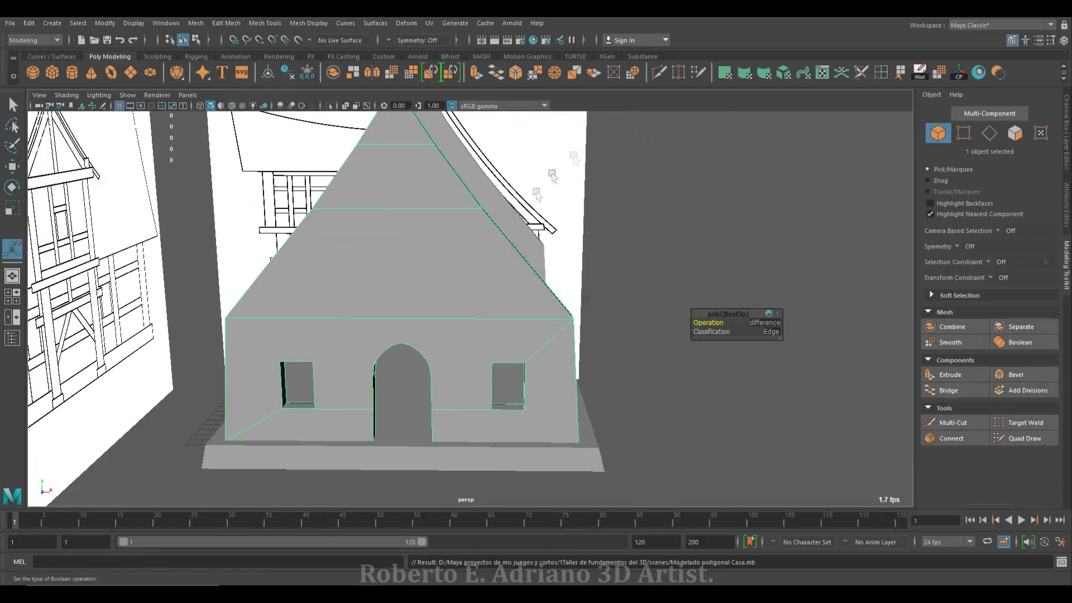
Create a polygon cube and move it to X 15.37 and Y 2.00, on the long side edge of the base
right_click_drag(614, 287, 448, 304, "alt")
left_click_drag(447, 304, 284, 317, "alt")
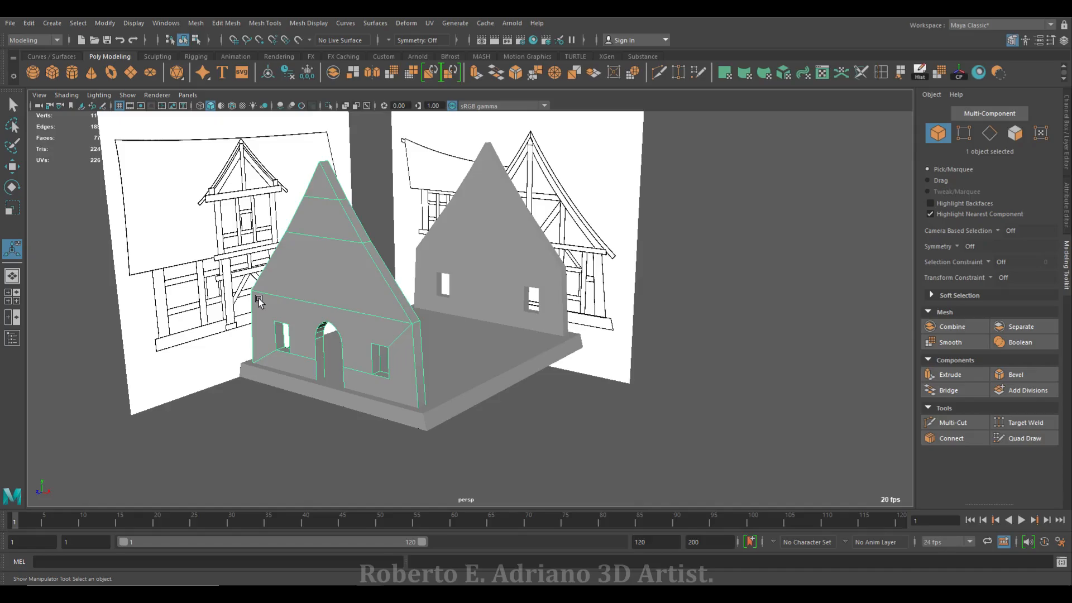
left_click_drag(279, 313, 496, 333, "alt")
scroll(436, 245, "up", 2)
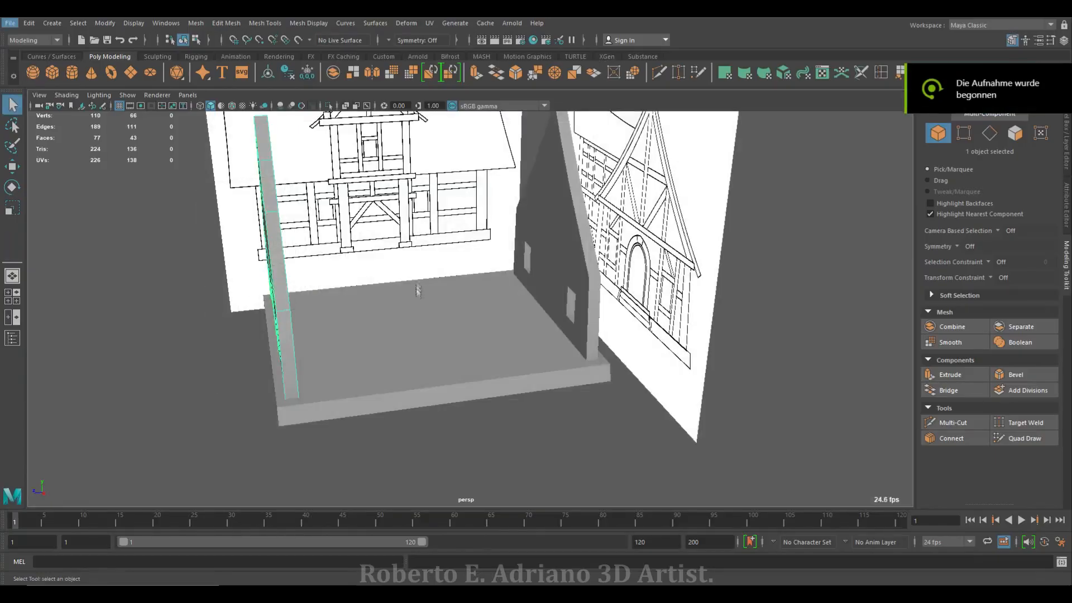
mouse_move(425, 324)
left_mouse_down("alt")
mouse_move(444, 326)
mouse_move(486, 275)
mouse_move(467, 300)
mouse_move(484, 349)
mouse_move(424, 342)
left_mouse_up("alt")
left_click(484, 350)
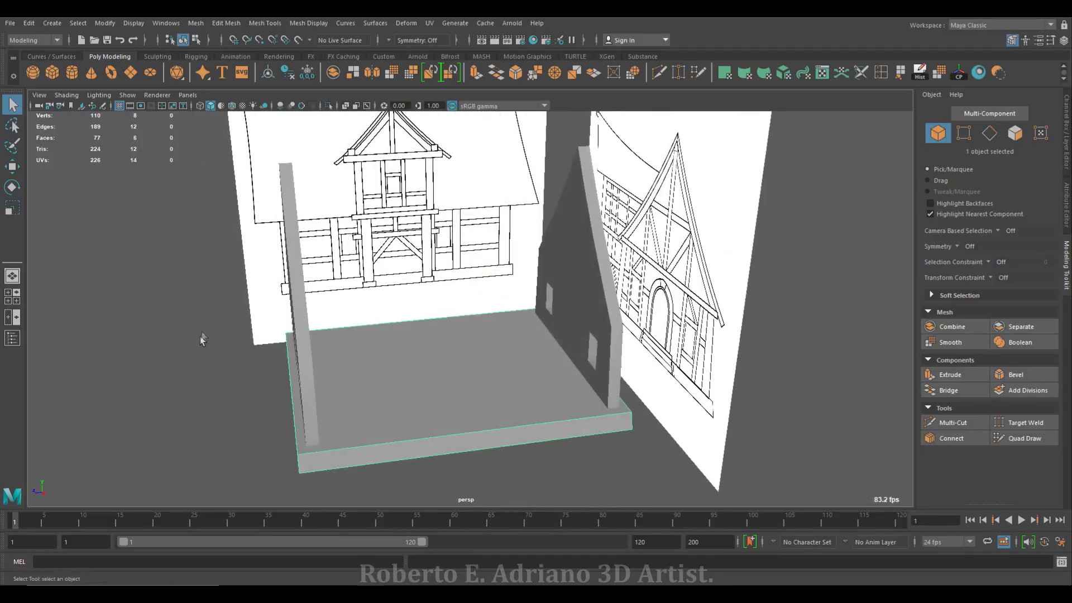
left_click_drag(530, 371, 526, 396, "alt")
scroll(494, 372, "down", 3)
left_click(52, 72)
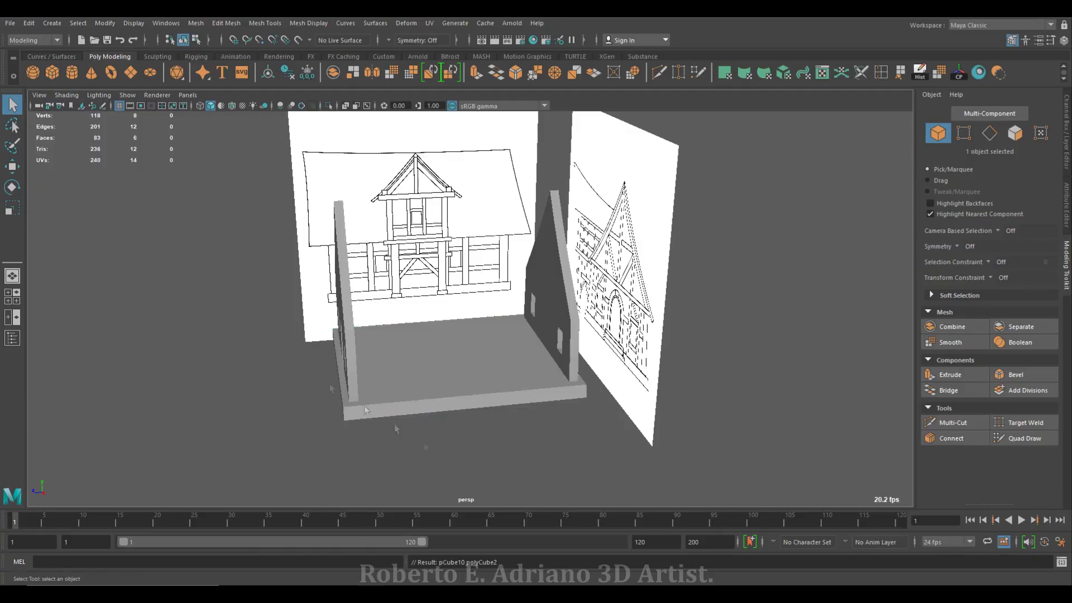
key("w")
left_click_drag(455, 380, 491, 441)
left_click_drag(517, 386, 536, 435)
left_click_drag(536, 436, 258, 255, "alt")
scroll(469, 410, "up", 3)
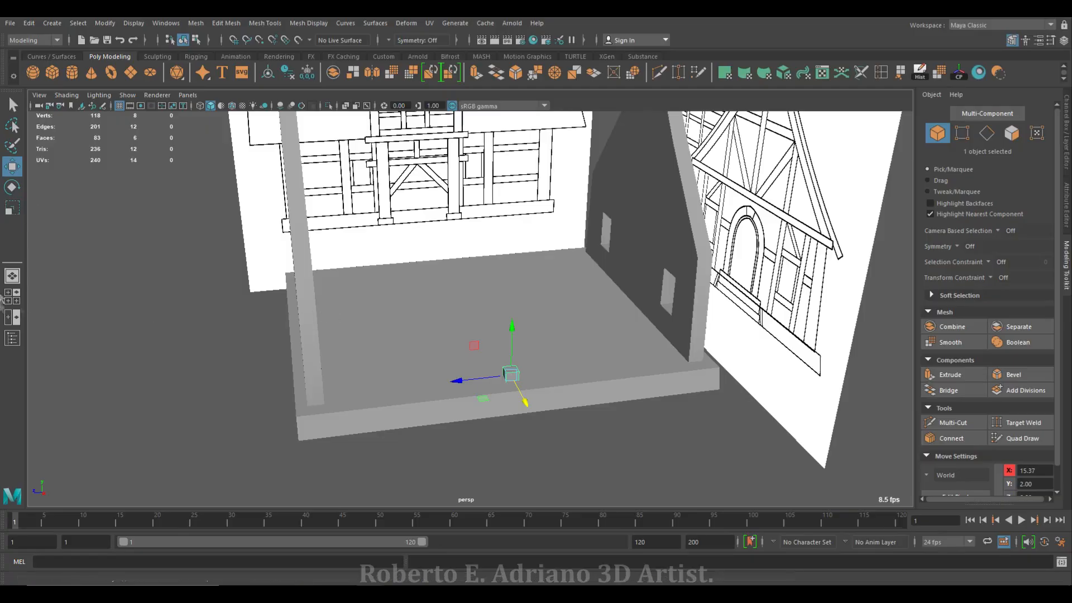
Stretch the cube along Z between the two gable walls and raise its top face to form a side wall
left_click(13, 208)
left_click_drag(462, 378, 250, 402)
mouse_move(563, 366)
right_mouse_down()
mouse_move(561, 349)
mouse_move(547, 366)
right_mouse_up()
left_click(547, 366)
key("w")
left_click_drag(512, 324, 515, 221)
Shift the side wall along X and adjust its top face to meet the eave corners of the gable walls
left_click_drag(436, 249, 530, 243, "alt")
right_click_drag(510, 288, 567, 275)
left_click_drag(556, 359, 568, 356)
left_click_drag(545, 311, 599, 396, "alt")
right_click_drag(478, 253, 478, 283)
left_click(491, 251)
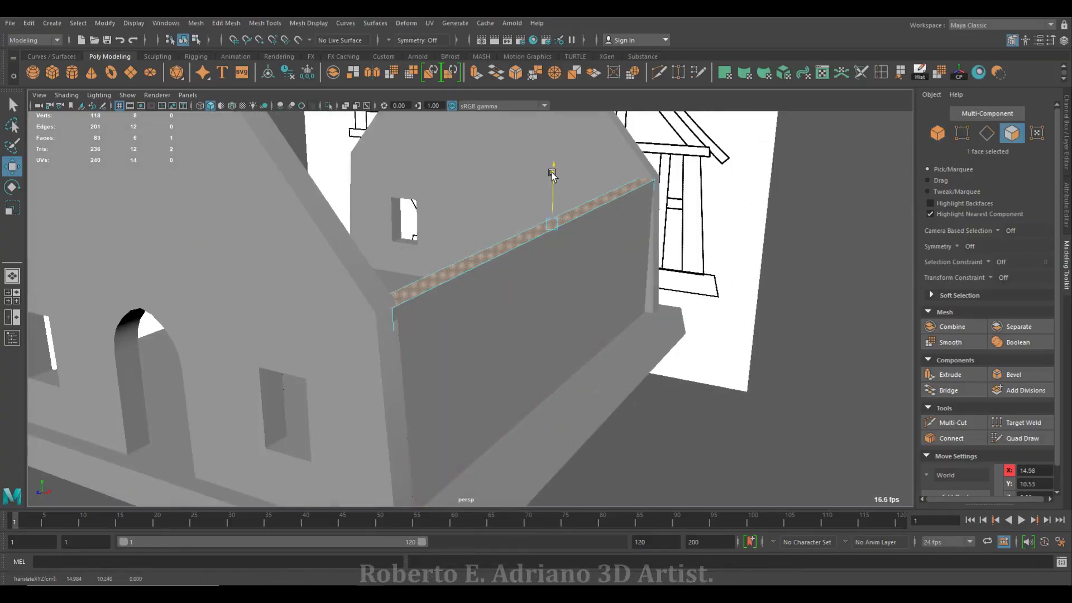
left_click_drag(491, 251, 643, 261, "alt")
left_click_drag(746, 118, 751, 120)
Move the whole side wall along X to 14.93
right_click_drag(679, 249, 726, 232)
left_click_drag(721, 410, 776, 420)
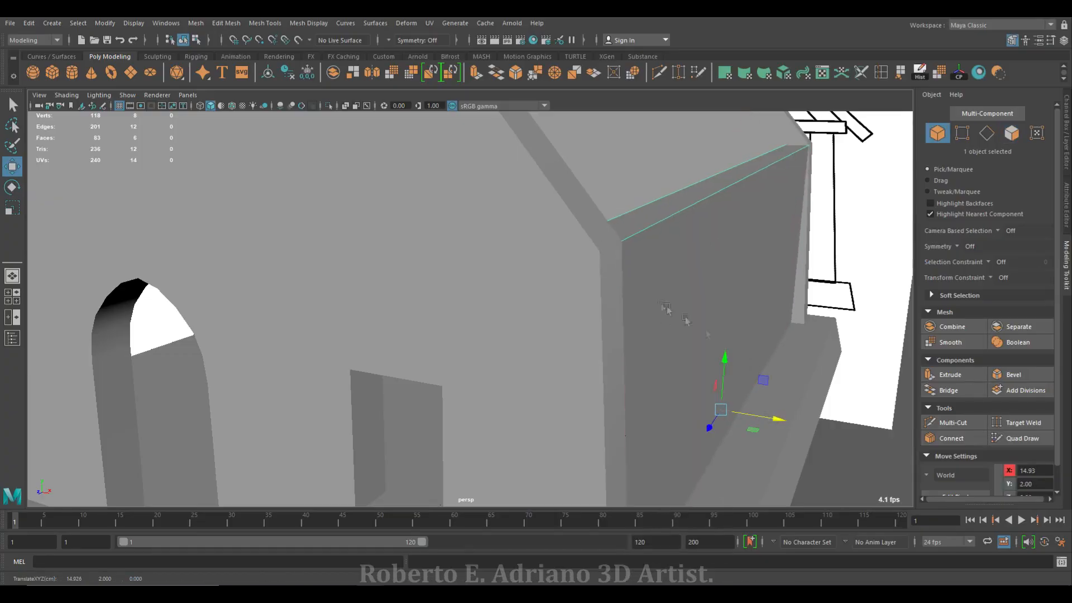
left_click_drag(726, 330, 566, 322, "alt")
Try to move the side wall along Y, and undo the move
key("w")
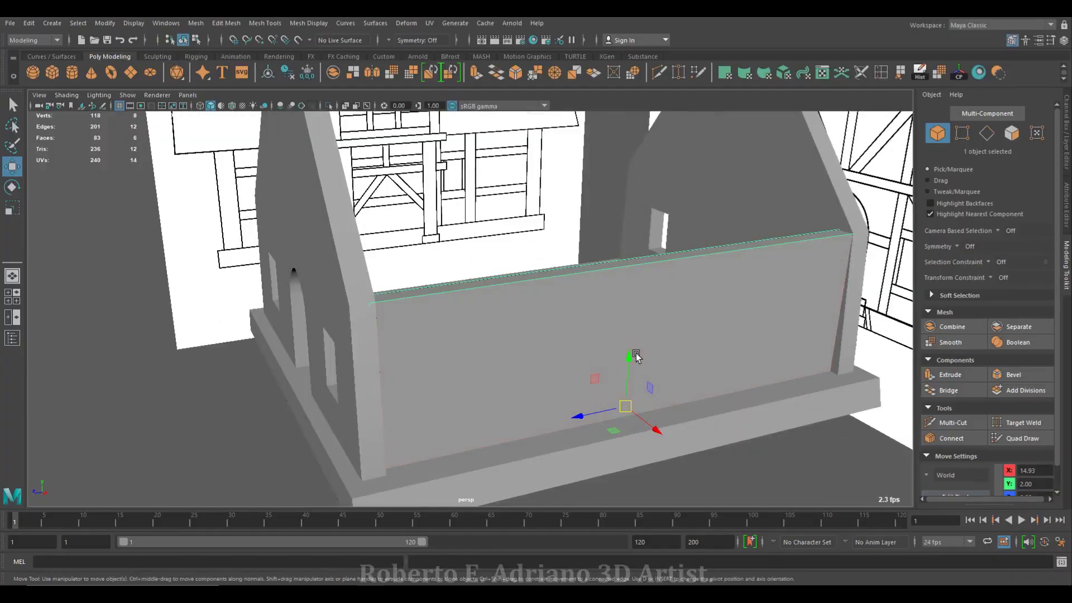
left_click_drag(630, 362, 627, 359)
key("ctrl+z")
key("d")
key("d")
right_click_drag(620, 287, 678, 275)
left_click_drag(634, 351, 541, 330, "alt")
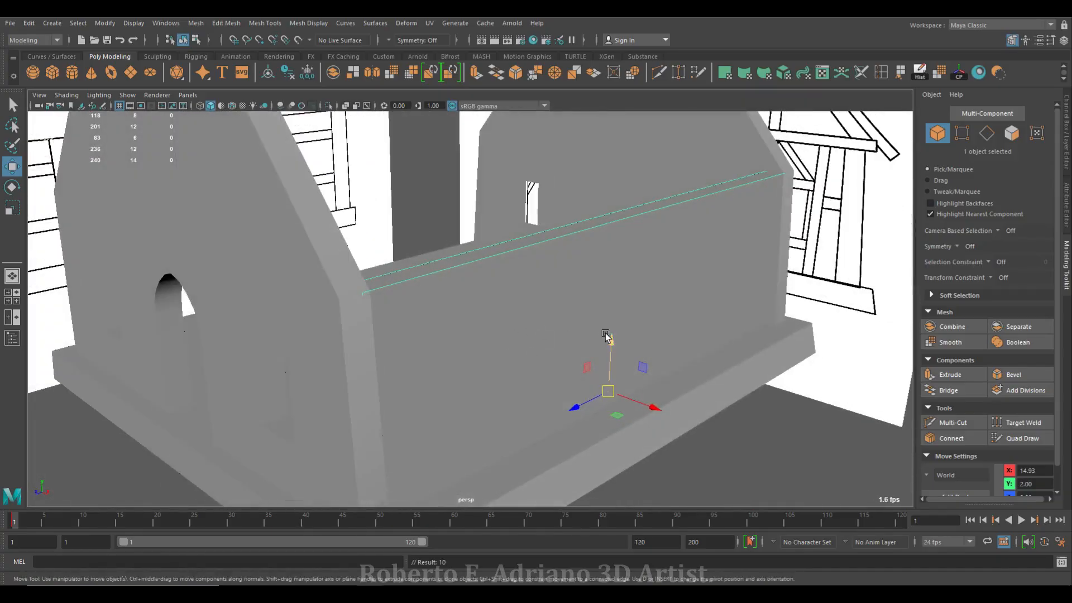
Save the scene and move the side wall along X to 14.85
left_click_drag(613, 343, 466, 289, "alt")
key("ctrl+s")
left_click(514, 309)
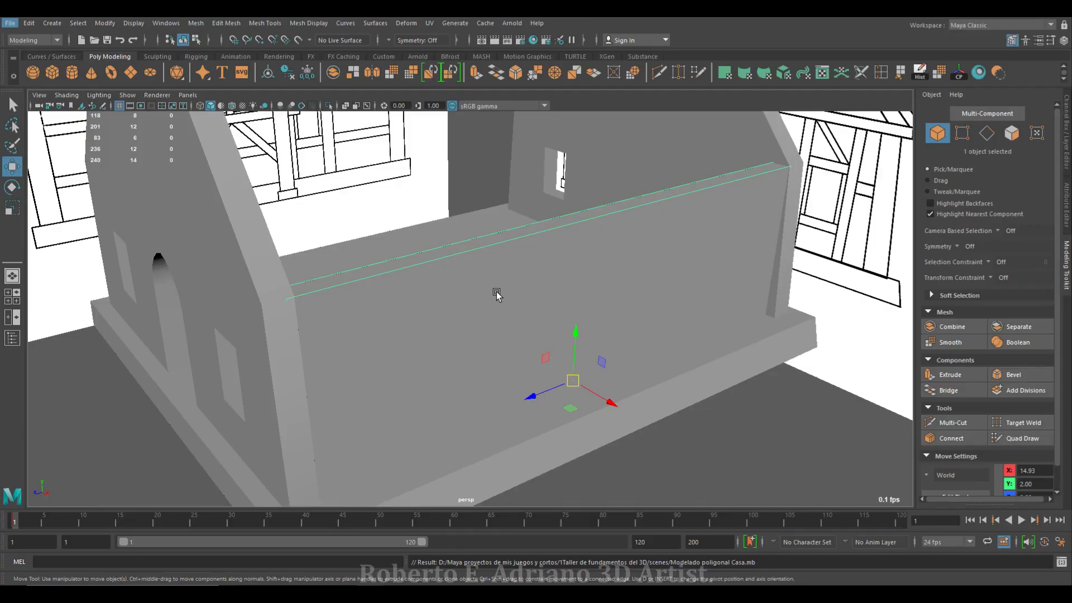
left_click_drag(613, 404, 603, 412)
left_click_drag(604, 340, 588, 298, "alt")
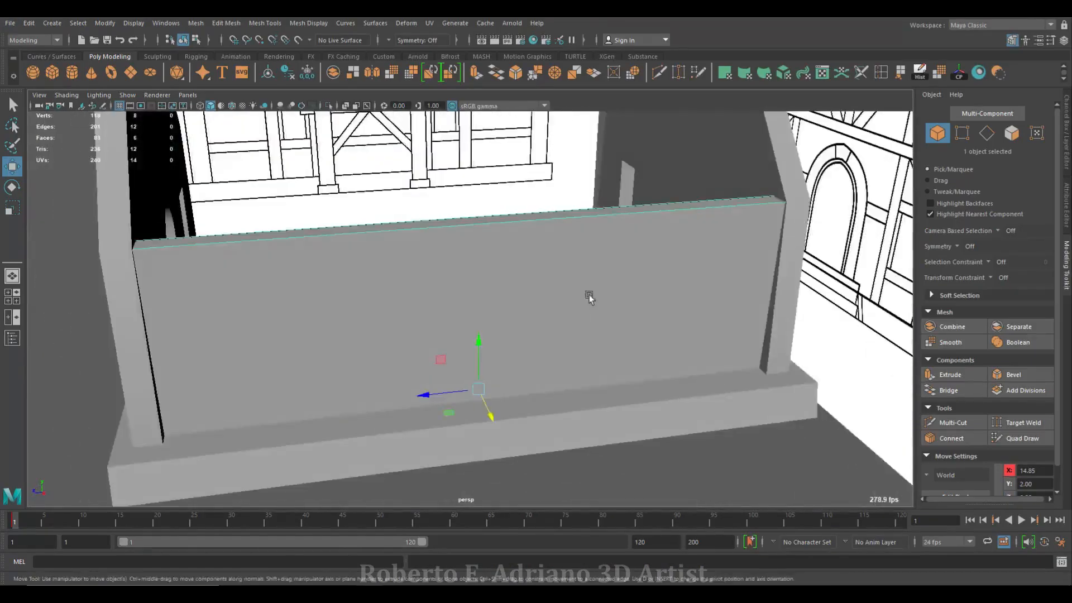
Create a polygon cube and place it over the window beside the porch on the side-view reference
right_click_drag(589, 297, 345, 296, "alt")
left_click_drag(345, 296, 551, 317, "alt")
key("space")
key("space")
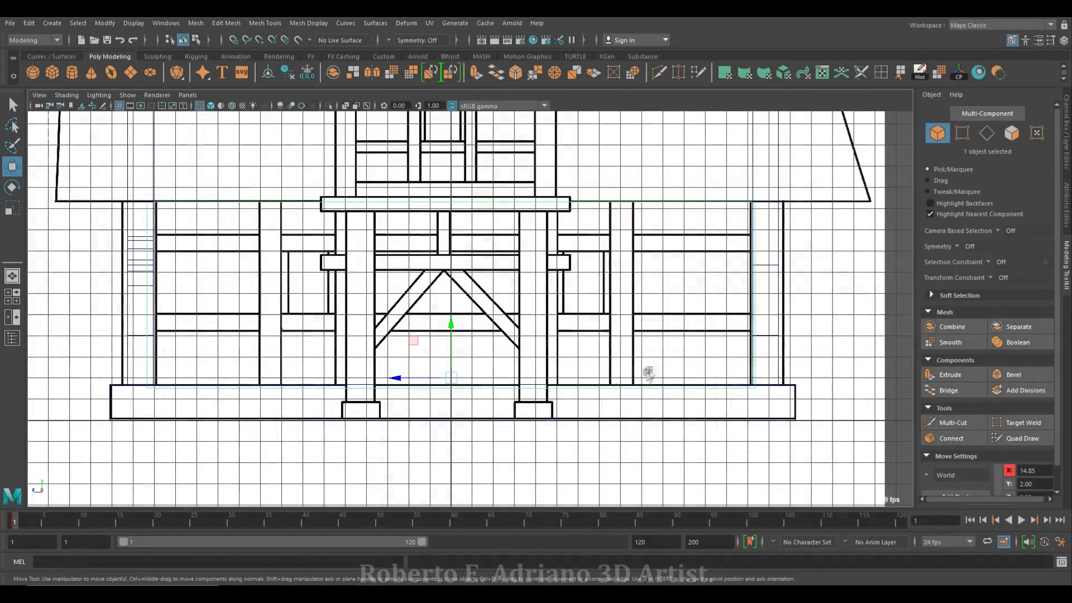
scroll(473, 290, "up", 2)
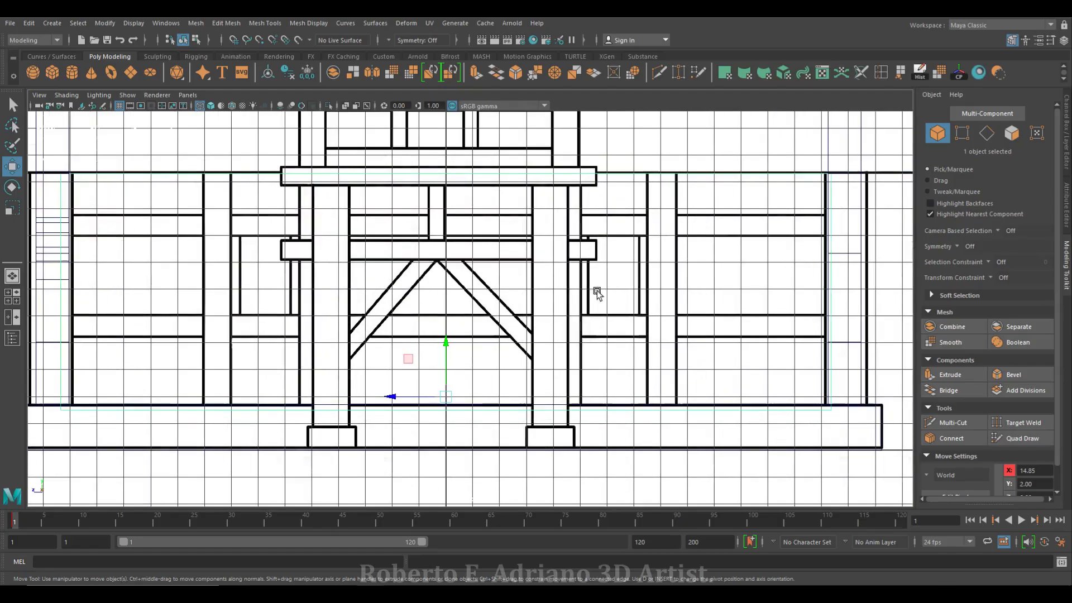
left_click(51, 72)
left_click_drag(446, 449, 600, 298)
Move the cube's vertices in the side view to match the outline of the reference window
right_click_drag(598, 301, 615, 286)
left_click_drag(644, 257, 581, 299)
left_click_drag(603, 238, 603, 186)
left_click_drag(633, 222, 606, 328)
left_click_drag(567, 270, 591, 285)
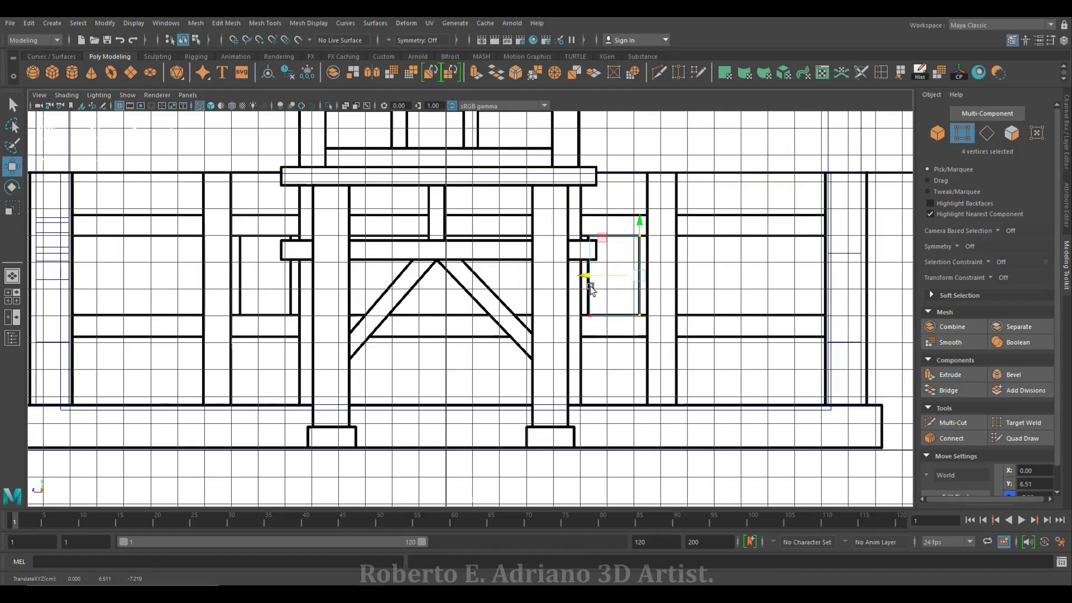
Scale the window block along X and move it to X 14.97 so it passes through the side wall
key("space")
key("space")
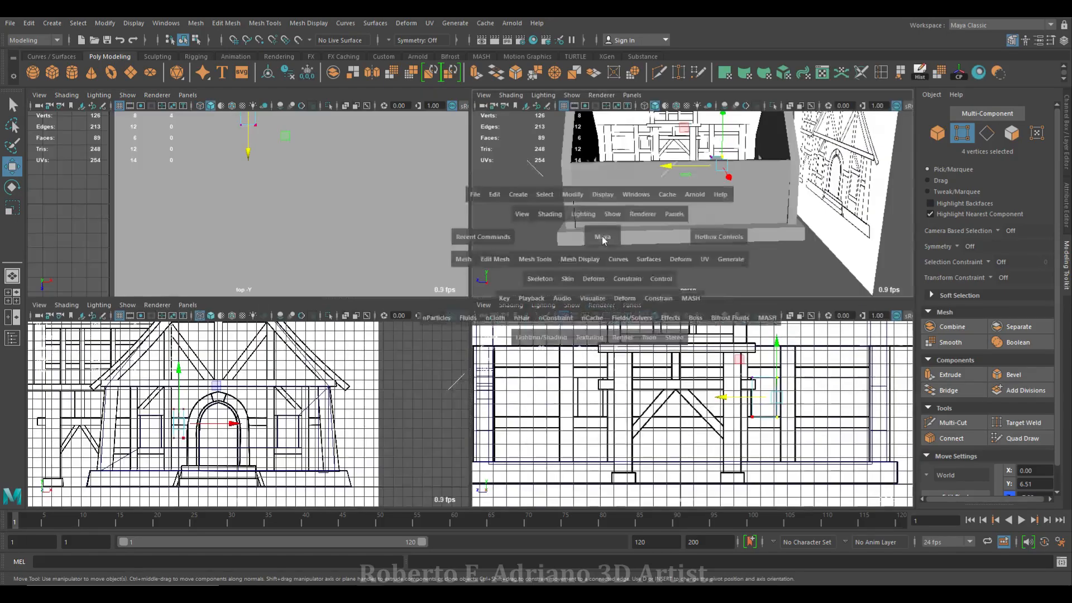
scroll(515, 264, "down", 5)
left_click_drag(521, 282, 582, 292, "alt")
key("f")
right_click_drag(416, 302, 438, 316)
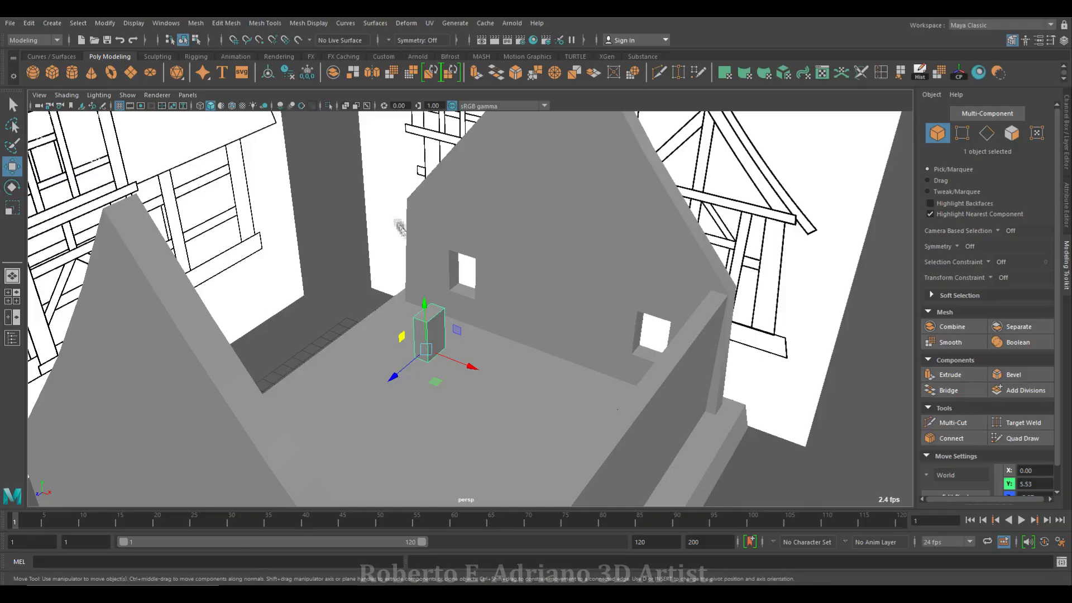
key("r")
left_click_drag(470, 367, 579, 303)
key("w")
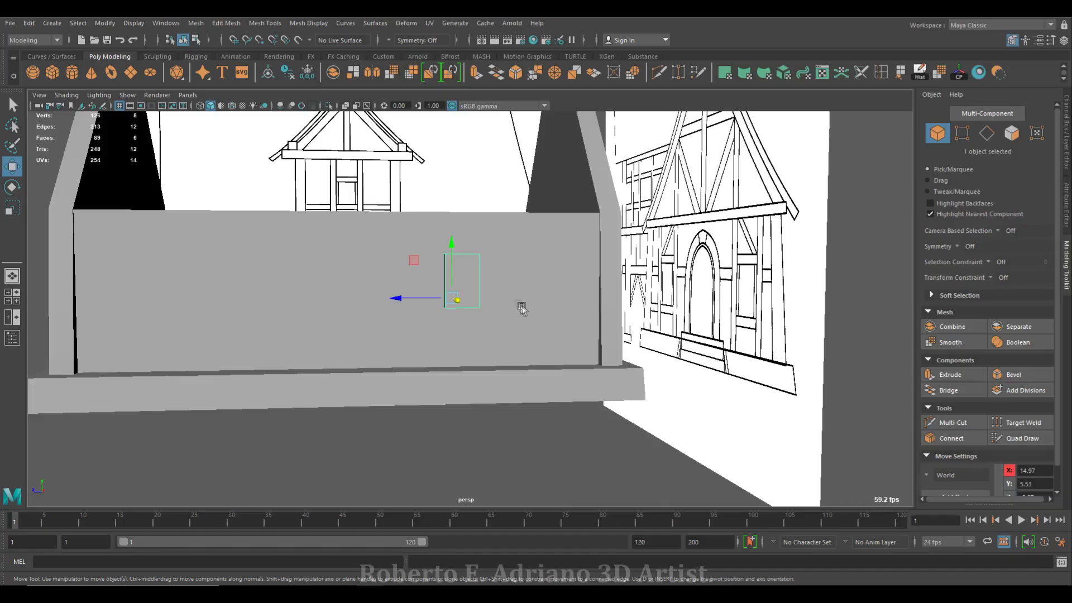
Duplicate the window block along Z to about 7.17, over the window on the other side of the porch
key("space")
left_click_drag(709, 415, 532, 425, "shift")
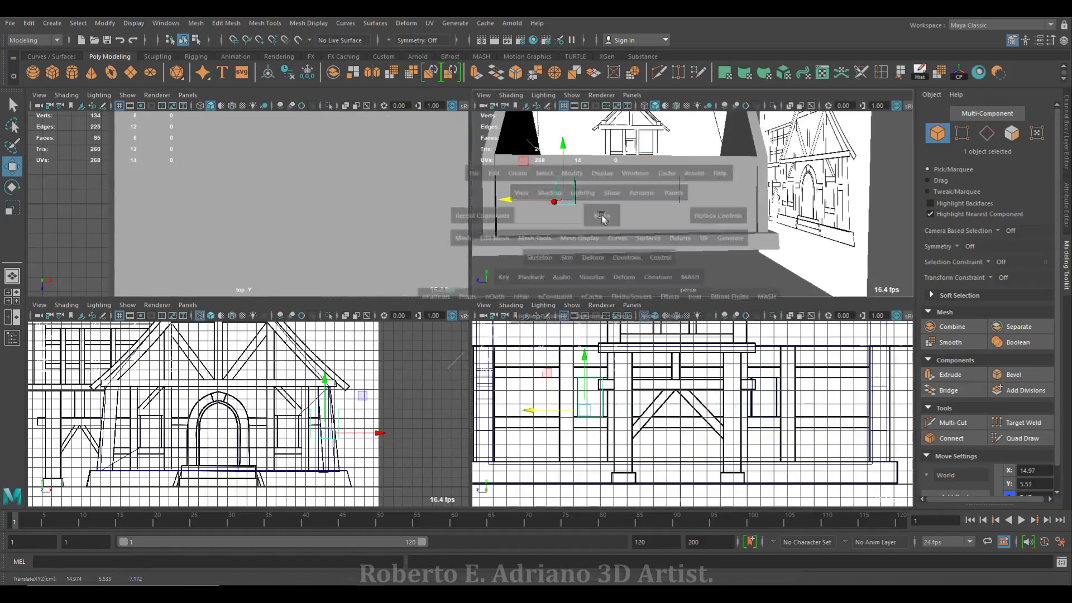
key("space")
left_click_drag(330, 303, 400, 285, "alt")
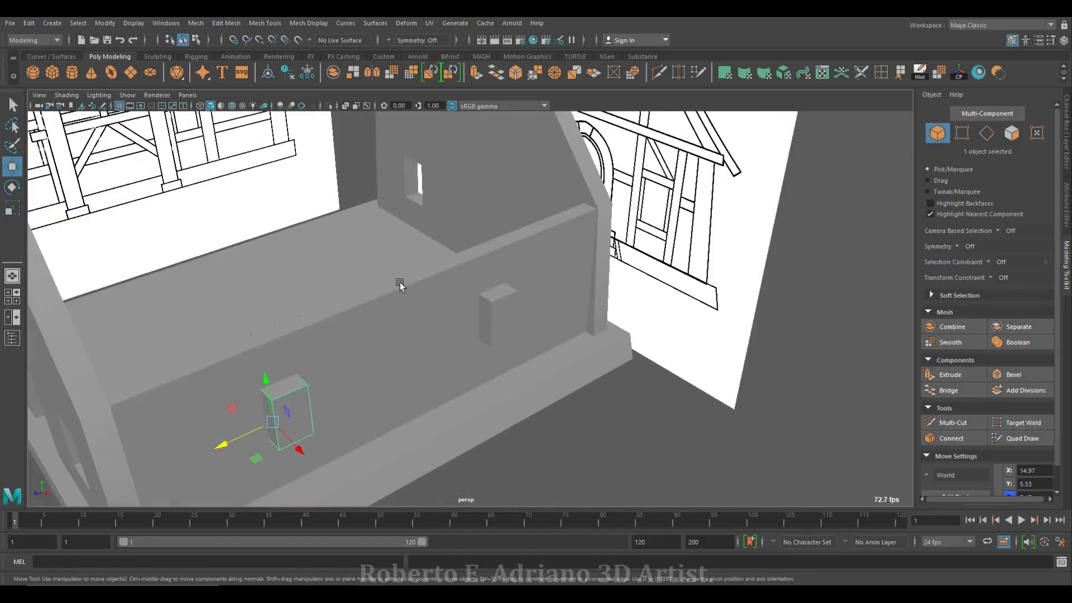
Combine the two window blocks and subtract them from the side wall with a Boolean Difference
left_click(502, 334, "shift")
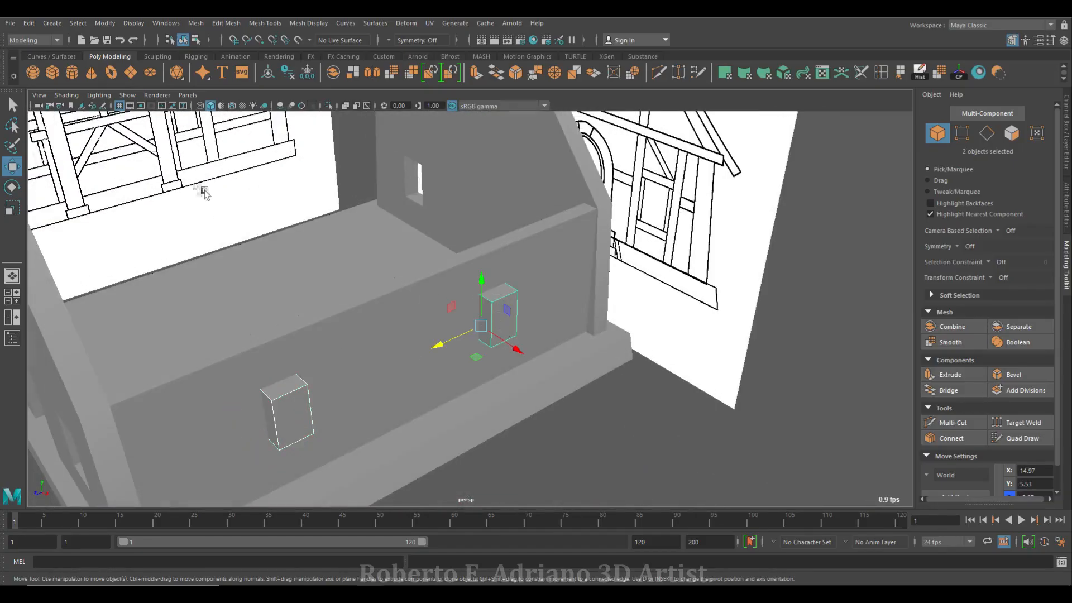
left_click(195, 23)
mouse_move(226, 23)
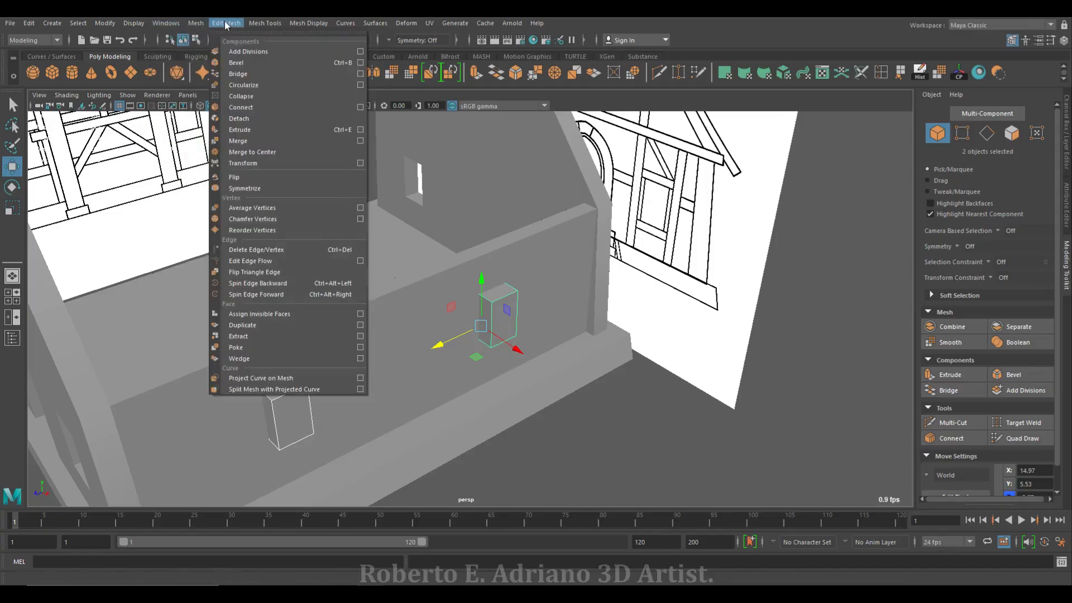
left_click(234, 64)
left_click(278, 349, "shift")
left_click(196, 23)
mouse_move(242, 49)
left_click(339, 62)
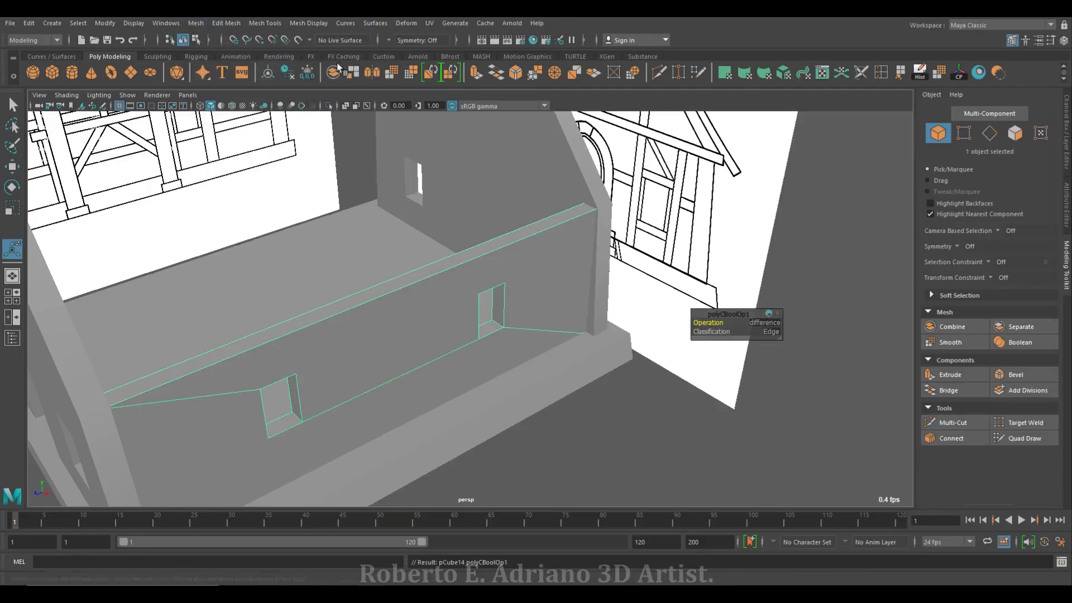
Duplicate the side wall with its window openings and move the copy along X to -6.91, on the opposite side of the house
scroll(447, 246, "down", 6)
left_click_drag(531, 322, 496, 315, "alt")
left_click_drag(495, 368, 549, 261, "alt")
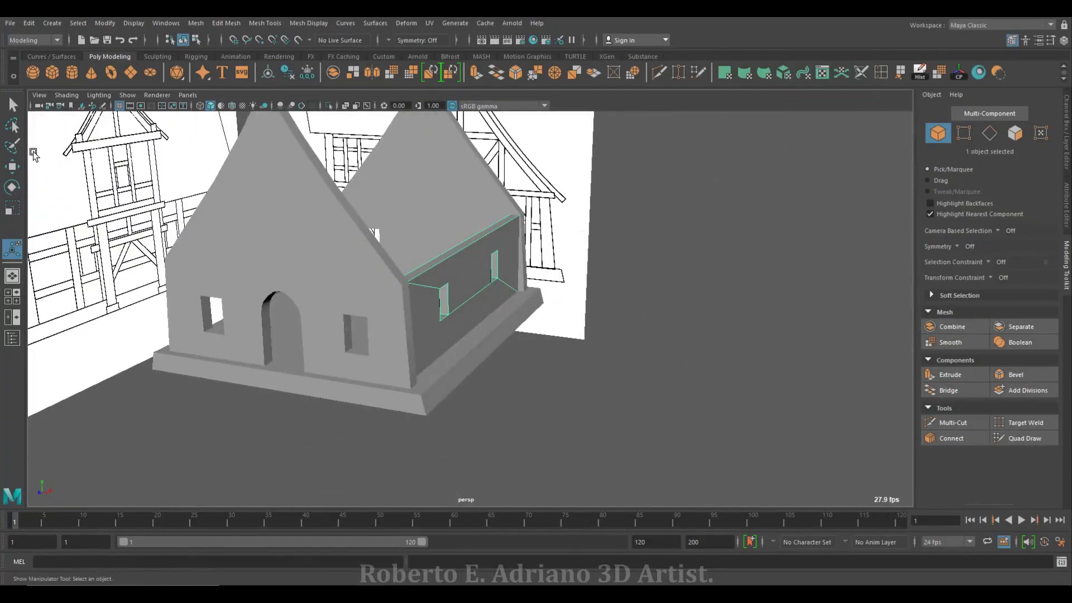
key("w")
left_click_drag(523, 265, 321, 210, "alt")
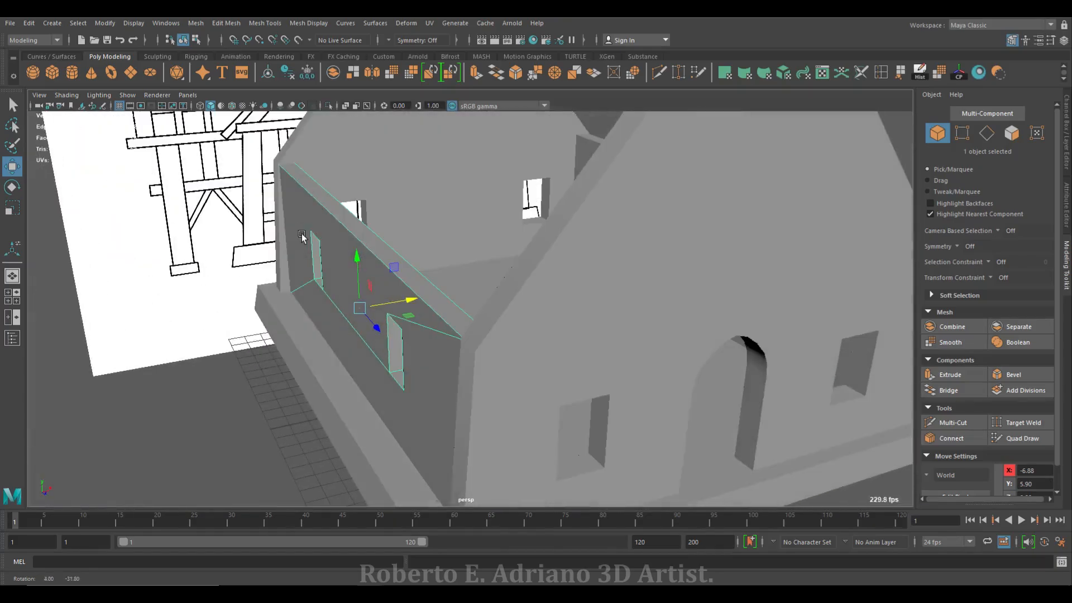
scroll(320, 240, "up", 3)
left_click_drag(441, 262, 444, 239, "alt")
left_click_drag(370, 303, 515, 317)
scroll(433, 270, "down", 5)
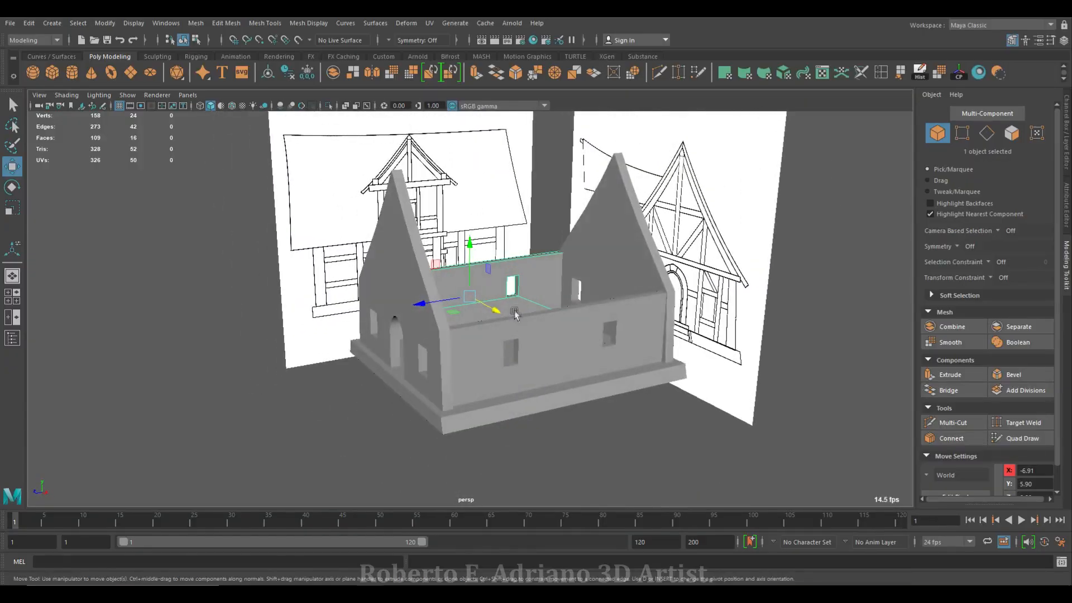
mouse_move(388, 360)
left_mouse_down("alt")
mouse_move(489, 355)
mouse_move(540, 333)
mouse_move(371, 359)
left_mouse_up("alt")
mouse_move(506, 313)
middle_mouse_down("alt")
mouse_move(502, 408)
mouse_move(503, 307)
middle_mouse_up("alt")
left_click_drag(503, 307, 423, 330, "alt")
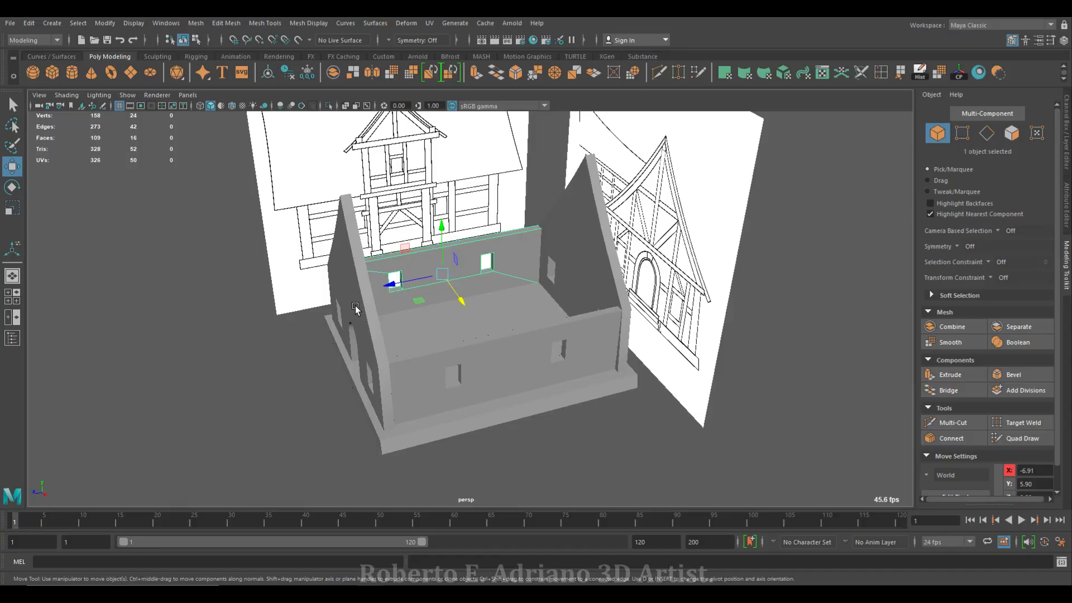
left_click_drag(478, 314, 483, 319, "alt")
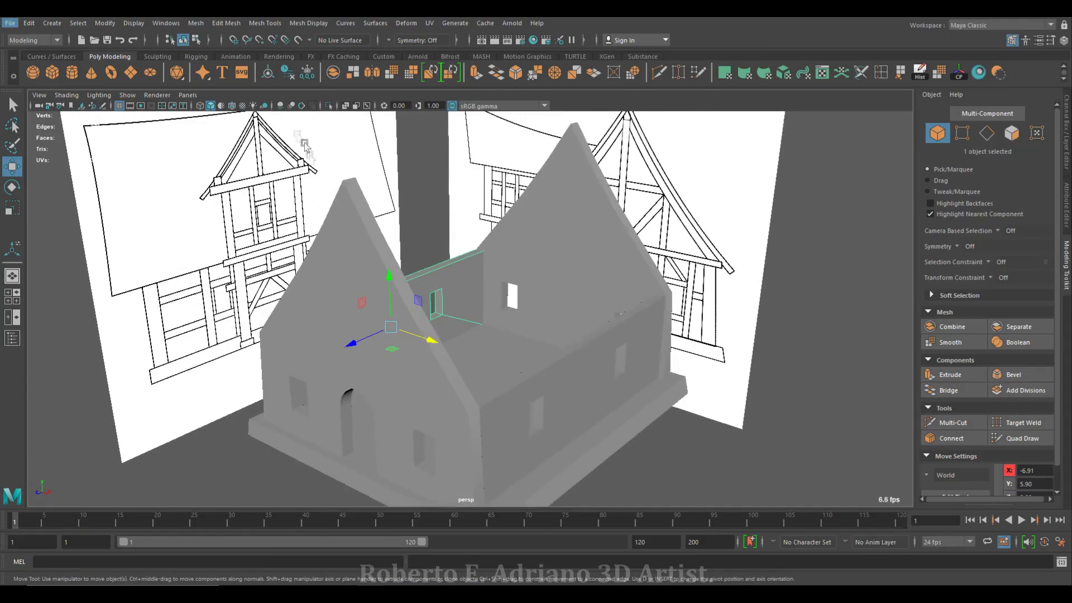
left_click_drag(330, 201, 308, 314, "alt")
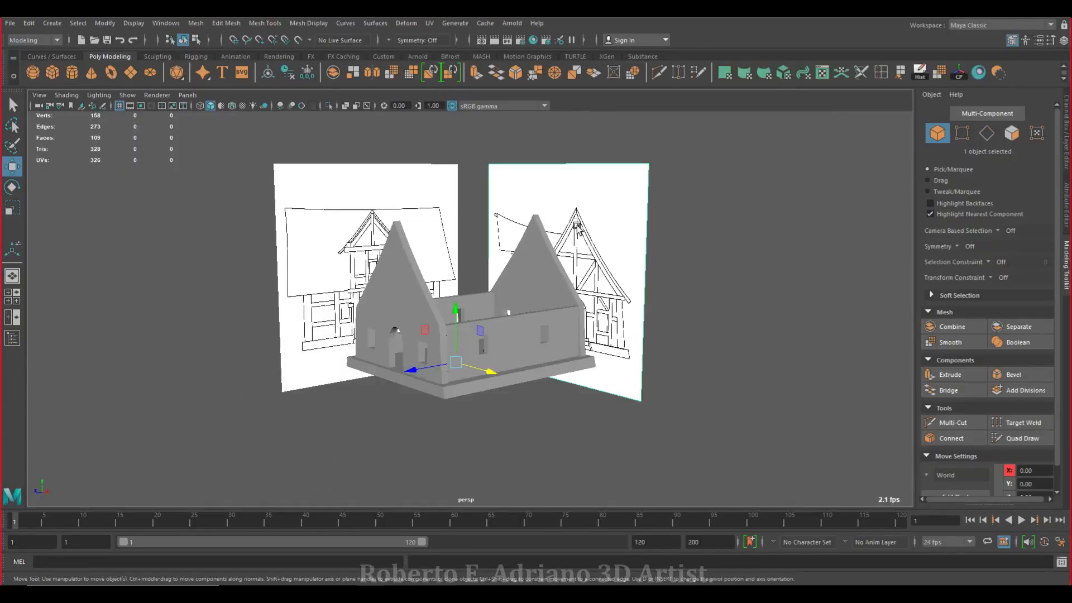
left_click_drag(709, 317, 632, 241, "alt")
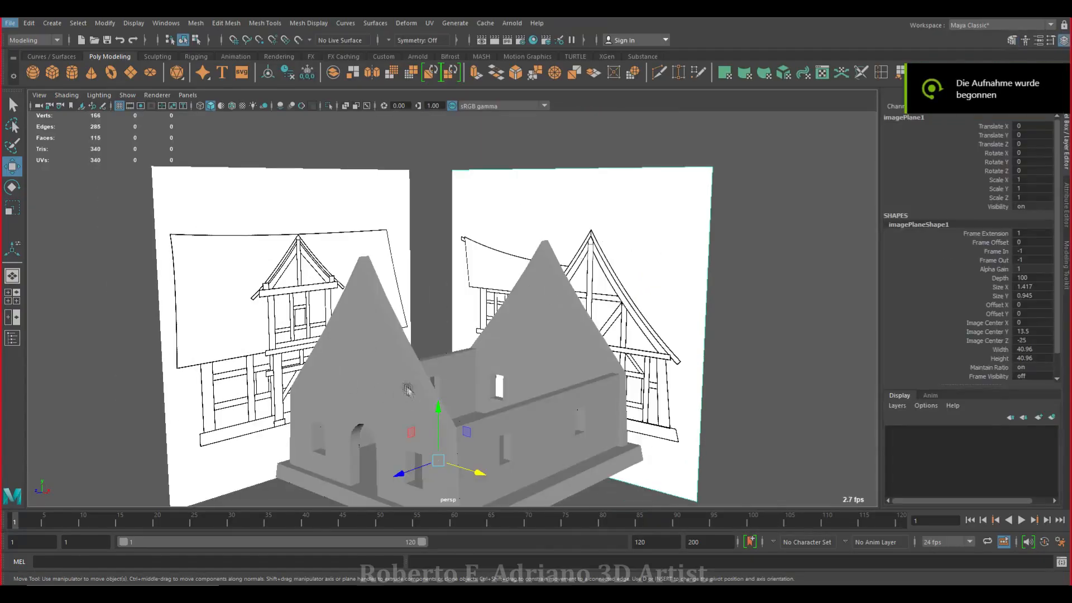
Create a cube, place it at the drawn gable apex at about X 4.09, Y 24.57, and scale it to 0.878 along X
left_click_drag(407, 389, 474, 387, "alt")
key("space")
key("space")
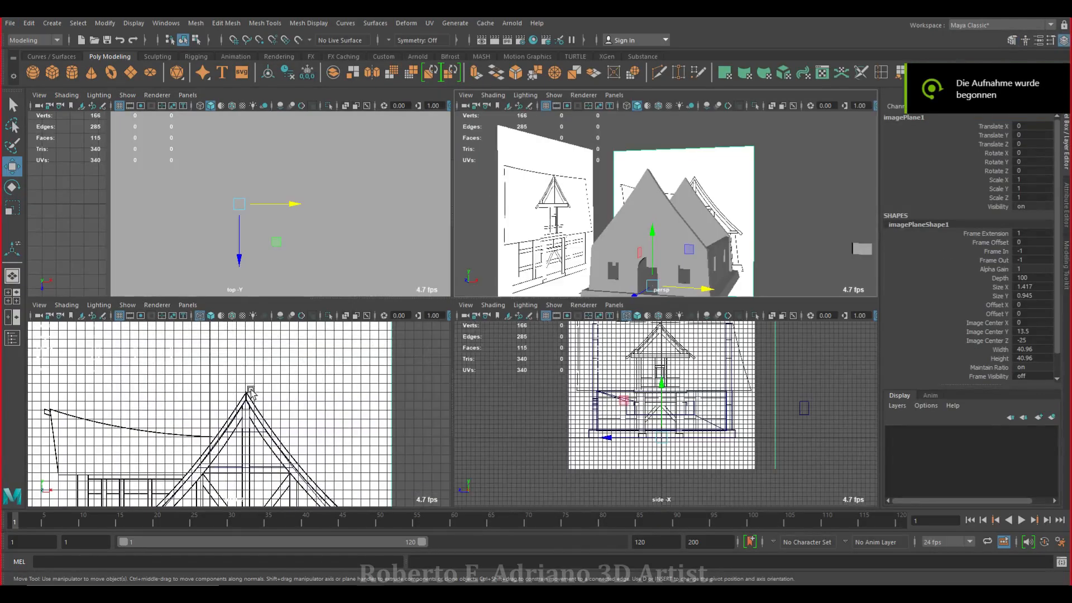
right_click_drag(447, 334, 621, 243, "alt")
middle_click_drag(621, 243, 568, 242, "alt")
left_click(445, 167)
key("a")
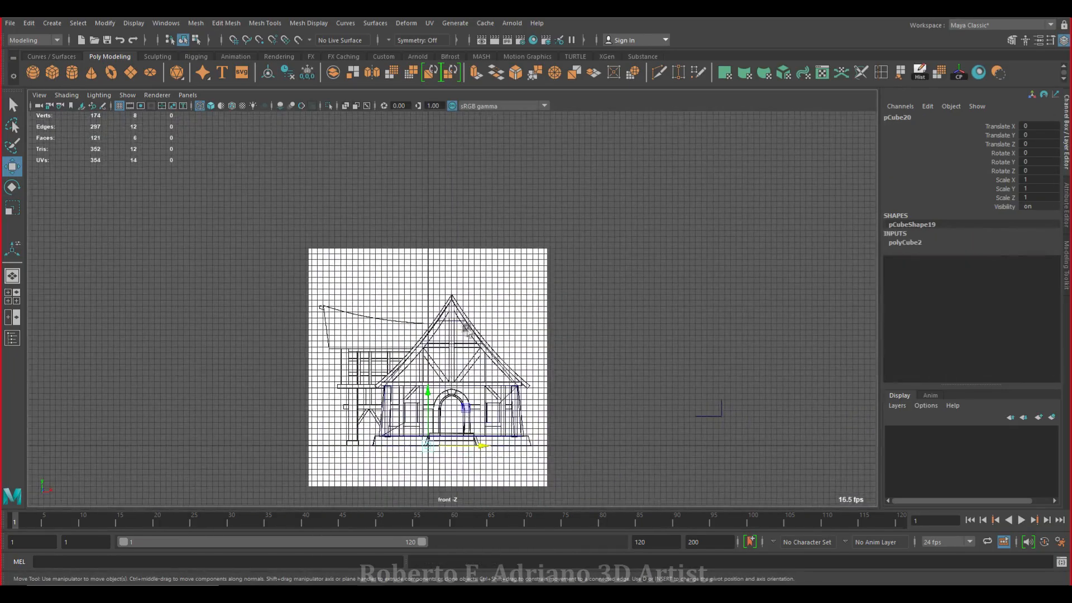
scroll(453, 279, "up", 15)
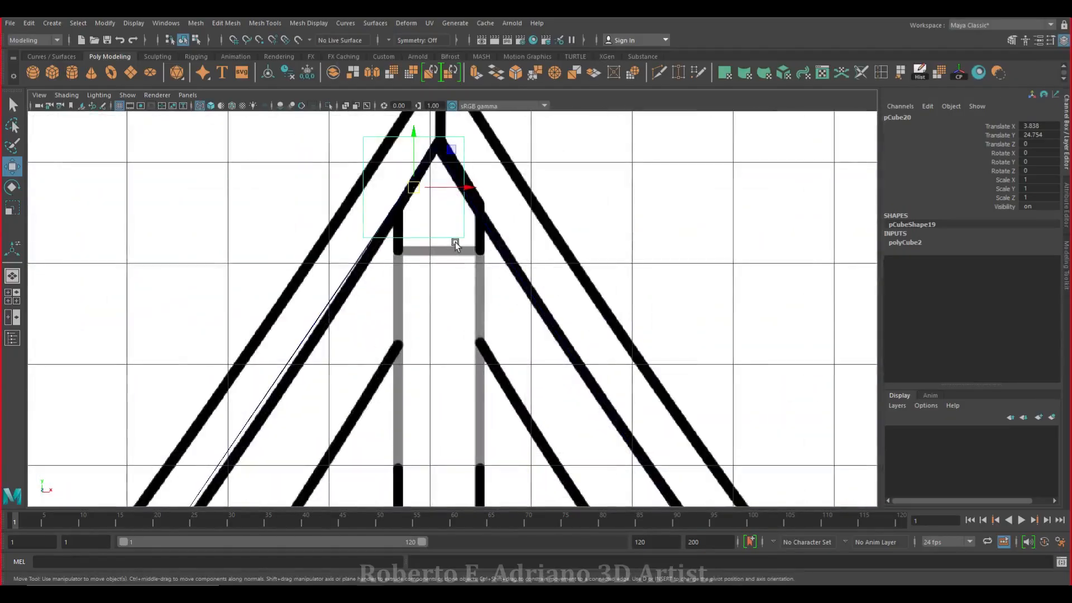
middle_click_drag(449, 193, 447, 263, "alt")
left_click_drag(416, 256, 486, 277)
key("r")
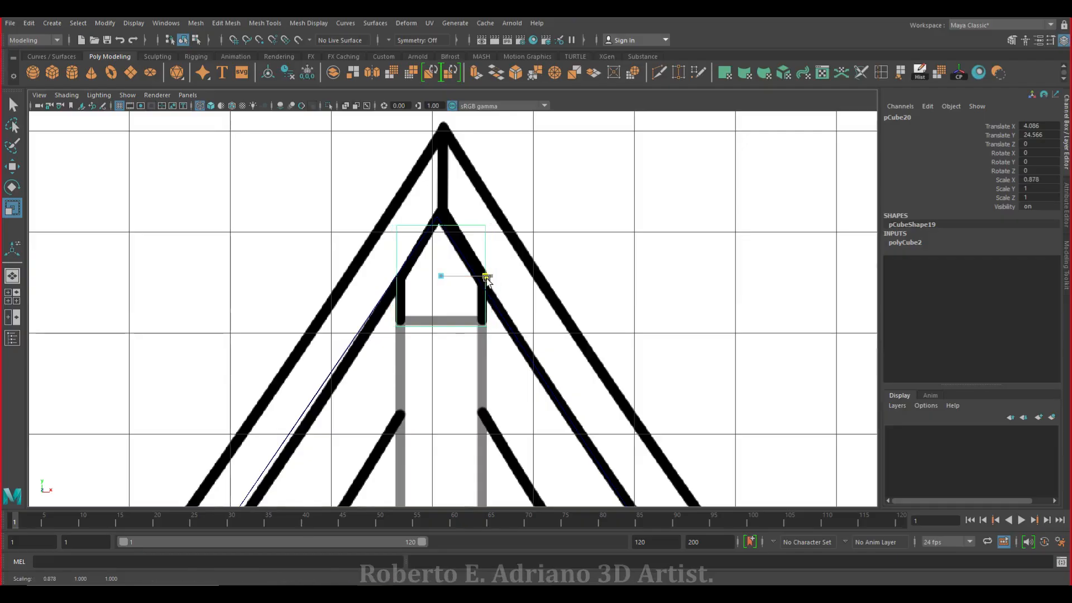
Lower the cube's top vertices to the height where the drawn post's sides meet the gable slopes
right_click_drag(397, 232, 335, 232)
left_click_drag(497, 217, 393, 234)
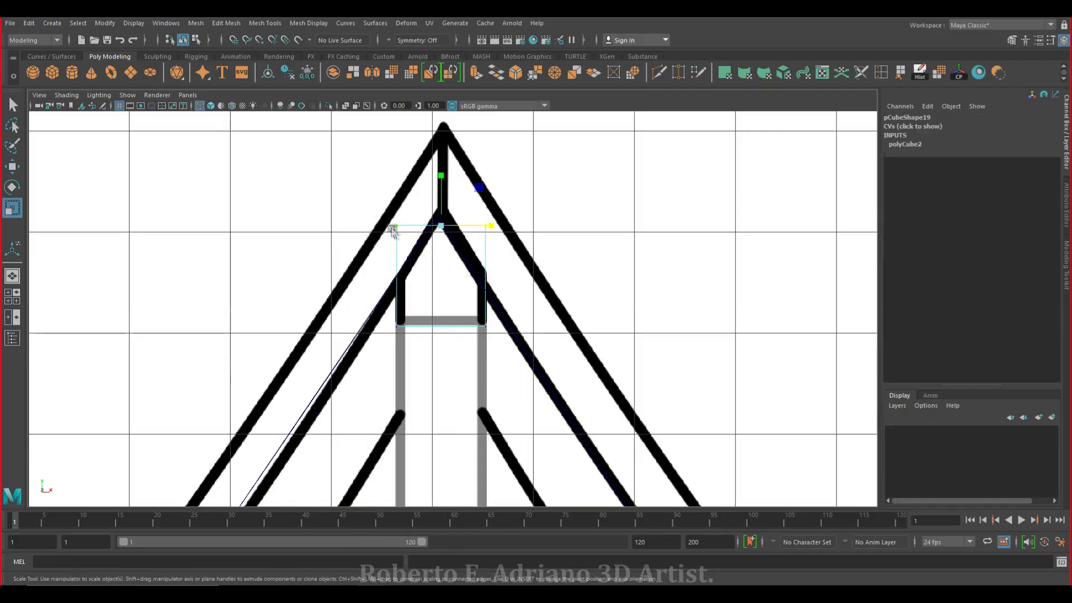
left_click(12, 166)
left_click_drag(479, 190, 478, 255)
right_click_drag(437, 281, 404, 260)
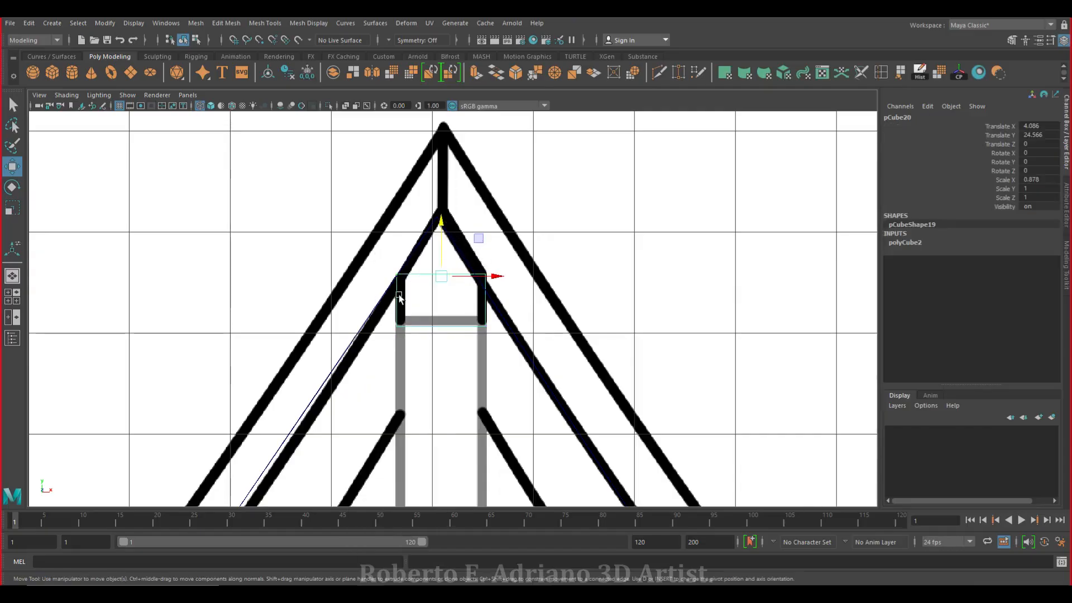
Move the small block along Z to 0.688
key("space")
key("space")
left_click_drag(654, 174, 492, 246, "alt")
left_click_drag(416, 271, 409, 275)
Extrude the block's top face up to the apex with Local Translate Z 0.633 and narrow it to Local Scale X 0.106
scroll(467, 297, "up", 3)
middle_click_drag(467, 297, 474, 334, "alt")
left_click_drag(474, 333, 531, 302, "alt")
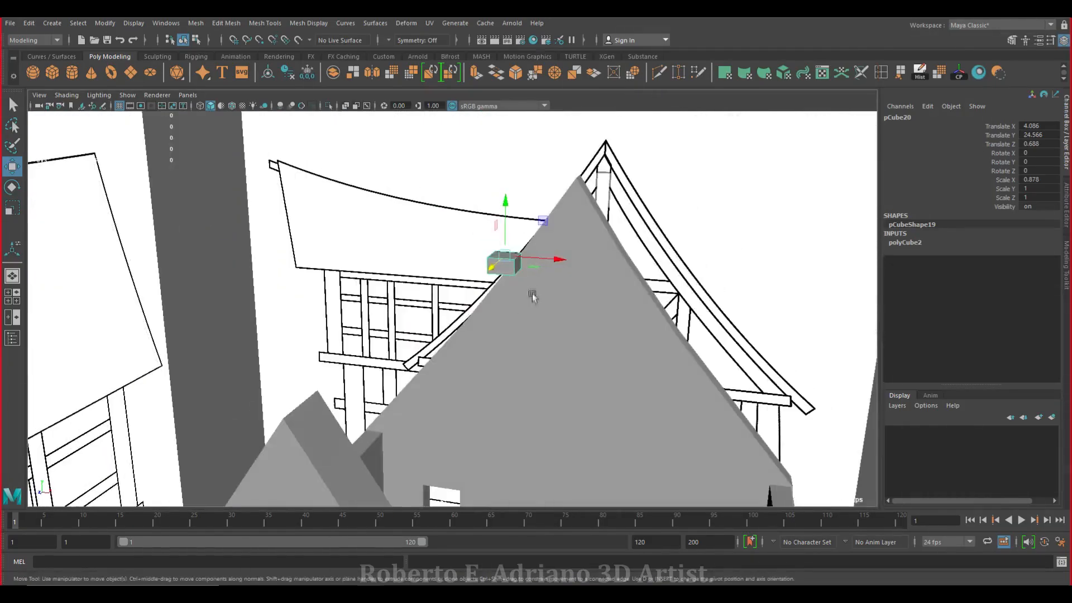
middle_click_drag(531, 301, 498, 335, "alt")
scroll(499, 335, "up", 3)
scroll(499, 335, "down", 3)
right_click_drag(438, 290, 444, 349)
left_click(446, 349)
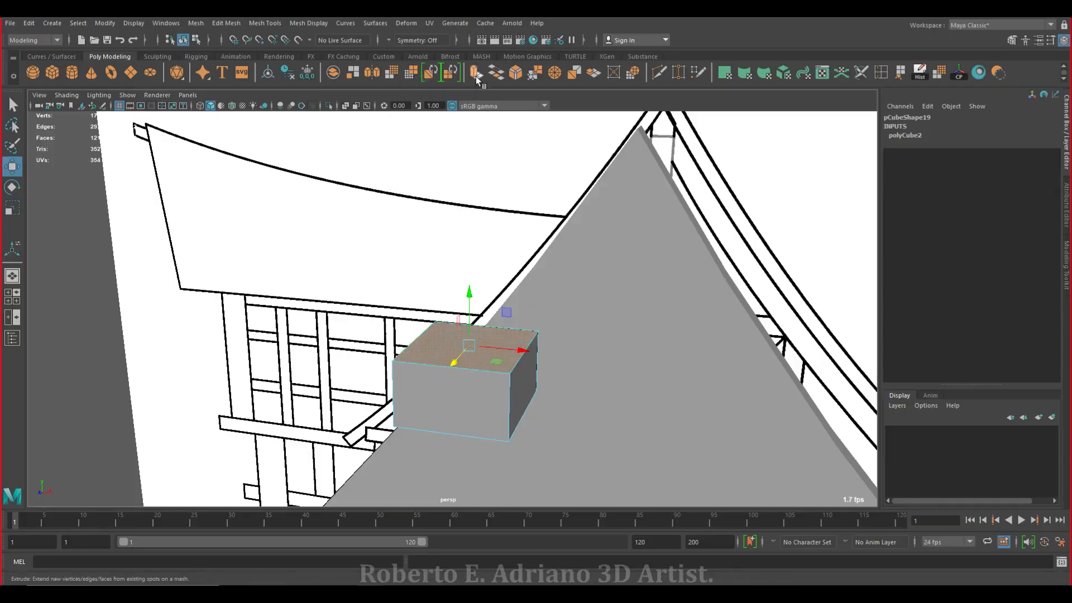
left_click(475, 73)
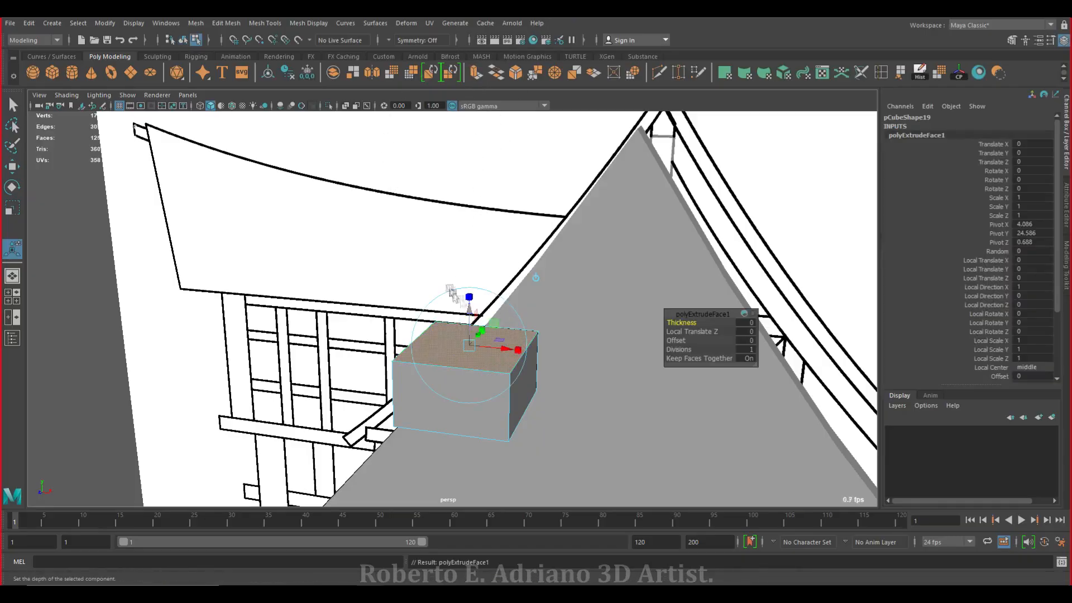
key("space")
left_click_drag(236, 361, 237, 329)
left_click_drag(283, 364, 275, 363)
key("space")
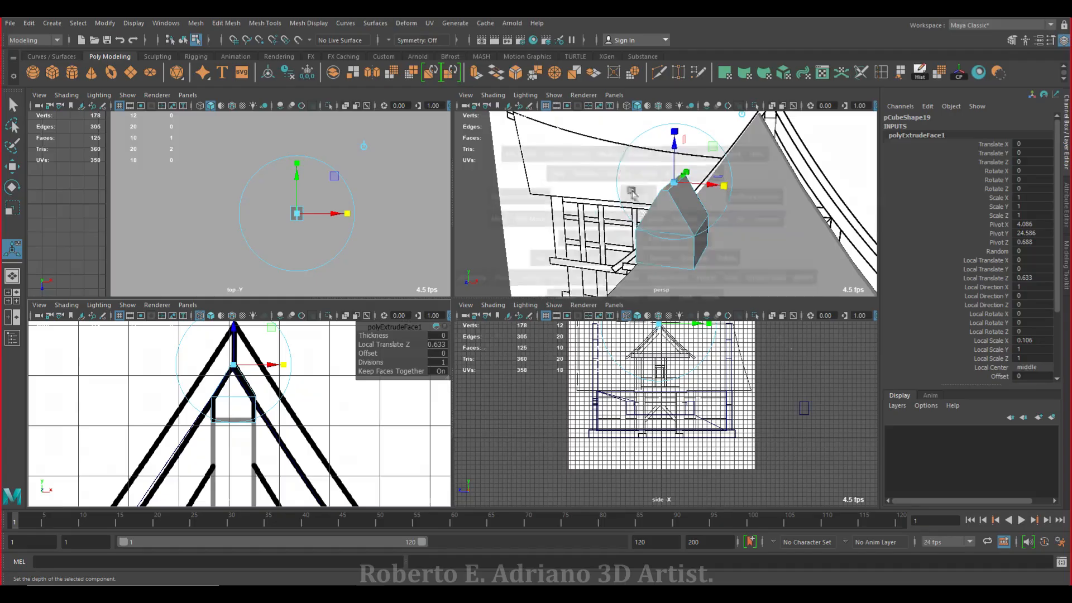
Select the block's end faces and stretch them along Z into a ridge beam that extends past both gables, adjusting their Z position
left_click(478, 346)
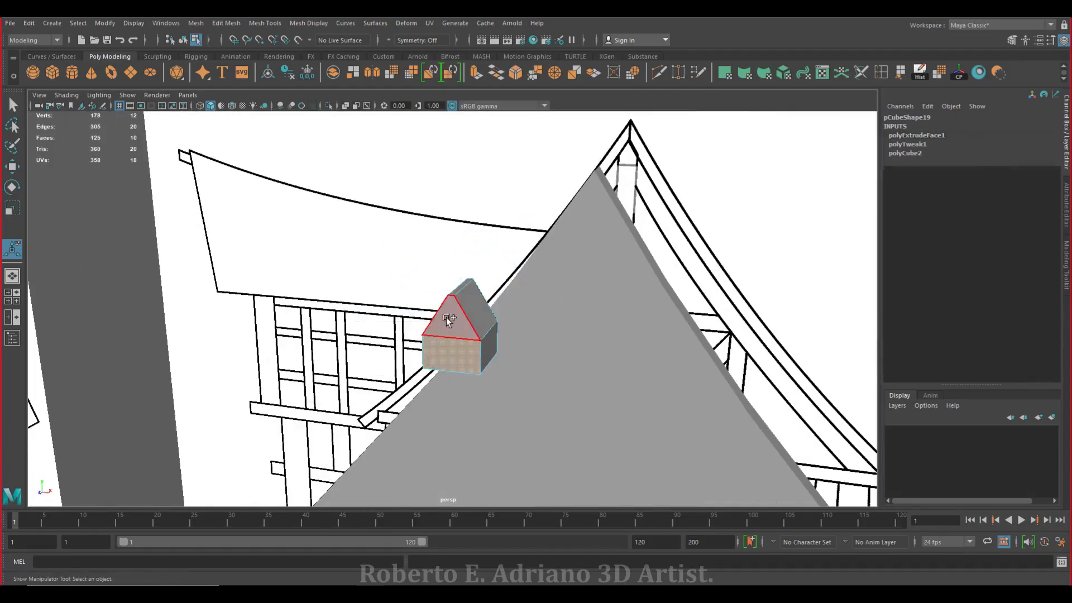
left_click_drag(536, 314, 326, 245, "alt")
left_click(326, 232, "shift")
scroll(383, 280, "down", 5)
left_click_drag(383, 280, 450, 304, "alt")
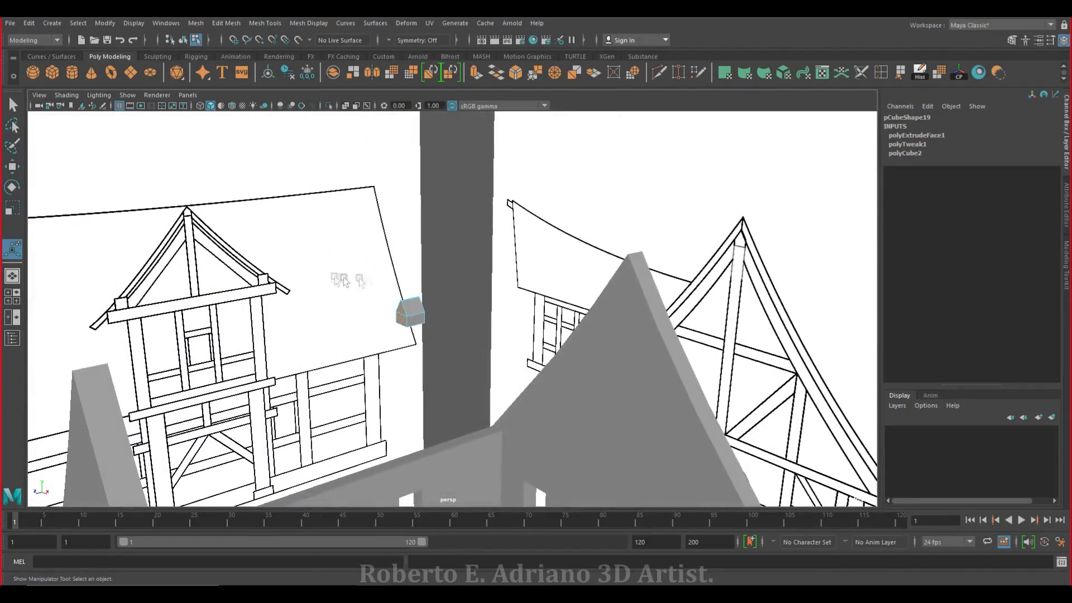
left_click(396, 323)
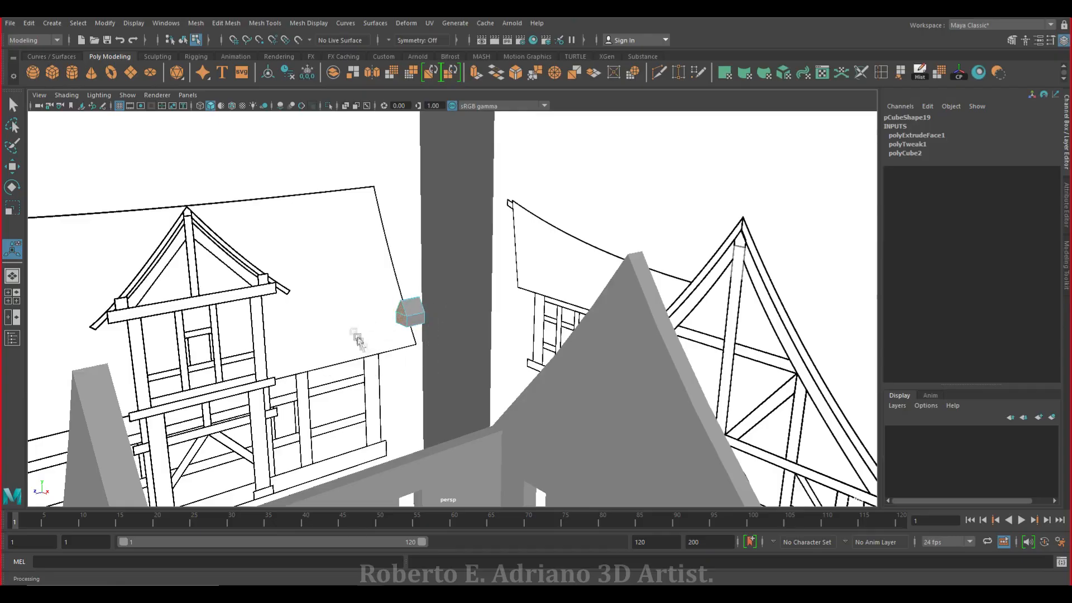
key("r")
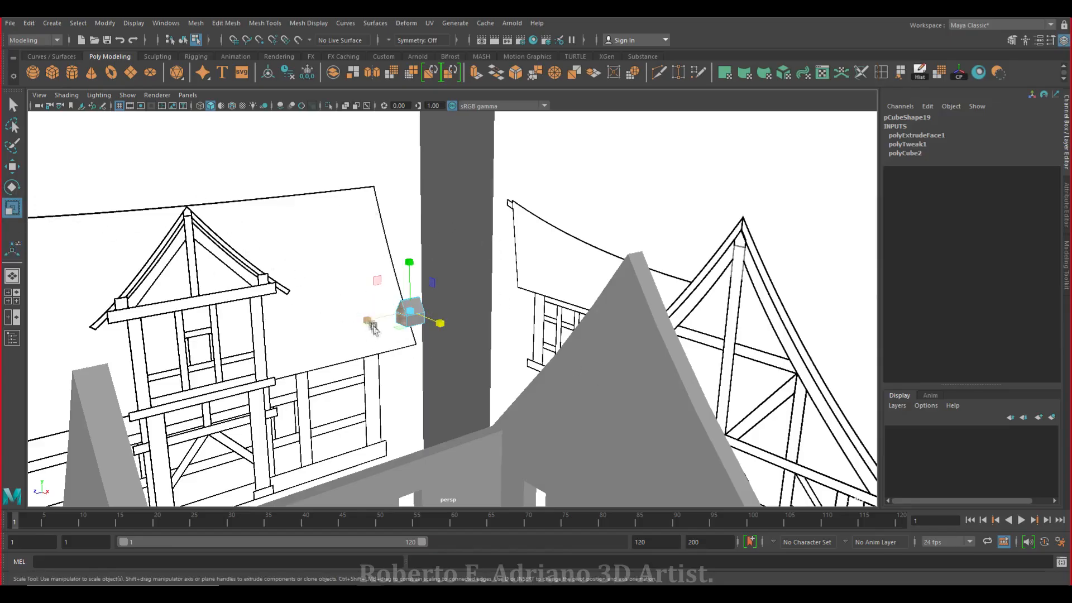
left_click_drag(361, 320, 182, 357)
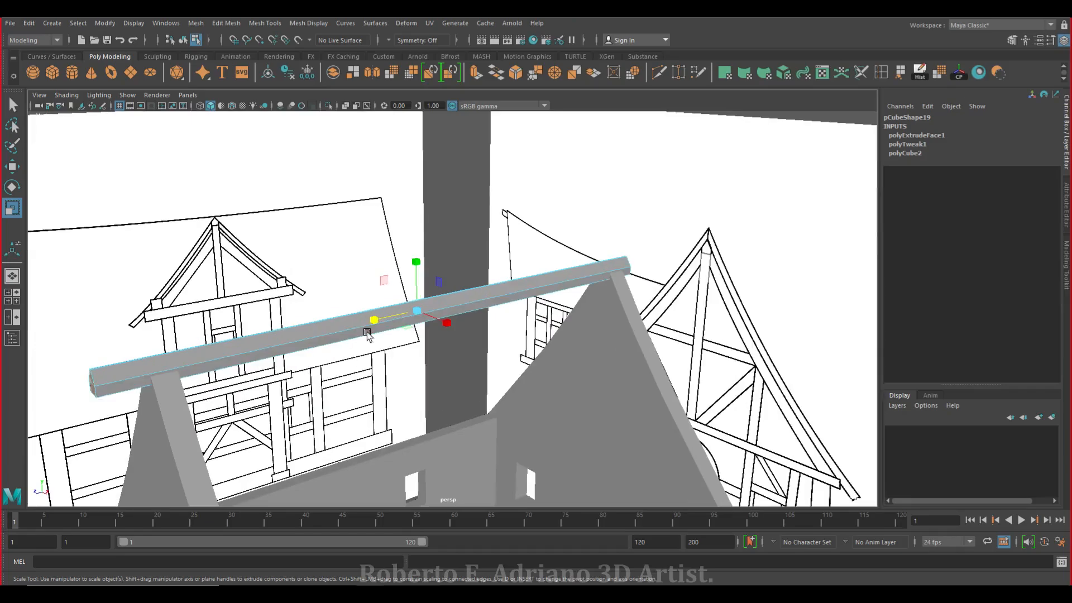
key("w")
left_click_drag(372, 320, 377, 322)
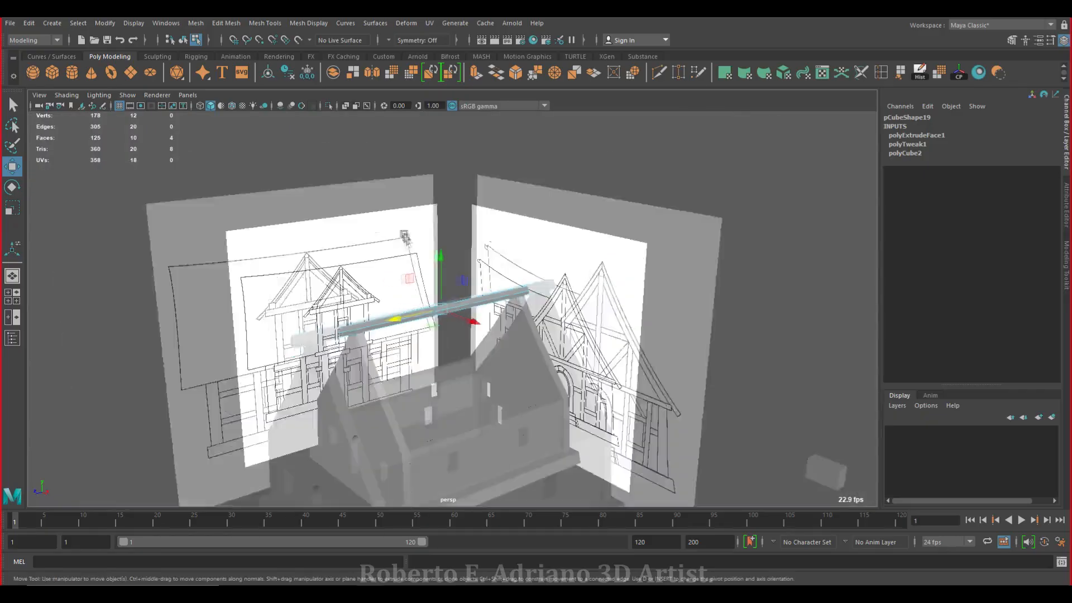
left_click_drag(503, 313, 592, 330, "alt")
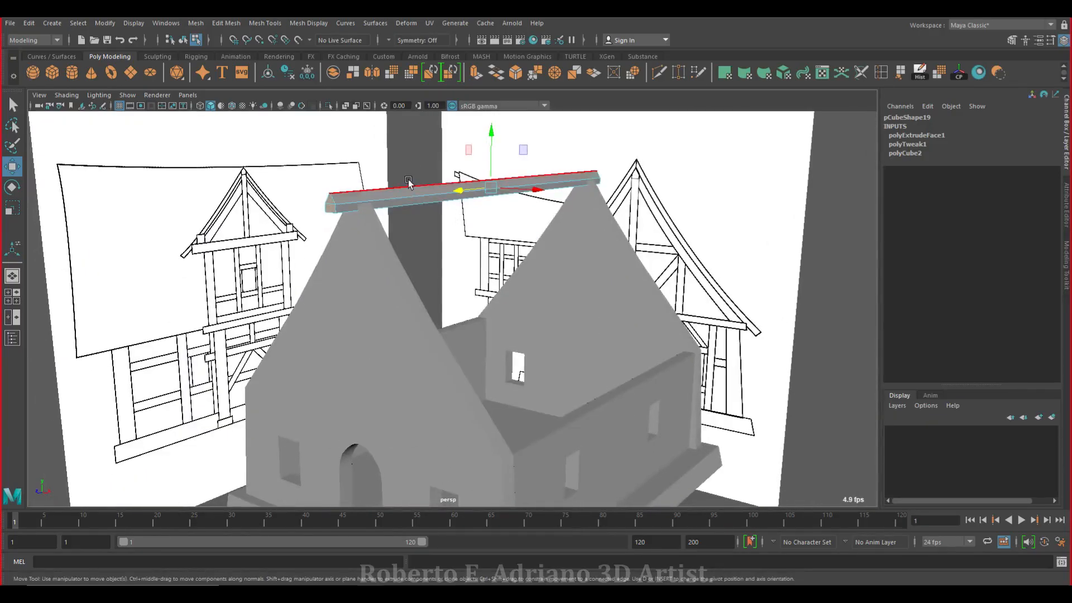
right_click_drag(408, 182, 424, 193)
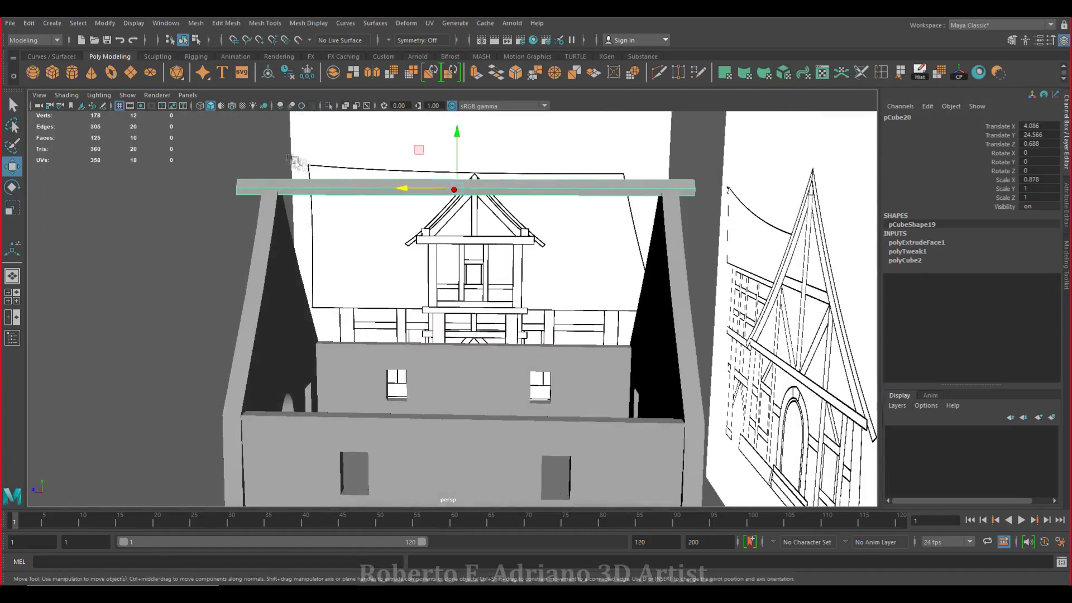
Move the ridge beam's end vertices along Z in the side view to fit the drawn roof length
key("space")
key("space")
middle_click_drag(476, 155, 481, 317, "alt")
scroll(340, 300, "up", 4)
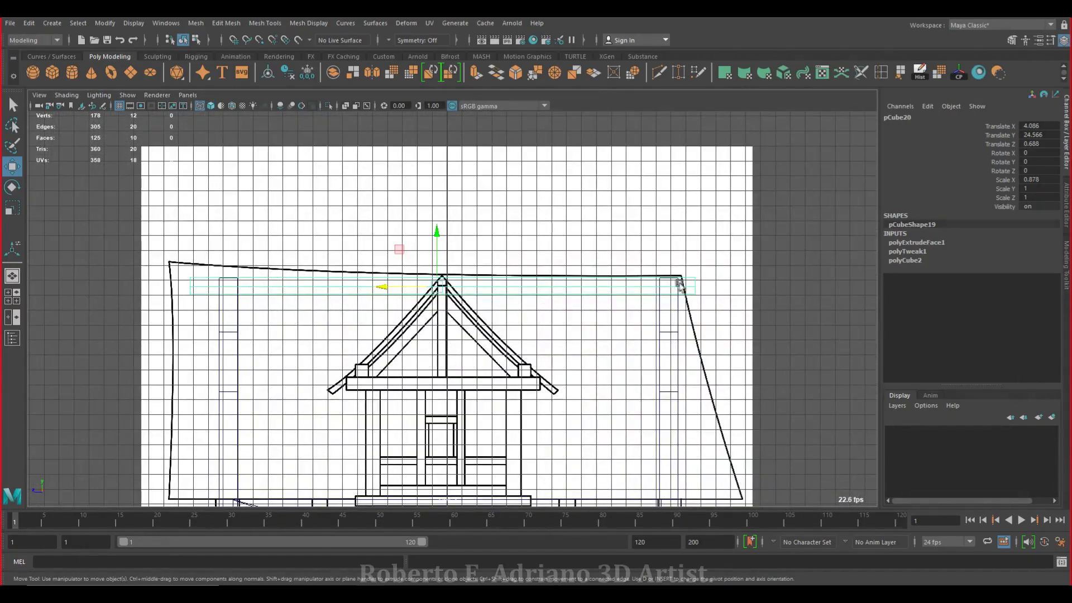
right_click_drag(199, 275, 136, 279)
left_click_drag(201, 242, 112, 289)
left_click_drag(707, 273, 685, 297)
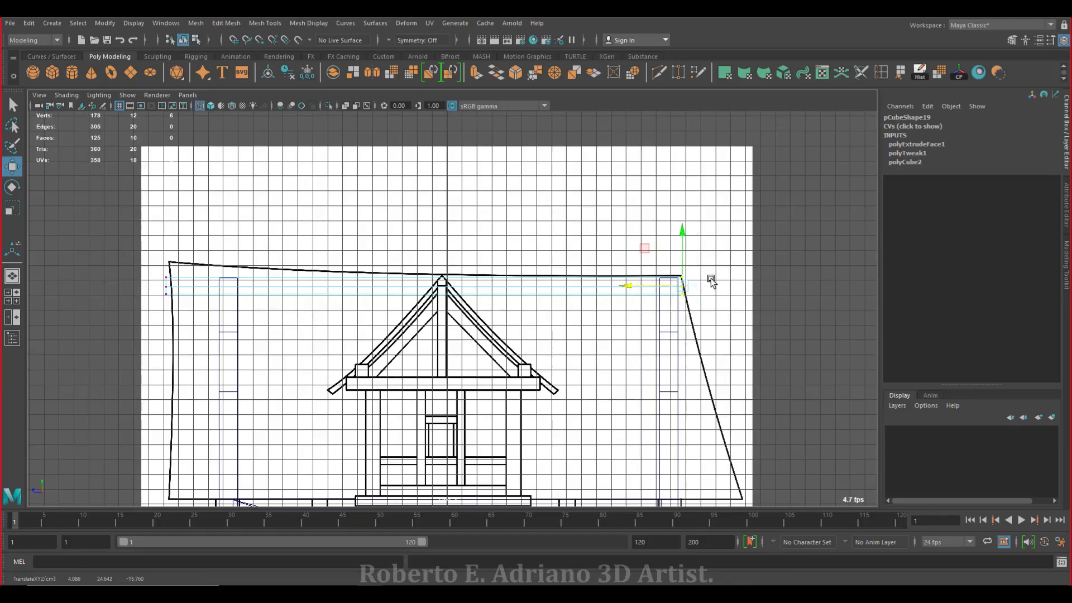
left_click_drag(628, 286, 643, 285)
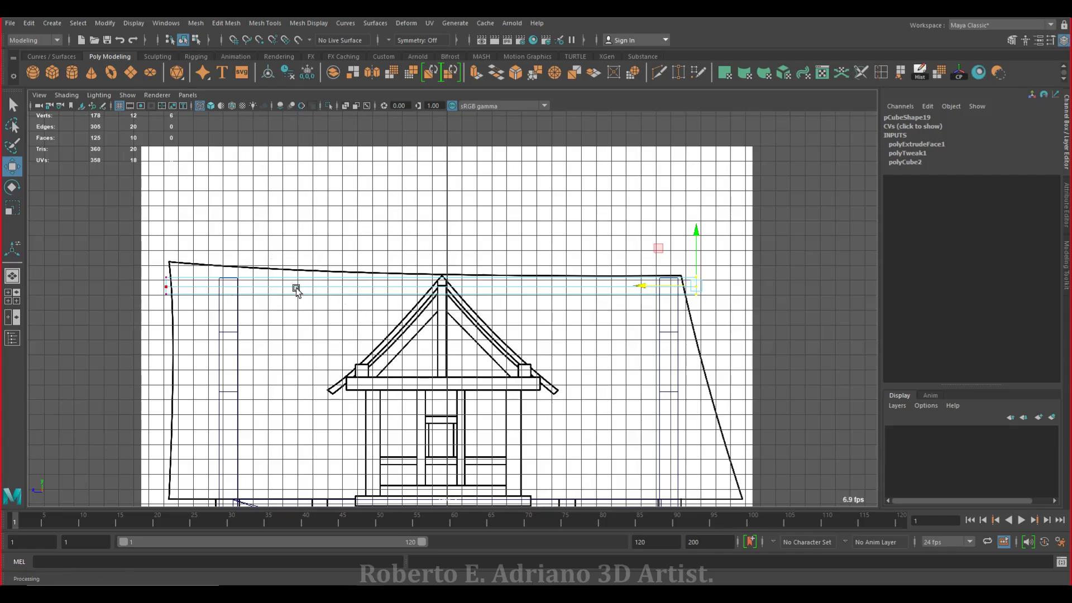
Return the ridge beam to object selection and save the scene
mouse_move(327, 277)
right_mouse_down()
mouse_move(346, 270)
mouse_move(336, 274)
right_mouse_up()
key("ctrl+s")
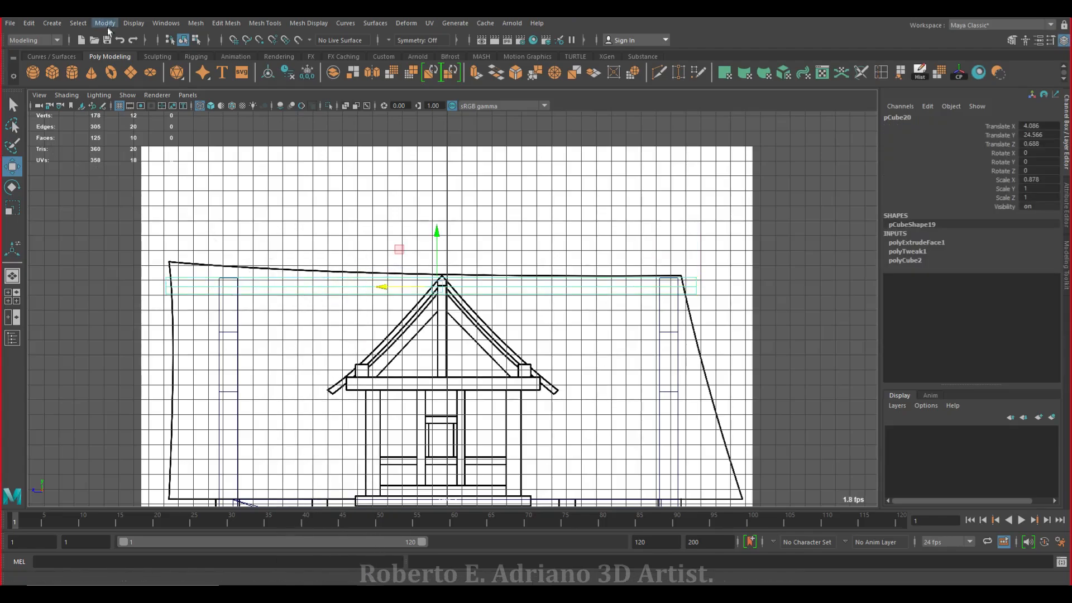
left_click(512, 311)
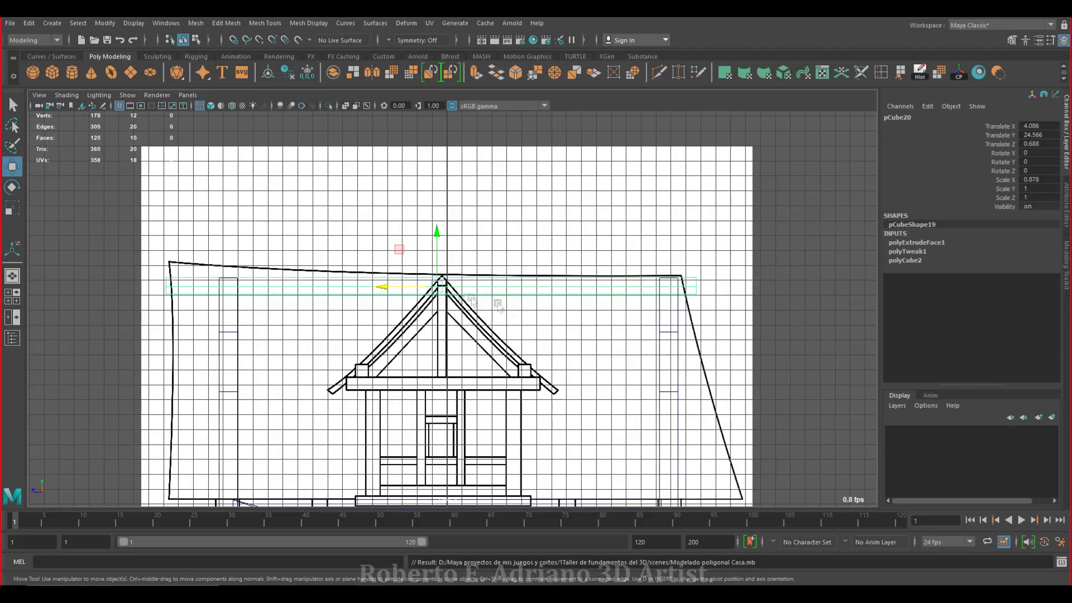
Insert seven edge loops across the ridge beam, spread along its length
key("space")
key("space")
mouse_move(426, 290)
left_mouse_down("alt")
mouse_move(453, 287)
mouse_move(428, 271)
left_mouse_up("alt")
middle_click_drag(501, 225, 557, 266, "alt")
scroll(496, 266, "up", 3)
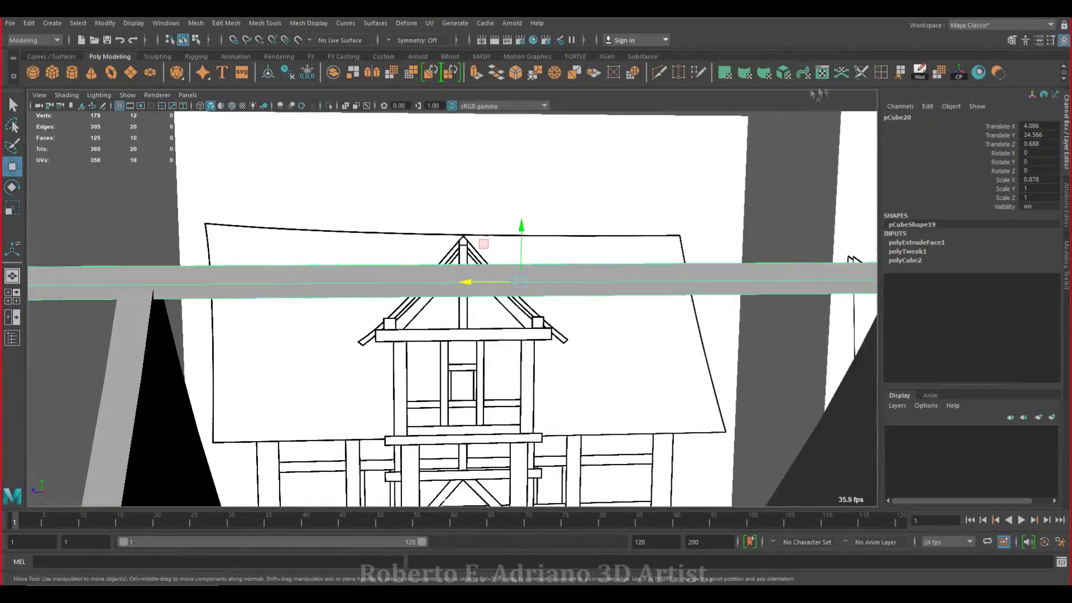
left_click(881, 72)
left_click(496, 285)
scroll(357, 238, "down", 1)
left_click(138, 289)
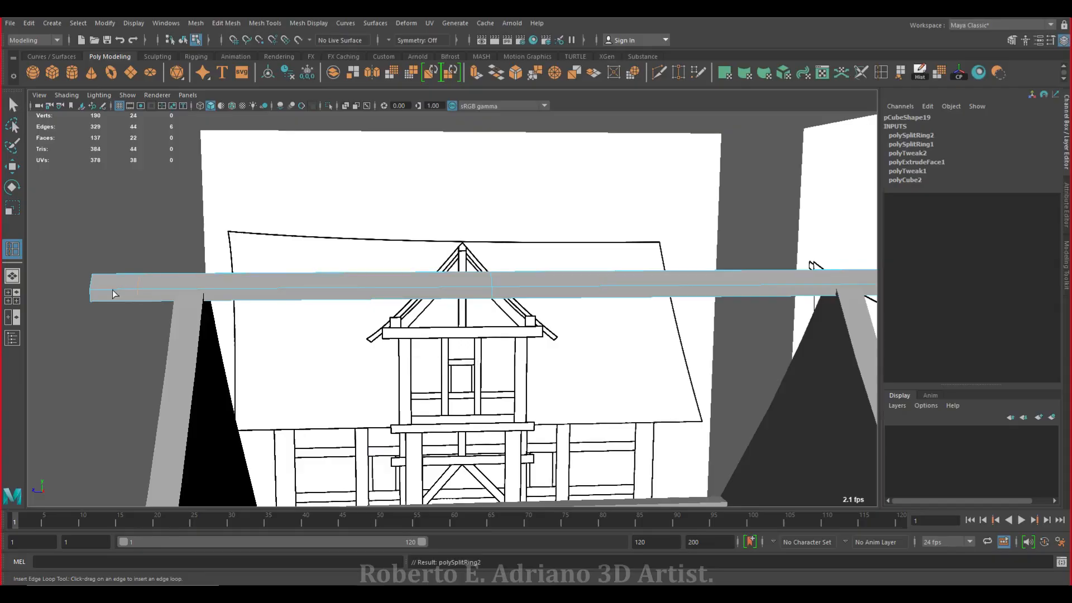
left_click(240, 294)
left_click(355, 292)
left_click(603, 291)
scroll(648, 282, "down", 1)
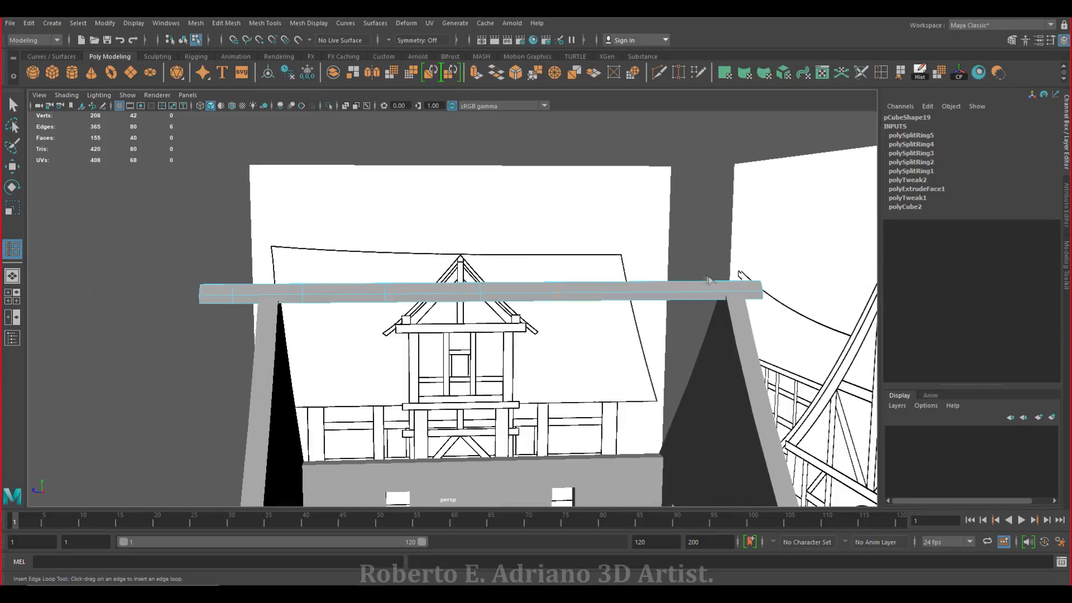
left_click(695, 294)
left_click(700, 293)
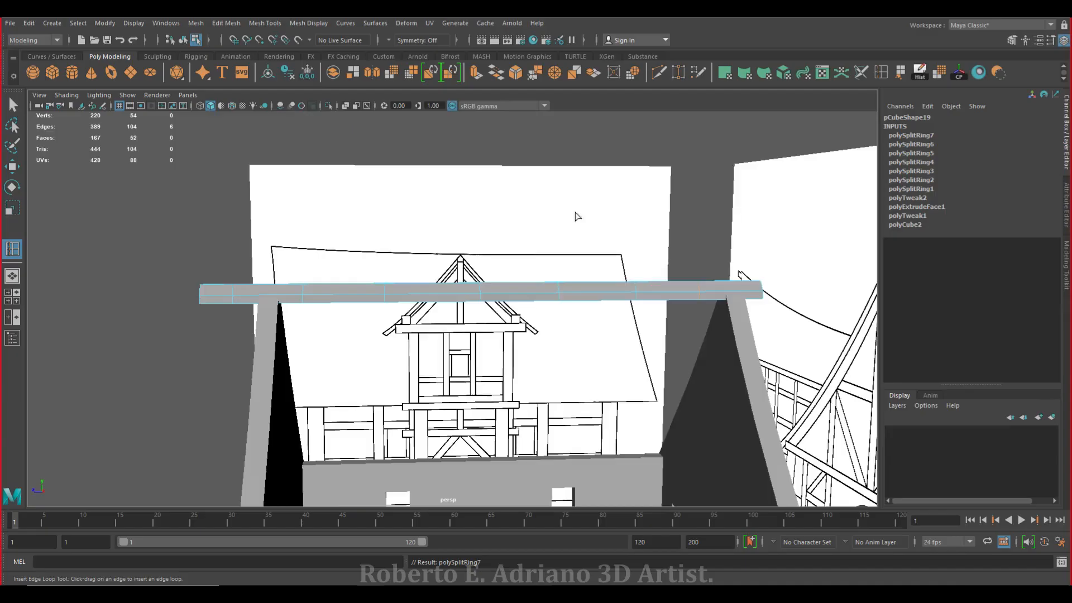
Raise the vertices at one end of the ridge beam to the high tip of the roof line drawn in the side view
key("space")
key("space")
scroll(428, 266, "up", 5)
middle_click_drag(428, 266, 460, 222, "alt")
scroll(400, 230, "up", 2)
right_click(398, 229)
right_click(321, 208)
right_click_drag(321, 208, 277, 209)
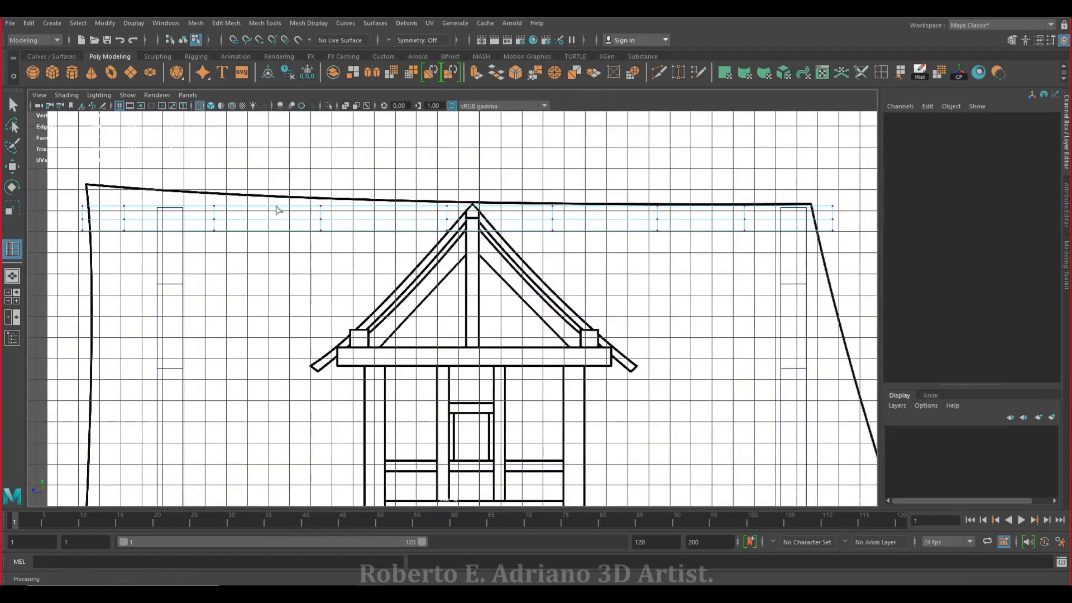
left_click(456, 206)
right_click(89, 222)
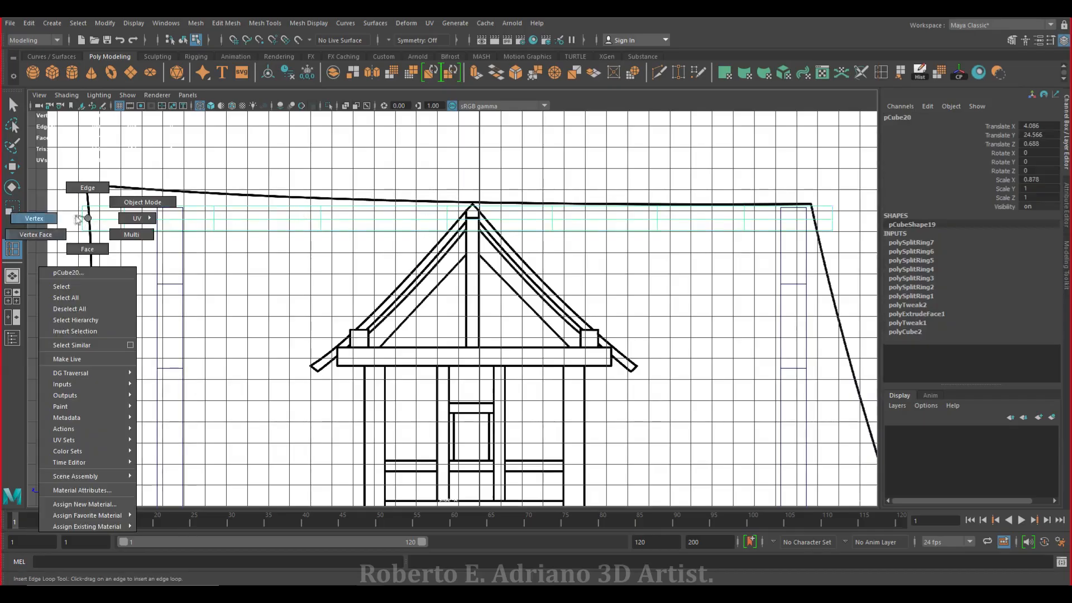
left_click(13, 166)
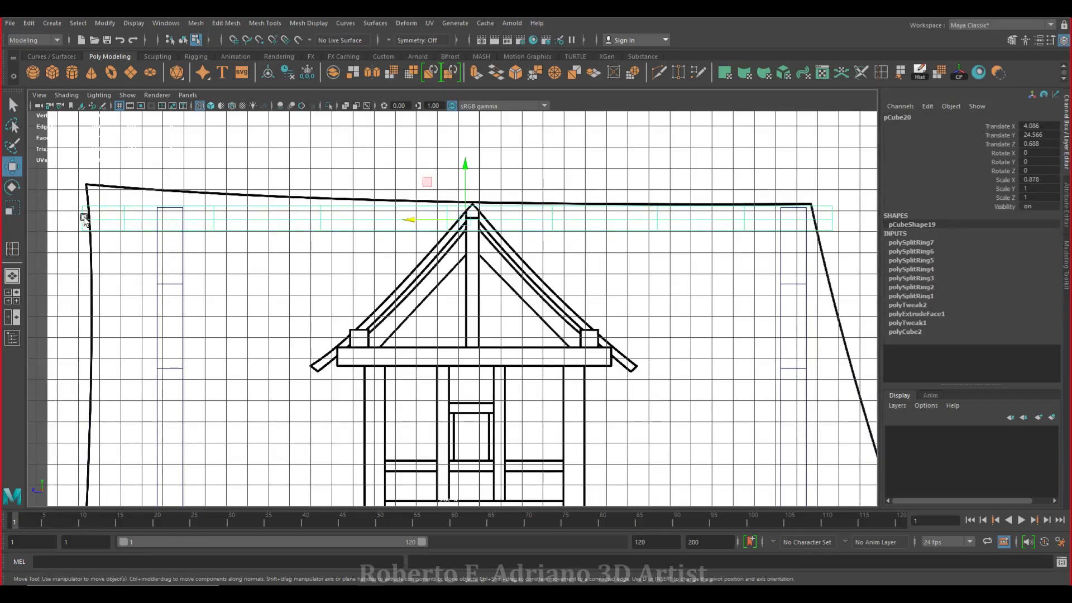
right_click_drag(83, 218, 48, 217)
left_click_drag(56, 241, 97, 201)
left_click_drag(64, 260, 95, 157)
left_click_drag(84, 148, 83, 146)
Adjust the ridge beam's intermediate vertex rows vertically so its top edge follows the curved roof line in the side reference
left_click_drag(119, 251, 123, 157)
left_click_drag(202, 246, 216, 153)
left_click_drag(114, 240, 126, 154)
left_click_drag(292, 244, 320, 159)
left_click_drag(431, 243, 447, 168)
left_click_drag(545, 241, 564, 192)
left_click_drag(611, 248, 654, 172)
left_click_drag(723, 248, 742, 166)
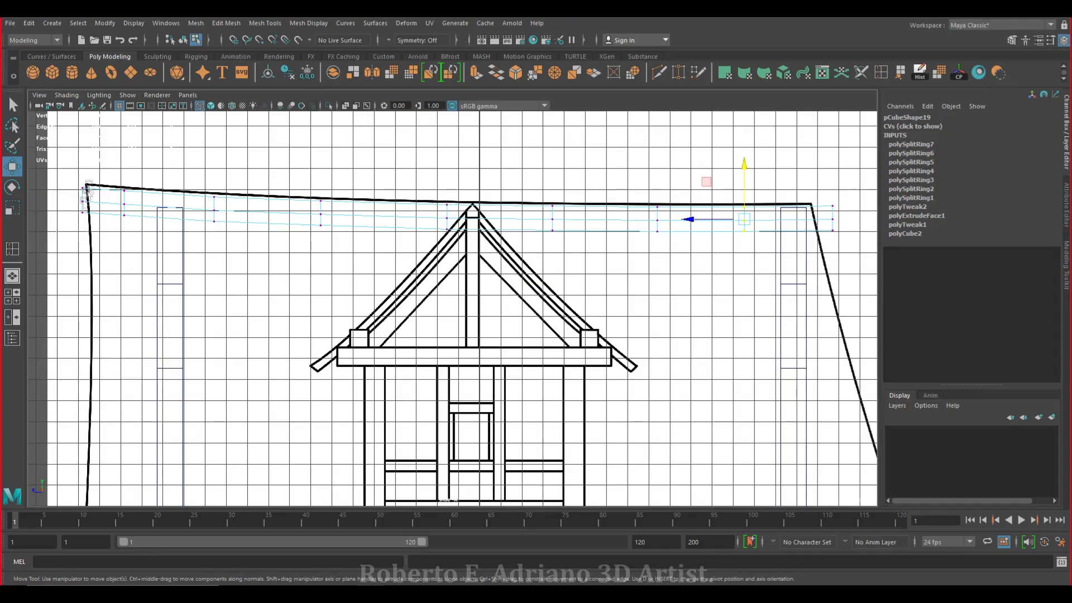
left_click_drag(84, 148, 119, 259)
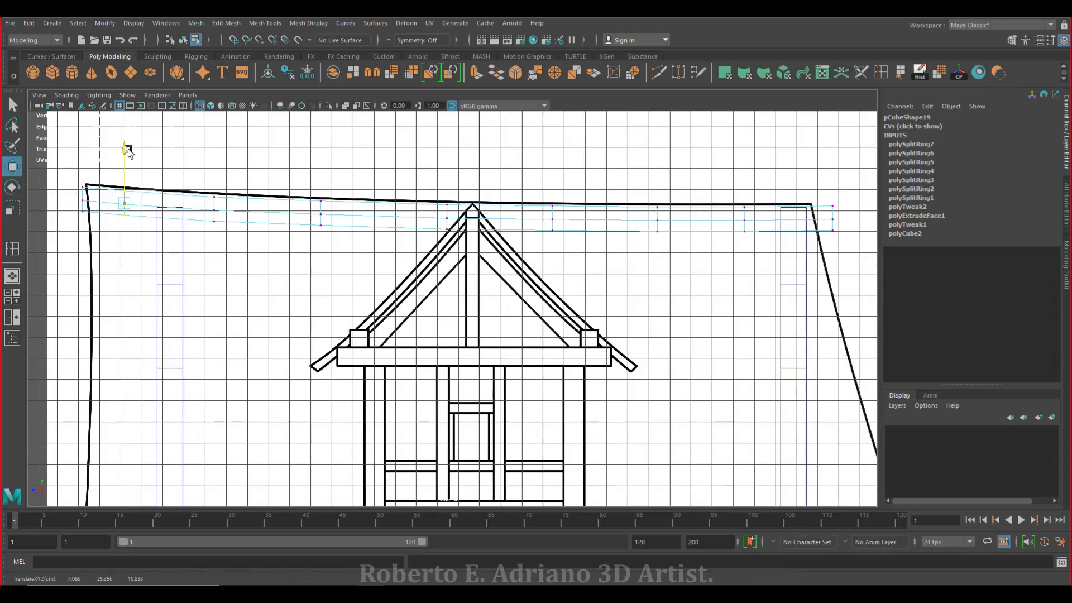
Examine the curved ridge beam and its fit on the gables from several angles
key("space")
key("space")
left_click_drag(372, 269, 225, 265, "alt")
middle_click_drag(225, 265, 383, 263, "alt")
left_click_drag(383, 263, 260, 259, "alt")
mouse_move(242, 207)
left_mouse_down()
mouse_move(240, 217)
mouse_move(651, 450)
mouse_move(279, 259)
mouse_move(353, 220)
mouse_move(426, 227)
mouse_move(407, 304)
mouse_move(426, 220)
left_mouse_up()
mouse_move(426, 220)
right_mouse_down("alt")
mouse_move(307, 266)
mouse_move(439, 253)
right_mouse_up("alt")
left_click_drag(439, 252, 421, 273, "alt")
scroll(424, 273, "up", 4)
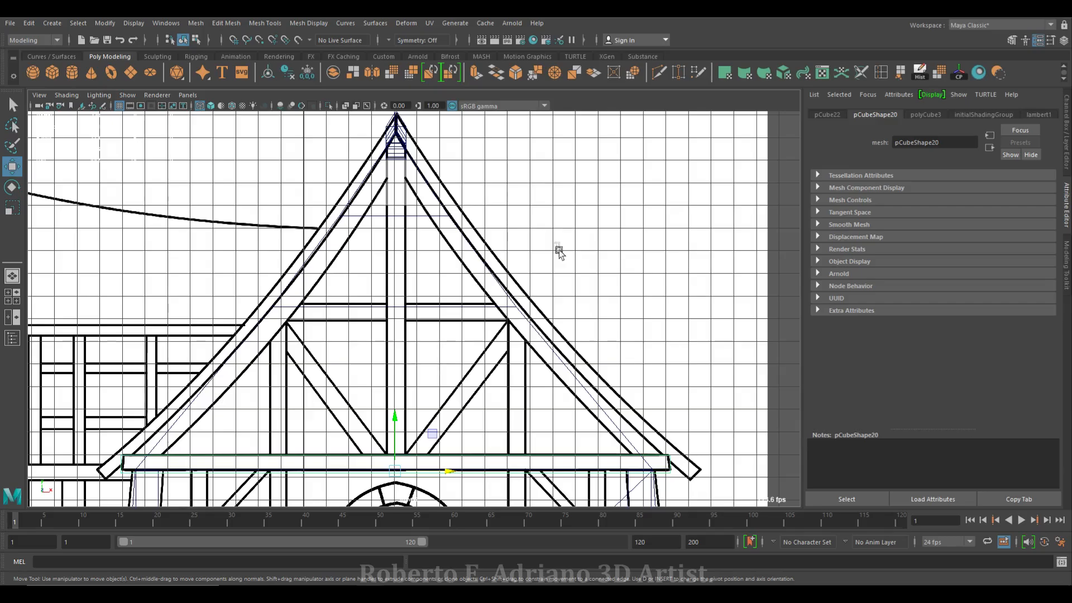
mouse_move(469, 206)
middle_mouse_down("alt")
mouse_move(478, 206)
mouse_move(471, 212)
middle_mouse_up("alt")
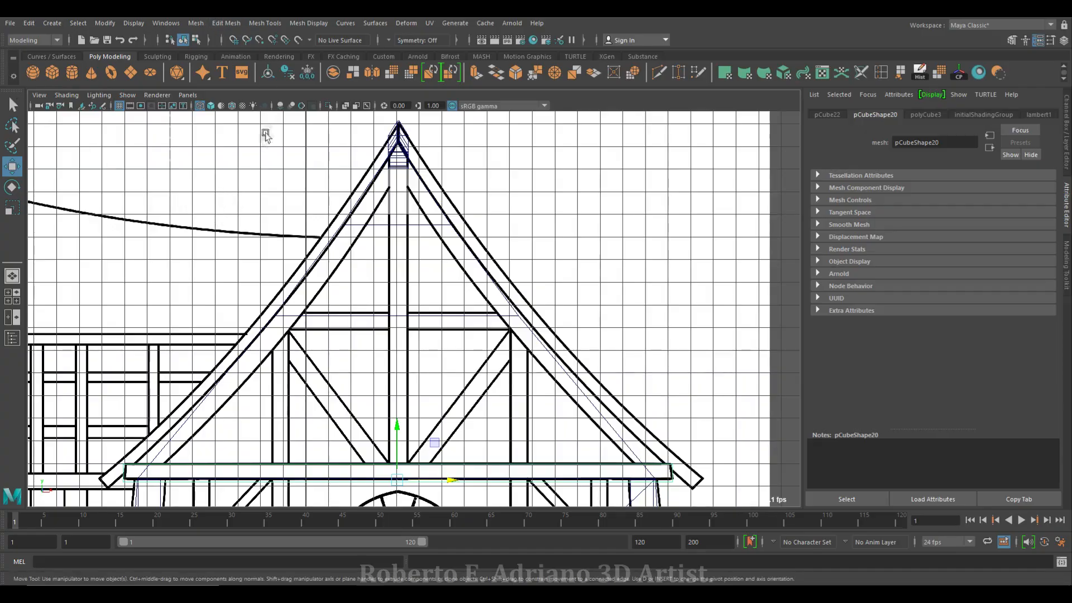
left_click(196, 23)
left_click(199, 23)
left_click(226, 22)
left_click(235, 23)
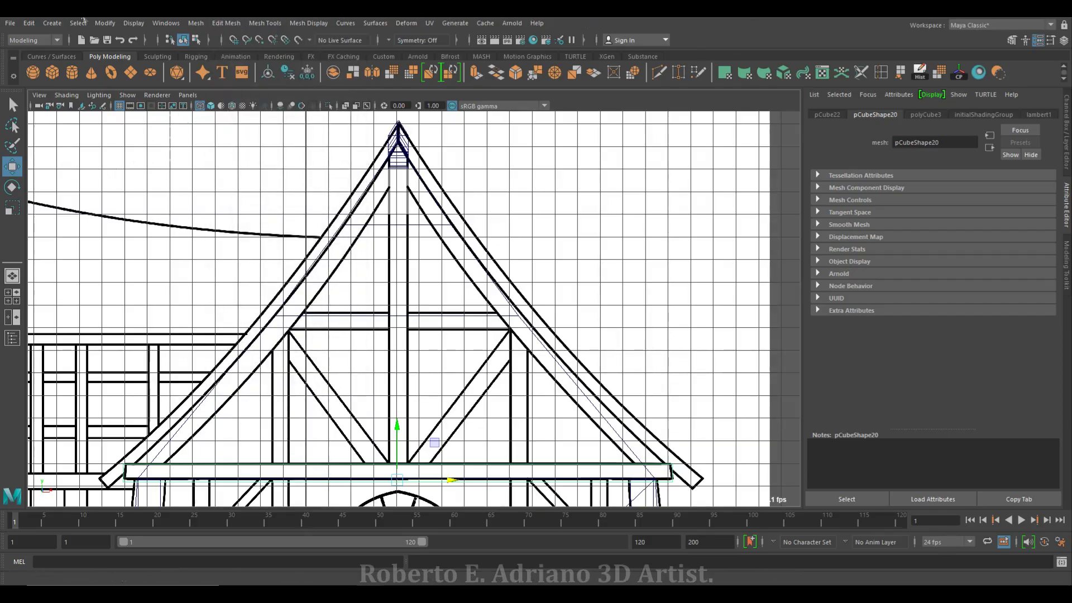
Draw a seven-point CV curve down the middle of the right sloping rafter in the front reference, from the roof apex to the eave
left_click(52, 23)
mouse_move(124, 100)
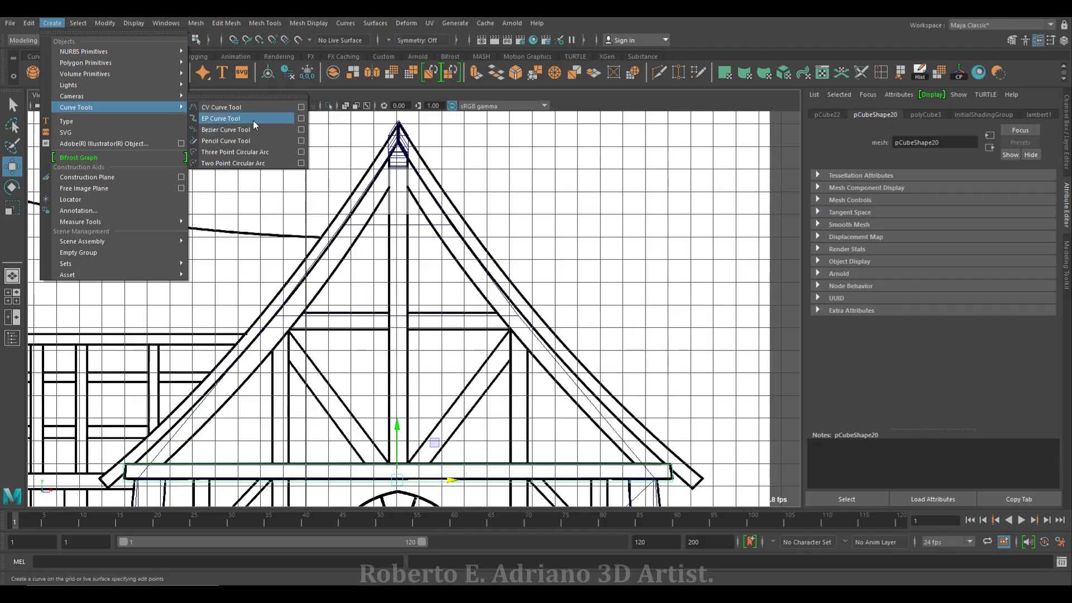
left_click(247, 108)
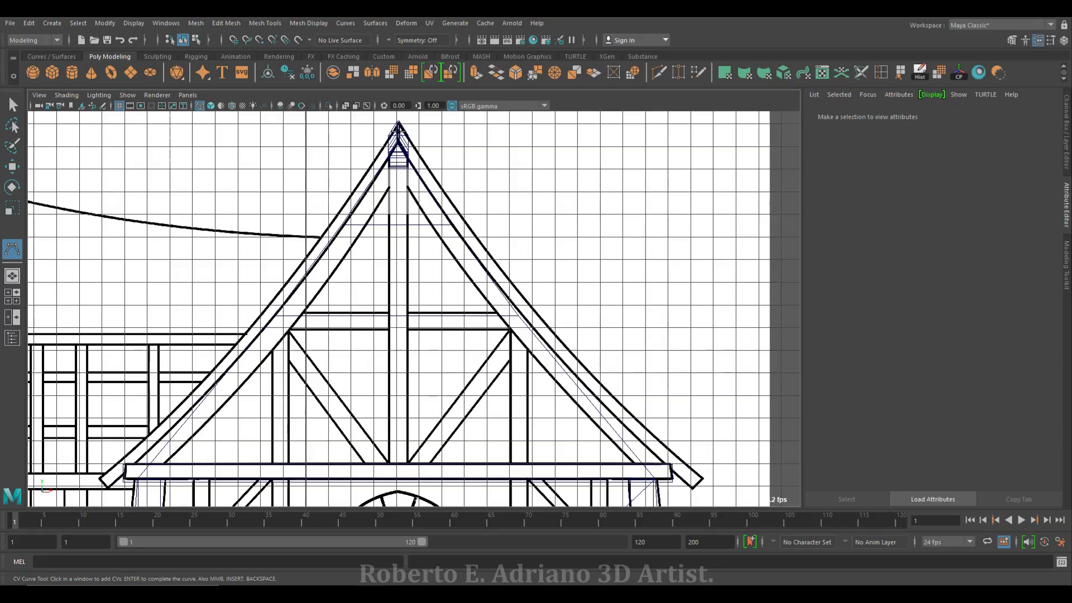
left_click(398, 132)
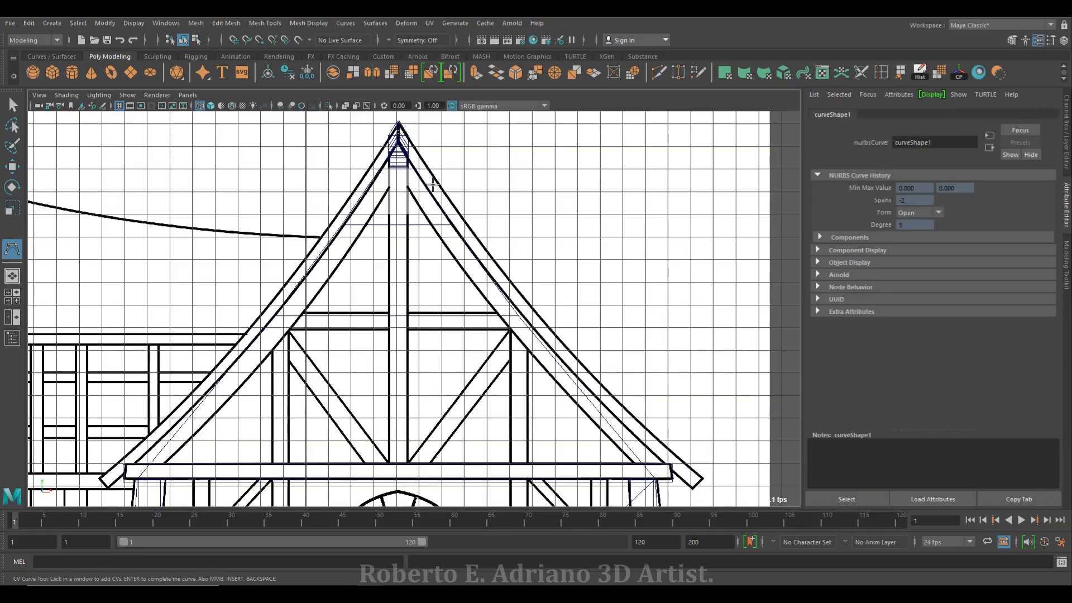
left_click(482, 254)
left_click(535, 322)
left_click(584, 378)
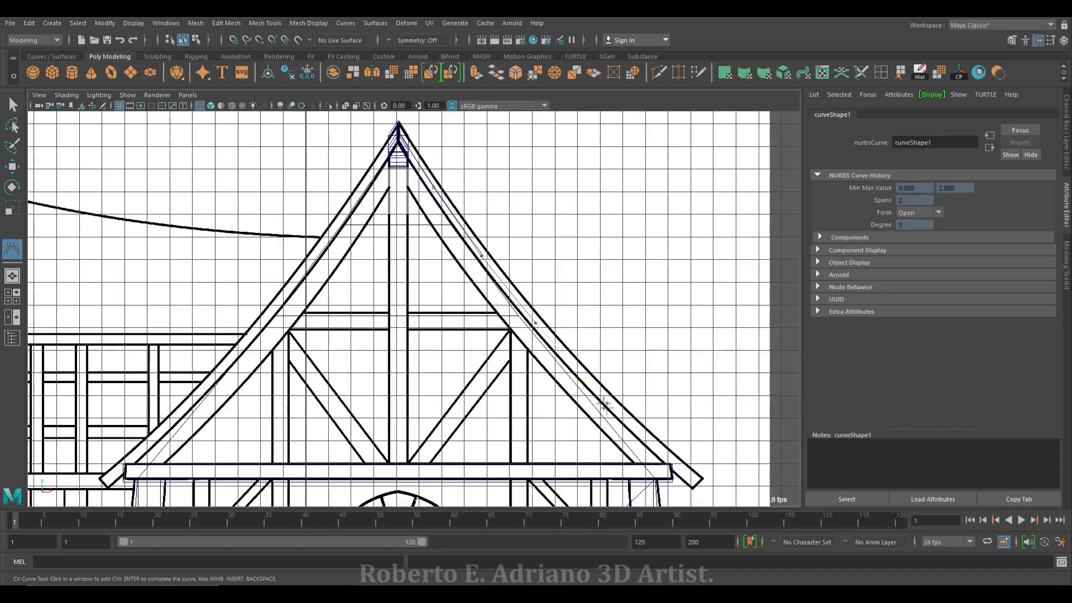
left_click(650, 445)
left_click(695, 483)
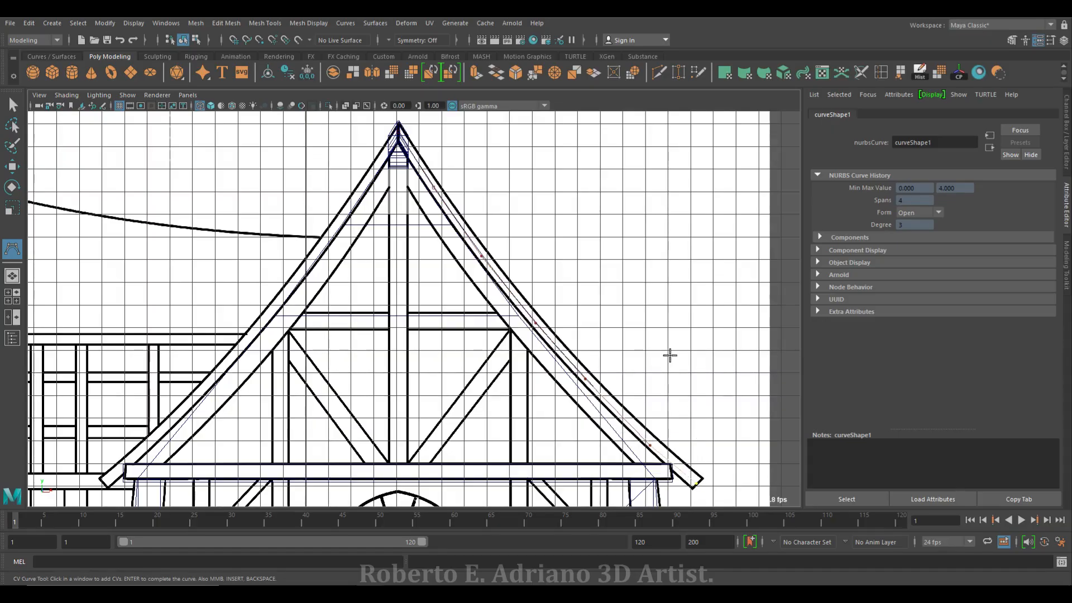
key("w")
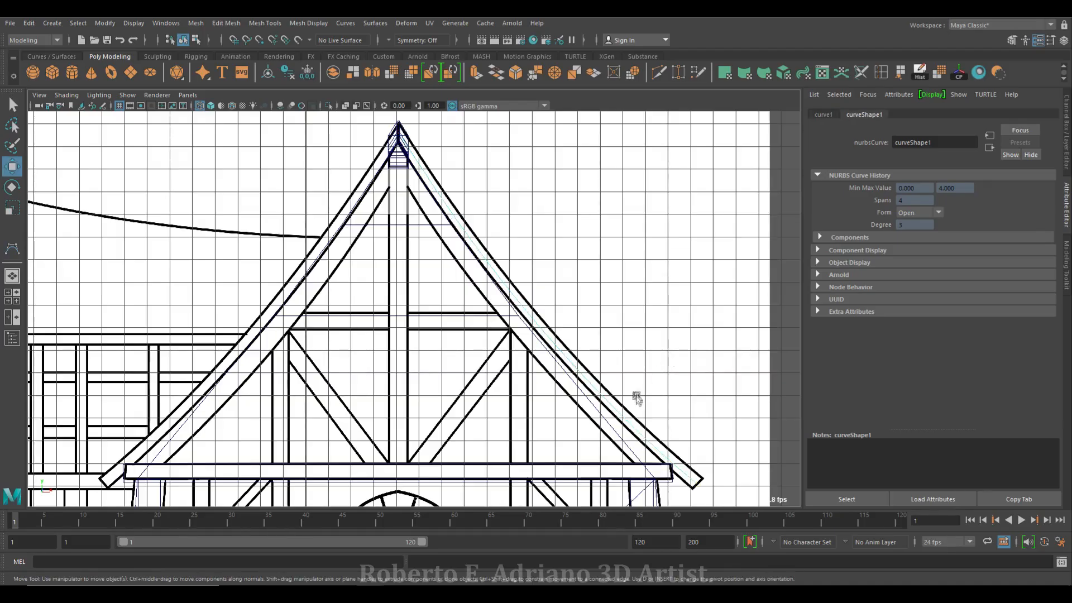
Fine-tune the lower control vertices of the right rafter curve so it stays centred between the drawn roof lines
right_click_drag(650, 441, 578, 314)
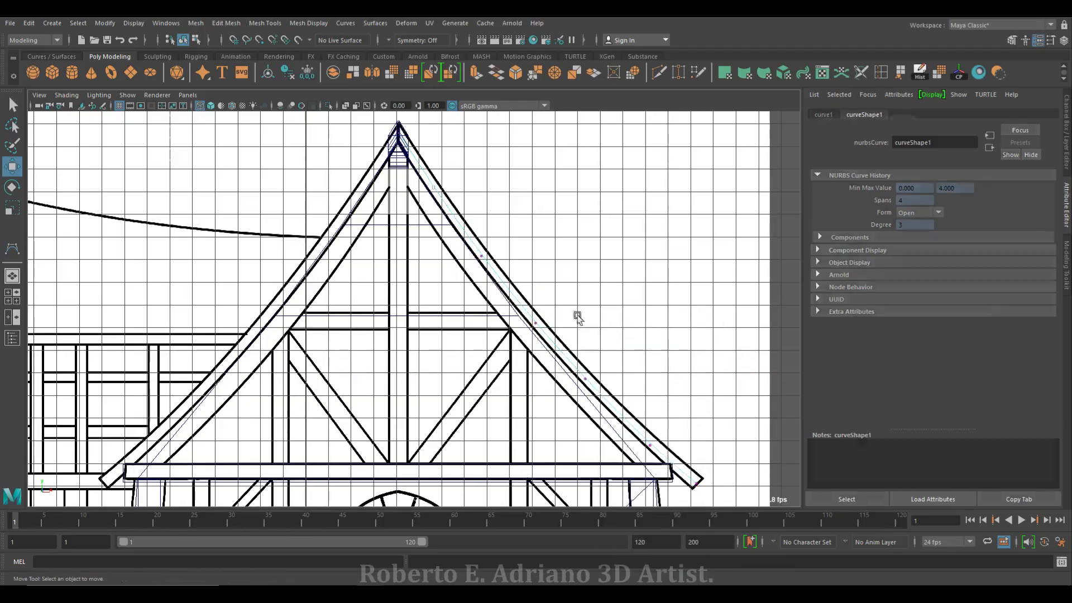
left_click(650, 445)
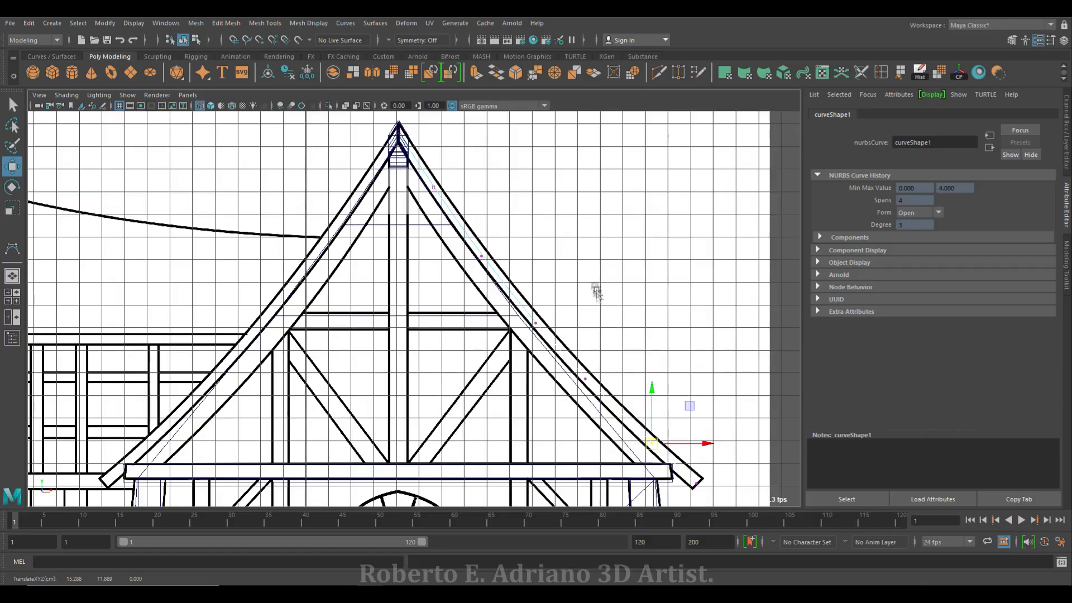
left_click(585, 382)
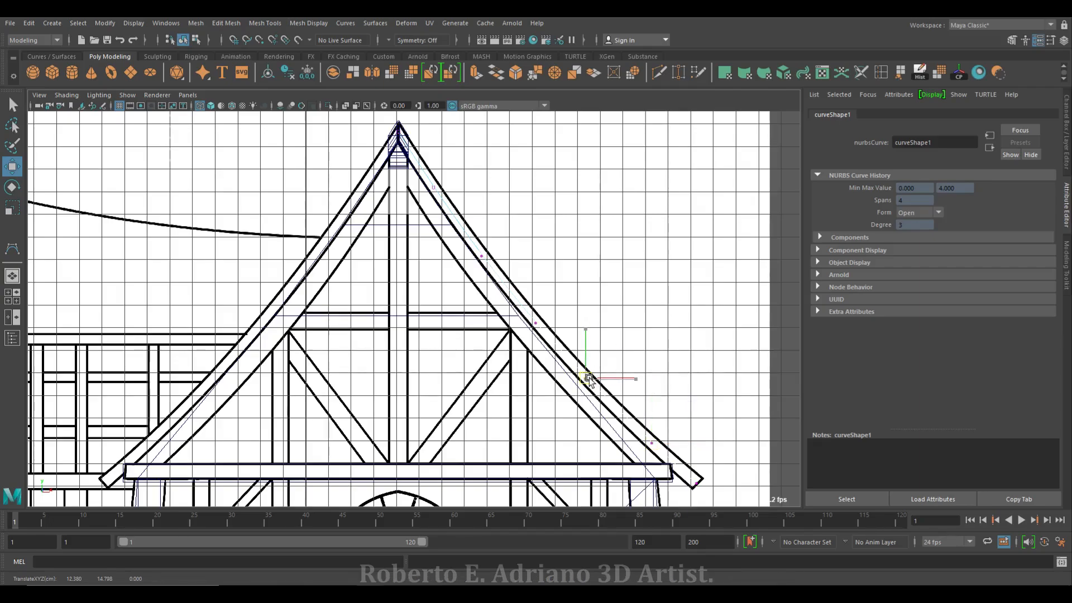
left_click_drag(587, 325, 586, 325)
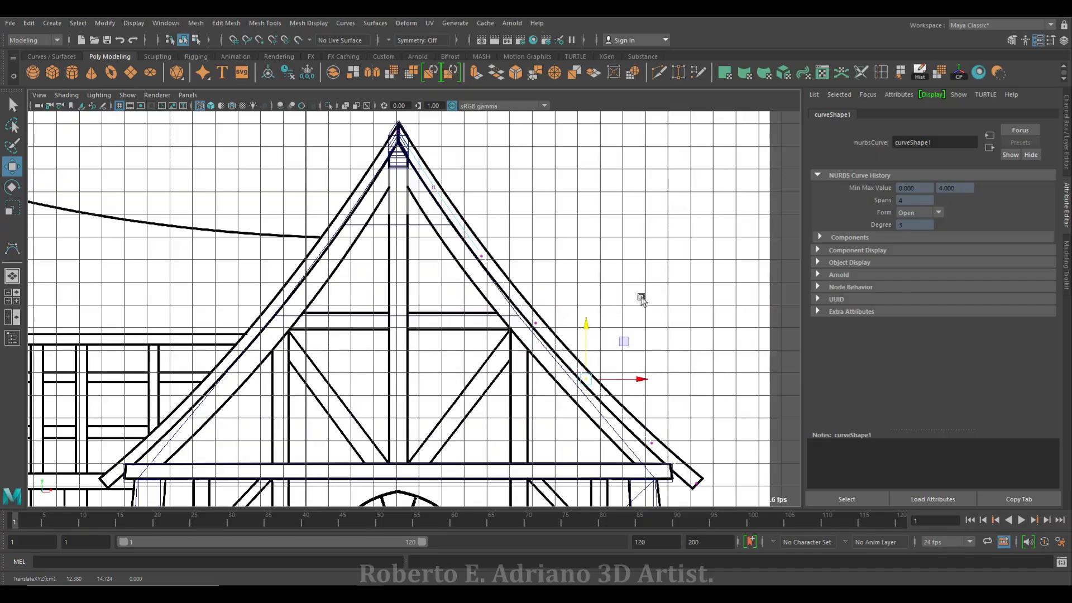
left_click(647, 256)
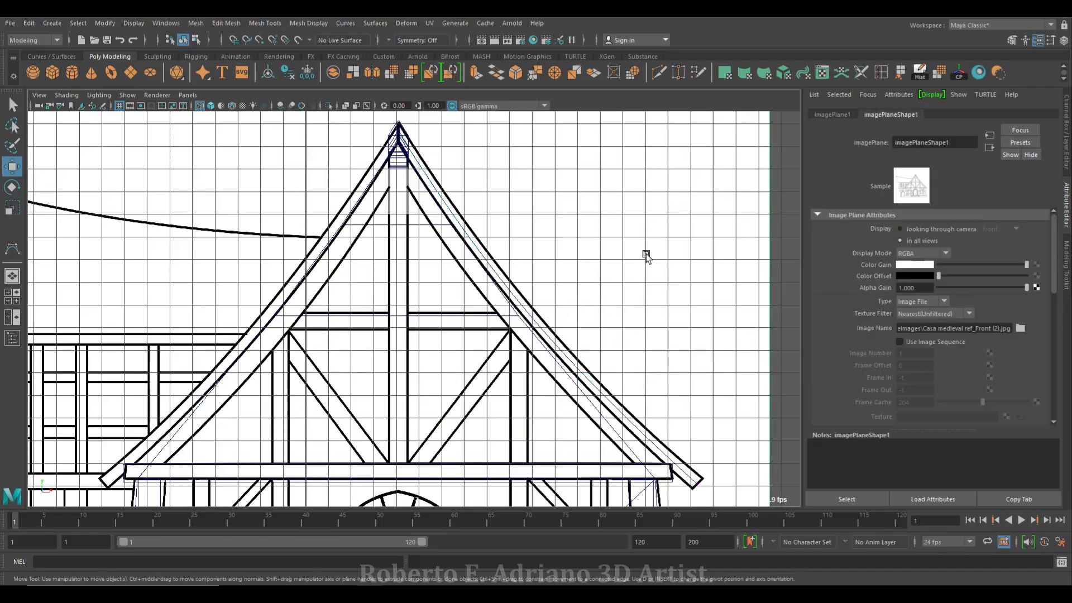
left_click(678, 469)
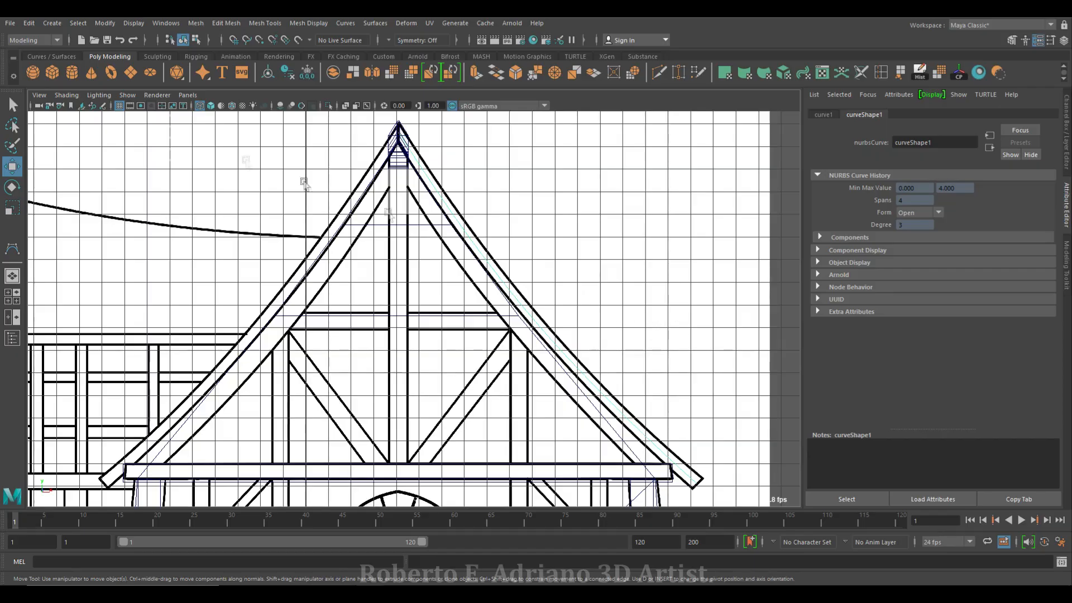
left_click(199, 165)
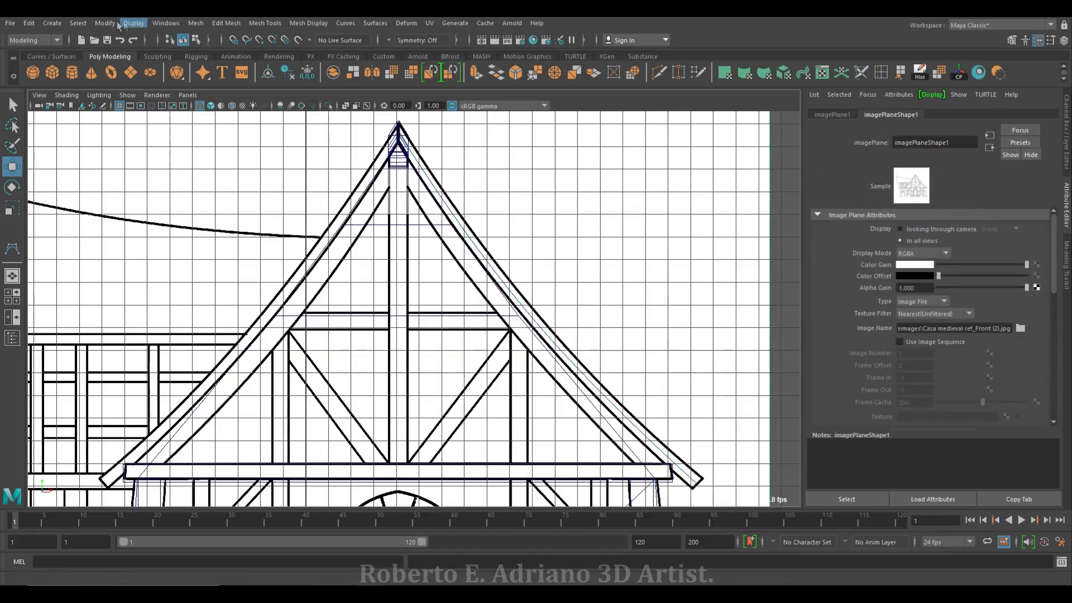
Draw a second seven-point CV curve down the middle of the left sloping rafter, from the roof apex to the eave
left_click(12, 248)
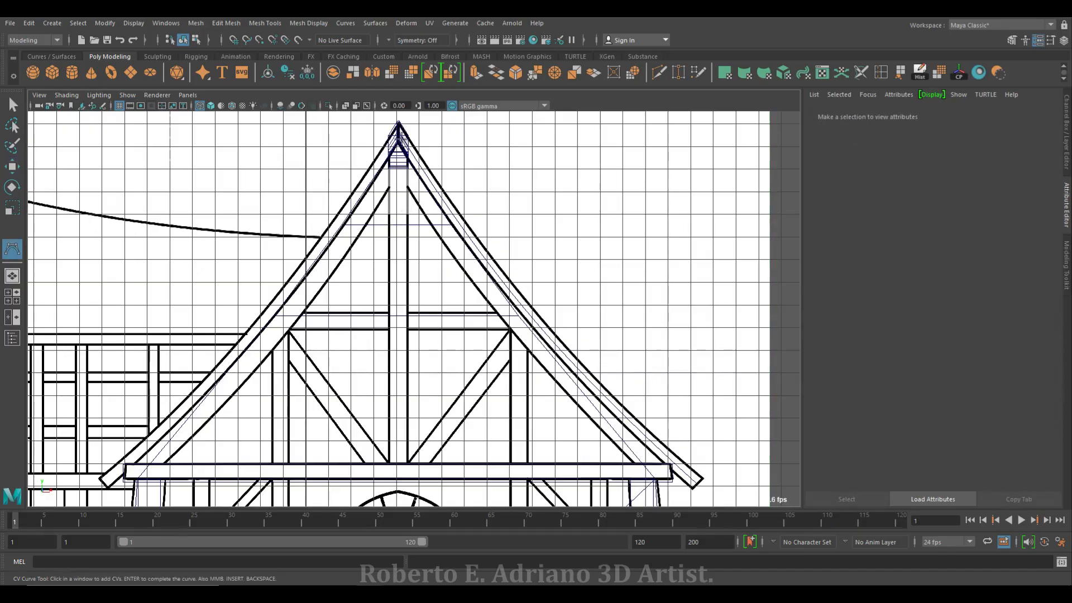
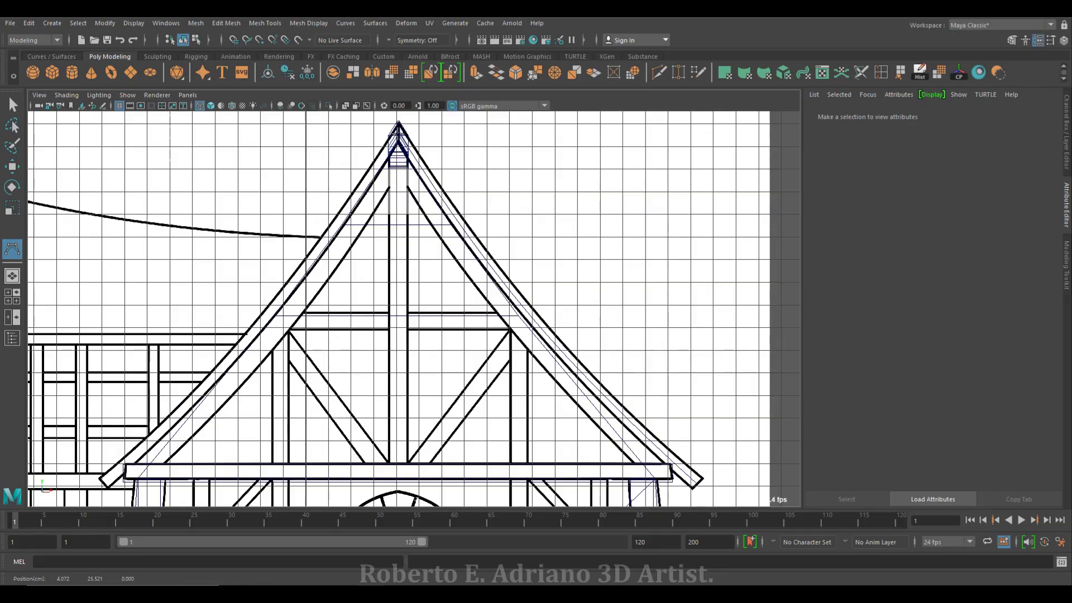
left_click(399, 137)
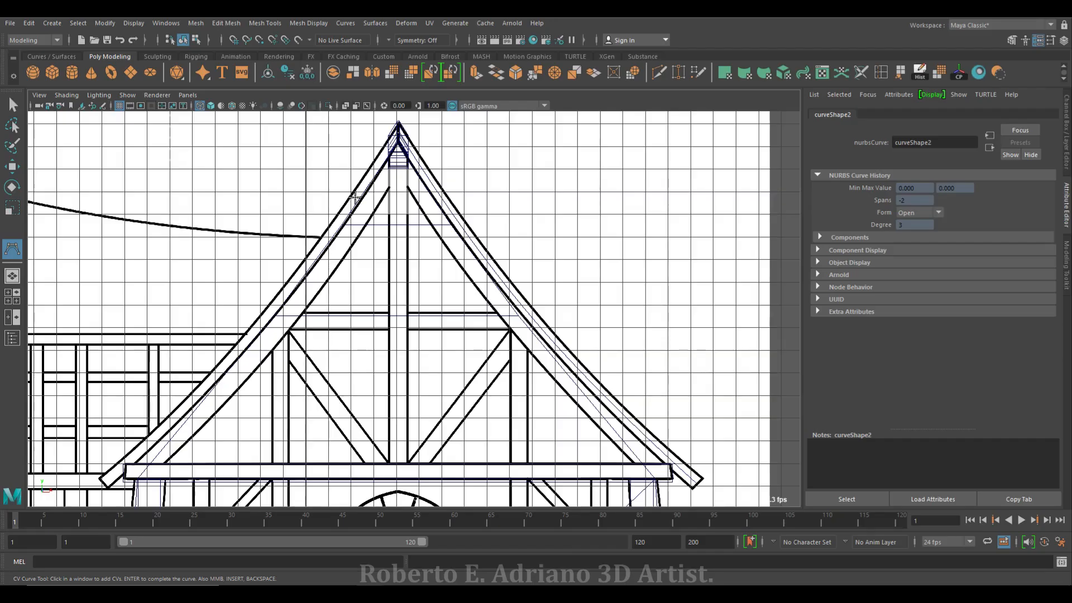
left_click(314, 255)
left_click(270, 308)
left_click(213, 380)
left_click(155, 435)
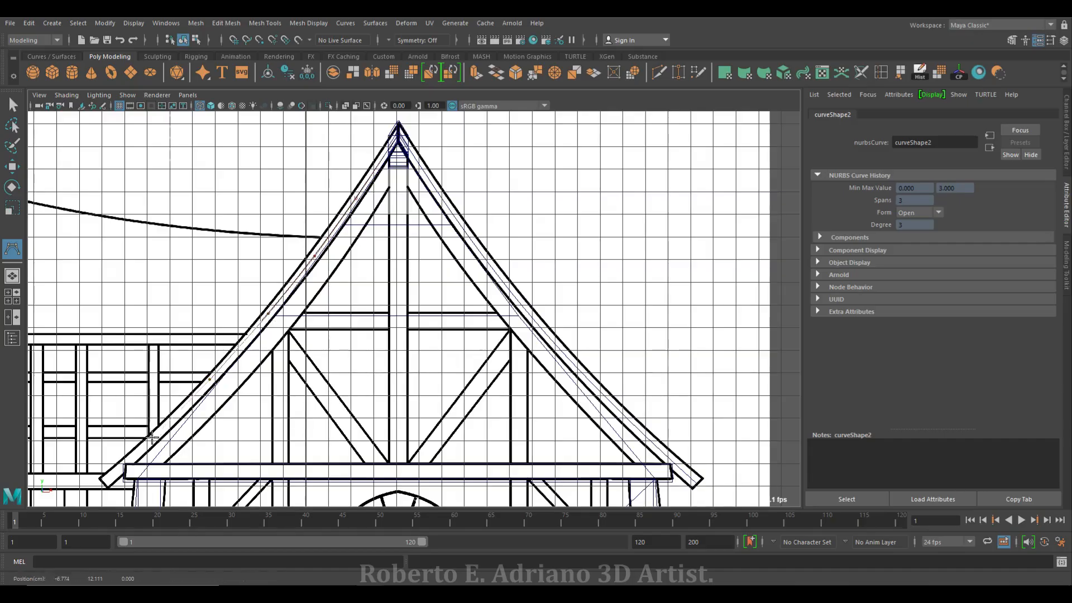
left_click(104, 481)
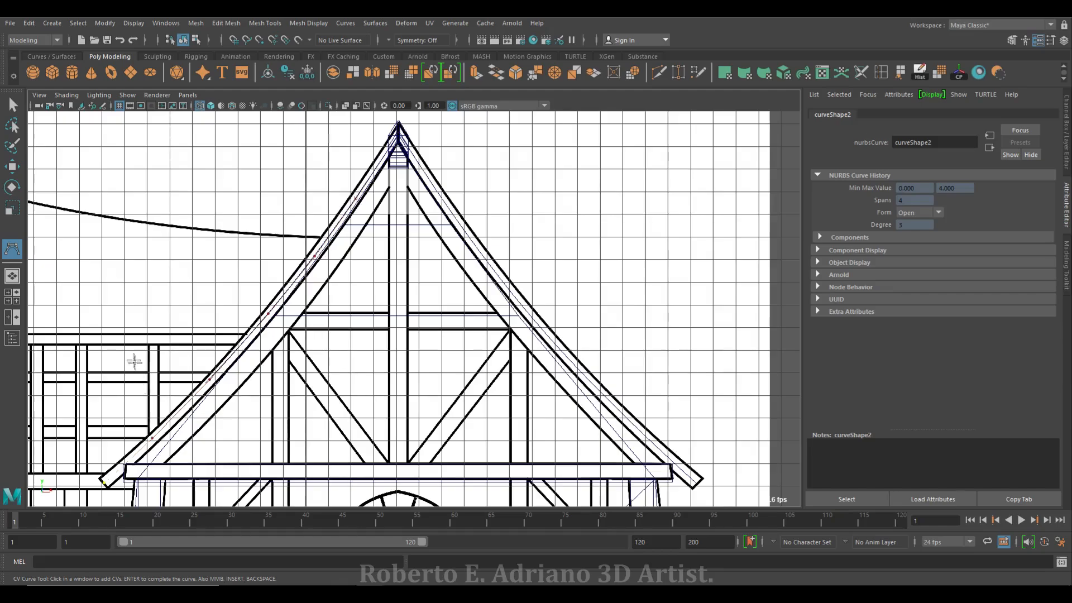
key("w")
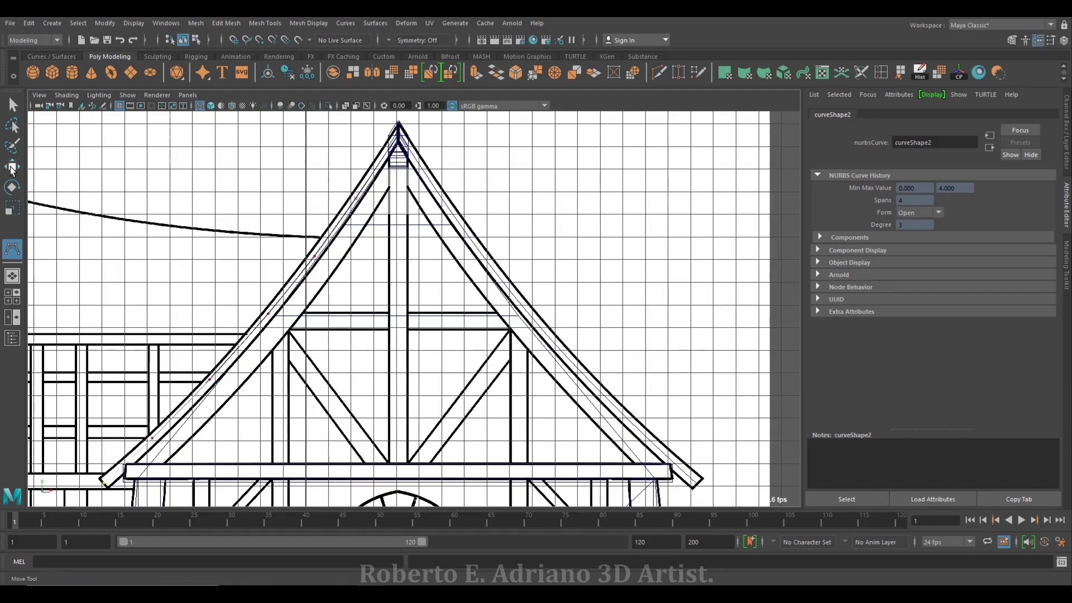
Nudge the lower control vertices of the left rafter curve to centre it in the drawn rafter, and save the scene
right_click_drag(146, 440, 84, 321)
left_click(102, 479)
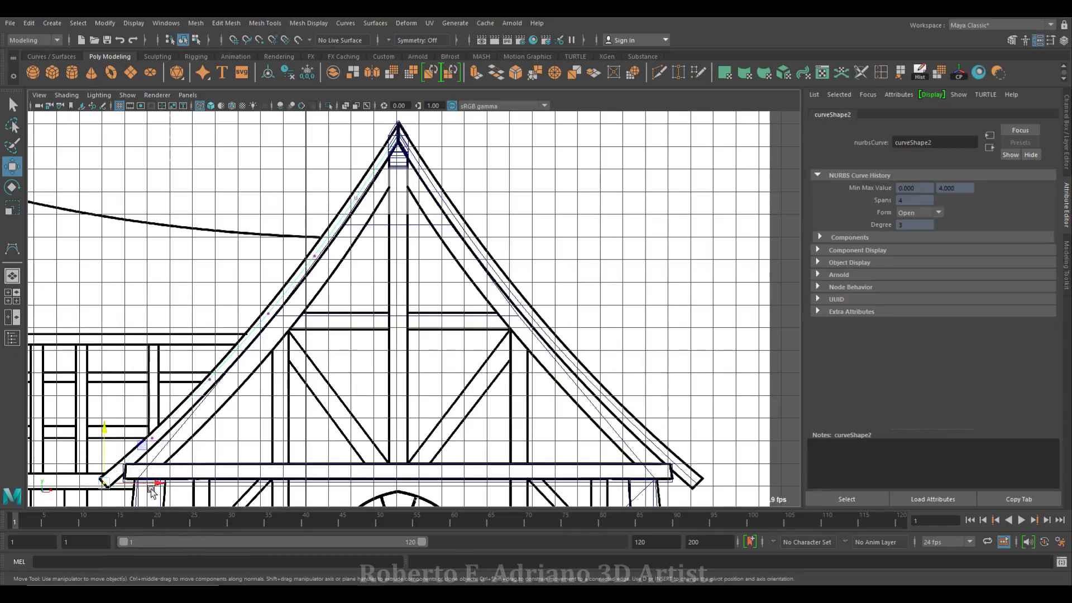
left_click_drag(101, 441, 101, 432)
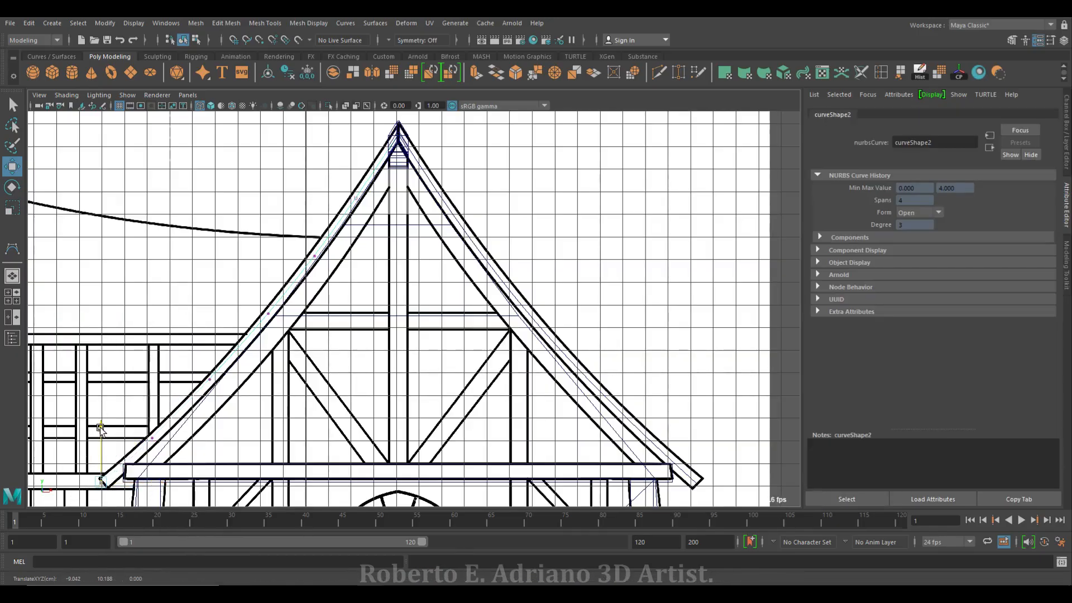
left_click(152, 439)
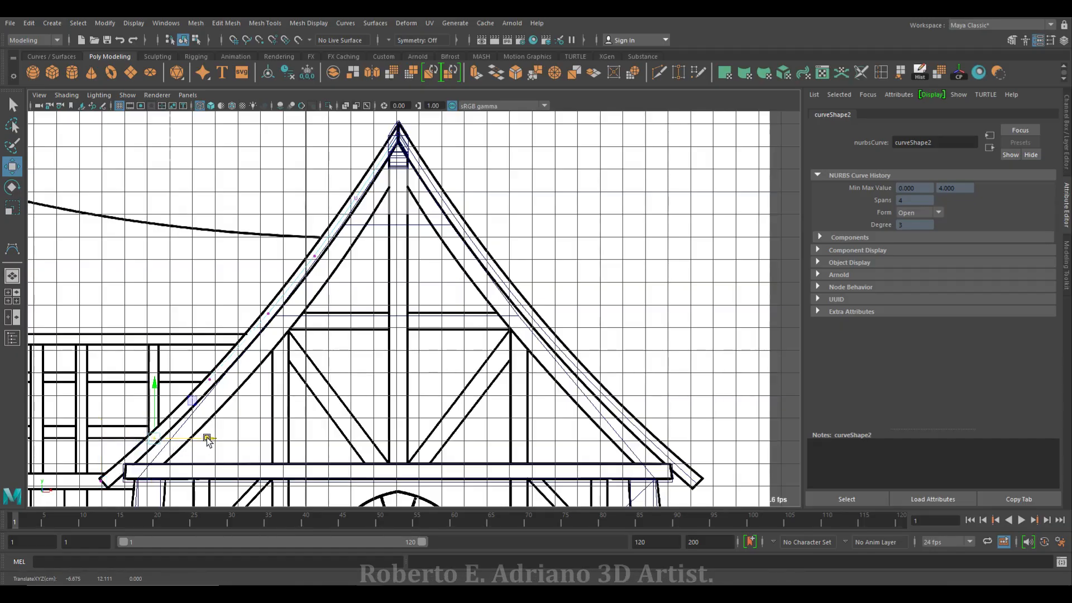
left_click(210, 379)
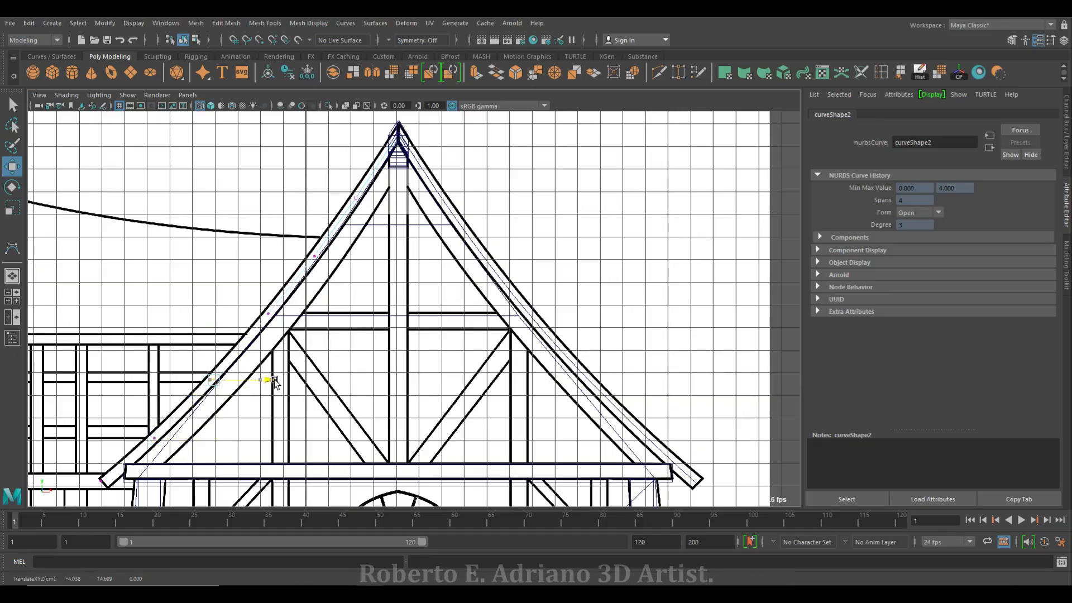
left_click_drag(274, 382, 272, 382)
left_click_drag(272, 380, 273, 380)
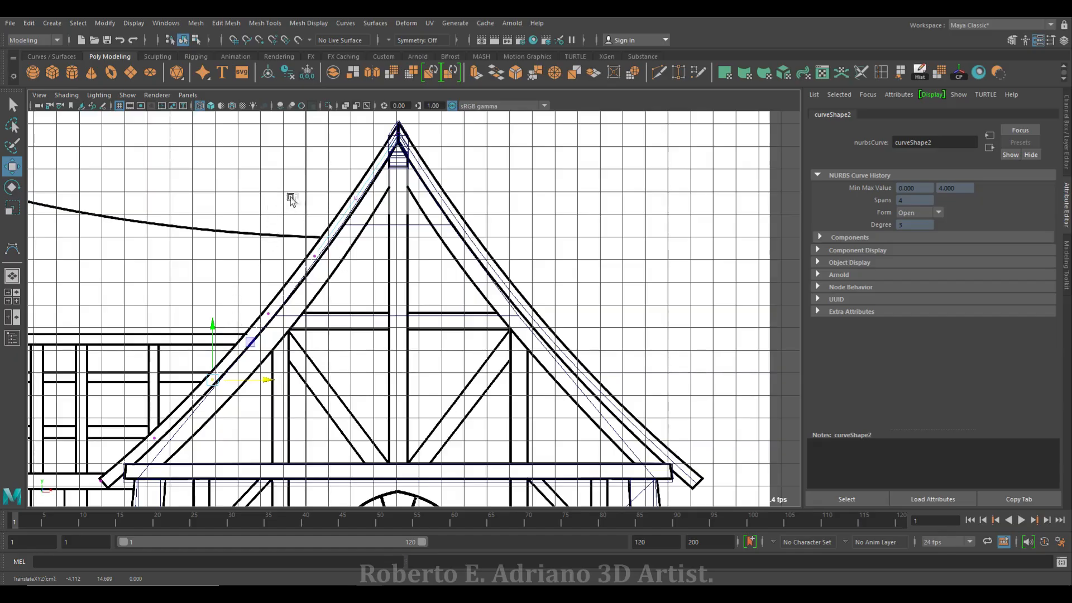
left_click(338, 224)
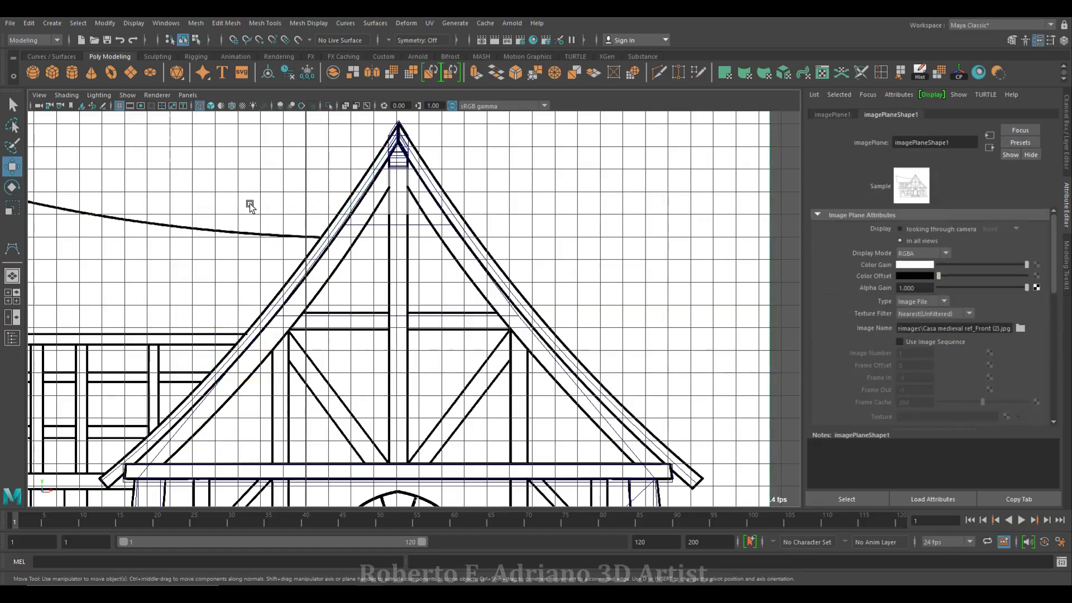
left_click(109, 39)
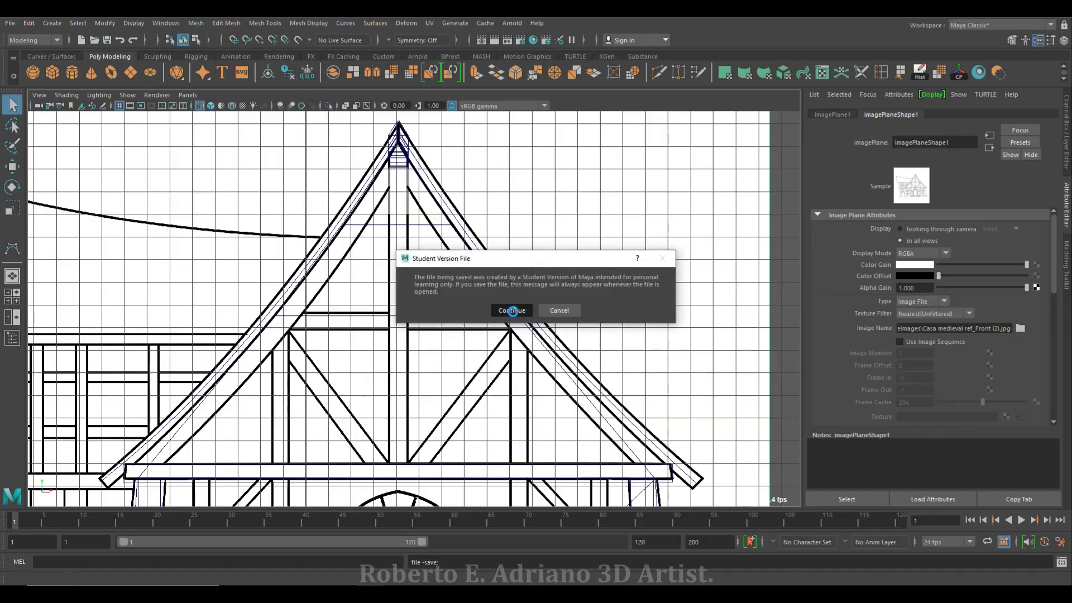
left_click(510, 308)
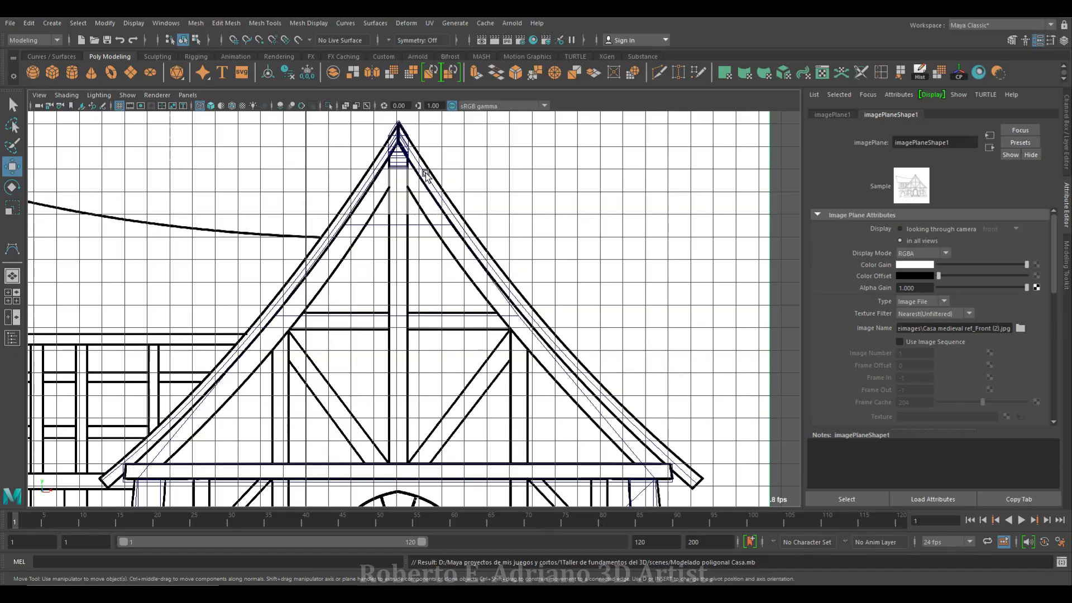
Move both rafter curves together about 14.8 units along Z onto the front gable in the perspective view
key("space")
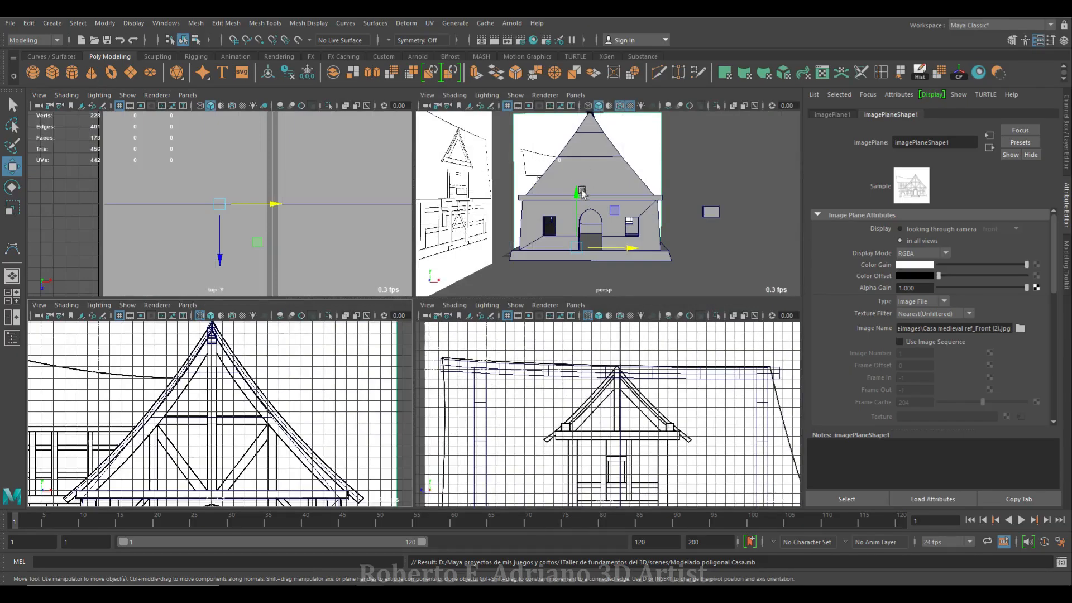
key("space")
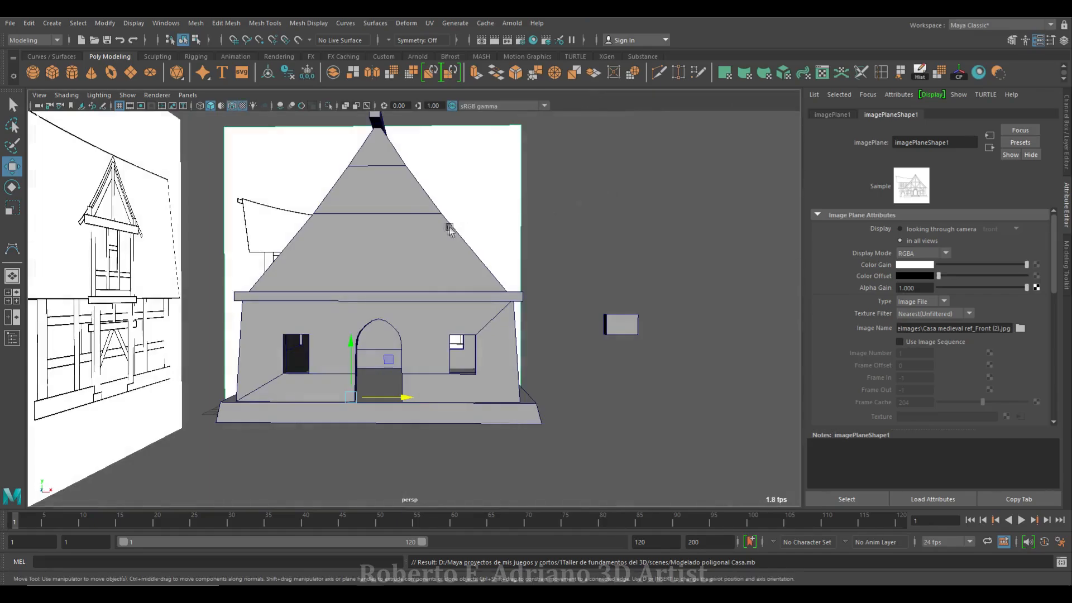
scroll(456, 227, "down", 3)
mouse_move(531, 249)
left_mouse_down("alt")
mouse_move(313, 251)
mouse_move(424, 263)
mouse_move(460, 286)
mouse_move(429, 267)
left_mouse_up("alt")
scroll(360, 250, "up", 6)
left_click(486, 257)
left_click_drag(560, 241, 555, 276, "alt")
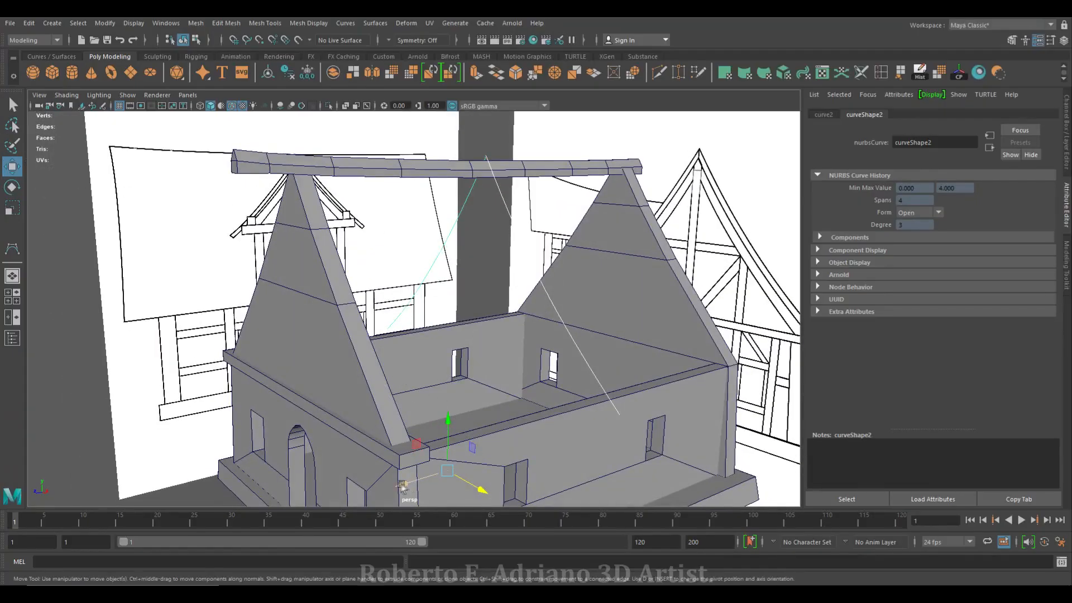
left_click_drag(401, 490, 217, 502)
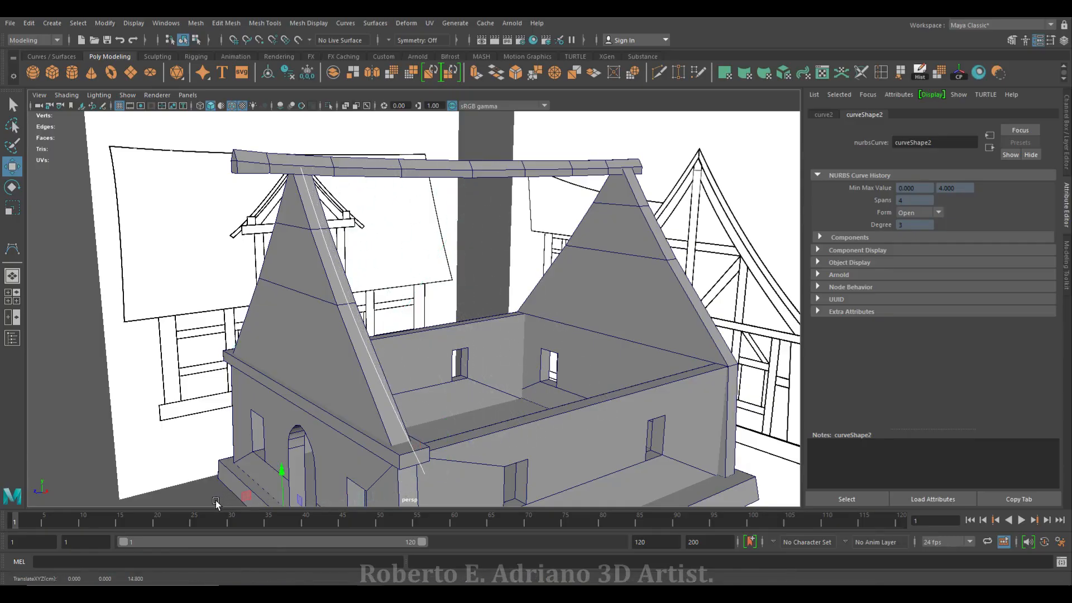
left_click_drag(450, 304, 466, 280, "alt")
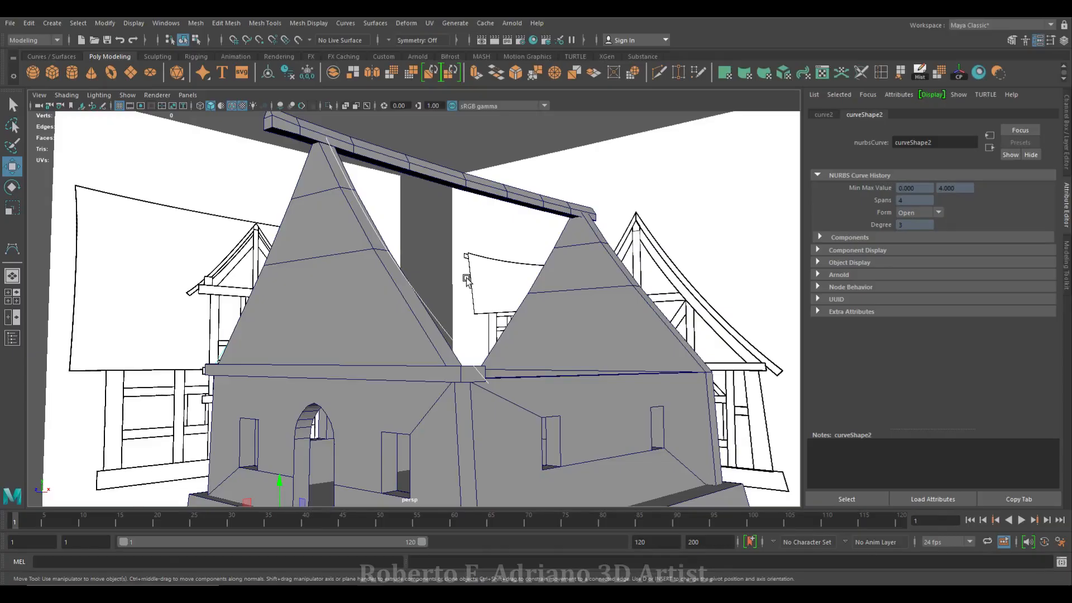
Save the scene and check how the rafter curves sit on the front gable
left_click(108, 40)
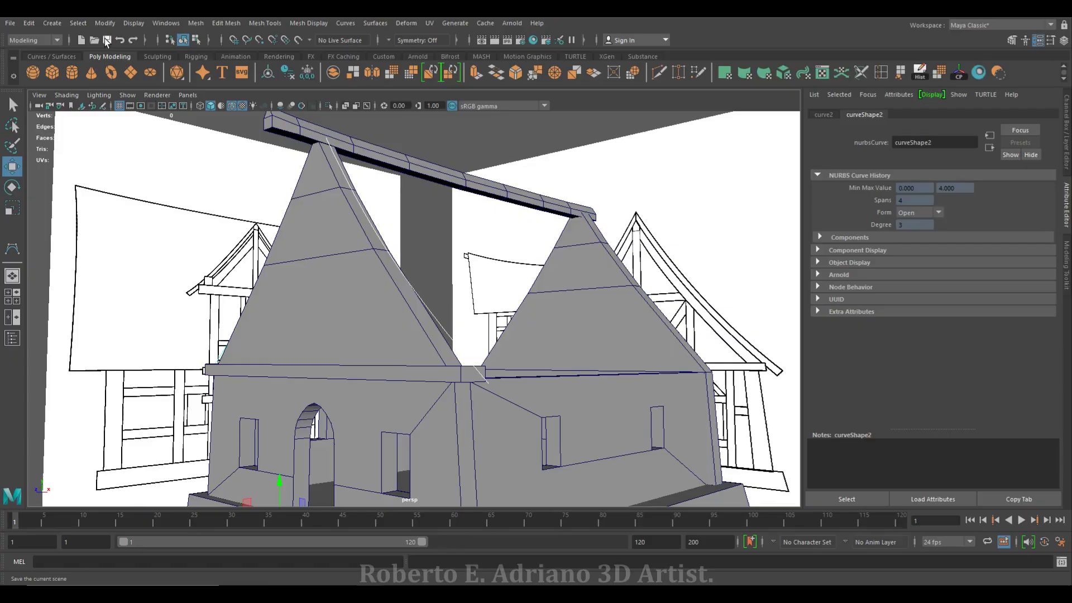
left_click(511, 311)
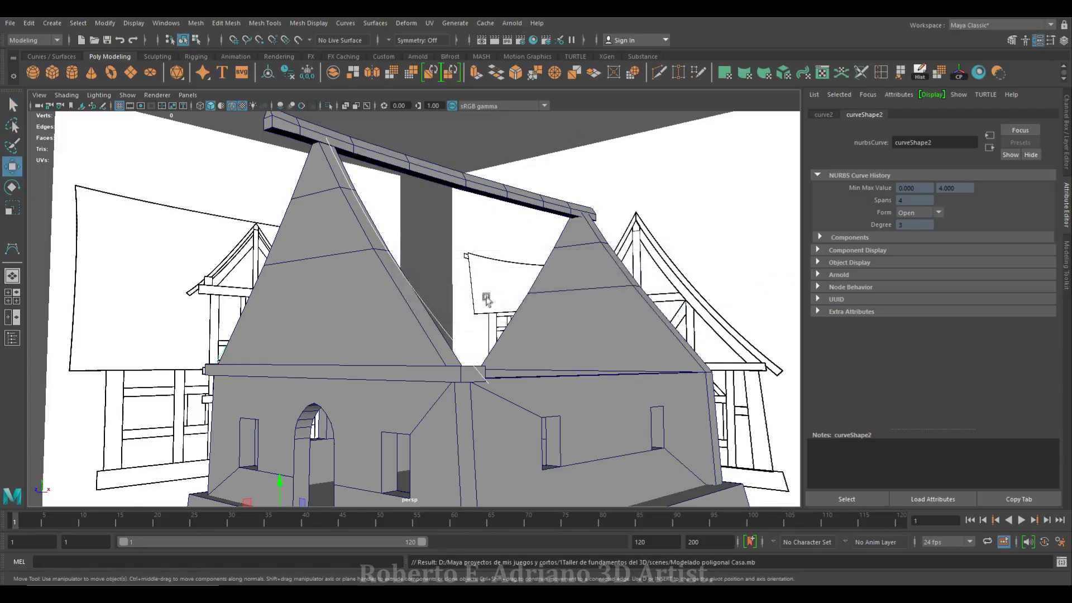
scroll(469, 283, "down", 4)
left_click_drag(473, 288, 564, 329, "alt")
scroll(561, 316, "up", 3)
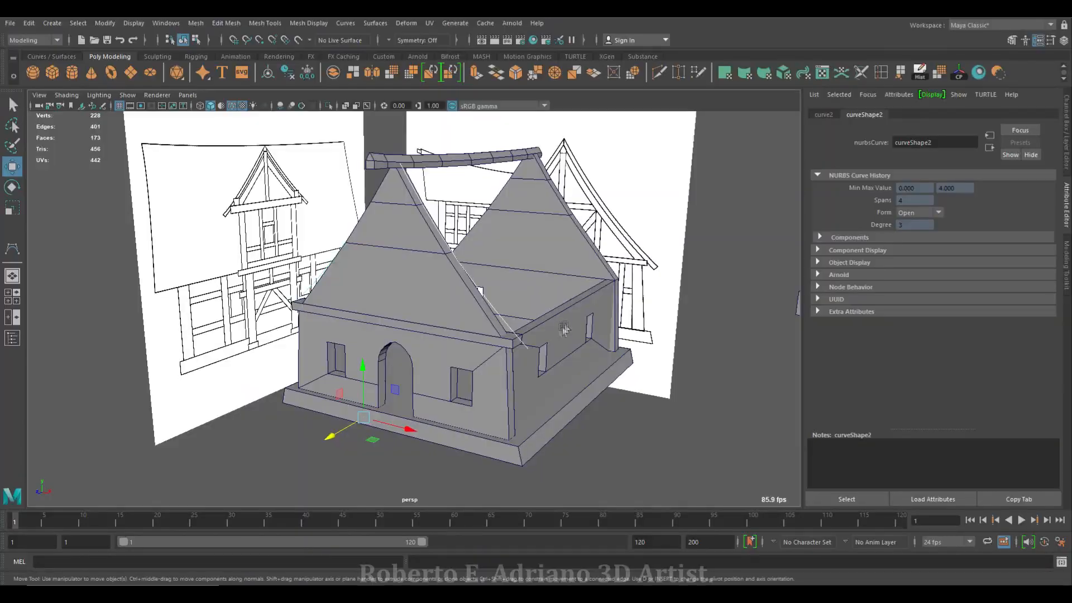
Examine from several angles how the two rafter curves sit between the front gable and the ridge beam
scroll(472, 283, "up", 5)
left_click(392, 261)
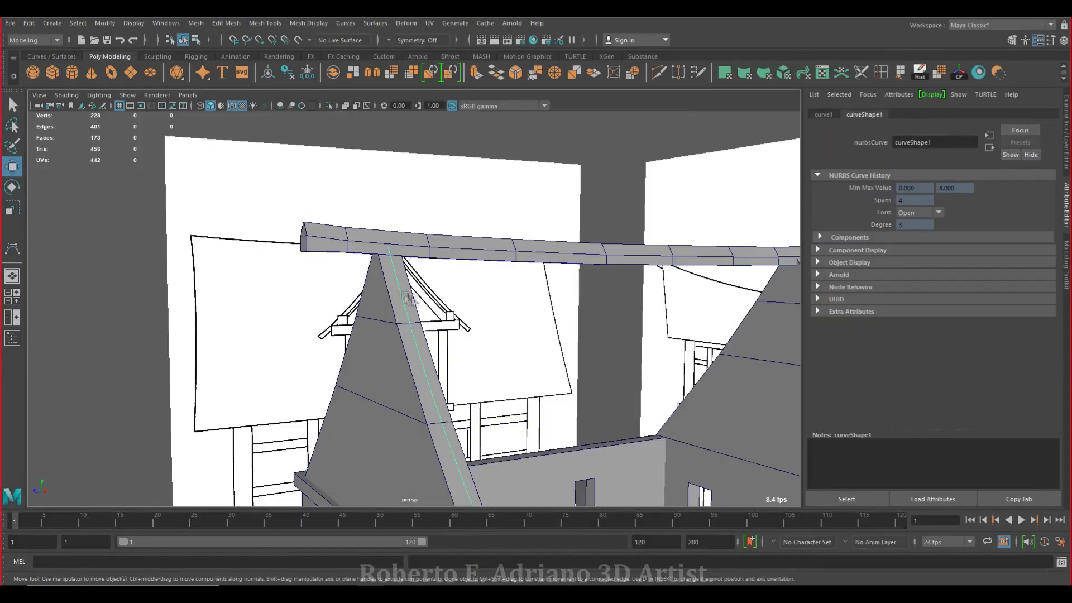
left_click_drag(392, 261, 498, 270, "alt")
scroll(480, 228, "up", 4)
scroll(476, 246, "down", 3)
scroll(462, 257, "up", 3)
left_click_drag(462, 257, 297, 287, "alt")
scroll(426, 248, "down", 1)
left_click_drag(289, 339, 445, 306, "alt")
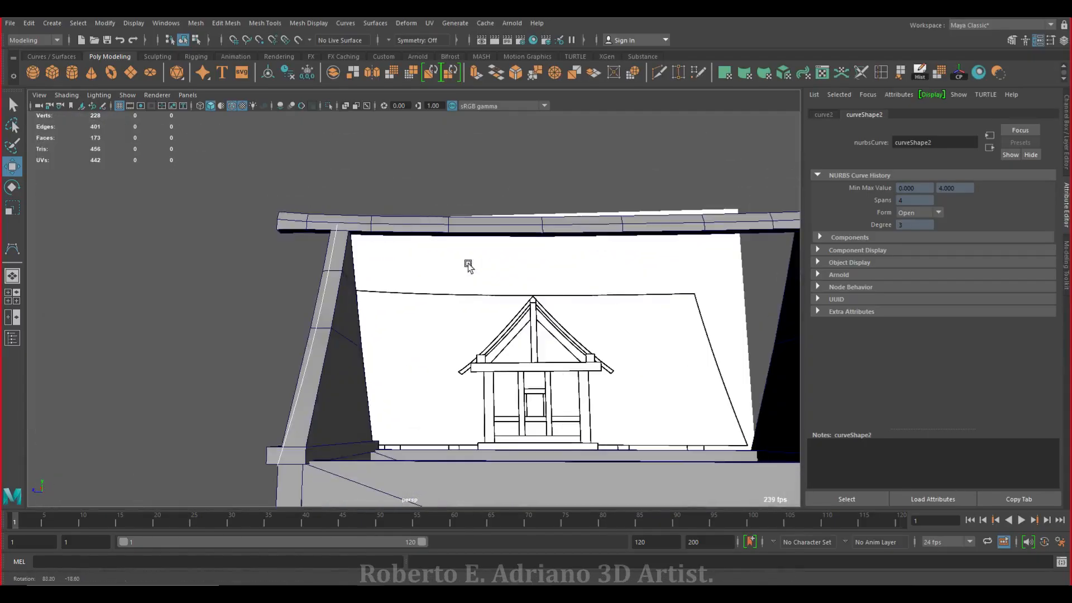
Move both rafter curves forward along Z, away from the front gable and near the front end of the ridge beam
left_click_drag(468, 266, 115, 239, "alt")
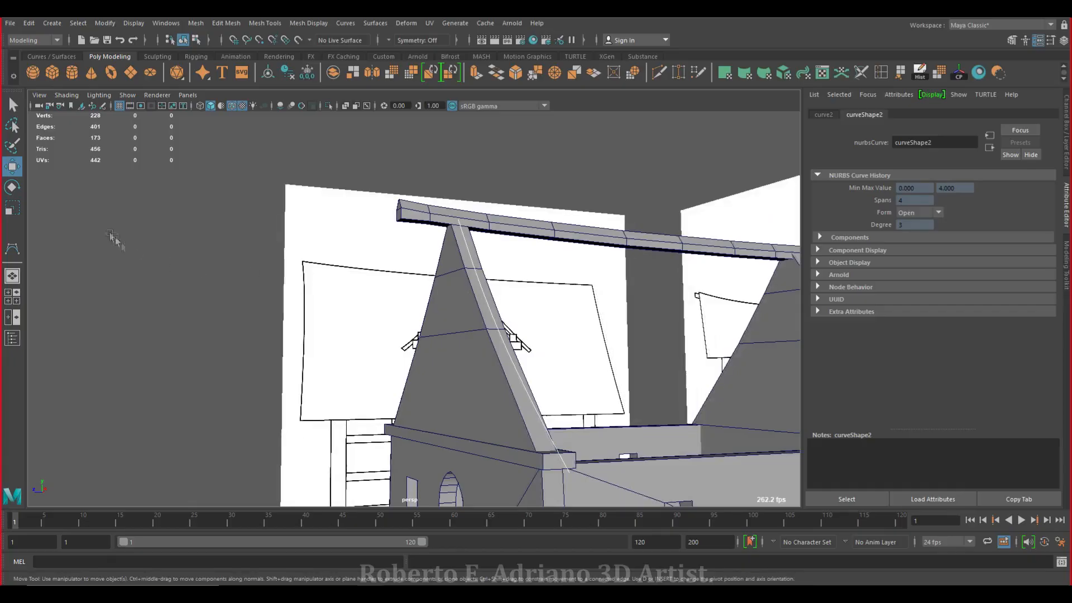
scroll(440, 482, "down", 1)
left_click_drag(379, 474, 442, 295)
scroll(442, 295, "up", 4)
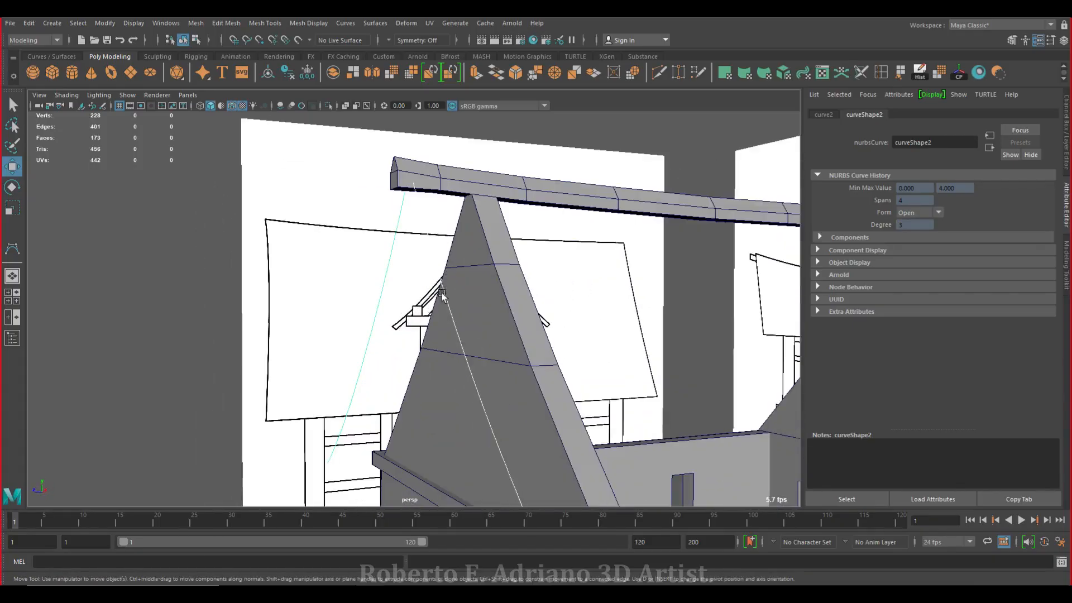
scroll(424, 249, "up", 1)
left_click(463, 334)
scroll(411, 246, "down", 3)
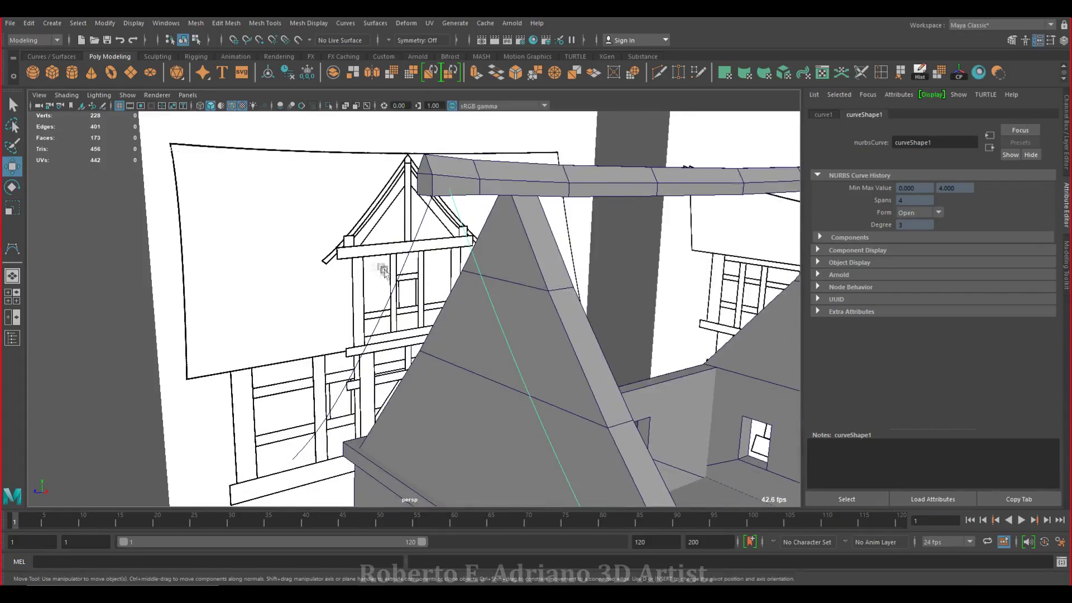
Check the position of the rafter curves against the ridge beam end in the top wireframe view and clear the selection
key("space")
key("space")
scroll(385, 271, "down", 5)
key("4")
scroll(357, 350, "up", 6)
middle_click_drag(356, 350, 551, 225, "alt")
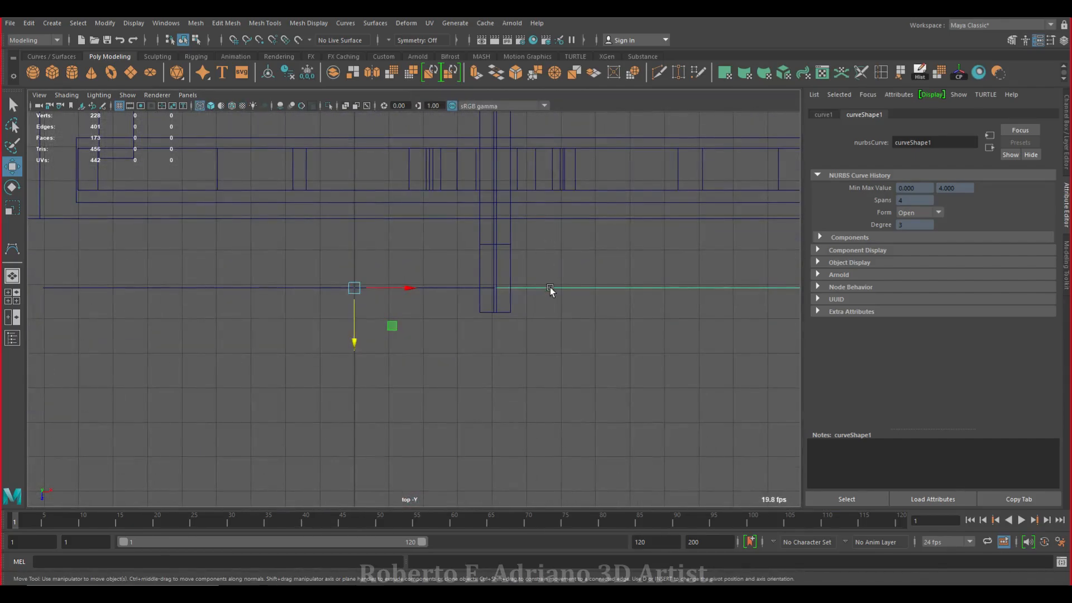
middle_click_drag(508, 337, 433, 359, "alt")
scroll(443, 352, "down", 2)
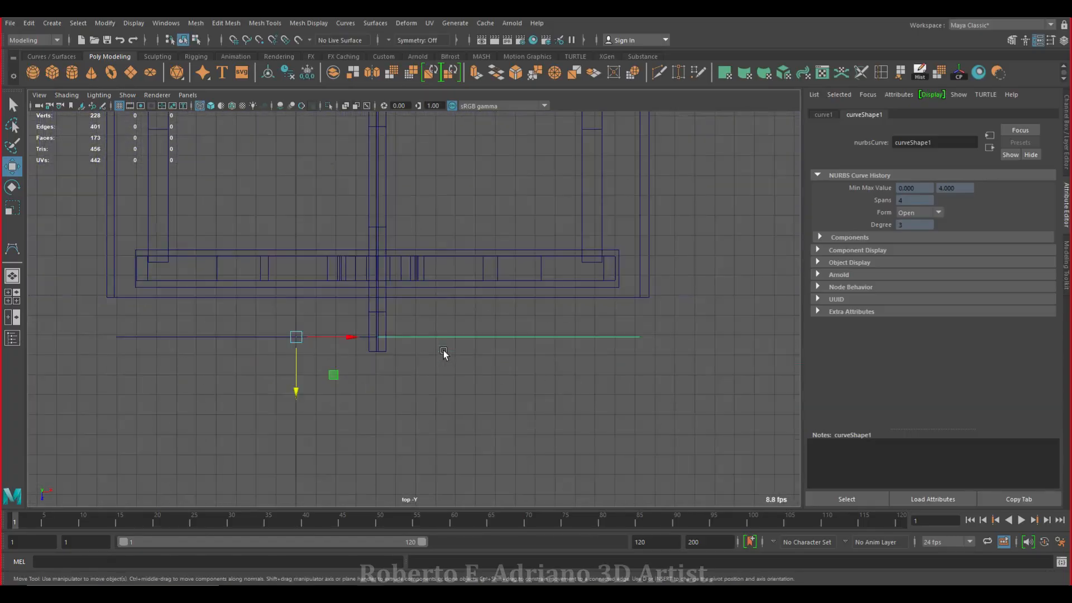
key("space")
left_click(79, 253)
left_click(130, 218)
left_click(293, 250)
left_click(277, 218)
left_click(285, 270)
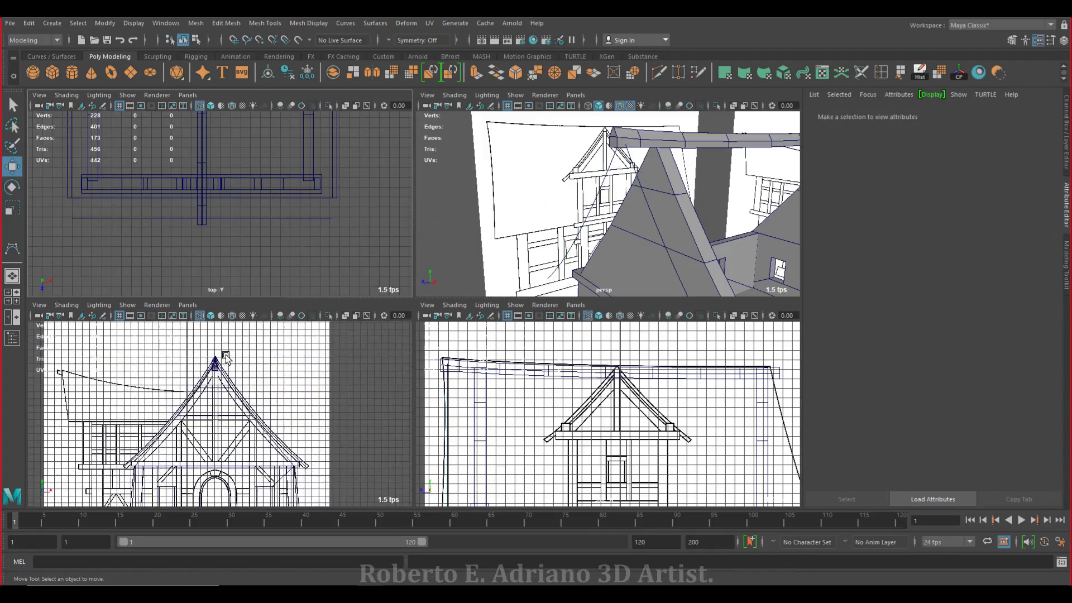
Create a polygon cube and place it over the roof apex in the front view
key("space")
scroll(430, 239, "up", 6)
scroll(430, 239, "up", 3)
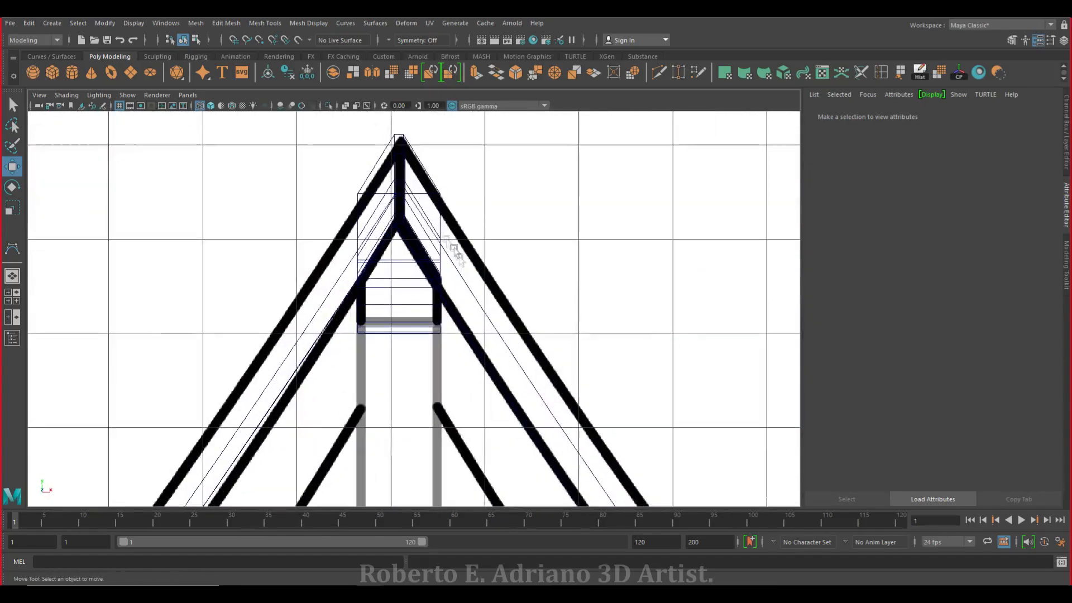
left_click(476, 297)
scroll(483, 254, "up", 3)
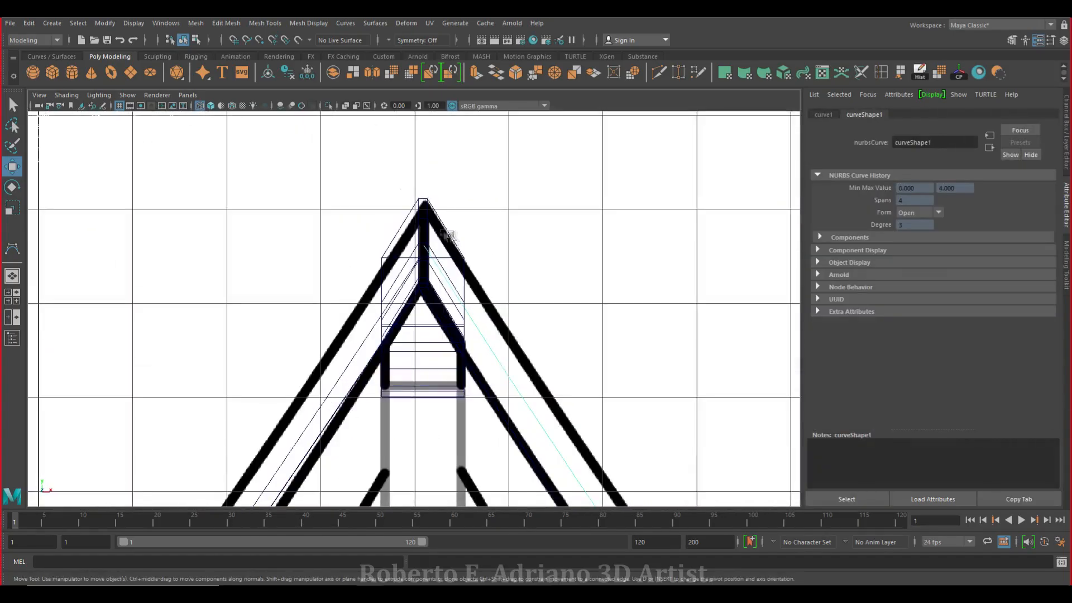
left_click(50, 71)
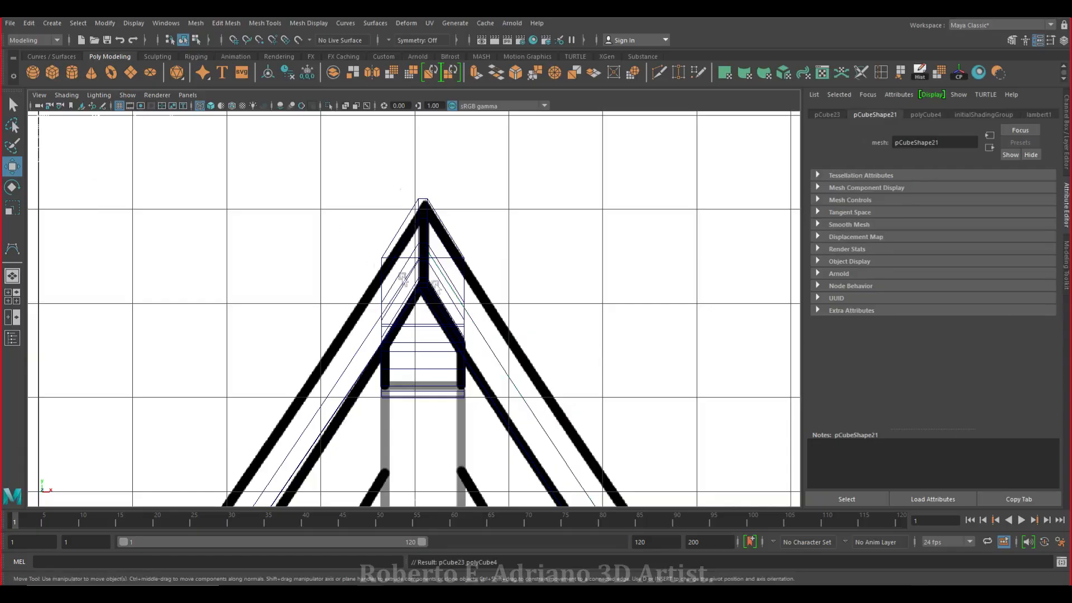
scroll(363, 259, "down", 8)
left_click_drag(393, 438, 414, 308)
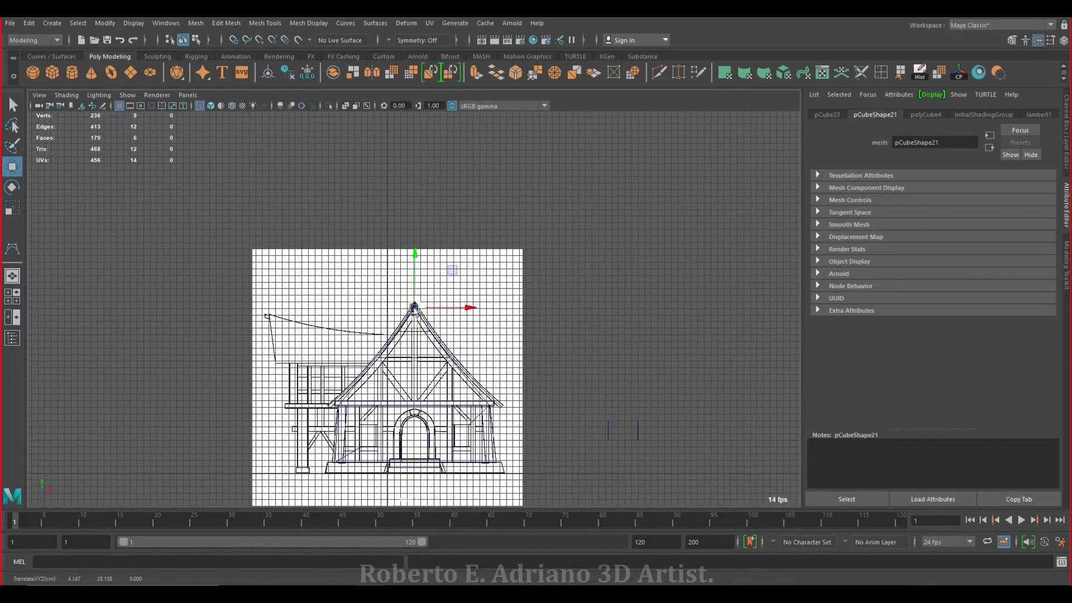
scroll(425, 296, "up", 12)
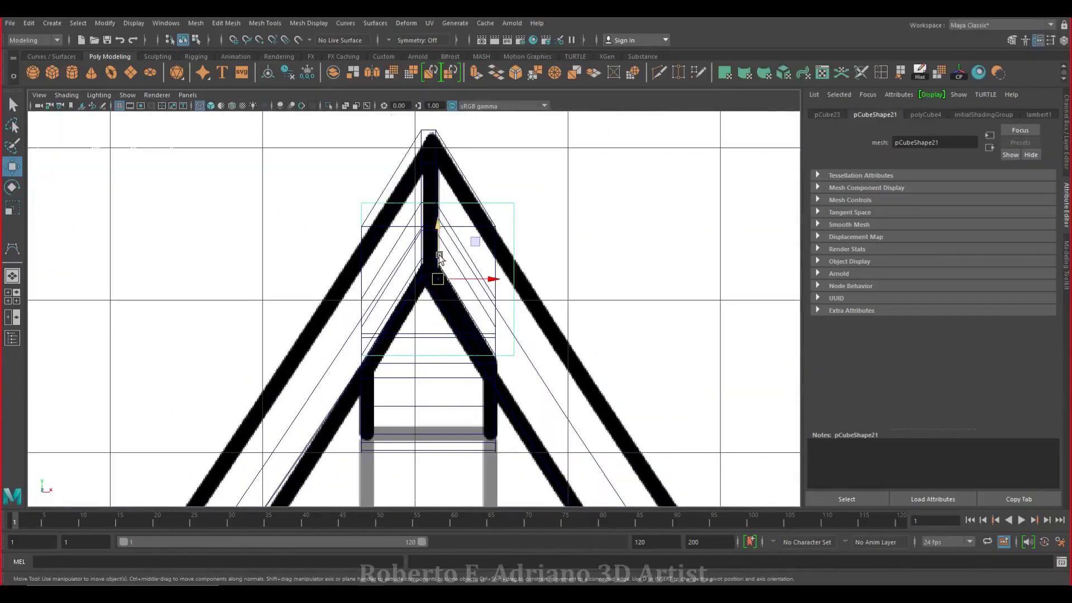
Rotate the cube about 58 degrees clockwise in the front view to follow the slope of the right rafter
key("e")
left_click_drag(429, 234, 470, 244)
key("w")
Narrow the cube by moving its inner vertices towards the rafter's outer edge, and place it at the upper end of the right rafter
right_click_drag(438, 279, 385, 289)
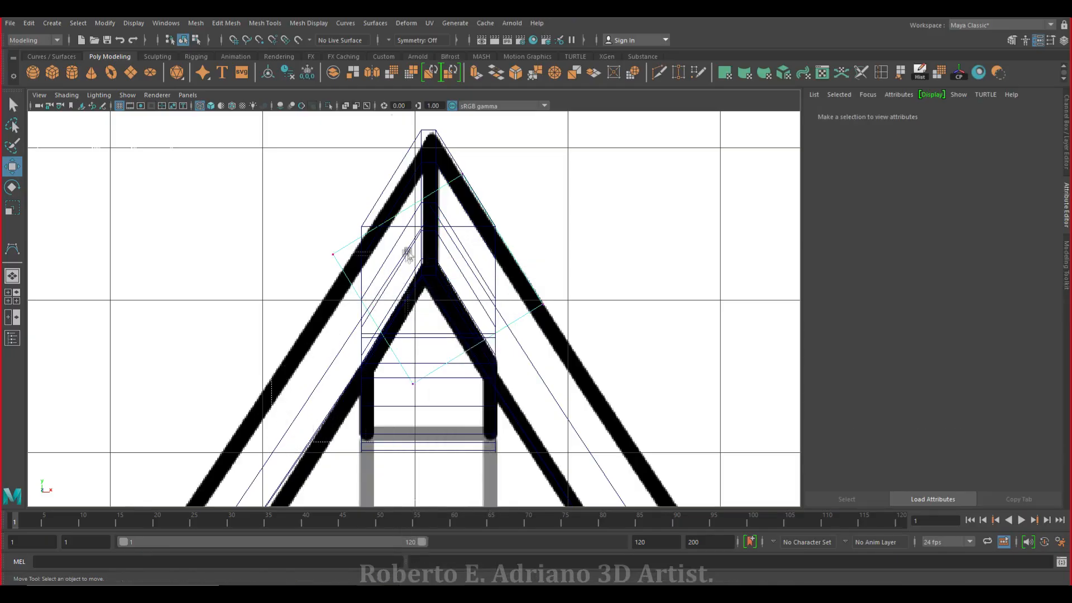
left_click_drag(373, 318, 446, 277)
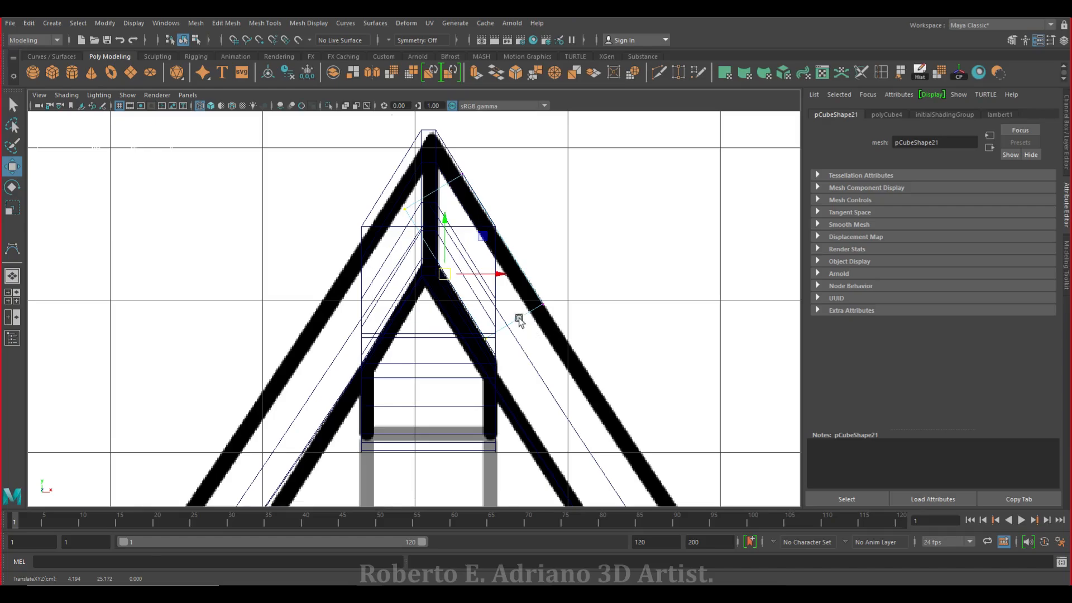
right_click_drag(525, 319, 561, 272)
left_click_drag(438, 280, 459, 343)
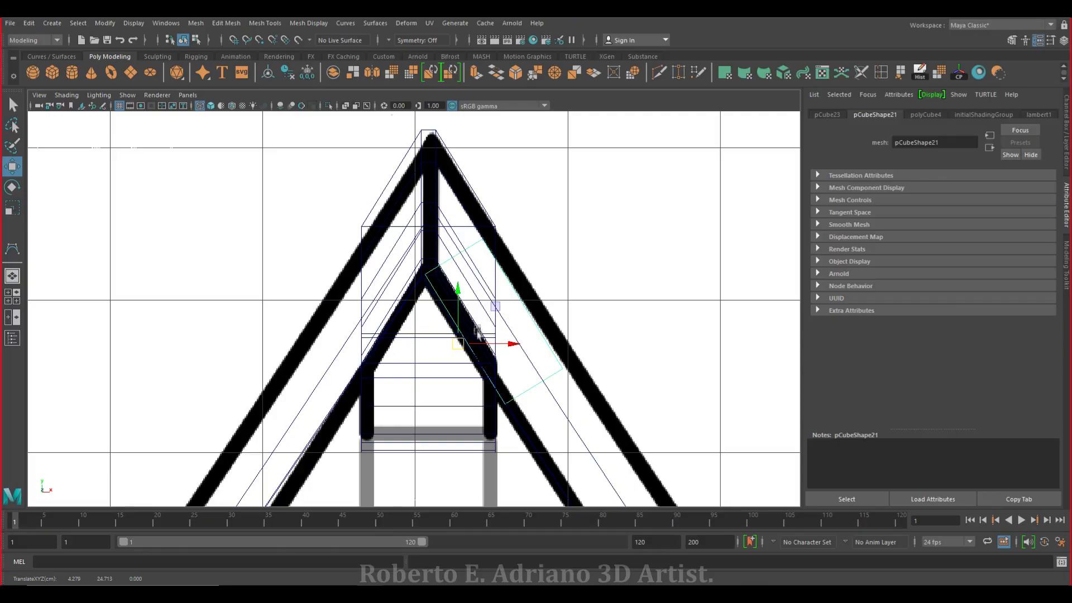
Align the cube's two outer corner vertices with the outer edge of the right rafter in the reference drawing
right_click_drag(529, 386, 478, 289)
left_click(483, 240)
left_click(563, 368, "shift")
left_click_drag(575, 303, 581, 303)
left_click_drag(526, 249, 526, 241)
left_click(568, 365)
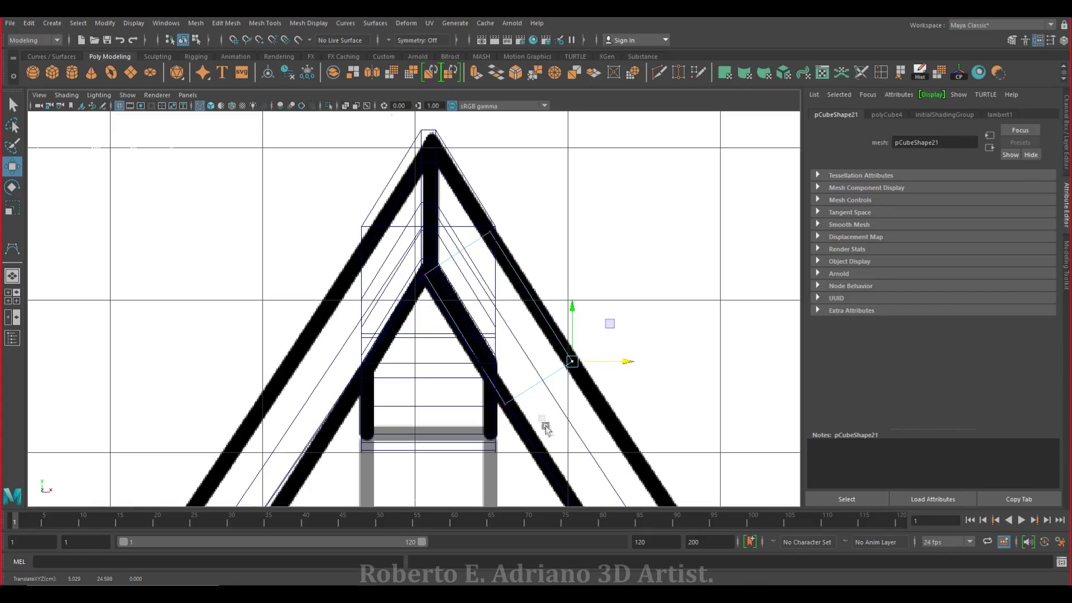
left_click(504, 403)
left_click(571, 362)
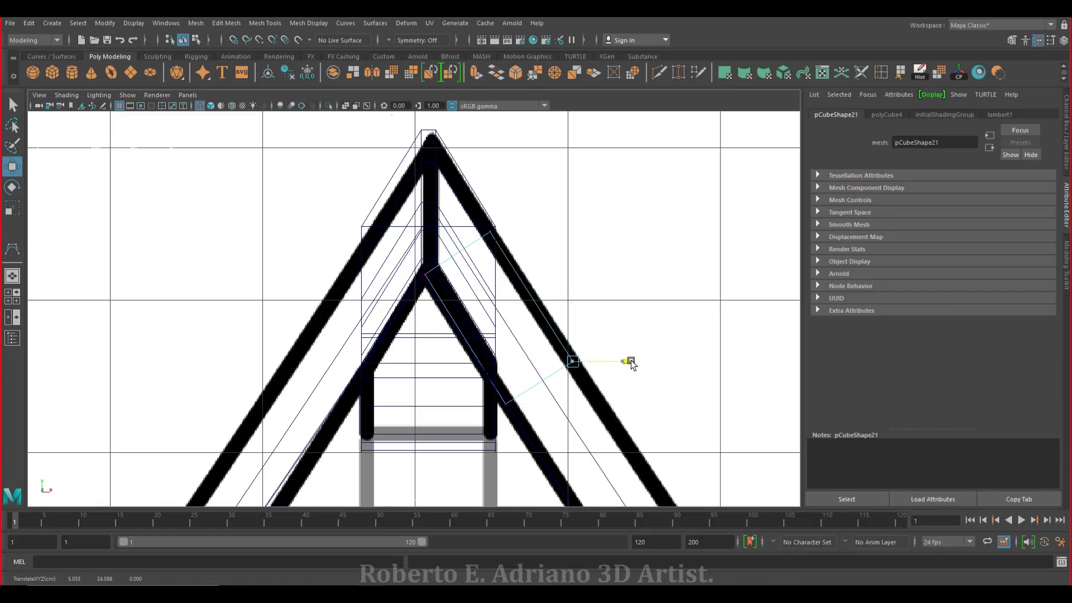
left_click(490, 229)
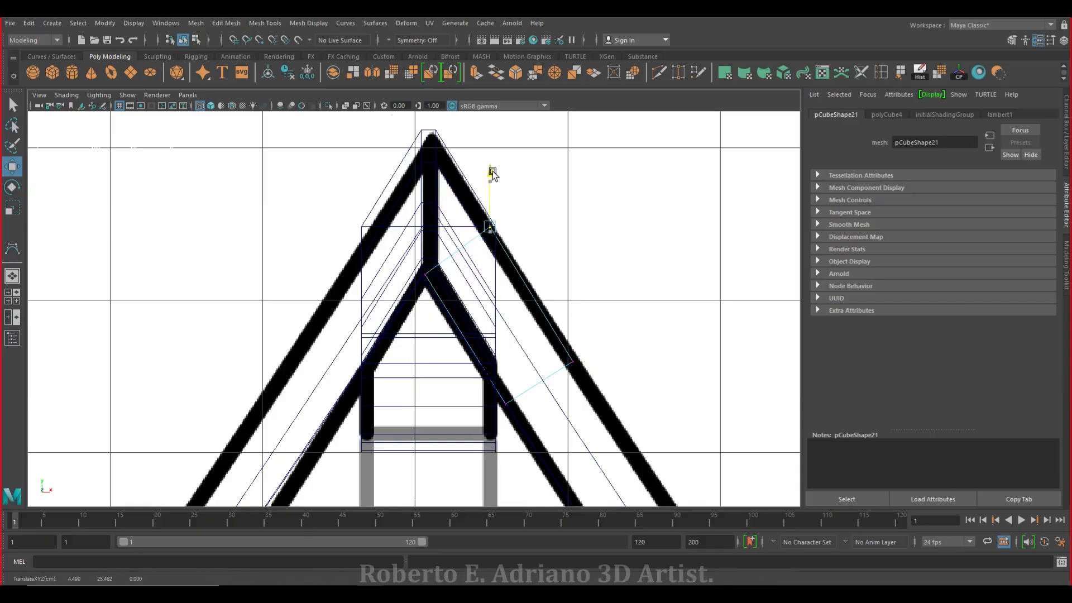
left_click_drag(545, 229, 548, 230)
left_click(571, 362)
left_click_drag(617, 362, 630, 358)
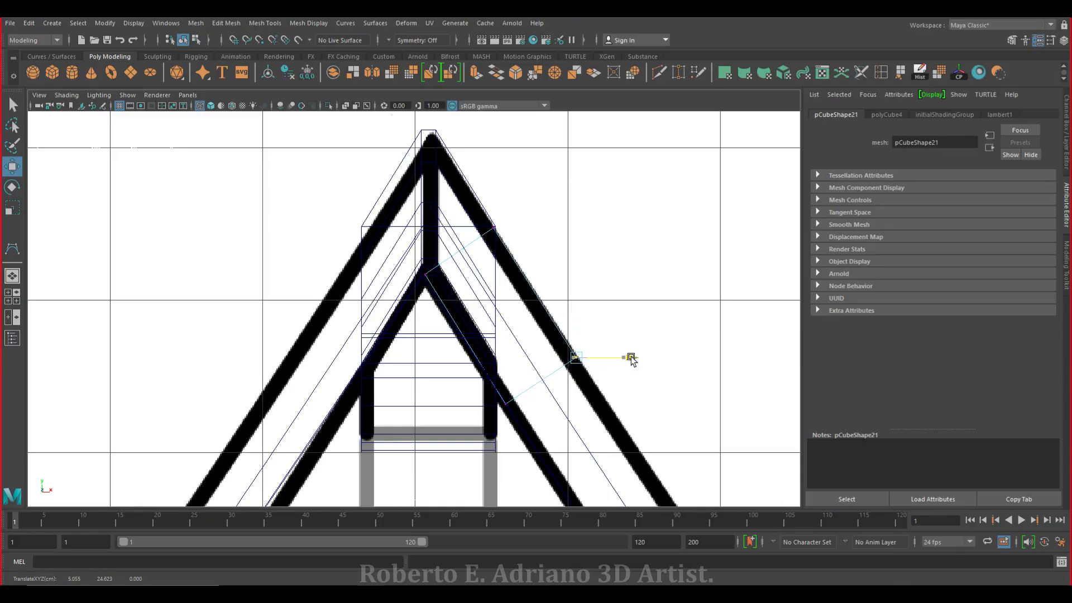
Align the cube's two inner corner vertices with the inner edge of the drawn right rafter and return to object mode
left_click(426, 273)
left_click(506, 402, "shift")
left_click_drag(520, 339, 518, 341)
left_click_drag(462, 288, 463, 287)
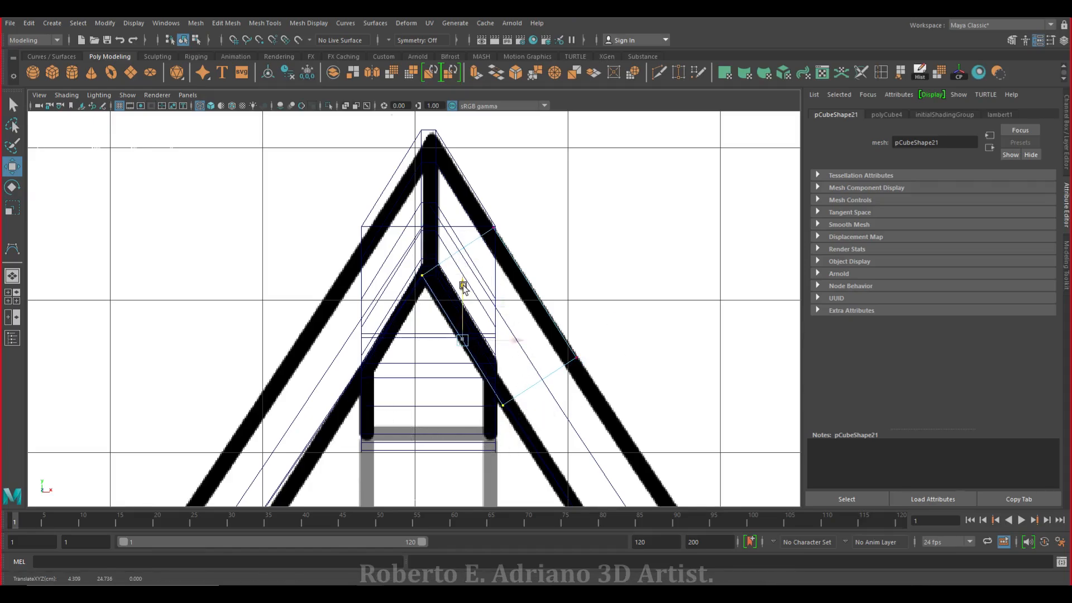
left_click_drag(517, 341, 516, 342)
right_click_drag(557, 299, 602, 274)
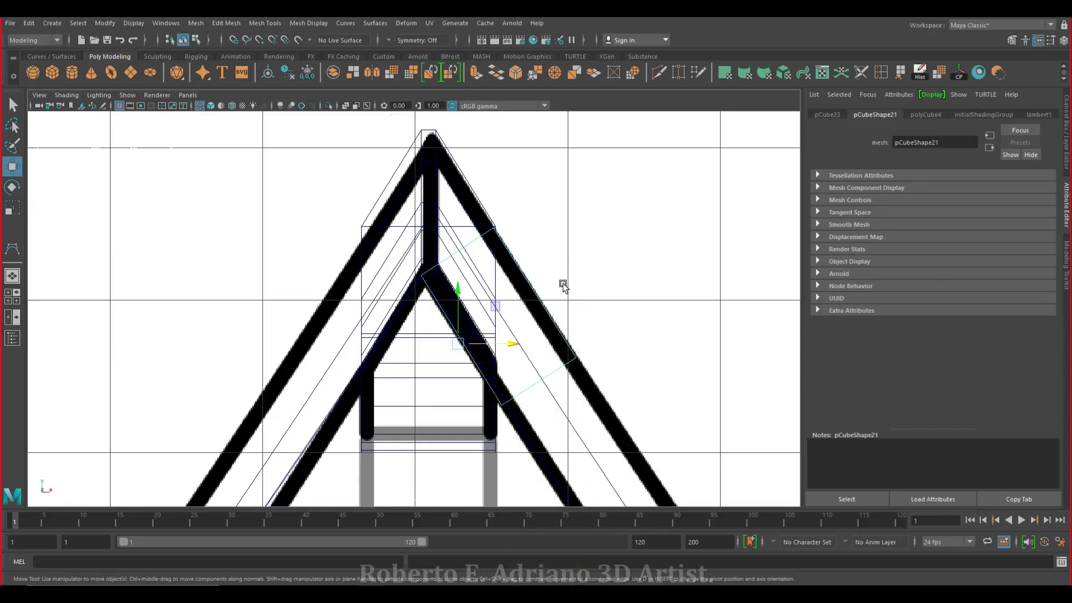
Move the cube along Z in the perspective view to the front end of the ridge beam
key("space")
key("space")
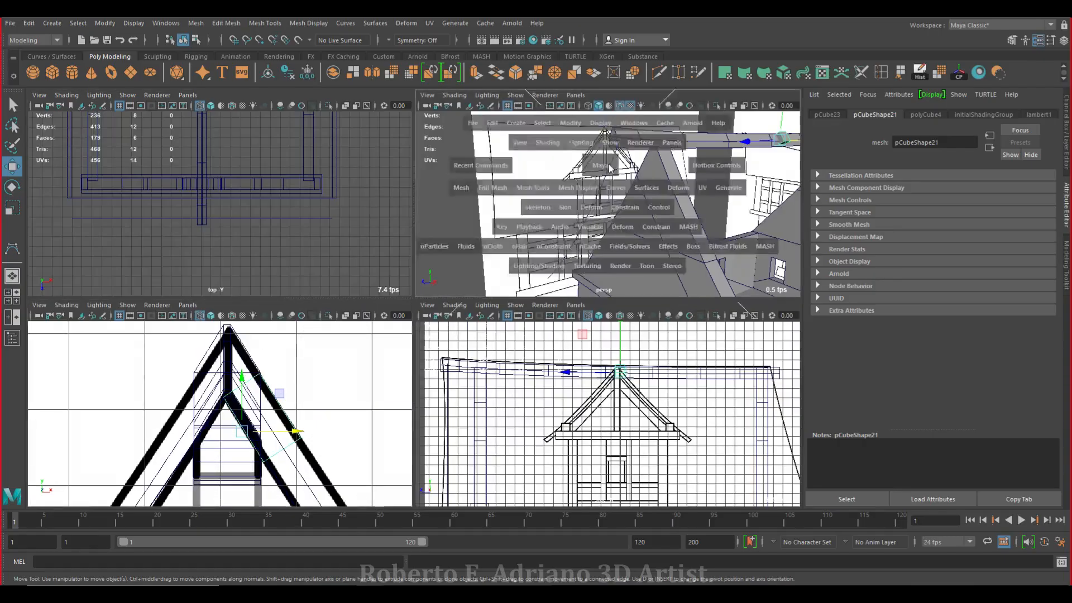
scroll(622, 285, "down", 3)
left_click_drag(622, 285, 589, 293, "alt")
left_click_drag(596, 257, 351, 277)
Inspect closely from several angles how the cube fits against the side of the ridge beam
scroll(335, 311, "up", 4)
left_click_drag(433, 447, 409, 307, "alt")
key("f")
scroll(486, 401, "down", 2)
left_click_drag(487, 401, 443, 356, "alt")
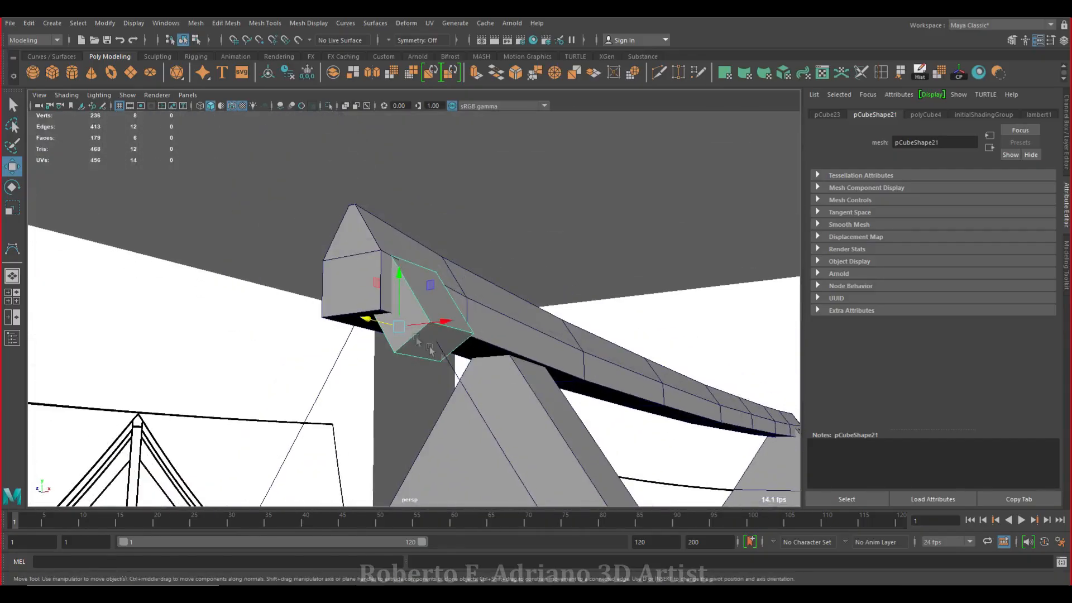
left_click_drag(401, 303, 302, 330, "alt")
key("e")
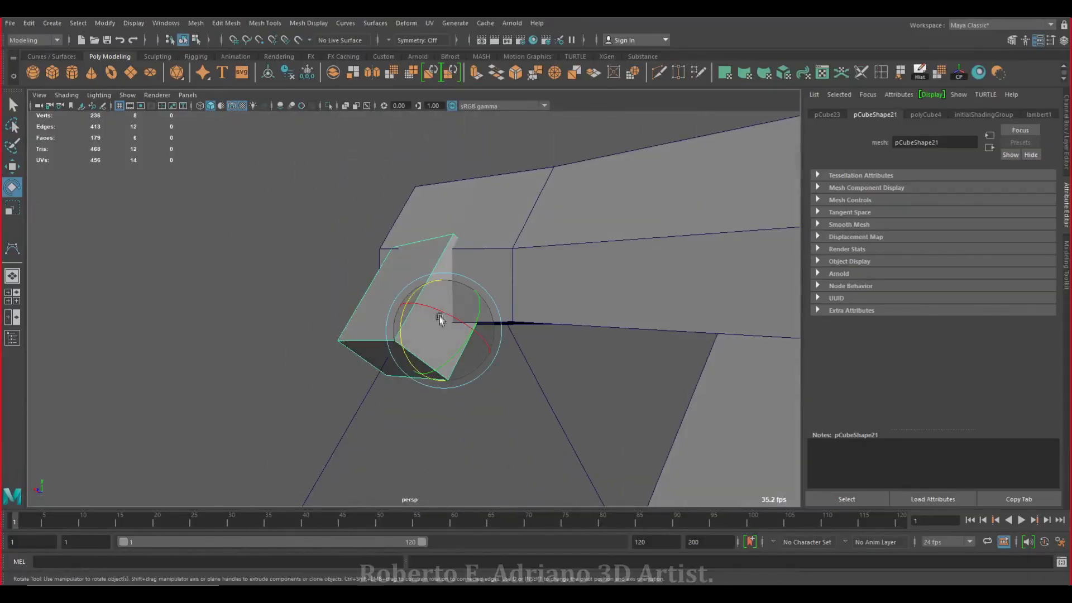
left_click_drag(424, 311, 637, 290, "alt")
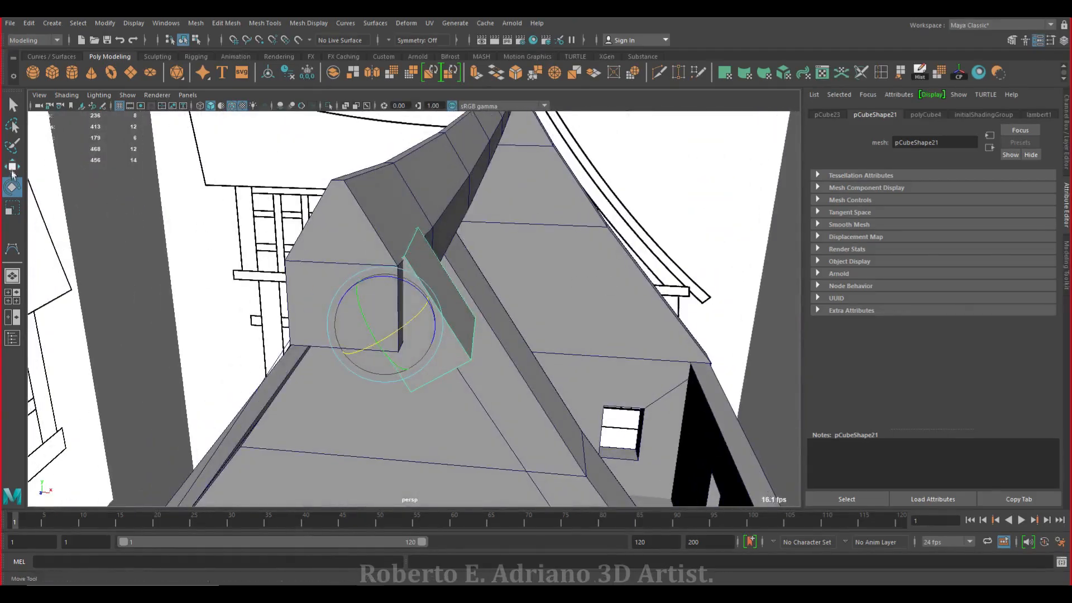
Lower the cube slightly and tilt it to follow the underside slope of the ridge beam
key("w")
left_click_drag(377, 272, 380, 281)
key("e")
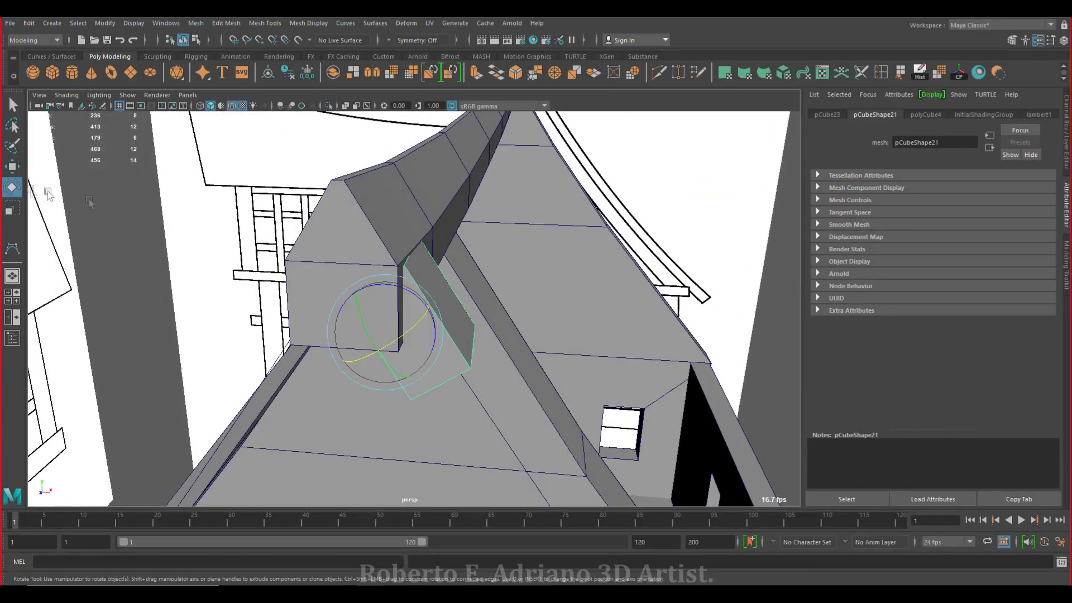
left_click_drag(430, 334, 407, 254, "alt")
left_click_drag(359, 343, 366, 357)
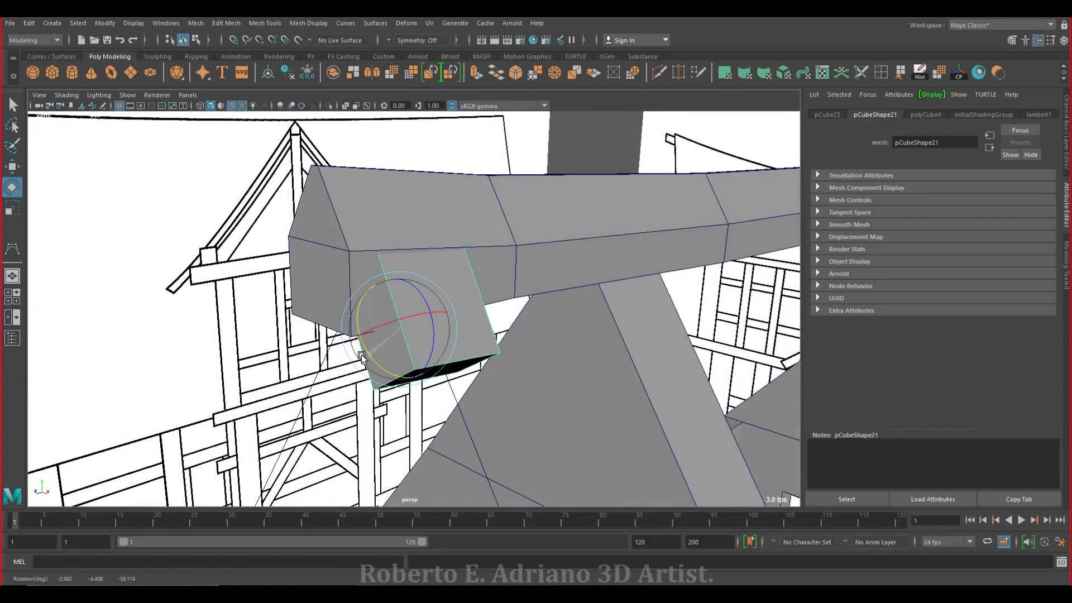
Examine the tilted cube against the ridge beam in perspective and against the drawn rafter in the front view
key("f")
left_click_drag(503, 263, 534, 325, "alt")
right_click_drag(469, 363, 486, 355)
left_click(486, 354)
left_click_drag(505, 439, 472, 292, "alt")
right_click_drag(471, 293, 508, 279)
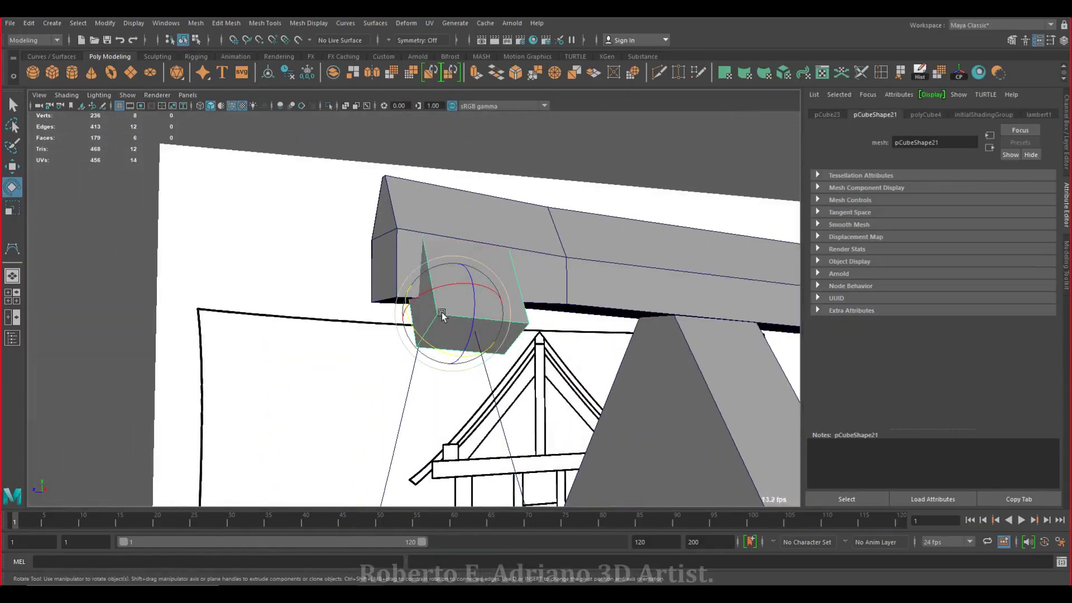
left_click_drag(441, 312, 488, 314, "alt")
key("space")
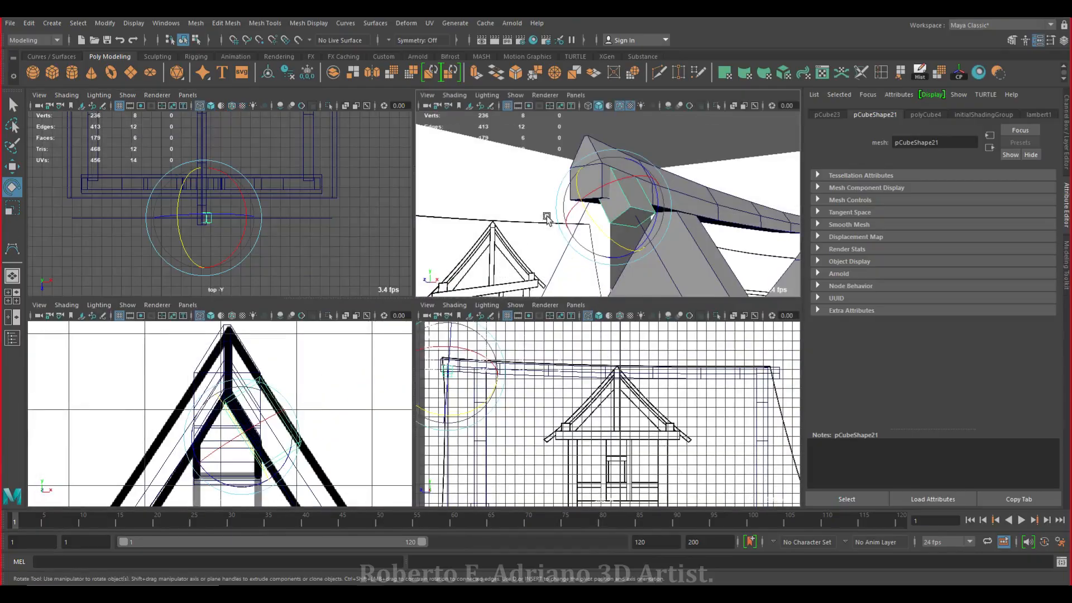
key("space")
middle_click_drag(572, 283, 573, 269, "alt")
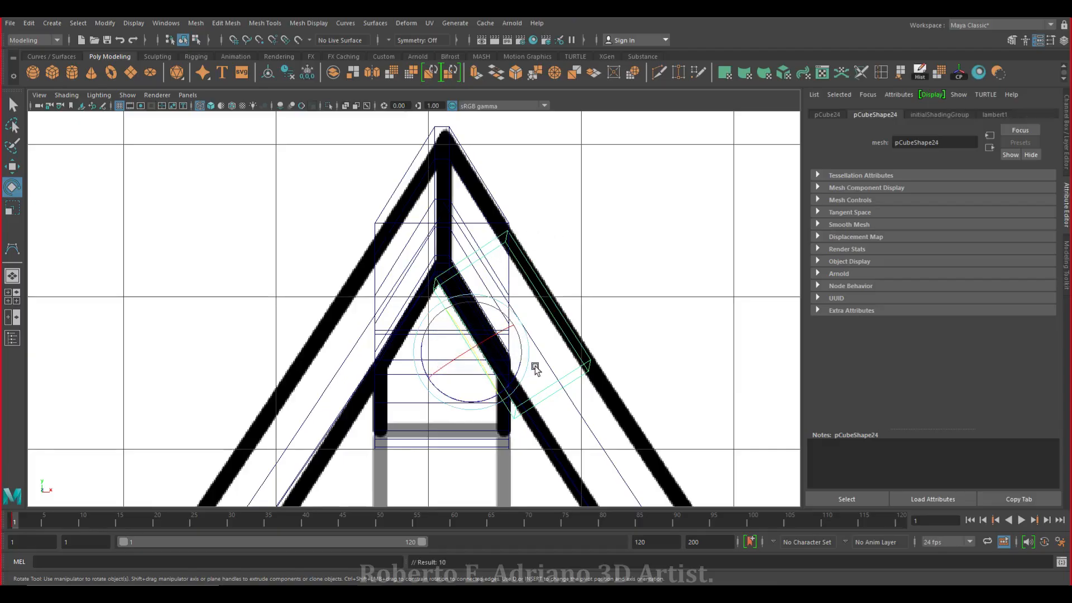
left_click(519, 377)
right_click_drag(576, 370, 570, 377)
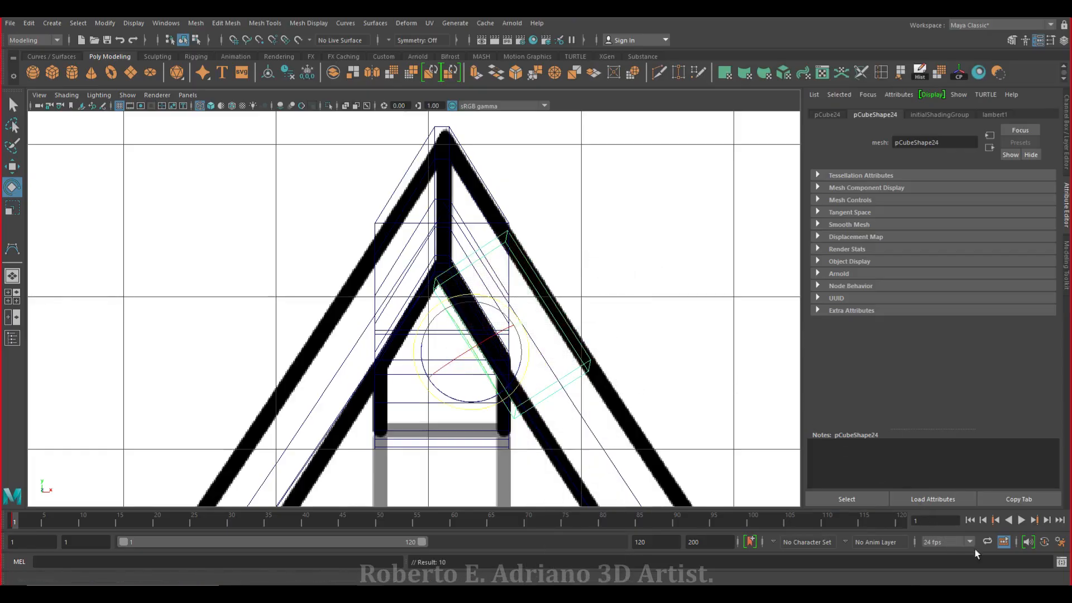
right_click(568, 375)
left_click(617, 273)
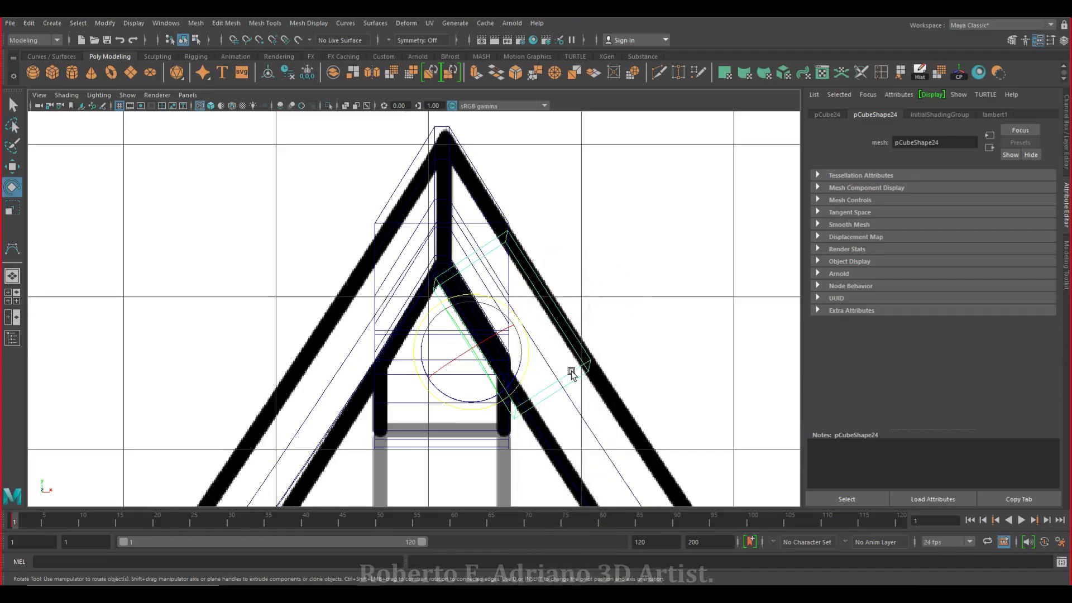
Move the cube's pivot to its upper inner corner, under the roof apex
right_click_drag(566, 372, 581, 283)
key("d")
left_click_drag(498, 395, 479, 260)
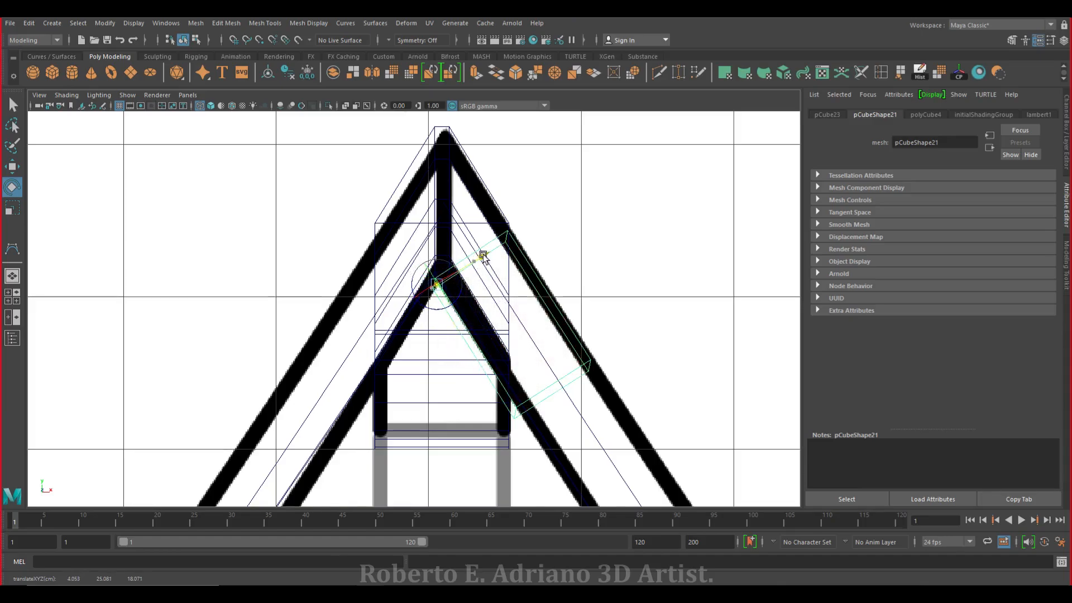
key("d")
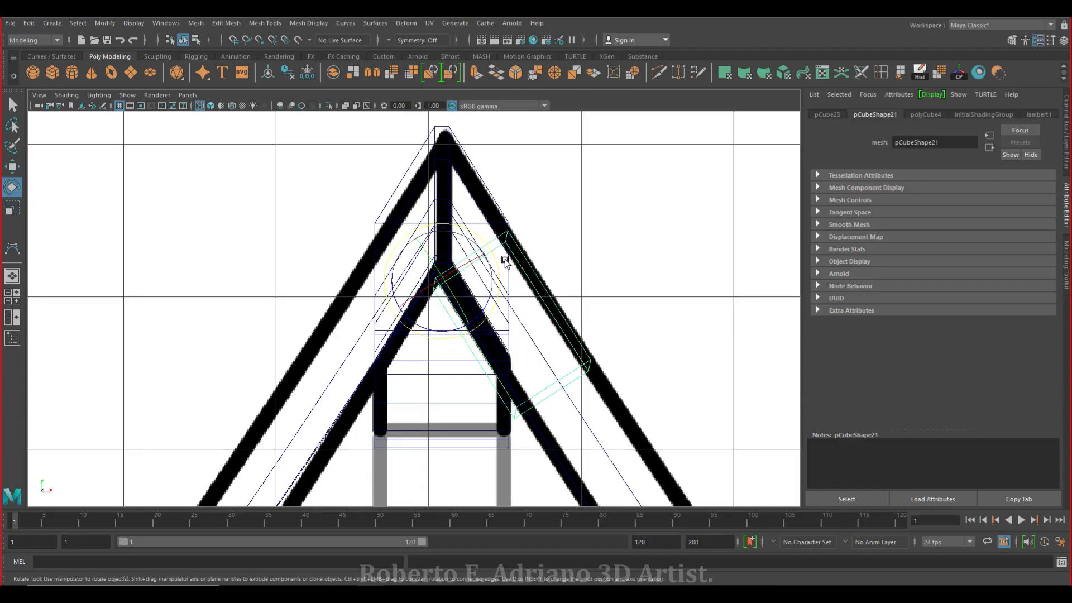
Rotate the copied cube onto the opposite roof slope and move it into line with the drawn rafter there
left_click_drag(507, 270, 368, 316)
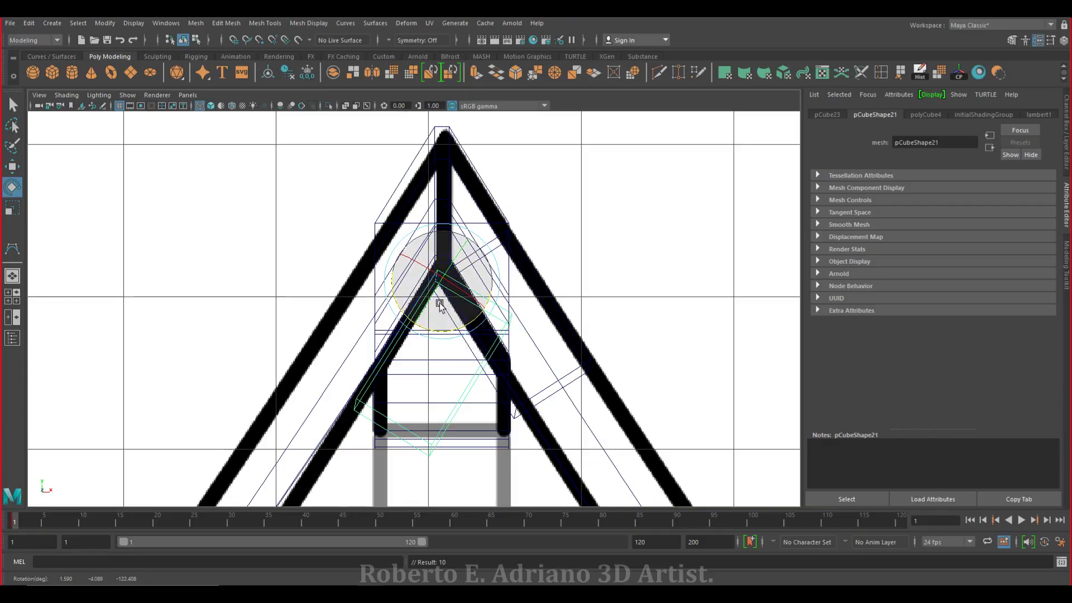
key("w")
left_click_drag(438, 281, 378, 236)
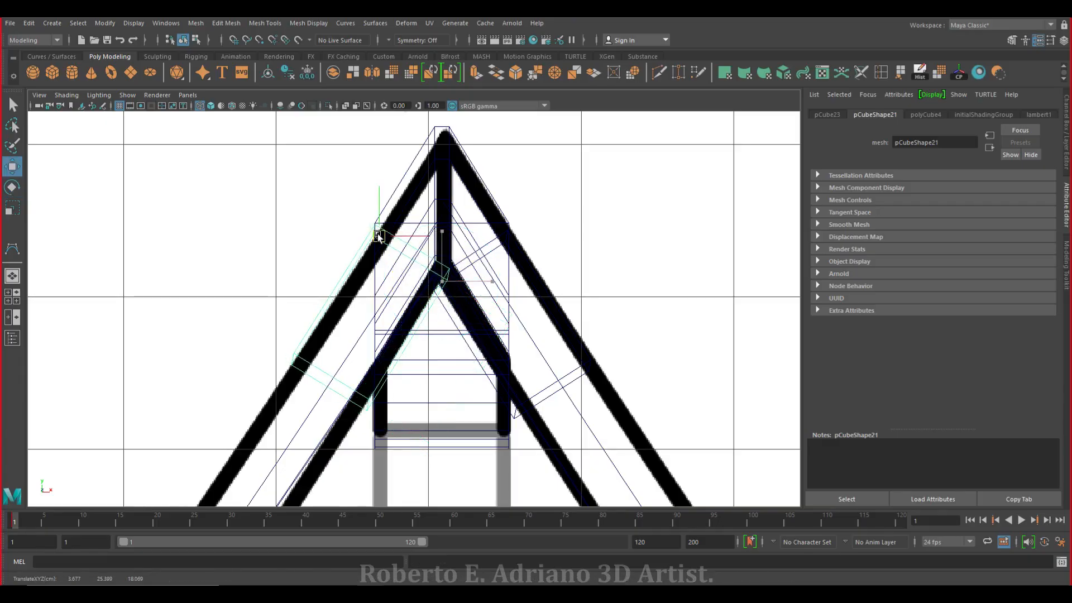
left_click_drag(382, 236, 383, 238)
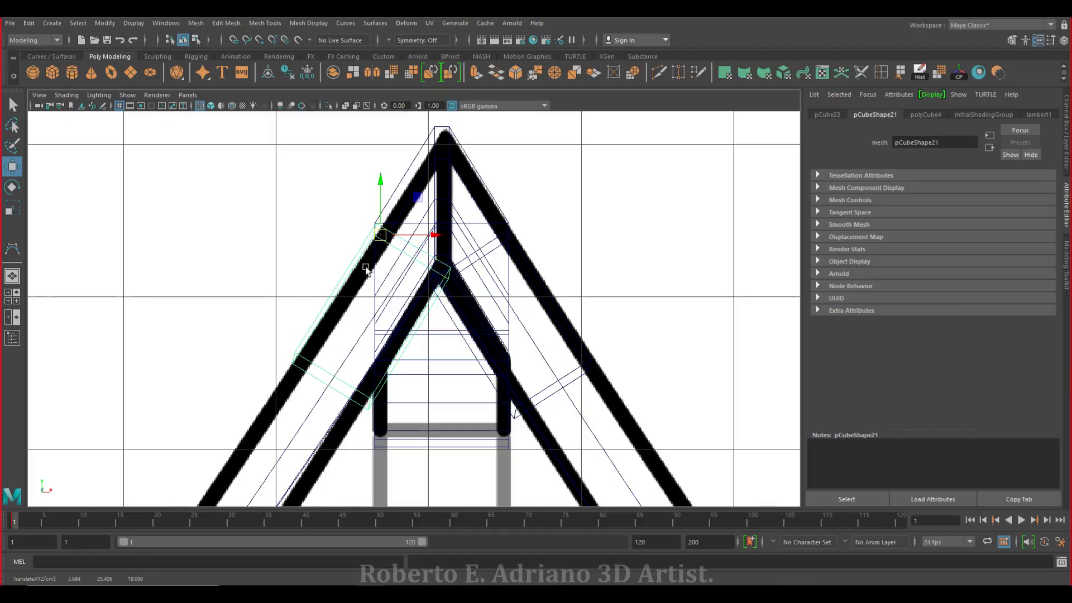
key("e")
left_click_drag(324, 244, 330, 244)
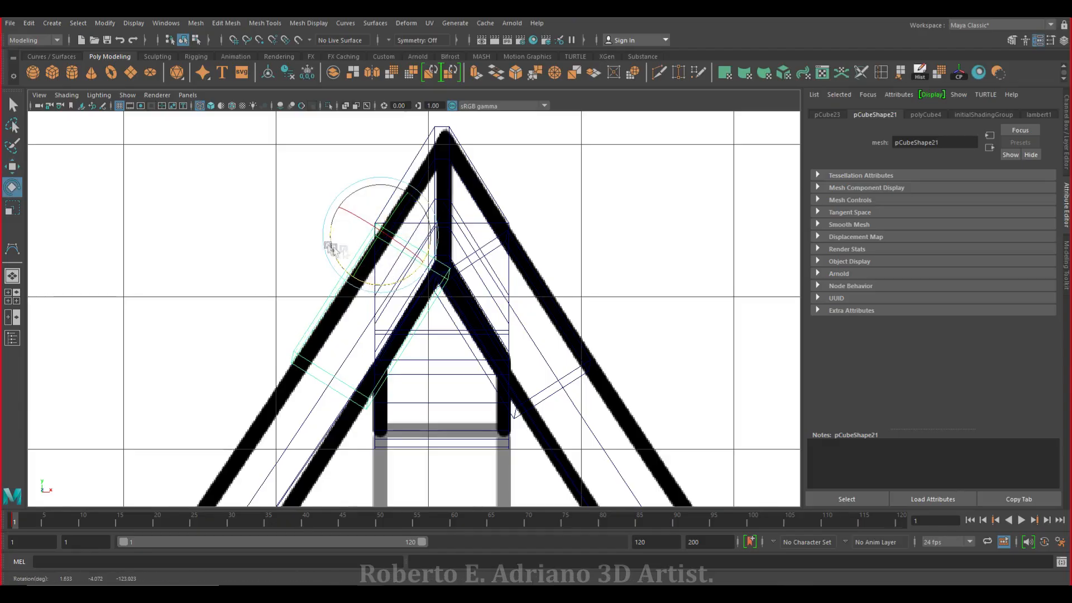
Extrude the lower end face of the original cube along its guide curve to form the curved rafter
key("space")
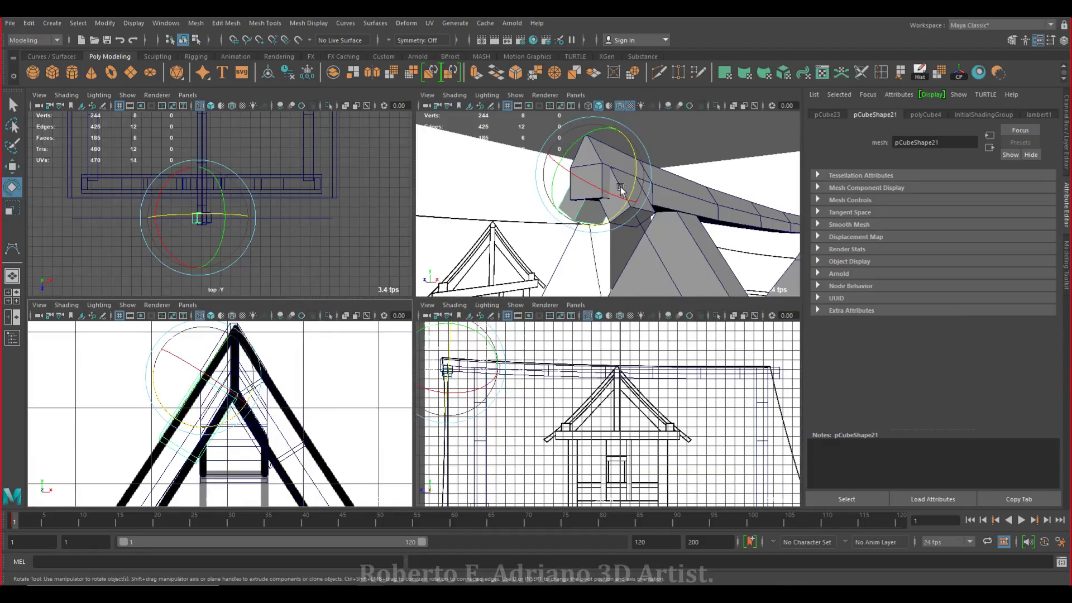
key("space")
right_click_drag(447, 306, 452, 337)
left_click(457, 344)
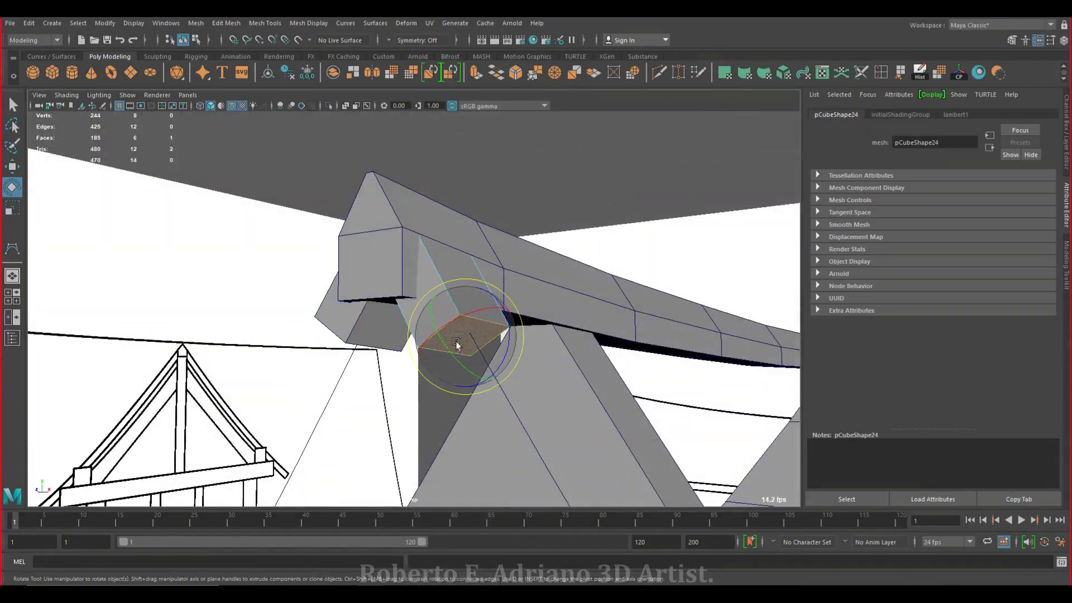
left_click(510, 403, "shift")
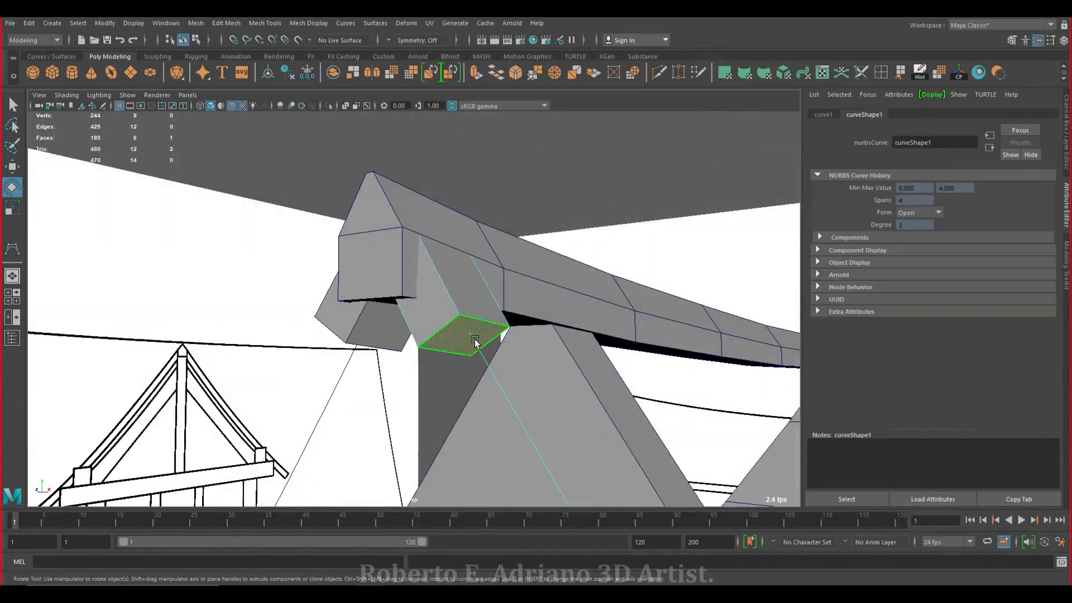
right_click_drag(371, 327, 364, 290, "alt")
left_click_drag(364, 290, 564, 341, "alt")
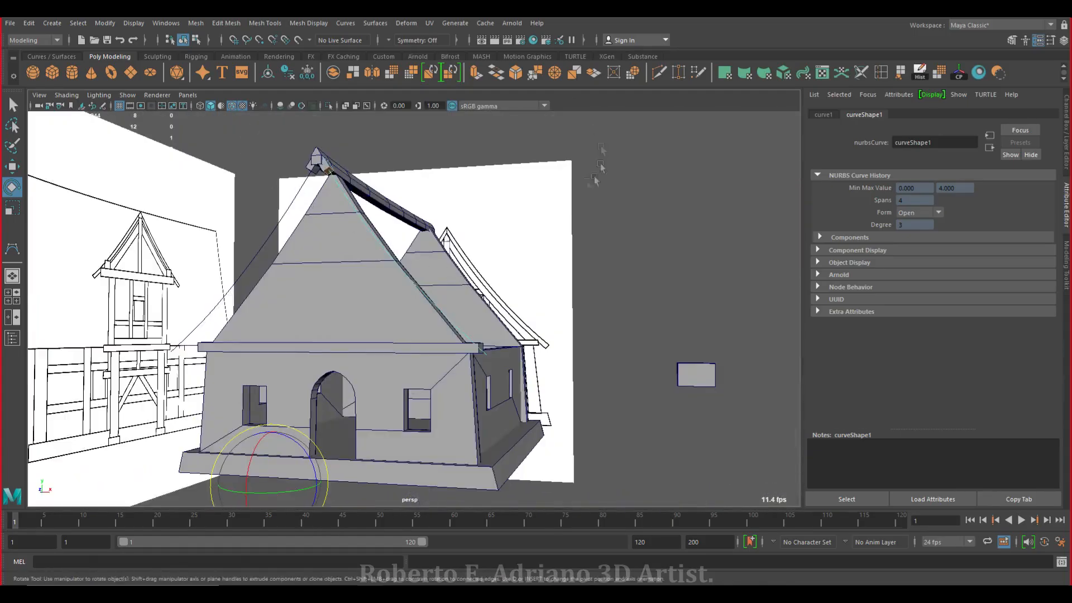
left_click(475, 76)
right_click_drag(388, 299, 705, 369, "alt")
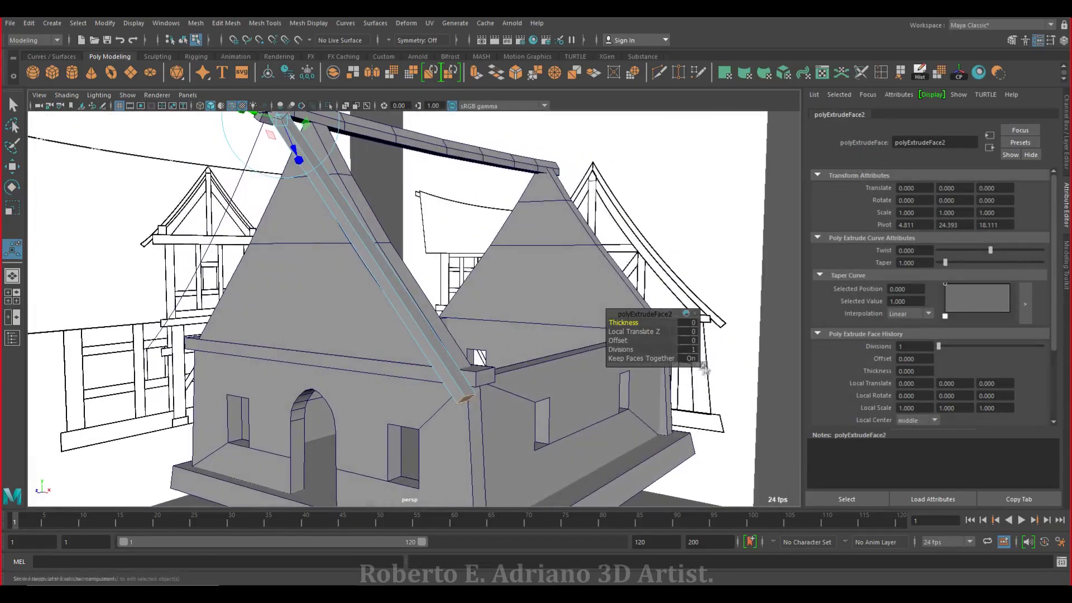
Set the rafter extrusion's divisions to 10
left_click(621, 349)
middle_click_drag(621, 349, 634, 347)
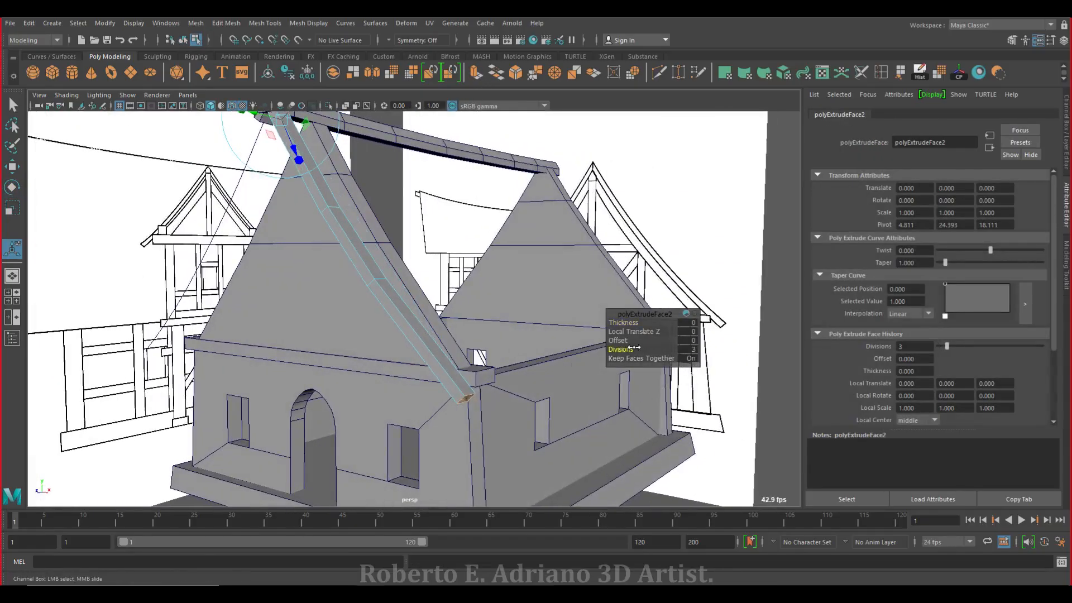
left_click_drag(401, 249, 474, 306, "alt")
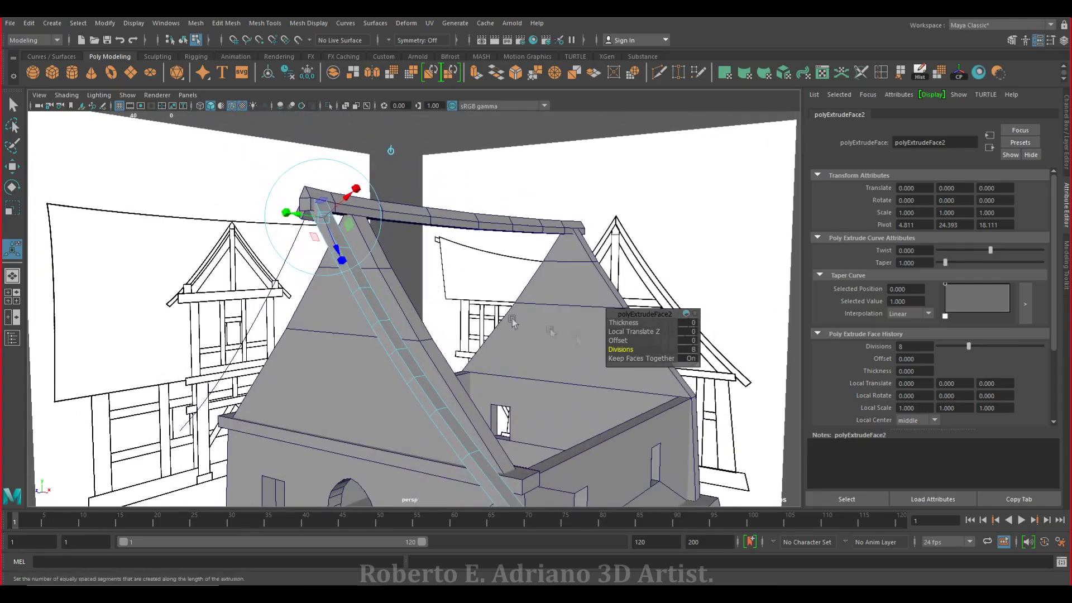
middle_click_drag(622, 349, 674, 350)
left_click_drag(374, 268, 399, 270, "alt")
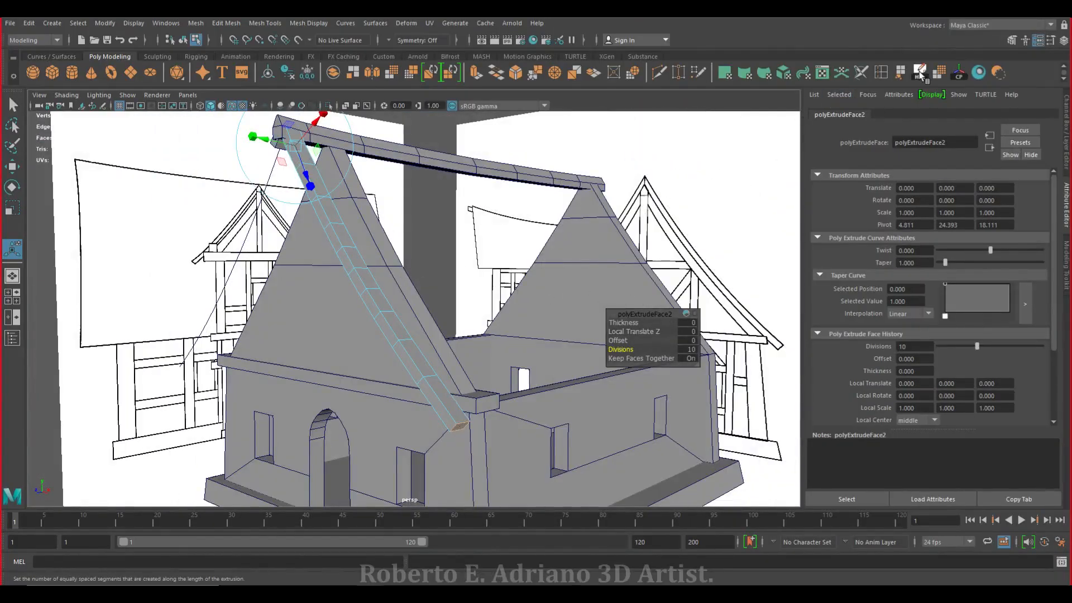
Try deleting the rafter's construction history, and undo back past the change to its divisions
key("w")
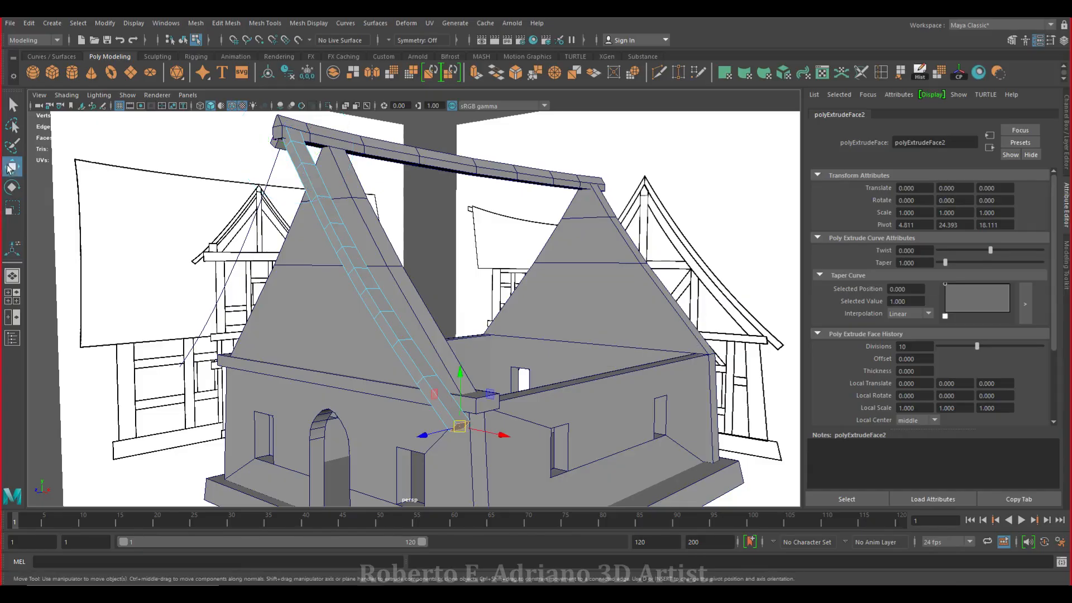
key("F8")
left_click(920, 72)
left_click_drag(419, 263, 519, 275, "alt")
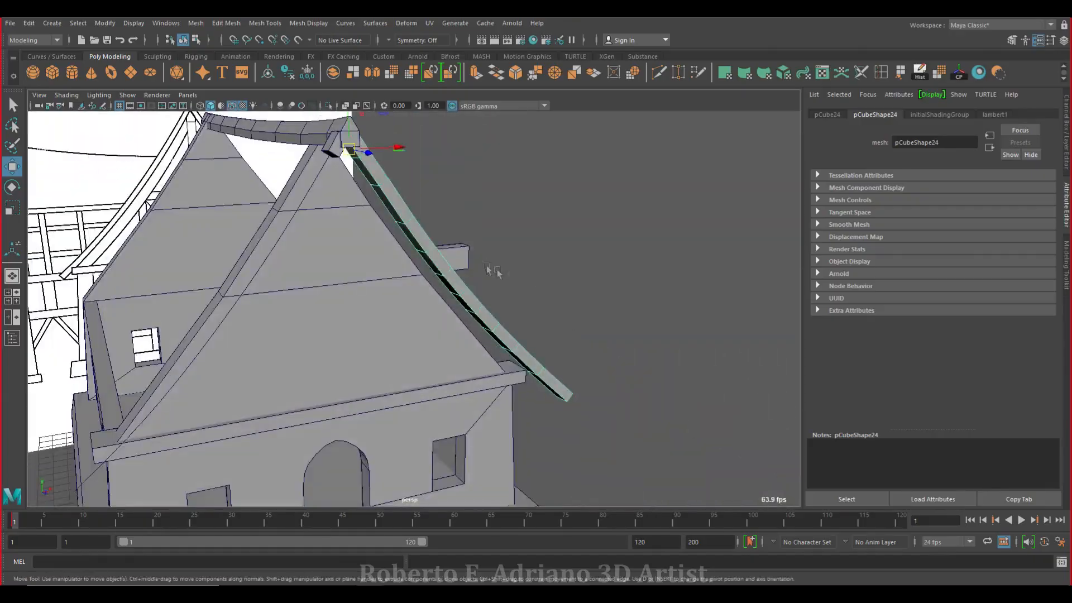
middle_click_drag(518, 274, 625, 276, "alt")
left_click_drag(625, 276, 568, 282, "alt")
left_click_drag(503, 288, 483, 302, "alt")
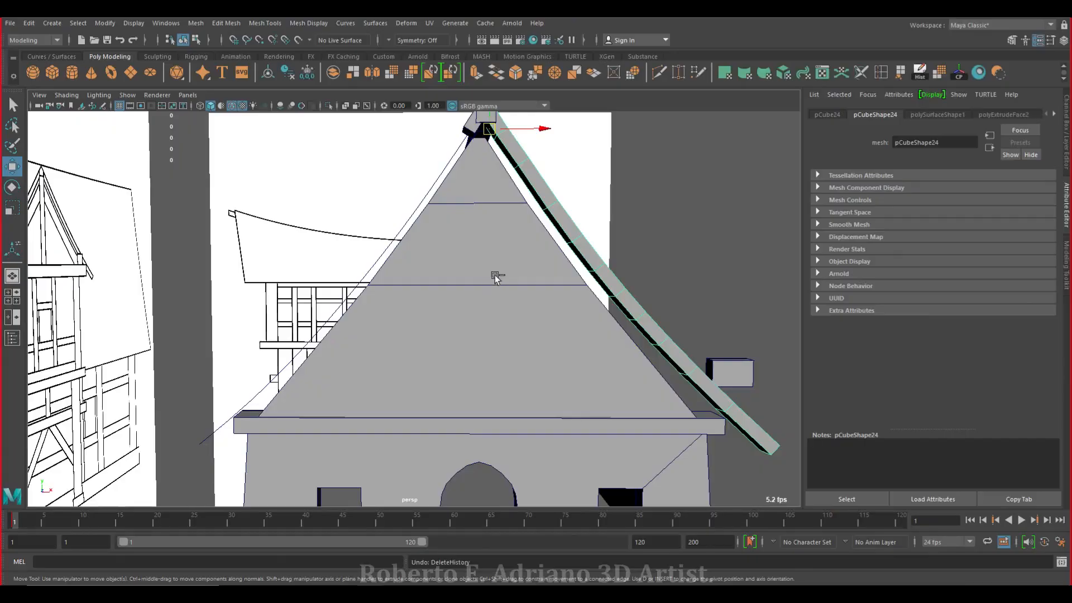
key("1")
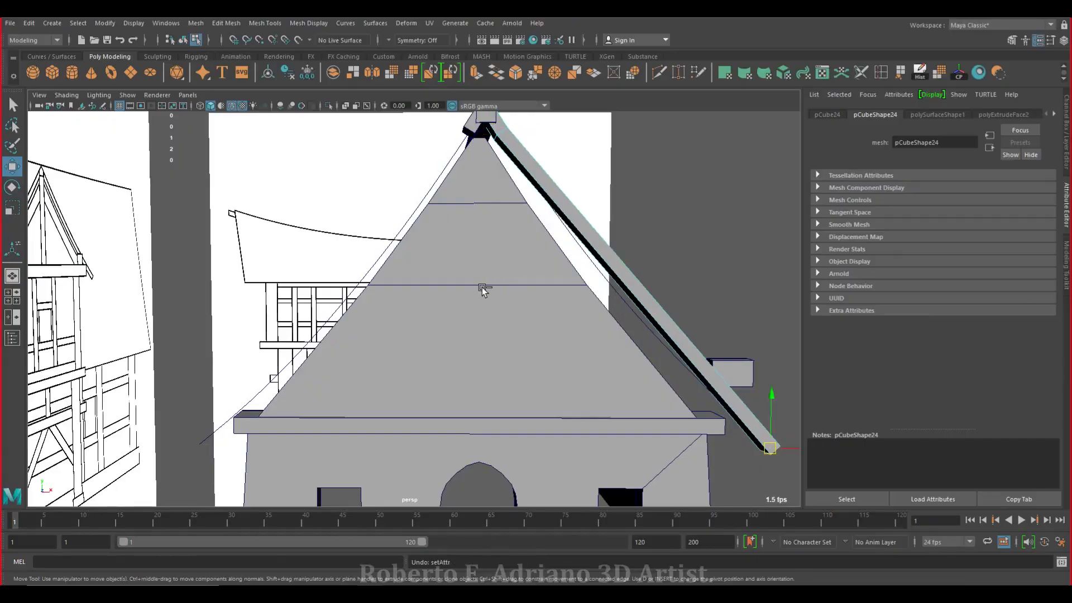
Set the rafter extrusion's divisions to 12 and delete the rafter's construction history
left_click(1004, 115)
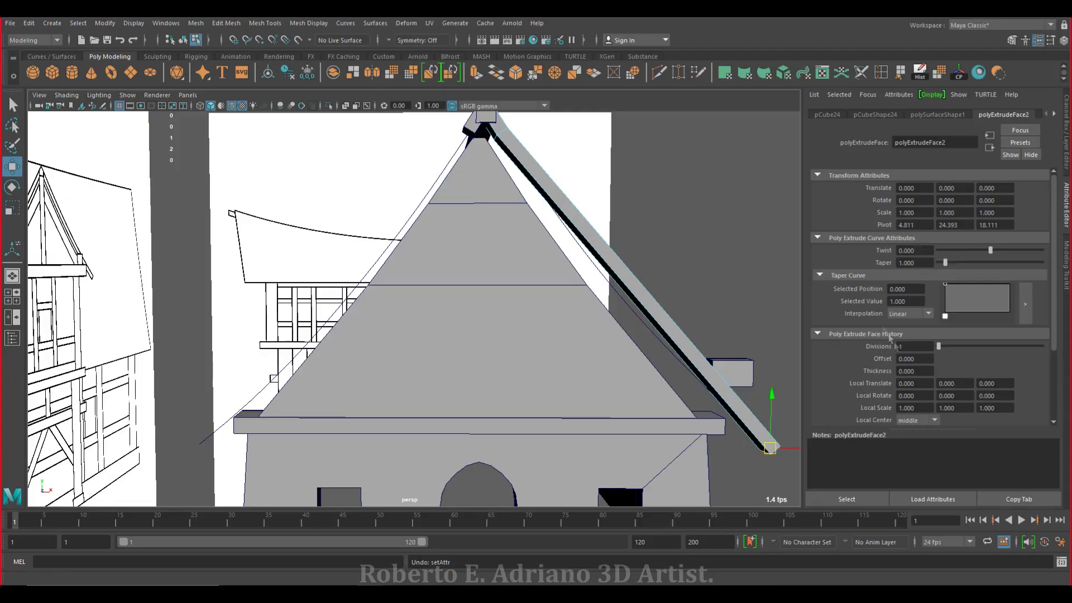
left_click_drag(946, 351, 983, 347)
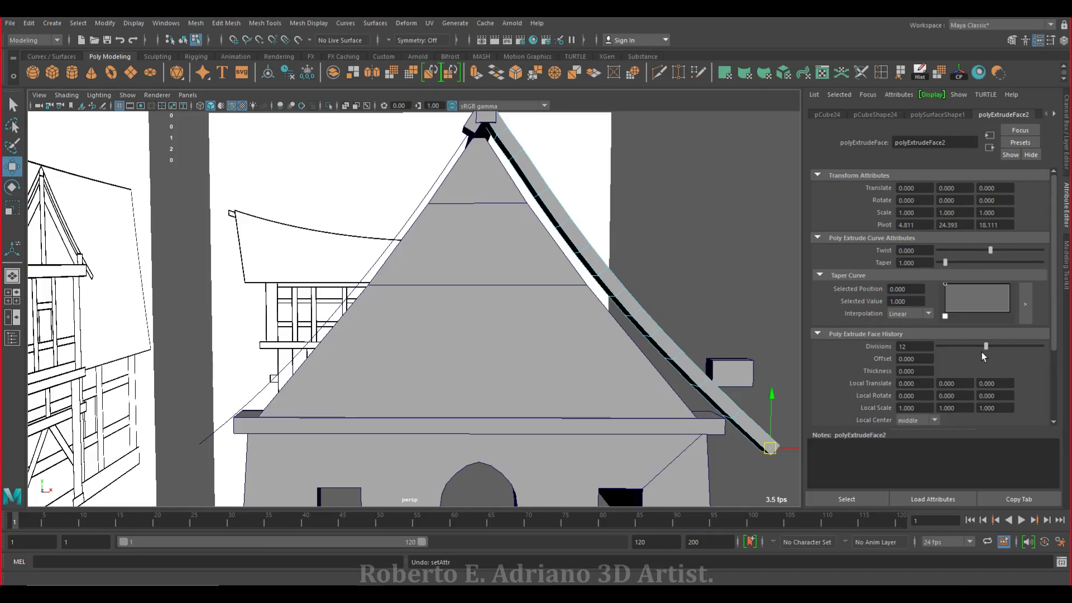
scroll(597, 240, "down", 3)
scroll(584, 254, "up", 3)
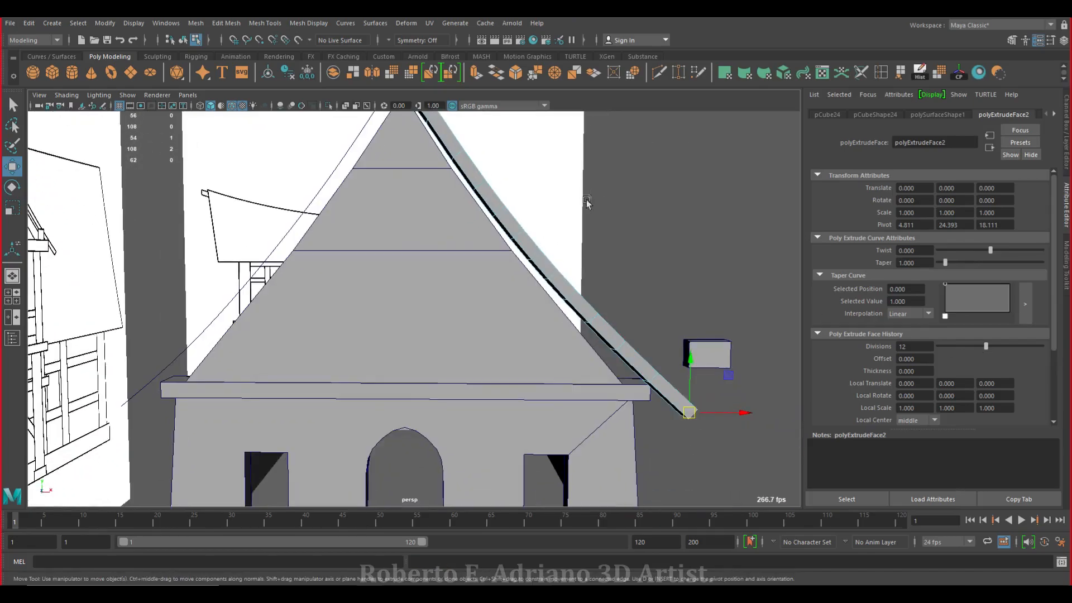
right_click_drag(541, 261, 555, 253)
middle_click_drag(599, 198, 617, 249, "alt")
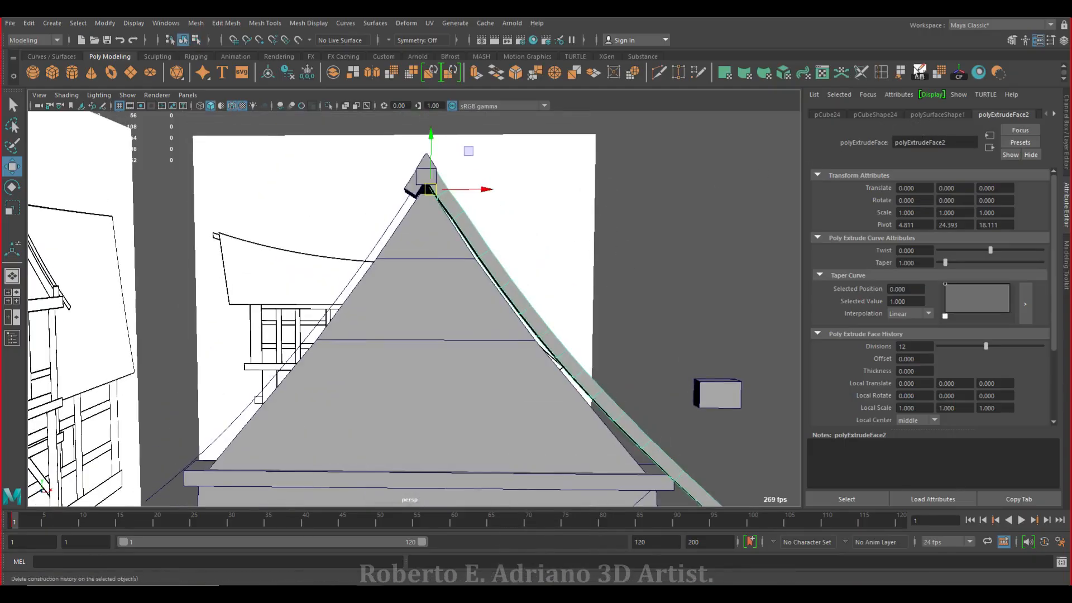
left_click(920, 72)
Nudge the vertices of the rafter's first cross-section below the cube end horizontally to match the drawn rafter in the front view
key("space")
key("space")
scroll(593, 136, "up", 3)
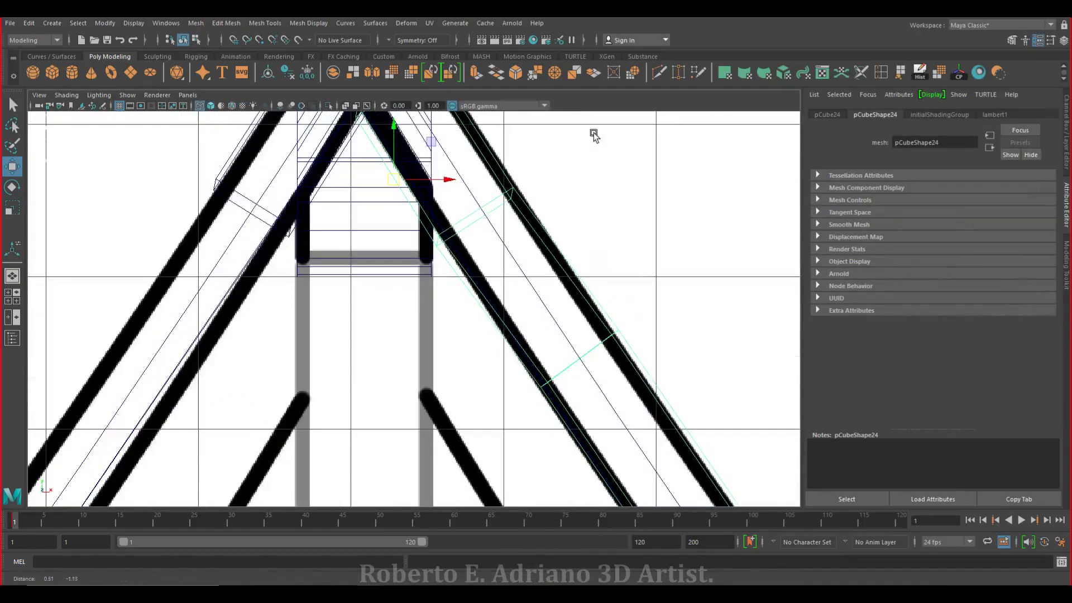
right_click_drag(604, 293, 554, 289)
left_click_drag(624, 371, 629, 371)
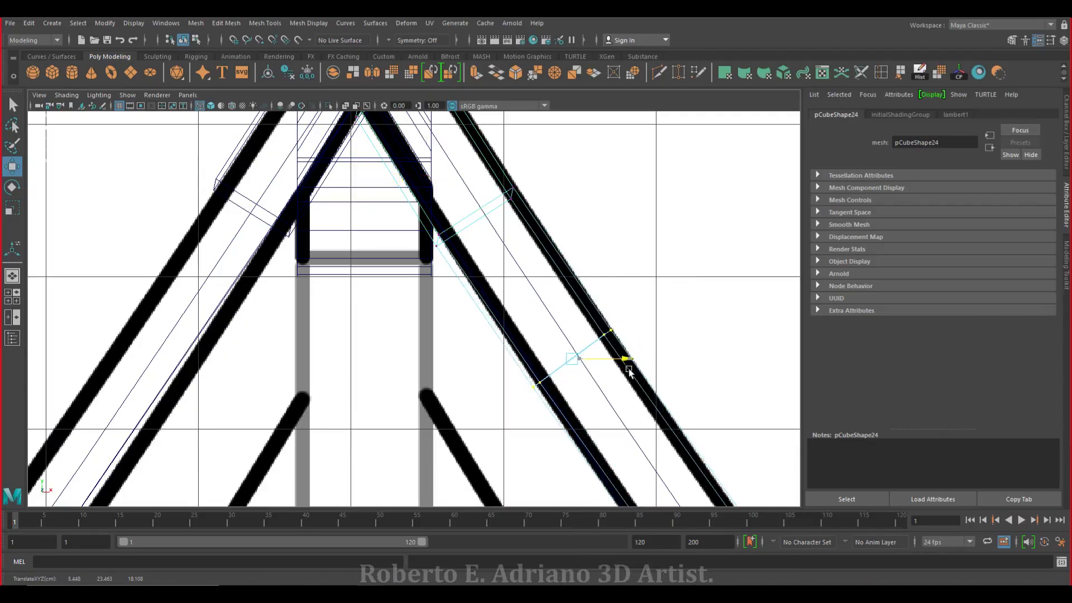
scroll(586, 306, "down", 5)
scroll(599, 193, "up", 2)
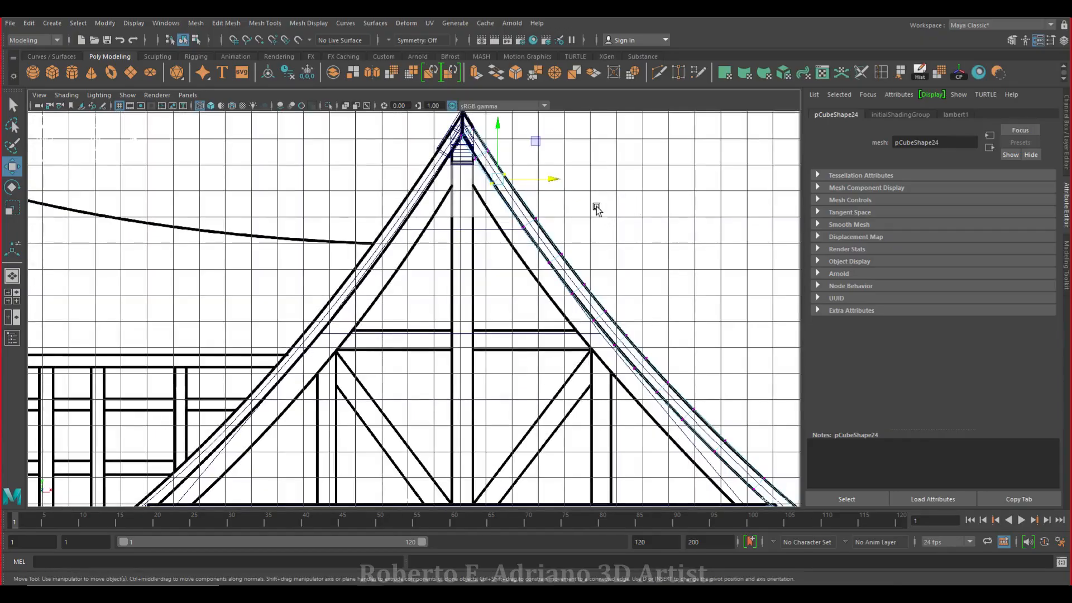
key("space")
key("space")
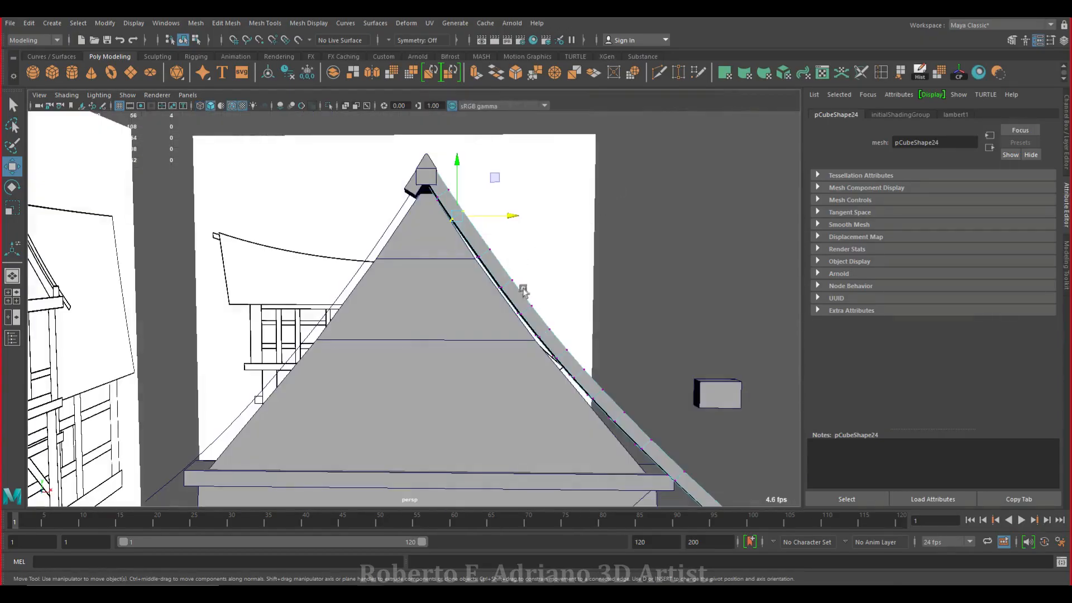
right_click_drag(522, 288, 564, 281)
Select the lower end face of the opposite rafter's cube beneath the ridge beam
scroll(564, 281, "down", 4)
left_click_drag(564, 281, 670, 290, "alt")
scroll(603, 287, "up", 6)
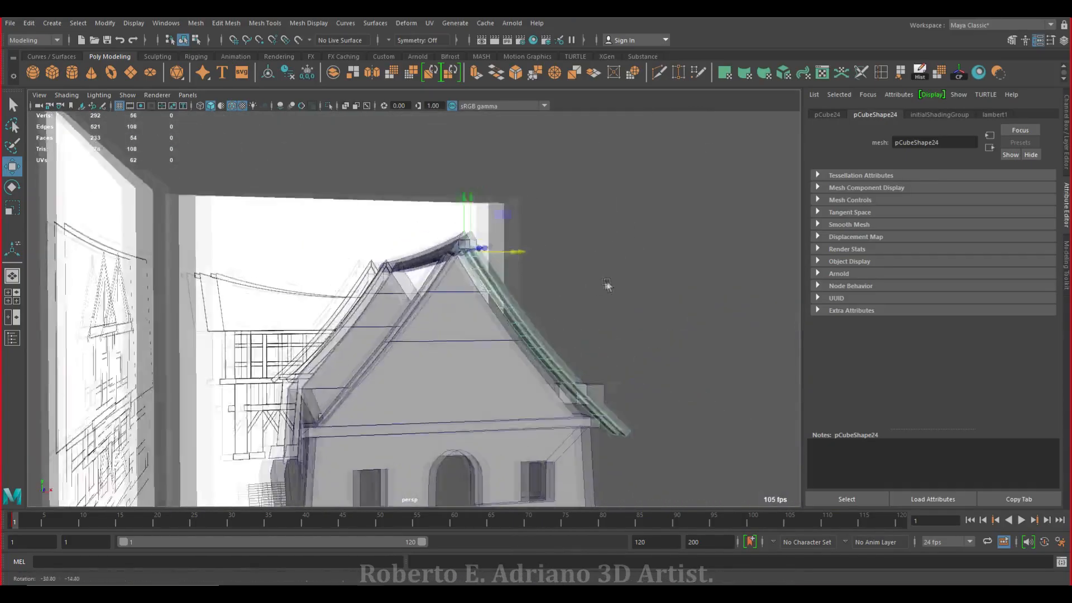
left_click_drag(442, 300, 634, 227, "alt")
left_click(655, 192)
right_click(654, 192)
left_click(654, 223)
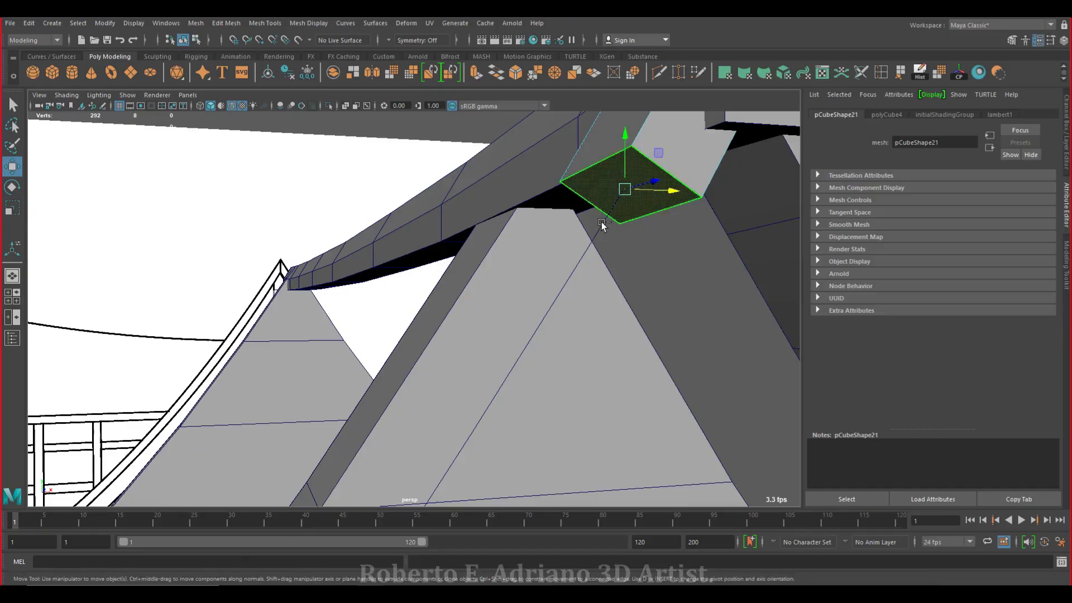
Extrude the selected face below the ridge beam along the left gable curve with 12 divisions to form a curved rafter
left_click(653, 203)
left_click_drag(593, 232, 522, 235, "alt")
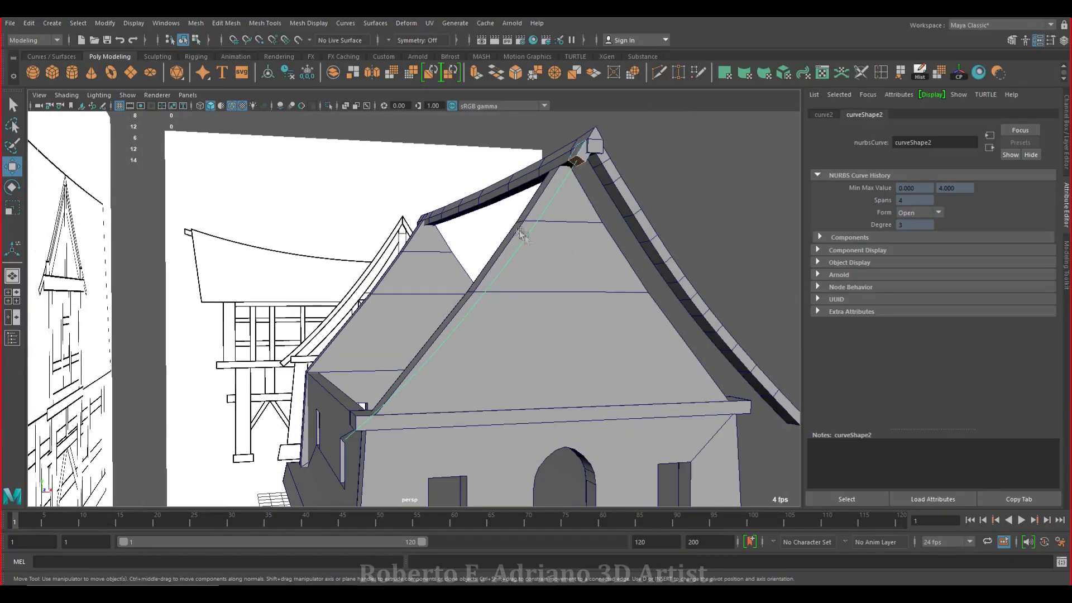
left_click(476, 73)
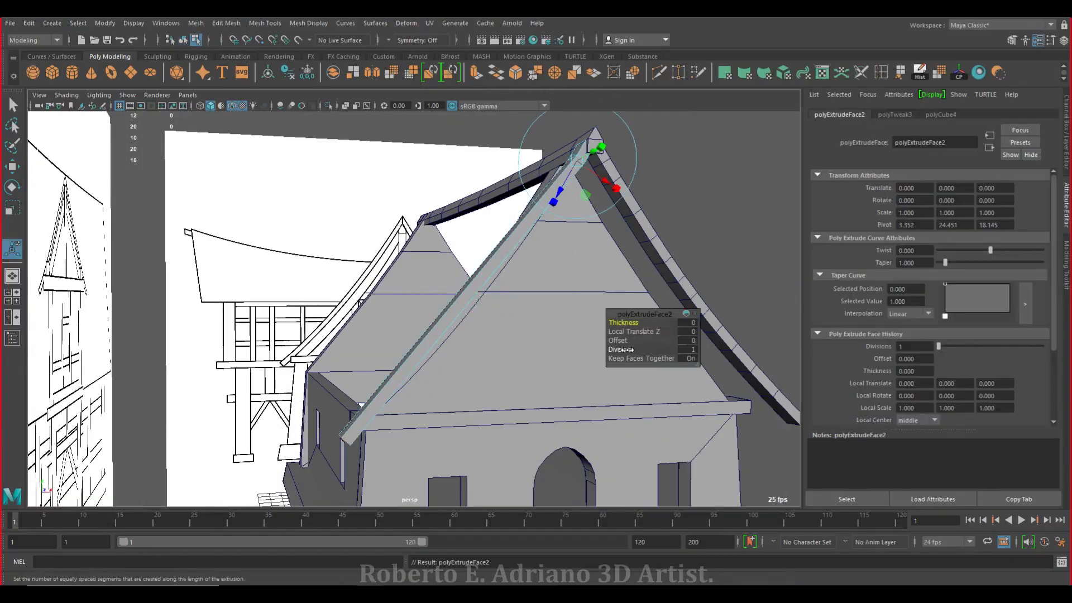
left_click_drag(625, 349, 645, 350)
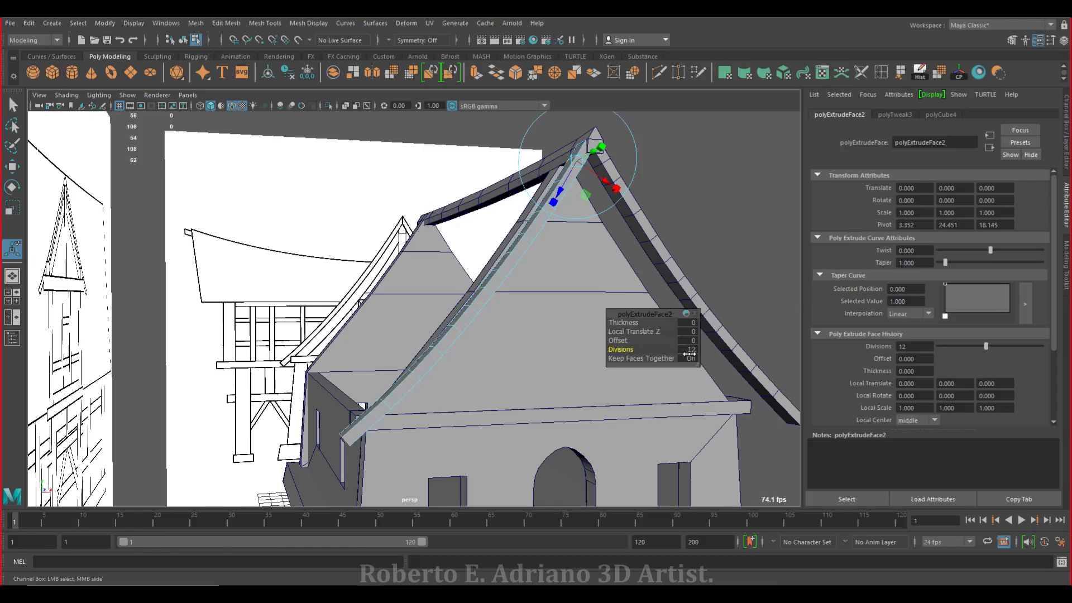
left_click_drag(538, 356, 511, 300, "alt")
right_click_drag(512, 299, 541, 256)
Duplicate the two curved front rafters and place the copies at the opposite end of the ridge beam
left_click_drag(624, 253, 424, 313, "alt")
scroll(425, 313, "down", 5)
scroll(454, 324, "up", 5)
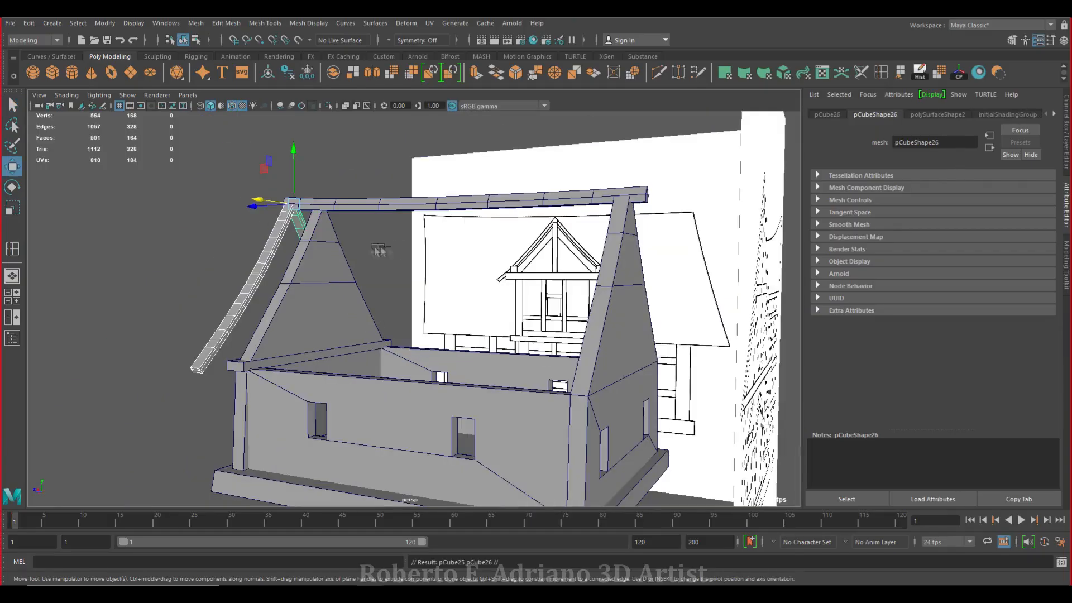
left_click_drag(309, 217, 604, 291, "alt")
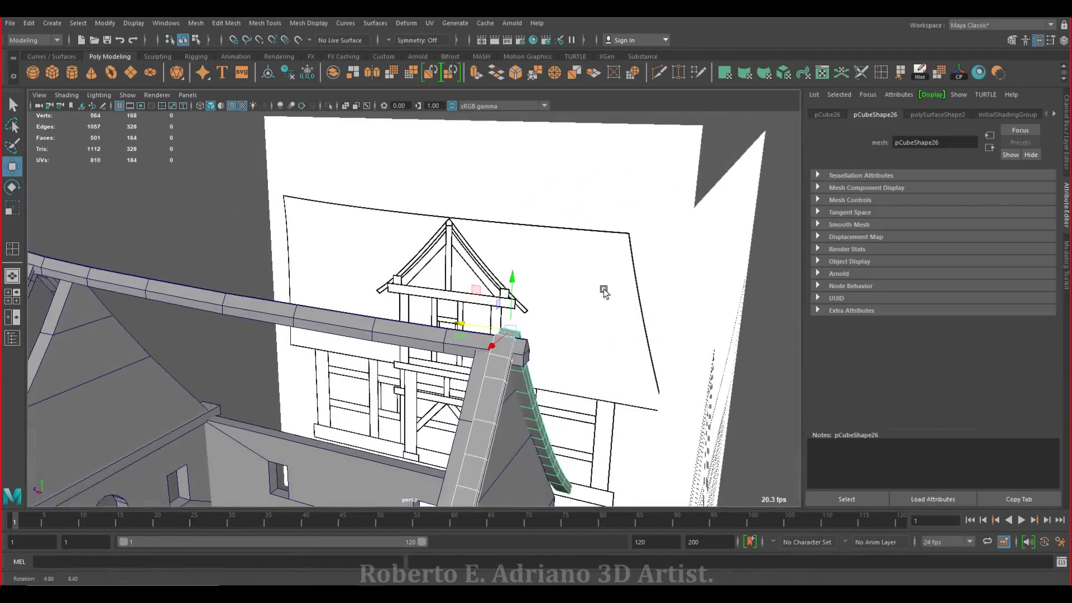
Adjust the height of the duplicated rafters so they meet the far end of the ridge beam
right_click_drag(604, 292, 466, 272, "alt")
middle_click_drag(447, 266, 406, 252, "alt")
left_click_drag(433, 258, 498, 272, "alt")
middle_click_drag(497, 272, 414, 167, "alt")
right_click_drag(415, 167, 427, 237, "alt")
left_click_drag(427, 236, 581, 300, "alt")
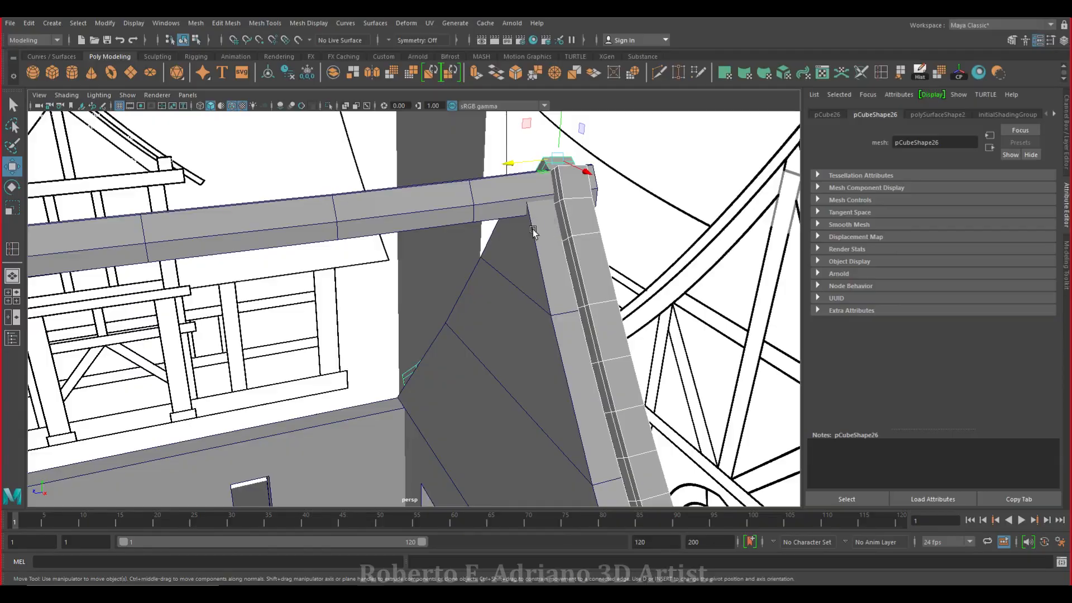
mouse_move(560, 124)
left_mouse_down()
mouse_move(554, 152)
mouse_move(553, 126)
left_mouse_up()
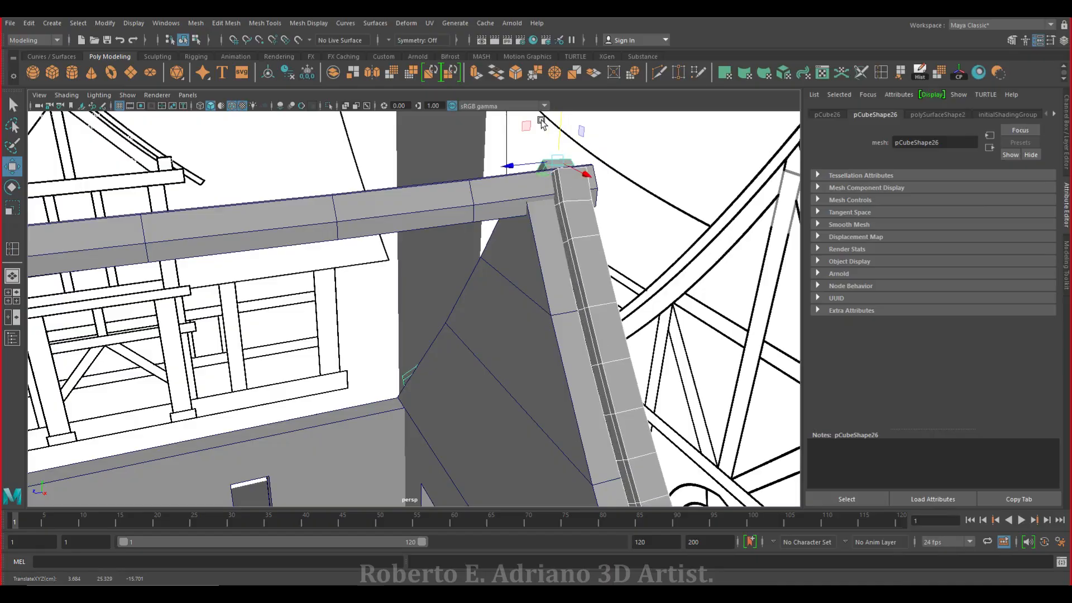
mouse_move(547, 227)
left_mouse_down("alt")
mouse_move(471, 273)
mouse_move(563, 233)
left_mouse_up("alt")
right_click_drag(562, 232, 527, 268, "alt")
left_click_drag(527, 268, 409, 269, "alt")
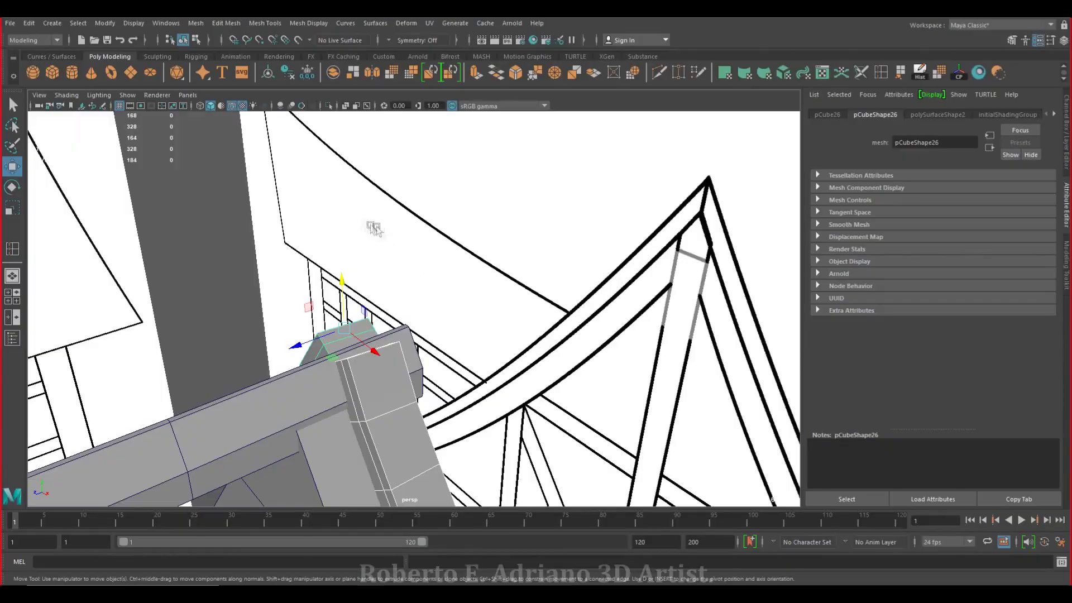
Duplicate the right slope's roof curve and align the copy with the right rafter at the back gable
left_click(365, 373)
left_click_drag(366, 373, 464, 324, "alt")
key("f")
middle_click_drag(399, 239, 438, 347, "alt")
scroll(438, 347, "up", 3)
left_click_drag(438, 347, 482, 355, "alt")
middle_click_drag(482, 355, 352, 194, "alt")
middle_click_drag(550, 446, 498, 335, "alt")
left_click_drag(498, 335, 438, 304, "alt")
middle_click_drag(438, 304, 412, 287, "alt")
left_click(412, 287)
key("f")
middle_click_drag(329, 253, 455, 340, "alt")
scroll(412, 304, "up", 4)
left_click_drag(542, 341, 507, 334, "alt")
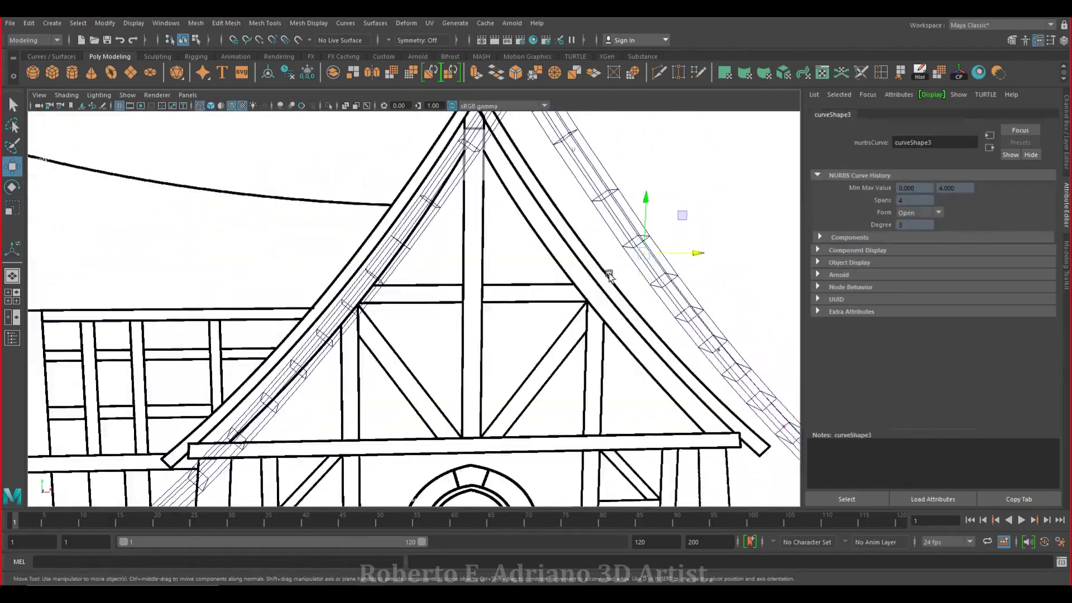
left_click_drag(611, 273, 545, 270, "alt")
Duplicate the left slope's roof curve, centre its pivot and move the copy along the house to the back rafters
mouse_move(482, 294)
left_mouse_down("alt")
mouse_move(423, 272)
mouse_move(428, 263)
mouse_move(486, 284)
mouse_move(350, 258)
mouse_move(335, 312)
mouse_move(448, 311)
mouse_move(382, 274)
mouse_move(442, 342)
mouse_move(447, 285)
mouse_move(316, 237)
mouse_move(335, 212)
mouse_move(372, 226)
left_mouse_up("alt")
scroll(469, 282, "down", 4)
scroll(468, 281, "up", 3)
scroll(349, 258, "down", 6)
scroll(335, 312, "up", 6)
left_click(253, 173)
scroll(307, 204, "down", 5)
left_click_drag(401, 265, 478, 358, "alt")
left_click(959, 73)
left_click_drag(512, 362, 395, 301)
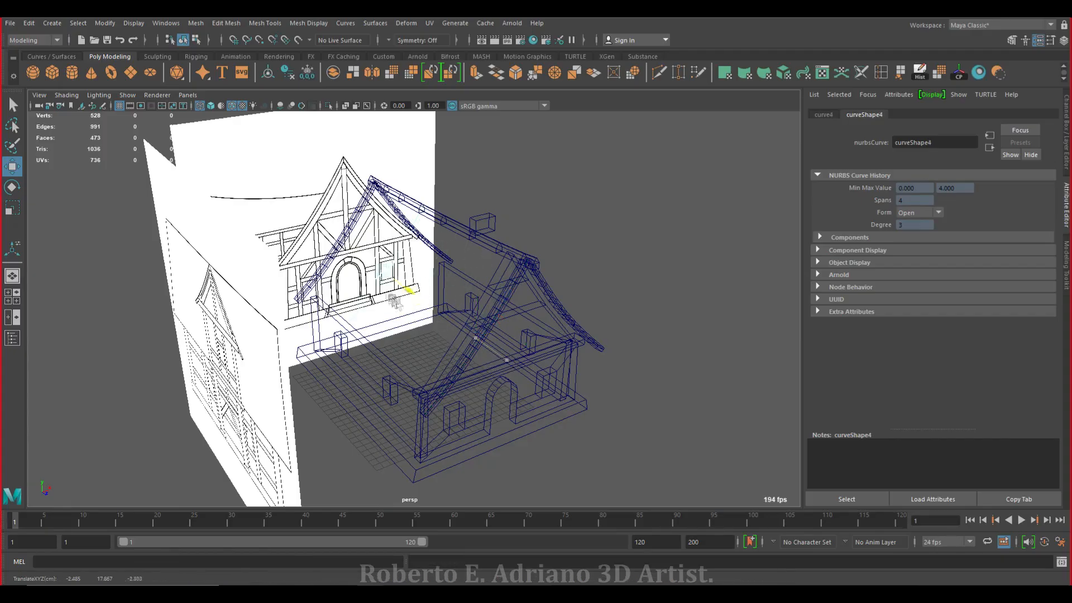
right_click_drag(339, 272, 594, 249, "alt")
left_click_drag(594, 249, 548, 314, "alt")
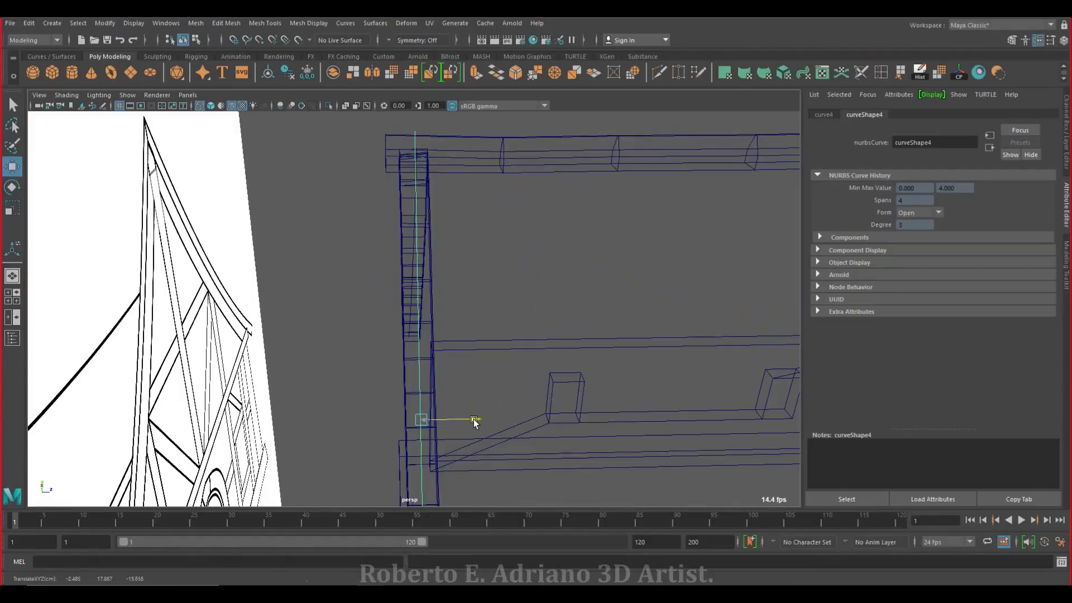
Fine-tune the left curve copy's height and sideways position so it follows the back left rafter
left_click_drag(474, 421, 470, 471, "alt")
left_click(472, 474)
left_click_drag(461, 398, 522, 331, "alt")
middle_click_drag(448, 295, 544, 204, "alt")
left_click_drag(469, 277, 436, 292, "alt")
middle_click_drag(459, 302, 544, 400, "alt")
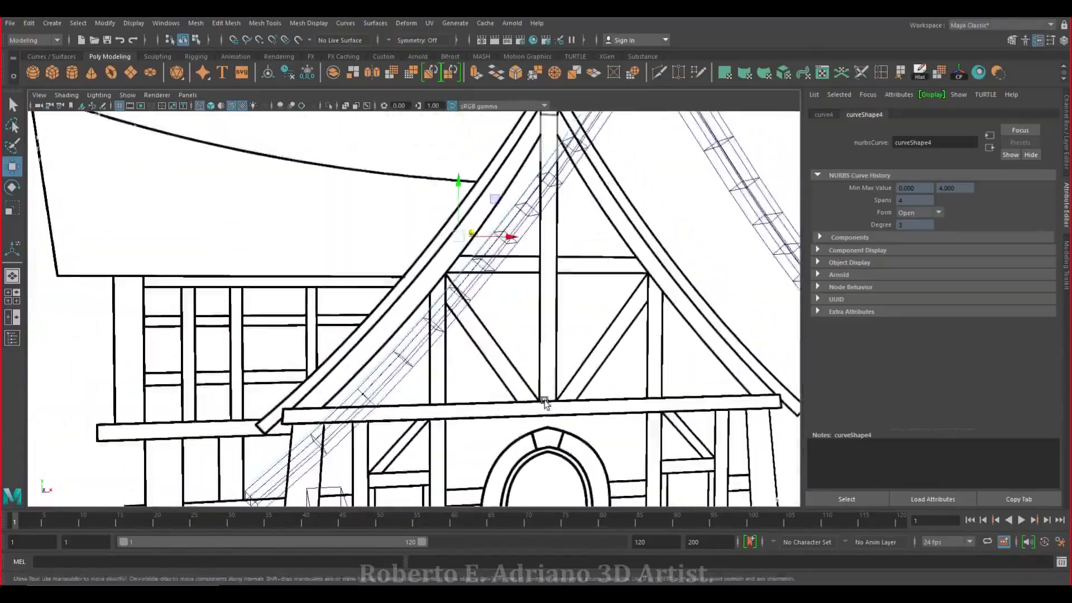
left_click_drag(457, 182, 458, 199)
middle_click_drag(557, 311, 527, 242, "alt")
left_click_drag(527, 242, 500, 296, "alt")
left_click_drag(493, 198, 495, 200)
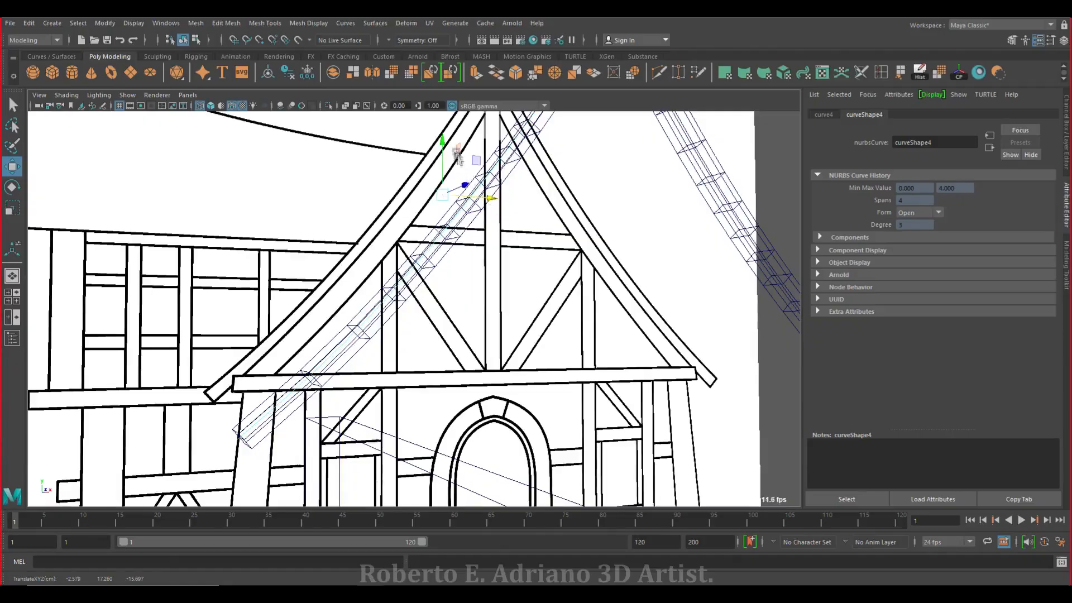
left_click_drag(443, 143, 493, 202)
Inspect the curve copy's alignment with the back rafters and ridge beam from several angles
left_click_drag(449, 144, 360, 261, "alt")
scroll(359, 260, "up", 3)
middle_click_drag(359, 260, 370, 349, "alt")
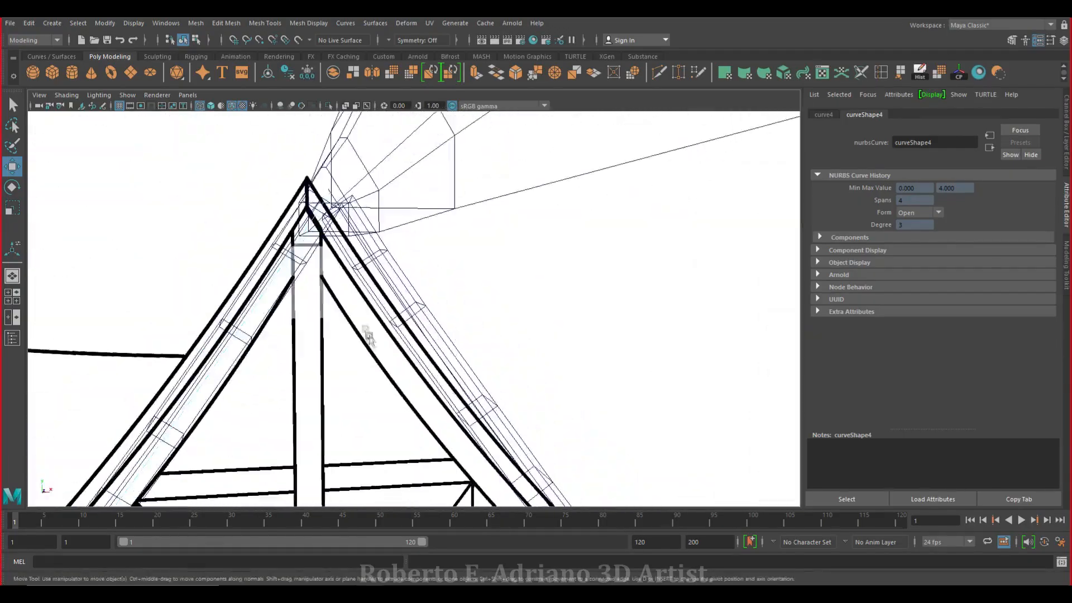
left_click_drag(345, 264, 479, 283, "alt")
scroll(479, 283, "up", 5)
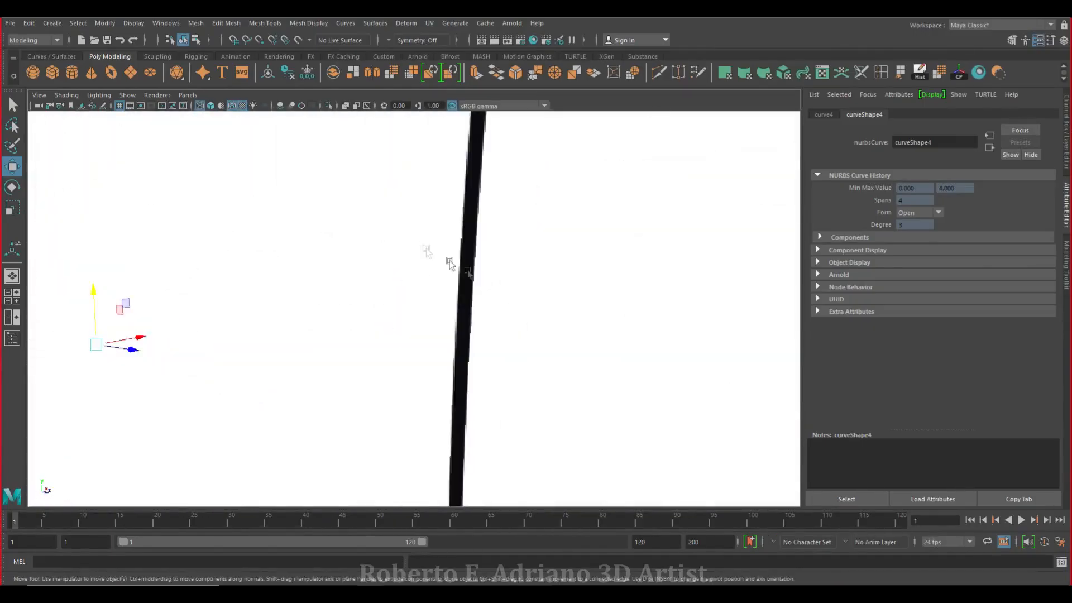
scroll(356, 287, "down", 6)
left_click_drag(323, 290, 562, 290, "alt")
middle_click_drag(563, 290, 457, 249, "alt")
left_click_drag(457, 249, 593, 282, "alt")
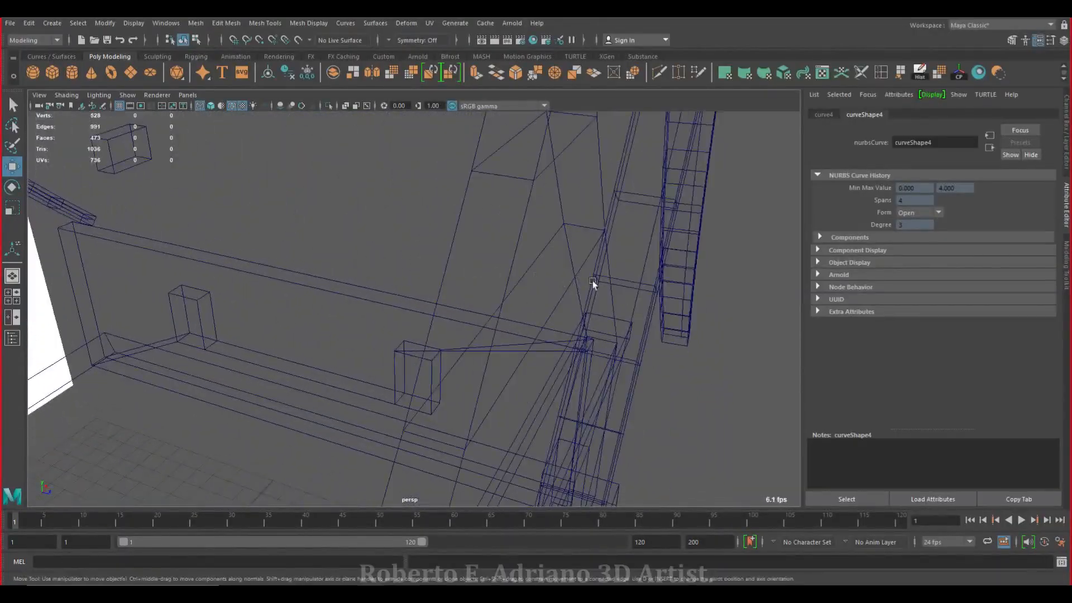
middle_click_drag(593, 282, 457, 290, "alt")
right_click_drag(457, 290, 504, 285, "alt")
mouse_move(505, 283)
left_mouse_down("alt")
mouse_move(558, 227)
mouse_move(447, 268)
left_mouse_up("alt")
Restore the shaded display with both left slope curves selected and save the scene
left_click(211, 106)
left_click_drag(346, 235, 400, 283, "alt")
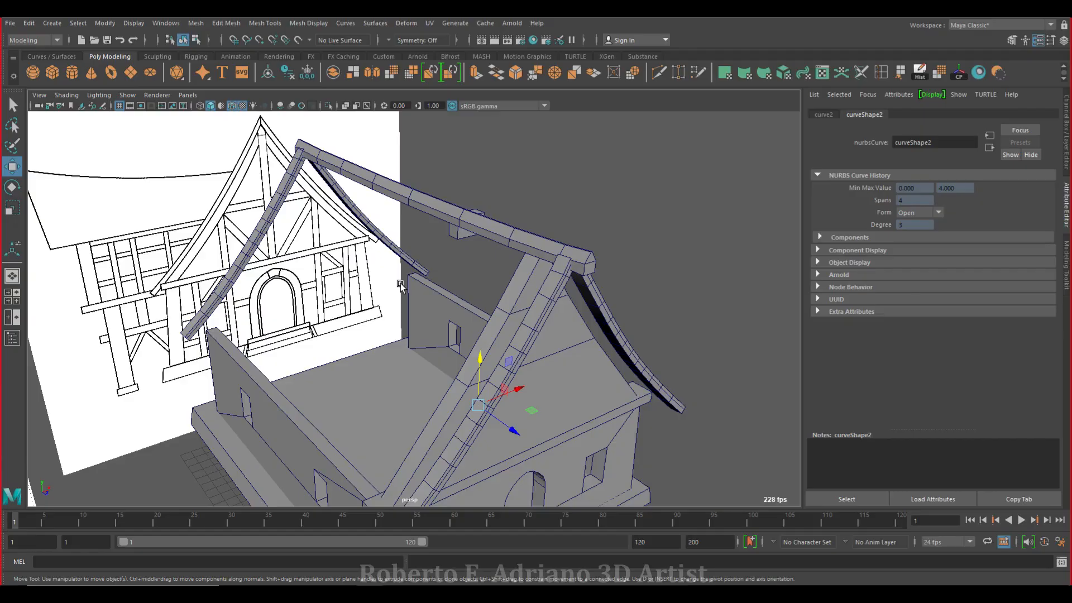
left_click_drag(400, 283, 500, 307, "alt")
key("ctrl+s")
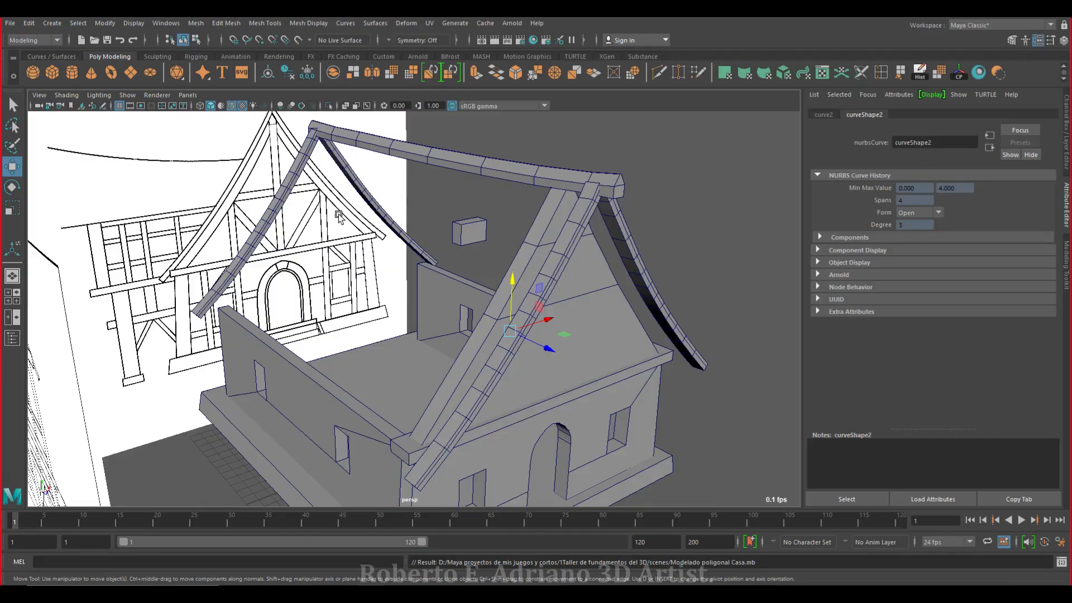
Try to loft a surface between the two left slope curves with the current loft settings
left_click(346, 23)
left_click(400, 50)
mouse_move(441, 296)
left_mouse_down("alt")
mouse_move(438, 251)
mouse_move(454, 271)
mouse_move(431, 270)
mouse_move(451, 285)
left_mouse_up("alt")
key("ctrl+z")
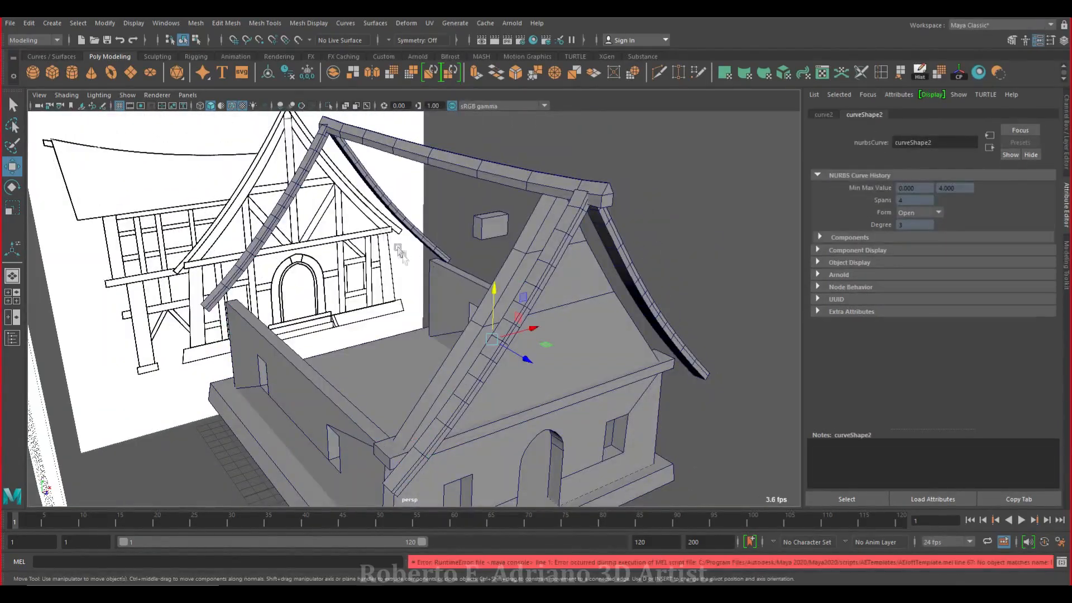
Loft the two left slope curves with the output geometry set to Polygons to create the roof surface
left_click(375, 23)
left_click(483, 52)
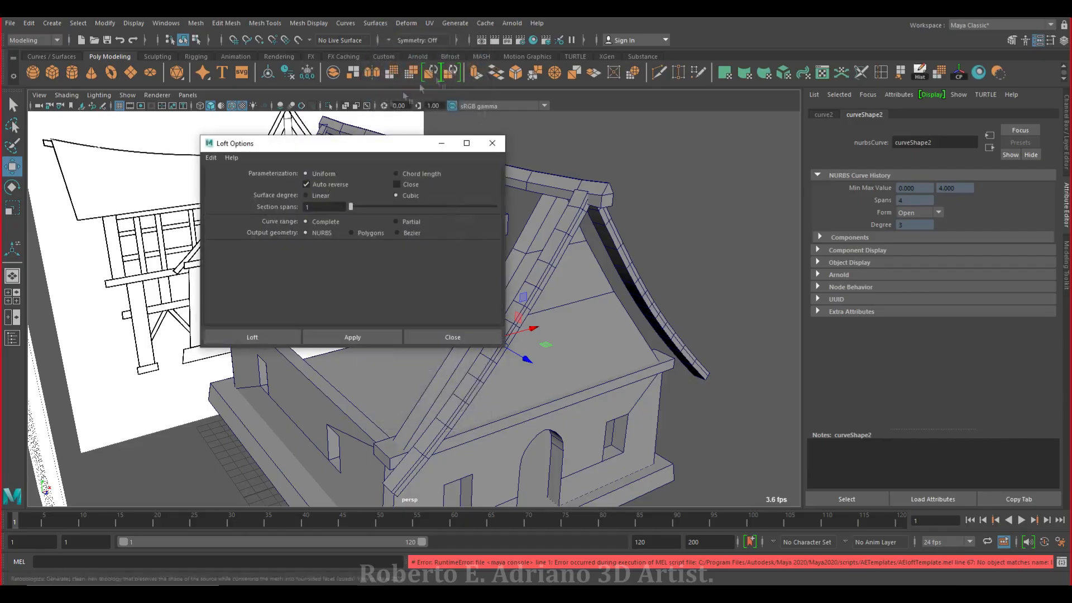
left_click(351, 233)
scroll(472, 257, "down", 3)
left_click(253, 337)
left_click_drag(491, 249, 335, 245, "alt")
Loft the two remaining roof curves on the open slope to create the second polygon roof surface
left_click(211, 106)
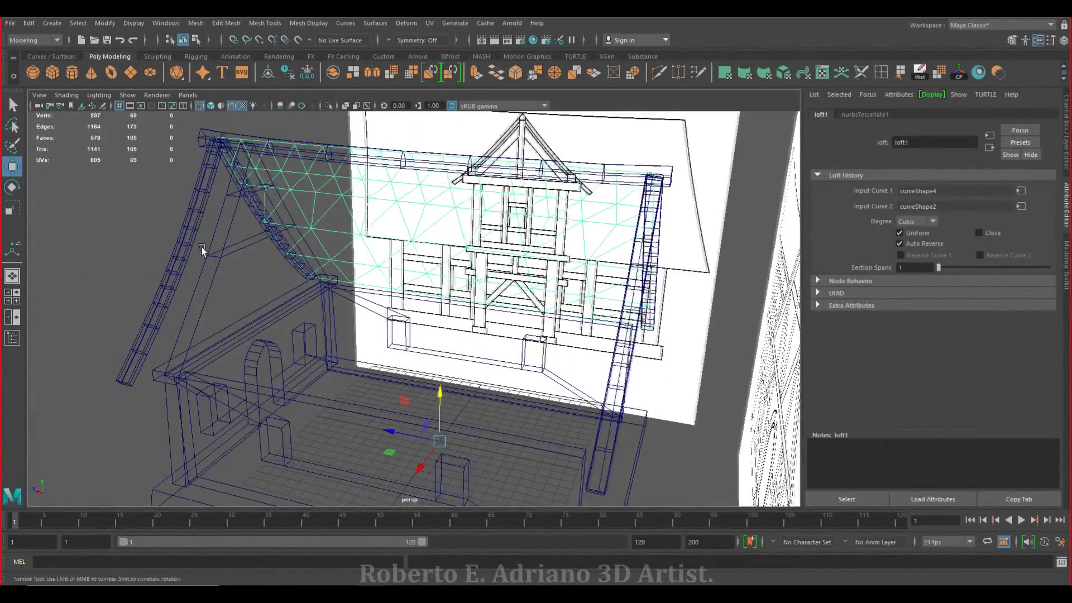
left_click_drag(202, 250, 255, 257, "alt")
left_click(255, 260)
middle_click_drag(366, 240, 258, 231, "alt")
left_click_drag(258, 231, 294, 234, "alt")
left_click(423, 266)
middle_click_drag(250, 242, 467, 246, "alt")
left_click_drag(467, 246, 234, 193, "alt")
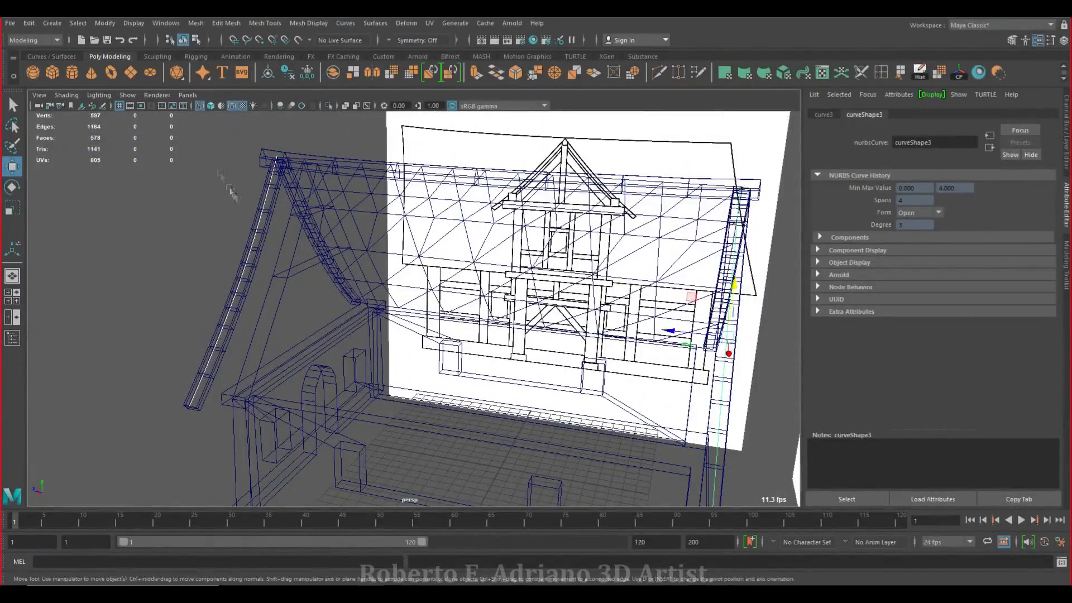
left_click(210, 106)
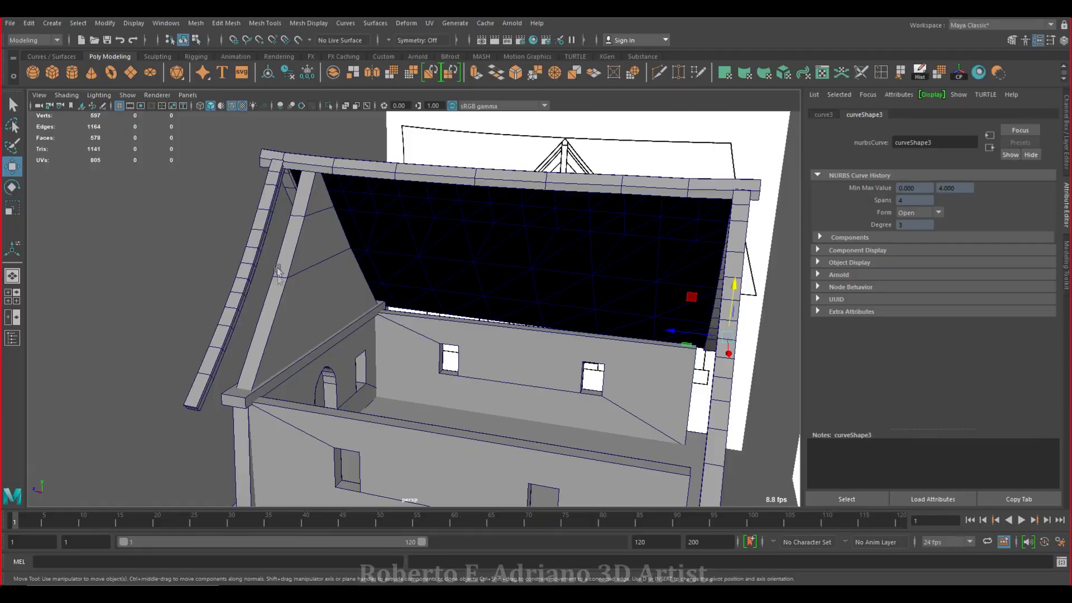
left_click_drag(277, 272, 270, 115, "alt")
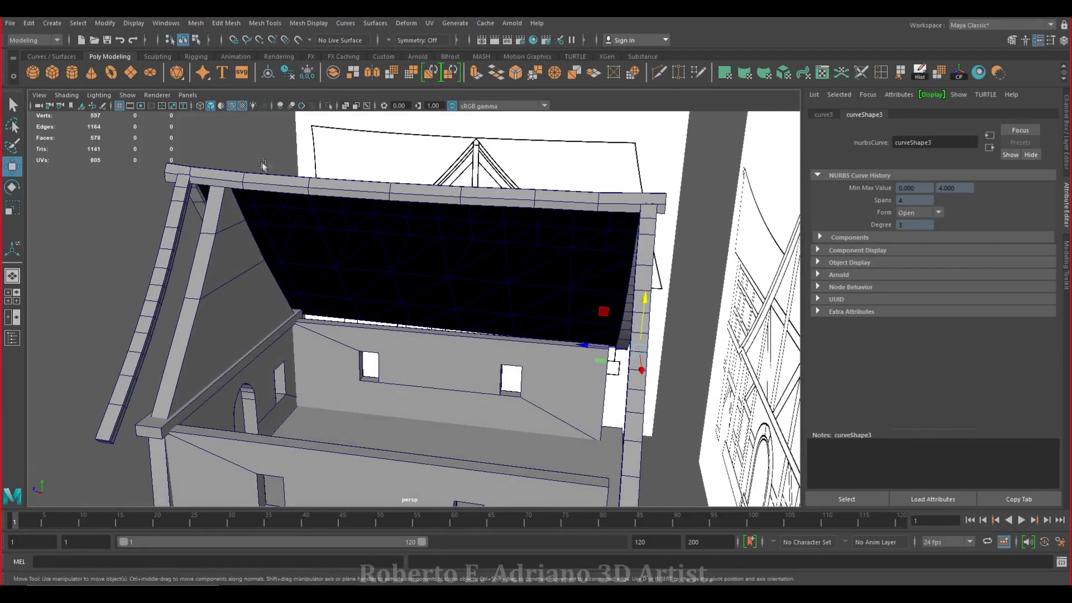
left_click(373, 23)
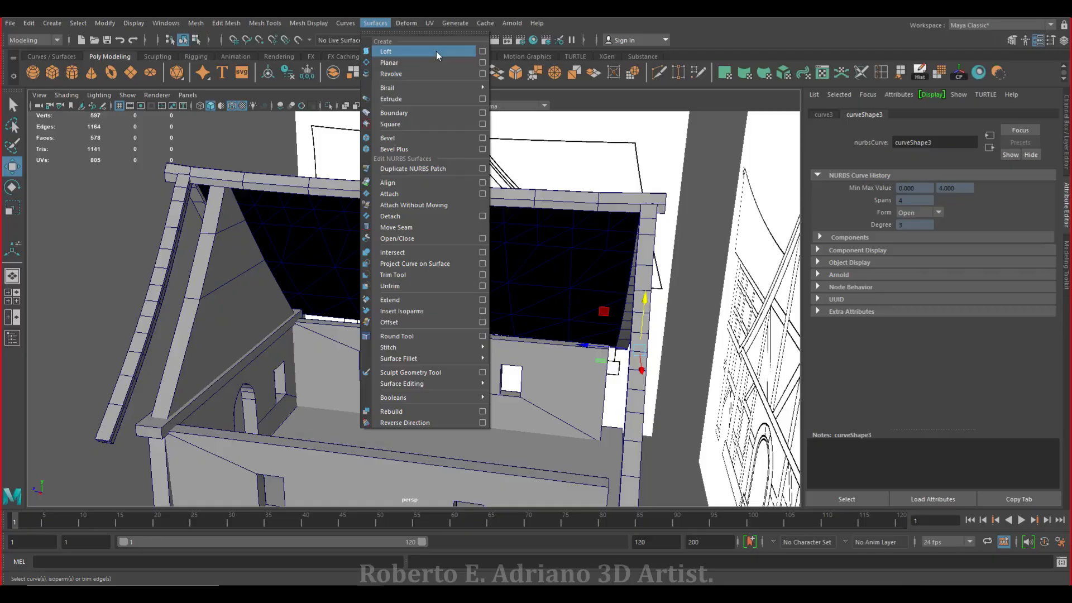
left_click(438, 54)
left_click_drag(446, 251, 323, 251, "alt")
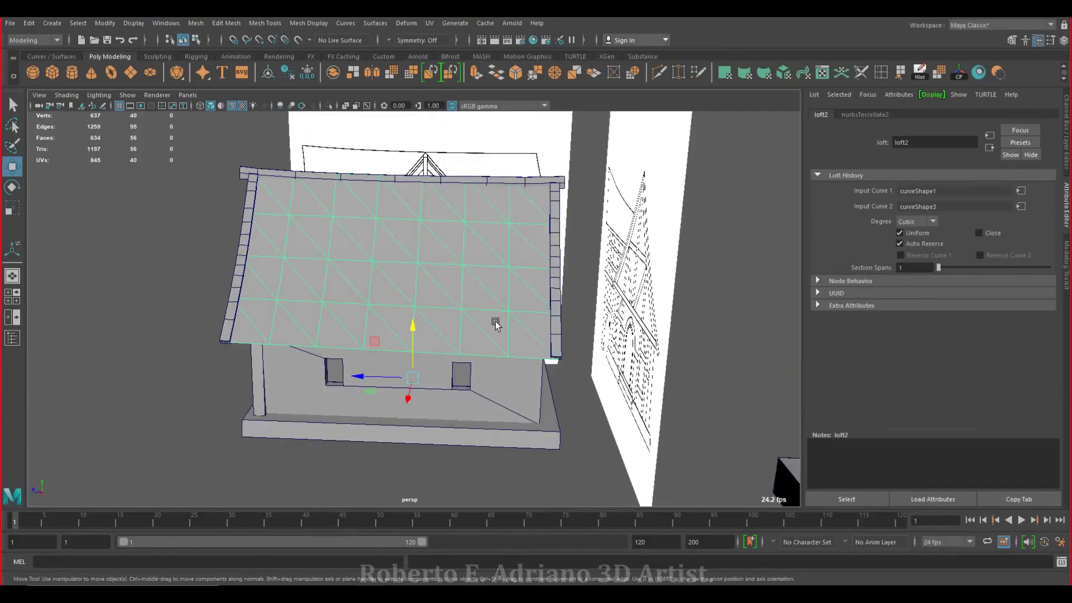
Check the finished roof slopes and save the scene
left_click_drag(550, 339, 516, 301, "alt")
left_click_drag(364, 287, 346, 234, "alt")
right_click_drag(343, 220, 389, 209)
left_click(106, 39)
Scale the front wall's upper vertices outward horizontally in the front view towards the ends of the horizontal beam
left_click(512, 311)
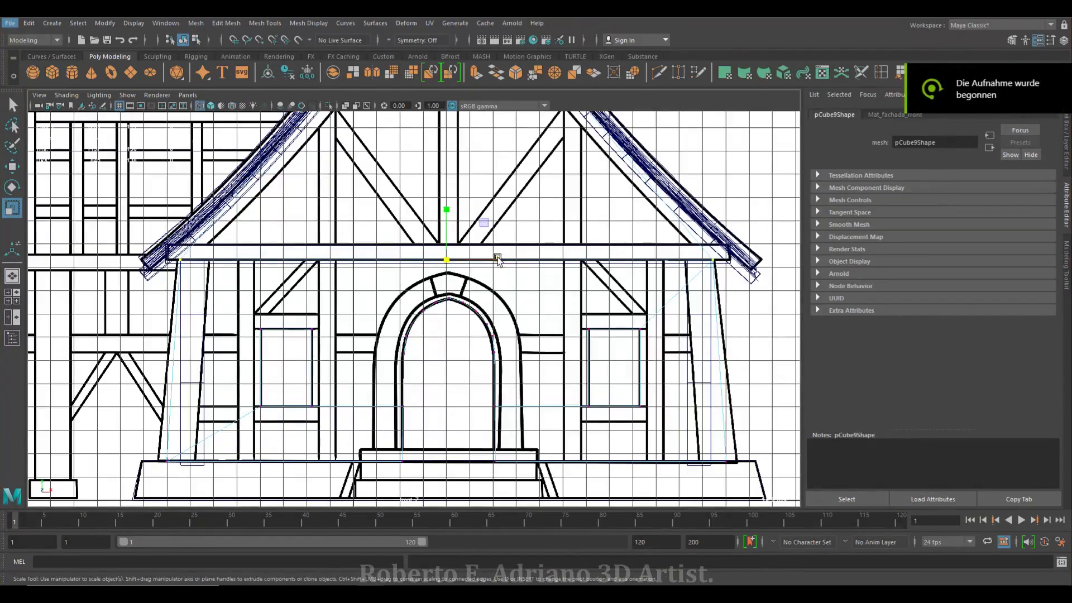
left_click_drag(498, 259, 500, 264)
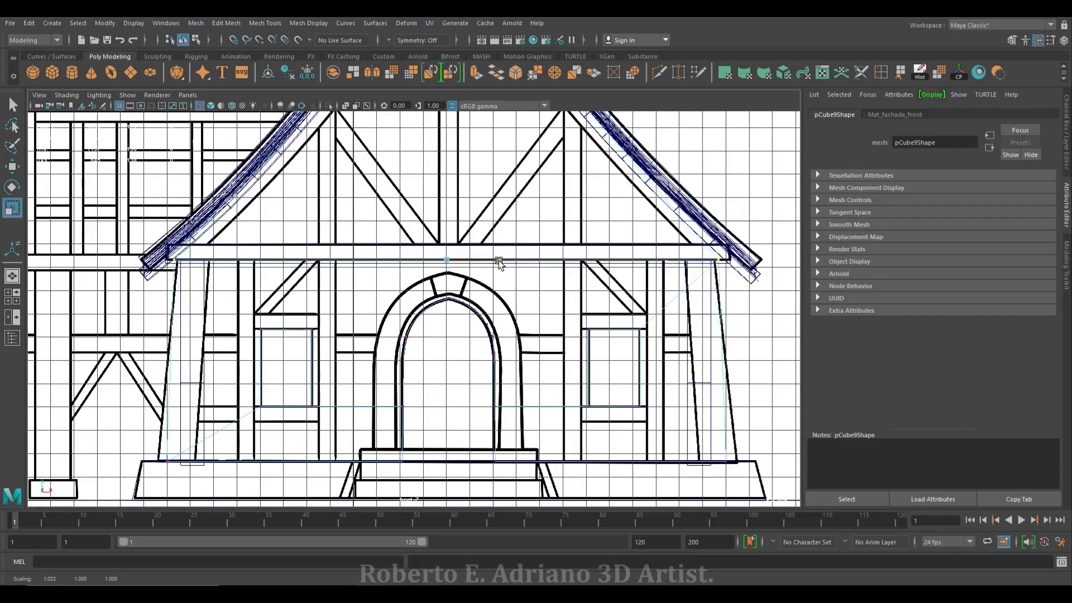
left_click_drag(500, 262, 500, 262)
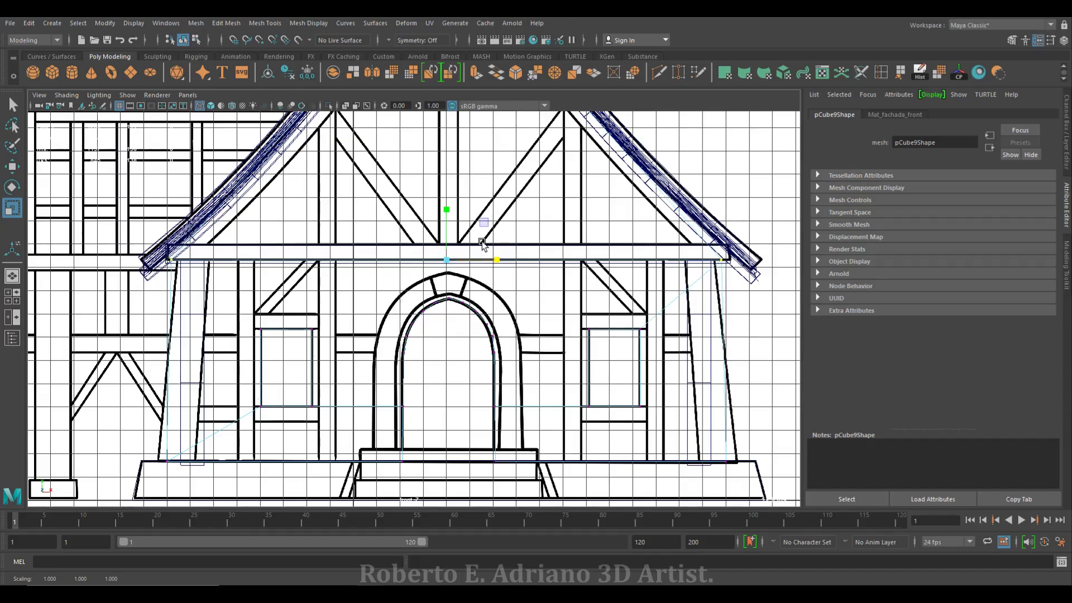
Examine how the side wall meets the front wall and the roof in the perspective view
key("space")
key("space")
scroll(537, 352, "up", 2)
left_click_drag(579, 370, 450, 316, "alt")
left_click(194, 333)
left_click_drag(146, 357, 250, 232, "alt")
left_click(254, 305)
left_click_drag(277, 312, 346, 300, "alt")
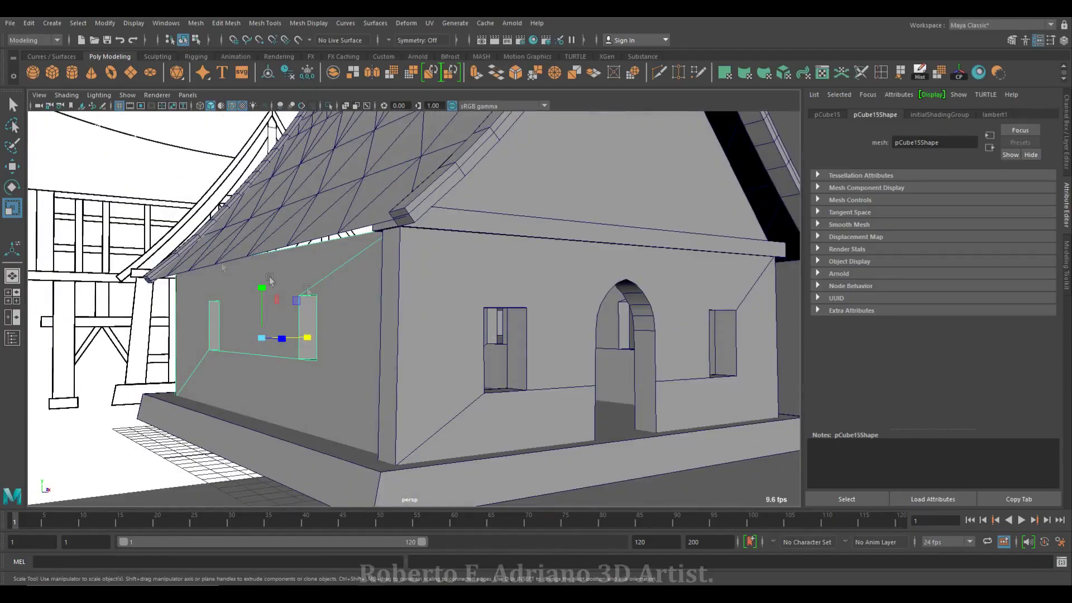
key("w")
left_click_drag(270, 279, 296, 338, "alt")
right_click_drag(297, 341, 426, 291, "alt")
left_click_drag(426, 291, 352, 313, "alt")
key("space")
key("f")
key("space")
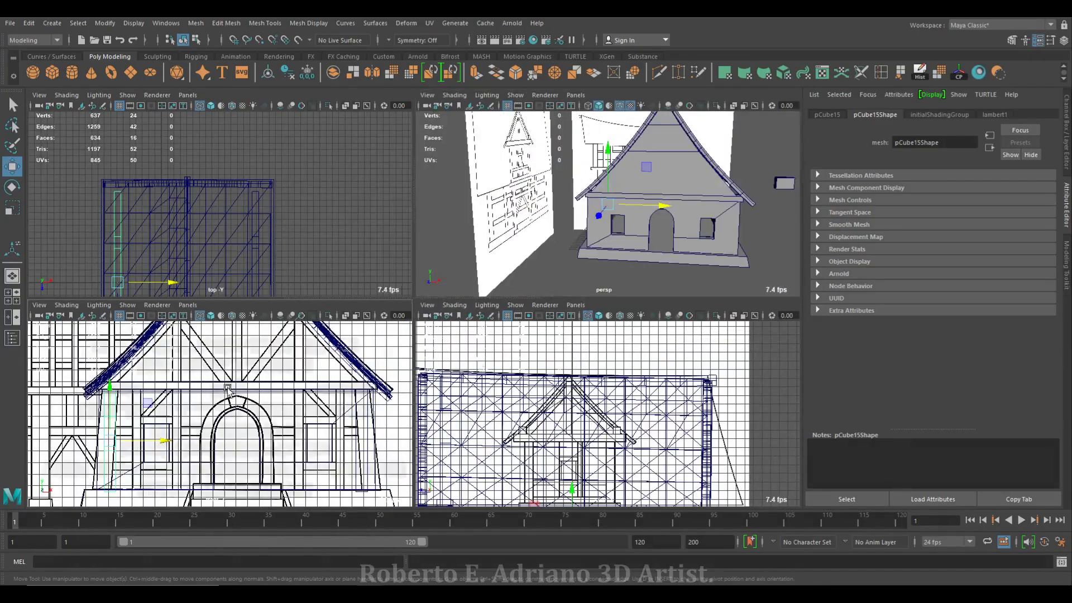
Scale the front wall's upper vertices horizontally and its lower vertices slightly inward in the front view
left_click(423, 311)
right_click_drag(229, 263, 167, 267)
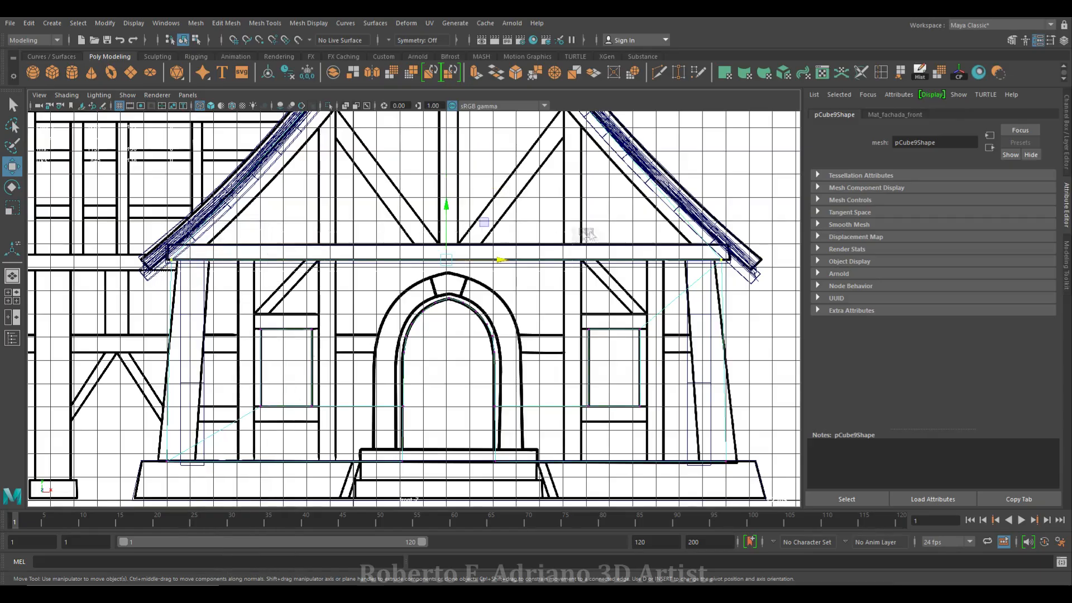
key("r")
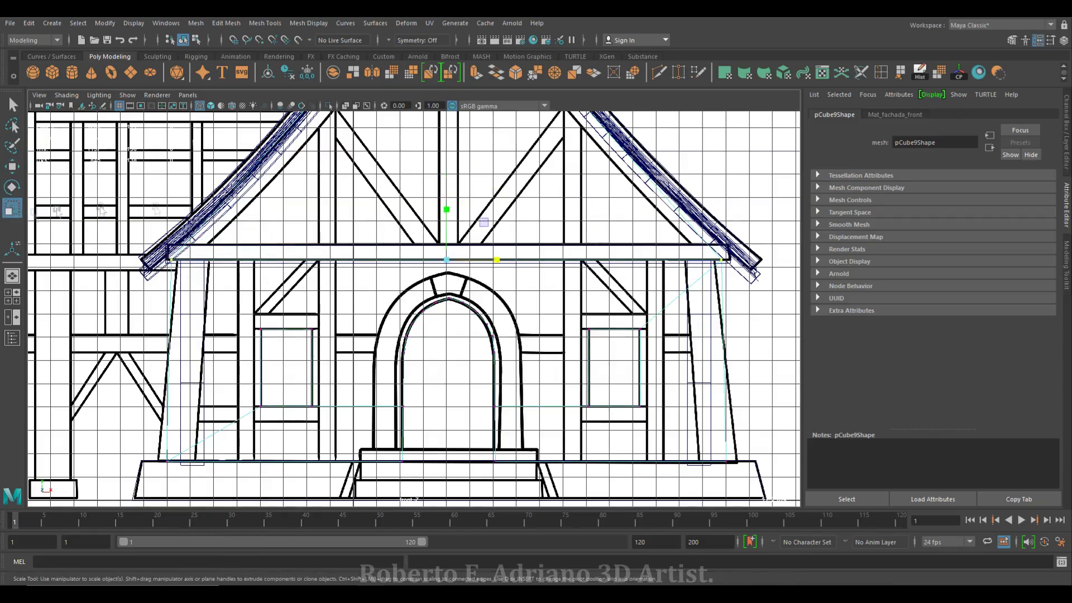
left_click_drag(497, 262, 498, 265)
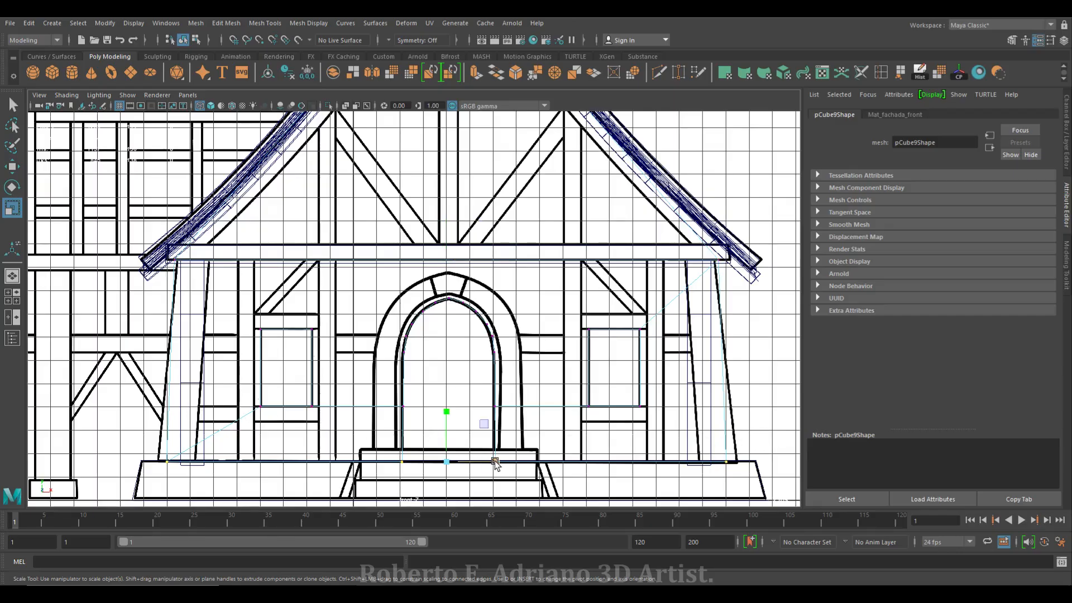
left_click_drag(492, 463, 487, 464)
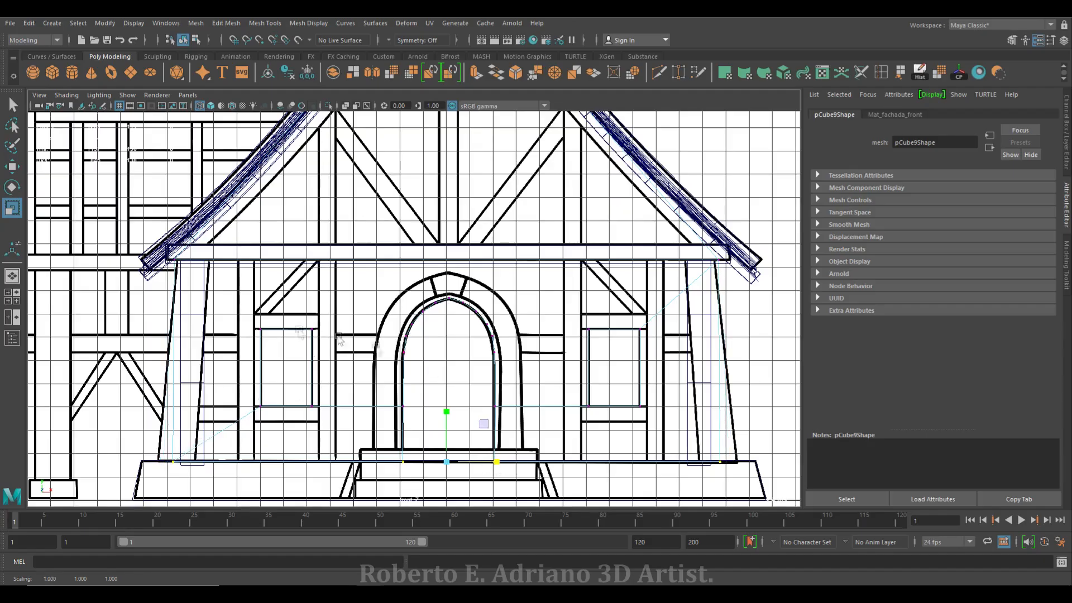
Scale the front wall's upper vertices slightly inward horizontally in the front view and check the wall corner in perspective
left_click_drag(662, 225, 746, 223)
left_click_drag(499, 260, 496, 260)
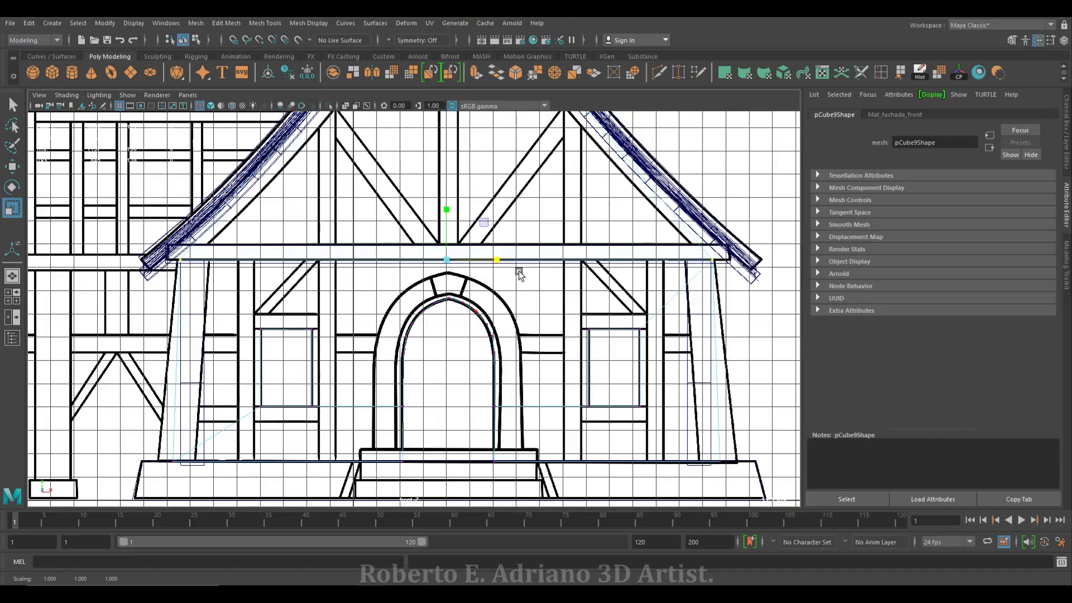
key("space")
key("space")
left_click_drag(455, 311, 407, 282, "alt")
right_click_drag(407, 283, 460, 270)
key("f")
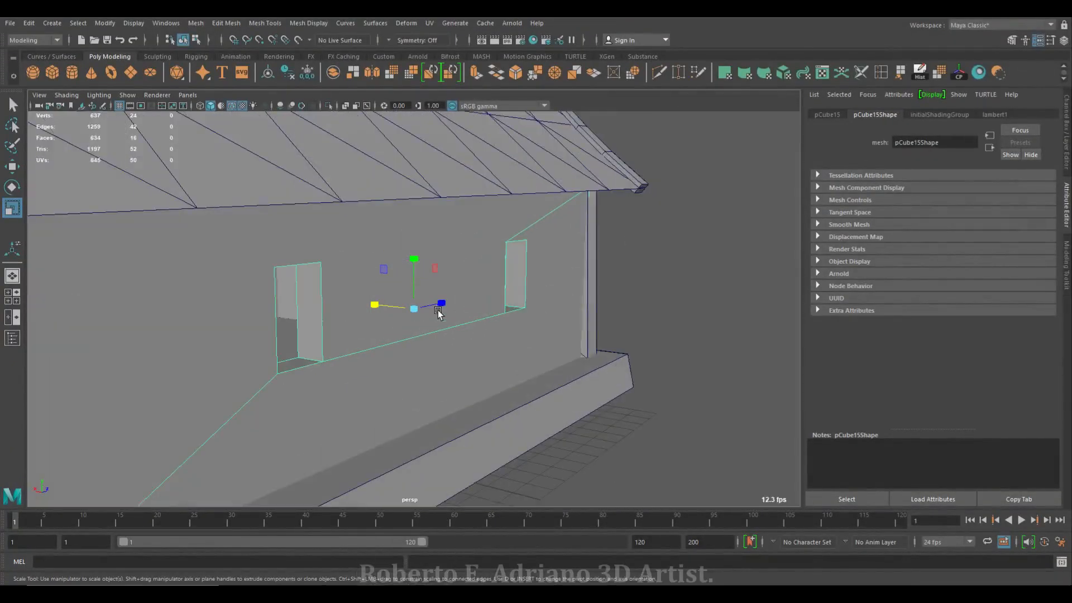
Reshape the thin box in the side view to the dormer wall's width and raise its upper vertices to the dormer beam's upper edge
left_click_drag(438, 314, 246, 288, "alt")
left_click(368, 341)
left_click(13, 167)
left_click_drag(425, 302, 510, 349)
right_click_drag(510, 349, 458, 316, "alt")
key("ctrl+a")
left_click_drag(451, 324, 330, 357, "alt")
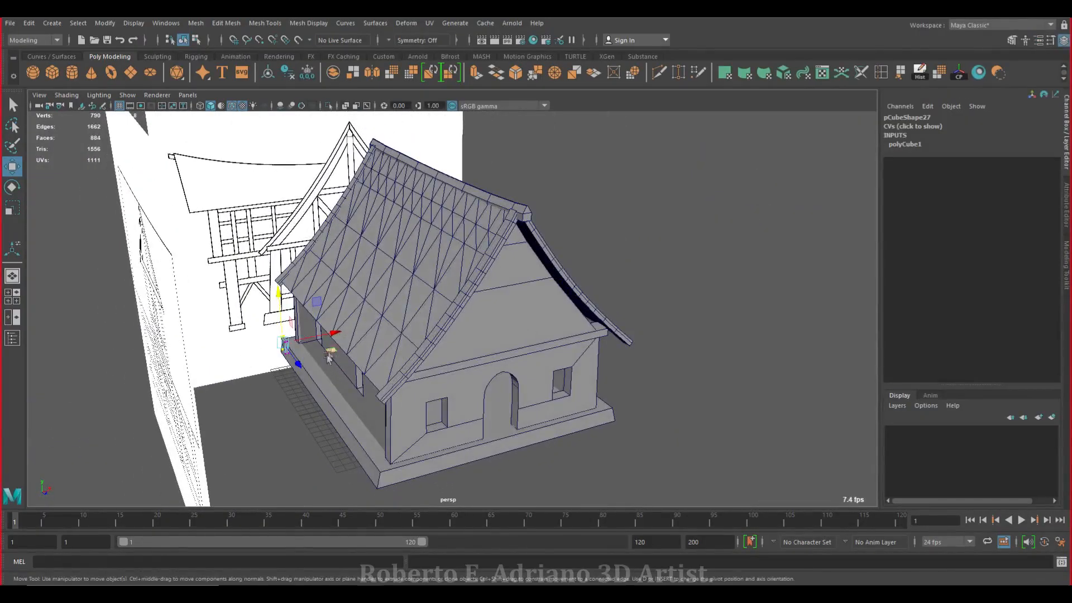
key("space")
key("space")
scroll(416, 373, "up", 3)
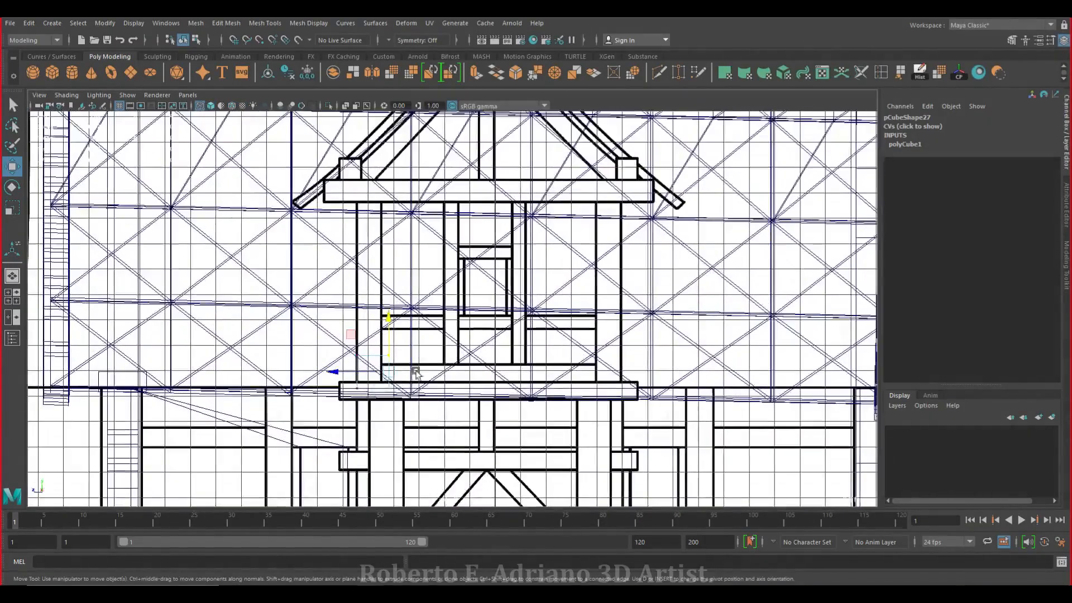
left_click_drag(338, 373, 550, 378)
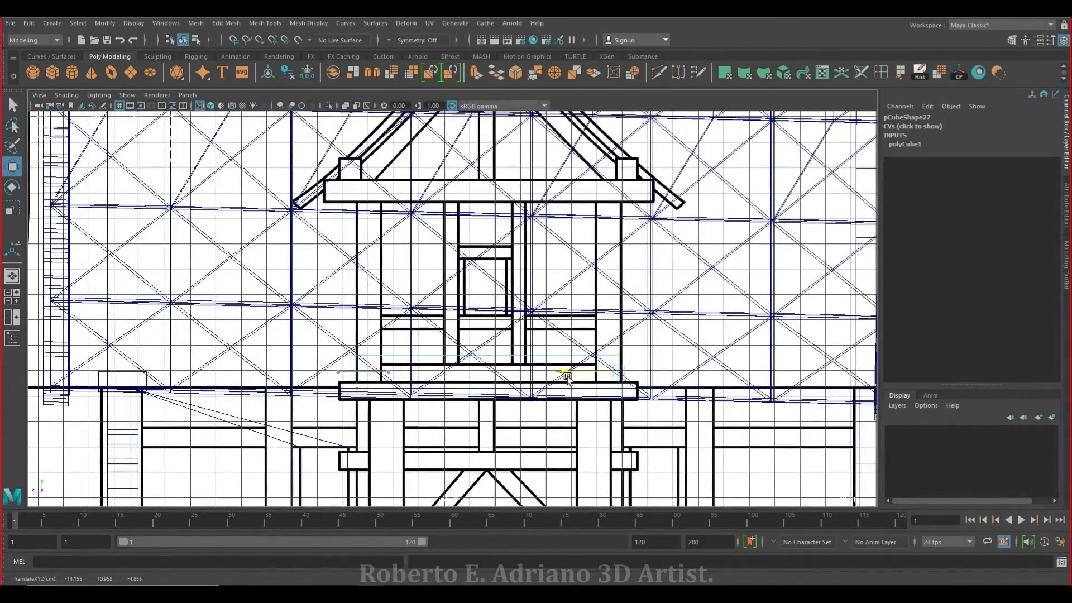
left_click_drag(560, 376, 433, 373)
left_click_drag(491, 301, 496, 127)
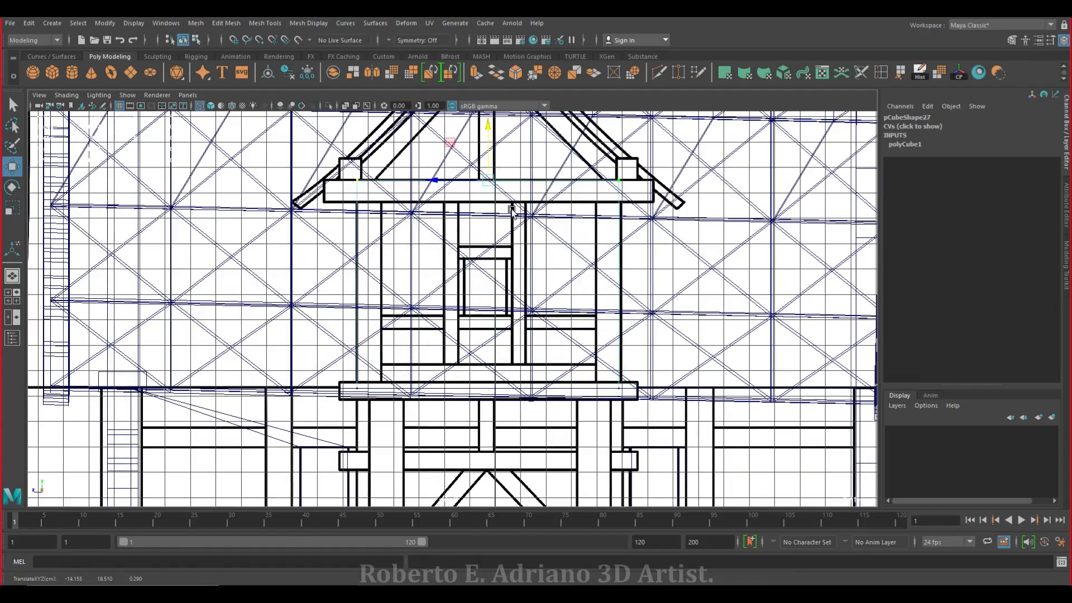
Duplicate the dormer's front panel and rotate the copy 90 degrees about Y
key("space")
key("space")
left_click_drag(282, 308, 254, 288, "alt")
right_click_drag(253, 288, 291, 280)
left_click_drag(245, 296, 212, 246, "alt")
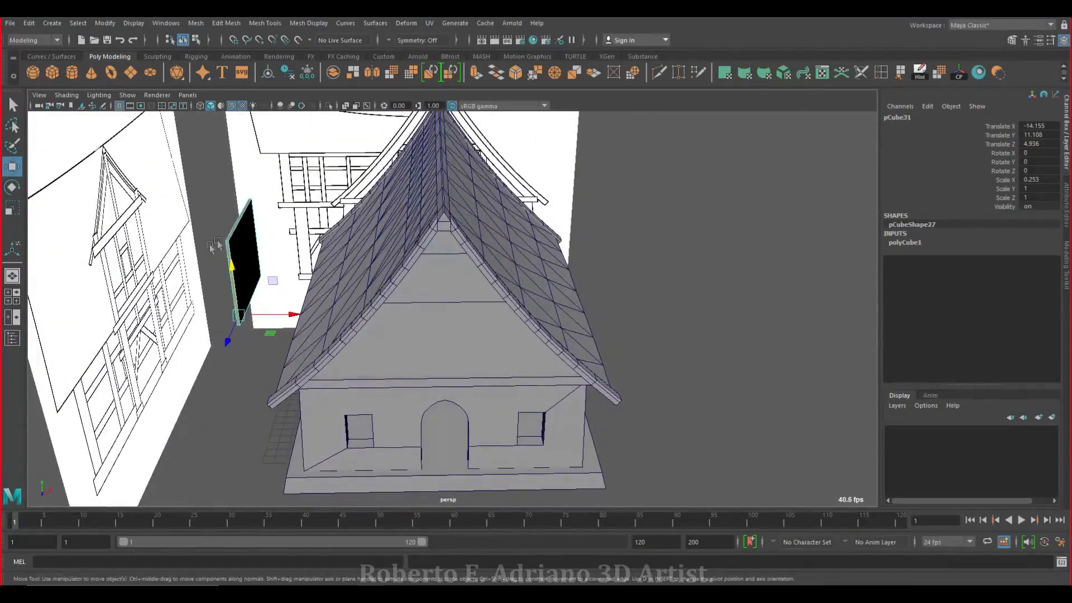
left_click_drag(268, 322, 298, 273, "alt")
key("ctrl+d")
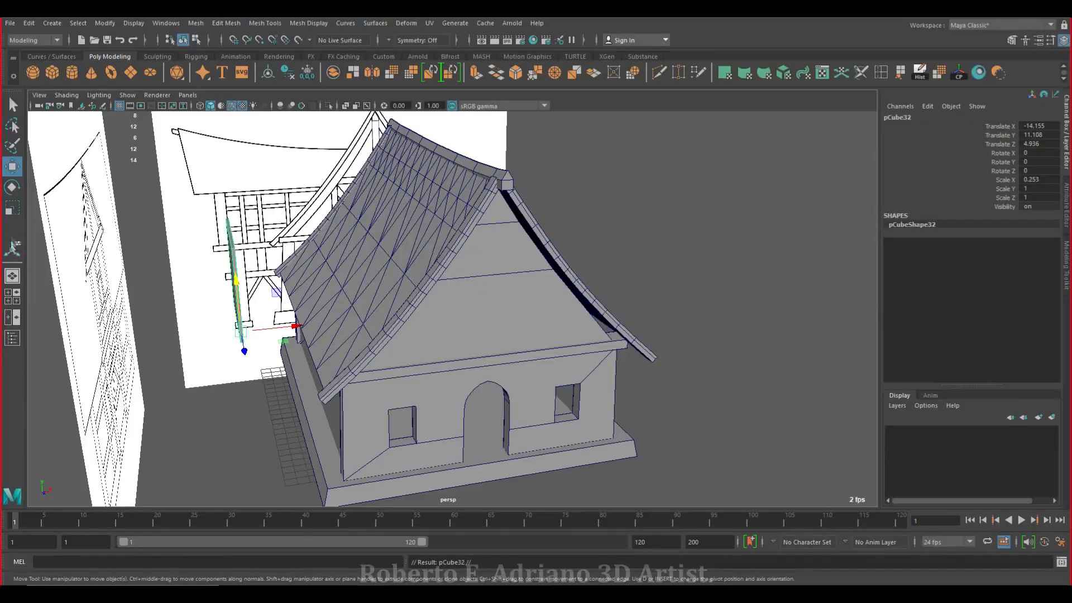
key("e")
left_click_drag(200, 351, 263, 369)
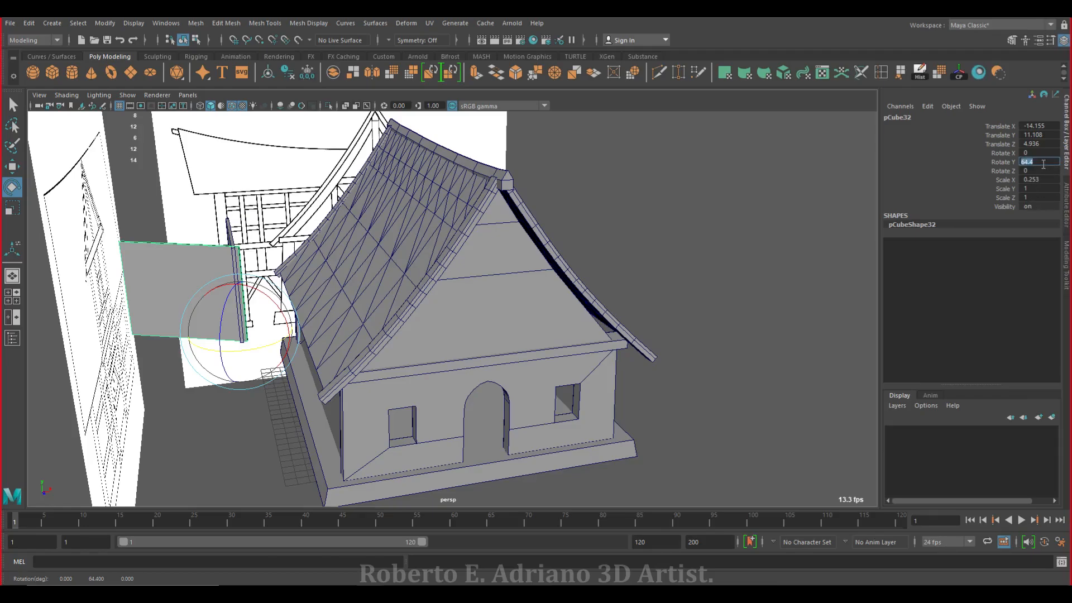
key("Delete")
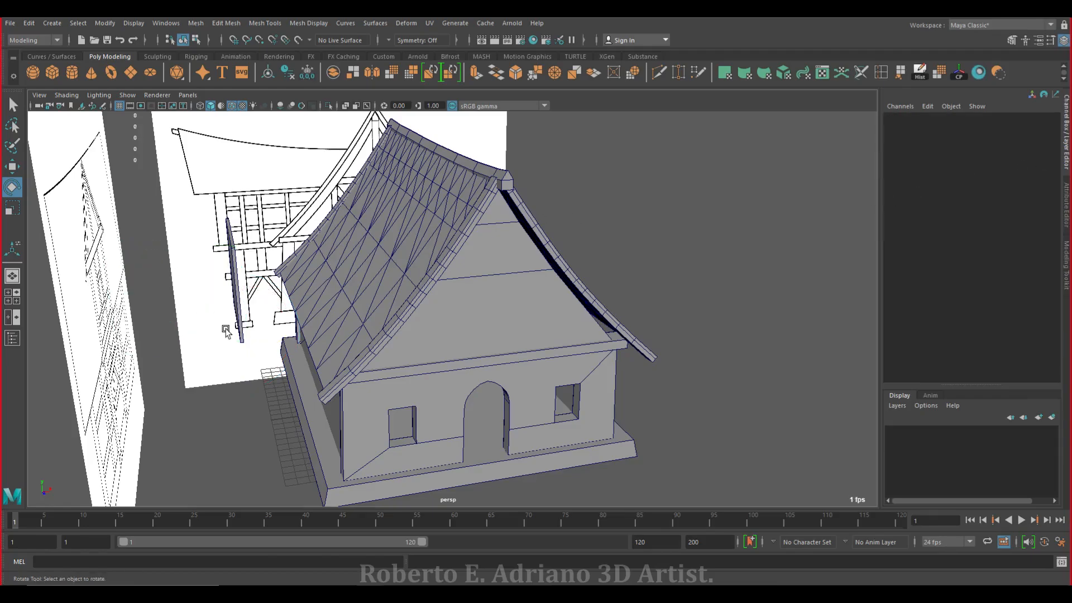
key("ctrl+z")
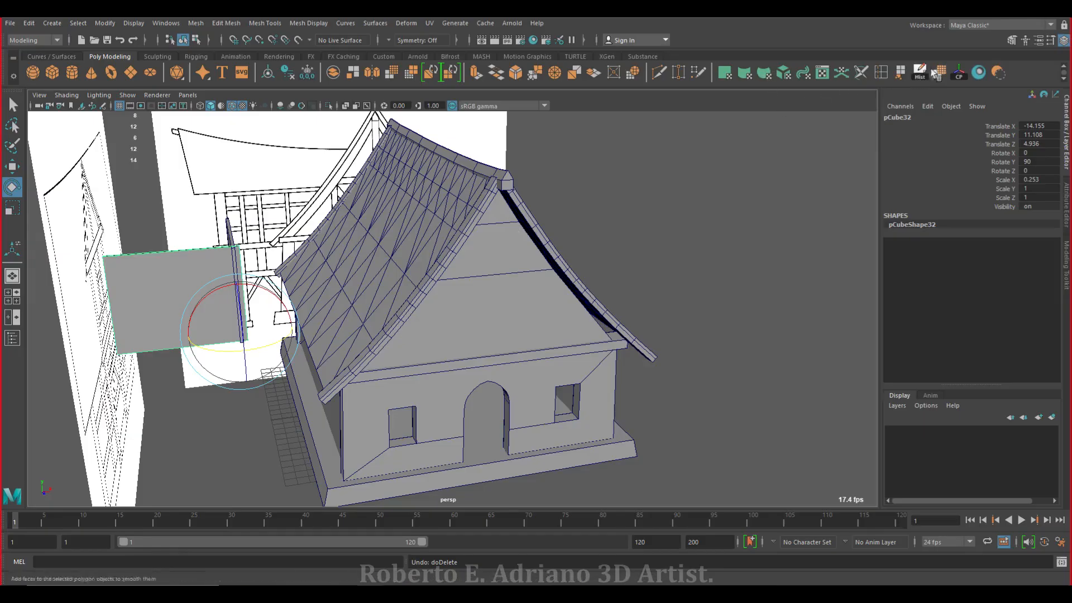
Move the rotated panel to about X -4.49 and Z 5.38 so its outer end meets the front panel's edge
left_click_drag(292, 321, 529, 302, "alt")
key("w")
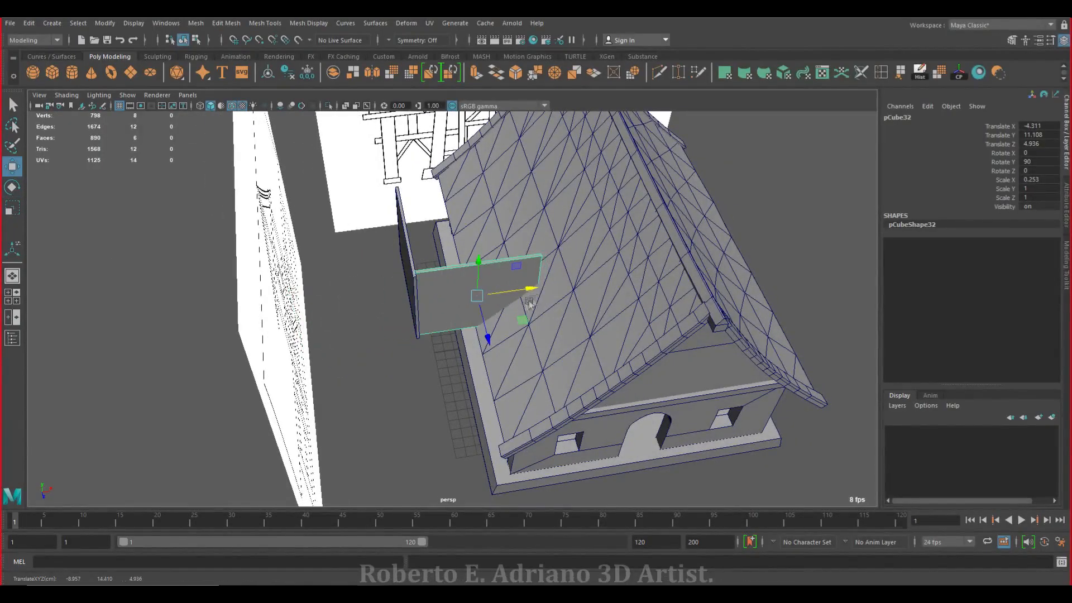
left_click_drag(487, 337, 489, 340)
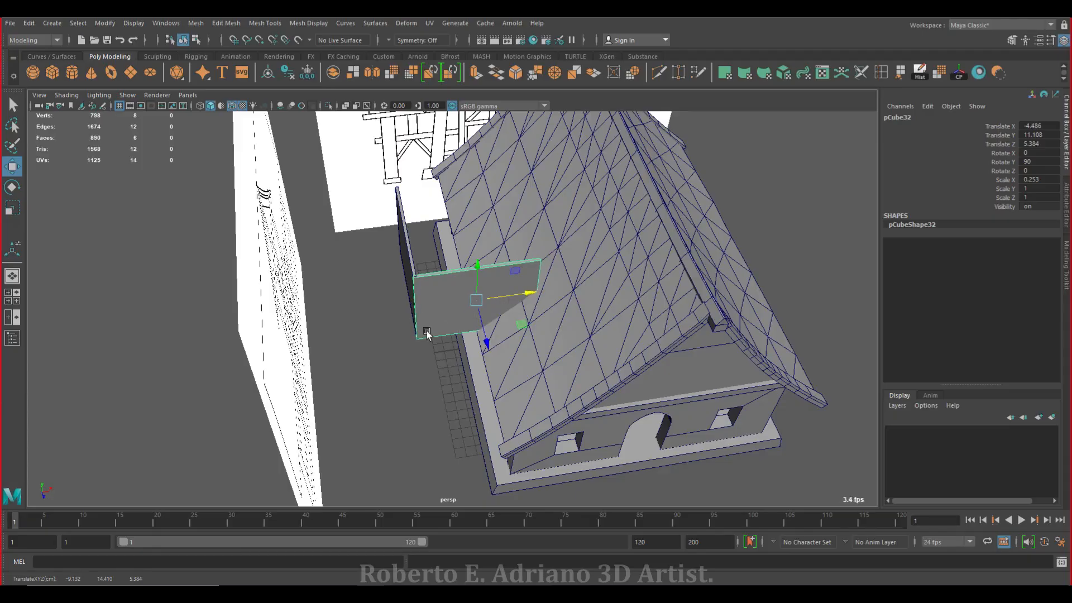
Extend the side panel's inner end vertices along X so the panel runs through the main roof slope
left_click_drag(427, 334, 488, 309, "alt")
middle_click_drag(487, 309, 411, 391, "alt")
scroll(426, 313, "up", 4)
right_click_drag(340, 287, 285, 287)
left_click_drag(404, 318, 426, 291, "alt")
left_click_drag(408, 459, 530, 221)
left_click_drag(518, 322, 572, 323)
scroll(568, 329, "up", 6)
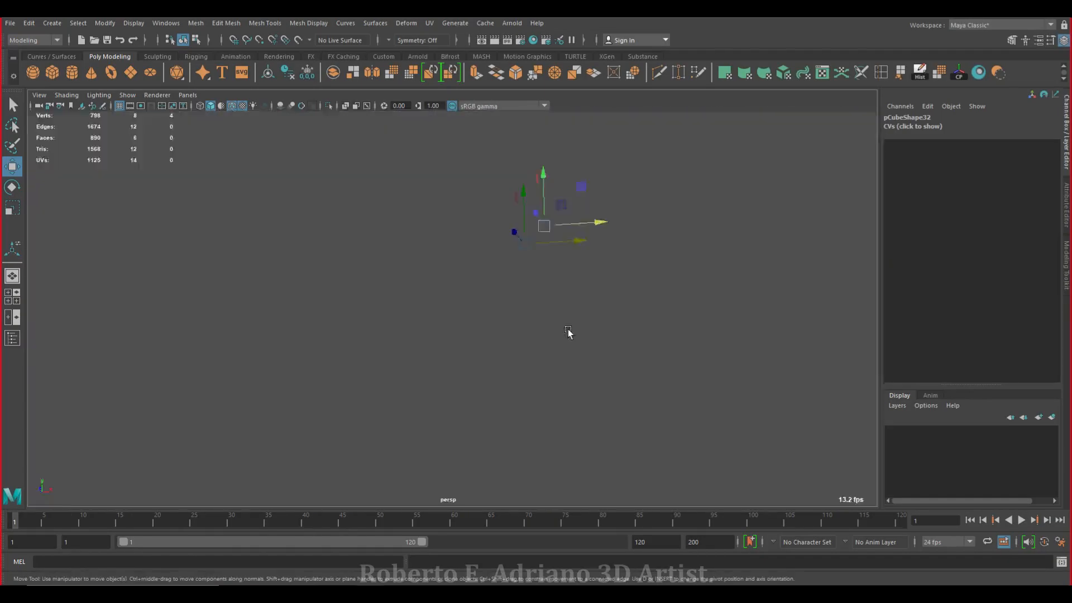
scroll(471, 299, "up", 1)
scroll(501, 257, "down", 5)
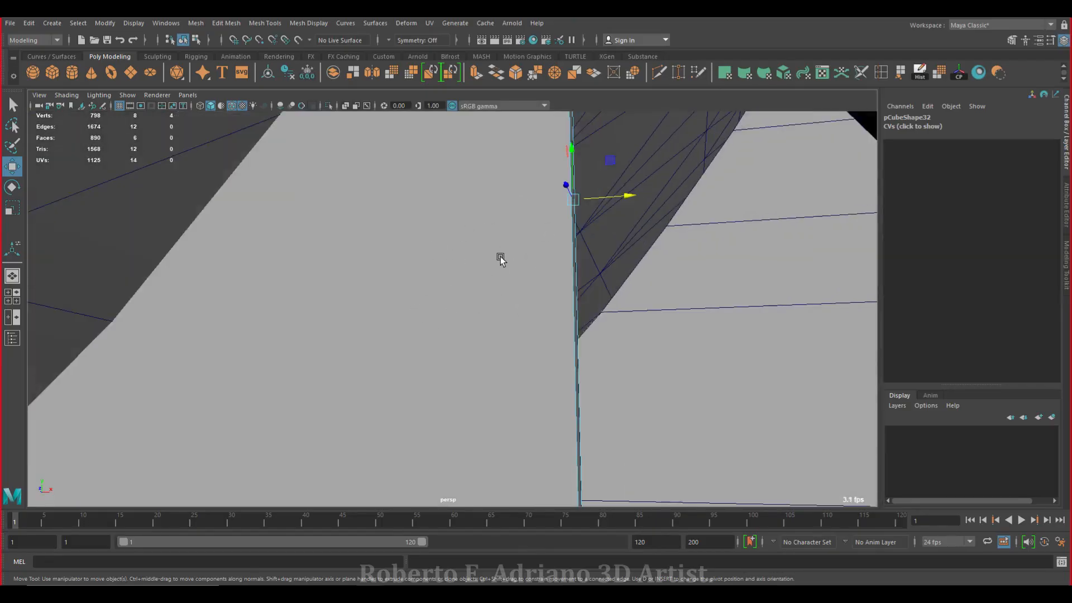
scroll(453, 288, "down", 5)
left_click_drag(469, 291, 612, 297, "alt")
right_click_drag(612, 297, 653, 275)
Duplicate the dormer's side panel and move the copy to the front panel's opposite edge, at about X -4.40 and Z -4.76
left_click_drag(585, 331, 594, 286, "alt")
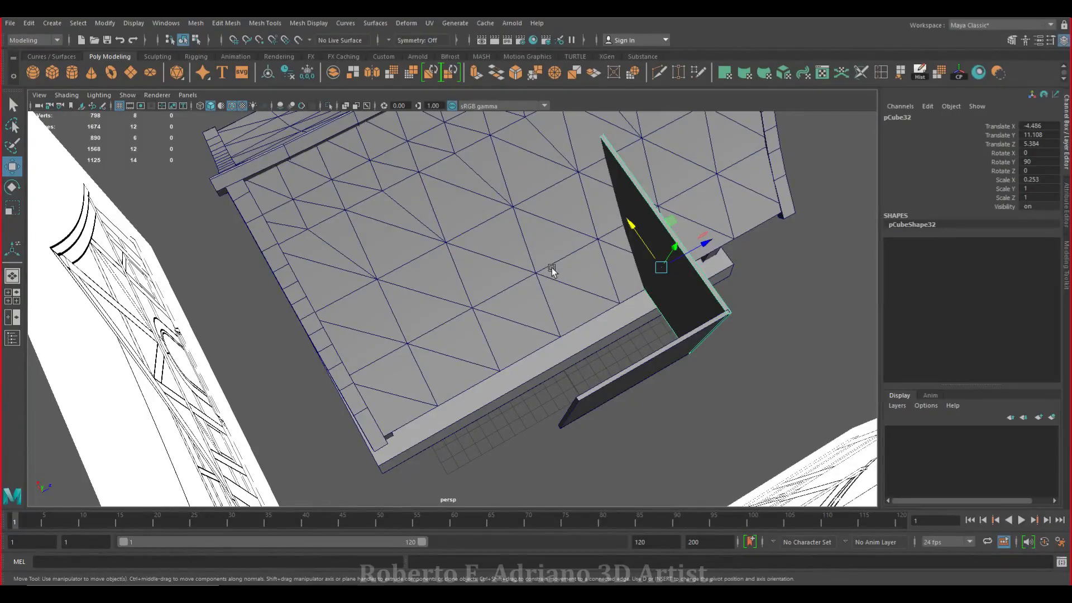
left_click_drag(704, 251, 567, 317)
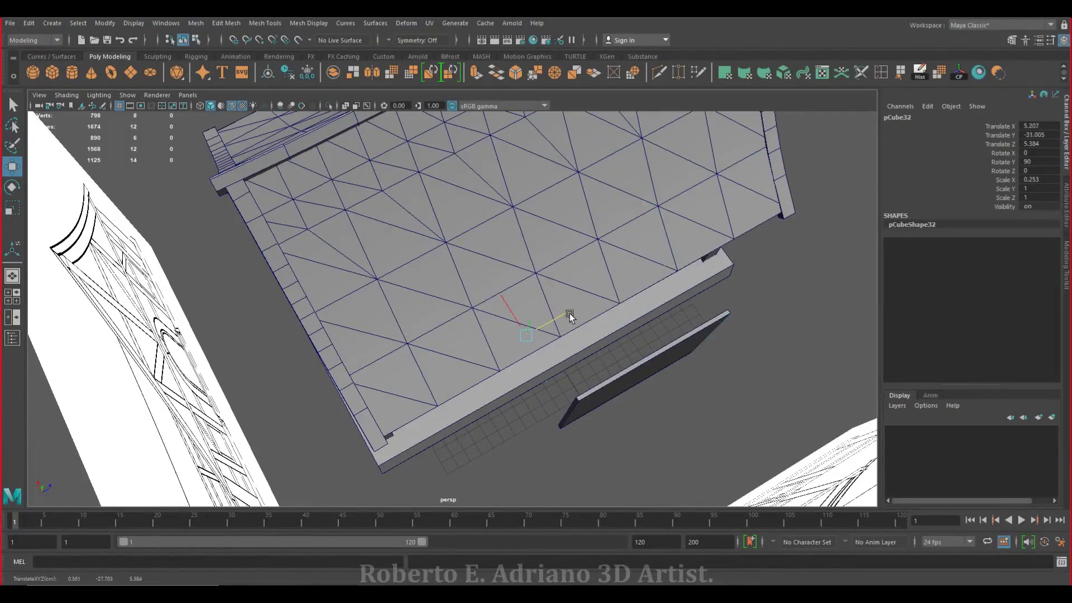
key("ctrl+z")
key("ctrl+d")
left_click_drag(705, 244, 580, 316)
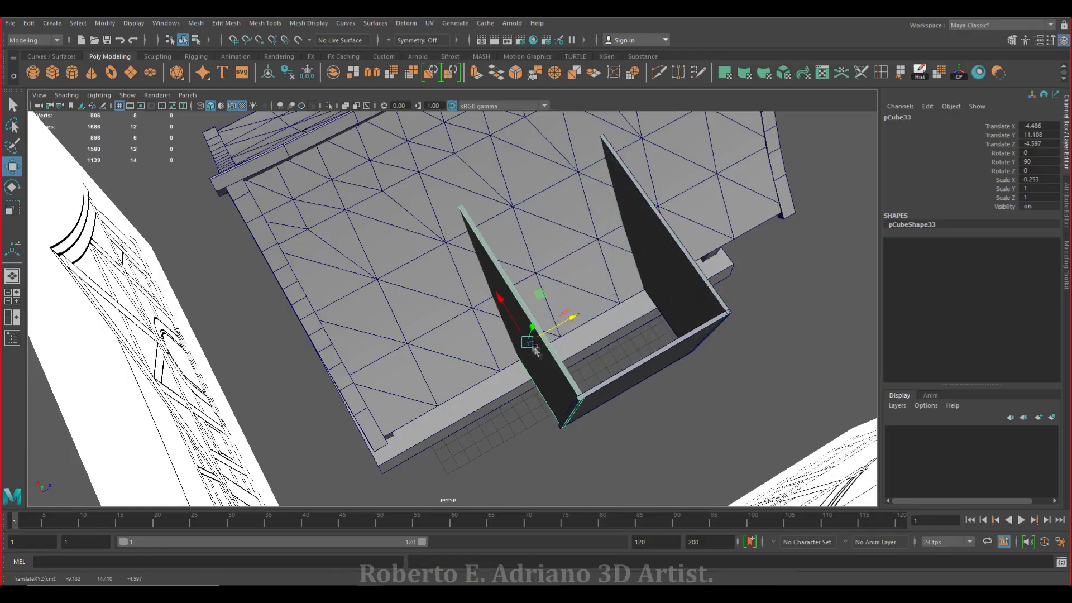
left_click_drag(500, 303, 495, 307)
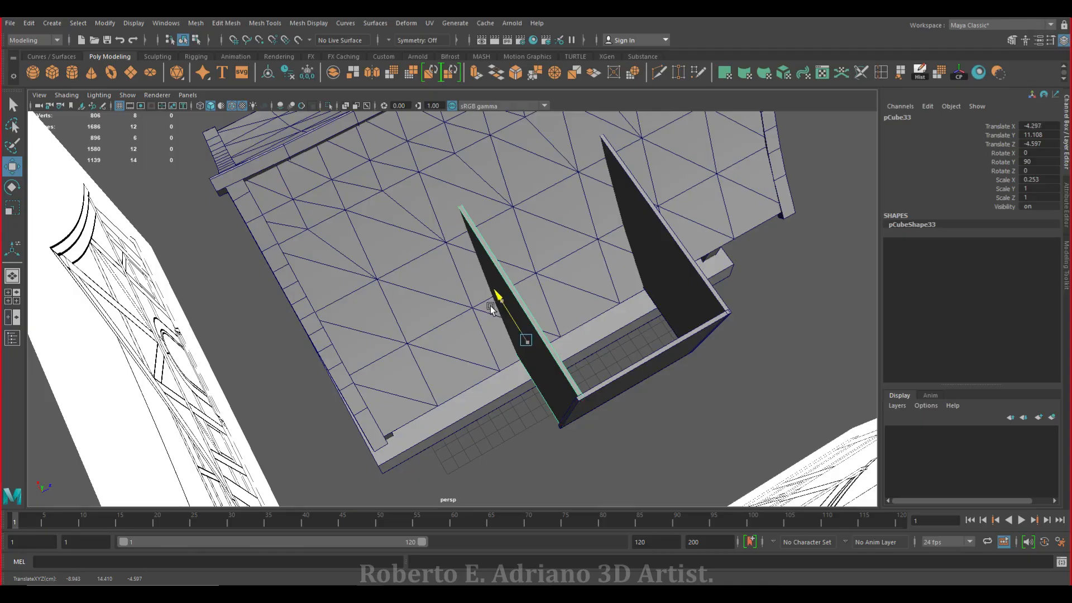
left_click_drag(563, 316, 569, 314)
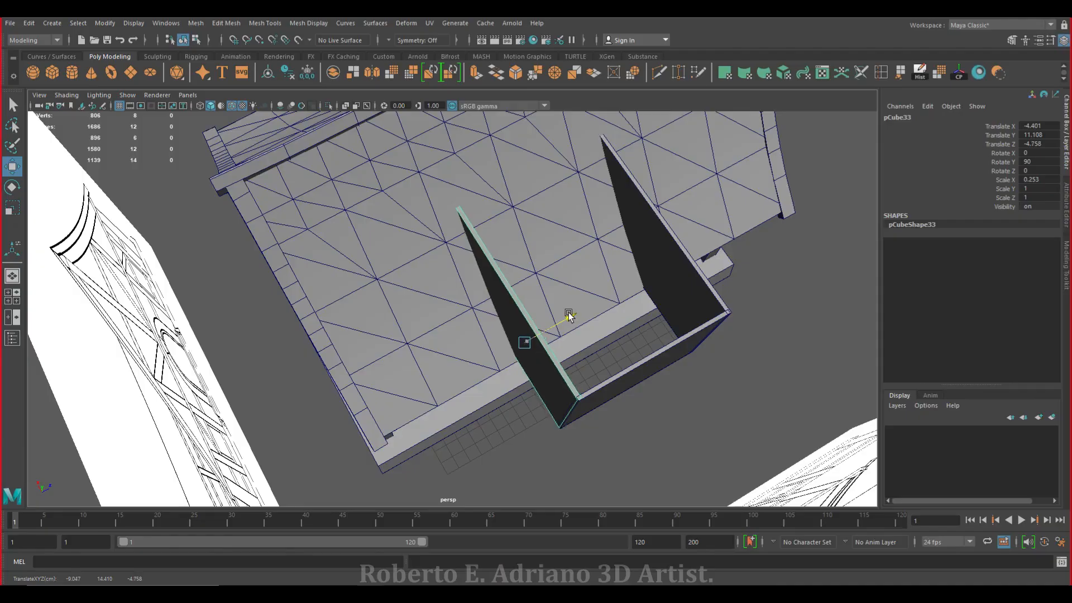
Extrude the dormer front panel's top face upward by about 6.5 to the reference gable's apex in the side view
left_click_drag(675, 323, 392, 267, "alt")
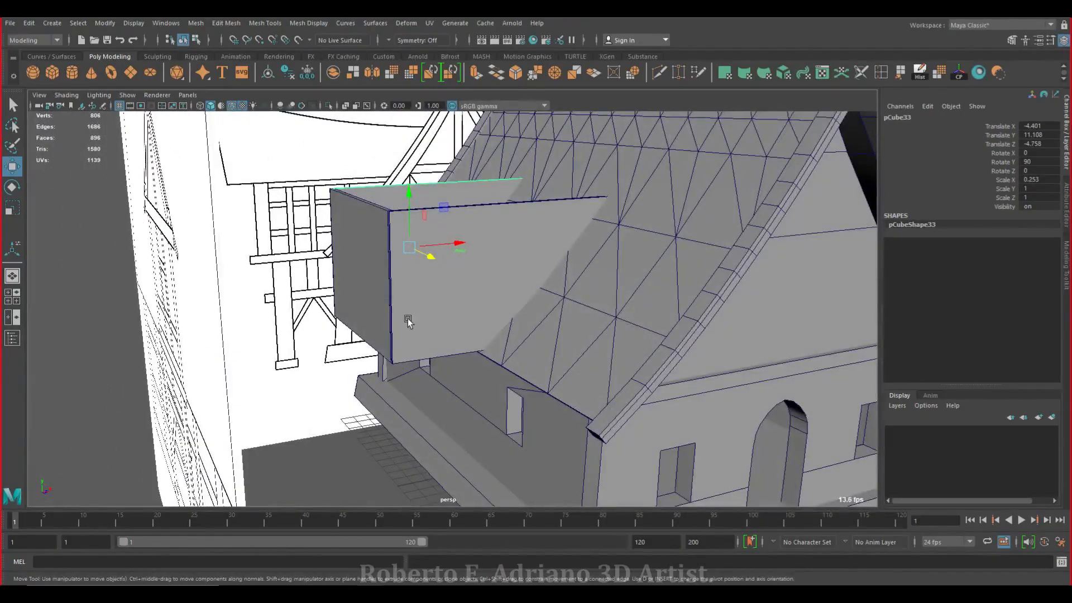
left_click_drag(407, 319, 339, 307, "alt")
left_click(328, 320)
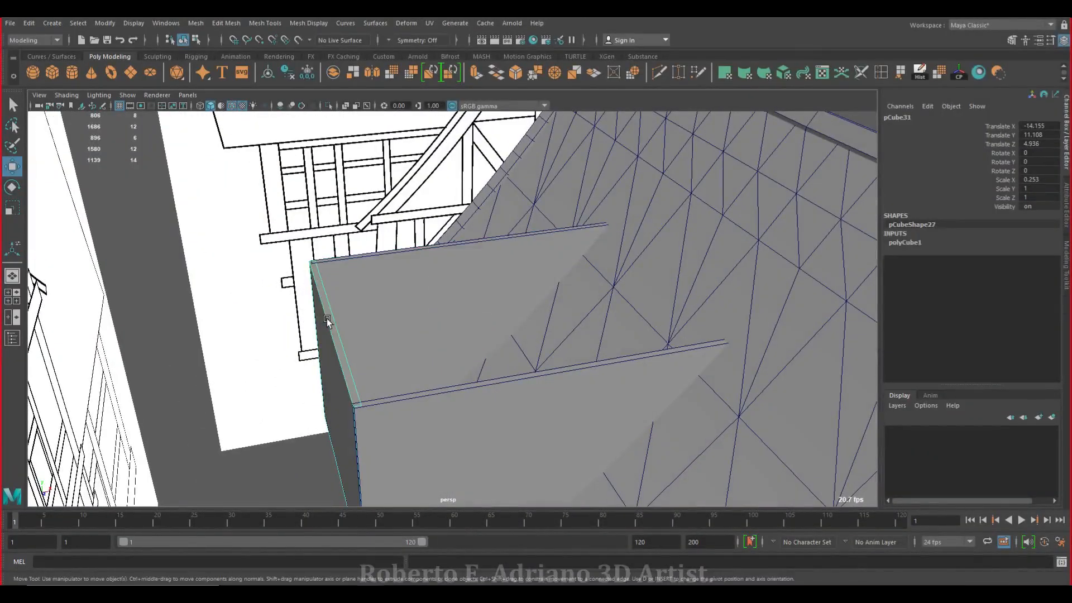
key("F10")
left_click(332, 318)
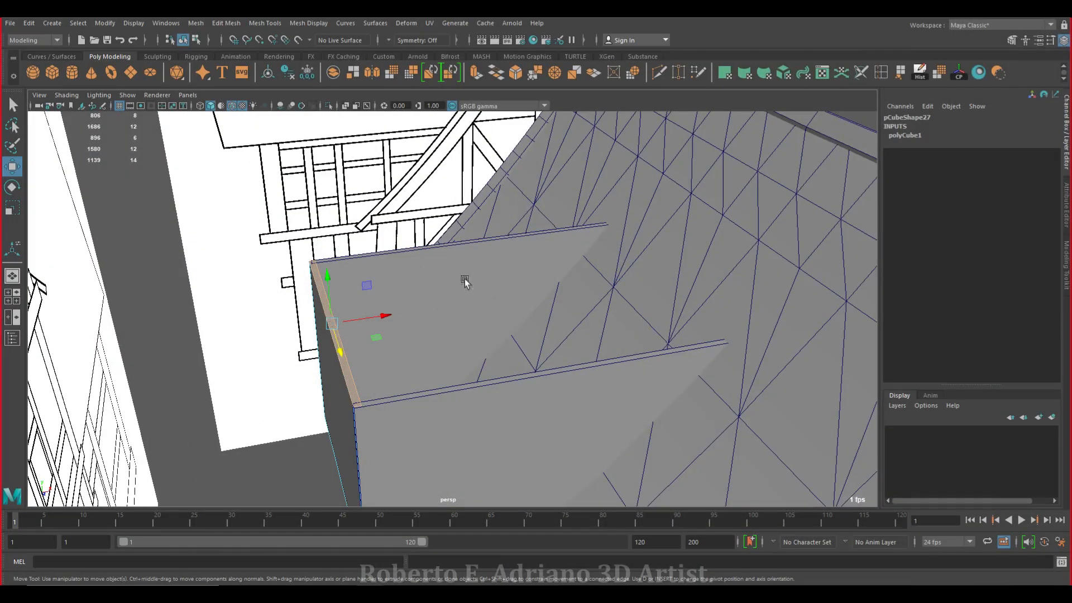
key("space")
key("space")
middle_click_drag(537, 235, 510, 404, "alt")
left_click_drag(460, 294, 460, 290)
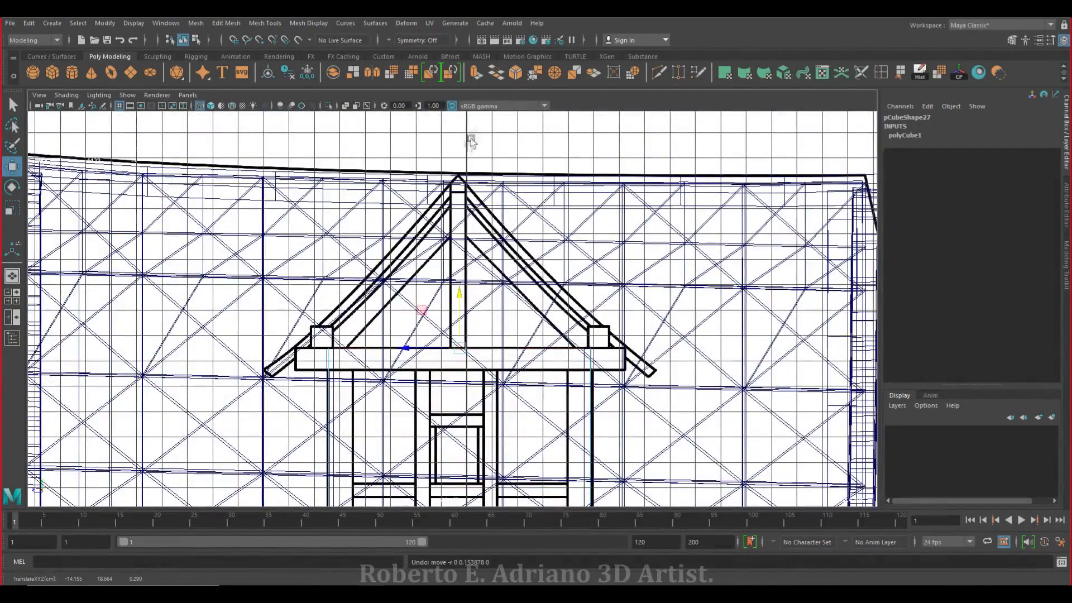
left_click(476, 72)
left_click_drag(461, 251, 488, 148)
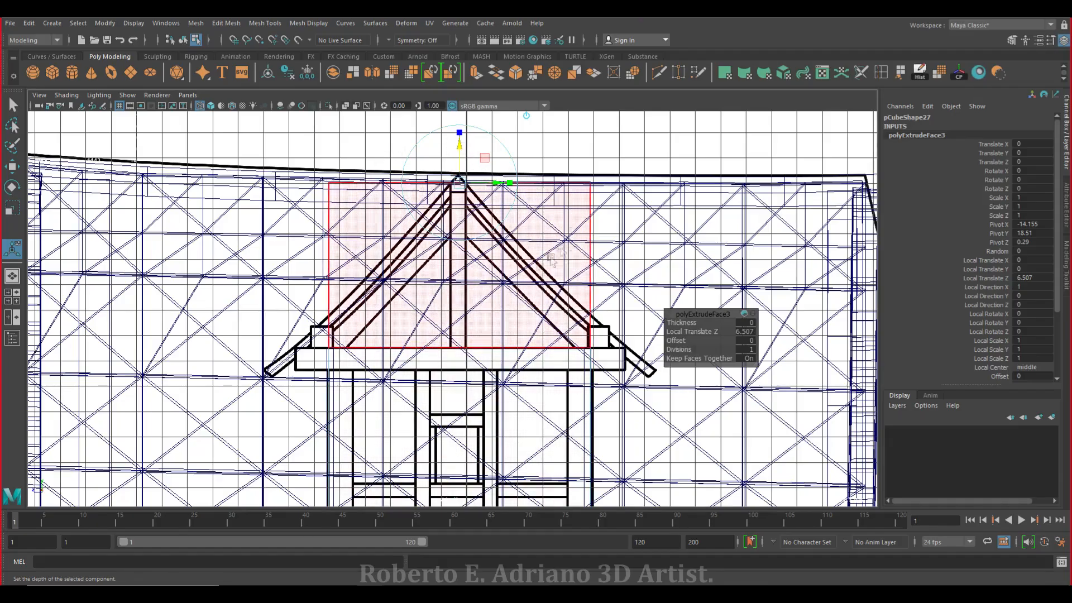
Narrow the extruded top face to a local Y scale of 0.032 and raise the gable's base vertices slightly
left_click_drag(510, 183, 460, 200)
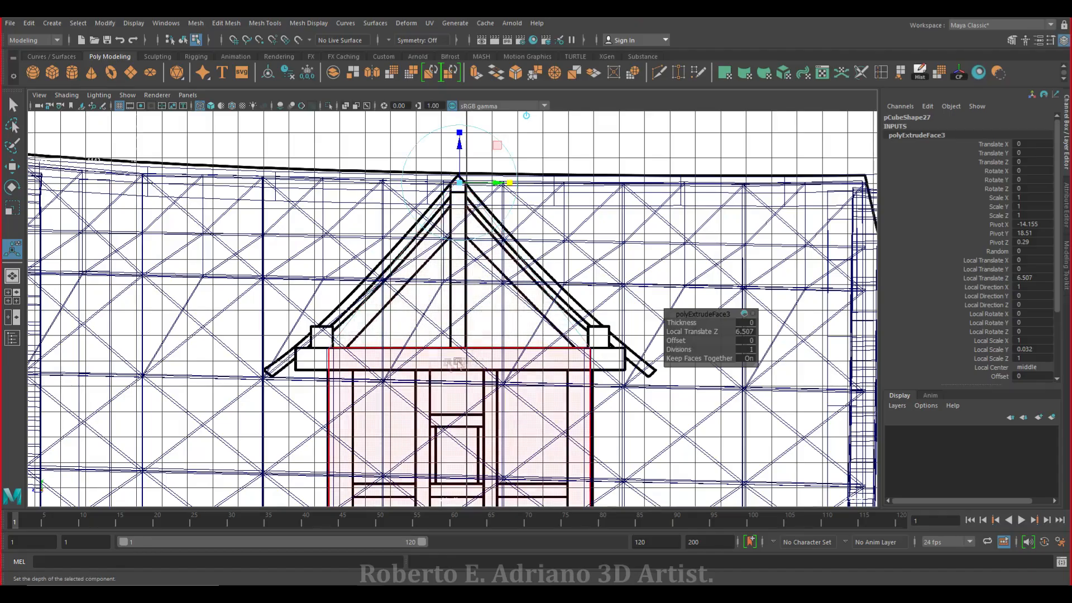
right_click_drag(346, 288, 292, 287)
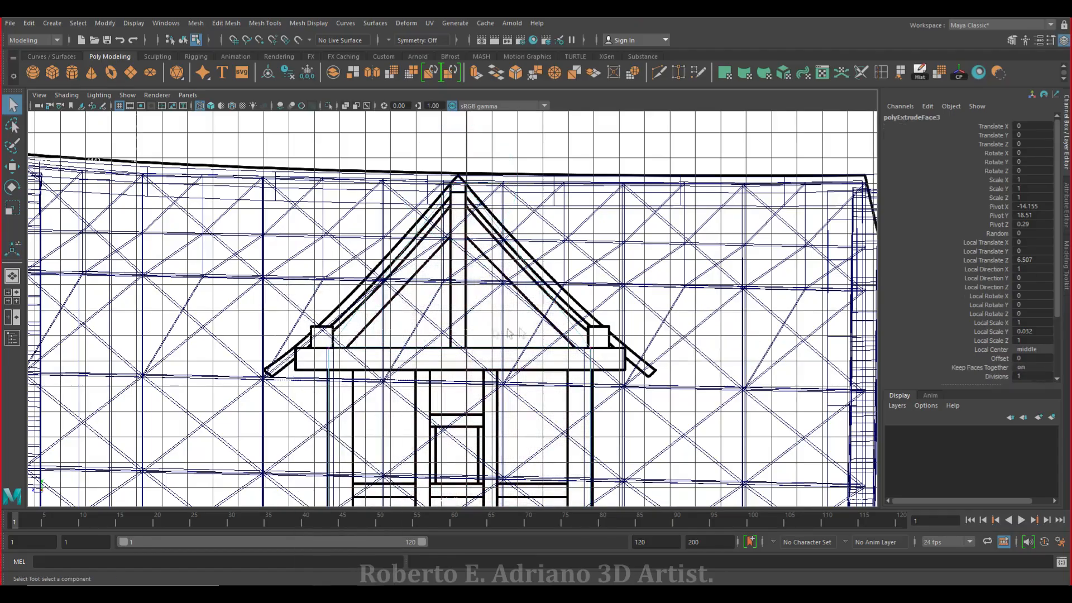
left_click_drag(508, 330, 639, 328)
left_click(12, 167)
left_click_drag(458, 293, 436, 184)
Scale the gable's top vertices closer together horizontally and align them with the reference apex in the side view
key("r")
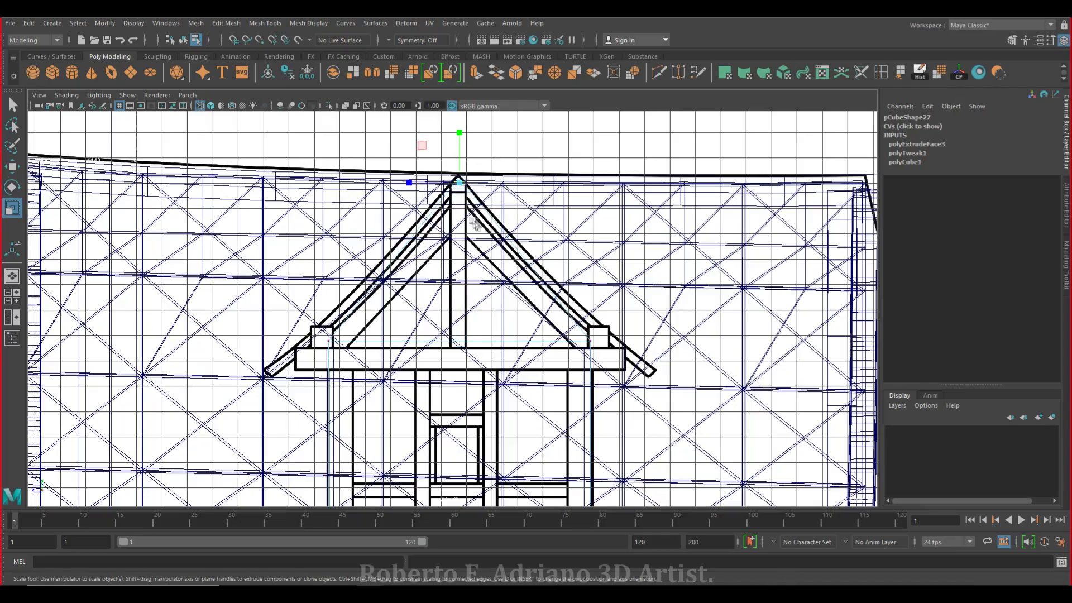
key("f")
left_click_drag(433, 304, 452, 316)
scroll(451, 323, "down", 6)
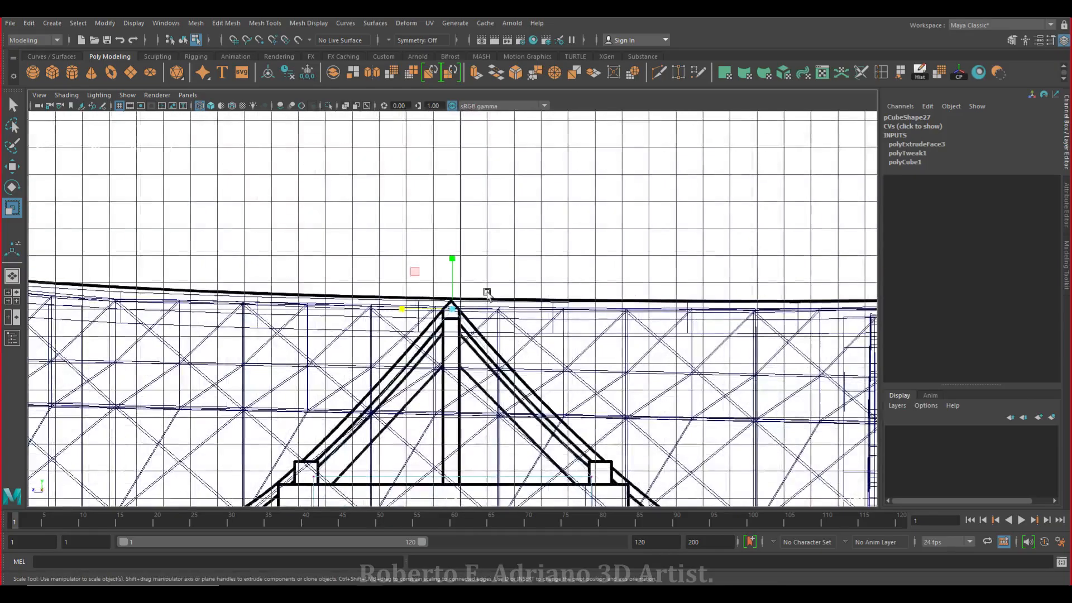
scroll(451, 322, "up", 2)
key("w")
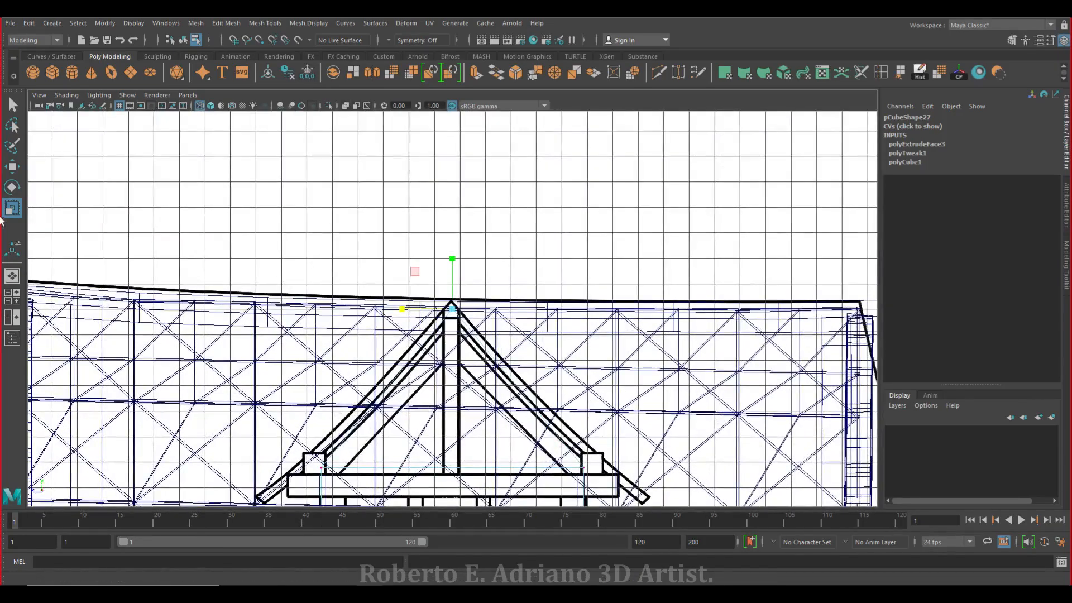
left_click_drag(454, 256, 404, 313)
scroll(453, 304, "down", 8)
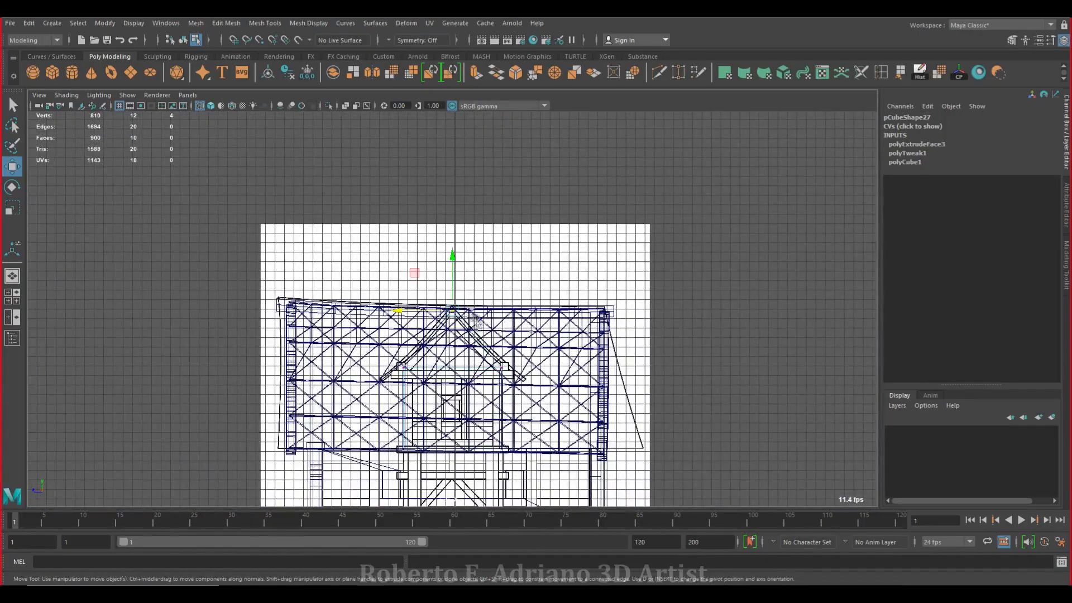
Examine the dormer's gabled front and side panels against the main roof in the perspective view
key("space")
key("space")
right_click_drag(318, 223, 315, 242)
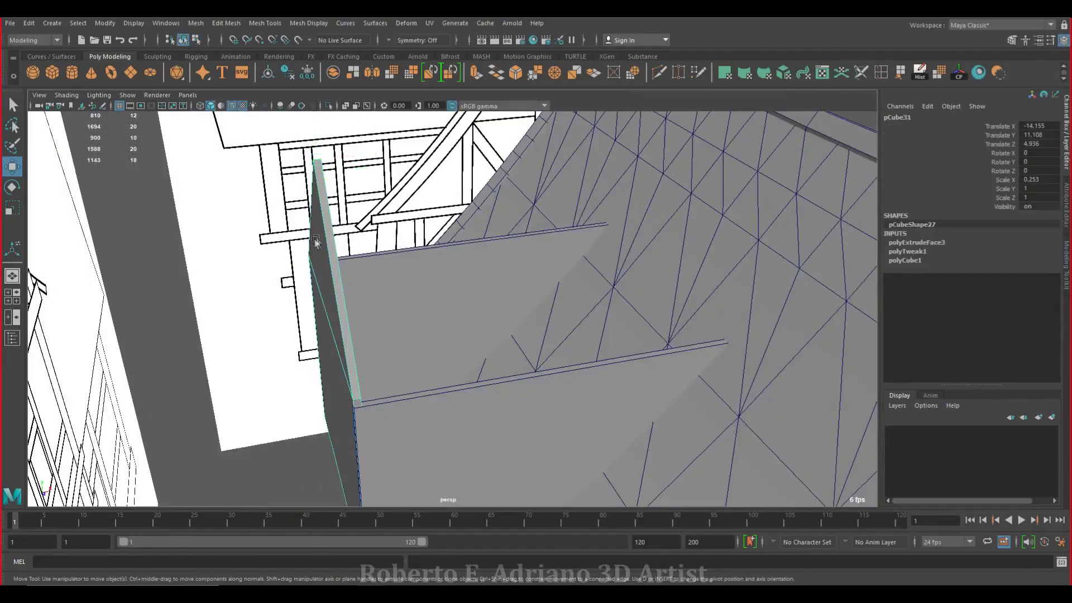
scroll(379, 276, "down", 5)
left_click_drag(380, 276, 405, 264, "alt")
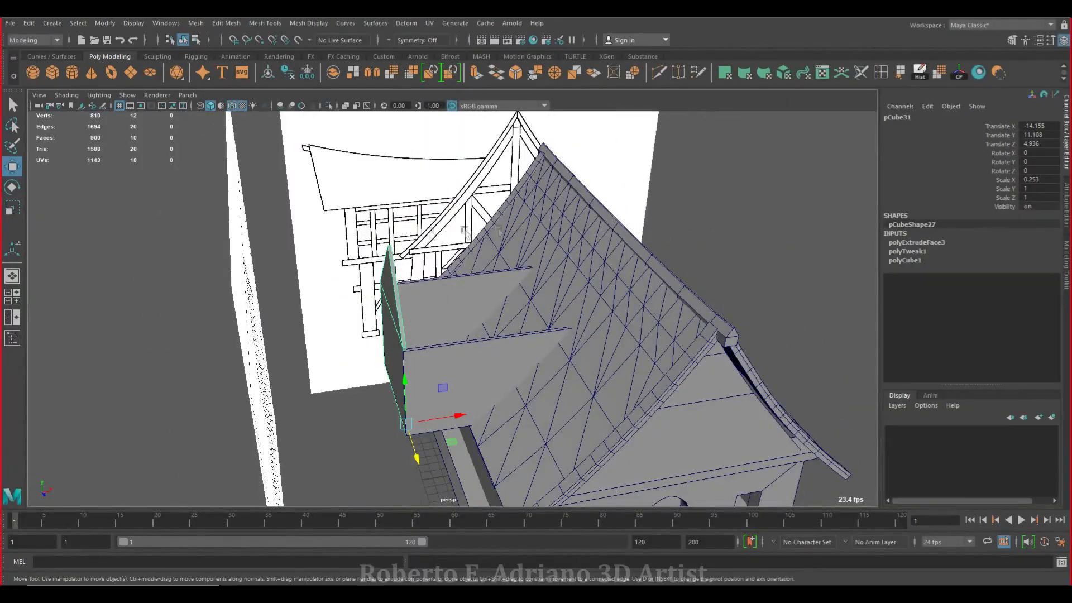
scroll(529, 231, "down", 5)
left_click_drag(522, 317, 511, 284, "alt")
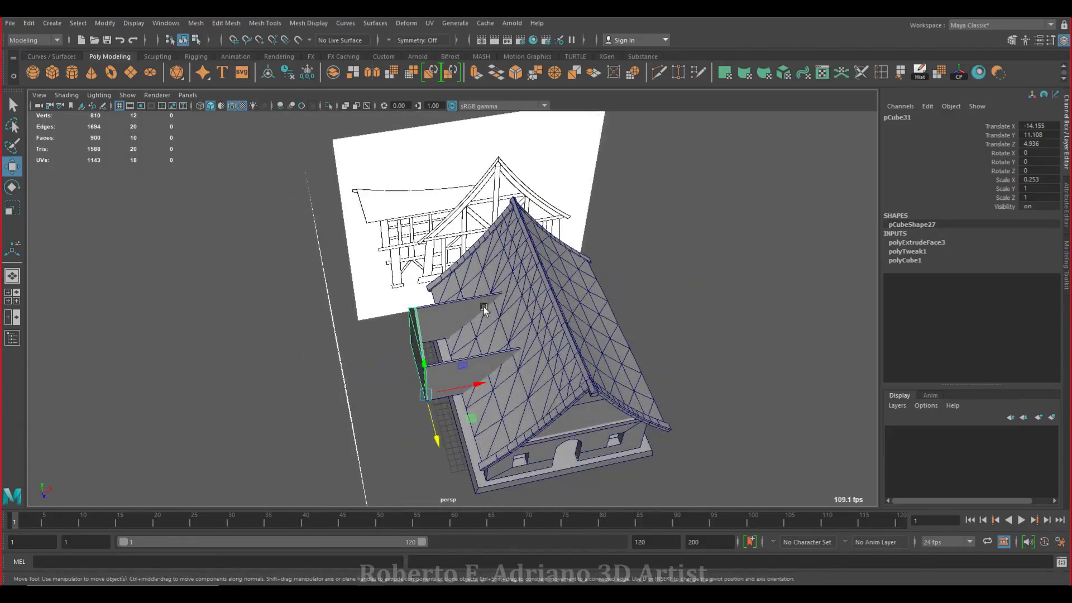
left_click_drag(503, 313, 483, 337, "alt")
mouse_move(468, 376)
left_mouse_down("alt")
mouse_move(480, 335)
mouse_move(463, 362)
mouse_move(472, 349)
mouse_move(478, 371)
left_mouse_up("alt")
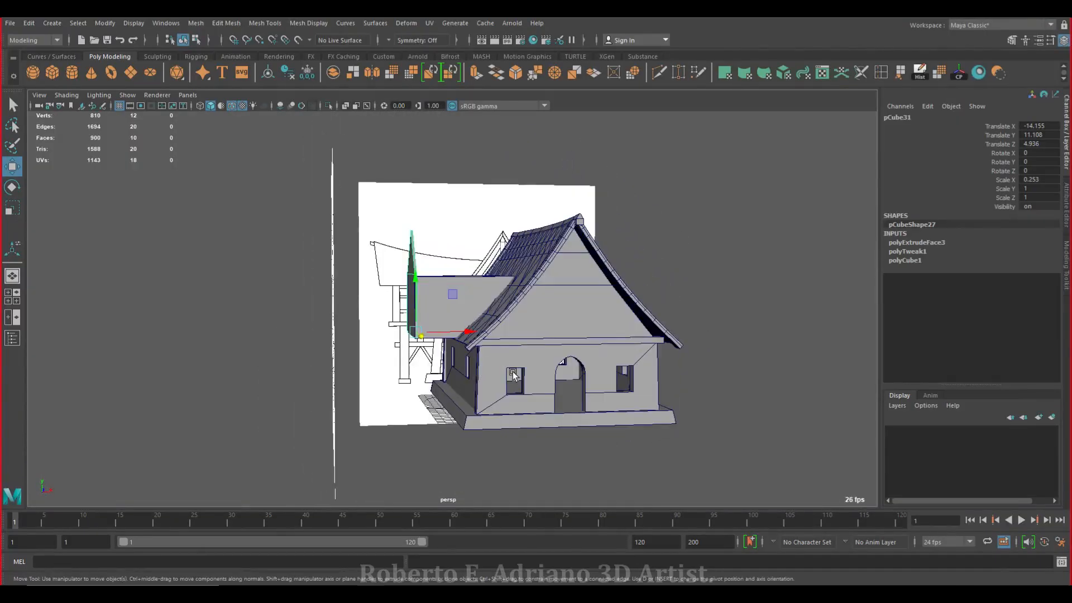
Save the house scene over its existing file
left_click_drag(500, 393, 509, 370, "alt")
left_click(106, 40)
left_click(507, 305)
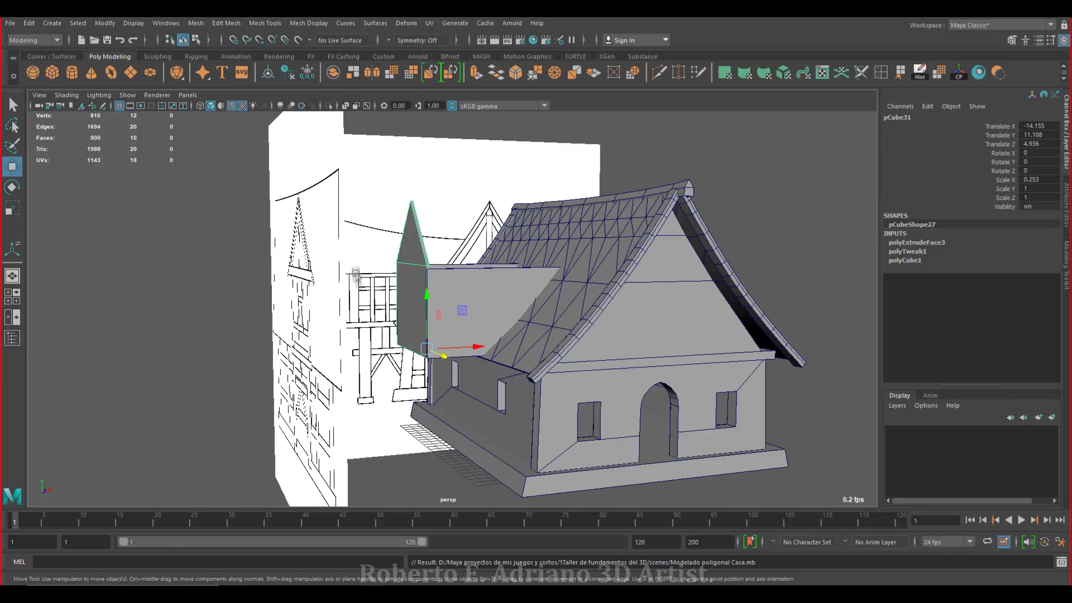
Create a polygon cube and place it at the dormer's front corner in the top view, at about X -13.665, Z -4.277
key("space")
key("space")
key("a")
scroll(424, 206, "up", 3)
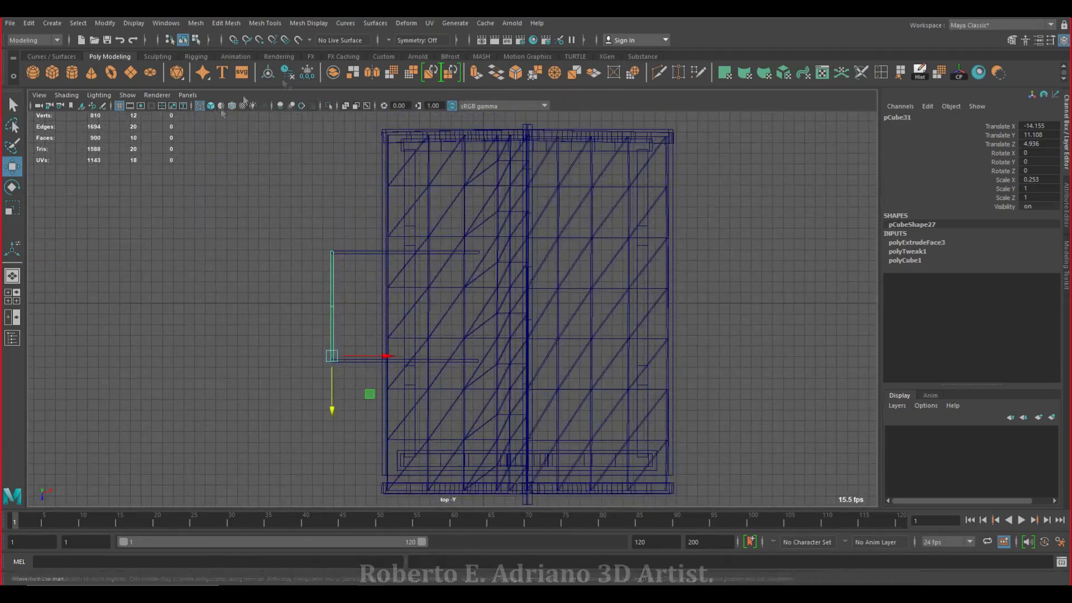
left_click(52, 73)
left_click_drag(482, 303, 344, 295)
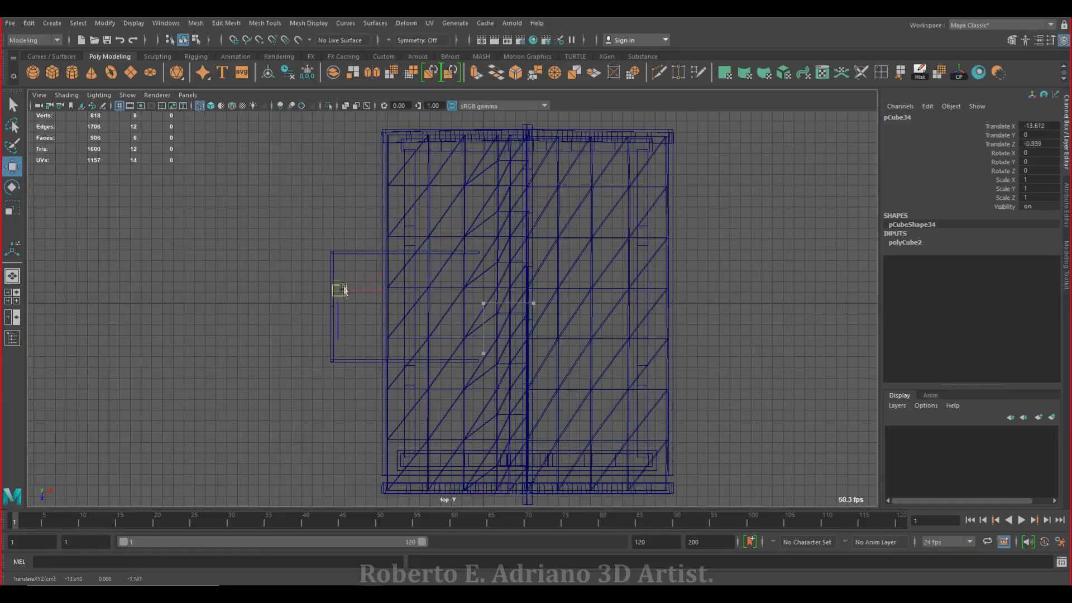
left_click_drag(342, 259, 343, 258)
Stretch the cube's vertices into a floor slab spanning the dormer's full width and reaching back under the main roof slope
scroll(320, 285, "up", 3)
middle_click_drag(307, 226, 371, 225, "alt")
right_click_drag(334, 229, 328, 235)
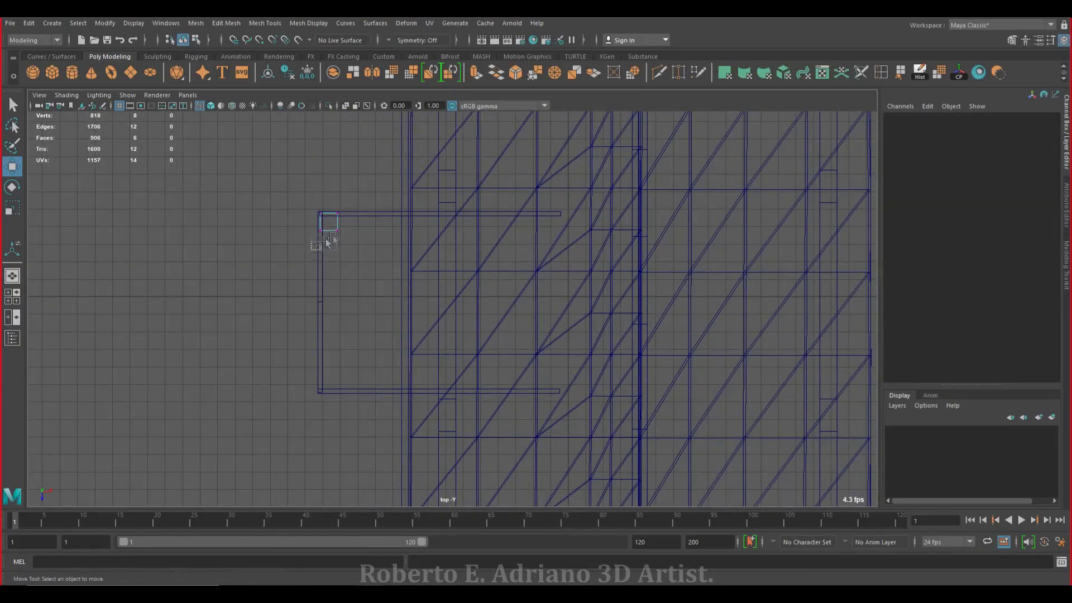
left_click_drag(315, 248, 358, 223)
left_click_drag(327, 284, 366, 210)
left_click_drag(382, 302, 495, 310)
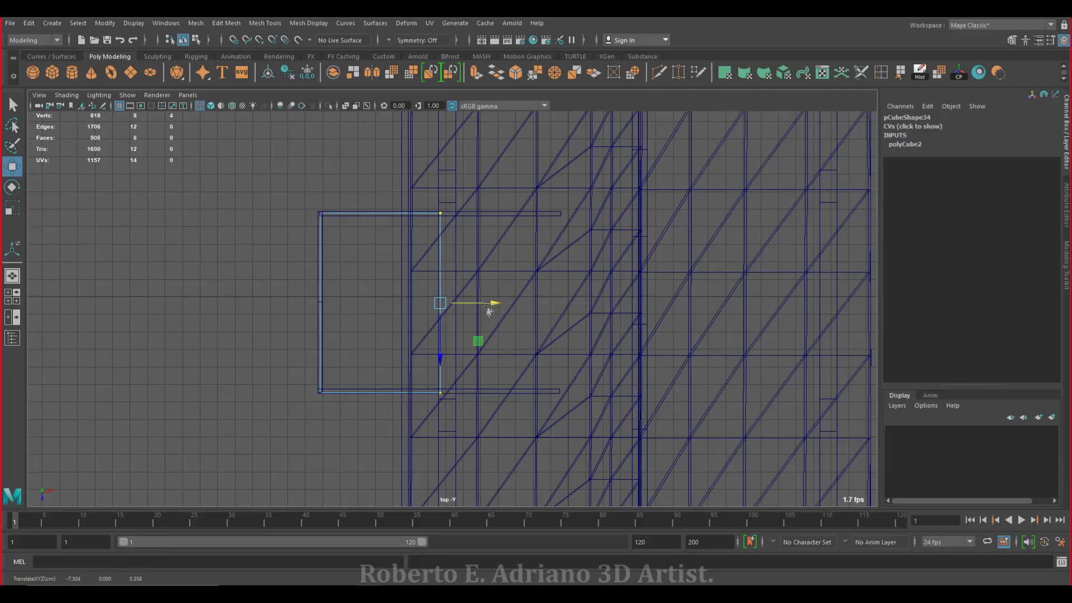
Raise the floor slab to the underside of the dormer walls, at about Y 10.796
key("space")
key("space")
left_click_drag(581, 255, 465, 329, "alt")
right_click_drag(423, 358, 447, 351)
left_click_drag(447, 350, 430, 195)
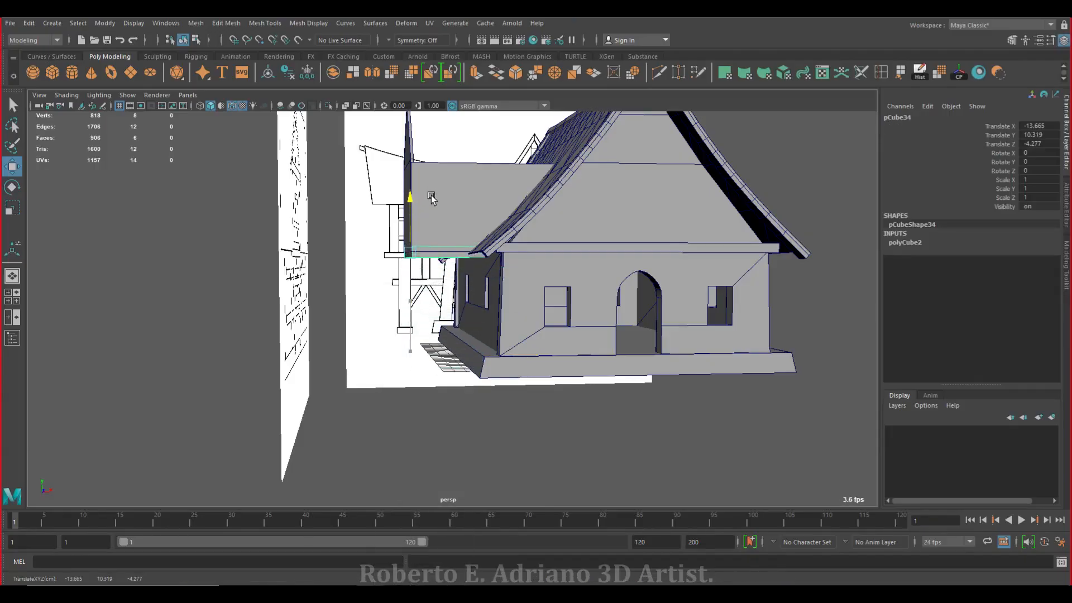
left_click_drag(433, 194, 435, 194)
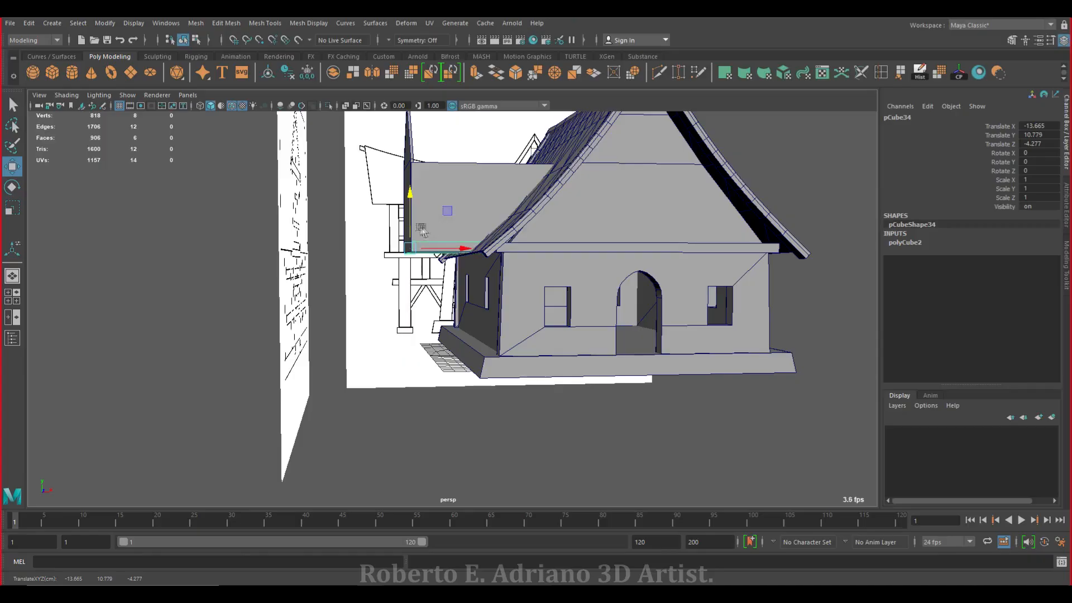
scroll(421, 230, "up", 8)
left_click_drag(349, 239, 472, 318)
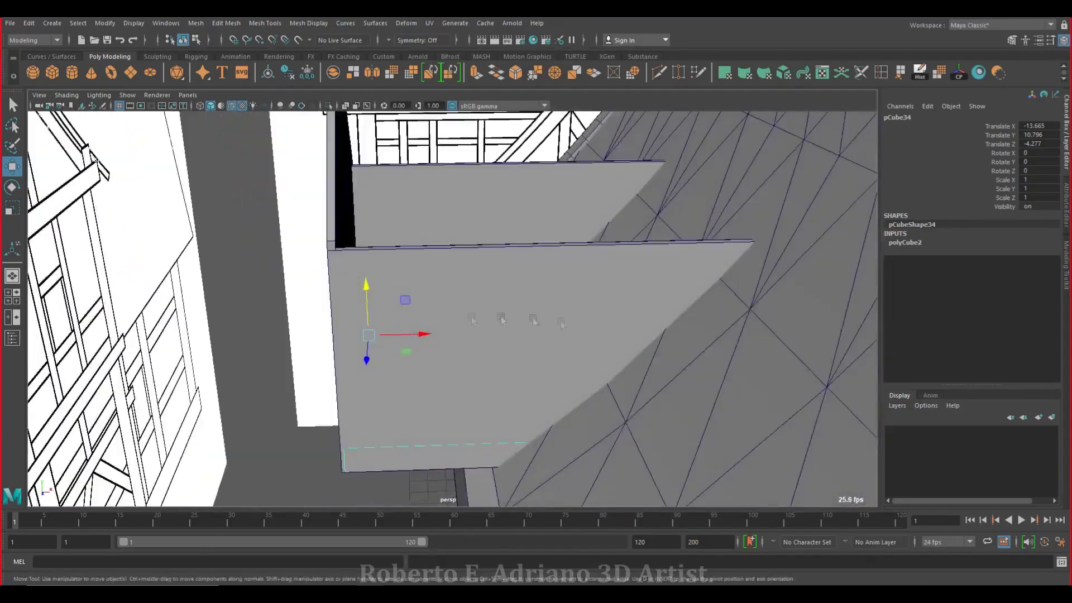
Duplicate the main roof's ridge beam and rotate the copy 90 degrees about Y so it runs across the house
left_click_drag(562, 322, 547, 197, "alt")
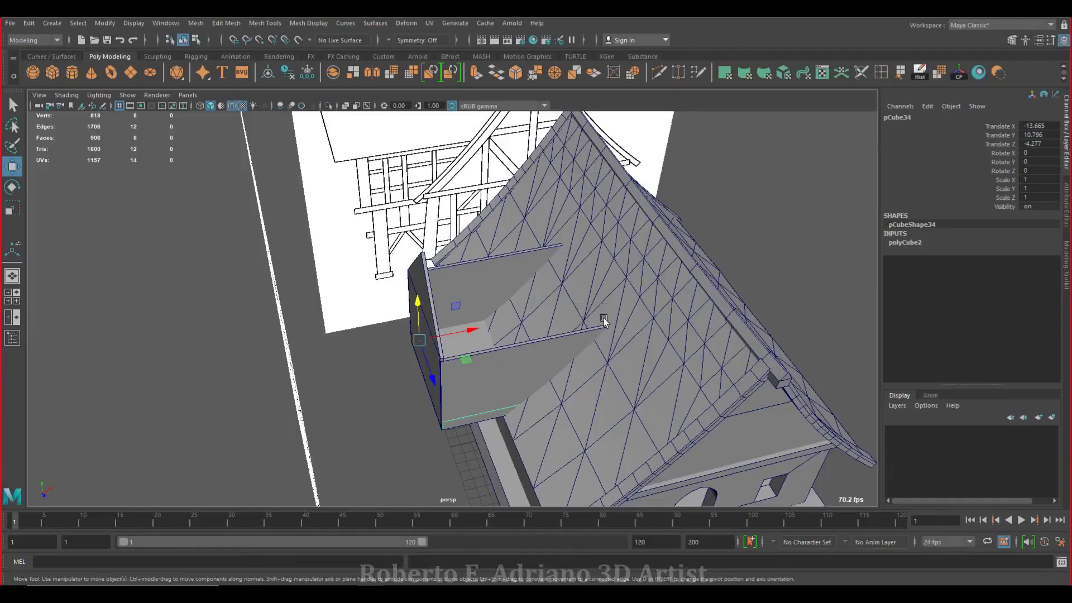
left_click_drag(566, 245, 540, 320, "alt")
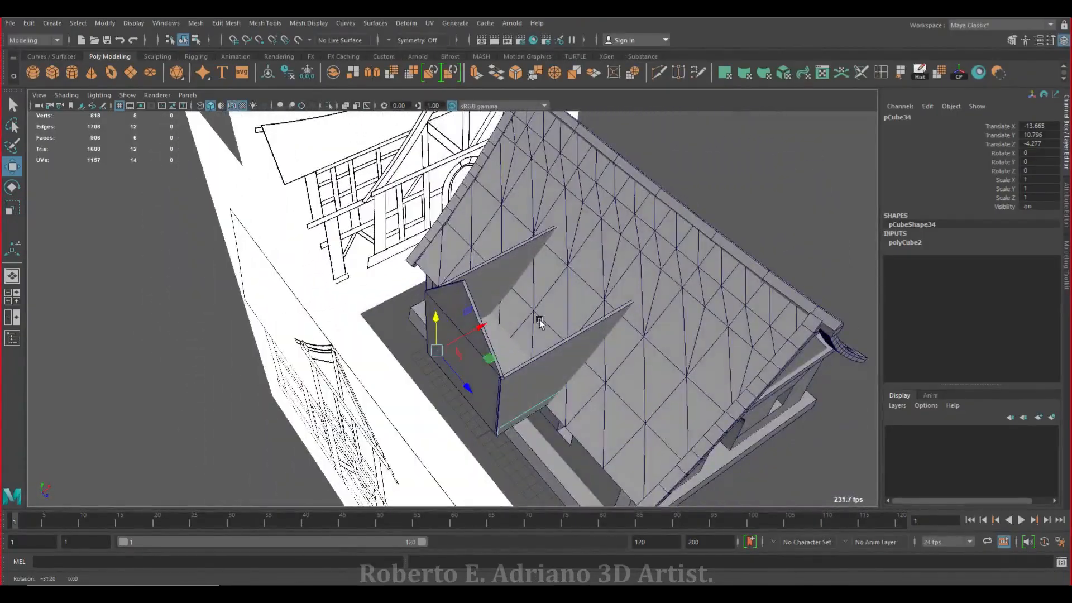
left_click_drag(636, 270, 516, 263, "alt")
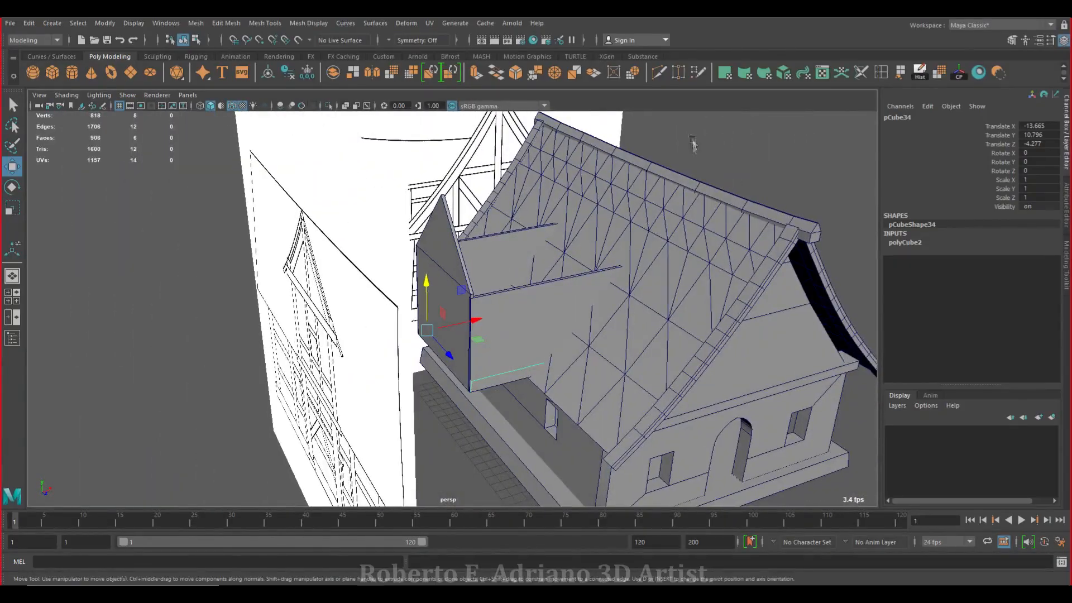
left_click(672, 176)
key("ctrl+d")
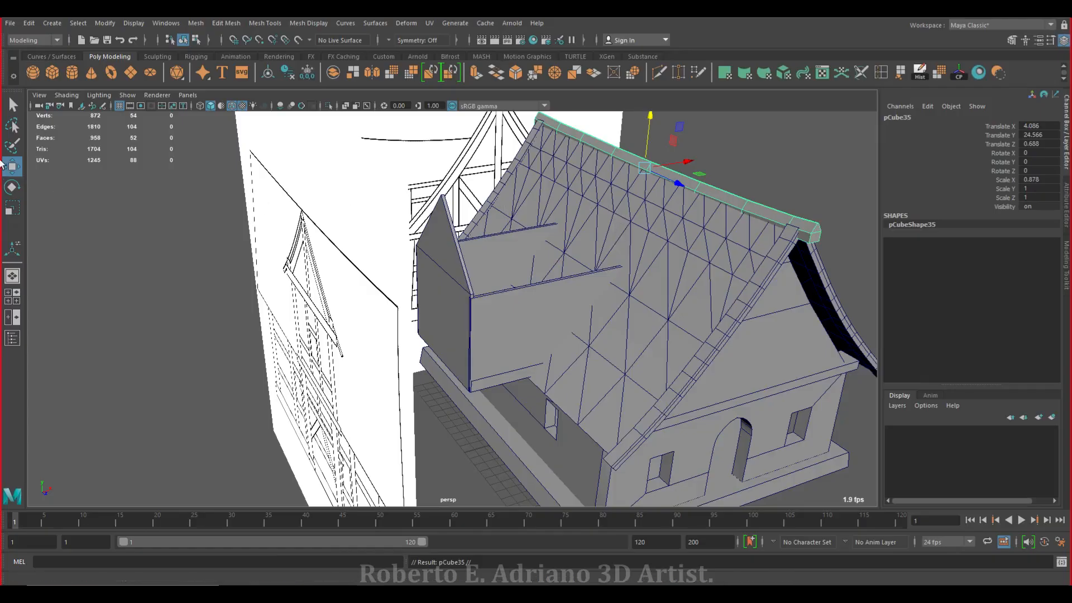
key("e")
type("90")
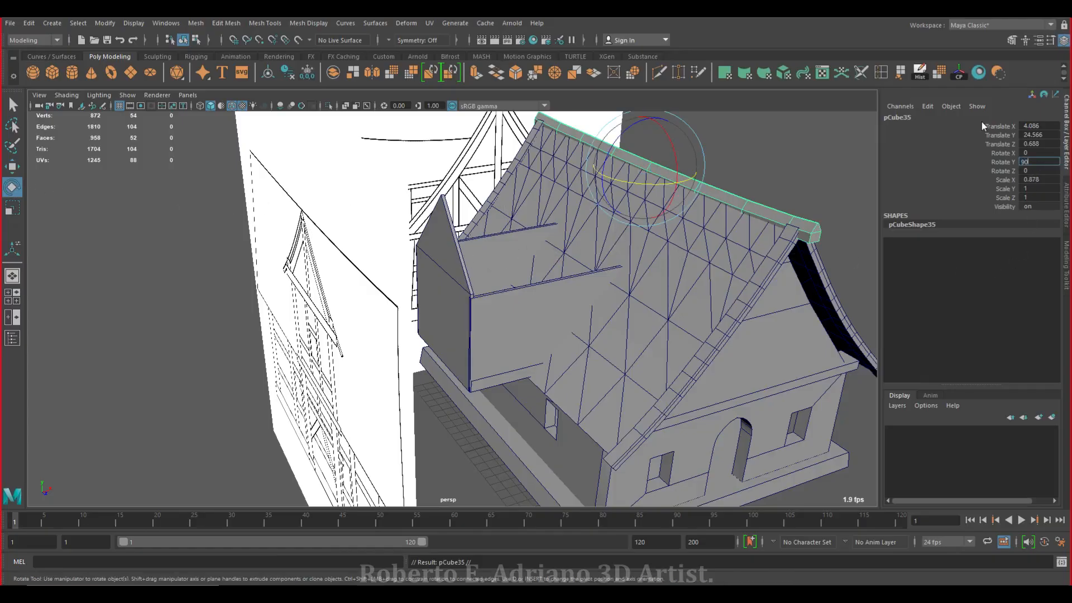
key("Return")
Try a Y rotation of 180 on the ridge beam copy, settling on -90
left_click_drag(558, 280, 98, 246, "alt")
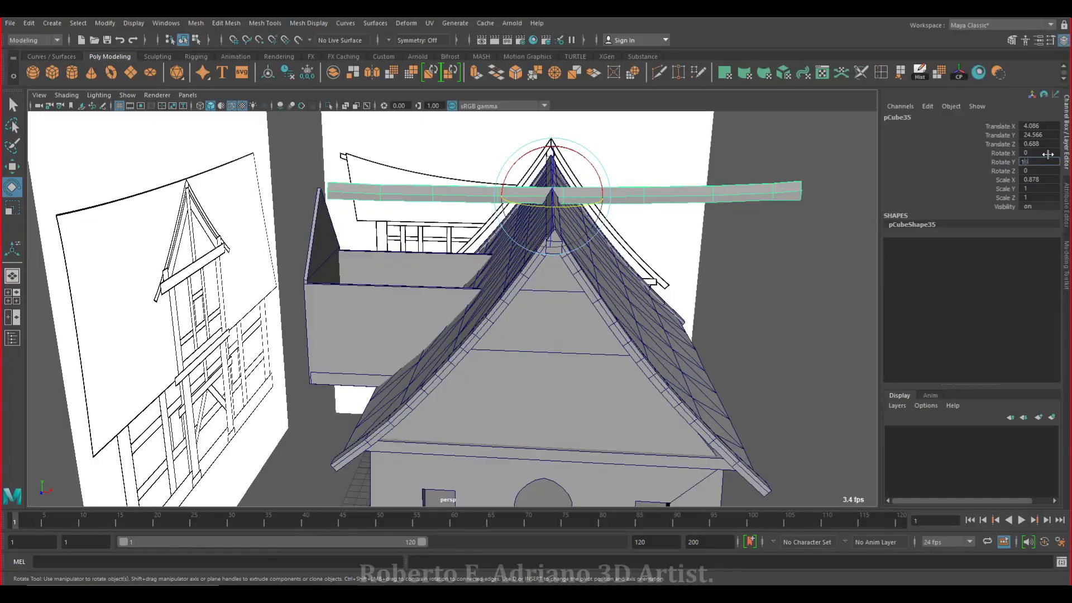
type("180")
key("Return")
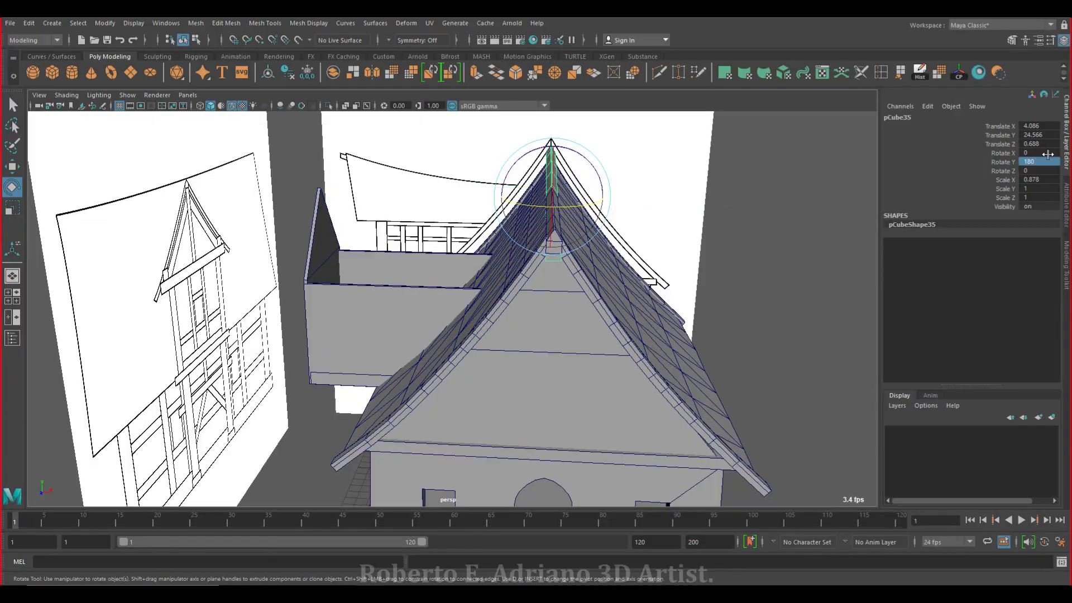
key("minus")
key("minus")
key("minus")
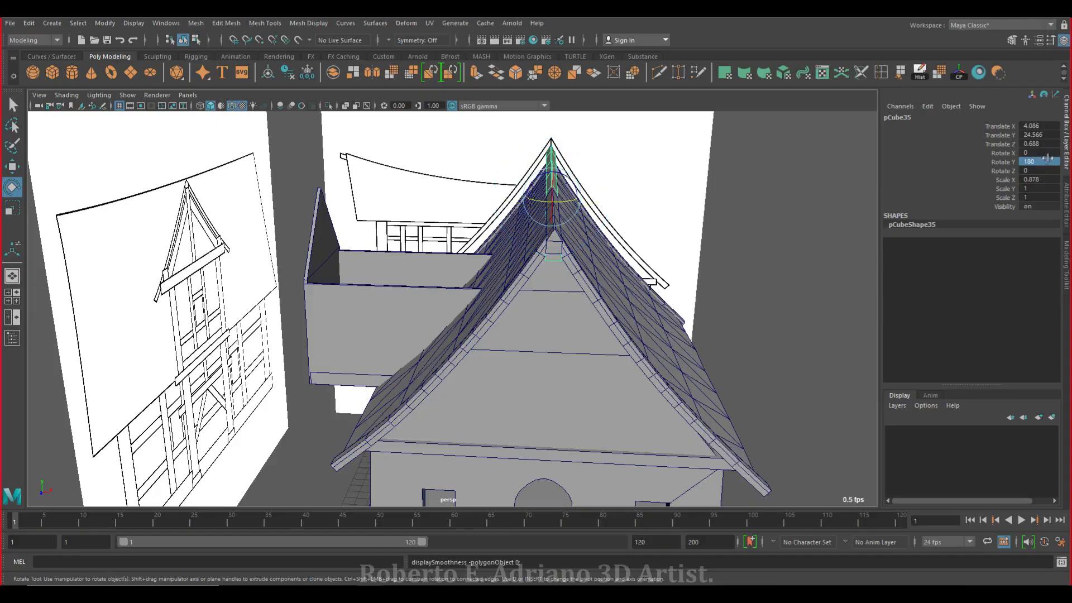
type("90")
key("Return")
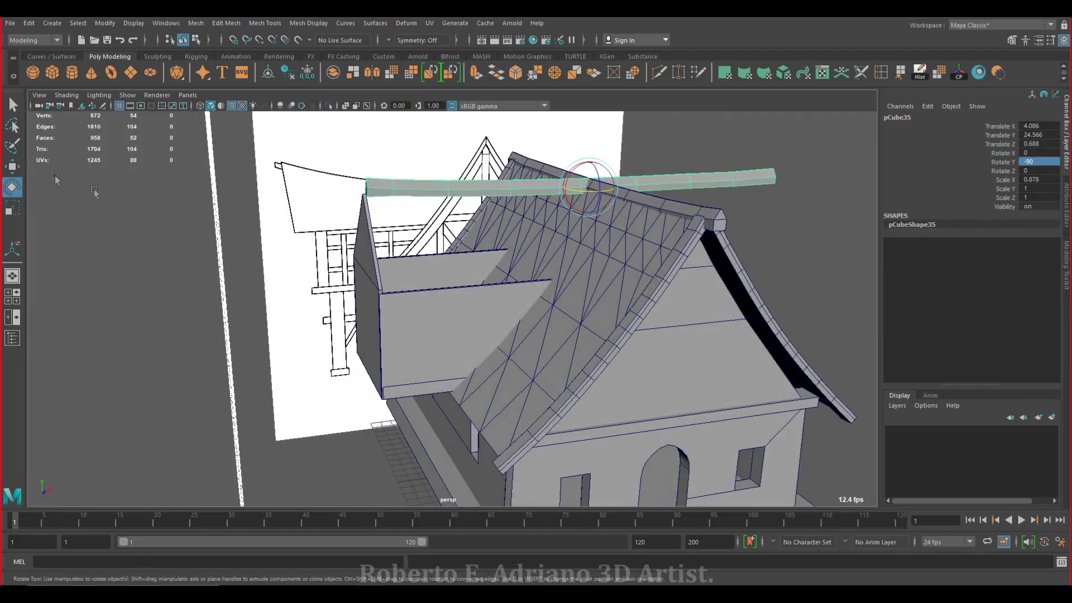
Move the beam copy to about X 1.856, Z 0.481 over the dormer gable and scale it to about 0.828, 0.943, 0.943
key("w")
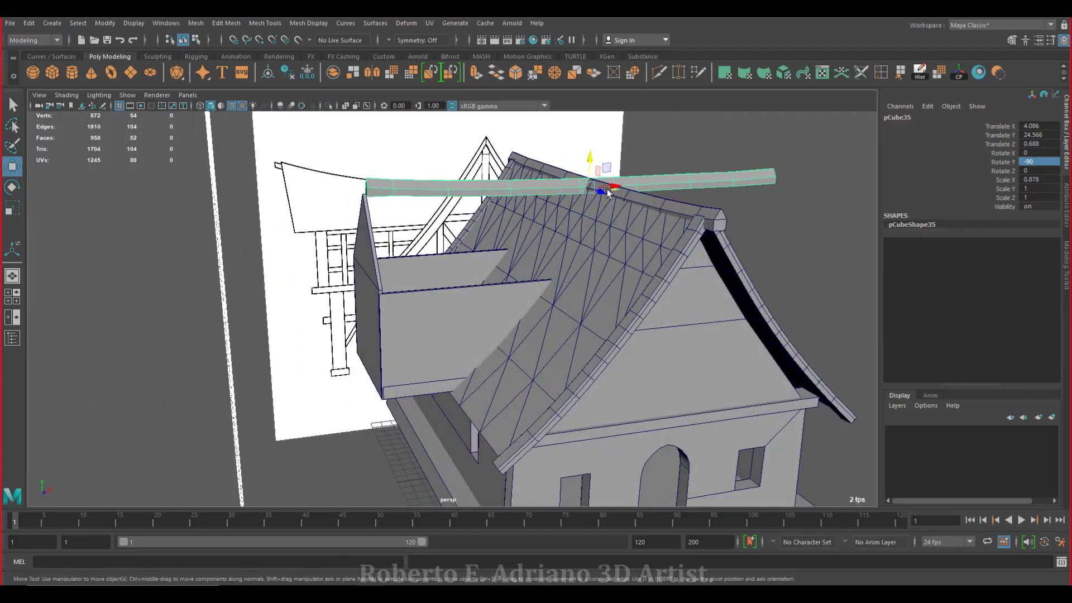
scroll(723, 229, "up", 3)
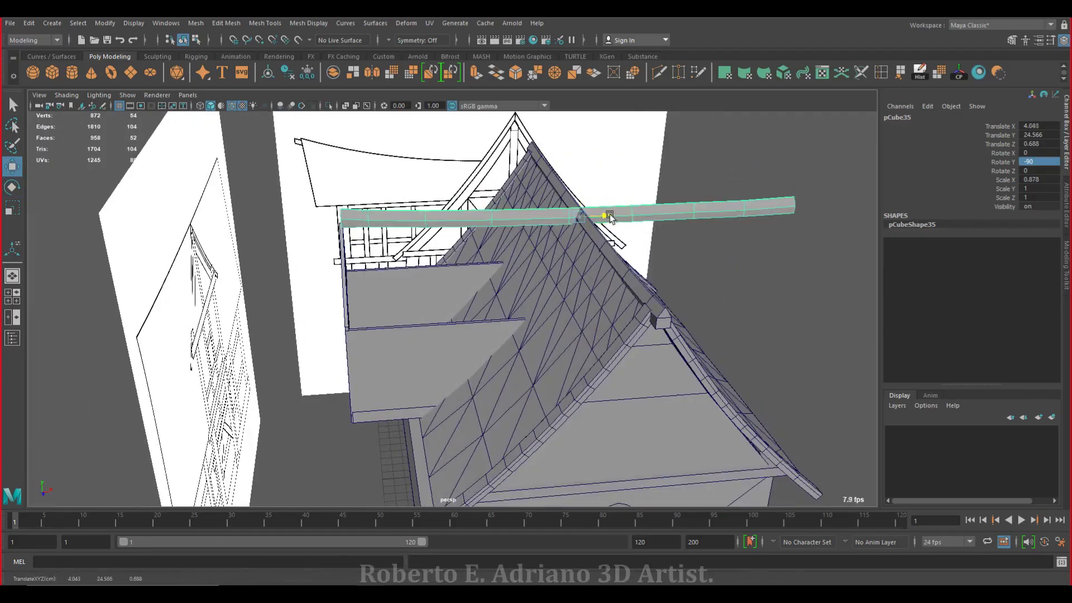
mouse_move(605, 215)
left_mouse_down()
mouse_move(551, 210)
mouse_move(588, 208)
left_mouse_up()
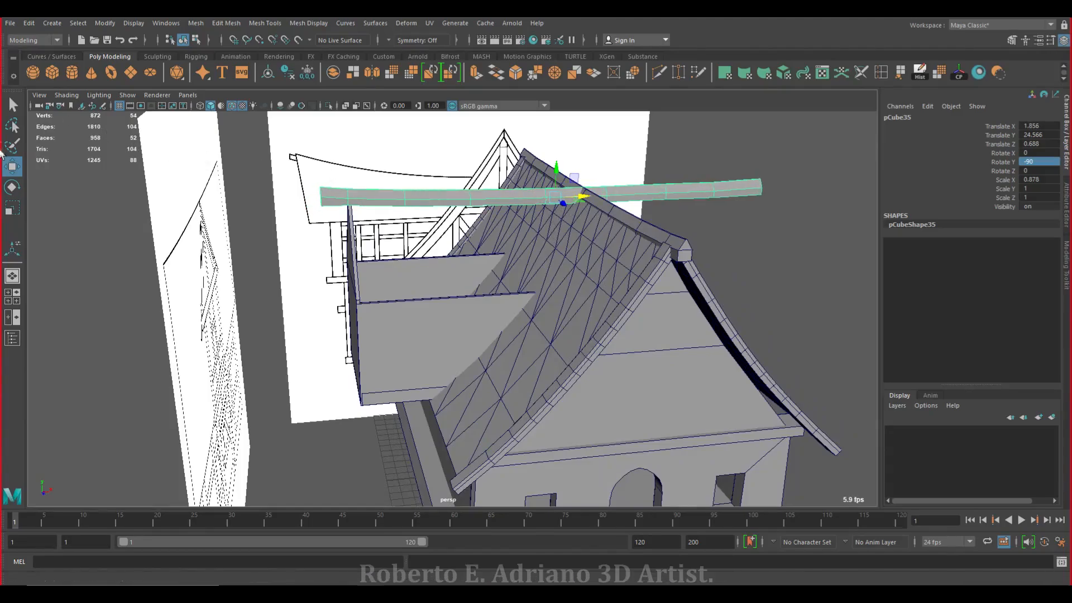
left_click(16, 205)
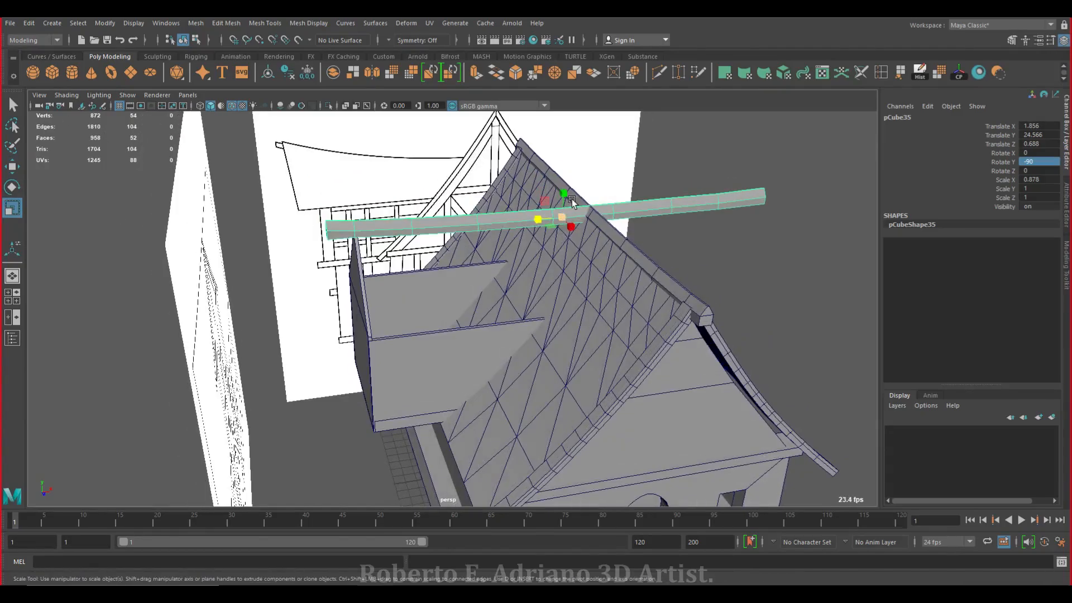
key("equal")
left_click_drag(563, 217, 541, 271)
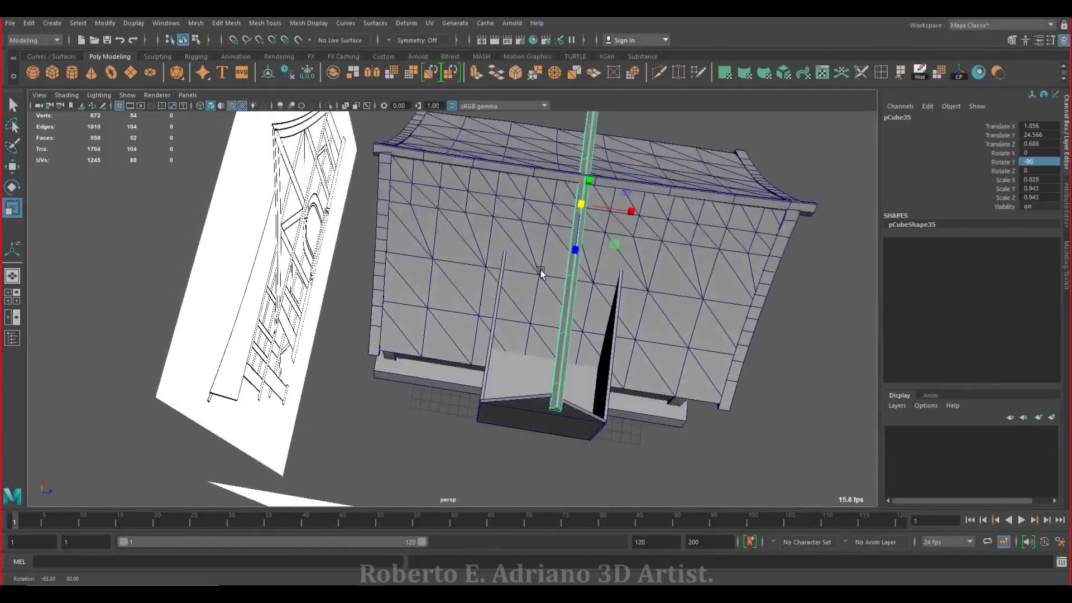
left_click(14, 190)
left_click(13, 167)
left_click_drag(633, 211, 525, 225)
Delete the faces of the beam copy that extend past the main roof's ridge on the side away from the dormer
middle_click_drag(577, 217, 484, 343, "alt")
scroll(496, 275, "up", 5)
left_click_drag(477, 316, 544, 314, "alt")
right_click_drag(614, 294, 559, 291)
left_click_drag(558, 387, 634, 233)
left_click_drag(648, 307, 514, 294)
scroll(568, 318, "down", 3)
left_click(521, 319)
key("Delete")
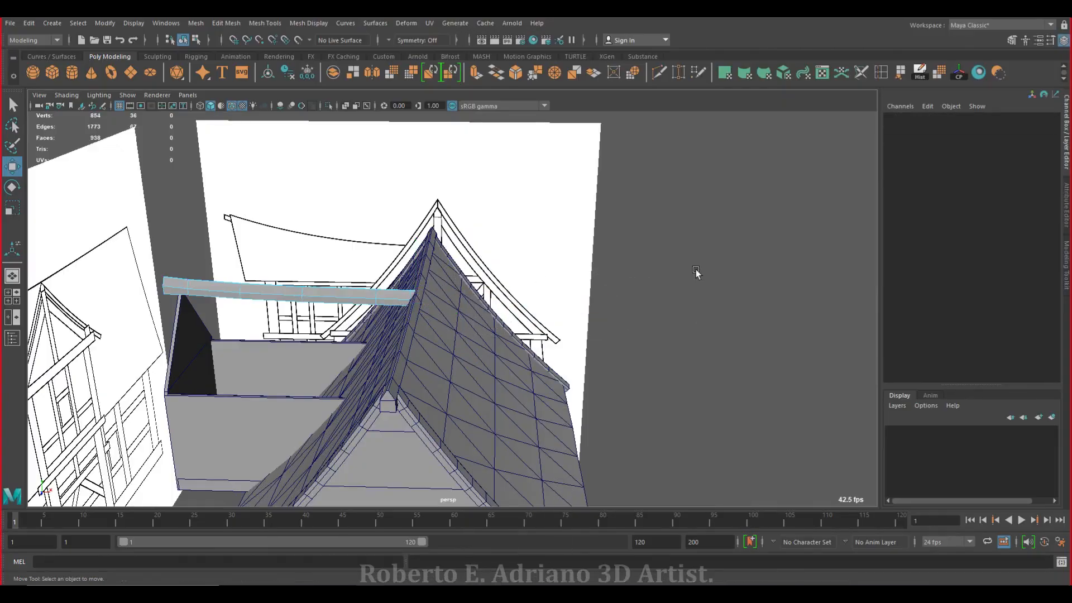
Examine how the shortened ridge beam sits on the dormer gable and meets the main roof from several angles
left_click_drag(240, 347, 363, 313, "alt")
right_click_drag(363, 284, 406, 270)
left_click_drag(379, 295, 346, 226, "alt")
left_click_drag(439, 275, 450, 242, "alt")
middle_click_drag(391, 195, 391, 311, "alt")
right_click_drag(235, 308, 177, 267, "alt")
left_click_drag(250, 335, 414, 283, "alt")
middle_click_drag(414, 283, 435, 290, "alt")
left_click_drag(203, 245, 262, 244, "alt")
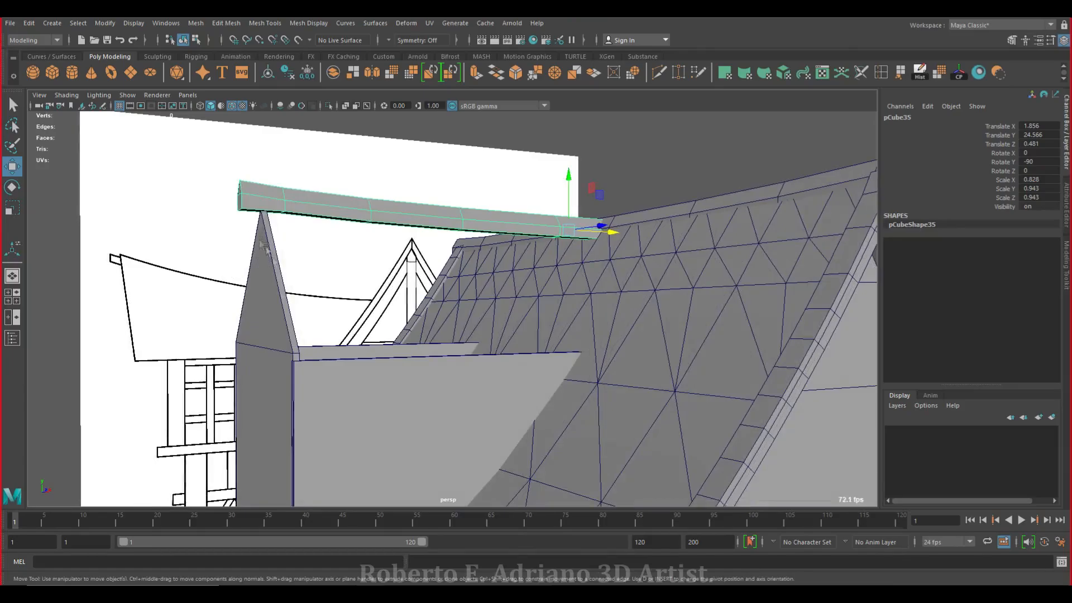
Try extruding the dormer gable's sloping edge face outward by about 0.387 to start a roof panel
scroll(273, 261, "up", 3)
mouse_move(223, 254)
right_mouse_down()
mouse_move(223, 284)
mouse_move(224, 275)
right_mouse_up()
left_click(225, 273)
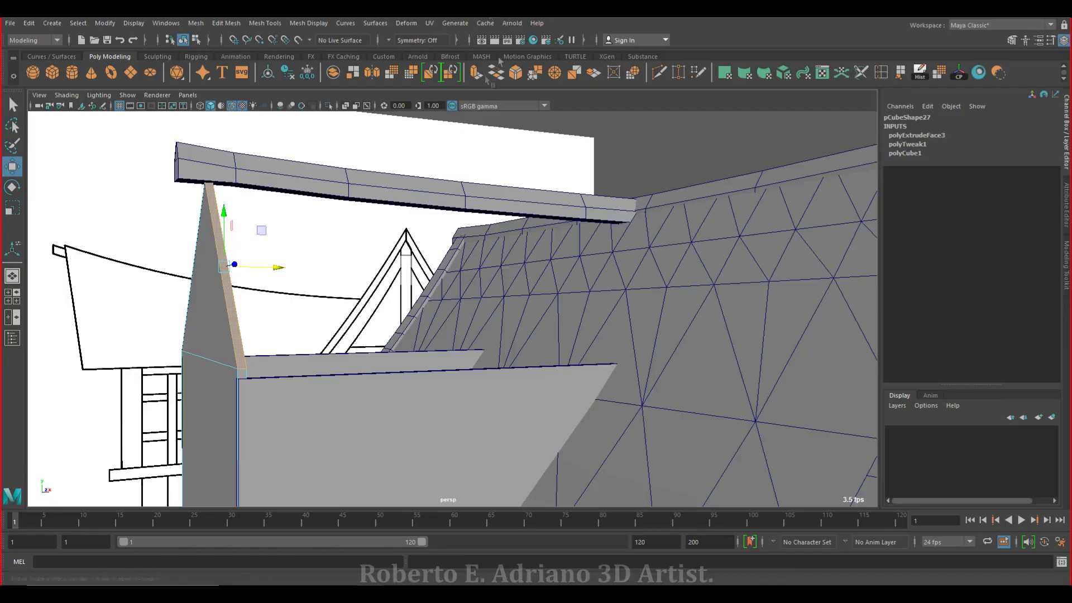
left_click_drag(282, 254, 322, 273, "alt")
key("ctrl+e")
left_click_drag(444, 434, 369, 212, "alt")
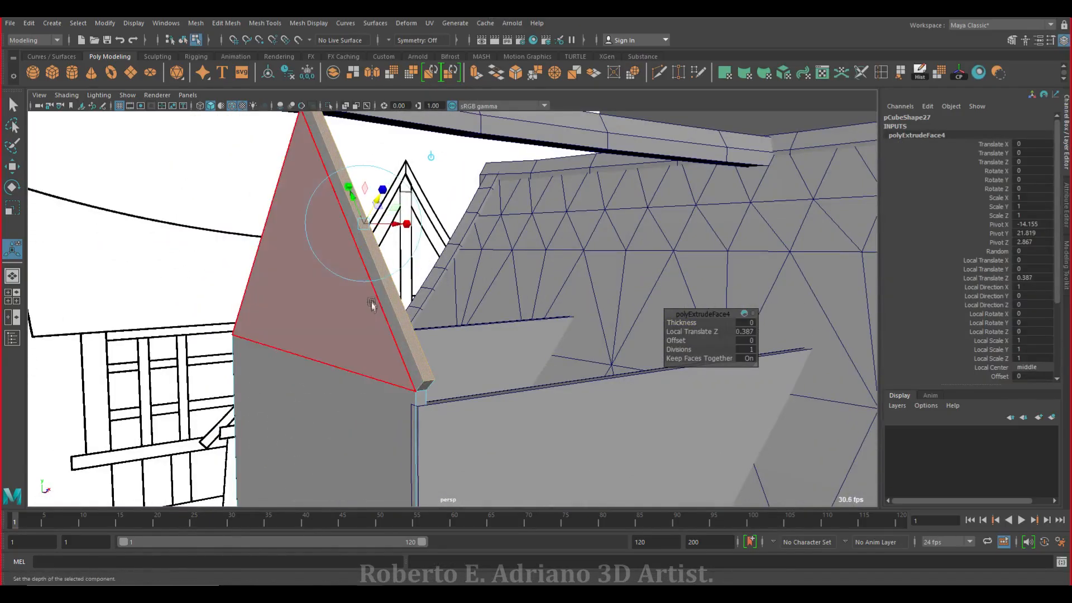
key("q")
Try extruding the sloping strip's front and back faces by about 0.672 and pulling the back face into the main roof
left_click_drag(374, 304, 349, 308, "alt")
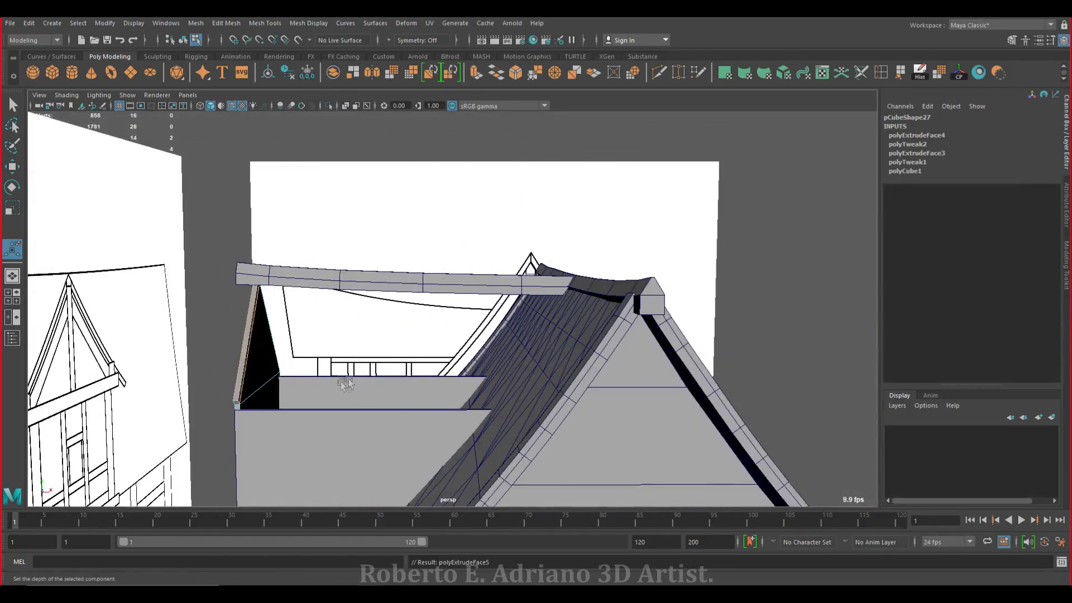
key("ctrl+e")
left_click_drag(285, 340, 306, 340)
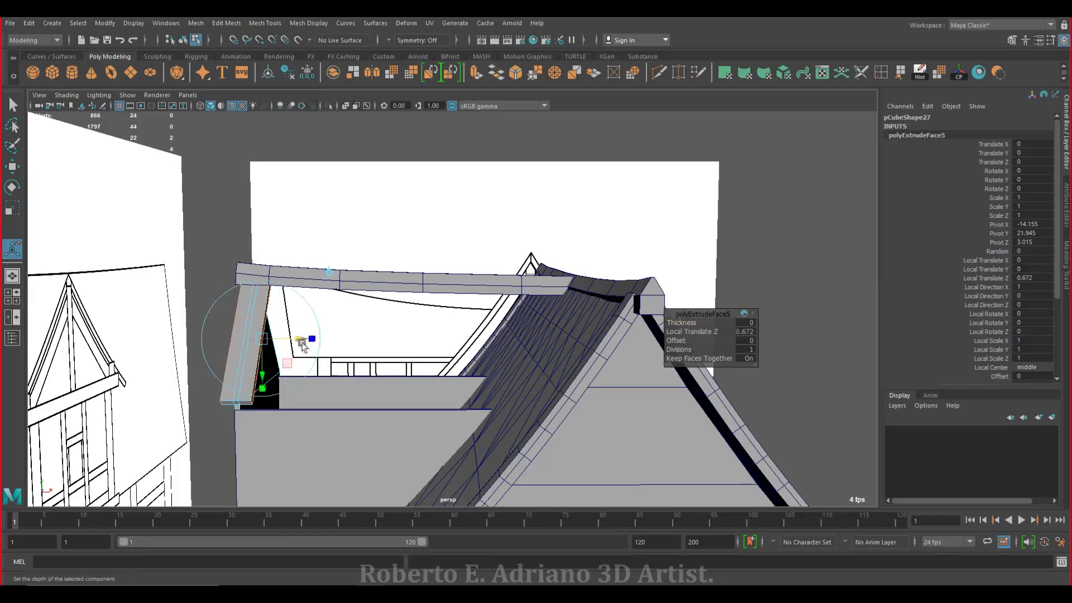
scroll(390, 271, "up", 5)
key("q")
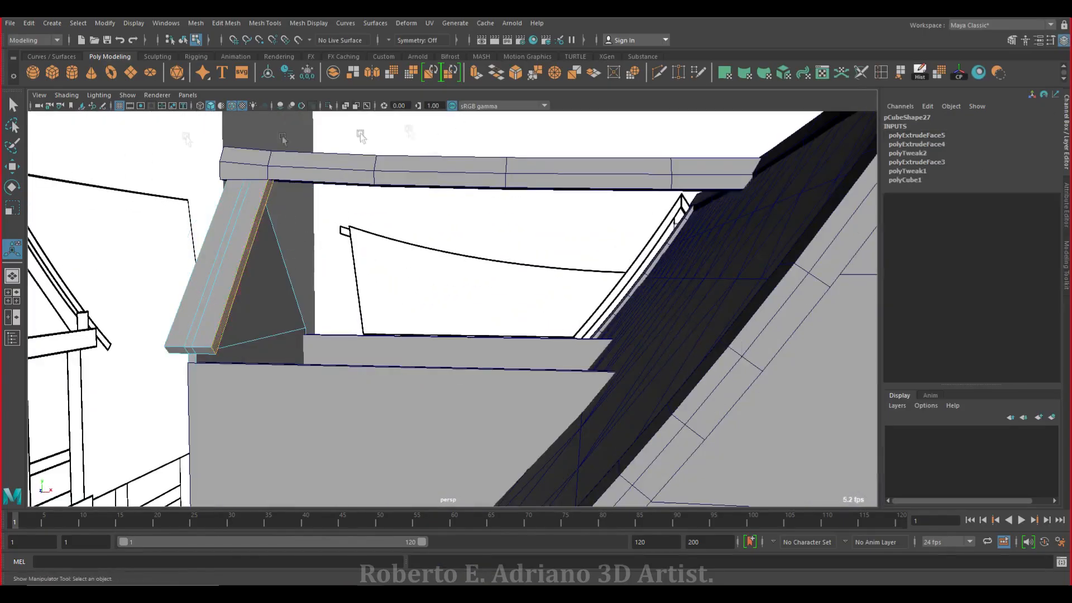
key("w")
middle_click_drag(421, 304, 852, 296)
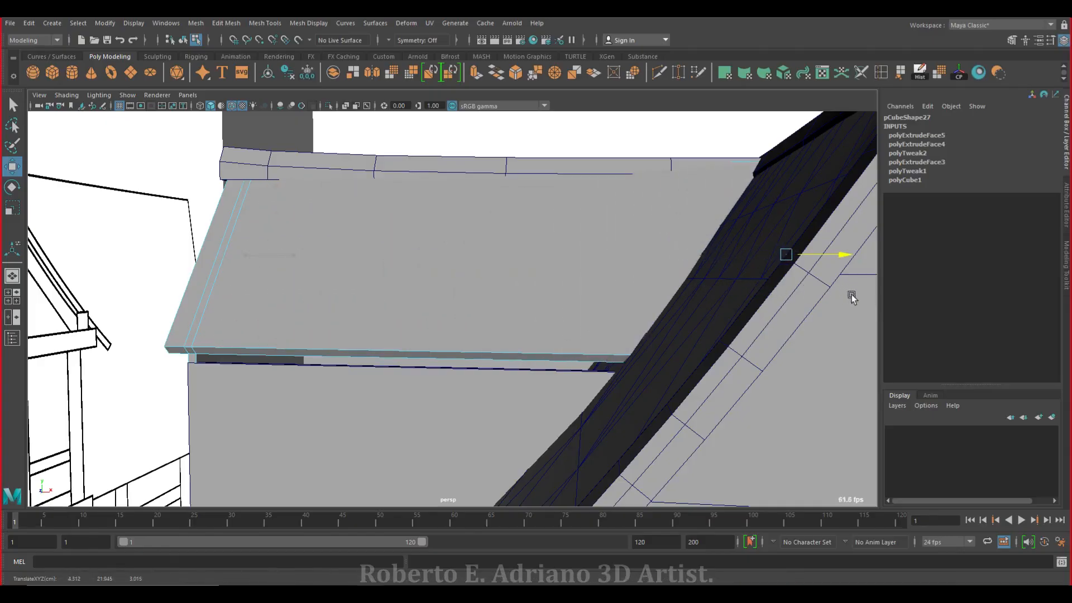
Try lowering the bottom faces of the dormer roof panel so it overhangs the side wall
left_click(175, 354)
left_click(290, 354, "shift")
left_click_drag(461, 306, 461, 334)
left_click_drag(430, 412, 559, 439, "alt")
left_click(484, 328)
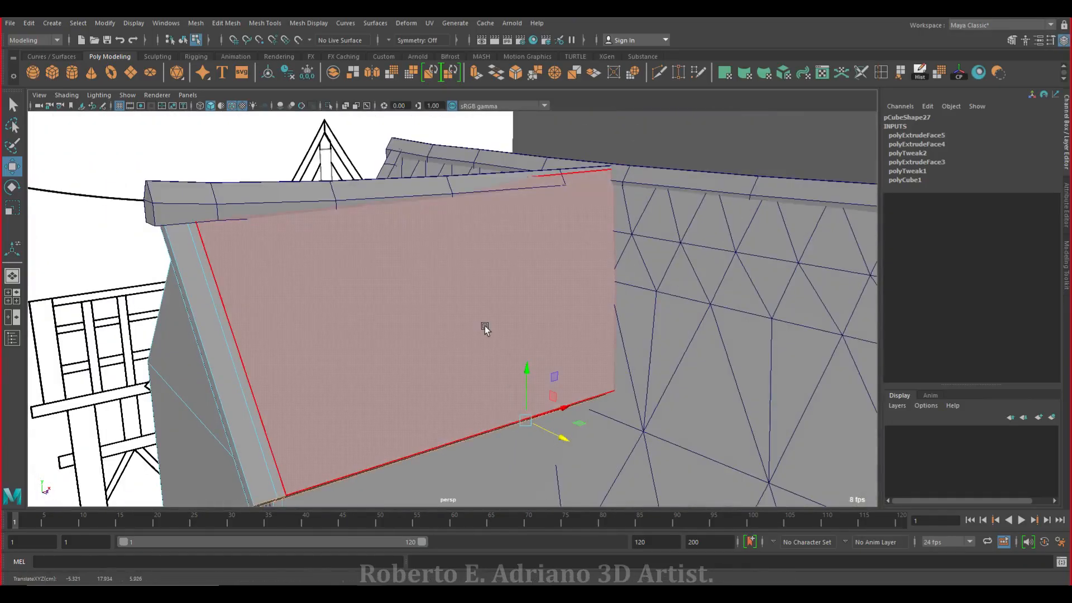
Undo the roof panel edits and extrusions on the dormer gable
left_click_drag(447, 328, 397, 294, "alt")
key("ctrl+z")
key("ctrl+z")
key("ctrl+z")
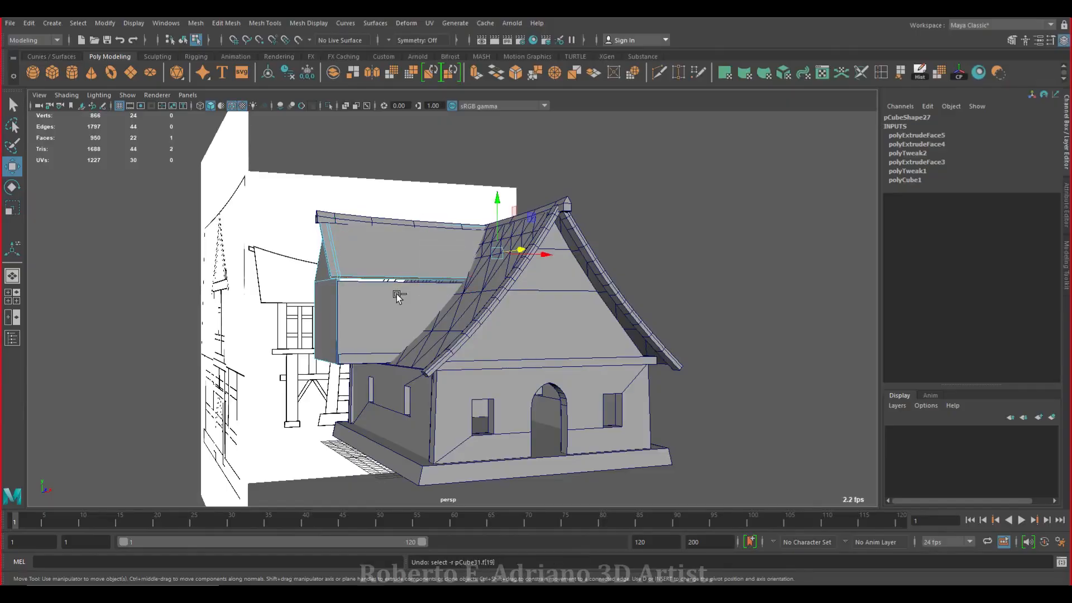
key("ctrl+z")
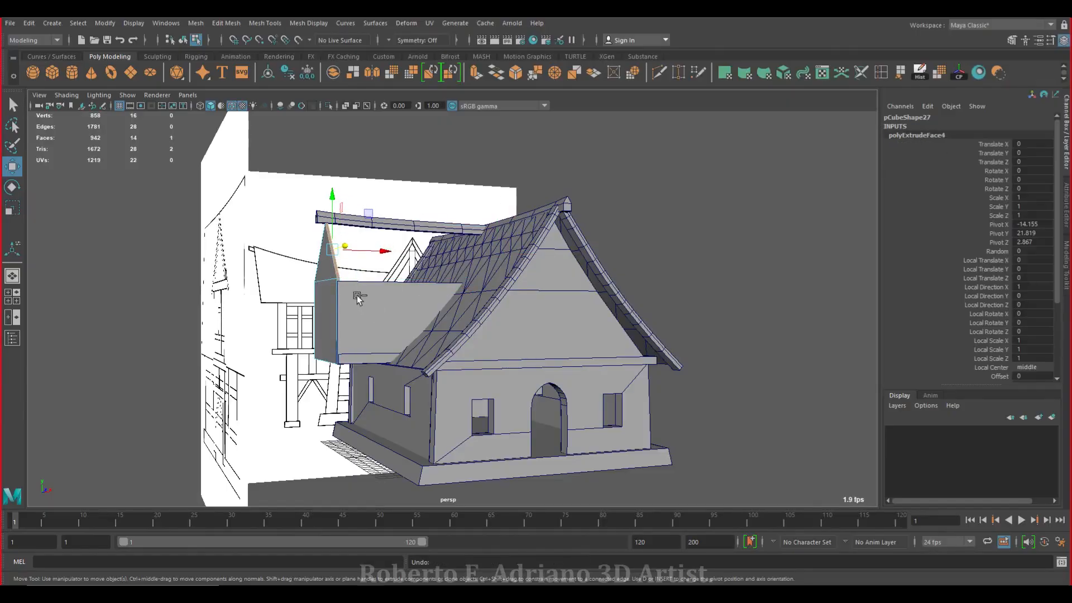
Return to object mode, select the dormer's side wall panel, and save the scene over its existing file
key("F8")
key("f")
middle_click_drag(329, 213, 409, 421, "alt")
right_click_drag(371, 290, 416, 280)
left_click(400, 224)
left_click(464, 407)
key("a")
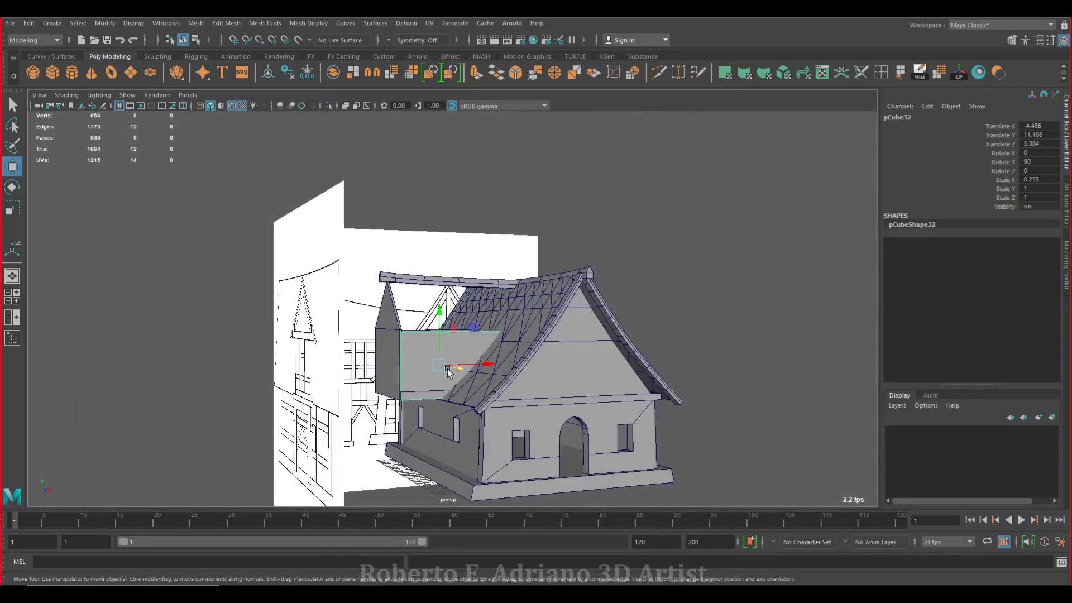
left_click(107, 40)
left_click(514, 316)
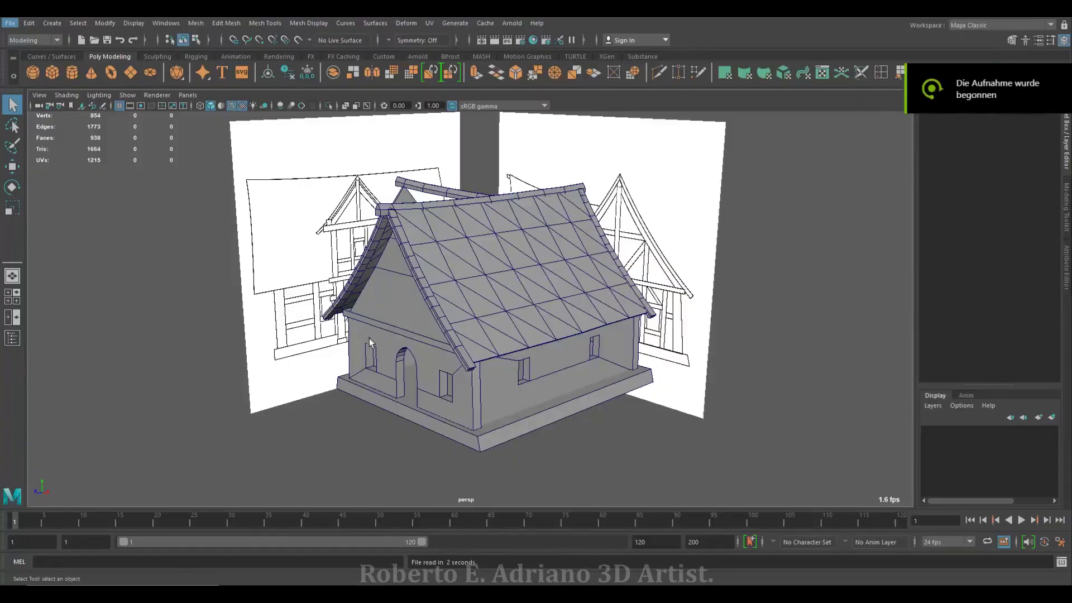
Shift the dormer's ridge beam sideways to about Z 0.308 so it aligns with the gable peak in the side reference drawing
left_click_drag(502, 301, 540, 299, "alt")
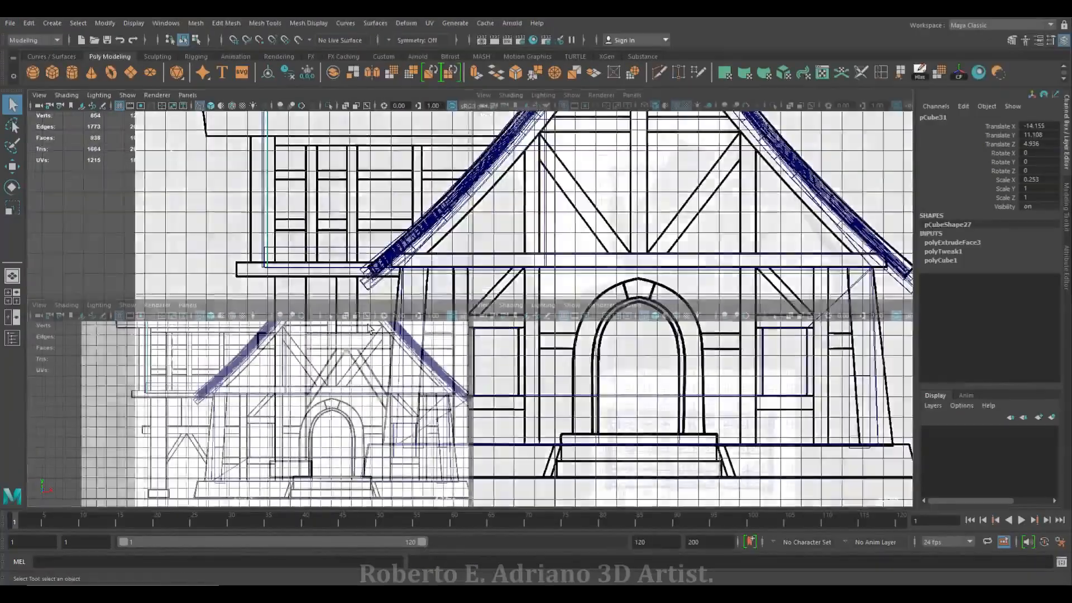
key("space")
key("space")
scroll(440, 302, "up", 5)
scroll(521, 179, "up", 5)
middle_click_drag(440, 303, 535, 184, "alt")
scroll(563, 223, "down", 3)
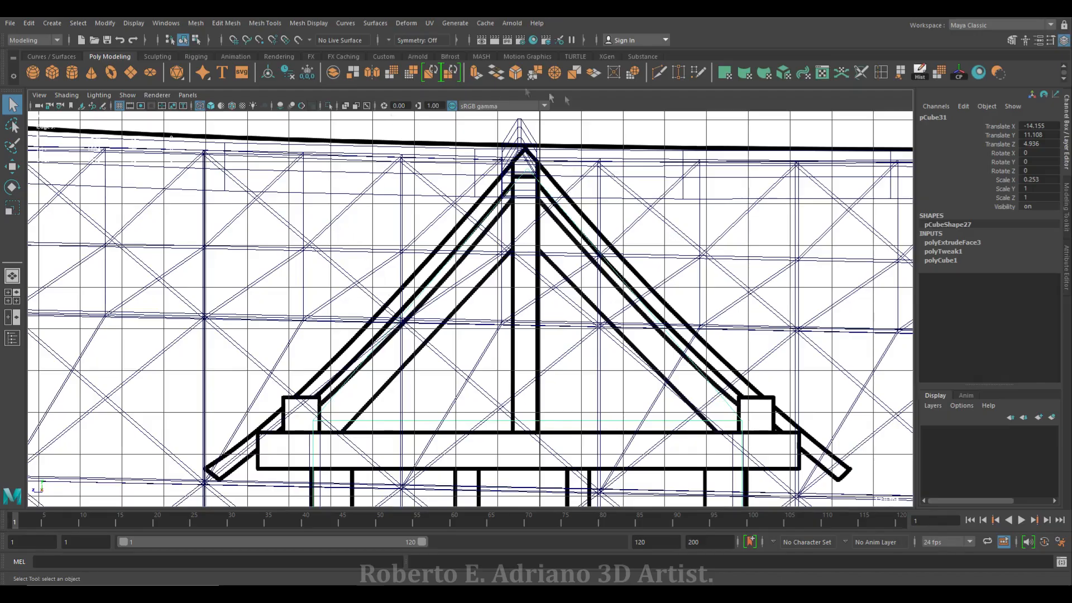
left_click(514, 134)
scroll(515, 134, "down", 1)
key("w")
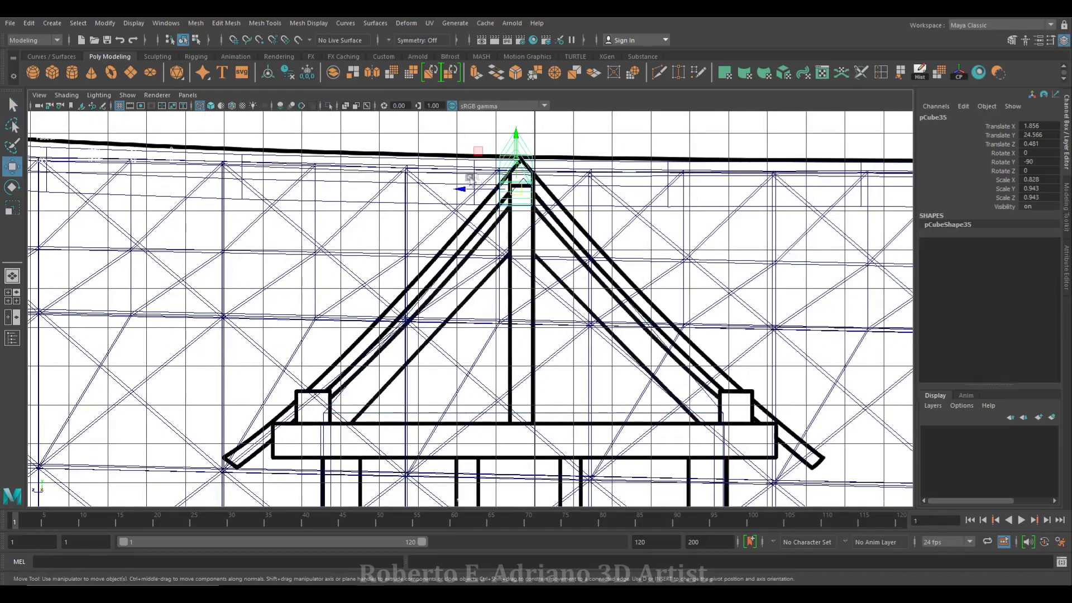
left_click_drag(462, 188, 468, 189)
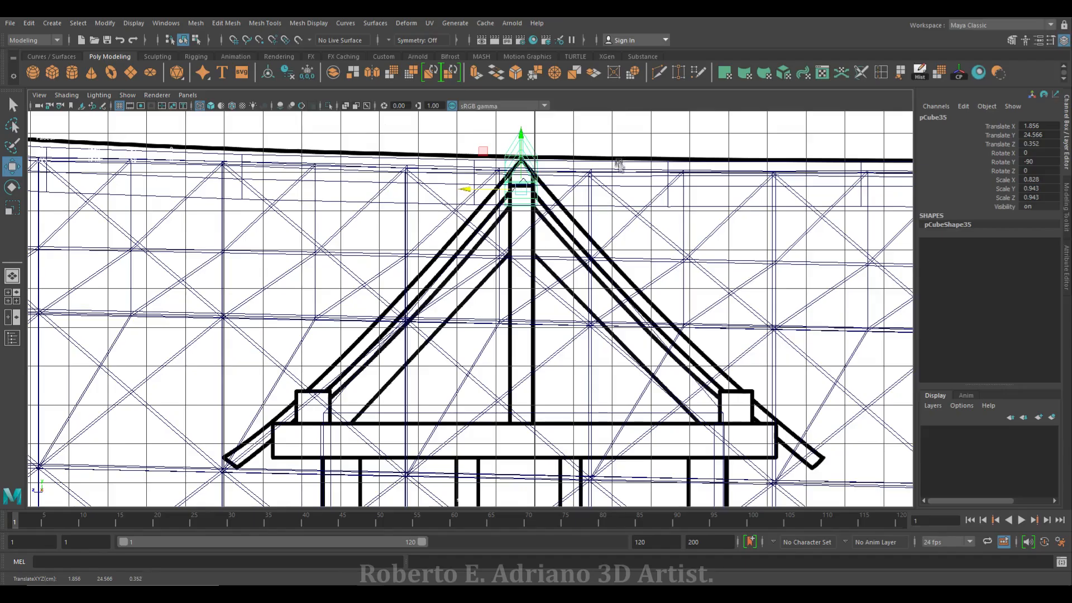
left_click(601, 131)
left_click(518, 151)
left_click_drag(485, 191, 473, 191)
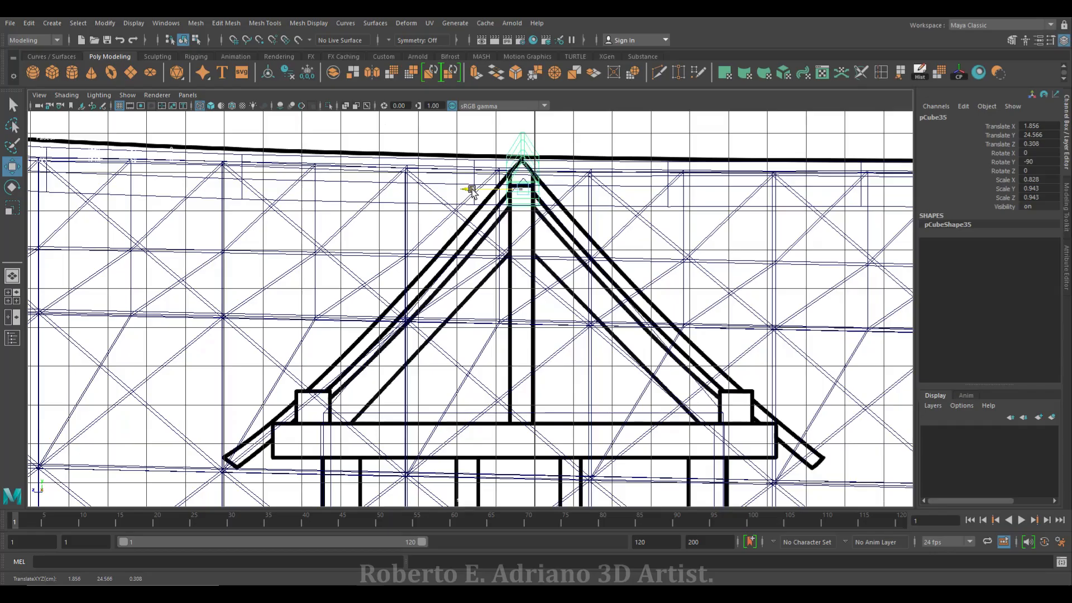
left_click(619, 128)
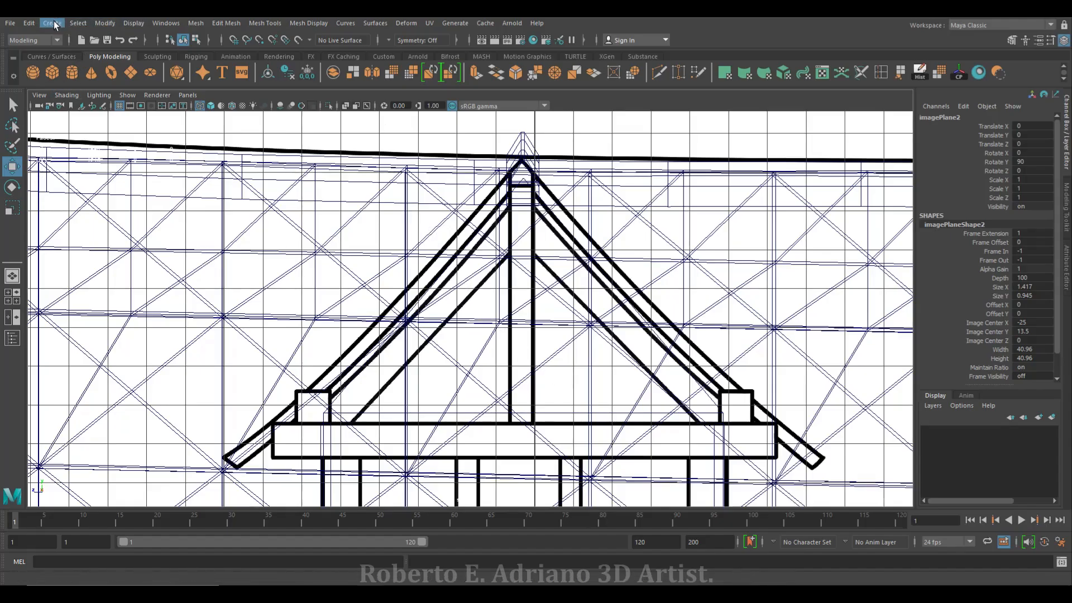
Draw an EP curve along the upper edge of the drawing's left dormer roof slope, from the gable peak to the eave tip
scroll(481, 357, "down", 10)
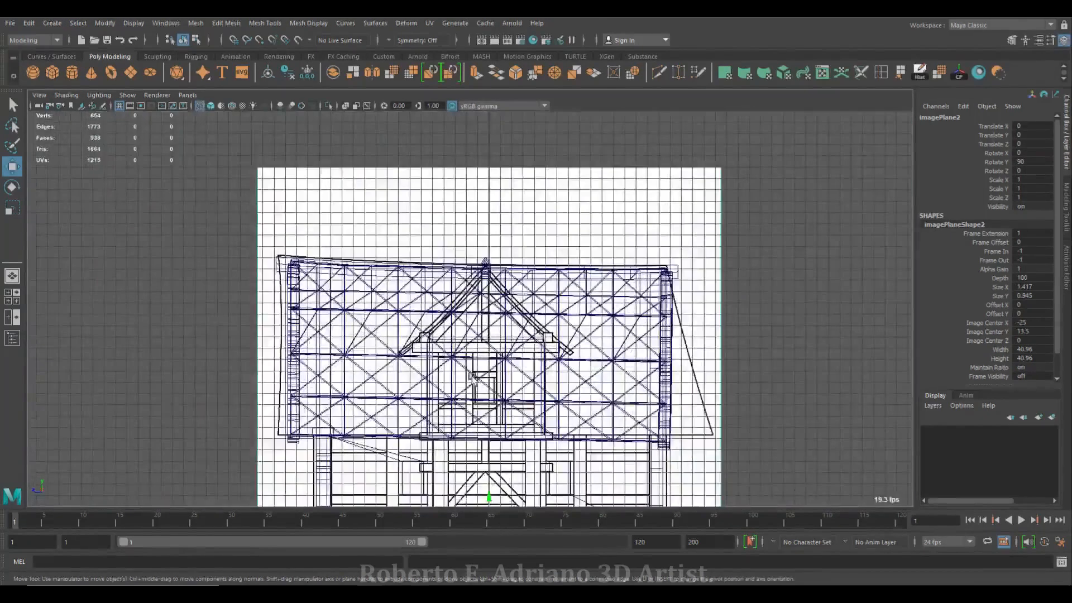
scroll(481, 357, "up", 10)
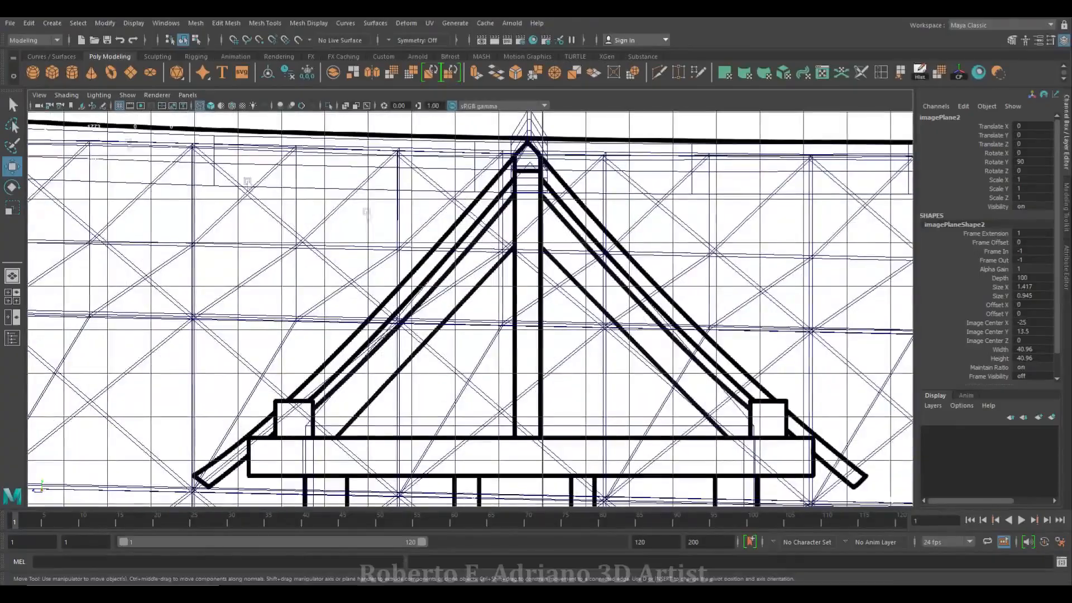
left_click(52, 23)
mouse_move(112, 108)
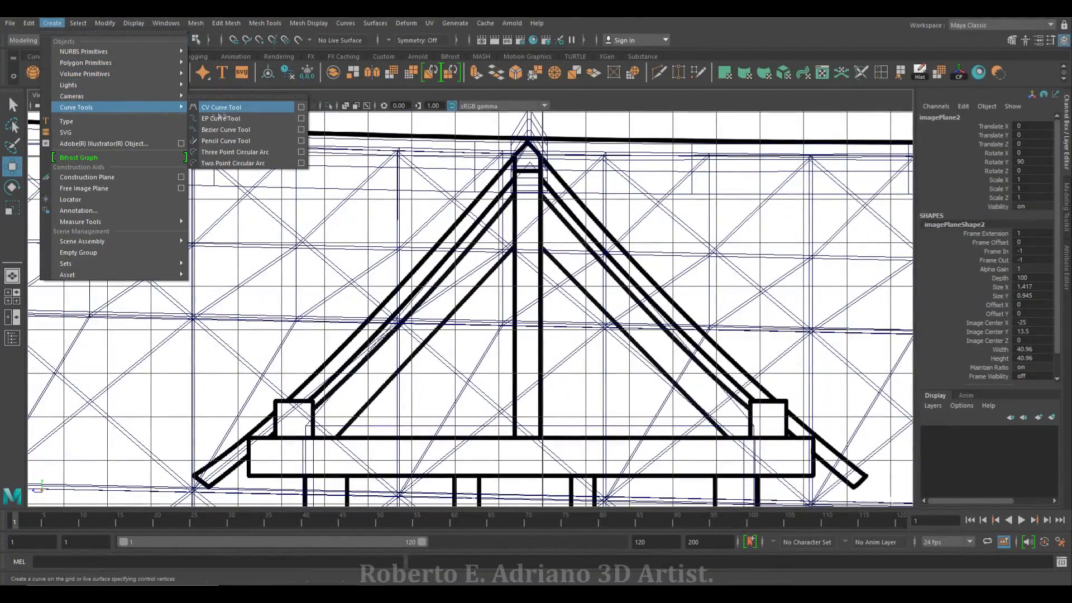
left_click(238, 117)
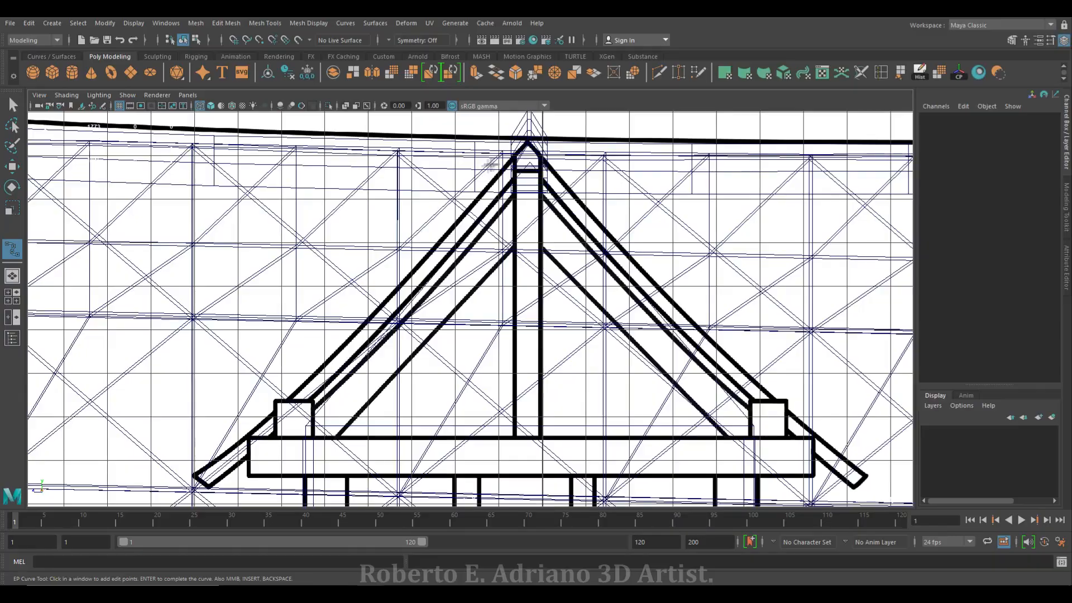
left_click(513, 148)
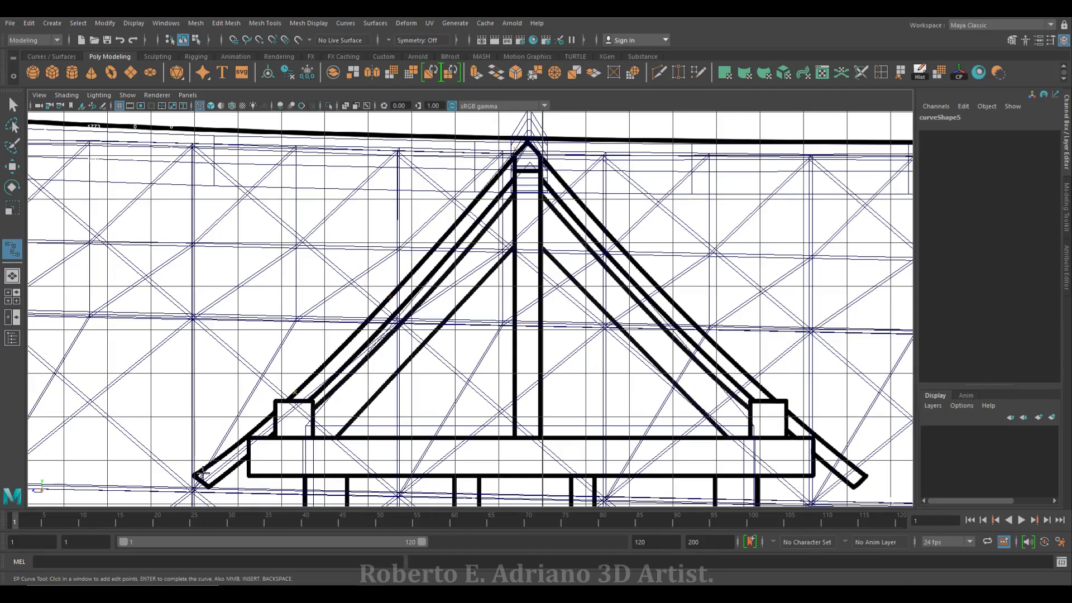
key("w")
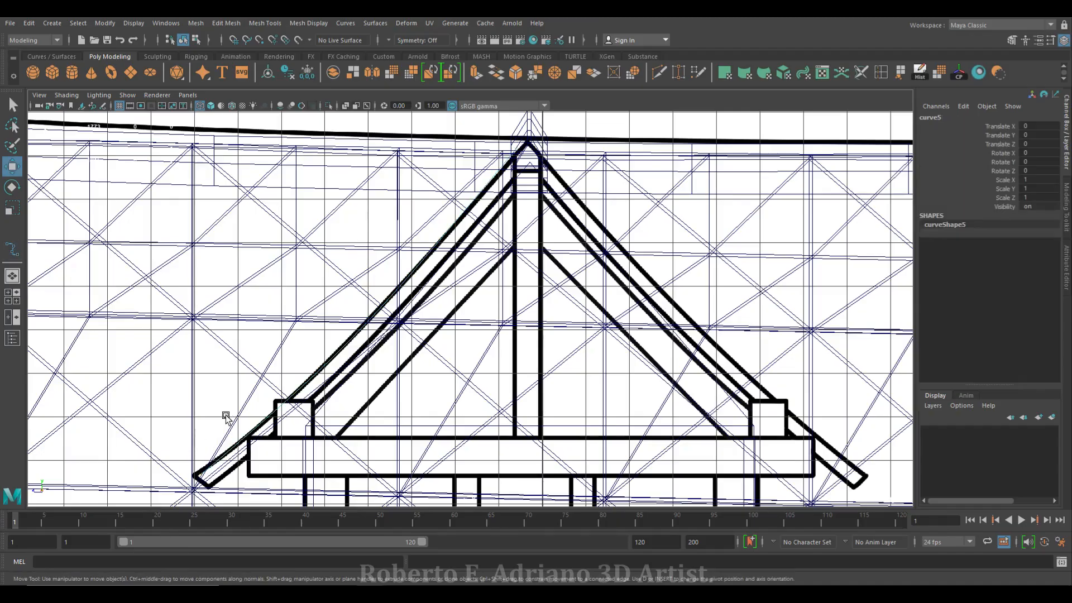
Trace the drawing's right dormer roof slope with a second EP curve, from the gable peak to the eave tip
key("y")
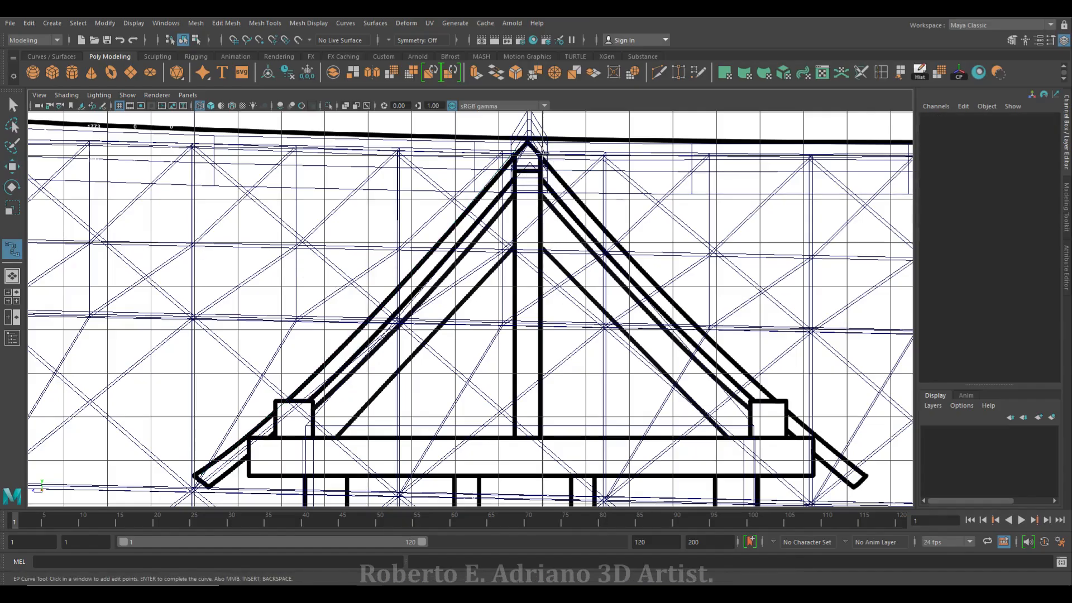
left_click(619, 238)
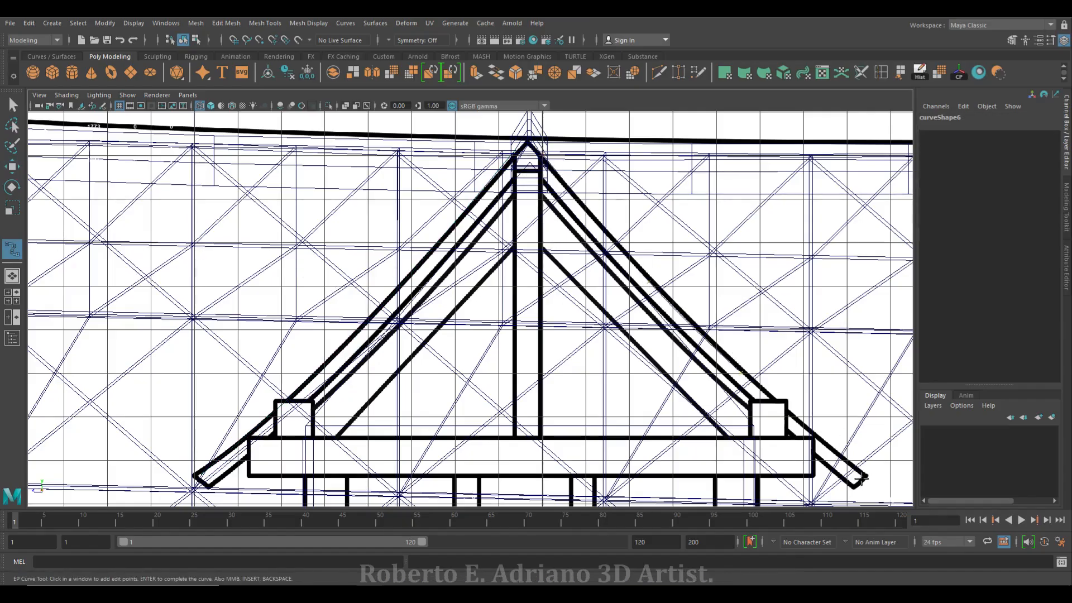
key("w")
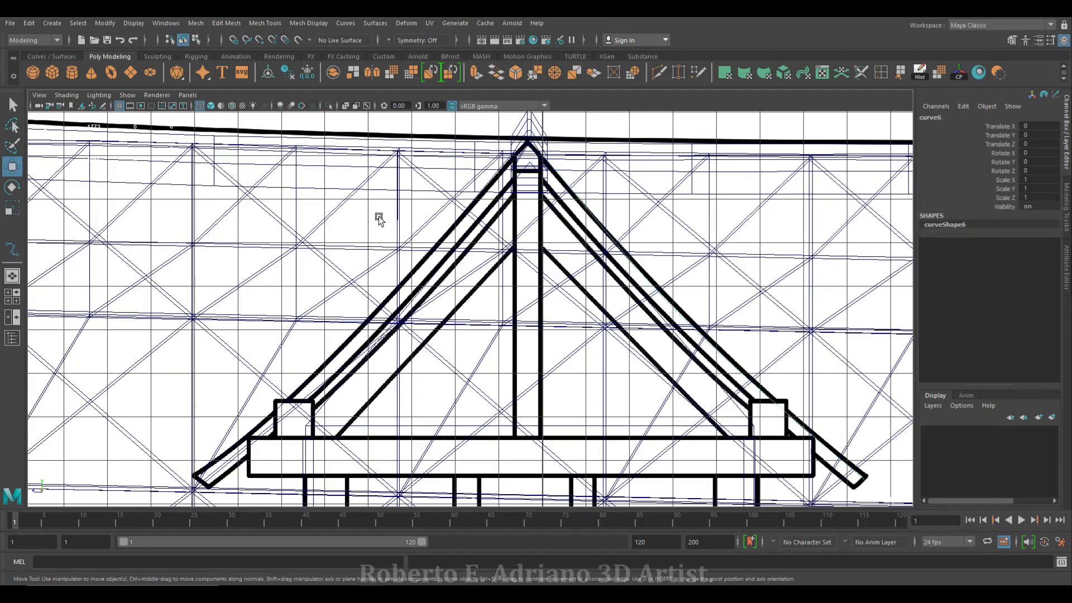
scroll(443, 306, "down", 1)
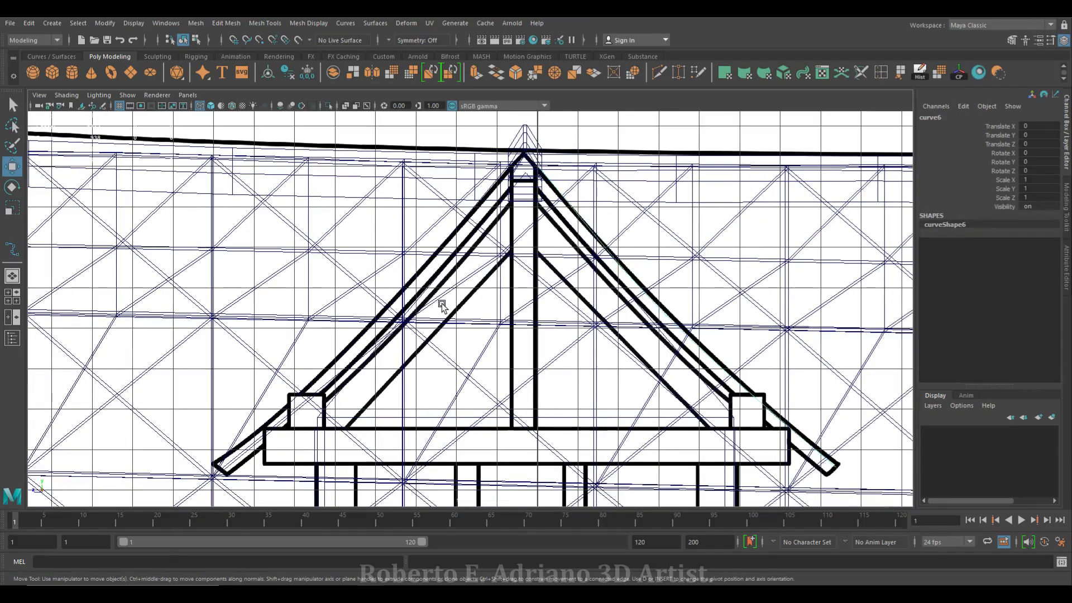
Create a polygon cube and raise it to about Y 25.192 at the dormer's gable peak
left_click(492, 267)
scroll(570, 302, "down", 6)
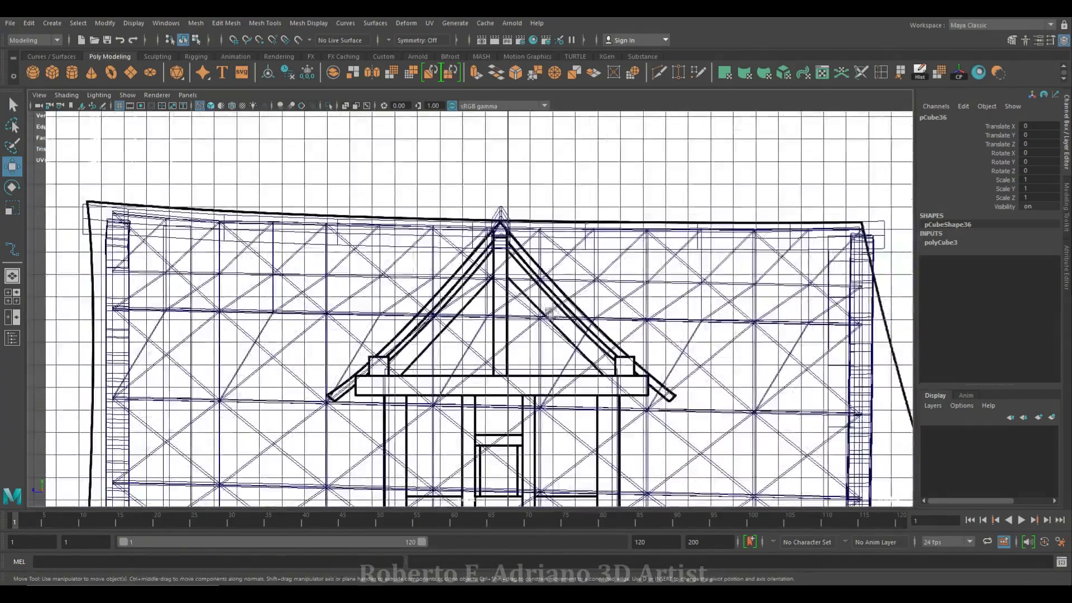
left_click_drag(483, 422, 481, 224)
scroll(480, 441, "up", 6)
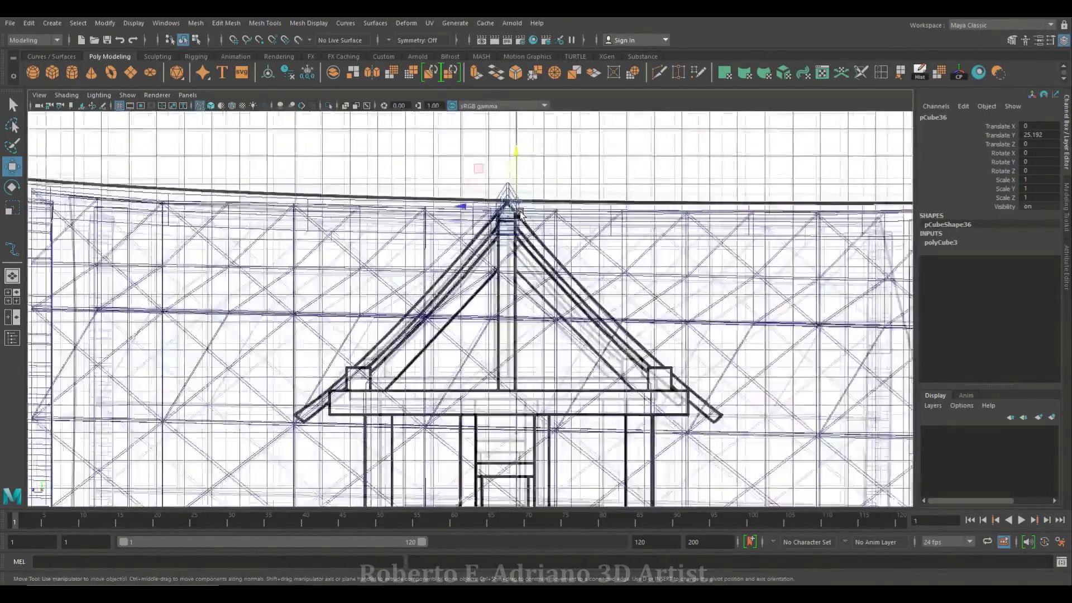
key("f")
scroll(463, 292, "down", 8)
scroll(521, 310, "up", 3)
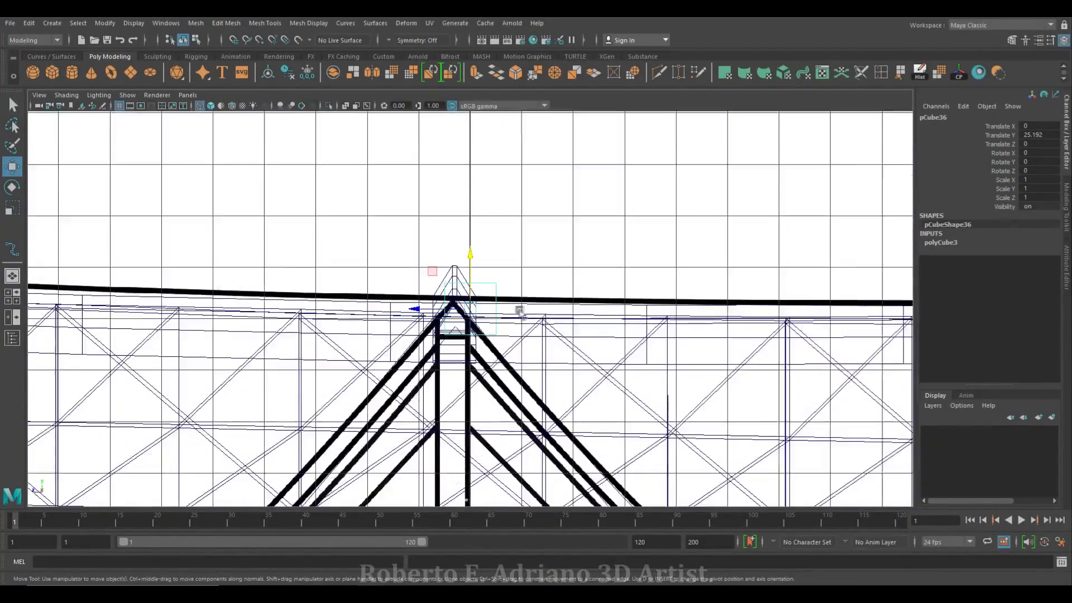
Reshape the cube's vertices into a smaller block and tilt them to follow the right roof slope beside the ridge beam
right_click(507, 285)
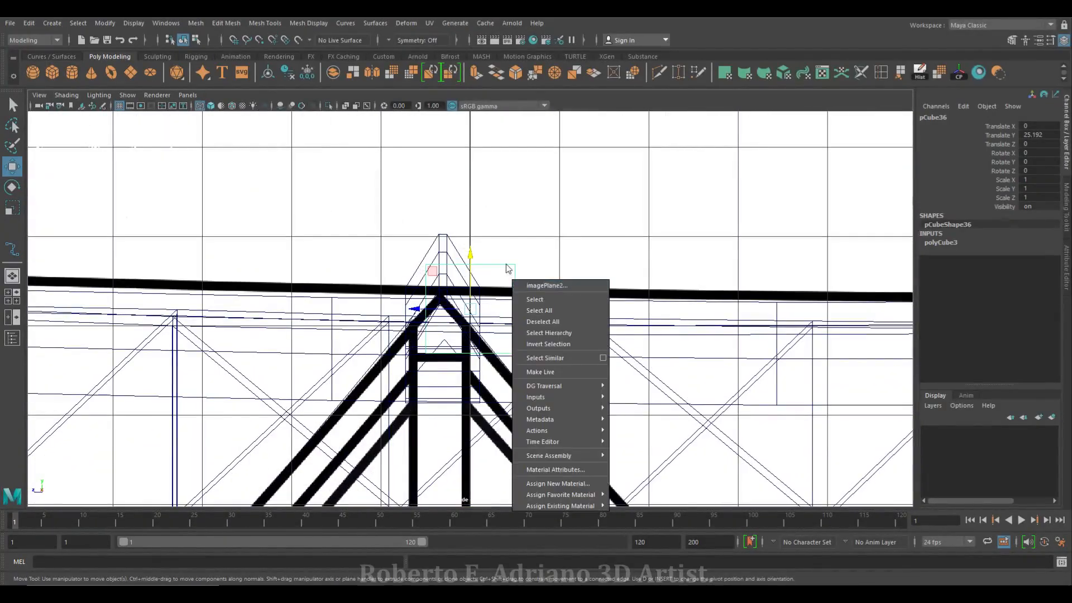
right_click(503, 263)
left_click(479, 248)
left_click_drag(479, 247, 571, 237)
left_click_drag(469, 214, 471, 267)
left_click_drag(413, 373, 538, 340)
left_click_drag(457, 245, 468, 338)
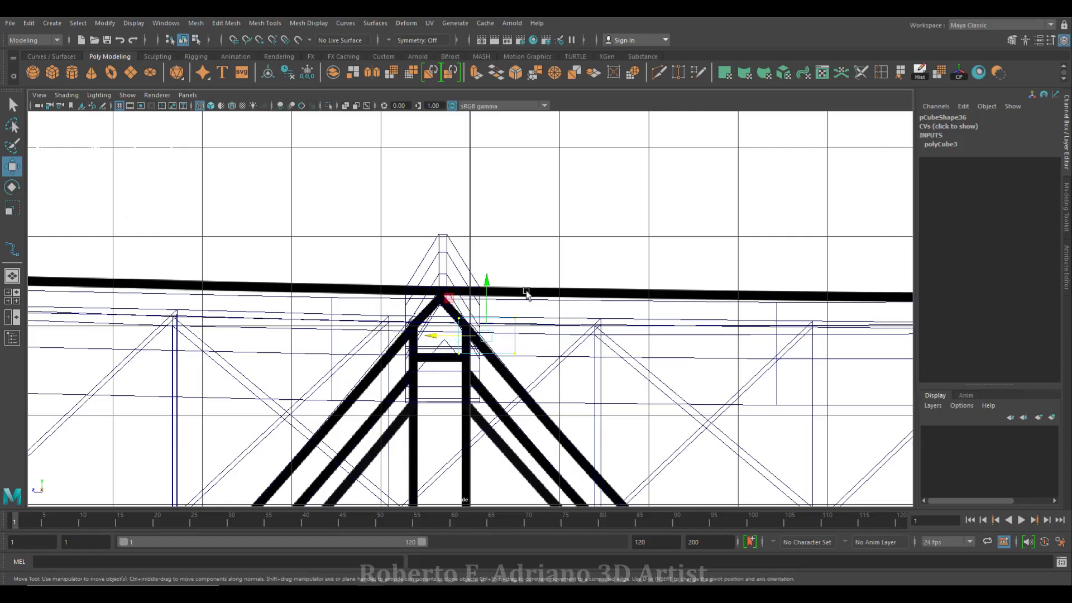
key("e")
left_click_drag(529, 307, 484, 328)
key("w")
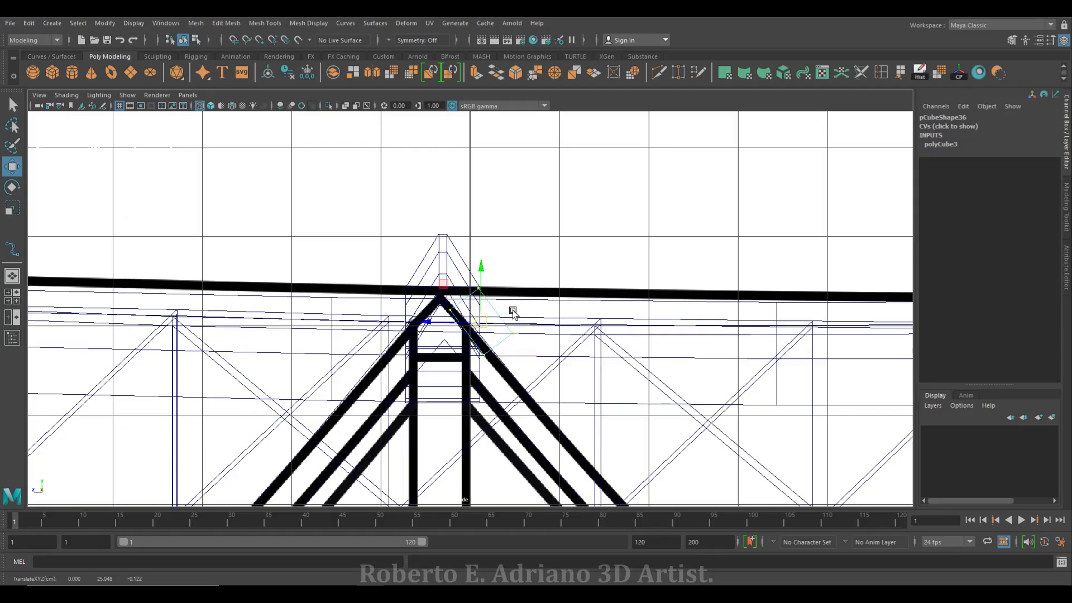
right_click_drag(506, 291, 483, 310)
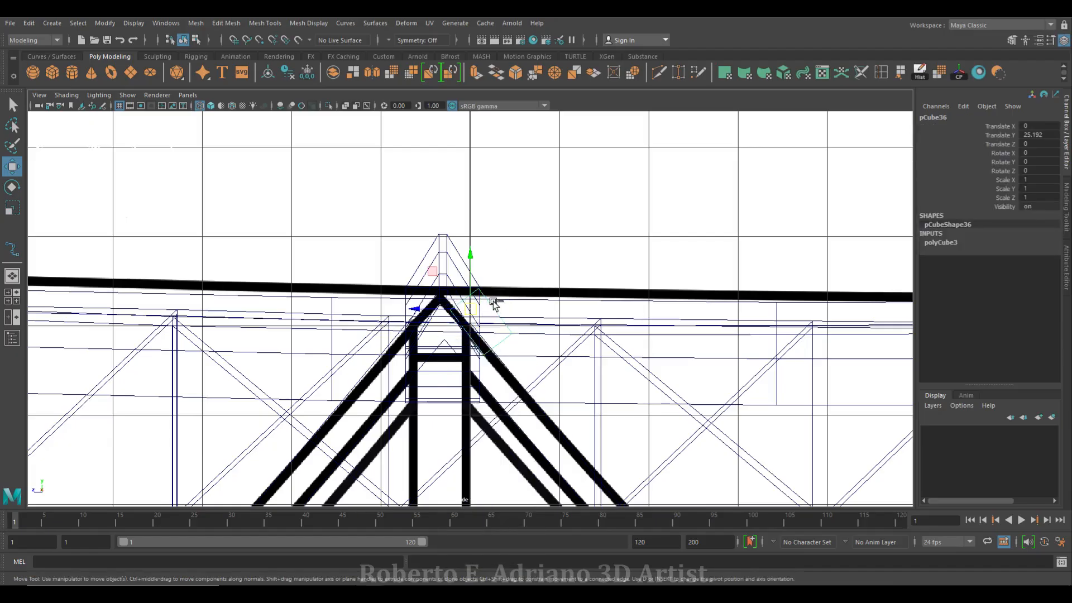
Duplicate the block, rotate the copy to about -78.3 degrees in X, and place it on the left roof slope
key("ctrl+d")
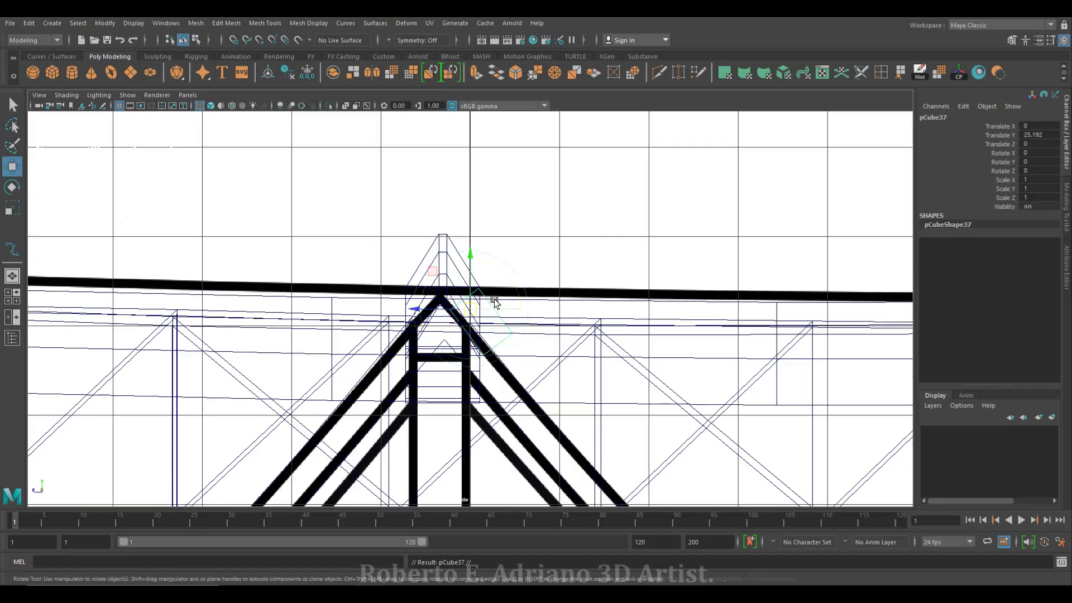
key("e")
left_click_drag(508, 276, 516, 342)
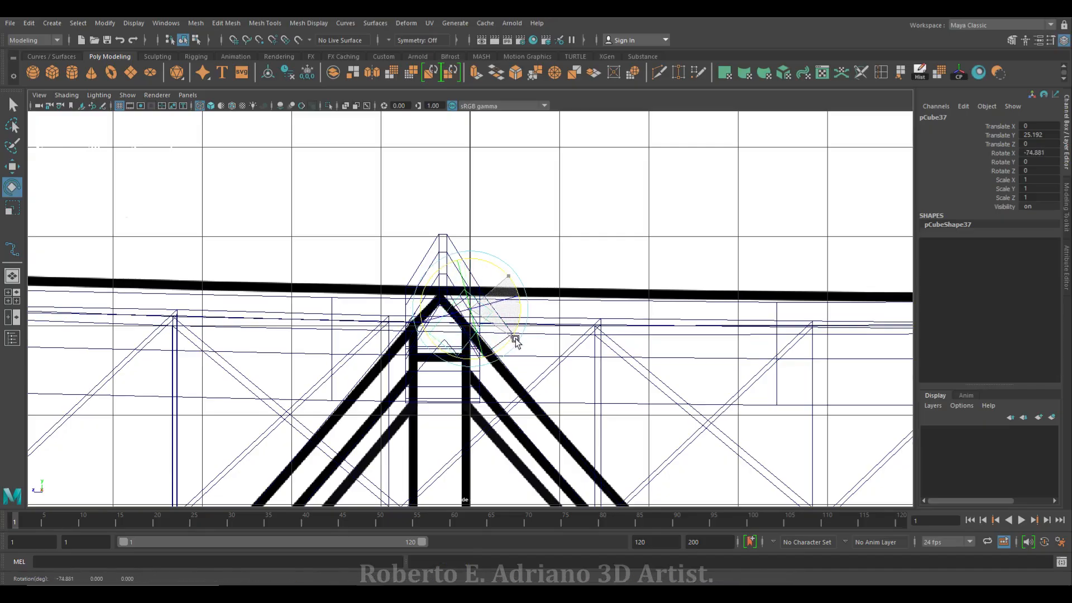
key("w")
left_click_drag(470, 308, 420, 306)
key("e")
key("w")
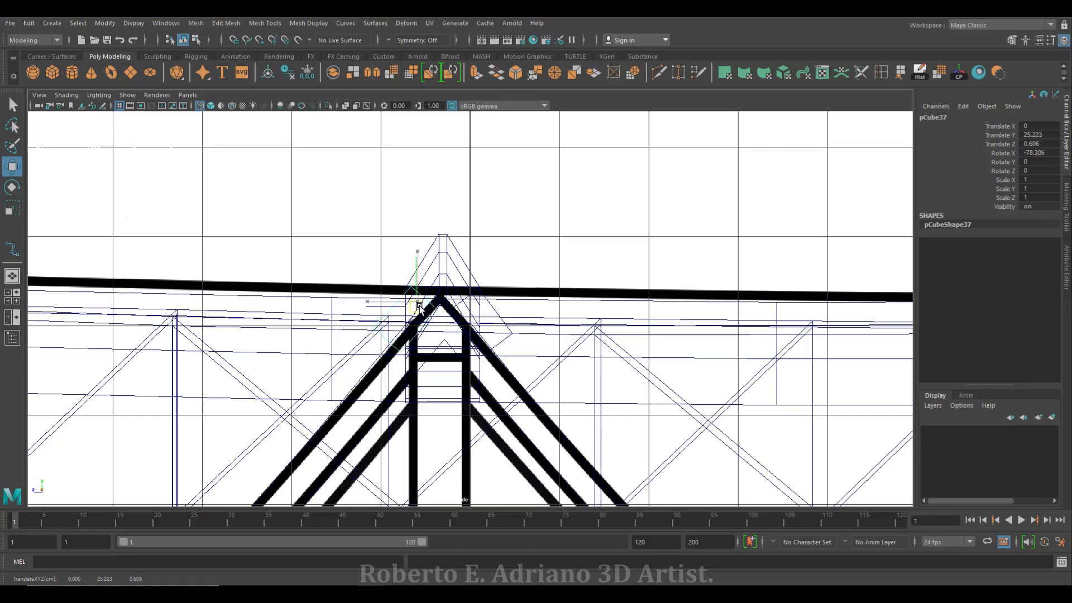
Raise the original block to about Y 25.21, then move both blocks to the ridge beam's front end at about X -14.641
left_click(473, 311)
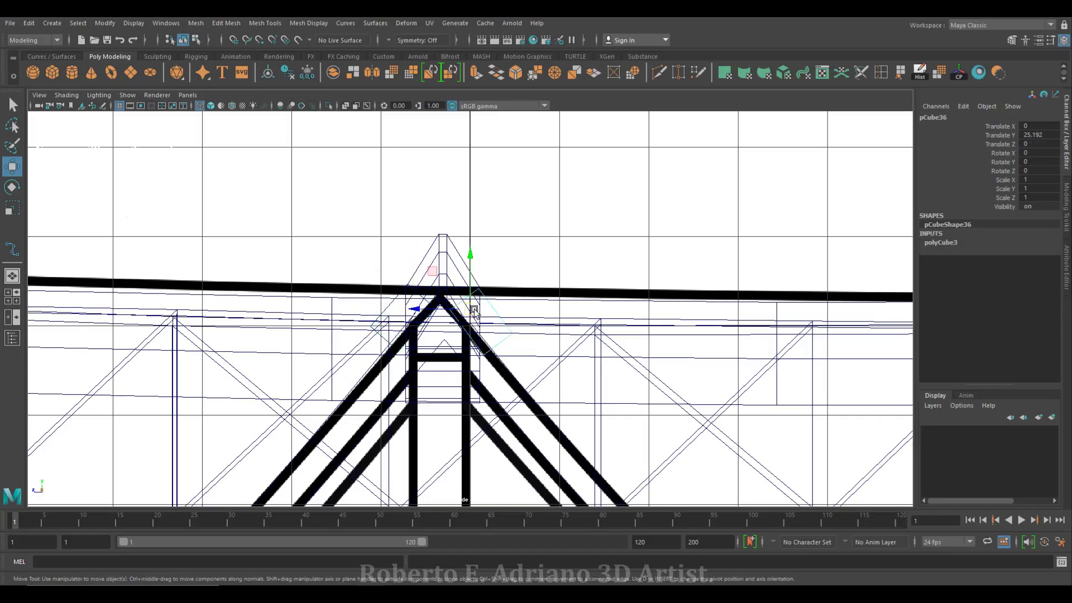
left_click_drag(473, 310, 473, 308)
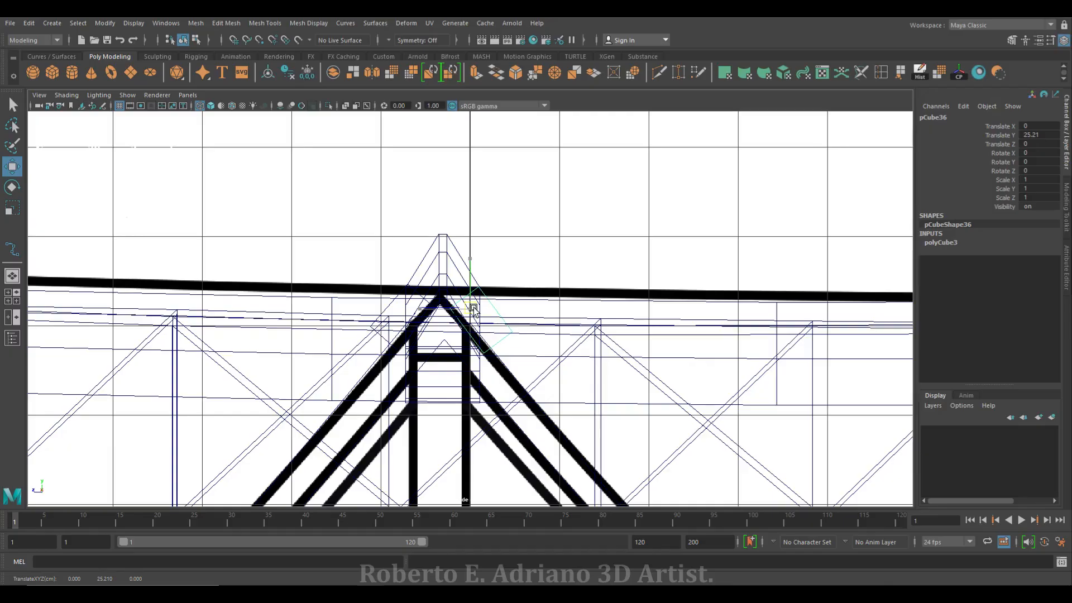
key("space")
left_click_drag(519, 212, 562, 263, "alt")
key("space")
left_click(553, 229, "shift")
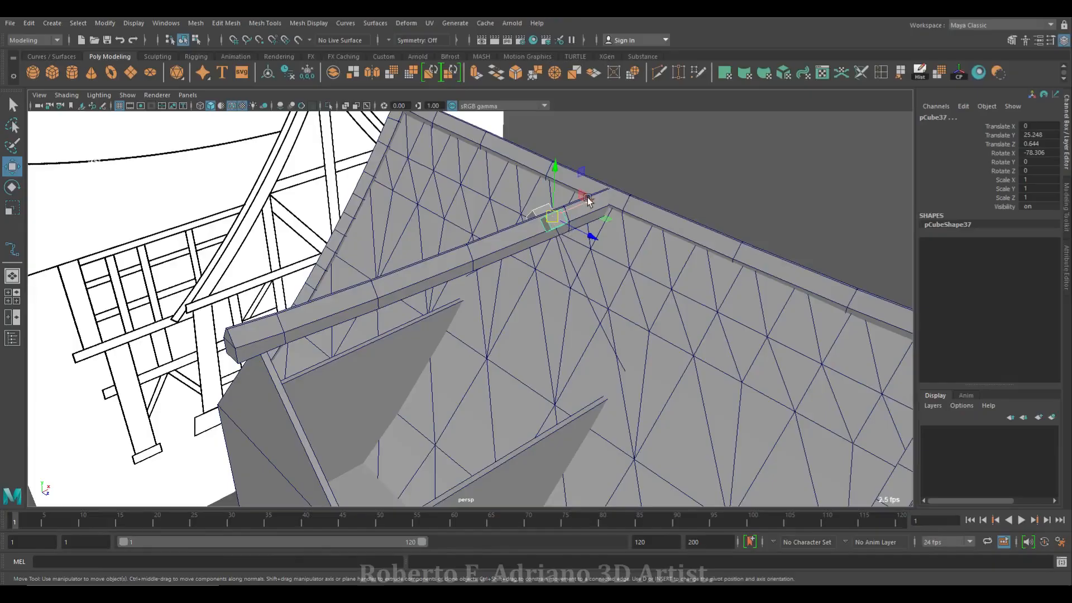
left_click_drag(590, 202, 596, 318)
Rotate the original block to about -1.32, -0.435, -2.935 degrees so it follows the side of the ridge beam
key("e")
left_click(405, 299)
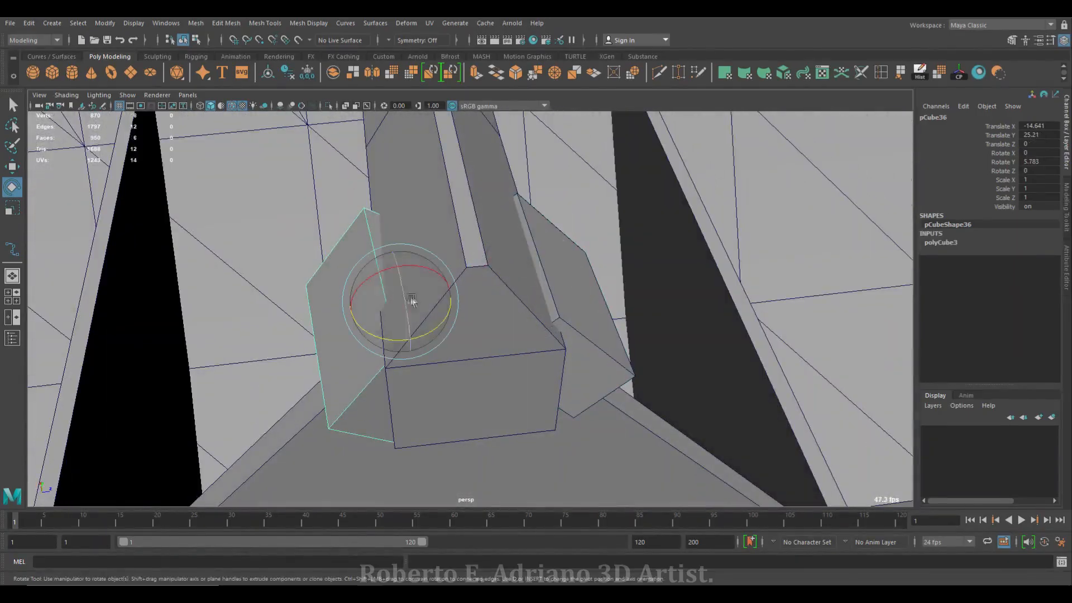
left_click_drag(405, 299, 399, 285)
left_click_drag(439, 316, 428, 270)
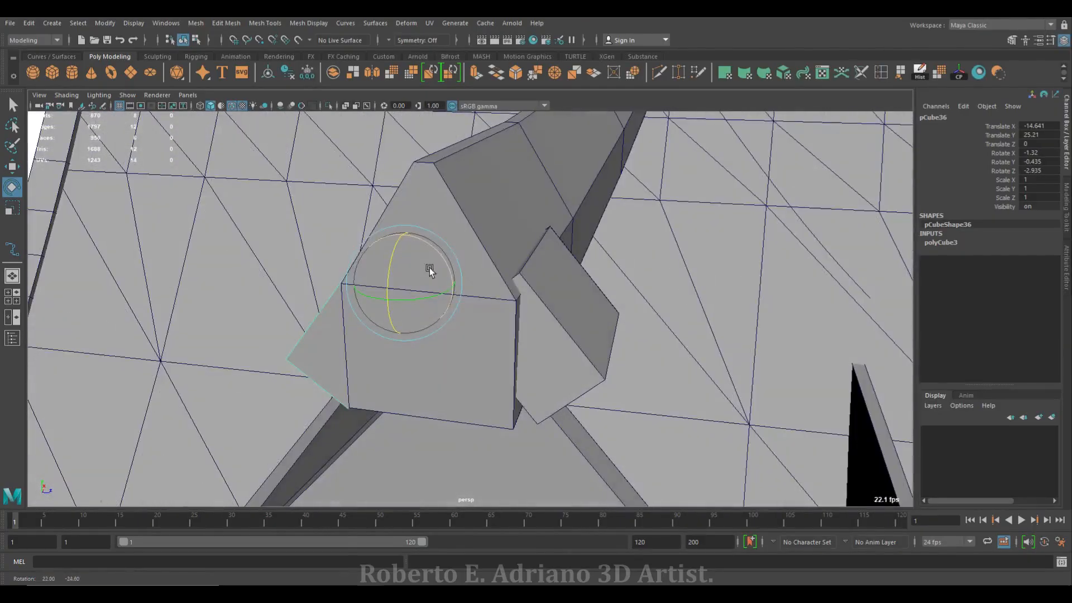
Rotate the duplicate block to about -78.322, 0.605, -2.924 degrees to match the opposite side of the ridge beam
left_click(546, 305)
left_click_drag(546, 305, 564, 300, "alt")
left_click_drag(536, 260, 474, 313)
left_click_drag(482, 356, 486, 358)
left_click_drag(486, 358, 528, 327, "alt")
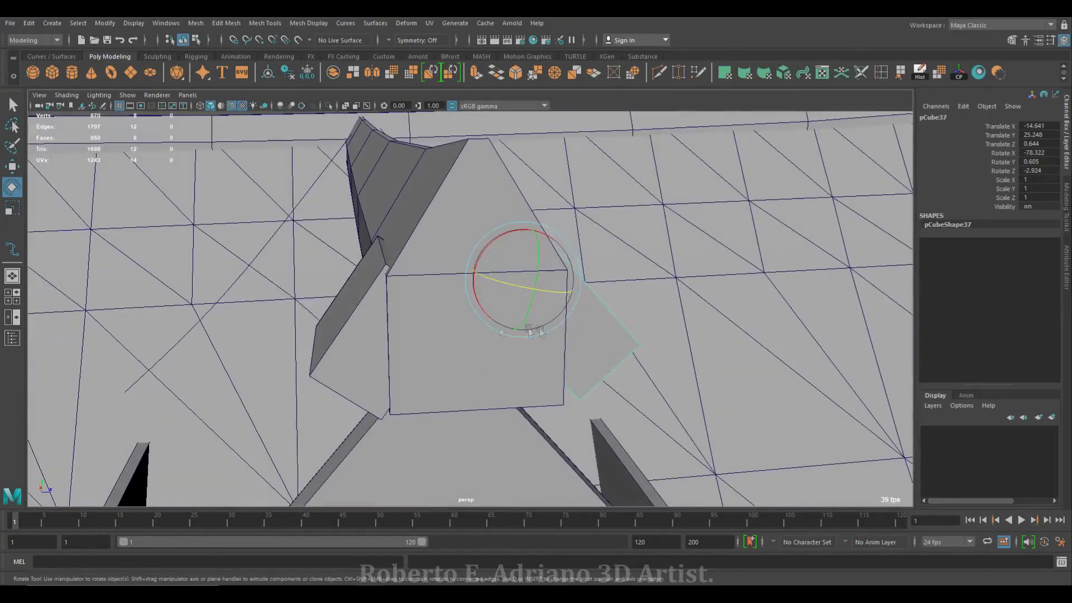
Lower both blocks slightly along the ridge beam's sides, bringing the original block to about Y 25.155
left_click(349, 302, "shift")
key("w")
left_click_drag(400, 239, 402, 250)
left_click_drag(357, 279, 459, 302, "alt")
Nudge the original block to about Z 0.011 and turn it about its vertical axis to sit against the ridge beam
left_click(396, 348)
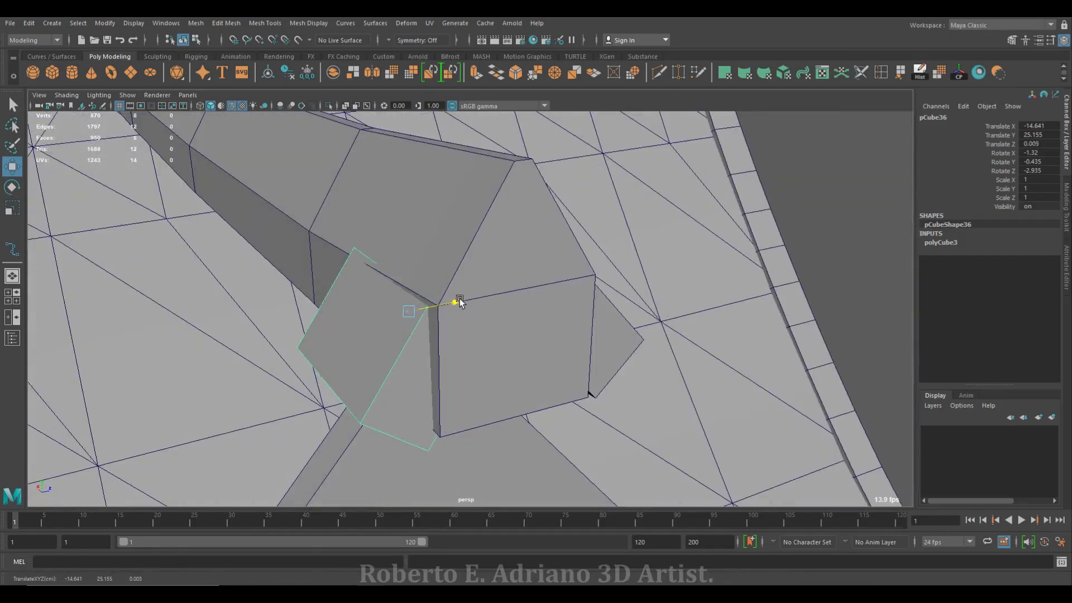
key("e")
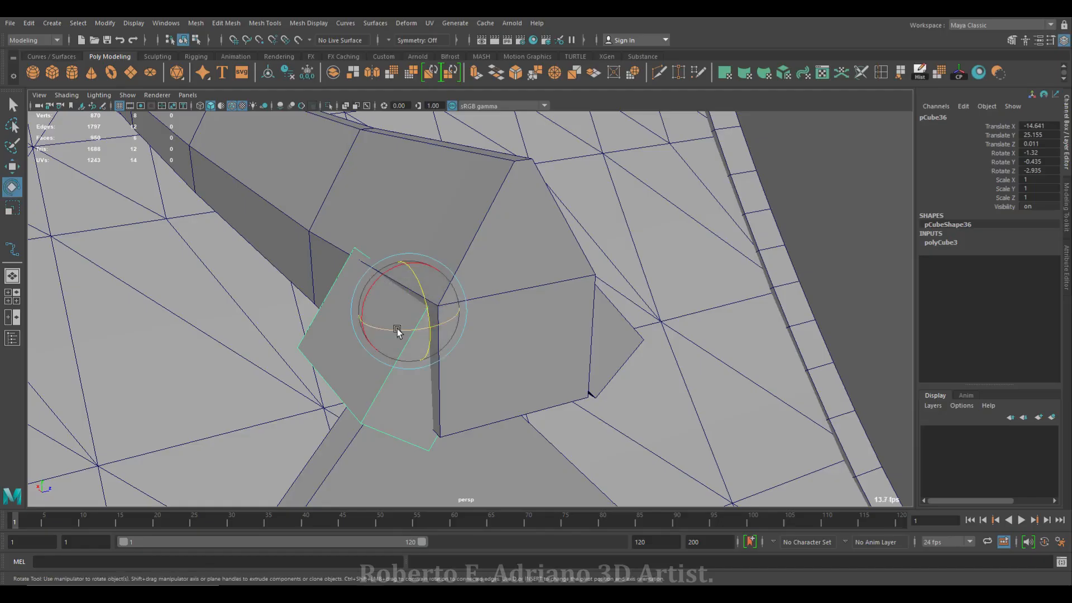
left_click_drag(397, 329, 418, 337)
mouse_move(588, 341)
left_mouse_down("alt")
mouse_move(506, 336)
mouse_move(570, 341)
left_mouse_up("alt")
Fit the duplicate block against the ridge beam at about Y 25.195, Z 0.618, rotated about -78.048, -2.234, -8.968 degrees
left_click(576, 338)
key("w")
left_click_drag(525, 251, 522, 254)
key("e")
left_click_drag(537, 316, 561, 305)
key("w")
left_click_drag(521, 254, 521, 250)
key("e")
left_click_drag(509, 285, 512, 285)
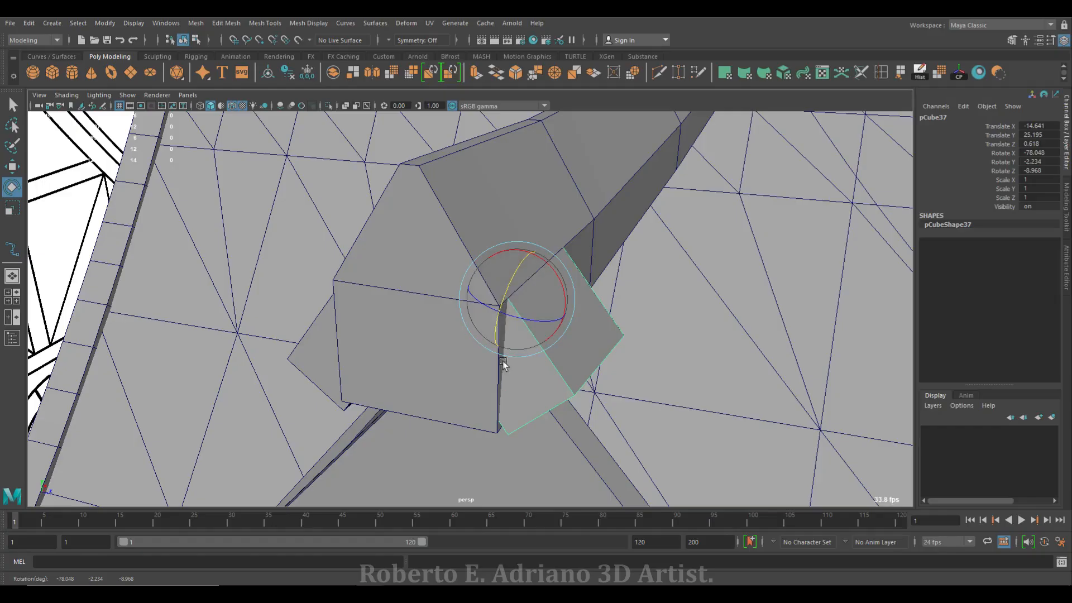
Refit the duplicate block to about Y 25.172, rotated about -75.824, -0.041, -5.907 degrees, and save the scene
key("w")
left_click_drag(458, 317, 472, 354, "alt")
key("e")
left_click_drag(509, 321, 536, 323)
key("w")
left_click_drag(513, 288, 491, 318)
key("e")
key("w")
left_click_drag(500, 266, 474, 306)
scroll(474, 307, "down", 3)
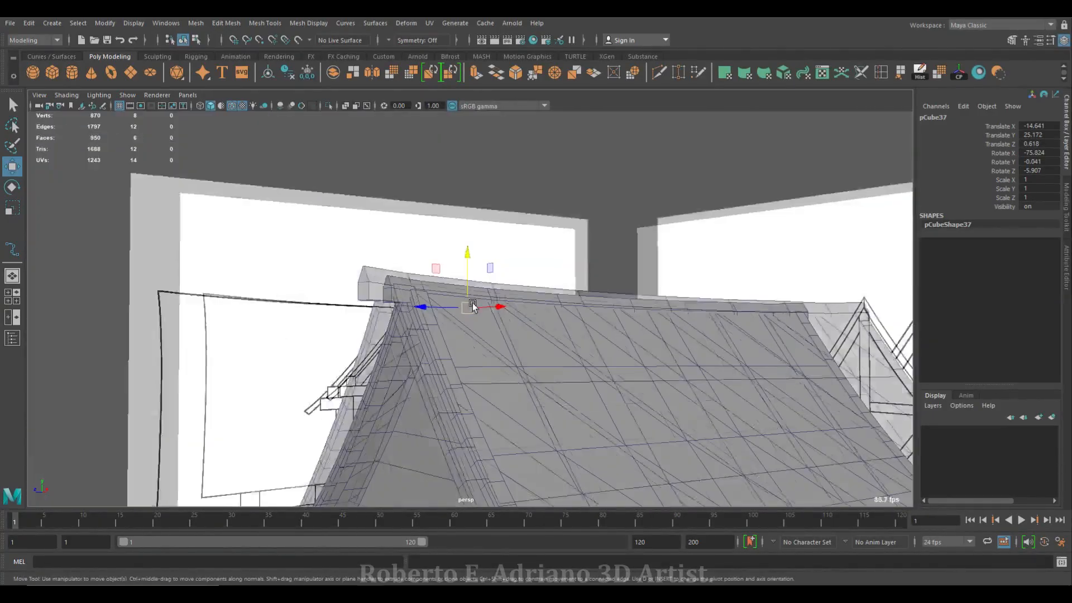
left_click(107, 40)
left_click(510, 309)
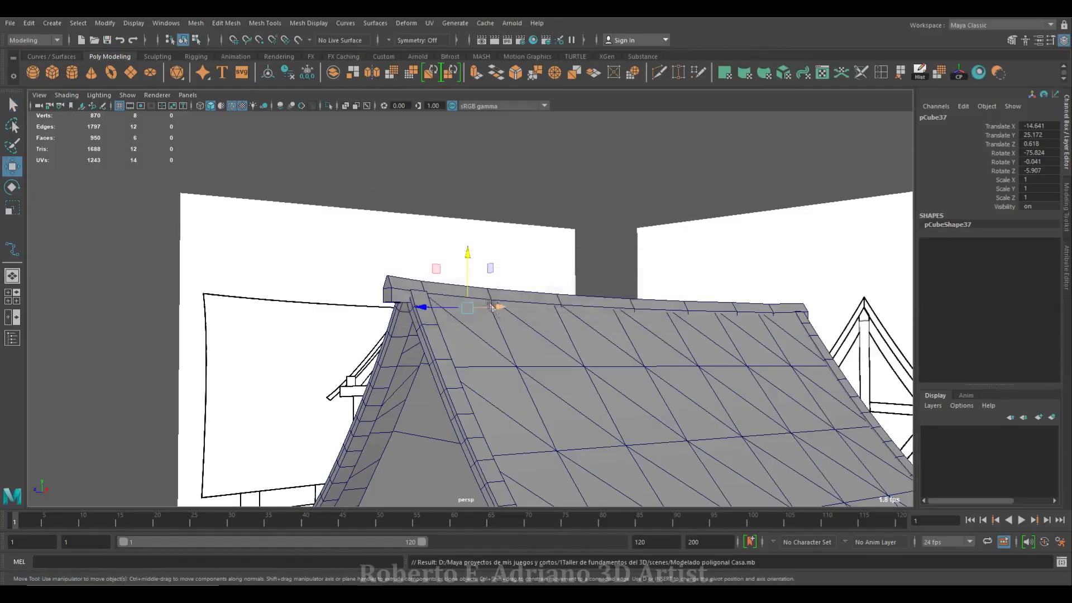
Move both sloping dormer roof guide curves along X to about -14.704, beneath the blocks at the ridge beam's front end
key("space")
key("space")
key("space")
key("space")
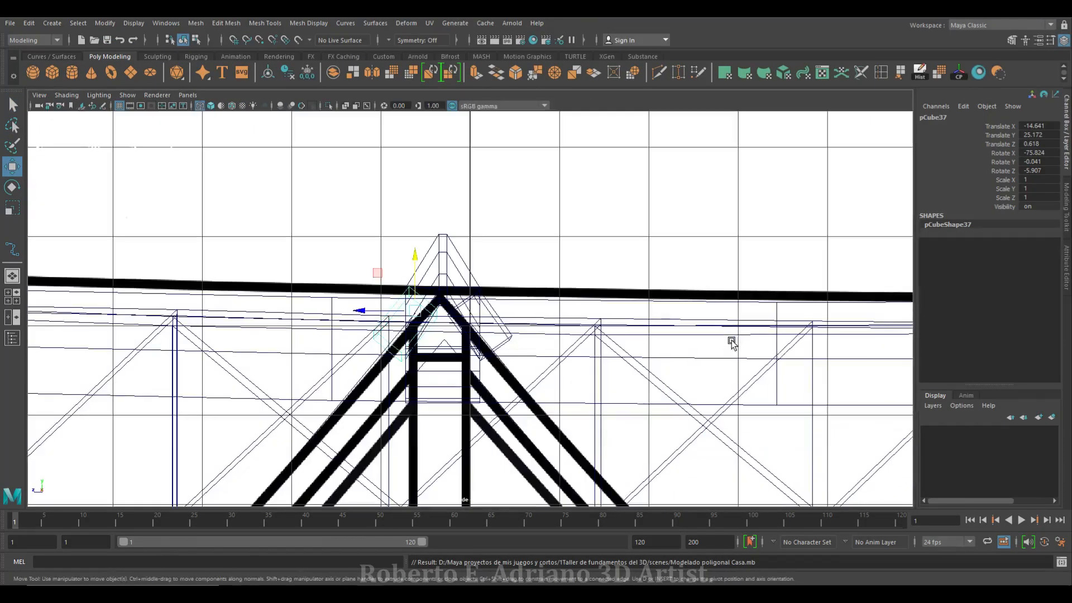
left_click(361, 374)
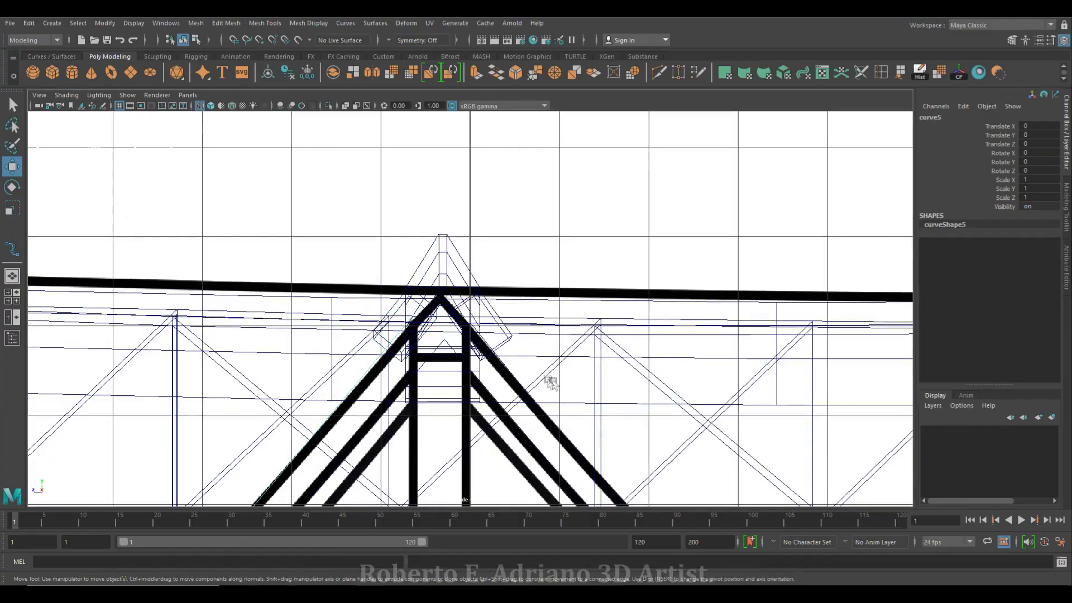
key("space")
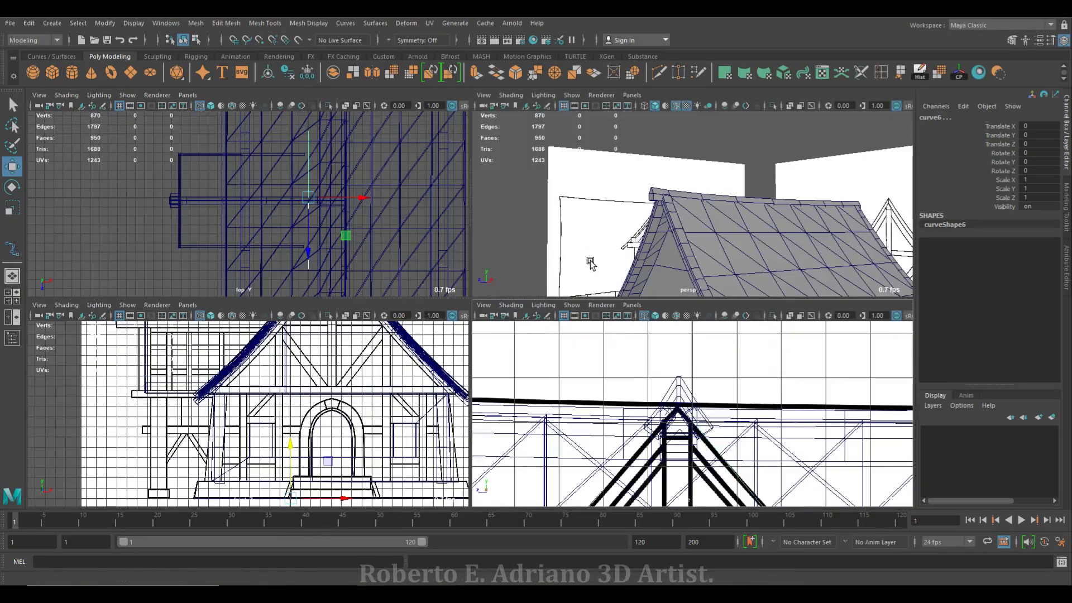
key("space")
left_click_drag(558, 242, 506, 379, "alt")
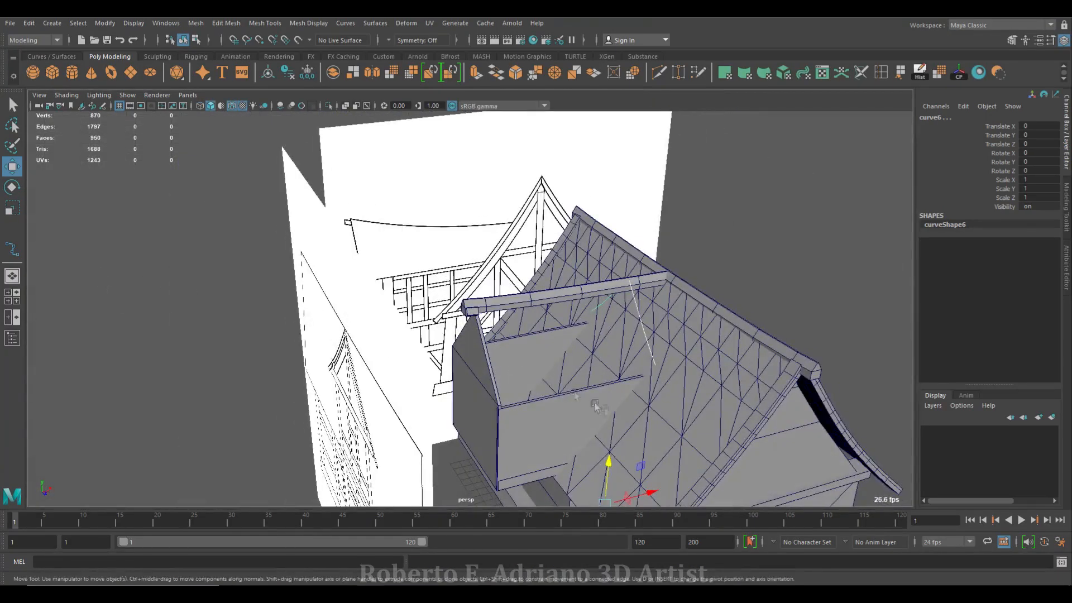
left_click_drag(650, 305, 506, 306)
Extrude the duplicate block's lower face along the guide curve on its side, with 5 divisions, to form a sloping rafter
scroll(461, 319, "up", 6)
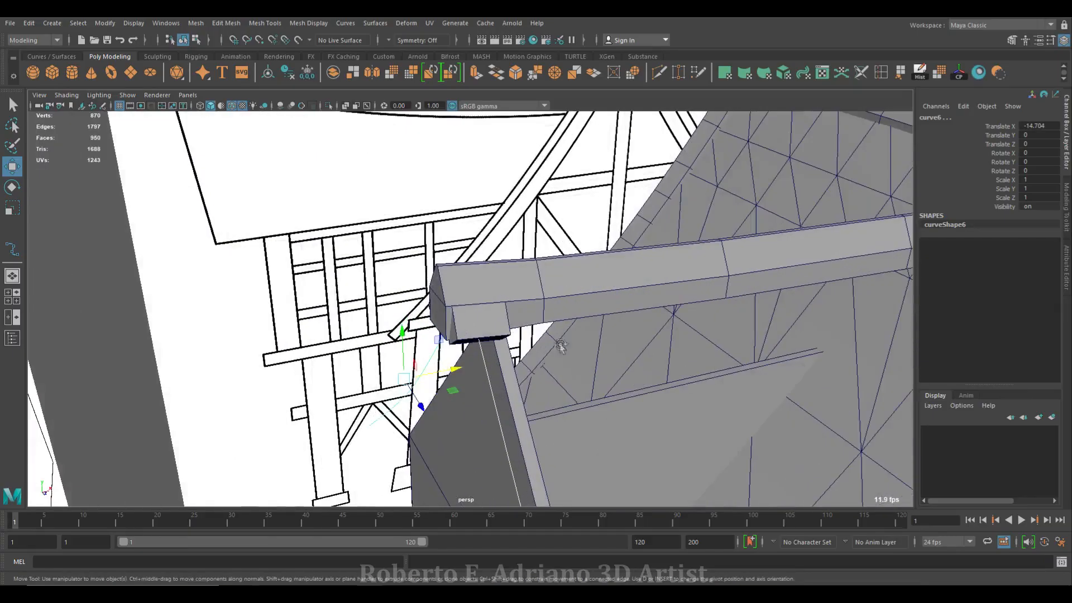
left_click_drag(558, 343, 519, 347, "alt")
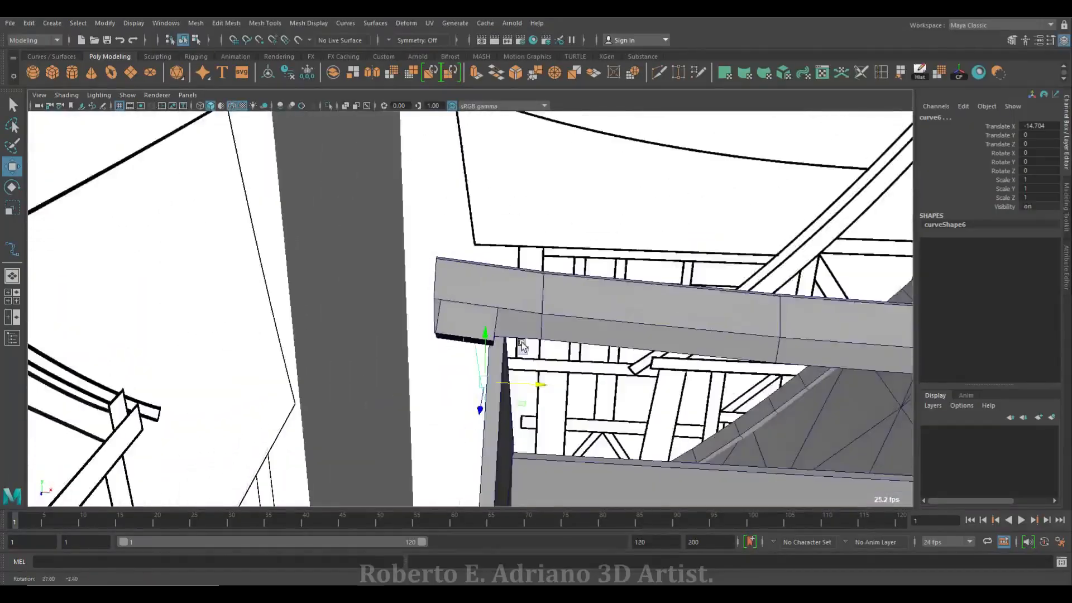
scroll(514, 302, "down", 5)
left_click_drag(514, 302, 546, 283, "alt")
right_click_drag(489, 156, 475, 187)
left_click(484, 160)
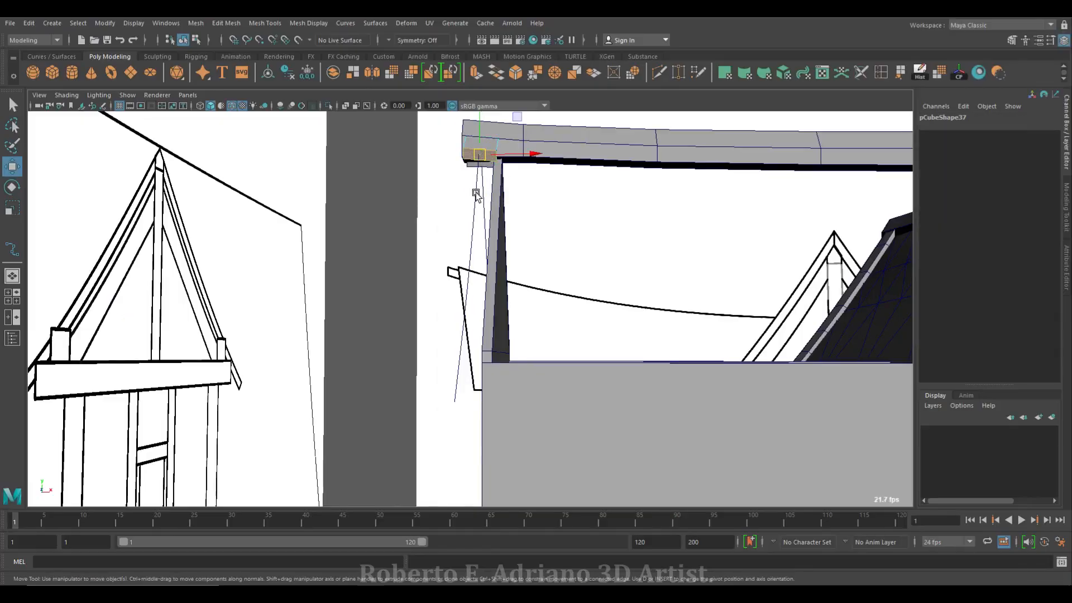
mouse_move(473, 215)
left_mouse_down("alt")
mouse_move(553, 267)
mouse_move(478, 199)
left_mouse_up("alt")
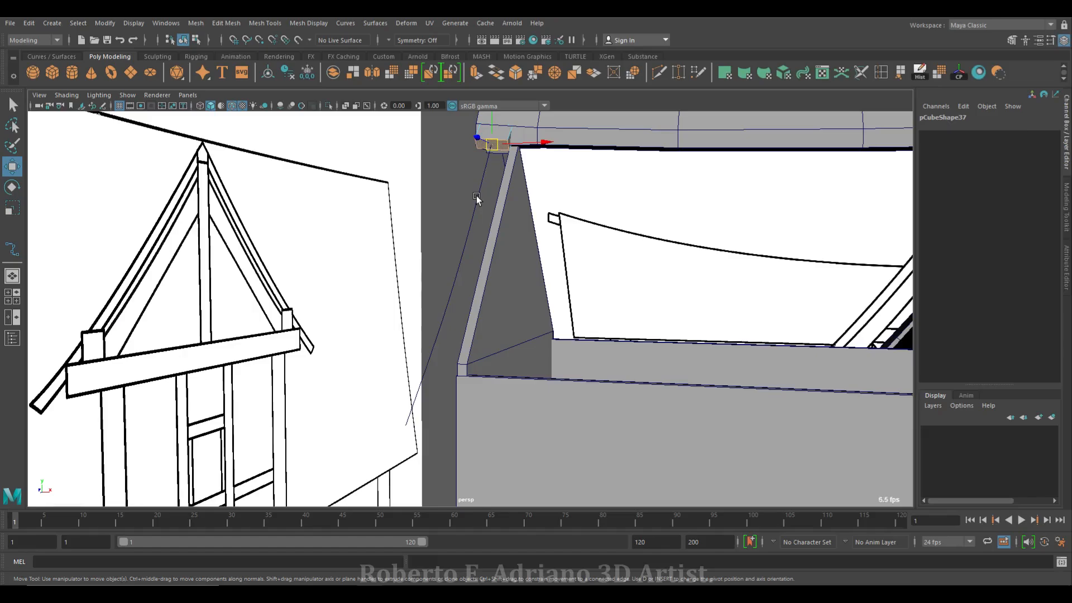
left_click(475, 200)
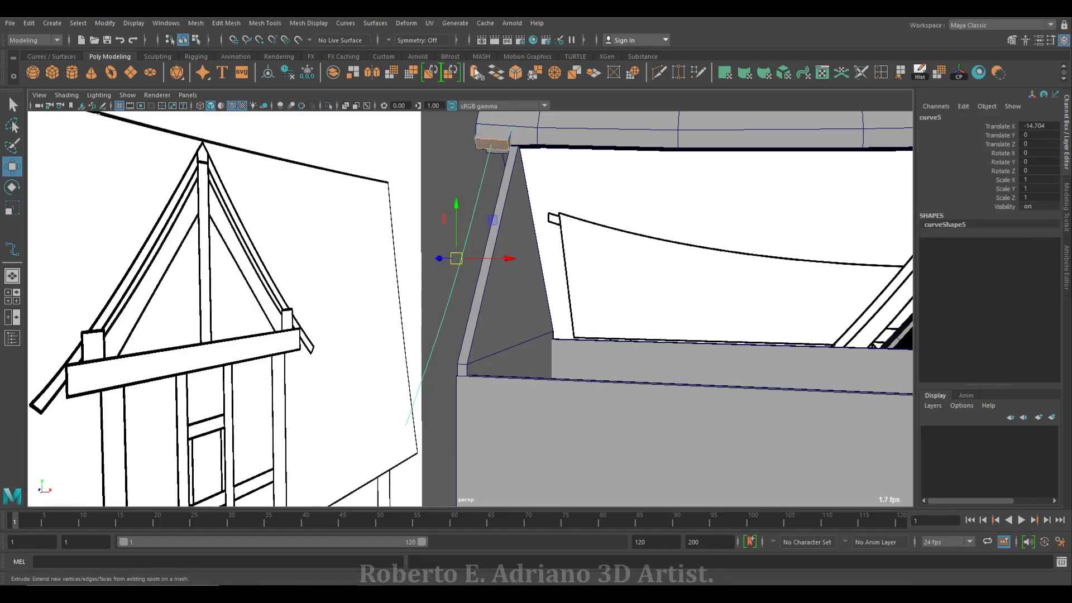
left_click(476, 73)
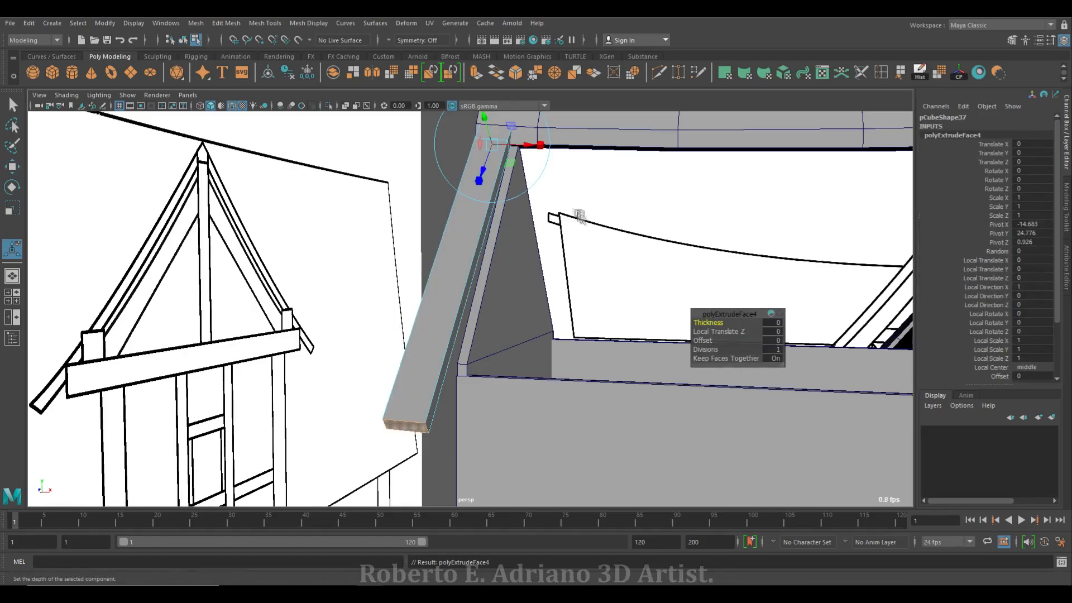
left_click_drag(733, 351, 722, 349)
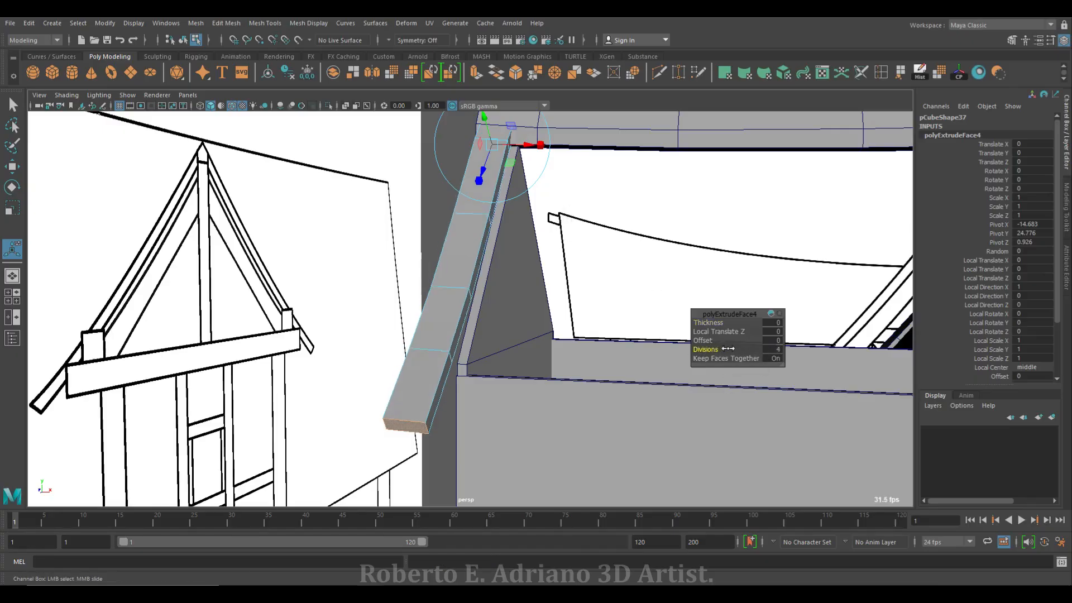
left_click_drag(576, 260, 642, 212, "alt")
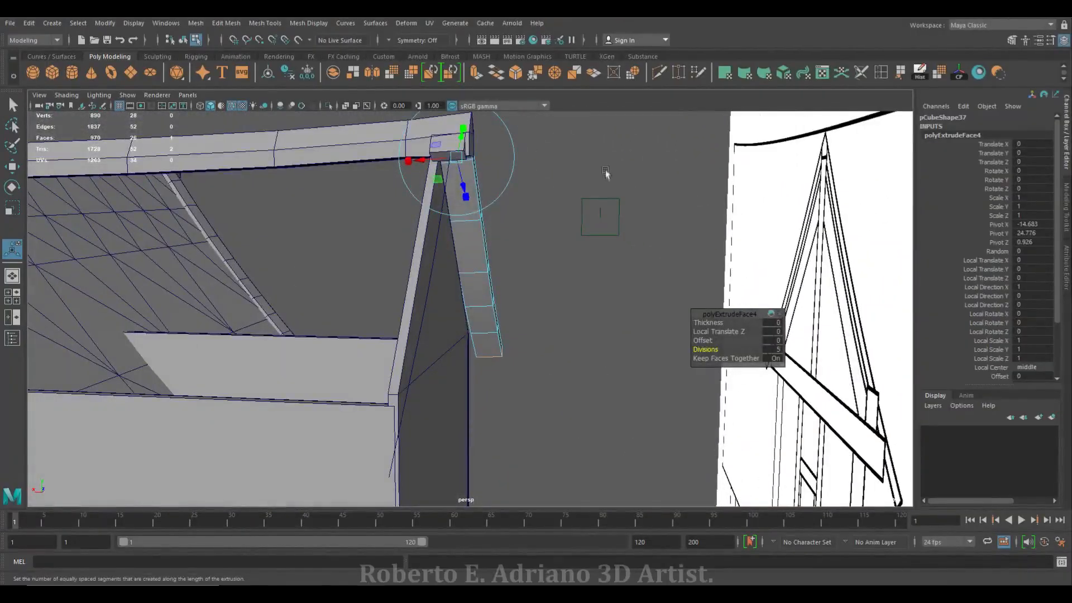
Extrude the original block's underside face along the opposite guide curve with 5 divisions to form the second sloping rafter
left_click(605, 178)
right_click_drag(441, 160, 439, 187)
left_click(441, 213)
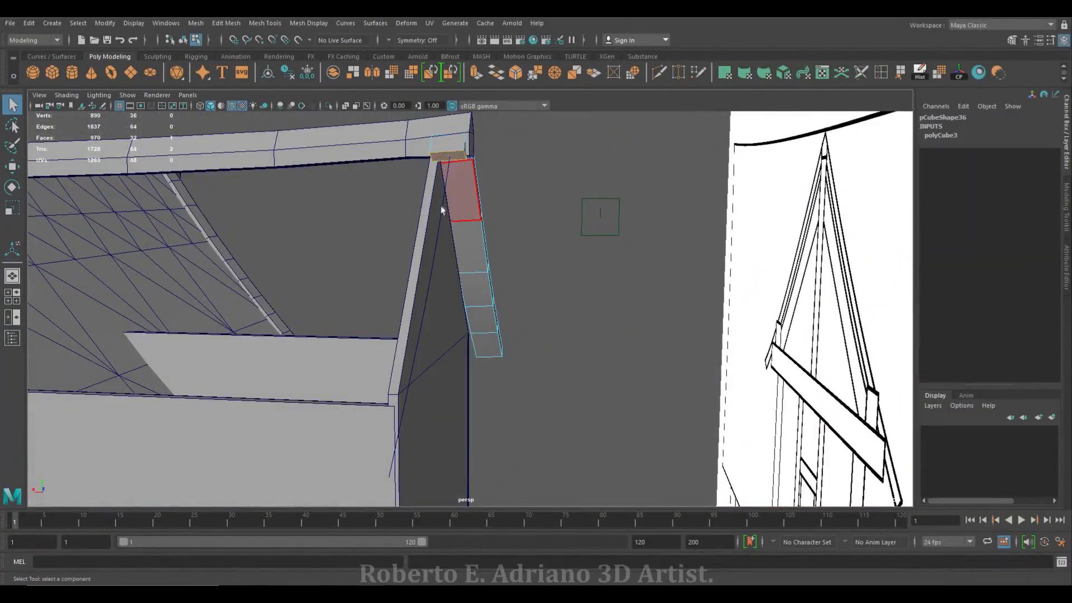
left_click(537, 178)
left_click(484, 224)
left_click_drag(486, 222, 510, 263, "alt")
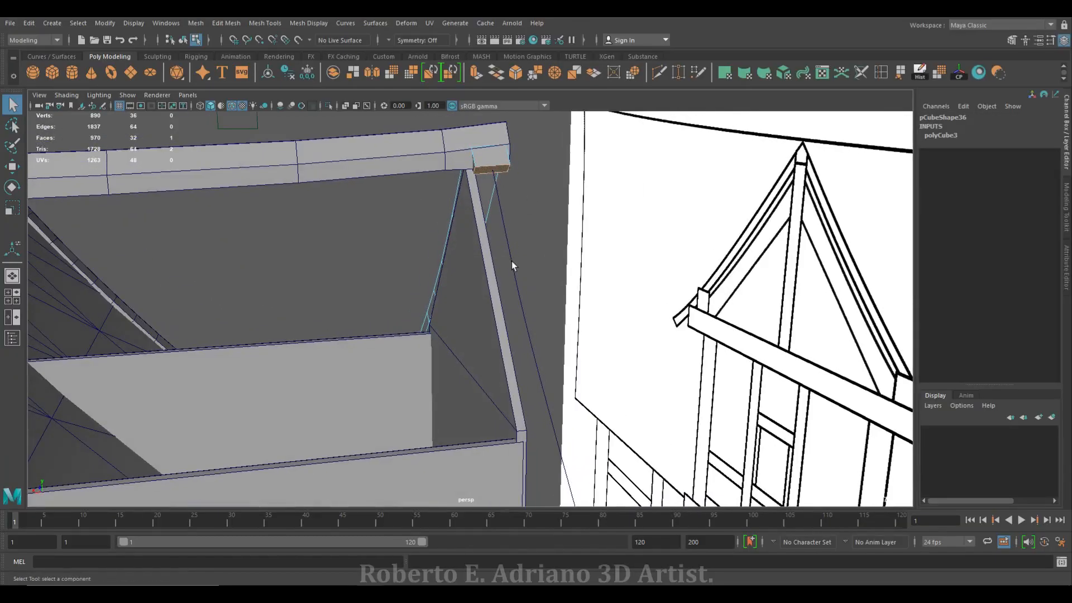
mouse_move(491, 178)
right_mouse_down()
mouse_move(506, 174)
mouse_move(493, 161)
mouse_move(489, 174)
right_mouse_up()
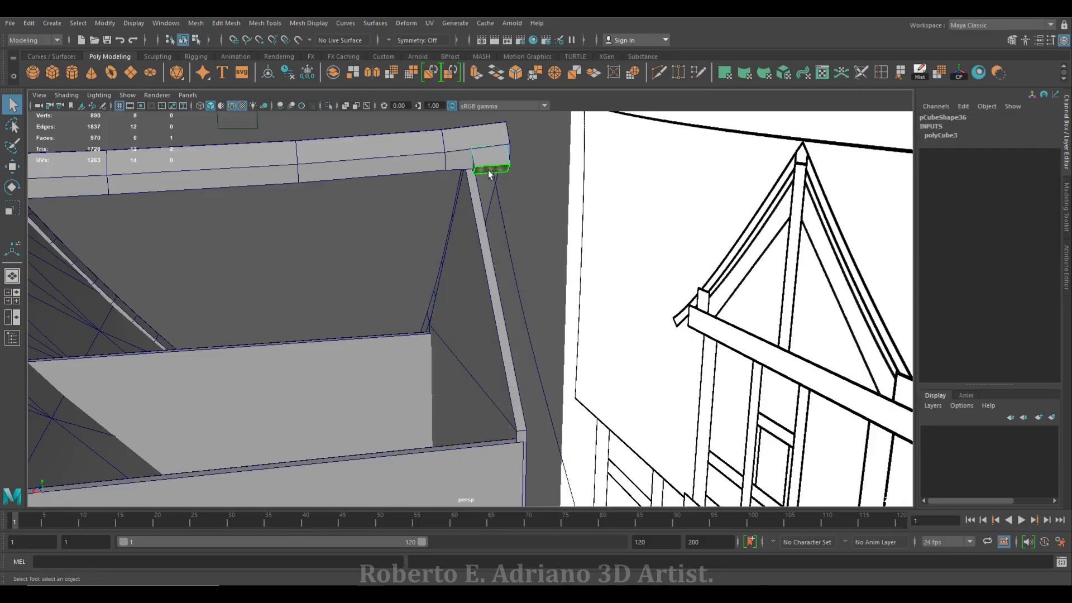
left_click(507, 239)
left_click_drag(515, 224, 560, 252, "alt")
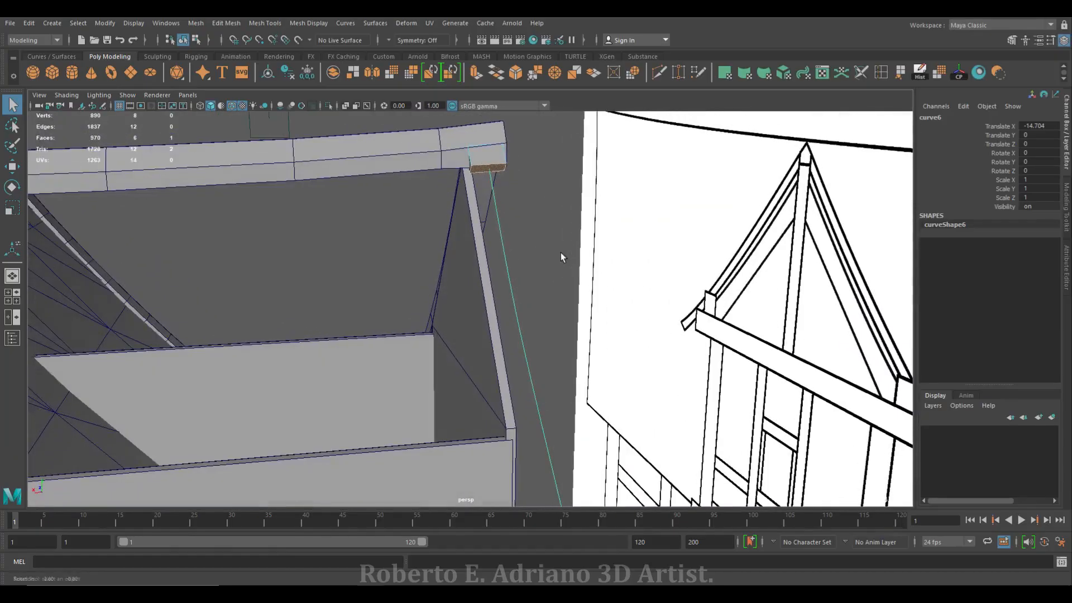
left_click(476, 72)
left_click_drag(705, 349, 708, 349)
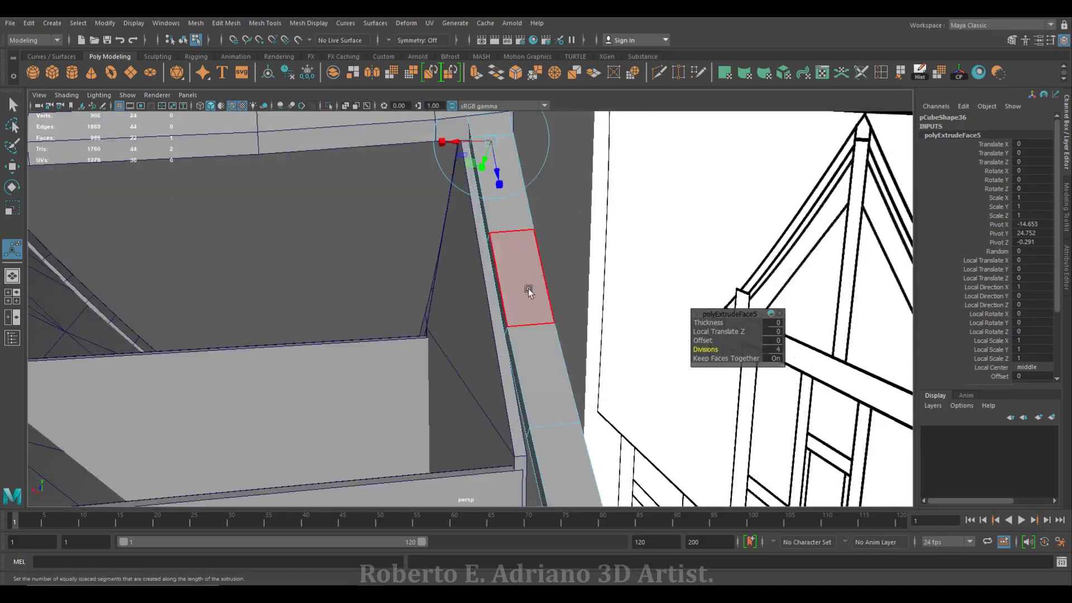
left_click_drag(529, 292, 921, 353, "alt")
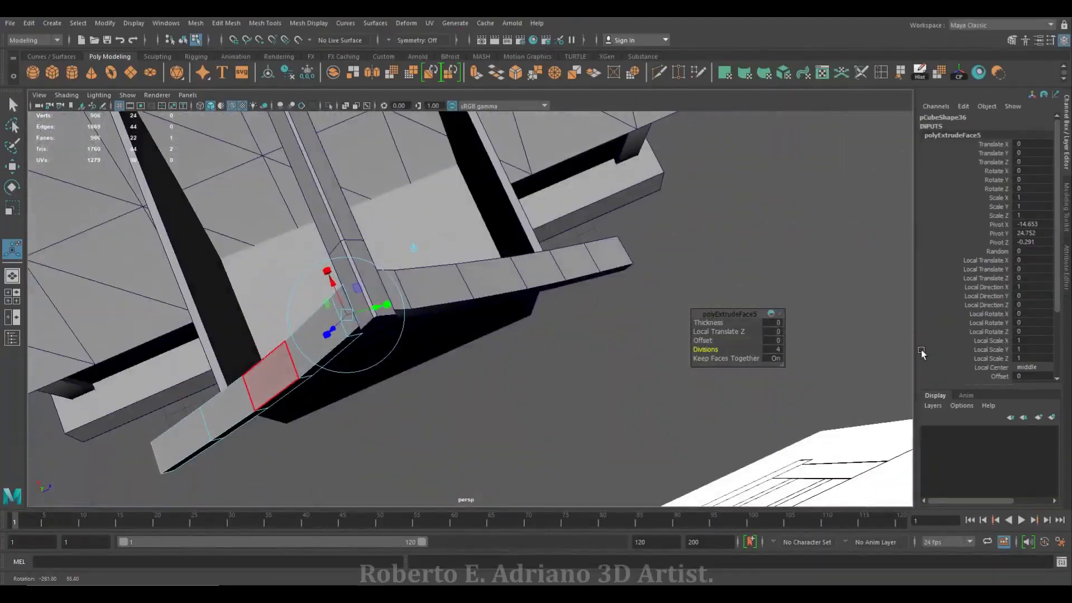
left_click_drag(699, 349, 163, 259)
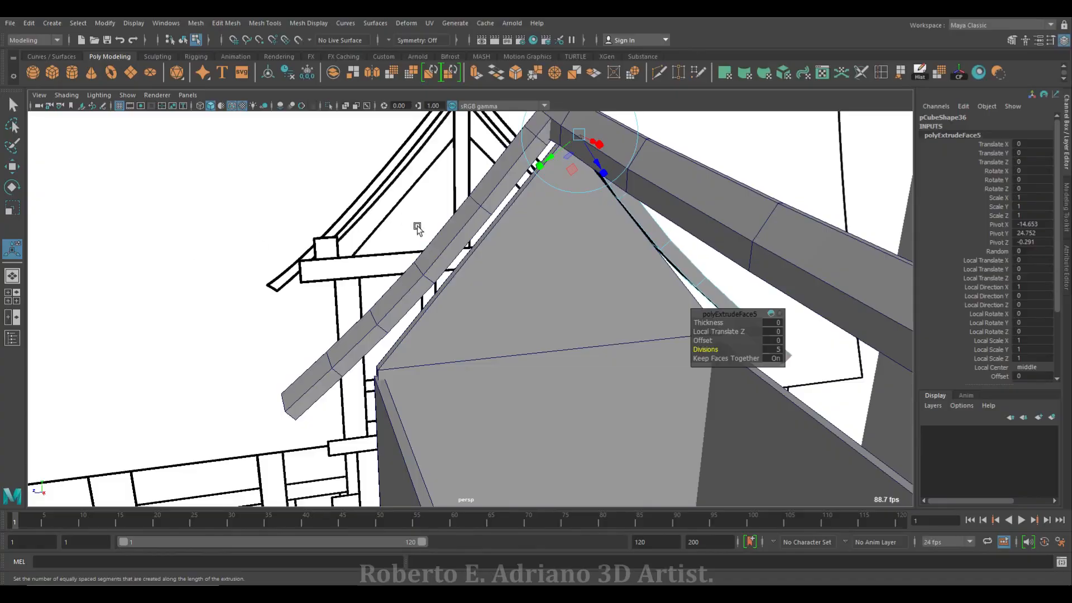
Duplicate both dormer roof guide curves and move the copies along X to about 3.792, inside the main roof
left_click_drag(467, 365, 485, 284, "alt")
key("q")
key("space")
key("space")
scroll(555, 281, "up", 5)
left_click(565, 290)
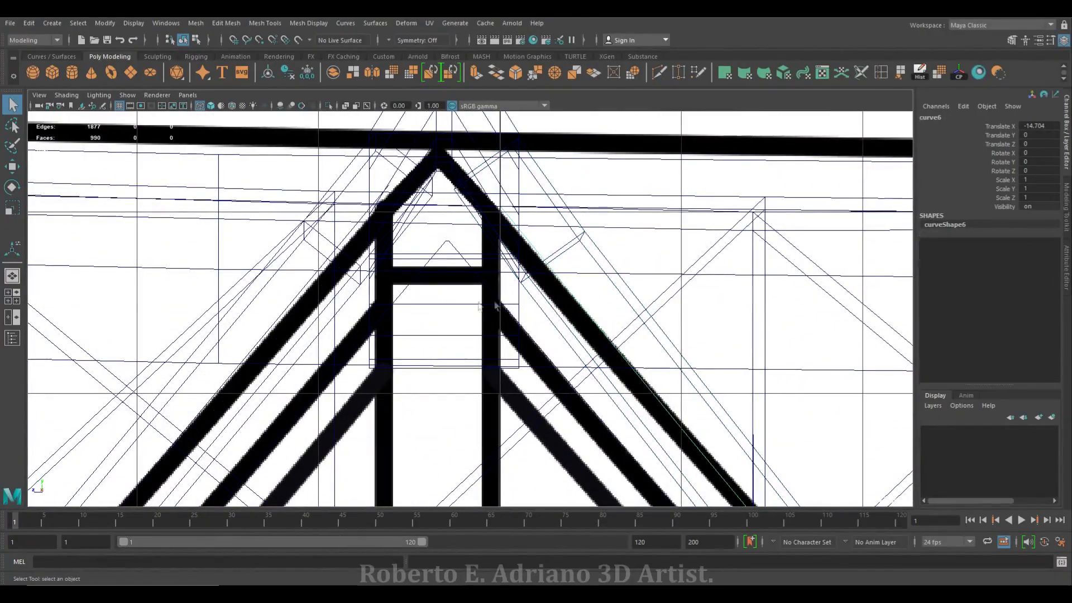
left_click(307, 285, "shift")
key("space")
key("space")
left_click_drag(528, 312, 586, 320, "alt")
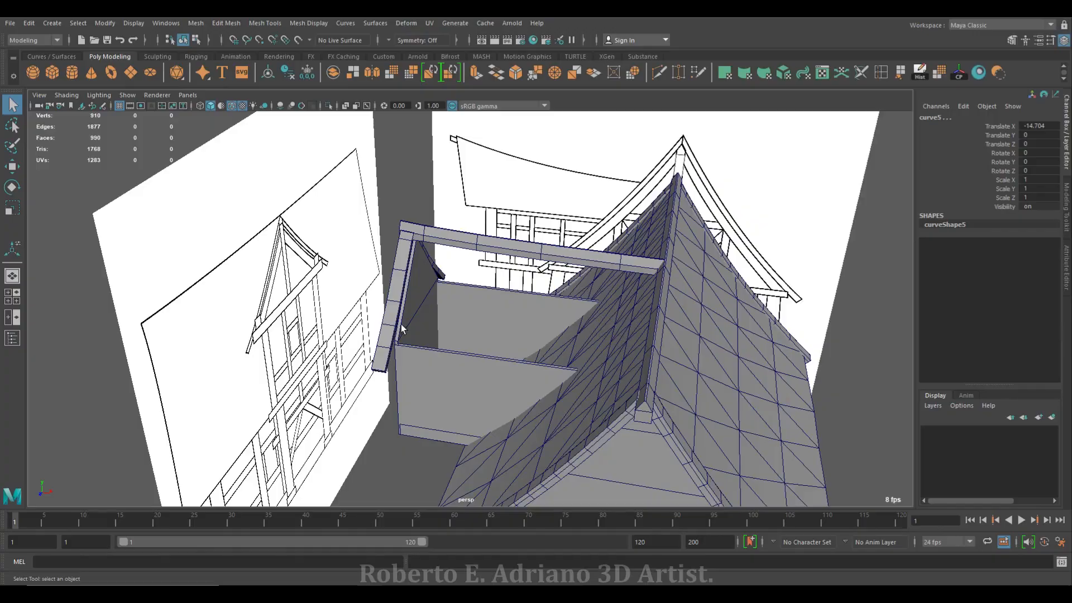
middle_click_drag(473, 327, 430, 316, "alt")
right_click_drag(430, 316, 505, 317, "alt")
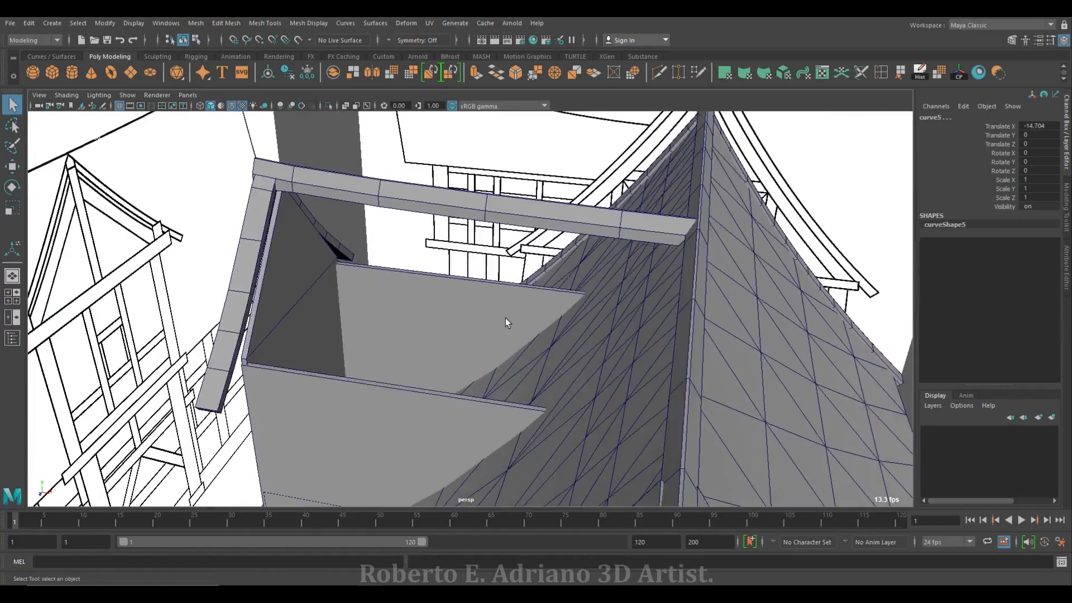
left_click_drag(504, 317, 530, 314, "alt")
key("ctrl+d")
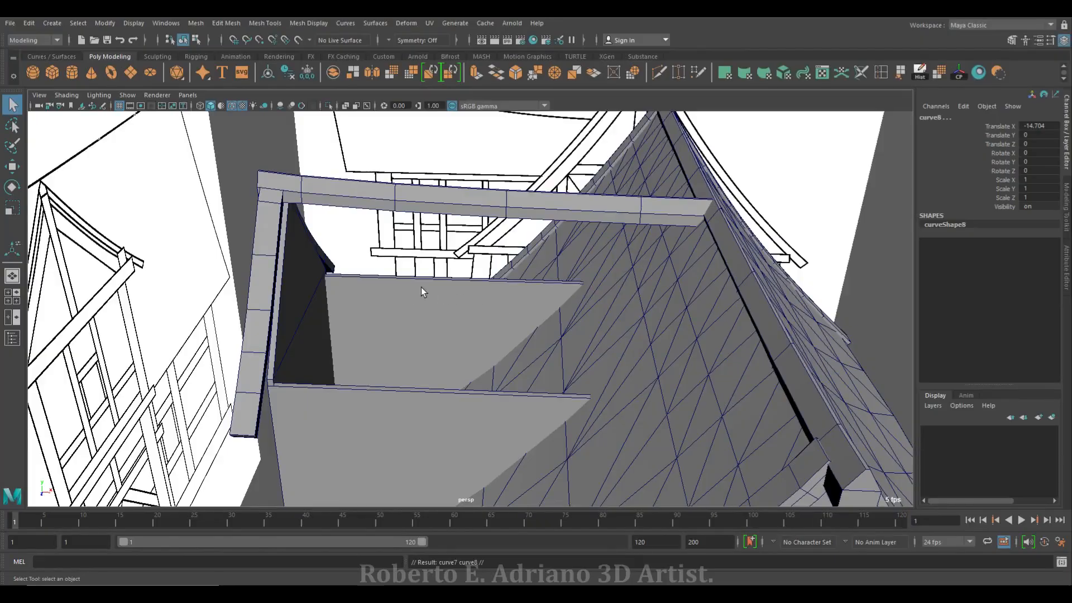
key("w")
left_click_drag(321, 312, 747, 350)
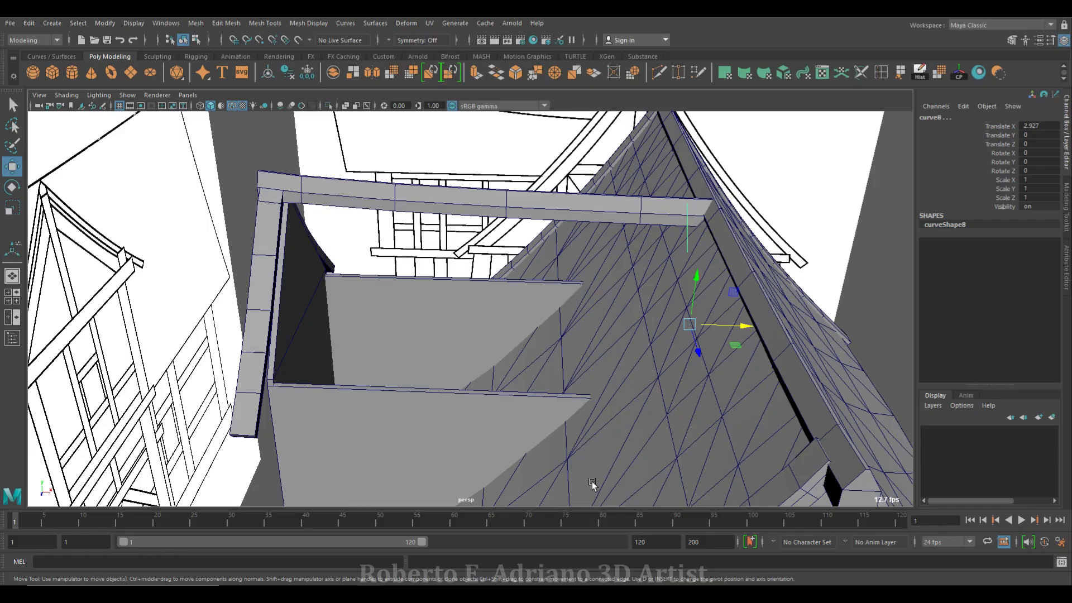
left_click_drag(746, 334, 761, 333)
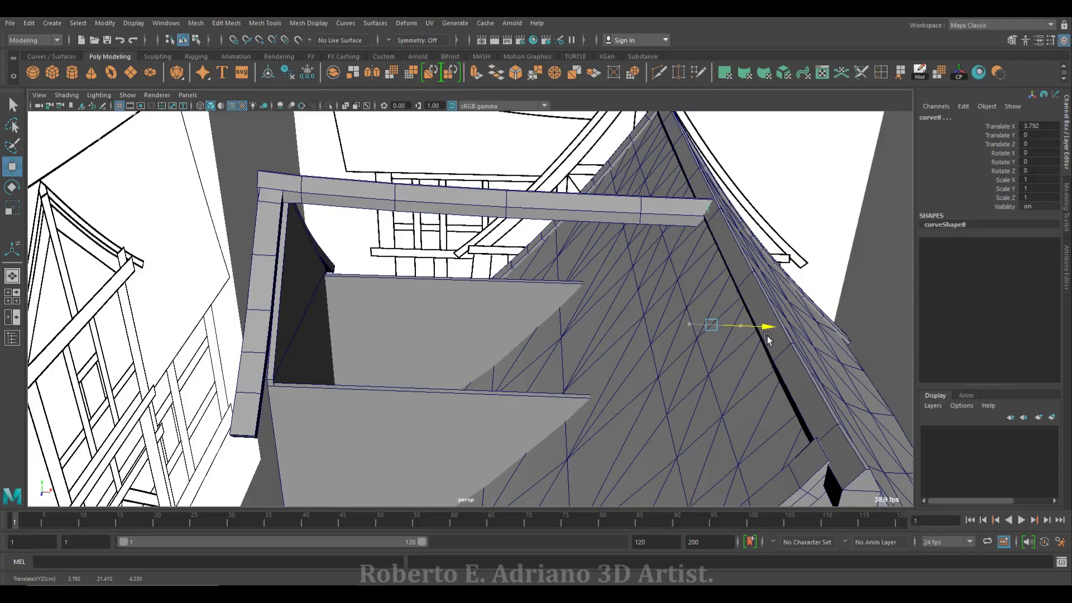
Lower the two duplicated guide curves to about Y -0.713, beneath the rear end of the dormer's ridge beam
left_click_drag(767, 336, 701, 357, "alt")
key("space")
key("space")
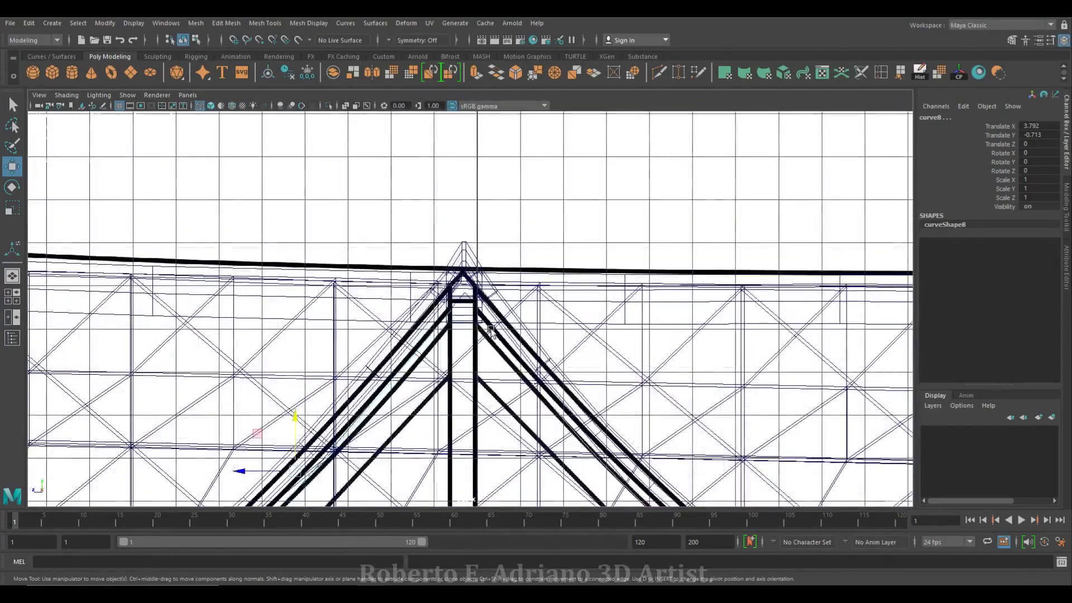
middle_click_drag(326, 371, 363, 256, "alt")
Select the original guide curves at the dormer's front and check their slope against the reference drawing and the rafters
key("space")
left_click_drag(328, 302, 582, 218)
left_click_drag(620, 306, 463, 279, "alt")
key("space")
key("space")
scroll(427, 237, "up", 5)
middle_click_drag(477, 215, 447, 297, "alt")
middle_click_drag(559, 168, 585, 301, "alt")
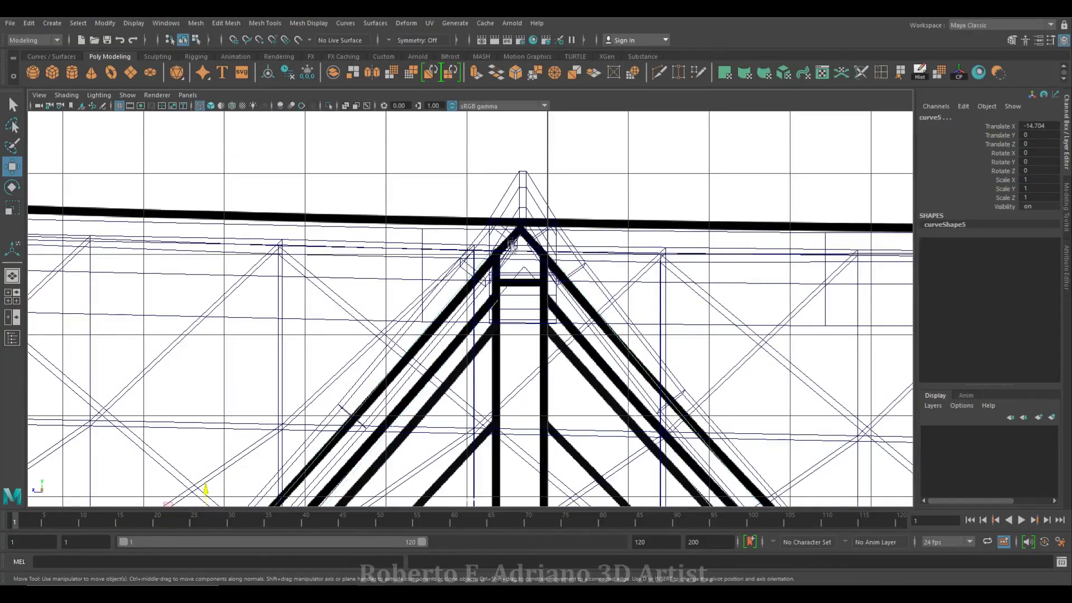
key("space")
key("space")
left_click_drag(513, 244, 454, 285, "alt")
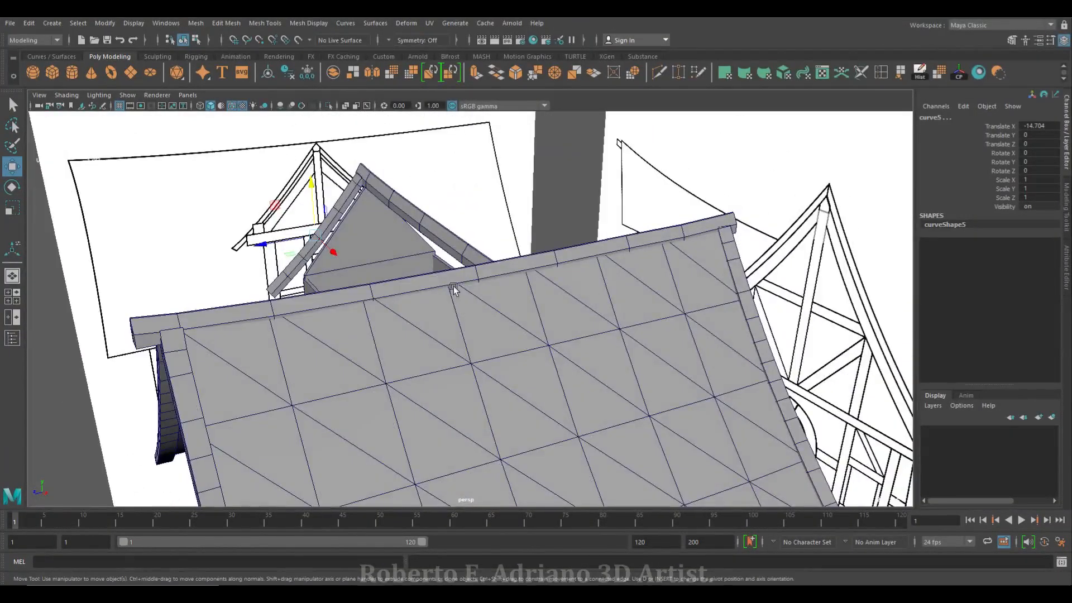
key("space")
key("space")
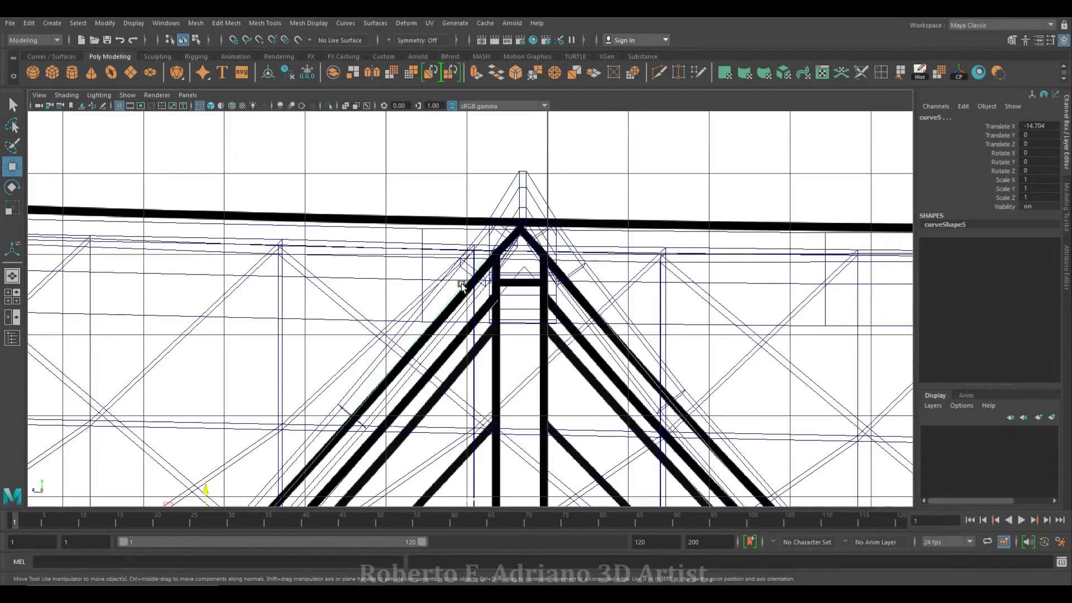
Loft a surface between one front dormer guide curve and its rear copy to form the first roof slope
key("space")
key("space")
left_click_drag(358, 262, 387, 256, "alt")
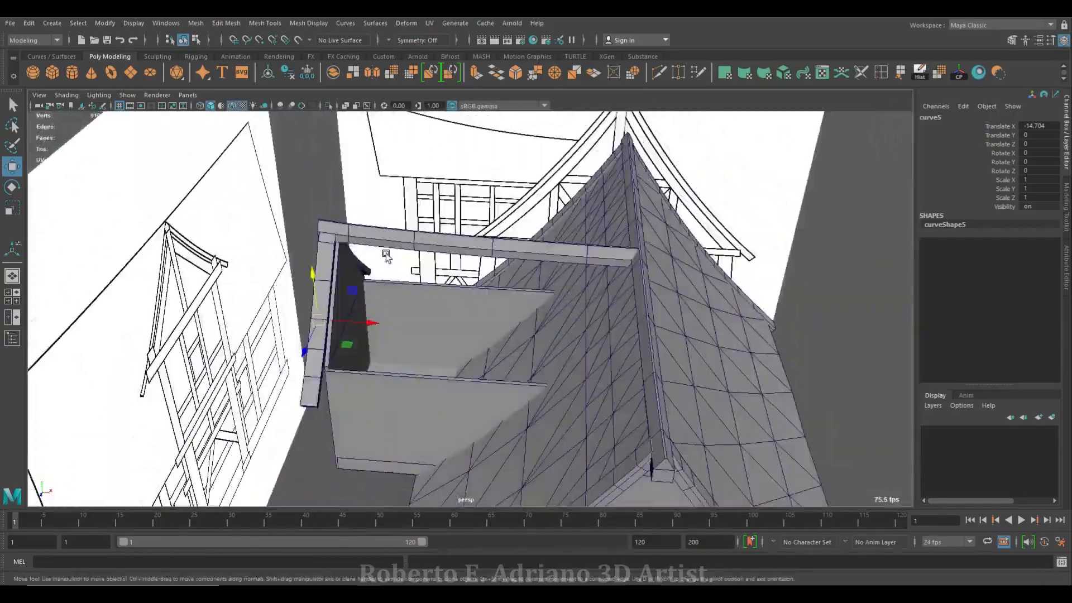
scroll(387, 256, "up", 3)
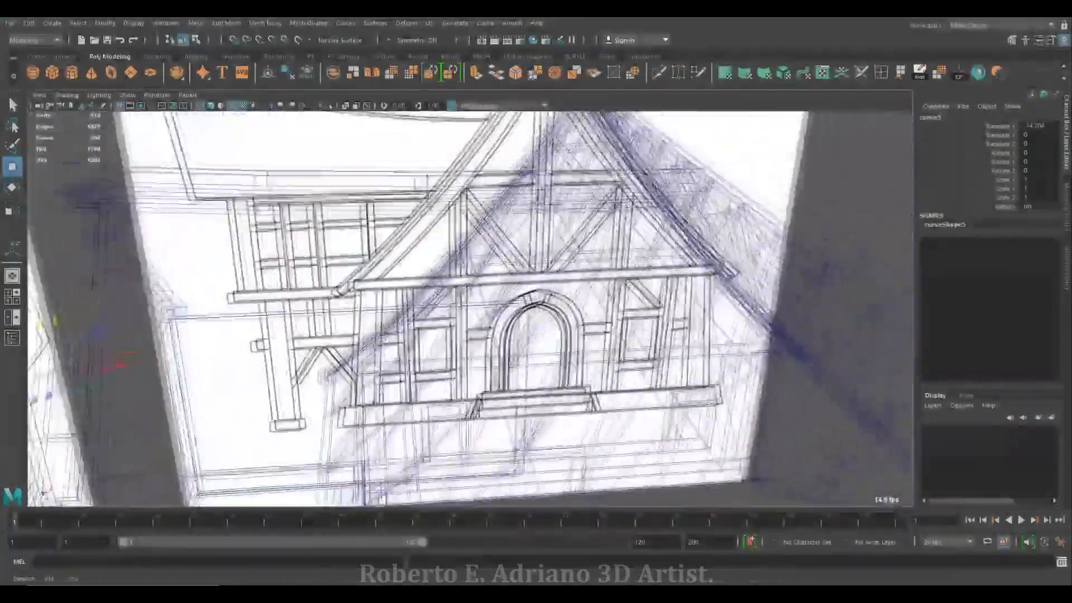
left_click_drag(536, 313, 638, 282, "alt")
left_click(638, 281)
left_click_drag(531, 347, 486, 330, "alt")
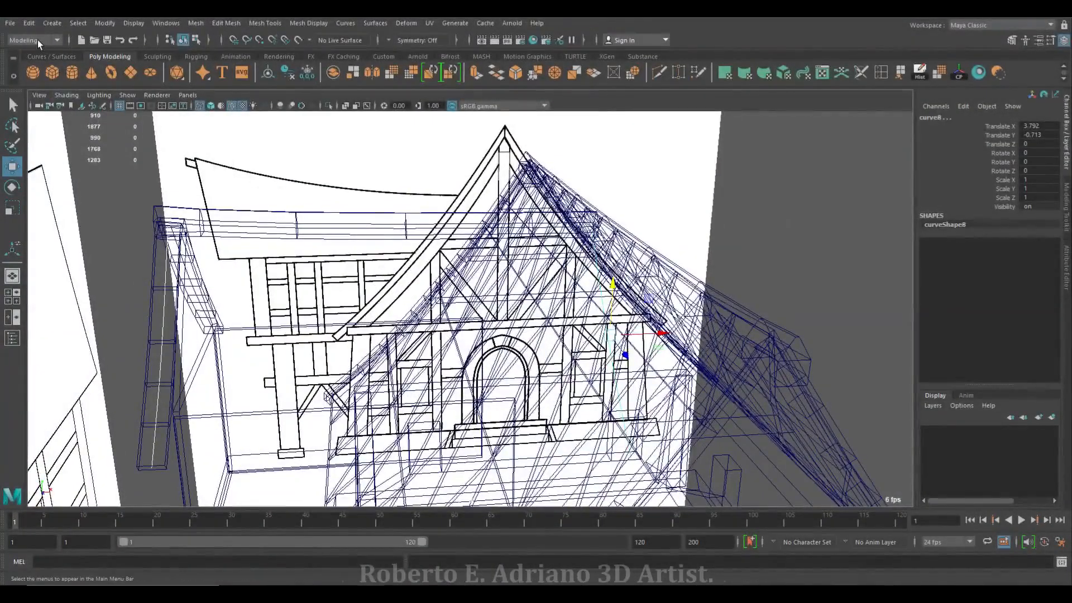
left_click(373, 24)
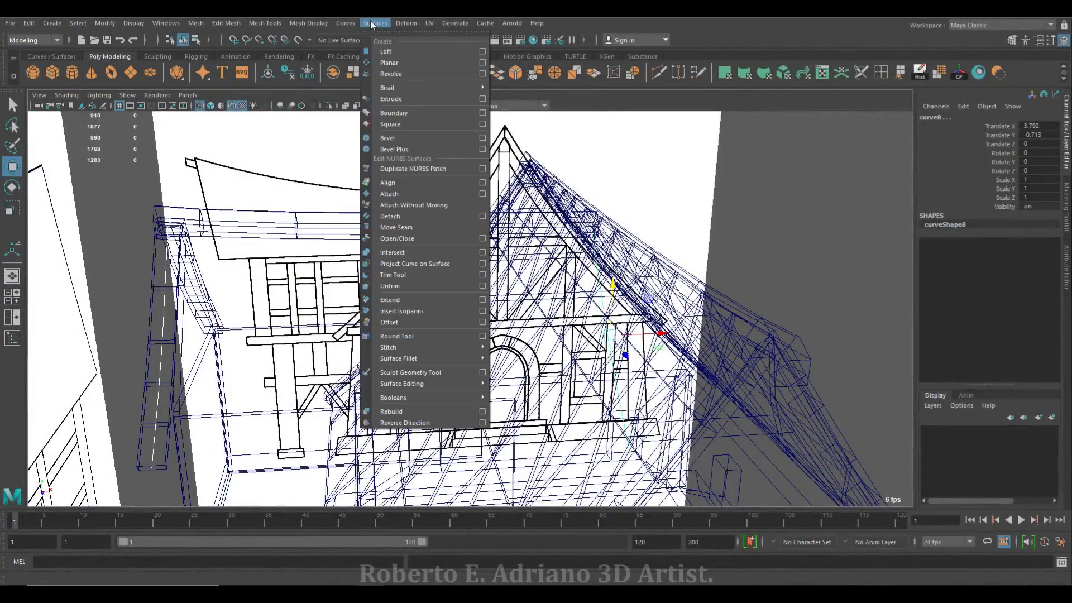
left_click(385, 51)
Loft a surface between the opposite front guide curve and its rear copy to form the dormer's second roof slope
left_click_drag(390, 155, 353, 265, "alt")
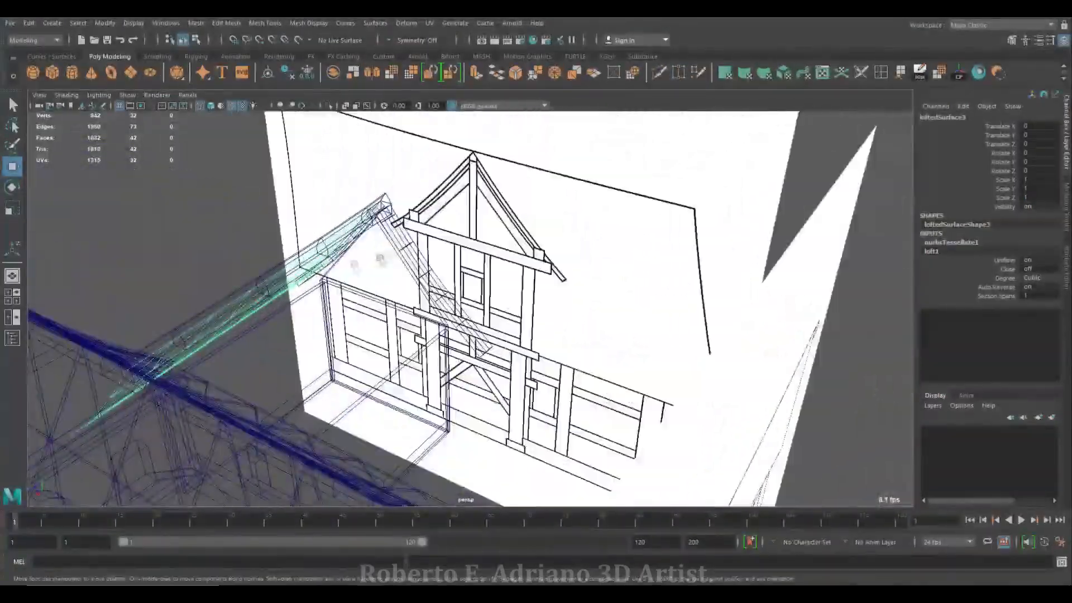
right_click_drag(354, 264, 390, 257, "alt")
left_click_drag(407, 254, 311, 324, "alt")
middle_click_drag(311, 324, 554, 202, "alt")
left_click_drag(553, 200, 593, 337, "alt")
left_click(498, 244)
left_click(354, 254)
left_click_drag(353, 255, 475, 290, "alt")
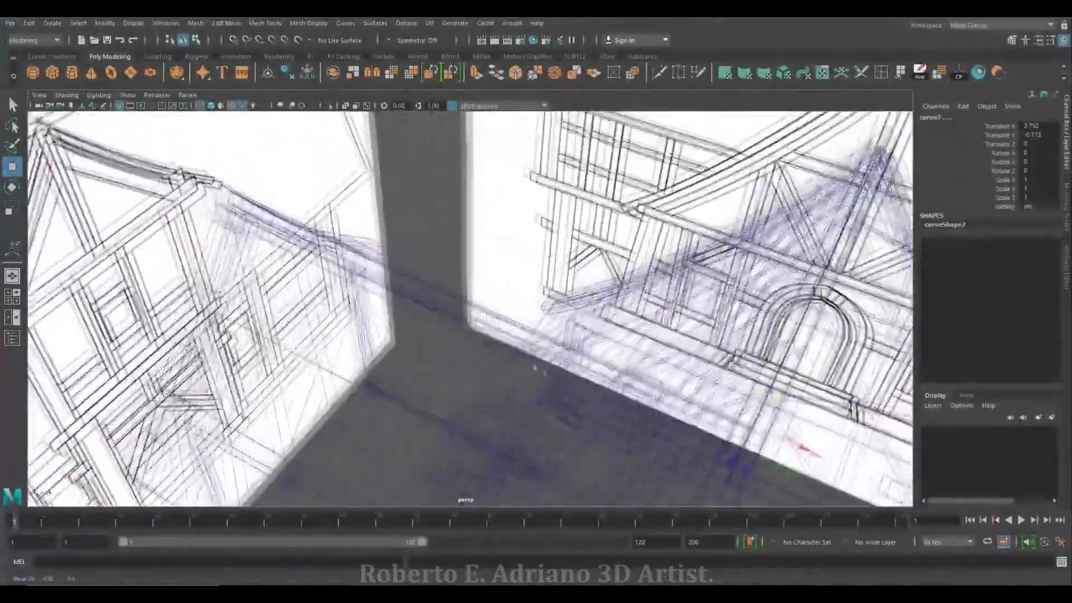
left_click_drag(539, 372, 411, 339, "alt")
middle_click_drag(411, 339, 388, 294, "alt")
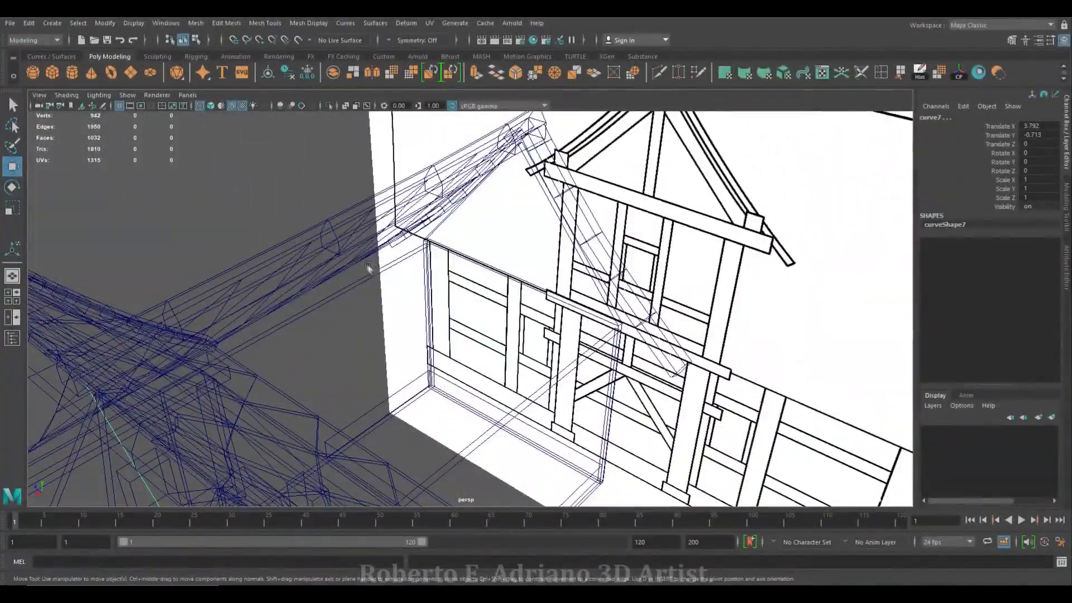
left_click(211, 106)
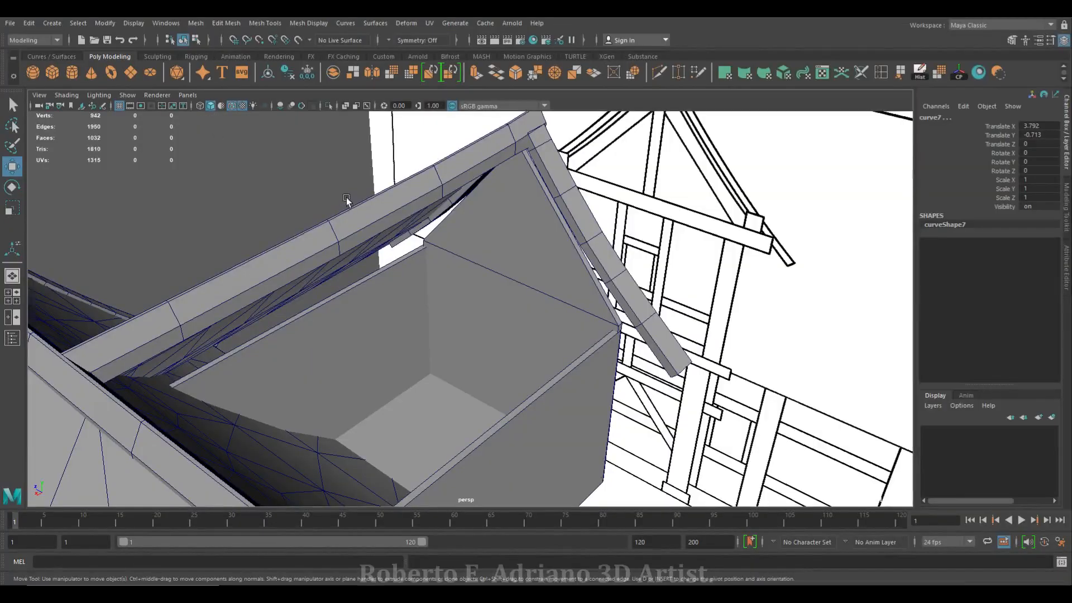
left_click(376, 23)
left_click(383, 50, "ctrl+shift")
left_click(1018, 73)
Reverse the normals of the dormer roof surface that shows black from outside
left_click_drag(395, 317, 409, 280, "alt")
right_click_drag(409, 280, 433, 268)
left_click_drag(433, 268, 419, 282, "alt")
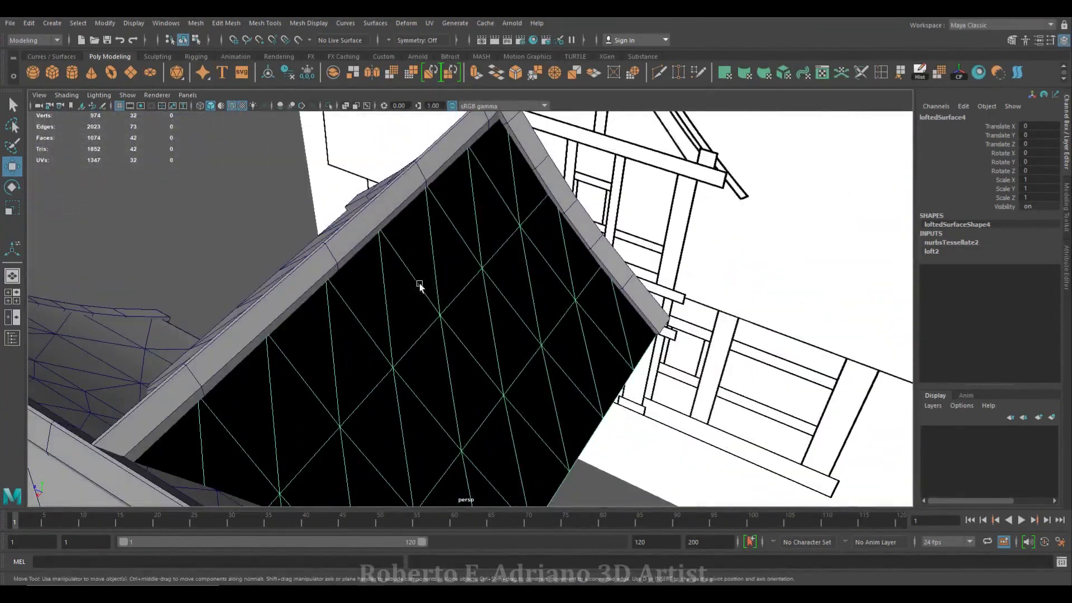
left_click(455, 23)
mouse_move(429, 25)
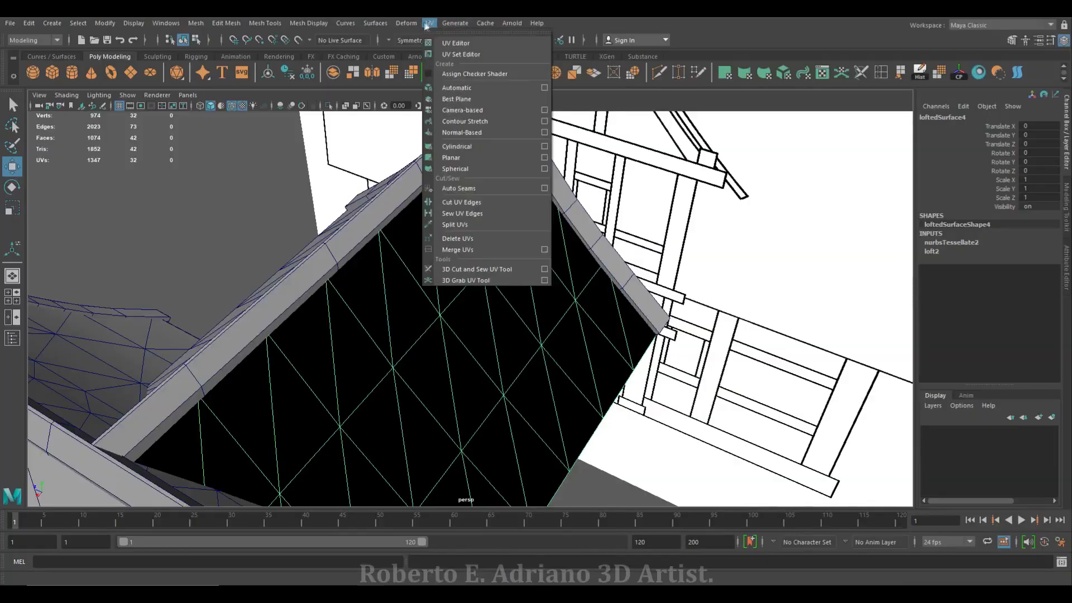
mouse_move(305, 30)
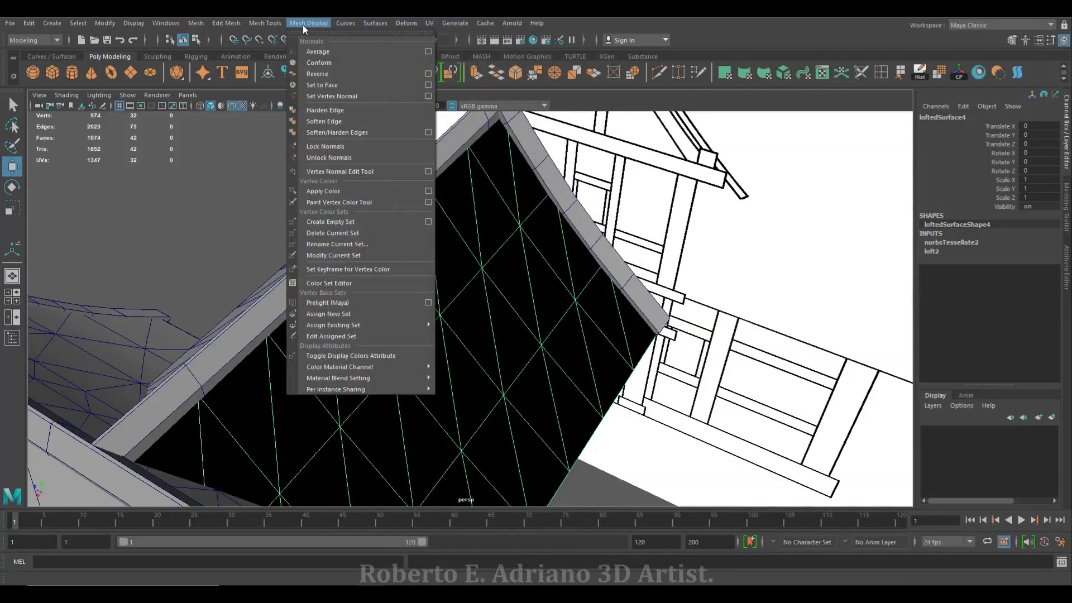
mouse_move(360, 28)
left_click(317, 73)
right_click_drag(422, 290, 452, 271)
scroll(357, 256, "down", 3)
Review the whole house with both dormer roof slopes and save the scene
left_click_drag(376, 264, 480, 299, "alt")
right_click_drag(480, 300, 528, 254, "alt")
left_click_drag(580, 262, 618, 329, "alt")
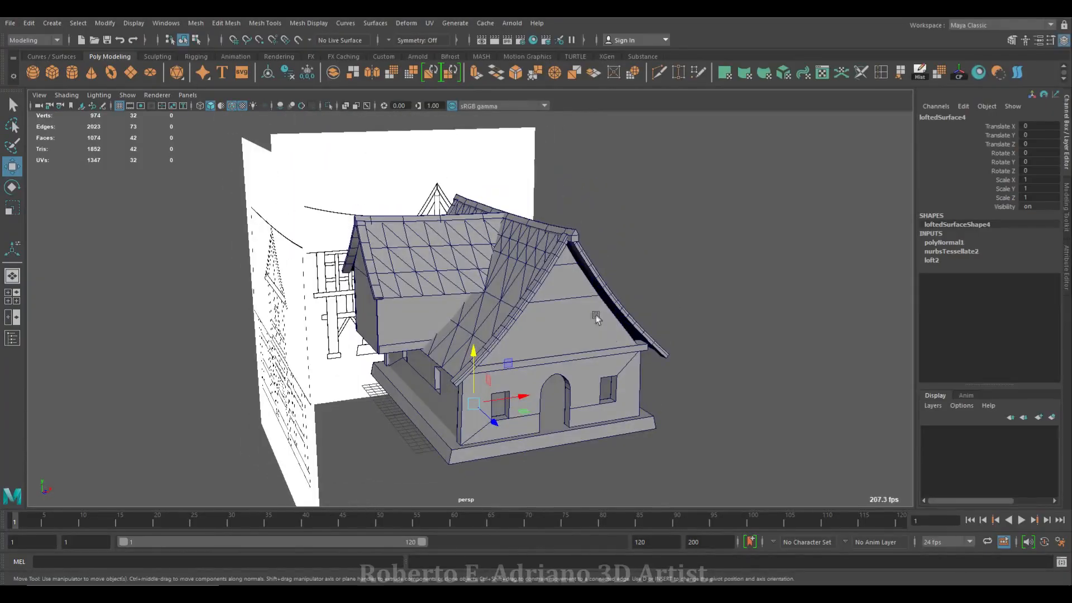
key("ctrl+s")
left_click(504, 311)
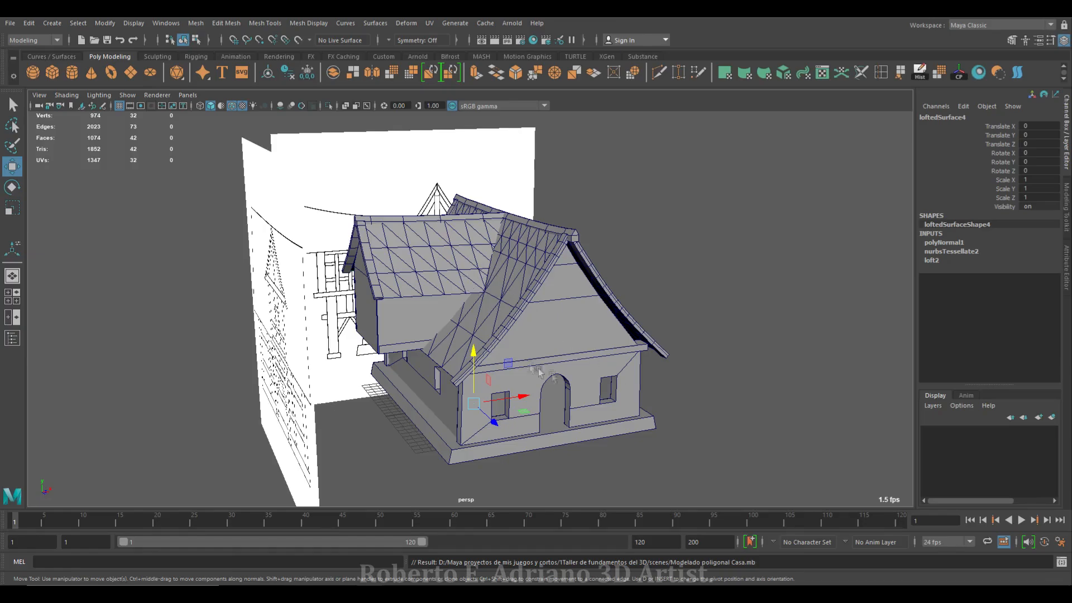
Delete the horizontal beam above the arched doorway on the gable facade and save the scene
left_click(574, 361)
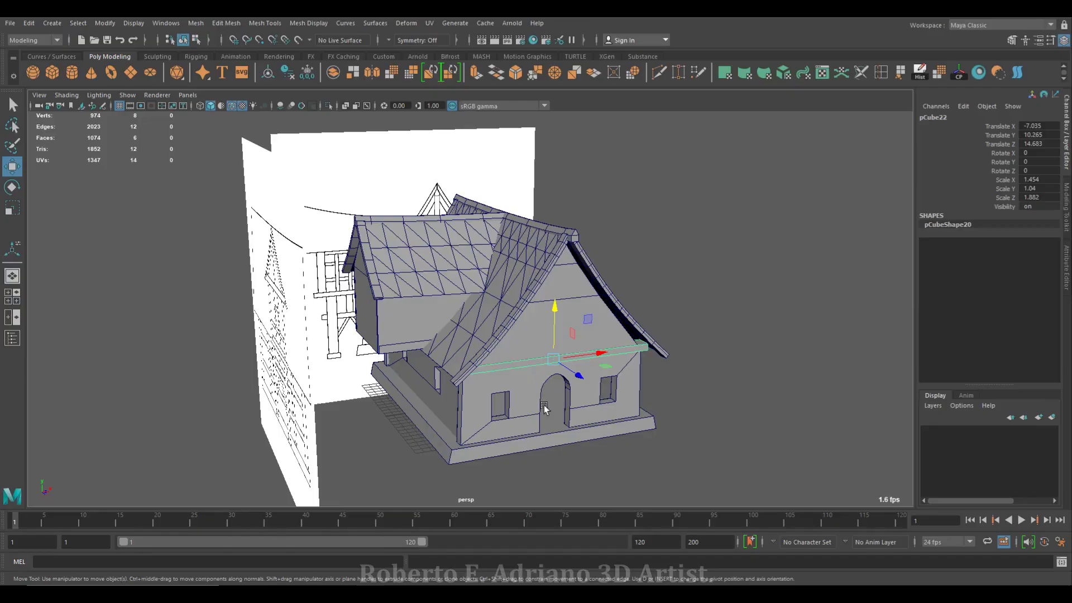
key("Delete")
key("ctrl+z")
key("Delete")
key("ctrl+s")
left_click(511, 310)
Create a cube and place it at about X 4.144, Y 10.696 on the front drawing's horizontal beam above the arch
key("w")
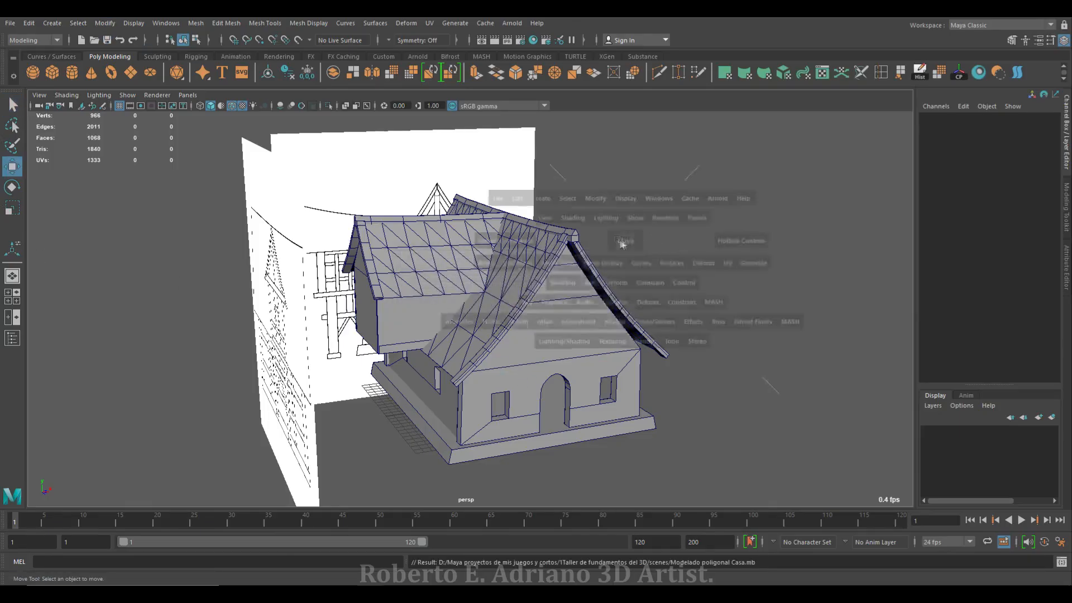
key("space")
key("space")
scroll(581, 318, "down", 3)
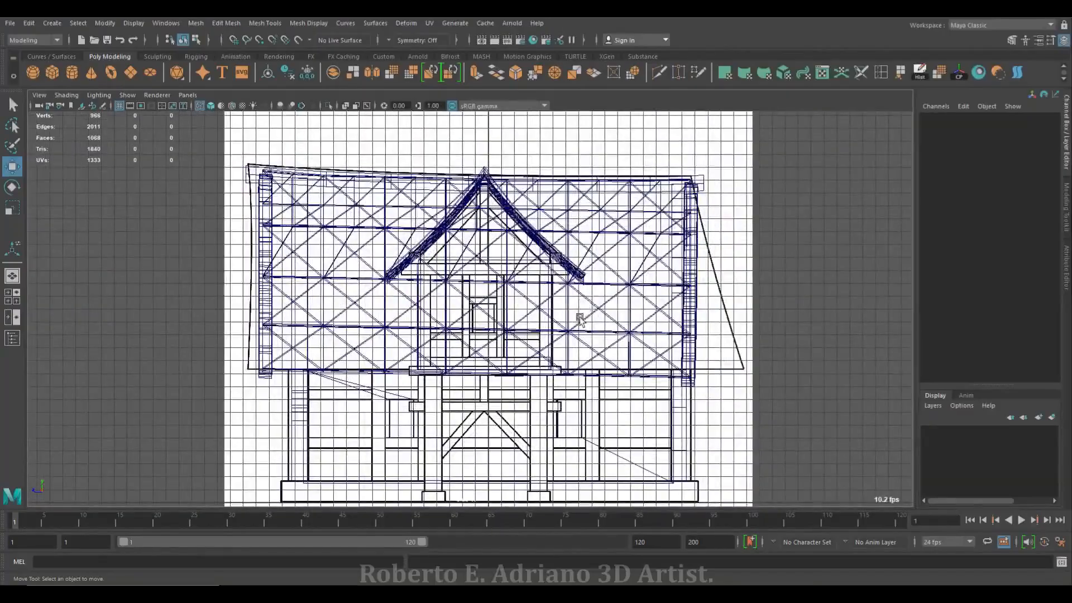
key("space")
key("space")
middle_click_drag(677, 319, 512, 393, "alt")
scroll(512, 392, "down", 3)
scroll(550, 331, "up", 4)
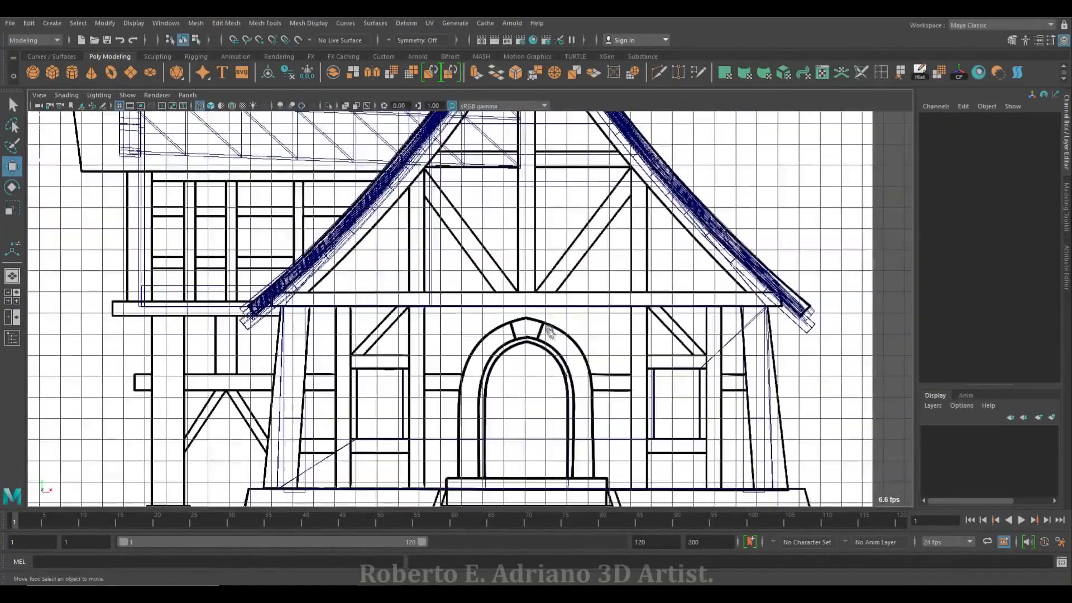
scroll(535, 328, "down", 2)
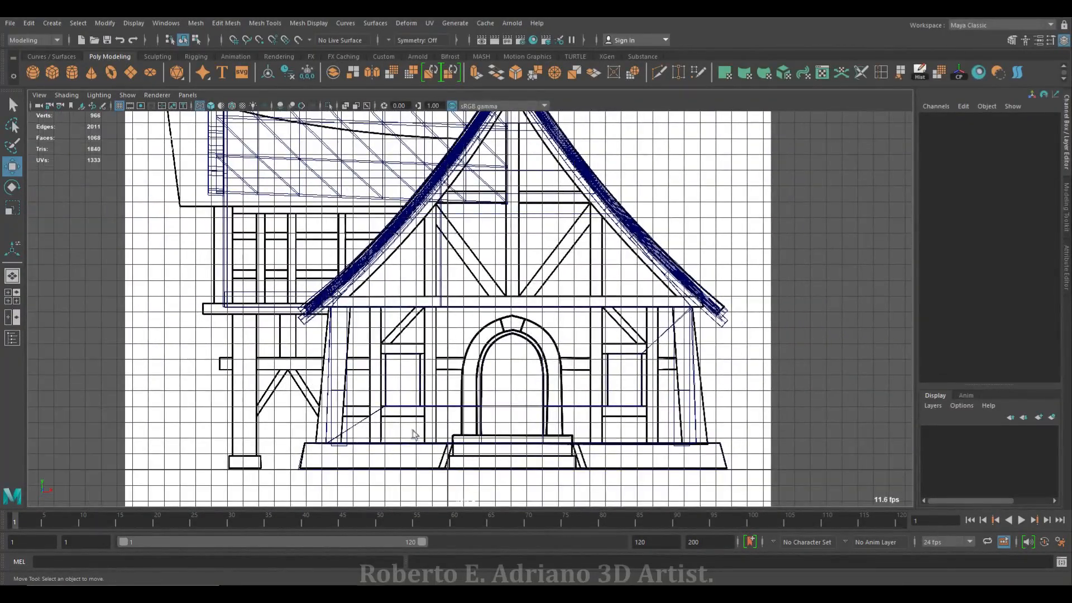
left_click(52, 72)
left_click_drag(454, 470, 516, 295)
scroll(568, 316, "up", 3)
Fit the cube to the drawn beam with Scale Y about 0.788 and Scale X about 24.25, centred at X 4.128, Y 10.648
key("r")
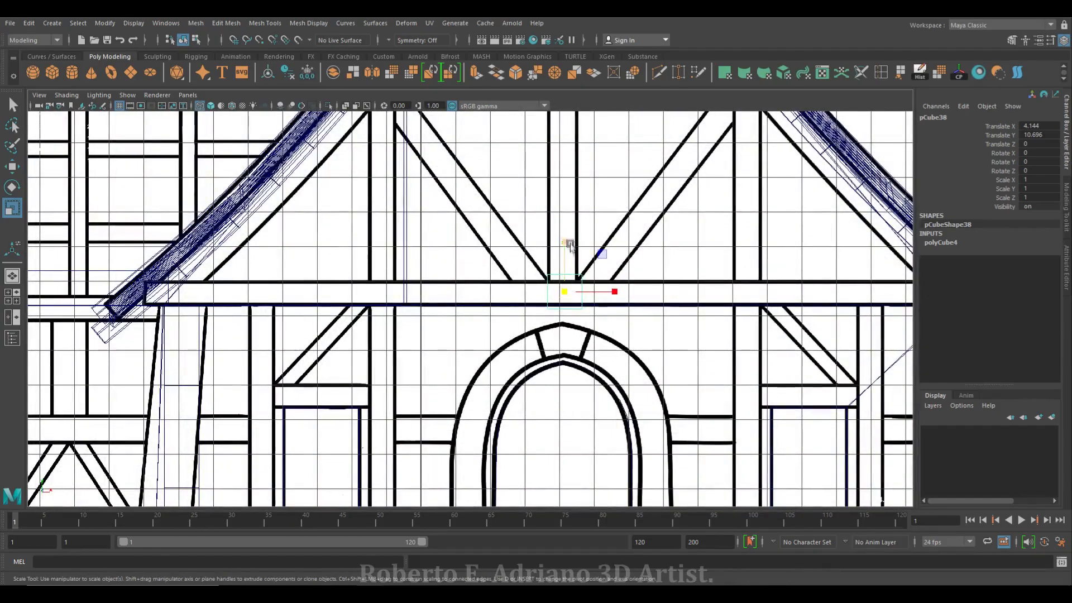
left_click_drag(564, 247, 562, 289)
key("w")
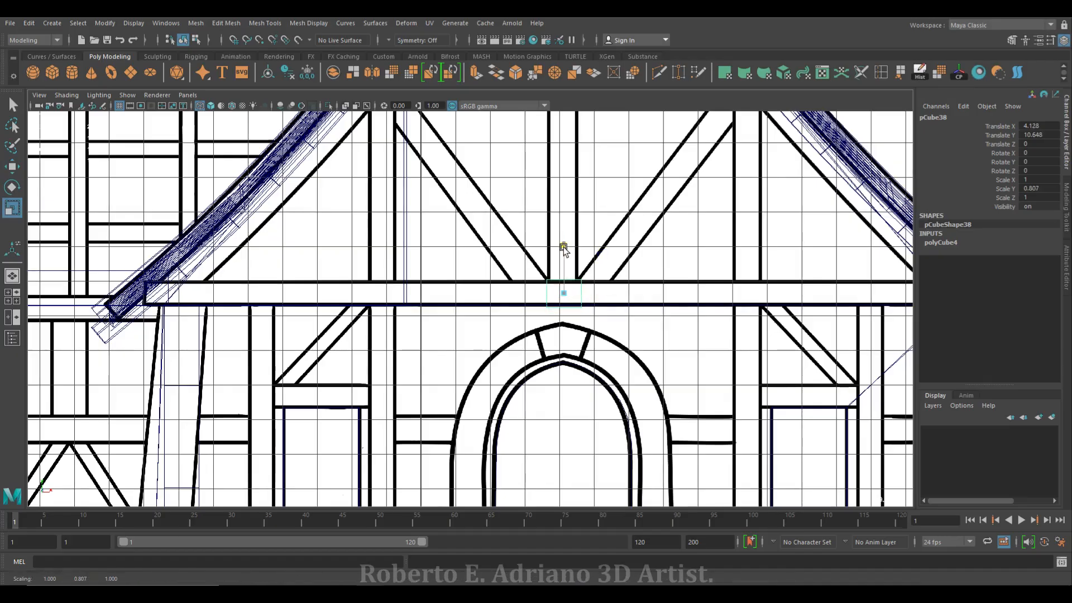
left_click(565, 247)
right_click_drag(558, 334, 574, 302, "alt")
left_click_drag(574, 302, 710, 296)
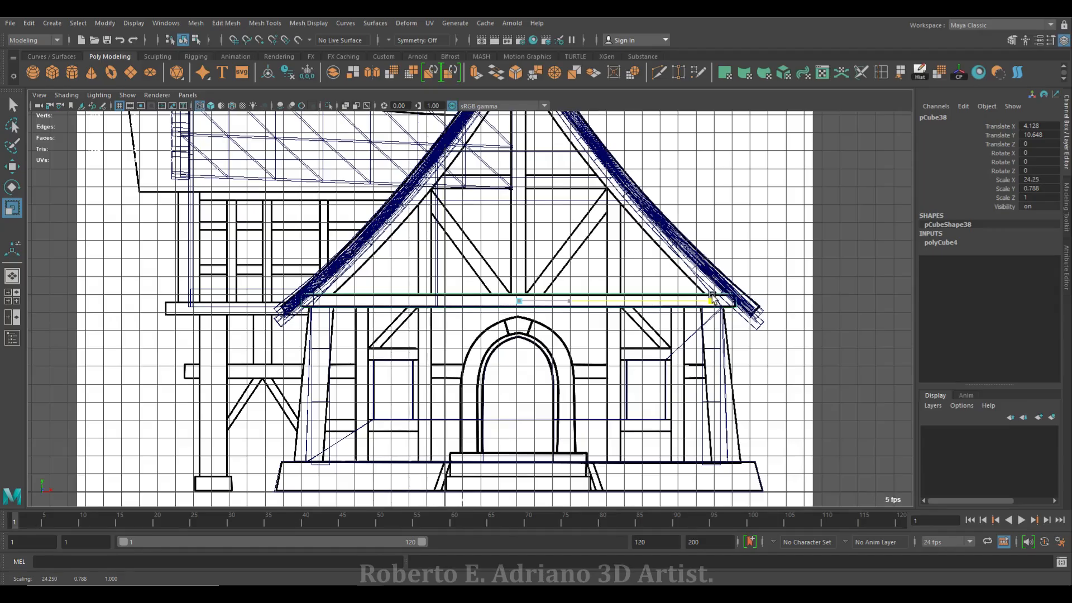
Move the new beam forward along Z to about 15.164, against the gable facade above the door
key("space")
key("space")
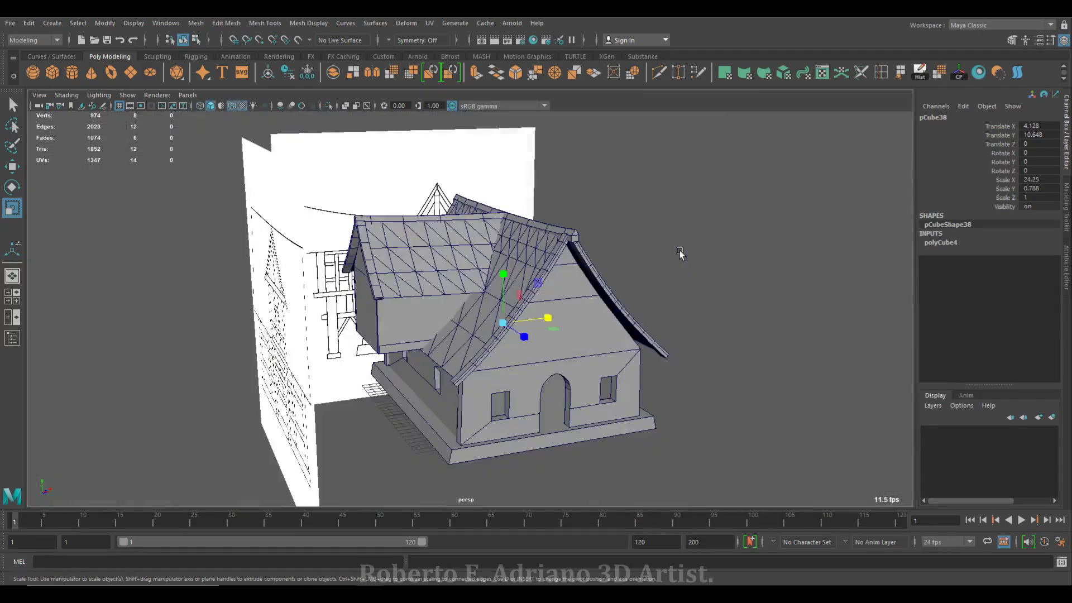
left_click_drag(567, 381, 534, 359, "alt")
key("w")
scroll(598, 400, "up", 5)
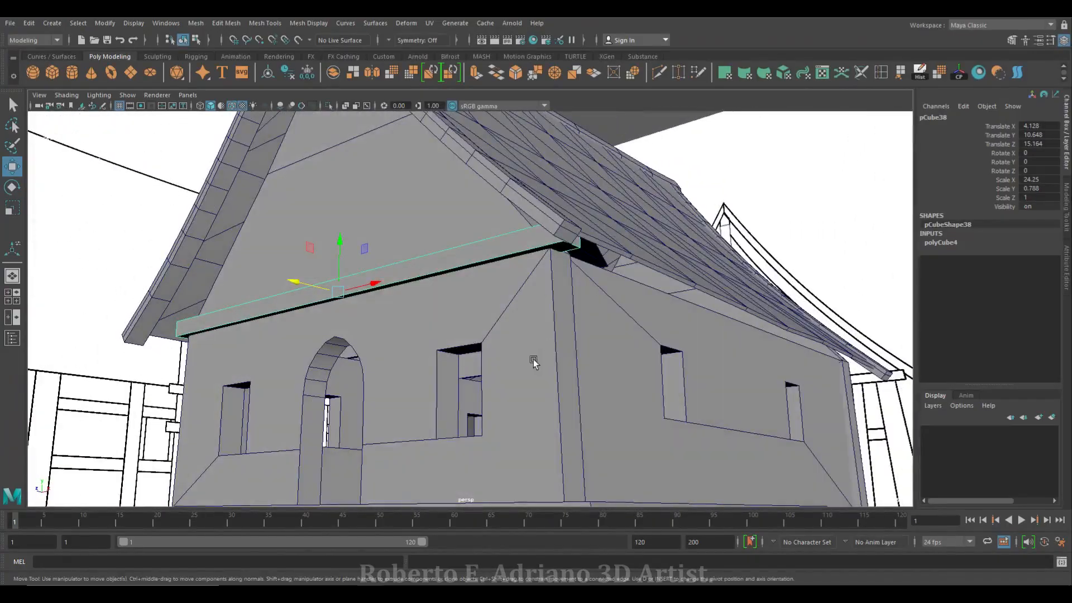
Deepen the beam to Scale Z about 1.601 and push it back to about Z 14.784 into the facade
key("r")
mouse_move(293, 280)
left_mouse_down()
mouse_move(274, 285)
mouse_move(303, 288)
left_mouse_up()
key("w")
left_click_drag(545, 318, 523, 316, "alt")
left_click_drag(407, 310, 412, 310, "alt")
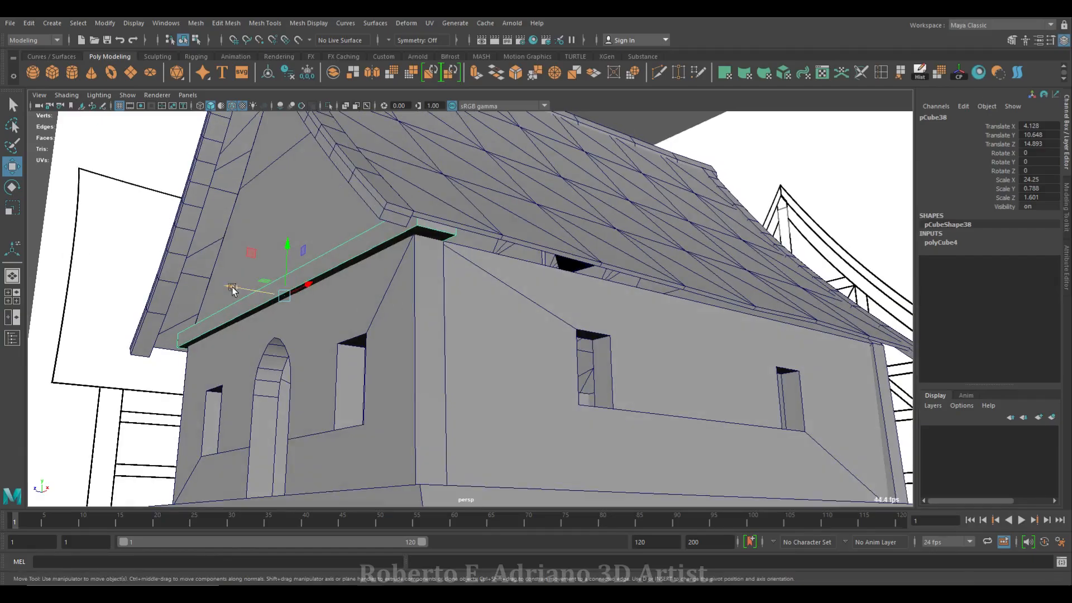
left_click_drag(232, 289, 446, 380)
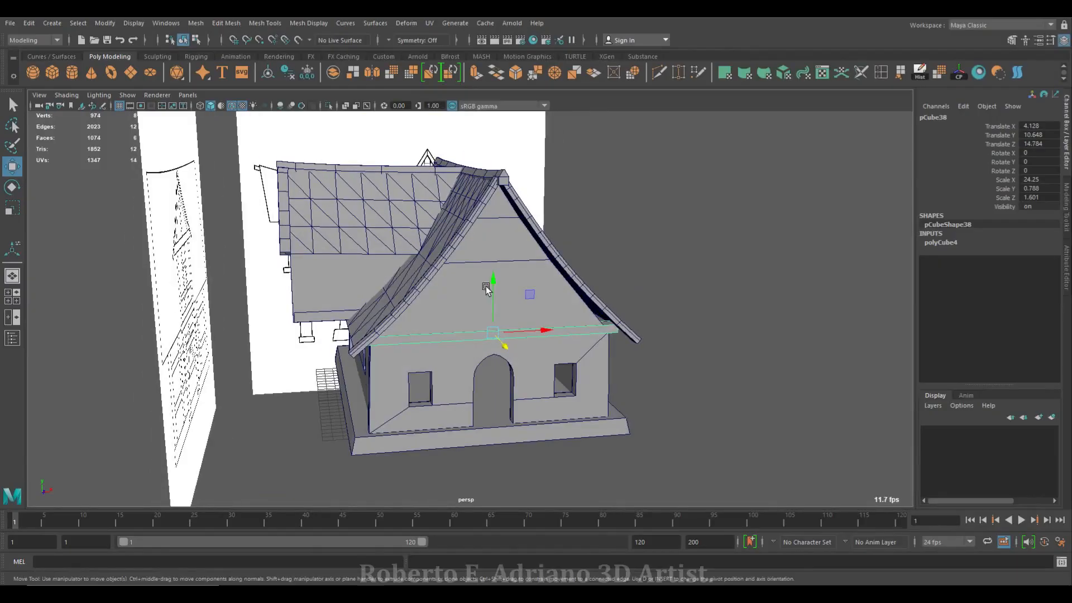
Save the scene with the new facade beam
key("ctrl+s")
left_click(502, 313)
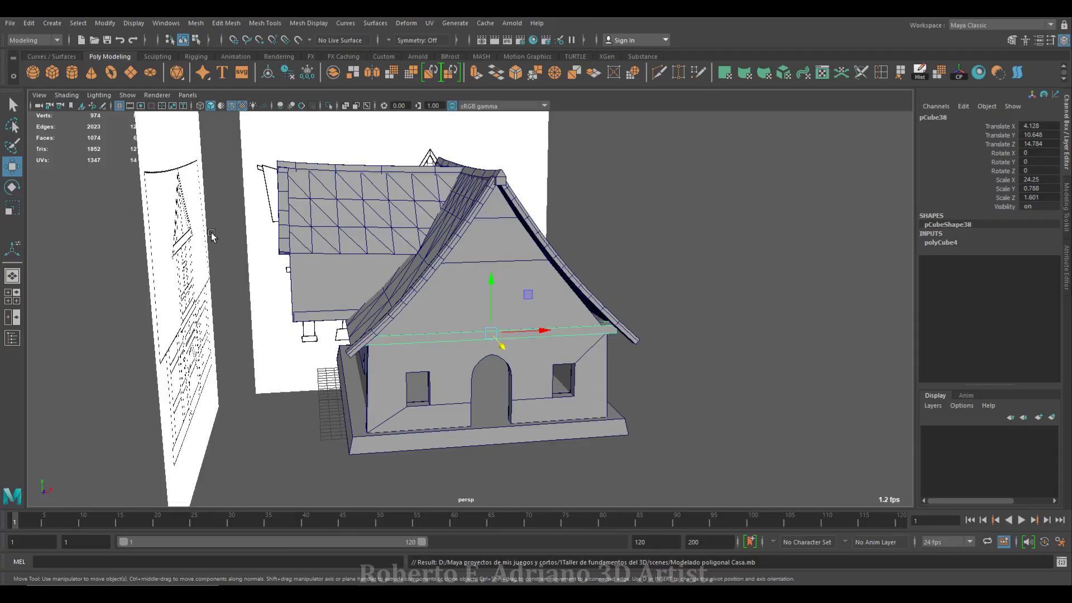
left_click(107, 39)
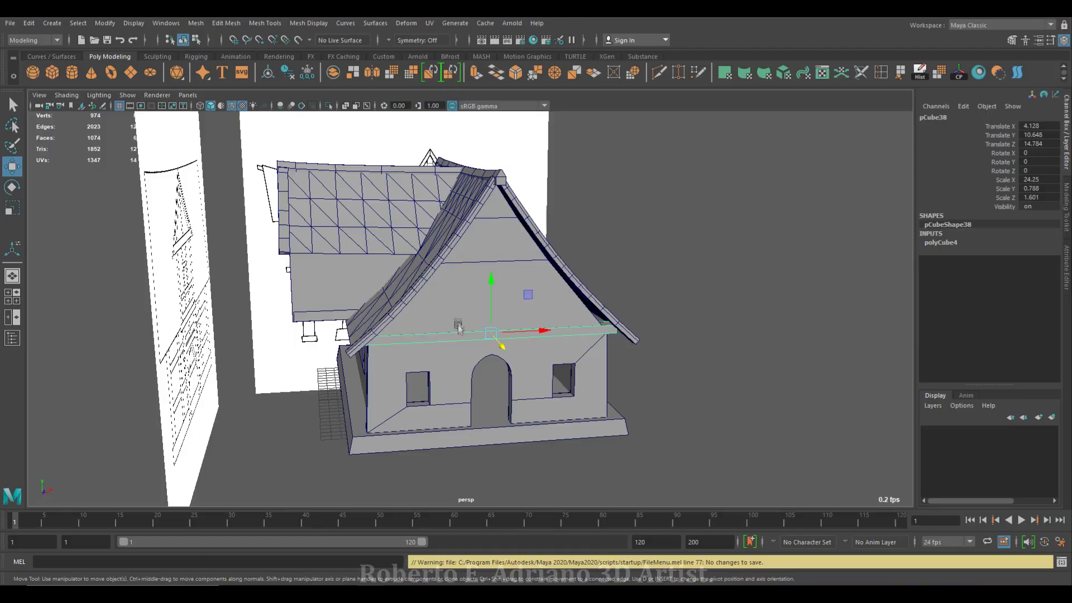
left_click(429, 23)
mouse_move(450, 24)
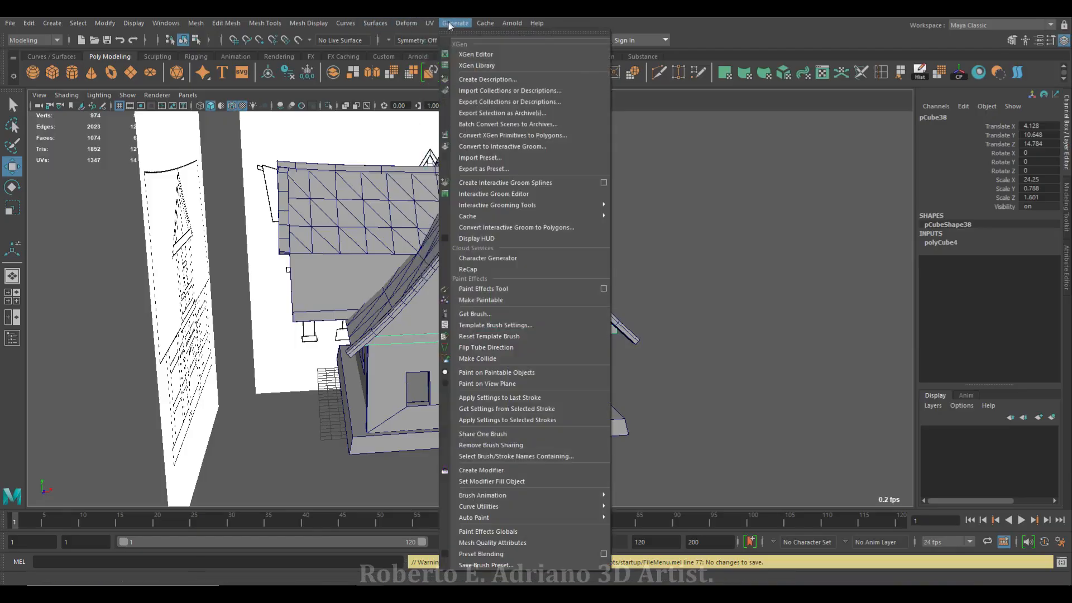
mouse_move(406, 23)
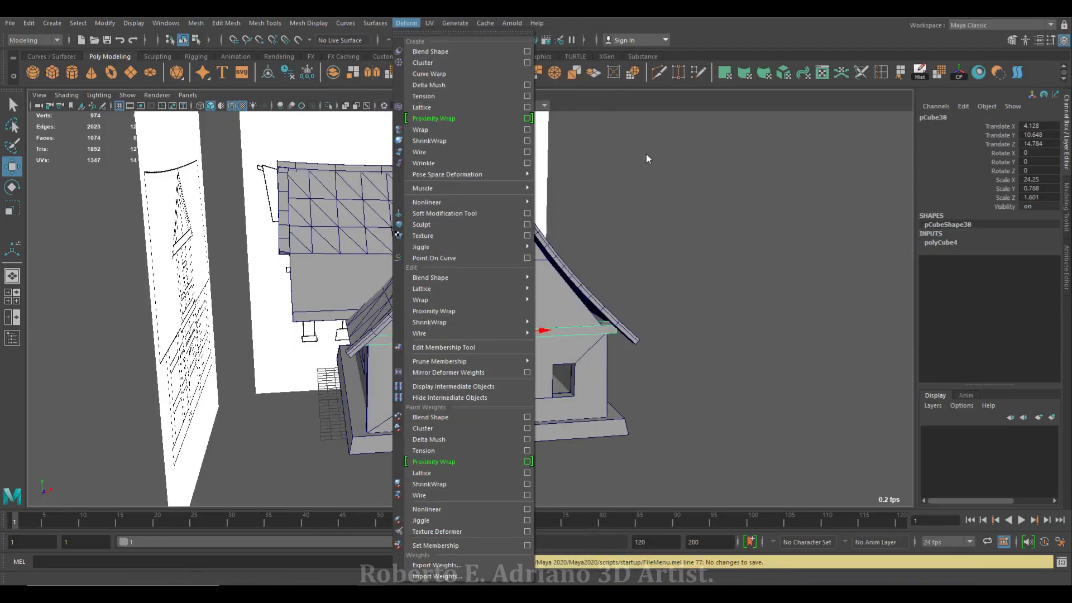
left_click(615, 134)
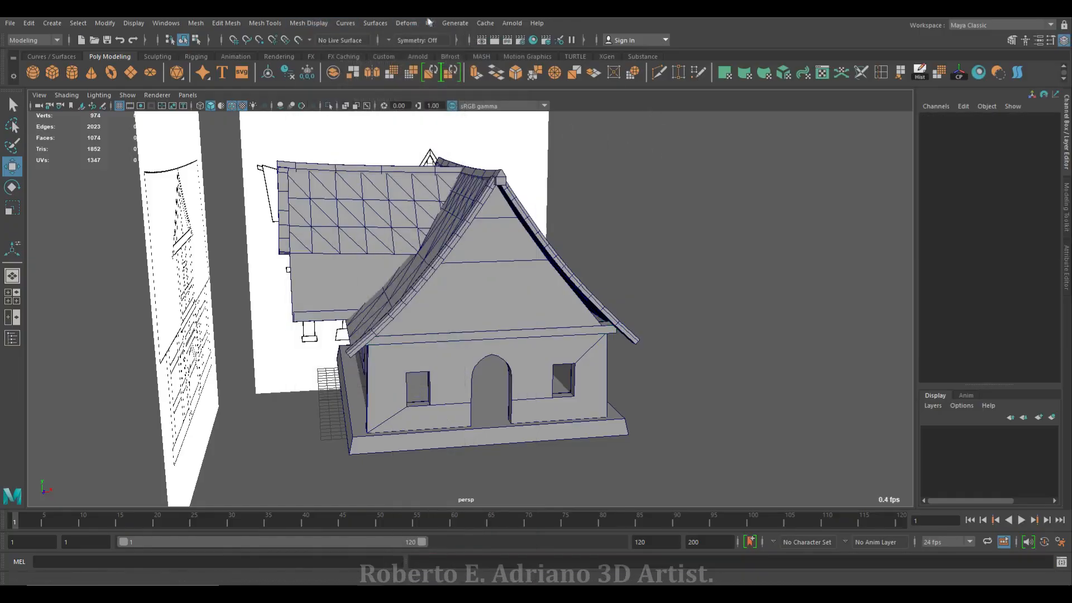
left_click(429, 23)
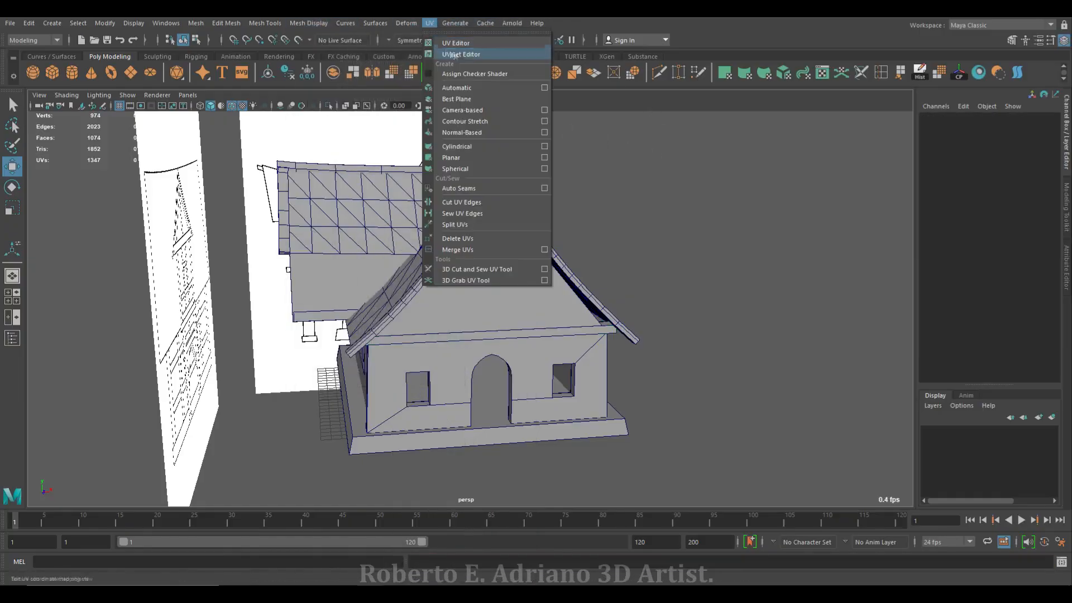
left_click(457, 88)
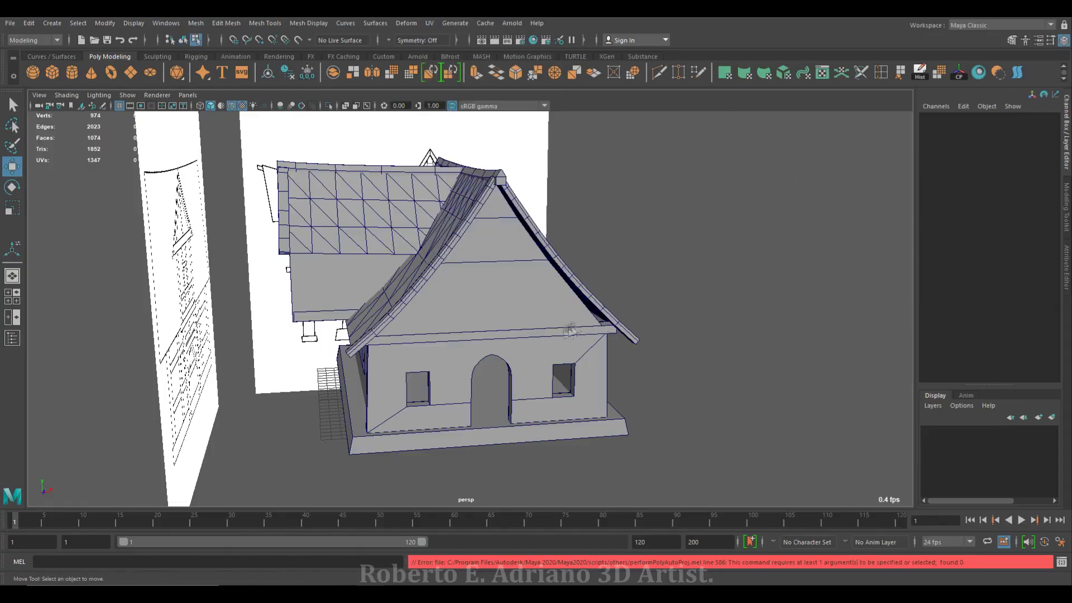
Apply an automatic UV projection to the facade beam and open its layout in the UV Editor
left_click(571, 331)
right_click_drag(479, 340, 533, 273)
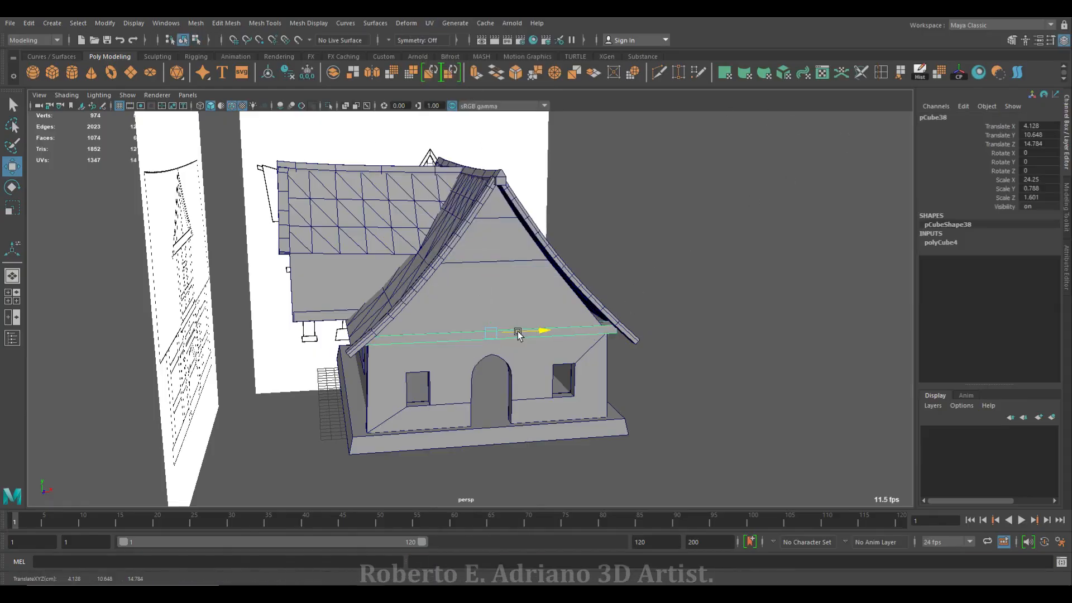
left_click(430, 23)
left_click(485, 88)
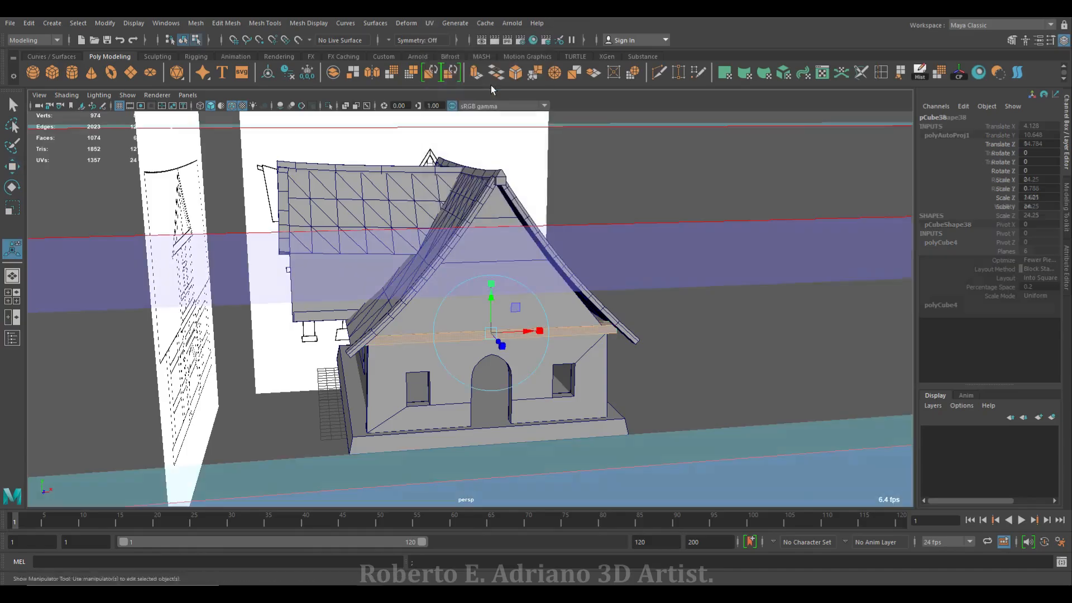
left_click(822, 72)
scroll(547, 279, "down", 5)
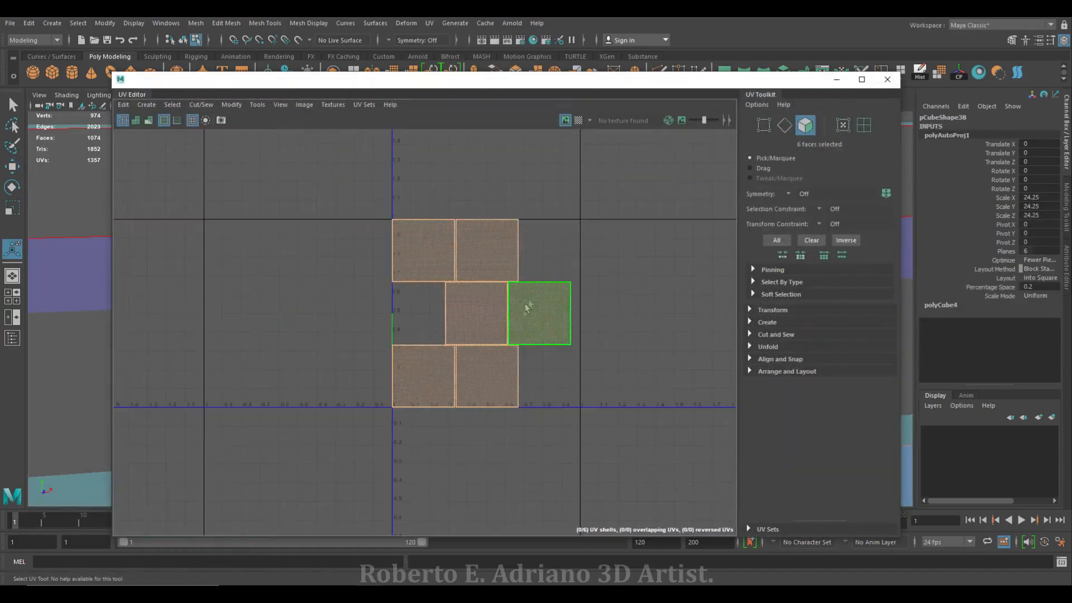
Resize the facade beam's automatic projection so its long faces unwrap as narrow, elongated UV shells
scroll(421, 295, "up", 3)
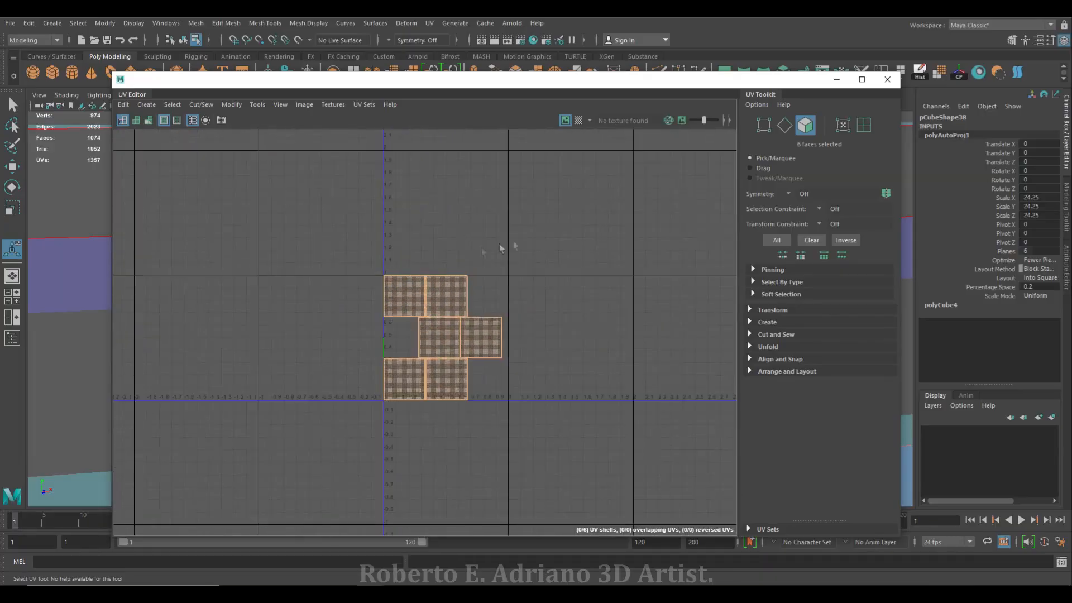
left_click(837, 79)
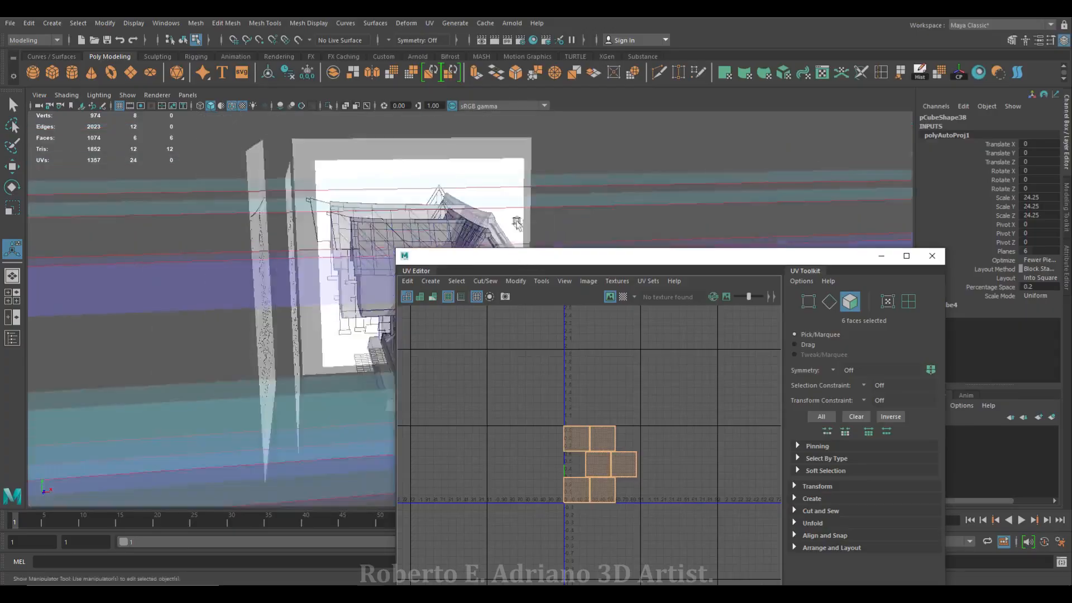
scroll(518, 224, "down", 5)
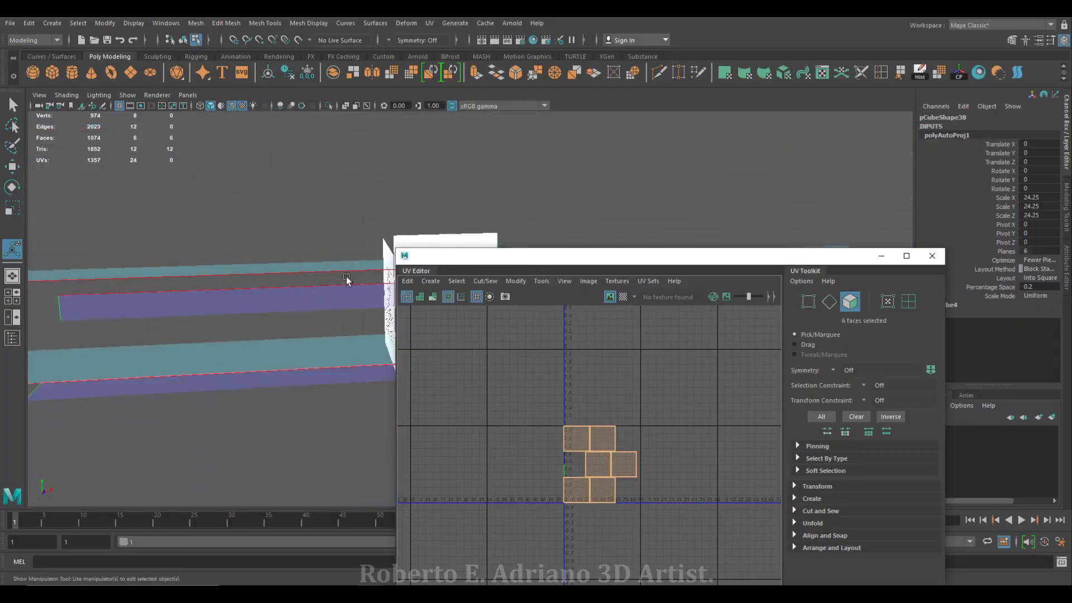
left_click_drag(472, 262, 447, 349)
left_click_drag(522, 311, 479, 325)
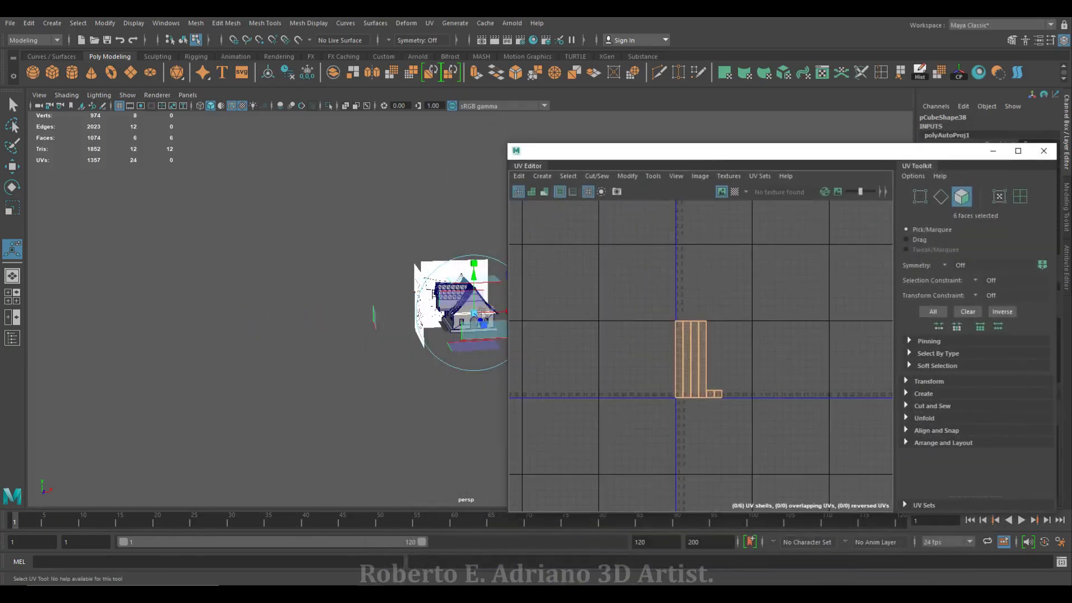
Adjust the beam's automatic projection further, to Scale X about 2.297 and Scale Z about 14.326
key("f")
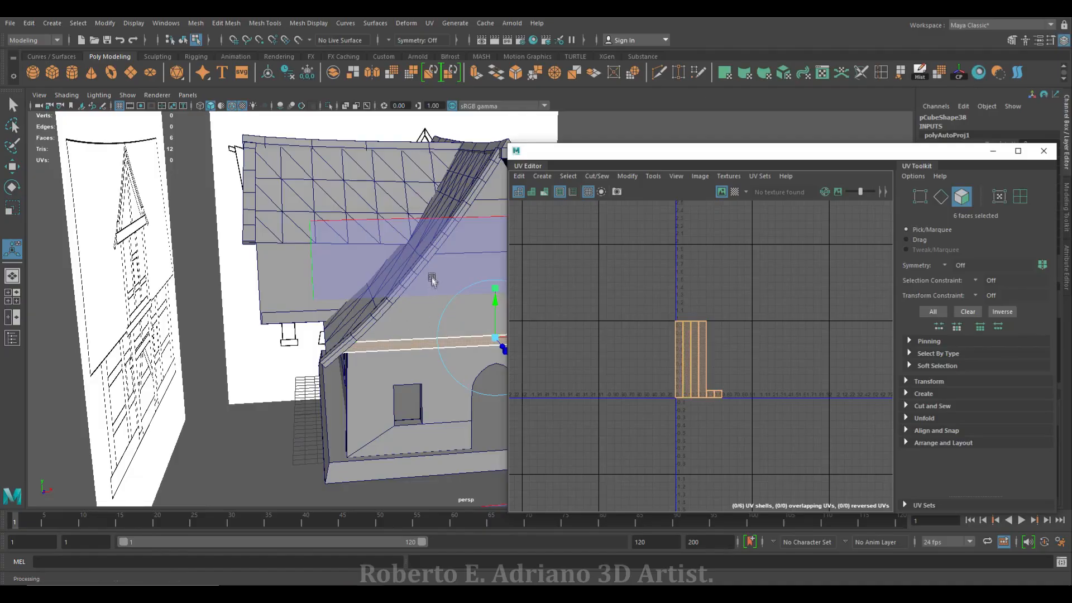
middle_click_drag(432, 280, 340, 234, "alt")
left_click_drag(340, 234, 367, 252, "alt")
left_click_drag(454, 361, 319, 318)
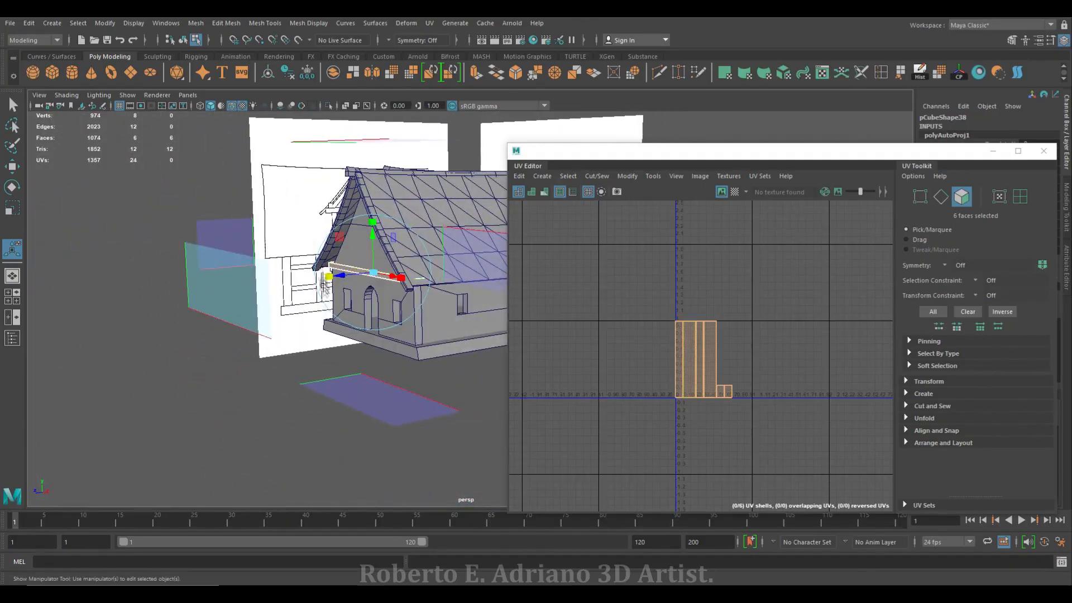
scroll(300, 283, "up", 5)
middle_click_drag(300, 283, 407, 430, "alt")
left_click_drag(407, 430, 380, 346, "alt")
left_click_drag(670, 151, 535, 134)
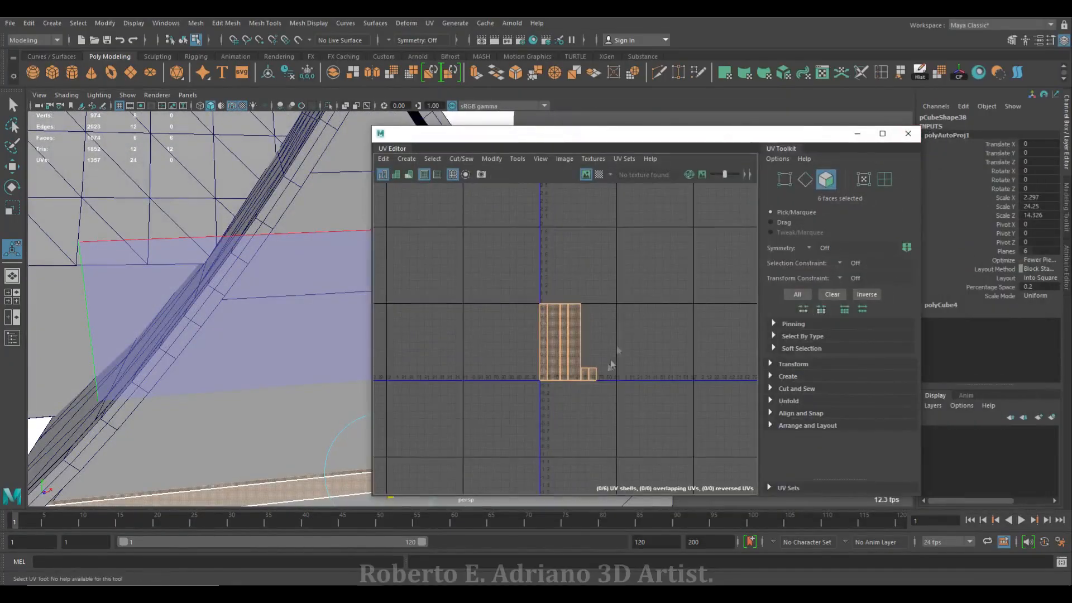
Check which face of the facade beam each long UV shell belongs to
key("f")
left_click(494, 263)
key("f")
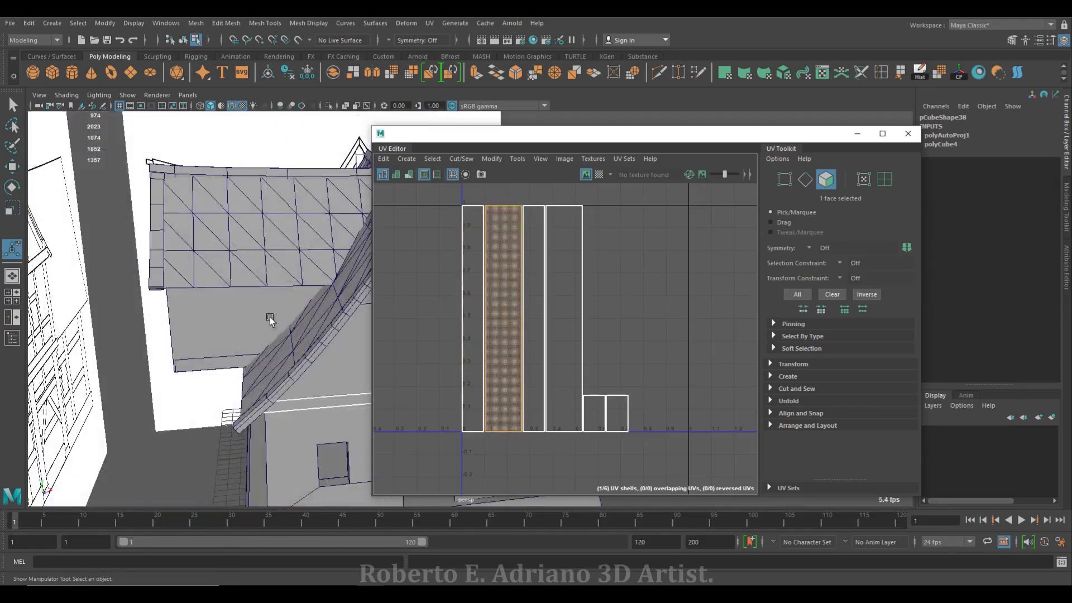
left_click(534, 338)
left_click(561, 337)
left_click(474, 347)
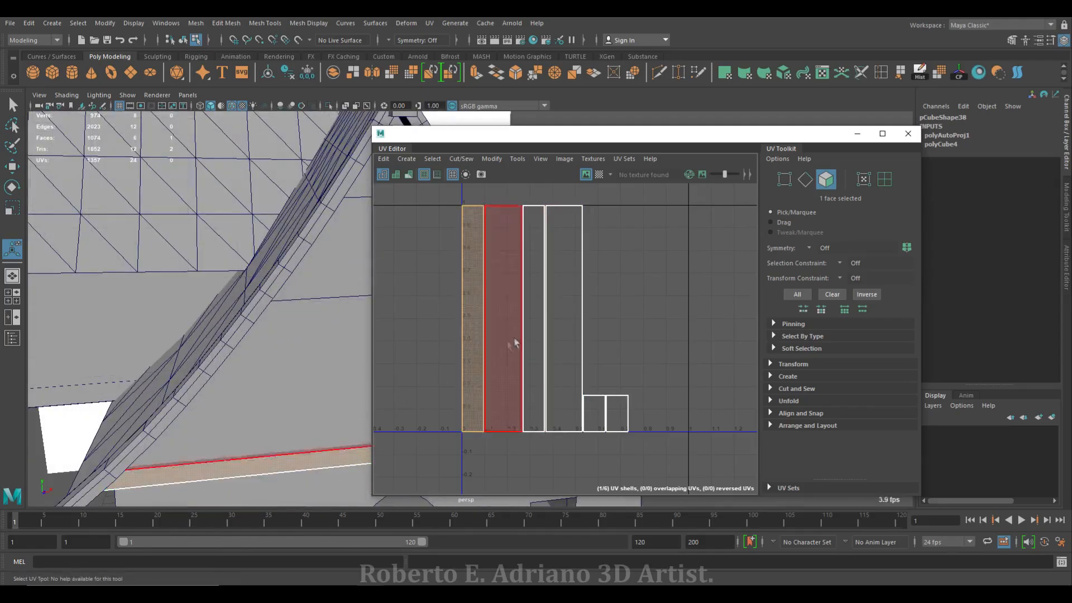
left_click(562, 300)
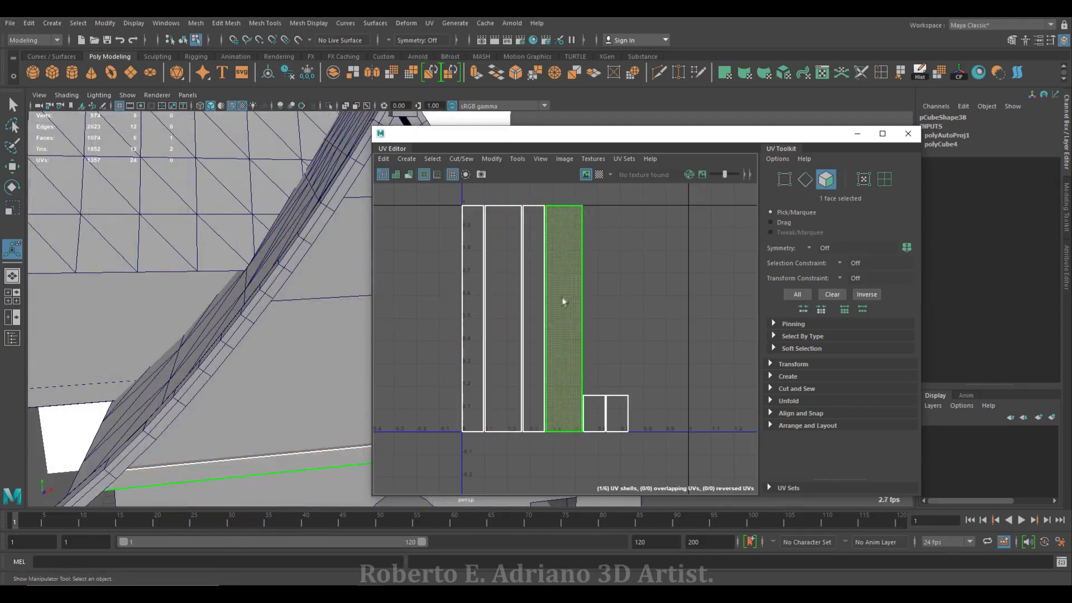
Close the beam's UV layout, return to object selection and save the scene
left_click(908, 134)
scroll(430, 399, "down", 3)
right_click_drag(426, 399, 484, 366)
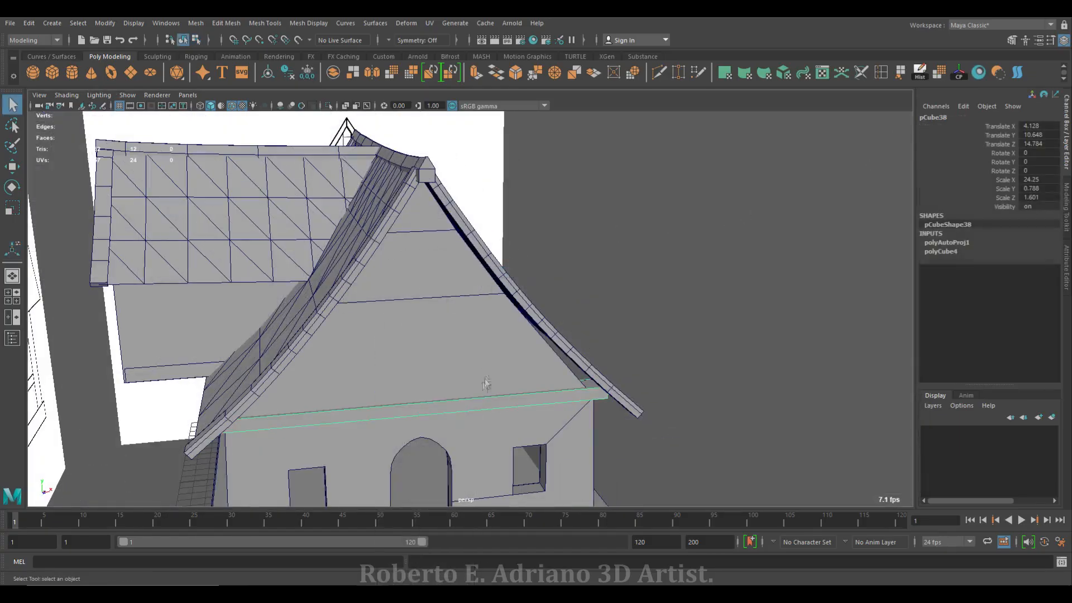
left_click(107, 39)
Examine the dormer walls and roof in wireframe against the reference drawings, picking out the dormer's wall block
left_click(512, 309)
scroll(412, 313, "down", 4)
left_click_drag(412, 313, 512, 286, "alt")
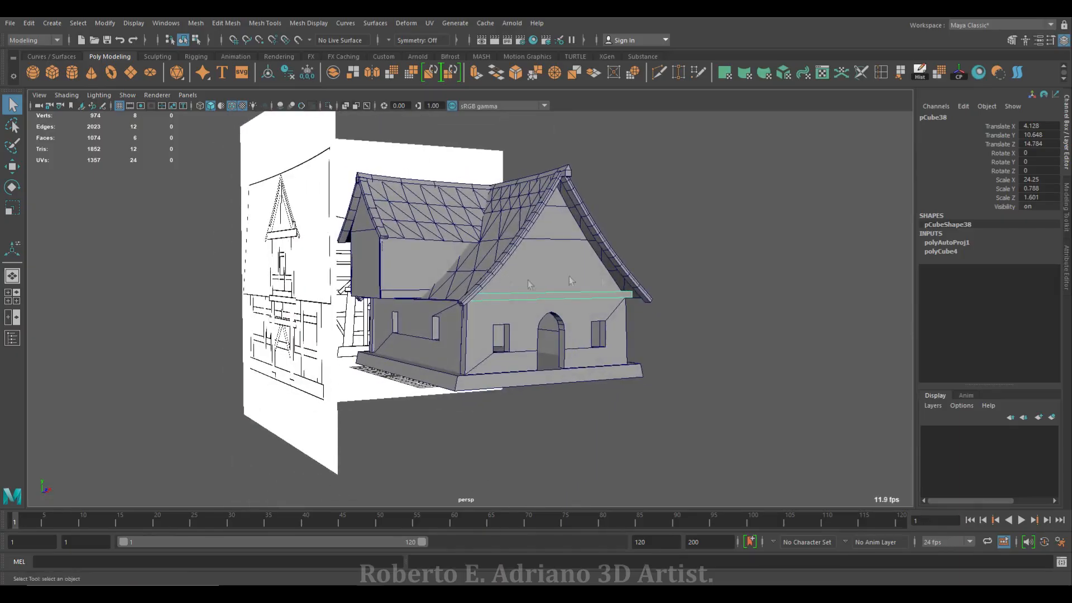
left_click(491, 216)
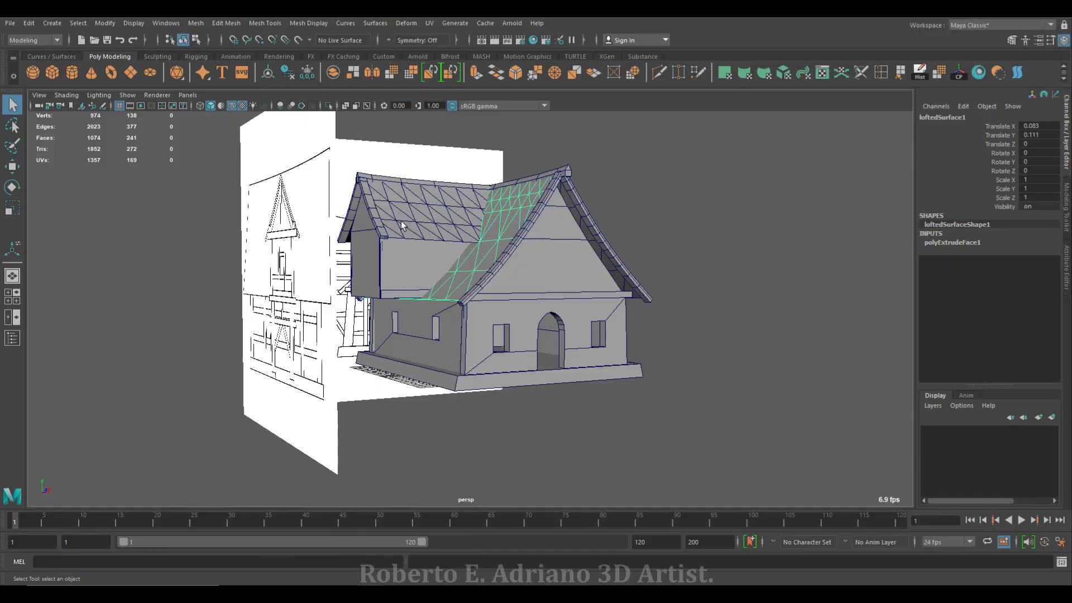
scroll(336, 403, "up", 5)
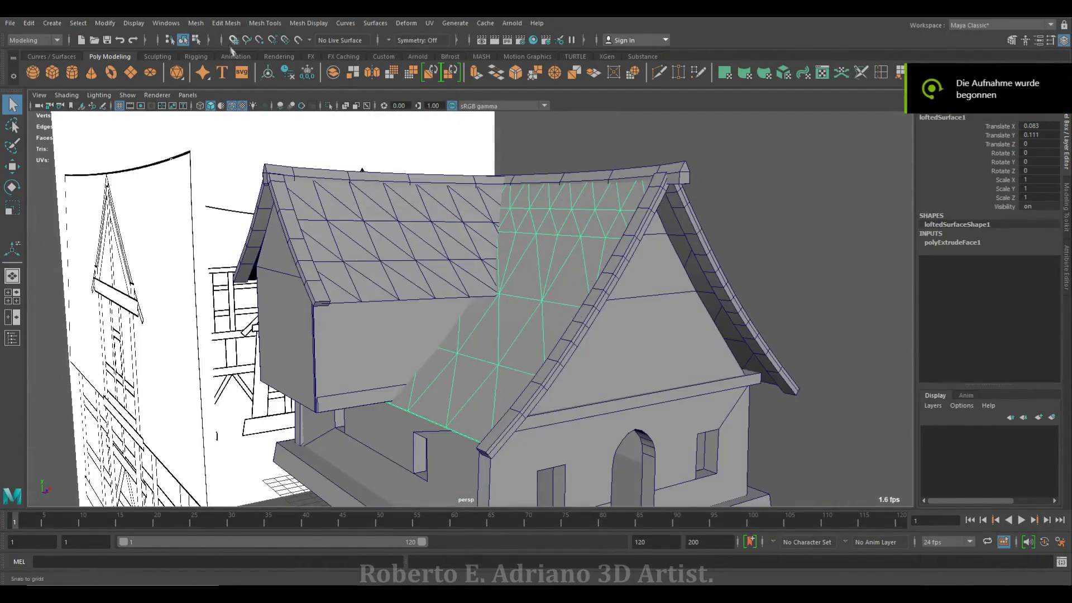
left_click(200, 107)
mouse_move(251, 279)
left_mouse_down("alt")
mouse_move(306, 335)
mouse_move(319, 305)
mouse_move(343, 323)
mouse_move(343, 363)
left_mouse_up("alt")
left_click(319, 310)
left_click(342, 362)
left_click_drag(408, 343, 504, 366, "alt")
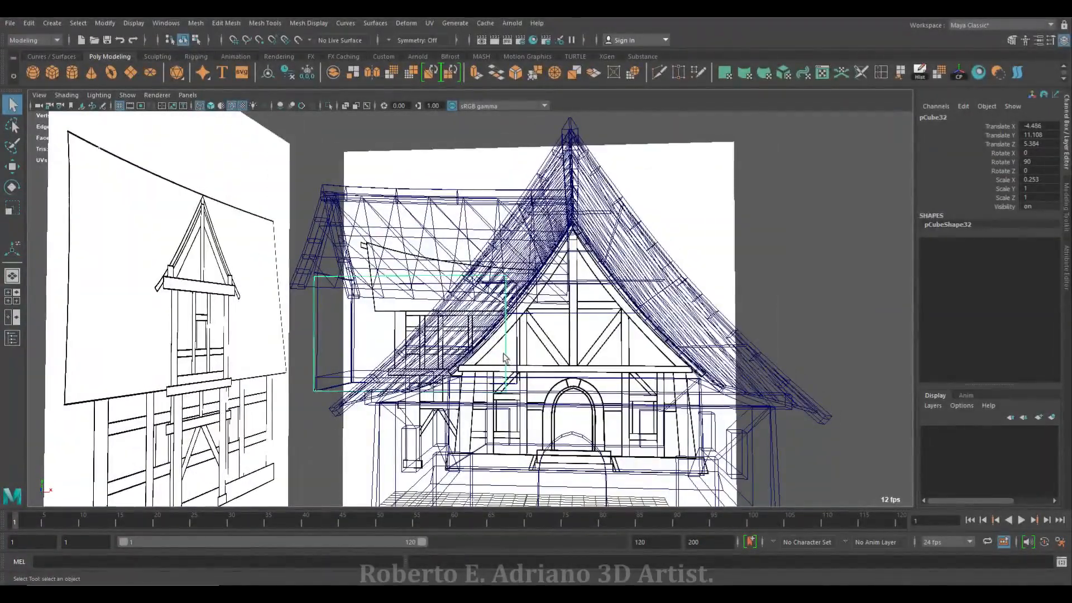
left_click(484, 312)
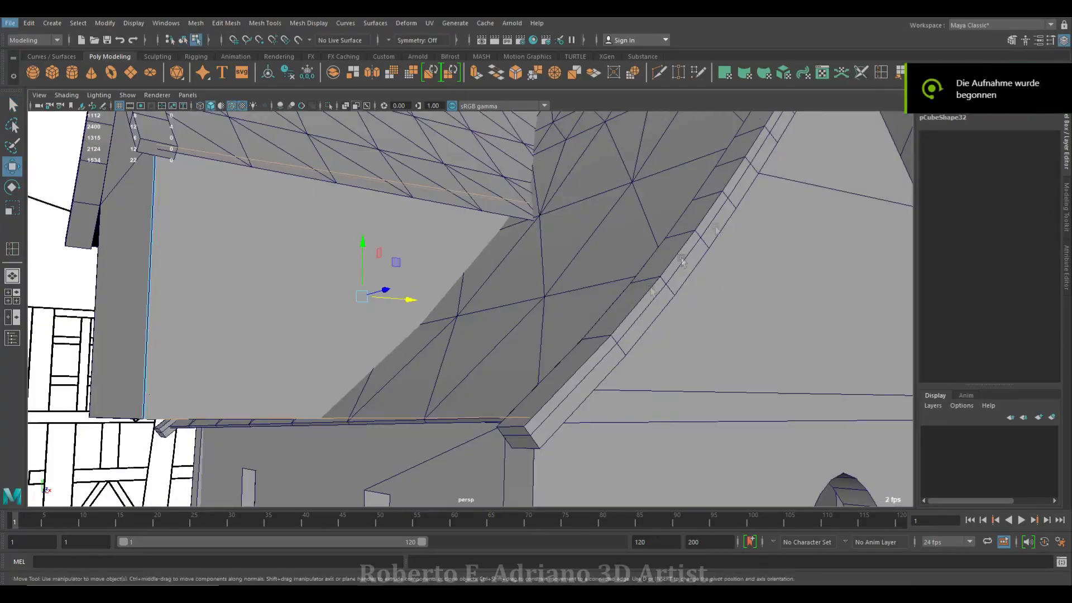
Insert a vertical edge loop across the dormer's side wall and slide it toward the rear end inside the main roof
right_click_drag(500, 301, 301, 421, "shift")
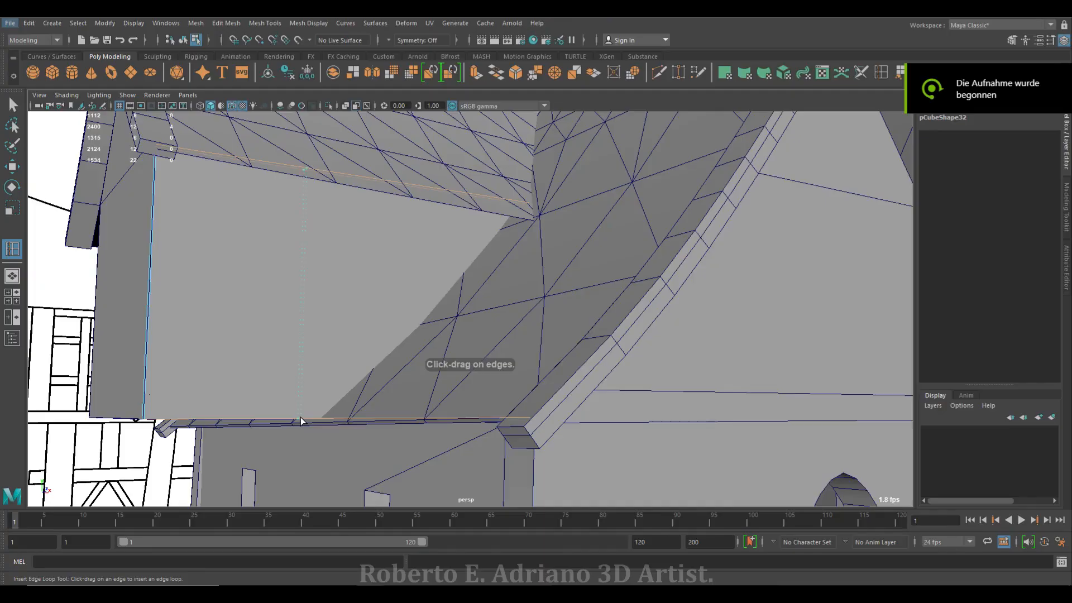
left_click(302, 420)
key("w")
left_click_drag(554, 307, 529, 311, "alt")
left_click_drag(418, 281, 473, 290)
left_click_drag(536, 306, 490, 330, "alt")
scroll(493, 350, "up", 4)
scroll(493, 350, "down", 2)
scroll(493, 350, "down", 4)
left_click_drag(501, 366, 488, 369, "alt")
Insert a horizontal edge loop around the dormer wall block at about mid-height
left_click(139, 310)
scroll(232, 340, "up", 3)
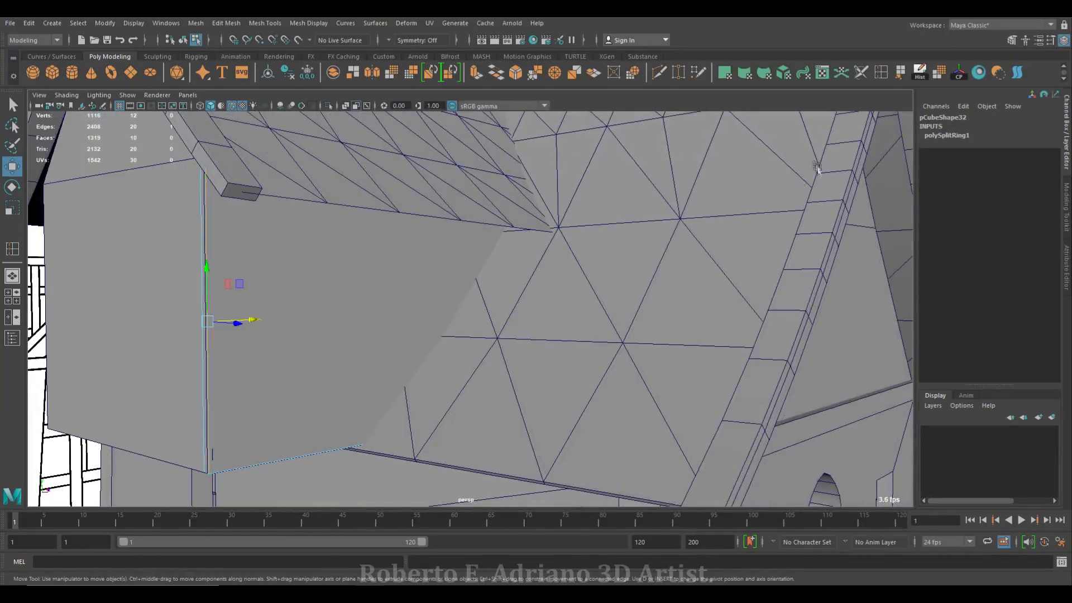
key("ctrl+e")
key("ctrl+z")
left_click(208, 316)
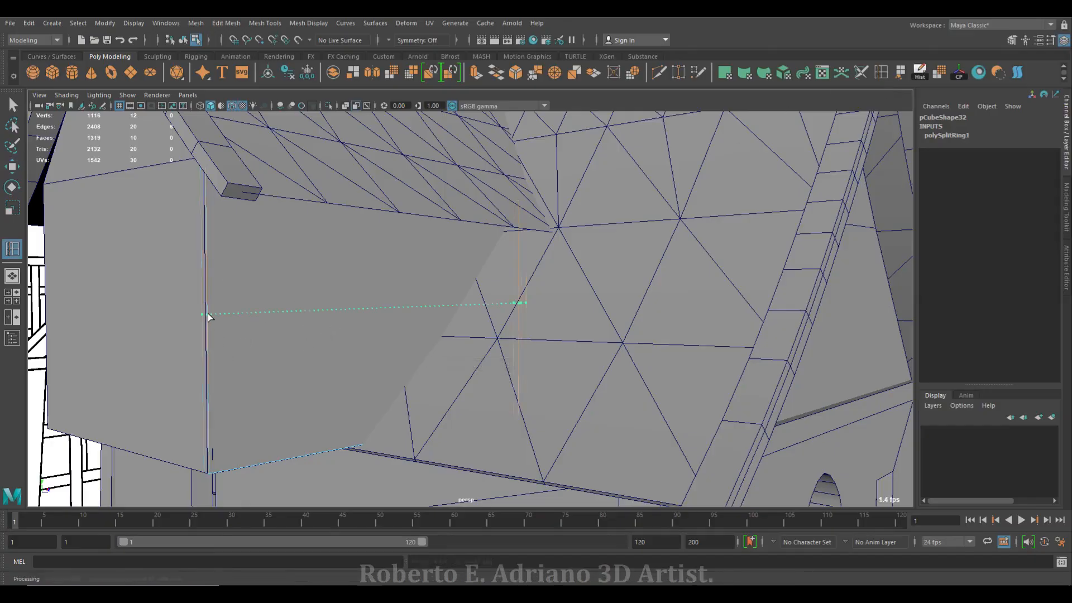
right_click_drag(230, 288, 179, 289)
left_click_drag(179, 289, 497, 324, "alt")
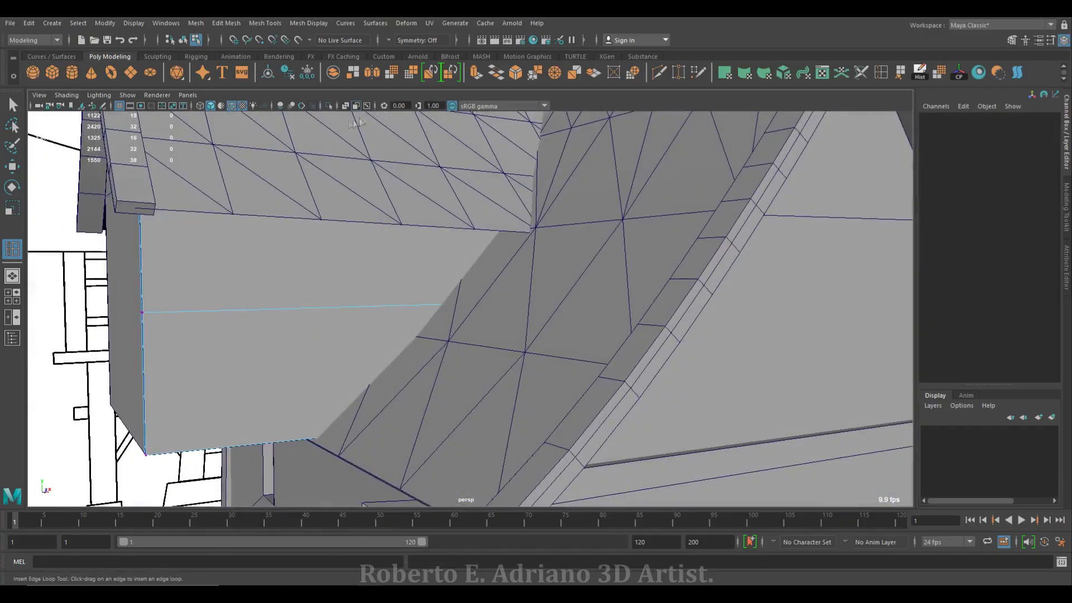
Examine in X-ray and from inside the house how the rear end of the dormer wall block runs through the main roof
key("alt+x")
left_click(545, 283)
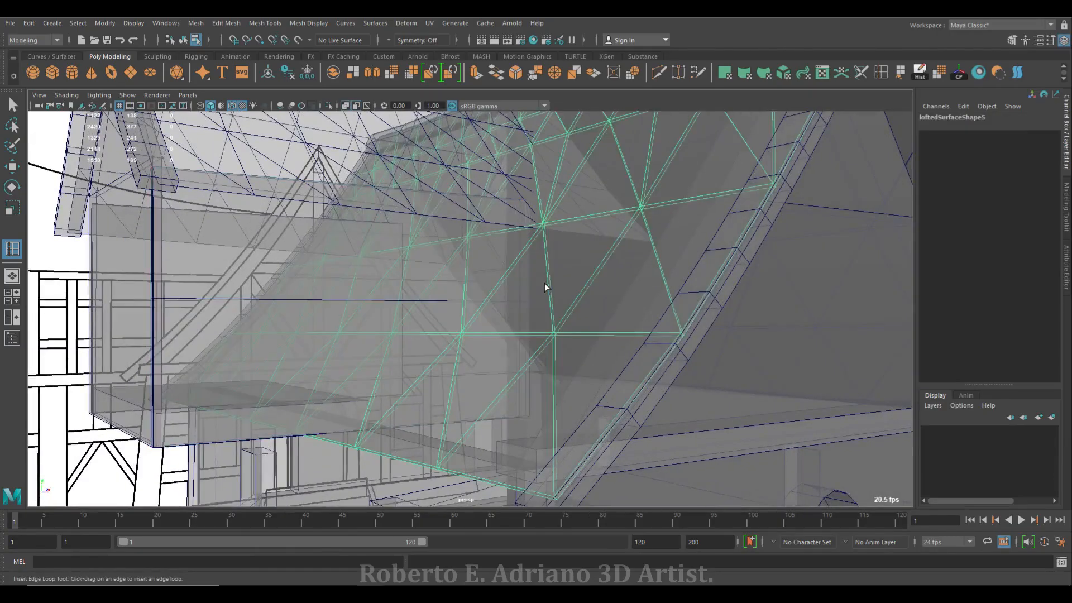
left_click(181, 283)
right_click_drag(186, 270, 146, 270)
left_click(559, 277)
left_click(203, 272)
left_click_drag(204, 272, 438, 337, "alt")
right_click_drag(438, 337, 496, 321, "alt")
left_click_drag(495, 321, 237, 165, "alt")
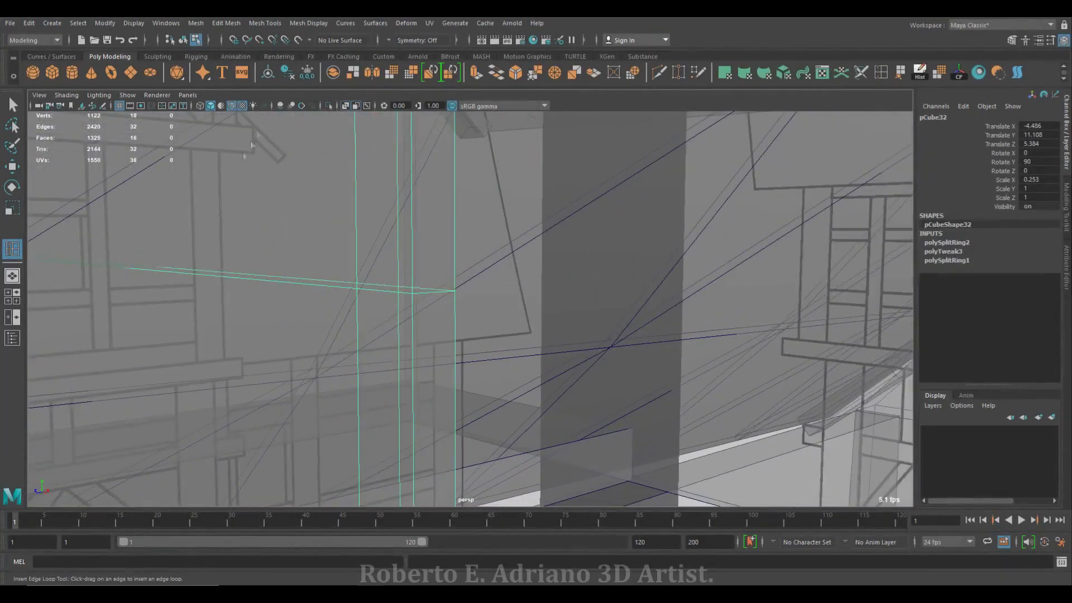
scroll(402, 335, "up", 5)
right_click_drag(414, 289, 361, 291)
right_click_drag(426, 288, 382, 303)
left_click_drag(399, 286, 347, 373, "alt")
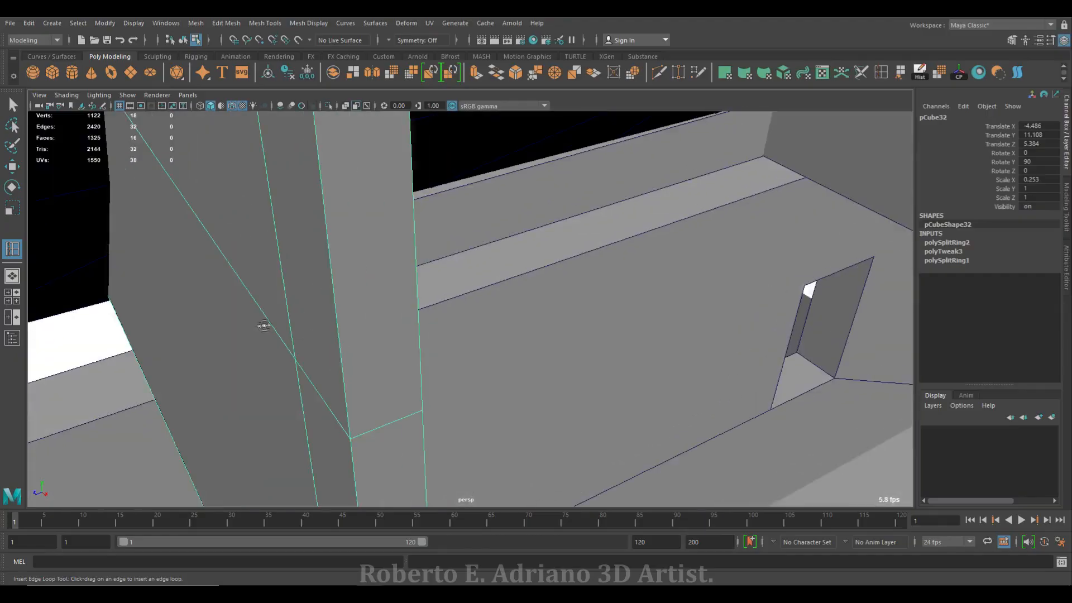
left_click_drag(264, 325, 311, 305, "alt")
scroll(310, 302, "down", 2)
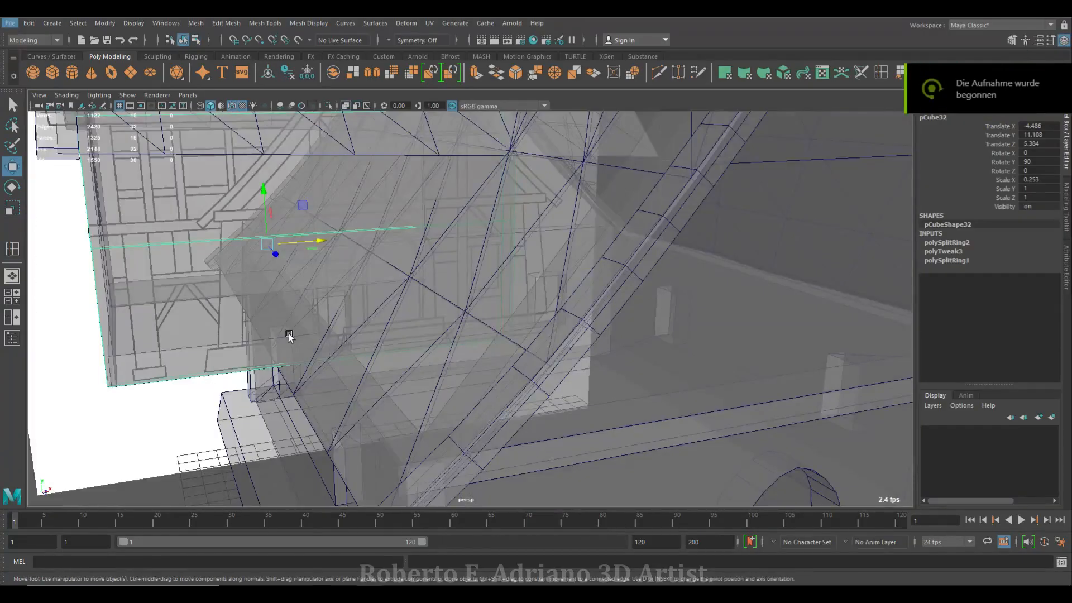
Select the lower and middle rear vertices of the dormer wall block and move them along X toward the main roof slope
left_click_drag(289, 333, 384, 347, "alt")
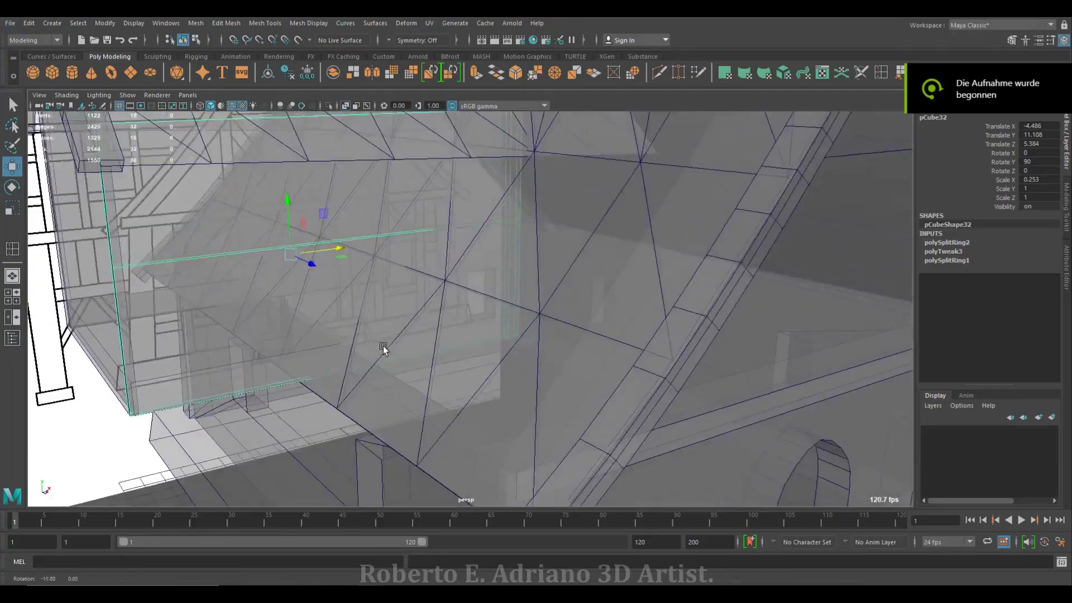
right_click_drag(180, 361, 125, 290)
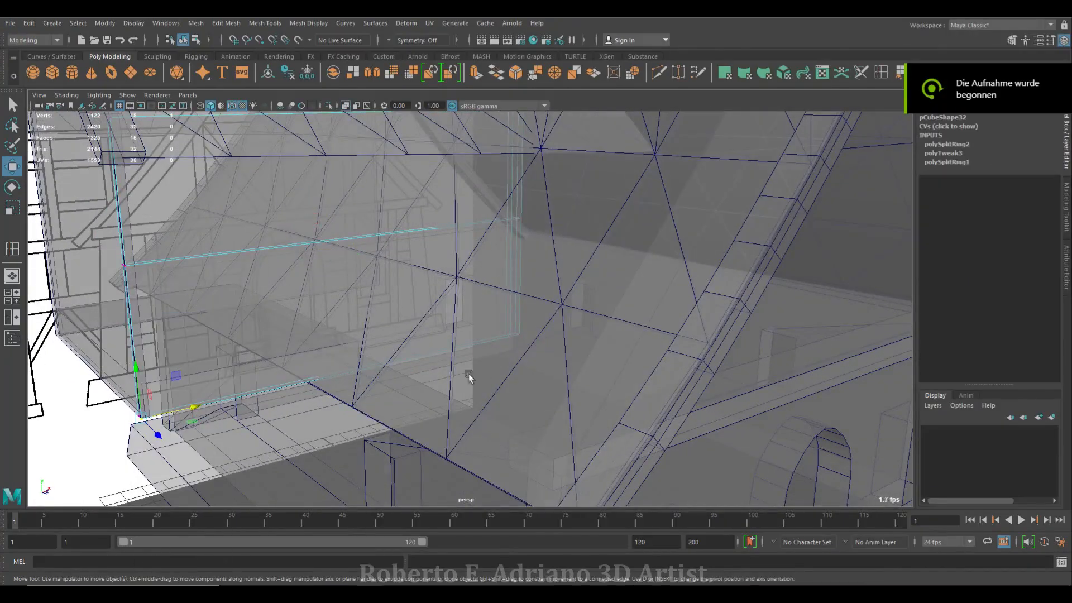
left_click_drag(469, 374, 527, 314)
left_click_drag(527, 201, 397, 165, "alt")
left_click(347, 108)
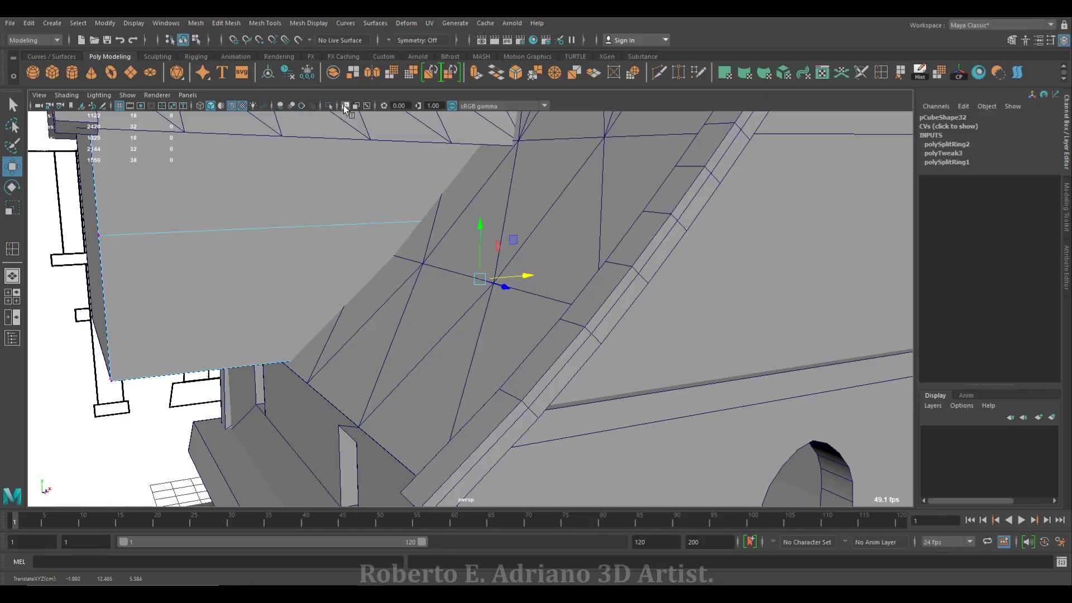
left_click(346, 107)
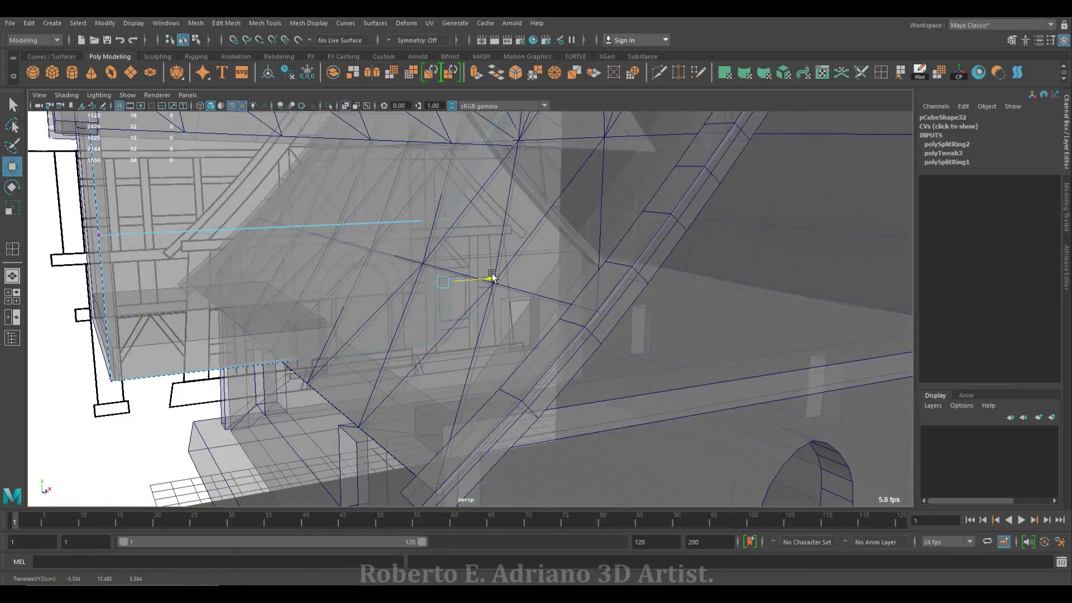
Shift the rear vertex rows of the dormer wall block separately along X so its end follows the main roof's slope
left_click_drag(524, 281, 514, 302, "alt")
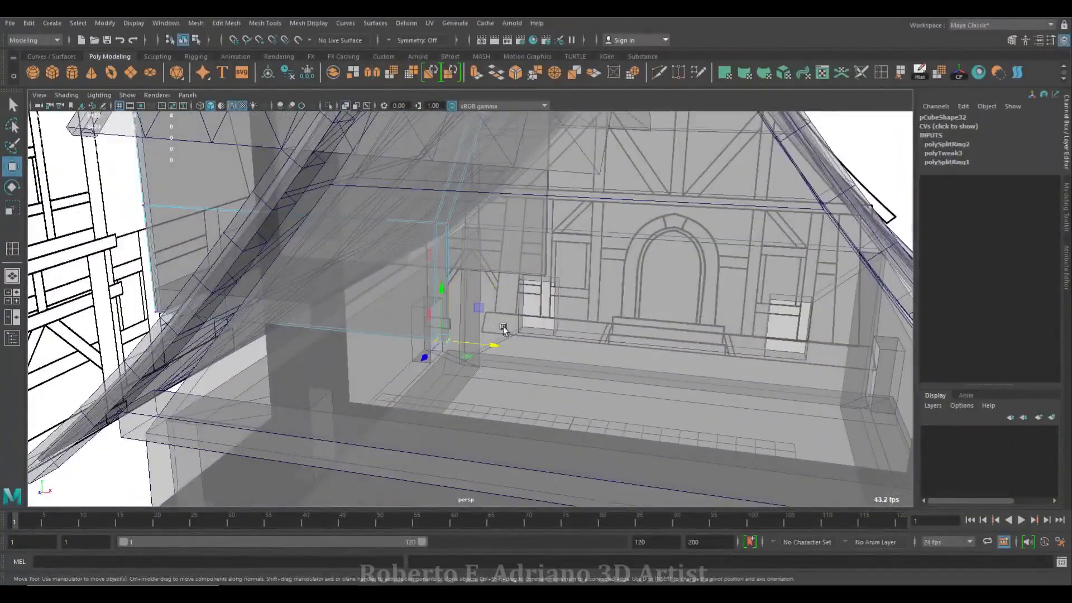
left_click_drag(481, 345, 505, 343, "alt")
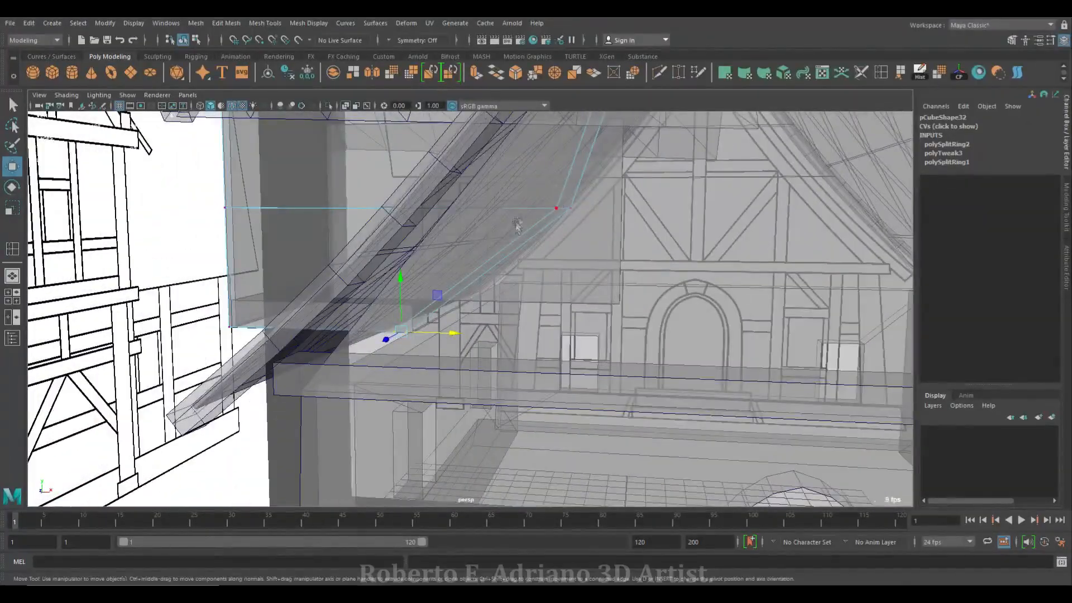
left_click_drag(493, 261, 499, 318, "alt")
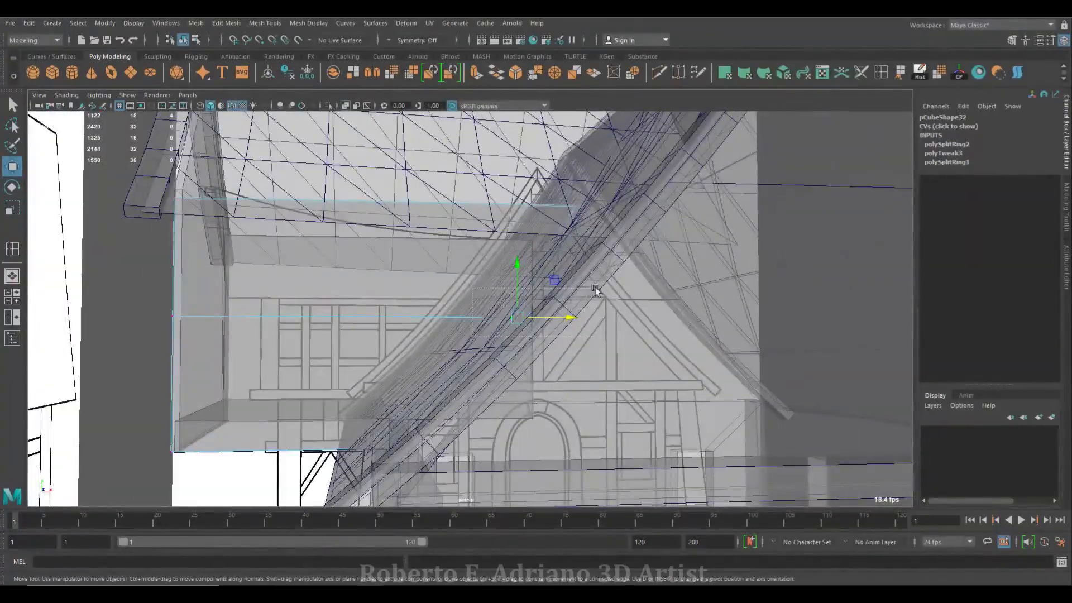
left_click_drag(573, 318, 473, 304, "alt")
left_click_drag(486, 370, 543, 237, "alt")
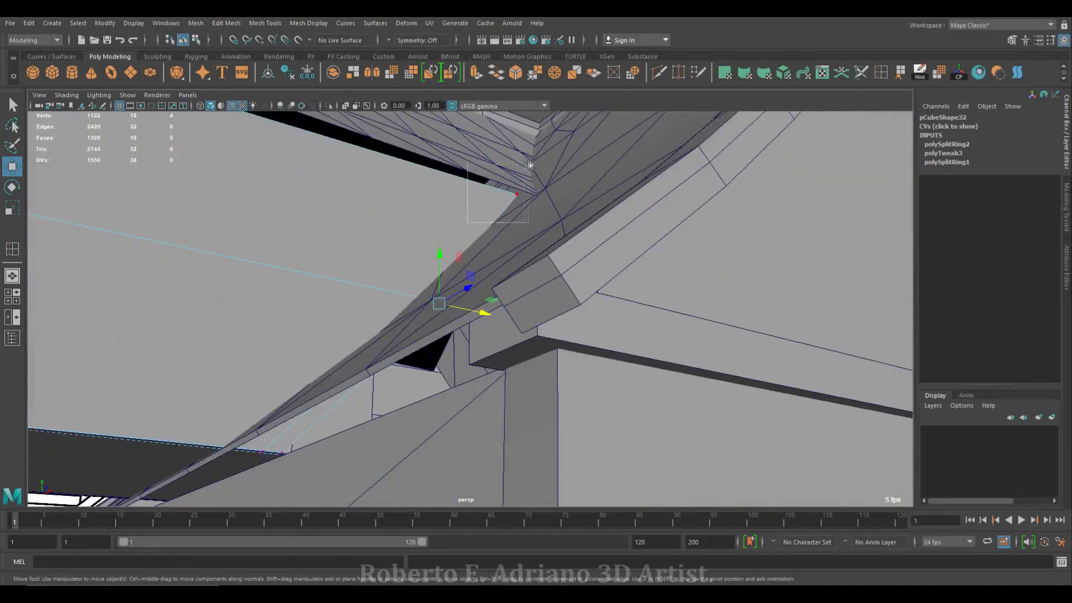
left_click_drag(536, 235, 446, 335, "alt")
Apply an automatic UV projection to the reshaped dormer wall block, check its layout and return to object selection
key("f")
left_click_drag(517, 316, 374, 395)
left_click(821, 74)
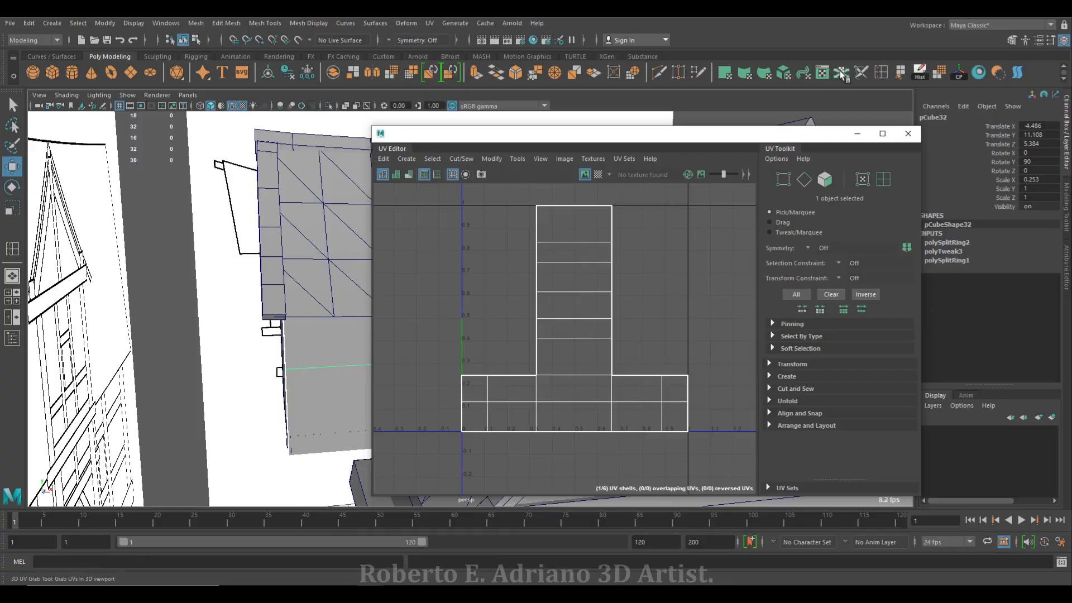
left_click(786, 75)
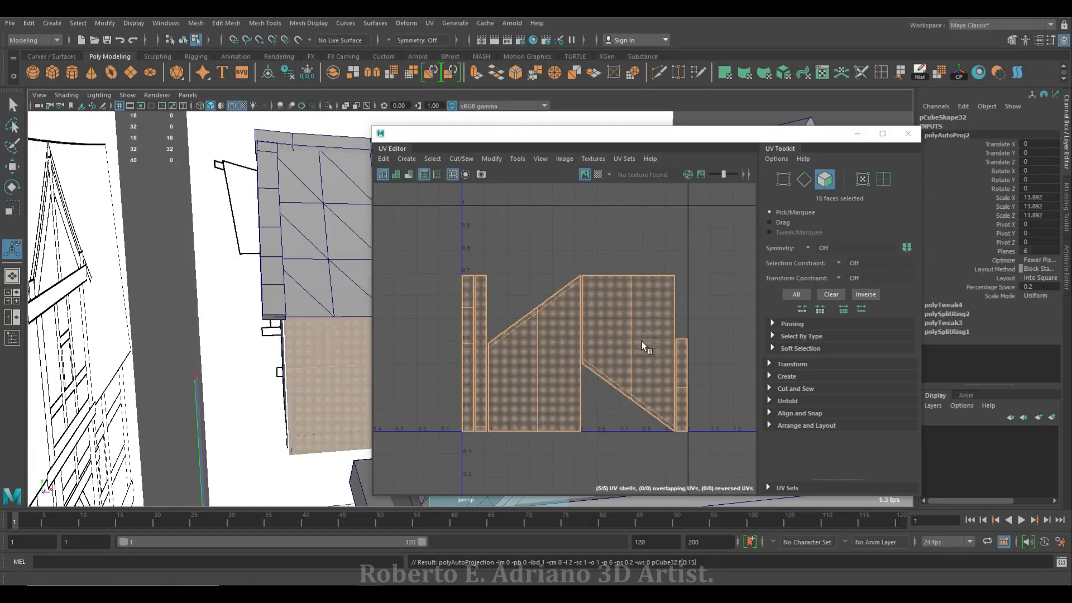
left_click(908, 133)
right_click_drag(328, 288, 378, 278)
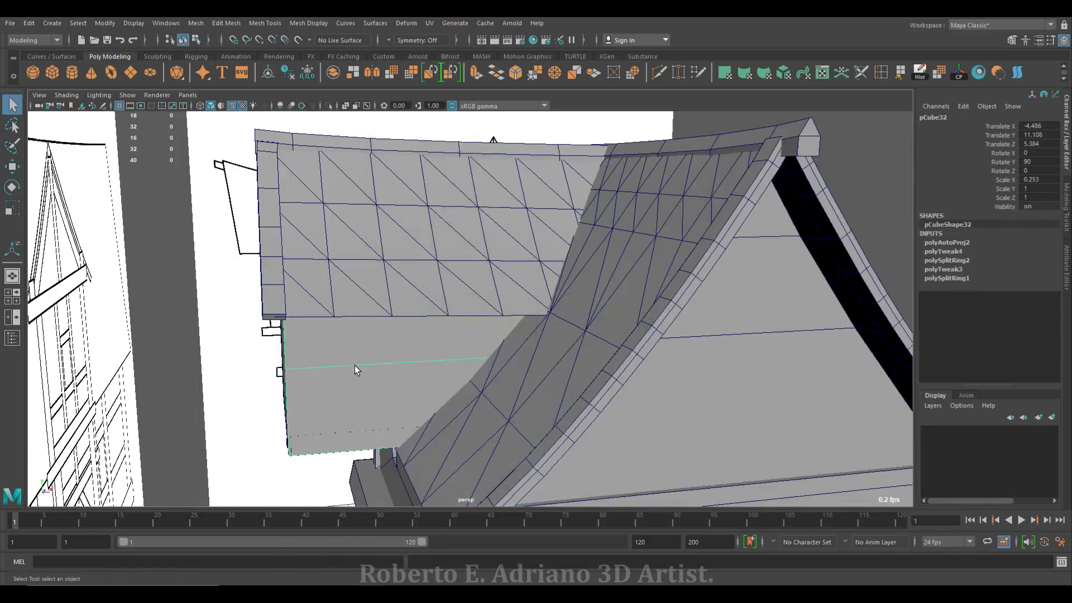
Duplicate the dormer side wall and move the copy across to the opposite side of the dormer
left_click_drag(326, 354, 508, 335, "alt")
key("ctrl+d")
key("w")
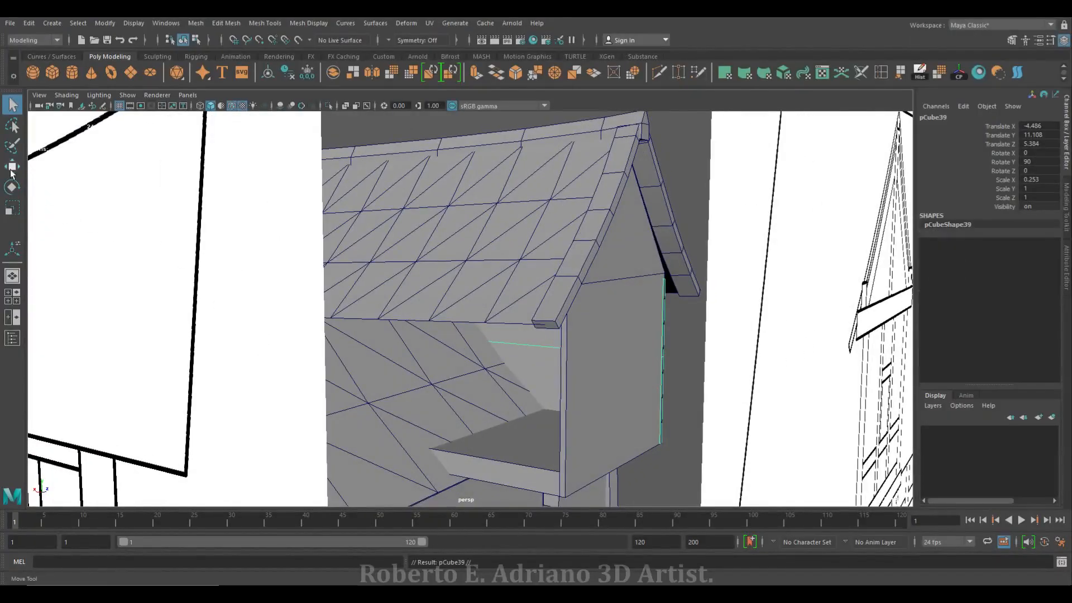
left_click_drag(620, 328, 505, 335)
left_click(201, 106)
mouse_move(391, 263)
left_mouse_down("alt")
mouse_move(431, 268)
mouse_move(216, 160)
left_mouse_up("alt")
left_click(211, 106)
mouse_move(487, 320)
left_mouse_down("alt")
mouse_move(614, 296)
mouse_move(572, 233)
left_mouse_up("alt")
Select the dormer roof slope and make it a live surface
left_click(637, 292)
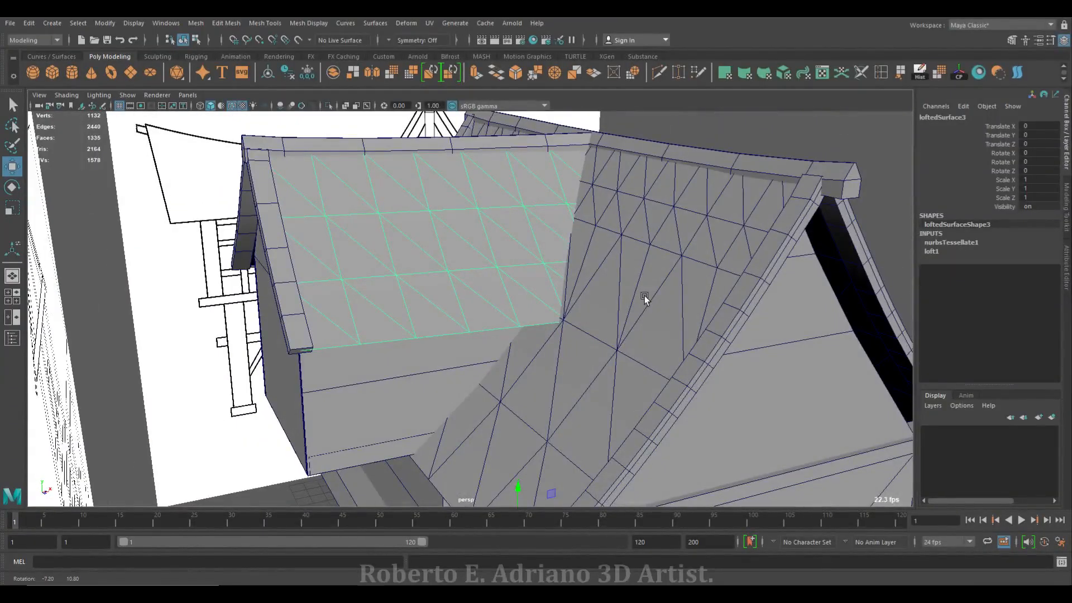
left_click_drag(645, 296, 456, 260, "alt")
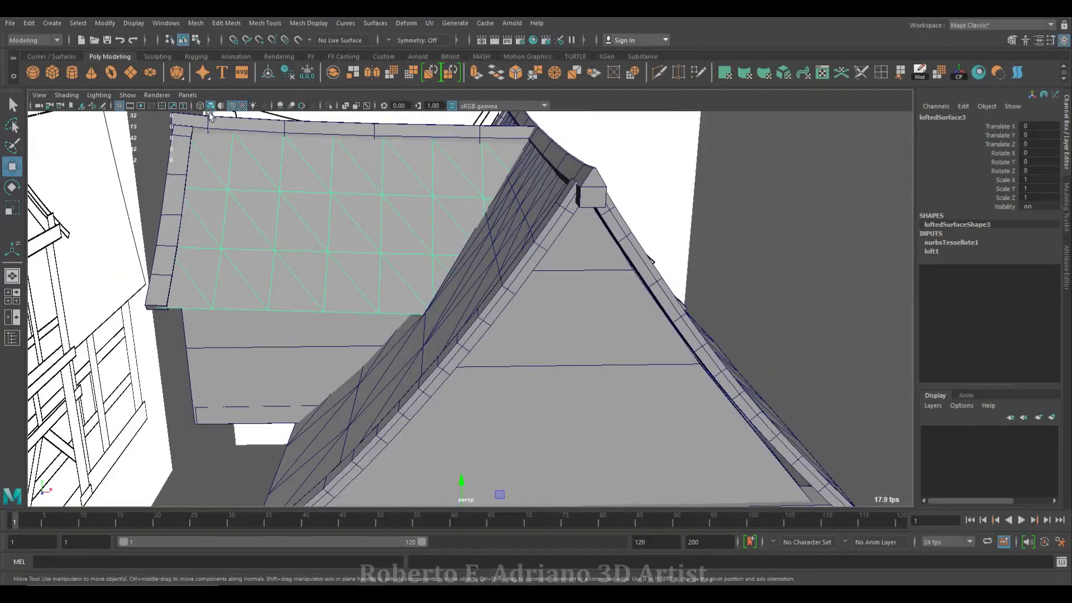
left_click_drag(252, 132, 642, 301, "alt")
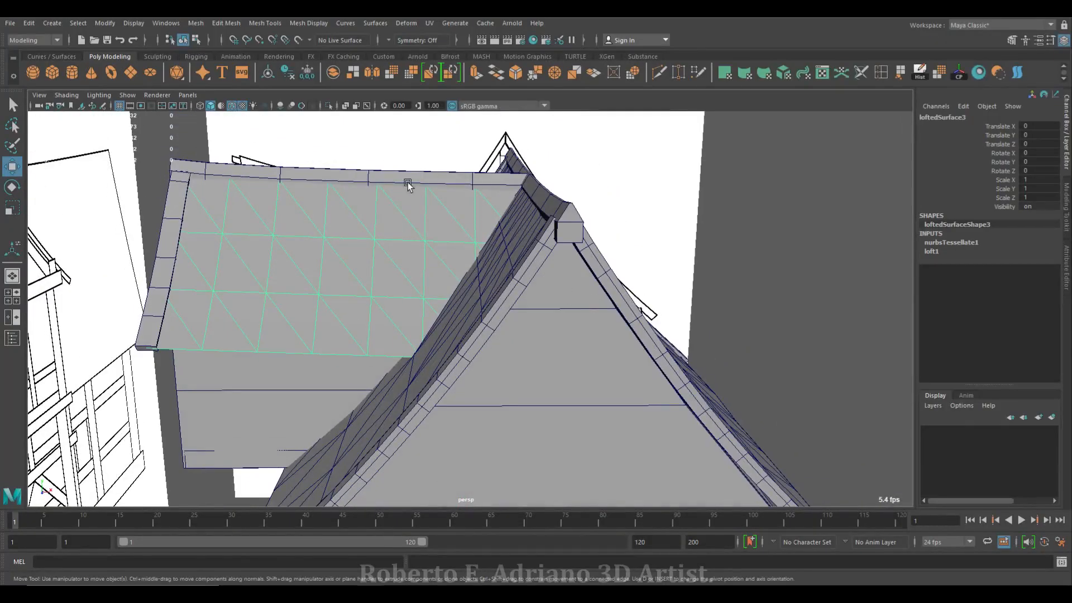
left_click(104, 24)
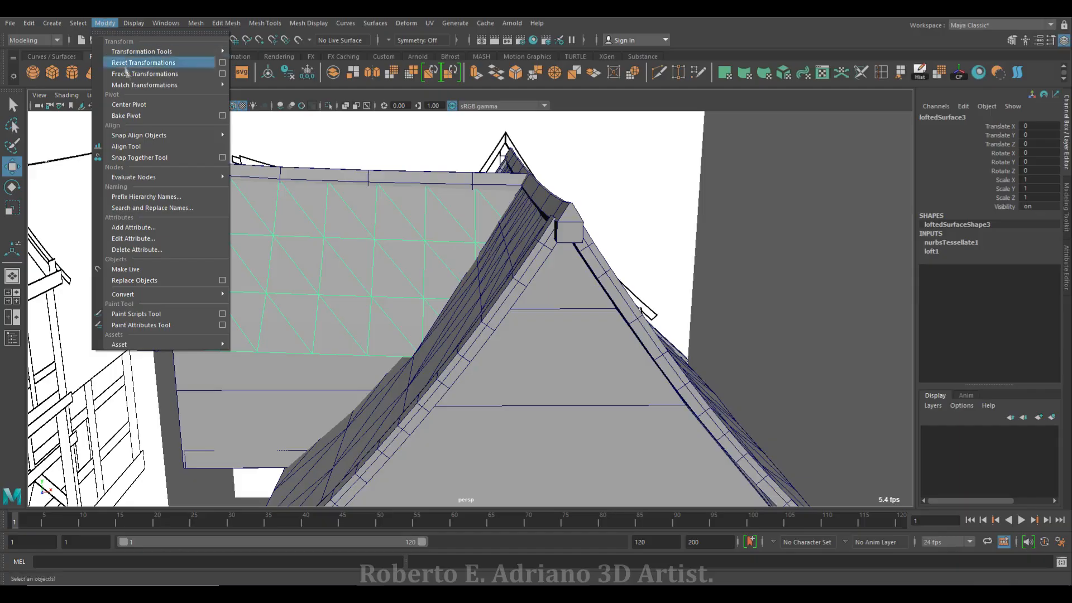
left_click(151, 269)
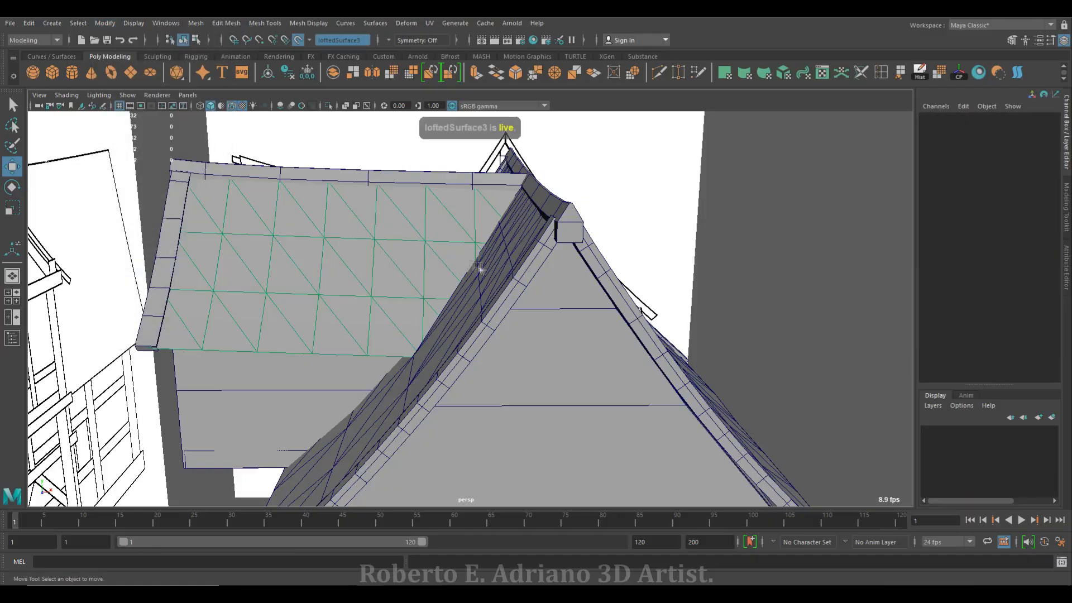
Examine where the dormer roof meets the main roof, isolating the roof surfaces to check their shape
left_click_drag(478, 268, 507, 227, "alt")
scroll(508, 227, "up", 5)
middle_click_drag(507, 227, 515, 311, "alt")
scroll(511, 295, "up", 1)
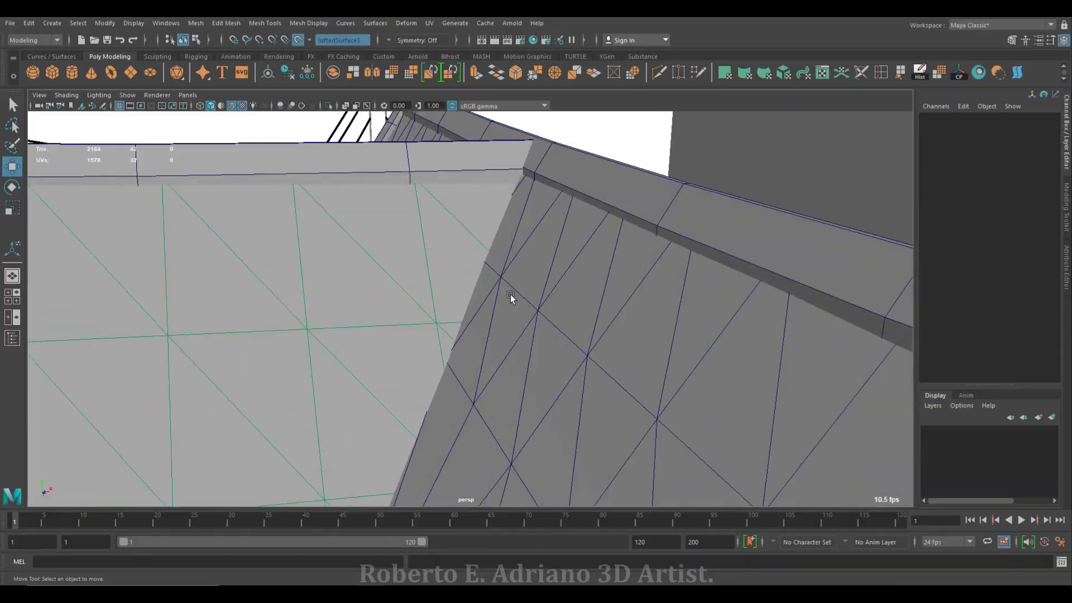
scroll(505, 277, "down", 5)
left_click(341, 297)
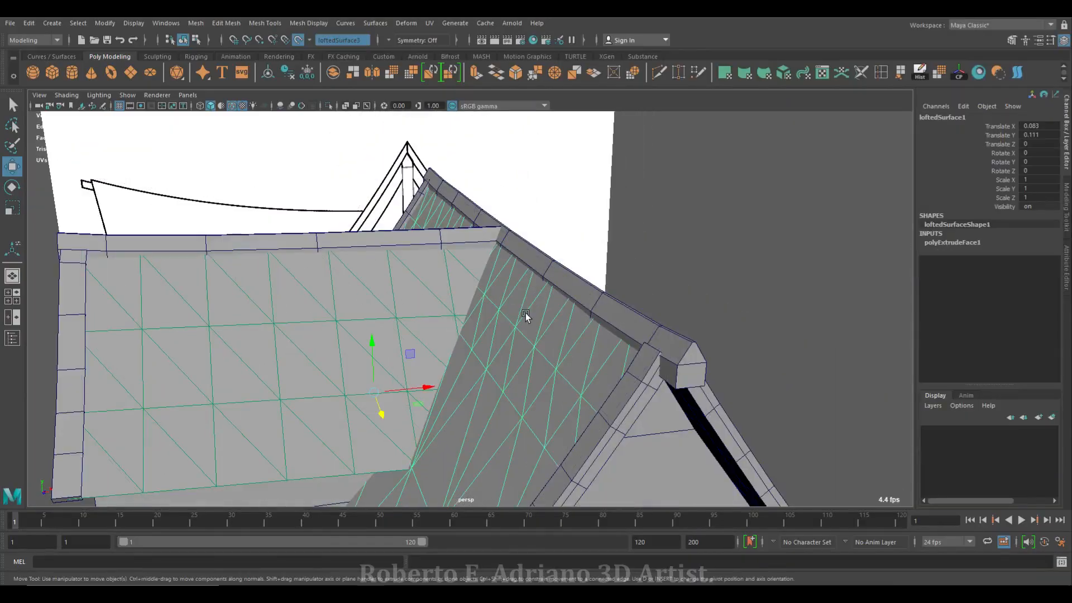
left_click(328, 105)
left_click(329, 105)
left_click(274, 319)
left_click(330, 106)
left_click(330, 106)
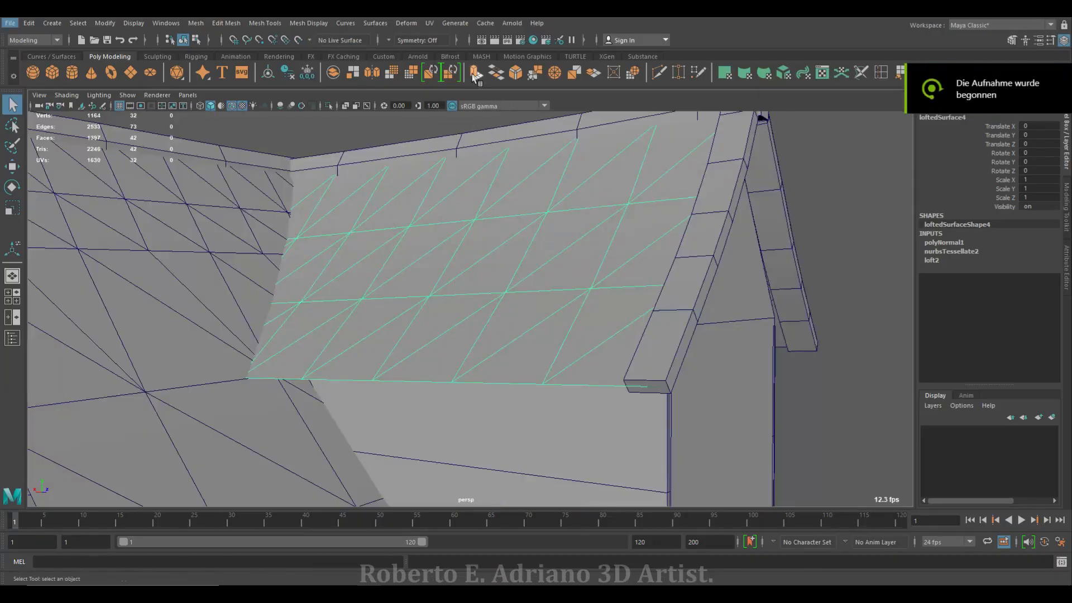
Extrude the opposite dormer roof slope to give it thickness
left_click(474, 74)
left_click_drag(172, 319, 168, 320)
right_click_drag(419, 239, 466, 224)
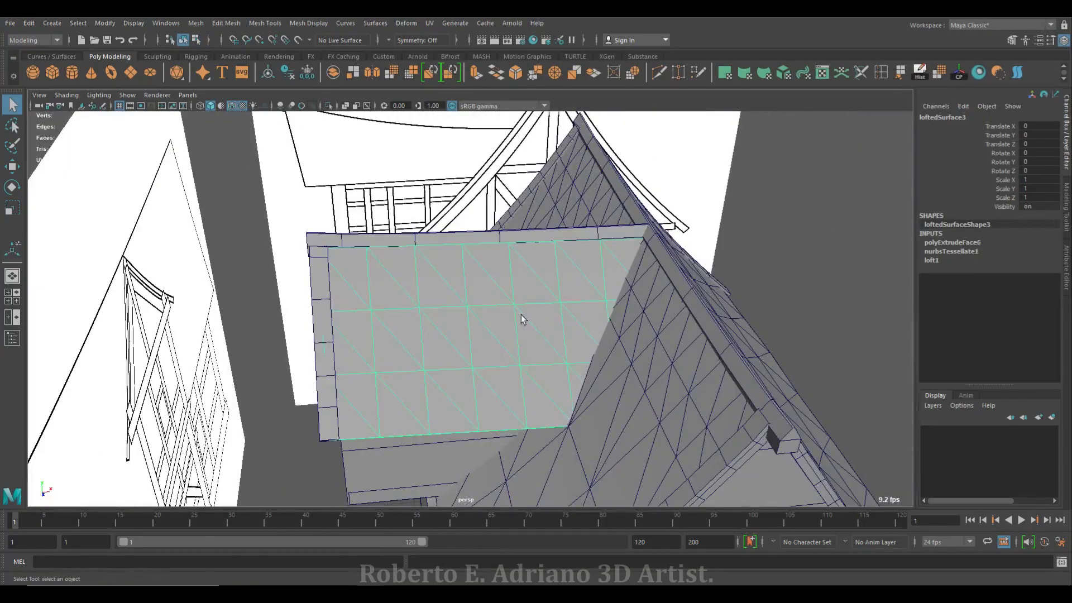
Select the main roof slope and both dormer roof slopes and combine them with a Boolean union
left_click(520, 290)
left_click_drag(521, 290, 607, 292, "alt")
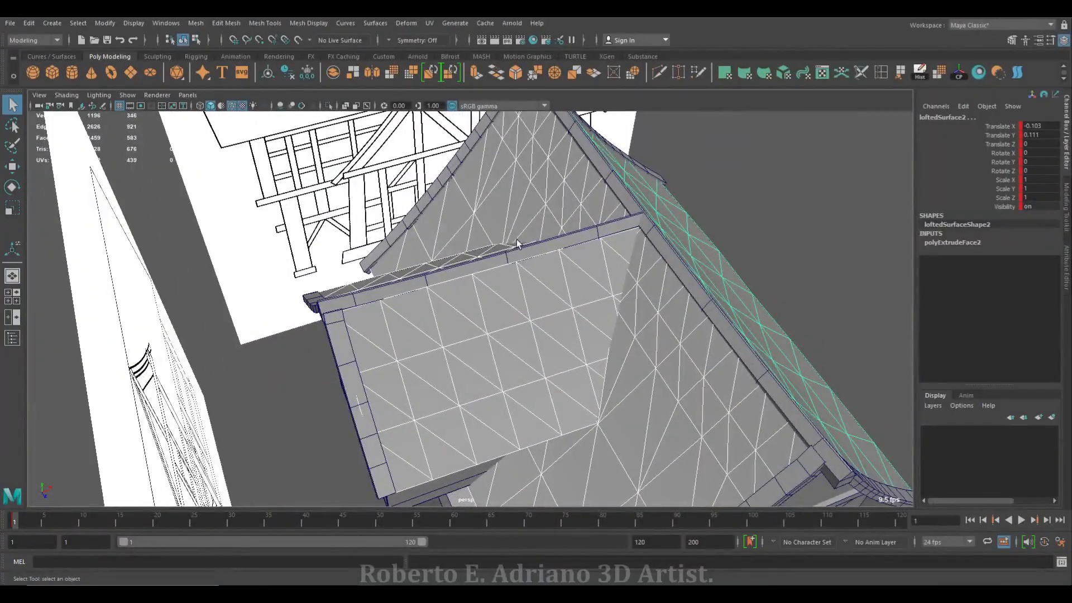
left_click(648, 332)
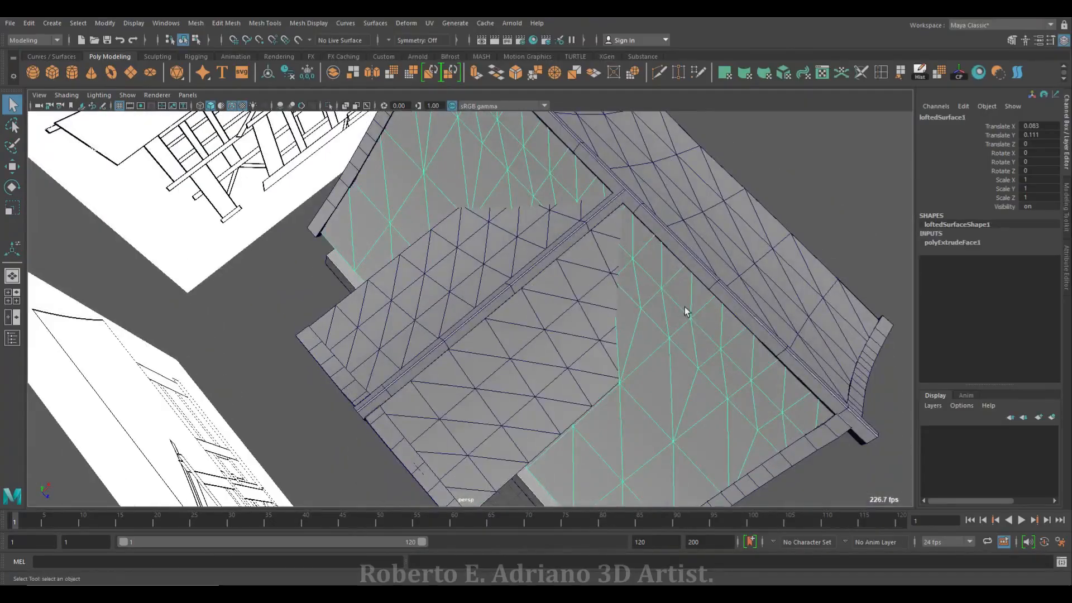
left_click(450, 259)
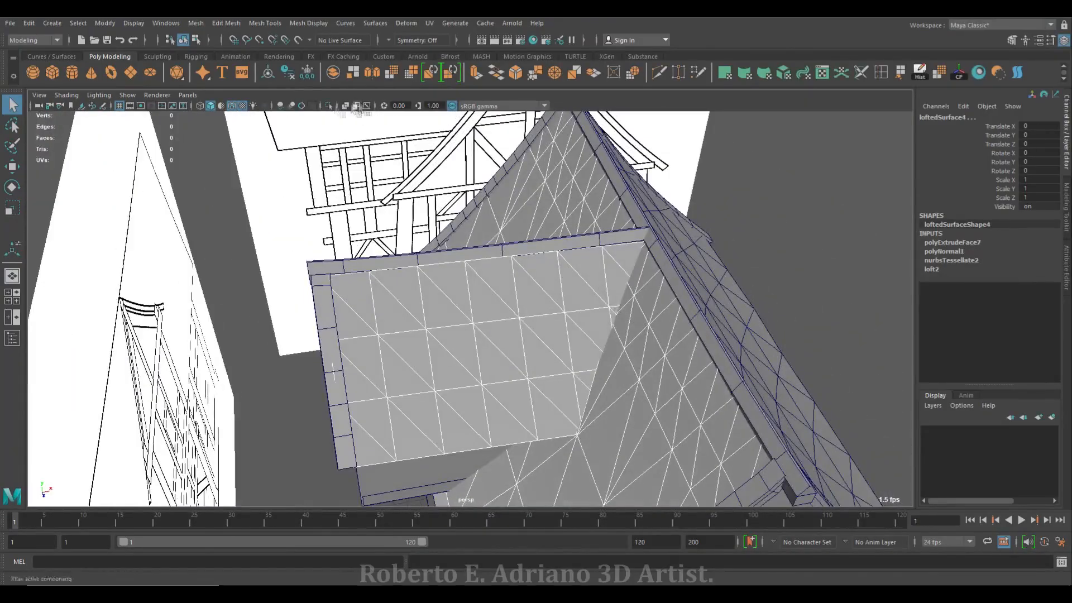
left_click(233, 23)
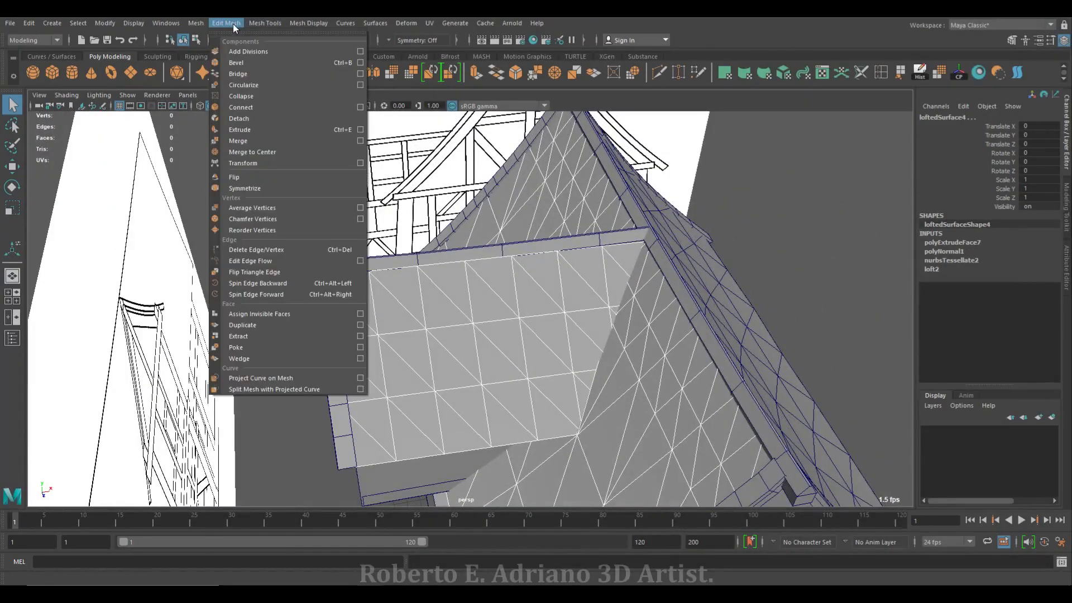
mouse_move(196, 23)
mouse_move(239, 54)
left_click(337, 53)
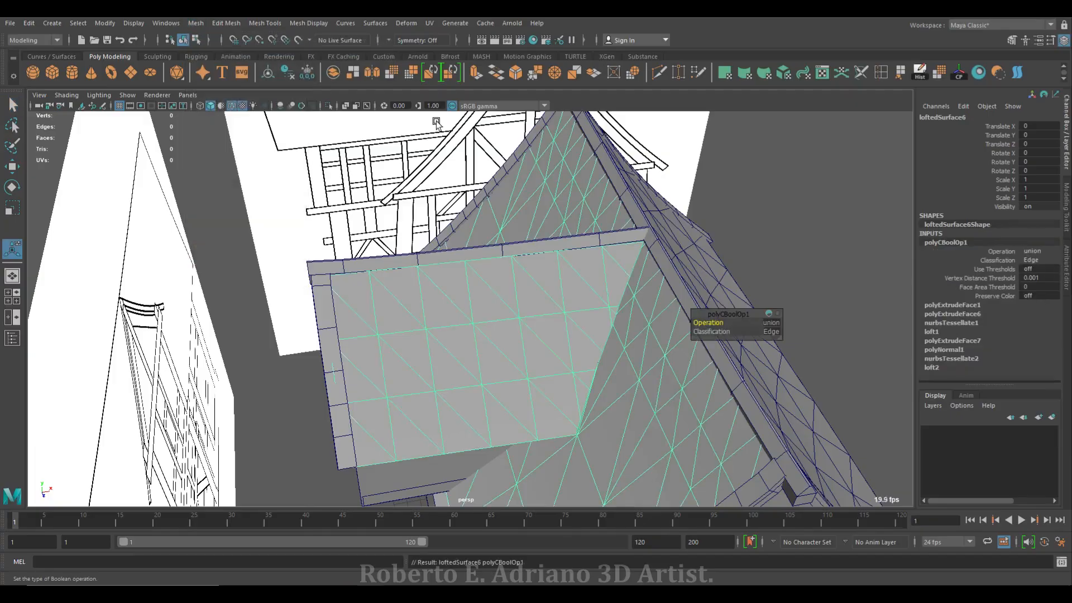
Isolate the merged roof and delete the first dormer roof faces that protrude beneath the main slope
left_click_drag(585, 250, 721, 225, "alt")
left_click(327, 105)
left_click_drag(601, 216, 330, 245, "alt")
right_click_drag(325, 244, 326, 277)
key("q")
left_click(351, 288)
key("Delete")
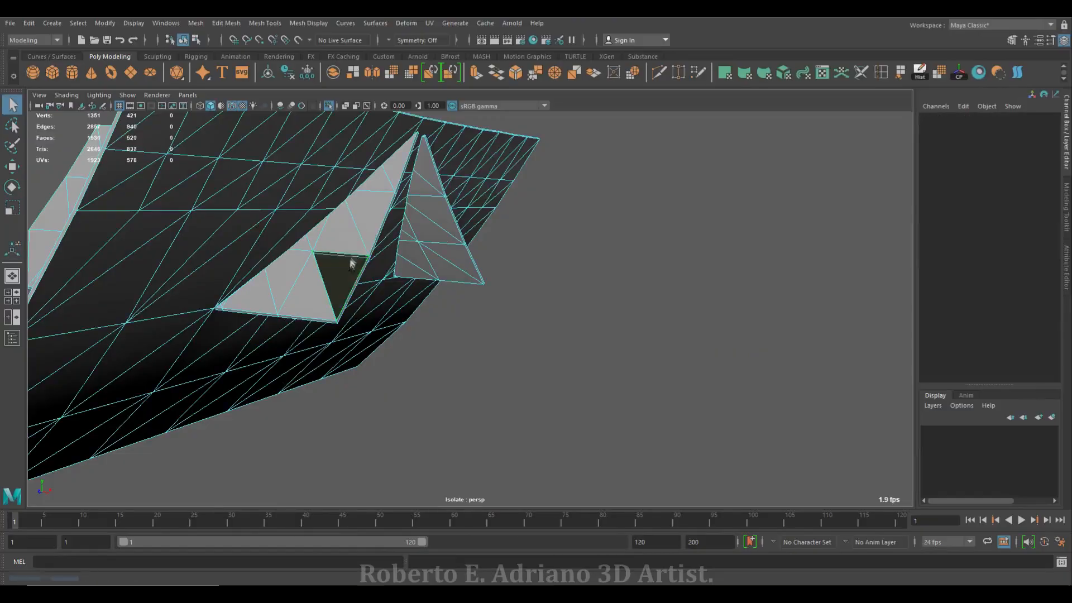
left_click(344, 240)
key("Delete")
left_click(391, 168)
key("Delete")
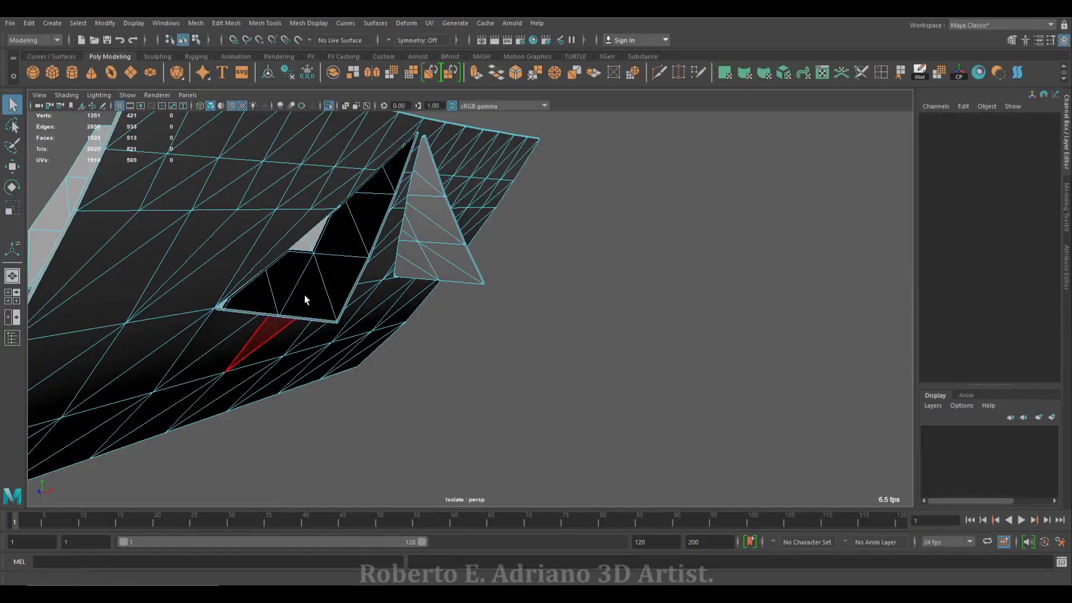
Delete the small leftover faces along the edge of the first protruding dormer flap
left_click(308, 298)
left_click_drag(433, 299, 358, 281, "alt")
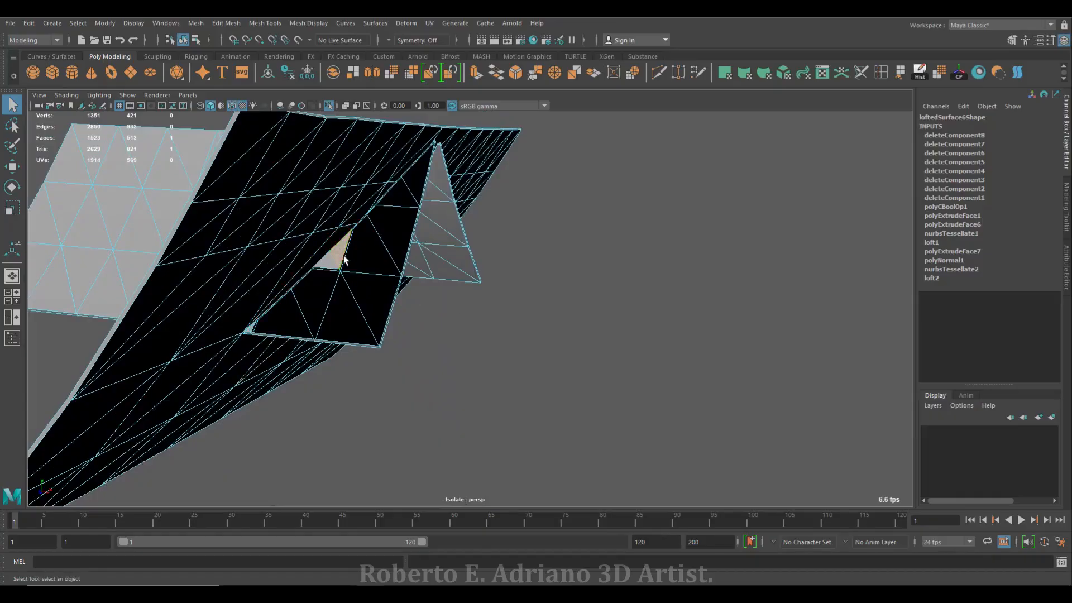
key("Delete")
left_click(254, 333)
key("Delete")
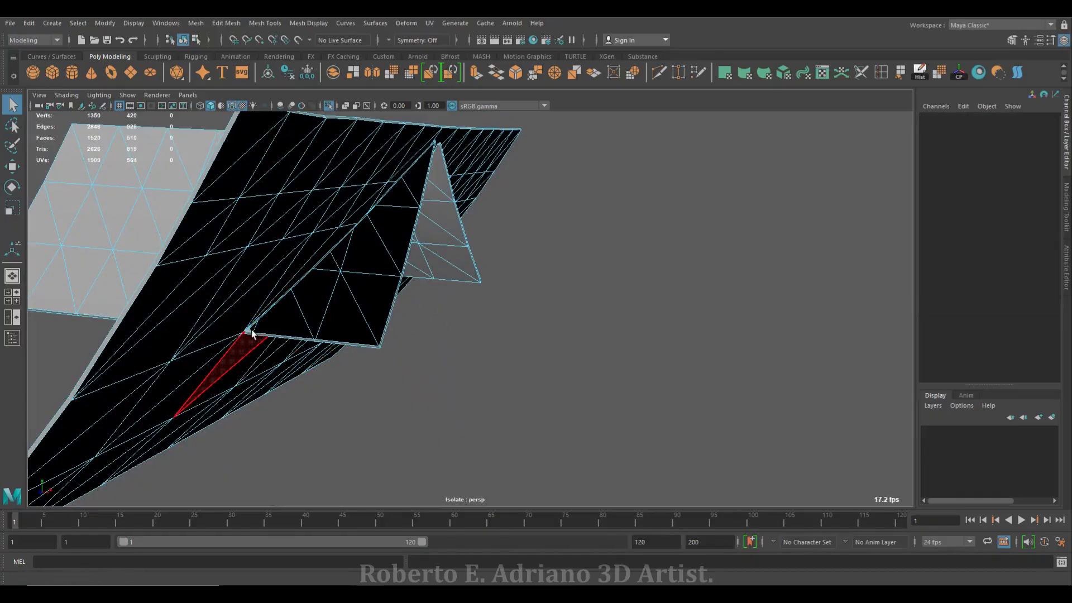
Delete the remaining layer of the first protruding dormer flap together with its narrow rim faces
left_click_drag(482, 345, 469, 371, "alt")
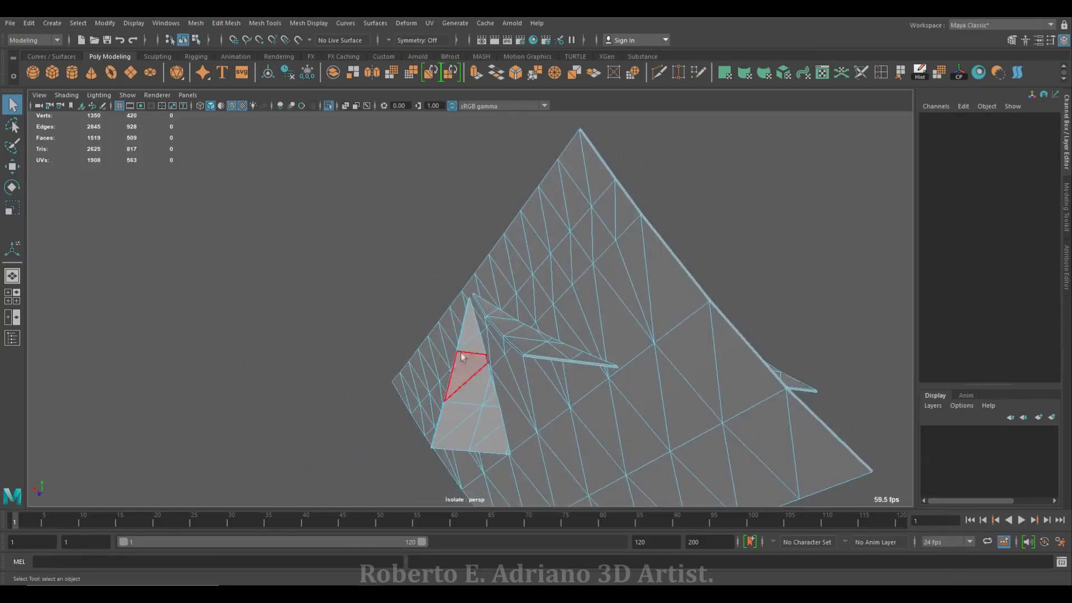
left_click(471, 335)
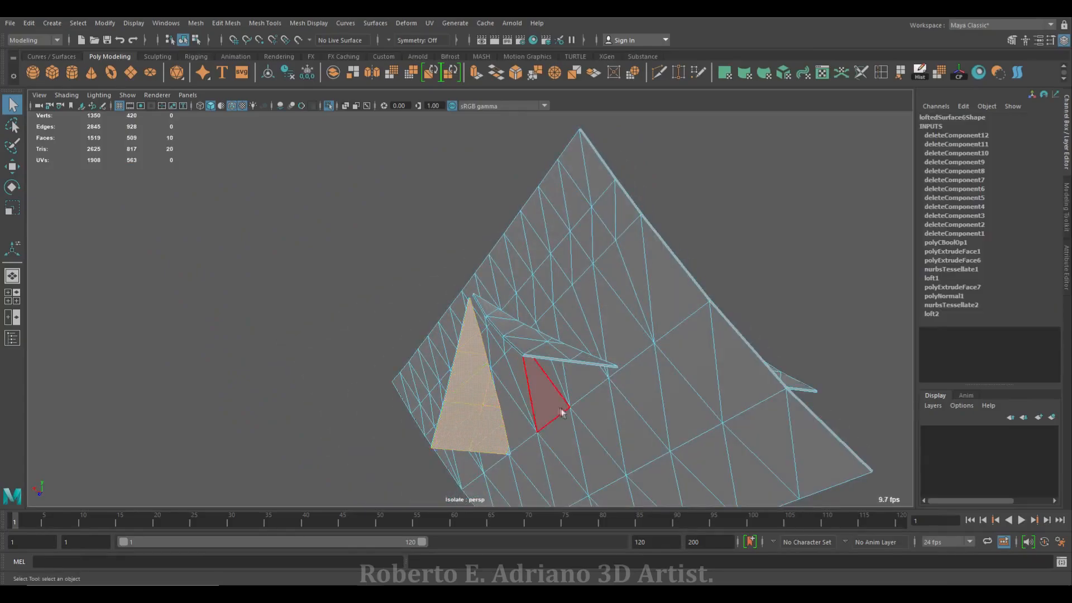
scroll(554, 410, "up", 5)
key("Delete")
scroll(364, 276, "down", 5)
left_click_drag(354, 333, 431, 299, "alt")
key("Delete")
left_click_drag(382, 274, 403, 185)
key("Delete")
left_click_drag(445, 324, 474, 300)
key("Delete")
scroll(477, 317, "up", 3)
scroll(477, 318, "up", 3)
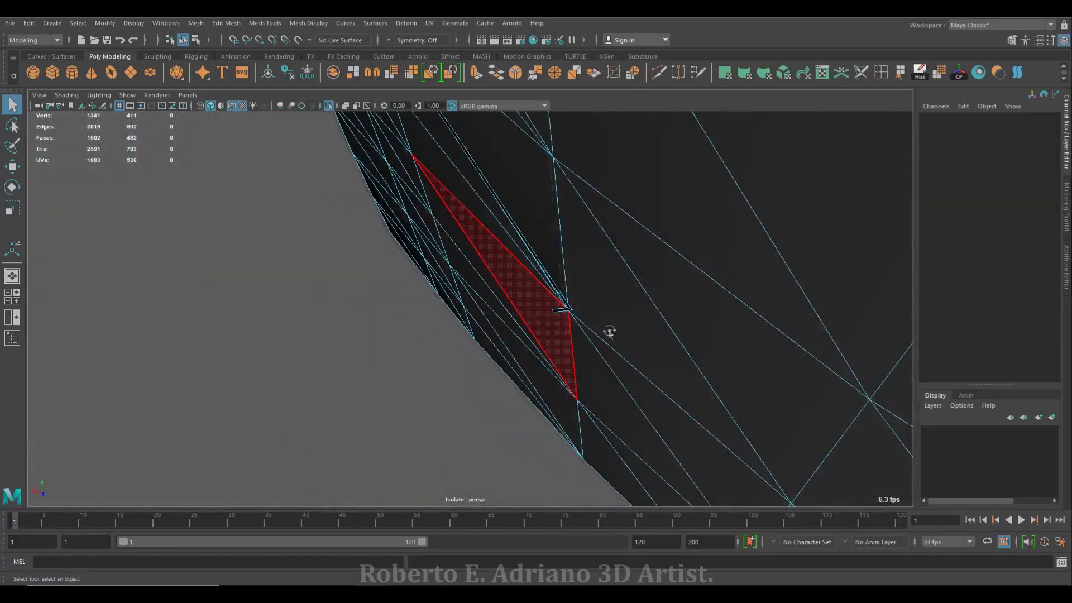
Find the last stray face of the first dormer flap under the main slope and delete it
left_click_drag(609, 332, 687, 197, "alt")
left_click_drag(539, 472, 305, 226, "alt")
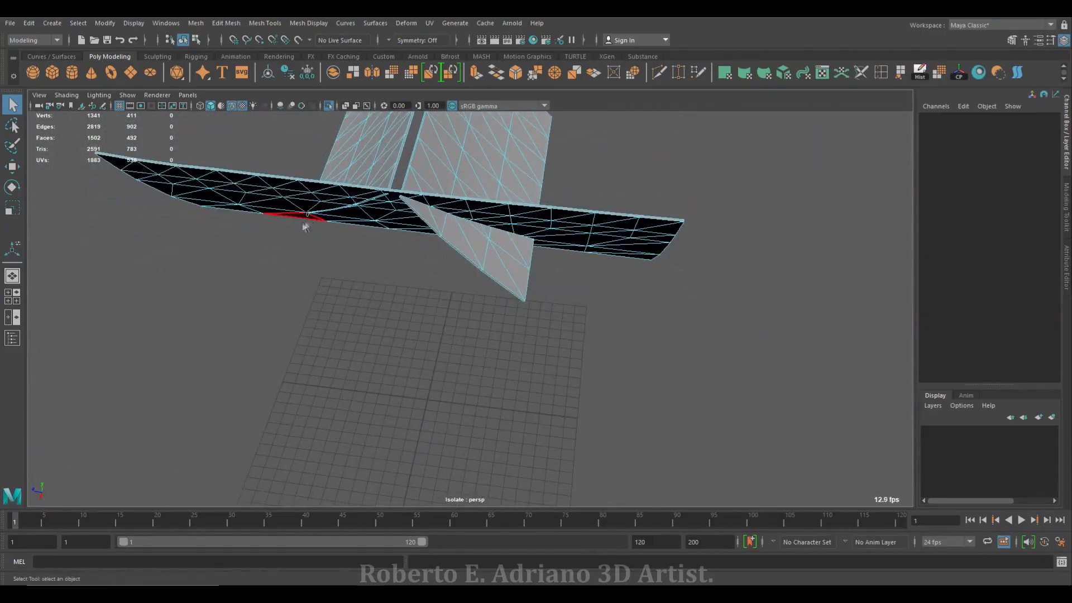
left_click(304, 227)
key("f")
left_click_drag(395, 270, 600, 319, "alt")
key("w")
left_click_drag(375, 310, 587, 359, "alt")
key("Delete")
Select the outer-layer faces of the second dormer flap beneath the main roof and delete them
left_click(455, 286)
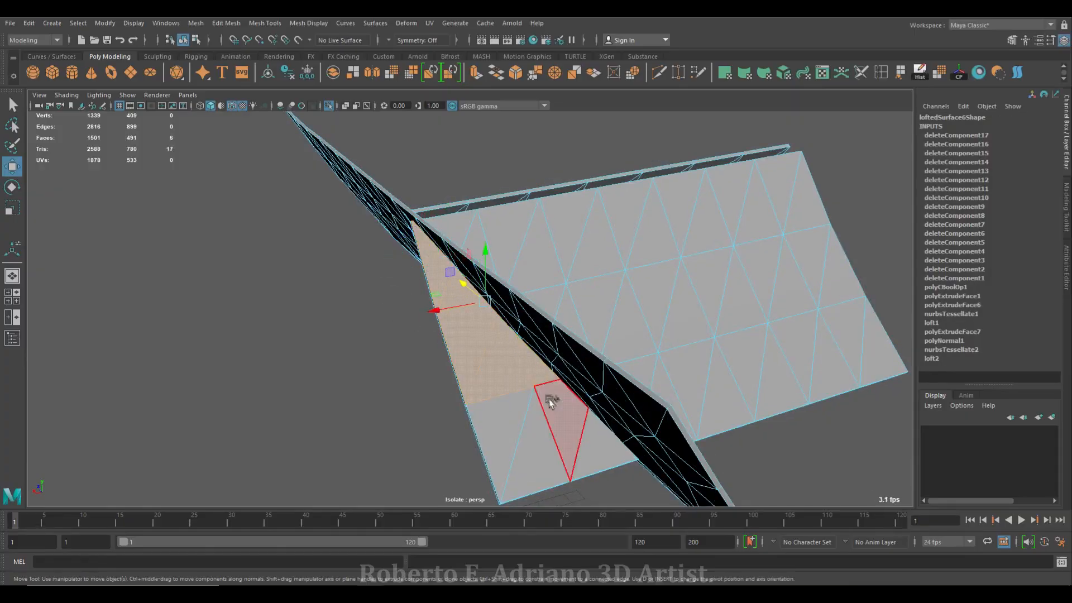
left_click(545, 445, "shift")
left_click_drag(503, 424, 572, 212, "alt")
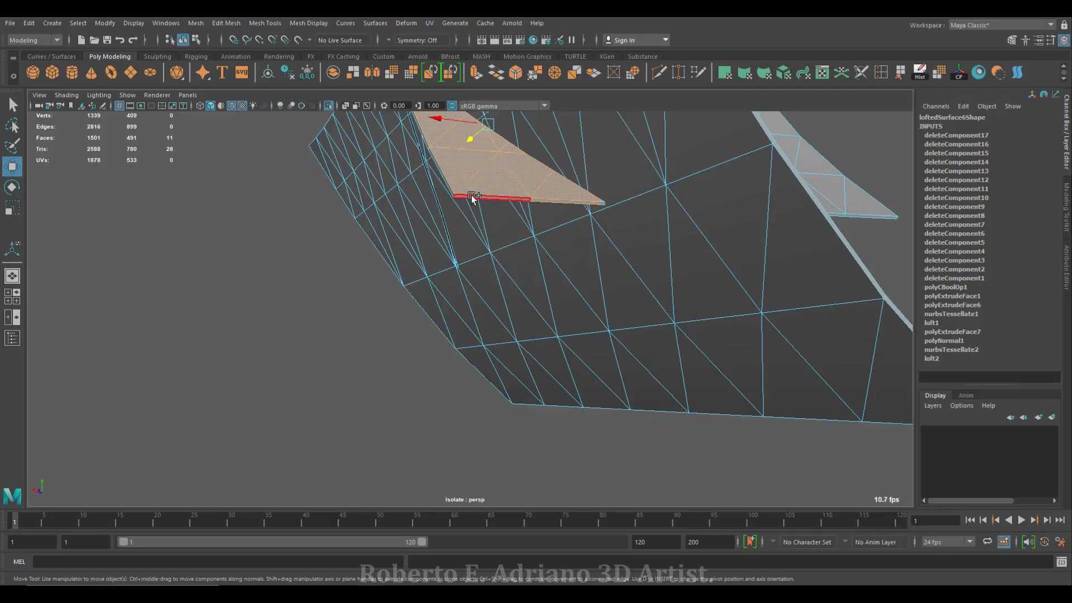
scroll(484, 283, "down", 3)
key("Delete")
Delete the small leftover faces at the pointed lower corner of the second dormer flap
scroll(598, 209, "up", 3)
scroll(557, 292, "up", 5)
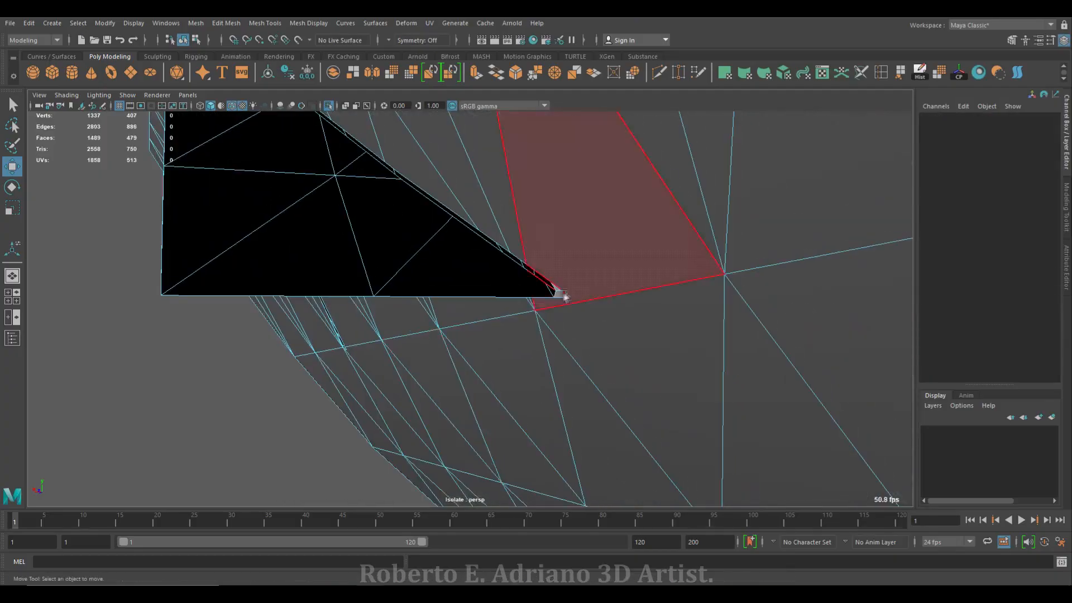
key("Delete")
left_click(706, 257)
key("Delete")
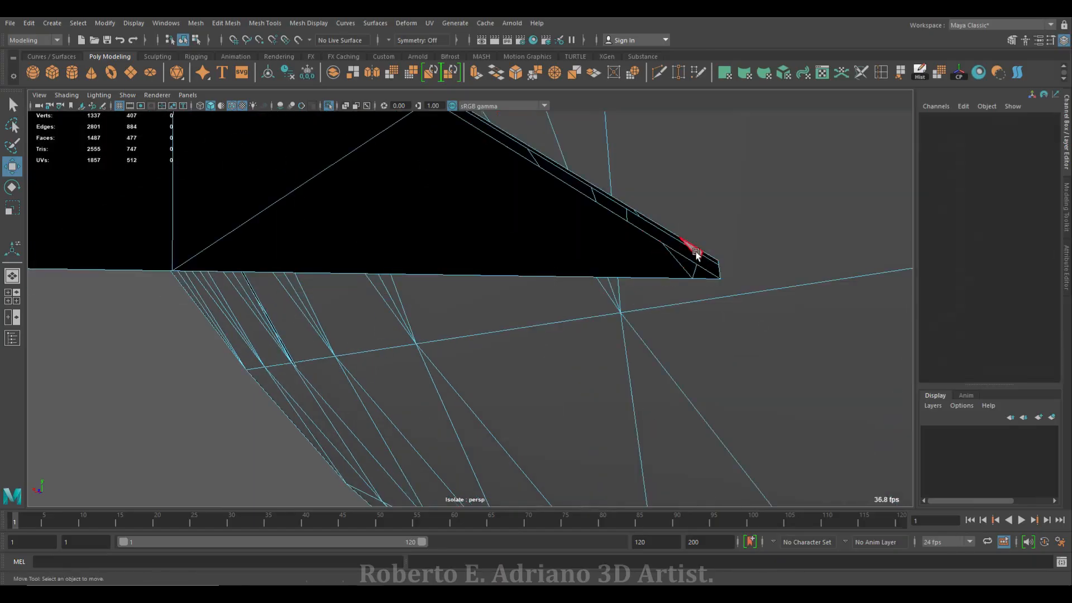
Delete the other layer of the second dormer flap and the tiny fragment left at its lower corner
left_click_drag(405, 339, 474, 333, "alt")
left_click(495, 282)
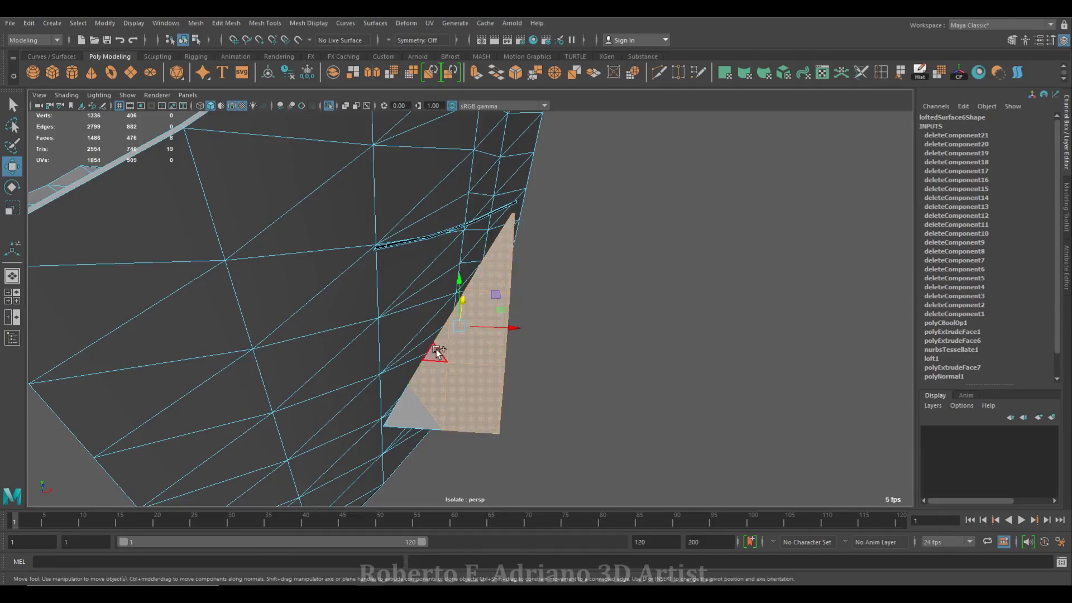
key("Delete")
left_click_drag(518, 410, 537, 365, "alt")
left_click_drag(556, 327, 556, 327)
key("Delete")
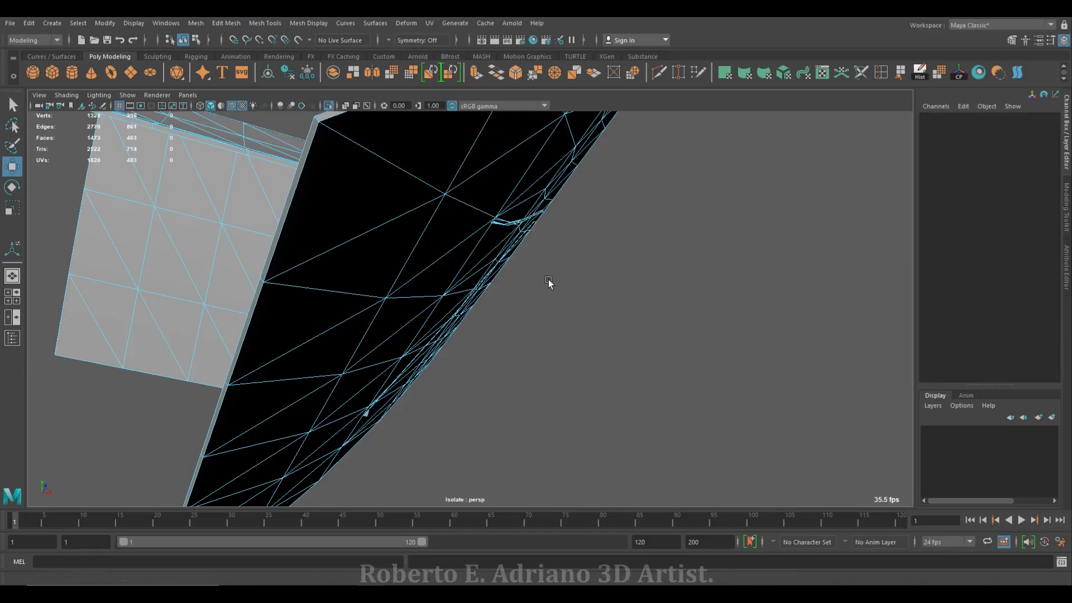
scroll(462, 416, "up", 10)
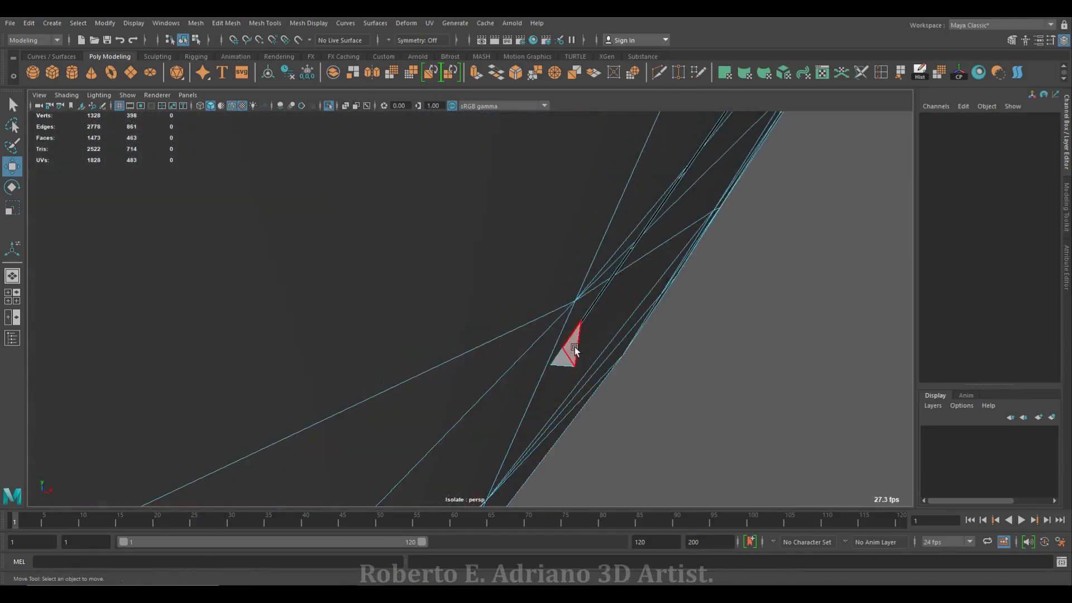
left_click(564, 362)
key("Delete")
Delete the lower and central main roof underside faces enclosed between the two dormer intersection lines
scroll(559, 346, "down", 10)
mouse_move(500, 349)
left_mouse_down("alt")
mouse_move(447, 322)
mouse_move(524, 354)
mouse_move(521, 398)
mouse_move(503, 330)
left_mouse_up("alt")
scroll(467, 347, "up", 8)
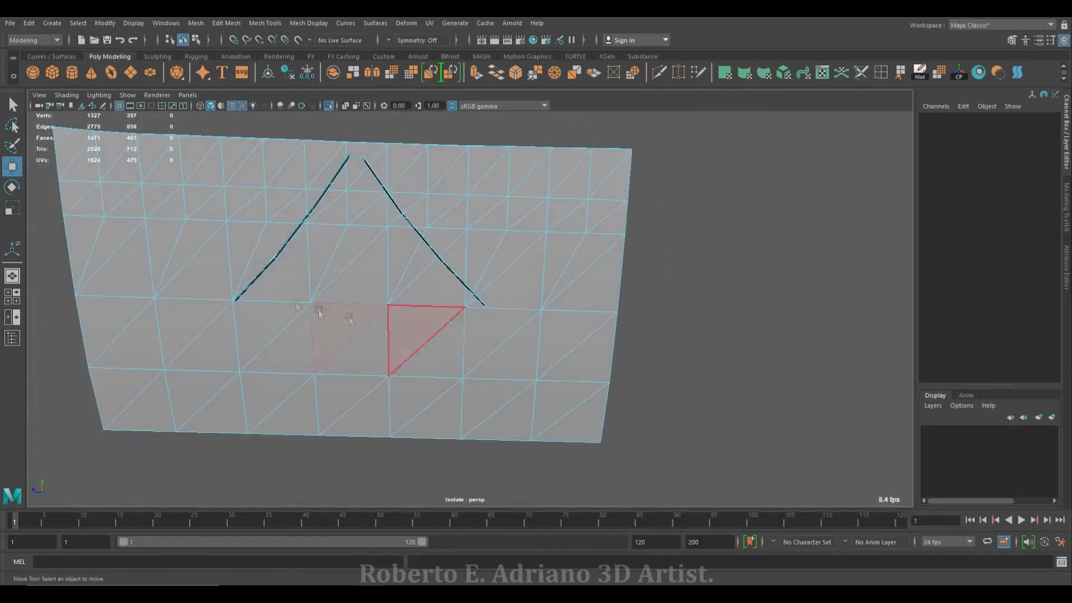
left_click(278, 319)
key("Delete")
left_click(328, 259)
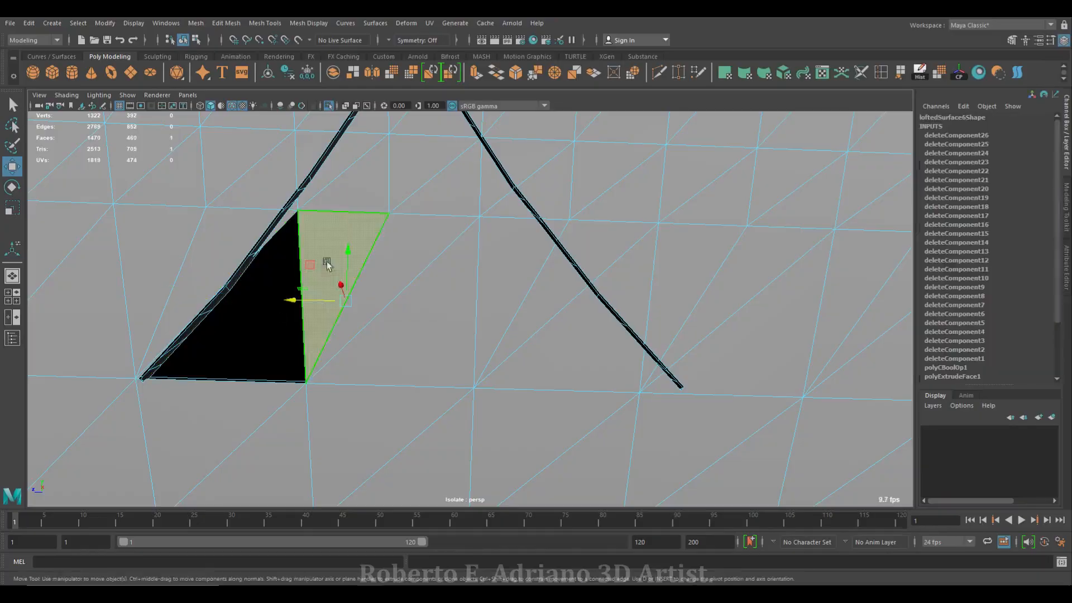
key("Delete")
left_click(425, 186)
key("Delete")
left_click(438, 307)
key("Delete")
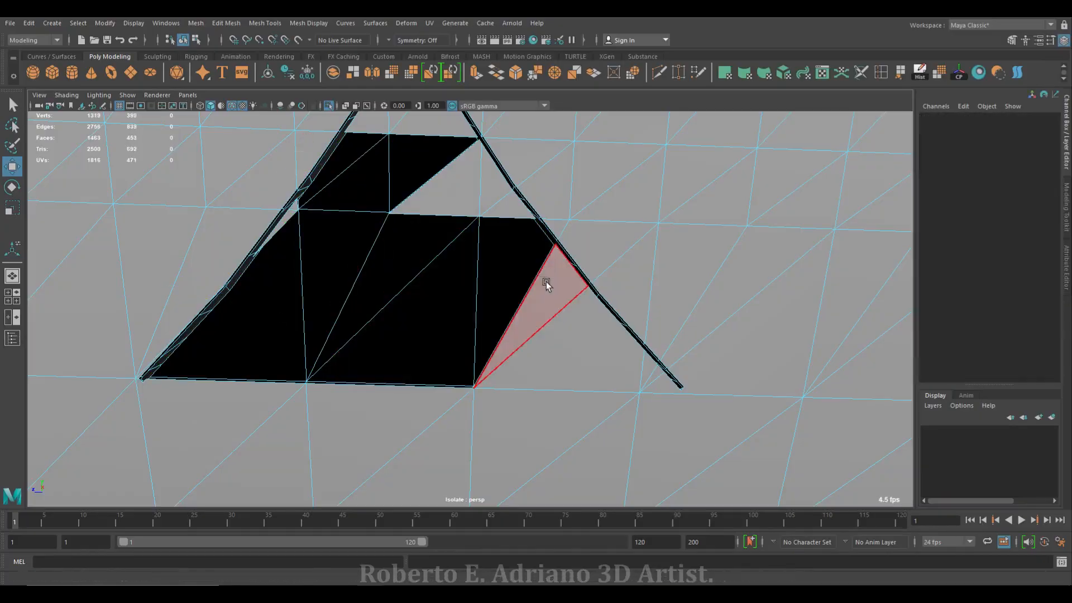
Delete the enclosed main roof faces along the lower part of the second dormer intersection line
left_click(546, 282)
key("Delete")
left_click(592, 352)
key("Delete")
left_click(650, 375)
key("Delete")
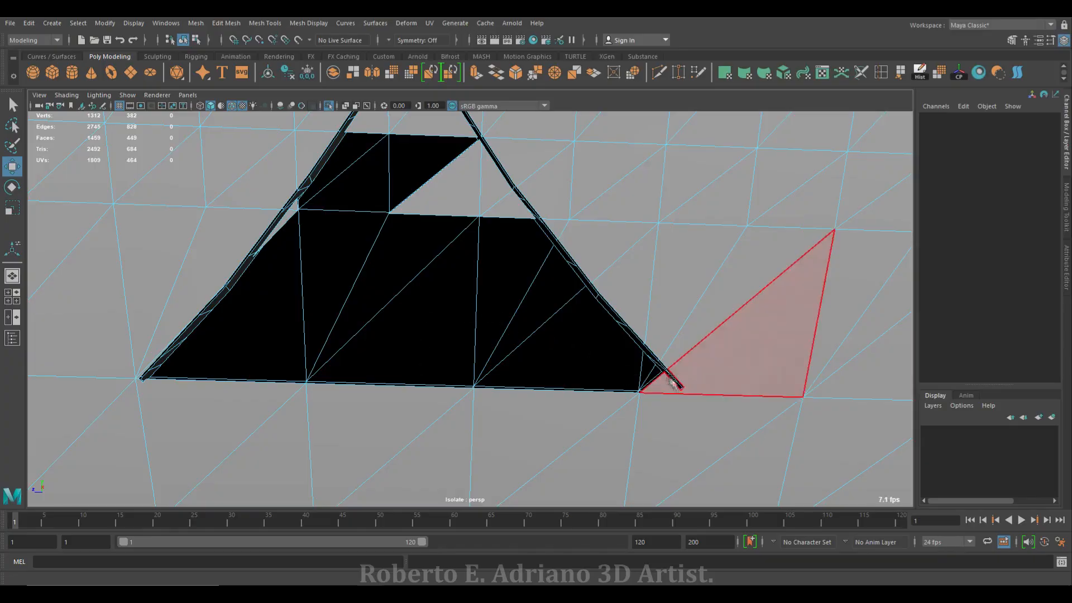
Delete the enclosed upper main roof faces between the two dormer intersection lines, working towards the dormer peak
left_click(455, 193)
key("Delete")
left_click(494, 184)
key("Delete")
left_click(506, 207)
key("Delete")
left_click_drag(388, 235, 397, 305, "alt")
left_click(416, 178)
key("Delete")
left_click(355, 179)
key("Delete")
middle_click_drag(328, 140, 366, 238, "alt")
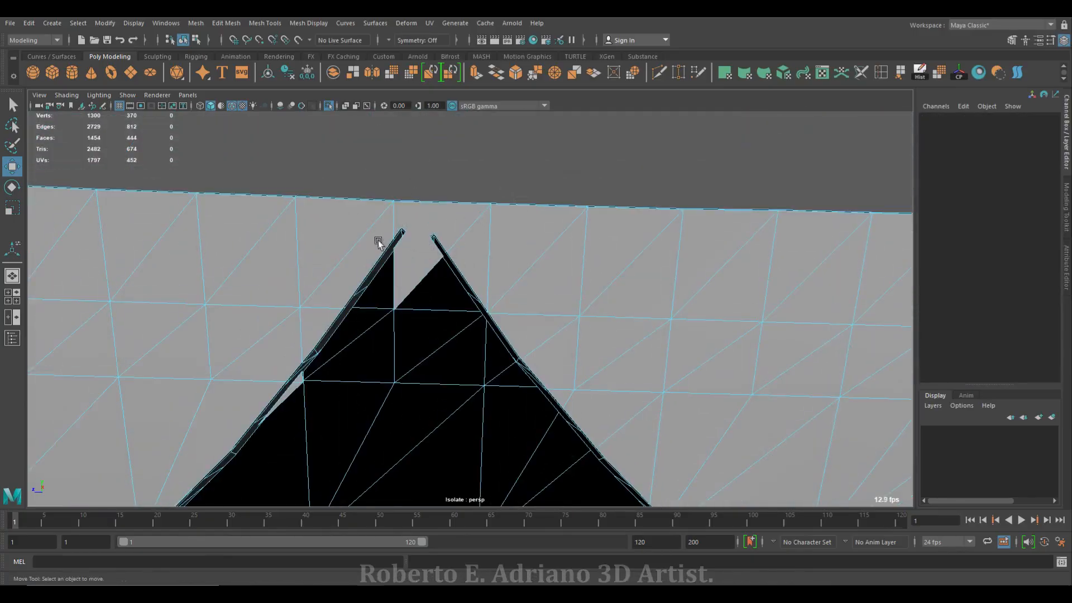
Delete the remaining roof layer's enclosed faces in the middle of the dormer opening and along one dormer flap
left_click_drag(441, 315, 445, 283, "alt")
left_click(445, 283)
key("Delete")
left_click(558, 184)
key("Delete")
left_click(586, 179)
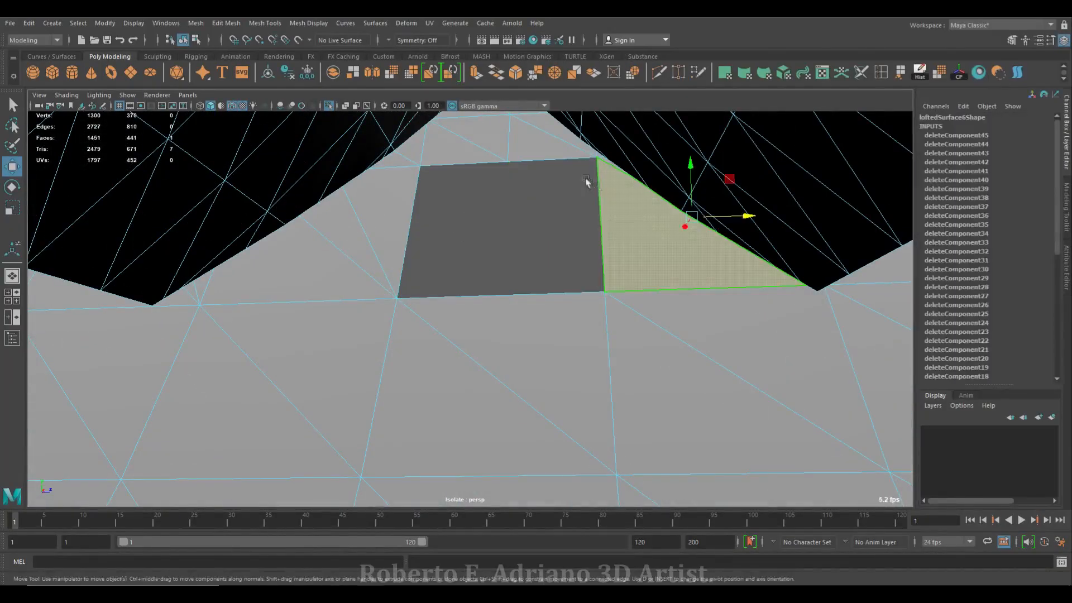
key("Delete")
left_click(547, 130)
key("Delete")
left_click(606, 165)
key("Delete")
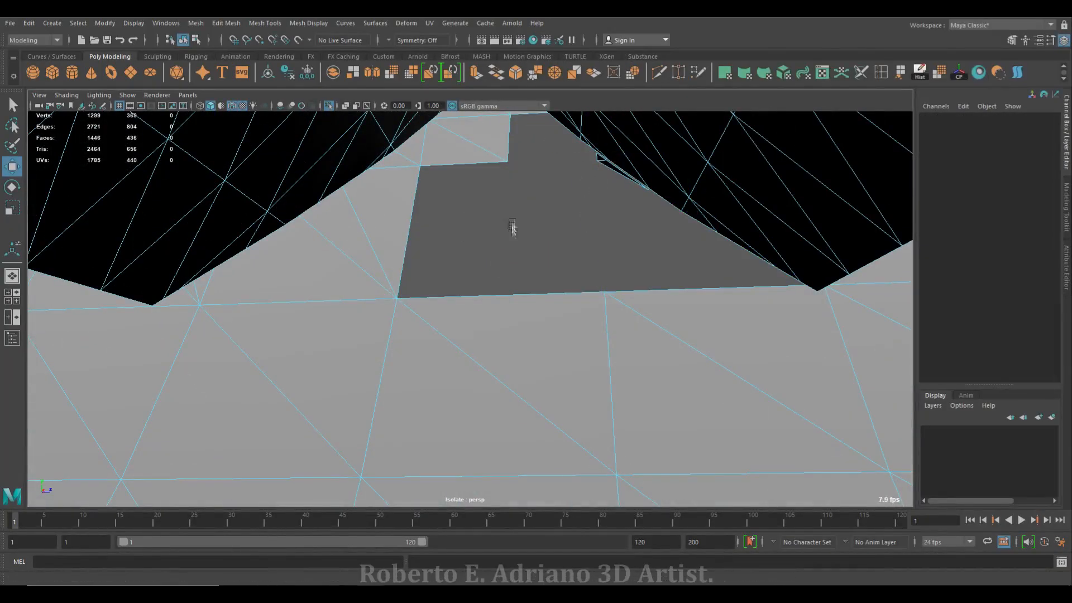
Delete the enclosed roof faces along the opposite dormer flap, down to the small slivers at its lower corner
left_click(479, 151)
key("Delete")
left_click(408, 143)
key("Delete")
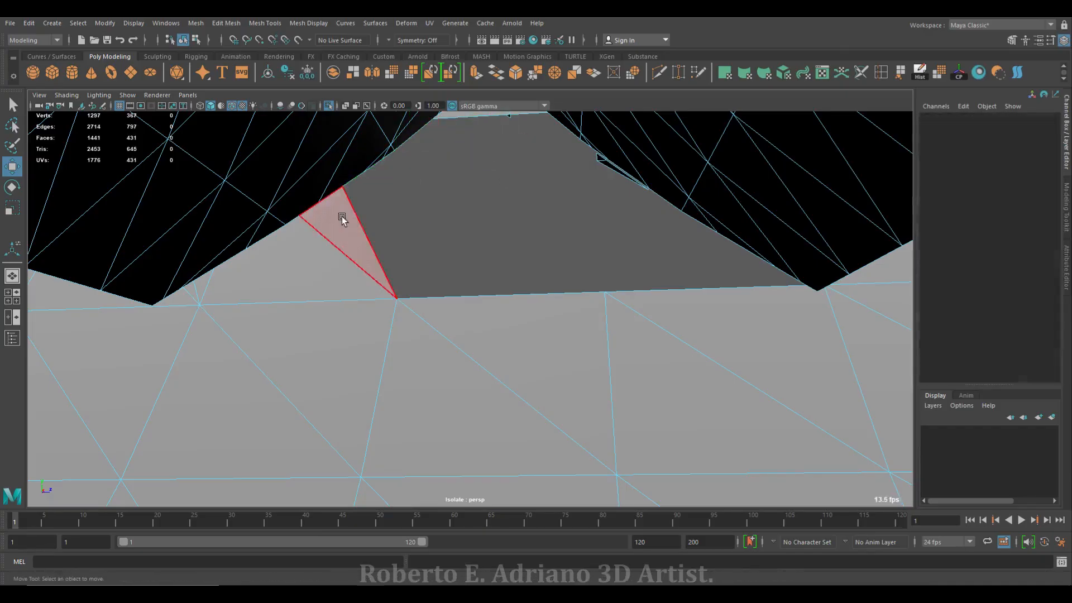
left_click(342, 220)
key("Delete")
left_click(221, 285)
key("Delete")
left_click(191, 292)
key("Delete")
left_click(184, 284)
key("Delete")
Delete one more leftover main roof face beside the dormer opening
left_click_drag(32, 288, 370, 331, "alt")
left_click_drag(669, 338, 383, 270, "alt")
left_click(398, 250)
key("Delete")
Try to insert an edge loop in the main roof beside the dormer peak
left_click_drag(391, 317, 350, 272, "alt")
left_click_drag(648, 349, 703, 335, "alt")
middle_click_drag(392, 211, 463, 322, "alt")
scroll(464, 323, "up", 5)
left_click_drag(464, 322, 473, 366, "alt")
left_click(881, 72)
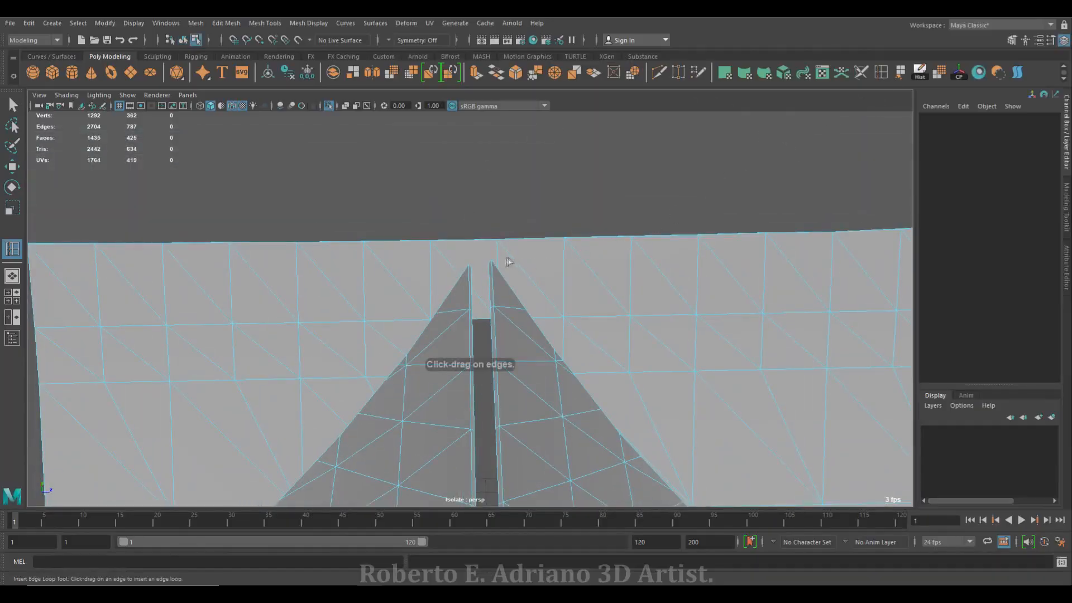
left_click(497, 265)
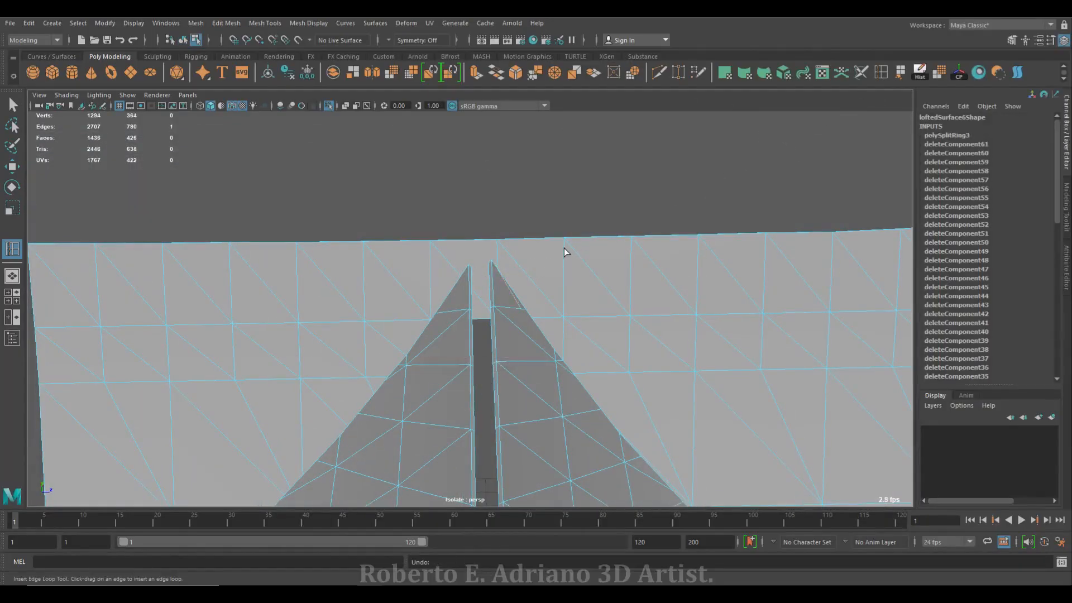
key("ctrl+z")
scroll(458, 275, "down", 4)
left_click_drag(458, 275, 469, 206, "alt")
key("w")
Delete the two small enclosed roof faces in the notch beneath the dormer peak
scroll(493, 344, "up", 7)
left_click_drag(410, 363, 423, 365, "alt")
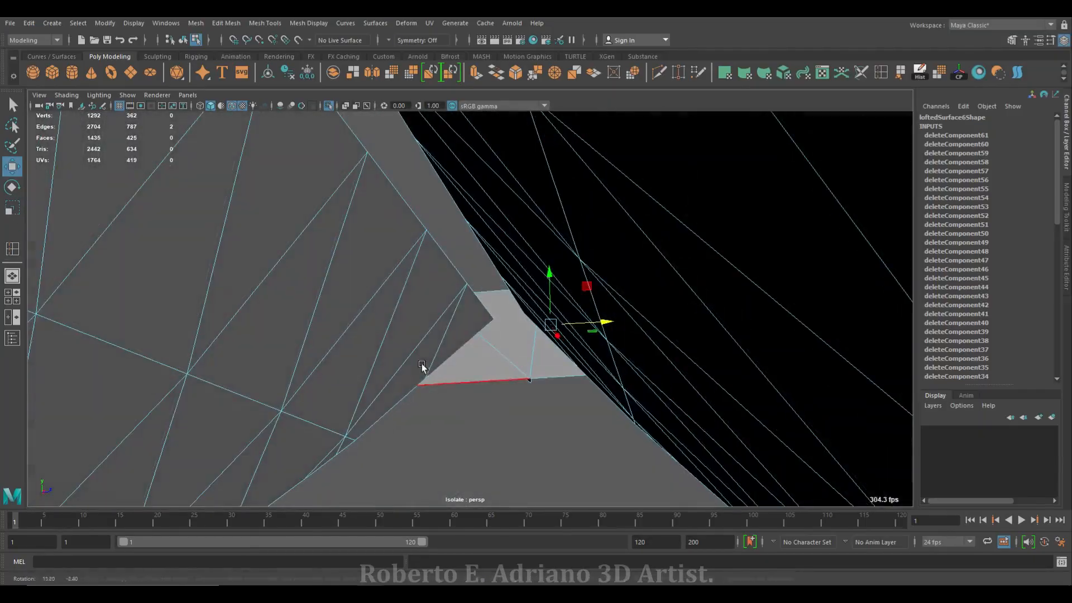
right_click_drag(422, 366, 423, 413)
left_click(471, 366)
key("Delete")
left_click(535, 363)
key("Delete")
Reposition the loose vertices along the cut roof edge beneath the dormer peak to tidy the opening
left_click_drag(500, 354, 581, 390, "alt")
scroll(506, 335, "down", 5)
left_click_drag(506, 335, 558, 322, "alt")
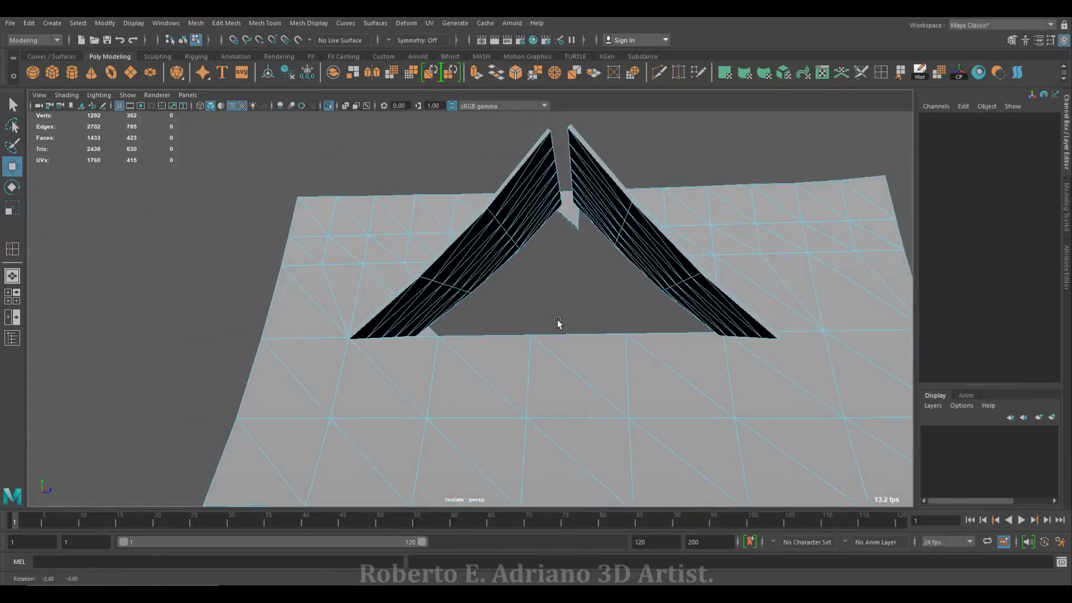
scroll(557, 323, "up", 6)
middle_click_drag(515, 313, 497, 369, "alt")
right_click_drag(558, 266, 502, 266)
left_click_drag(561, 332, 599, 262)
left_click_drag(576, 373, 557, 288)
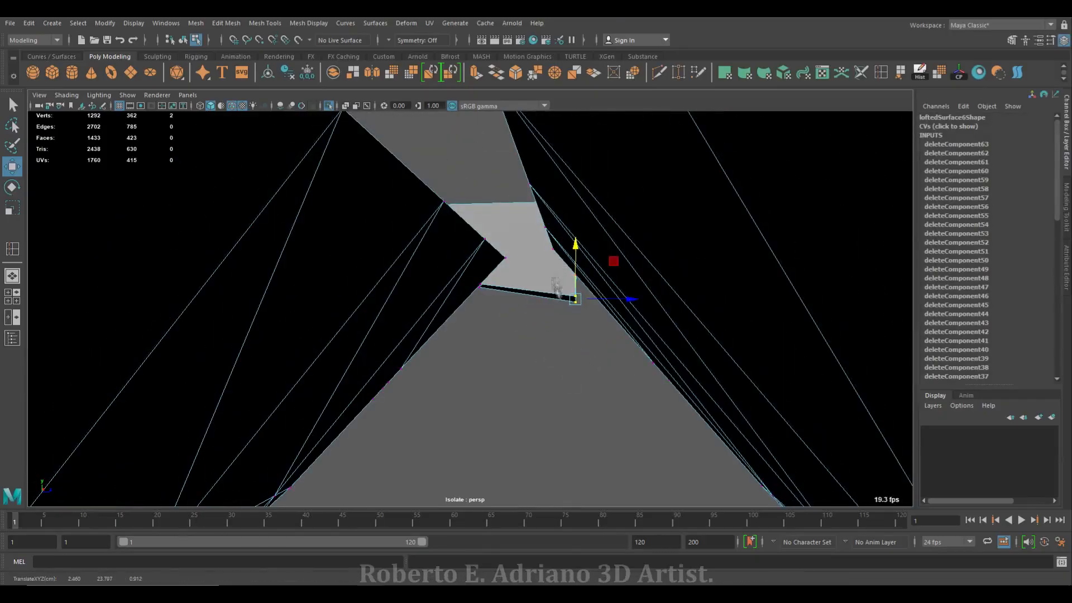
left_click_drag(525, 223, 525, 228)
left_click_drag(525, 228, 383, 399, "alt")
mouse_move(674, 311)
left_mouse_down()
mouse_move(558, 337)
mouse_move(681, 292)
left_mouse_up()
middle_click_drag(681, 292, 704, 283)
left_click_drag(744, 302, 549, 386, "alt")
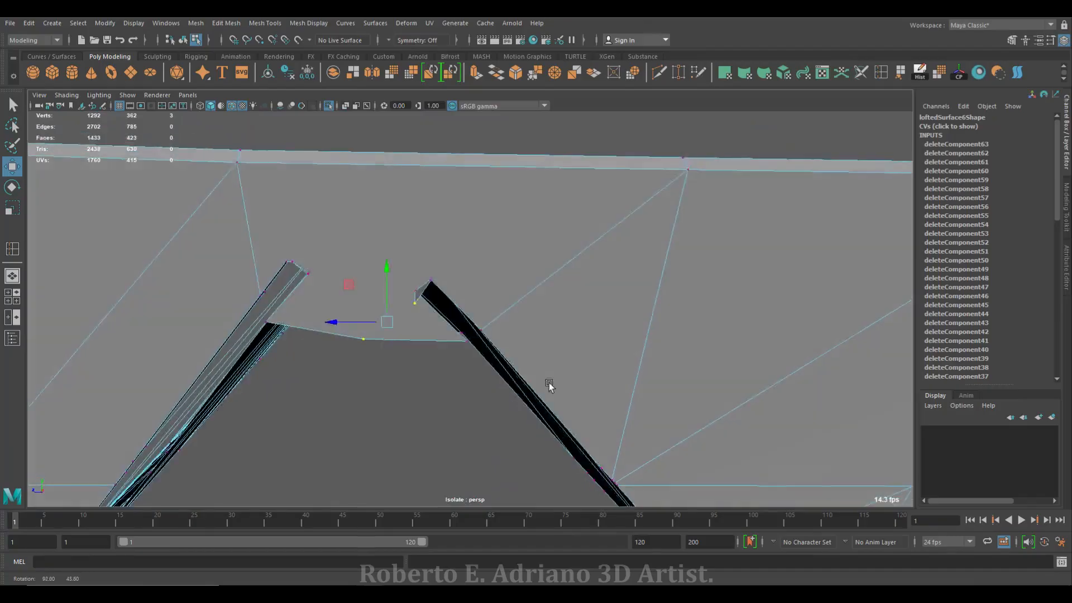
Return the merged roof to object mode and save the scene
key("f")
scroll(481, 344, "down", 6)
middle_click_drag(364, 497, 505, 330, "alt")
scroll(349, 324, "up", 5)
right_click_drag(464, 283, 518, 267)
scroll(431, 290, "down", 5)
key("ctrl+s")
Select the merged roof and turn off its isolation to show the whole house
left_click(508, 312)
scroll(503, 313, "down", 3)
left_click_drag(503, 313, 637, 309, "alt")
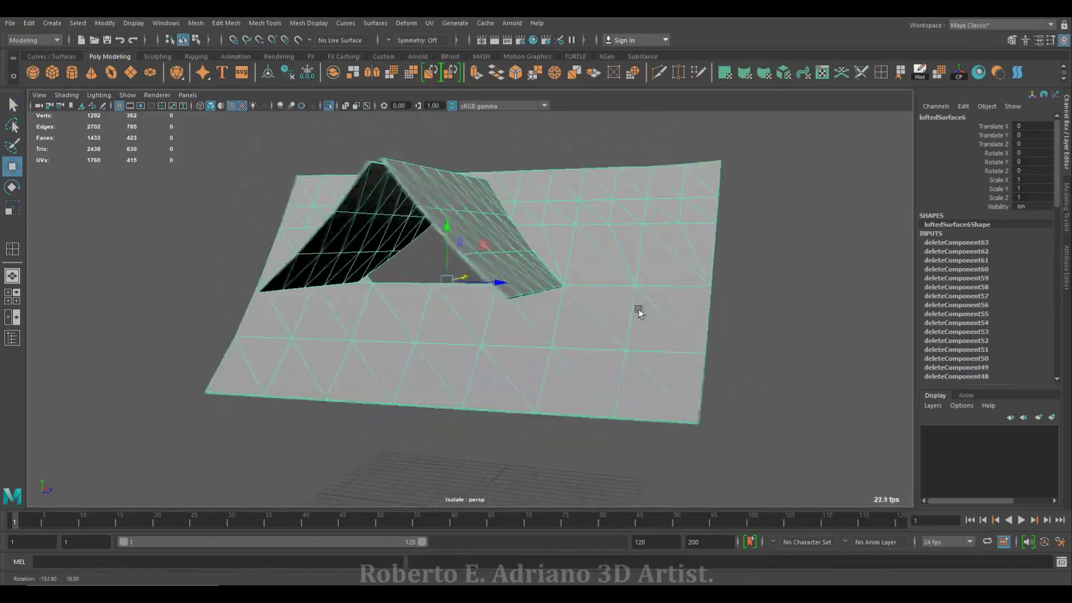
key("space")
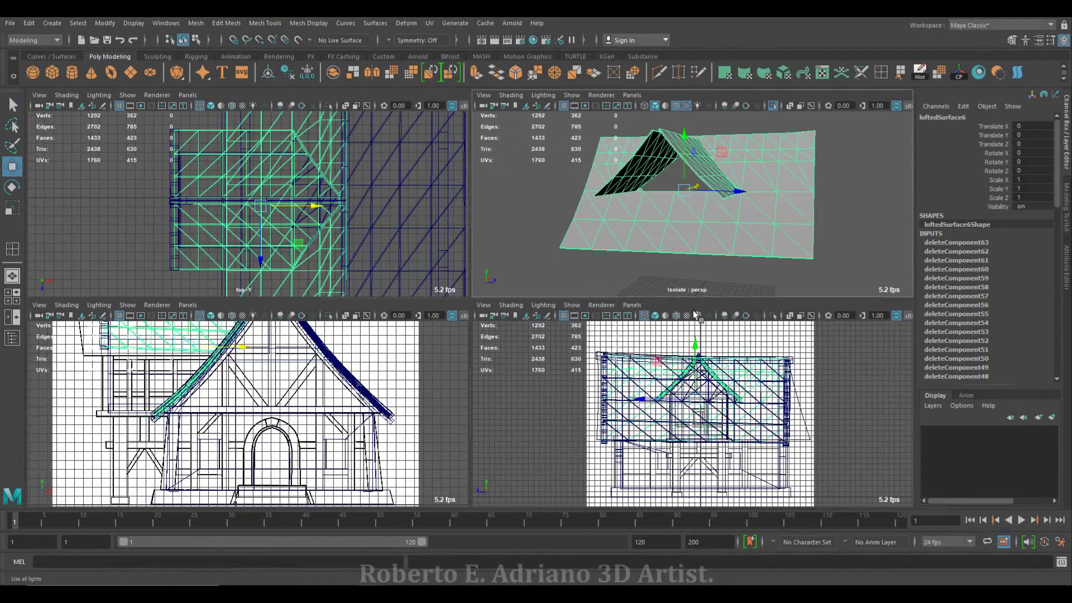
key("space")
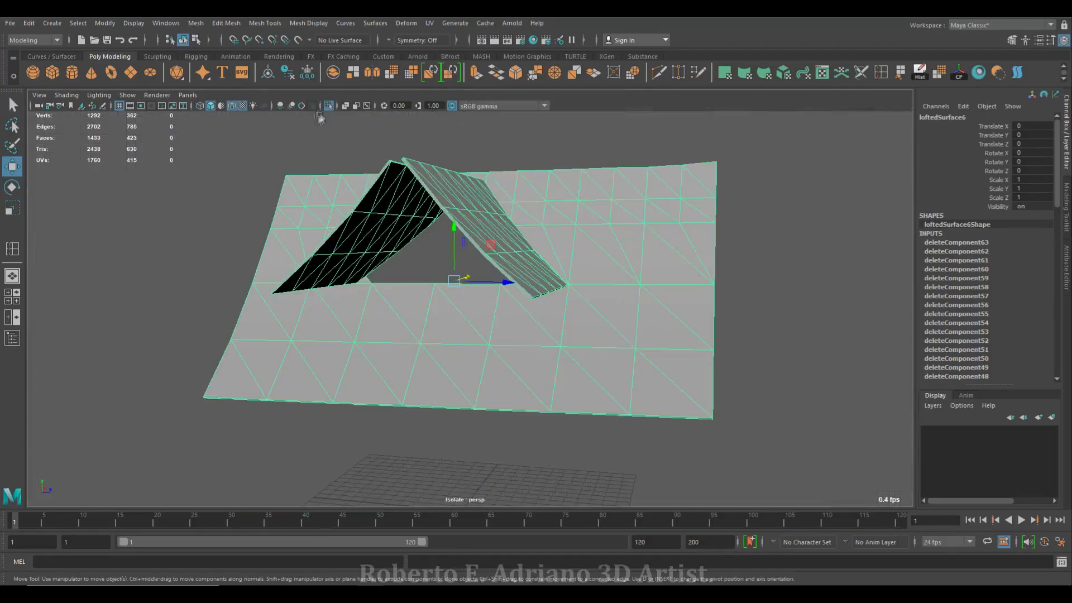
key("ctrl+1")
left_click_drag(491, 263, 461, 307, "alt")
Create a polygon cube and, in the side view, raise it to the dormer wall's base at about 10.5 on Y
key("space")
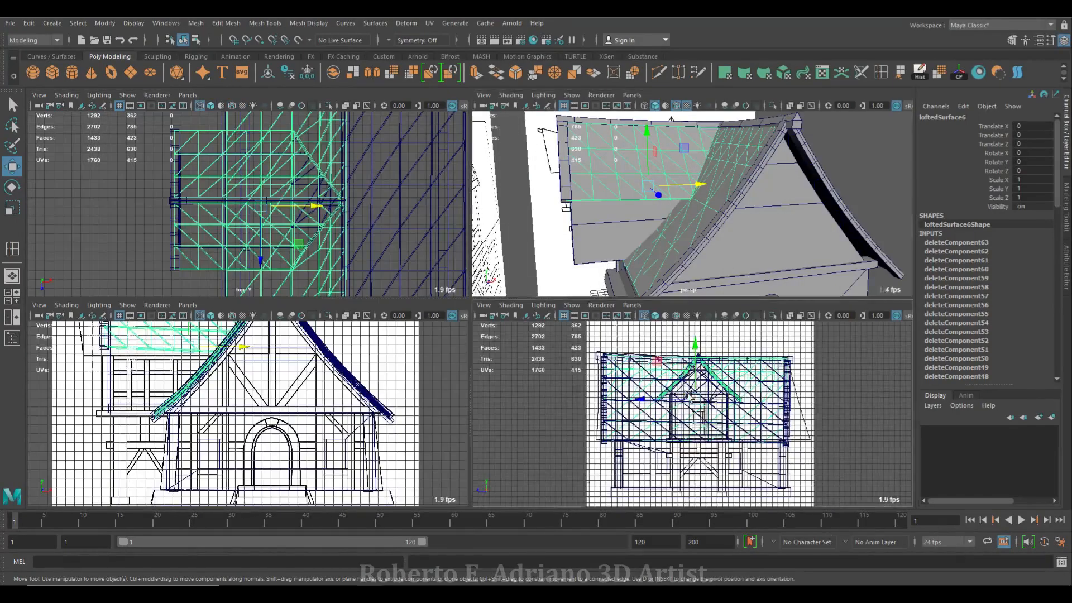
key("space")
left_click(860, 217)
left_click(69, 392)
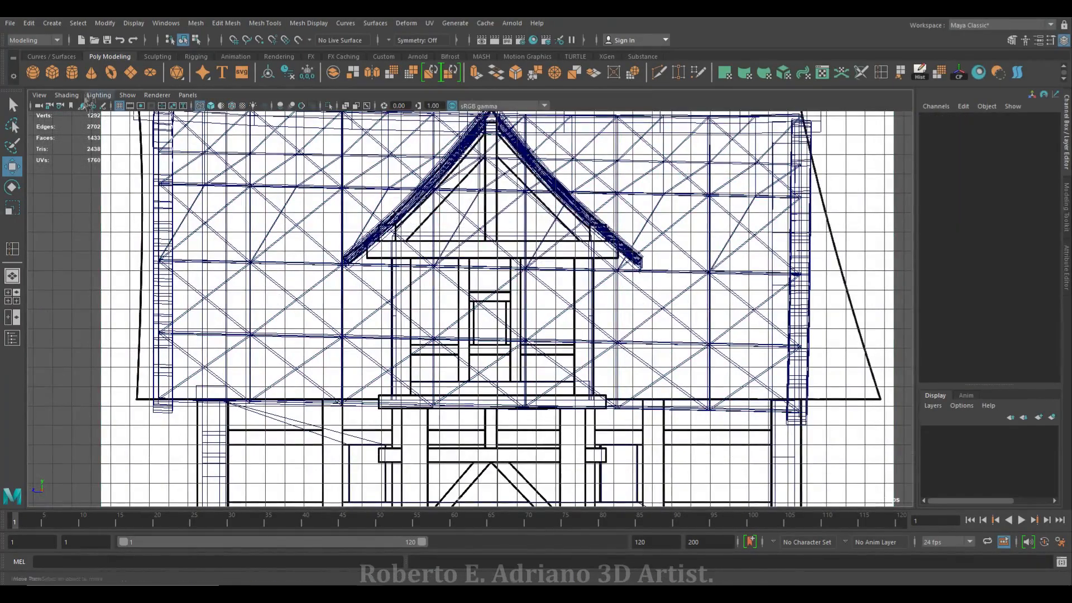
key("ctrl+z")
key("f")
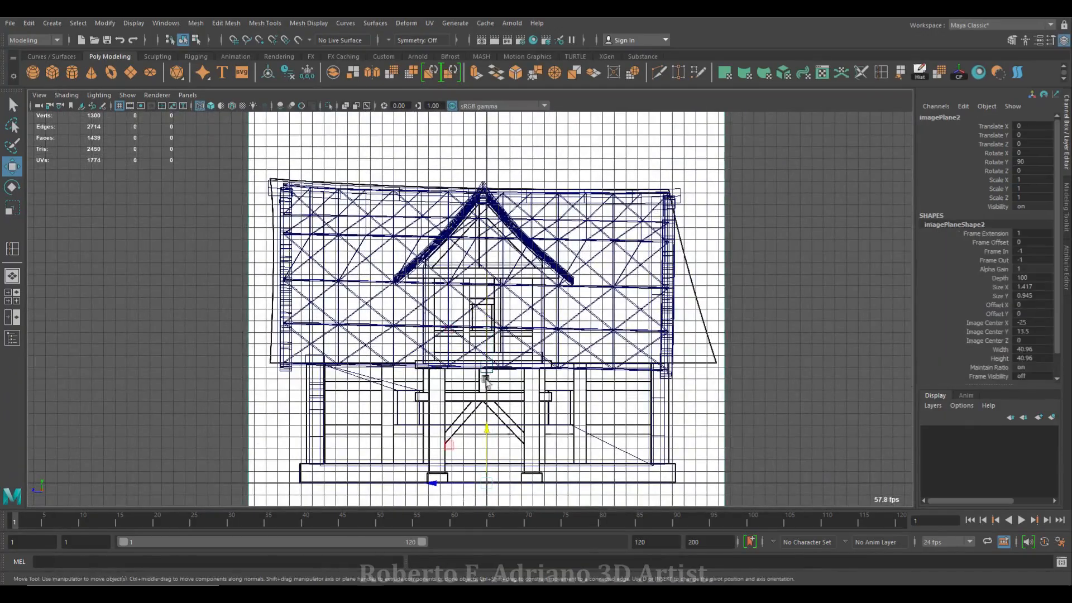
scroll(487, 380, "up", 5)
left_click_drag(528, 409, 519, 330)
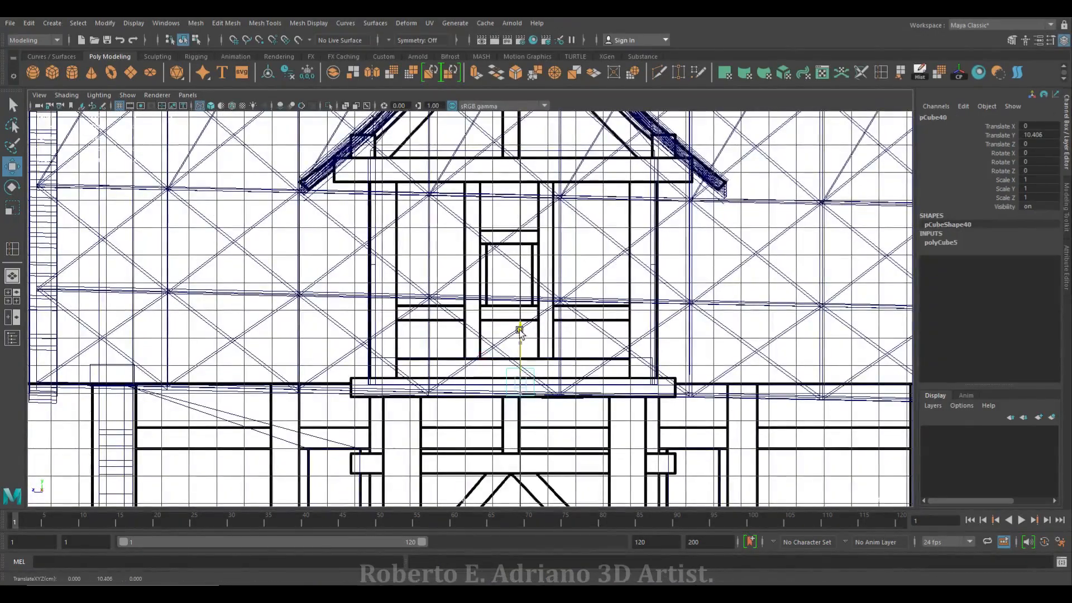
Move the cube's side and top vertices to match the dormer wall's width and its height up to the roof beam blocks
right_click(507, 371)
left_click(453, 290)
left_click(507, 379)
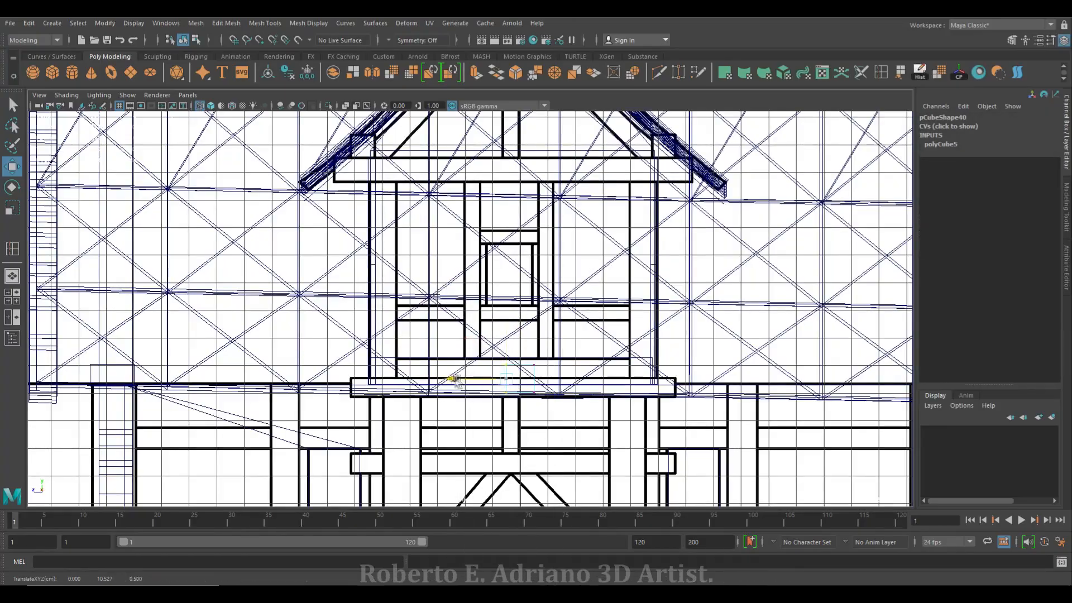
middle_click_drag(452, 382, 601, 385)
left_click_drag(513, 321, 516, 234)
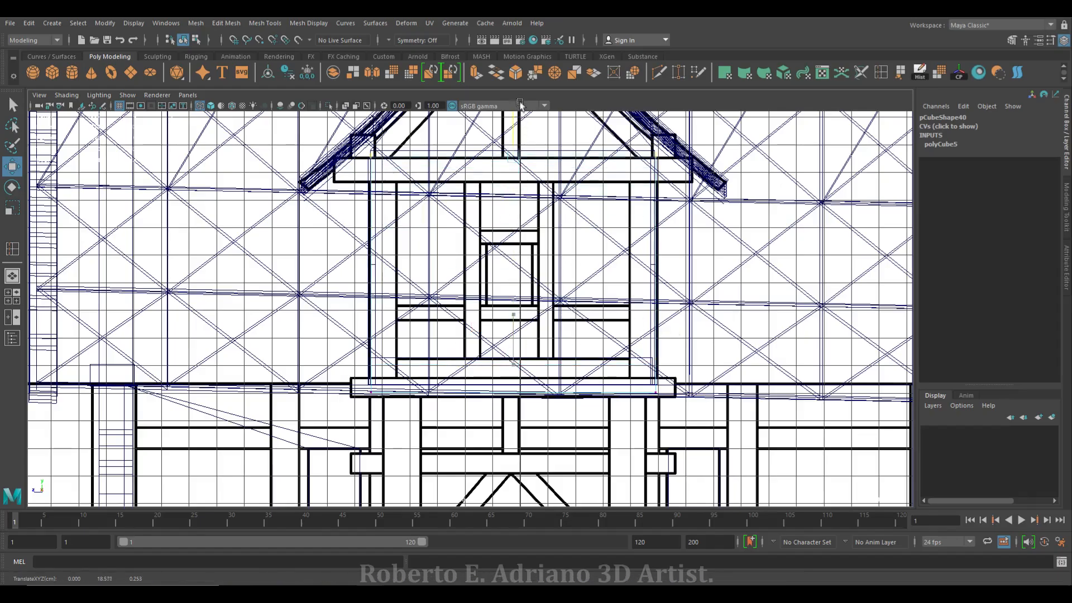
middle_click_drag(598, 172, 591, 343, "alt")
scroll(508, 297, "up", 4)
left_click_drag(527, 269, 527, 267)
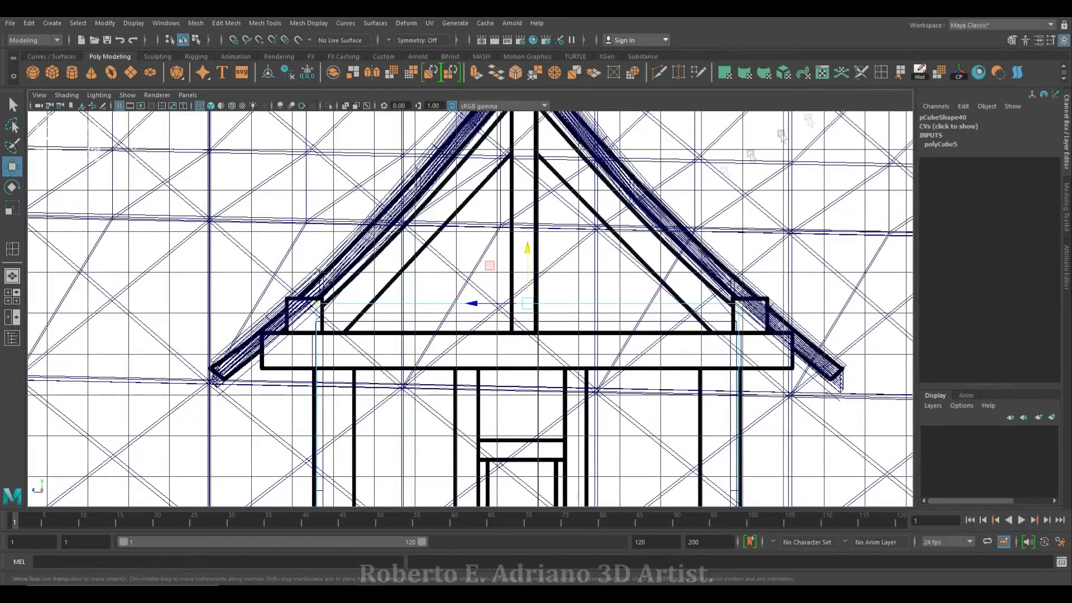
Insert a vertical edge loop through the middle of the dormer wall and raise its top vertices to the dormer roof peak
left_click(524, 308)
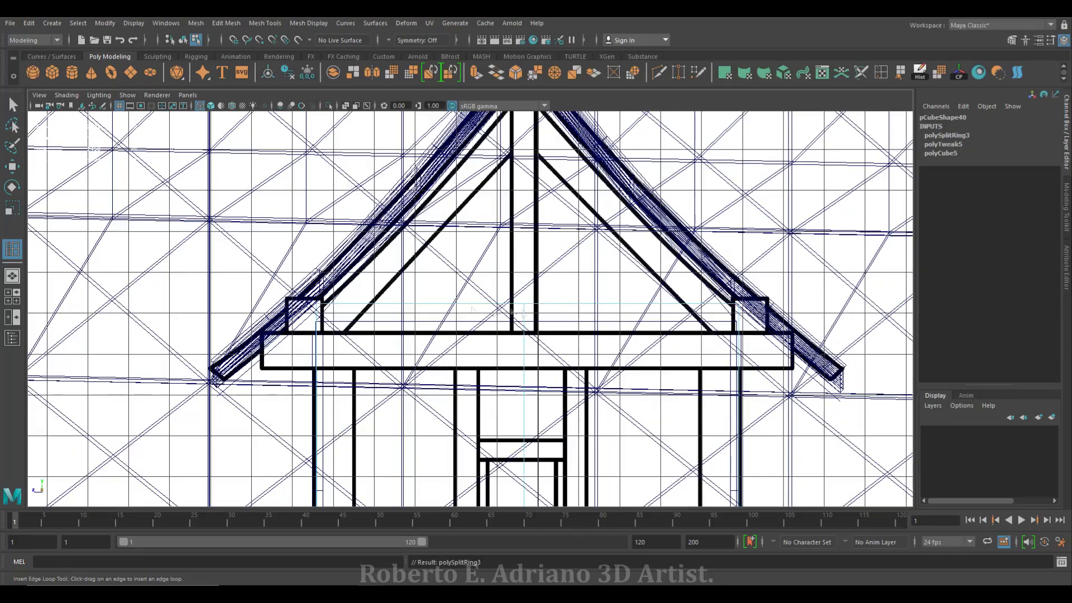
key("w")
right_click_drag(524, 288, 456, 289)
left_click(525, 207)
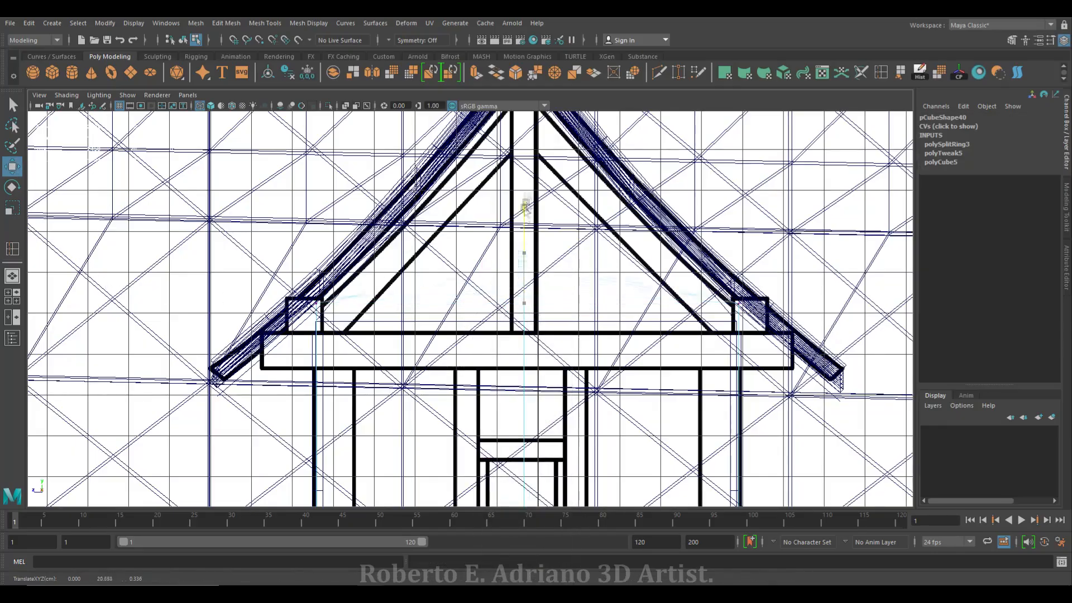
middle_click_drag(522, 118, 520, 304, "alt")
left_click_drag(521, 308, 521, 249)
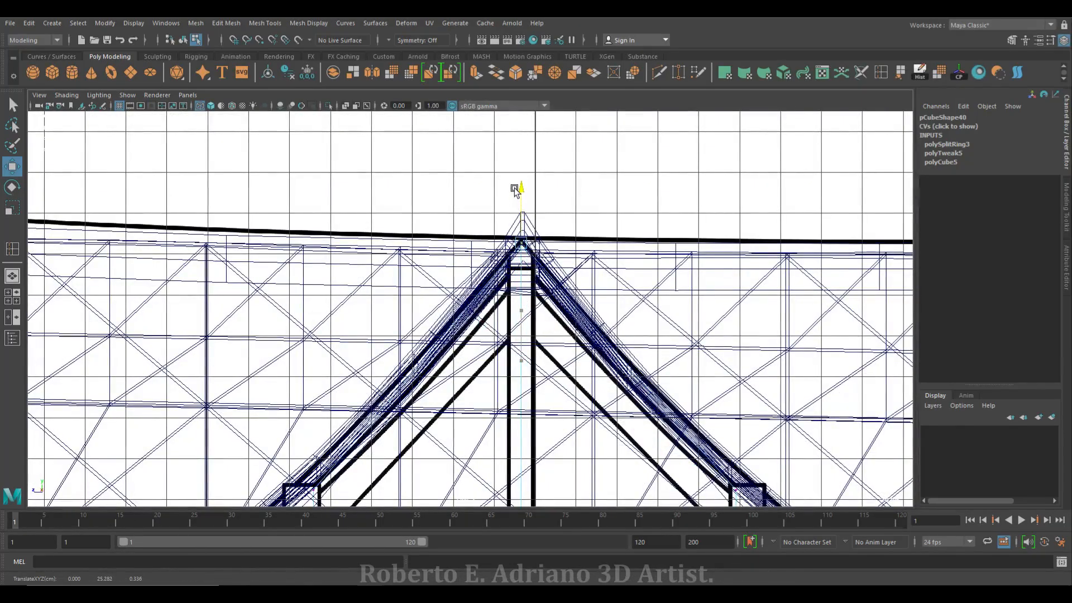
Examine the new dormer gable wall in perspective, both isolated and in place beneath the roofs
middle_click_drag(546, 255, 546, 203, "alt")
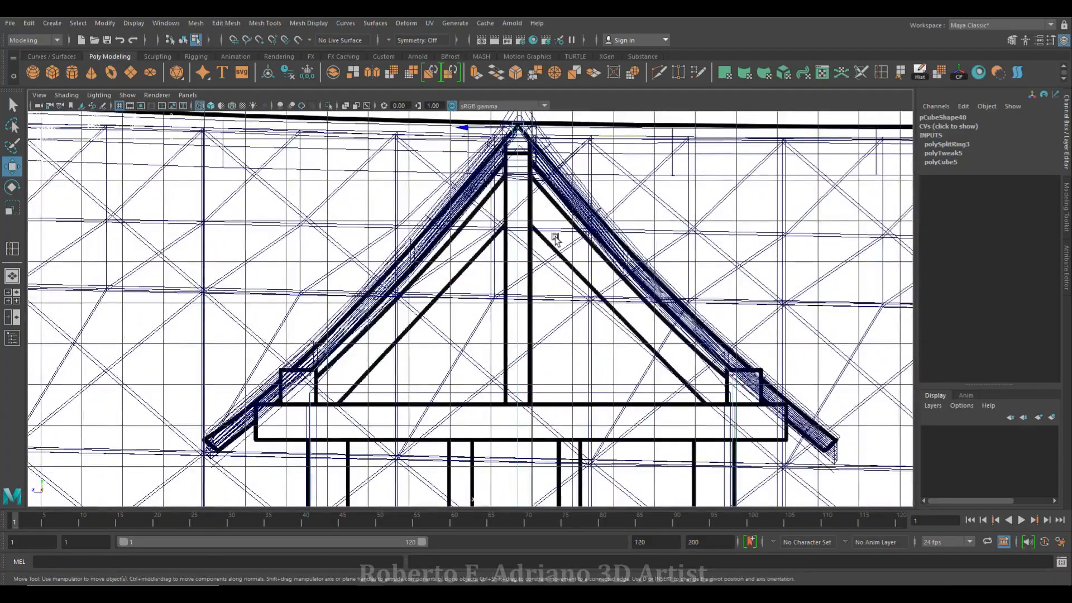
key("5")
mouse_move(546, 203)
left_mouse_down("alt")
mouse_move(565, 249)
mouse_move(526, 244)
mouse_move(579, 243)
mouse_move(547, 256)
left_mouse_up("alt")
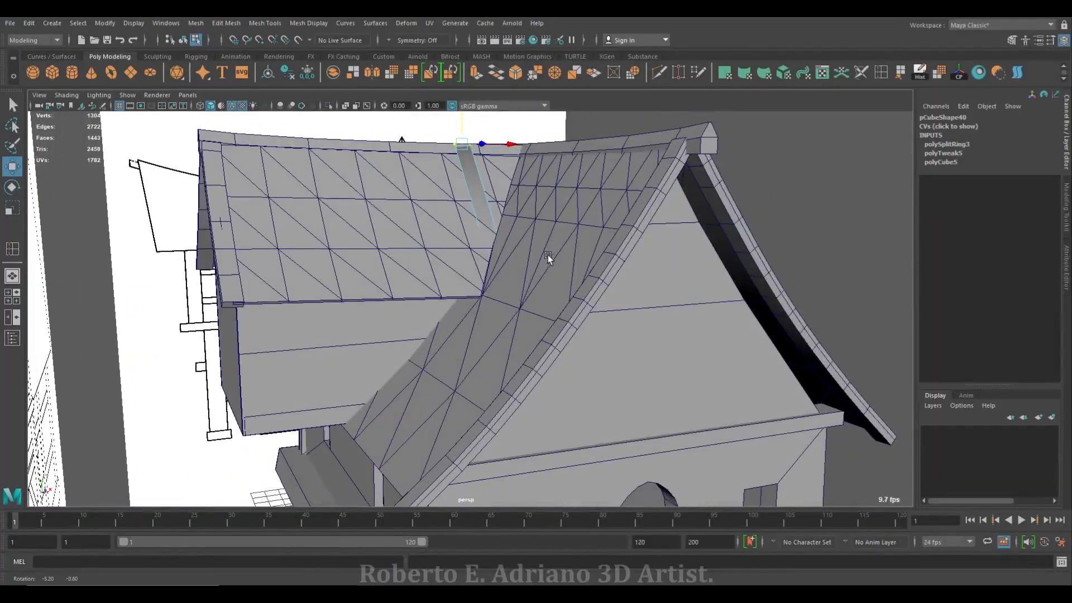
left_click(357, 108)
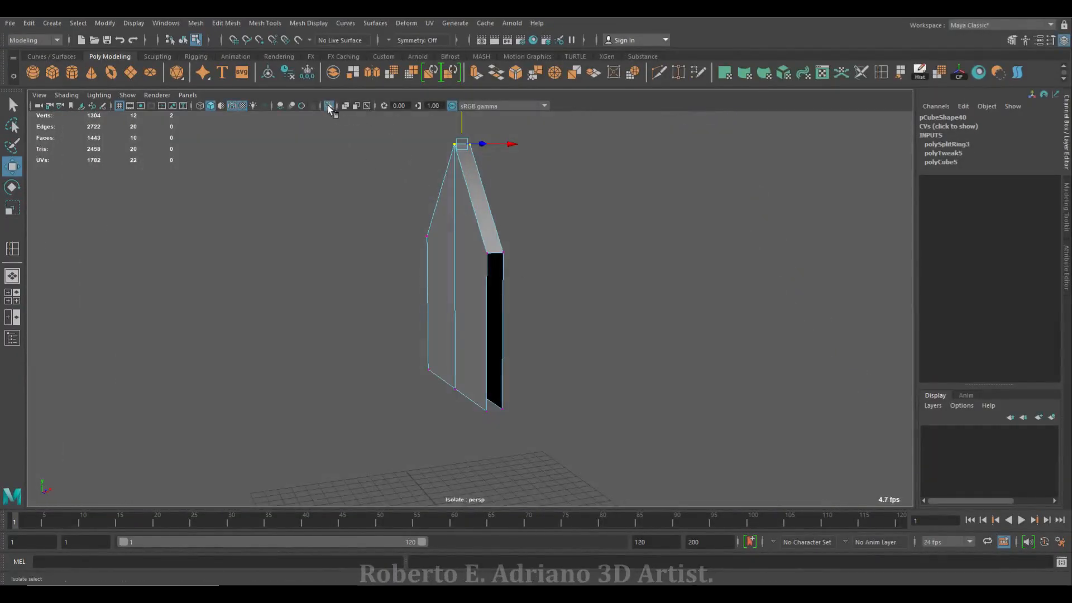
left_click(357, 107)
right_click_drag(467, 216, 531, 167)
left_click(348, 106)
mouse_move(491, 249)
left_mouse_down("alt")
mouse_move(148, 277)
mouse_move(112, 309)
mouse_move(142, 282)
mouse_move(5, 294)
left_mouse_up("alt")
left_click(335, 110)
left_click_drag(458, 256, 585, 223, "alt")
left_click(417, 238)
key("space")
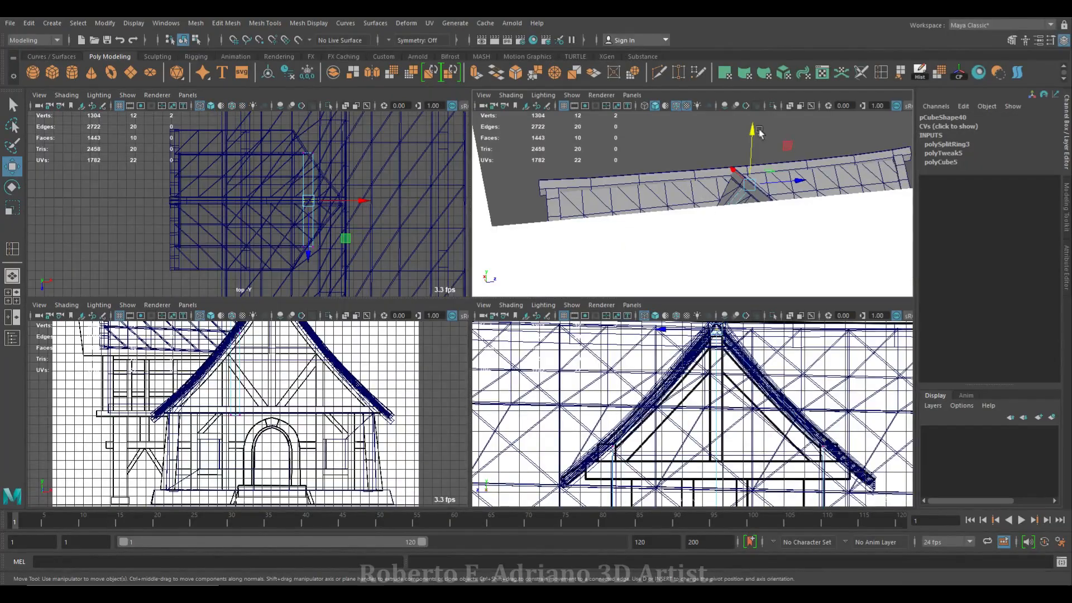
key("space")
left_click_drag(521, 260, 532, 280, "alt")
Select the dormer gable wall in the side view and start the Insert Edge Loop tool on it
key("space")
key("space")
scroll(473, 313, "up", 3)
right_click_drag(251, 414, 253, 416)
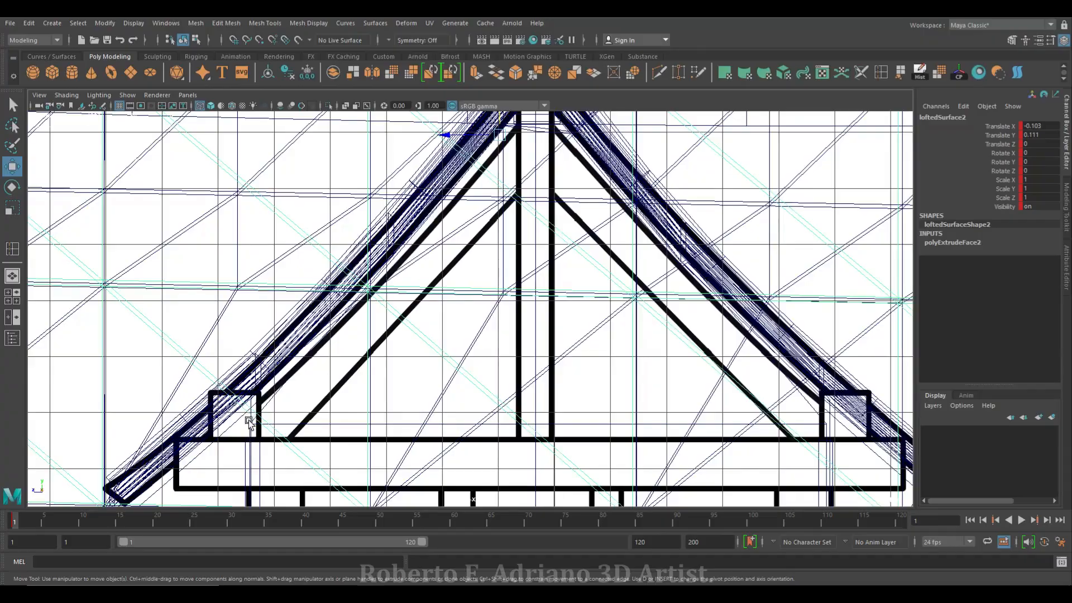
middle_click_drag(480, 321, 433, 416, "alt")
left_click(321, 311)
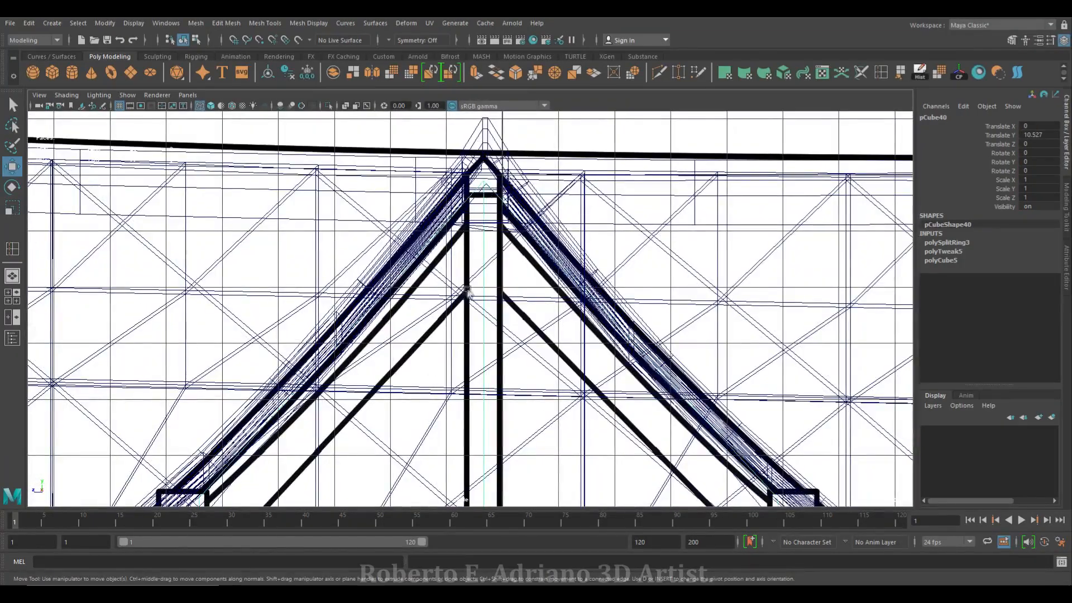
left_click(881, 72)
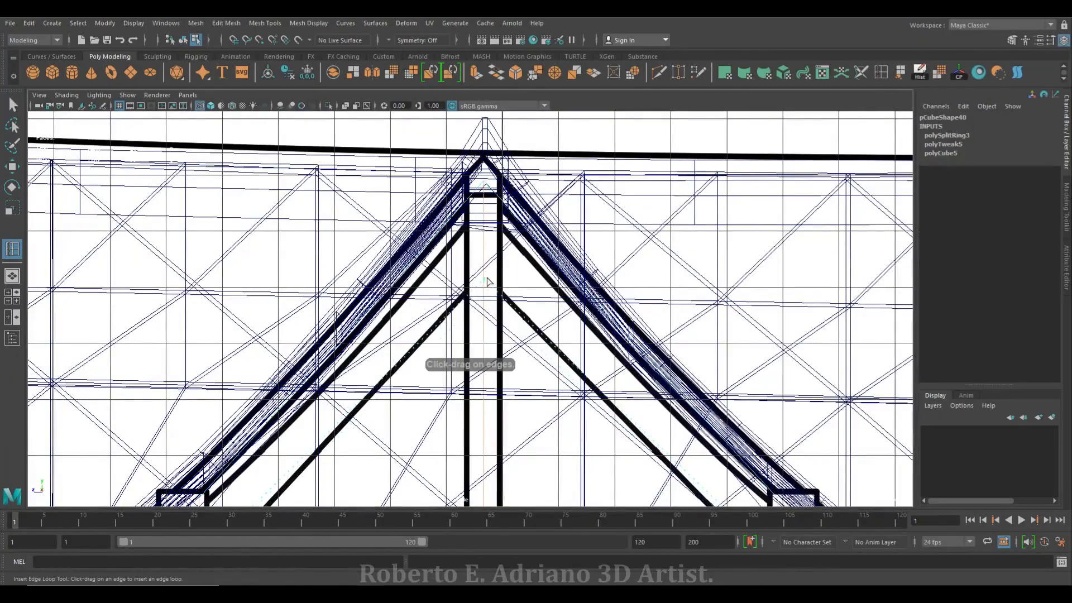
Insert an edge loop down the centre of the gable block and one on each side of it
left_click(484, 307)
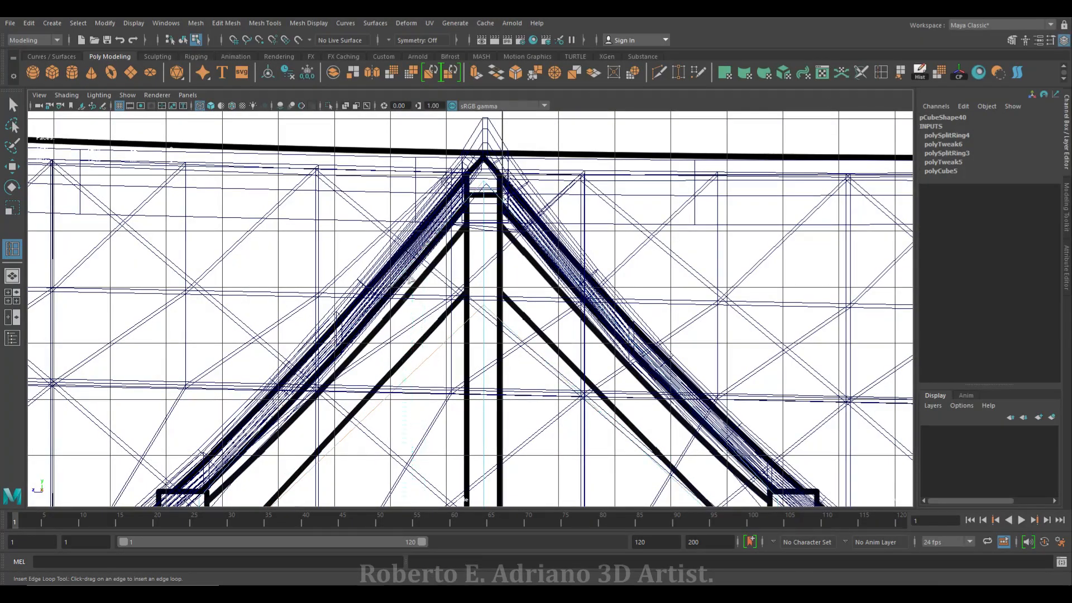
left_click(385, 310)
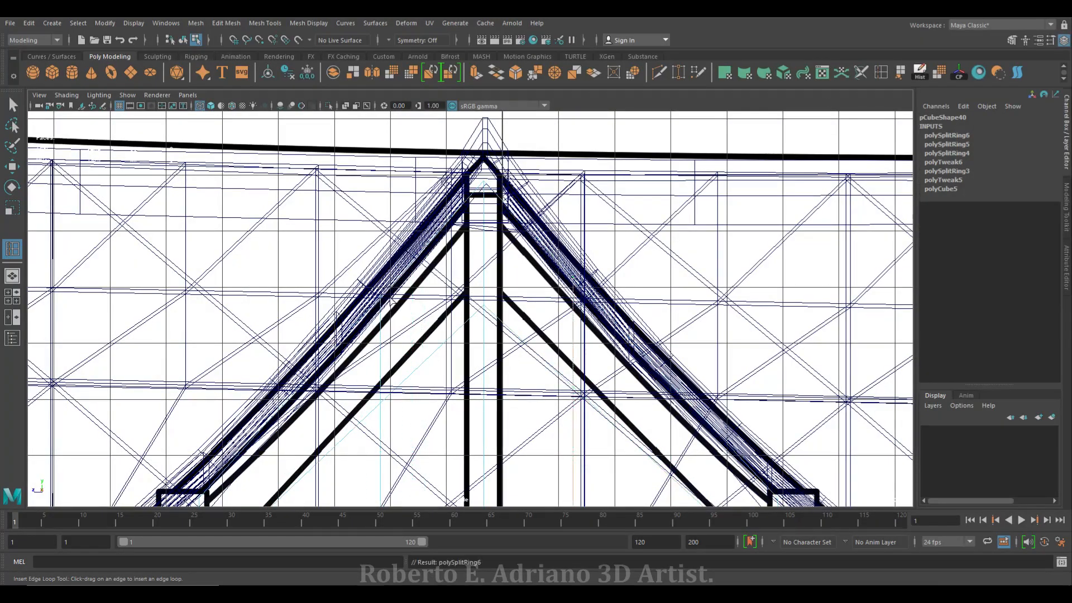
scroll(539, 272, "down", 5)
key("space")
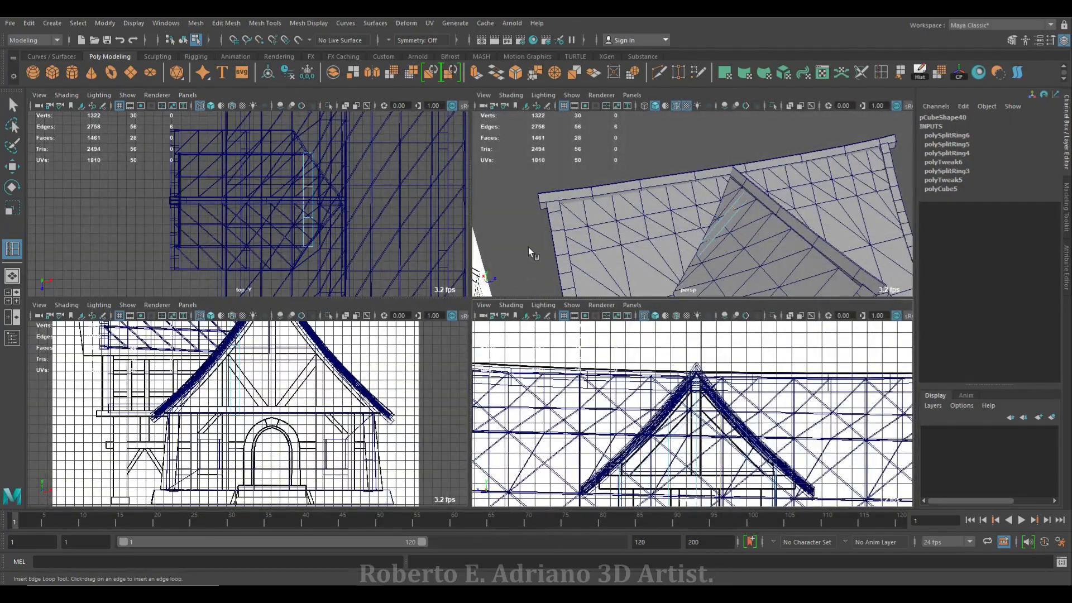
key("space")
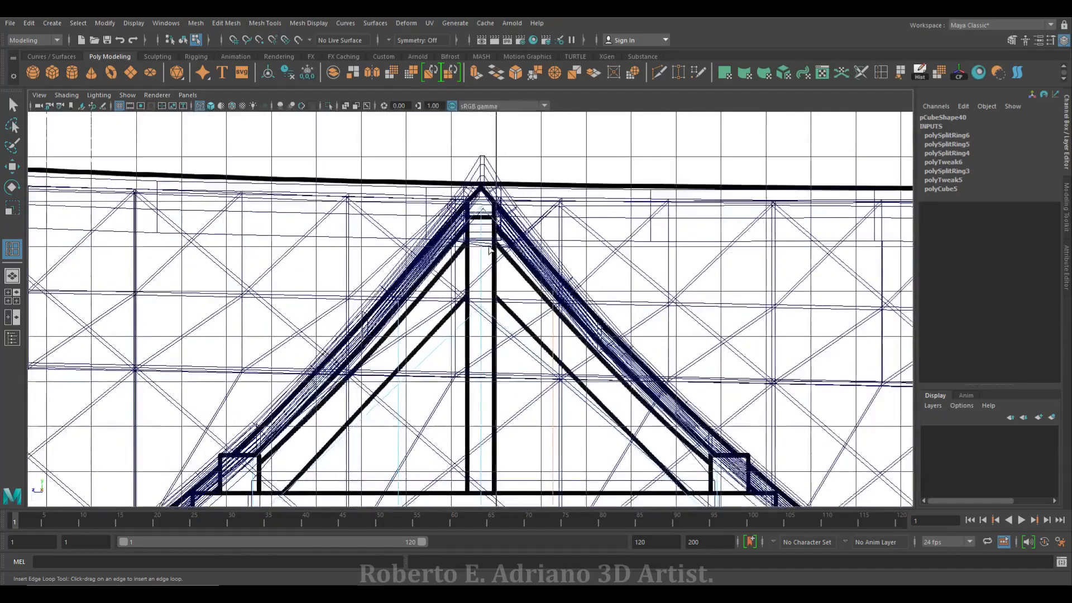
Scale the top vertices of the two side edge loops slightly toward the centre to follow the roof slope
scroll(373, 351, "up", 3)
right_click_drag(373, 335, 313, 292)
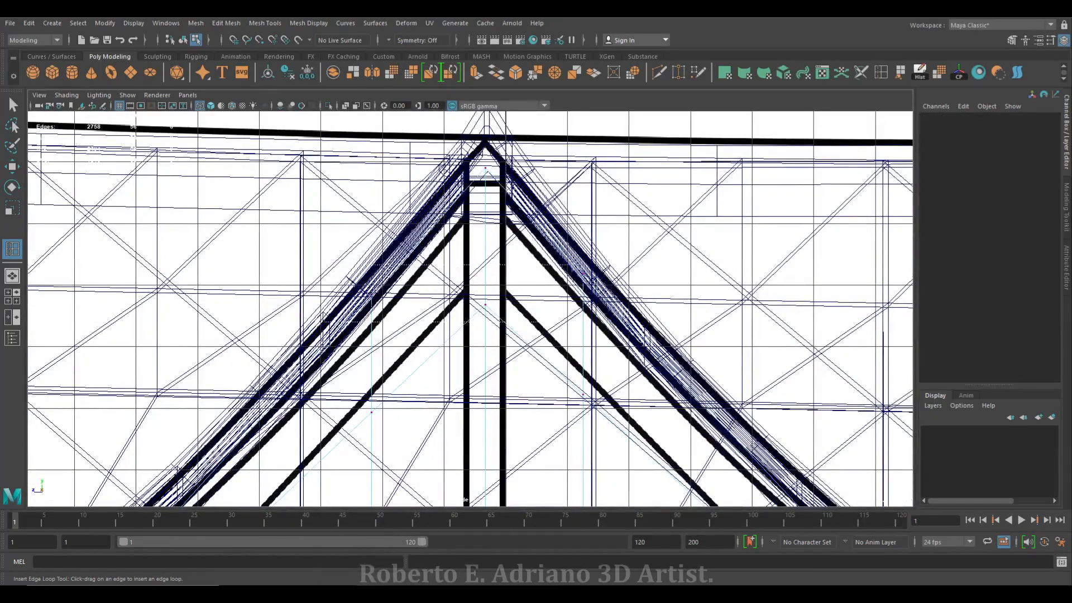
left_click(633, 261)
right_click_drag(487, 293, 486, 249)
key("w")
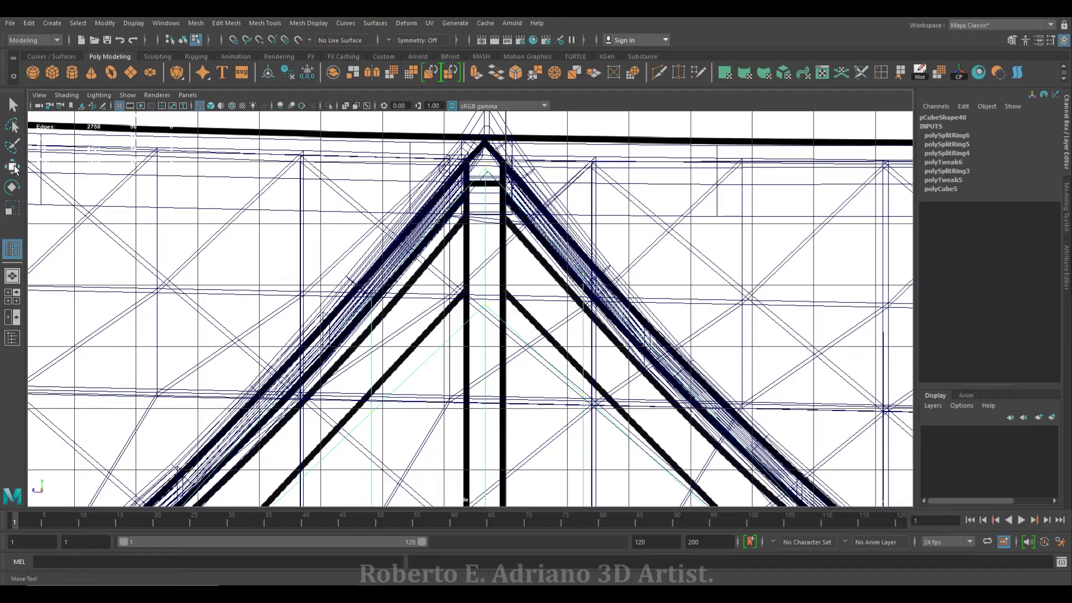
key("r")
left_click_drag(434, 289, 431, 291)
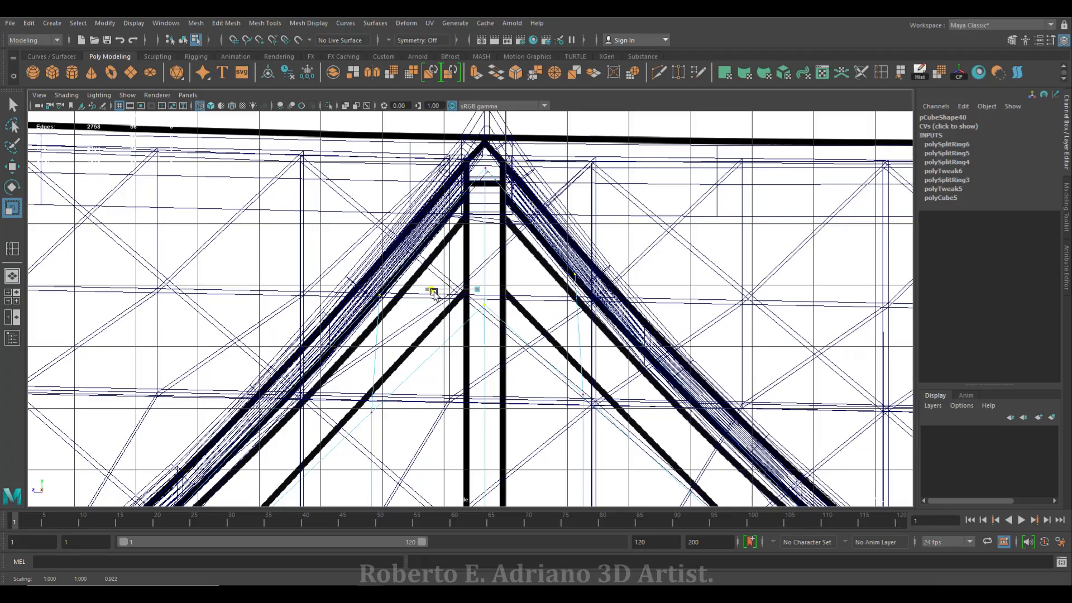
left_click_drag(433, 292, 435, 296)
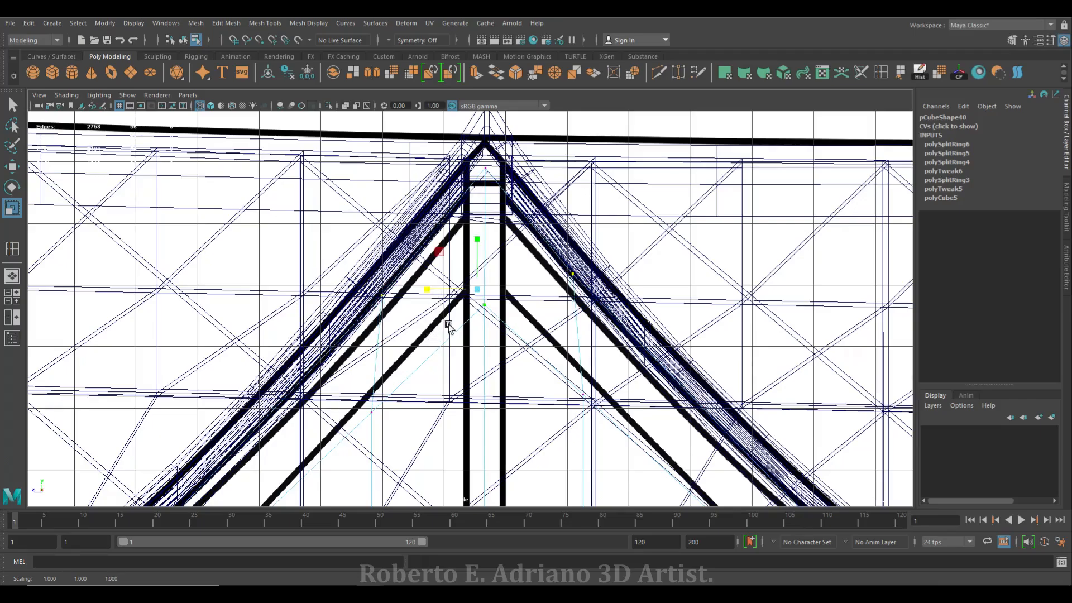
Insert two more edge loops in the outer parts of the gable block, one on each side
middle_click_drag(449, 328, 459, 288, "alt")
left_click(880, 75)
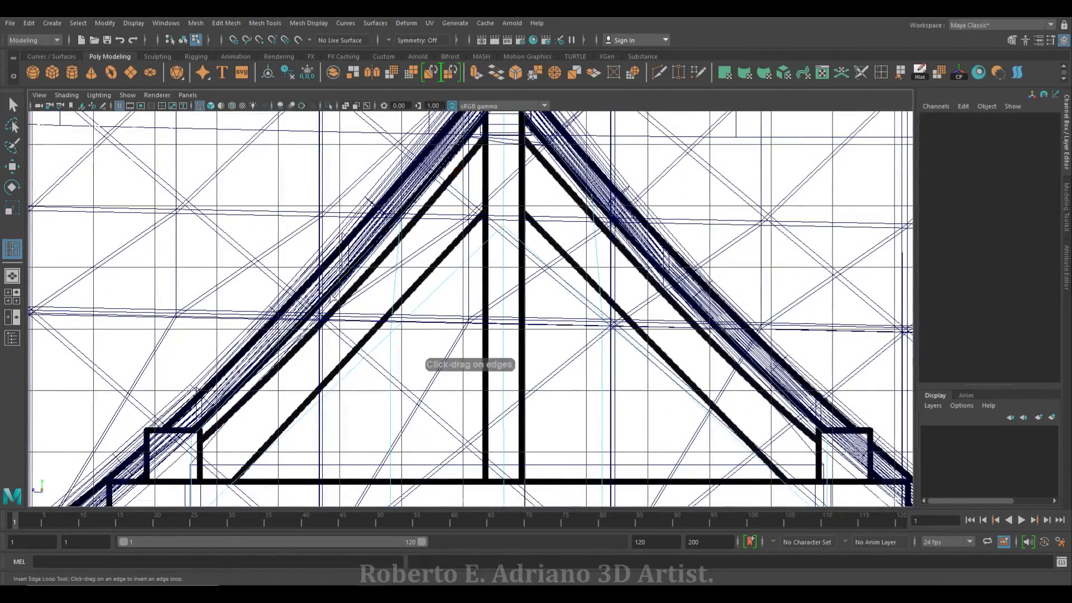
left_click(650, 302)
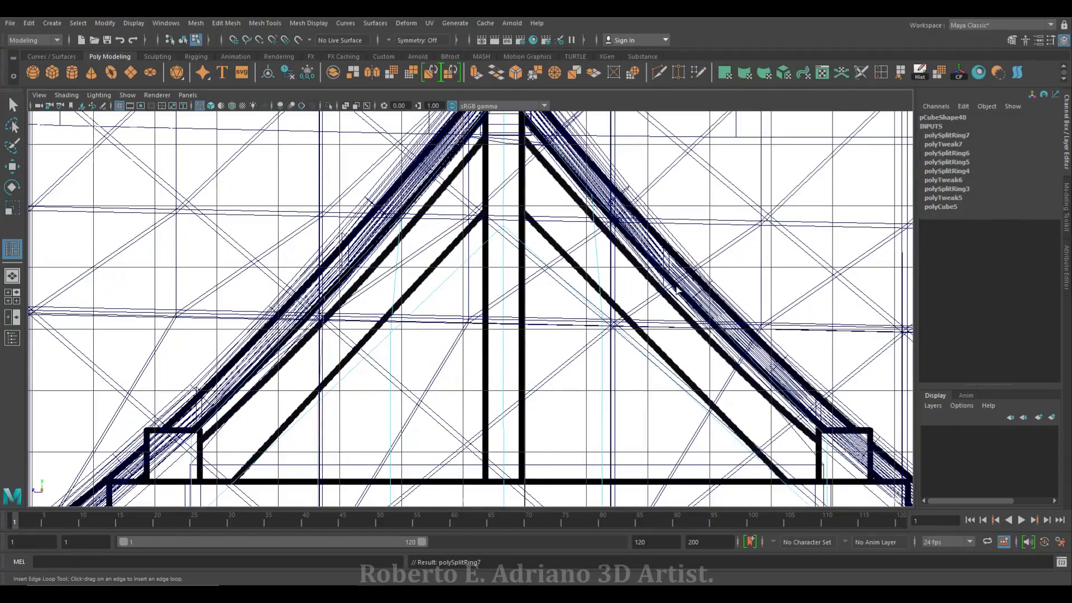
left_click(692, 304)
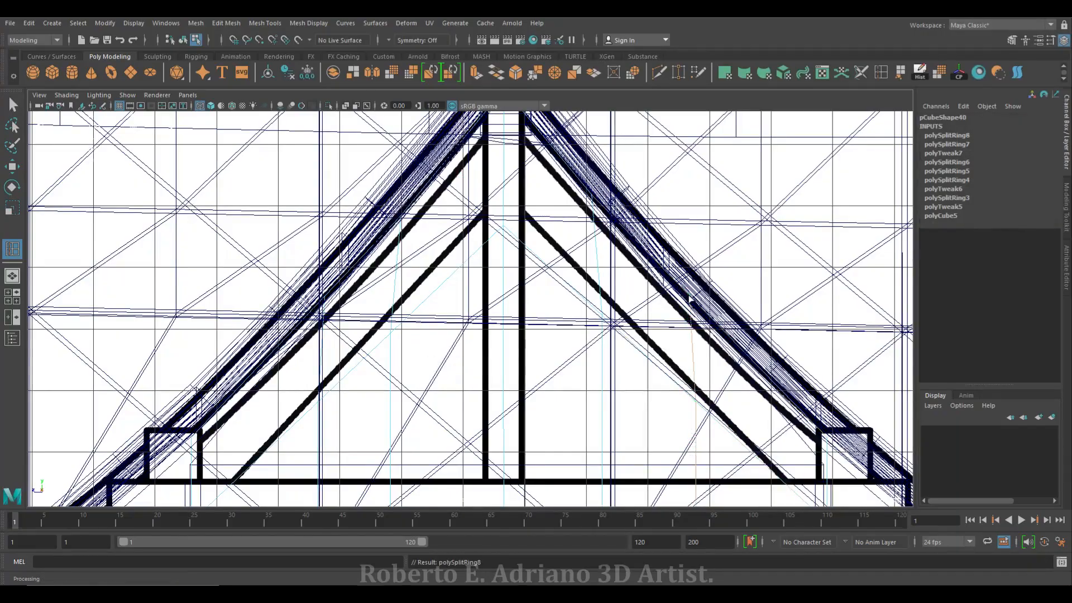
Scale the top vertices of the two outer edge loops slightly inward to match the curved roof slope
left_click(12, 166)
right_click_drag(598, 273, 536, 278)
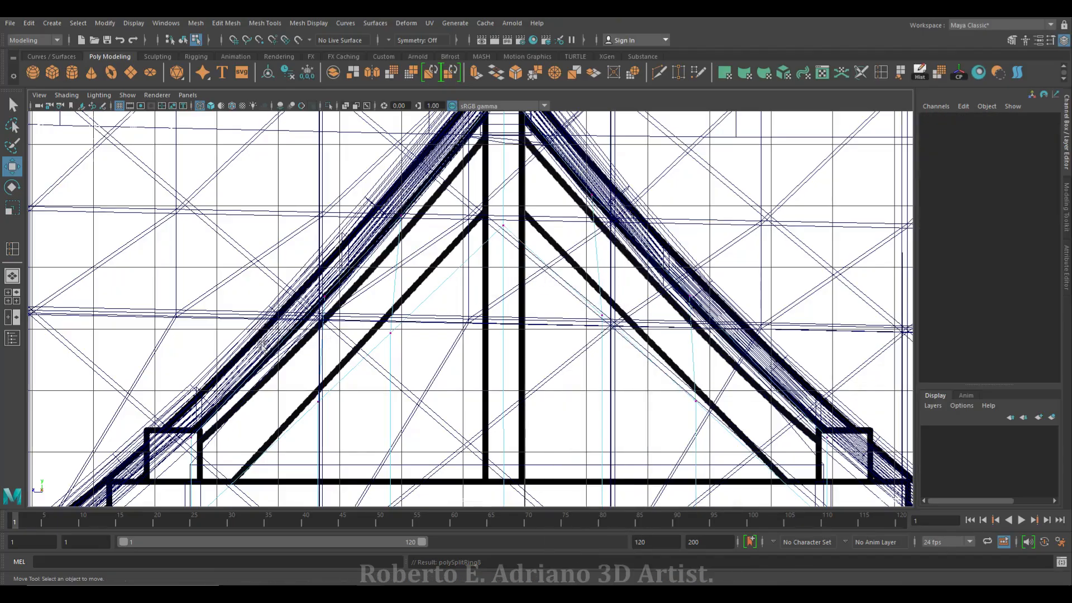
left_click_drag(261, 267, 731, 346)
key("r")
left_click_drag(459, 314, 460, 315)
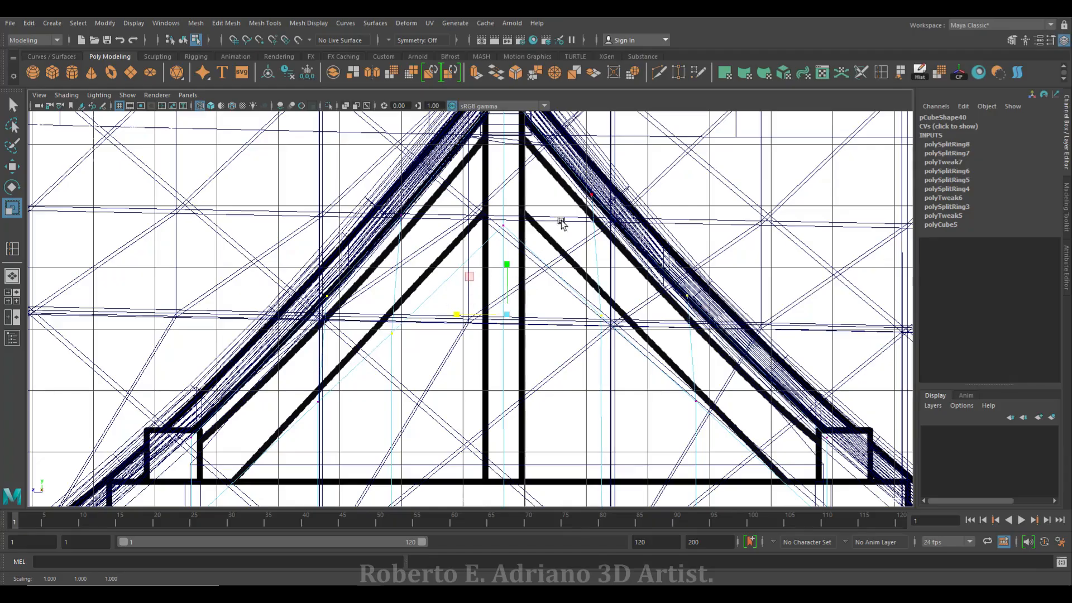
Return the gable block to object selection and stretch it along X to a scale of 6.817
key("space")
key("space")
left_click_drag(625, 386, 519, 215, "alt")
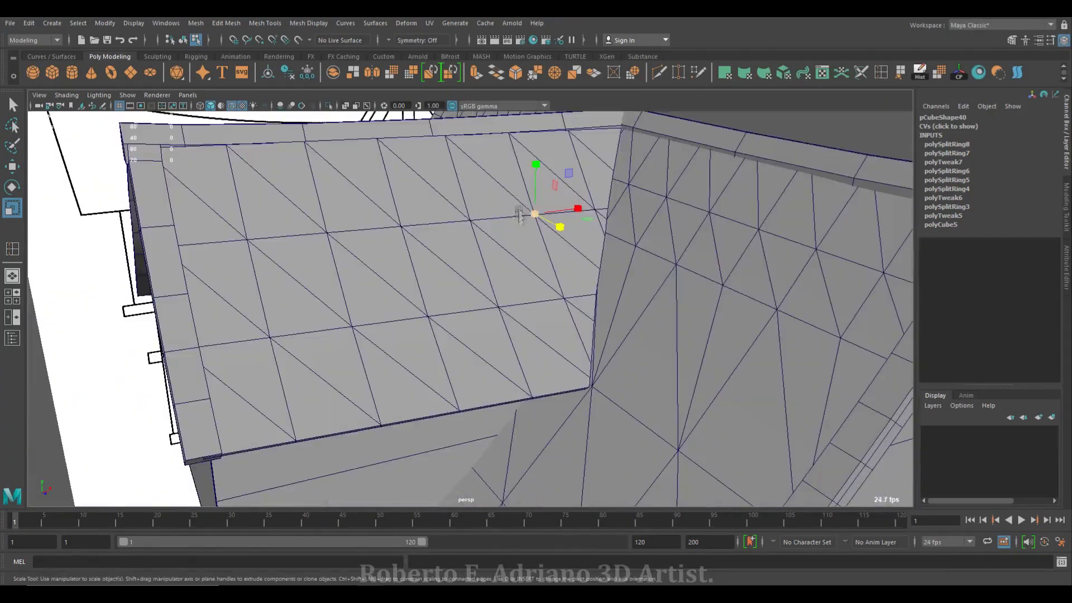
key("4")
left_click(212, 107)
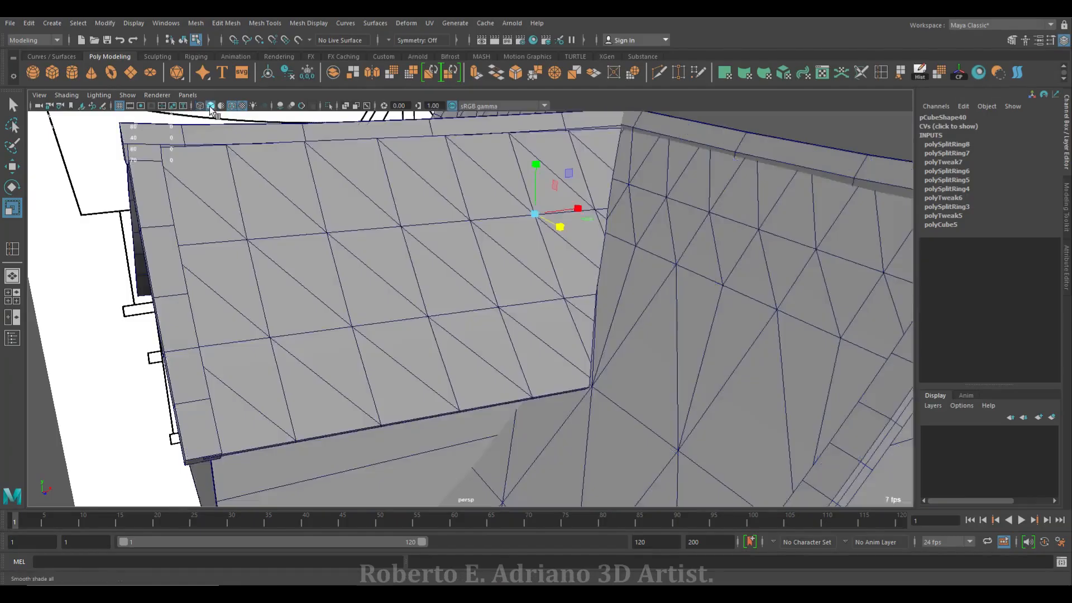
right_click_drag(525, 239, 574, 229)
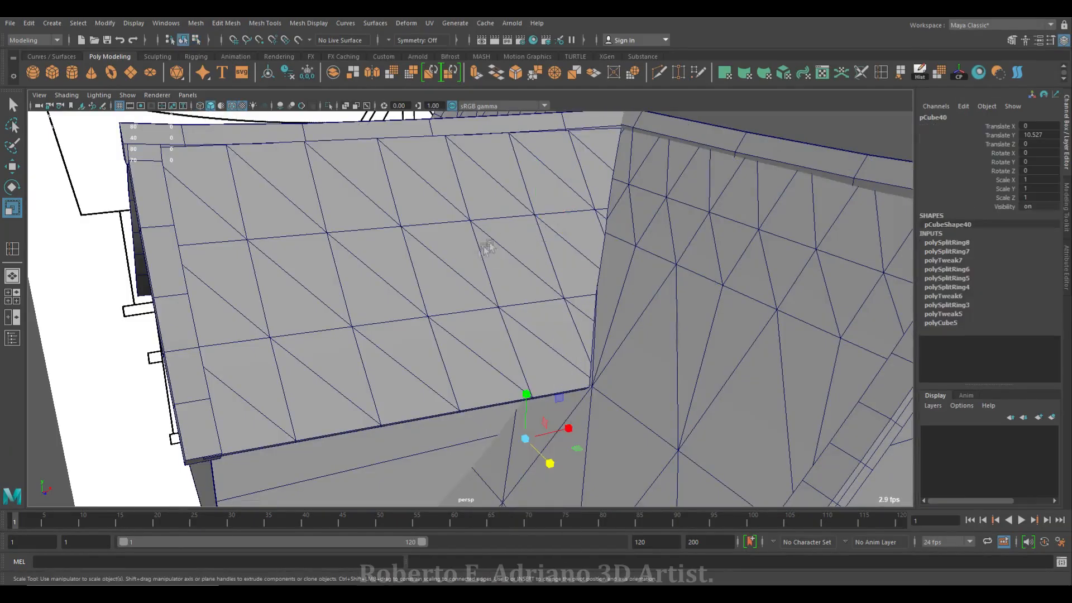
key("space")
scroll(338, 195, "up", 2)
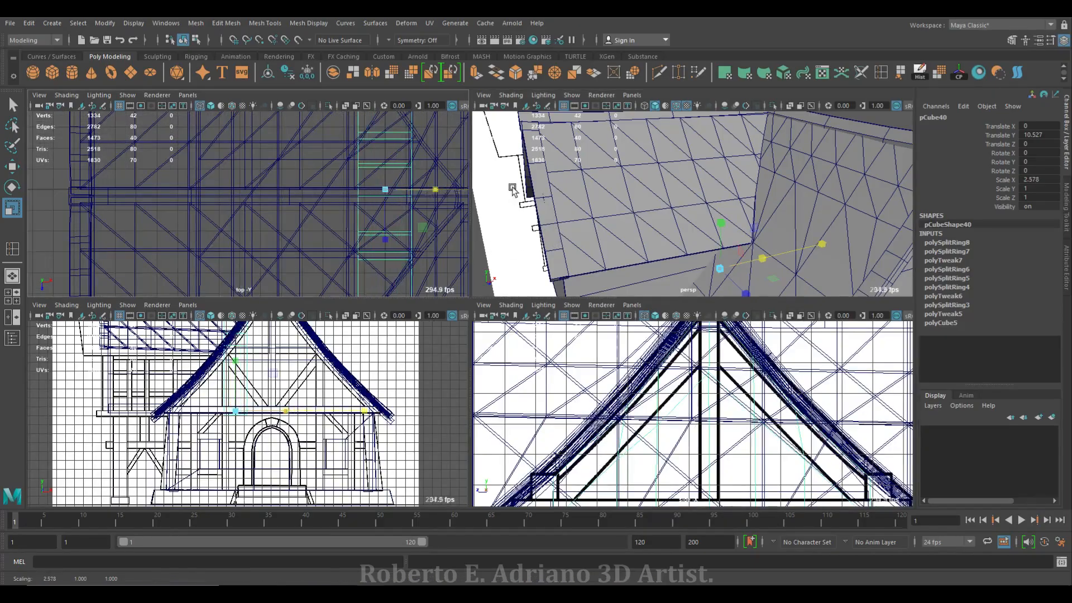
scroll(391, 193, "up", 2)
left_click_drag(367, 195, 436, 195)
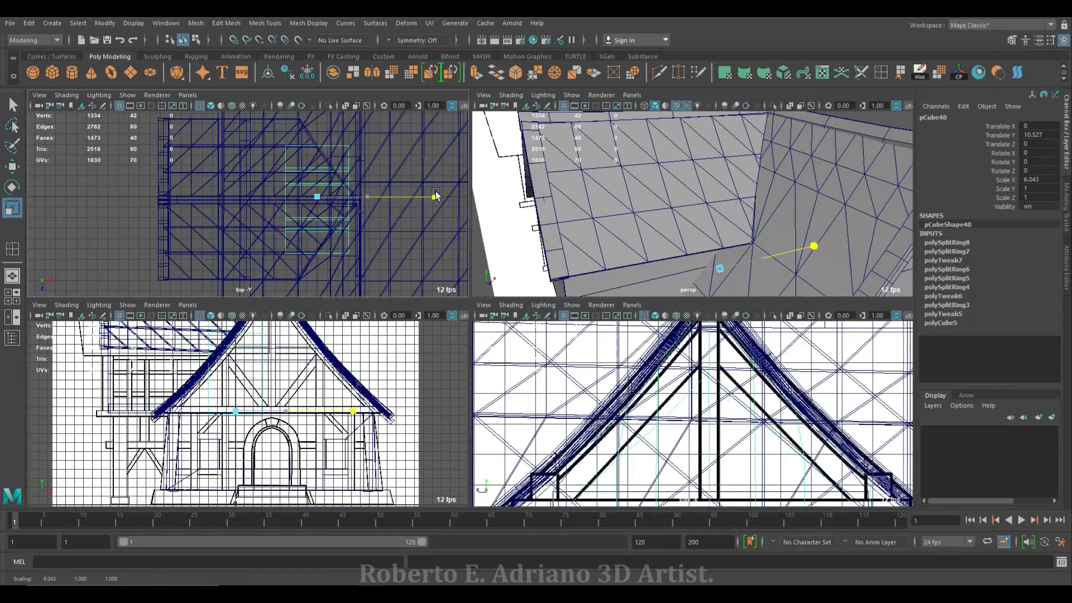
Move the block to Translate X 0.482 and pull its far-end vertices out to the end of the side wing
key("space")
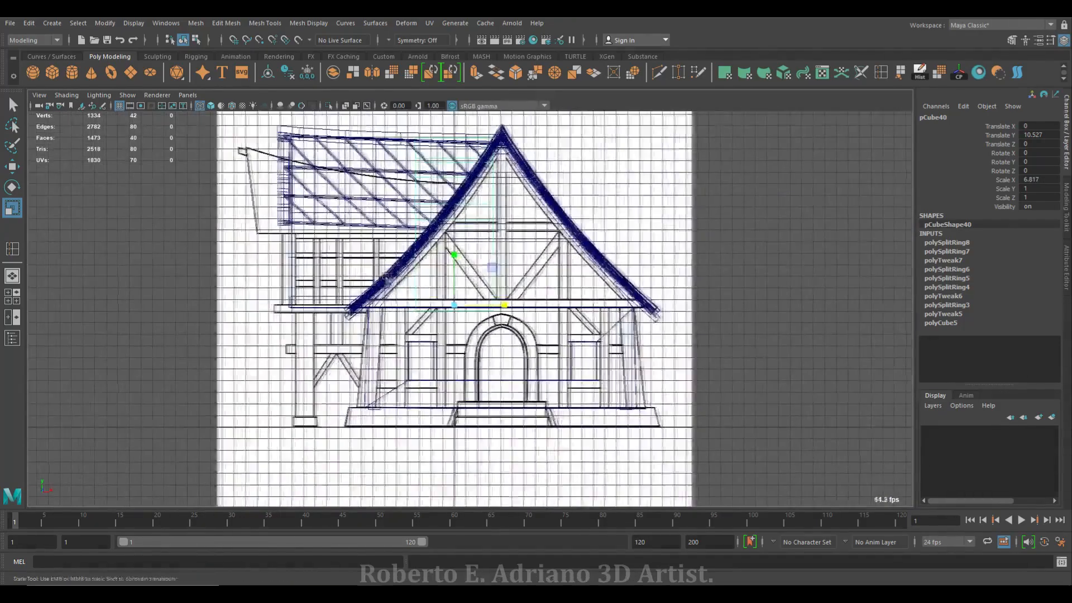
middle_click_drag(358, 324, 441, 323, "alt")
key("w")
left_click_drag(584, 359, 581, 357)
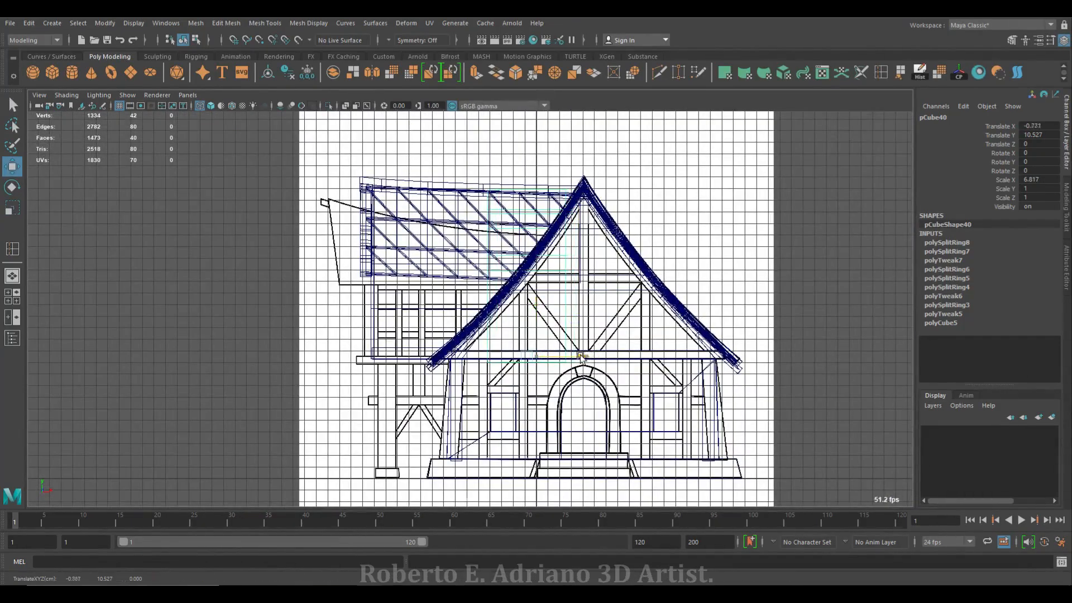
right_click_drag(503, 333, 444, 384)
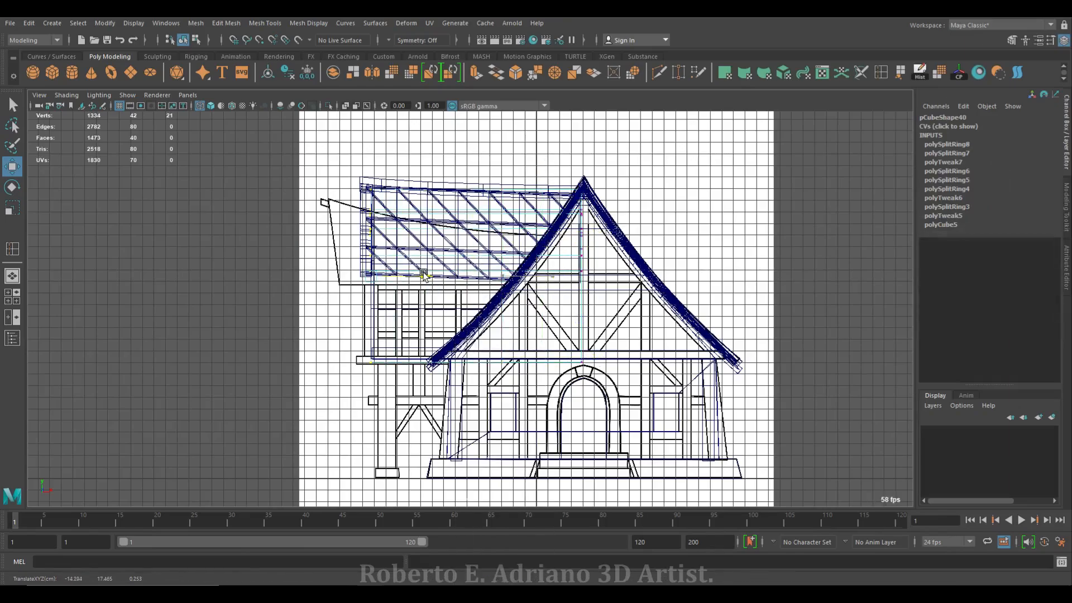
key("F8")
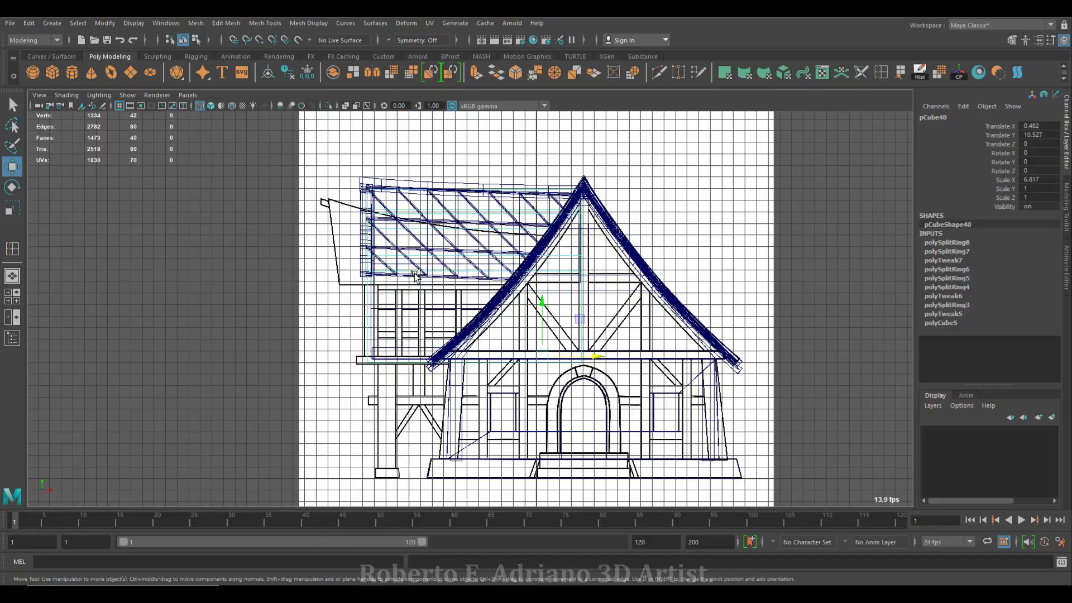
Select the block's bottom vertices with X-ray shading and raise them slightly to line up with the side wing's base
key("space")
key("space")
left_click_drag(510, 262, 475, 335, "alt")
left_click(346, 108)
key("f")
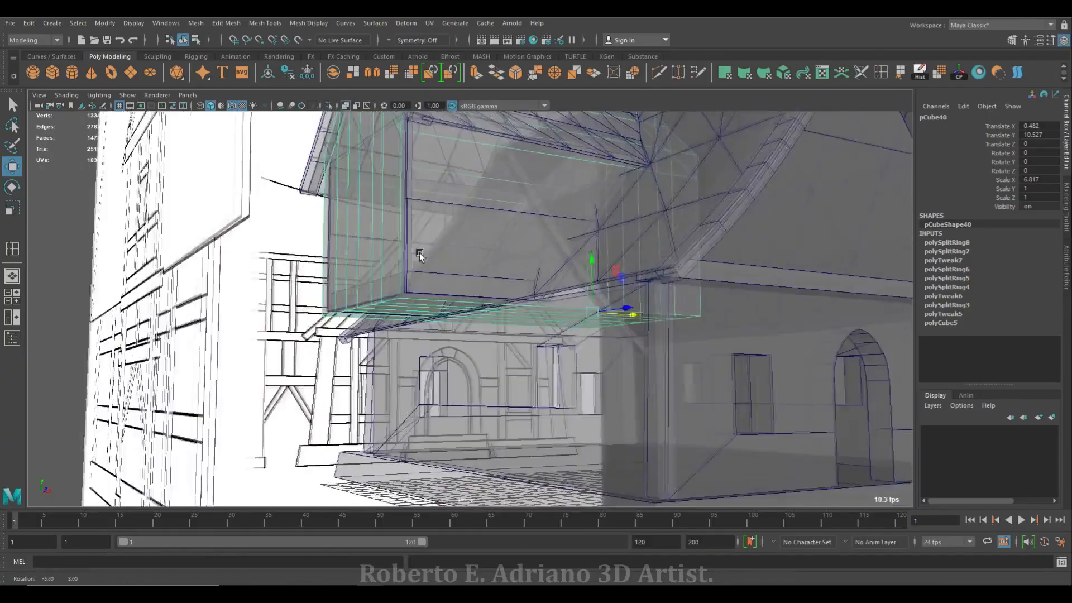
right_click_drag(375, 215, 322, 218)
scroll(450, 327, "up", 3)
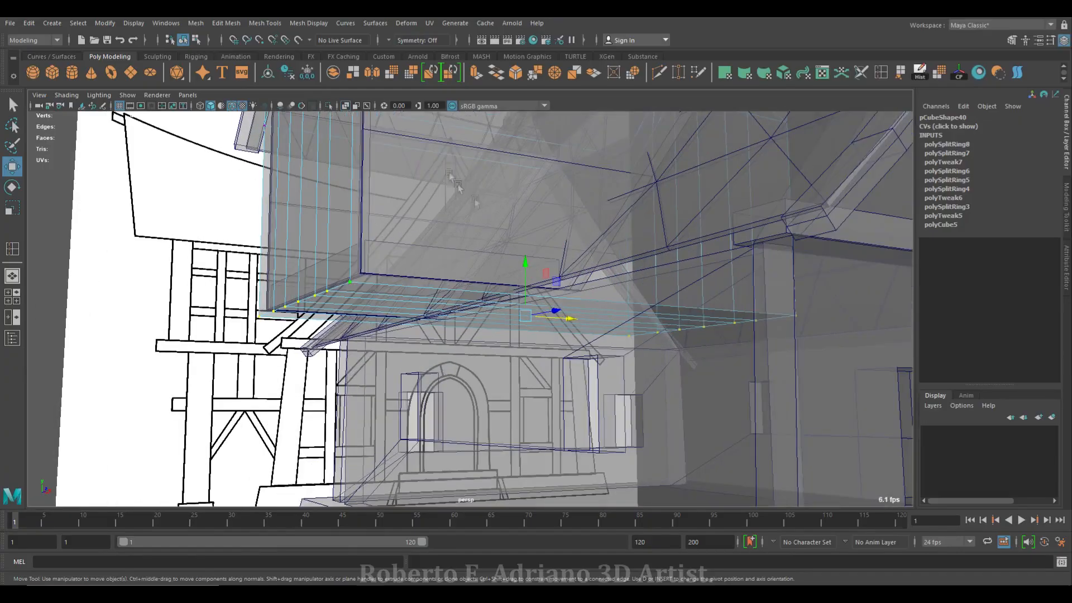
left_click(345, 106)
left_click_drag(527, 261, 526, 255)
right_click_drag(326, 207, 379, 189)
left_click(394, 295)
left_click_drag(510, 198, 496, 218, "alt")
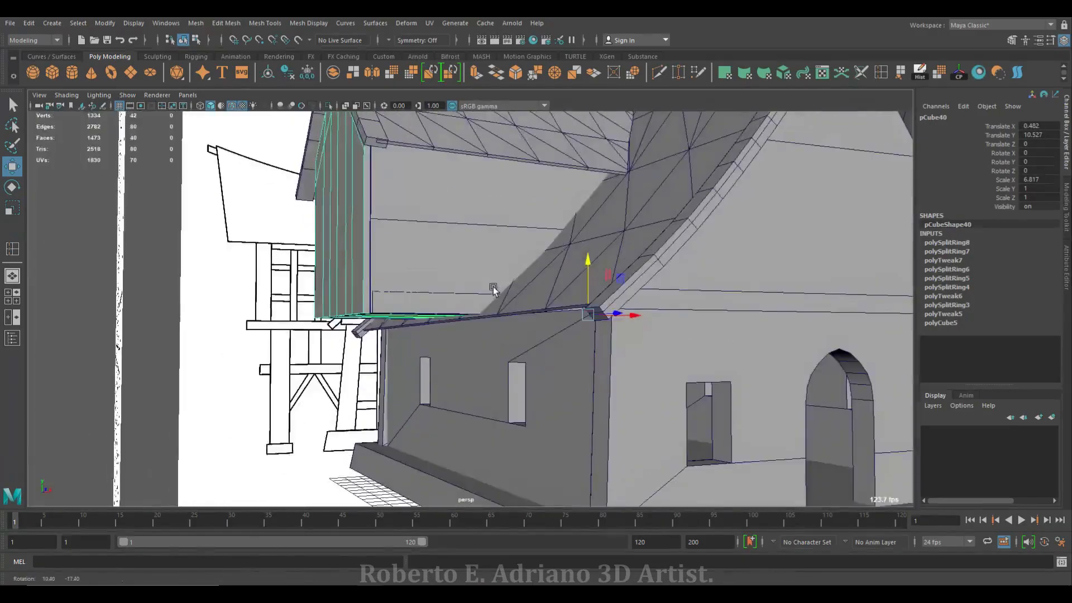
mouse_move(493, 289)
left_mouse_down("alt")
mouse_move(486, 279)
mouse_move(496, 294)
left_mouse_up("alt")
Subtract the stretched block from the roof surface with a Boolean Difference, using Normal intersection classification and the non-legacy algorithm
left_click(654, 246)
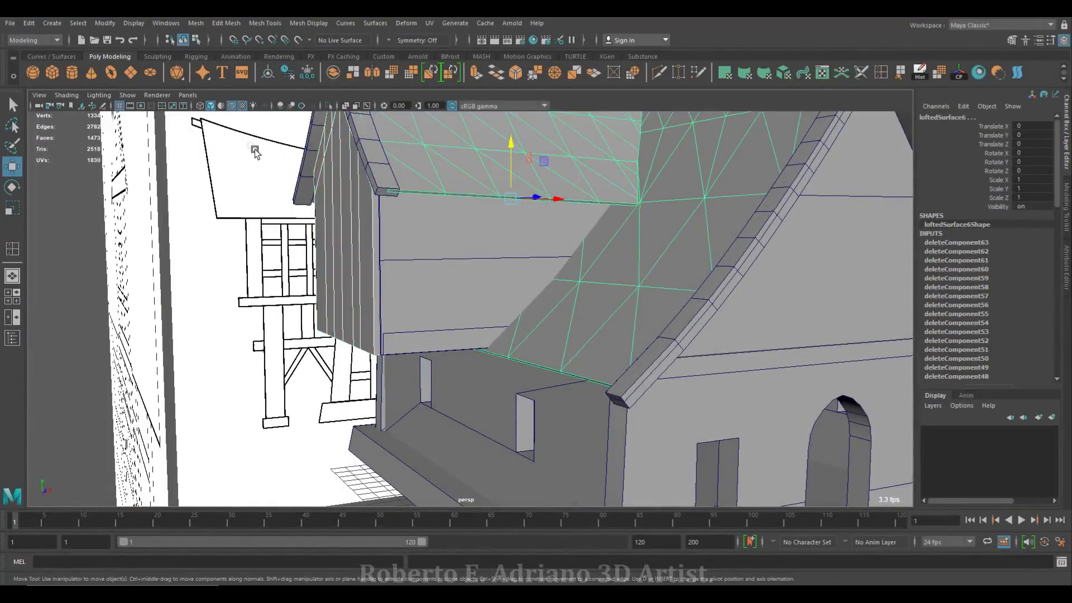
left_click_drag(391, 223, 391, 279, "alt")
left_click(368, 296)
left_click_drag(599, 378, 580, 339, "alt")
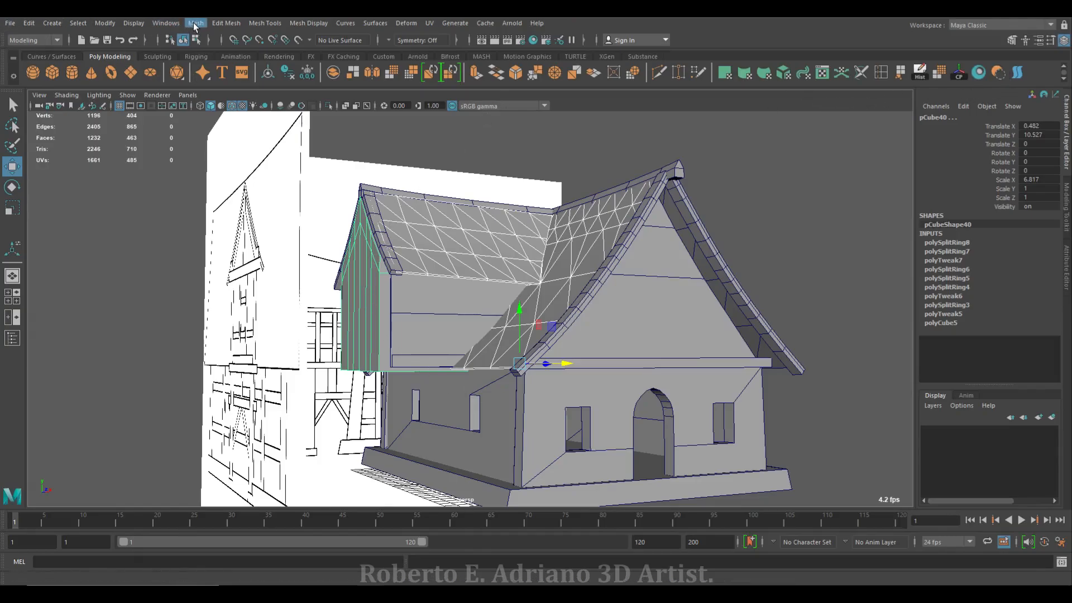
left_click(194, 26)
mouse_move(269, 54)
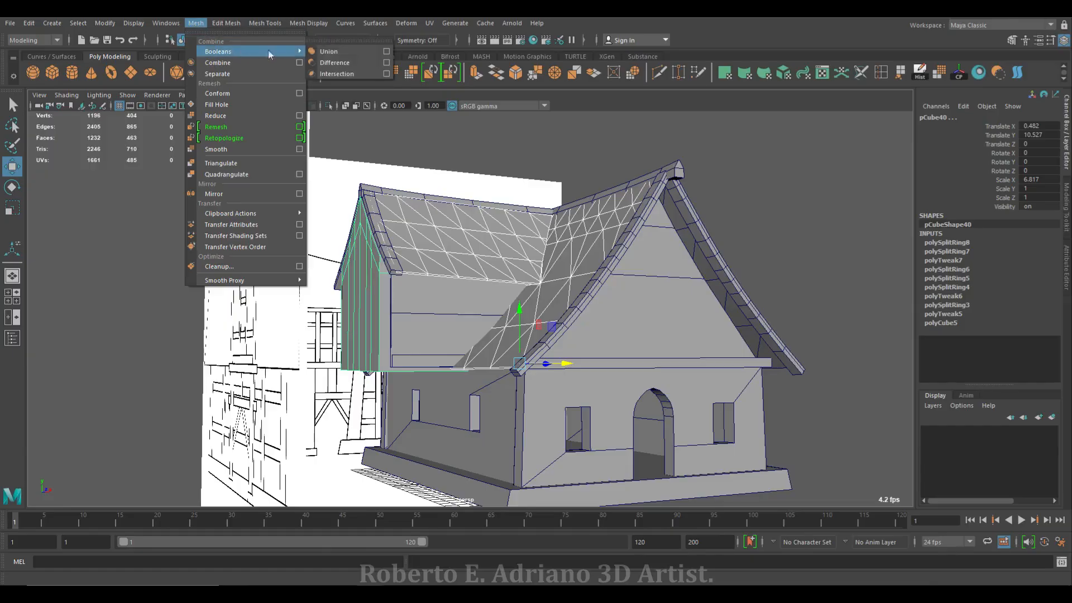
left_click(387, 63)
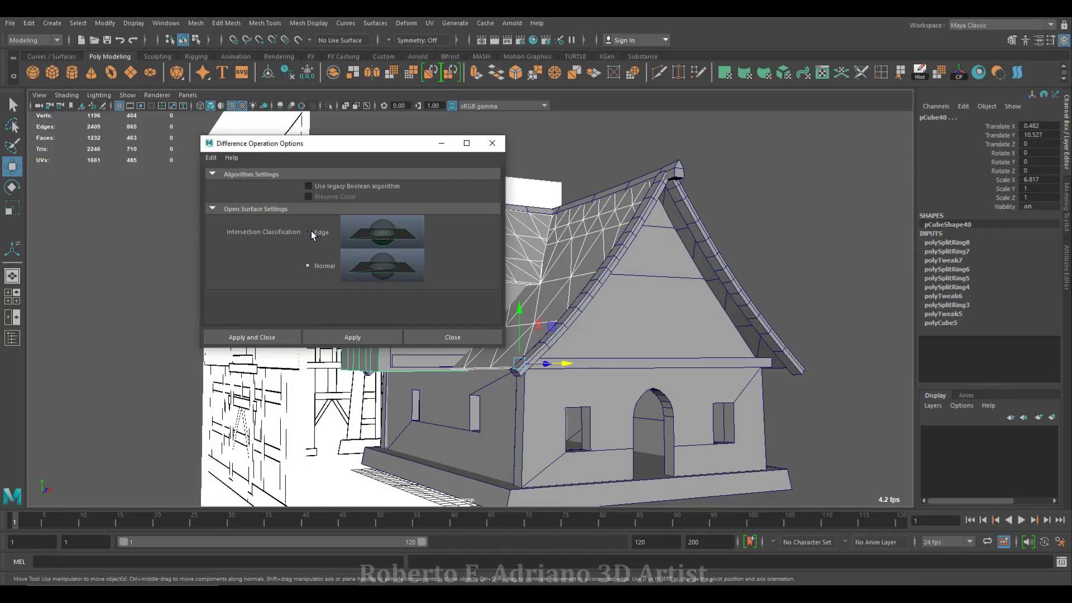
left_click(309, 186)
left_click(309, 185)
left_click(247, 337)
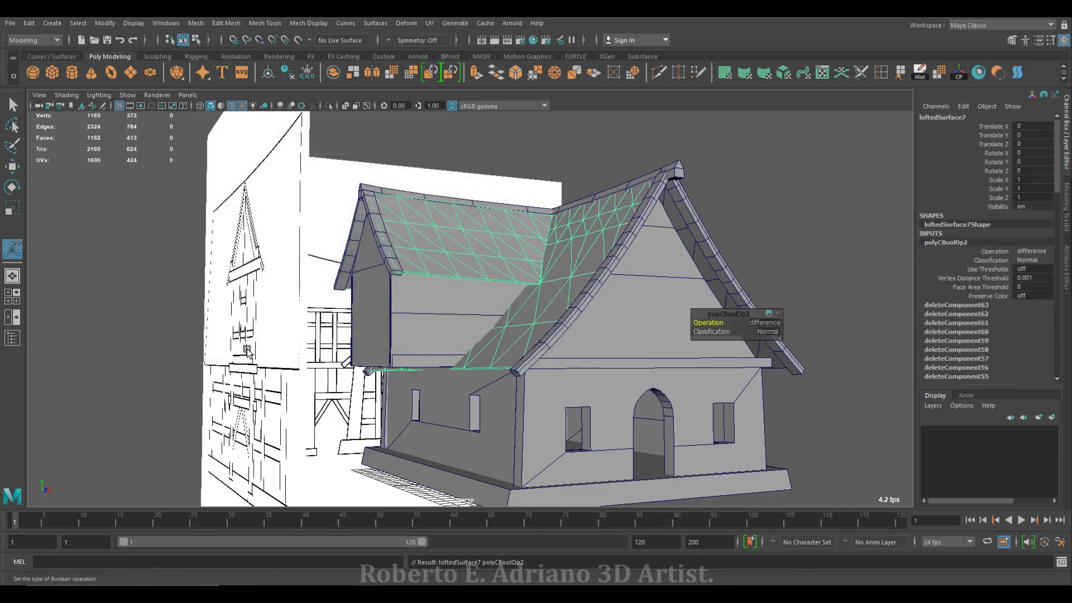
Examine the trimmed roof from outside, inside and in X-ray to check the Boolean cut
left_click_drag(442, 339, 568, 318, "alt")
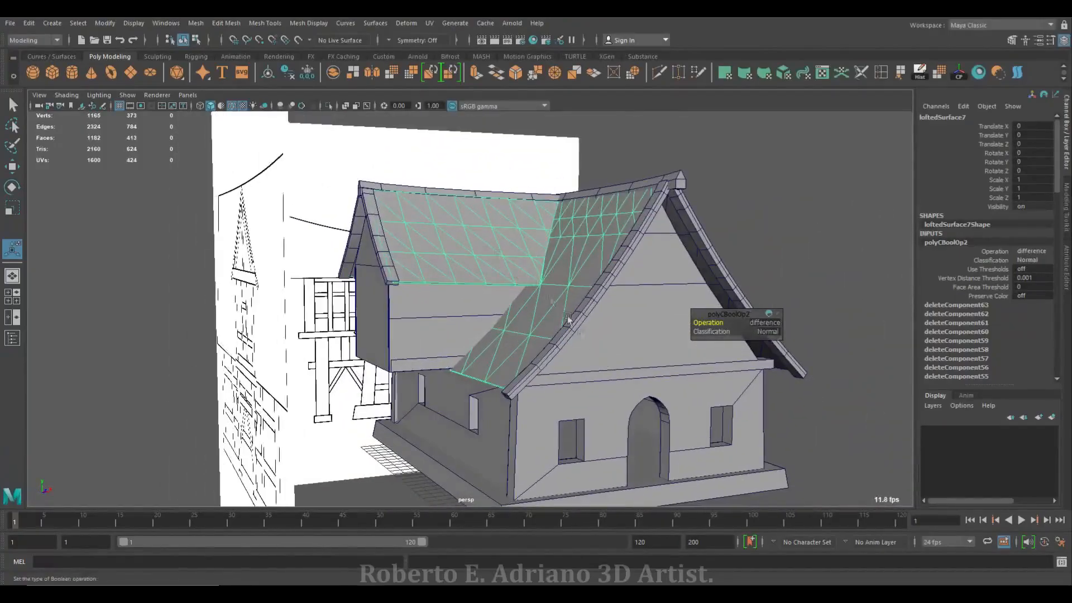
left_click(346, 106)
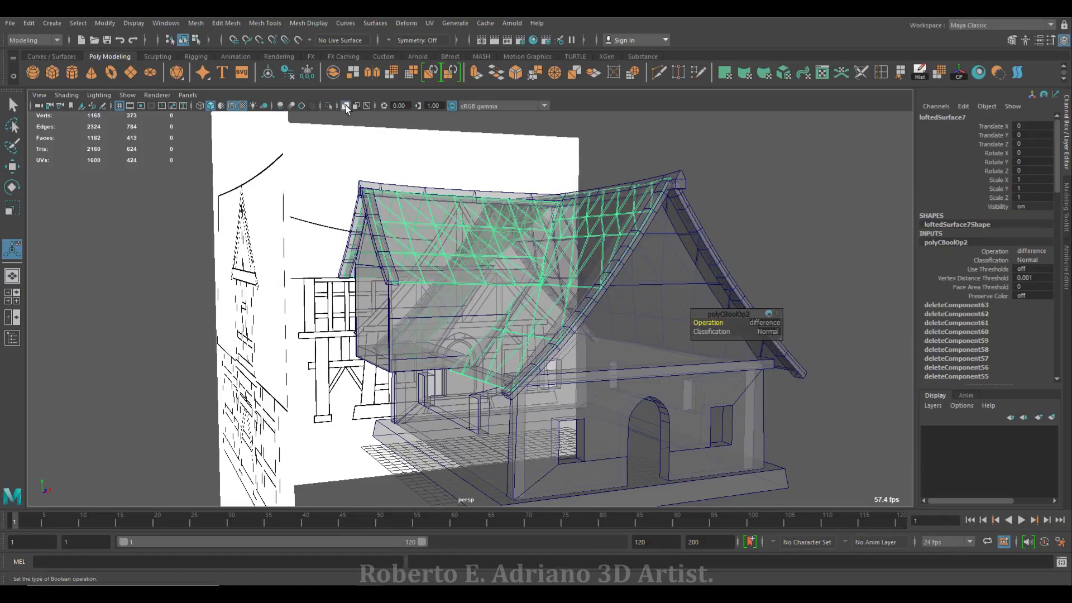
left_click(346, 106)
scroll(472, 245, "up", 10)
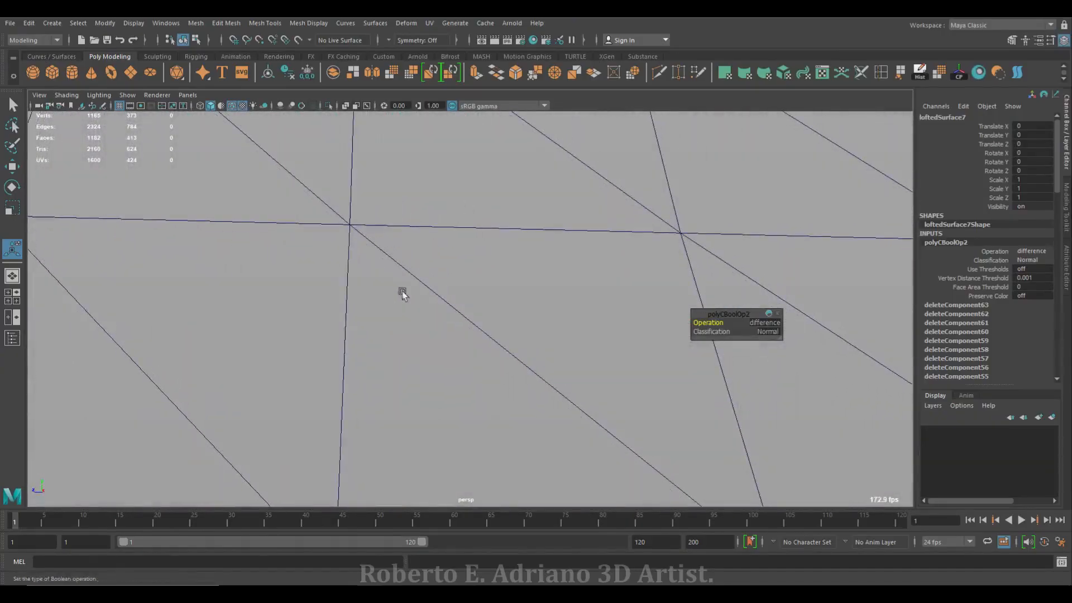
left_click_drag(404, 295, 376, 212, "alt")
scroll(311, 237, "up", 5)
scroll(397, 259, "down", 10)
left_click_drag(397, 259, 507, 263, "alt")
scroll(507, 273, "down", 4)
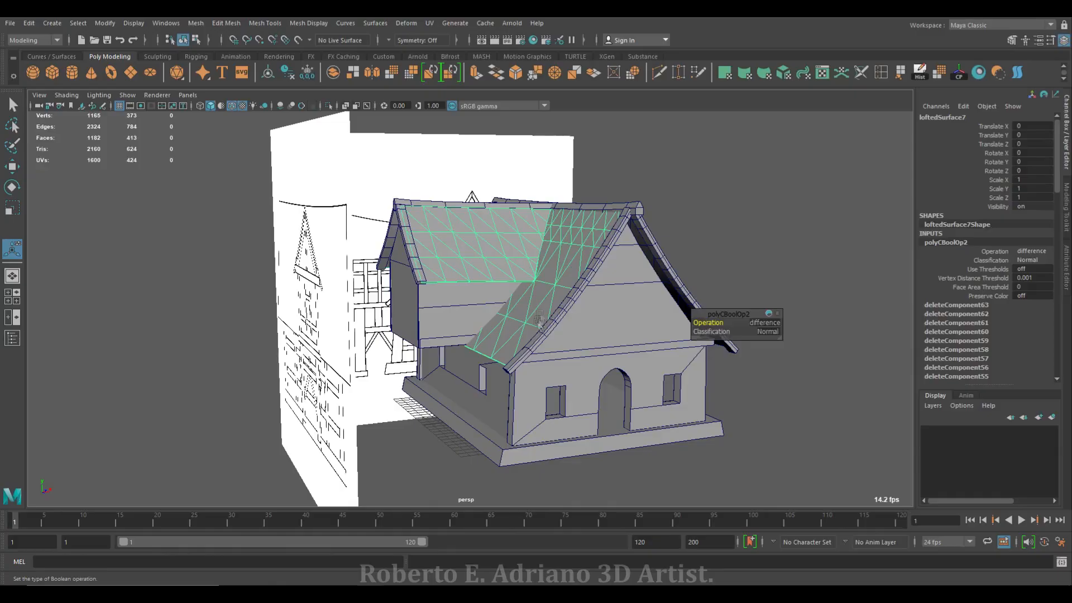
Save the scene with the roof cut in place
left_click(436, 366)
left_click_drag(606, 256, 501, 284, "alt")
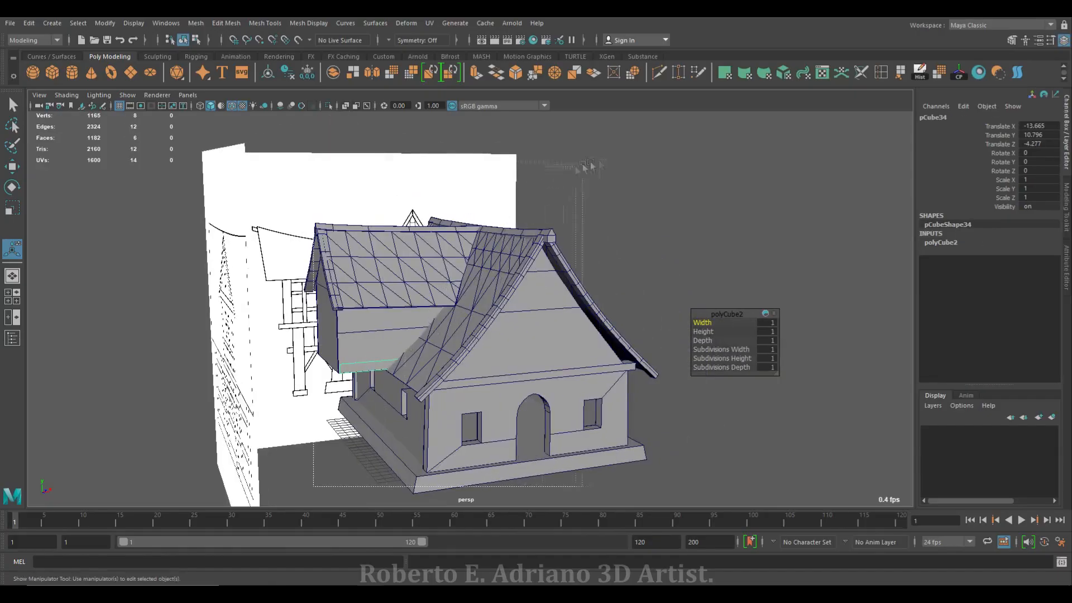
left_click(108, 41)
key("Return")
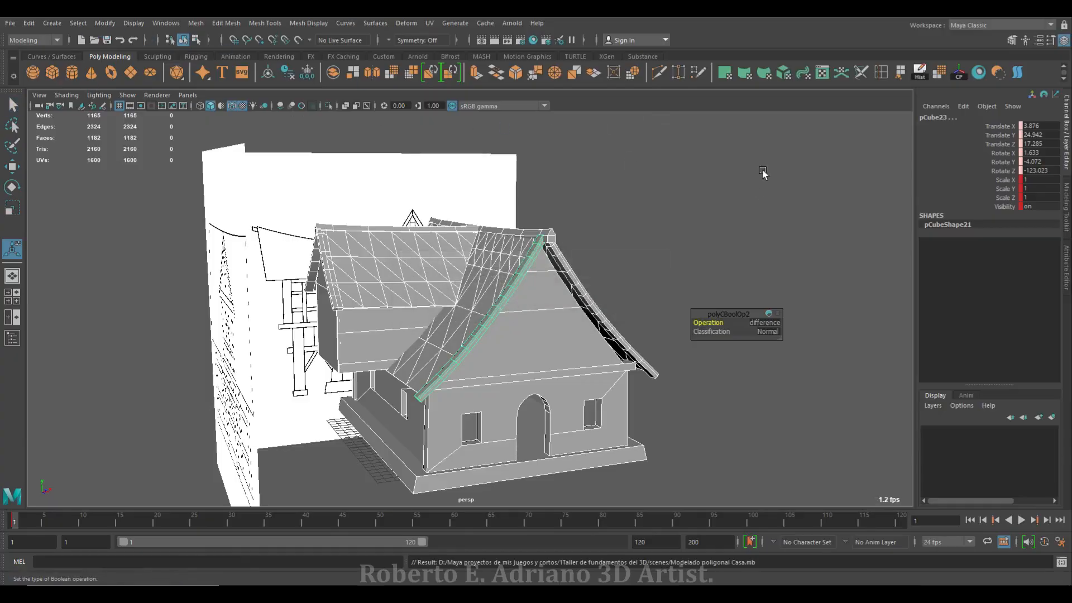
Thin the floor slab under the side wing by lowering its top vertices to the reference drawing in the front view
left_click(337, 369)
key("space")
scroll(340, 373, "up", 5)
key("space")
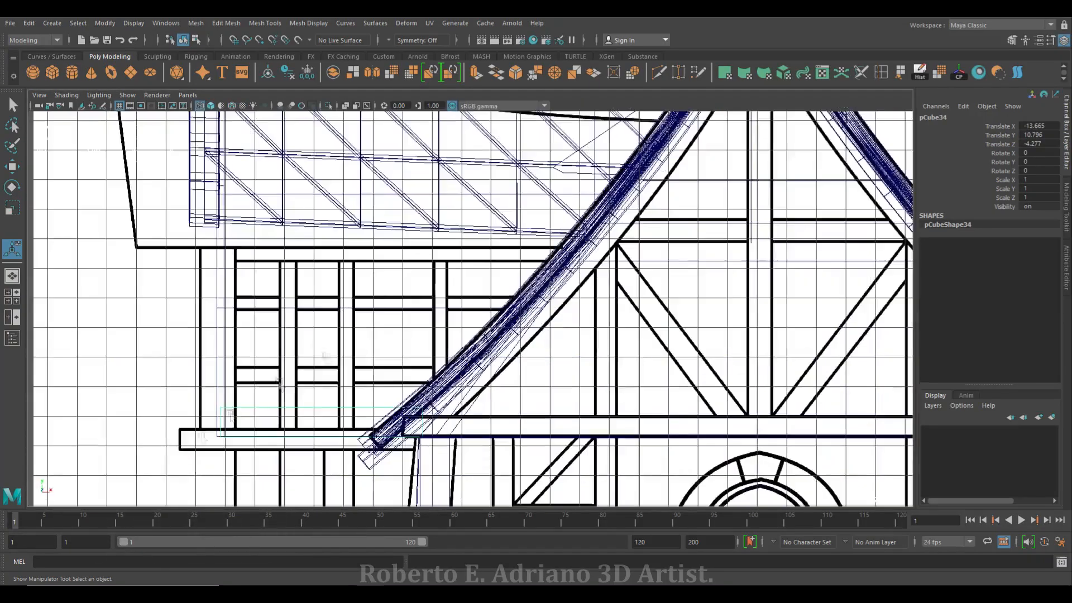
right_click_drag(250, 407, 201, 304)
left_click_drag(196, 425, 357, 370)
key("w")
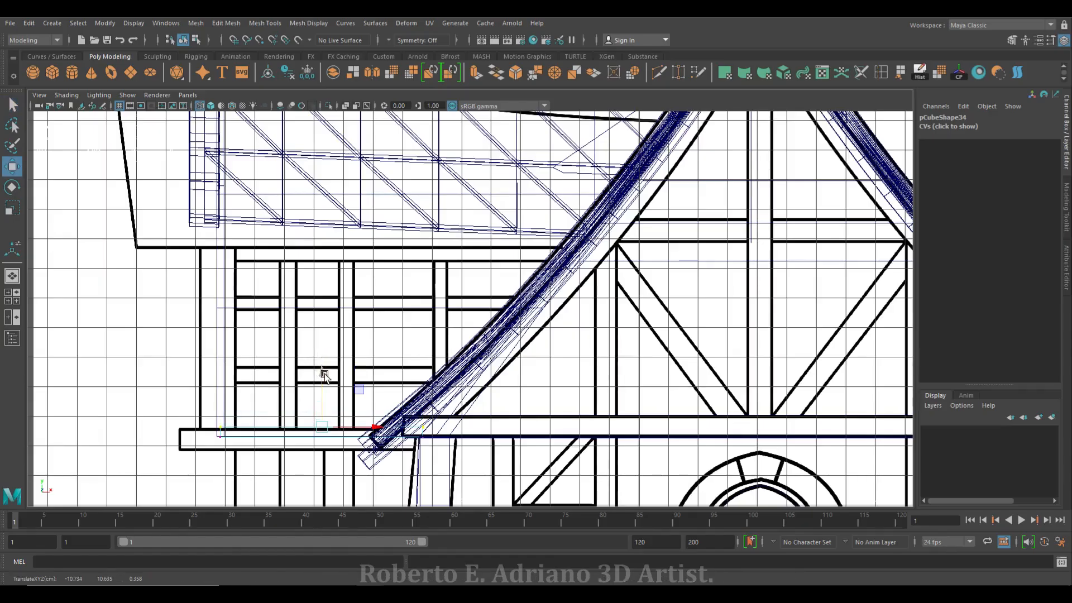
Examine the thinned slab's position and extent under the side wing in the perspective and top views
key("space")
key("space")
scroll(391, 251, "up", 5)
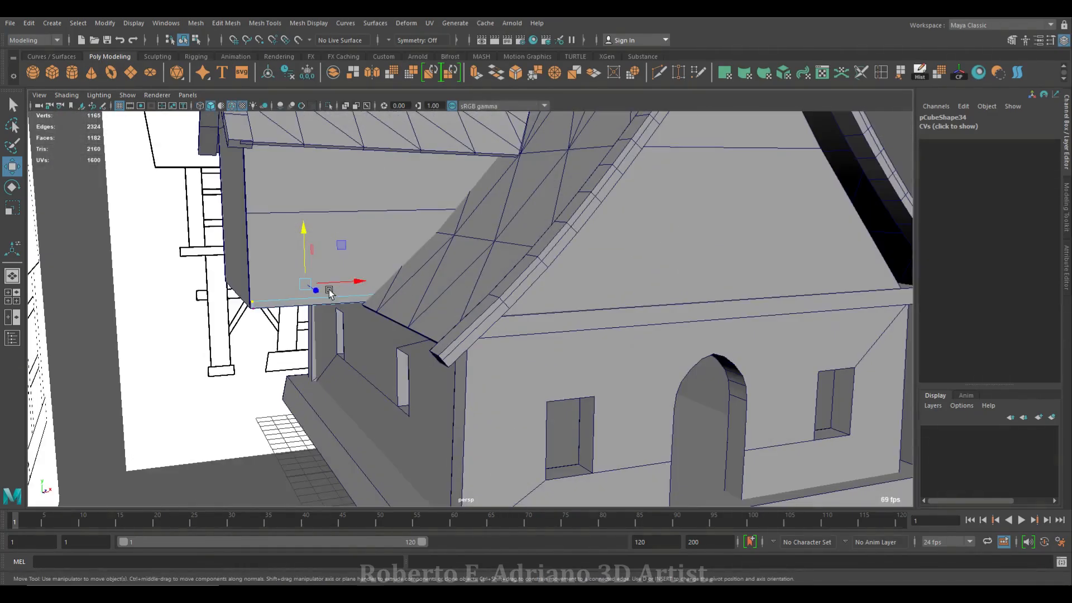
key("space")
scroll(293, 219, "down", 2)
scroll(273, 211, "up", 2)
key("space")
scroll(343, 230, "down", 5)
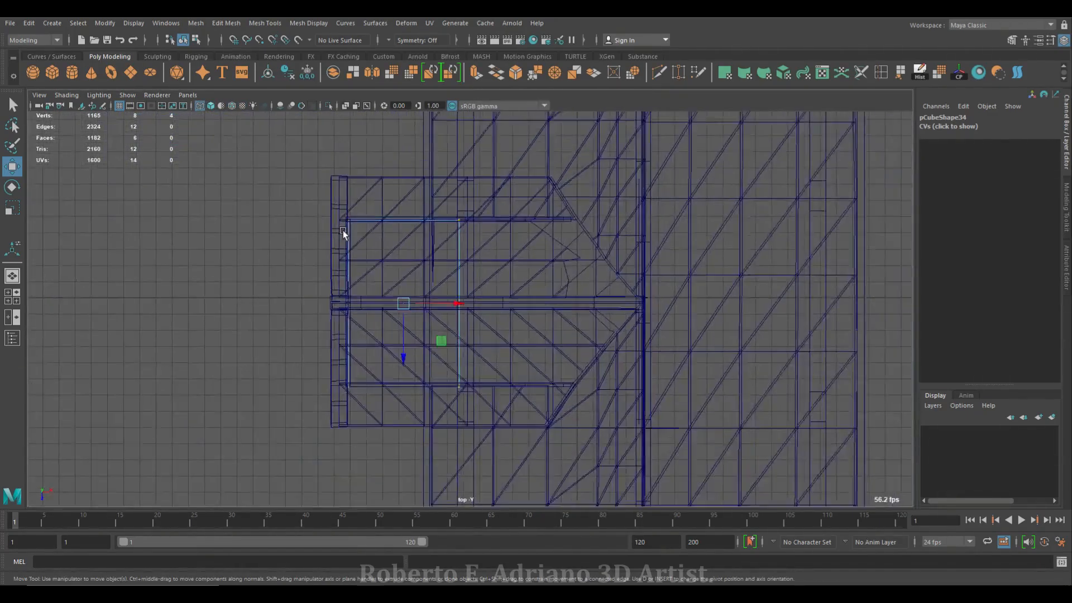
scroll(413, 229, "up", 3)
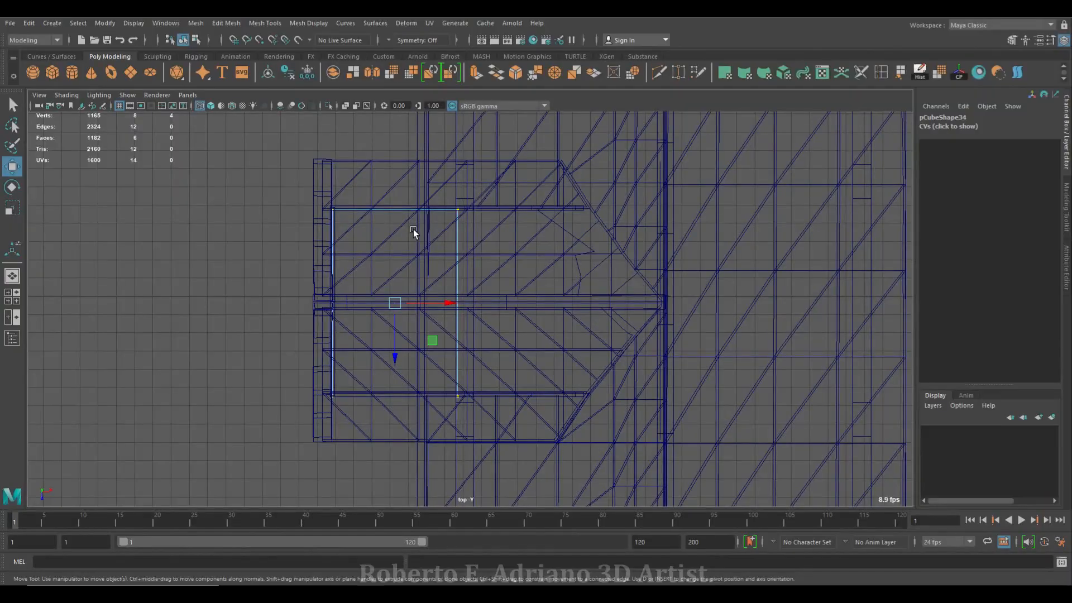
key("space")
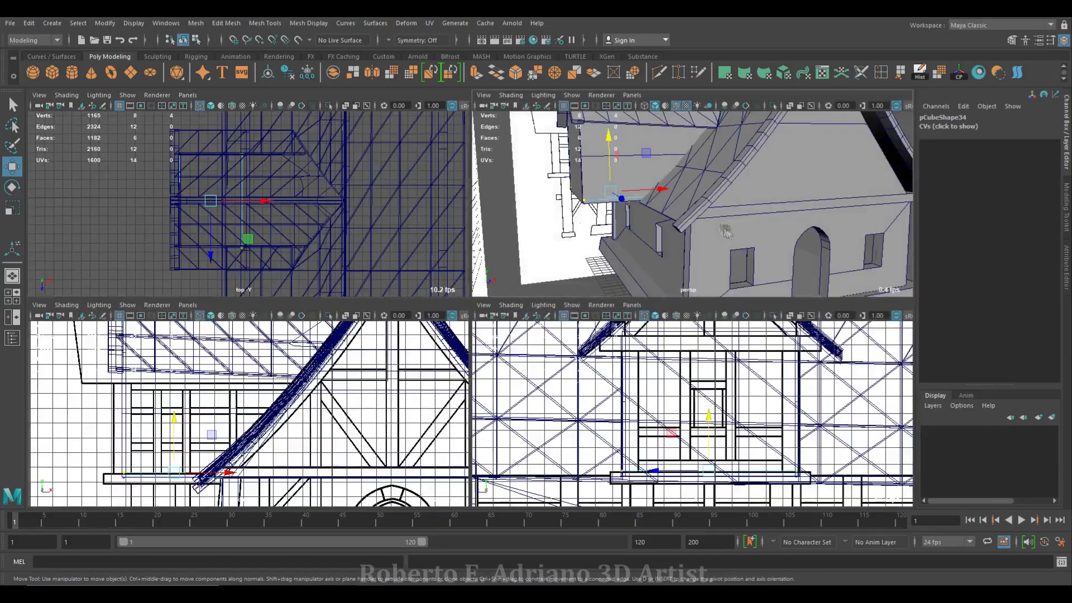
key("space")
right_click_drag(285, 285, 293, 276)
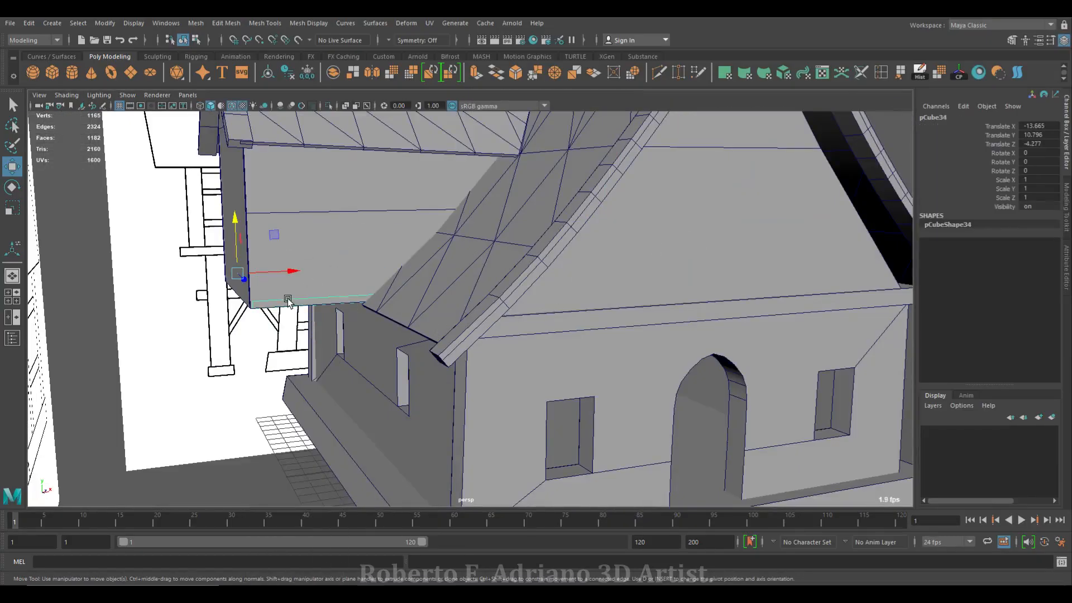
scroll(297, 290, "down", 4)
scroll(300, 289, "up", 3)
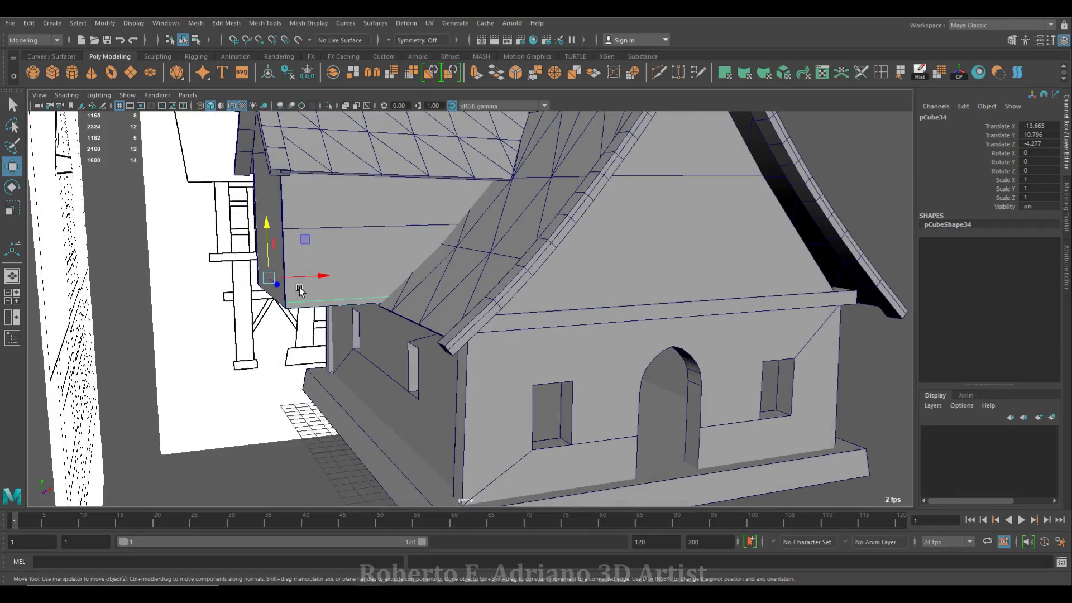
Isolate the side wing's slab and extrude its inner end face into the main house with Local Translate Z 11.568
left_click(328, 105)
left_click_drag(461, 256, 318, 261, "alt")
scroll(493, 244, "up", 4)
right_click_drag(493, 243, 492, 271)
left_click(494, 244)
left_click_drag(494, 246, 483, 308, "alt")
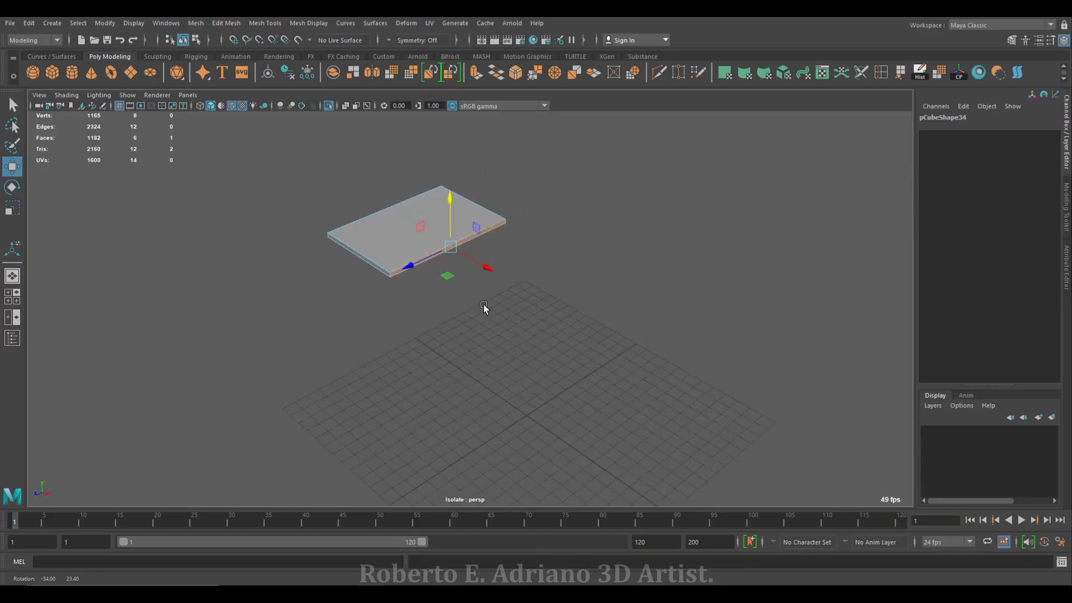
key("ctrl+e")
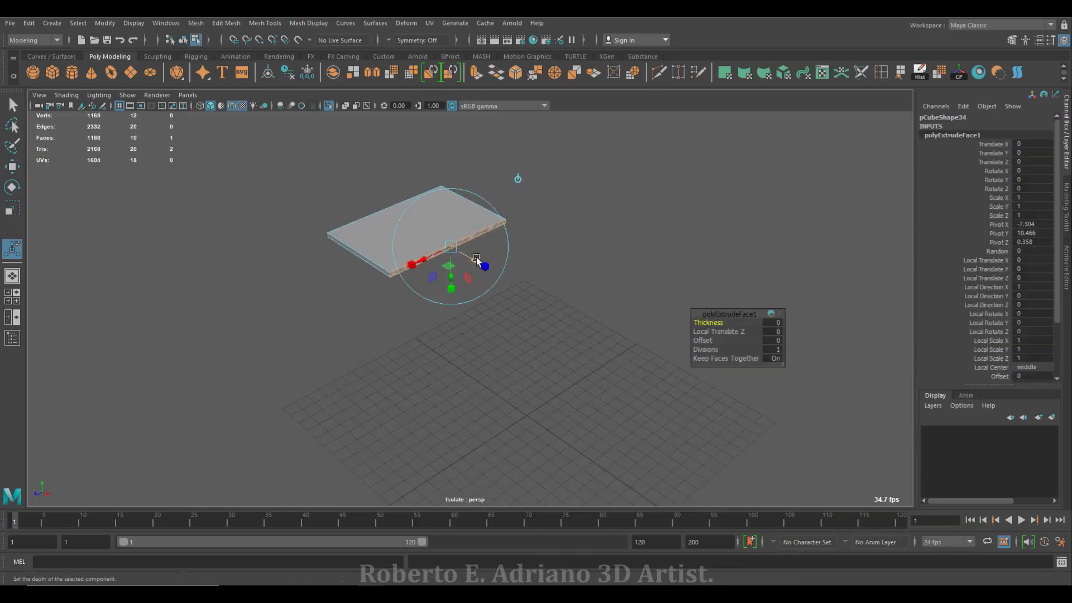
middle_click_drag(383, 212, 401, 251)
left_click(328, 106)
With X-ray shading on, extend the slab's extrusion across the main house to the opposite wall
scroll(383, 269, "down", 5)
left_click(345, 106)
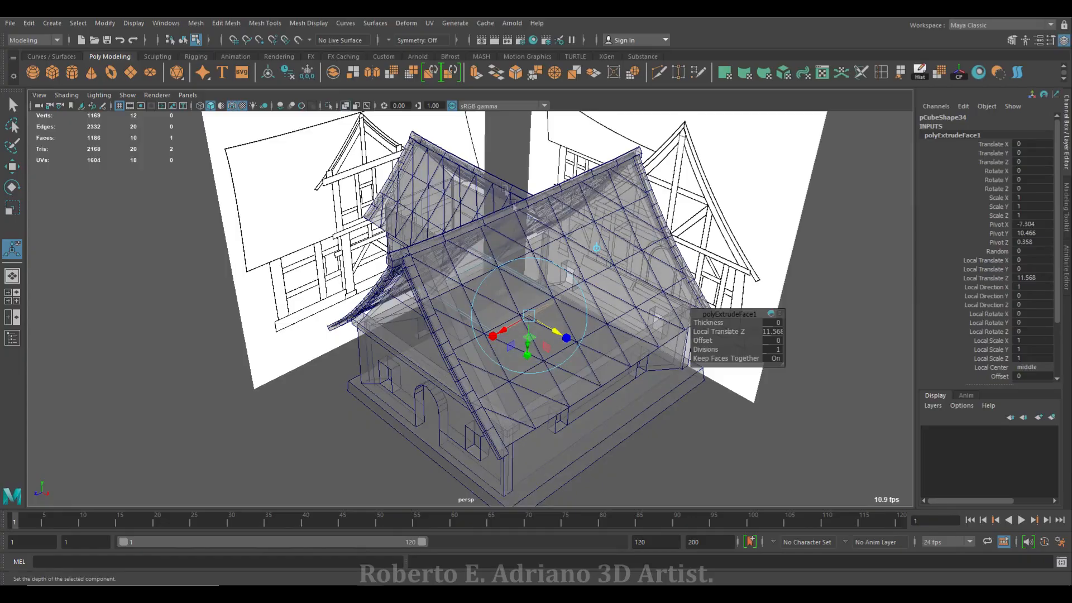
left_click_drag(642, 296, 605, 338, "alt")
scroll(604, 338, "up", 5)
left_click_drag(501, 275, 503, 357)
Extrude the two side faces of the slab's new section toward the front and rear walls with Local Translate Z 9.161
scroll(481, 344, "up", 5)
scroll(481, 344, "up", 3)
left_click(497, 328)
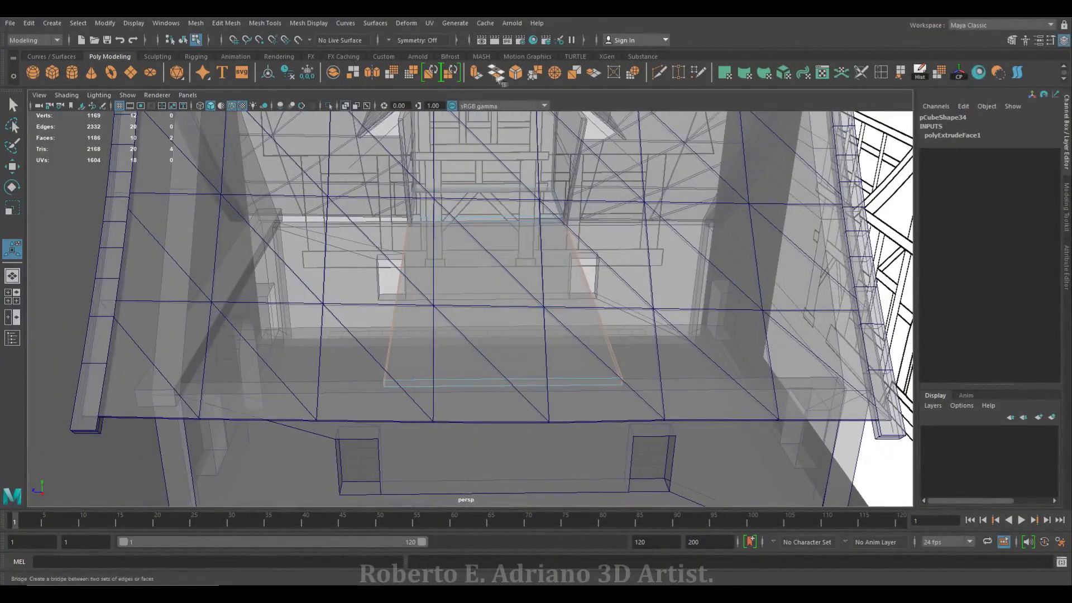
left_click(477, 74)
left_click_drag(624, 285, 789, 286)
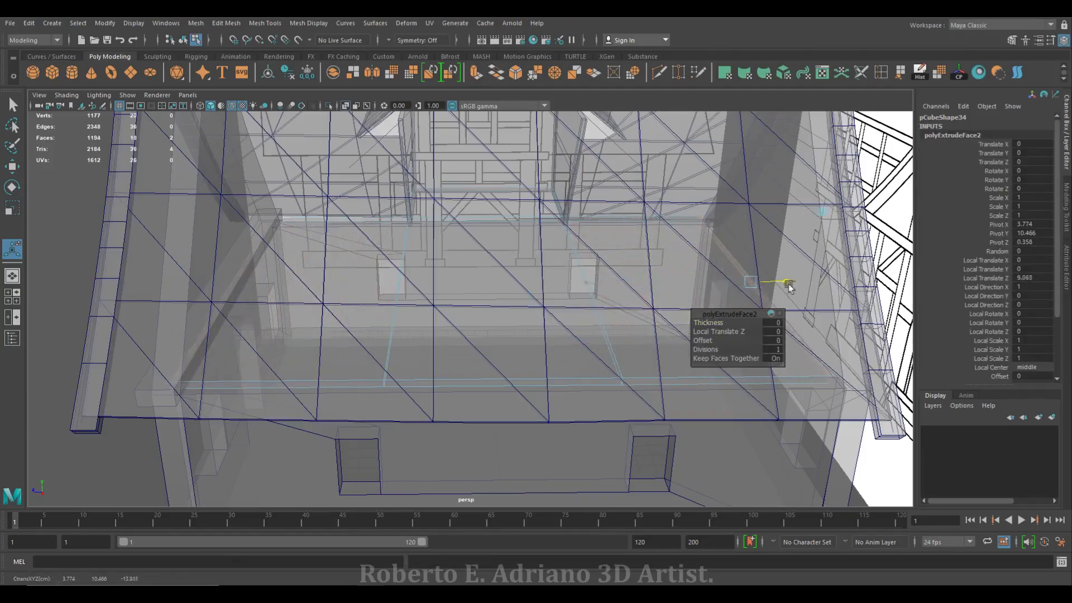
left_click_drag(542, 466, 730, 404, "alt")
scroll(462, 289, "up", 5)
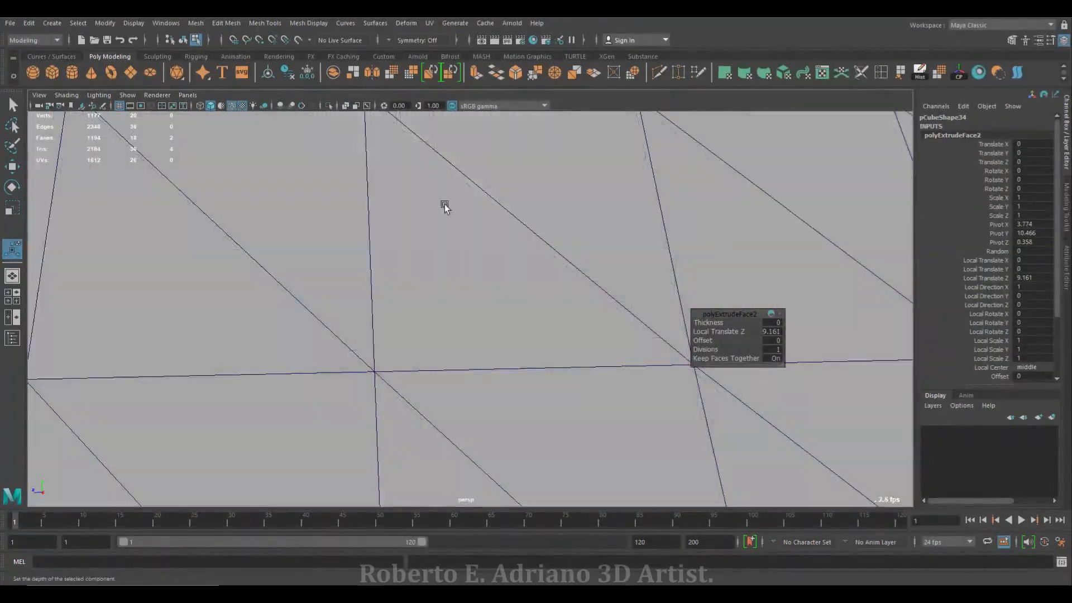
Examine from several angles how the extended slab fits against the end walls and the roof edge
scroll(397, 239, "down", 4)
left_click_drag(490, 257, 378, 291, "alt")
key("F8")
scroll(378, 291, "down", 5)
mouse_move(472, 323)
left_mouse_down("alt")
mouse_move(364, 308)
mouse_move(364, 351)
mouse_move(371, 342)
mouse_move(360, 345)
mouse_move(387, 319)
mouse_move(467, 335)
mouse_move(435, 326)
left_mouse_up("alt")
scroll(364, 309, "down", 5)
scroll(430, 319, "up", 6)
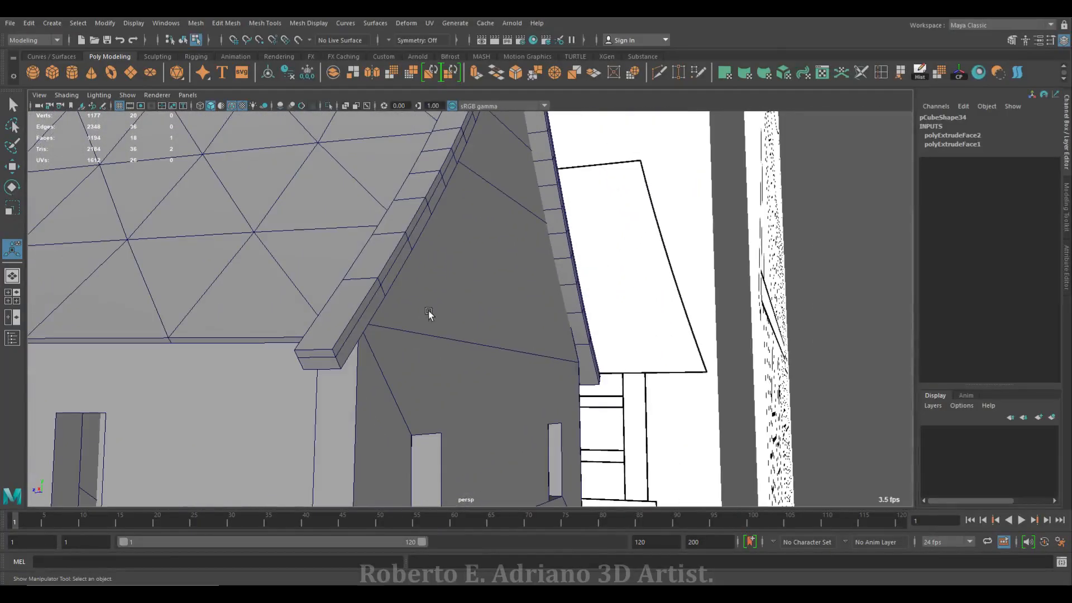
key("q")
right_click_drag(395, 342, 441, 273)
left_click_drag(403, 349, 421, 345, "alt")
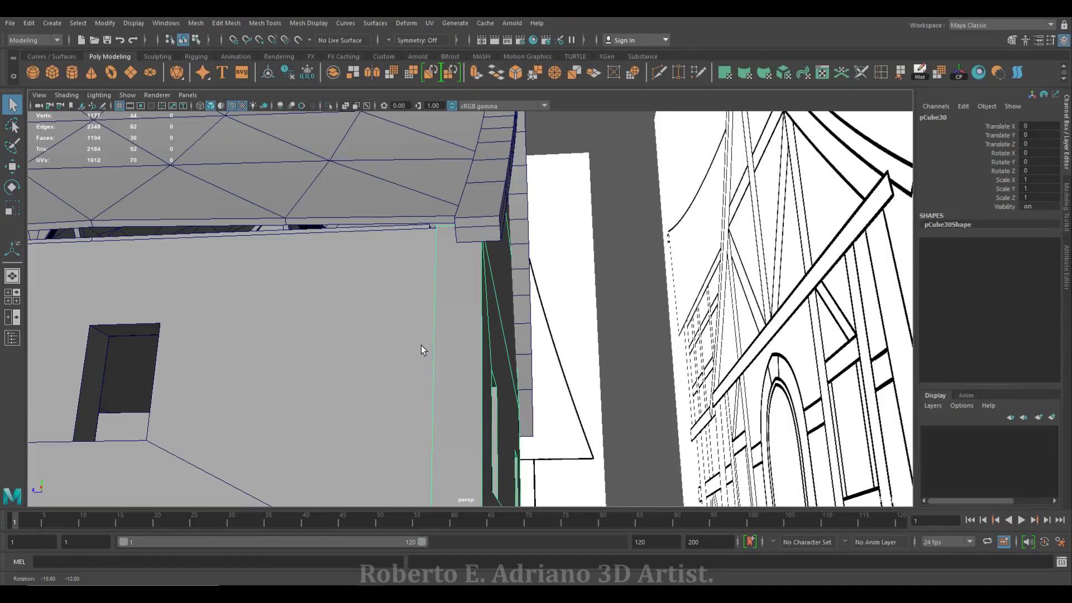
left_click_drag(421, 345, 506, 274, "alt")
scroll(350, 212, "up", 5)
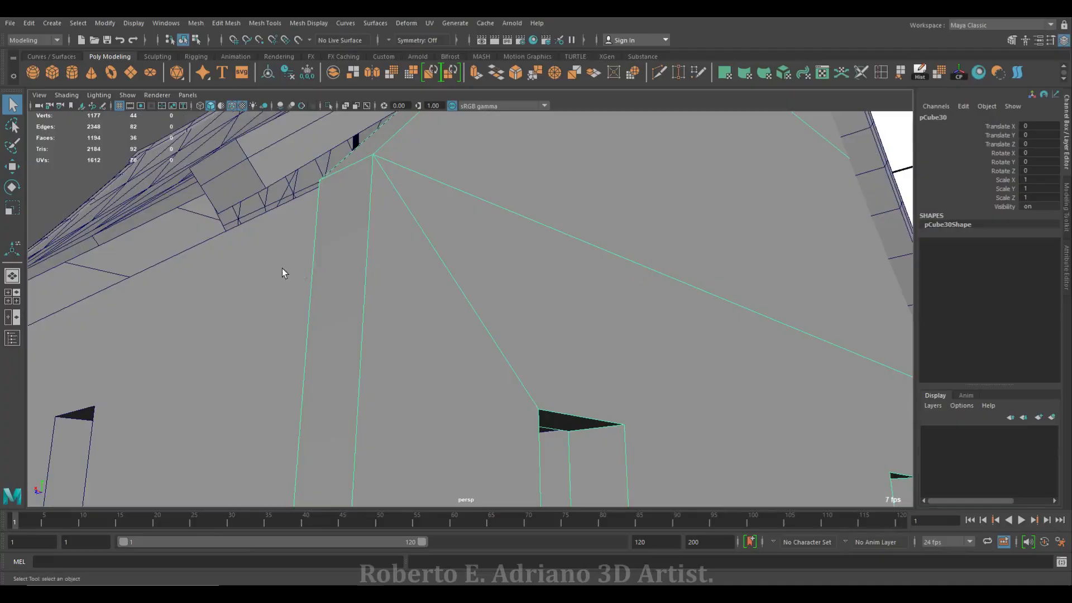
left_click_drag(282, 269, 304, 212, "alt")
Isolate the slab to select its rear end face, and move that face slightly outward to meet the rear wall
left_click(302, 205)
left_click_drag(366, 172, 358, 213, "alt")
left_click(328, 105)
left_click_drag(405, 261, 391, 282, "alt")
right_click_drag(497, 288, 492, 322)
mouse_move(508, 349)
left_mouse_down("alt")
mouse_move(467, 304)
mouse_move(517, 333)
left_mouse_up("alt")
scroll(350, 144, "down", 5)
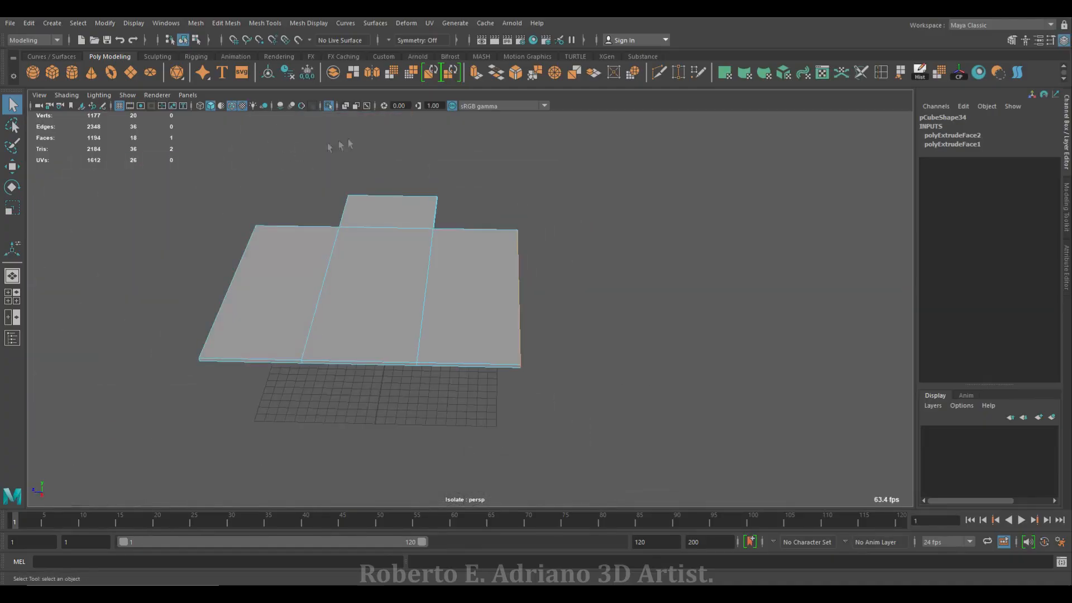
left_click(345, 106)
left_click(346, 108)
left_click_drag(391, 268, 335, 284, "alt")
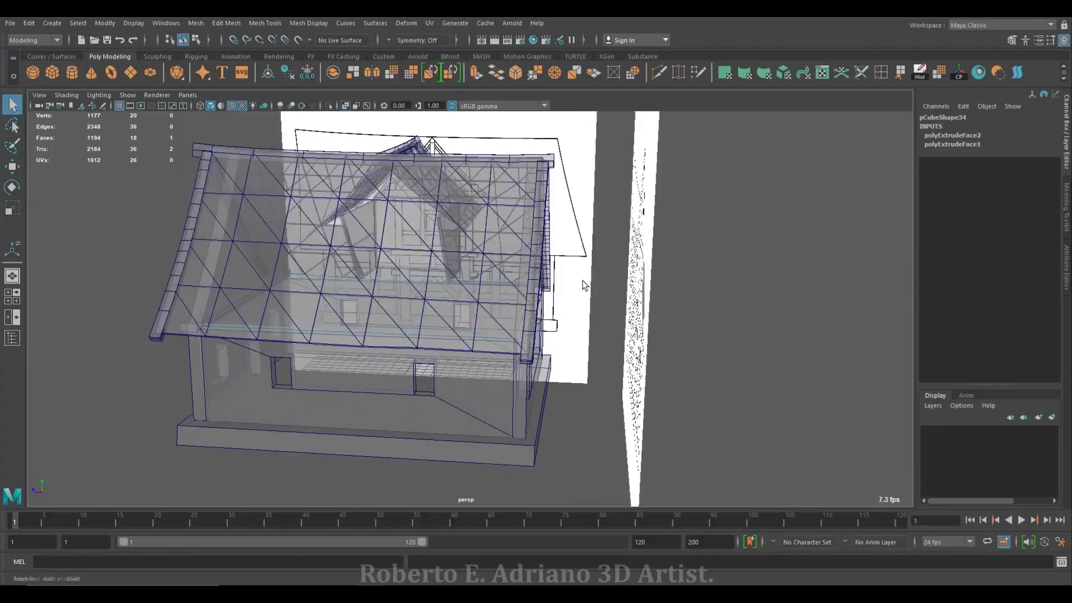
key("w")
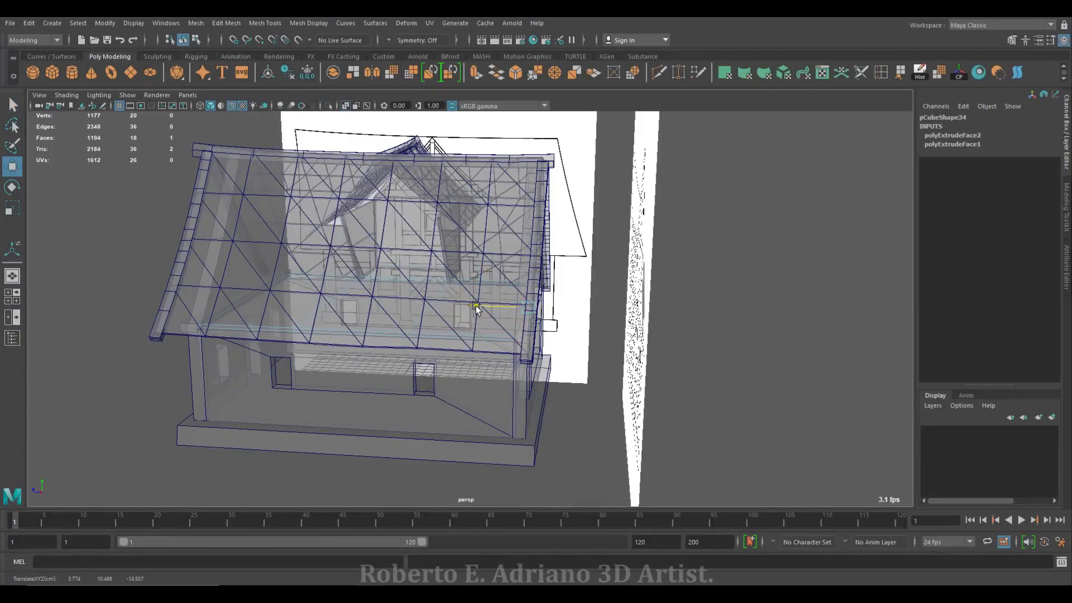
Save the scene and turn off X-ray shading
scroll(478, 306, "up", 4)
left_click_drag(659, 403, 462, 293, "alt")
scroll(496, 350, "up", 3)
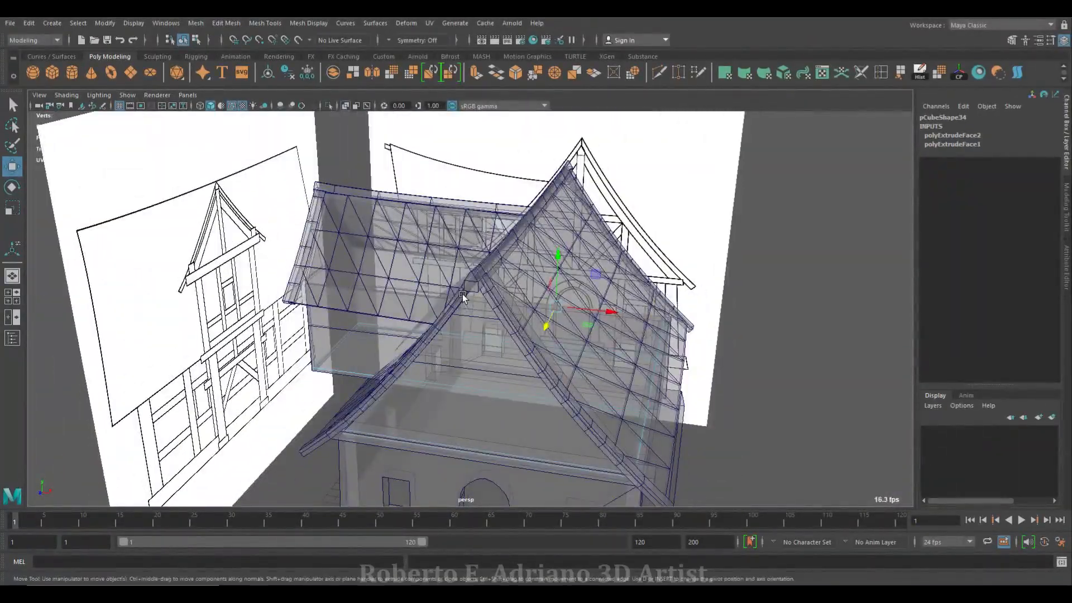
key("ctrl+s")
left_click(511, 313)
left_click(346, 106)
scroll(472, 346, "down", 2)
Select the horizontal beam below the front gable, display its UVs in the UV Editor and apply an Automatic projection
right_click_drag(403, 290, 447, 275)
left_click(491, 357)
left_click_drag(491, 357, 531, 297, "alt")
scroll(531, 297, "down", 2)
middle_click_drag(531, 297, 534, 273, "alt")
scroll(486, 296, "up", 5)
left_click(463, 306)
scroll(536, 271, "down", 3)
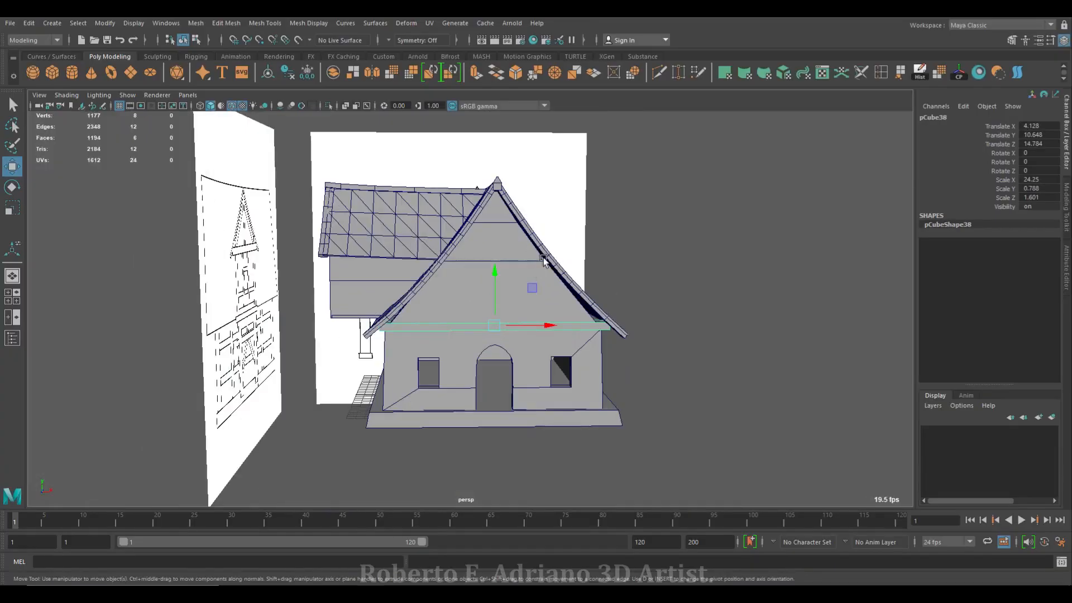
left_click(823, 73)
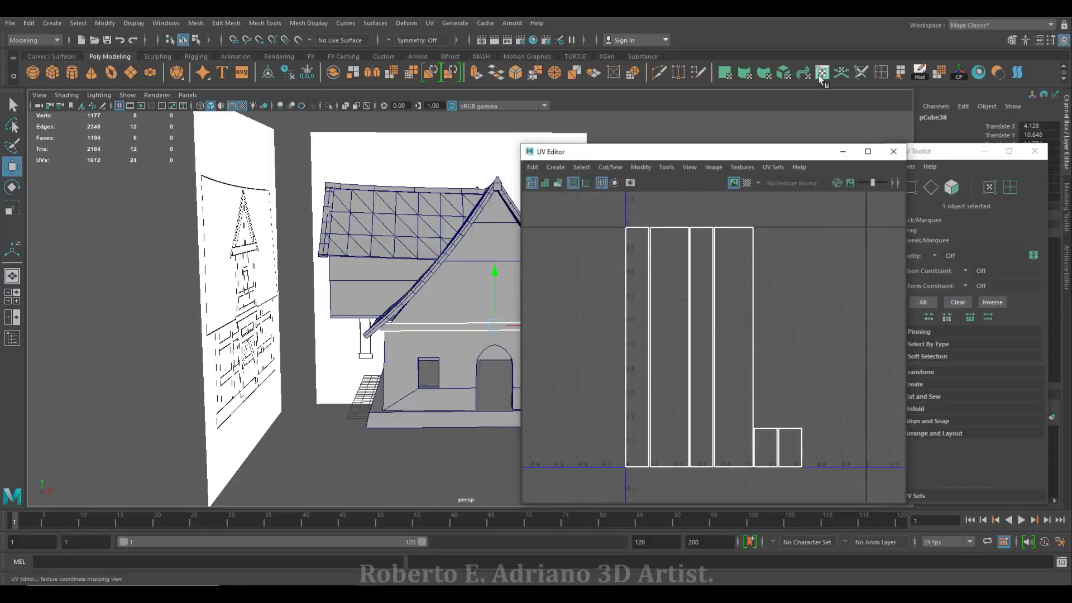
left_click(433, 24)
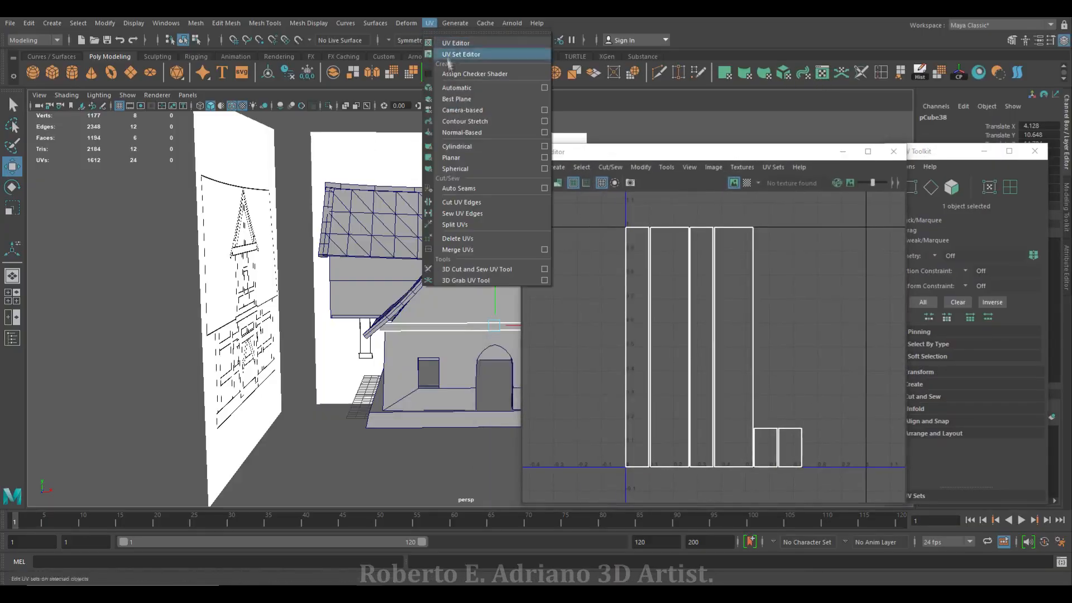
left_click(480, 86)
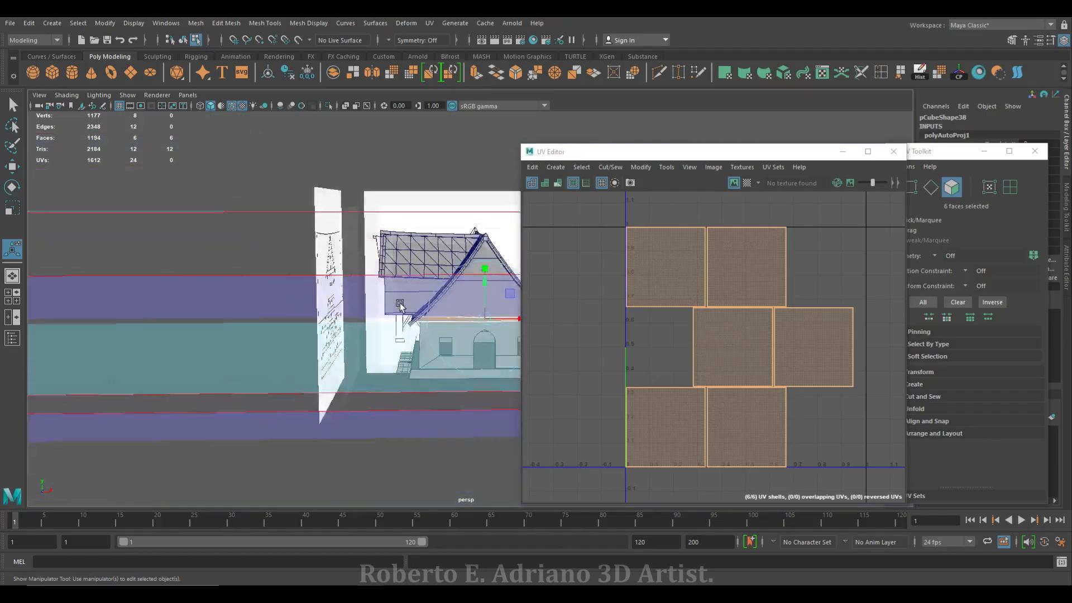
Adjust the automatic projection so the beam's UV shells form long narrow strips, and return to object selection
left_click_drag(355, 312, 413, 391)
left_click_drag(394, 334, 436, 267, "alt")
right_click_drag(362, 249, 401, 229)
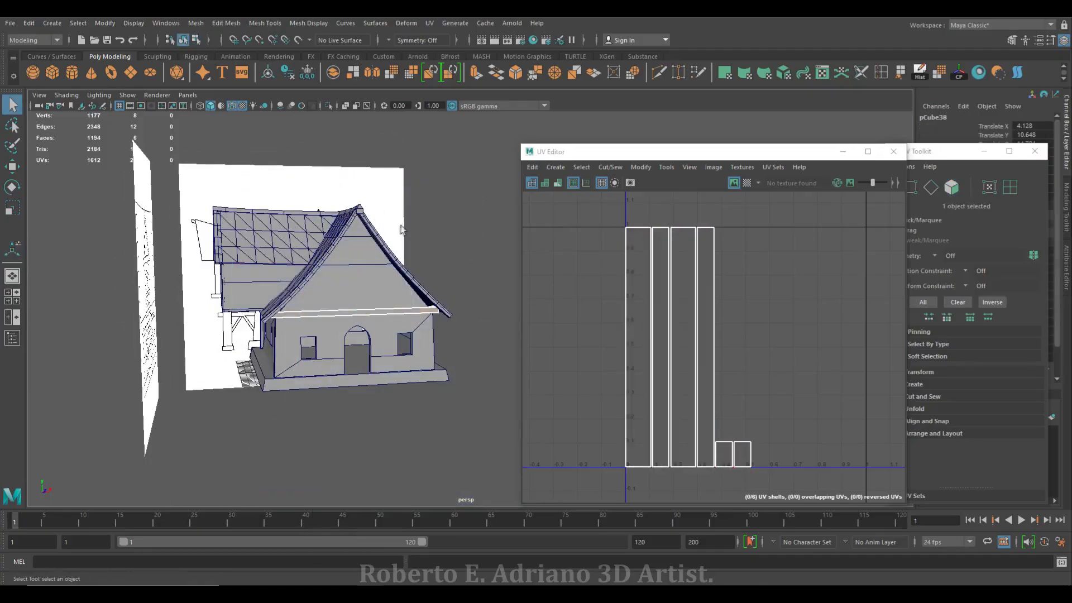
key("w")
right_click_drag(305, 290, 363, 273)
left_click(322, 333)
left_click(316, 319)
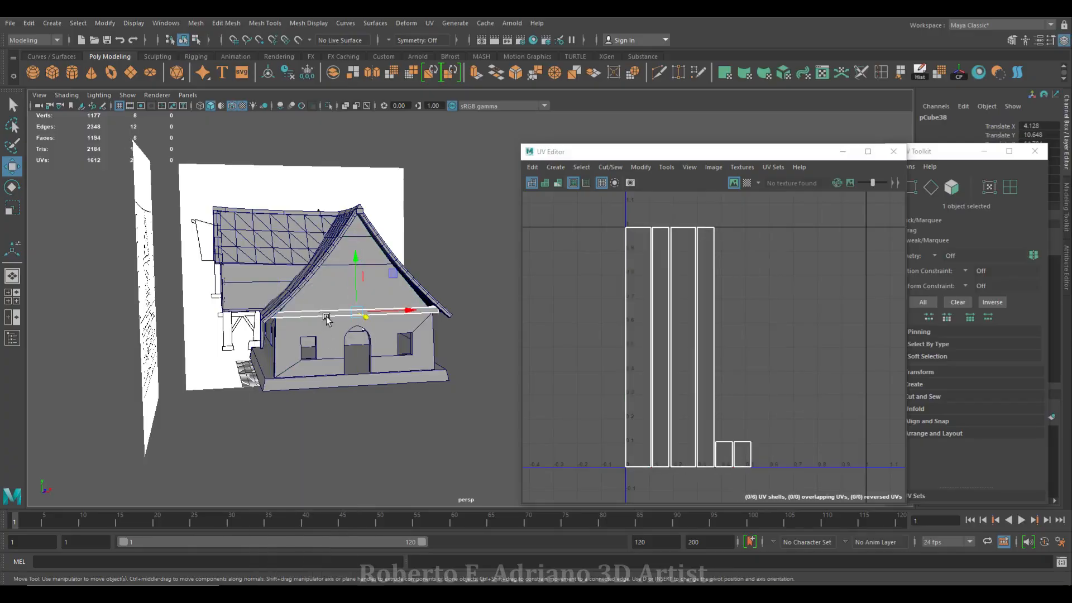
Close the UV Editor and save the scene
left_click(894, 152)
left_click(108, 40)
right_click_drag(357, 302, 368, 276)
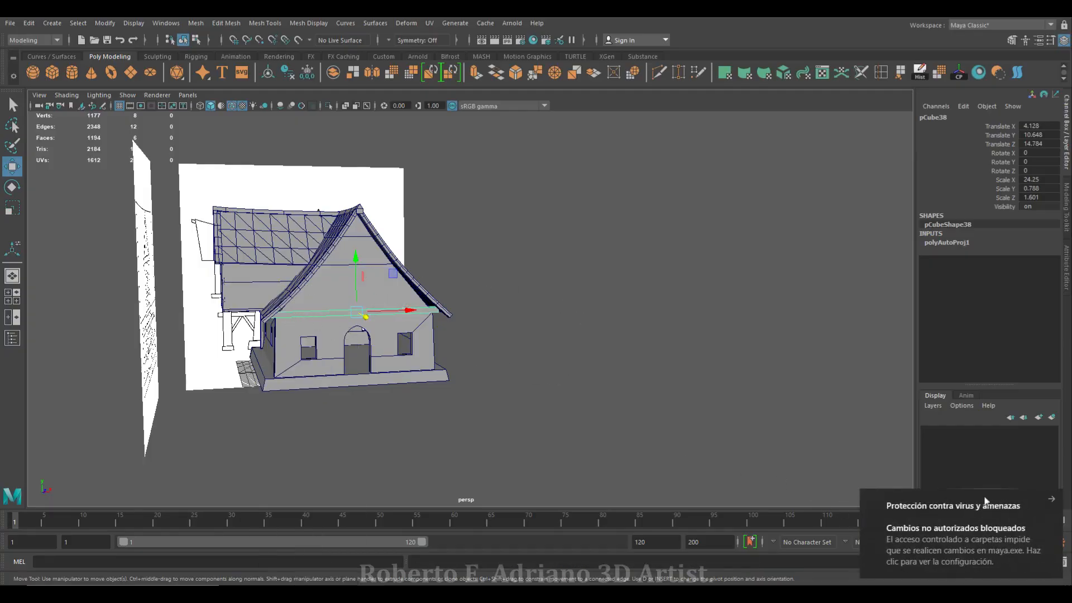
left_click(107, 40)
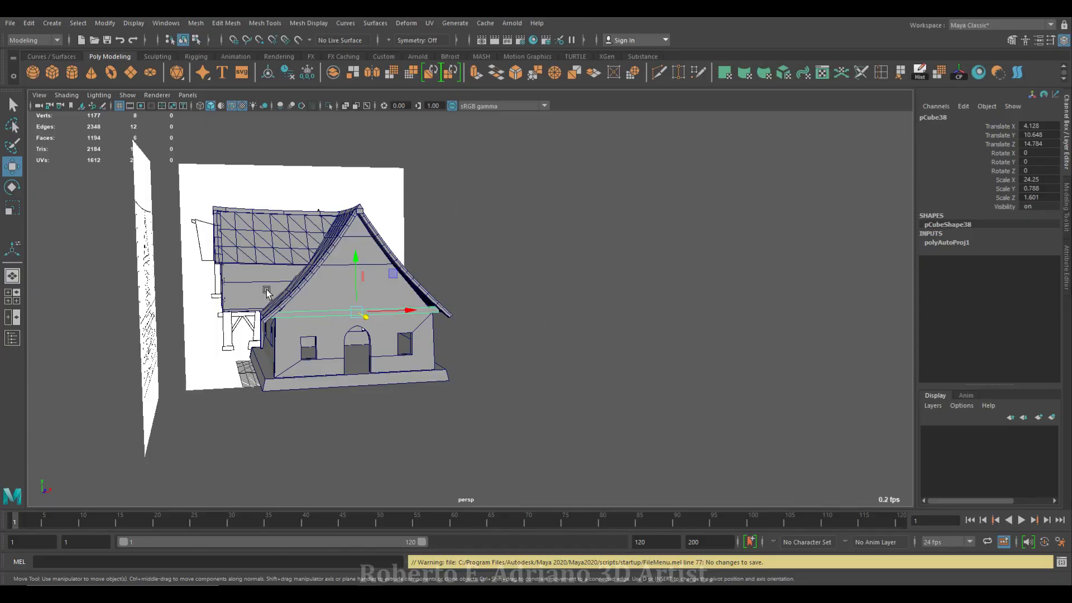
Try to make a crosswise copy of the front beam with Rotate Y set to 90
scroll(267, 292, "up", 5)
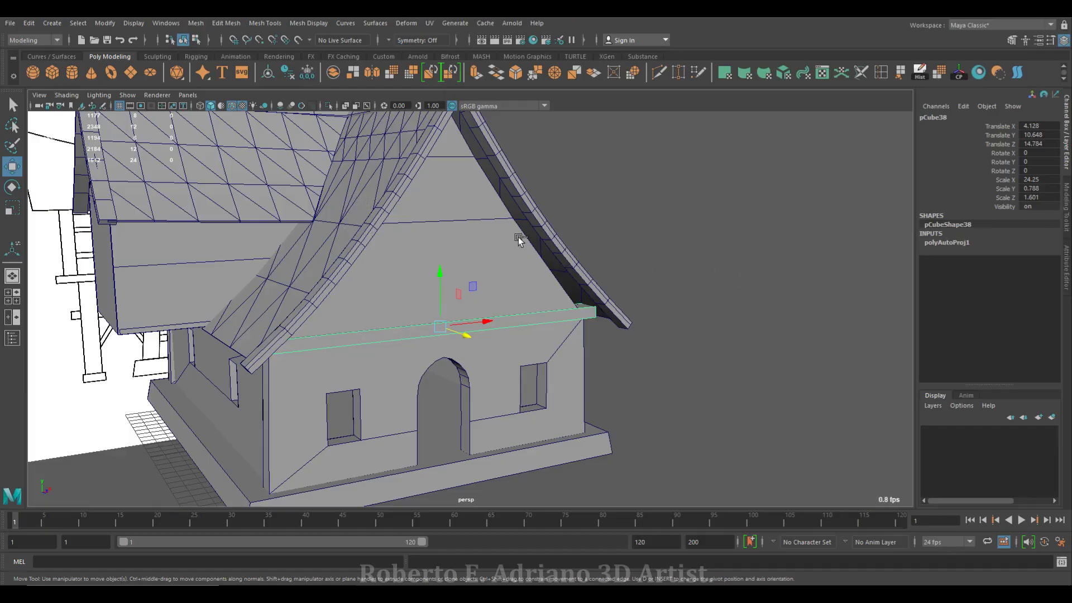
key("ctrl+d")
type("90")
key("Return")
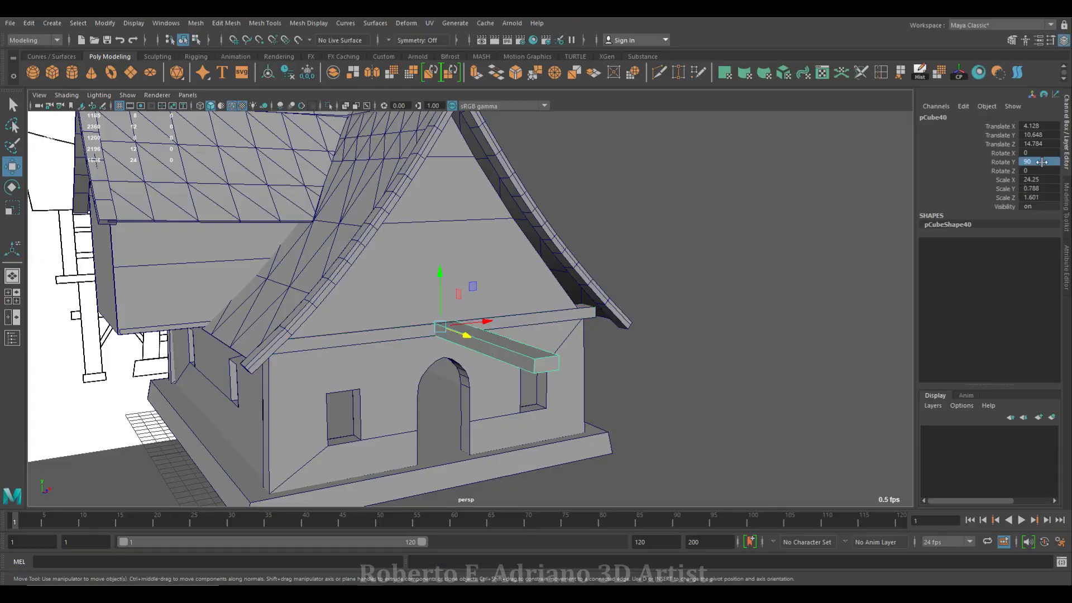
left_click_drag(468, 344, 941, 201)
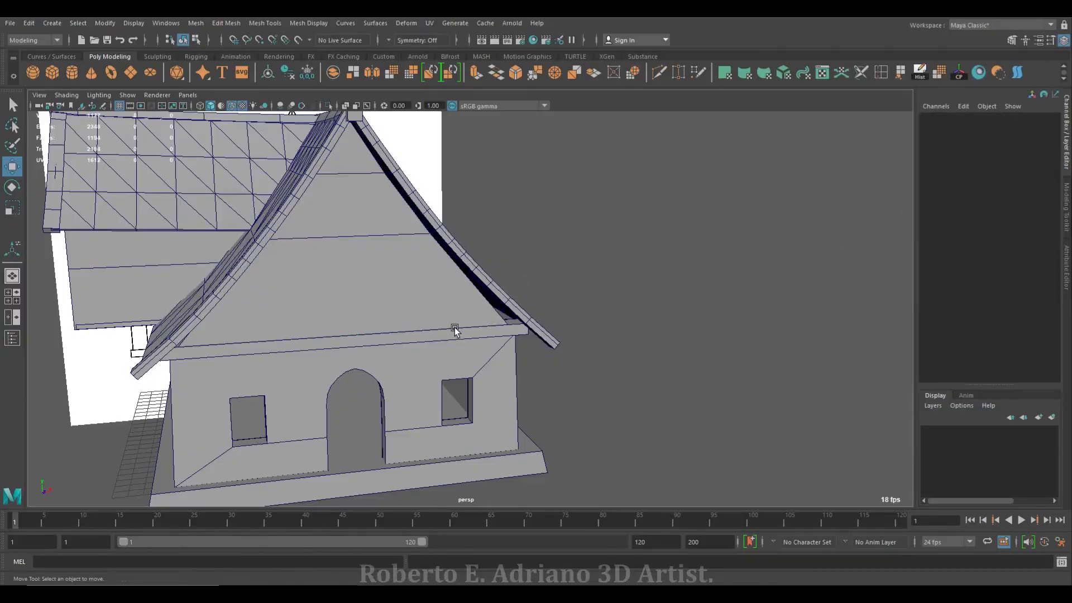
Duplicate the horizontal front gable beam and turn the copy crosswise with Rotate Y set to 90
left_click(309, 345)
left_click_drag(339, 302, 422, 284, "alt")
key("space")
key("f")
key("f")
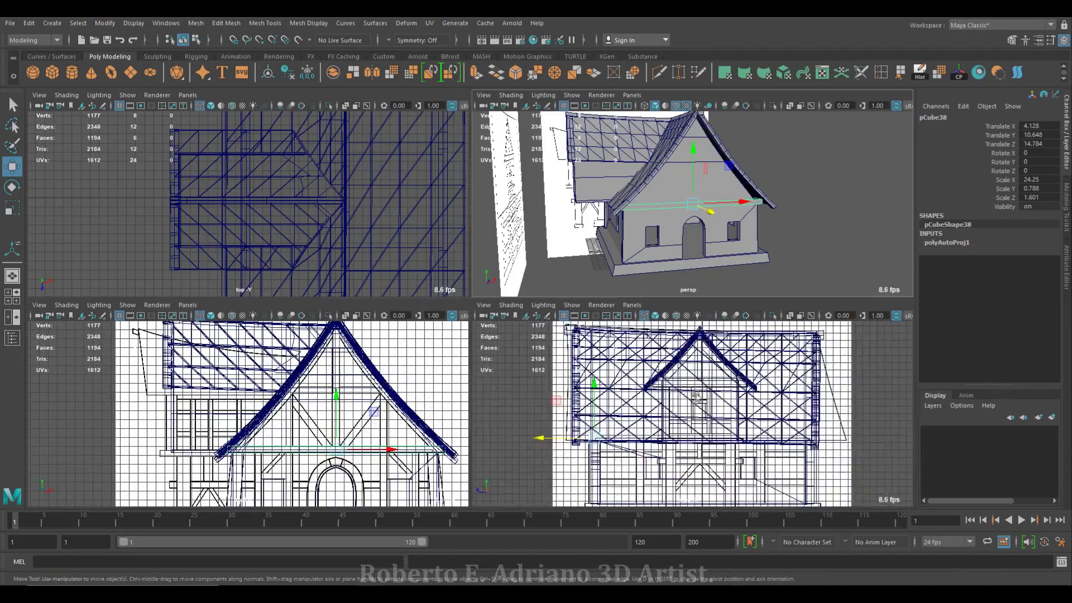
key("space")
key("space")
key("space")
middle_click_drag(504, 266, 524, 268, "alt")
scroll(524, 268, "up", 2)
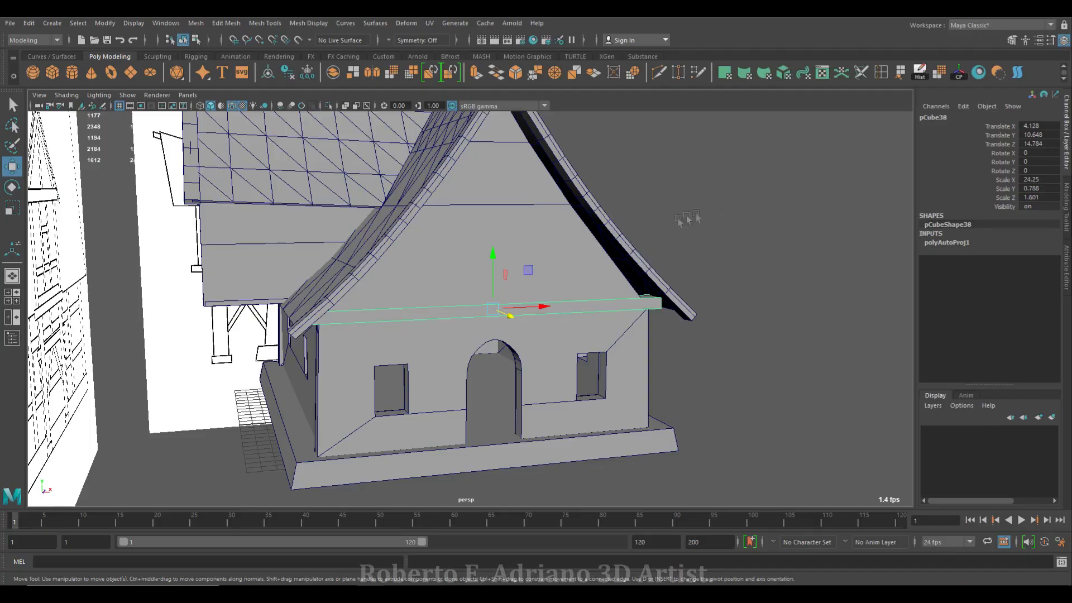
key("ctrl+d")
key("Return")
Move the crosswise beam copy against the long side wall beneath the roof eave
left_click_drag(503, 313, 335, 318, "alt")
left_click_drag(153, 277, 223, 283)
mouse_move(286, 292)
left_mouse_down()
mouse_move(430, 296)
mouse_move(515, 318)
mouse_move(359, 309)
mouse_move(427, 297)
left_mouse_up()
left_click(346, 106)
left_click_drag(532, 235, 369, 306)
Adjust the end faces of the side beam so it runs along the full length of the long wall
left_click(328, 106)
right_click_drag(418, 289, 420, 320)
left_click(424, 315)
left_click_drag(471, 238, 473, 233)
left_click_drag(603, 290, 509, 282, "alt")
left_click(413, 282)
left_click(329, 105)
left_click_drag(480, 227, 594, 271)
key("alt+x")
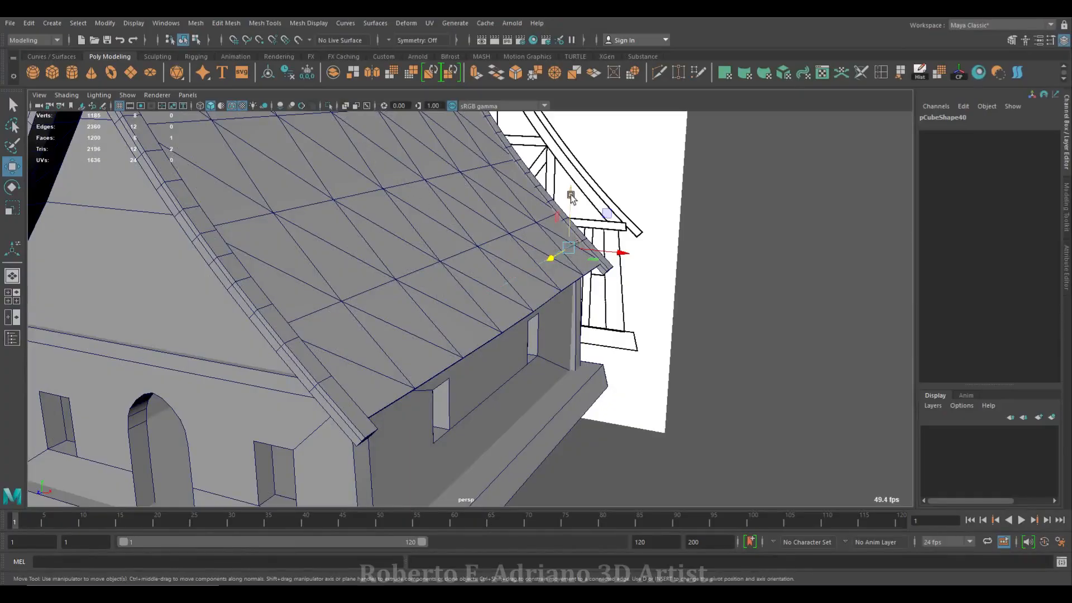
left_click_drag(501, 280, 536, 327)
Duplicate the front gable beam and move the copy to the rear gable
left_click(208, 234)
left_click_drag(474, 377, 404, 353, "alt")
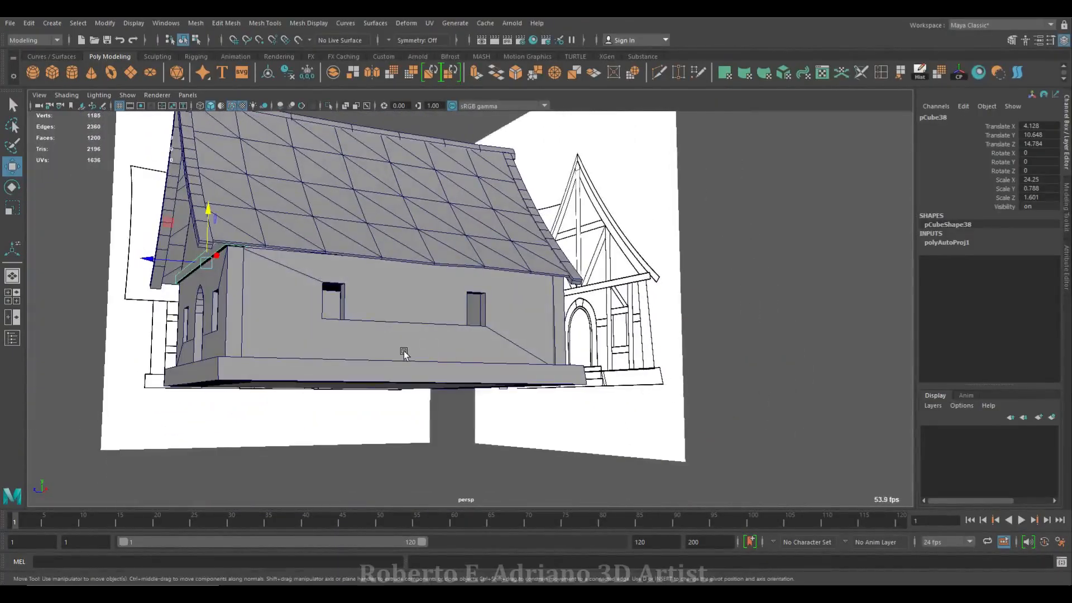
key("ctrl+d")
left_click_drag(148, 259, 381, 278)
left_click_drag(447, 335, 464, 277, "alt")
left_click_drag(396, 307, 488, 302)
Move the outer face of the rear gable beam to fit its depth to the wall, and return to object selection
right_click_drag(488, 302, 642, 304, "alt")
left_click(645, 275)
left_click_drag(642, 304, 509, 281, "alt")
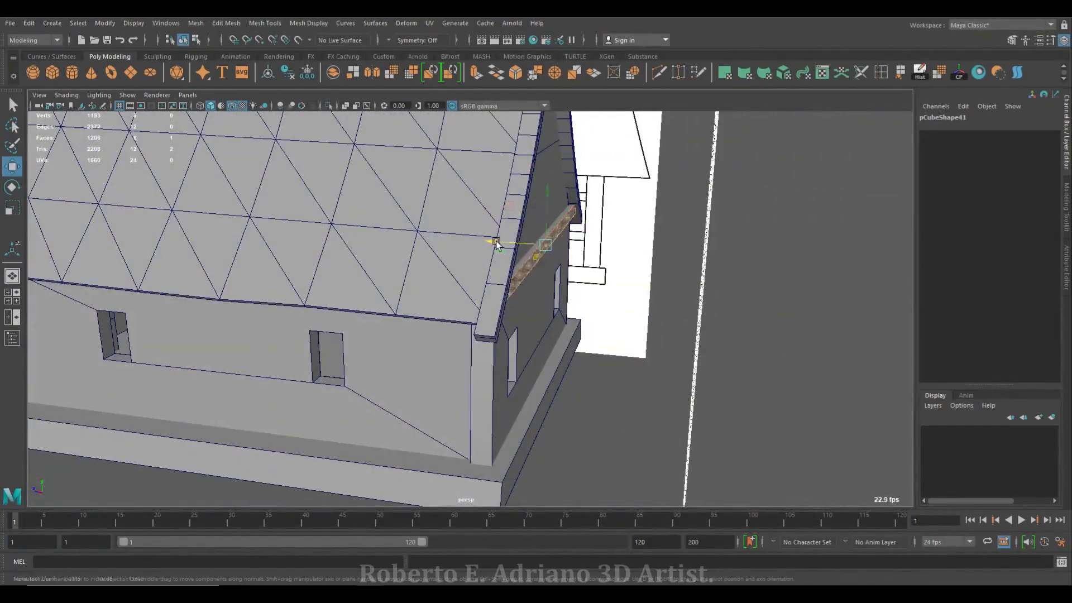
left_click_drag(493, 239, 575, 246, "alt")
right_click_drag(575, 245, 631, 226)
Duplicate the long side beam and place the copy along the opposite wall at Translate X about -6.81
left_click_drag(413, 235, 514, 285, "alt")
left_click(348, 254)
left_click_drag(348, 254, 402, 301, "alt")
left_click(430, 204)
left_click_drag(430, 204, 379, 293, "alt")
left_click_drag(564, 267, 351, 282)
scroll(325, 297, "up", 8)
middle_click_drag(351, 283, 544, 394, "alt")
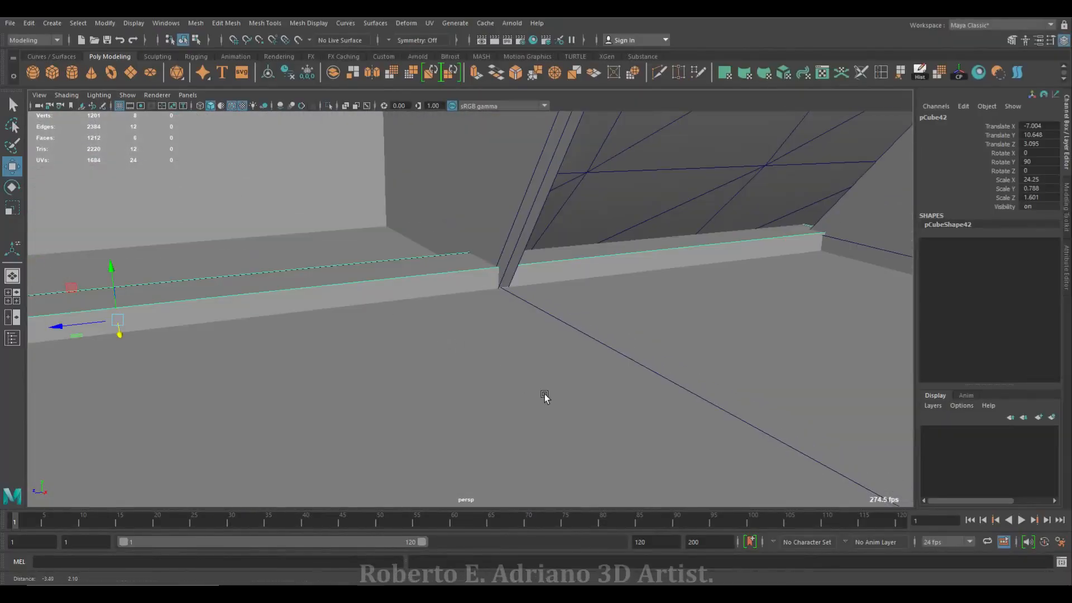
left_click_drag(545, 396, 439, 370, "alt")
scroll(240, 373, "down", 5)
scroll(402, 369, "up", 5)
left_click_drag(559, 302, 553, 305)
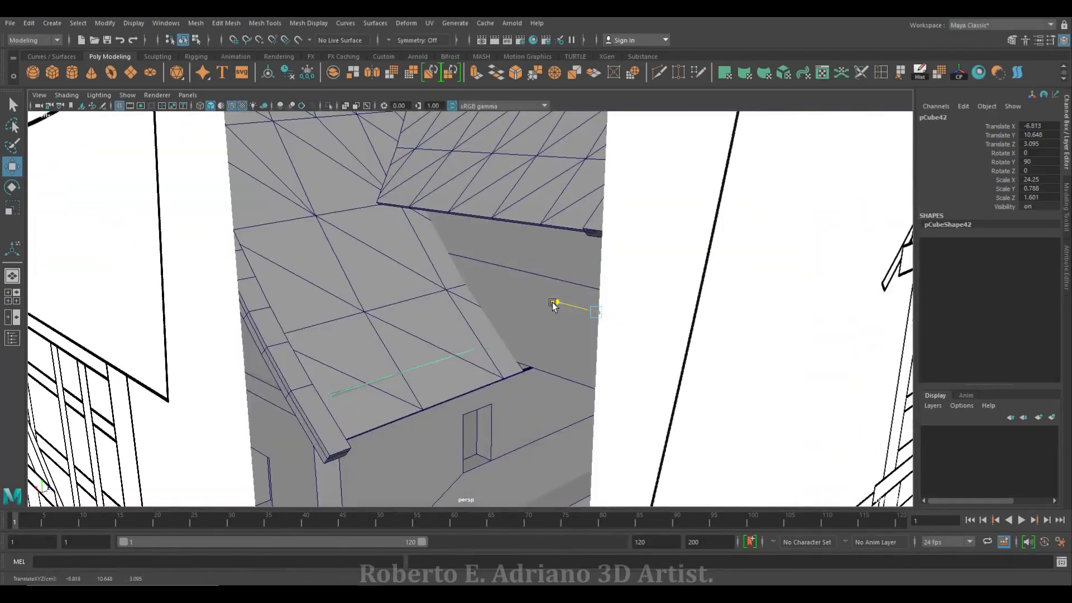
Isolate the copied side beam and shorten it by moving its end face along its length
left_click(328, 105)
right_click_drag(335, 290, 328, 323)
left_click(319, 396)
left_click_drag(354, 384, 595, 325)
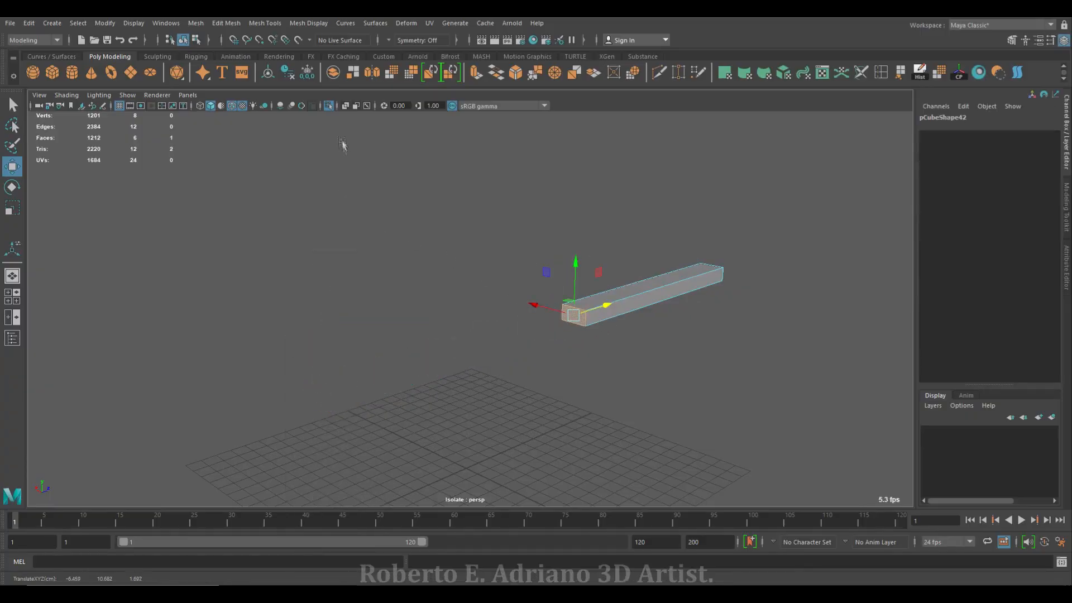
left_click(328, 106)
left_click_drag(639, 271, 553, 251, "alt")
right_click_drag(581, 200, 611, 187)
Fine-tune the shortened beam's fit against the wall and return to object selection
left_click_drag(609, 184, 460, 293, "alt")
key("ctrl+1")
right_click_drag(459, 294, 452, 273)
left_click_drag(473, 288, 473, 277)
left_click_drag(467, 357, 478, 324, "alt")
left_click_drag(499, 129, 498, 135)
key("F8")
With X-ray shading on, move a copy of the shortened side beam toward the rear, to Translate Z about -17.58
left_click_drag(481, 205, 458, 290, "alt")
left_click(345, 107)
left_click(356, 106)
left_click_drag(386, 223, 440, 280, "alt")
left_click_drag(557, 353, 261, 328)
left_click_drag(260, 328, 236, 163, "alt")
left_click_drag(204, 127, 564, 367, "alt")
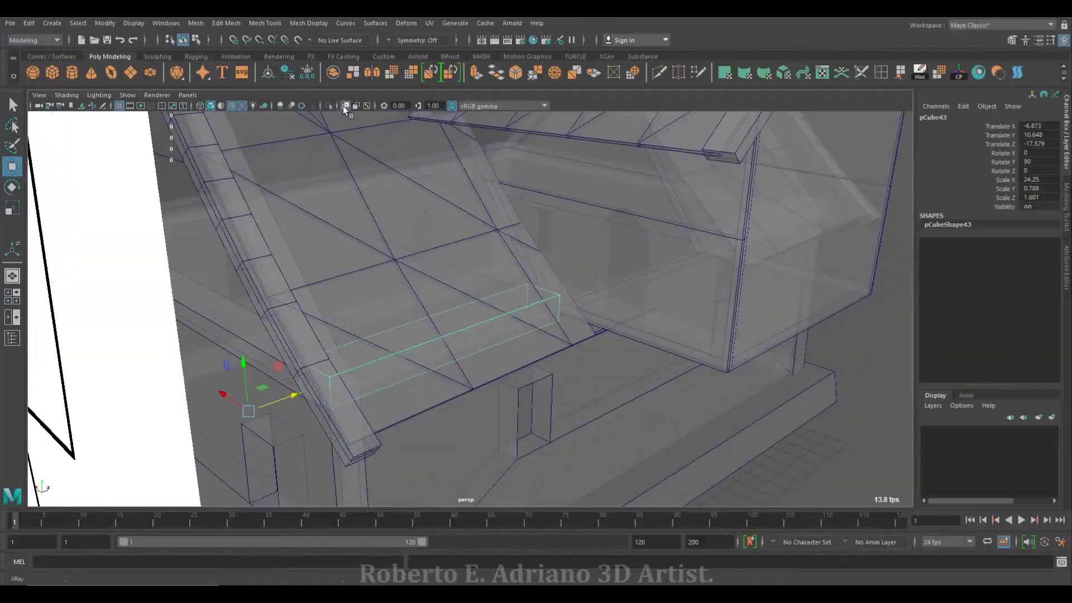
Adjust the end face of the rear side beam to fit the wall section beside the wing
left_click(329, 105)
left_click_drag(452, 268, 333, 290, "alt")
right_click_drag(333, 290, 332, 313)
left_click(327, 292)
left_click_drag(351, 300, 388, 283)
left_click(329, 106)
left_click_drag(386, 213, 390, 213)
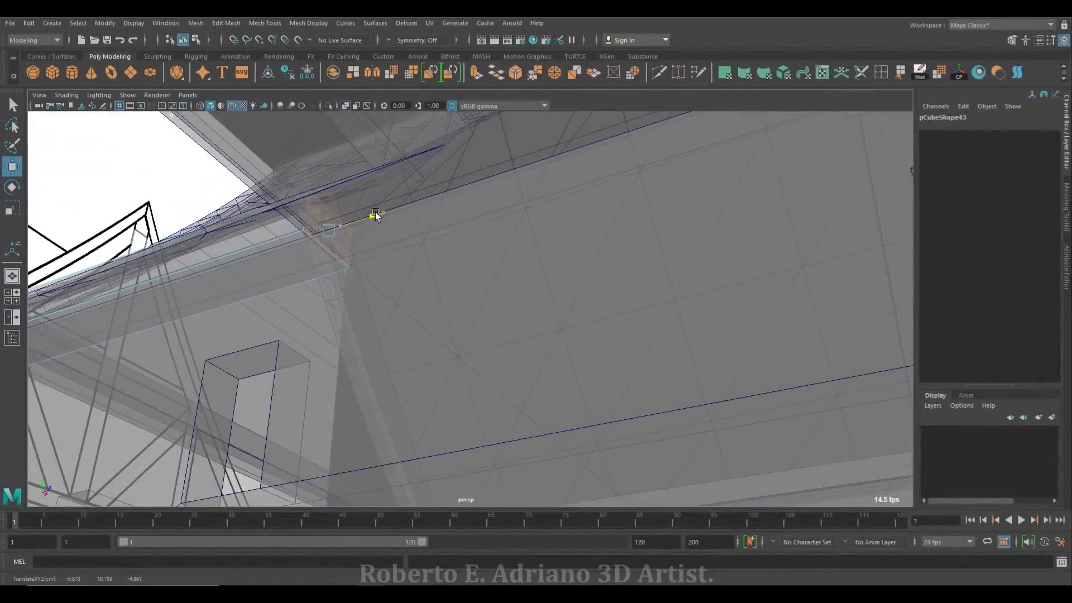
Turn off X-ray shading and save the scene
left_click_drag(441, 324, 428, 315, "alt")
right_click_drag(428, 315, 507, 325, "alt")
mouse_move(507, 325)
left_mouse_down("alt")
mouse_move(466, 268)
mouse_move(512, 251)
left_mouse_up("alt")
left_click(345, 105)
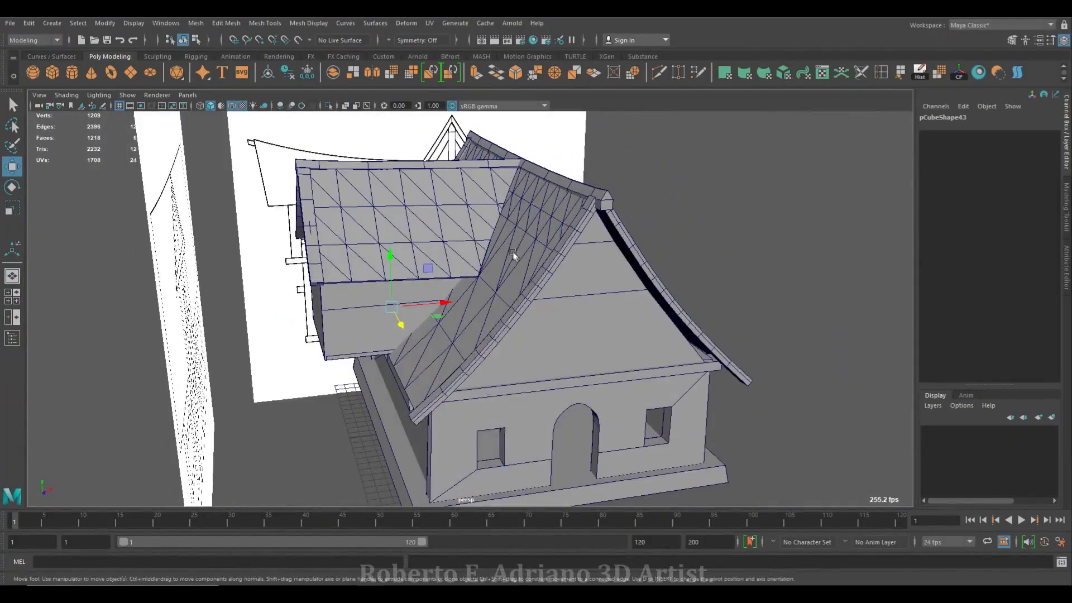
left_click(513, 251)
left_click(107, 39)
left_click(512, 310)
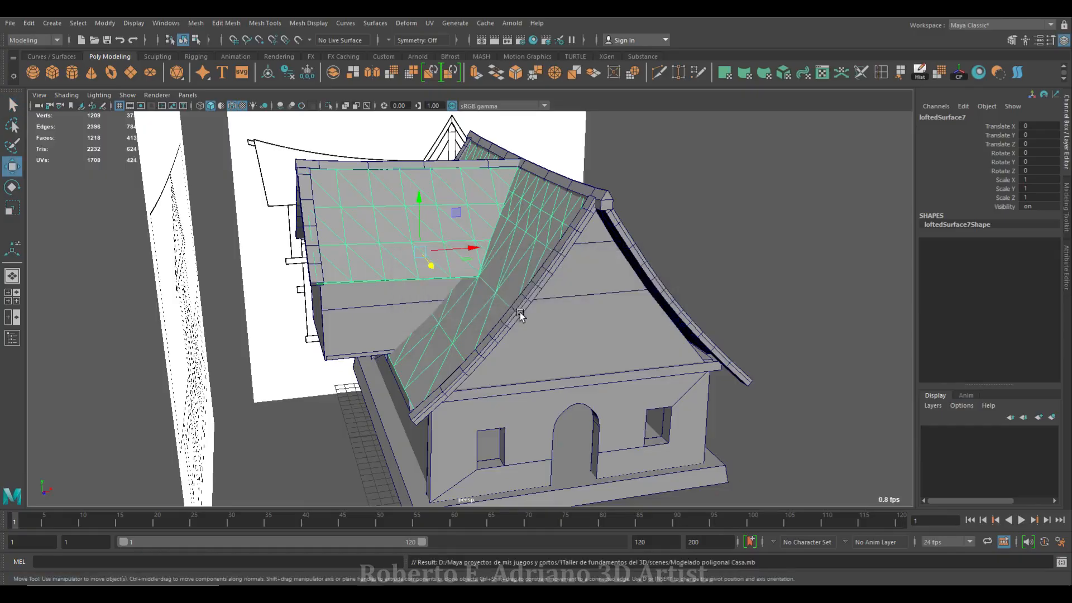
Duplicate the horizontal front gable beam and stand the copy upright with Rotate Z set to 90
left_click_drag(521, 313, 492, 301, "alt")
right_click_drag(491, 301, 575, 317, "alt")
left_click_drag(574, 317, 530, 302, "alt")
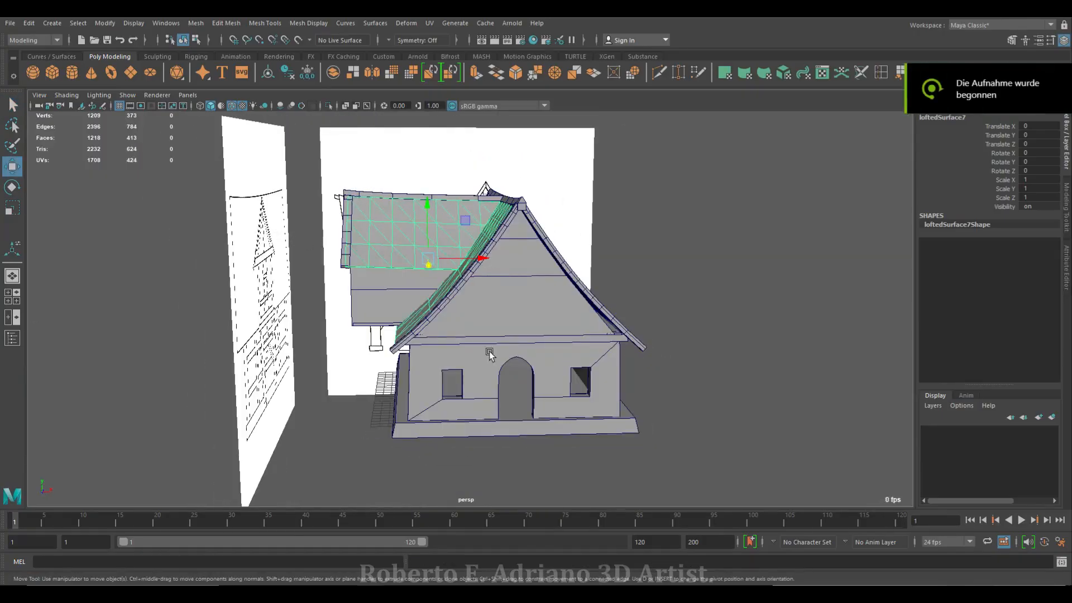
right_click_drag(488, 354, 542, 363, "alt")
left_click_drag(542, 363, 487, 374, "alt")
left_click(513, 336)
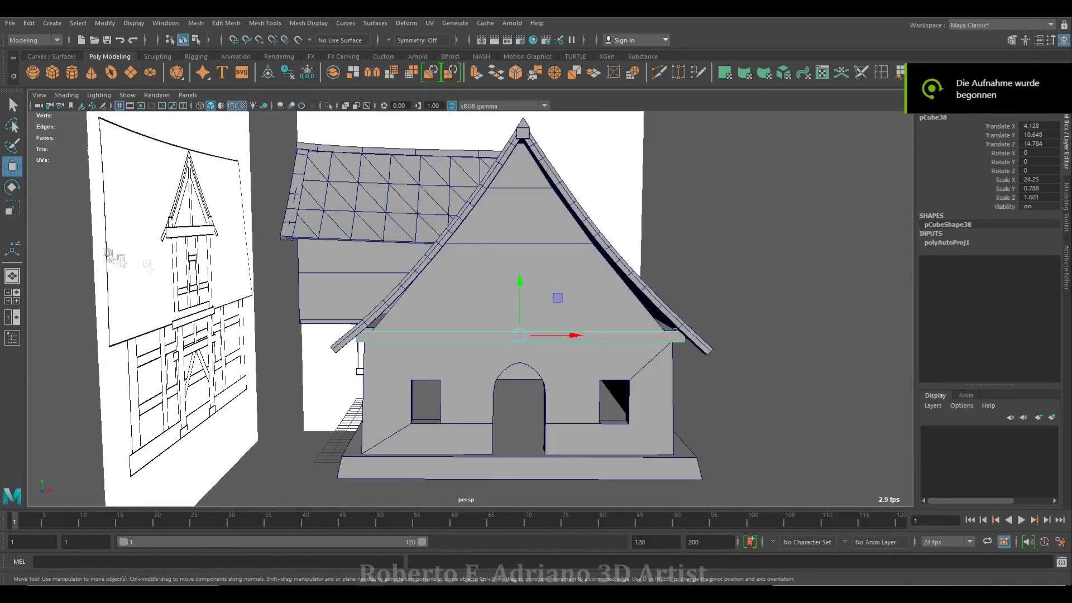
key("ctrl+d")
key("e")
left_click_drag(490, 288, 860, 272)
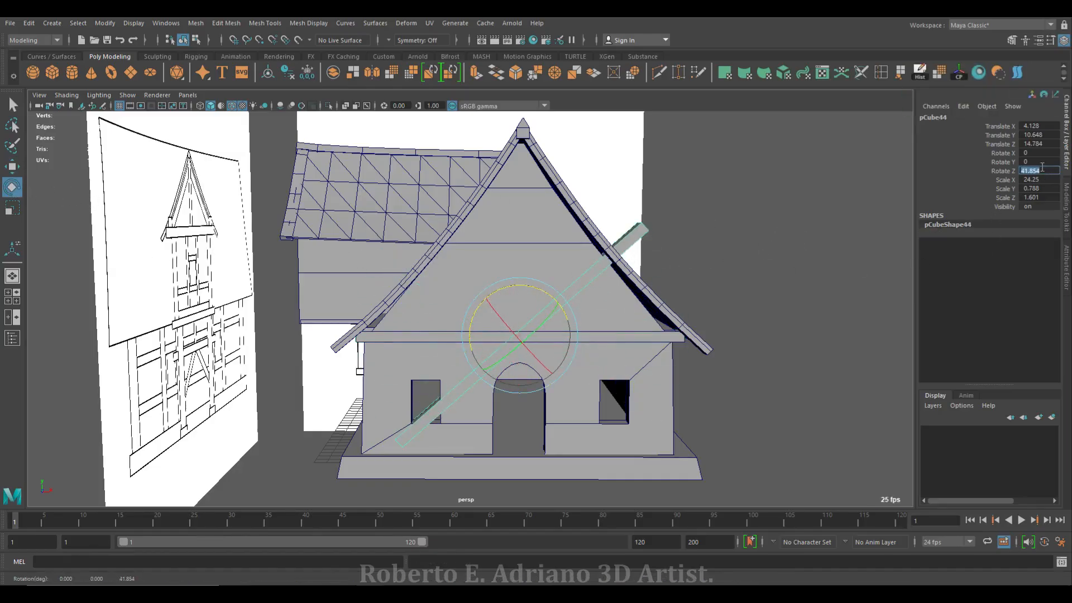
key("Return")
Move the upright post into the gable and raise its bottom vertices to the horizontal beam
scroll(562, 283, "up", 5)
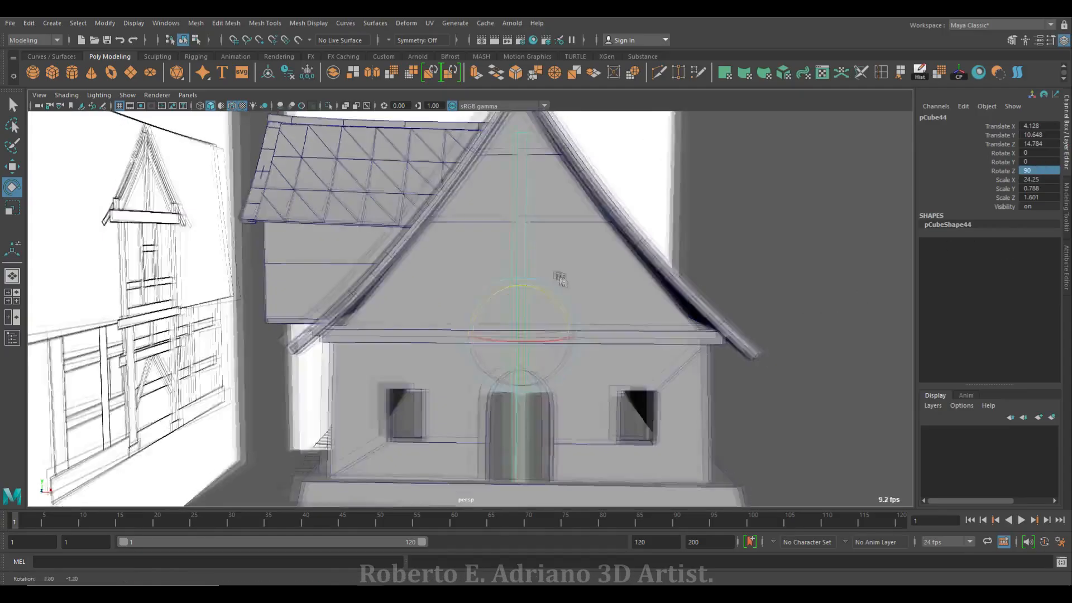
key("w")
left_click_drag(521, 317, 541, 356)
right_click_drag(555, 350, 497, 305)
left_click_drag(441, 475, 695, 335)
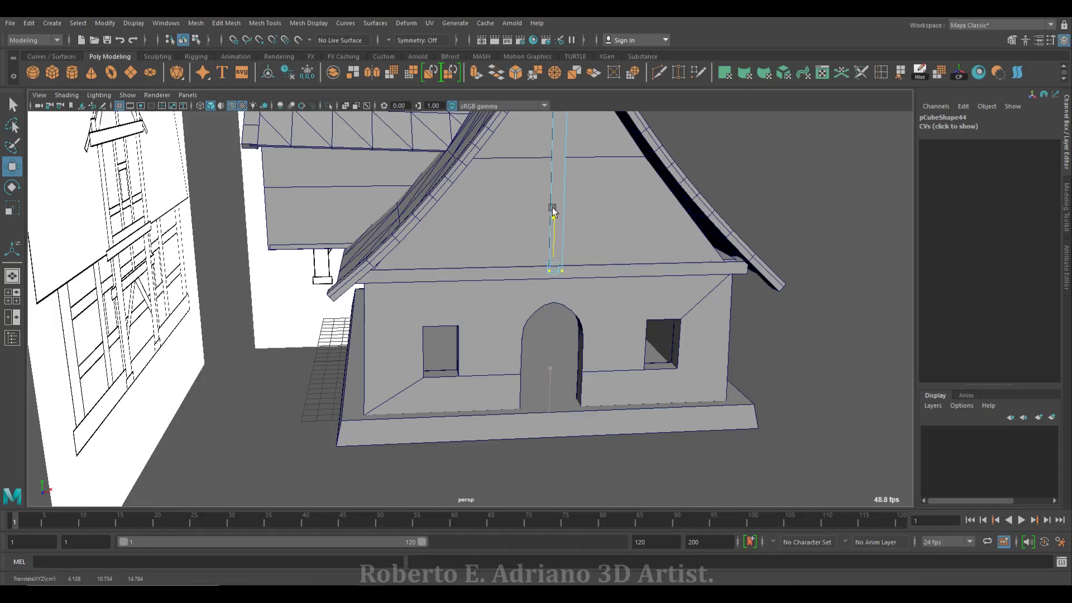
Fine-tune the central post's lower end and height against the horizontal beam, and return to object selection
left_click_drag(543, 226, 536, 291, "alt")
scroll(510, 299, "up", 5)
scroll(665, 287, "up", 5)
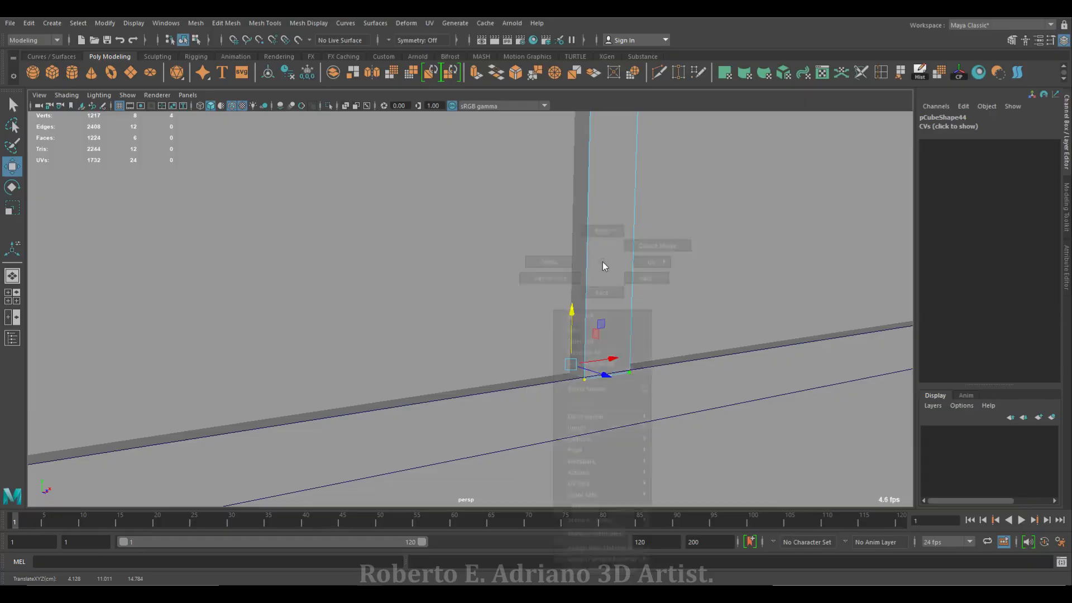
right_click_drag(602, 262, 604, 276)
left_click(604, 276)
middle_click_drag(604, 276, 601, 294, "alt")
scroll(601, 294, "down", 2)
left_click_drag(548, 183, 545, 313)
right_click_drag(426, 273, 444, 226)
In the front view, copy the central post to both sides at Translate X about -1.11 and 9.37
scroll(504, 278, "down", 3)
left_click_drag(504, 279, 494, 298, "alt")
key("space")
key("space")
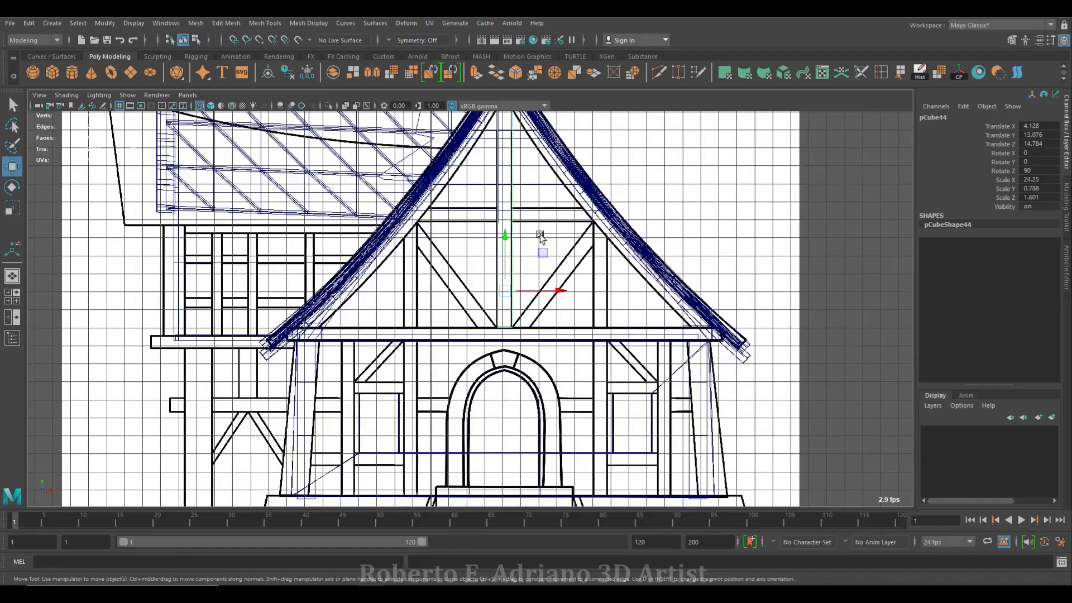
scroll(518, 288, "down", 2)
middle_click_drag(447, 270, 446, 329, "alt")
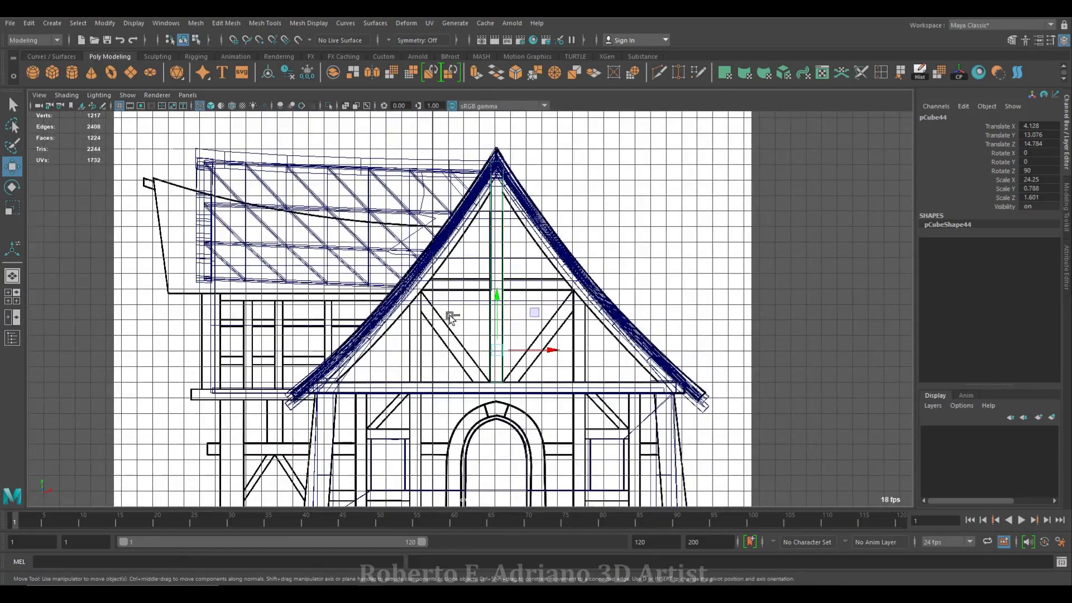
mouse_move(553, 349)
left_mouse_down()
mouse_move(472, 353)
mouse_move(554, 353)
left_mouse_up()
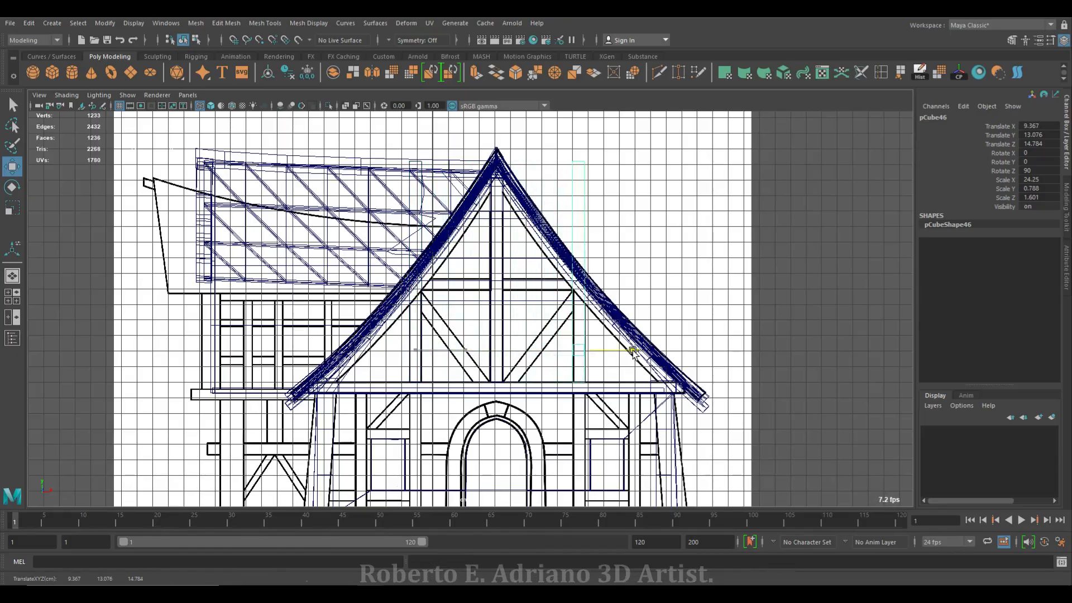
Lower both side posts and adjust their top vertices to match the post heights in the reference drawing
middle_click_drag(584, 399, 590, 285, "alt")
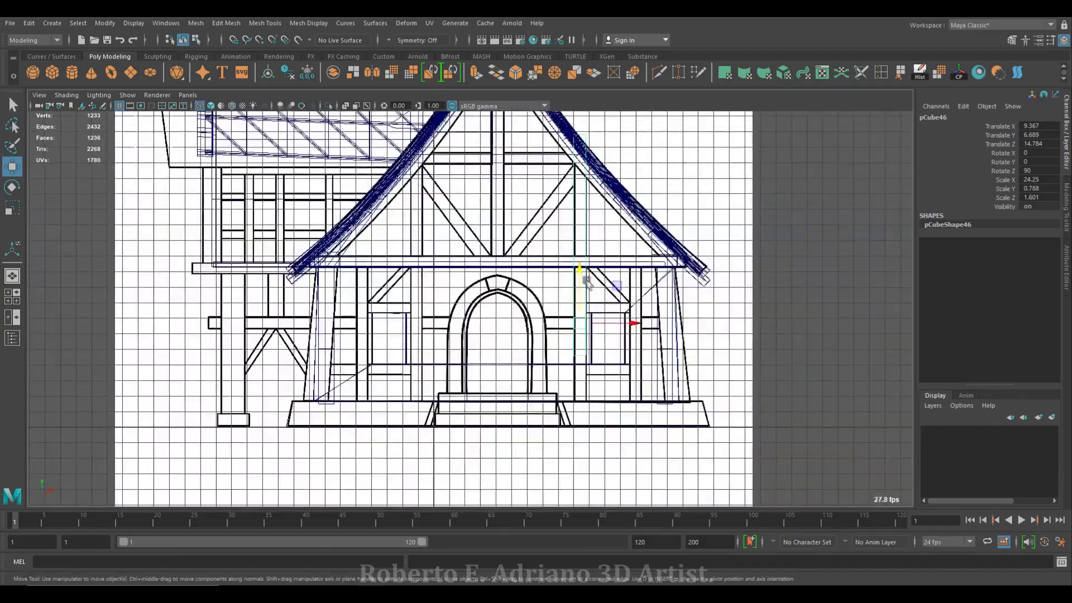
left_click(423, 226)
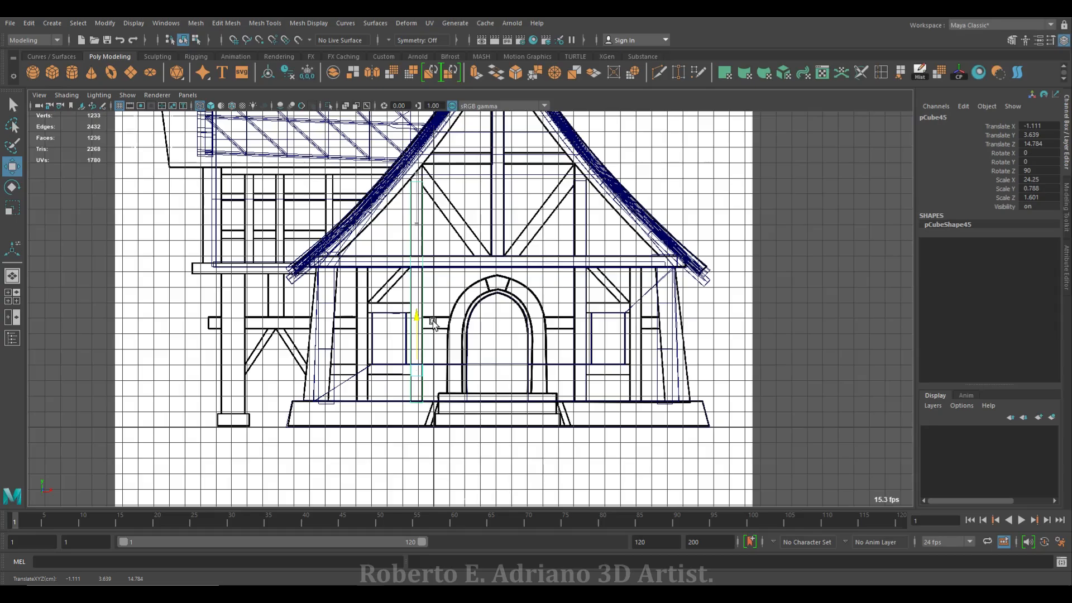
scroll(401, 271, "up", 3)
right_click_drag(364, 264, 394, 211)
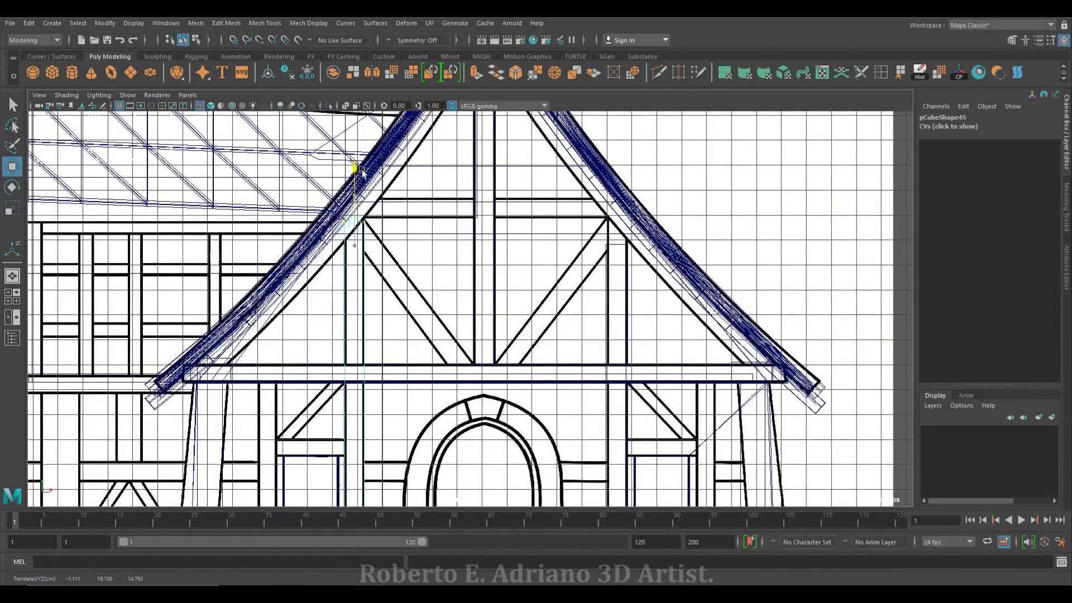
left_click(614, 246)
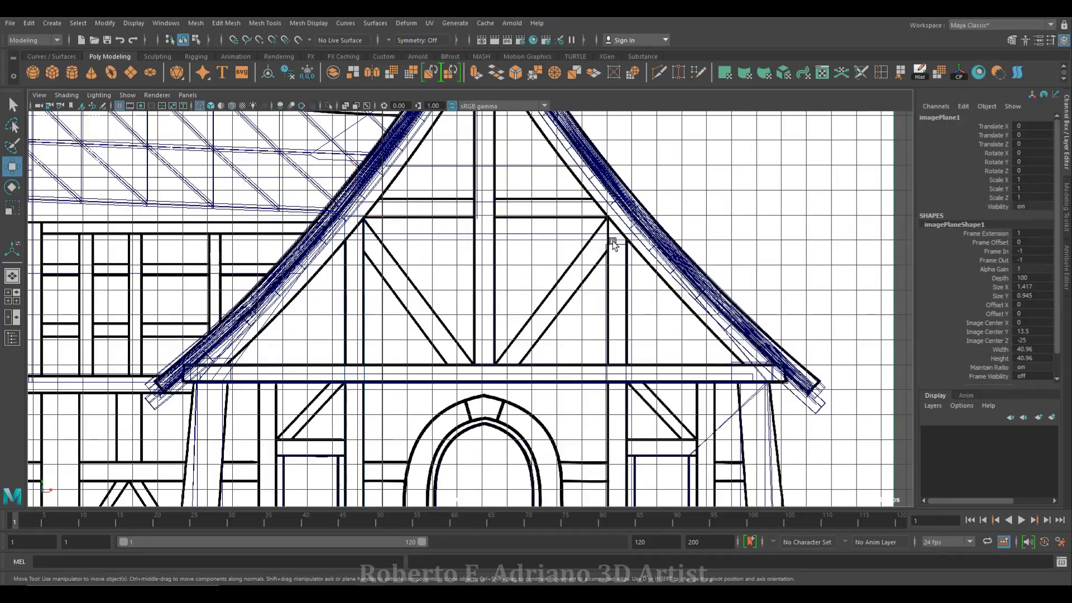
right_click_drag(614, 244, 657, 210)
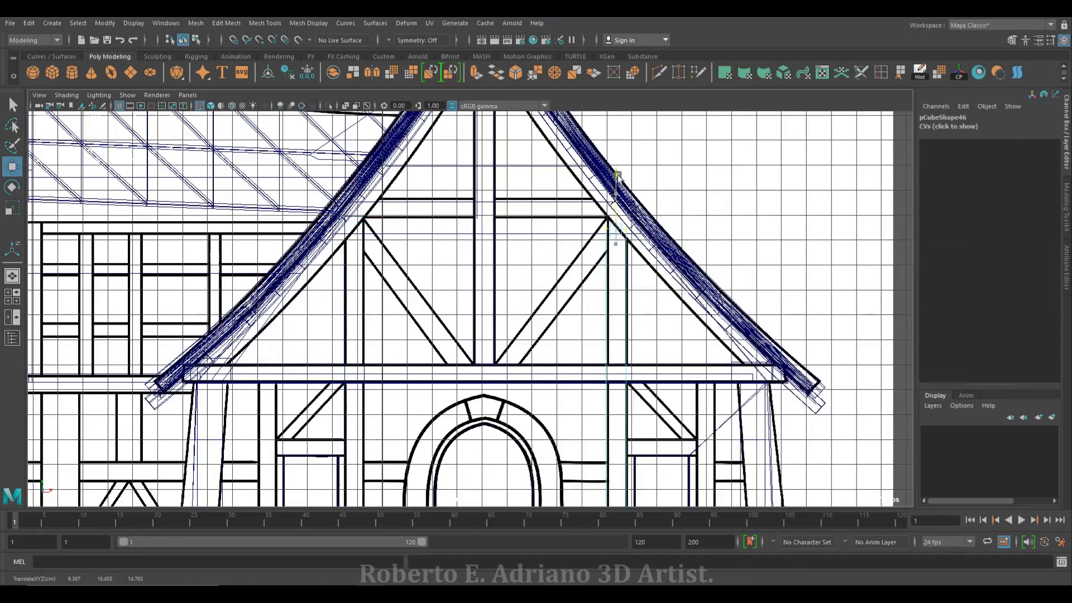
Duplicate the horizontal front gable beam and raise the copy to the upper crossbeam line at Translate Y about 17.27
left_click(304, 370)
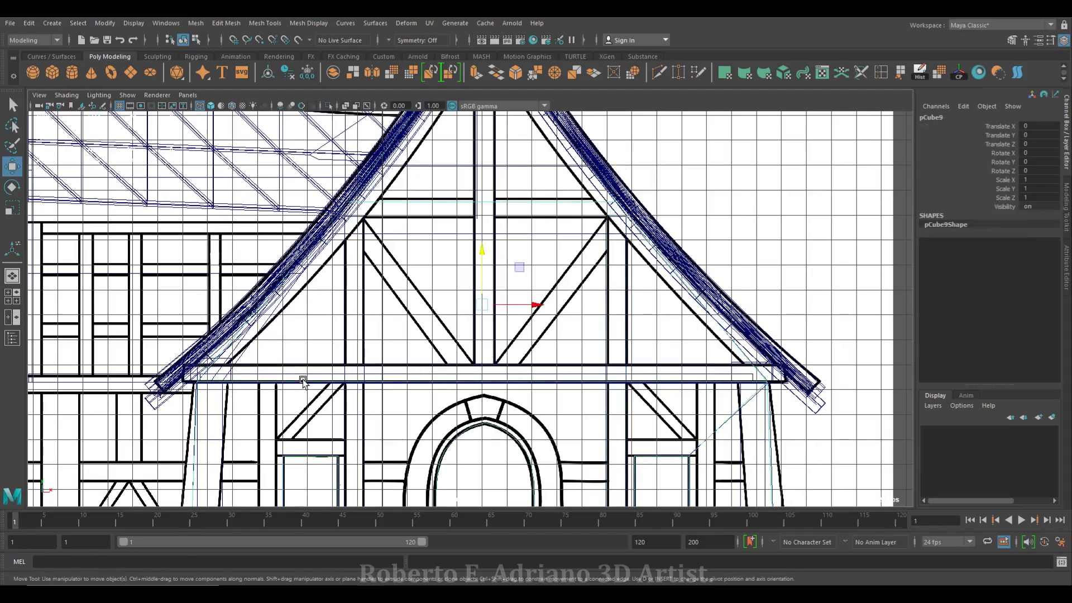
left_click(385, 374)
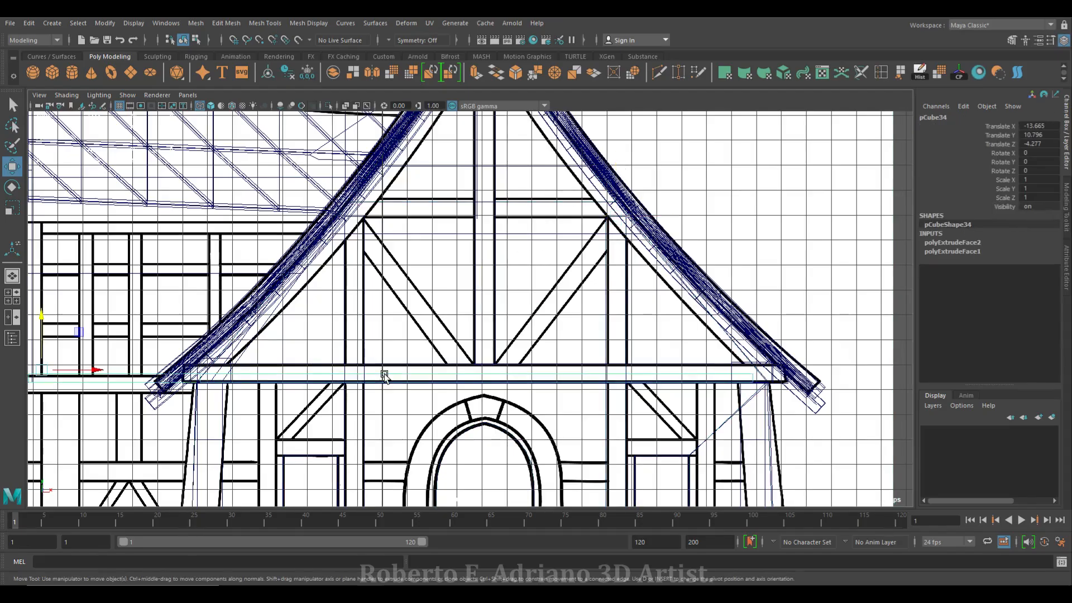
left_click(484, 287)
key("space")
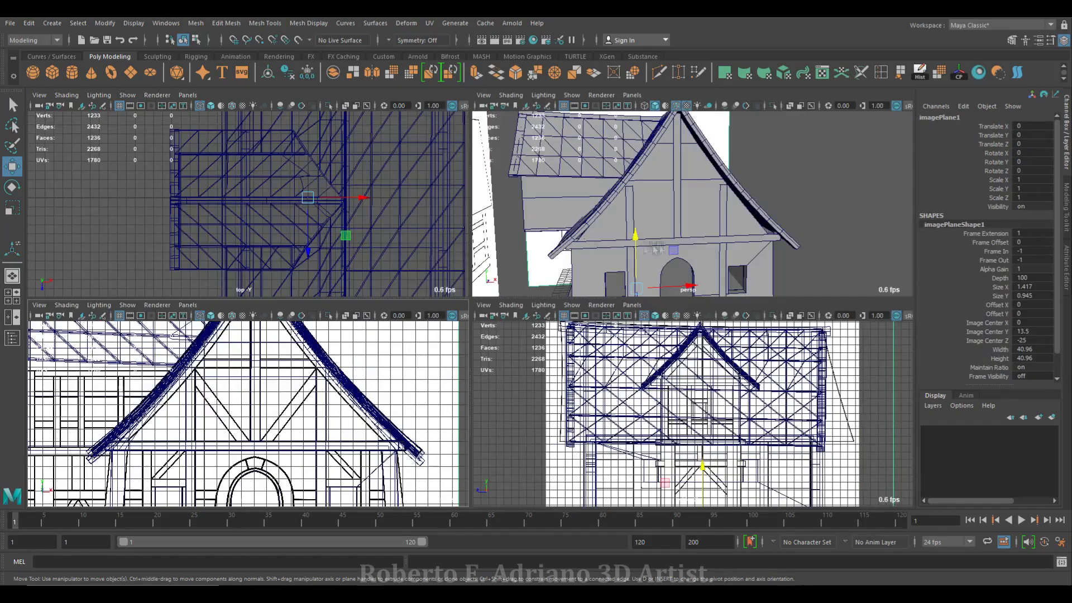
left_click(708, 241)
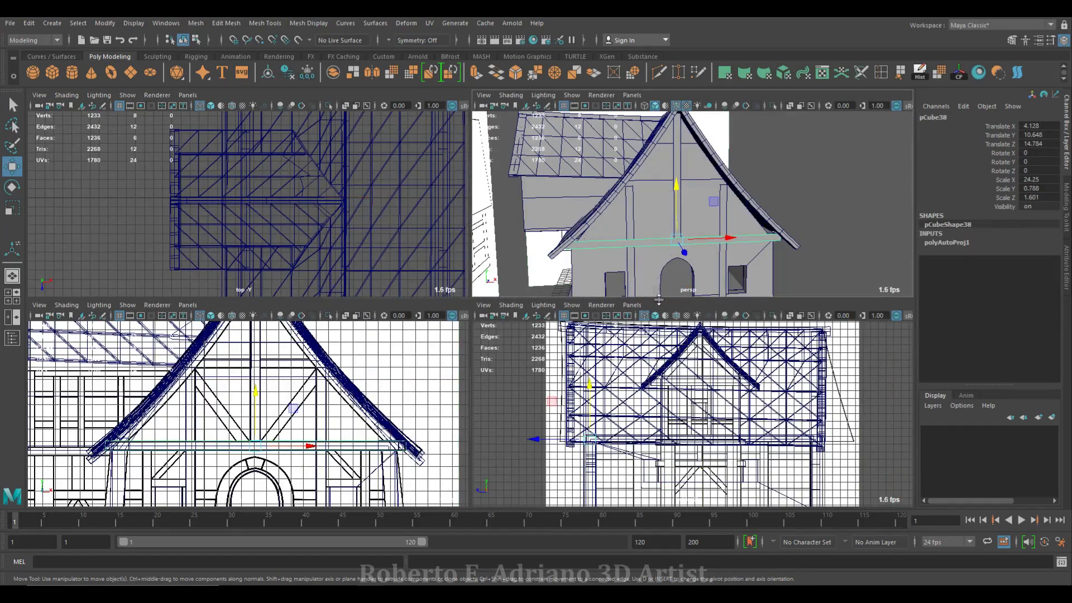
key("ctrl+d")
key("space")
left_click_drag(485, 324, 481, 222)
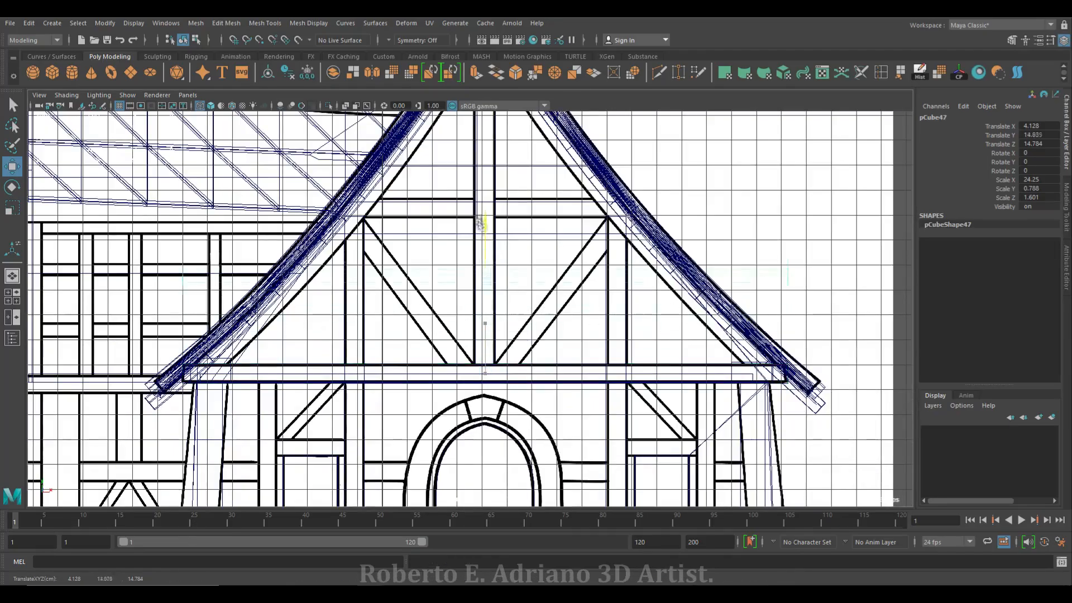
left_click_drag(491, 155, 488, 156)
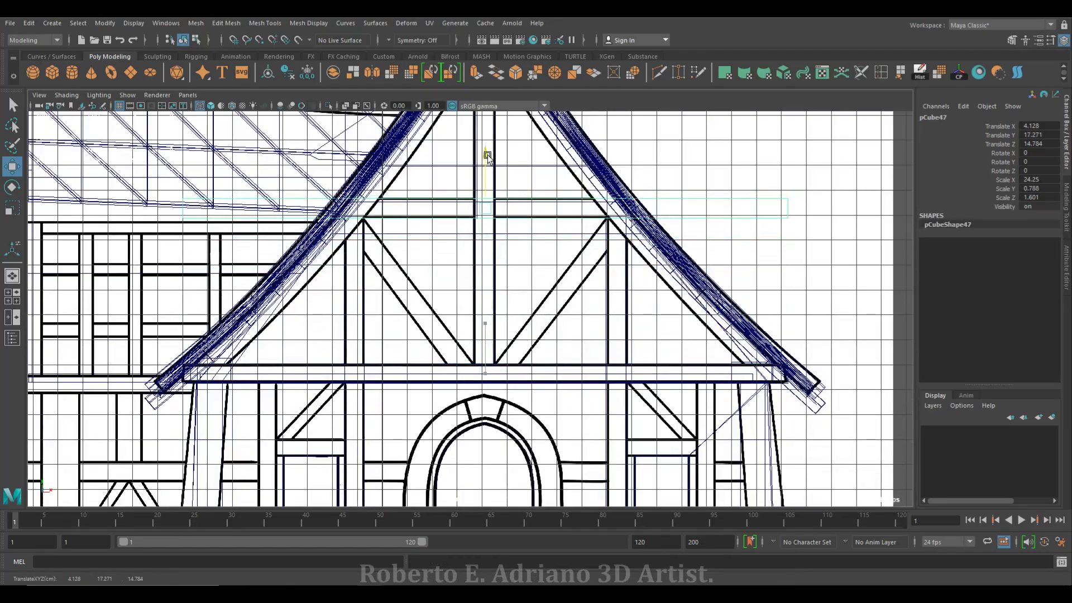
Shorten the upper crossbeam to Scale X about 11.38 so it spans the outer edges of the side posts
key("r")
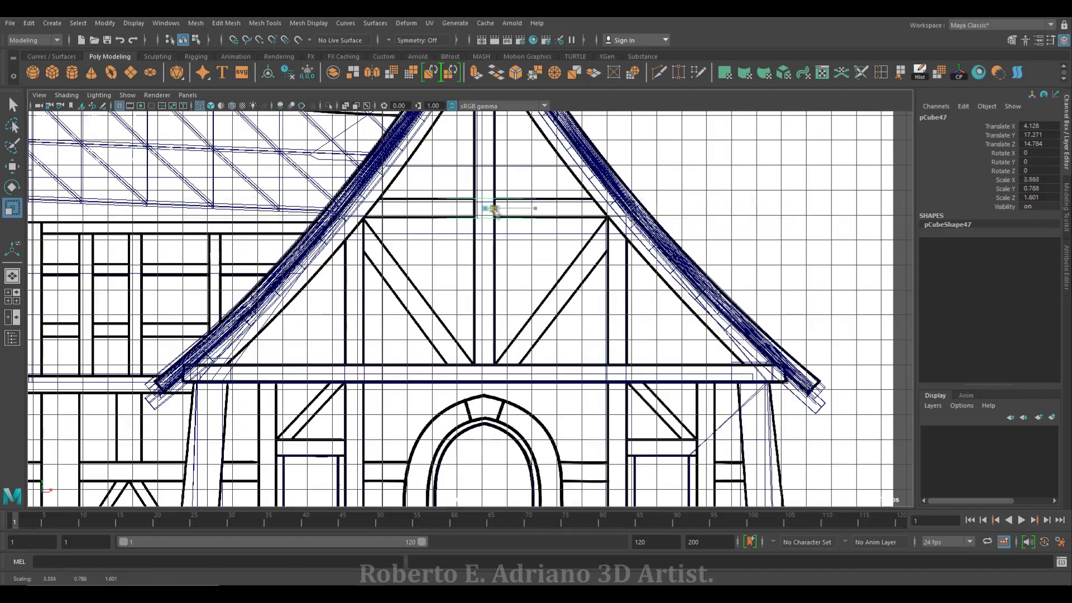
key("space")
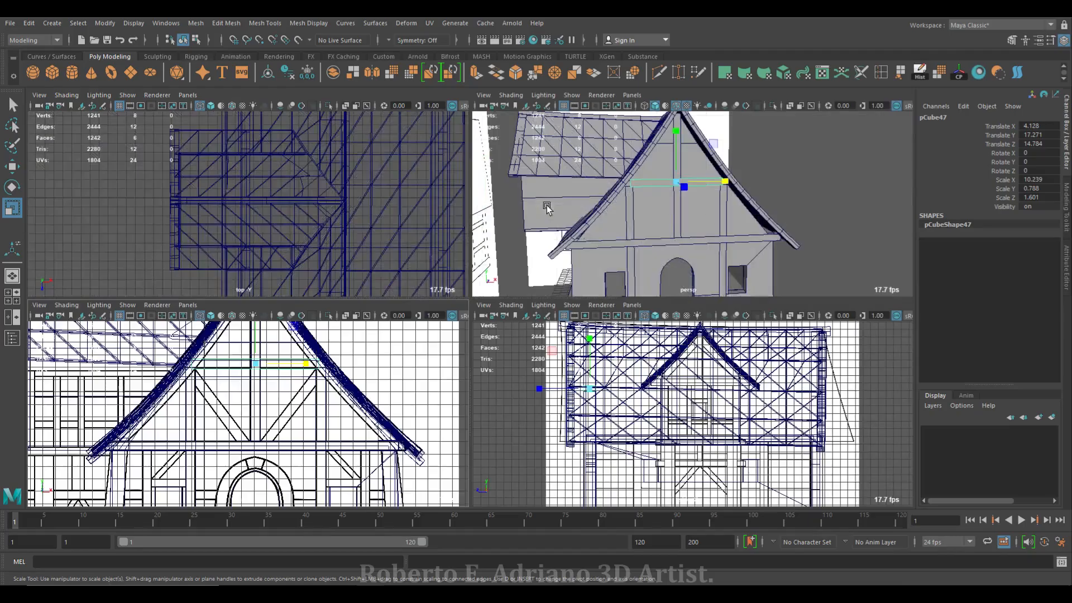
key("space")
left_click_drag(506, 211, 458, 287, "alt")
scroll(425, 251, "up", 5)
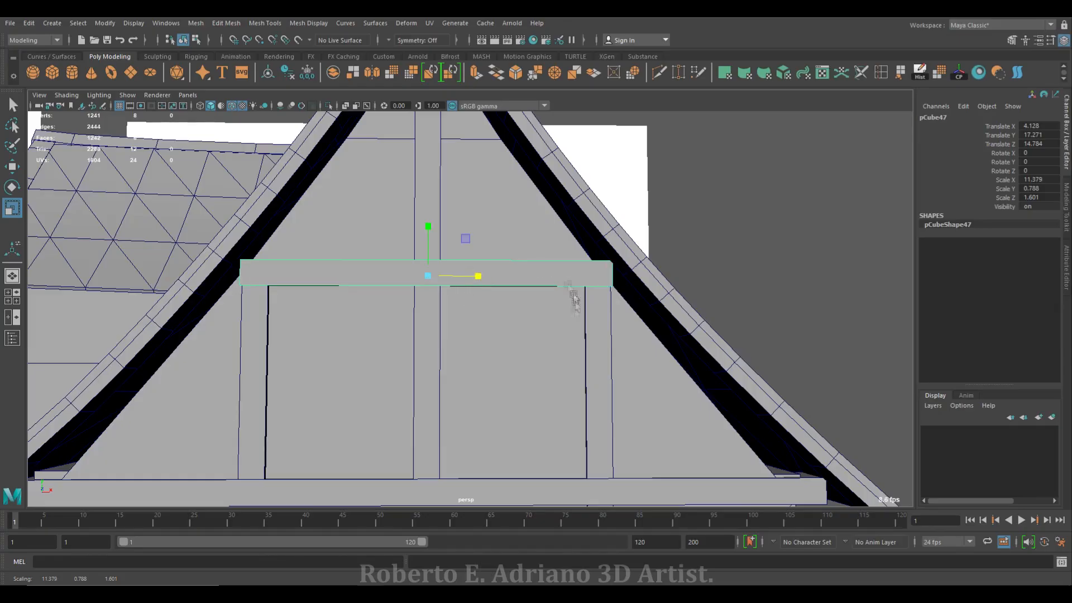
Duplicate the left side post and move the copy outward to the outer post line beside the left window
scroll(545, 306, "down", 5)
key("space")
scroll(447, 397, "up", 5)
key("space")
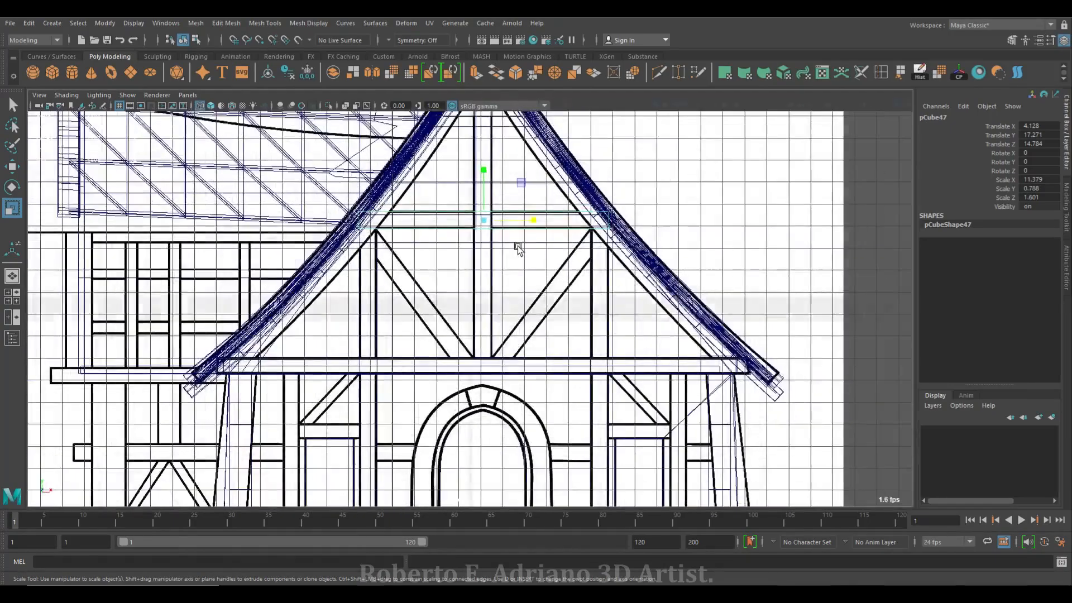
key("space")
key("space")
middle_click_drag(535, 445, 565, 303, "alt")
left_click(392, 275)
left_click_drag(393, 275, 440, 247, "alt")
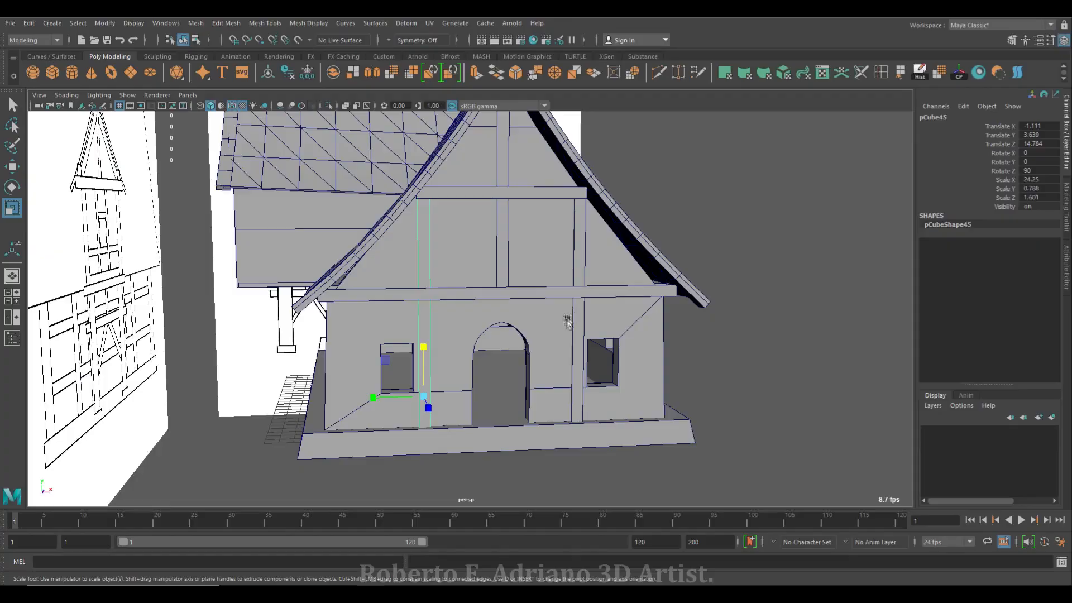
left_click(424, 323)
key("w")
key("space")
key("space")
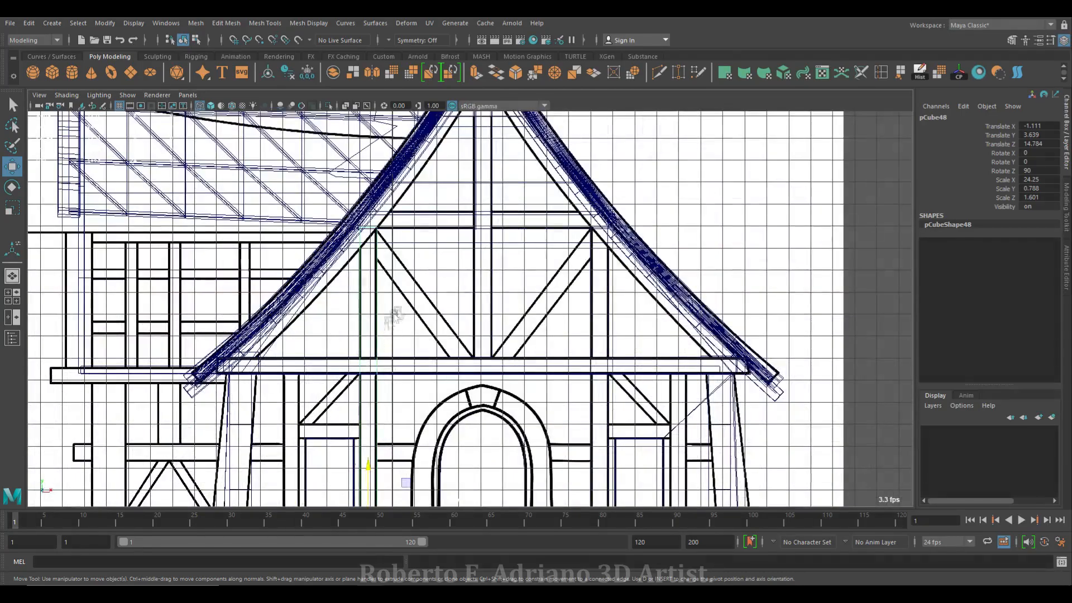
middle_click_drag(394, 317, 488, 166, "alt")
left_click_drag(517, 367, 437, 367)
Copy the right side post outward past the right window to Translate X about 12.97
middle_click_drag(536, 268, 536, 364, "alt")
left_click(685, 363)
left_click_drag(745, 463, 825, 464)
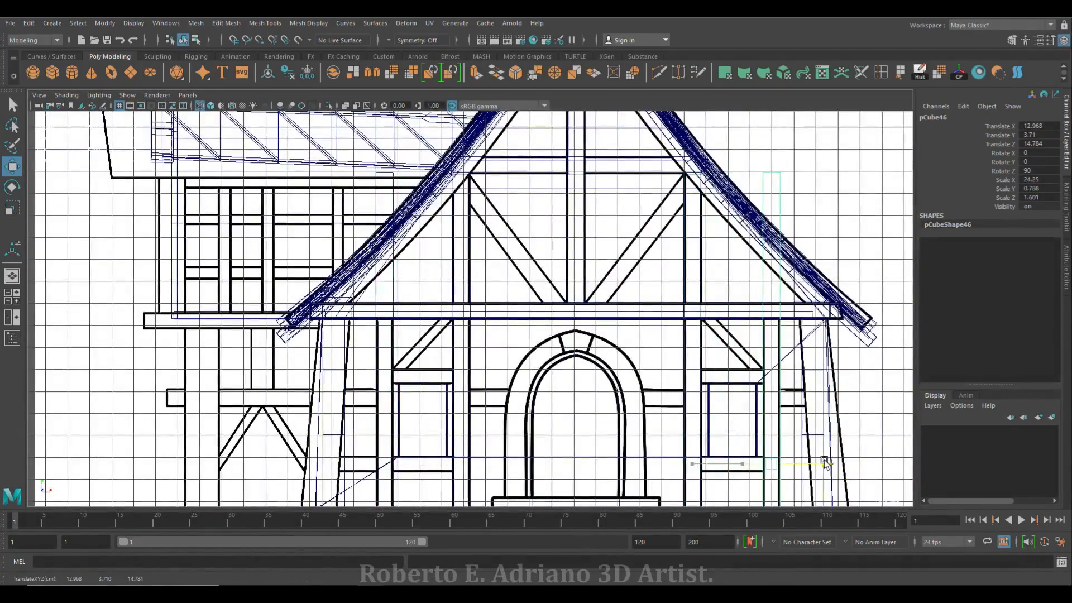
Lower the top vertices of both outer front posts to the horizontal gable beam
right_click_drag(771, 234, 718, 235)
left_click_drag(771, 128, 771, 259)
key("space")
key("space")
middle_click_drag(543, 280, 655, 369, "alt")
left_click(391, 209)
right_click_drag(391, 209, 339, 209)
left_click_drag(393, 134, 393, 323)
Assign a new Lambert material named Mat_columnas to the timber beams and adjust its color
left_click_drag(533, 329, 498, 283, "alt")
scroll(499, 283, "down", 5)
key("space")
key("space")
left_click_drag(748, 210, 804, 224, "alt")
key("space")
key("space")
left_click_drag(733, 178, 545, 360, "alt")
key("F8")
key("ctrl+a")
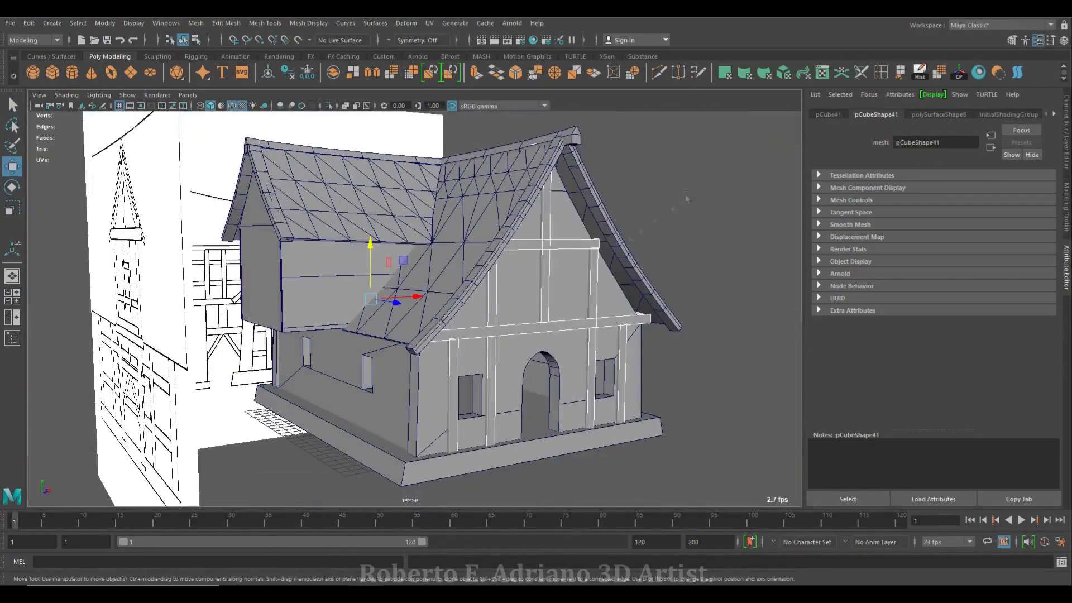
type("Mat_")
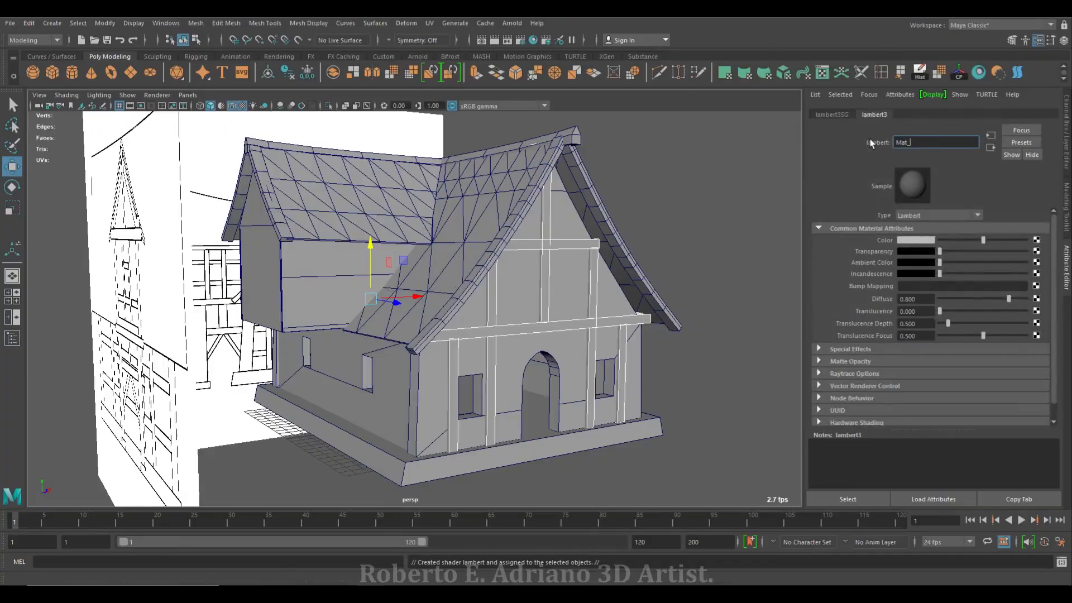
type("columnas")
key("Return")
left_click(916, 240)
left_click(645, 200)
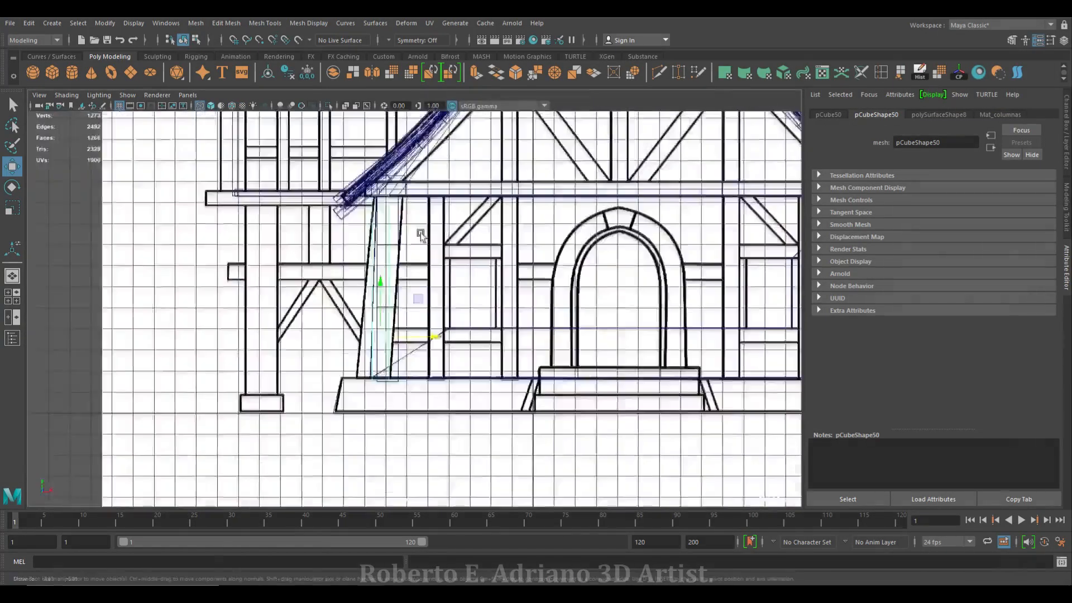
Scale the post copy at the left front corner to match the corner column in the front reference
key("r")
left_click(338, 401)
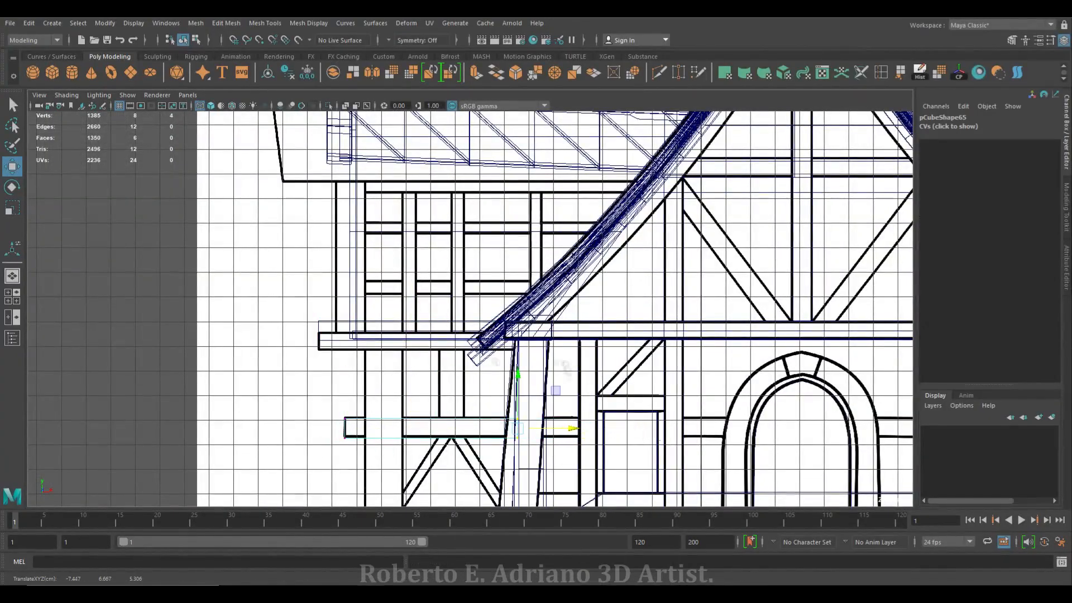
Lower the top vertices of the copied porch posts to match the reference drawing
right_click_drag(395, 288, 337, 292)
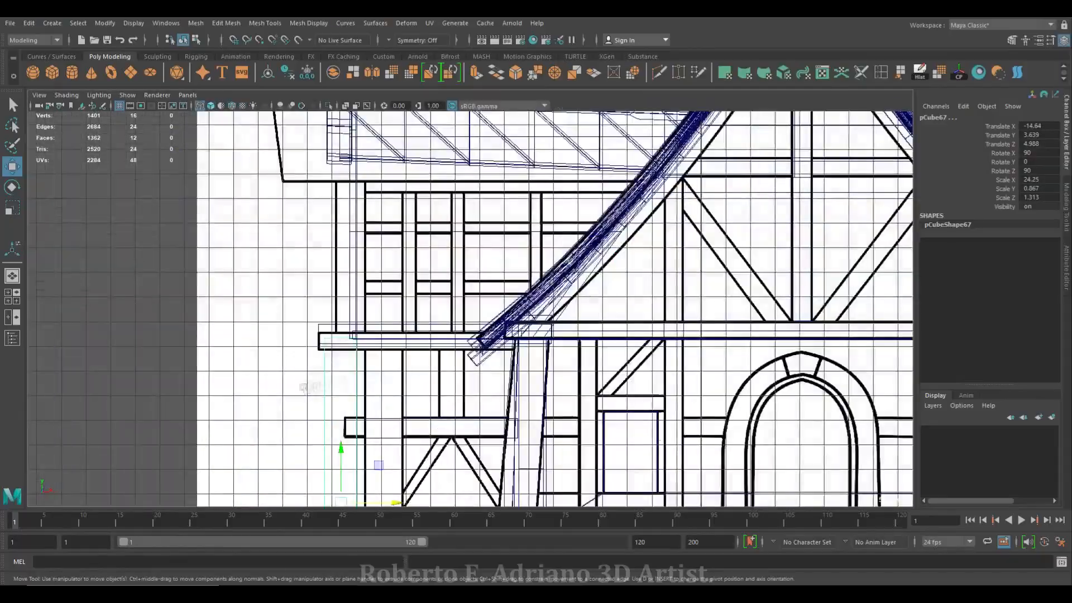
right_click_drag(367, 402, 313, 402)
left_click_drag(334, 419, 403, 387)
left_click_drag(370, 346, 372, 370)
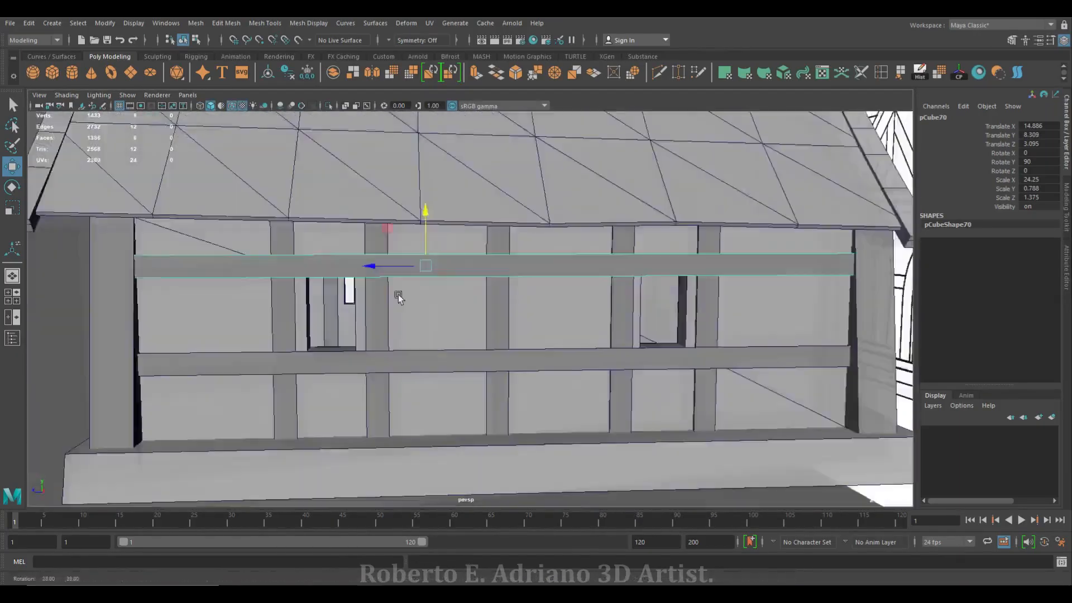
Inspect the house walls' UV layout and close the UV Editor
left_click_drag(398, 294, 440, 292, "alt")
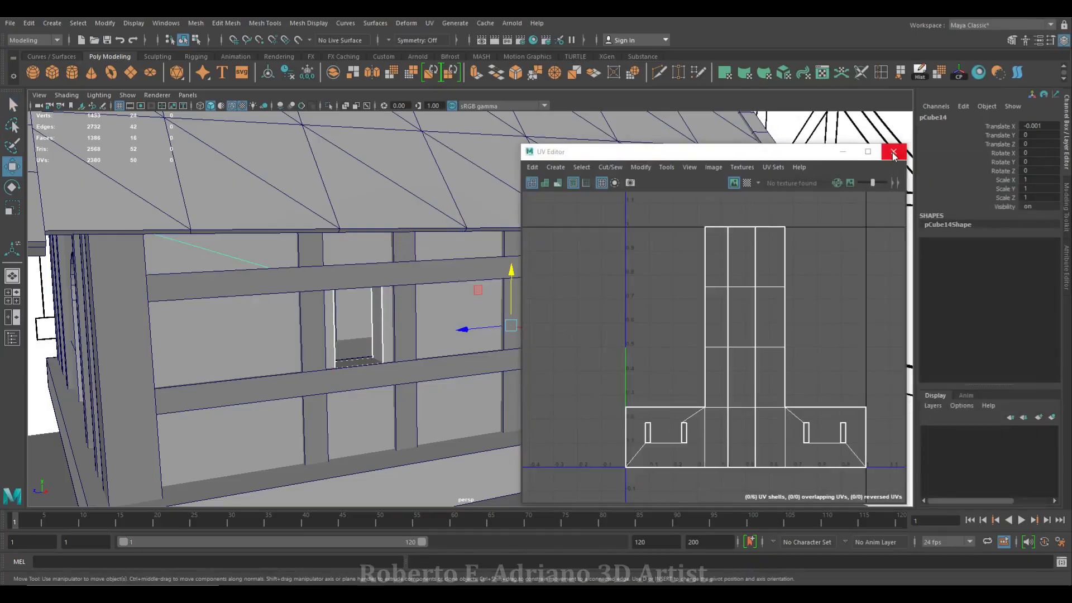
left_click(893, 152)
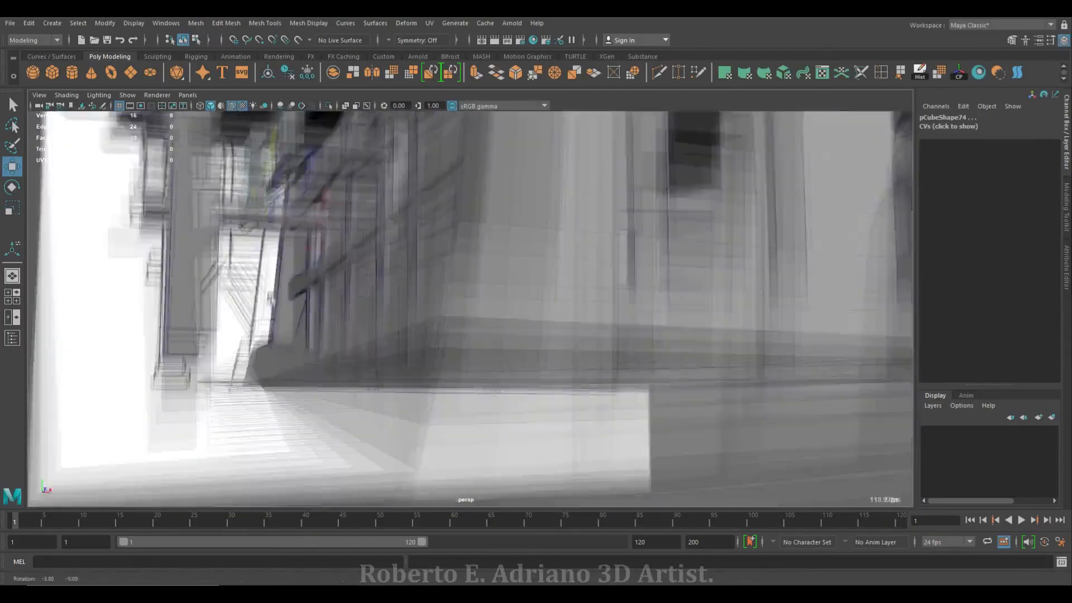
Adjust the vertices of the short porch posts so they meet the lower crossbeams, and return to object mode
left_click_drag(270, 297, 301, 287, "alt")
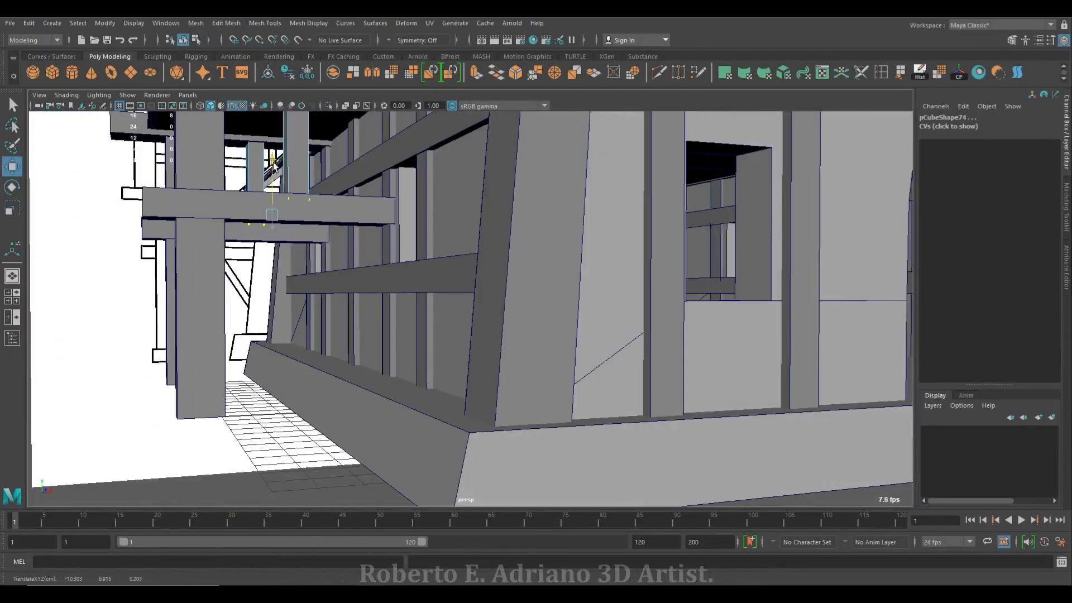
scroll(337, 280, "down", 8)
right_click_drag(514, 390, 559, 360)
Create a cube footing under the porch post, scaled to about 1.55, and fit it to the base outline in the front and side views
left_click(52, 72)
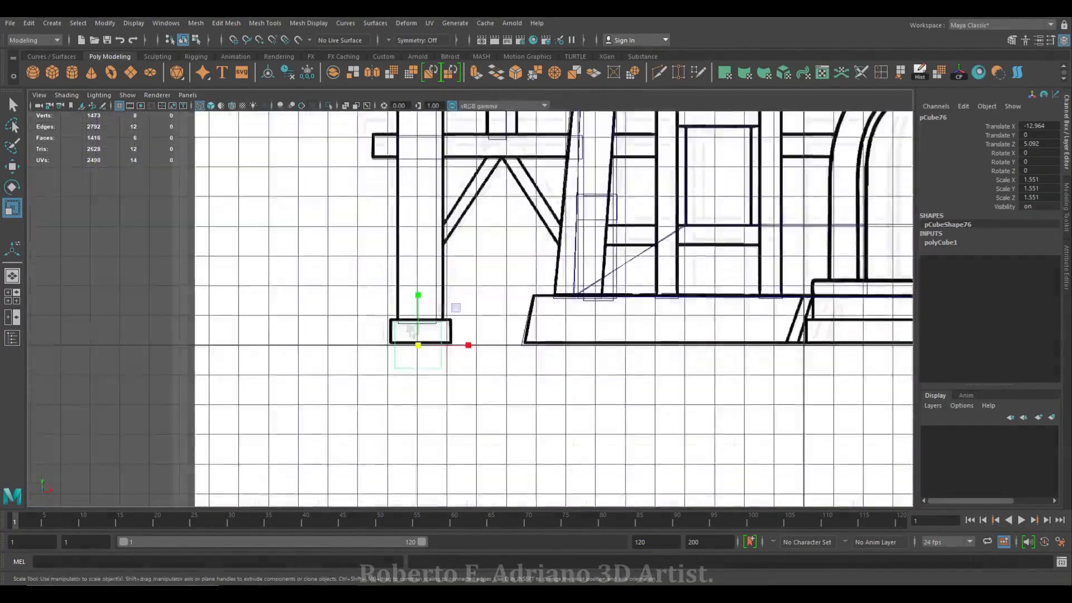
scroll(354, 328, "up", 3)
key("w")
left_click_drag(379, 385, 378, 333)
right_click_drag(306, 288, 460, 364)
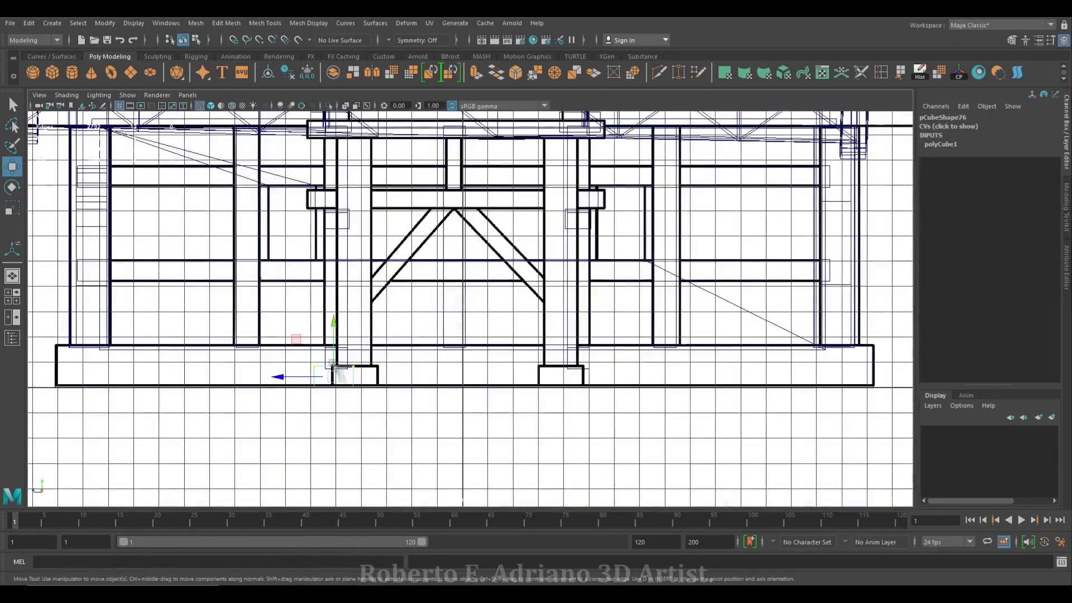
left_click_drag(282, 379, 281, 387)
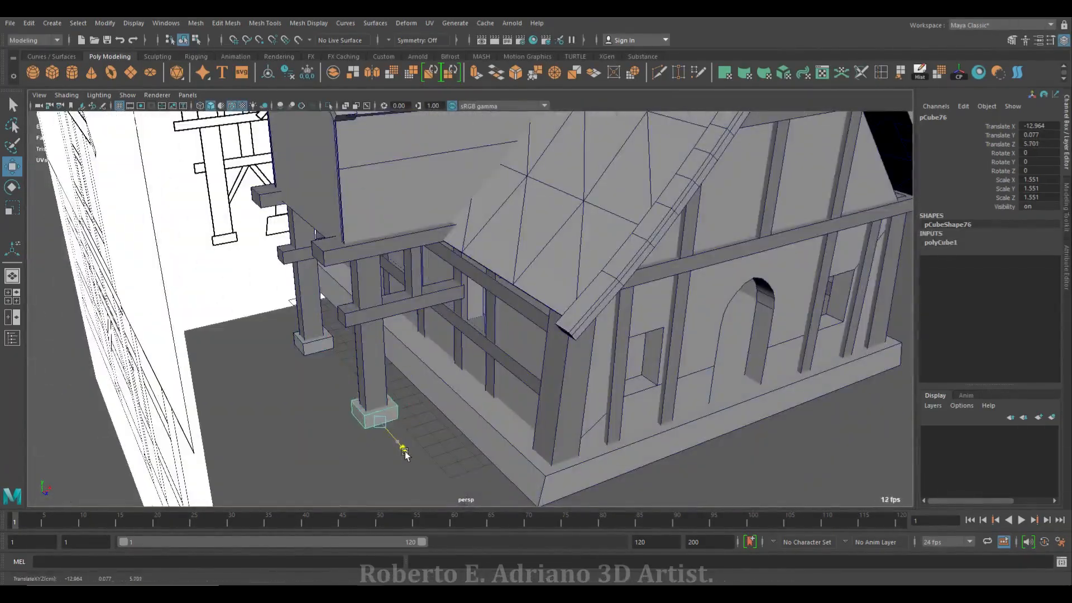
Copy the short porch post below the crossbeam and shift its lower vertices outward to form the left diagonal brace
scroll(397, 445, "up", 5)
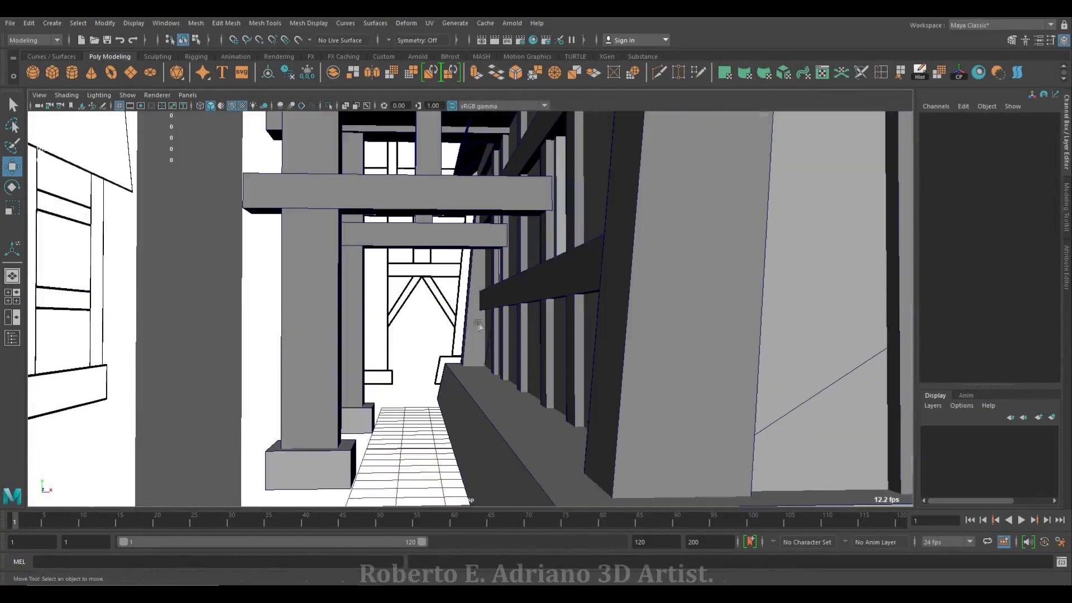
left_click(452, 225)
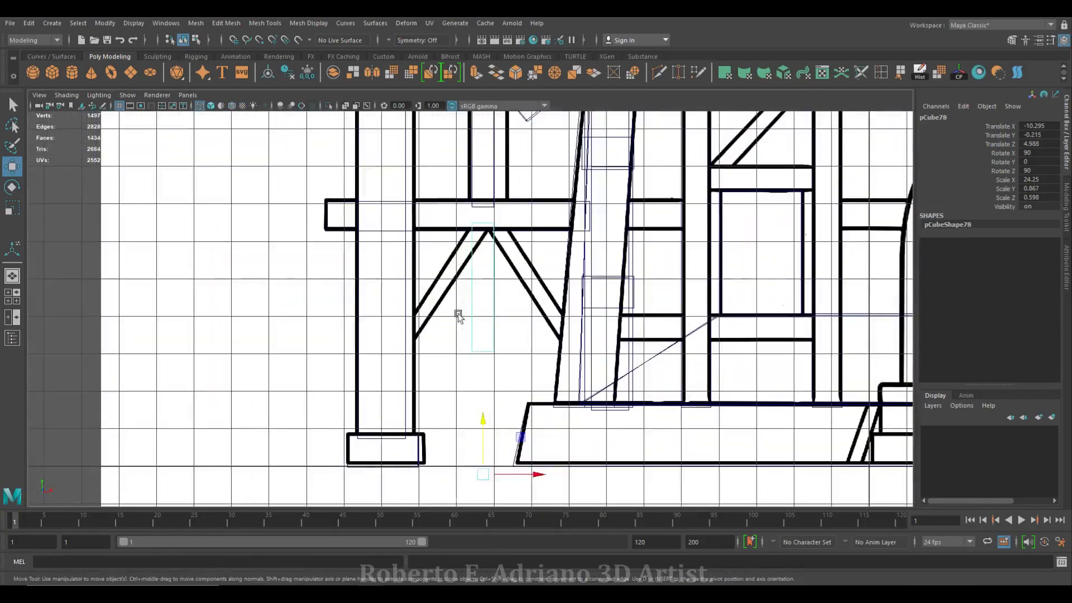
right_click_drag(476, 288, 425, 291)
left_click_drag(411, 304, 425, 346)
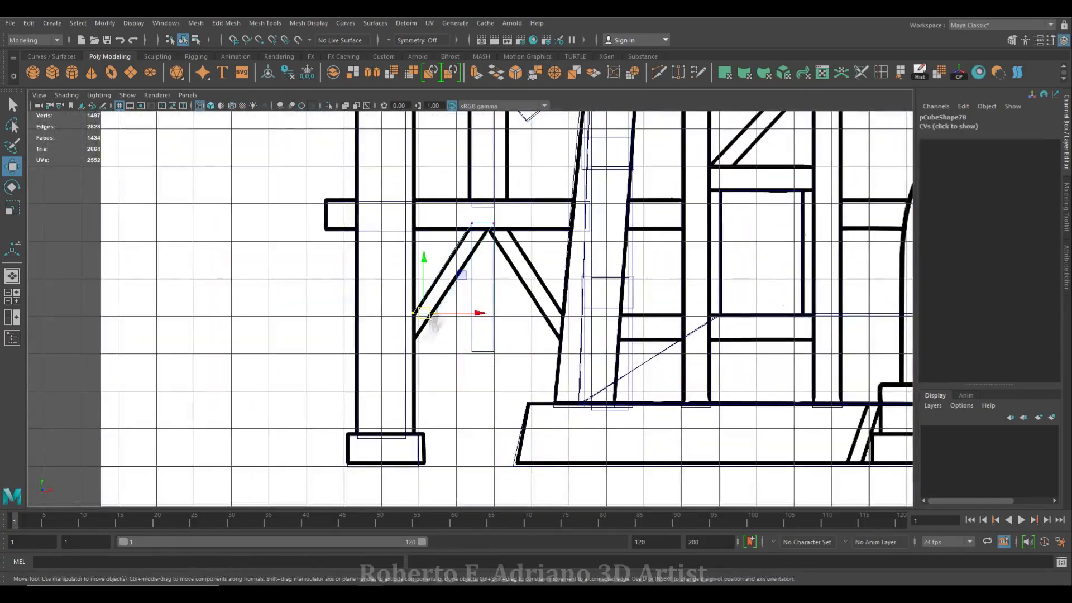
left_click(414, 259)
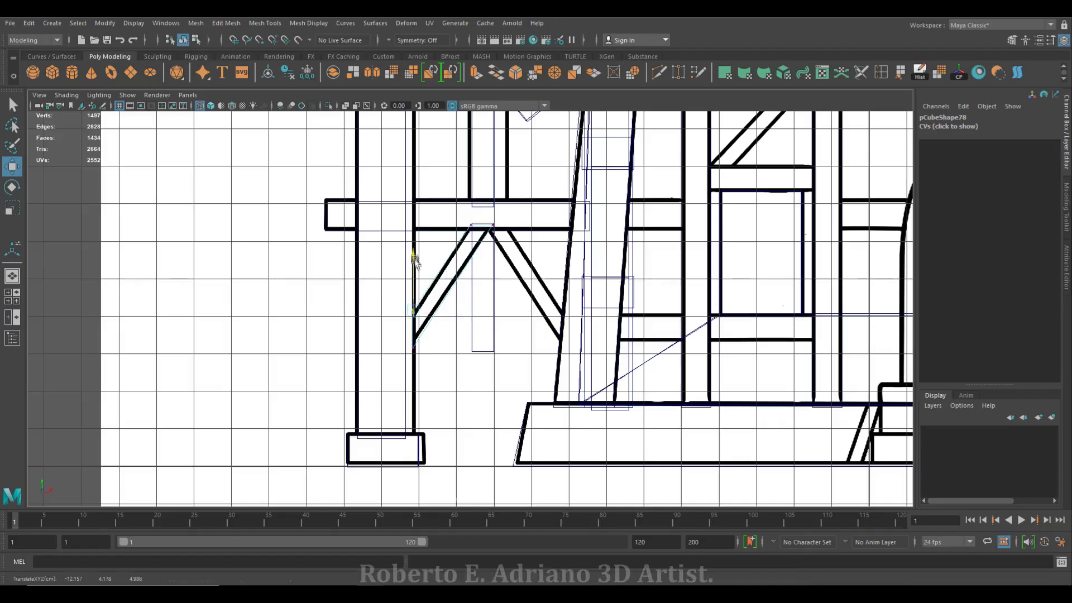
Duplicate the diagonal brace, turn the copy to Rotate X 270, and move it to Translate X about -8.38 as the opposite brace
left_click(492, 307)
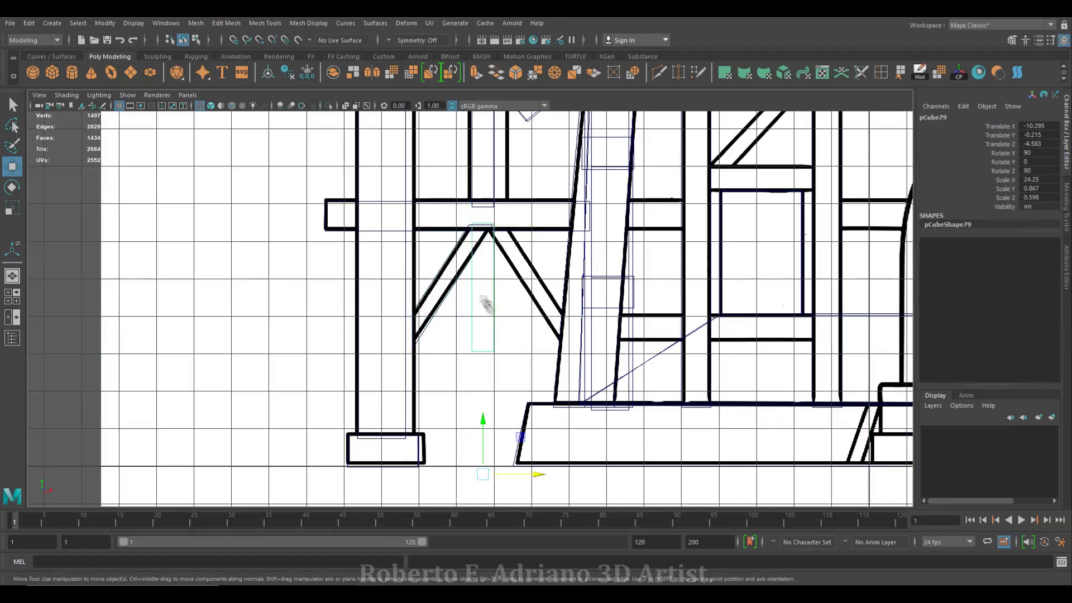
key("e")
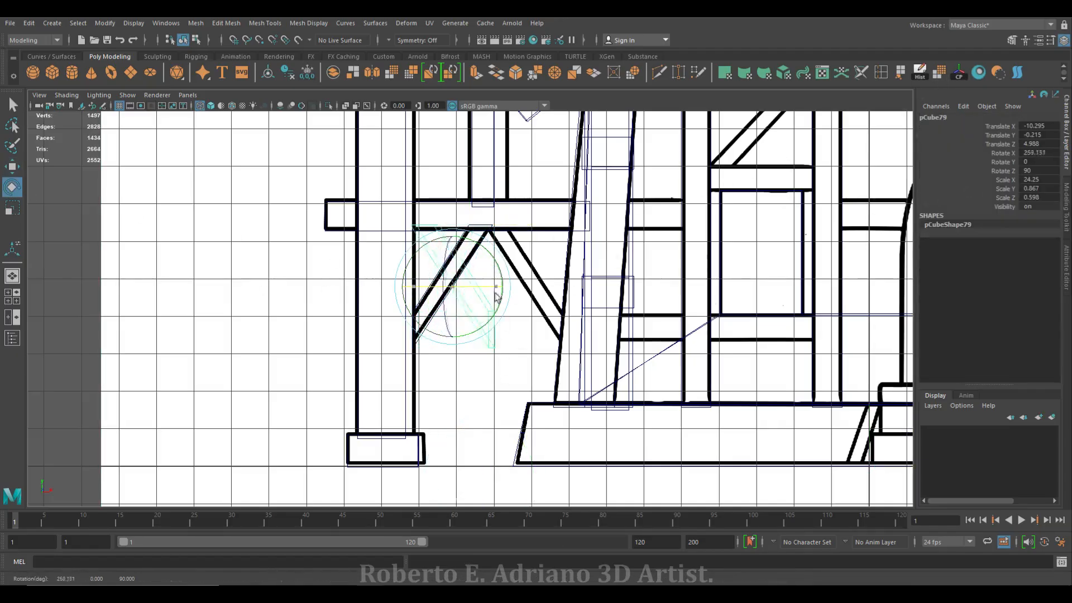
key("space")
key("space")
scroll(470, 309, "down", 3)
key("w")
left_click_drag(464, 329, 569, 335)
Extend the lower ends of both diagonal braces into the porch post and the corner column
left_click_drag(570, 335, 425, 330, "alt")
left_click(357, 311)
right_click_drag(357, 311, 310, 311)
left_click_drag(392, 335, 413, 324)
left_click_drag(356, 279, 356, 291)
left_click(503, 296)
left_click_drag(502, 296, 492, 318, "alt")
right_click_drag(517, 290, 470, 290)
left_click_drag(579, 355, 603, 360)
key("space")
key("space")
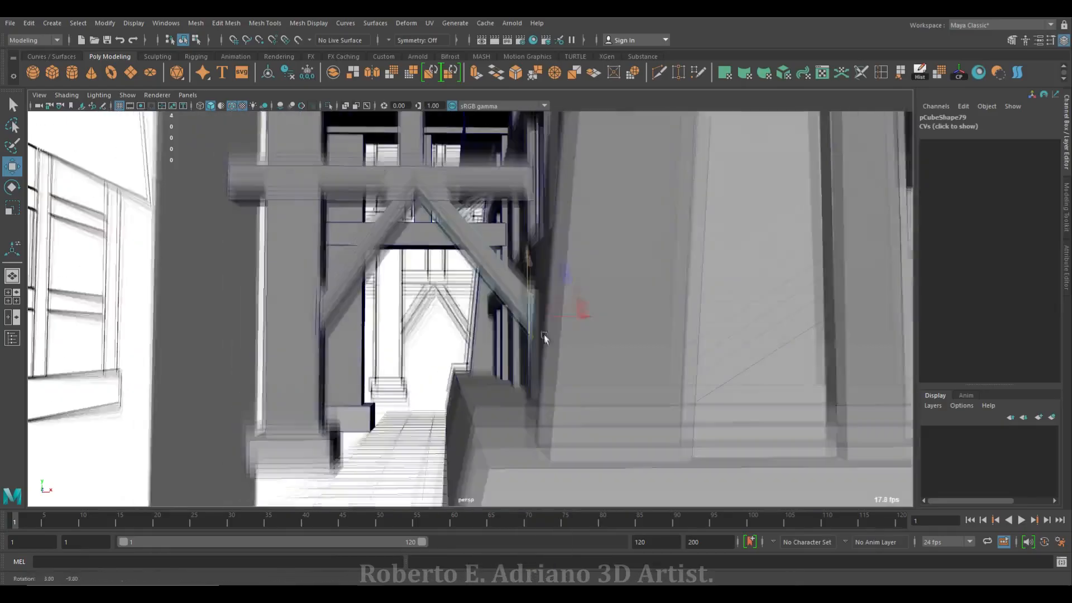
Lower the bottom-end vertices of both braces to follow the diagonal lines of the front reference
left_click(316, 321)
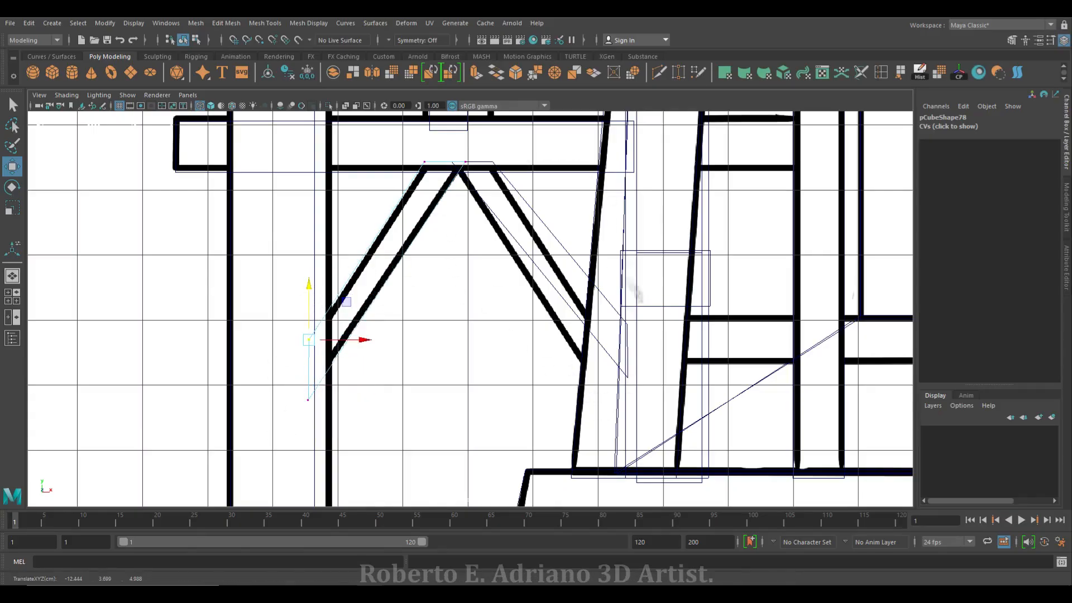
left_click(565, 299)
right_click_drag(596, 295, 550, 296)
left_click_drag(626, 297, 626, 314)
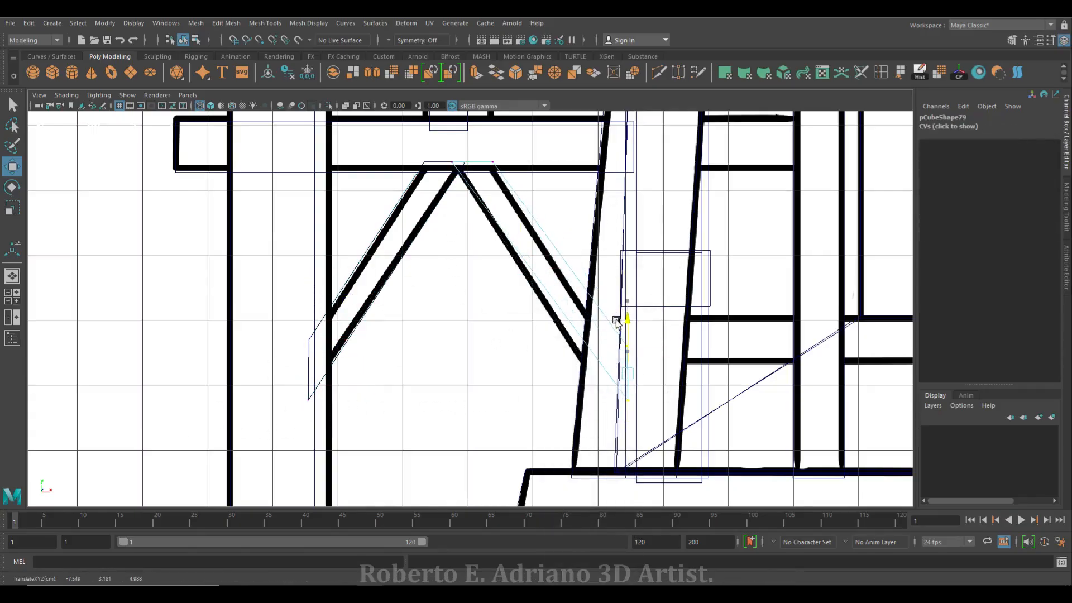
key("space")
key("space")
mouse_move(536, 310)
left_mouse_down("alt")
mouse_move(564, 304)
mouse_move(517, 285)
mouse_move(614, 279)
left_mouse_up("alt")
Select both diagonal braces and reduce their thickness to Scale Y about 0.454
left_click(446, 291)
left_click(746, 258, "shift")
key("r")
mouse_move(726, 263)
left_mouse_down("alt")
mouse_move(719, 361)
mouse_move(616, 370)
left_mouse_up("alt")
key("space")
key("space")
key("space")
key("space")
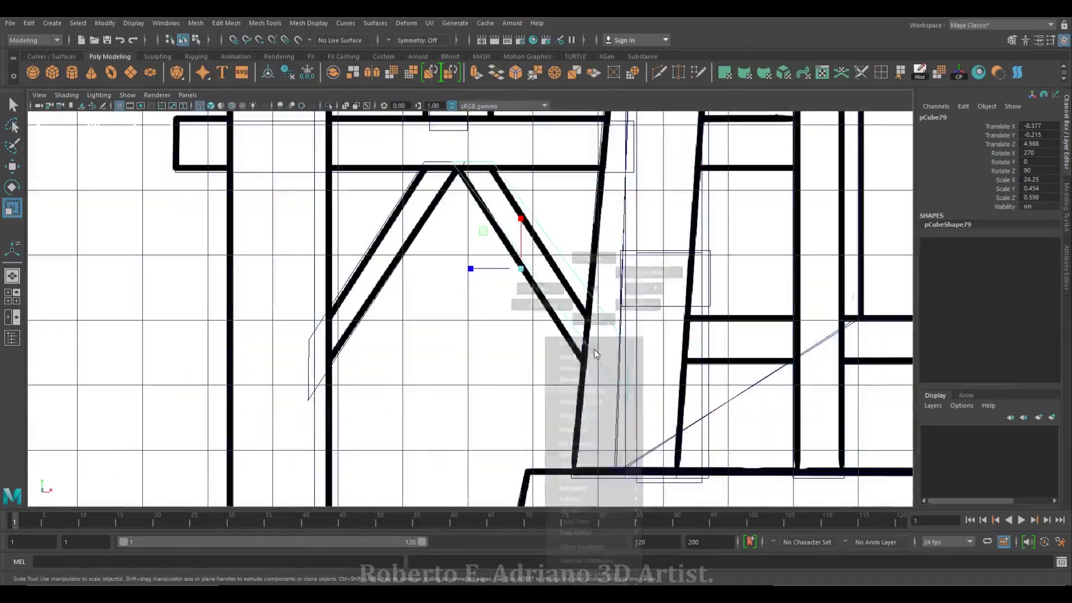
Raise the lower-end vertices of the right brace to align it with the reference diagonal
right_click_drag(594, 351, 550, 352)
key("w")
left_click_drag(627, 327, 629, 312)
key("space")
key("space")
Duplicate both diagonal braces for the far porch post
key("F8")
mouse_move(511, 346)
left_mouse_down("alt")
mouse_move(486, 342)
mouse_move(519, 397)
mouse_move(525, 309)
mouse_move(491, 402)
mouse_move(534, 361)
mouse_move(503, 369)
mouse_move(328, 328)
mouse_move(709, 314)
left_mouse_up("alt")
left_click(485, 338, "shift")
scroll(491, 402, "down", 5)
key("ctrl+d")
key("f")
scroll(709, 314, "down", 8)
Darken the color of the Mat_columnas material
key("ctrl+a")
left_click(634, 244)
key("super+alt+Print")
Duplicate the near pair of braces, combine the copies into one mesh, and rotate it -90 degrees around Y
left_click_drag(628, 247, 425, 341, "alt")
scroll(358, 312, "up", 8)
left_click(364, 296)
left_click(301, 296, "shift")
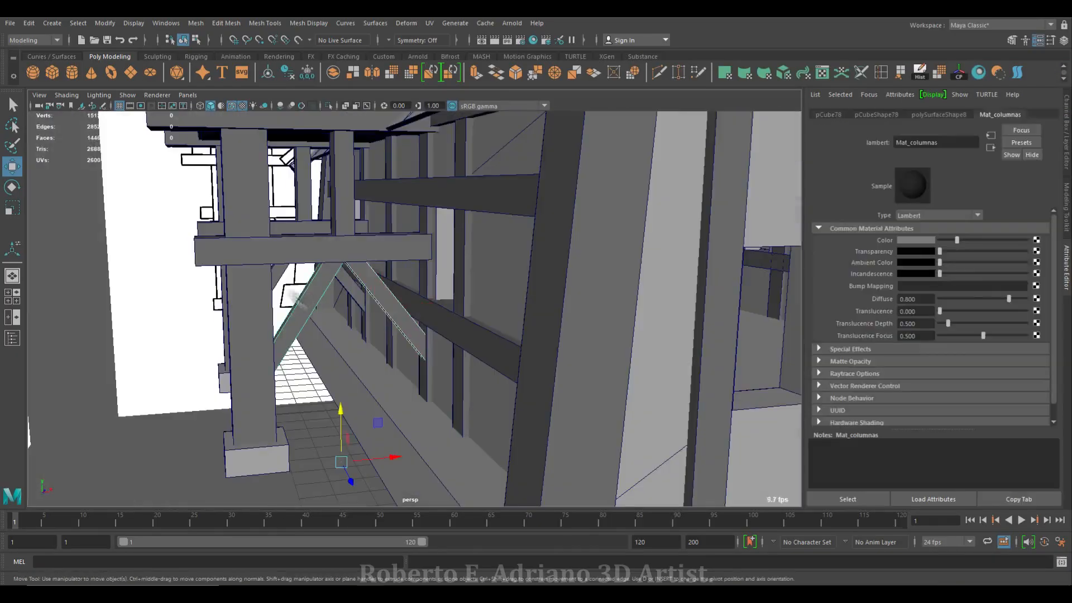
key("ctrl+d")
left_click_drag(295, 300, 279, 326, "alt")
left_click(196, 23)
left_click(212, 54)
key("e")
left_click_drag(358, 321, 305, 321)
type("-90")
key("Return")
Scale the combined brace pair uniformly to about 1.356 and place it between the two outer porch posts
left_click_drag(502, 312, 469, 259, "alt")
key("space")
key("space")
key("w")
key("space")
key("space")
mouse_move(475, 313)
left_mouse_down()
mouse_move(325, 334)
mouse_move(275, 371)
mouse_move(297, 291)
left_mouse_up()
key("r")
left_click_drag(327, 341, 313, 279, "alt")
key("w")
left_click_drag(282, 218, 281, 230)
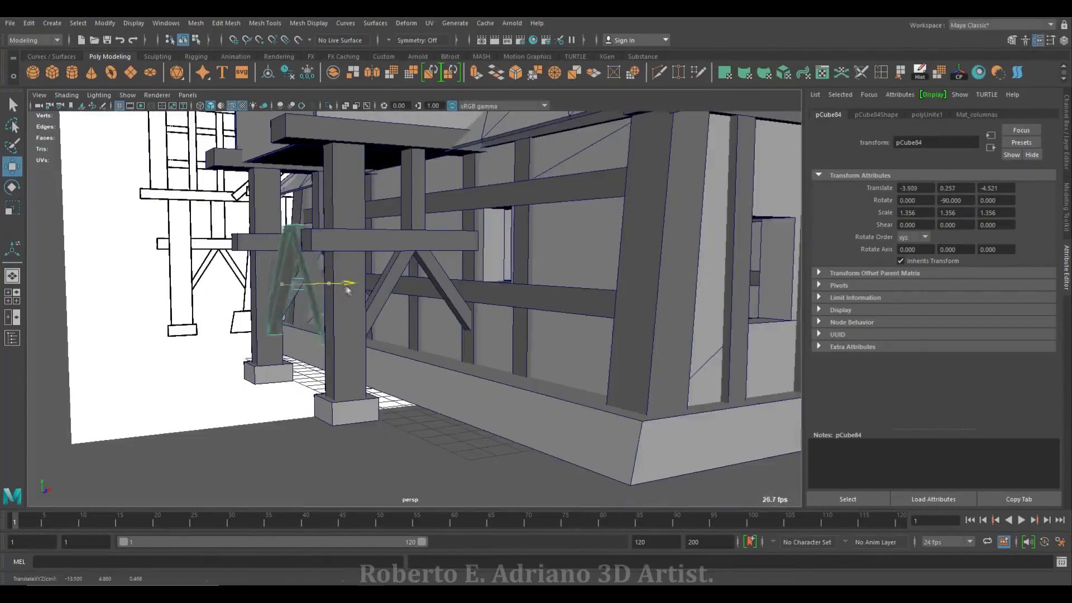
left_click_drag(335, 286, 363, 286)
left_click_drag(363, 286, 472, 334, "alt")
Duplicate the lower porch crossbeam, set the copy's Rotate Y to -90, and move it between the two outer porch posts
left_click_drag(235, 263, 447, 385, "alt")
left_click(397, 387)
key("ctrl+d")
key("e")
left_click_drag(455, 384, 387, 373)
type("-90")
key("Return")
key("w")
left_click_drag(480, 335, 420, 354)
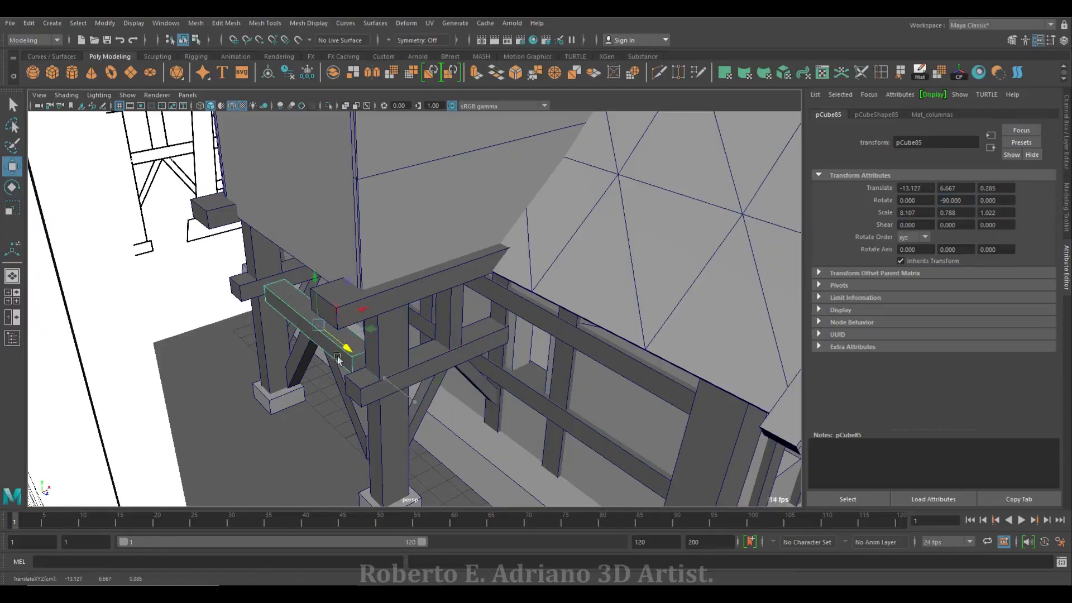
Scale the rotated crossbeam so it spans both outer porch posts
scroll(338, 359, "down", 3)
left_click_drag(338, 359, 374, 307, "alt")
key("r")
left_click_drag(336, 220, 336, 219)
scroll(335, 235, "up", 4)
left_click_drag(335, 234, 318, 248, "alt")
left_click_drag(304, 256, 457, 252)
Shift the apex vertices of the combined brace pair sideways beneath the rotated porch crossbeam
left_click(324, 335)
scroll(352, 335, "up", 5)
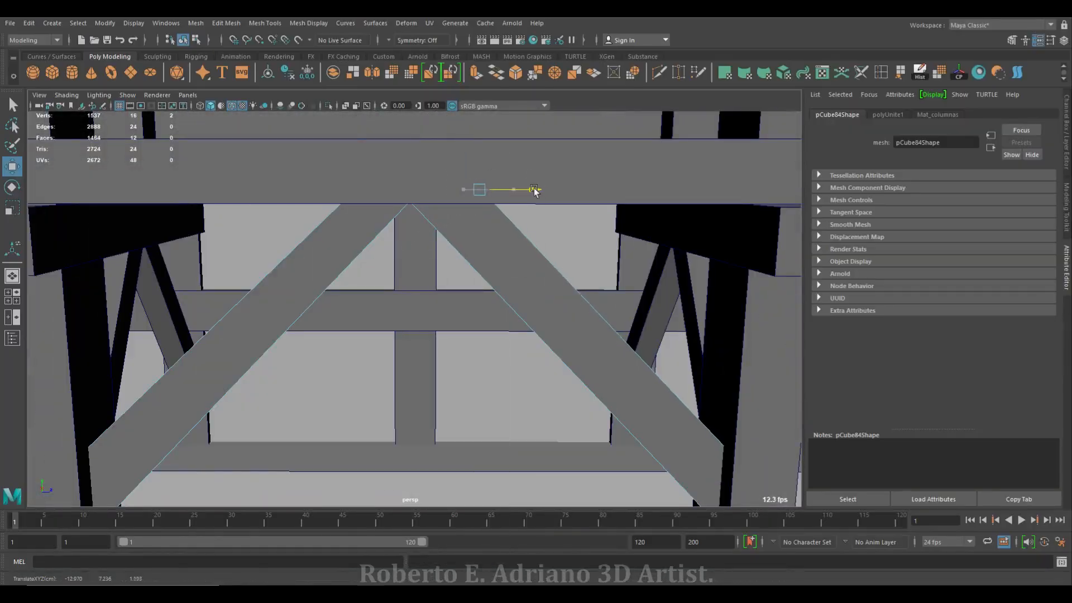
left_click_drag(399, 190, 394, 190)
left_click_drag(393, 190, 431, 271, "alt")
left_click(467, 248)
key("ctrl+z")
key("F8")
Examine the side porch framing and the front gable wall from several angles
right_click_drag(430, 271, 288, 130, "alt")
left_click(288, 130)
left_click_drag(288, 129, 574, 388, "alt")
scroll(591, 378, "down", 5)
scroll(574, 388, "up", 5)
scroll(414, 309, "down", 5)
scroll(414, 309, "up", 4)
left_click_drag(502, 358, 480, 341, "alt")
key("space")
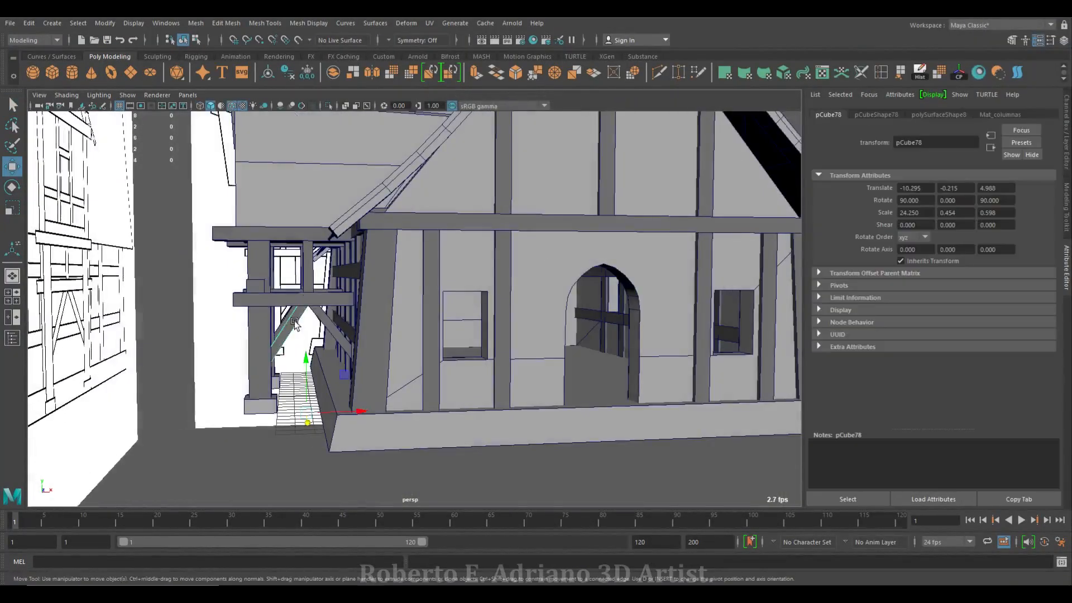
key("space")
key("space")
left_click_drag(490, 313, 430, 298, "alt")
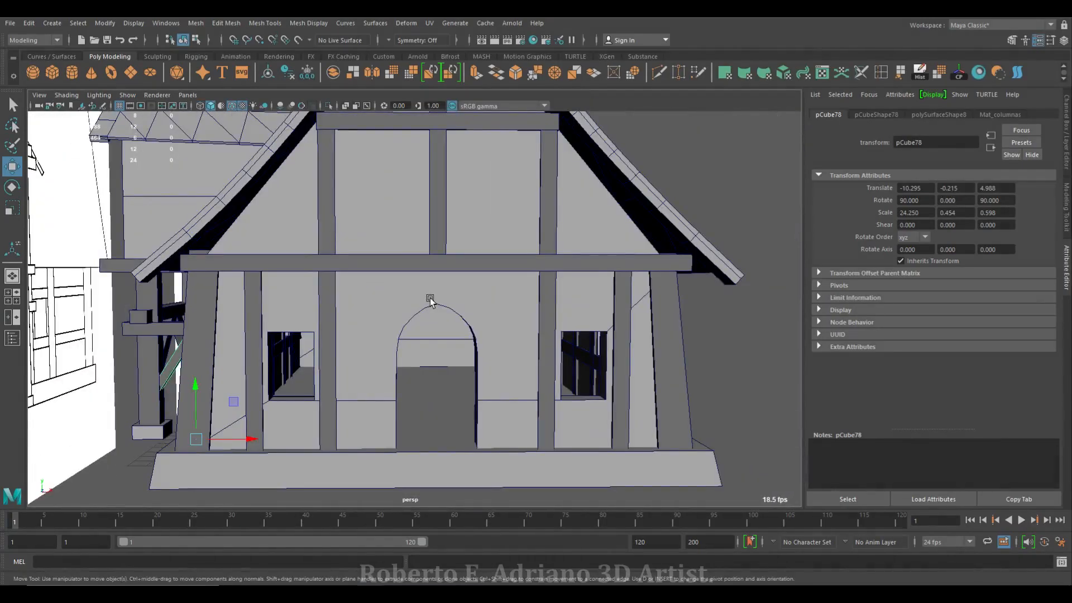
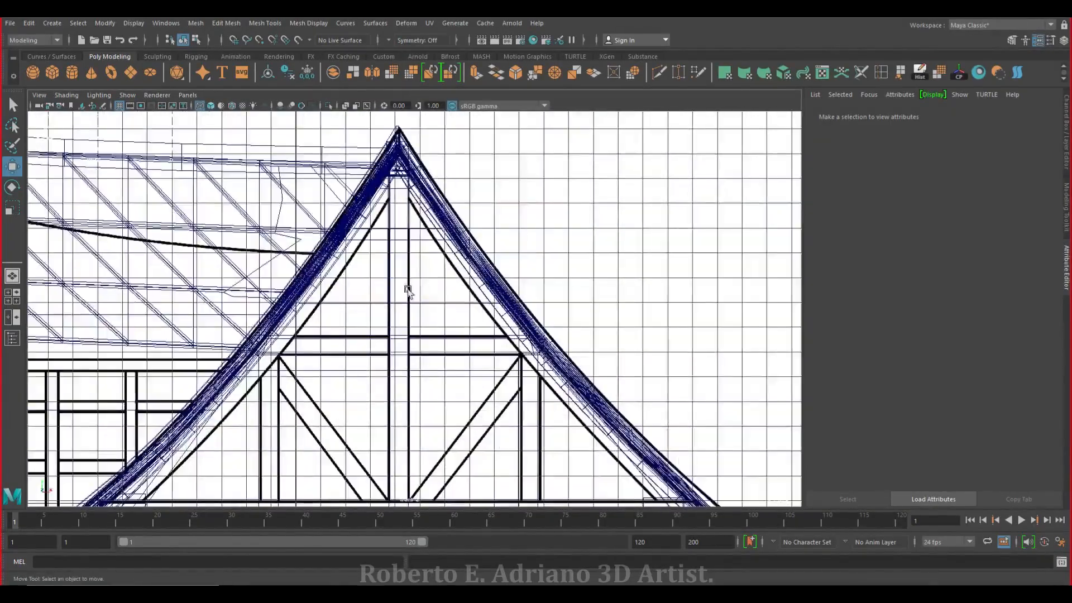
left_click(52, 22)
mouse_move(140, 221)
left_click(224, 228)
key("Return")
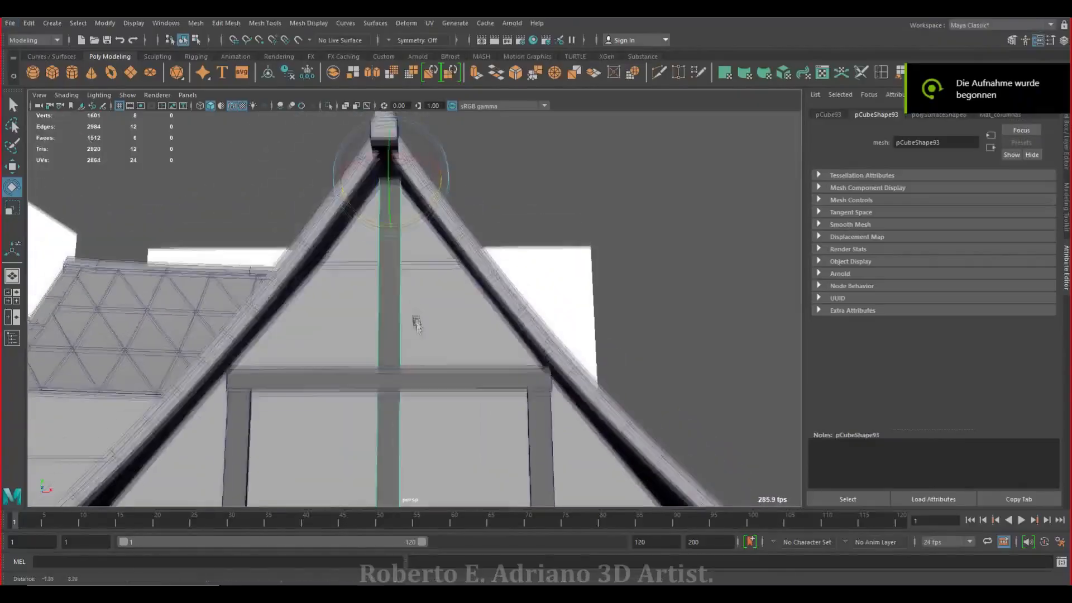
Rotate the duplicate of the gable's central post to about 124 degrees around Z along the right roof slope and position it
left_click_drag(422, 230, 446, 231)
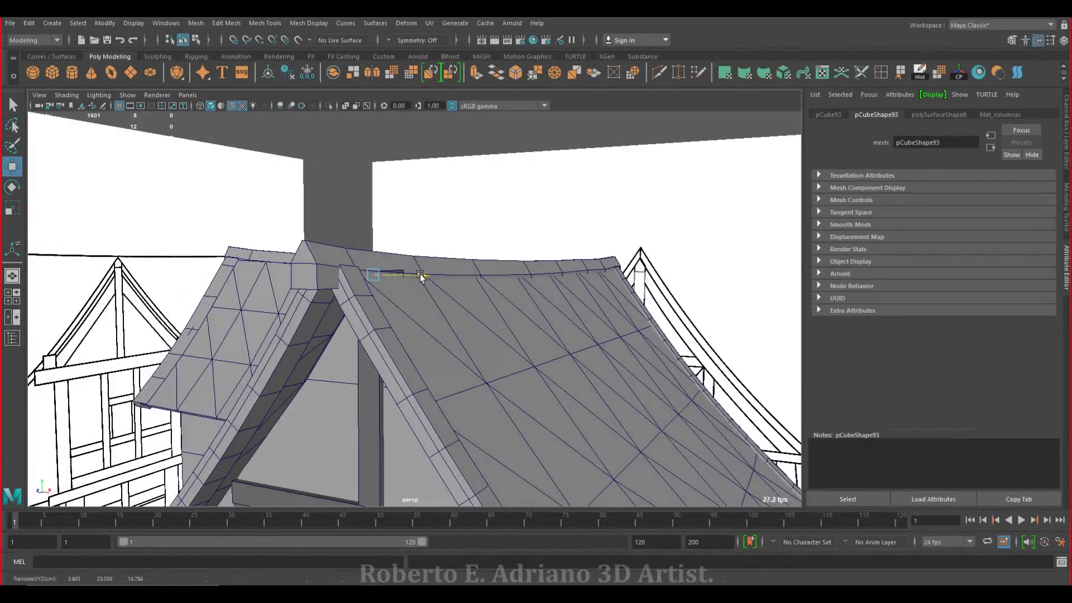
left_click_drag(374, 295, 436, 273, "alt")
left_click_drag(343, 236, 331, 383)
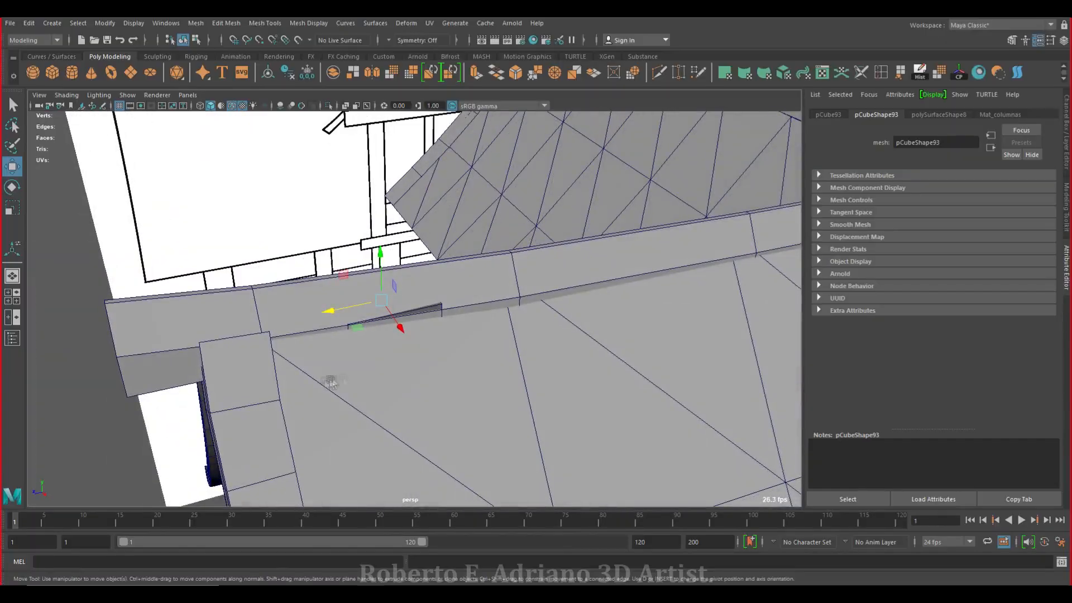
Lower the top face of the gable's central post so it sits beneath the ridge beam
right_click_drag(434, 288, 406, 265)
right_click_drag(432, 325, 433, 319)
left_click(431, 306)
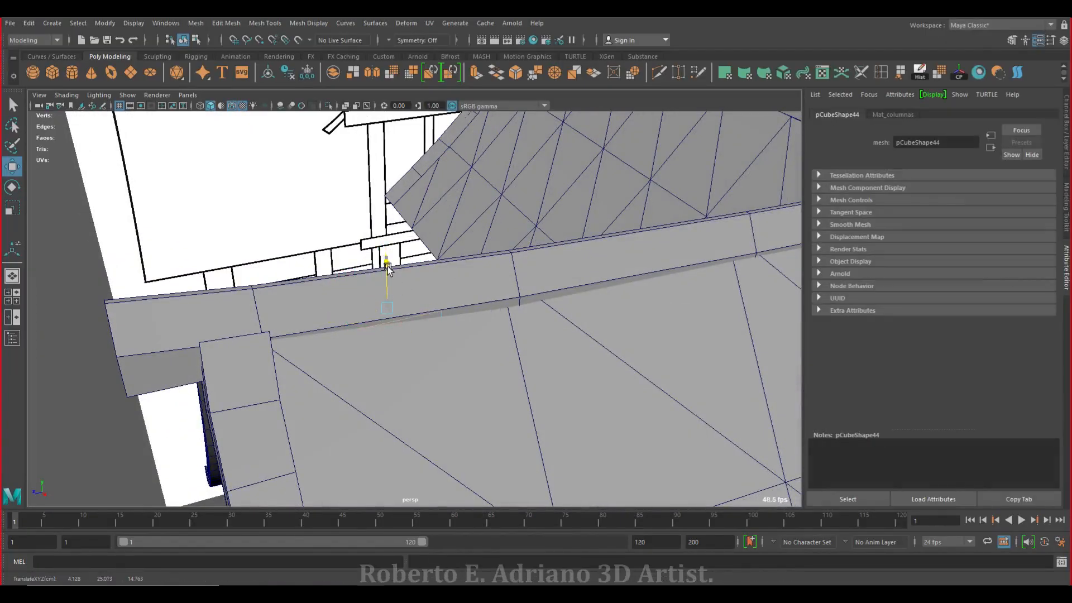
left_click_drag(330, 333, 410, 262, "alt")
Fit the sloped gable beam under the right roof slope by moving its lower end edge outward beneath the overhang
right_click_drag(407, 294, 430, 313)
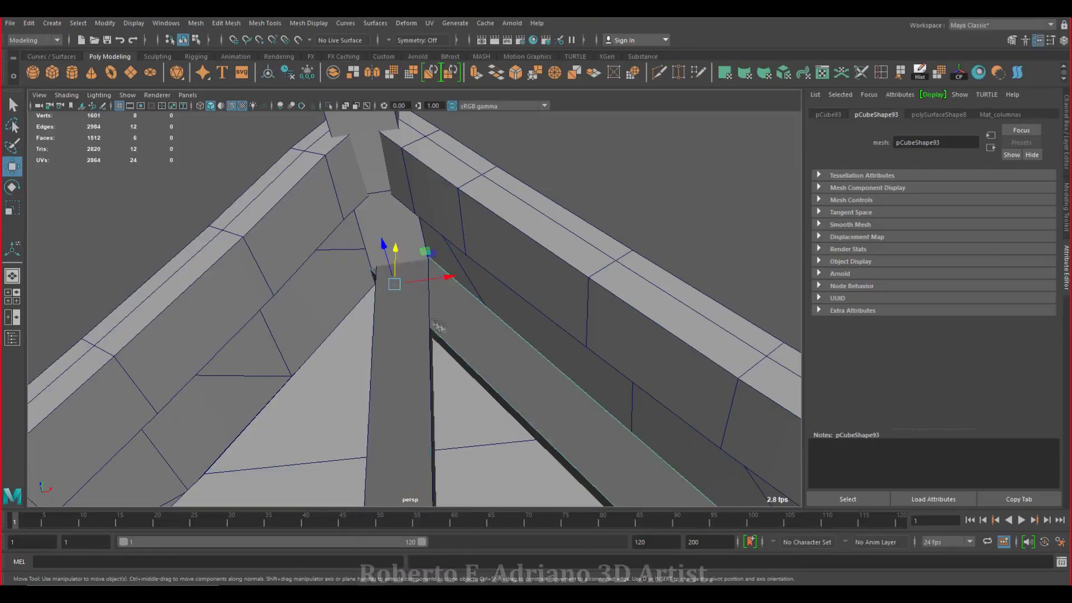
scroll(439, 269, "down", 3)
left_click_drag(439, 268, 395, 323, "alt")
middle_click_drag(395, 324, 379, 246, "alt")
right_click_drag(349, 315, 411, 319, "alt")
left_click_drag(411, 318, 367, 288, "alt")
right_click_drag(368, 288, 366, 320)
left_click(366, 348)
left_click_drag(366, 347, 447, 410, "alt")
left_click_drag(454, 465, 434, 344)
right_click_drag(434, 344, 435, 259)
left_click(474, 371)
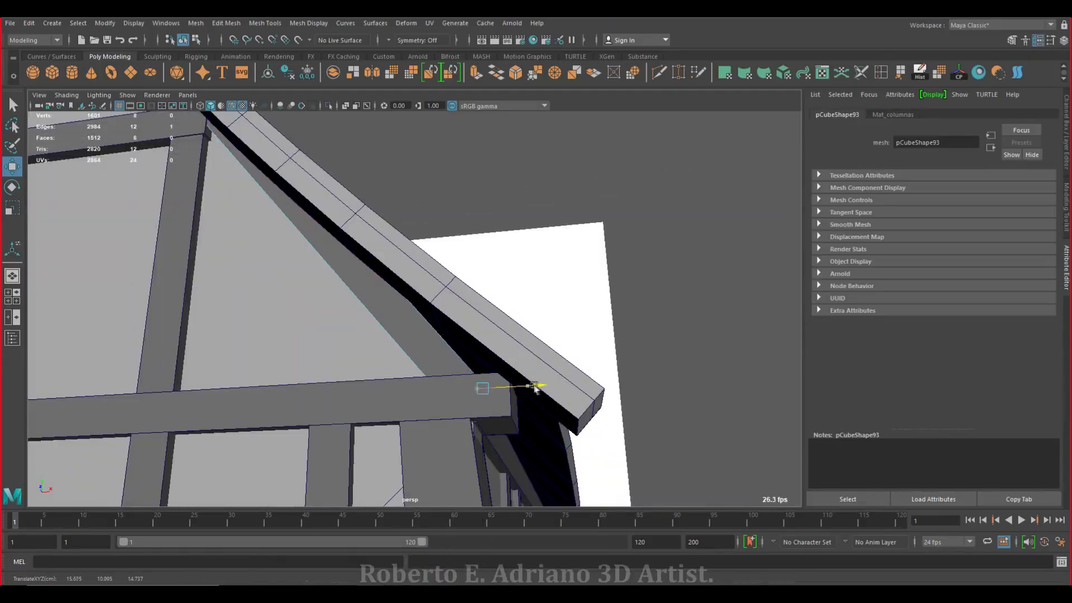
left_click_drag(556, 386, 404, 275, "alt")
scroll(383, 316, "down", 5)
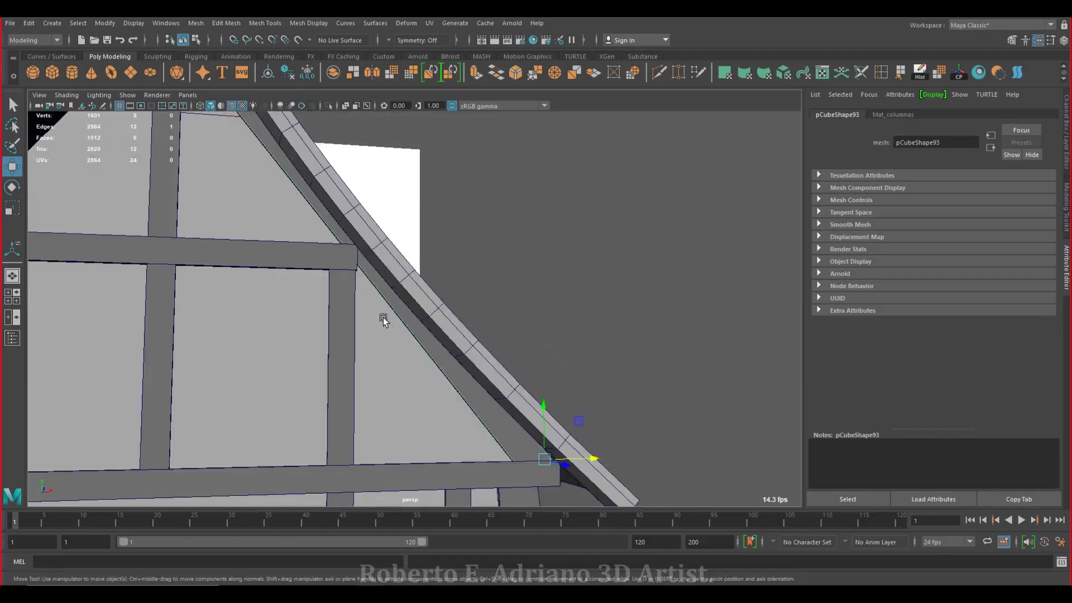
Insert four edge loops along the sloped gable beam to divide it into segments
double_click(411, 357)
right_click(461, 286)
right_click_drag(492, 289, 496, 461)
right_click_drag(498, 288, 548, 275)
right_click_drag(423, 289, 485, 297)
left_click(503, 465)
left_click_drag(360, 392, 359, 367, "alt")
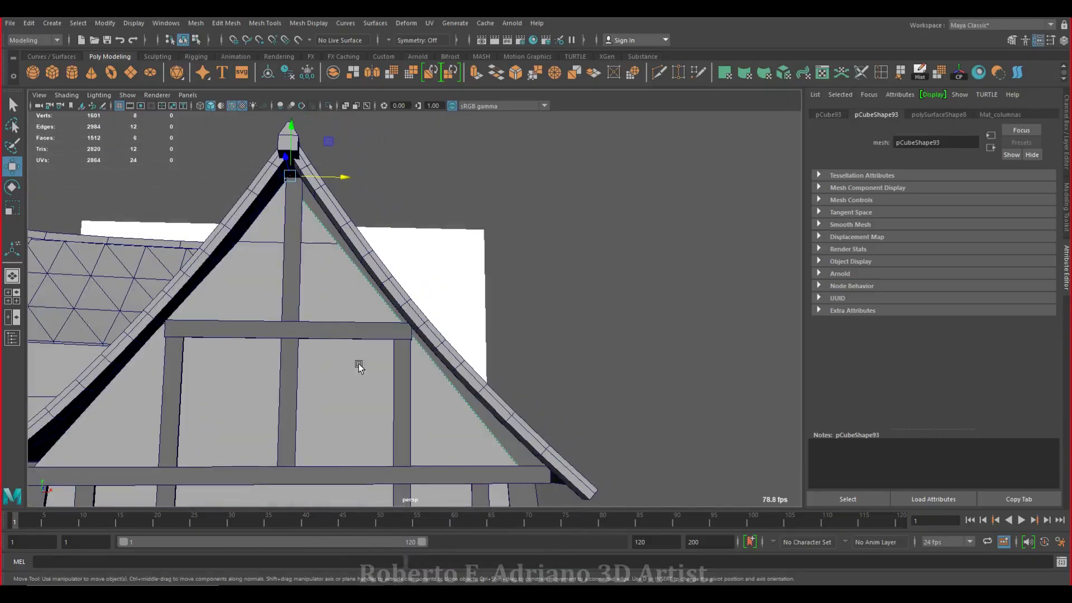
left_click(881, 72)
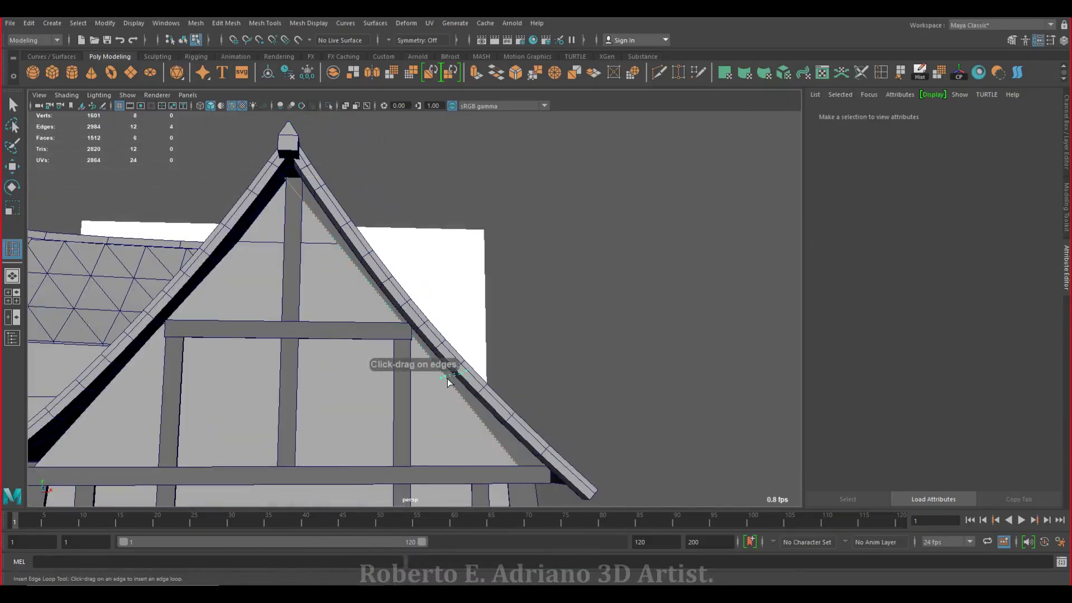
left_click(447, 382)
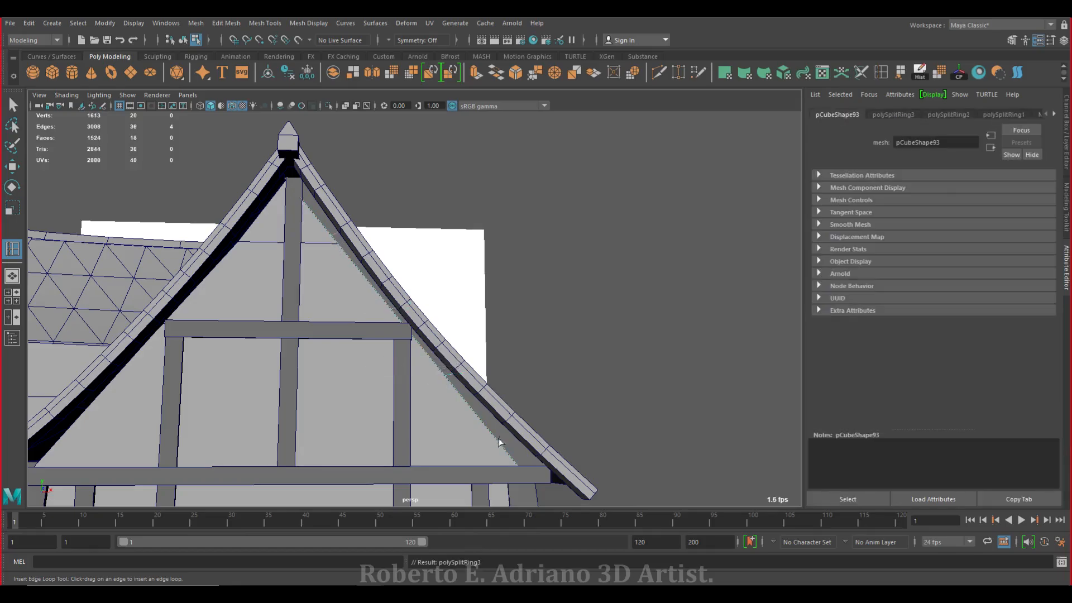
Move the sloped beam's loop vertices outward so the beam bends to follow the right roof slope's curve
right_click_drag(445, 292, 395, 304)
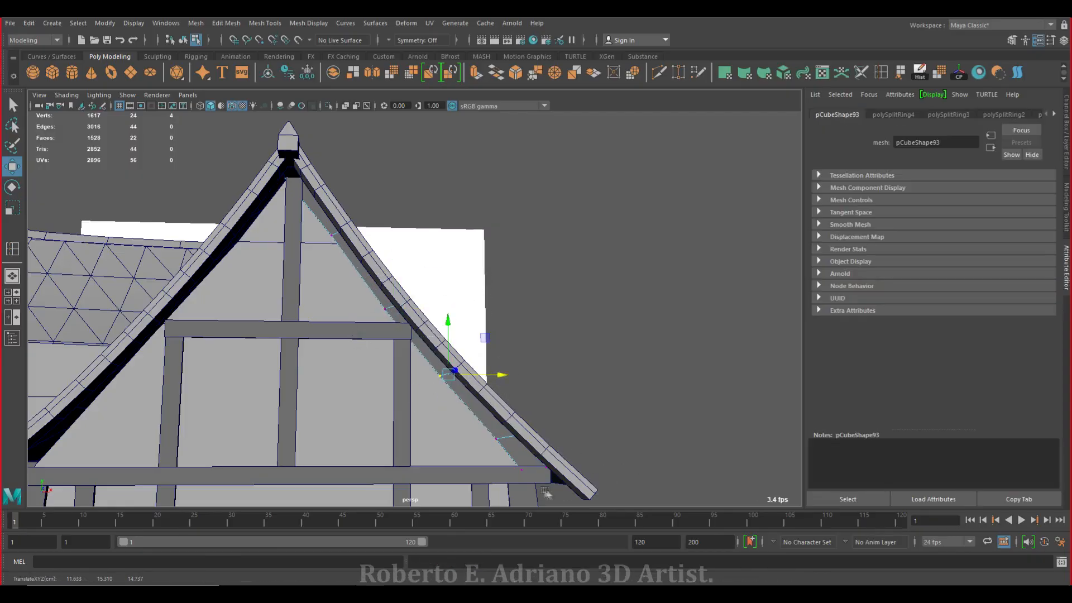
left_click_drag(571, 433, 571, 434)
left_click_drag(589, 452, 570, 435, "alt")
middle_click_drag(570, 435, 553, 389, "alt")
left_click_drag(509, 460, 547, 380)
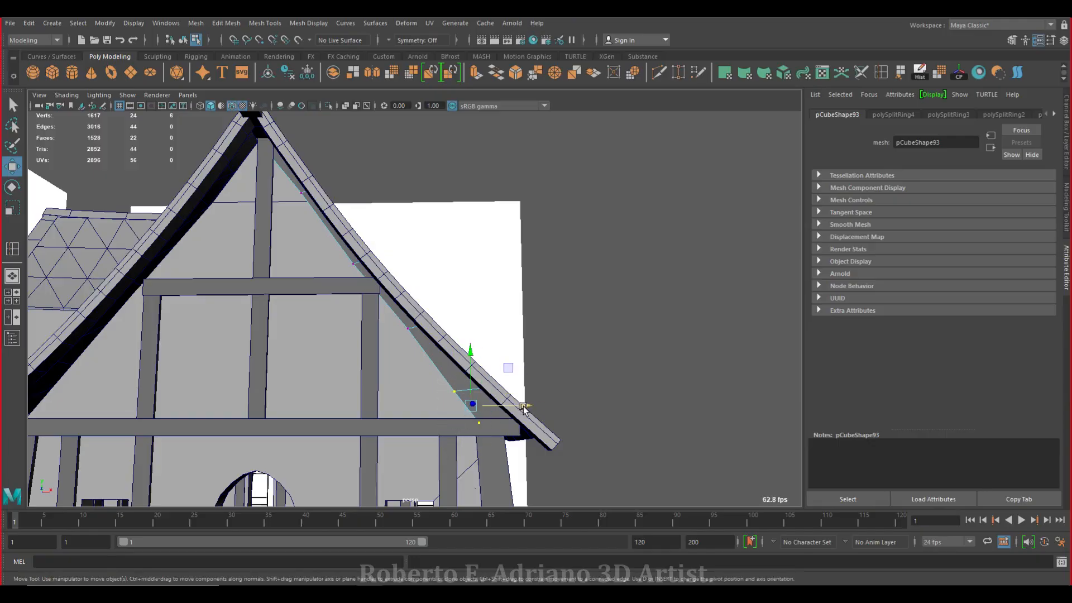
left_click_drag(542, 424, 391, 290, "alt")
left_click_drag(369, 275, 447, 227)
left_click_drag(465, 302, 514, 324, "alt")
left_click_drag(556, 366, 589, 473, "alt")
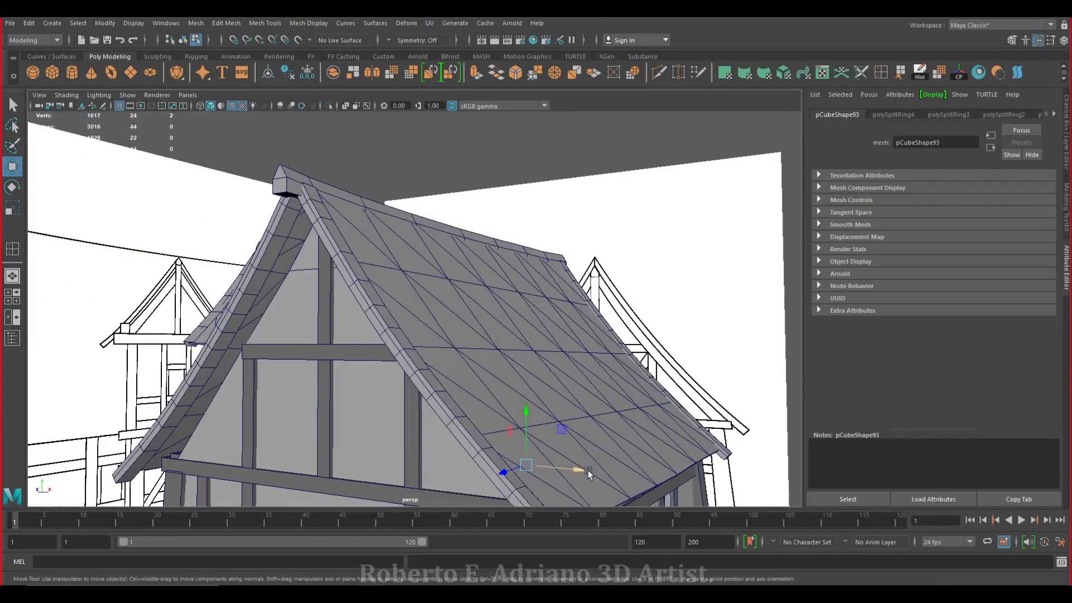
left_click_drag(501, 427, 539, 413, "alt")
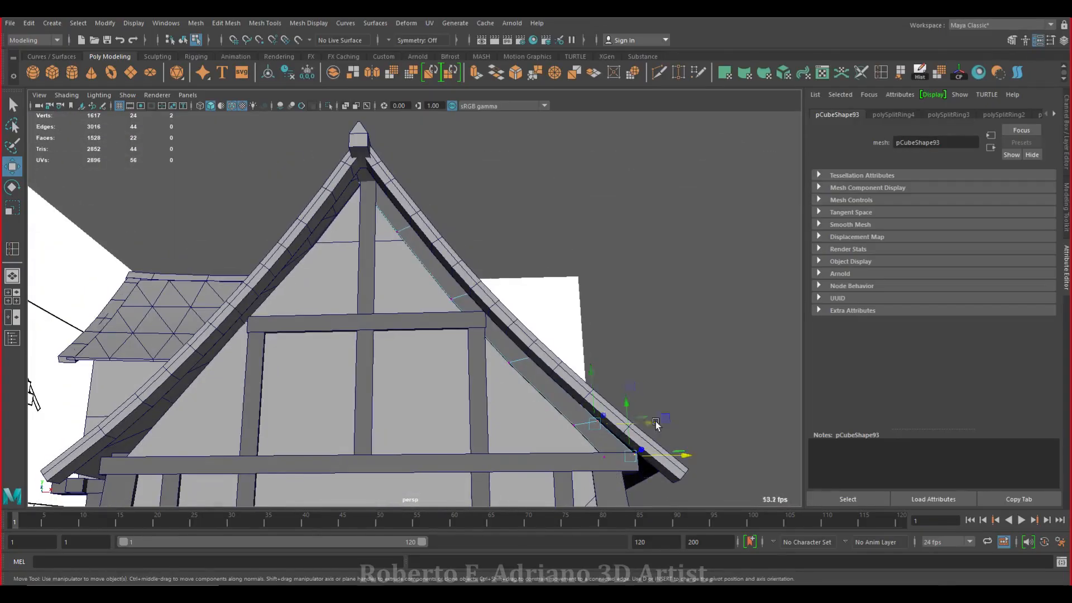
left_click_drag(686, 457, 534, 428, "alt")
left_click_drag(533, 429, 569, 417)
Duplicate the curved gable beam and move the copy's pivot to the roof ridge at the gable's centre
right_click(533, 310)
left_click(578, 277)
key("f")
left_click(597, 312)
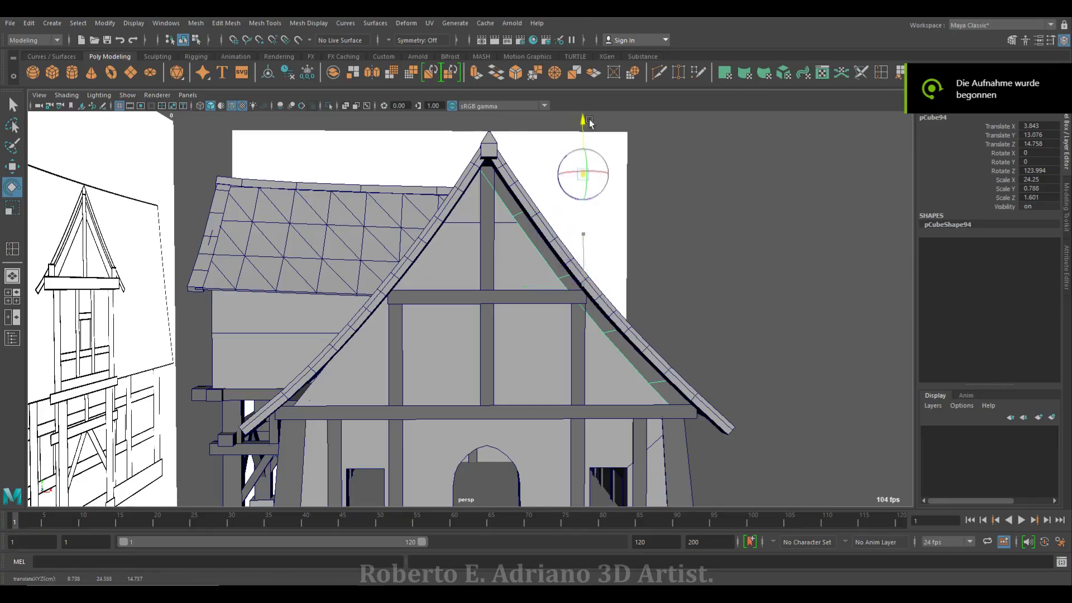
left_click_drag(590, 124, 492, 171)
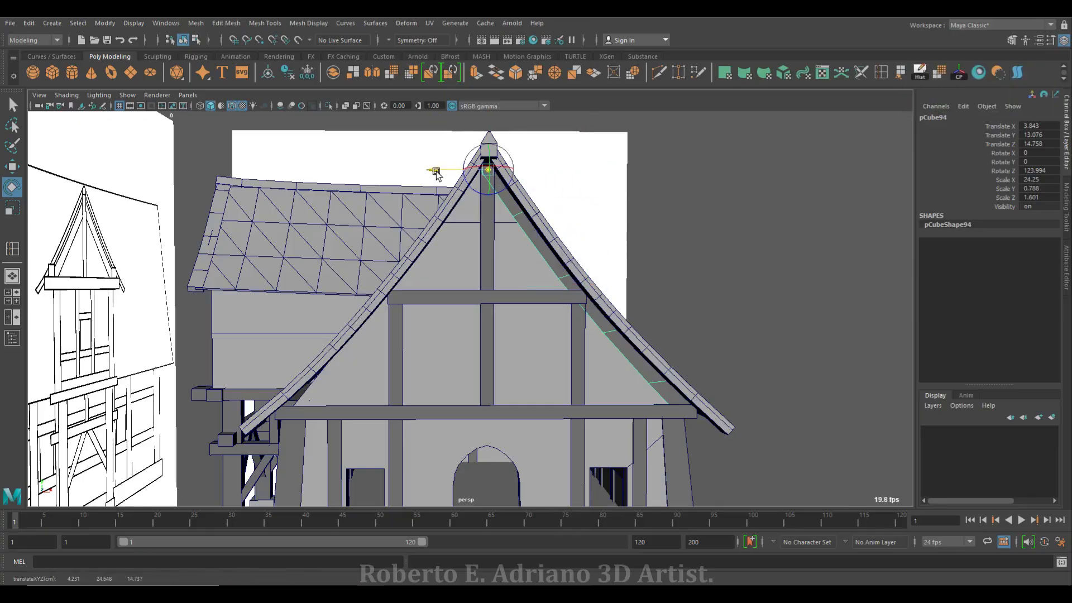
key("Insert")
Duplicate the curved beam again and turn the copy onto the left roof slope with Rotate X -180 and Rotate Y 0
left_click_drag(607, 215, 603, 218, "alt")
left_click_drag(519, 180, 455, 181)
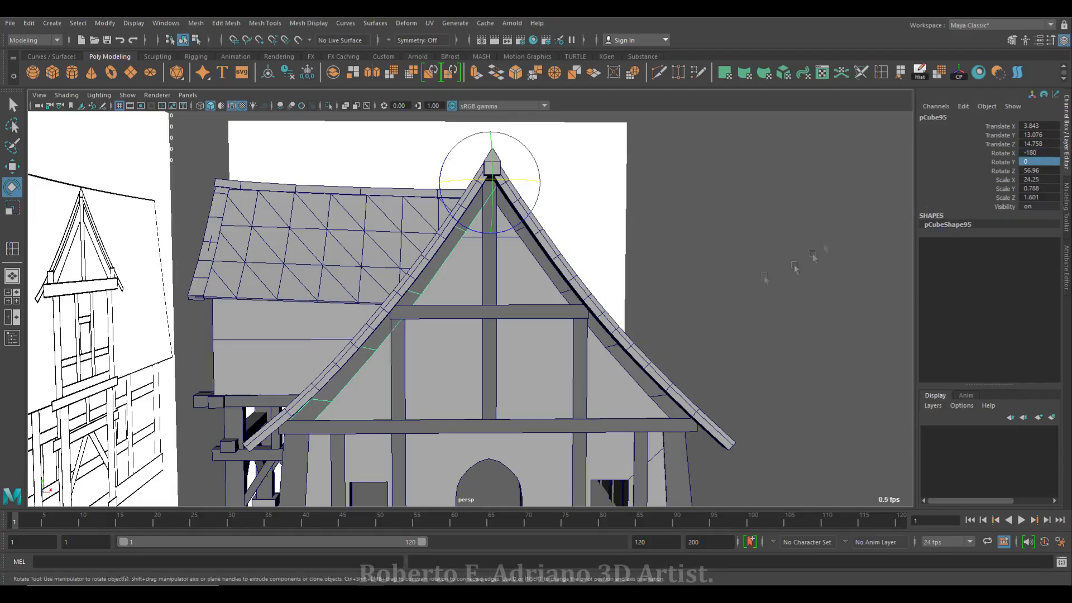
left_click_drag(832, 240, 509, 317, "alt")
Move the upper end face of the left curved beam down beneath the ridge, working in the front view
left_click(13, 169)
left_click_drag(440, 140, 441, 351)
right_click(444, 332)
left_click(445, 330)
key("space")
right_click_drag(435, 351, 677, 236, "alt")
key("space")
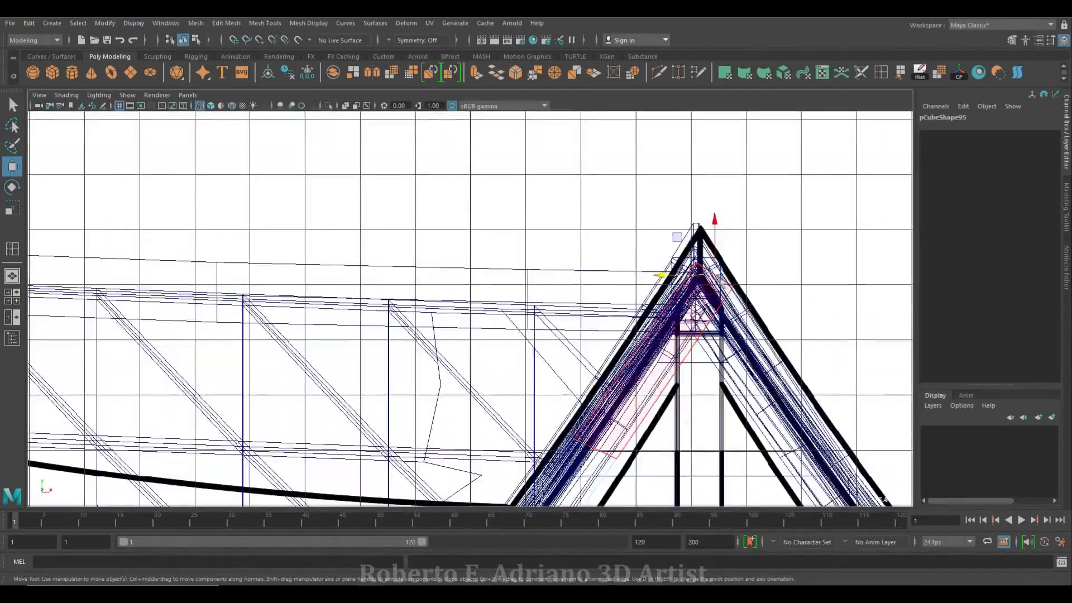
left_click_drag(714, 274, 704, 287)
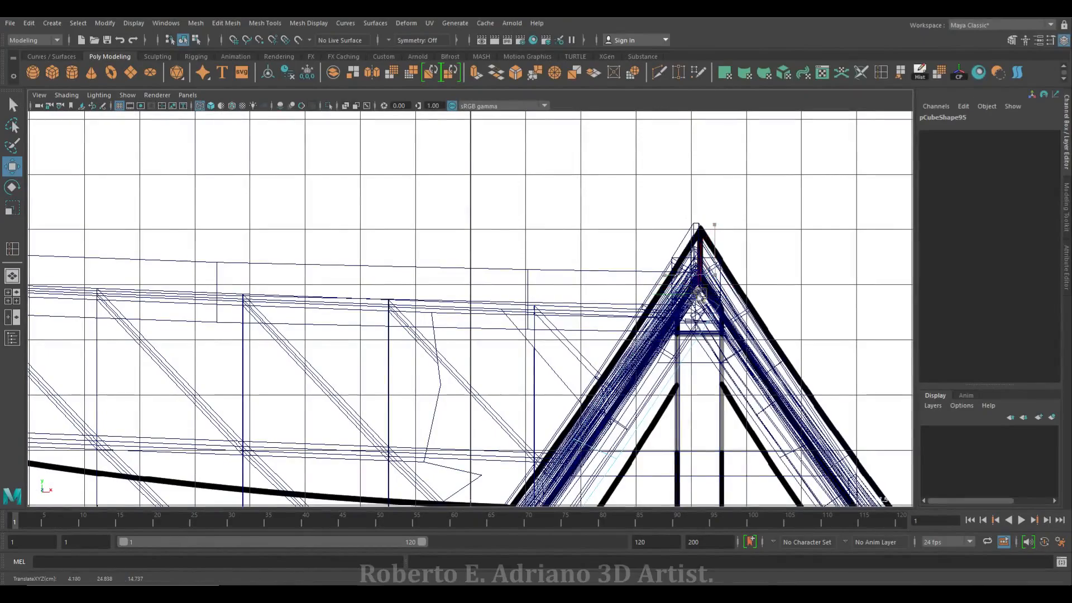
key("space")
key("space")
Move the upper end face of the right curved beam down beneath the ridge to meet the left one
mouse_move(569, 294)
left_mouse_down("alt")
mouse_move(568, 251)
mouse_move(602, 343)
left_mouse_up("alt")
left_click(608, 365)
right_click_drag(613, 369, 612, 322)
left_click(614, 366)
key("space")
key("space")
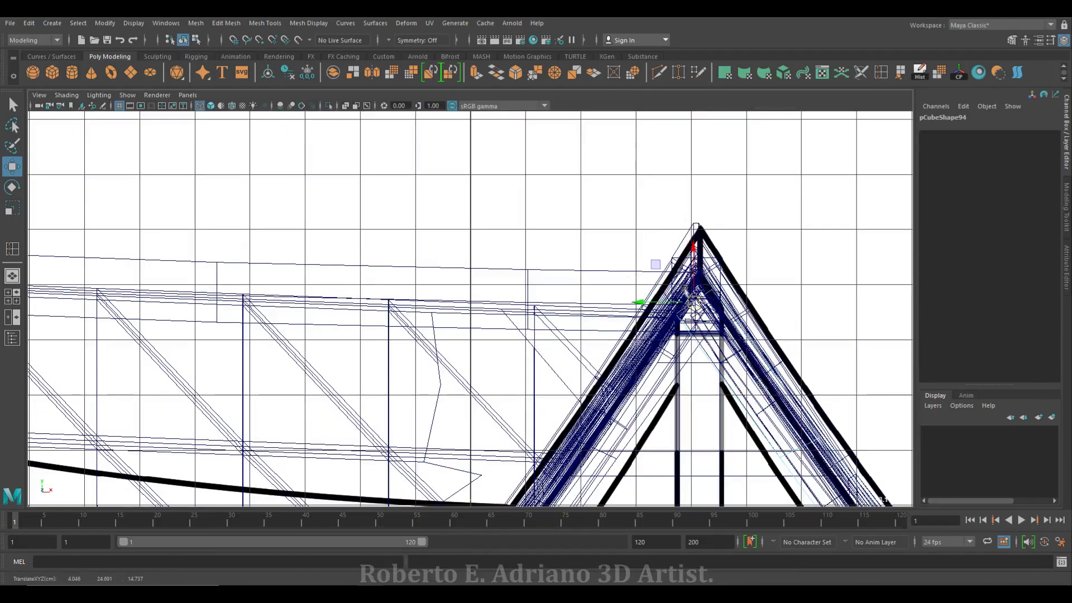
key("space")
key("space")
Delete the leftover overlapping sloped beam that pokes through the roof near the ridge
left_click_drag(639, 413, 627, 309, "alt")
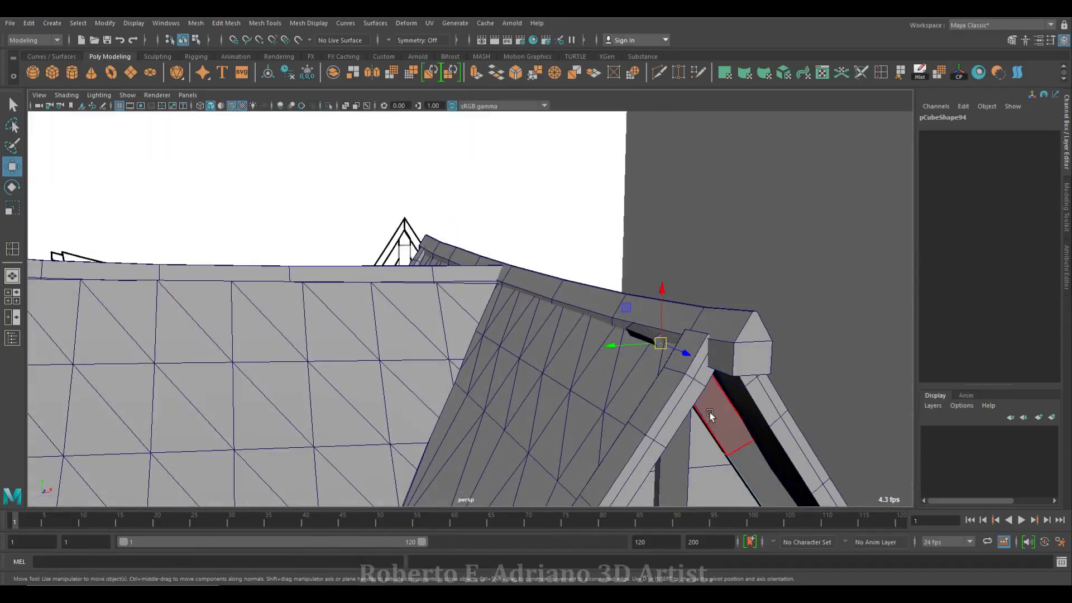
right_click_drag(718, 287, 770, 276)
mouse_move(671, 370)
left_mouse_down("alt")
mouse_move(642, 364)
mouse_move(660, 364)
left_mouse_up("alt")
right_click_drag(660, 364, 531, 302, "alt")
key("Delete")
Move the lower vertices of the left curved beam outward so it follows the left roof slope above the crossbeam
middle_click_drag(548, 338, 644, 317, "alt")
right_click_drag(312, 290, 552, 295, "alt")
left_click(443, 292)
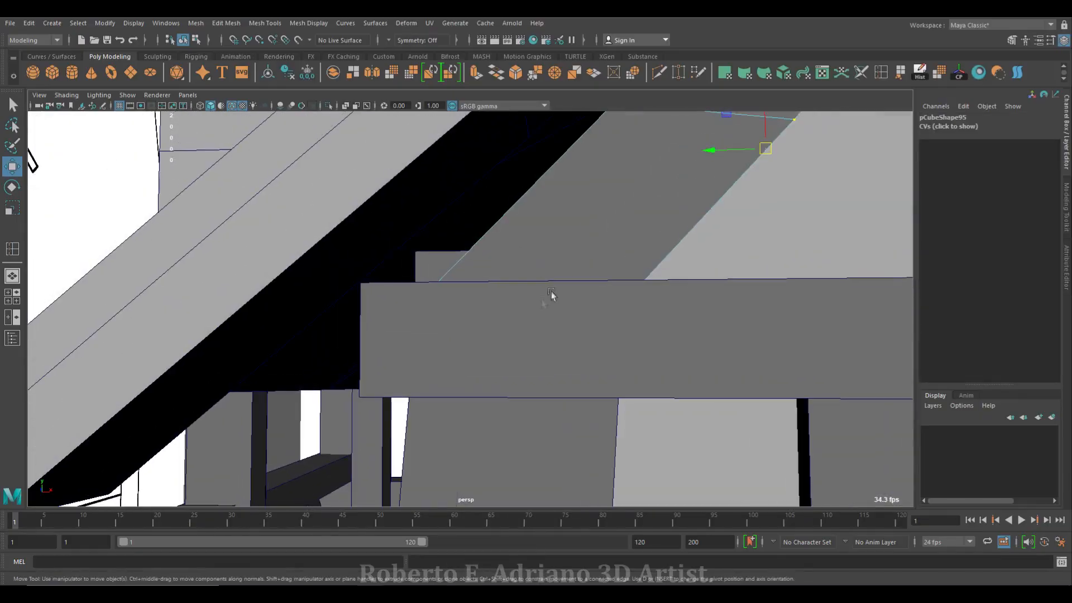
left_click_drag(507, 246, 507, 247)
left_click_drag(370, 324, 358, 326)
scroll(410, 292, "down", 6)
left_click_drag(453, 266, 449, 267)
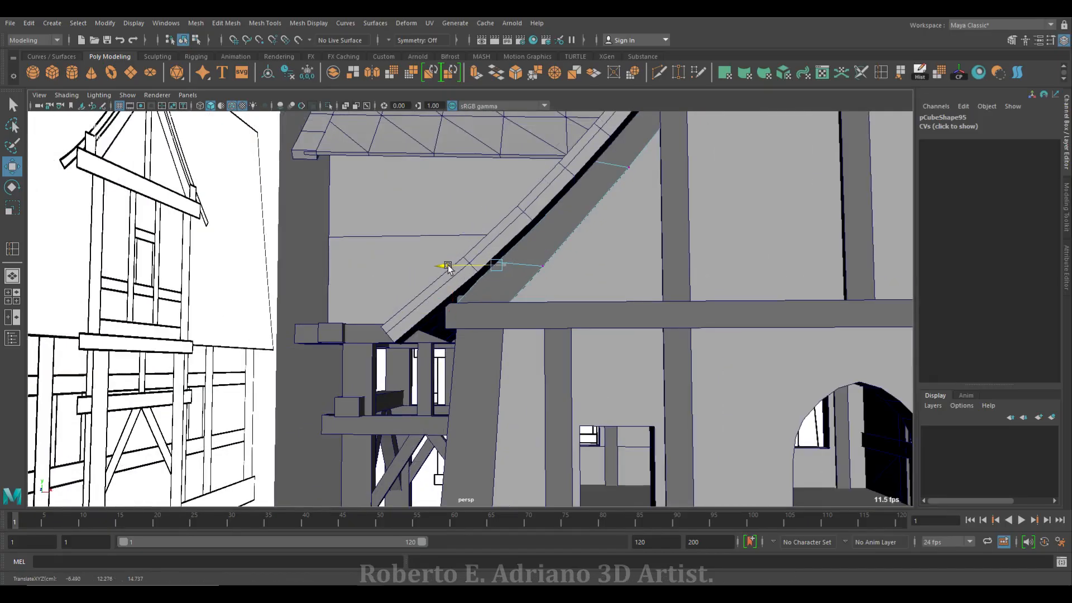
scroll(448, 267, "down", 8)
Leave vertex editing and save the scene, accepting the student version notice
right_click_drag(513, 176, 558, 146)
left_click(514, 178)
scroll(514, 177, "down", 4)
scroll(514, 251, "up", 2)
key("ctrl+s")
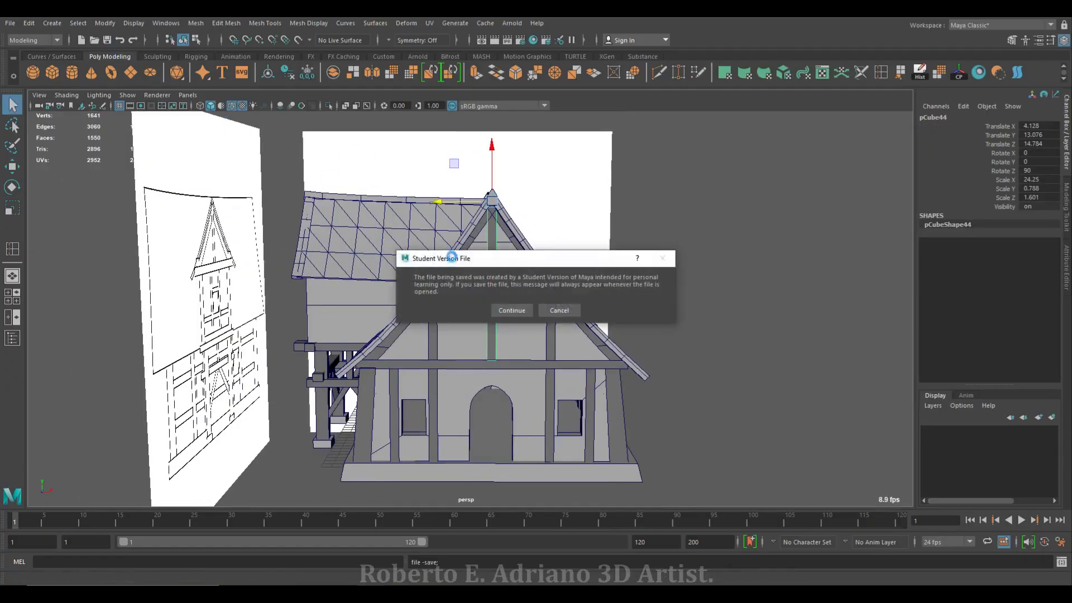
key("Return")
Duplicate the gable's upper crossbeam and move the copy down onto the front wall above the left window
left_click_drag(515, 281, 720, 222, "alt")
left_click(720, 222)
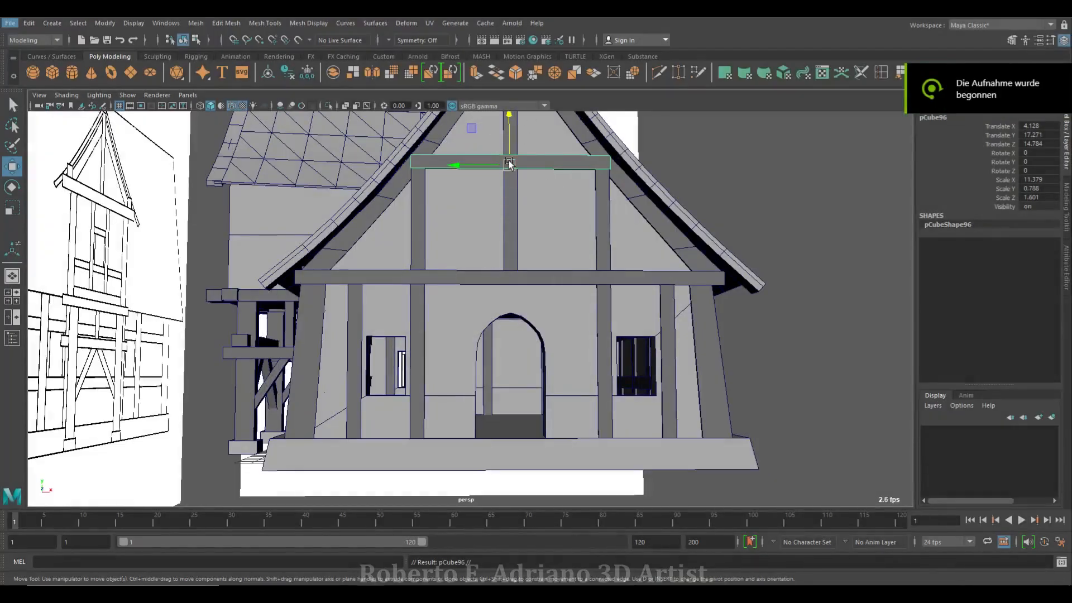
left_click_drag(509, 163, 270, 275)
scroll(393, 362, "up", 5)
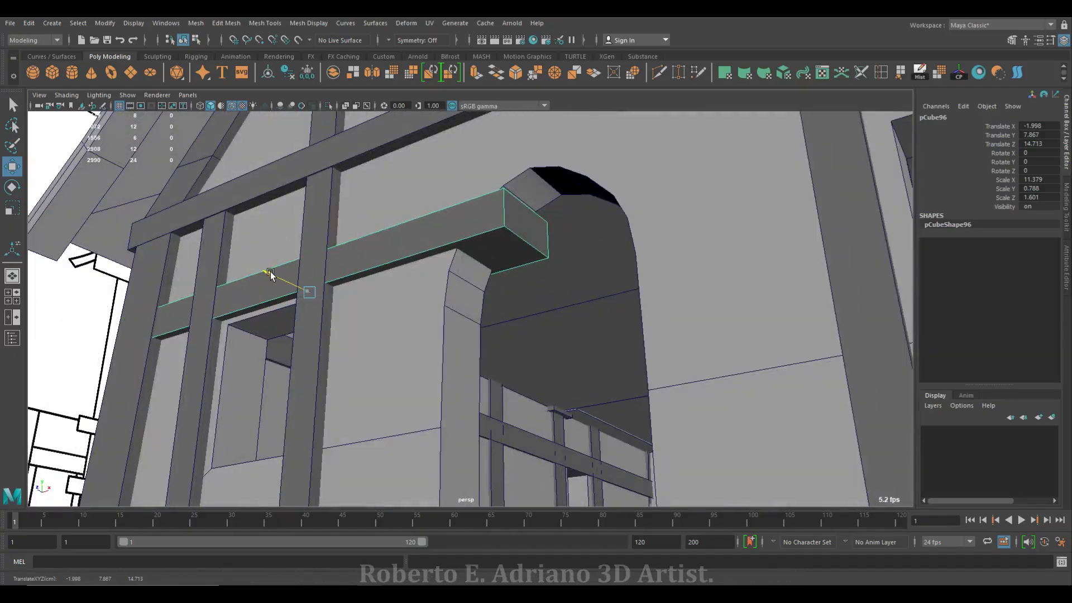
Pull the copied beam's inner end face back to the left side of the doorway arch
left_click_drag(378, 292, 447, 332, "alt")
right_click_drag(621, 287, 606, 319)
left_click(641, 351)
left_click_drag(580, 358, 520, 358)
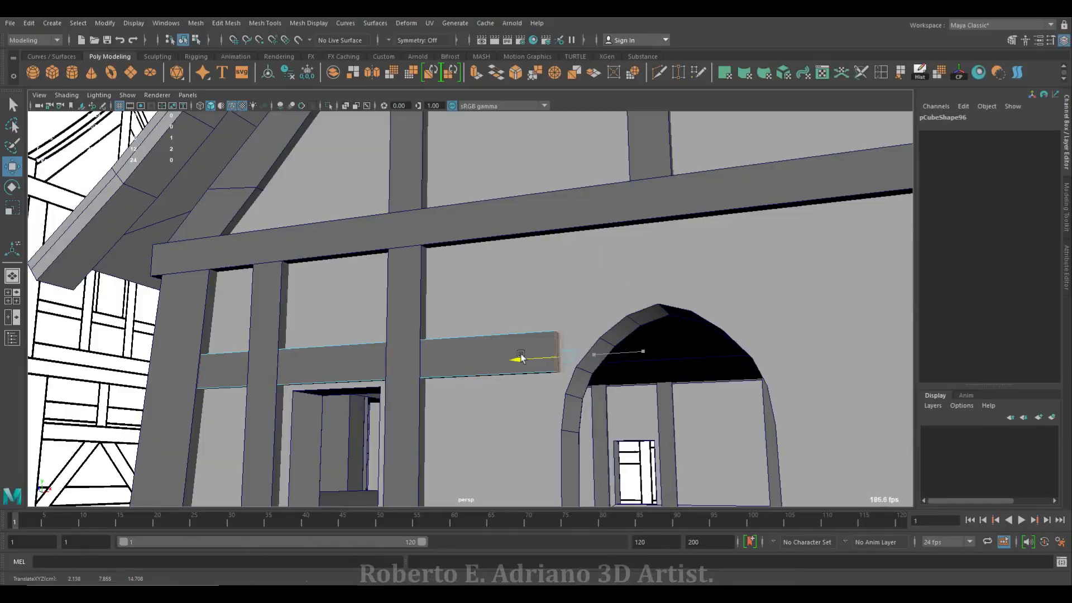
Duplicate the shortened wall beam and move the copy down below the left window
right_click_drag(535, 355, 435, 313, "alt")
left_click_drag(436, 312, 622, 352, "alt")
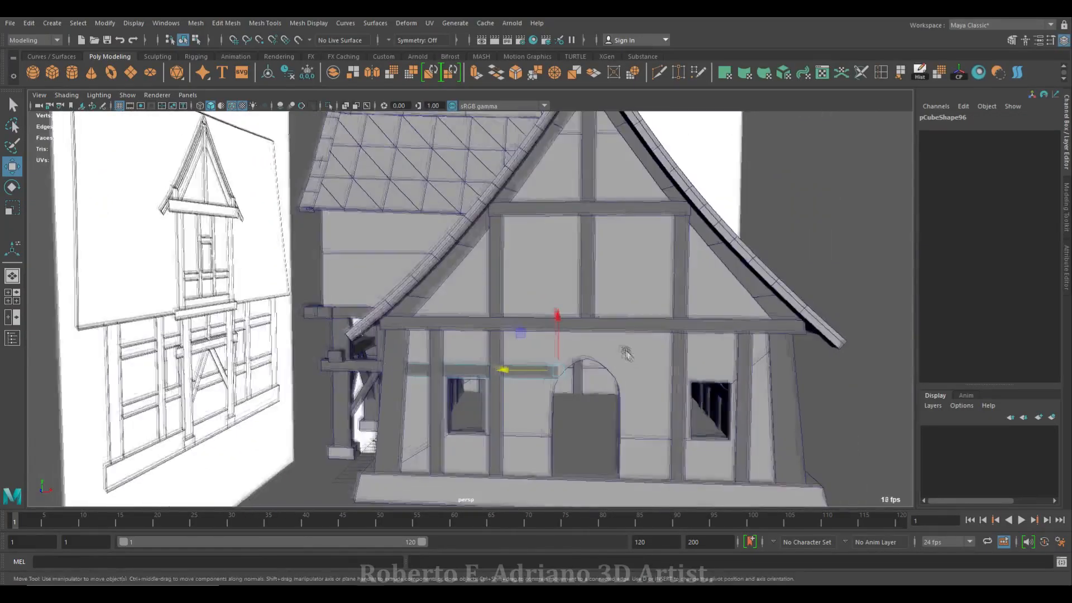
middle_click_drag(622, 352, 474, 330, "alt")
right_click_drag(475, 330, 522, 330, "alt")
mouse_move(522, 330)
middle_mouse_down("alt")
mouse_move(496, 317)
mouse_move(527, 314)
middle_mouse_up("alt")
right_click_drag(358, 246, 411, 227)
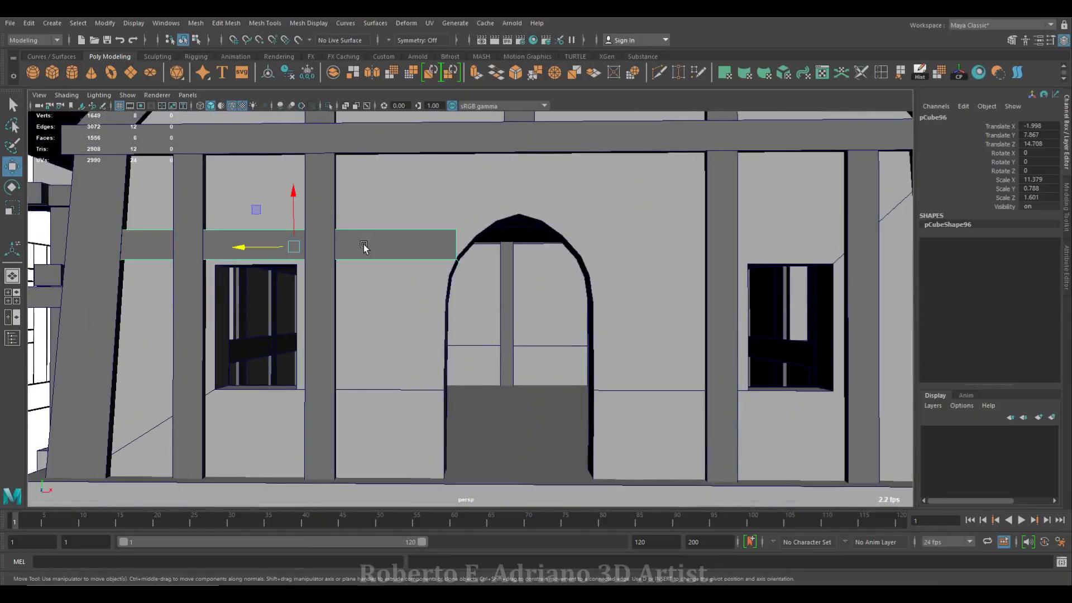
left_click_drag(300, 199, 270, 348)
Lower the beam above the left window slightly and pull its inner end face back from the doorway arch
left_click(355, 239)
left_click_drag(294, 190, 294, 196)
left_click_drag(335, 352, 351, 317, "alt")
left_click_drag(323, 245, 296, 257)
scroll(275, 260, "up", 8)
scroll(275, 260, "down", 5)
right_click_drag(378, 287, 371, 318)
left_click(403, 313)
left_click_drag(360, 288, 351, 290)
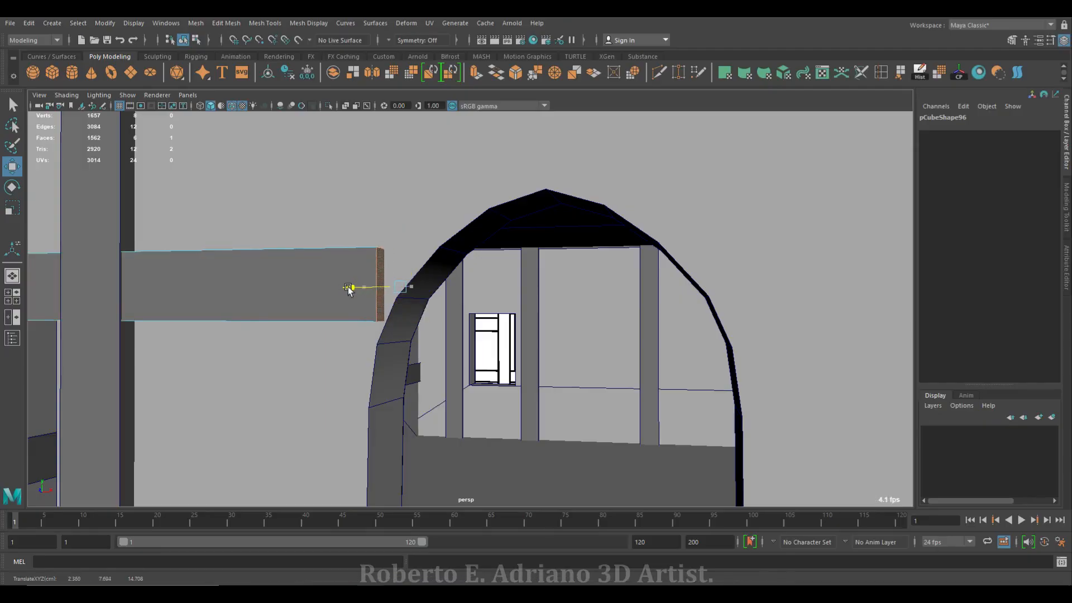
Pull the inner end face of the beam below the left window back to the doorway's left jamb
scroll(429, 356, "down", 3)
middle_click_drag(429, 356, 428, 303, "alt")
left_click(430, 305)
right_click_drag(439, 290, 438, 321)
left_click(451, 313)
left_click_drag(400, 310, 376, 311)
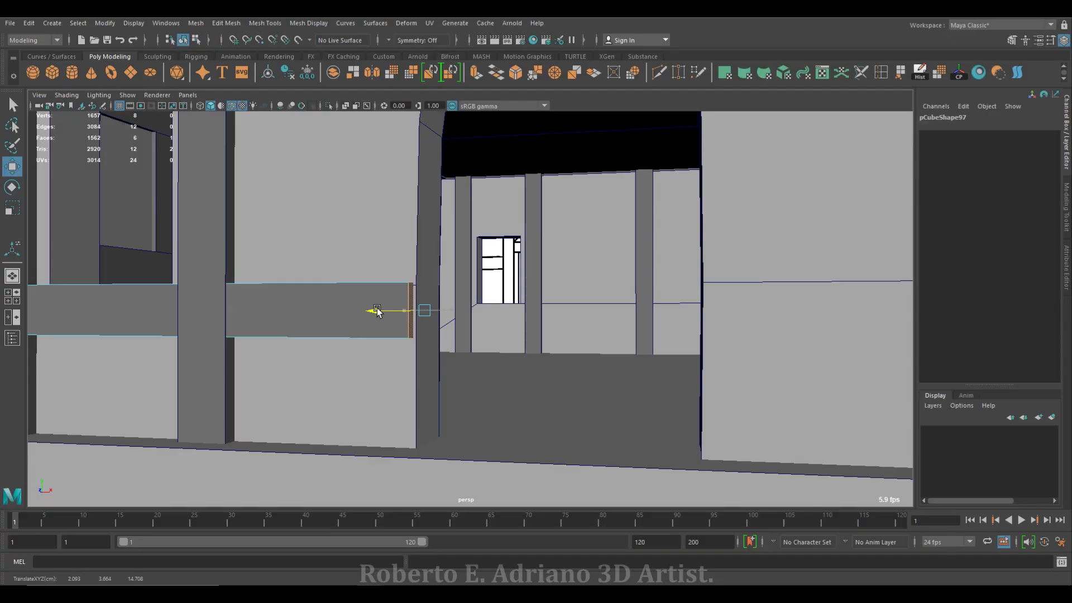
Duplicate the two horizontal beams on the front wall's left side and move the copies to the doorway's right side
scroll(386, 273, "down", 5)
left_click_drag(364, 303, 394, 300, "alt")
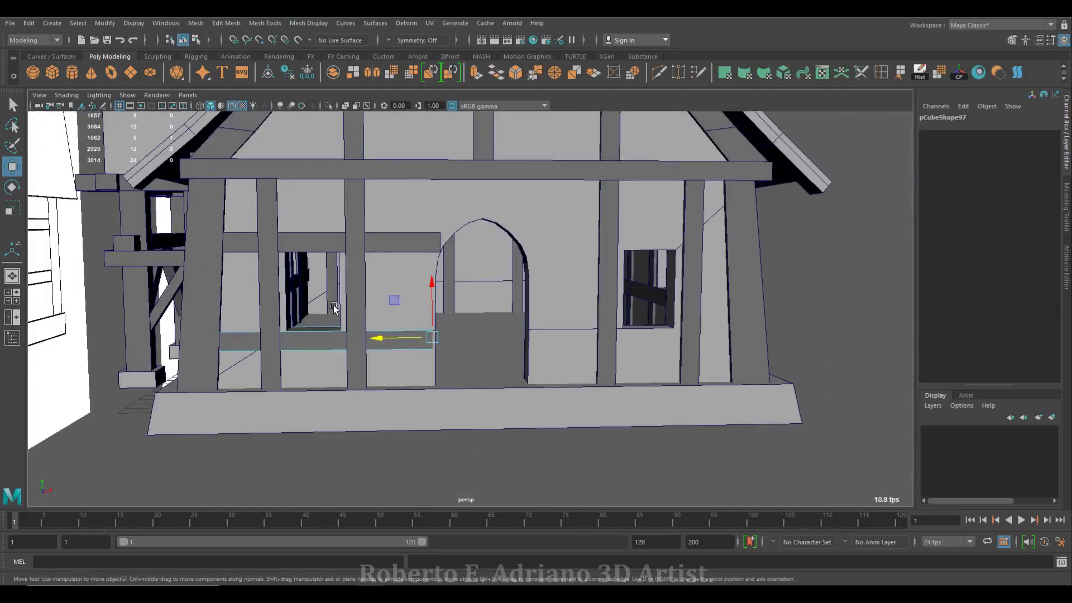
right_click_drag(383, 244, 441, 232)
left_click(396, 247)
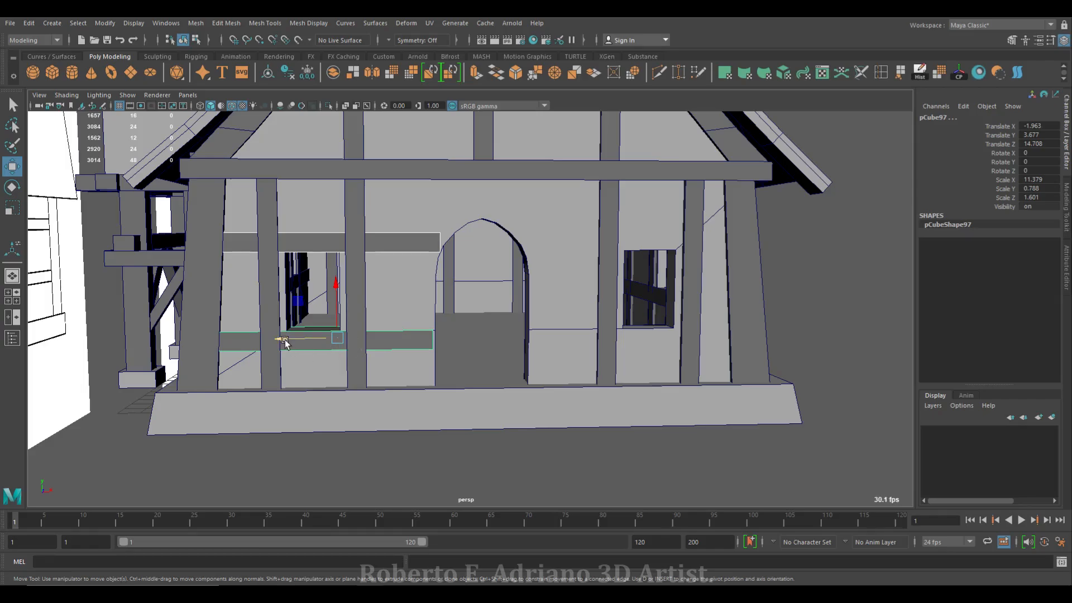
left_click_drag(286, 340, 592, 333)
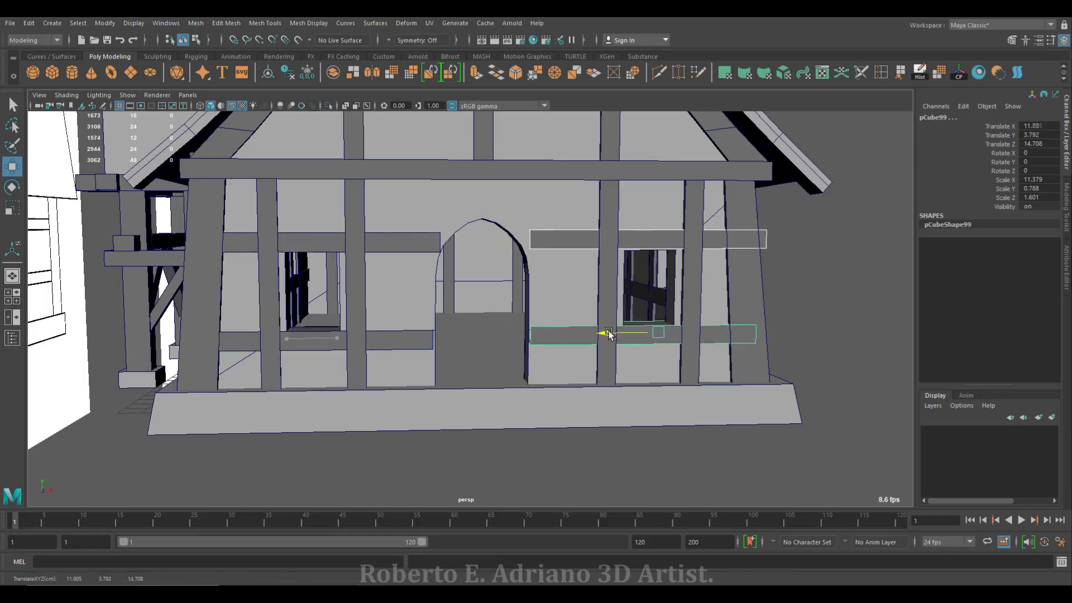
Shift the upper copied beam slightly toward the doorway arch
left_click(545, 235)
left_click_drag(607, 240, 584, 239)
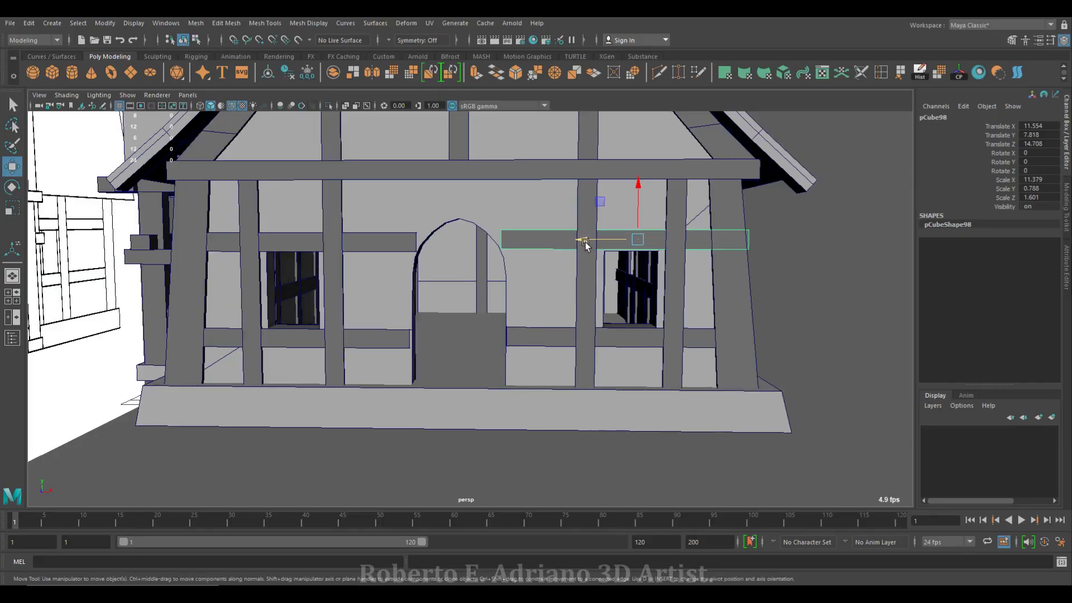
left_click(564, 333)
left_click_drag(594, 334, 457, 318, "alt")
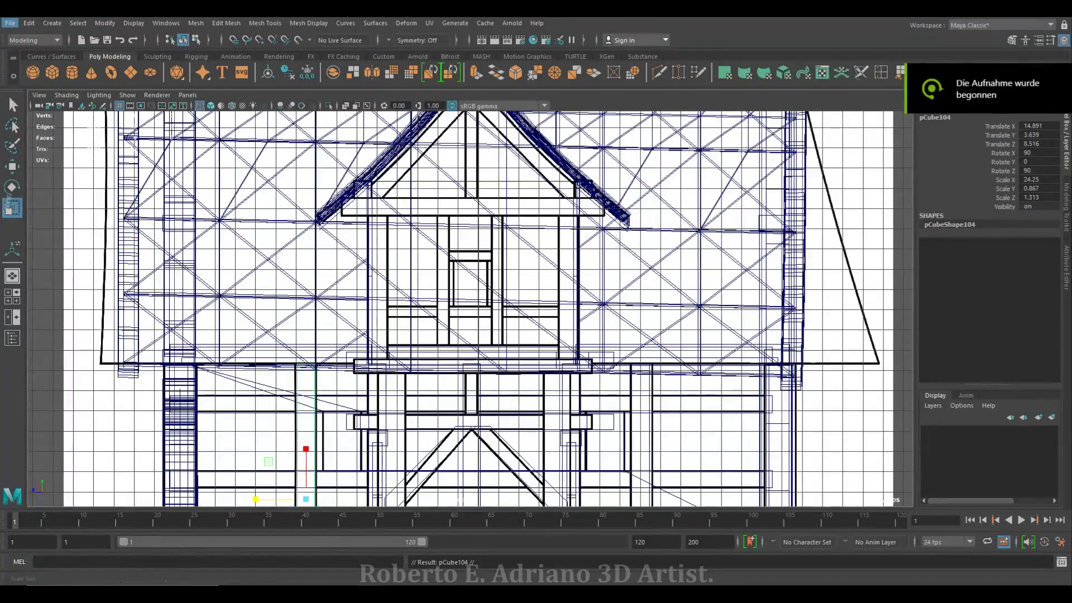
Move the copied post onto the reference's left window post in the gable wall above the porch
left_click_drag(302, 501, 445, 331)
scroll(443, 327, "up", 3)
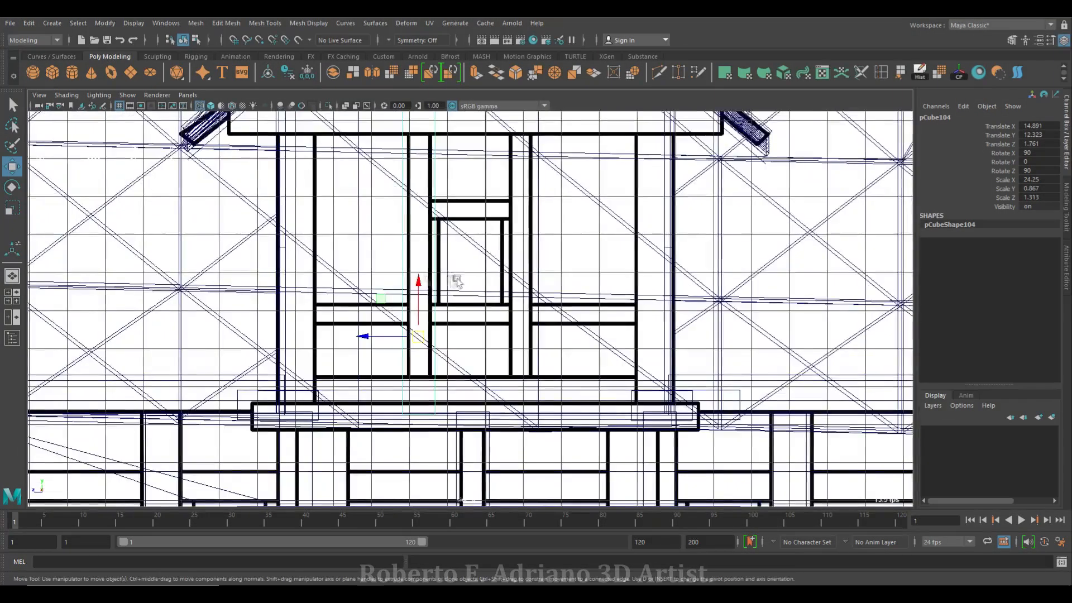
key("r")
middle_click_drag(456, 290, 457, 336, "alt")
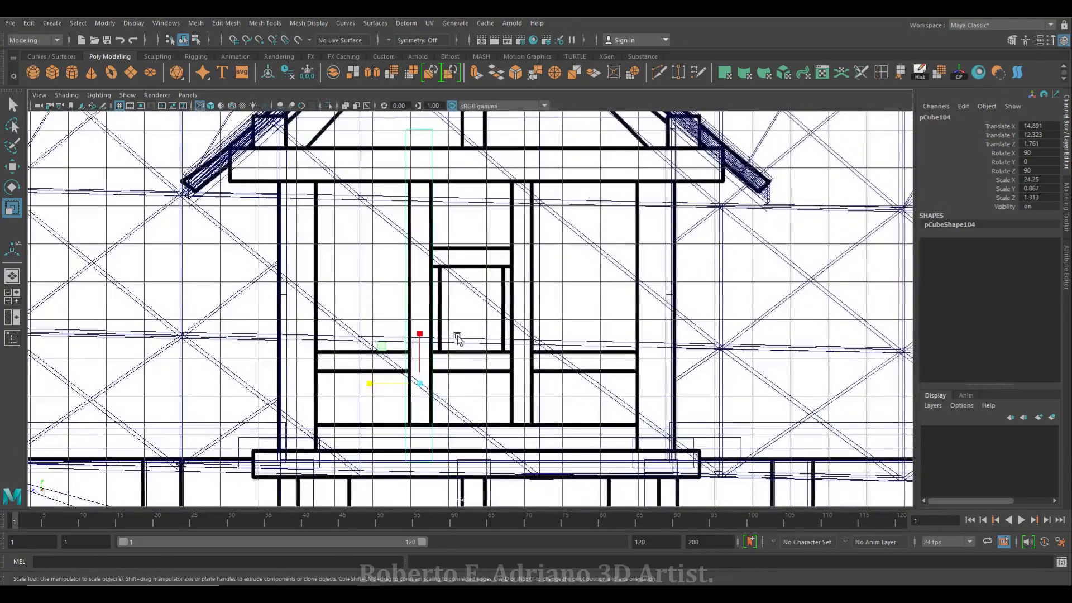
key("w")
left_click_drag(418, 347, 419, 321)
Lower the post's top vertices to the gable crossbeam in the reference drawing
middle_click_drag(429, 126, 426, 218, "alt")
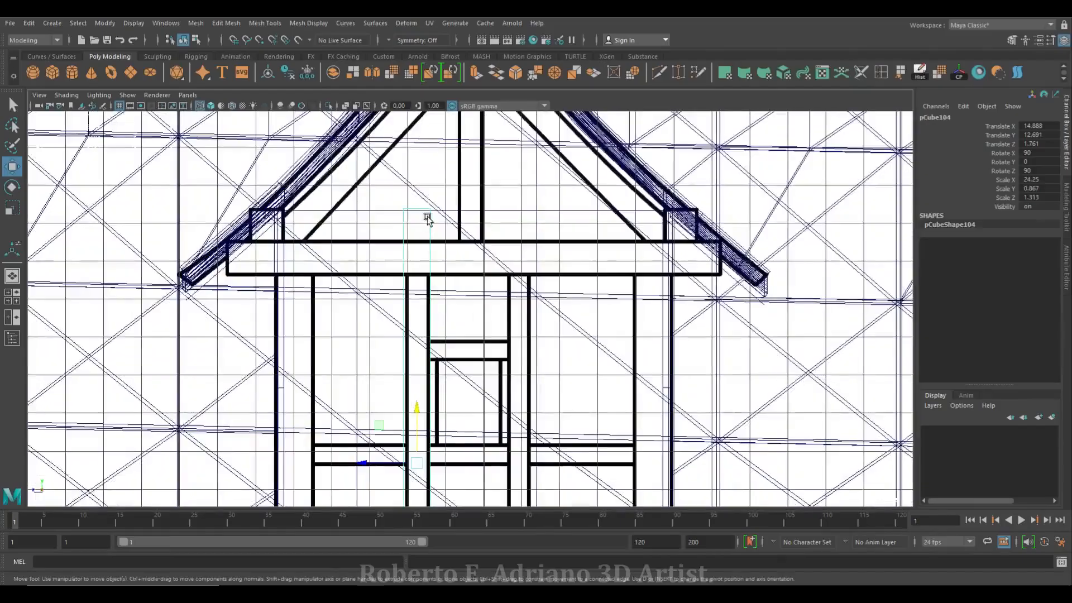
right_click_drag(428, 218, 380, 218)
left_click_drag(445, 179, 391, 226)
left_click_drag(417, 158, 416, 198)
right_click_drag(406, 283, 446, 267)
Move the post across the house to the gable wall above the porch, at X about -13.97
key("space")
key("space")
middle_click_drag(439, 314, 430, 416, "alt")
left_click_drag(648, 241, 226, 255)
middle_click_drag(261, 232, 377, 351, "alt")
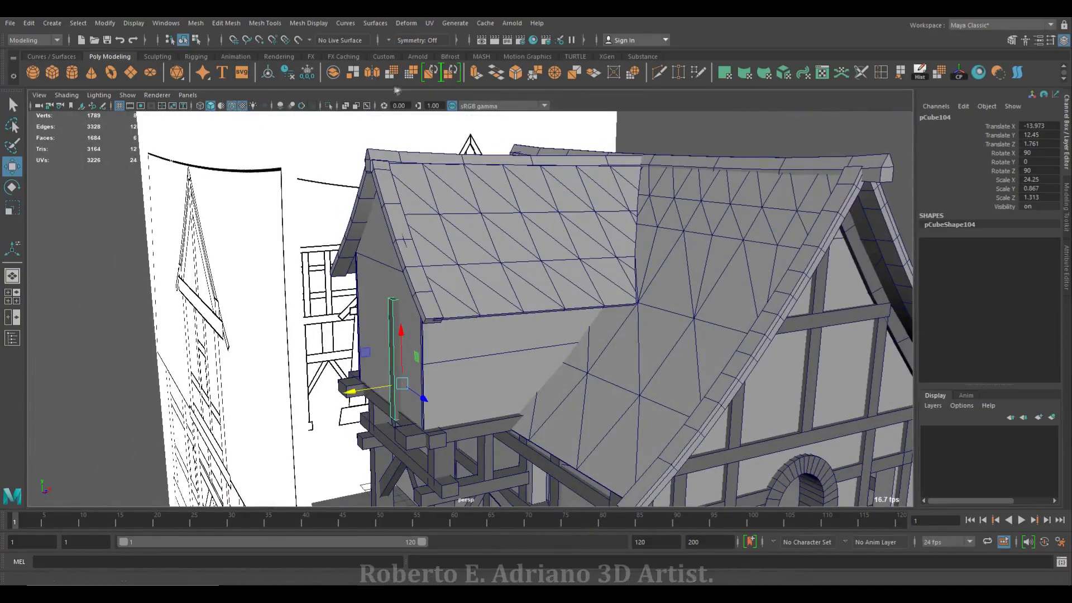
Inspect the post through the walls in X-ray display and nudge it outward from the gable wall to X about -14.07
left_click(345, 106)
left_click_drag(357, 251, 380, 391, "alt")
key("r")
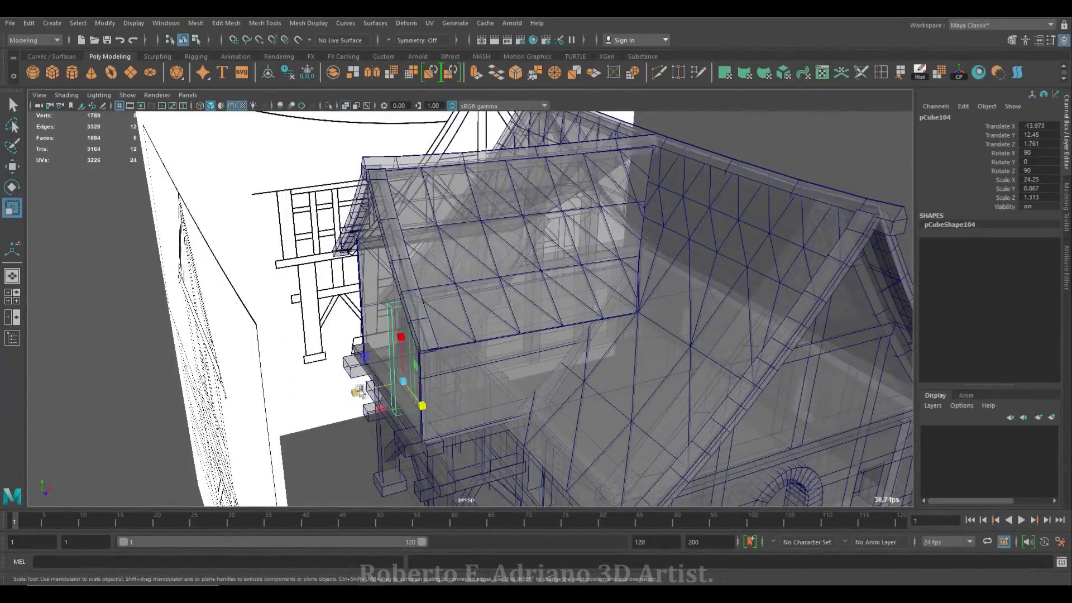
scroll(383, 354, "up", 5)
key("f")
left_click_drag(383, 354, 530, 269, "alt")
key("w")
mouse_move(425, 376)
left_mouse_down()
mouse_move(430, 383)
mouse_move(415, 376)
left_mouse_up()
key("r")
key("w")
mouse_move(415, 376)
left_mouse_down("alt")
mouse_move(486, 414)
mouse_move(426, 380)
left_mouse_up("alt")
left_click(345, 106)
mouse_move(427, 380)
left_mouse_down("alt")
mouse_move(502, 324)
mouse_move(531, 335)
left_mouse_up("alt")
Duplicate the gable post and place the copy on the reference's right window post
key("space")
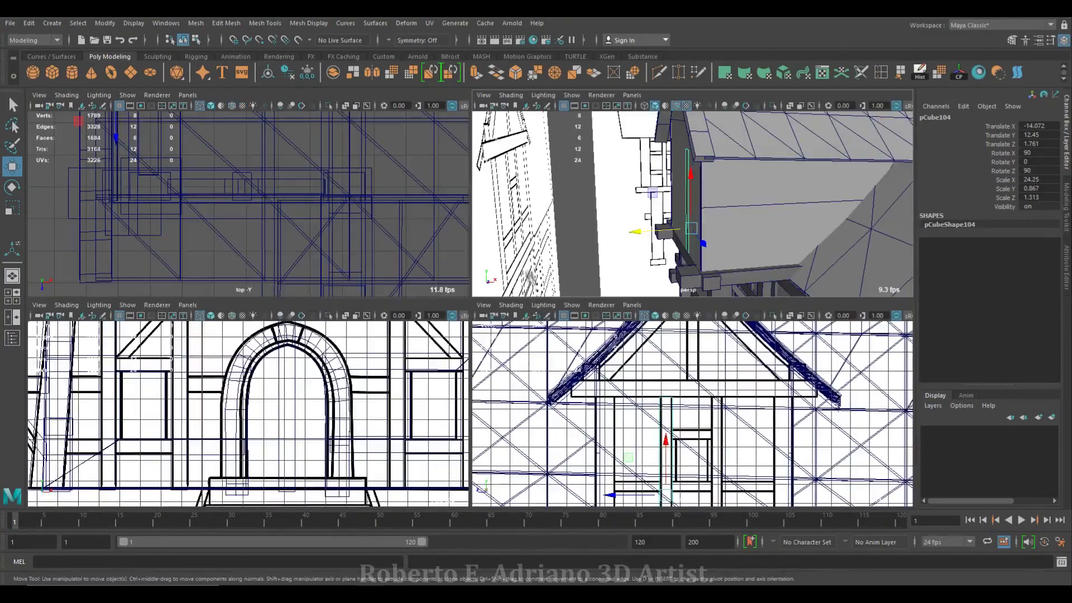
key("space")
left_click_drag(387, 475, 466, 473)
Duplicate the crossbeam at the gable wall's base and move the copy up below the gable, at Y about 18.07
right_click_drag(503, 283, 587, 247)
right_click_drag(403, 284, 357, 285)
left_click(417, 274)
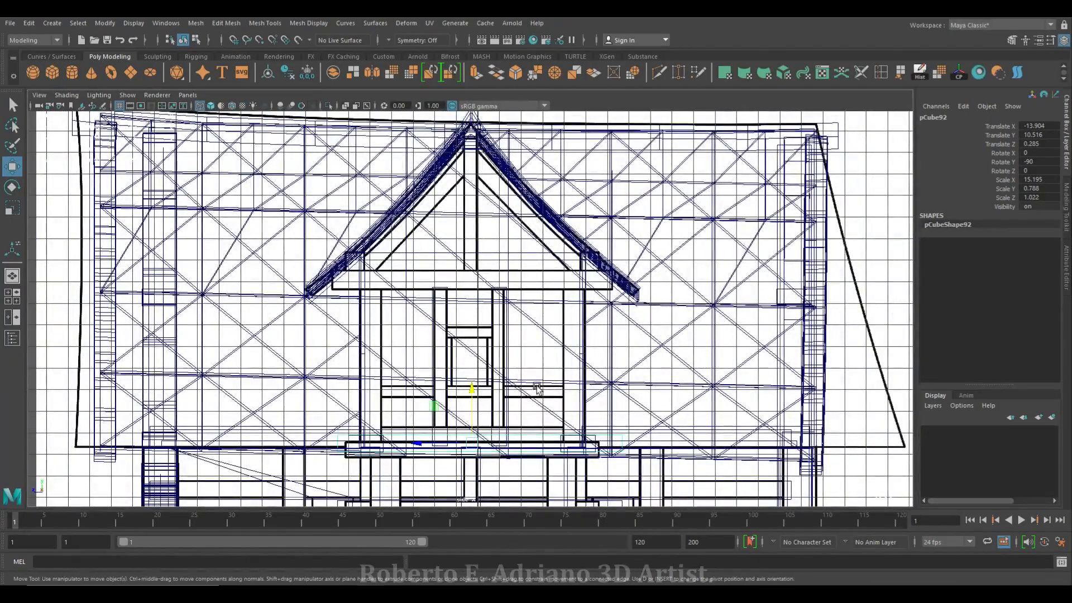
key("ctrl+d")
middle_click_drag(539, 390, 494, 277)
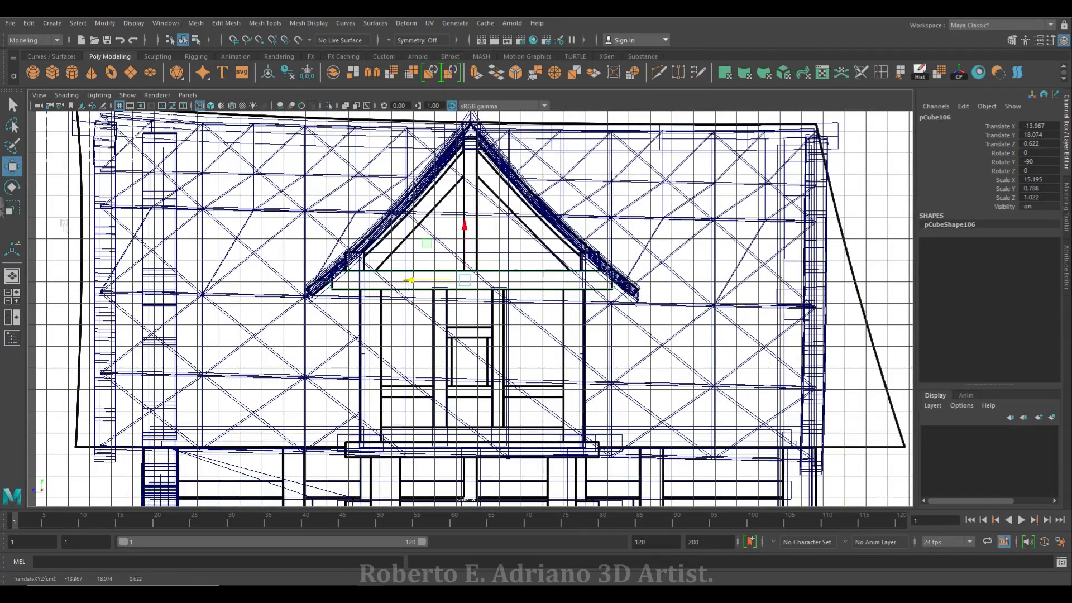
Examine how the new crossbeam and posts sit against the gable wall and roof edge in perspective
key("r")
key("space")
key("space")
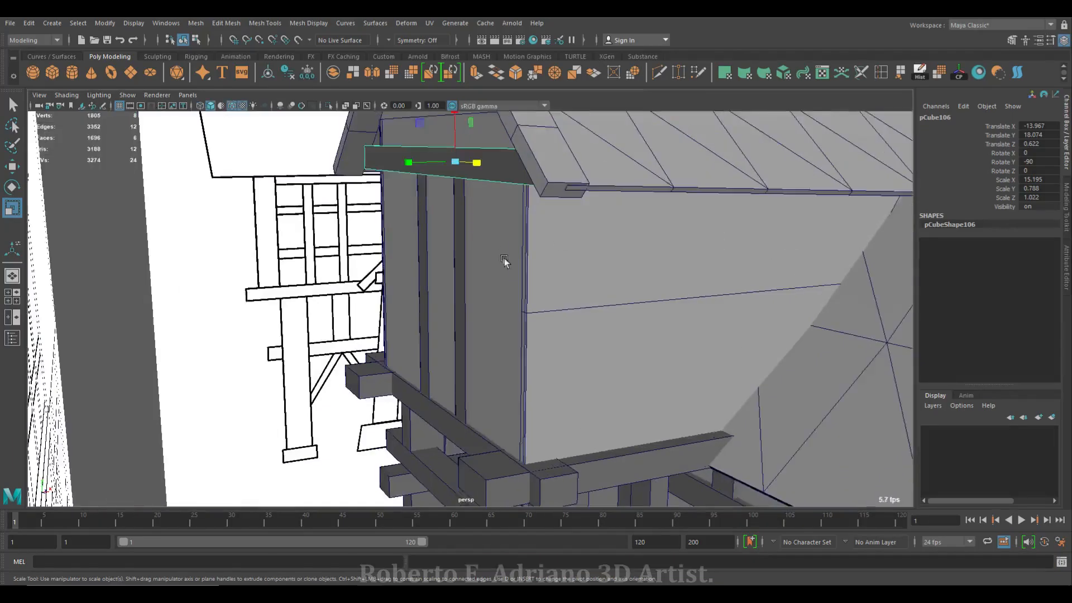
left_click_drag(505, 261, 519, 206, "alt")
middle_click_drag(519, 207, 529, 345, "alt")
left_click_drag(528, 344, 514, 325, "alt")
scroll(493, 362, "down", 3)
scroll(514, 325, "down", 1)
key("space")
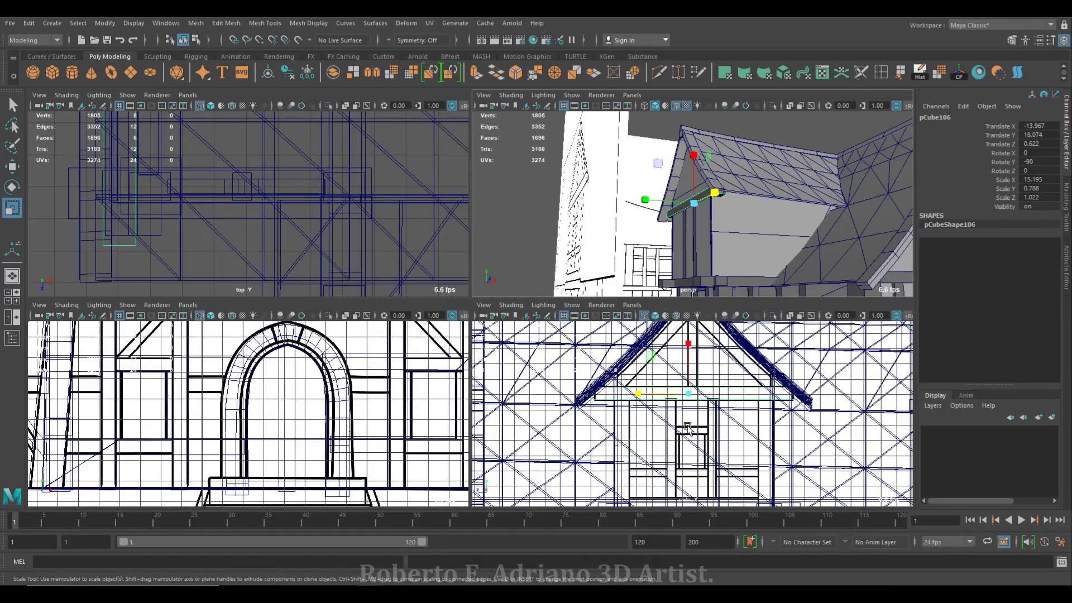
scroll(672, 406, "down", 2)
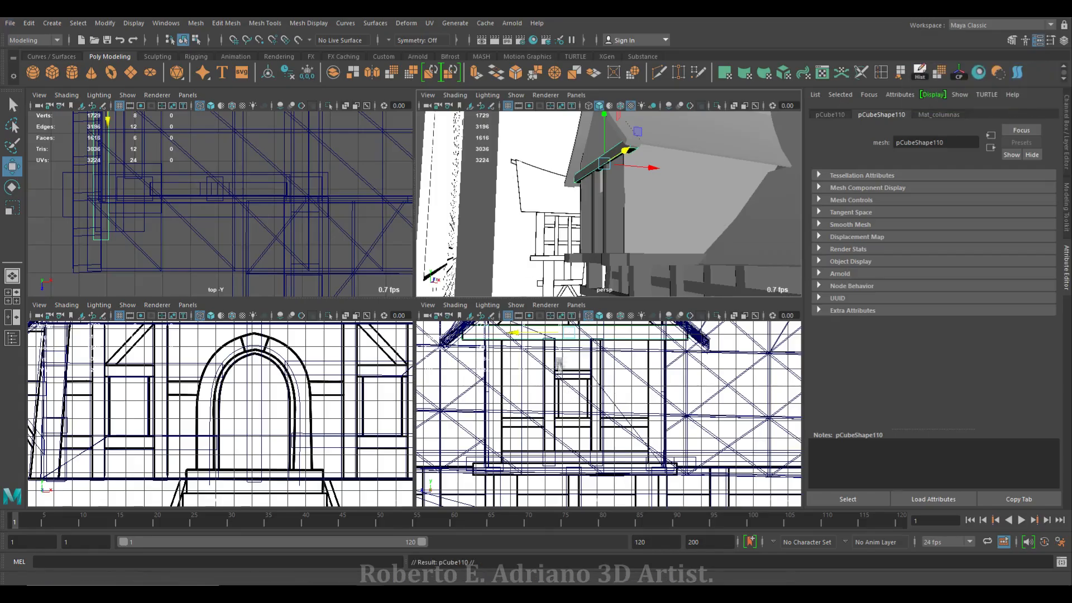
Lower the duplicated crossbeam to the middle rail at Y about 12.97 and shorten it to about 10.49
left_click_drag(608, 146, 608, 153)
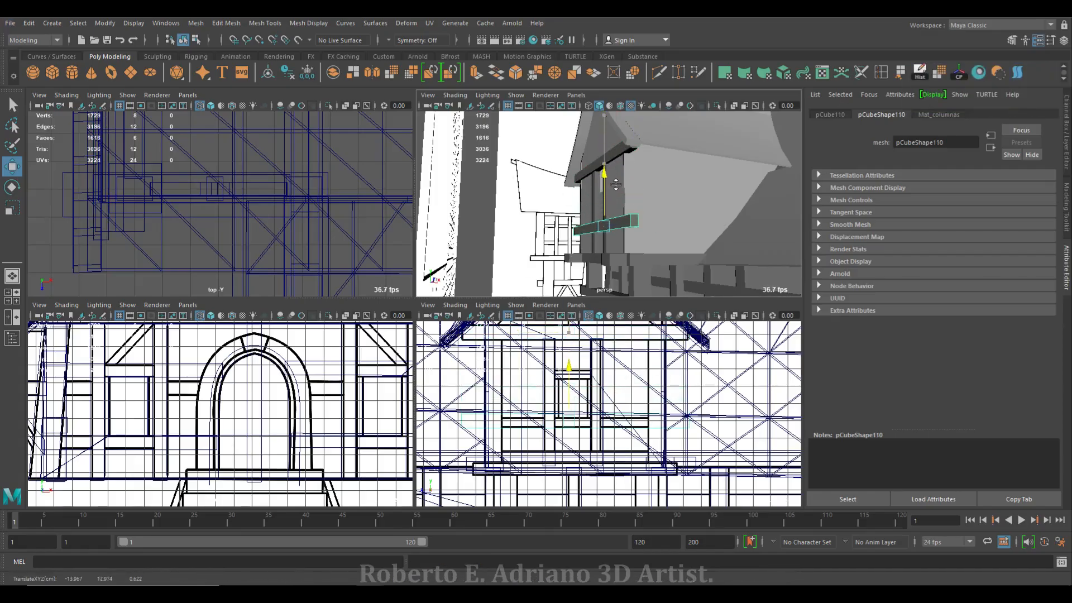
key("r")
left_click_drag(517, 422, 537, 427)
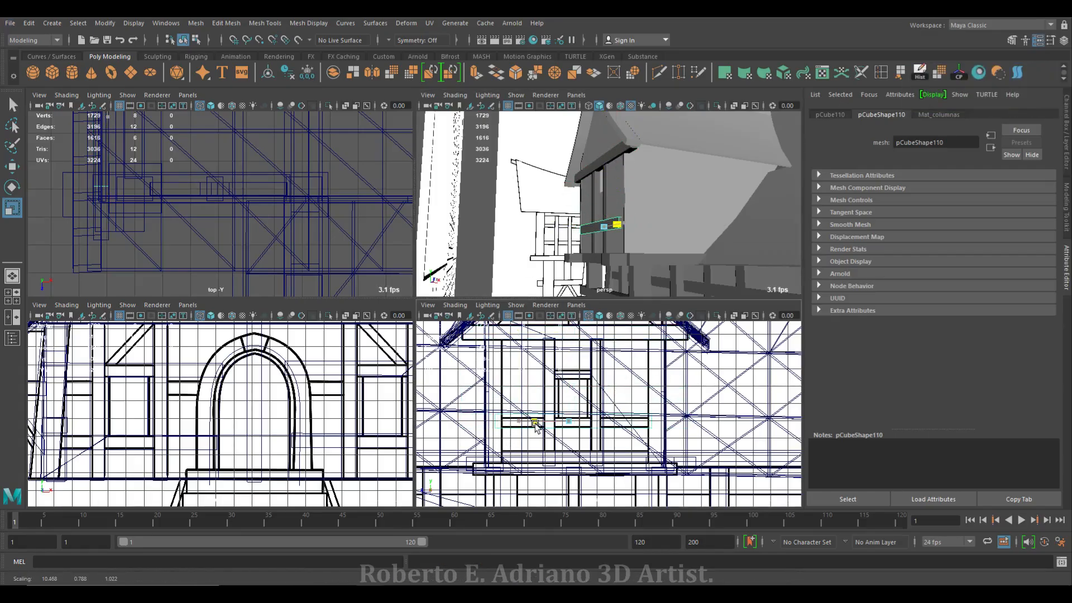
Adjust the middle rail's end and edge vertices to the reference, extending both ends slightly toward the wall corners
key("w")
right_click_drag(504, 427, 452, 306)
left_click_drag(478, 400, 524, 445)
left_click_drag(446, 421, 450, 422)
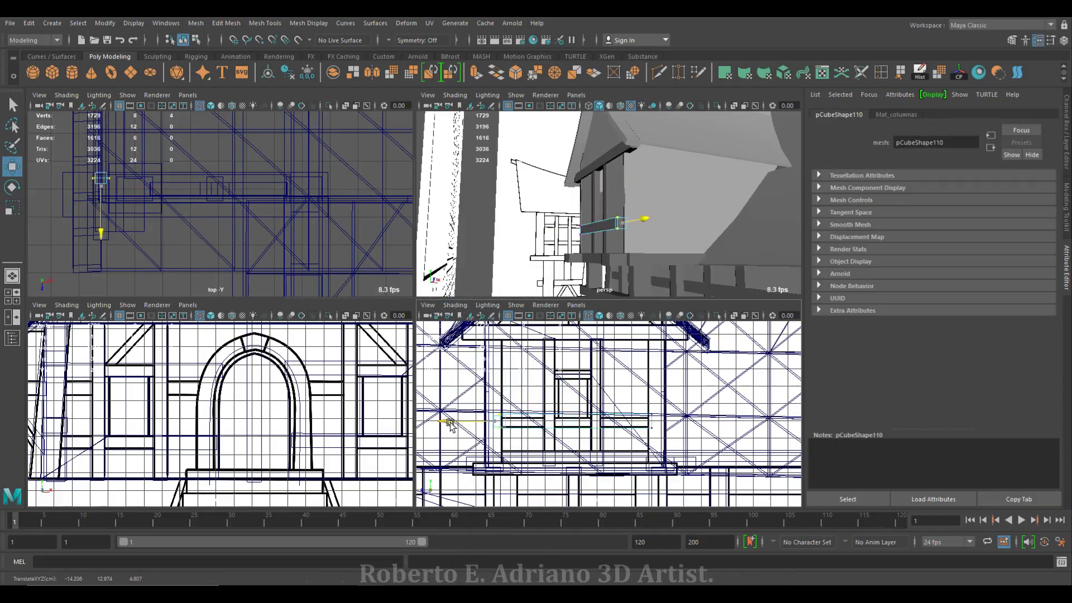
left_click_drag(502, 420, 494, 422)
left_click_drag(575, 363, 575, 368)
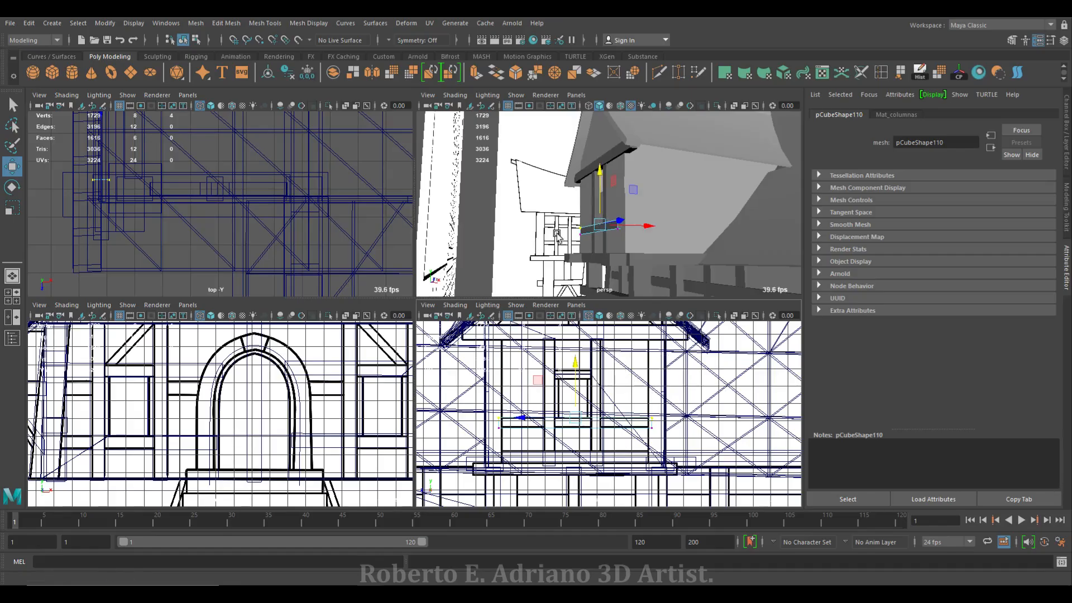
left_click_drag(513, 403, 485, 439)
left_click_drag(442, 423, 437, 423)
left_click_drag(634, 447, 664, 392)
left_click_drag(601, 423, 606, 423)
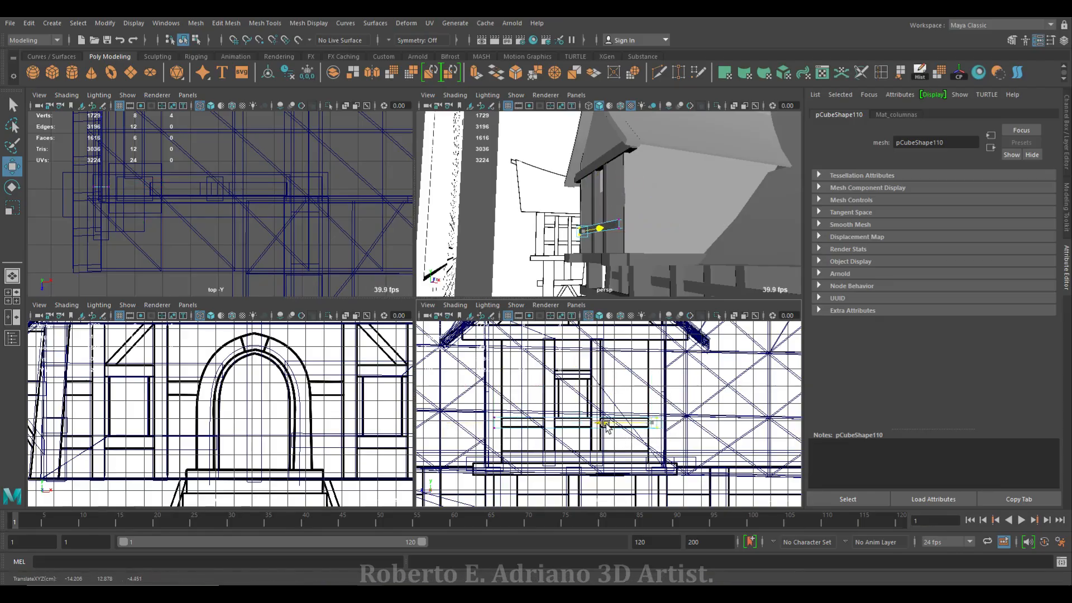
Duplicate a window post to the gable wall's corner and adjust the depth of the copy's outward face
left_click(605, 174)
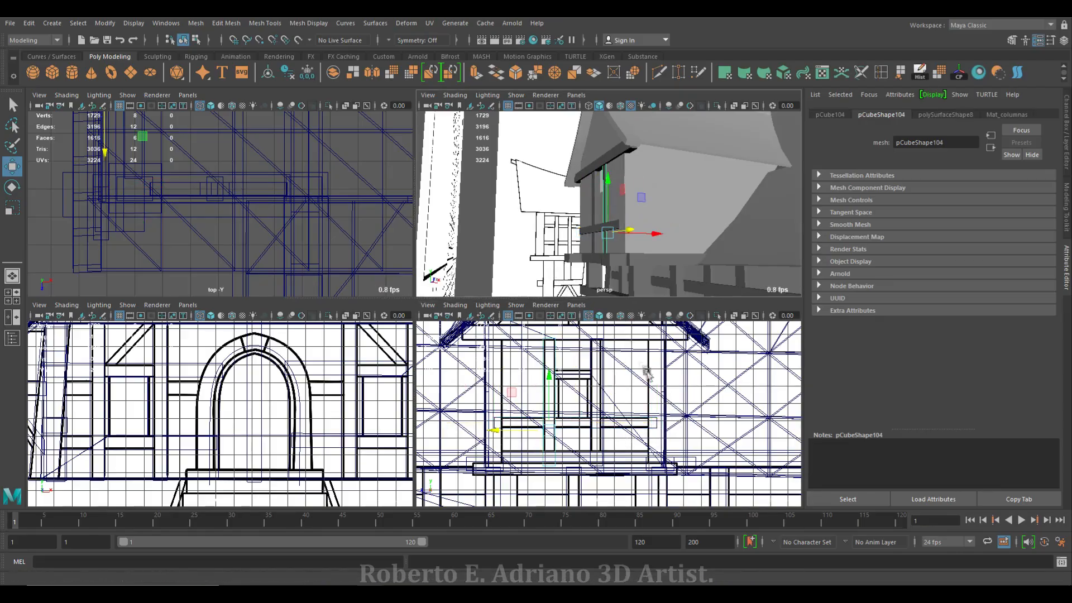
left_click_drag(559, 225, 661, 296, "alt")
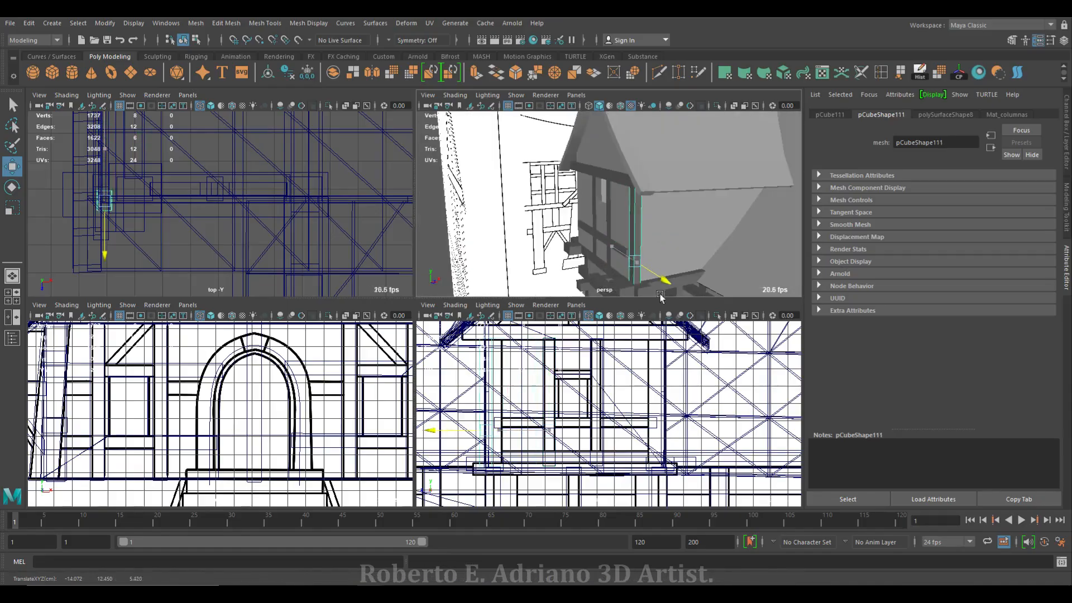
key("space")
scroll(506, 304, "up", 5)
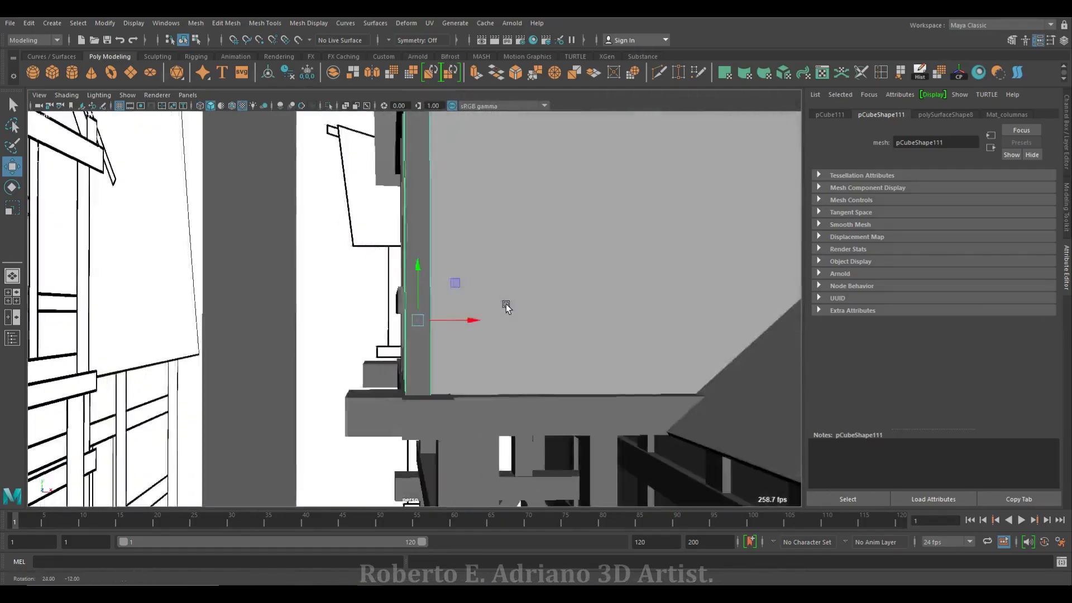
left_click_drag(506, 304, 547, 331, "alt")
key("f")
left_click_drag(441, 323, 409, 288, "alt")
right_click_drag(404, 288, 359, 289)
left_click(398, 311)
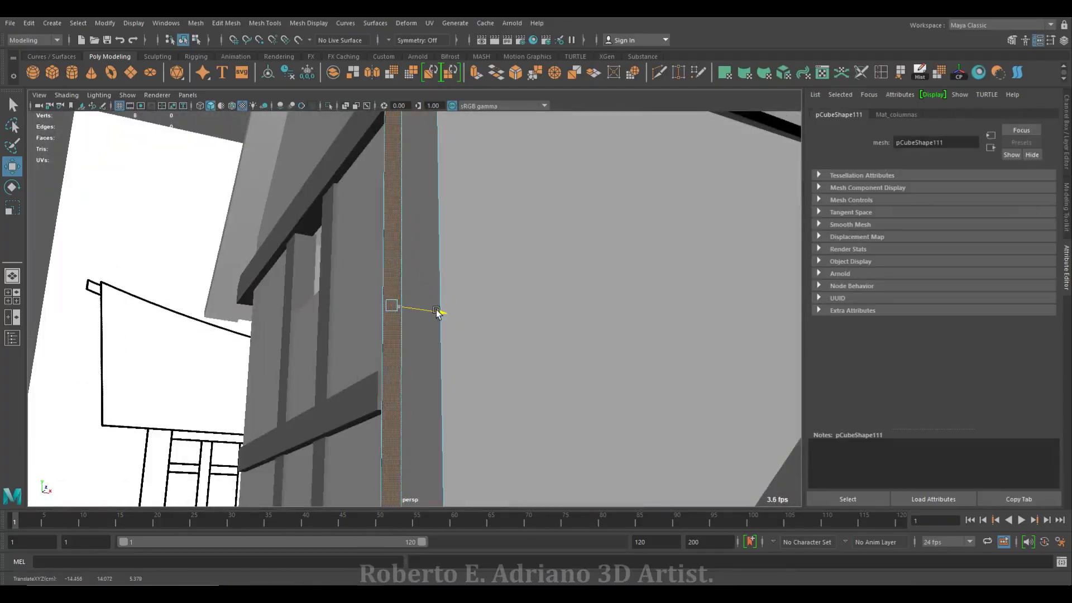
left_click_drag(397, 310, 412, 287, "alt")
Extend the middle rail's end face into the new corner post
right_click_drag(412, 287, 467, 271)
left_click(355, 387)
right_click_drag(359, 296, 383, 313)
left_click(373, 396)
left_click_drag(432, 408, 466, 417)
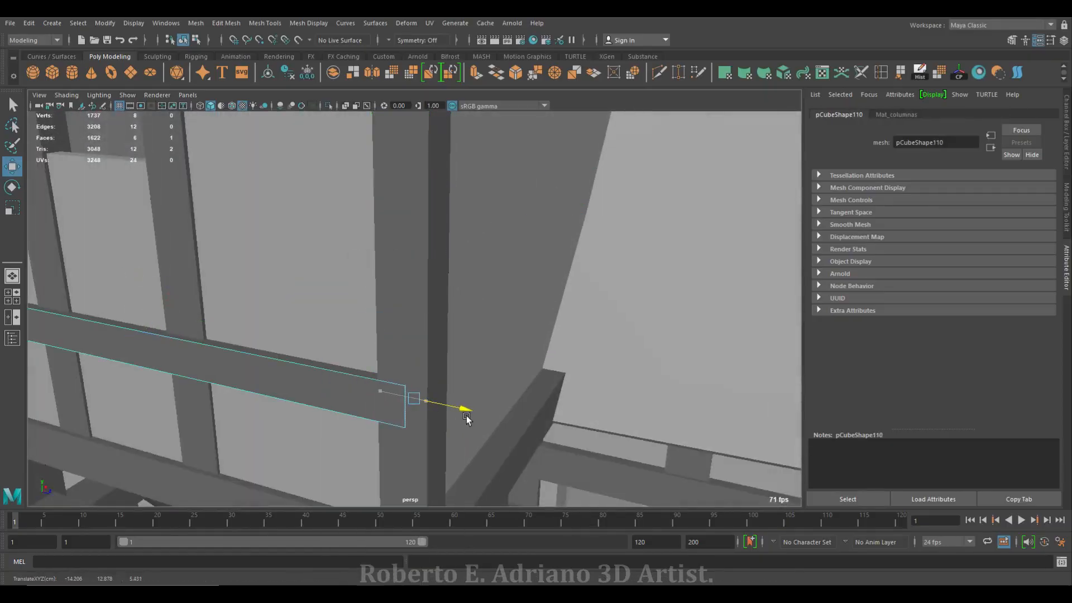
Push the whole middle rail slightly inward against the gable wall's posts
left_click_drag(380, 335, 395, 311, "alt")
right_click_drag(352, 292, 394, 273)
left_click(220, 318)
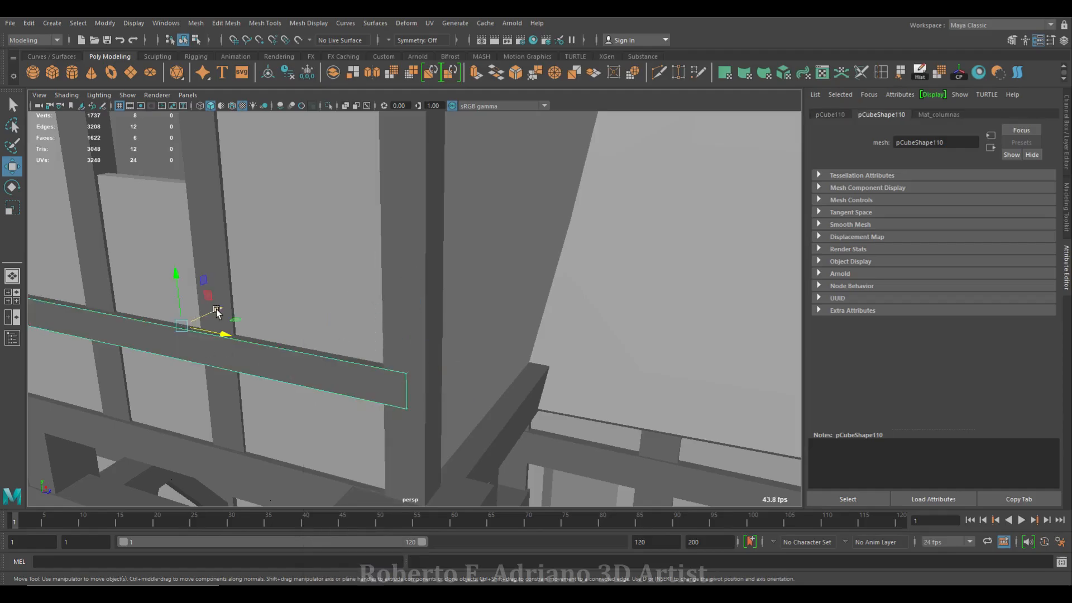
left_click_drag(220, 319, 400, 349, "alt")
left_click_drag(275, 337, 282, 351)
Duplicate the corner post and move the copy to the gable wall's opposite corner
scroll(484, 277, "down", 3)
mouse_move(484, 278)
left_mouse_down("alt")
mouse_move(465, 295)
mouse_move(517, 265)
mouse_move(491, 279)
left_mouse_up("alt")
right_click_drag(358, 296, 340, 321)
left_click(346, 373)
right_click_drag(502, 234, 544, 216)
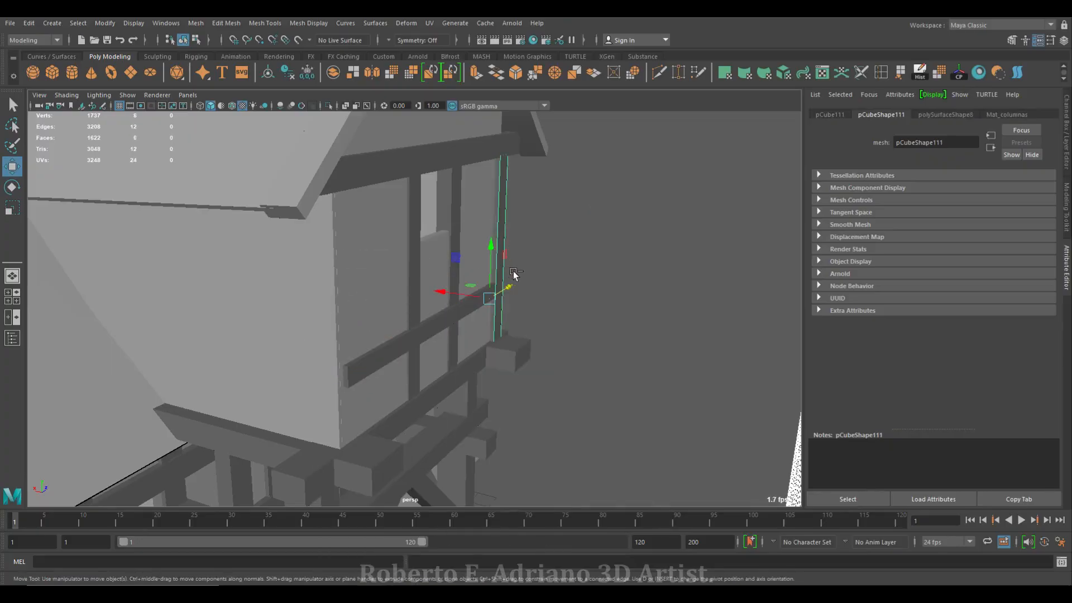
left_click(364, 371)
scroll(311, 311, "up", 5)
left_click_drag(311, 311, 369, 321, "alt")
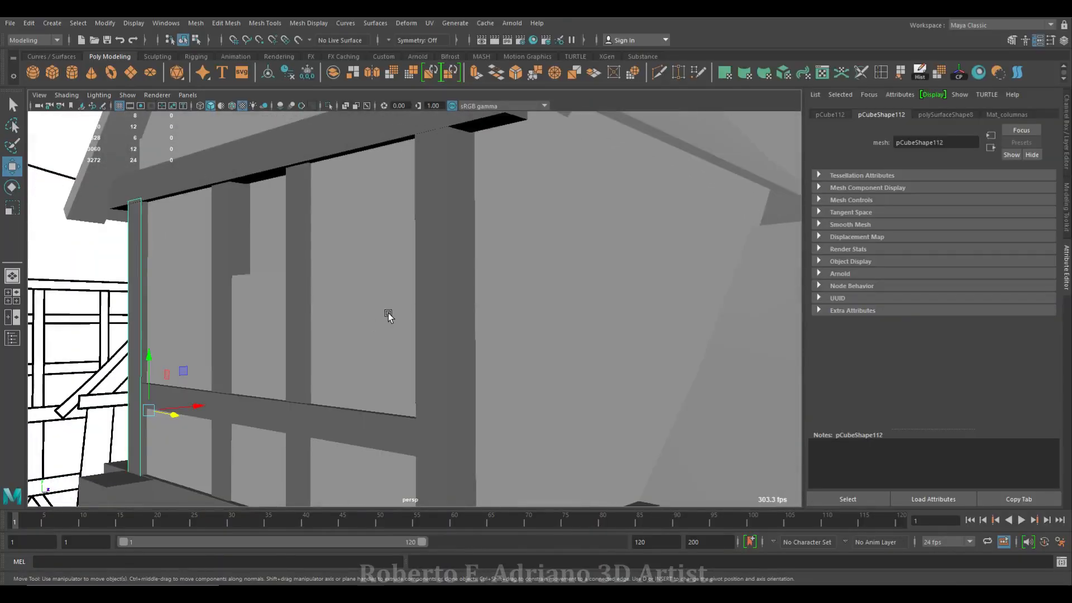
Duplicate the middle rail and raise the copy to the bottom edge of the gable's window opening
left_click(328, 425)
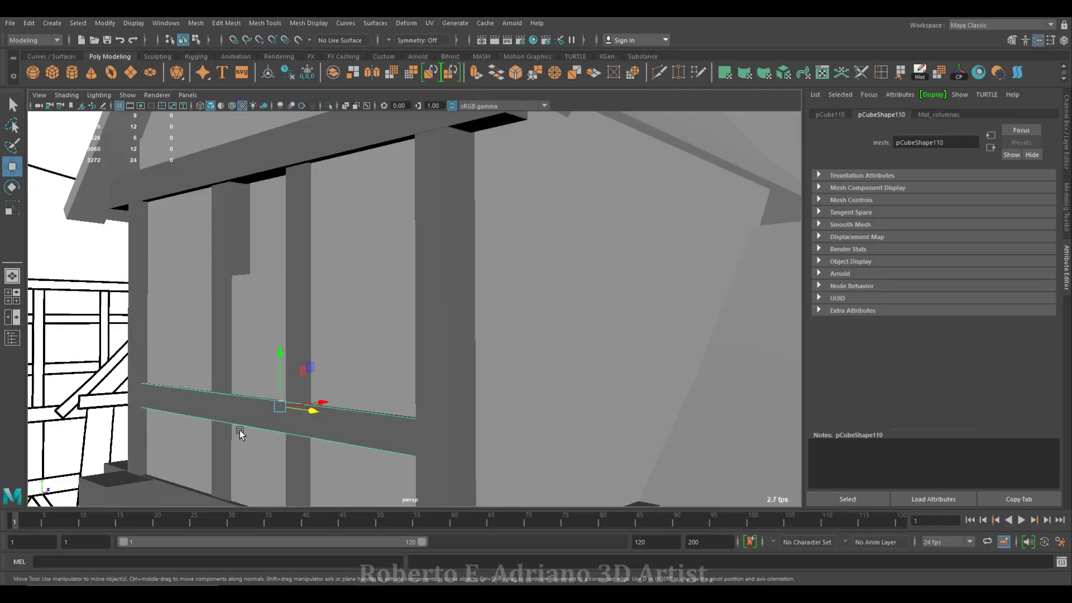
scroll(240, 430, "up", 2)
left_click_drag(253, 373, 254, 210, "shift")
mouse_move(253, 224)
left_mouse_down("alt")
mouse_move(294, 328)
mouse_move(306, 296)
left_mouse_up("alt")
left_click_drag(306, 280, 306, 285)
left_click_drag(491, 346, 367, 344, "alt")
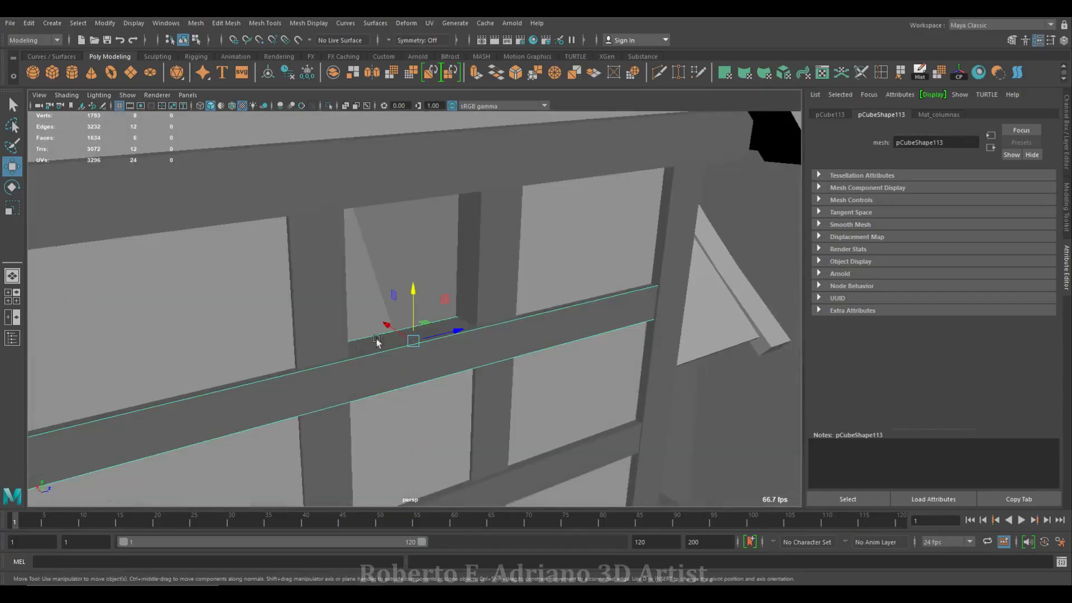
Shorten the raised rail to the window's width and nudge it into place between the two window posts
key("r")
left_click_drag(456, 331, 397, 348)
key("w")
key("r")
key("w")
key("f")
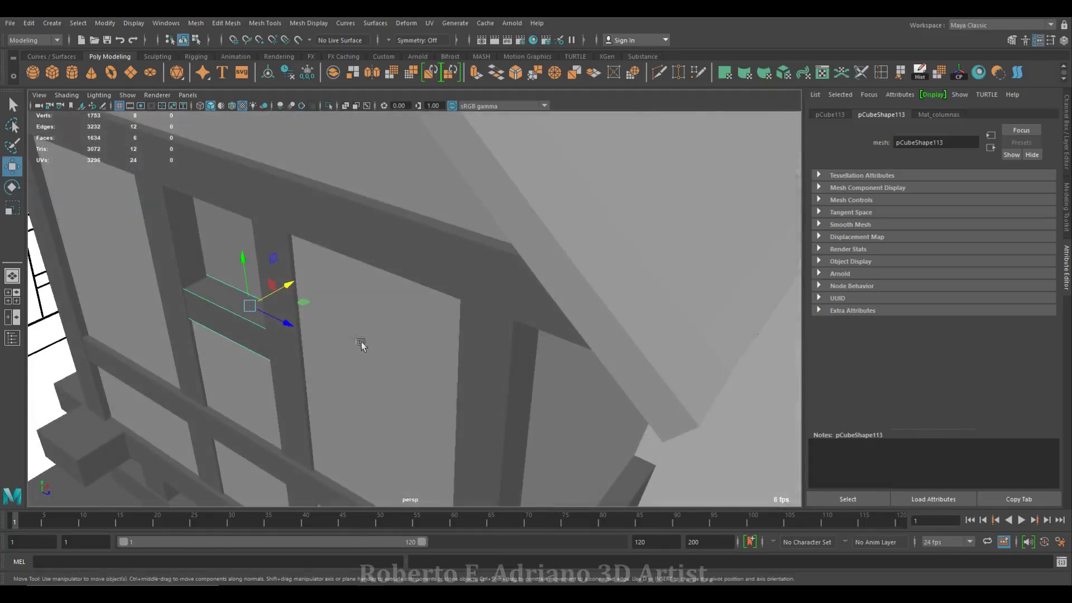
right_click_drag(378, 304, 545, 341, "alt")
key("d")
key("d")
left_click(613, 286)
left_click_drag(536, 343, 524, 337)
right_click_drag(524, 337, 608, 250)
Duplicate a front-wall post and move the copy beside the doorway's left jamb
left_click_drag(609, 249, 376, 309, "alt")
scroll(487, 323, "down", 10)
left_click_drag(238, 325, 463, 382)
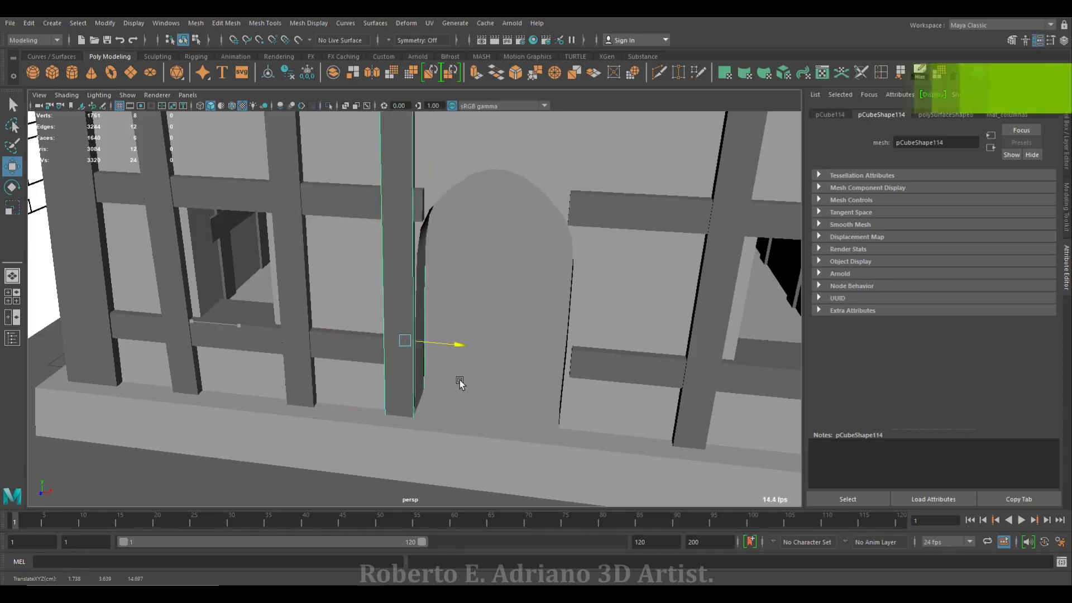
Lower the doorway post's top end down to leave a short block at the jamb's base
scroll(456, 369, "down", 3)
right_click_drag(398, 193, 397, 221)
left_click(406, 190)
left_click_drag(407, 163, 412, 340)
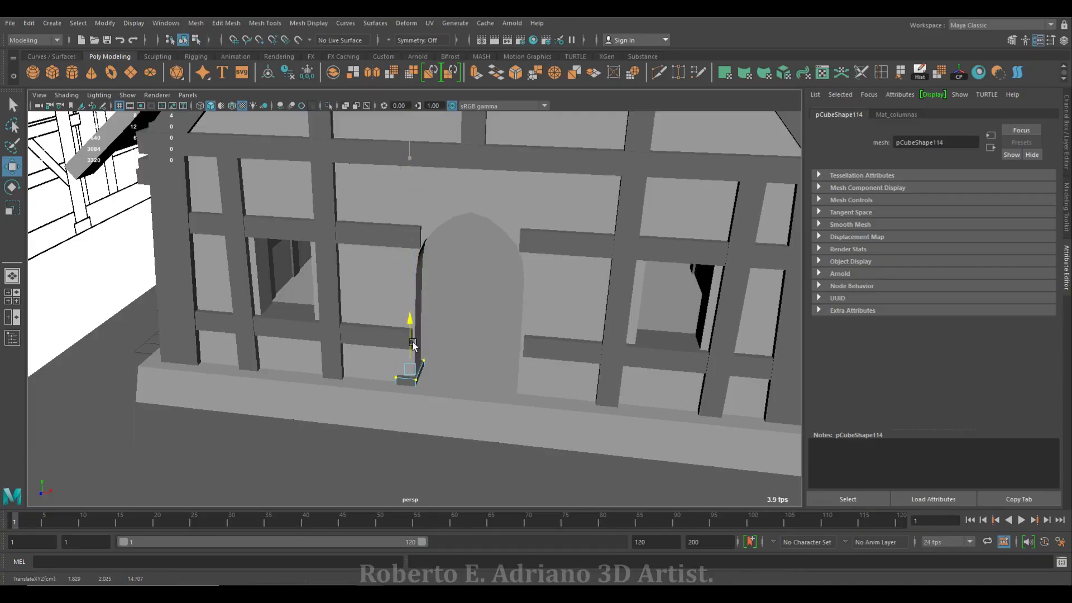
scroll(394, 287, "up", 6)
right_click_drag(310, 310, 360, 282)
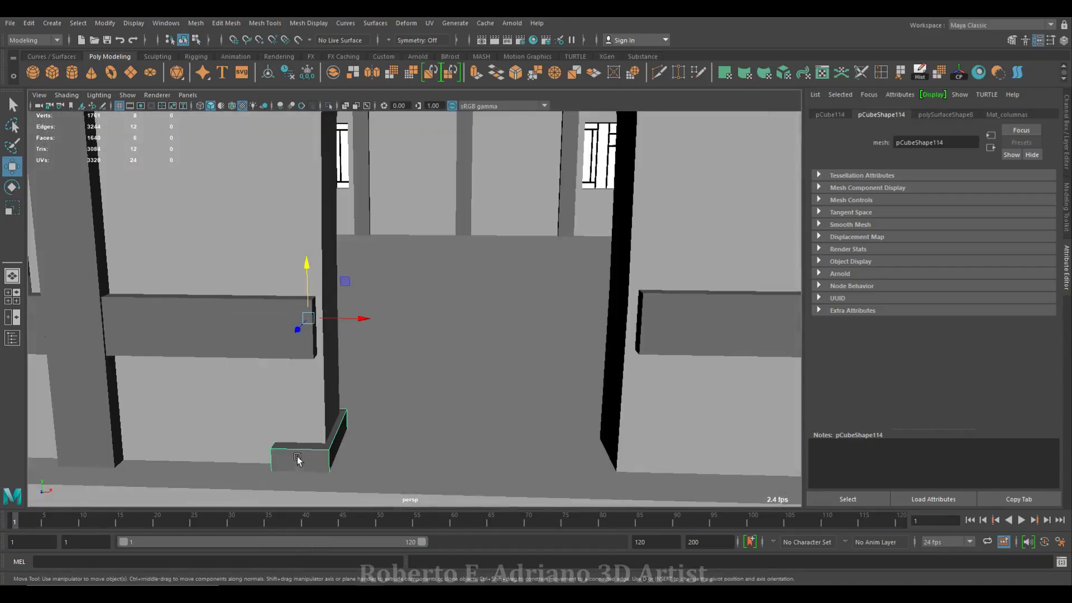
Draw a CV curve up the middle of the doorway's left jamb, from the base block to the arch's apex
key("space")
key("space")
scroll(438, 321, "up", 2)
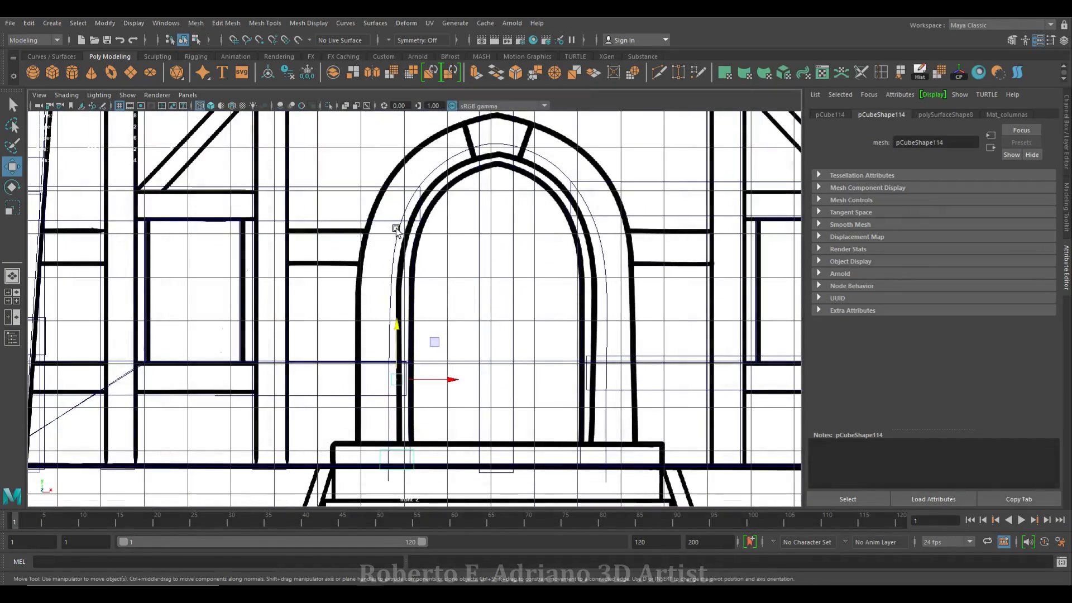
left_click(398, 335)
scroll(402, 376, "up", 5)
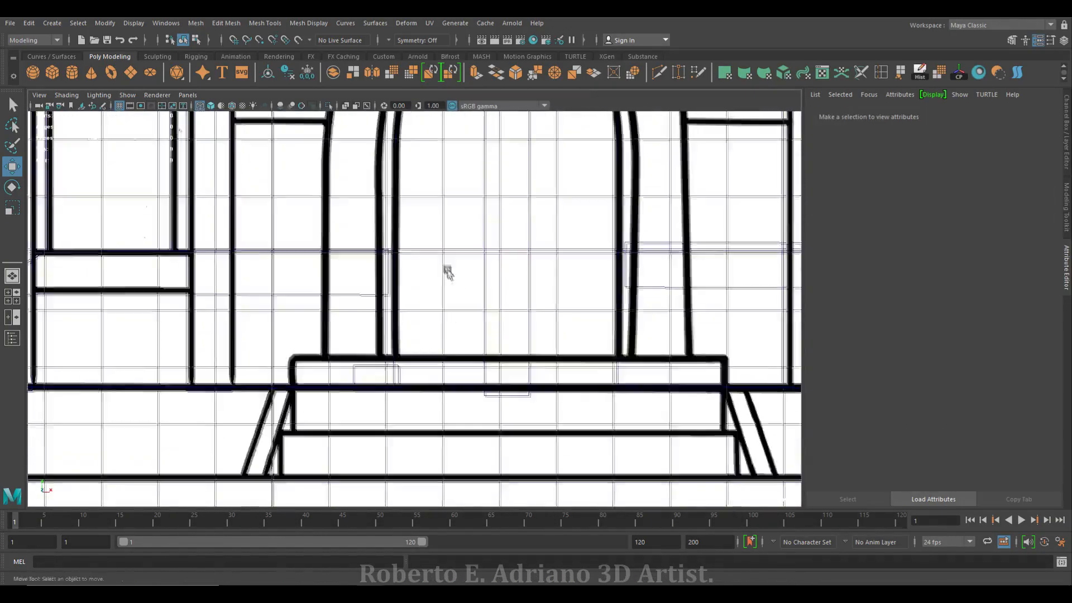
scroll(449, 272, "down", 3)
left_click(52, 23)
mouse_move(92, 109)
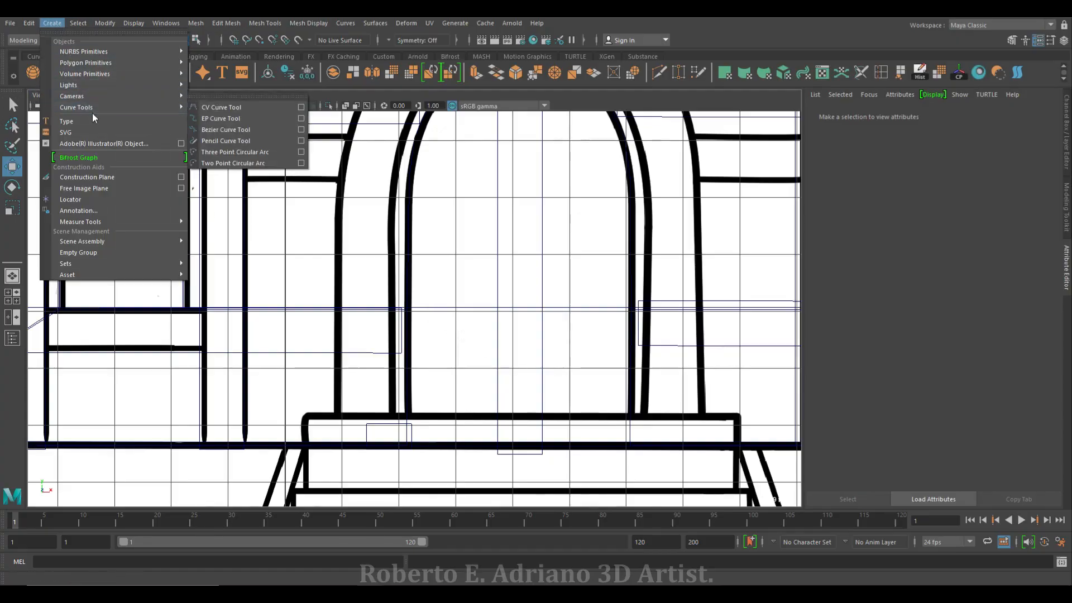
left_click(244, 107)
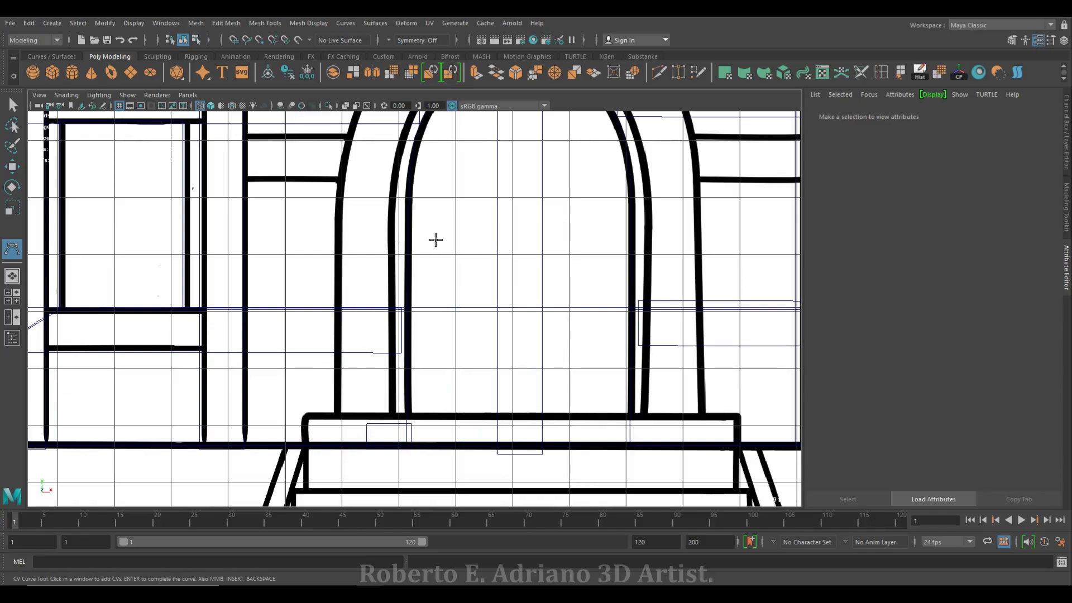
key("space")
key("space")
key("space")
key("space")
left_click(377, 429)
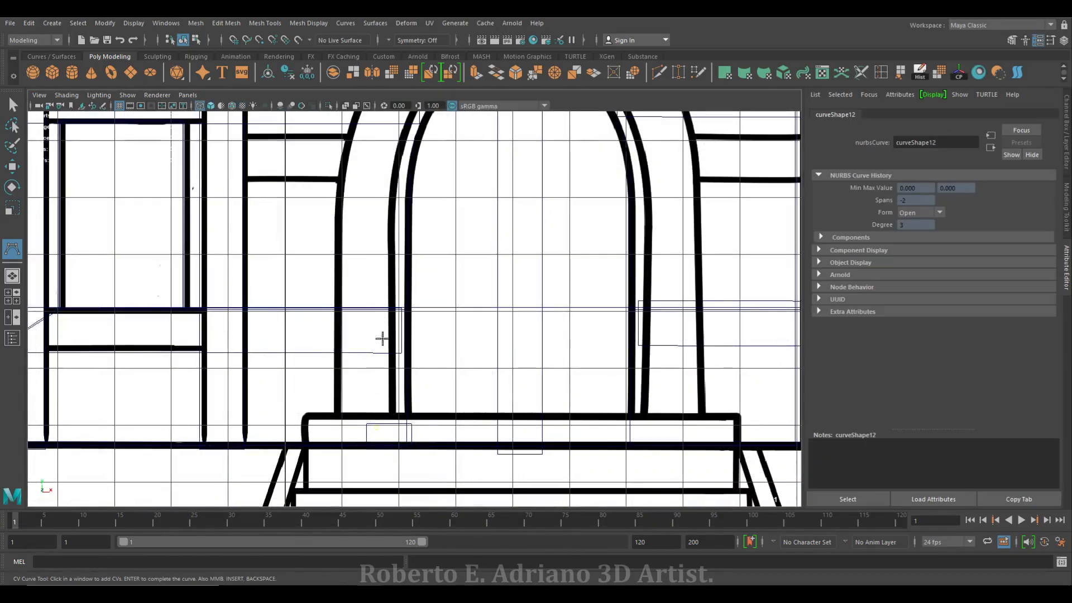
middle_click_drag(441, 260, 434, 336, "alt")
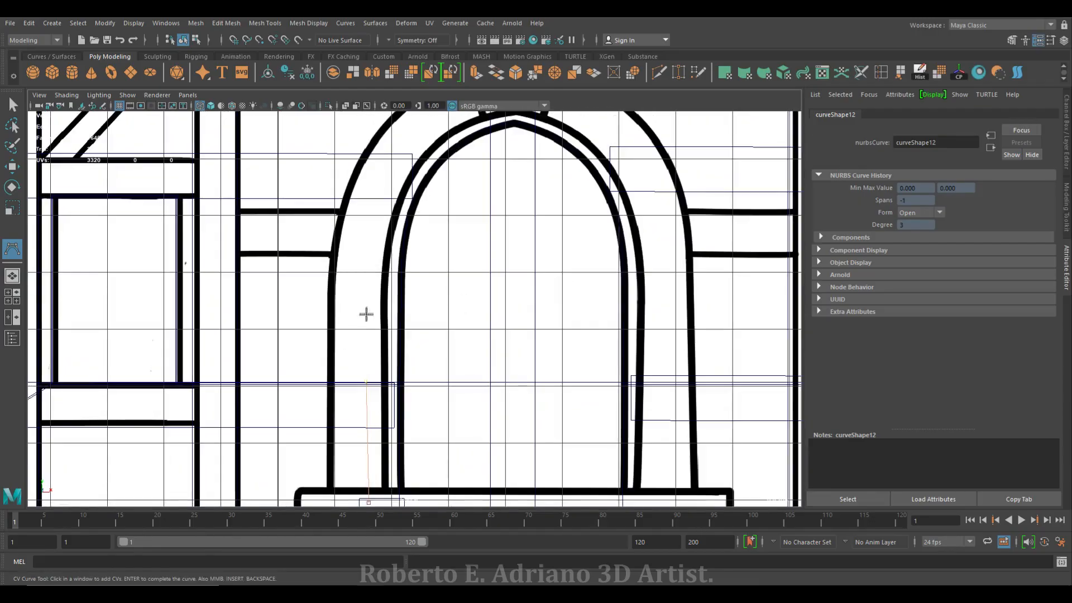
left_click(372, 235)
middle_click_drag(391, 202, 365, 278, "alt")
left_click(384, 223)
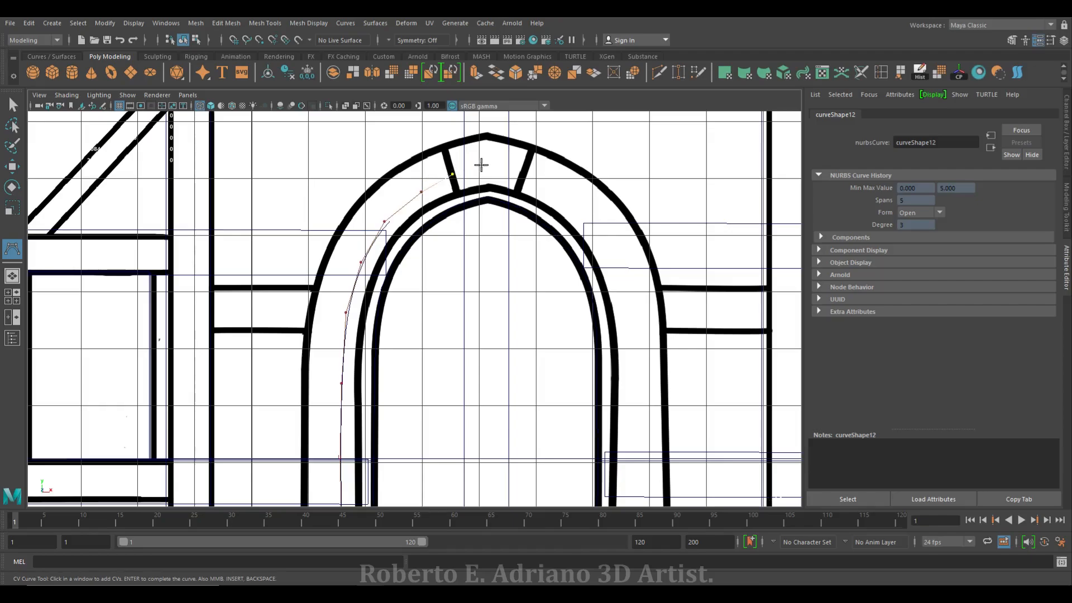
middle_click_drag(464, 256, 469, 206, "alt")
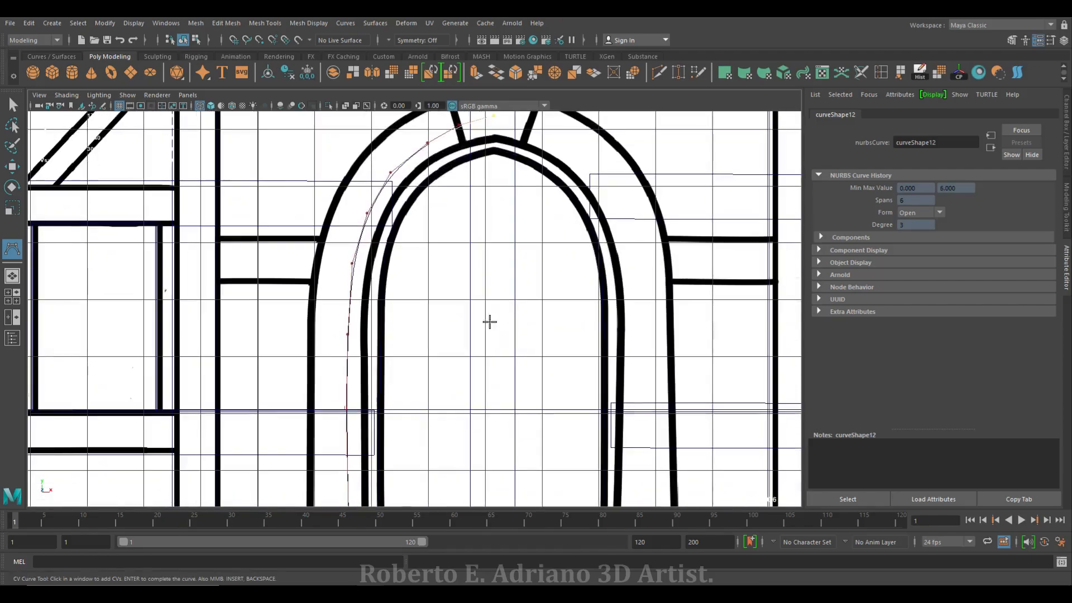
key("Return")
key("w")
Duplicate the half-arch curve and move the copy's pivot to its top end at the arch's apex
scroll(485, 311, "down", 3)
scroll(447, 319, "up", 2)
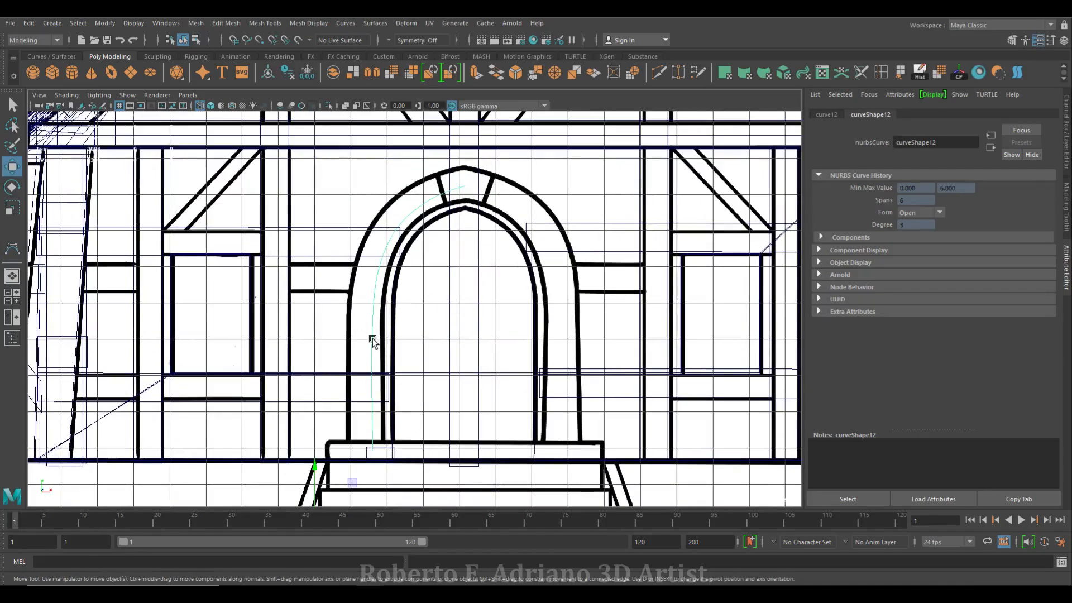
right_click_drag(371, 341, 413, 324)
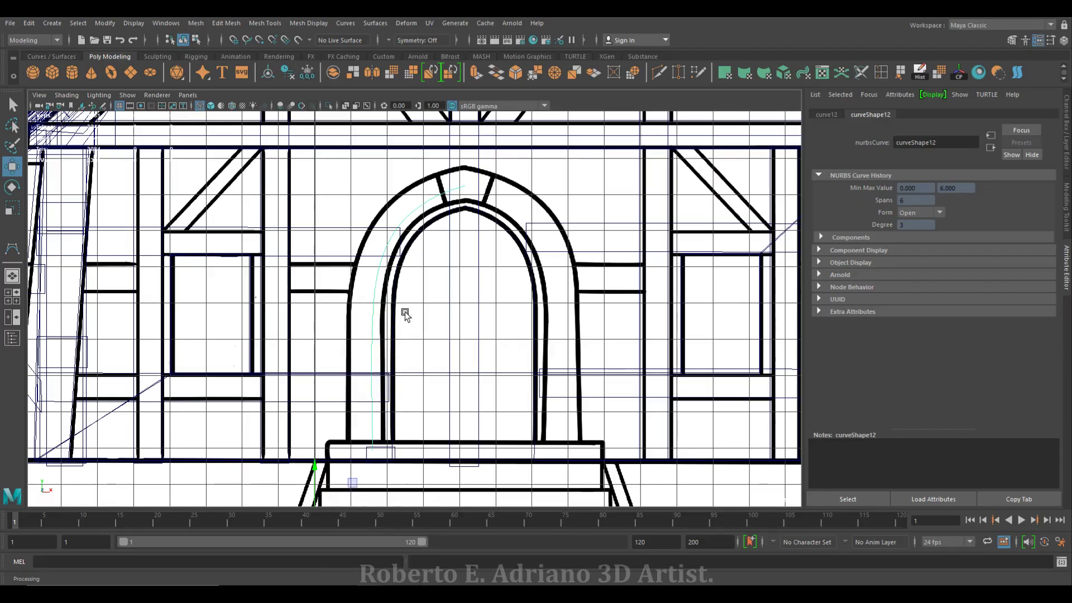
key("ctrl+a")
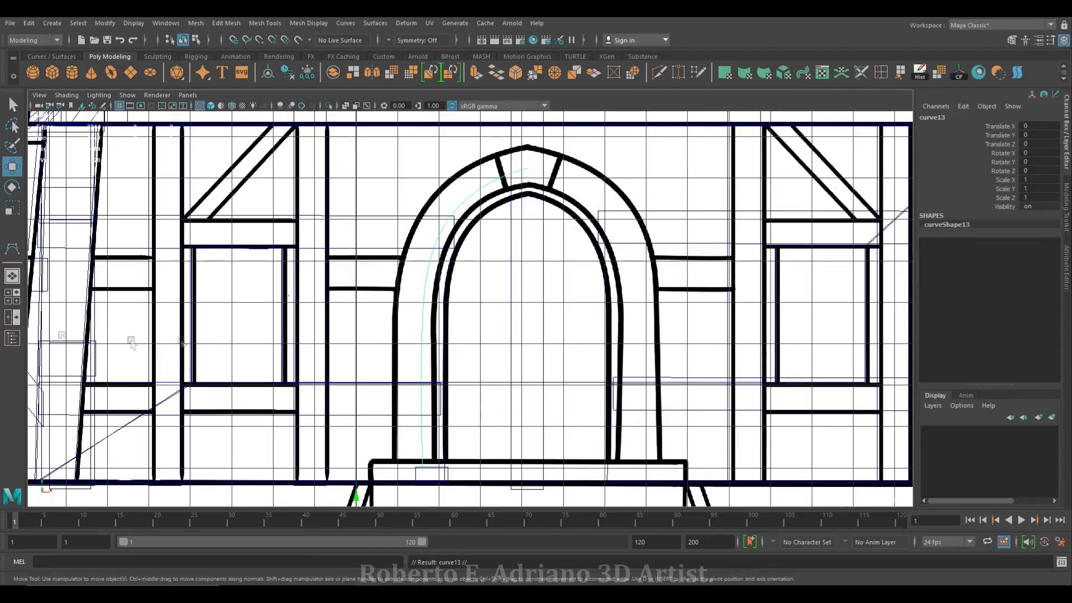
key("e")
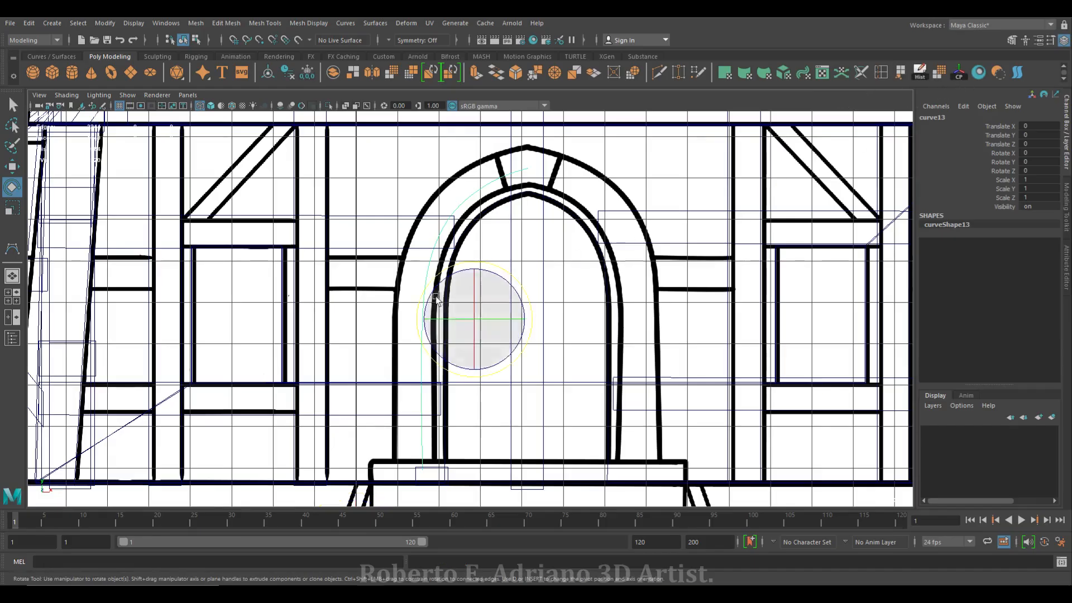
key("d")
left_click_drag(473, 321, 531, 170)
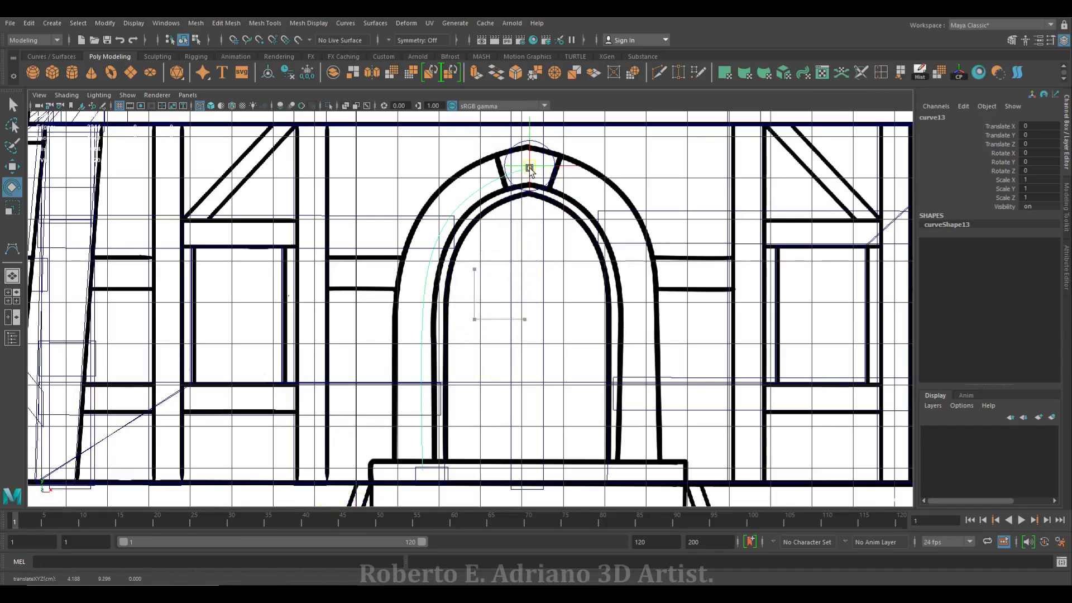
key("d")
Set the copied curve's Y rotation to 180 so it follows the right half of the arch
left_click_drag(496, 169, 527, 170)
type("90")
key("Return")
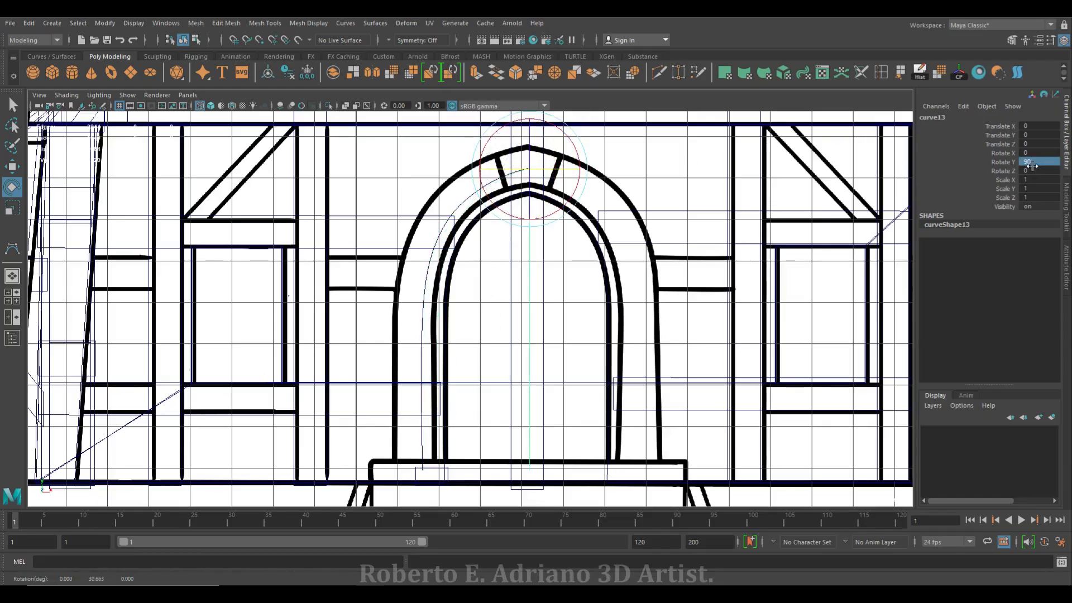
key("Return")
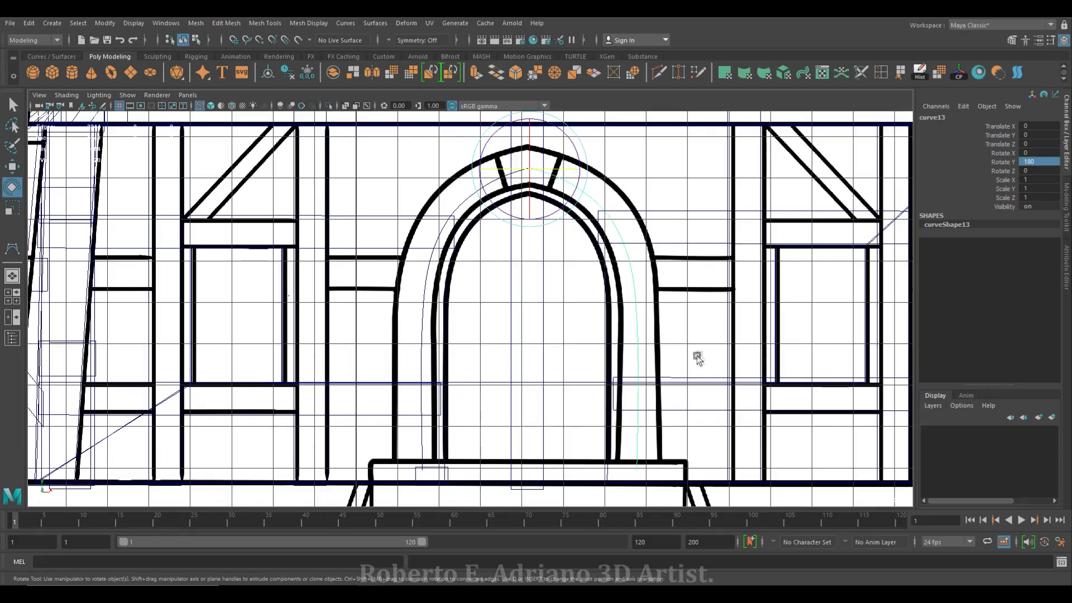
Nudge the bottom control vertex of the right half-arch curve sideways along X to follow the reference jamb
right_click_drag(639, 467, 635, 349)
left_click(637, 469)
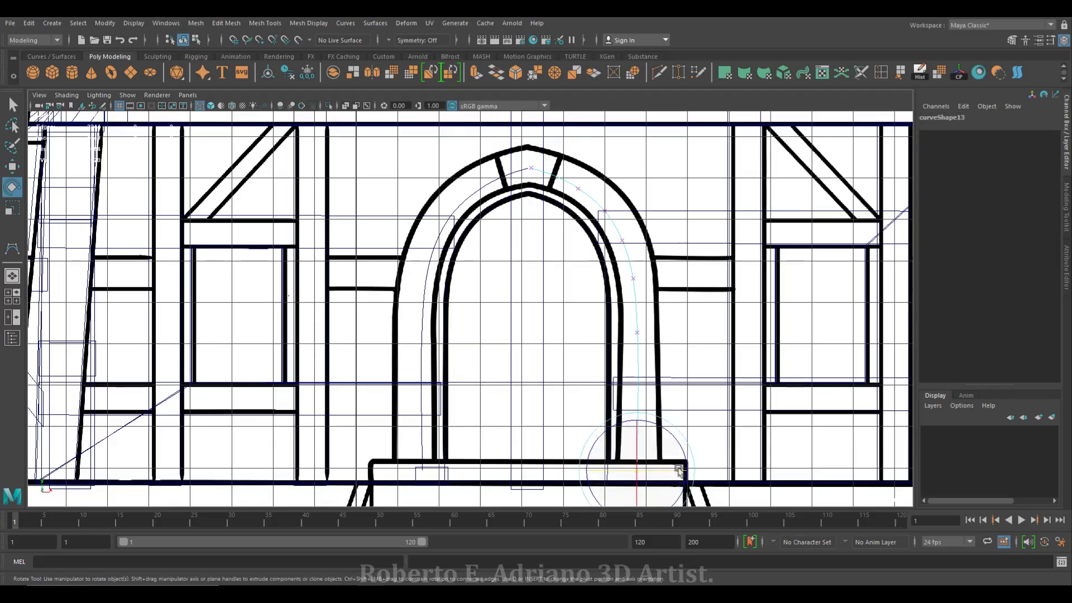
key("w")
left_click_drag(667, 470, 693, 472)
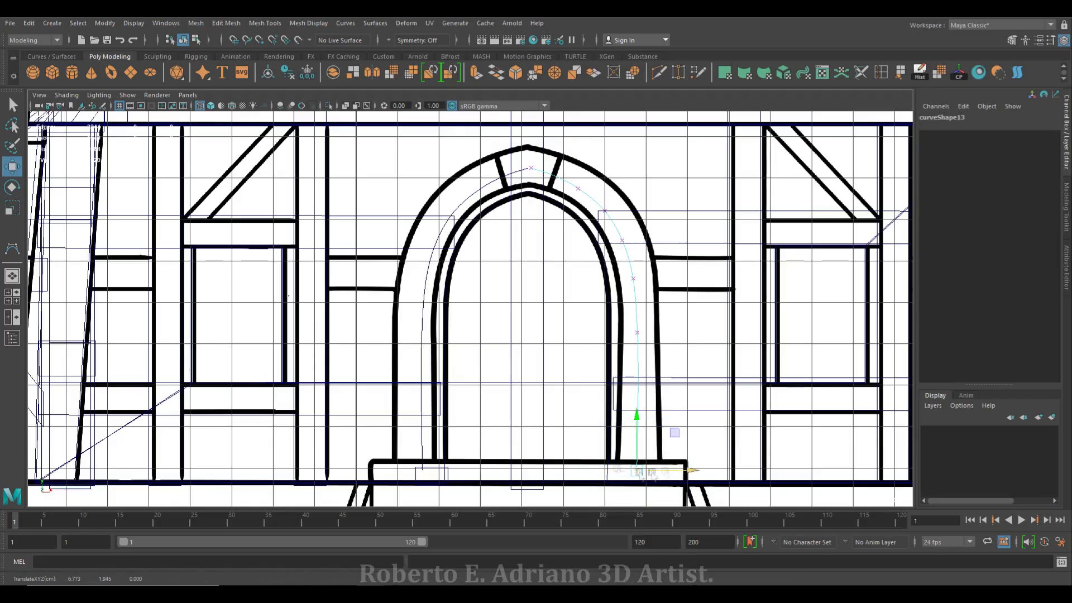
key("space")
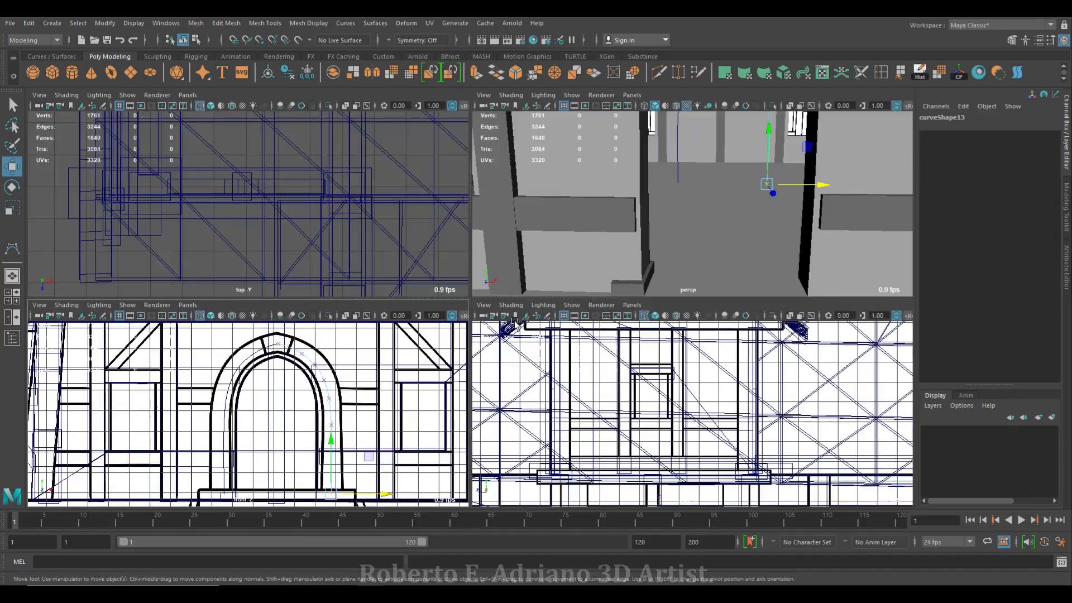
key("space")
Try to move the arch curves out towards the front wall in the perspective view
right_click_drag(624, 168, 592, 151)
left_click(441, 167, "shift")
scroll(470, 367, "down", 3)
left_click_drag(470, 367, 462, 384, "alt")
left_click_drag(427, 275, 285, 442)
key("ctrl+z")
left_click_drag(531, 320, 545, 282, "alt")
Select both half-arch curves and move them forward along Z to the front wall's doorway
left_click(581, 231)
right_click_drag(581, 233, 596, 227)
left_click(456, 198, "shift")
mouse_move(456, 198)
left_mouse_down("alt")
mouse_move(498, 284)
mouse_move(524, 198)
mouse_move(474, 272)
mouse_move(502, 283)
left_mouse_up("alt")
left_click(345, 105)
mouse_move(391, 268)
left_mouse_down("alt")
mouse_move(433, 341)
mouse_move(475, 332)
left_mouse_up("alt")
mouse_move(504, 297)
left_mouse_down()
mouse_move(491, 291)
mouse_move(441, 341)
mouse_move(376, 376)
mouse_move(406, 357)
left_mouse_up()
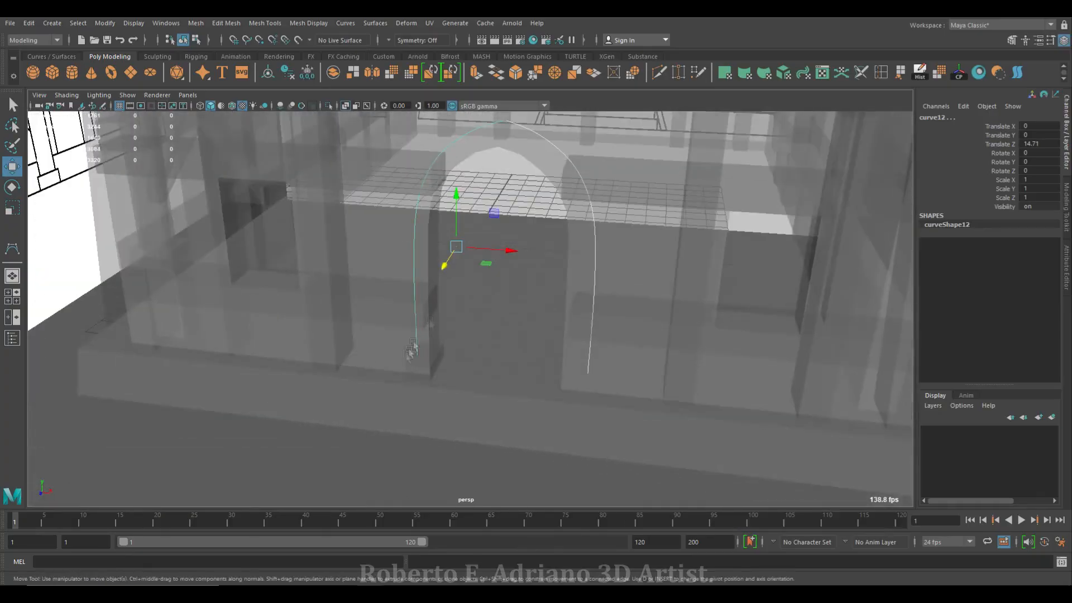
left_click(346, 105)
Widen the left base block by moving its outer side face to the reference jamb's outer edge
left_click(418, 368)
scroll(390, 402, "up", 6)
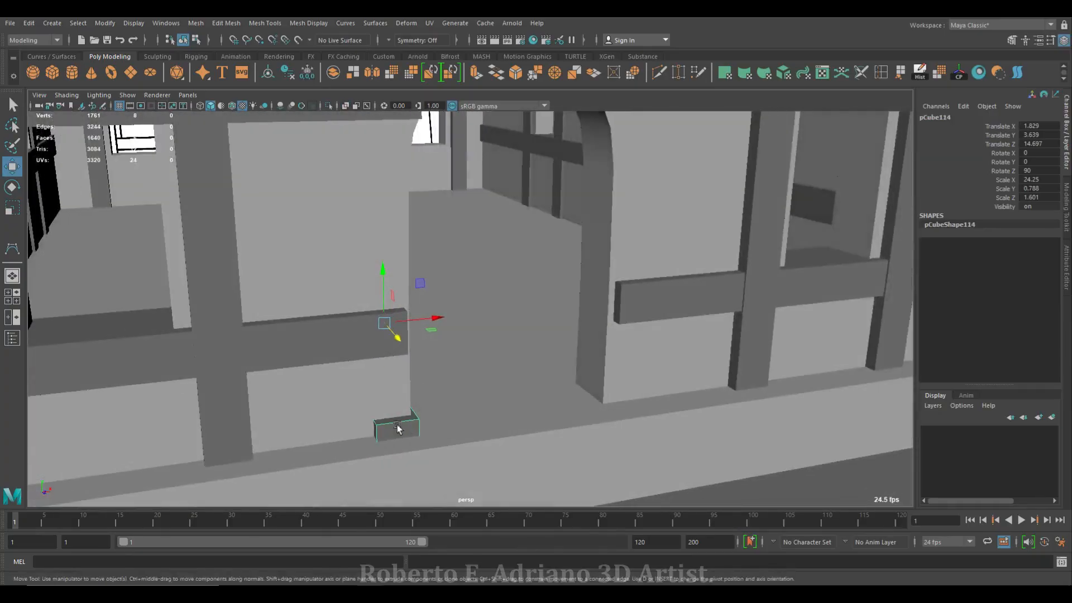
right_click_drag(386, 441, 376, 320)
right_click_drag(395, 436, 417, 399)
left_click(385, 439)
left_click_drag(416, 421, 399, 424)
key("space")
key("space")
scroll(457, 405, "up", 5)
middle_click_drag(457, 405, 486, 395)
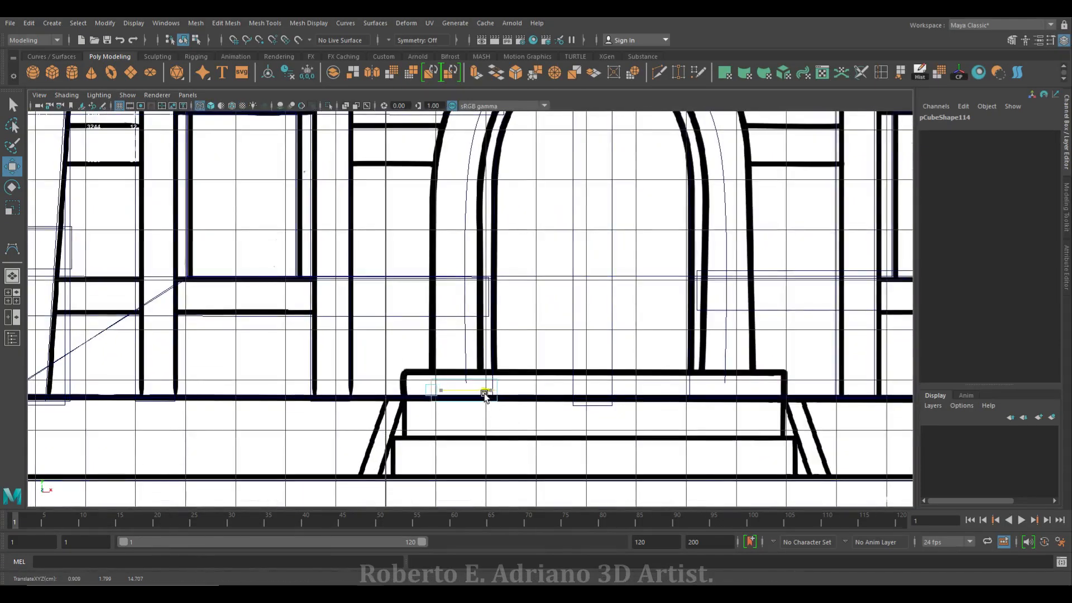
key("space")
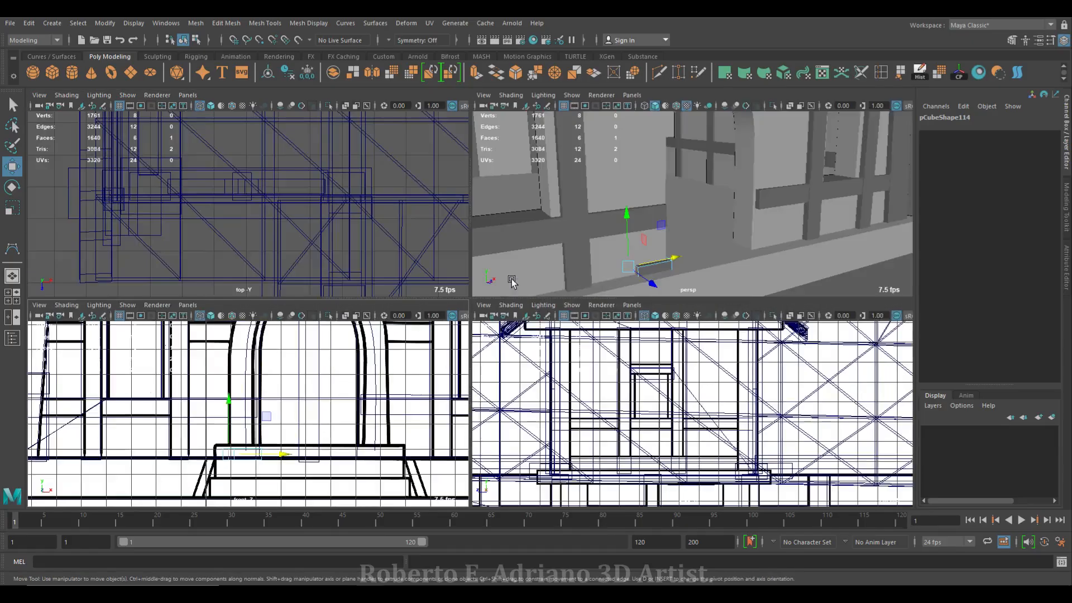
key("space")
left_click_drag(543, 282, 443, 335, "alt")
scroll(443, 335, "down", 5)
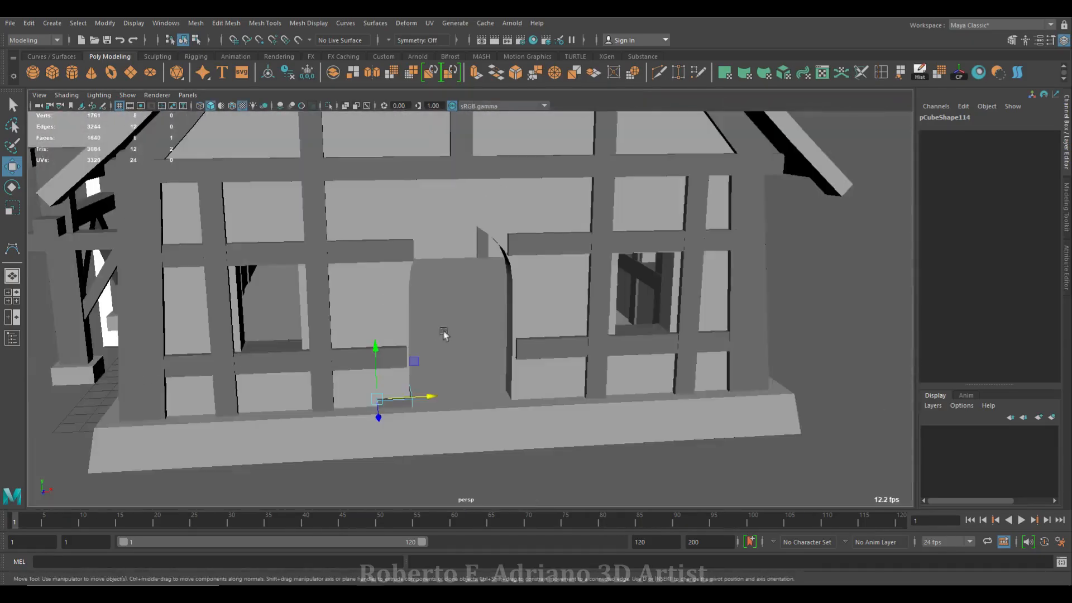
scroll(444, 334, "up", 2)
right_click_drag(396, 422, 439, 275)
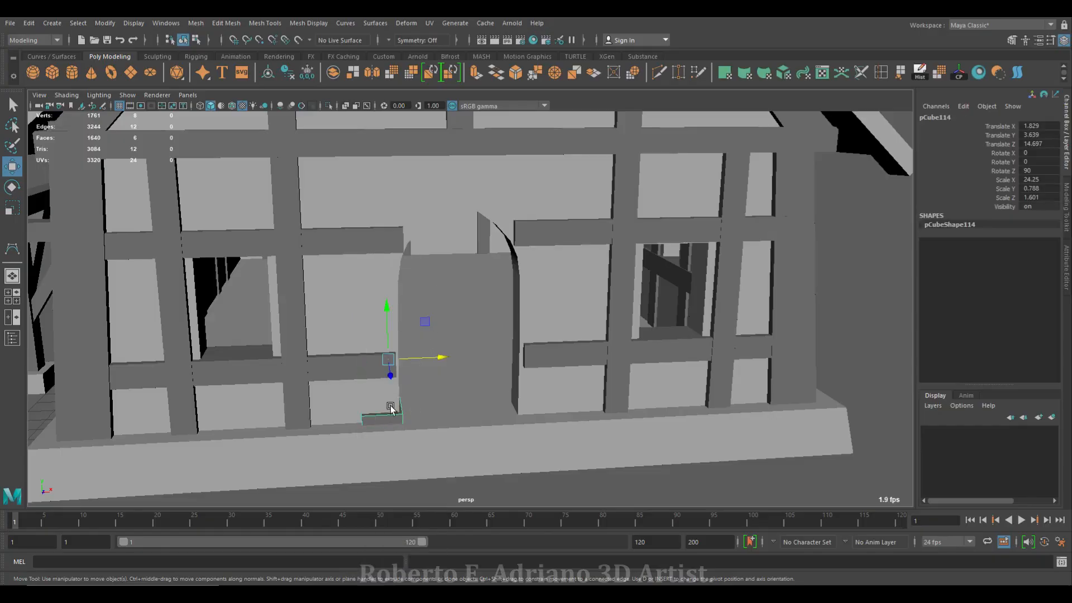
Extrude the left base block's top face along the half-arch curve with 10 divisions
right_click_drag(419, 289, 421, 405)
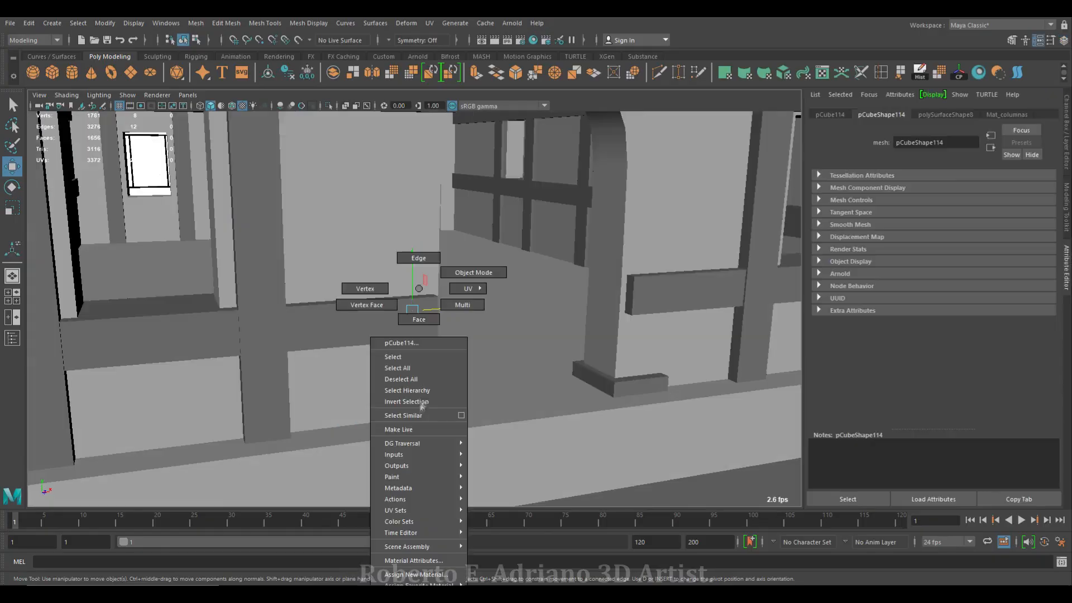
left_click(404, 399)
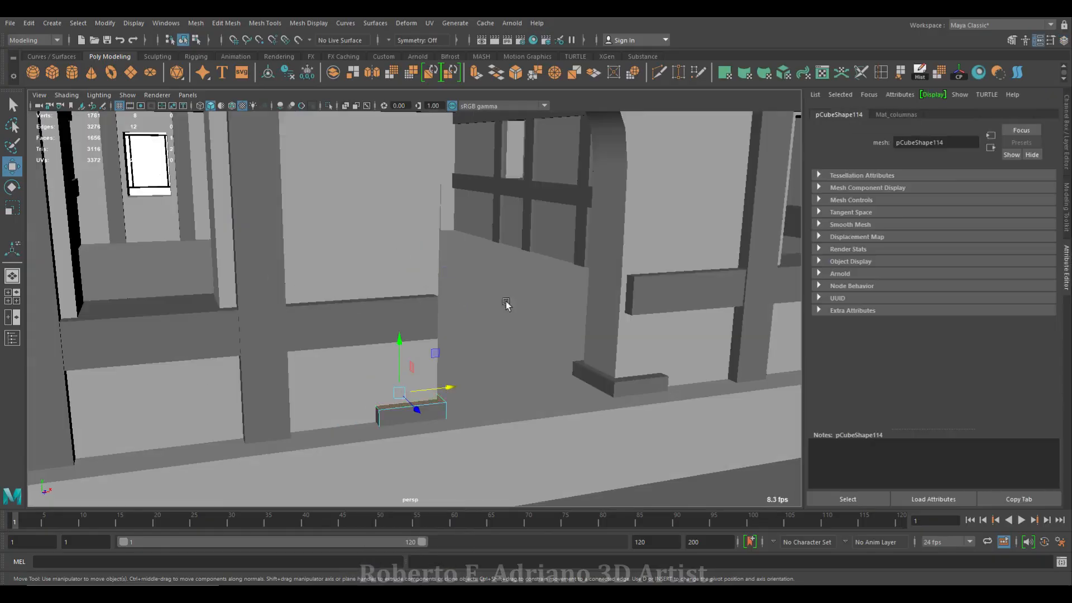
left_click(200, 105)
left_click(400, 244, "shift")
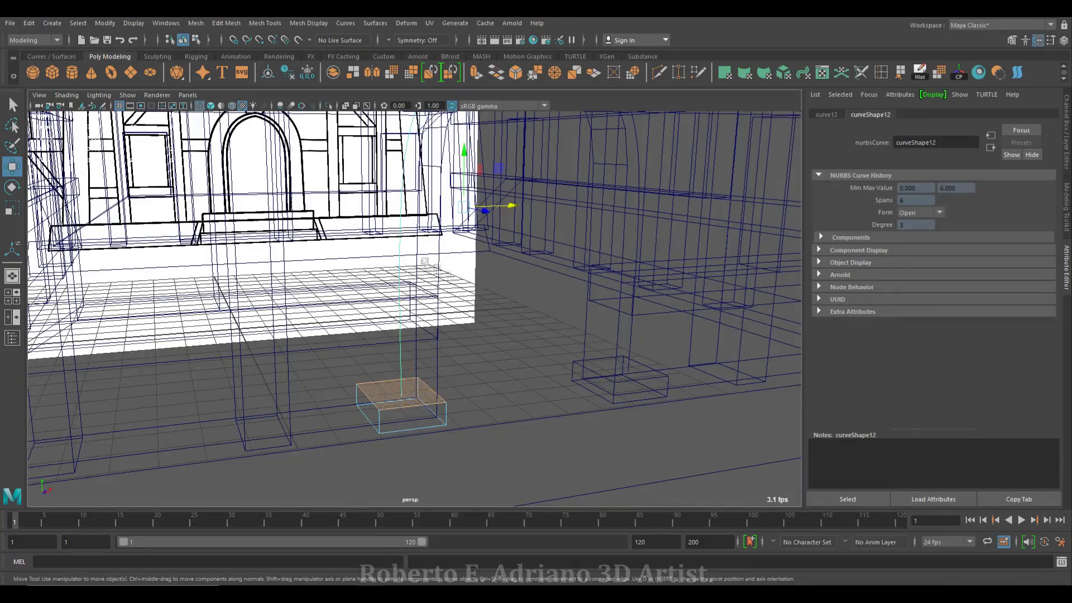
scroll(425, 262, "down", 3)
left_click(211, 106)
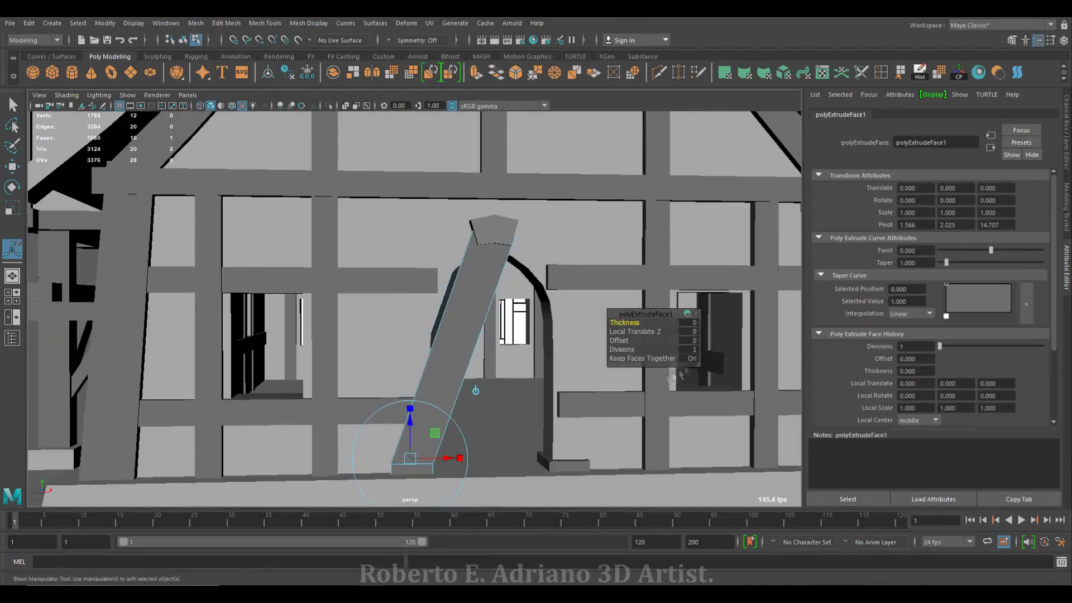
middle_click_drag(625, 349, 679, 345)
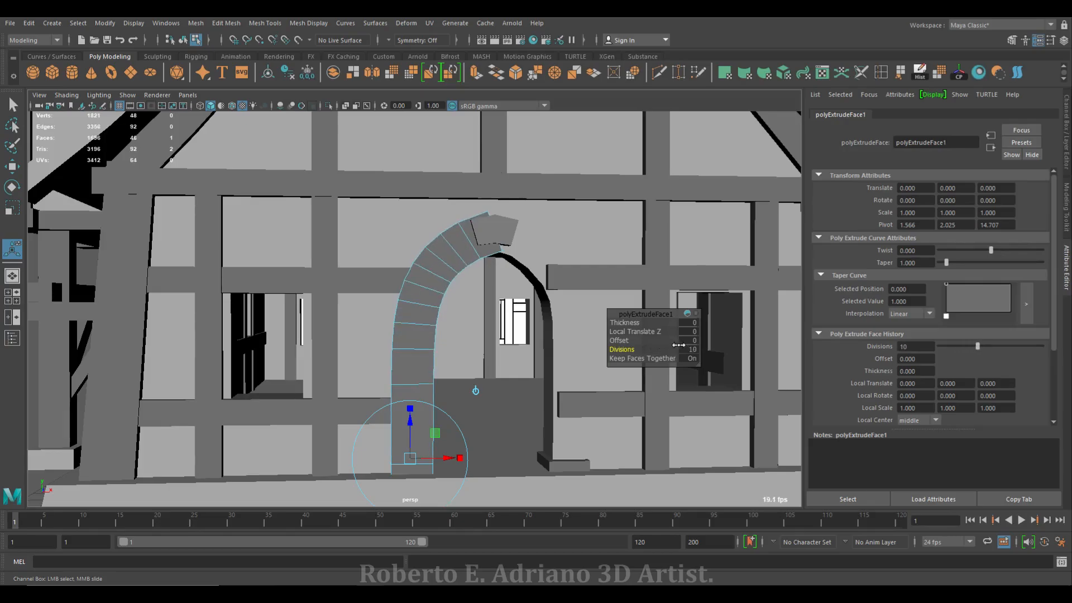
left_click_drag(483, 327, 469, 298, "alt")
right_click_drag(426, 292, 472, 277)
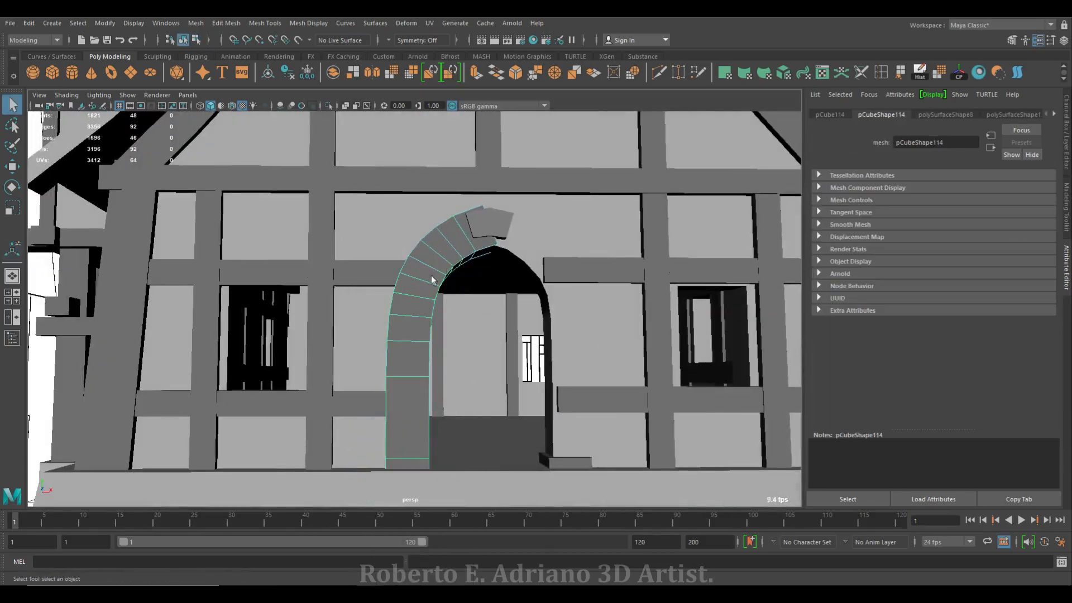
Move the left half-arch's pivot to the arch's apex at the keystone
middle_click_drag(499, 306, 464, 250, "alt")
key("w")
left_click_drag(463, 250, 368, 114, "alt")
key("d")
left_click_drag(420, 164, 494, 179)
scroll(453, 279, "down", 5)
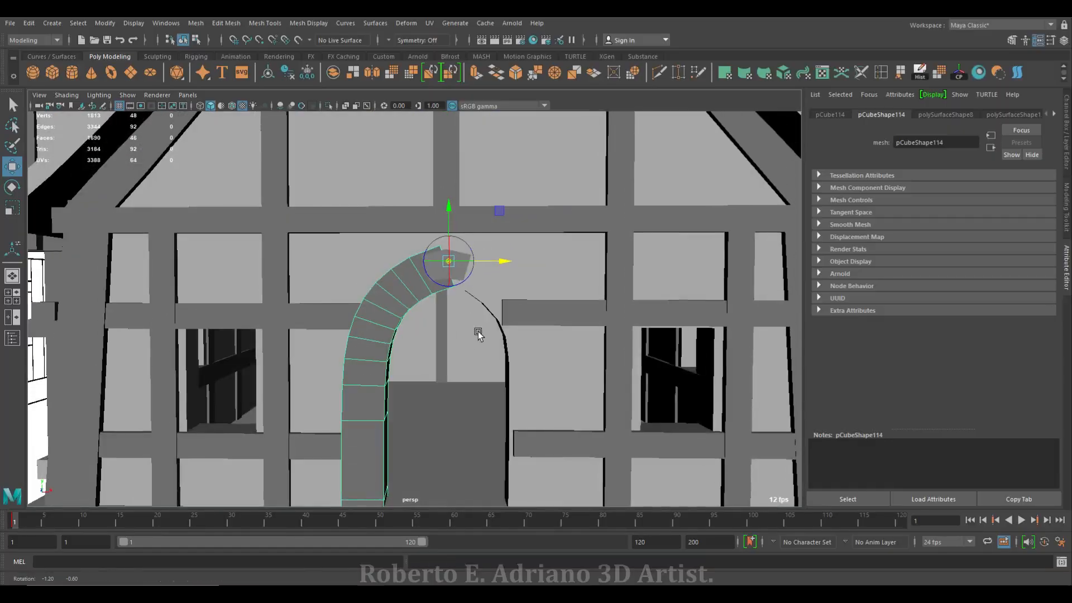
Duplicate the left half-arch, set the copy's X rotation to 180 and nudge it sideways to form the right half
left_click_drag(478, 330, 475, 335, "alt")
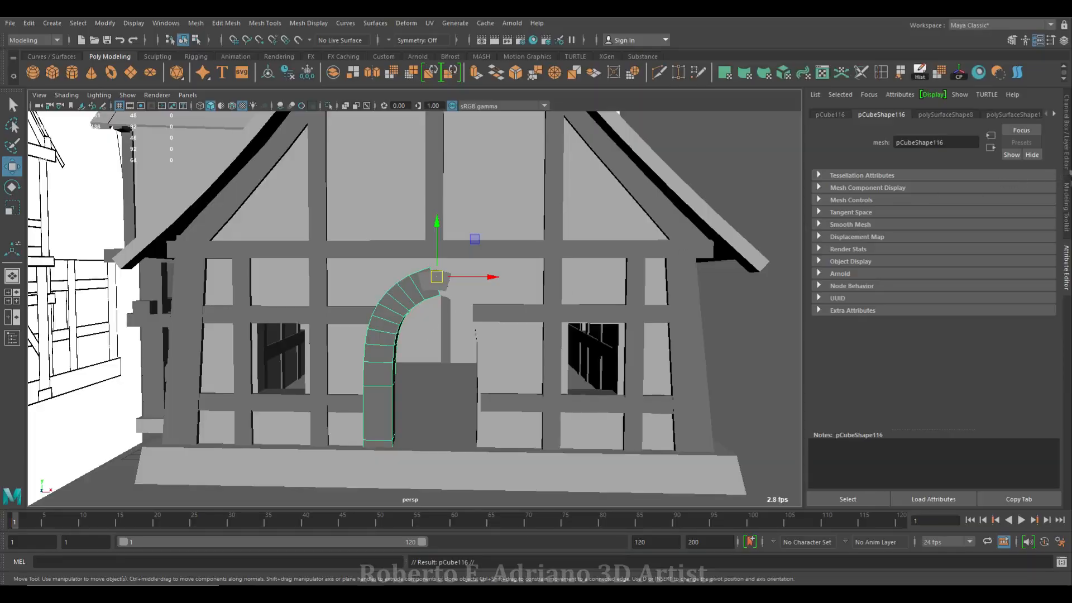
left_click(1065, 207)
left_click(1065, 259)
left_click(1066, 147)
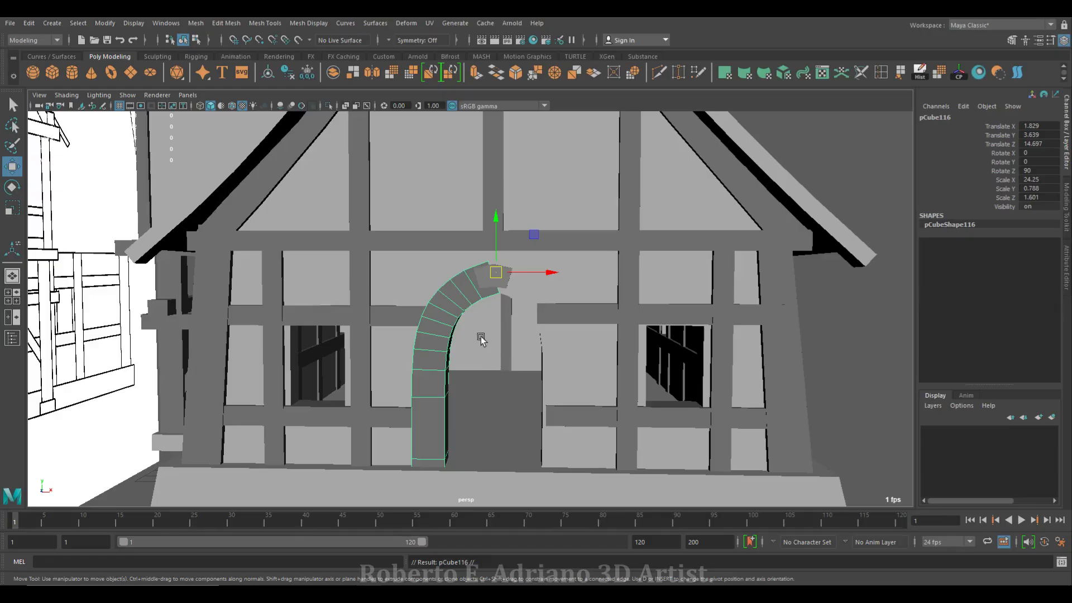
key("e")
left_click_drag(529, 277, 484, 242)
left_click(1040, 150)
type("180")
key("Return")
key("w")
left_click_drag(574, 122, 566, 123)
Raise the keystone block clear above the two arch halves
left_click_drag(486, 249, 491, 276, "alt")
left_click(497, 279)
left_click_drag(516, 236, 518, 156)
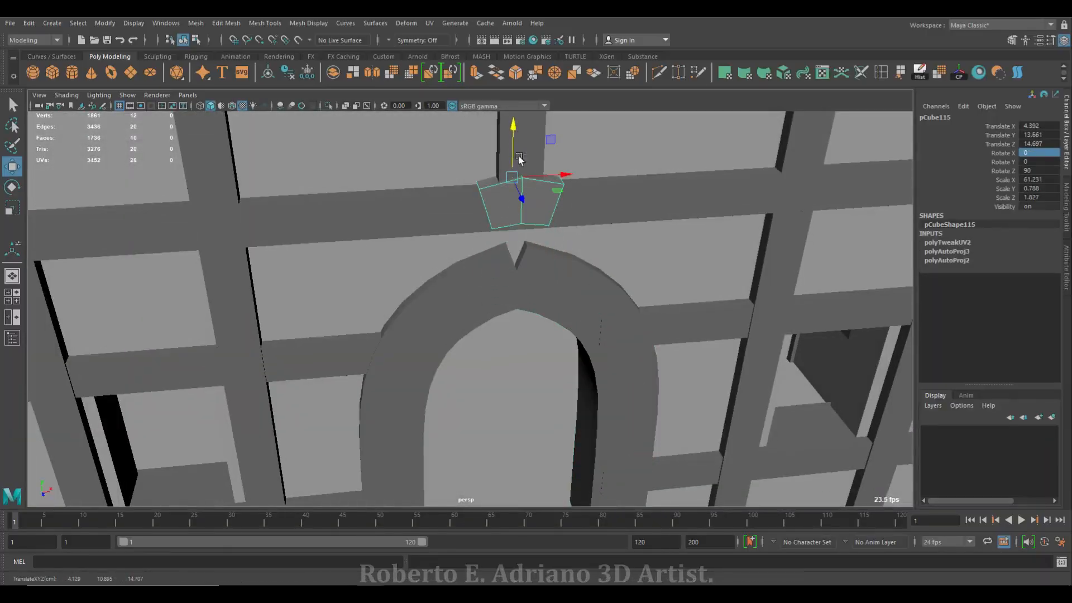
Select both halves of the door arch and isolate them in the viewport
left_click(474, 293)
scroll(477, 291, "up", 2)
left_click(584, 291, "shift")
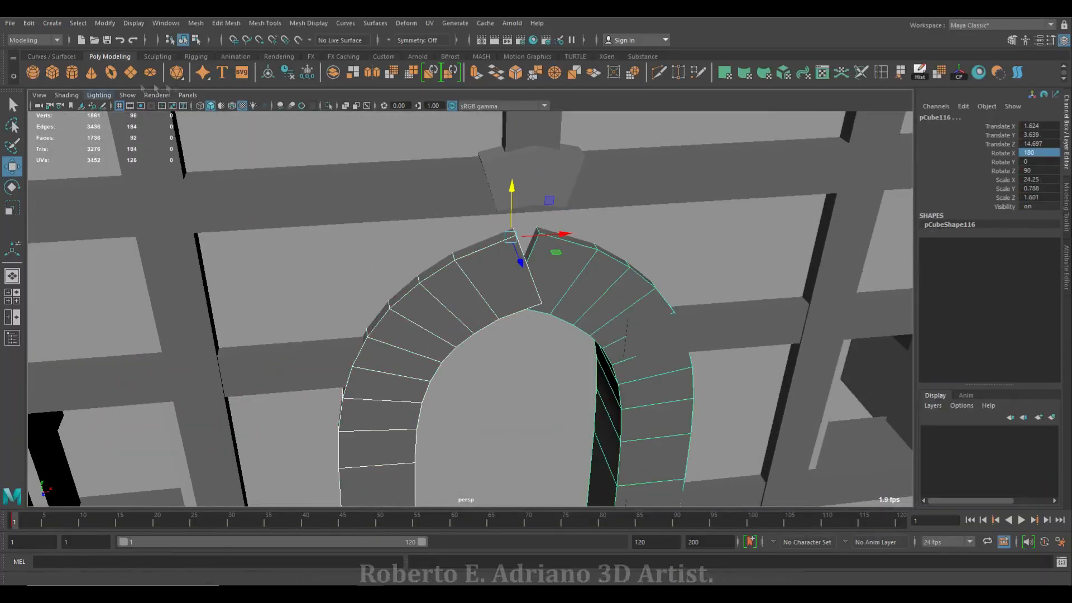
left_click(329, 105)
left_click_drag(563, 219, 491, 335, "alt")
Move the left arch half's apex vertices onto the centre line and fit its neighbouring outer vertices to the reference drawing's keystone edge
left_click(453, 281)
key("F9")
left_click_drag(559, 264, 559, 266)
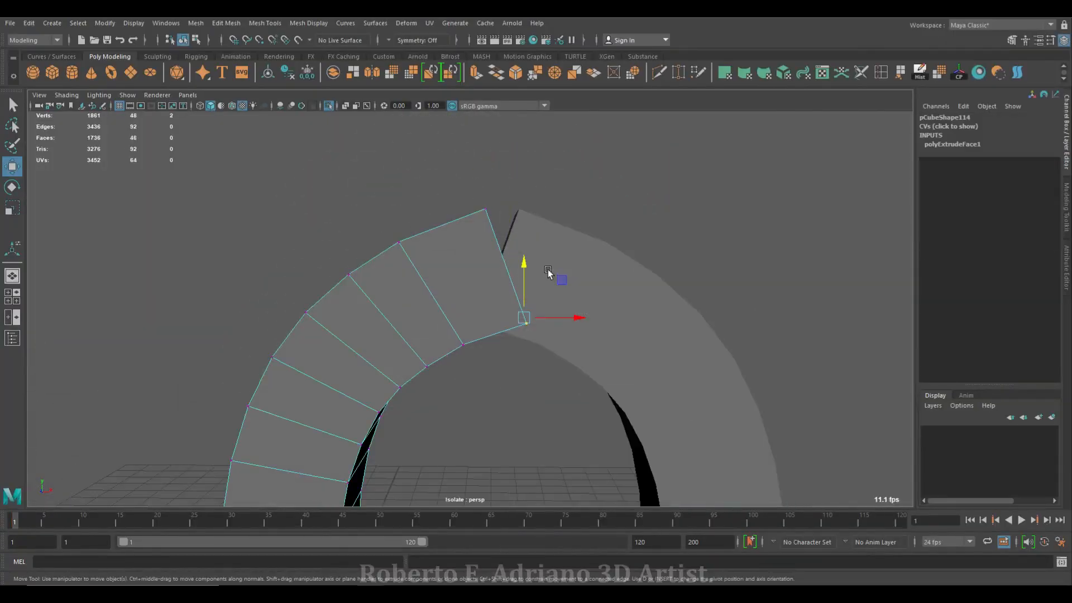
key("space")
key("space")
scroll(621, 302, "up", 2)
left_click_drag(621, 302, 586, 302)
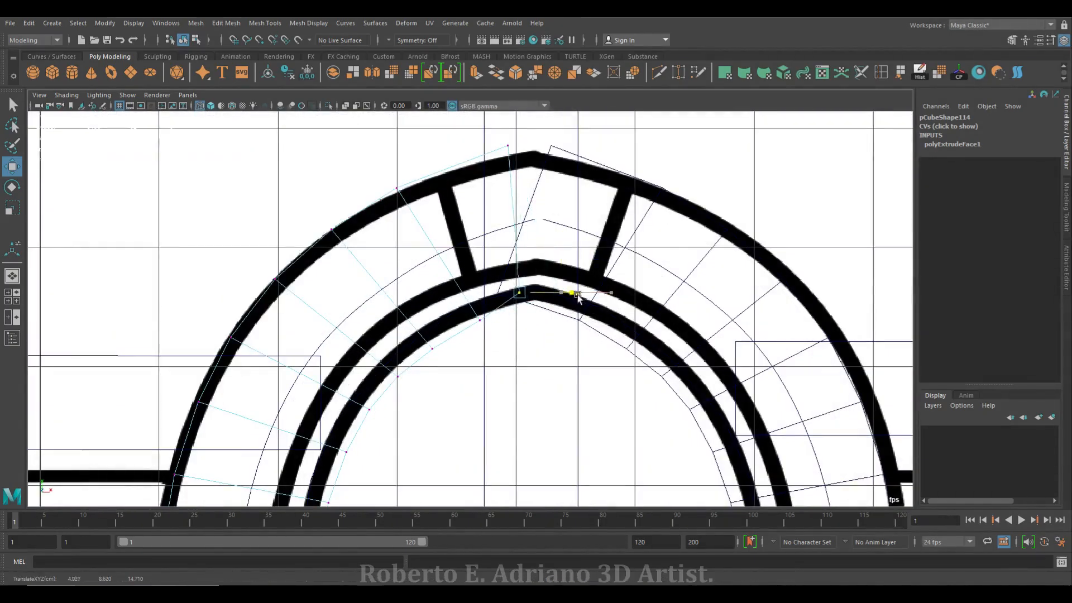
left_click_drag(523, 127, 550, 157)
left_click(396, 189)
left_click_drag(466, 175, 479, 177)
left_click_drag(427, 124, 428, 126)
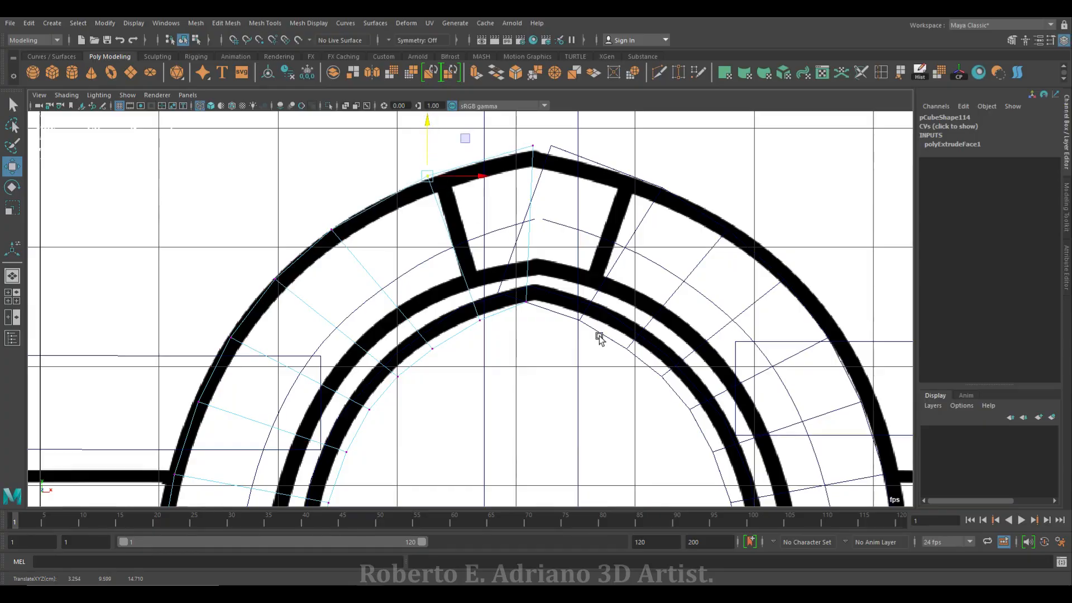
left_click_drag(519, 323, 564, 297)
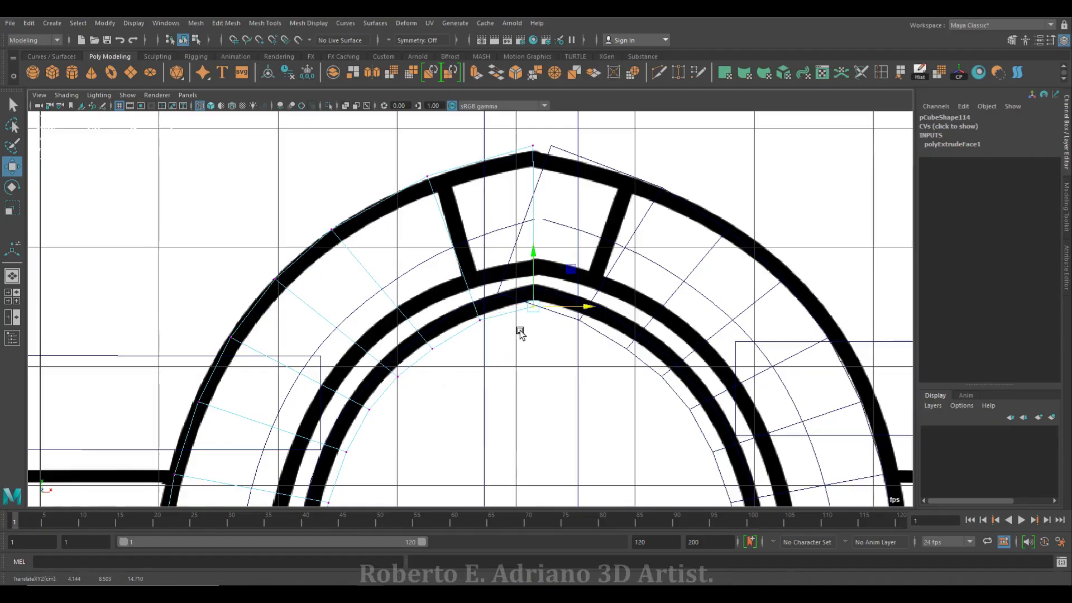
Move the right arch half's apex vertices onto the centre line and fit its upper outer and inner vertices to the reference drawing
right_click_drag(576, 157, 575, 120)
left_click(541, 146)
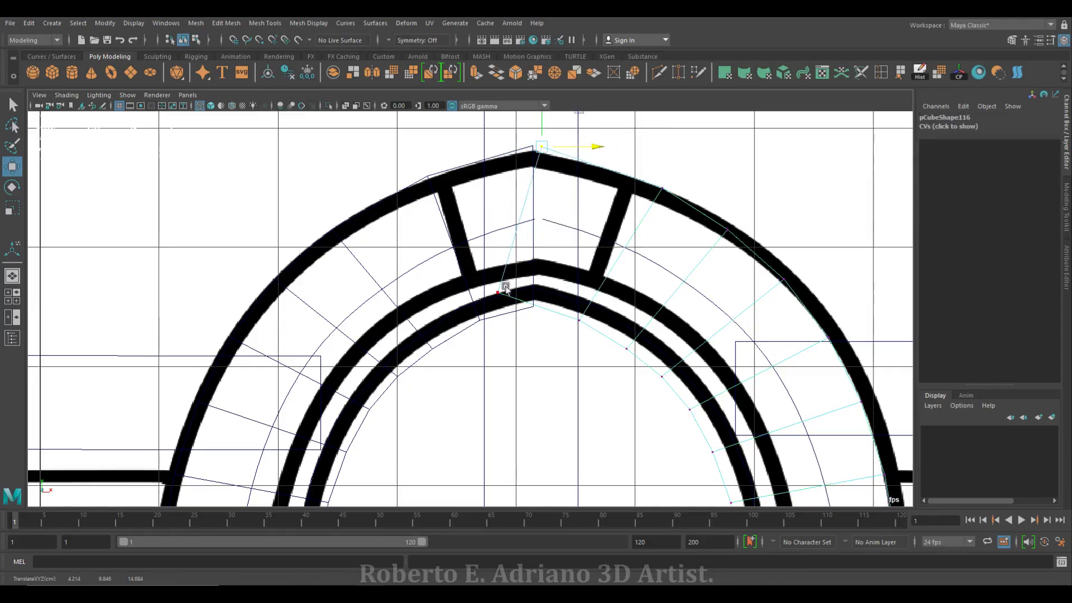
left_click_drag(486, 301, 583, 300)
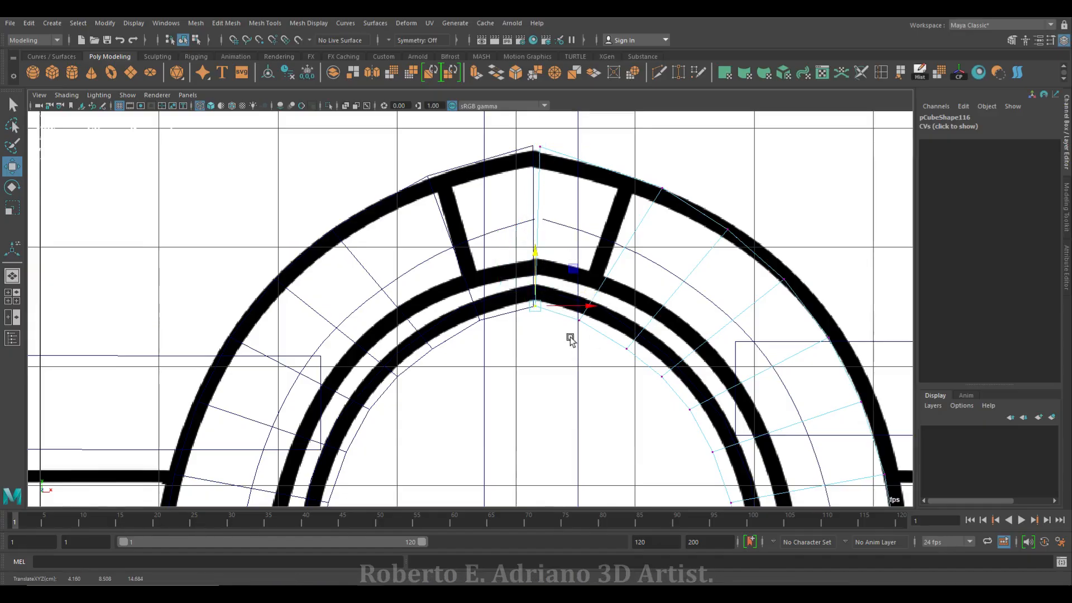
left_click(663, 189)
left_click_drag(662, 188, 638, 177)
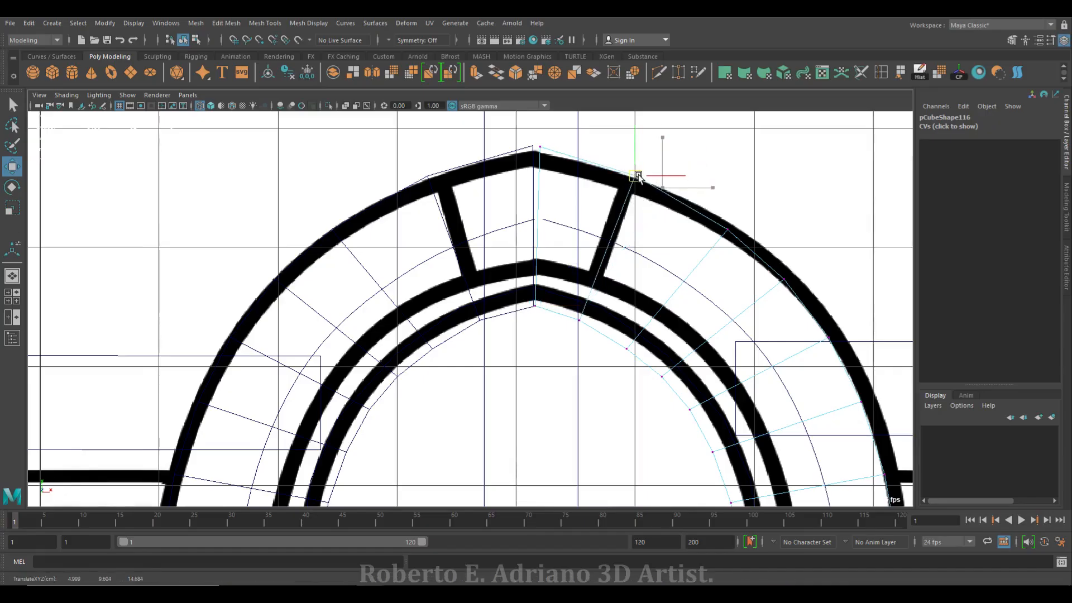
left_click(580, 319)
left_click(627, 349)
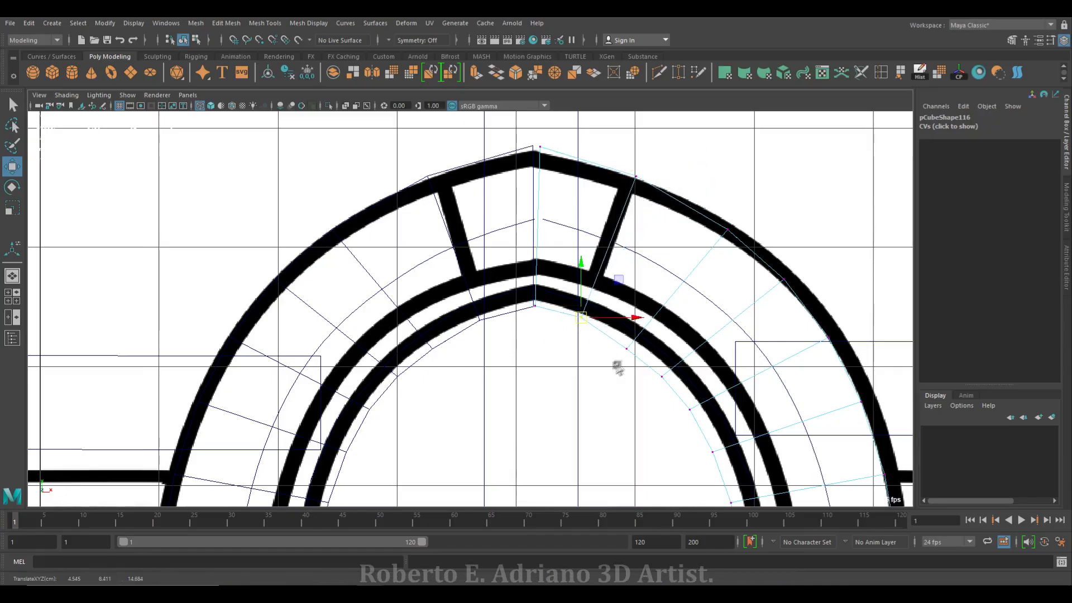
left_click_drag(633, 348, 667, 380)
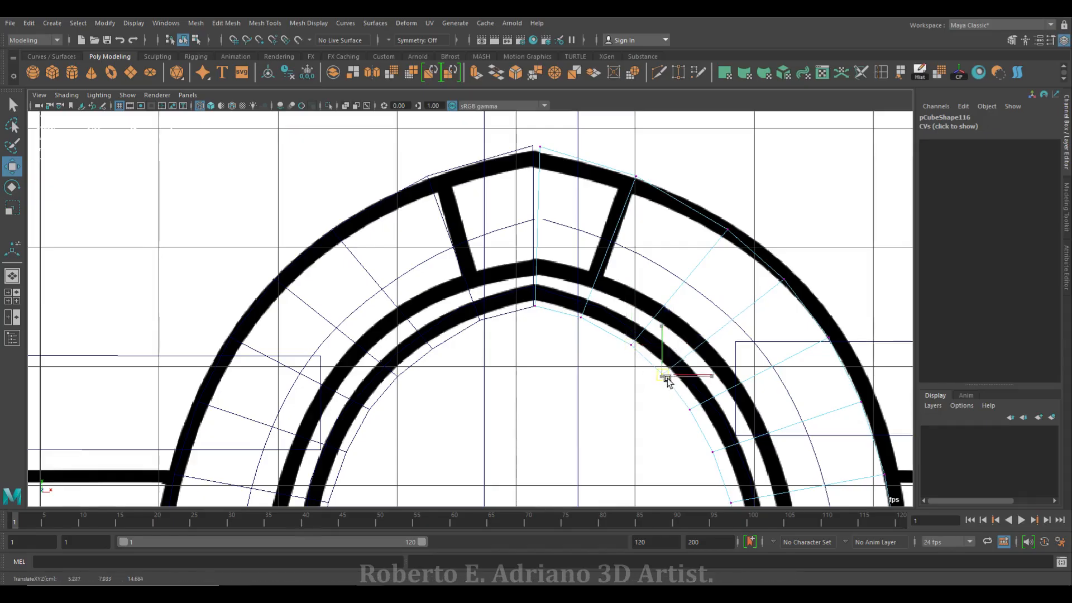
scroll(596, 345, "down", 5)
scroll(597, 344, "up", 6)
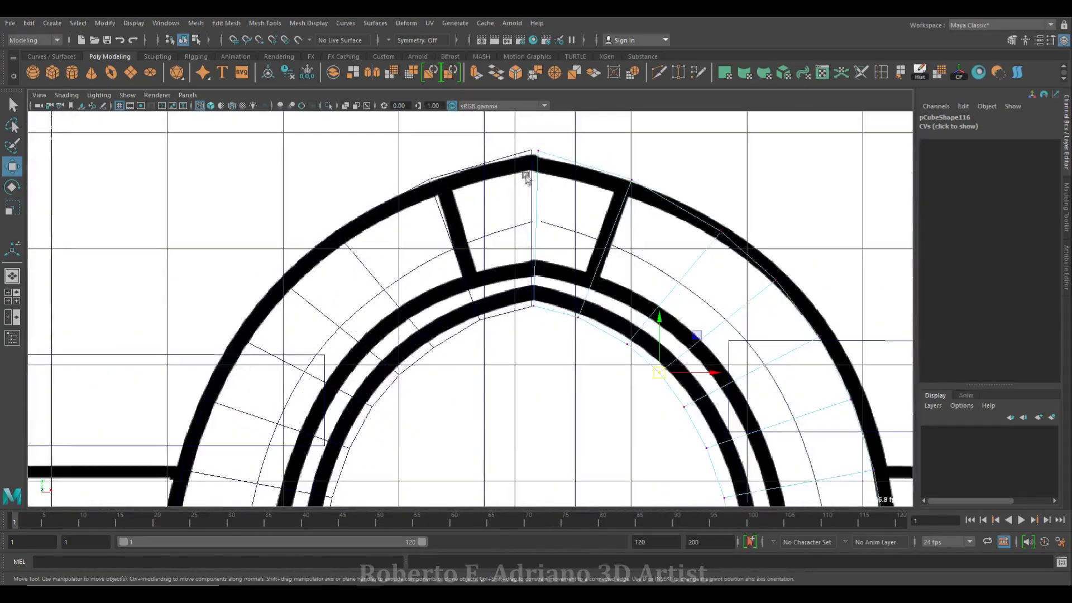
Delete the facing end faces of both arch halves at the apex seam
key("space")
key("space")
left_click_drag(502, 292, 622, 355, "alt")
left_click(568, 358)
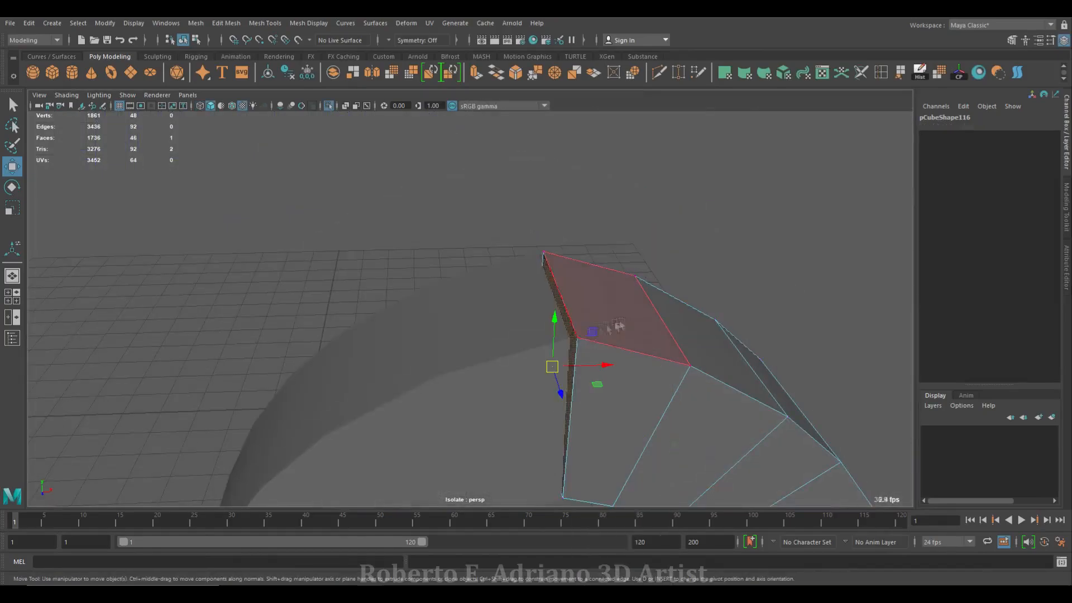
key("Delete")
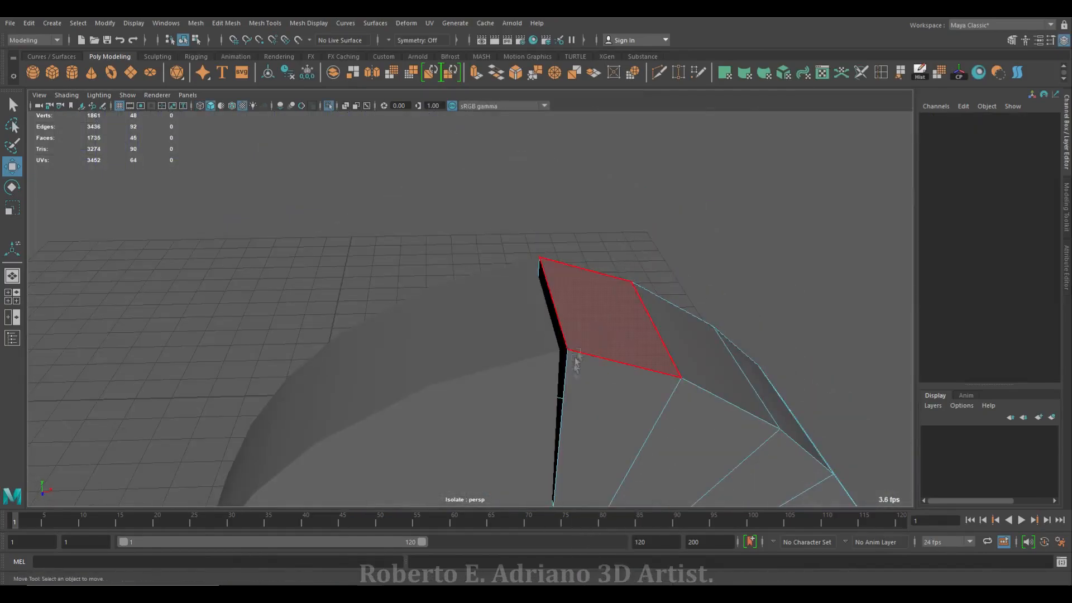
left_click_drag(574, 364, 394, 312, "alt")
left_click(419, 360)
key("ctrl+e")
key("Delete")
Combine the two arch halves into a single mesh
left_click_drag(648, 258, 419, 313, "alt")
right_click_drag(391, 310, 431, 275)
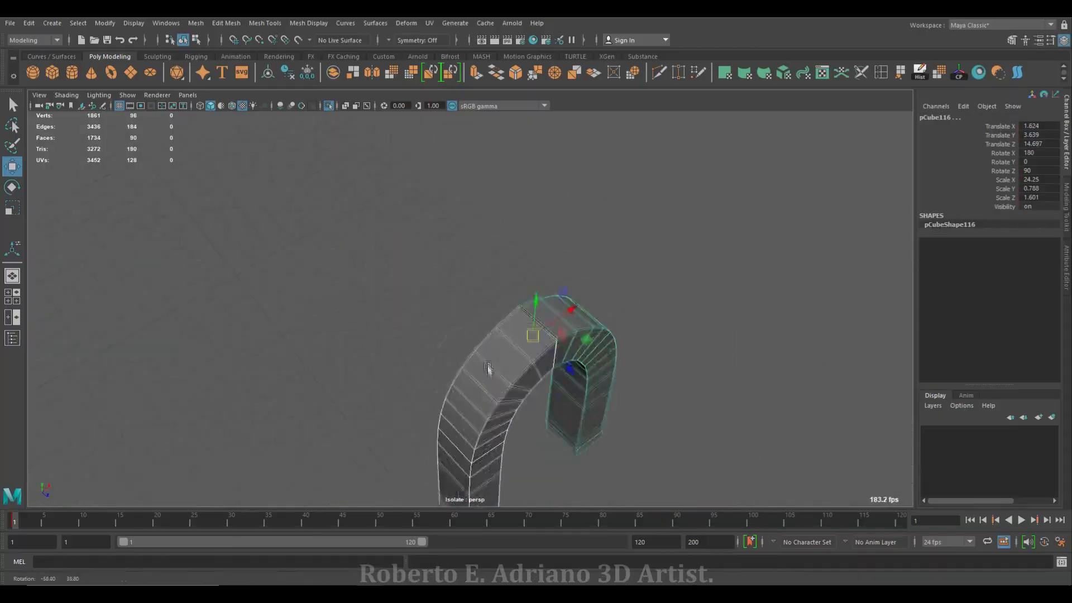
left_click_drag(490, 370, 299, 186, "alt")
left_click(196, 23)
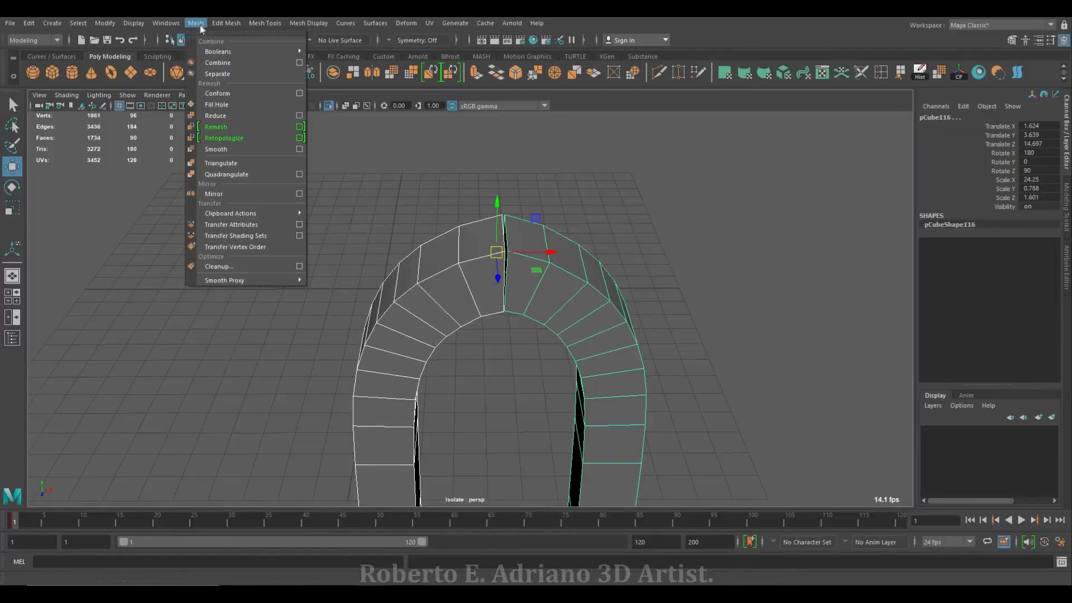
left_click(223, 63)
left_click(194, 23)
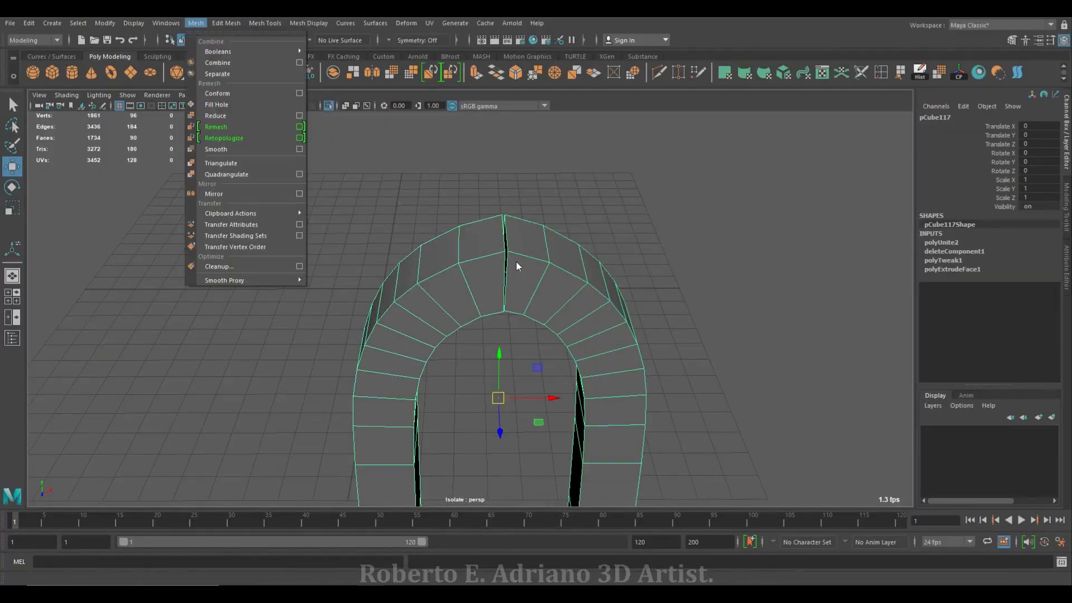
Merge each pair of vertices along the arch's apex seam
right_click_drag(518, 261, 589, 246, "alt")
left_click_drag(589, 246, 520, 336, "alt")
right_click_drag(520, 336, 527, 266)
left_click_drag(526, 266, 408, 246, "alt")
left_click(222, 24)
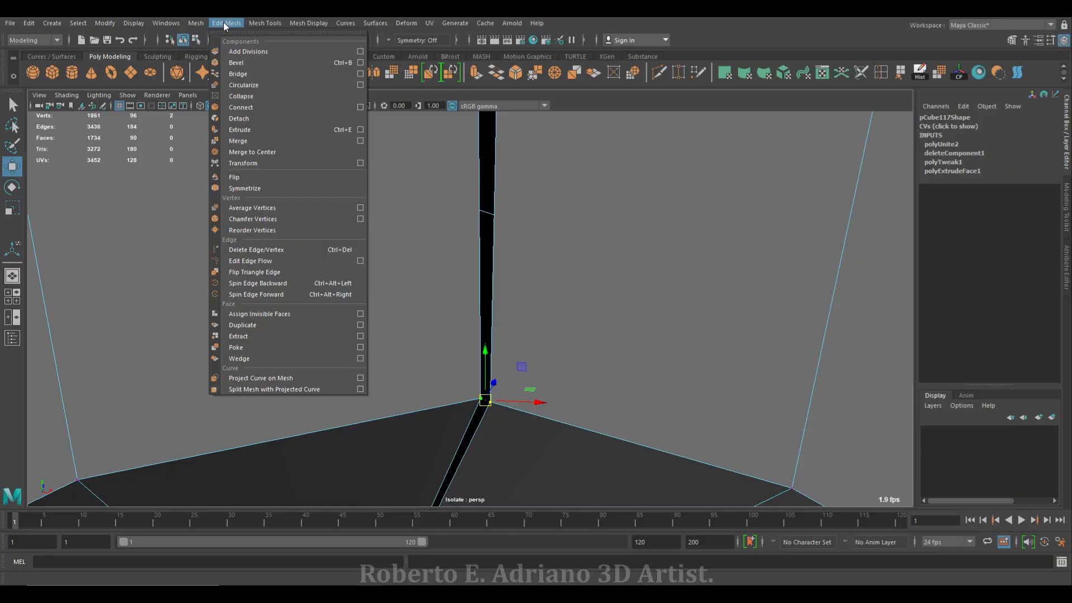
left_click(455, 23)
left_click(533, 73)
left_click_drag(564, 363, 502, 307, "alt")
left_click(532, 73)
key("g")
left_click_drag(379, 357, 500, 359)
key("g")
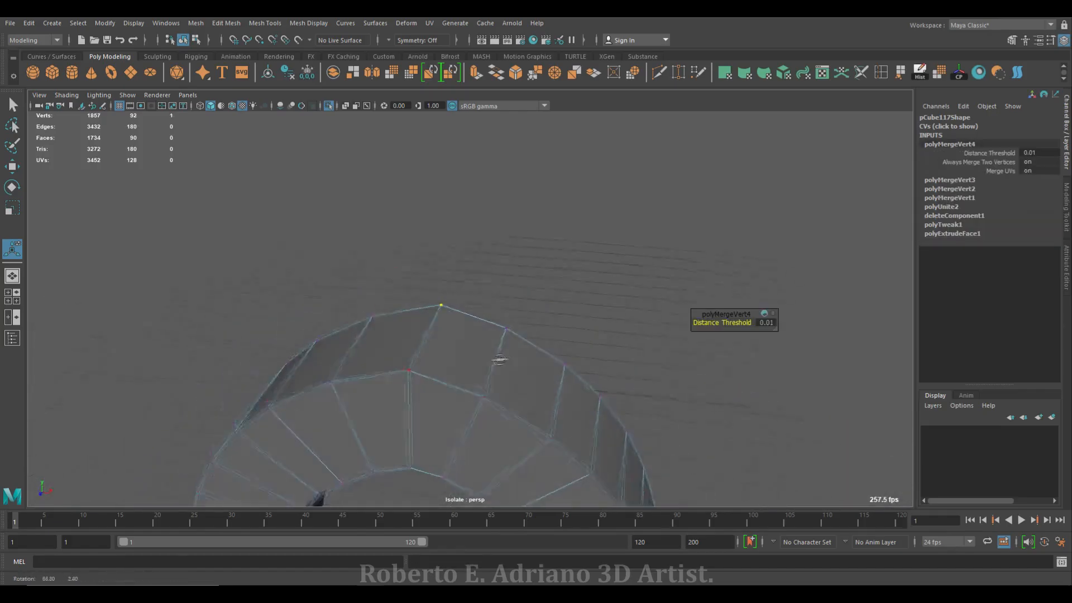
Turn off isolation to show the whole house and delete the separate keystone block above the arch
scroll(497, 345, "down", 5)
middle_click_drag(493, 330, 517, 232, "alt")
left_click_drag(570, 313, 542, 330, "alt")
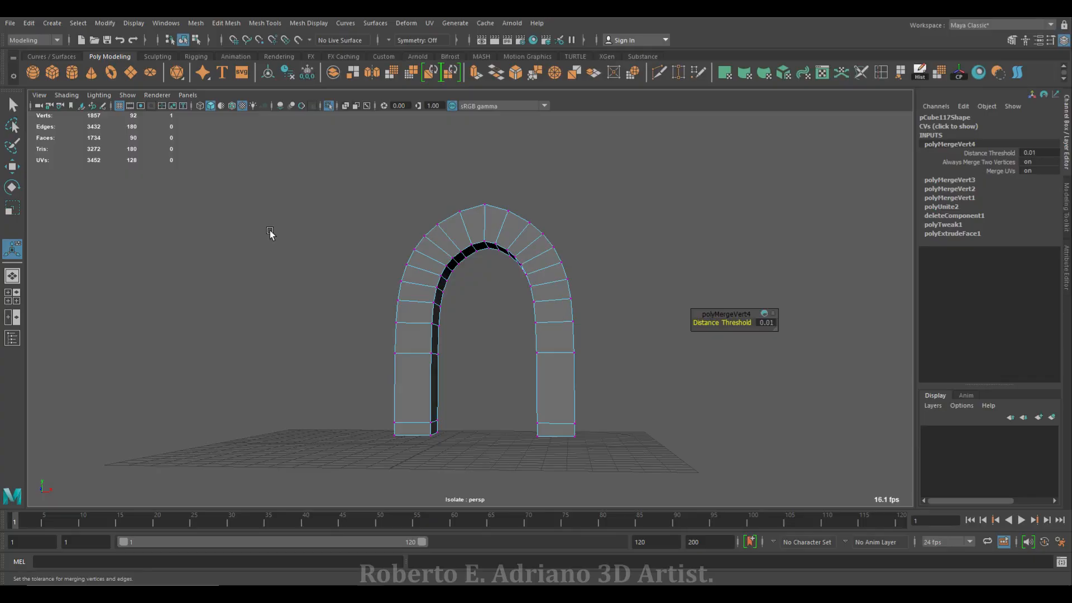
left_click(329, 105)
scroll(481, 301, "down", 4)
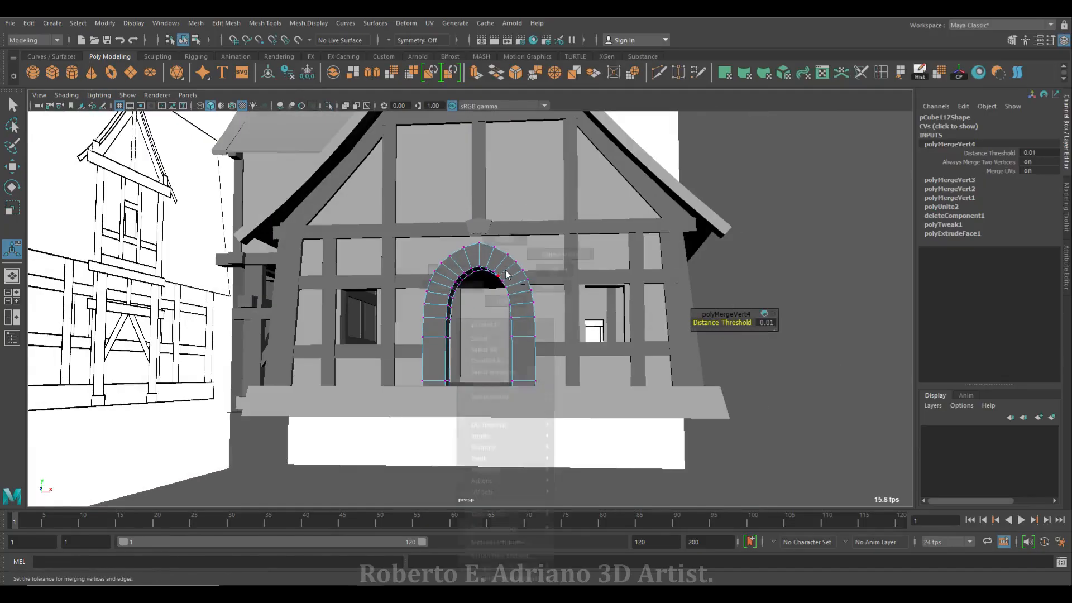
right_click_drag(505, 282, 555, 259)
key("q")
left_click_drag(472, 305, 450, 257, "alt")
scroll(450, 257, "up", 5)
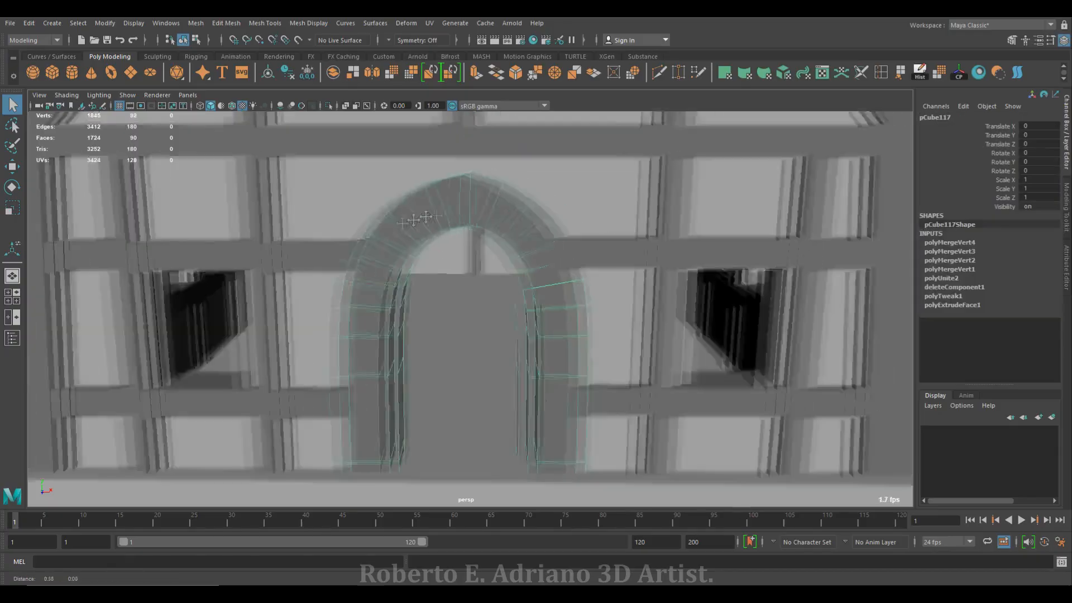
Extrude the two front faces at the arch's apex slightly outward to form the keystone
middle_click_drag(426, 217, 437, 216, "alt")
left_click_drag(437, 216, 445, 258, "alt")
middle_click_drag(445, 259, 476, 350, "alt")
right_click_drag(435, 288, 436, 322)
left_click(444, 297)
left_click(469, 301, "shift")
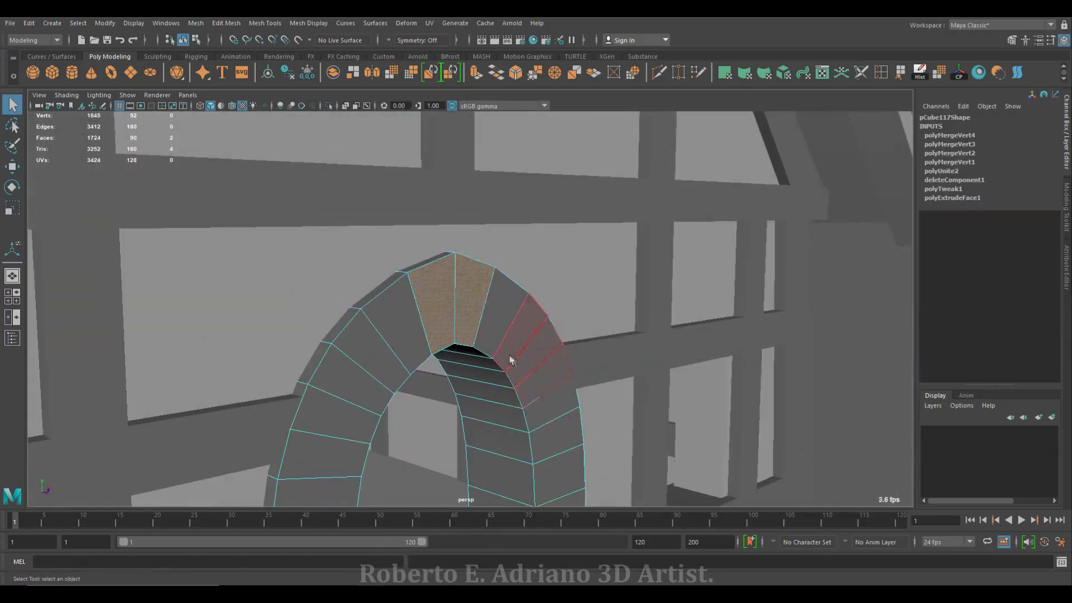
left_click_drag(522, 364, 503, 364, "alt")
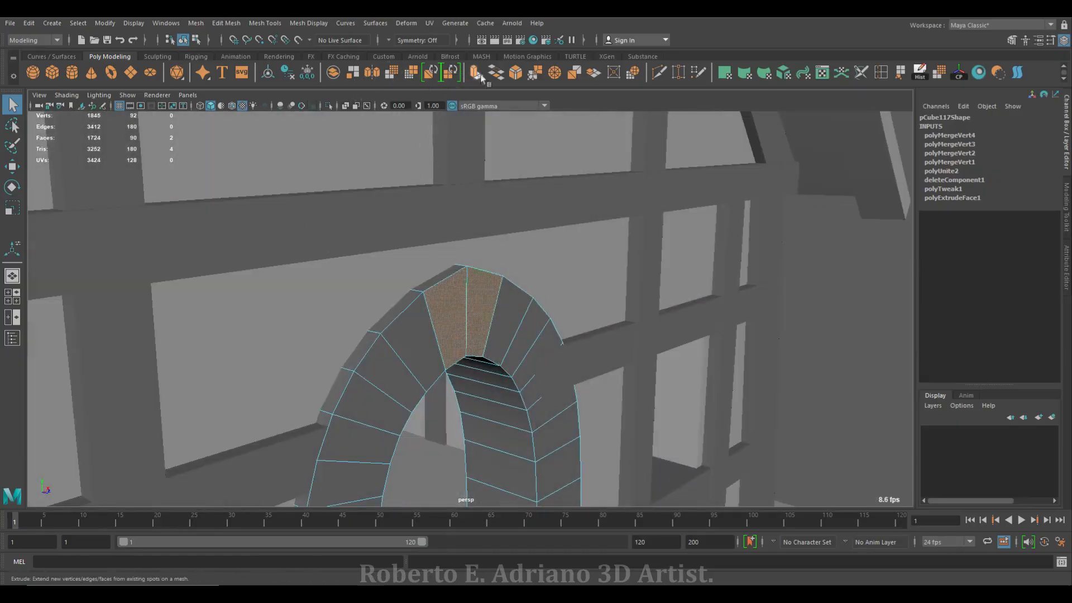
left_click(479, 75)
left_click_drag(485, 324, 485, 325)
scroll(485, 325, "down", 2)
left_click_drag(486, 325, 528, 373, "alt")
left_click_drag(508, 335, 511, 336)
left_click_drag(530, 355, 447, 313, "alt")
right_click_drag(456, 290, 510, 275)
Adjust the height of the keystone's right outer corner vertices on the arch
scroll(467, 313, "down", 4)
left_click_drag(467, 313, 445, 345, "alt")
scroll(451, 342, "up", 5)
middle_click_drag(445, 345, 451, 247, "alt")
left_click_drag(451, 247, 460, 261, "alt")
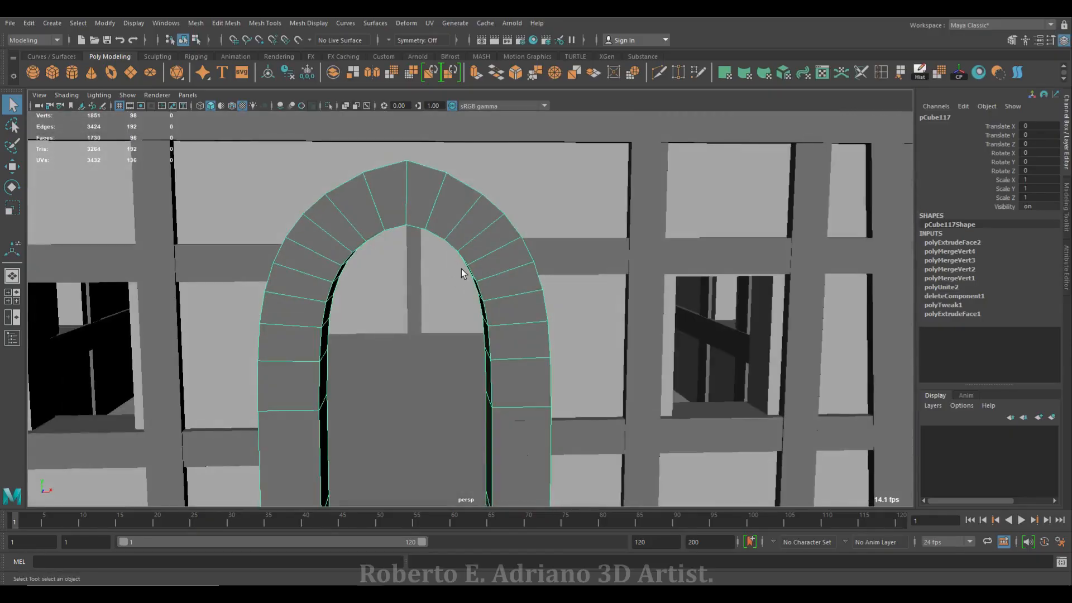
right_click_drag(455, 215, 440, 195)
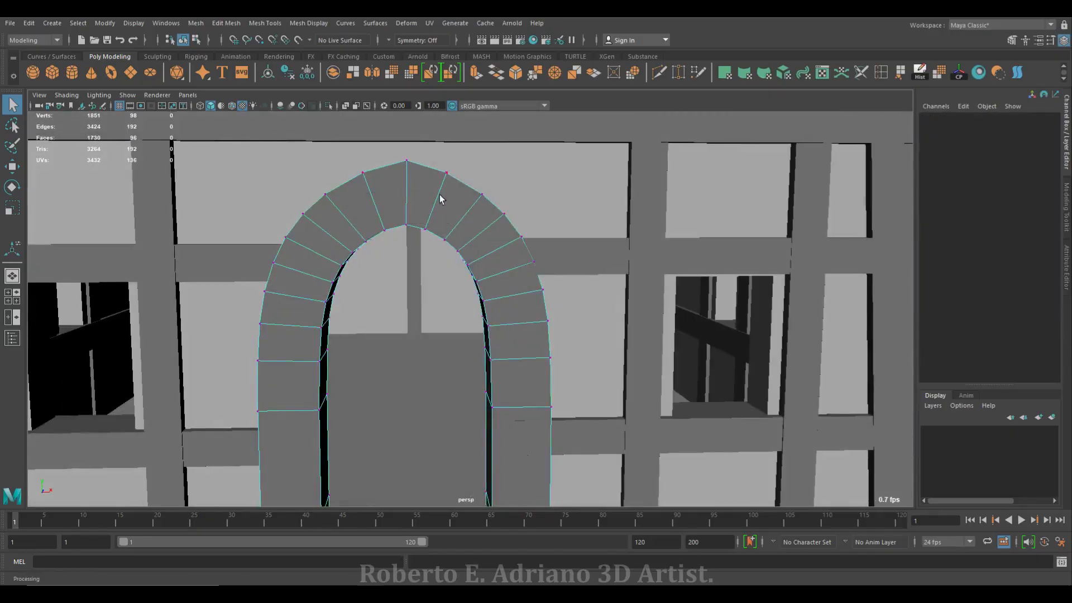
scroll(440, 195, "up", 5)
key("w")
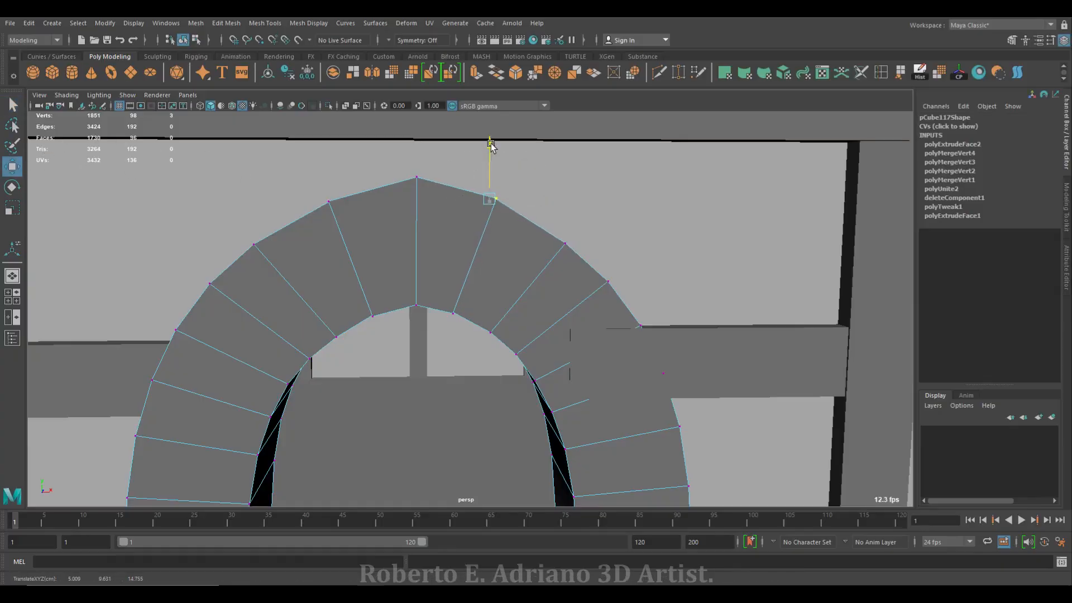
left_click_drag(492, 146, 510, 240, "alt")
mouse_move(439, 267)
left_mouse_down("alt")
mouse_move(447, 283)
mouse_move(433, 251)
left_mouse_up("alt")
right_click_drag(414, 194, 453, 178)
Save the scene and accept the student version notice
scroll(413, 222, "down", 5)
left_click_drag(414, 222, 469, 306, "alt")
scroll(421, 273, "down", 3)
scroll(472, 259, "down", 5)
scroll(443, 307, "down", 2)
scroll(470, 306, "up", 5)
key("ctrl+s")
left_click(512, 311)
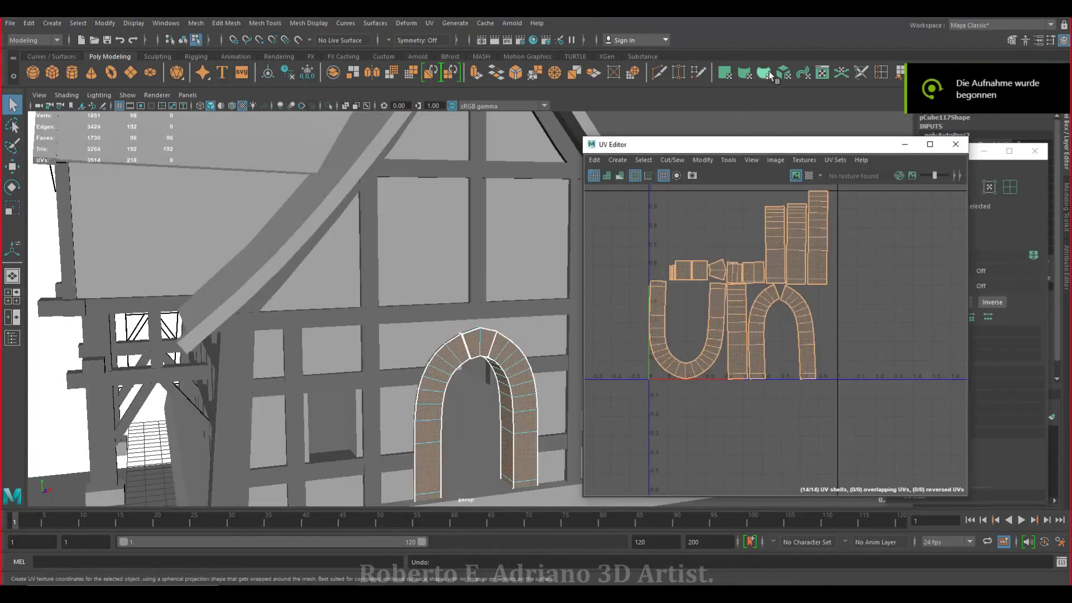
Try rotating all of the arch's UVs, and undo back to before its automatic projection
right_click_drag(487, 289, 589, 276)
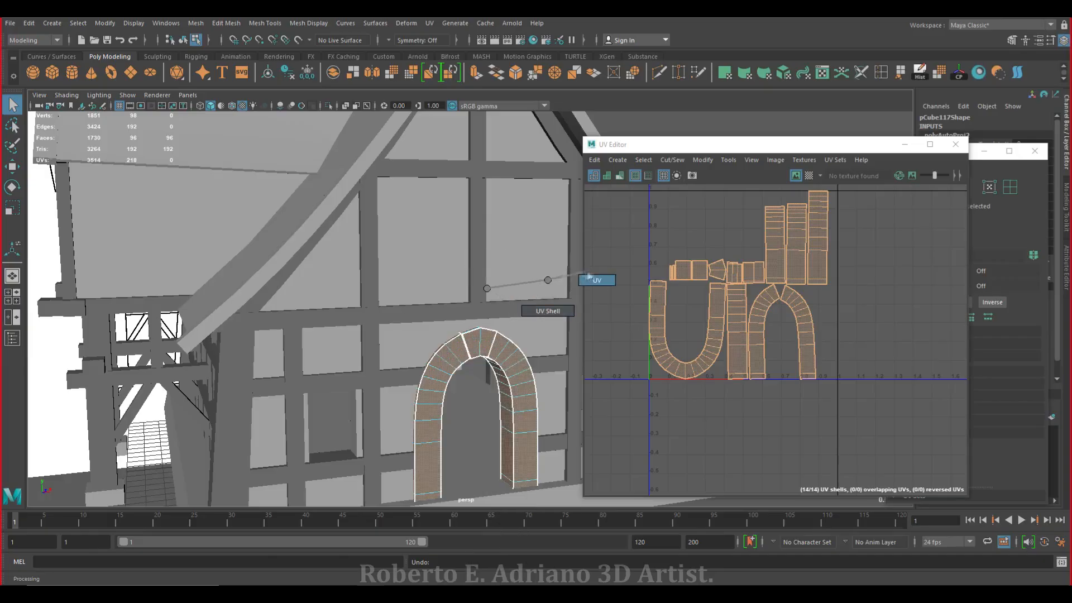
left_click_drag(608, 405, 890, 183)
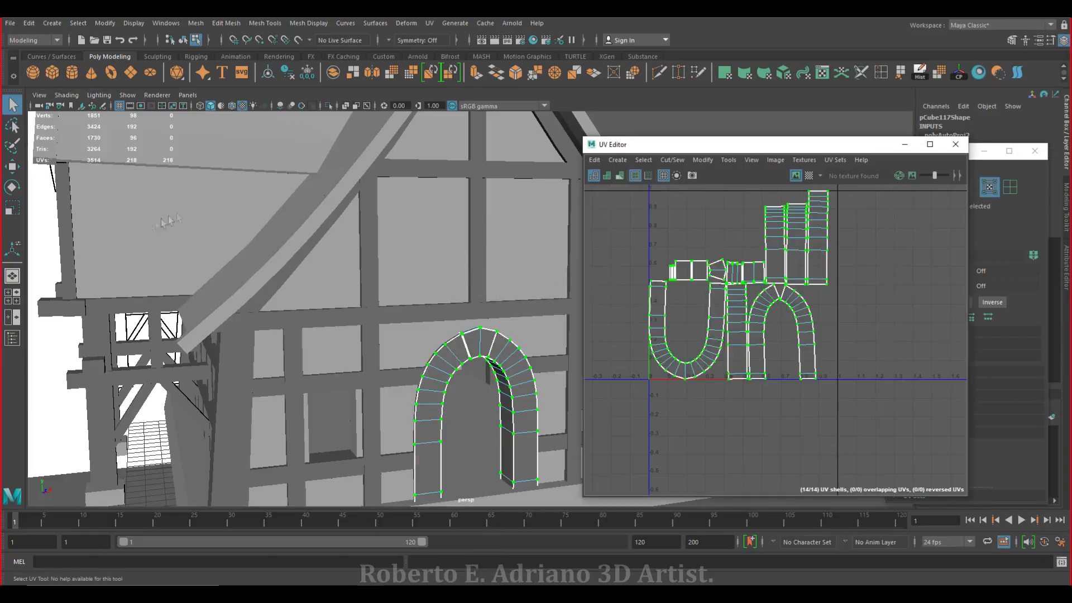
key("e")
left_click_drag(705, 332, 672, 349)
key("ctrl+z")
key("ctrl+z")
key("ctrl+z")
key("ctrl+z")
key("ctrl+z")
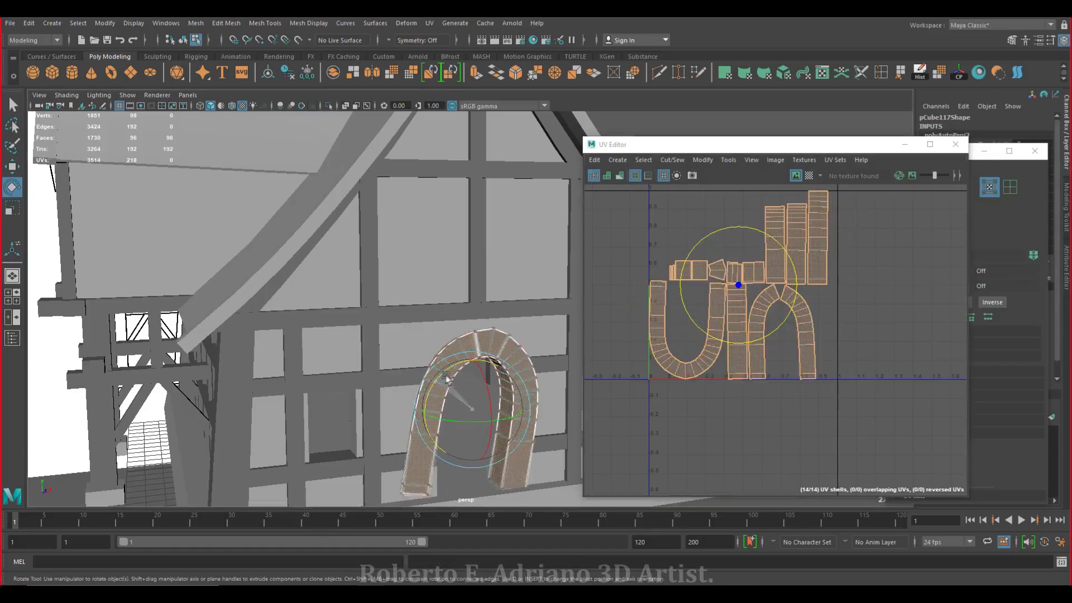
Apply automatic UV mapping to the door arch and rotate the projection so both arch-shaped shells stand upright
right_click_drag(478, 291, 497, 341)
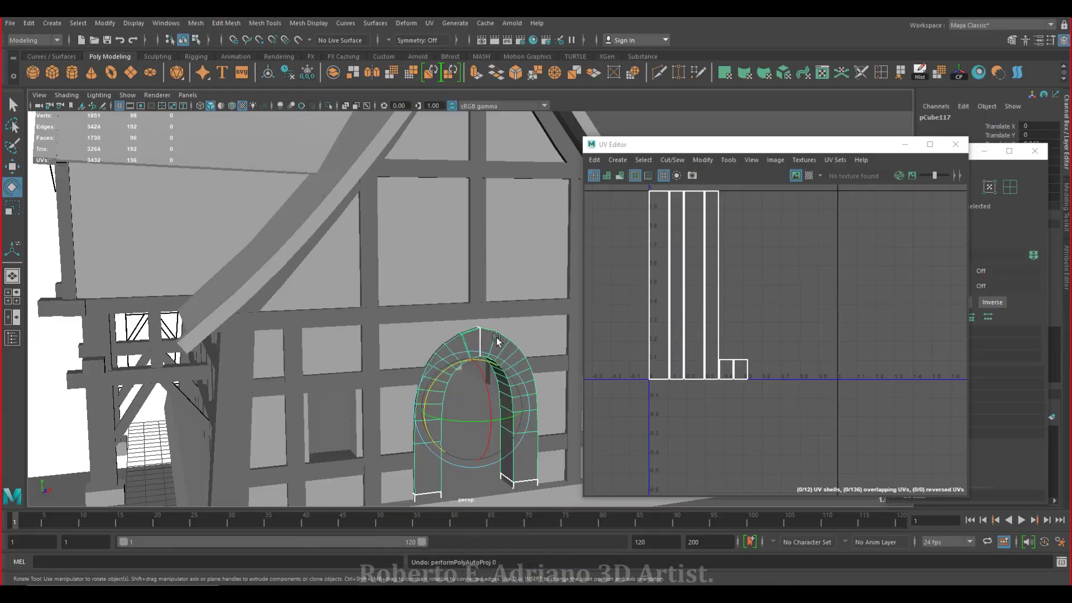
left_click(784, 73)
left_click_drag(385, 451, 500, 401)
left_click(430, 361)
left_click_drag(437, 364, 498, 360)
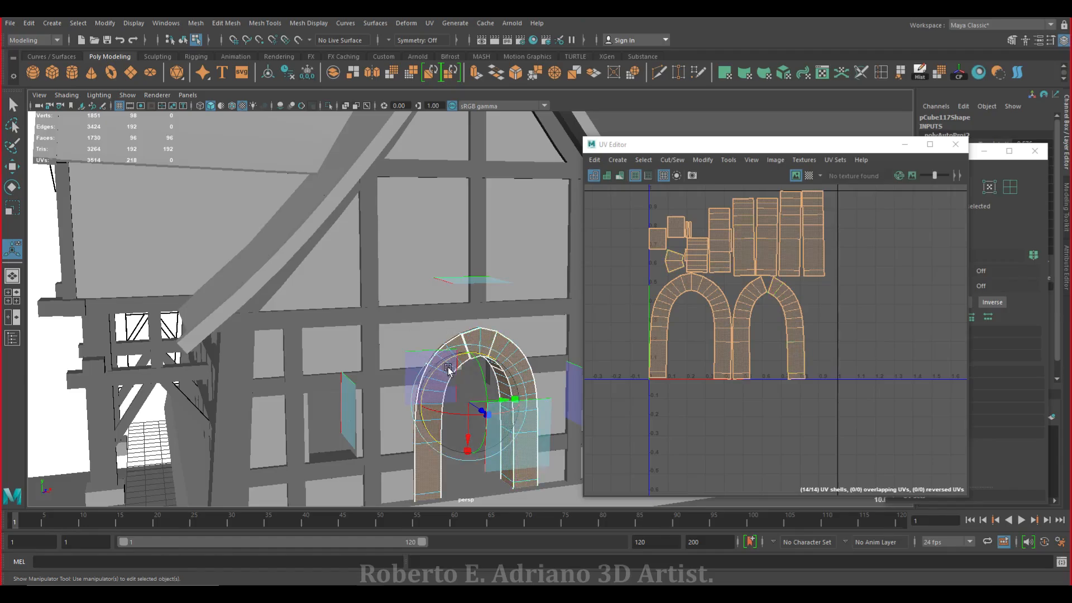
Return the arch to object mode, close the UV Editor and save the scene
key("q")
right_click_drag(426, 287, 479, 270)
key("w")
left_click(955, 144)
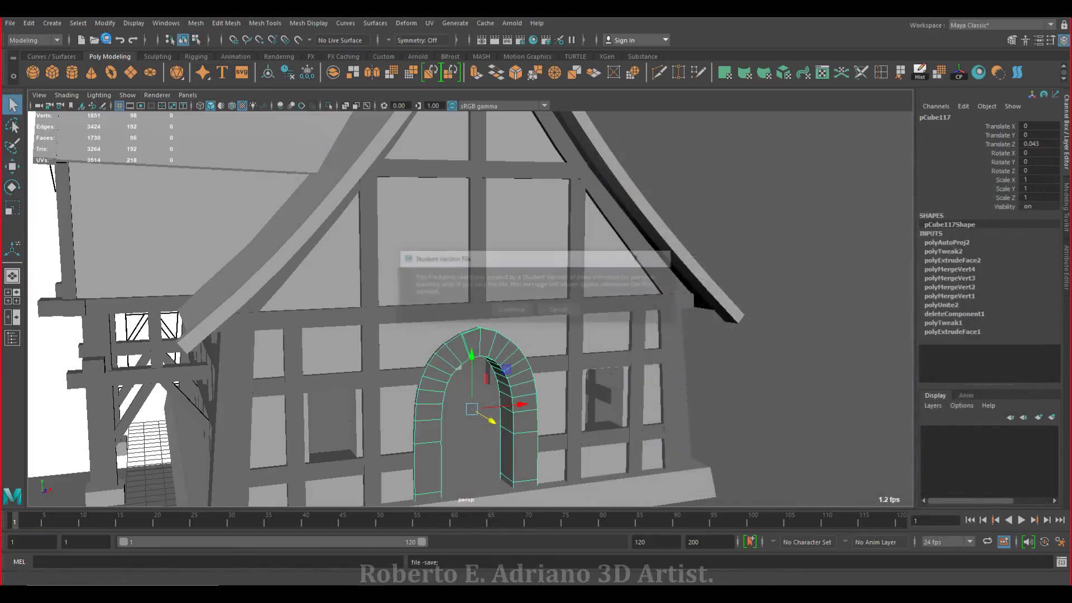
scroll(576, 264, "down", 4)
scroll(572, 247, "up", 2)
left_click_drag(572, 248, 330, 257, "alt")
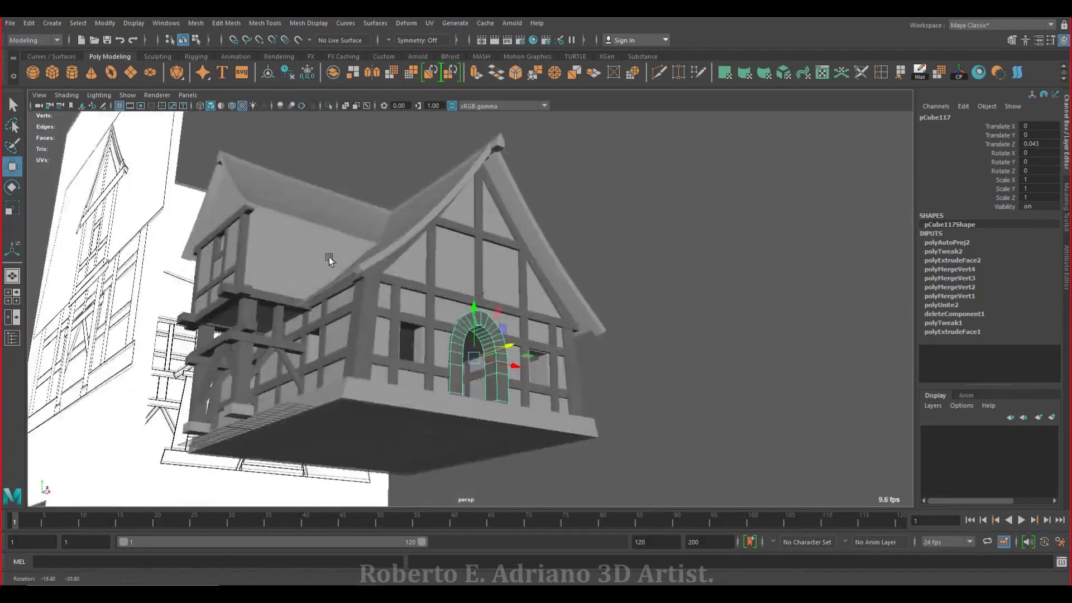
scroll(329, 257, "up", 10)
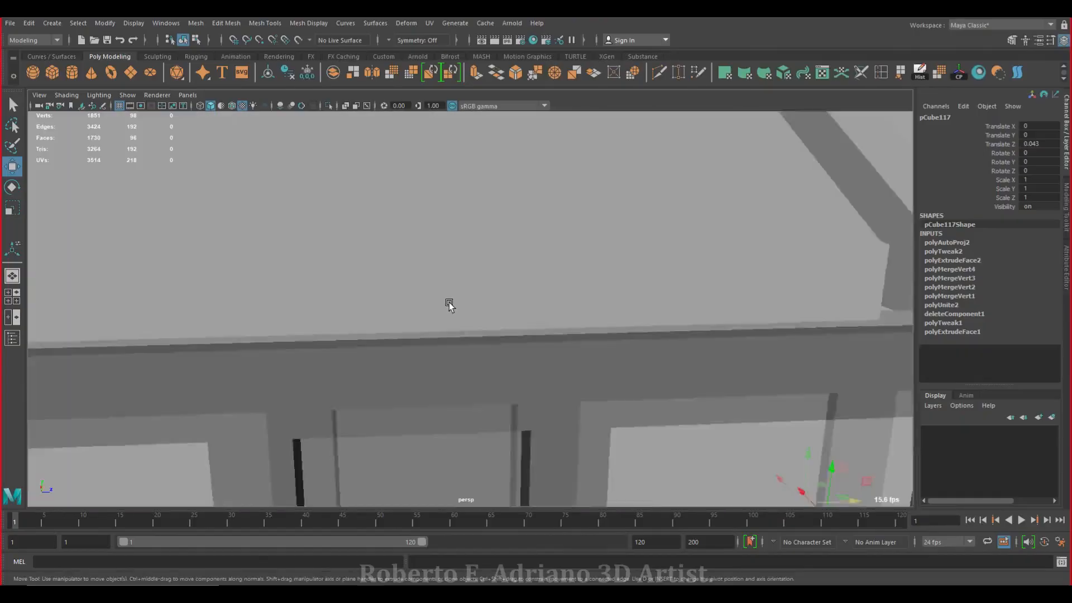
Insert three horizontal edge loops across the side wing's gable wall, spaced between the roof peak and the lower corners
scroll(449, 303, "up", 2)
scroll(513, 348, "down", 3)
scroll(511, 342, "up", 2)
left_click_drag(509, 337, 426, 306, "alt")
scroll(380, 304, "down", 3)
left_click(394, 197)
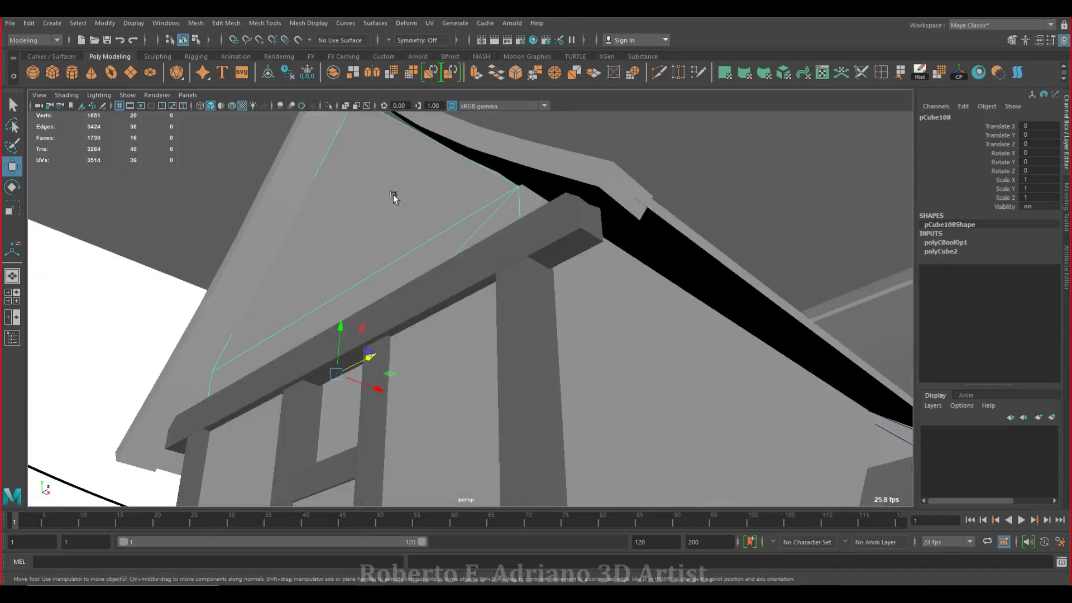
middle_click_drag(393, 195, 449, 301, "alt")
scroll(449, 302, "up", 3)
left_click(885, 73)
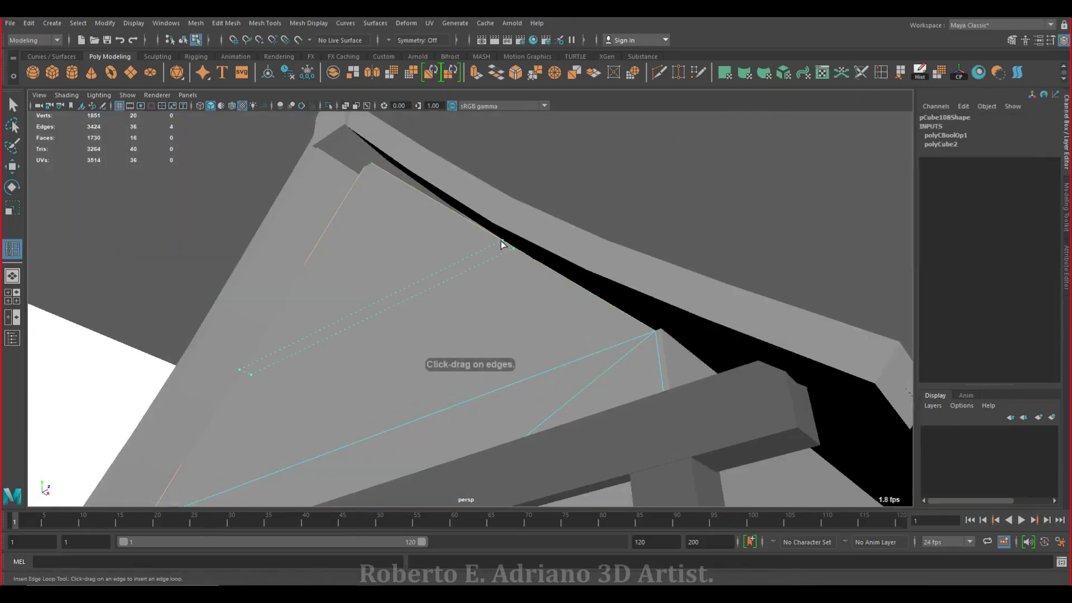
left_click(400, 188)
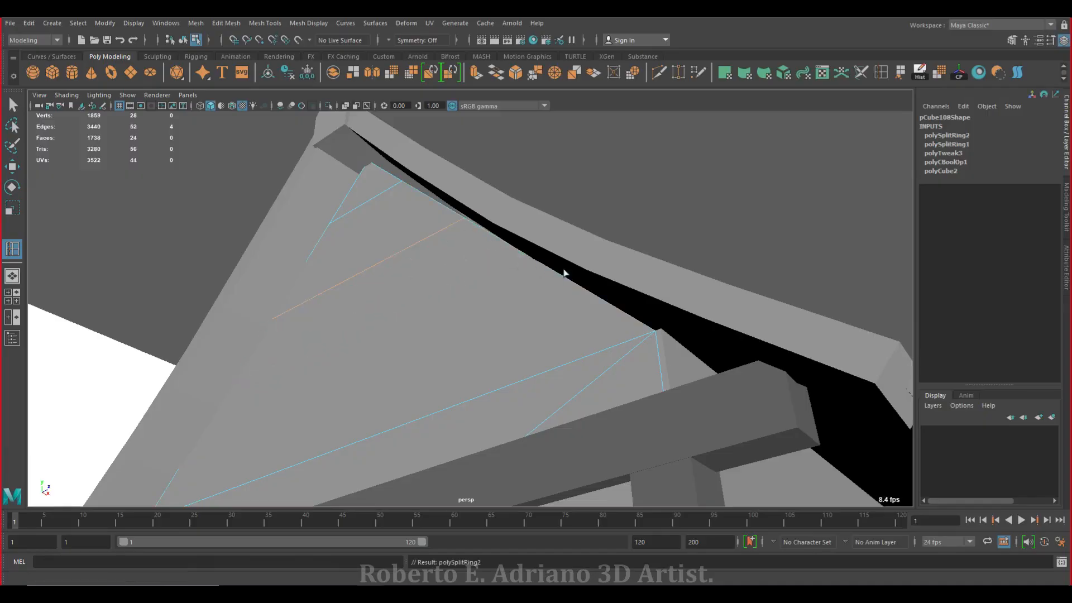
left_click(530, 274)
left_click_drag(530, 274, 393, 285, "alt")
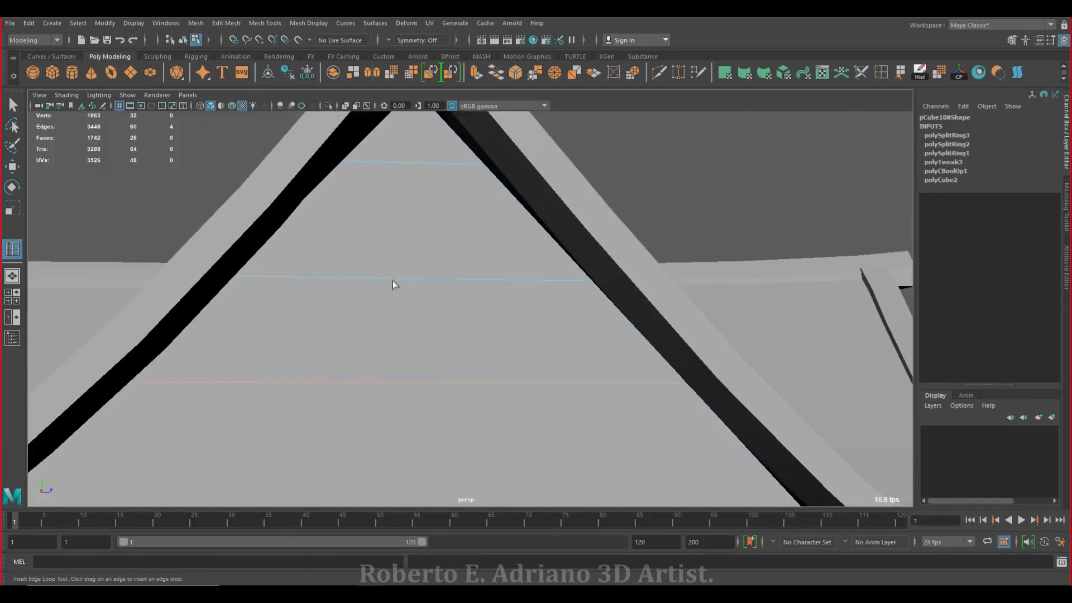
Widen the gable wall's inserted vertex rows and its peak along the Z axis to meet the roof slopes
left_click(715, 239)
left_click(8, 211)
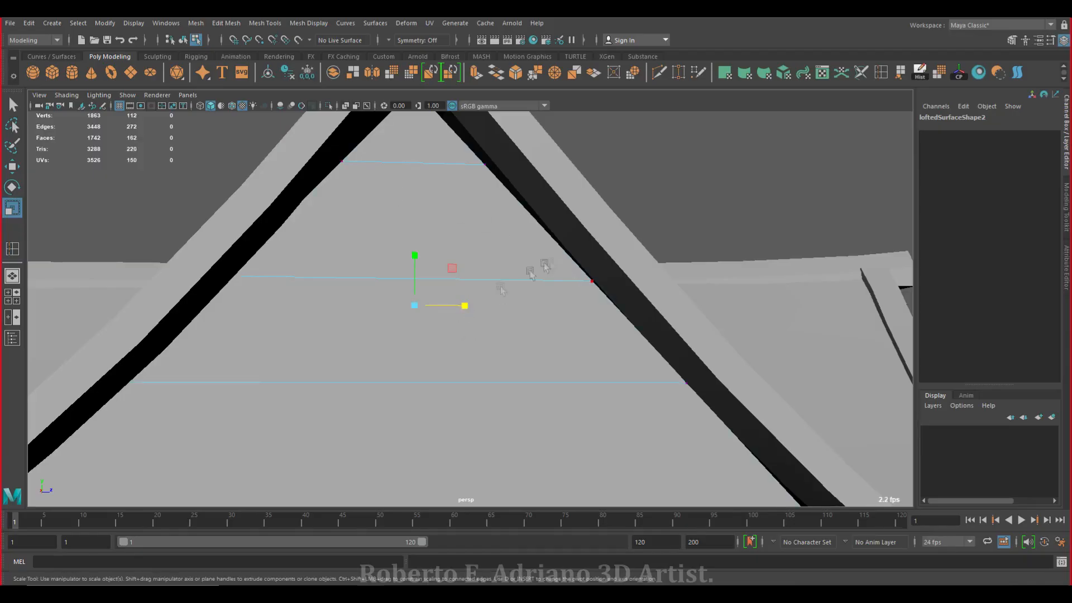
left_click_drag(401, 240, 771, 222)
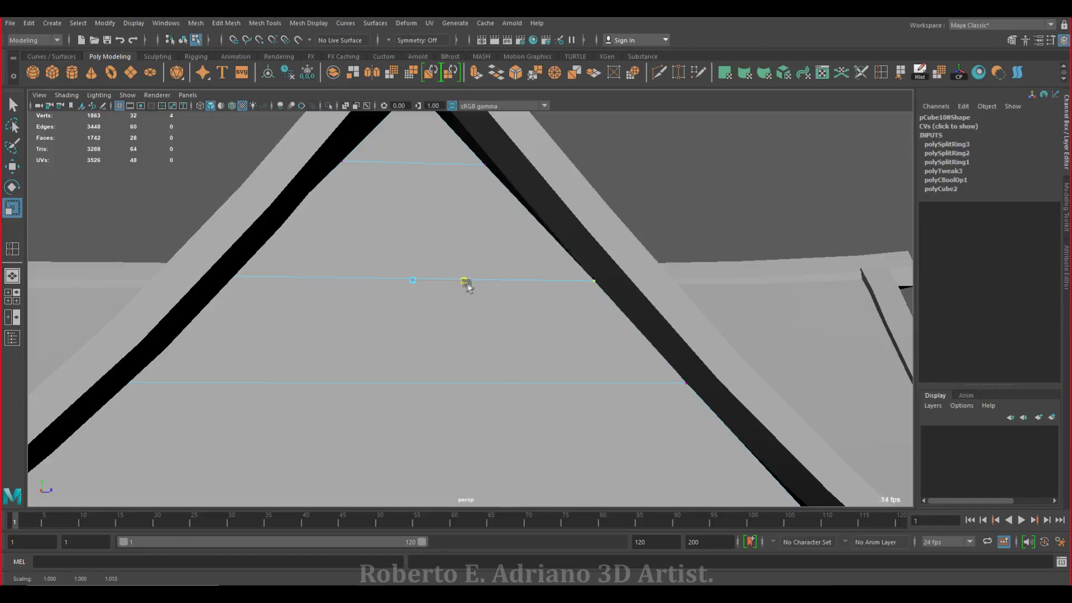
double_click(470, 165)
left_click_drag(469, 165, 471, 170)
middle_click_drag(505, 180, 524, 235, "alt")
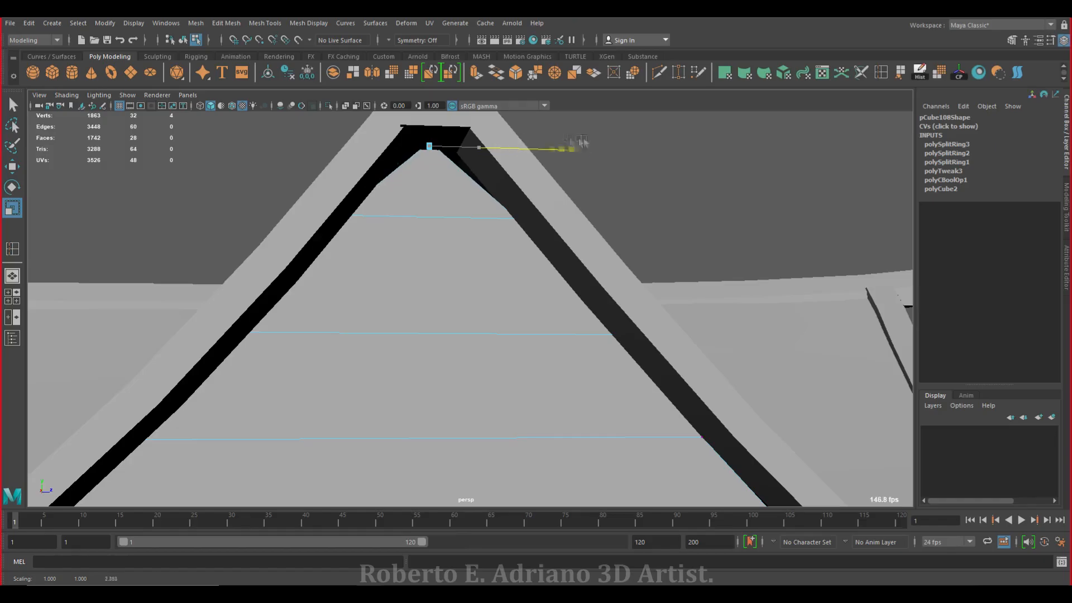
left_click_drag(479, 147, 669, 136)
middle_click_drag(476, 306, 460, 196, "alt")
left_click_drag(66, 370, 54, 352)
left_click_drag(462, 323, 466, 323)
Raise the vertex row at the gable wall's lower corners slightly and scale its width to about 0.991
middle_click_drag(463, 345, 559, 250, "alt")
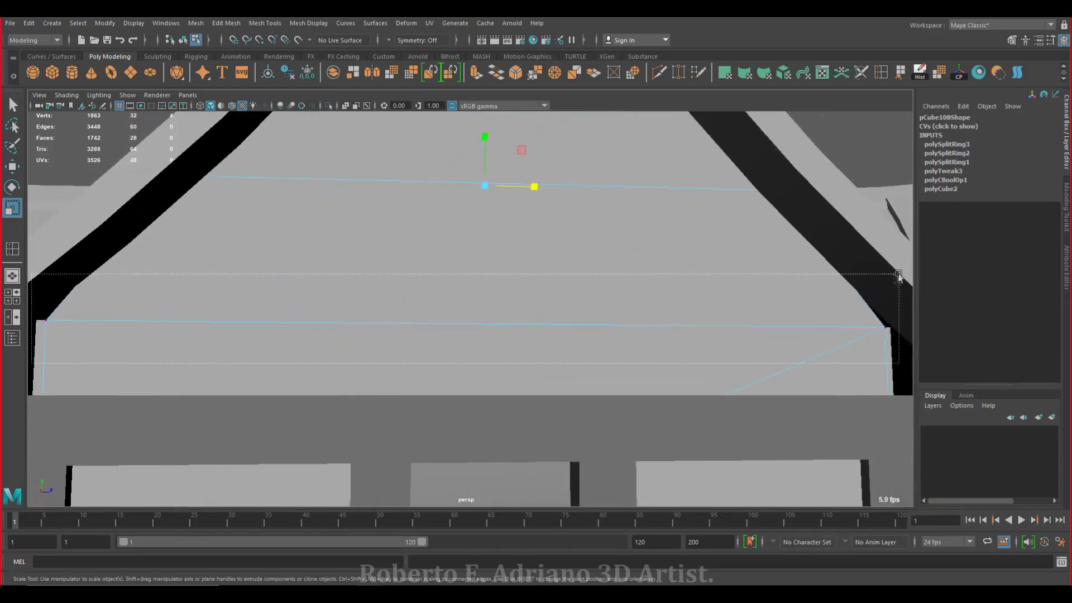
left_click_drag(538, 324, 682, 335, "alt")
left_click_drag(651, 292, 649, 305, "alt")
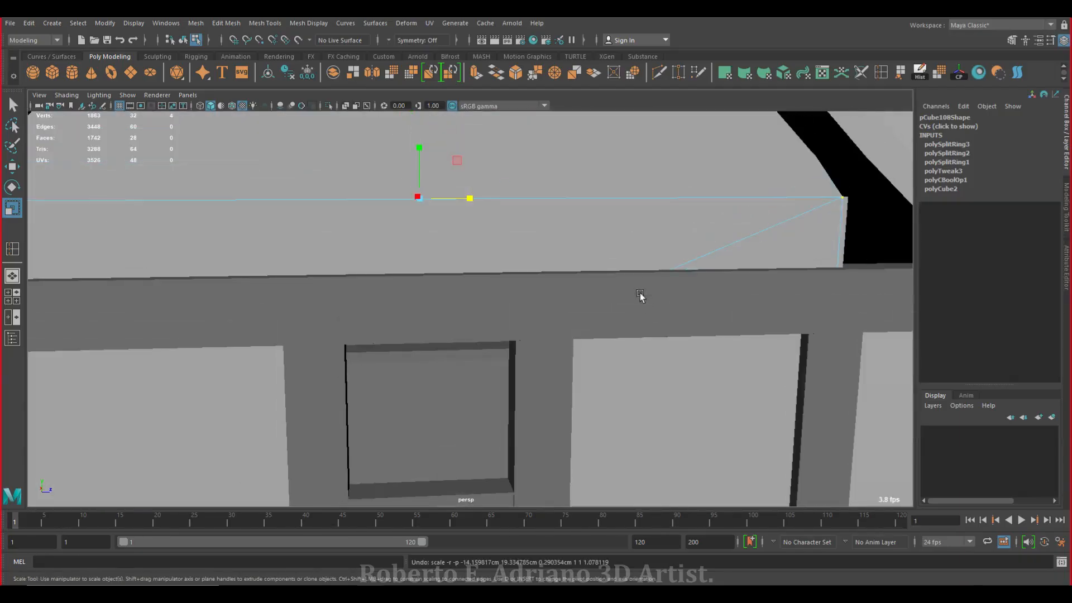
left_click(12, 166)
left_click_drag(420, 148, 421, 135)
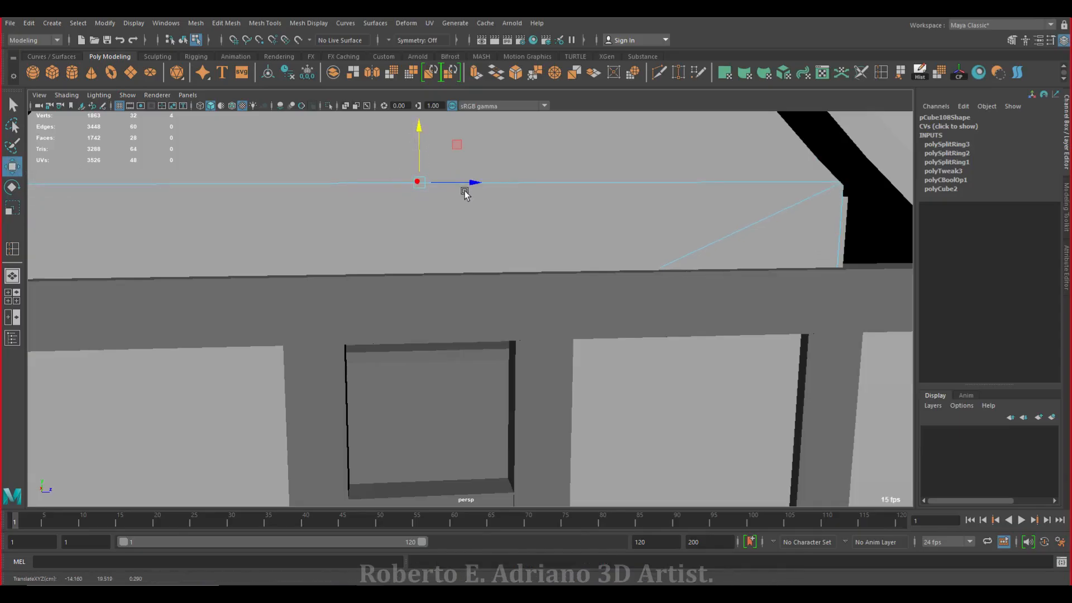
key("r")
left_click_drag(470, 182, 470, 183)
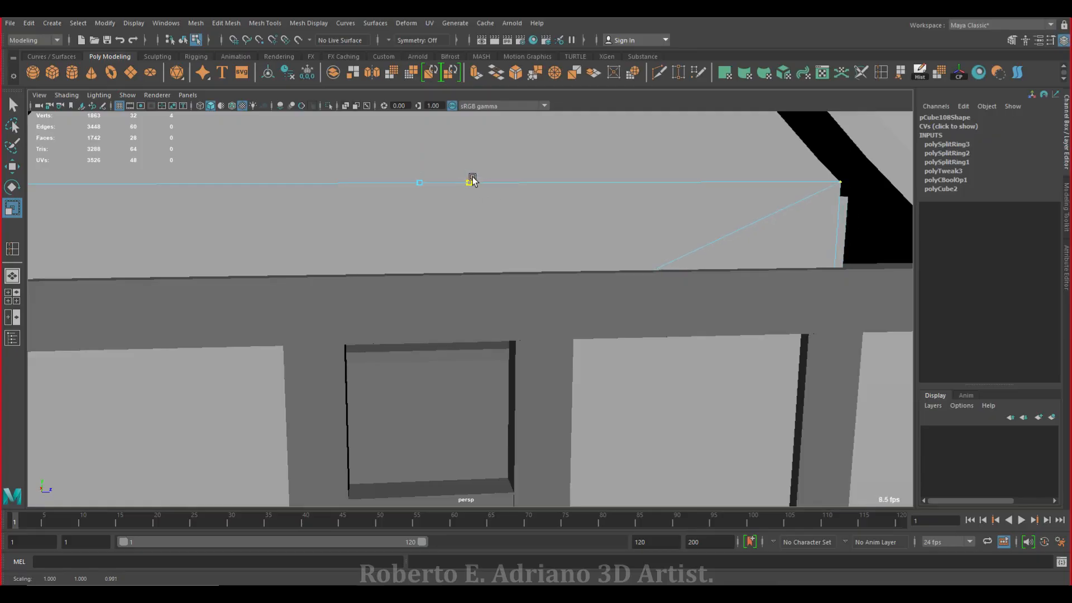
left_click_drag(473, 179, 479, 209, "alt")
Adjust the edges of the framing below the side gable to fit under the roof
right_click(479, 208)
right_click_drag(479, 208, 531, 191)
left_click(495, 194)
left_click_drag(495, 193, 491, 333, "alt")
scroll(503, 295, "up", 5)
left_click(637, 398)
right_click_drag(638, 288, 637, 255)
left_click_drag(691, 384, 637, 94)
key("w")
left_click_drag(604, 205, 586, 321, "alt")
mouse_move(585, 321)
left_mouse_down()
mouse_move(641, 246)
mouse_move(677, 330)
mouse_move(582, 338)
mouse_move(366, 318)
left_mouse_up()
Raise the upper vertices of the neighbouring framing piece beneath the side gable's roof
left_click(391, 341)
right_click_drag(438, 288, 389, 291)
left_click_drag(323, 371, 626, 235)
left_click_drag(625, 235, 545, 383, "alt")
left_click_drag(462, 391, 464, 118)
left_click_drag(492, 160, 515, 262, "alt")
left_click_drag(584, 290, 413, 303, "alt")
left_click(408, 257)
left_click_drag(408, 256, 483, 367, "alt")
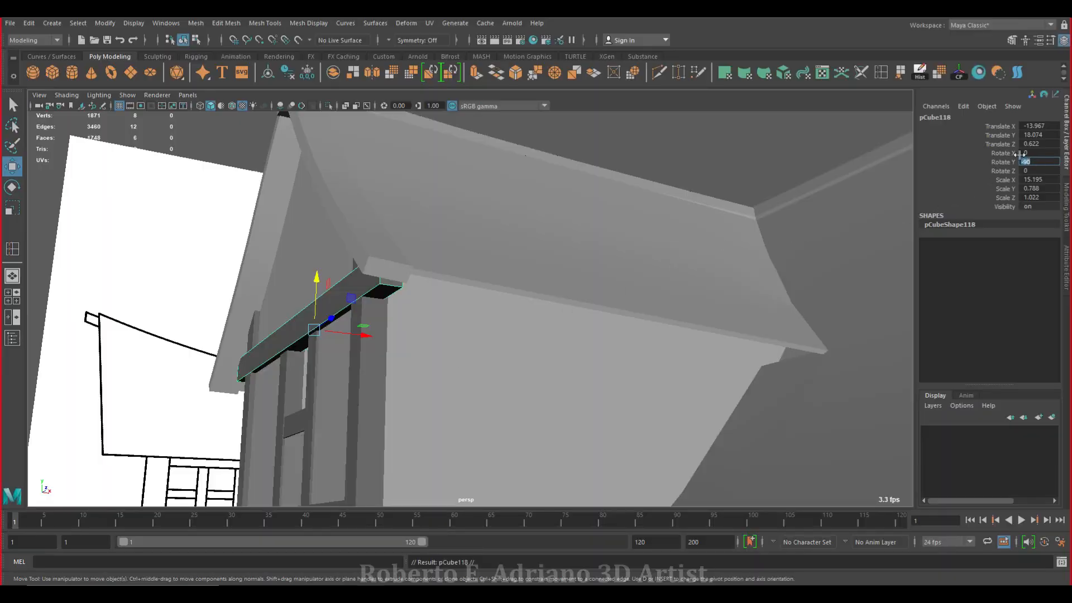
right_click_drag(271, 345, 325, 274)
key("e")
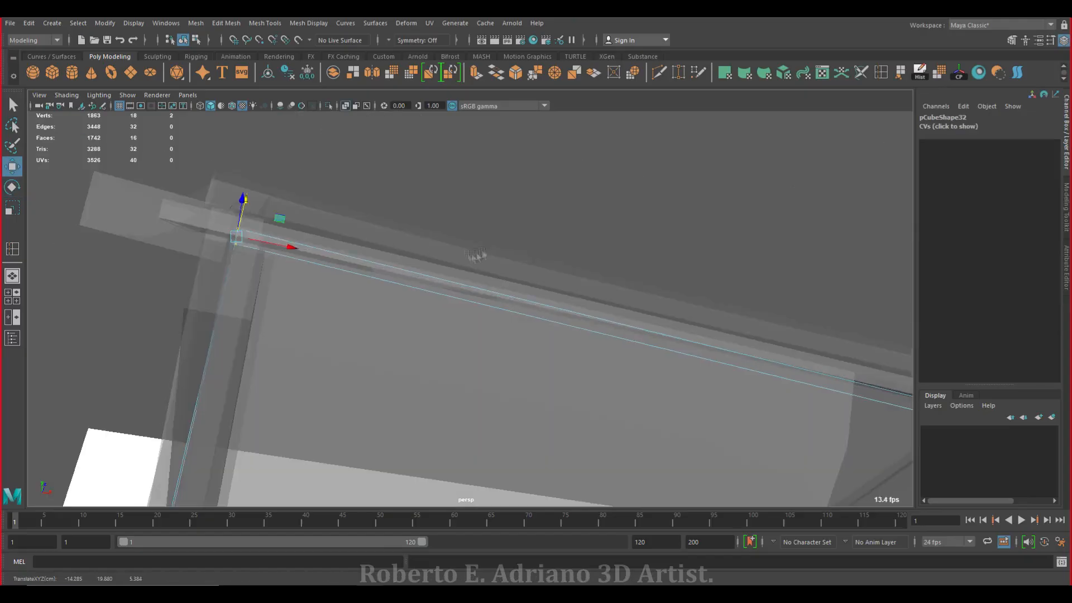
Reposition the side wing wall's top corner vertices and edges to close it against the roof
left_click_drag(502, 304, 537, 374, "alt")
left_click_drag(608, 272, 617, 329, "alt")
left_click(644, 309)
right_click_drag(225, 290, 171, 290)
left_click_drag(157, 435, 672, 353)
right_click_drag(718, 335, 718, 296)
left_click_drag(611, 337, 754, 282)
left_click_drag(723, 364, 523, 339, "alt")
middle_click_drag(522, 339, 545, 250, "alt")
Raise the top vertices of the side wing's corner post into the roof and save the scene
left_click_drag(266, 398, 360, 321, "shift")
left_click_drag(472, 207, 471, 120)
left_click_drag(373, 130, 497, 229)
mouse_move(544, 198)
left_mouse_down("alt")
mouse_move(495, 269)
mouse_move(558, 295)
mouse_move(565, 233)
mouse_move(596, 350)
mouse_move(285, 388)
mouse_move(344, 340)
mouse_move(636, 384)
mouse_move(445, 302)
left_mouse_up("alt")
left_click(614, 341, "shift")
scroll(474, 310, "down", 5)
key("ctrl+s")
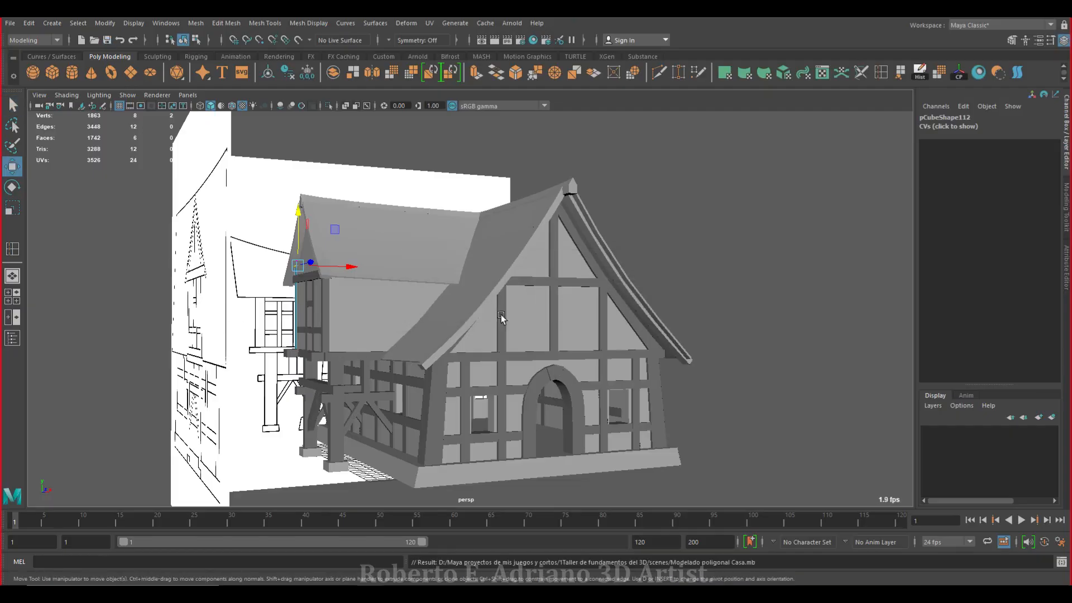
Duplicate the gable's top beam, set Rotate Y to 0, and place the copy along the side wall under the eave
left_click(438, 275)
left_click(362, 293)
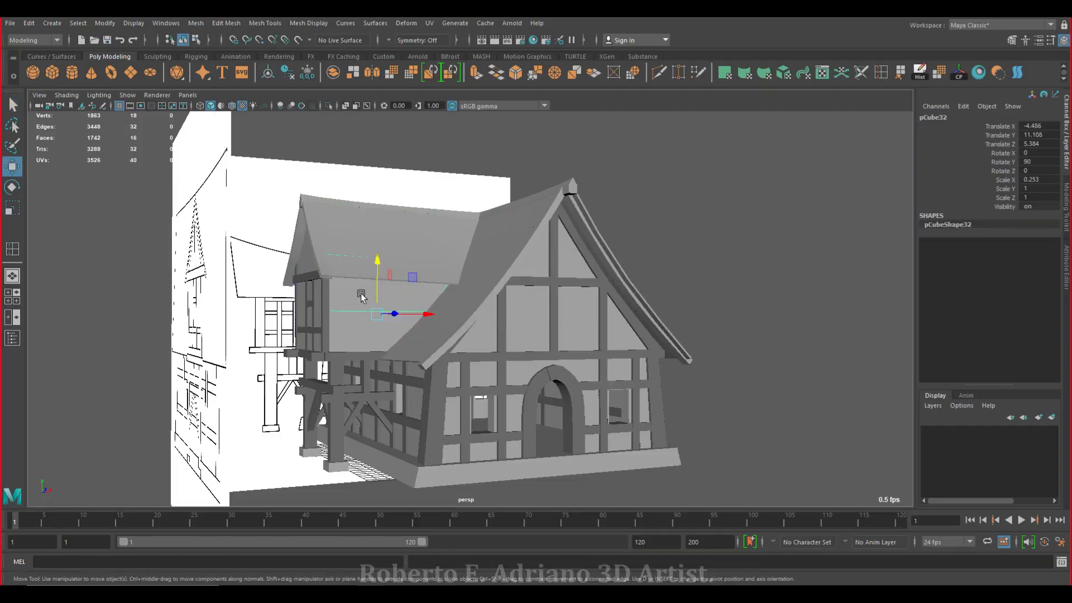
right_click_drag(308, 366, 478, 366, "alt")
left_click_drag(478, 366, 404, 302, "alt")
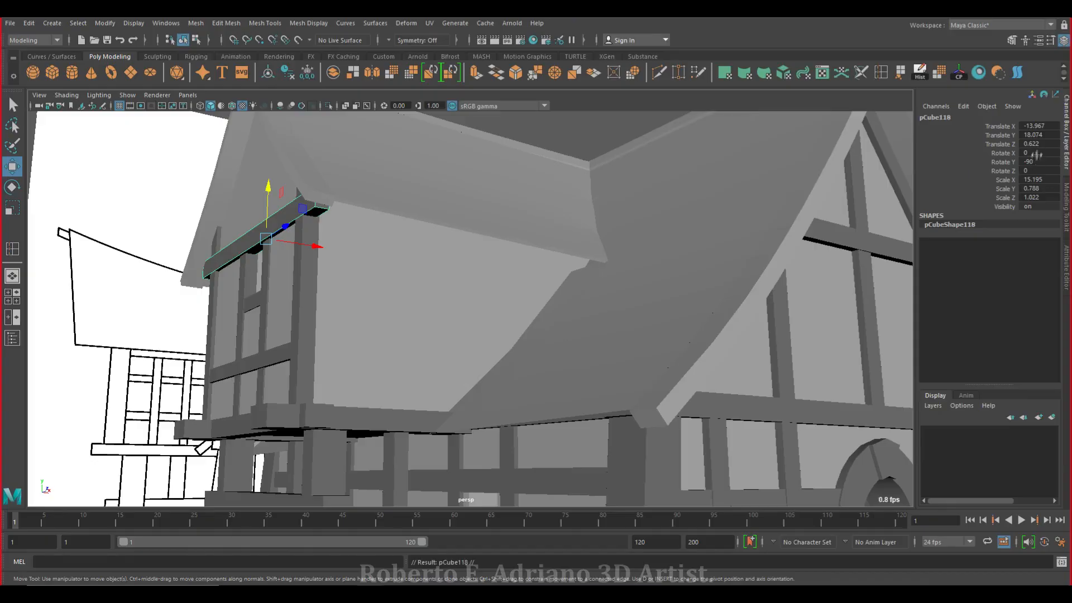
key("Return")
left_click_drag(290, 229, 505, 240)
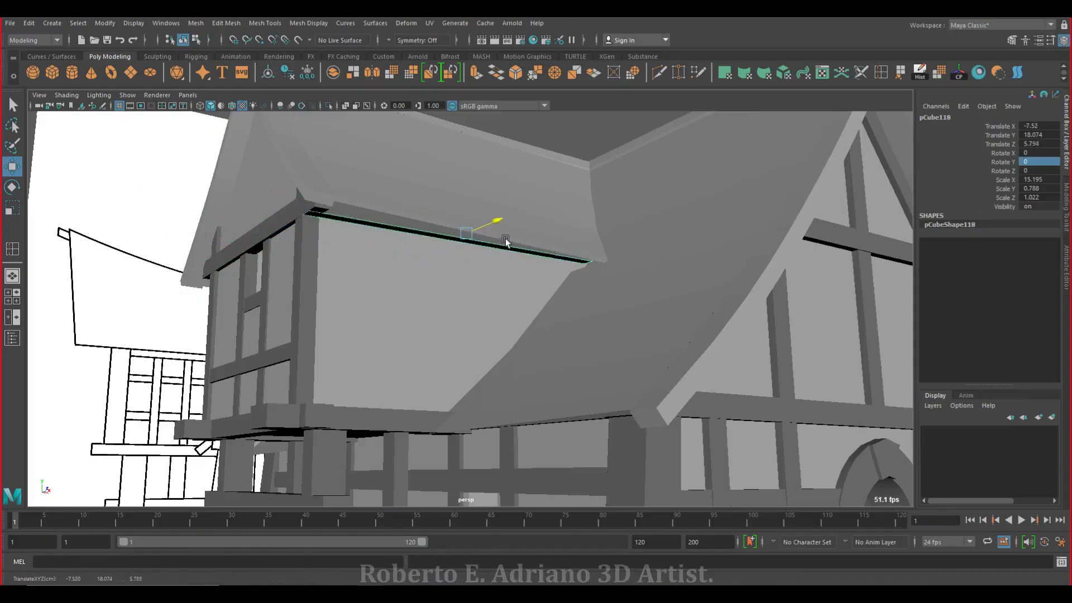
Lower the copied beam onto the lower part of the side wall and fine-tune its position against the corner post
left_click_drag(454, 187, 447, 312)
left_click_drag(509, 368, 507, 369)
scroll(259, 326, "up", 3)
left_click_drag(258, 325, 425, 330, "alt")
key("f")
middle_click_drag(425, 329, 558, 190, "alt")
left_click(391, 263)
left_click(93, 328, "shift")
left_click_drag(228, 296, 229, 304)
Thin the side wall beam to a Y scale of 0.614
left_click_drag(229, 305, 584, 386, "alt")
left_click(454, 261)
key("r")
left_click_drag(720, 222, 721, 243)
key("w")
Duplicate the side wall beam onto the wing's opposite wall at about Z -5.05 and save the scene
left_click_drag(720, 243, 359, 254, "alt")
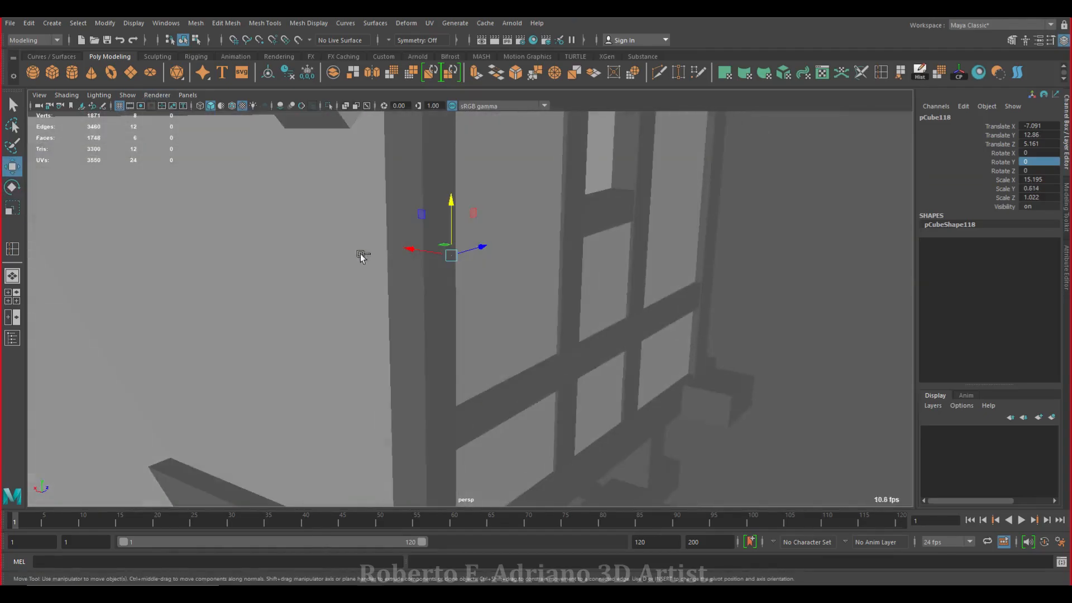
key("ctrl+d")
left_click_drag(481, 247, 195, 335)
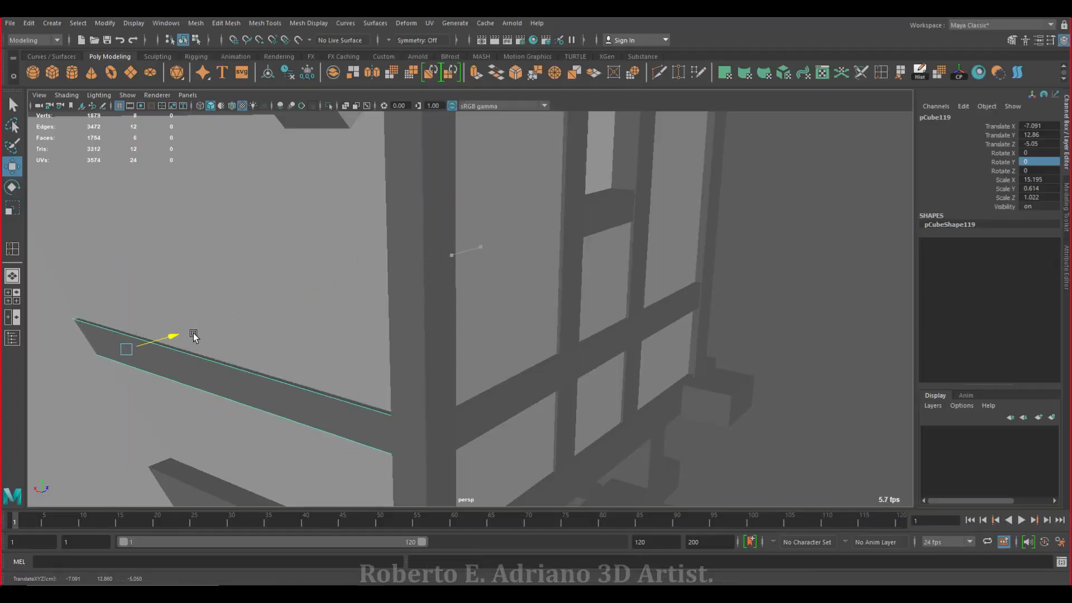
left_click_drag(156, 305, 525, 290, "alt")
scroll(524, 290, "down", 6)
middle_click_drag(508, 313, 379, 325, "alt")
left_click(479, 380)
key("ctrl+s")
key("Return")
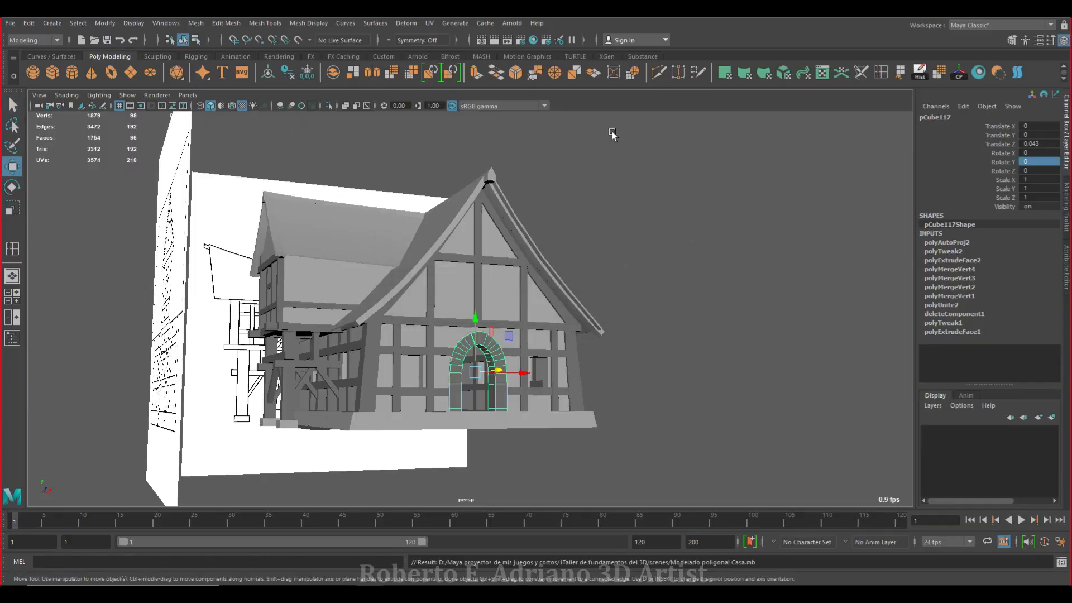
Delete the construction history of all objects in the scene and save it
left_click_drag(218, 473, 691, 158)
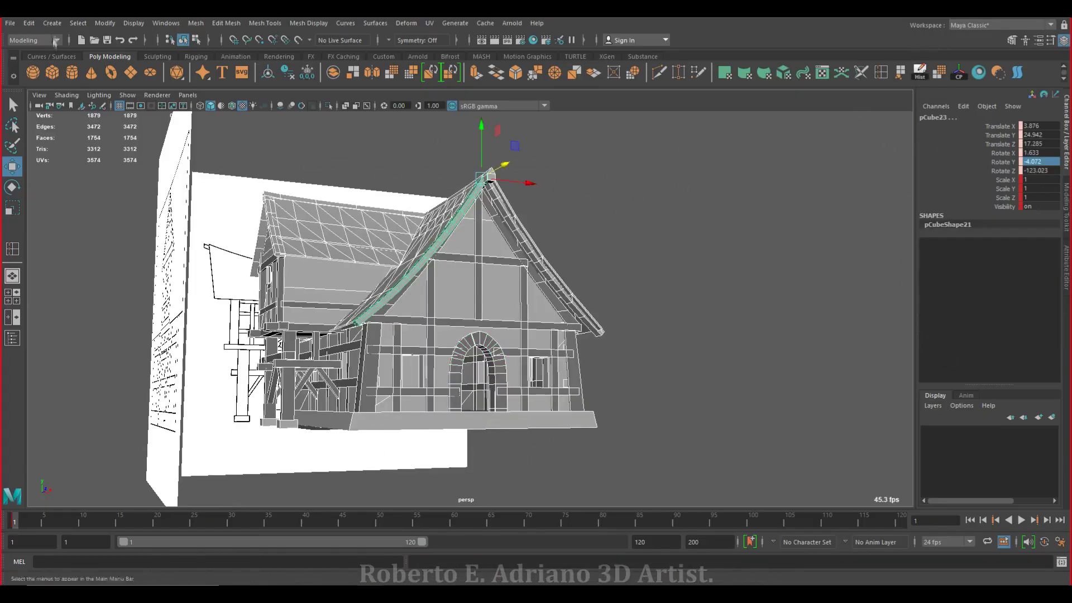
left_click(29, 23)
mouse_move(95, 166)
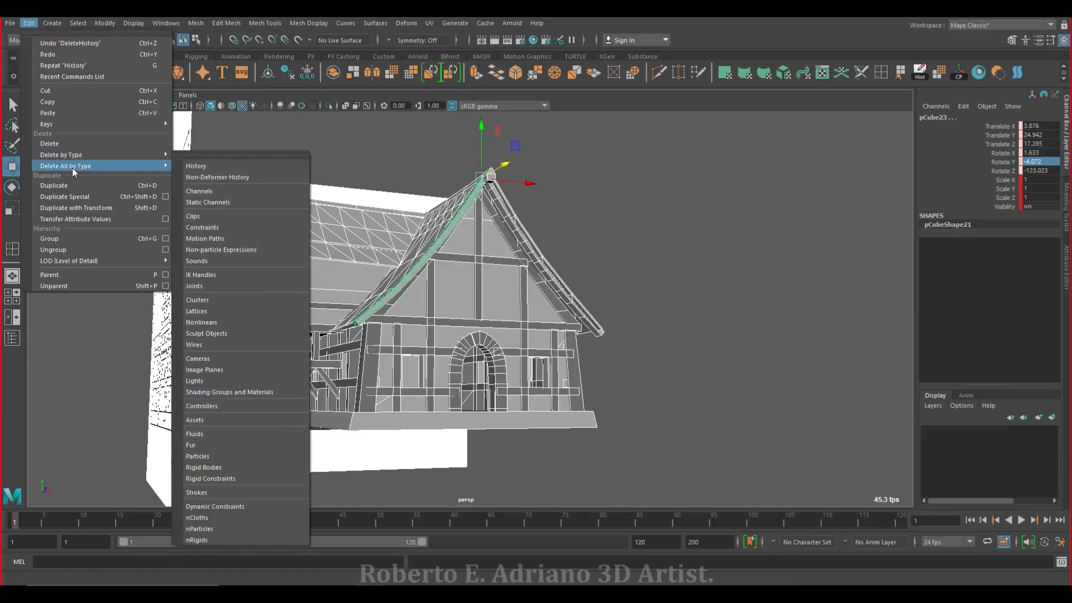
left_click(216, 166)
left_click(656, 216)
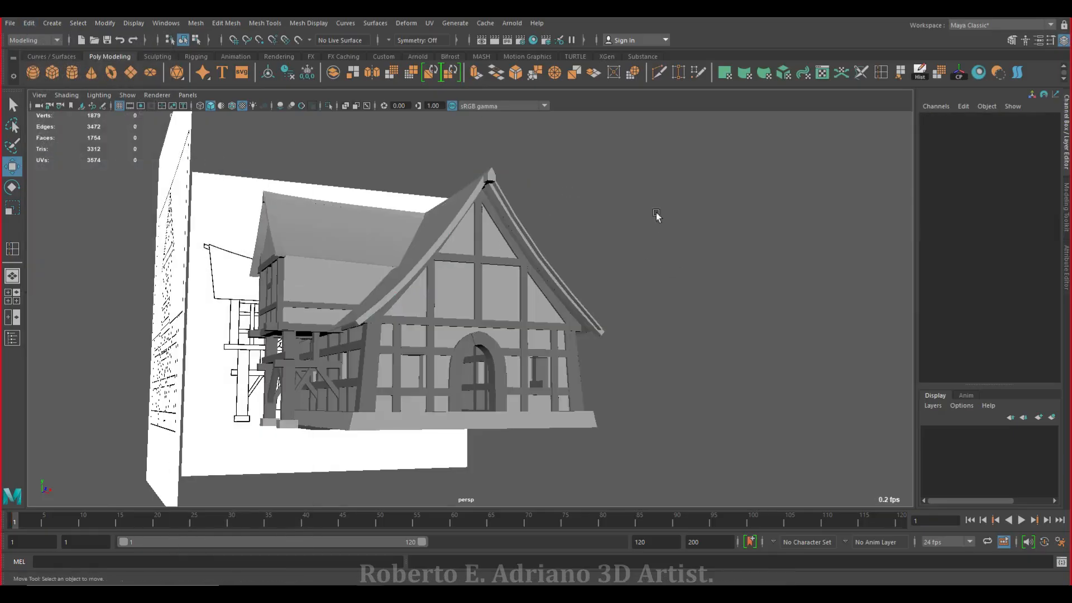
left_click(108, 42)
Insert two edge loops along the inner side of the door arch, one mid-depth and one nearer the back edge
left_click(341, 23)
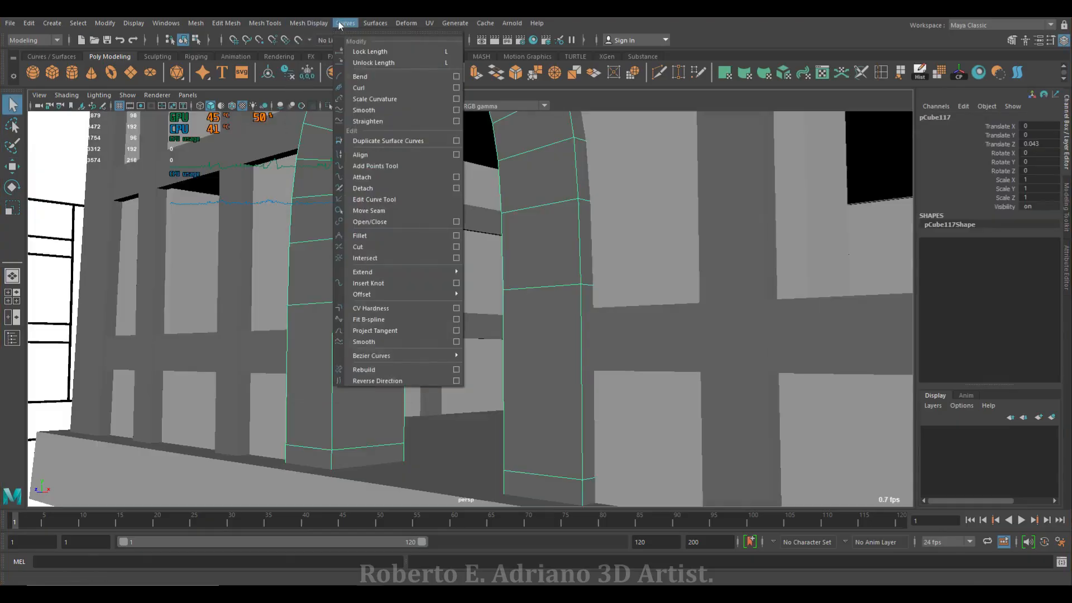
mouse_move(307, 23)
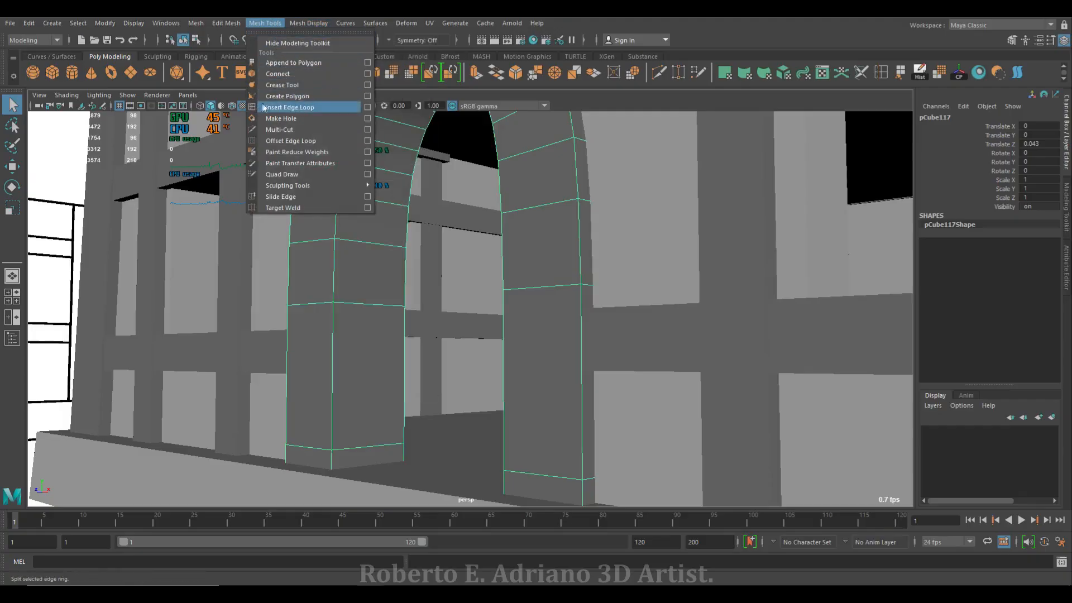
left_click(293, 107)
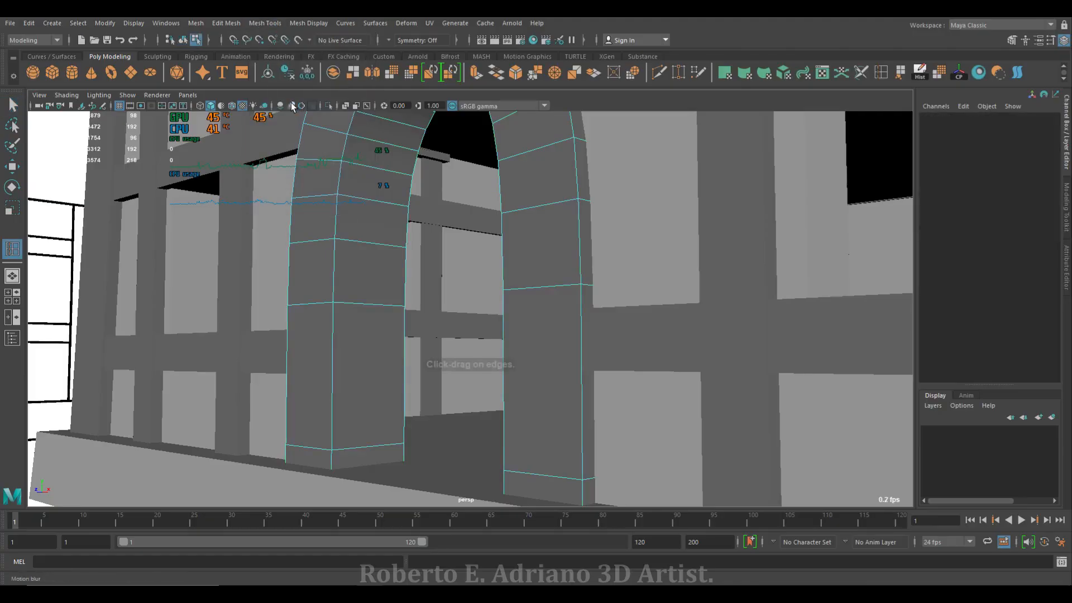
left_click(370, 246)
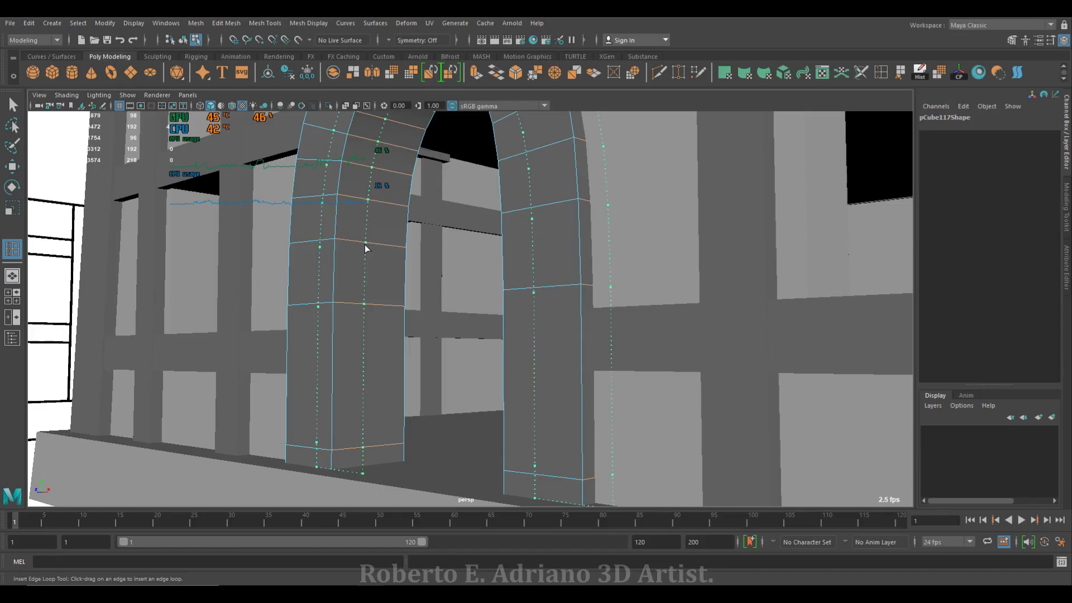
left_click_drag(366, 246, 387, 246)
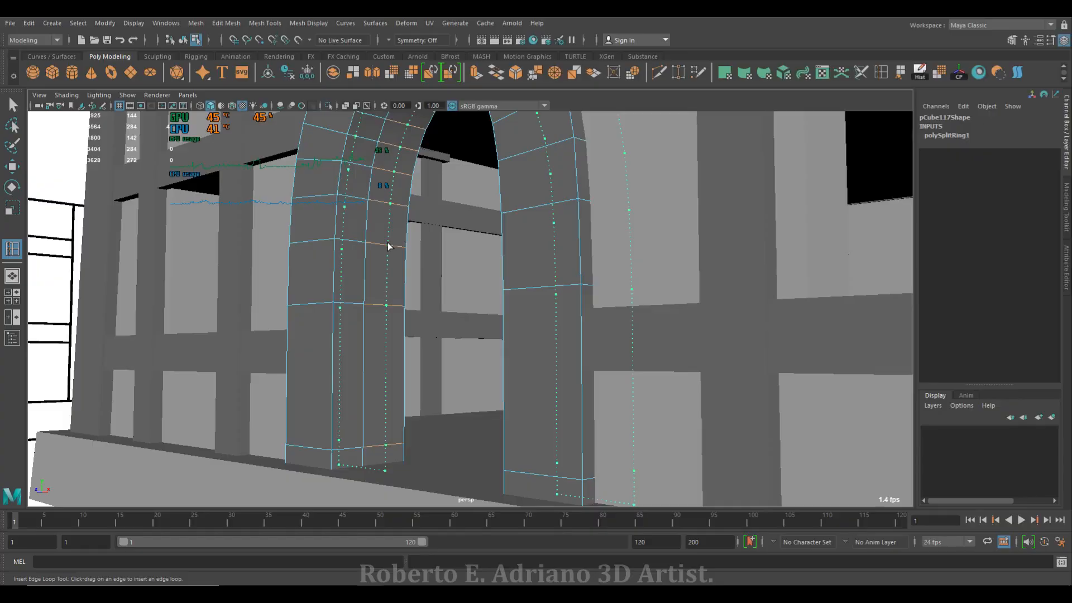
left_click(389, 246)
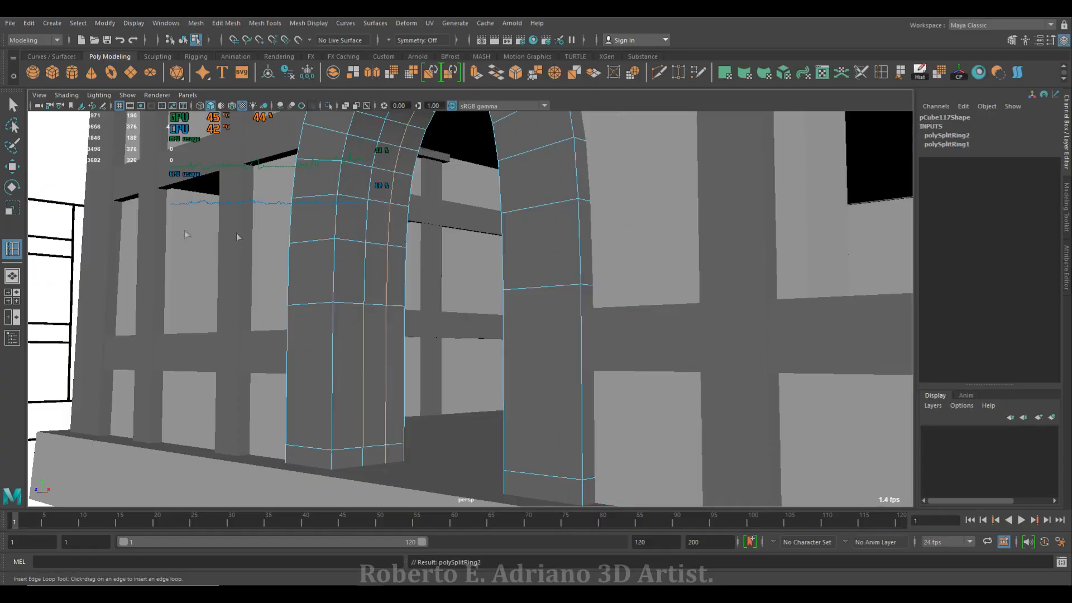
Extrude the band of faces between the two new loops around the arch's inner side with a Local Translate Z of 0.235
left_click(11, 166)
right_click_drag(377, 262, 379, 296)
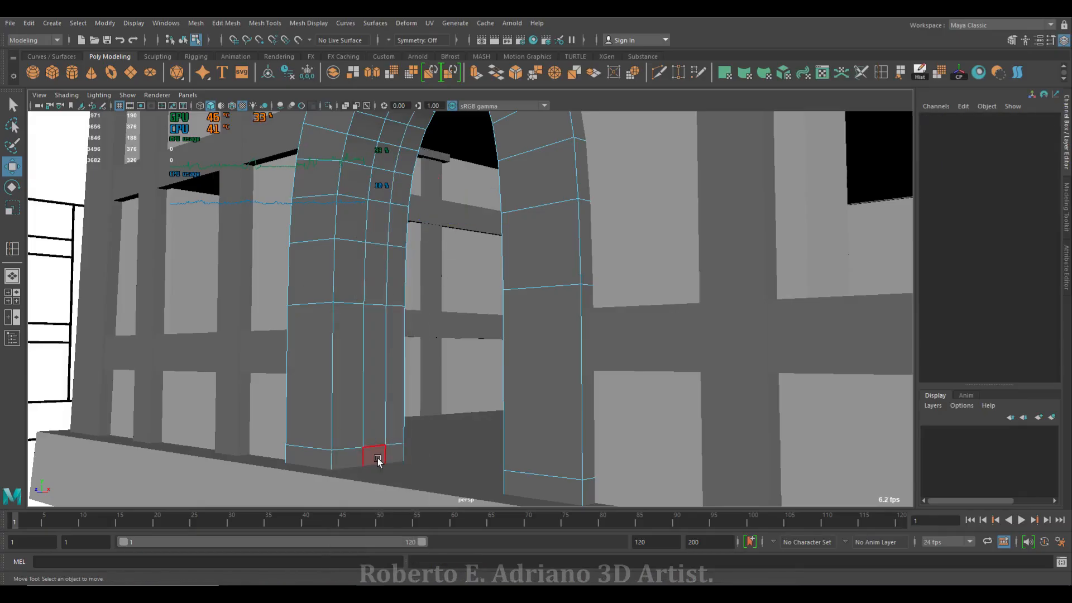
left_click(375, 457)
double_click(372, 325, "shift")
mouse_move(421, 332)
left_mouse_down("alt")
mouse_move(501, 330)
mouse_move(501, 340)
mouse_move(448, 268)
mouse_move(454, 326)
mouse_move(519, 334)
mouse_move(441, 358)
mouse_move(467, 391)
mouse_move(512, 376)
mouse_move(568, 389)
mouse_move(428, 259)
left_mouse_up("alt")
key("alt+x")
left_click_drag(613, 344, 644, 368, "alt")
left_click(544, 411)
left_click_drag(491, 406, 272, 215, "alt")
double_click(412, 389)
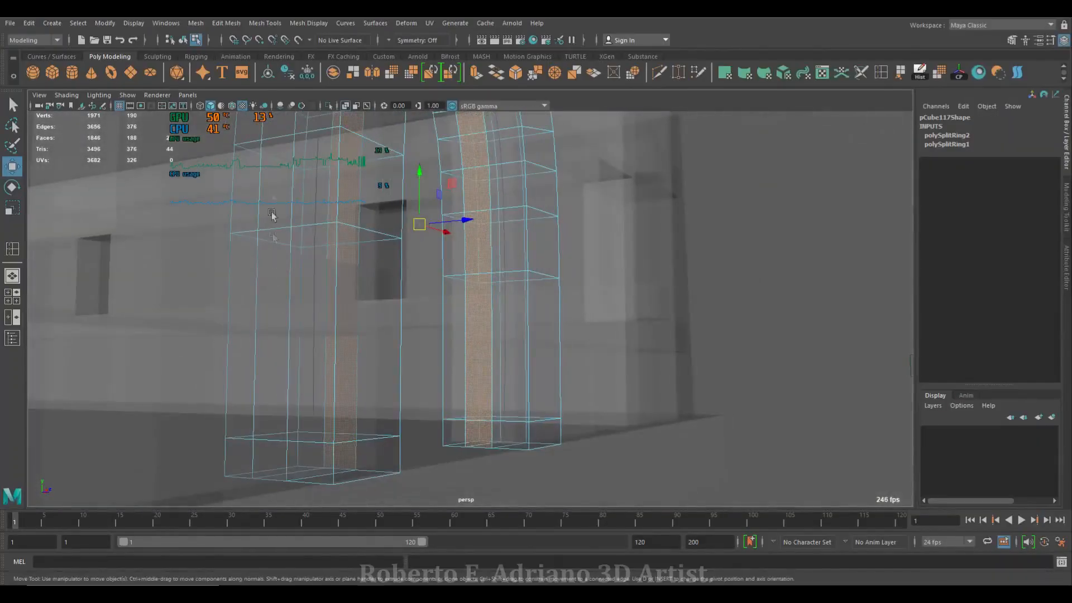
left_click_drag(297, 264, 450, 349, "alt")
left_click(345, 105)
mouse_move(391, 167)
left_mouse_down("alt")
mouse_move(501, 240)
mouse_move(524, 319)
left_mouse_up("alt")
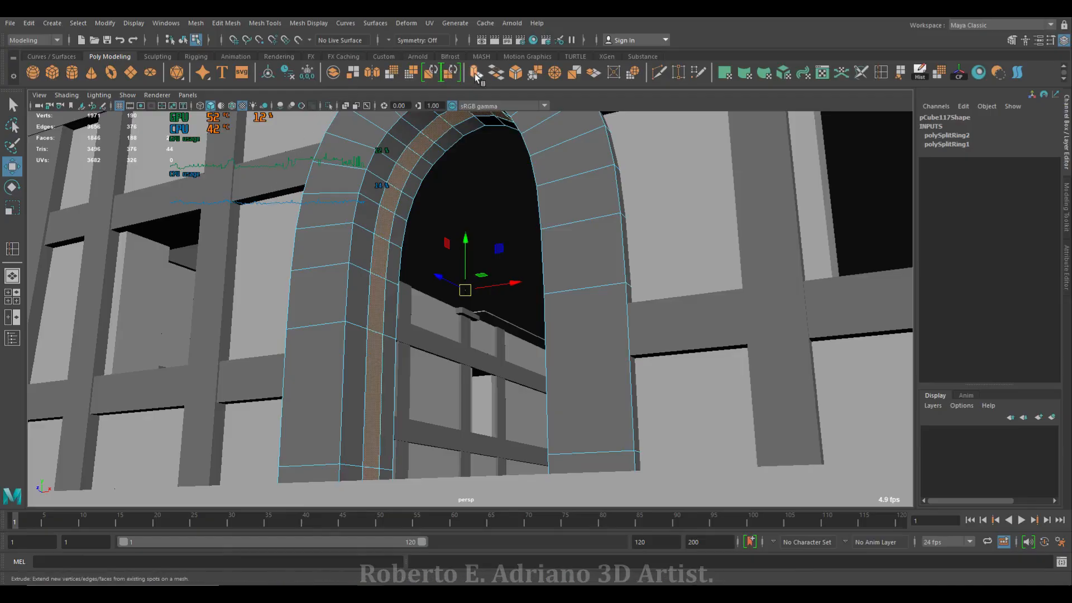
left_click(476, 75)
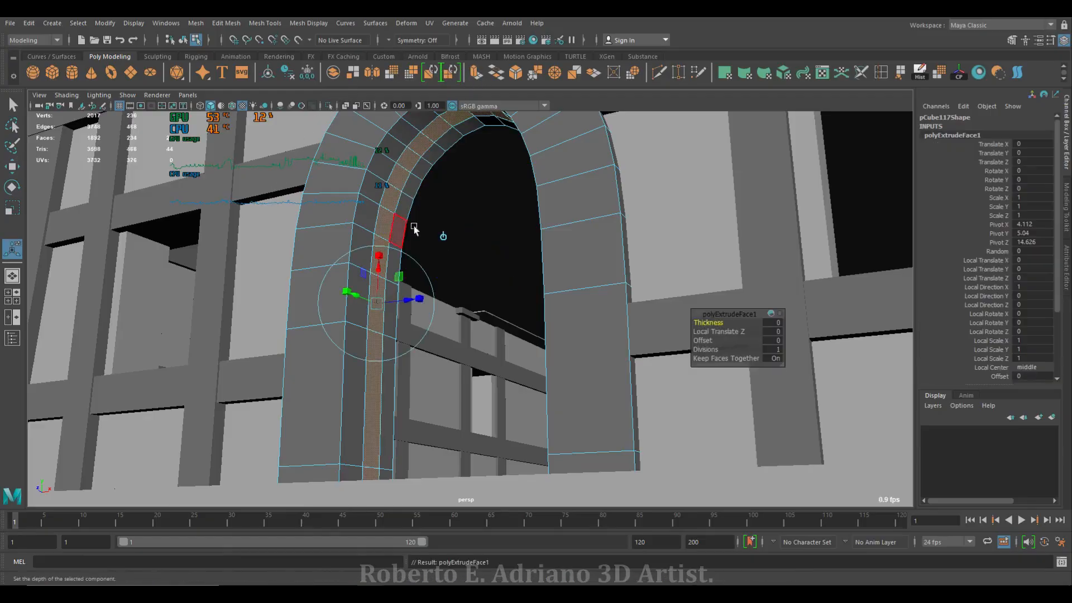
left_click_drag(408, 303, 498, 304)
key("space")
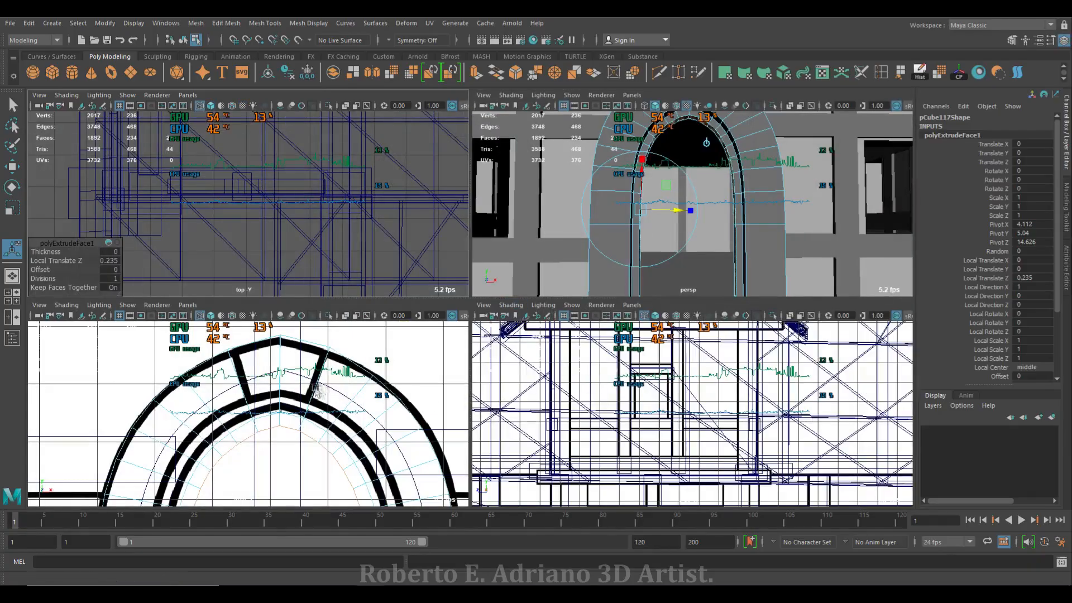
Reduce the arch frame's inner-face extrusion to a local Z translation of 0.144 and return to object mode
scroll(321, 382, "down", 3)
scroll(319, 384, "up", 3)
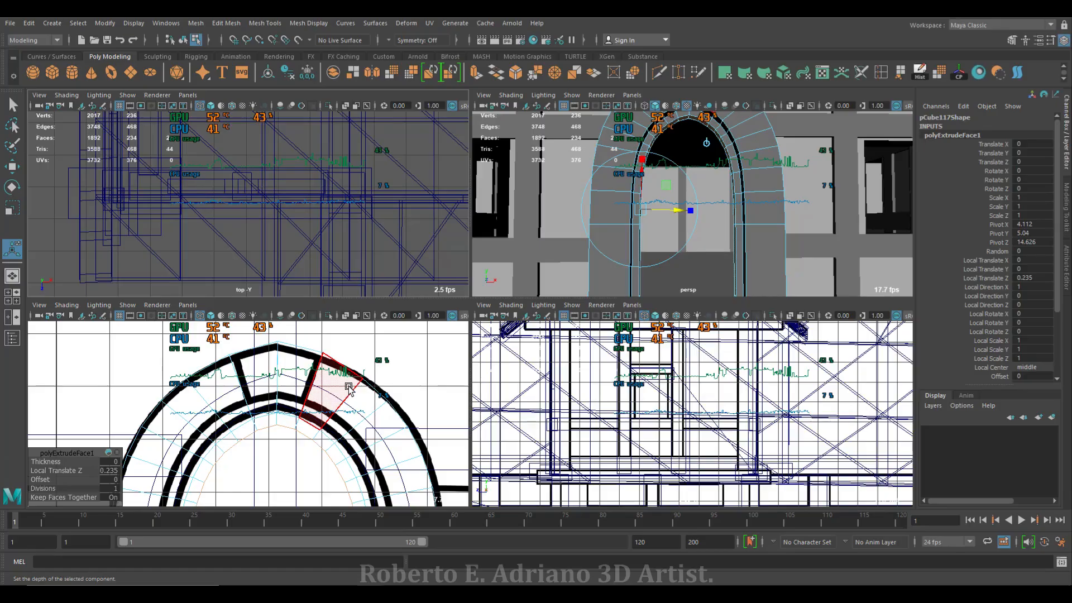
key("space")
key("space")
key("space")
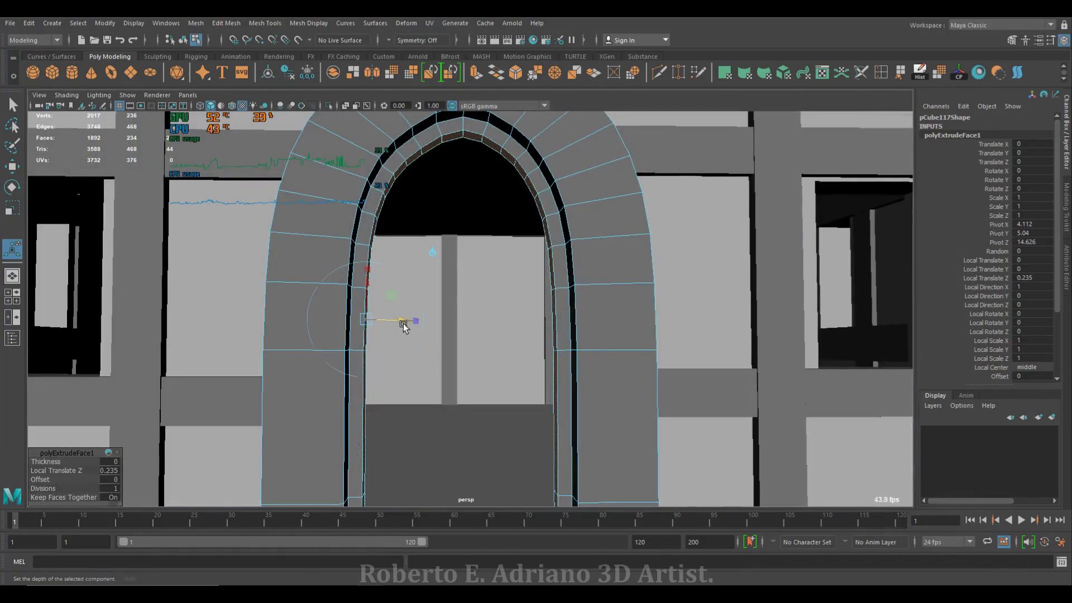
left_click_drag(403, 324, 398, 335)
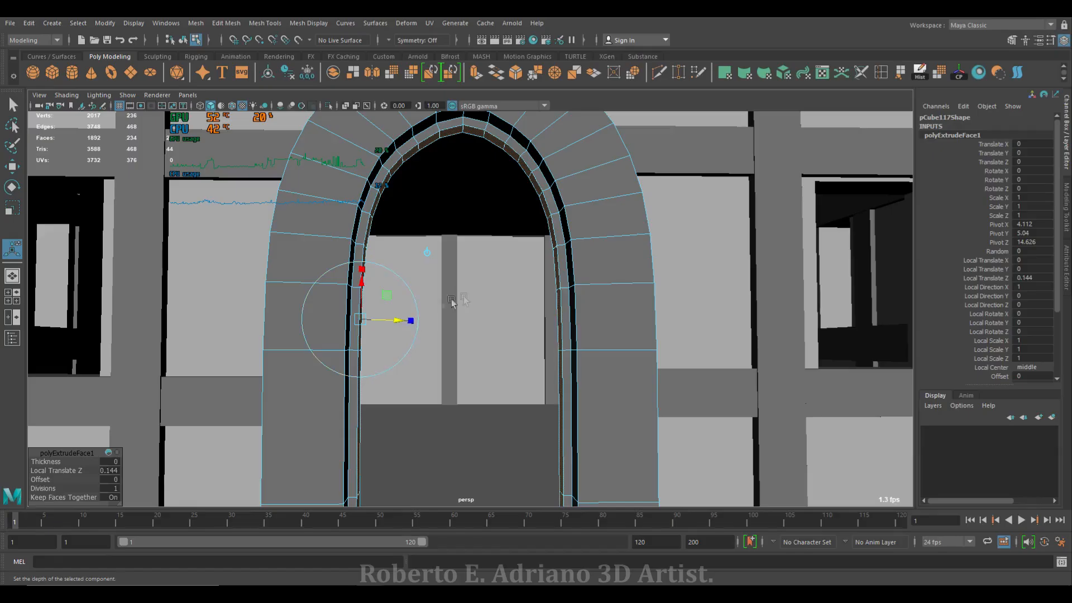
mouse_move(500, 292)
left_mouse_down("alt")
mouse_move(469, 304)
mouse_move(498, 306)
left_mouse_up("alt")
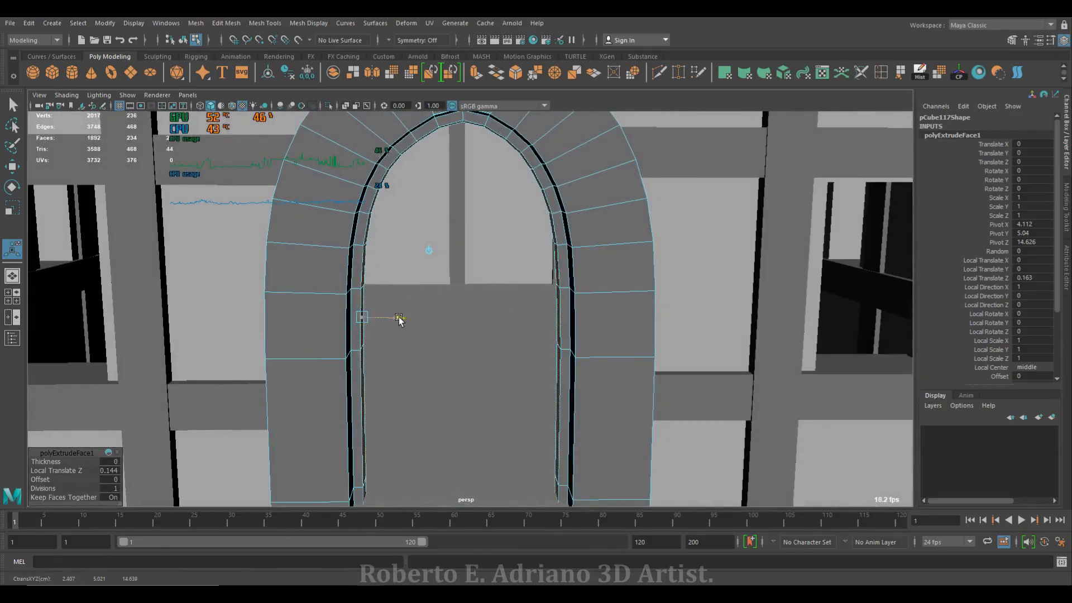
right_click(581, 248)
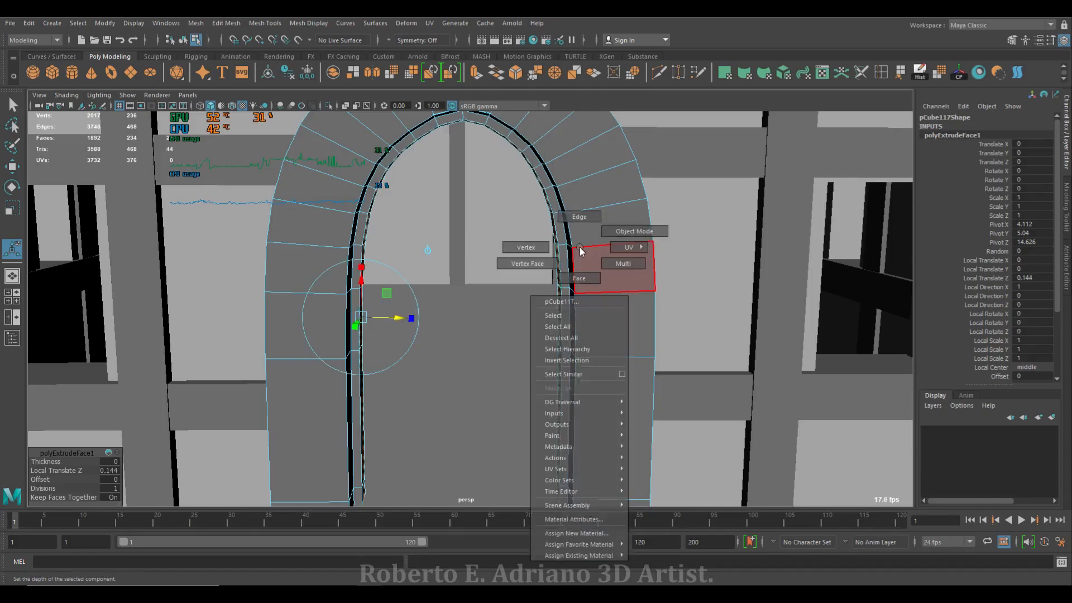
left_click(607, 231)
Scale the arch frame's inner vertices horizontally in the front view to match the door's inner outline on the reference
scroll(530, 237, "down", 5)
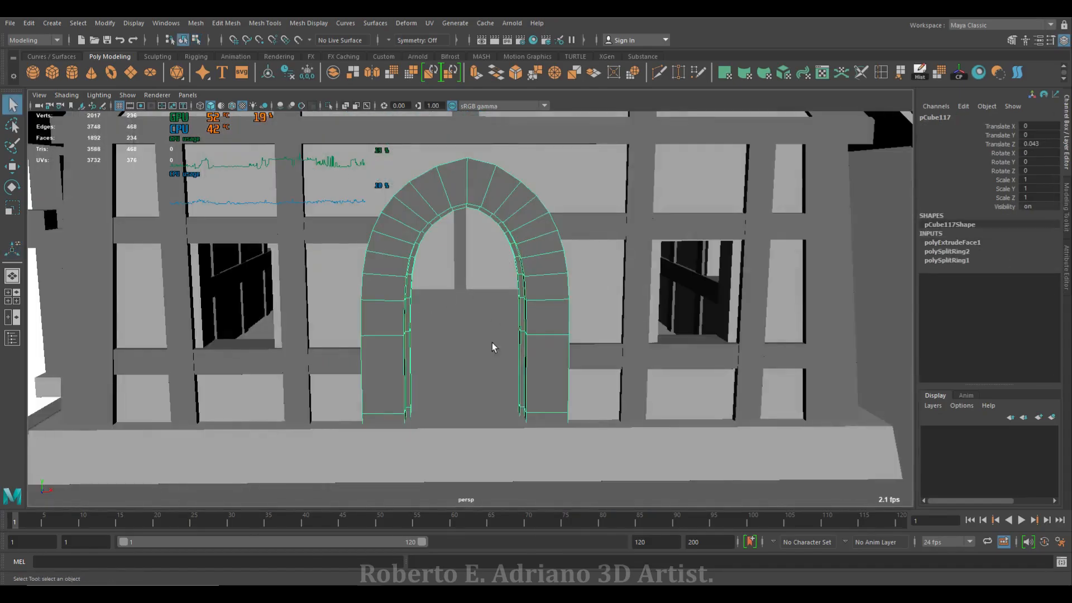
left_click_drag(493, 346, 439, 347, "alt")
right_click_drag(487, 300, 420, 290)
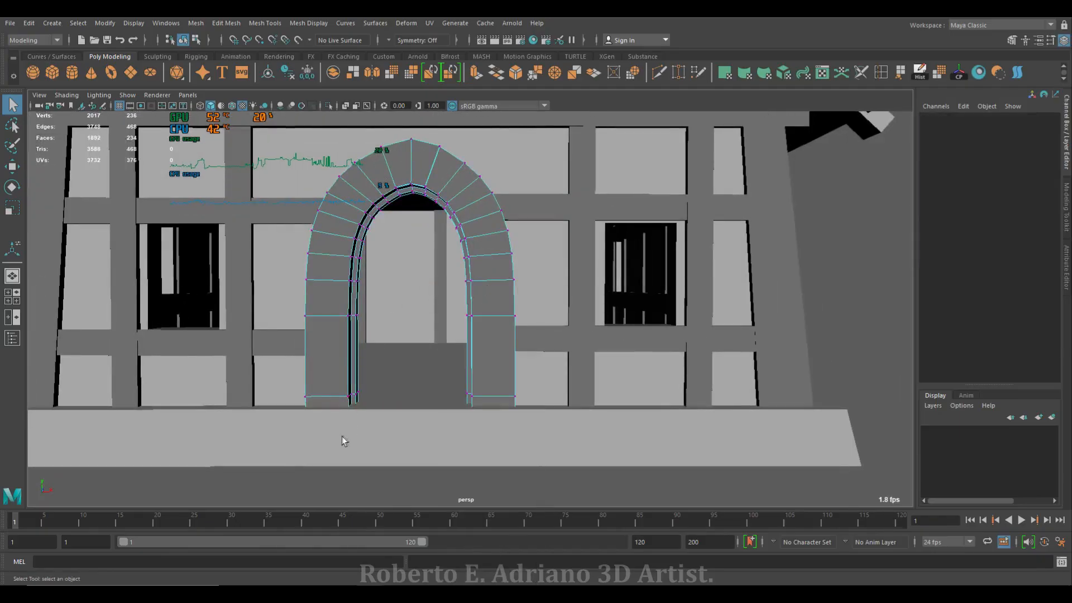
left_click_drag(415, 275, 479, 186)
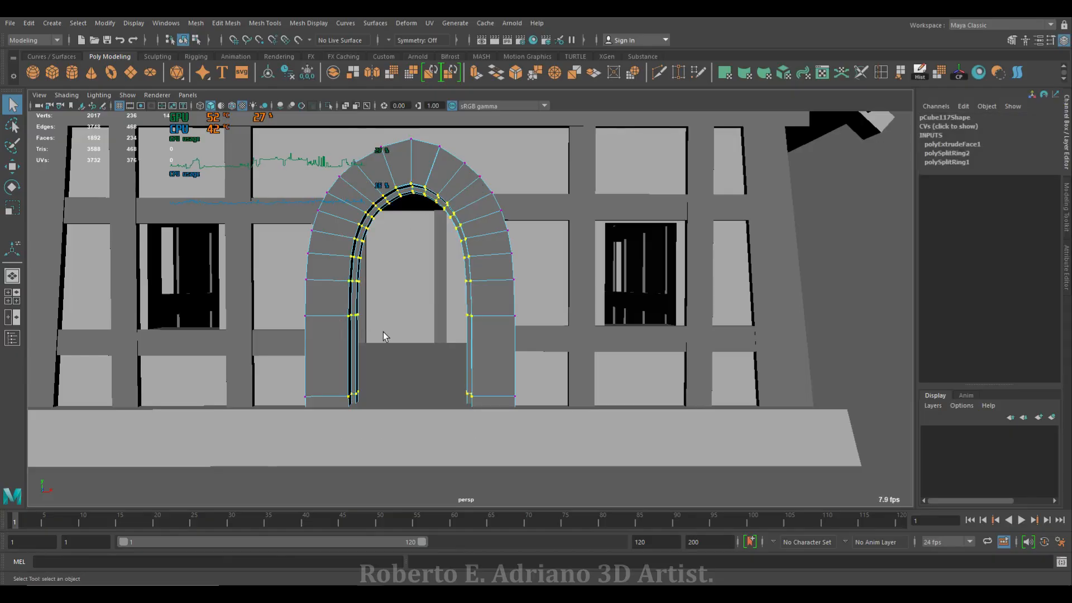
scroll(384, 331, "up", 3)
left_click_drag(384, 329, 407, 299, "alt")
key("space")
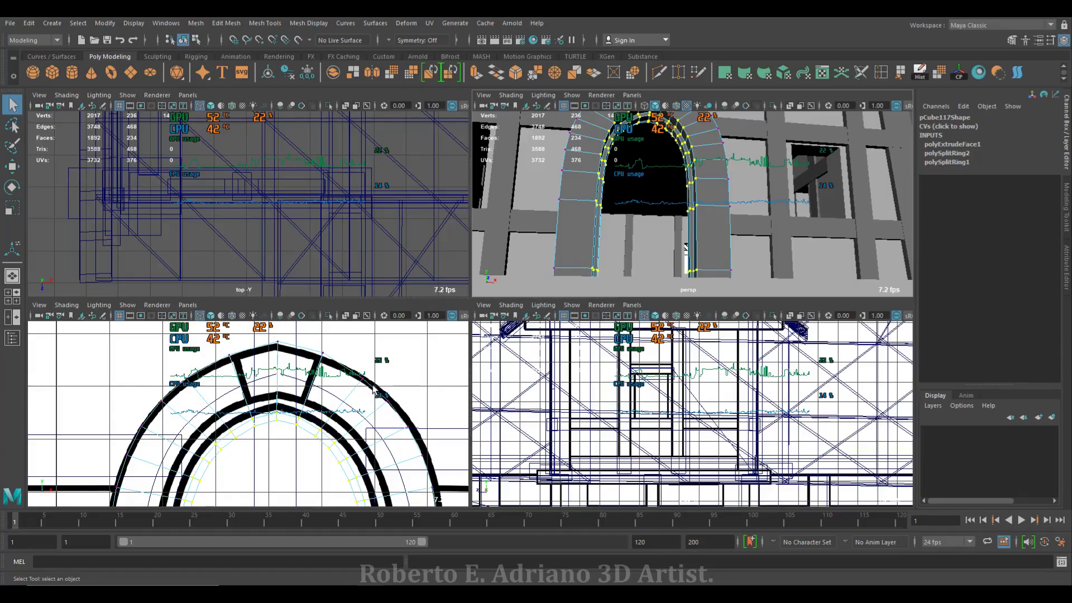
scroll(373, 375, "down", 4)
key("space")
middle_click_drag(506, 366, 451, 267, "alt")
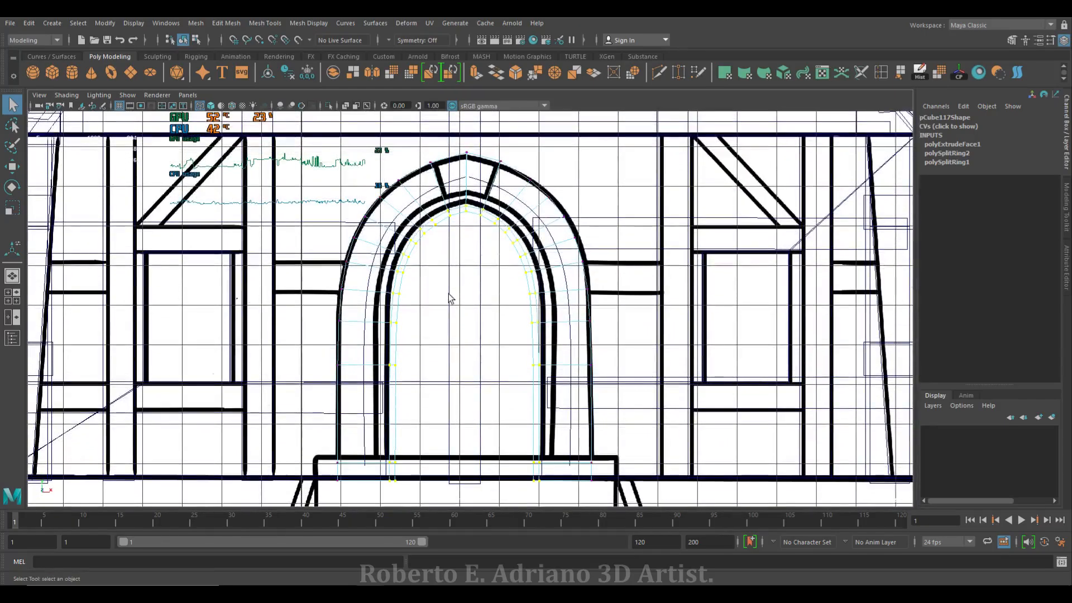
left_click(13, 207)
left_click_drag(508, 339, 513, 340)
Scale the inner vertices at the arch's crown vertically by about 1.1 to fit the reference, then return to object mode
scroll(420, 222, "up", 8)
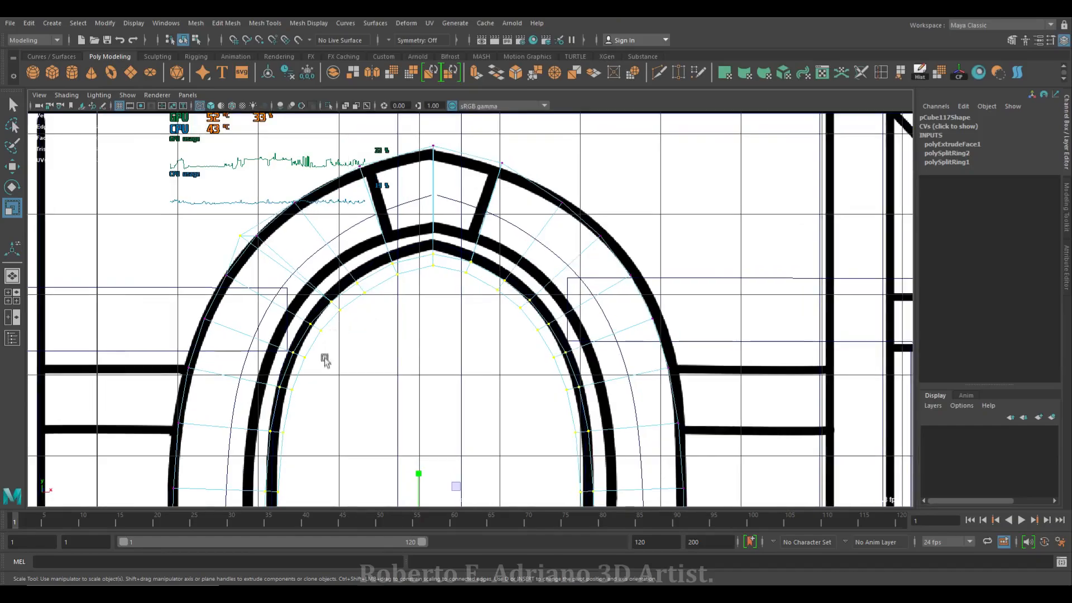
left_click_drag(279, 338, 574, 232)
left_click_drag(472, 293, 476, 294)
left_click_drag(426, 264, 429, 240)
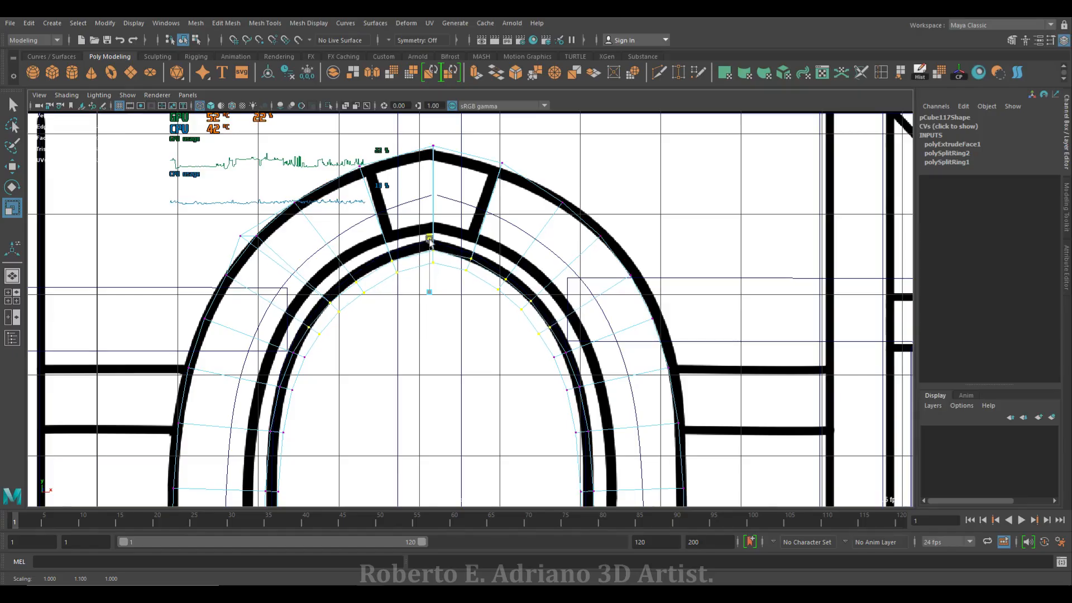
scroll(429, 240, "down", 3)
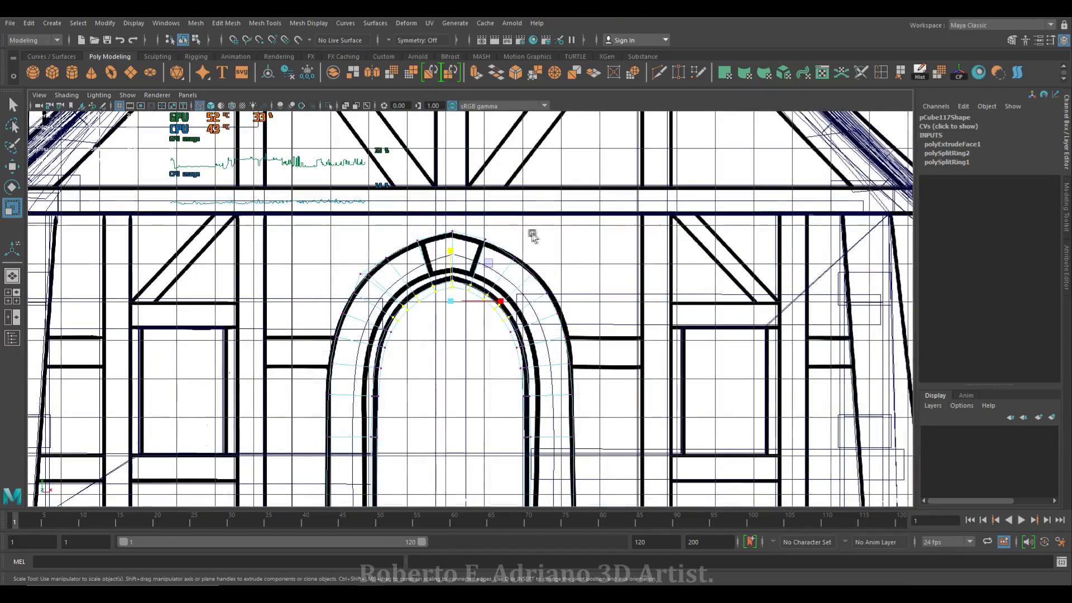
key("space")
key("space")
scroll(490, 304, "down", 4)
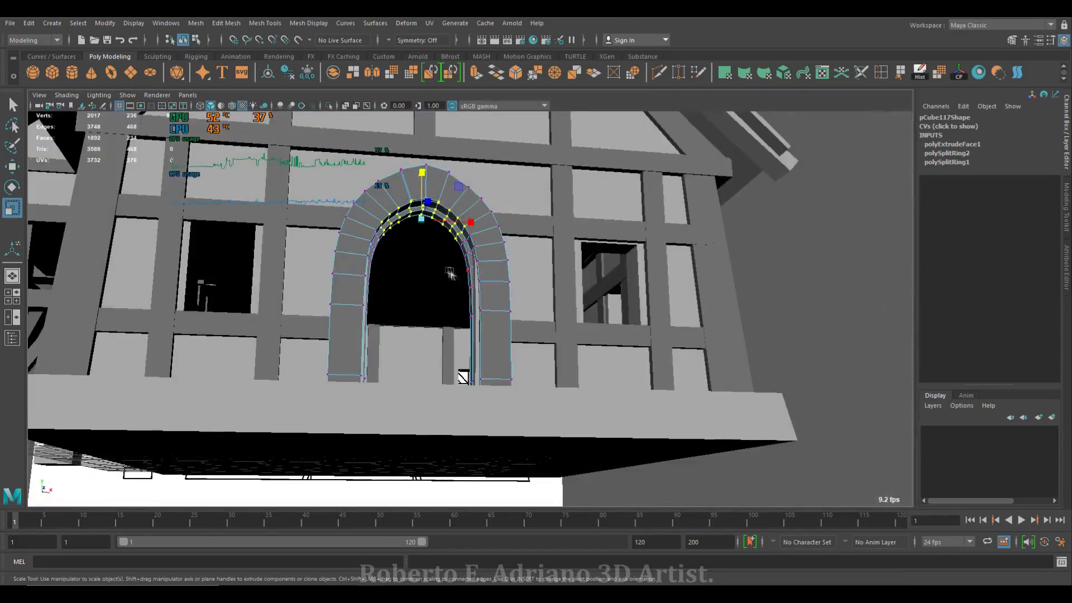
left_click_drag(448, 269, 415, 293, "alt")
right_click(485, 260)
left_click(539, 244)
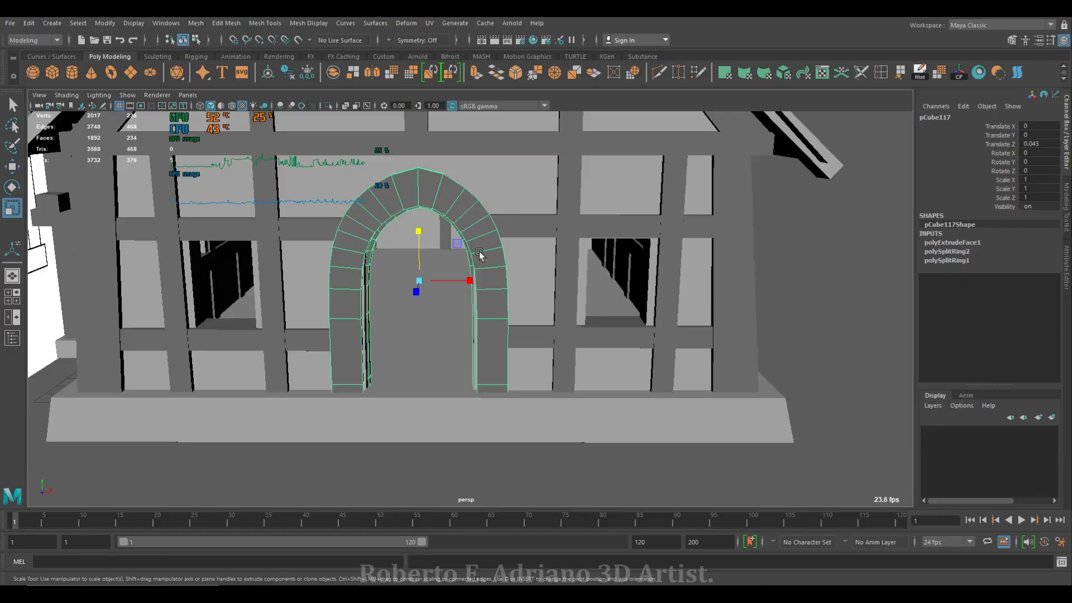
Isolate the front wall with the door and window openings in the perspective view
left_click_drag(499, 282, 374, 312, "alt")
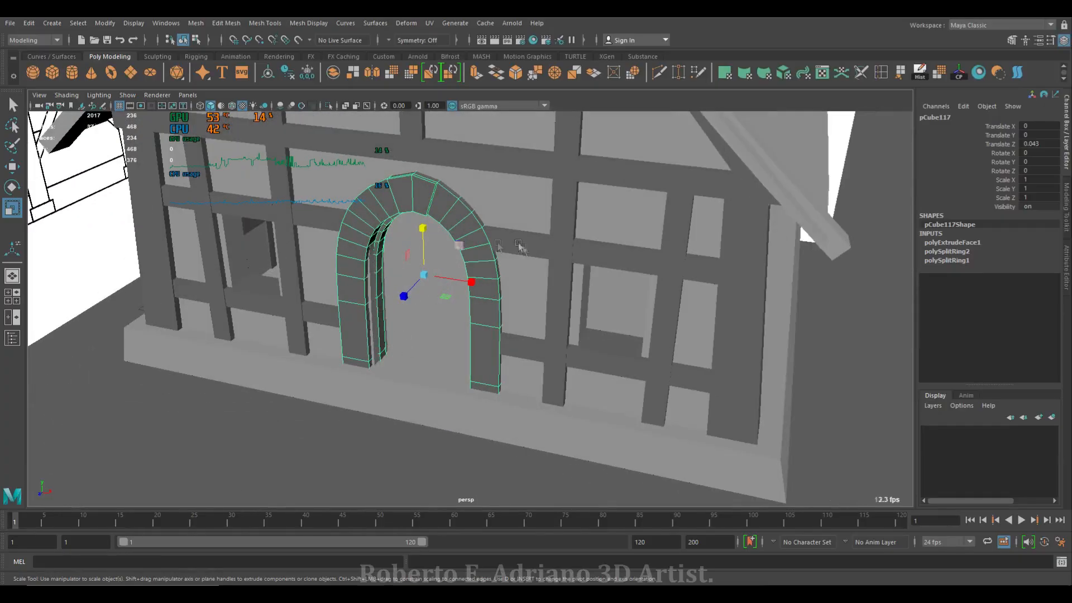
left_click(370, 287)
left_click_drag(370, 283, 437, 268, "alt")
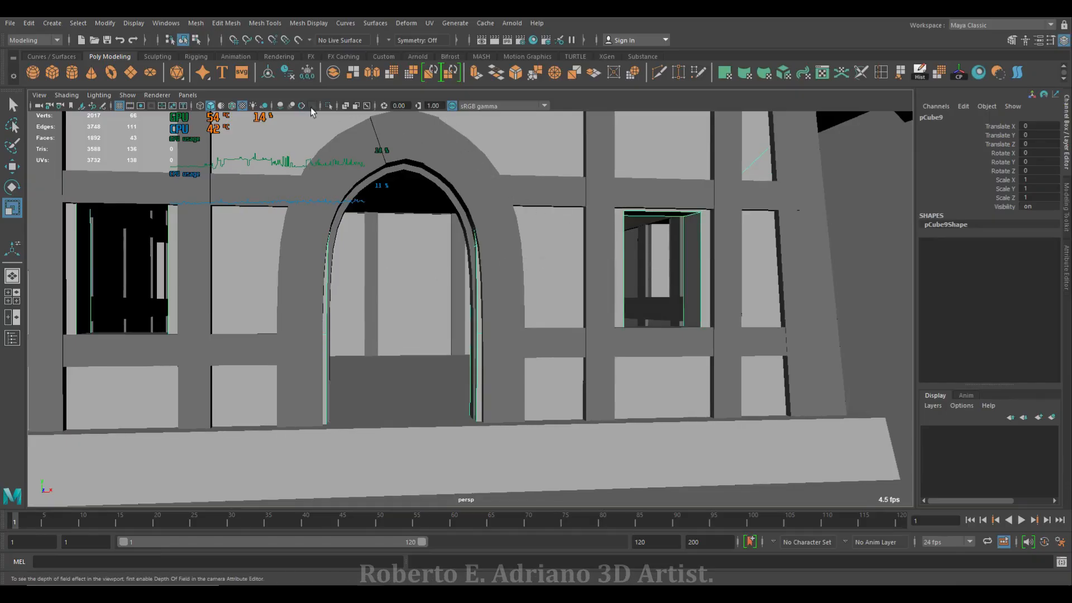
left_click(328, 106)
left_click_drag(469, 294, 486, 268, "alt")
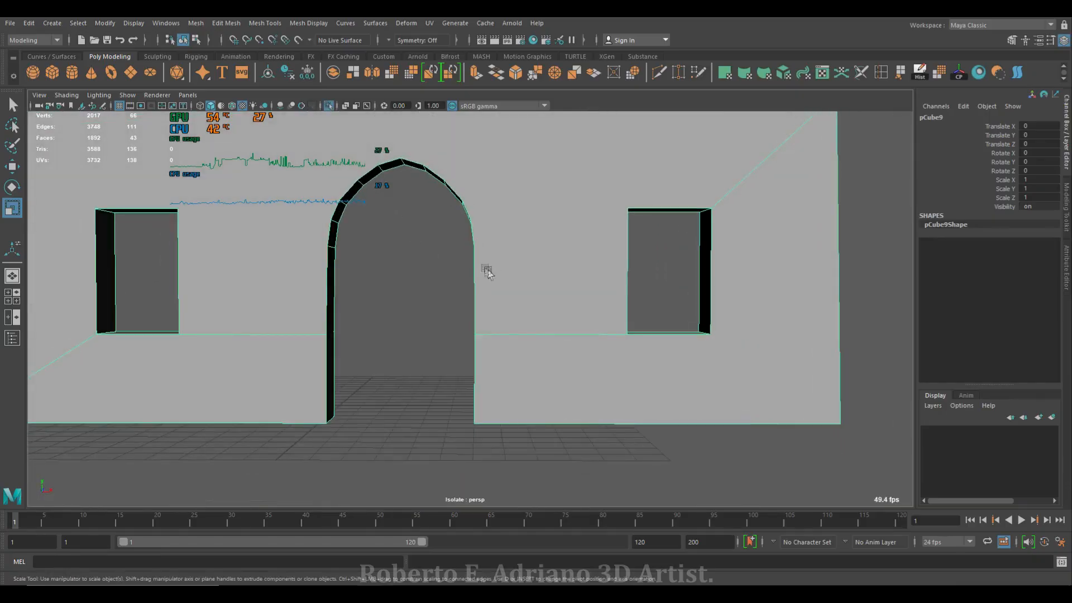
Scale the vertices around the wall's arched doorway horizontally in the front view to fit the reference outline
right_click(490, 276)
left_click(442, 276)
left_click_drag(305, 457, 484, 165)
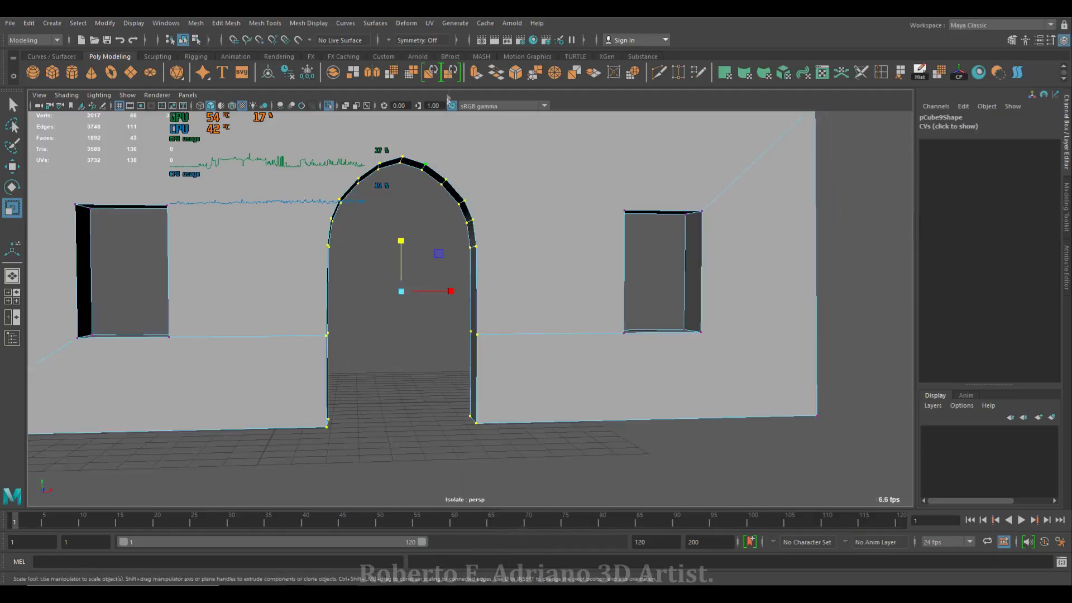
key("space")
key("space")
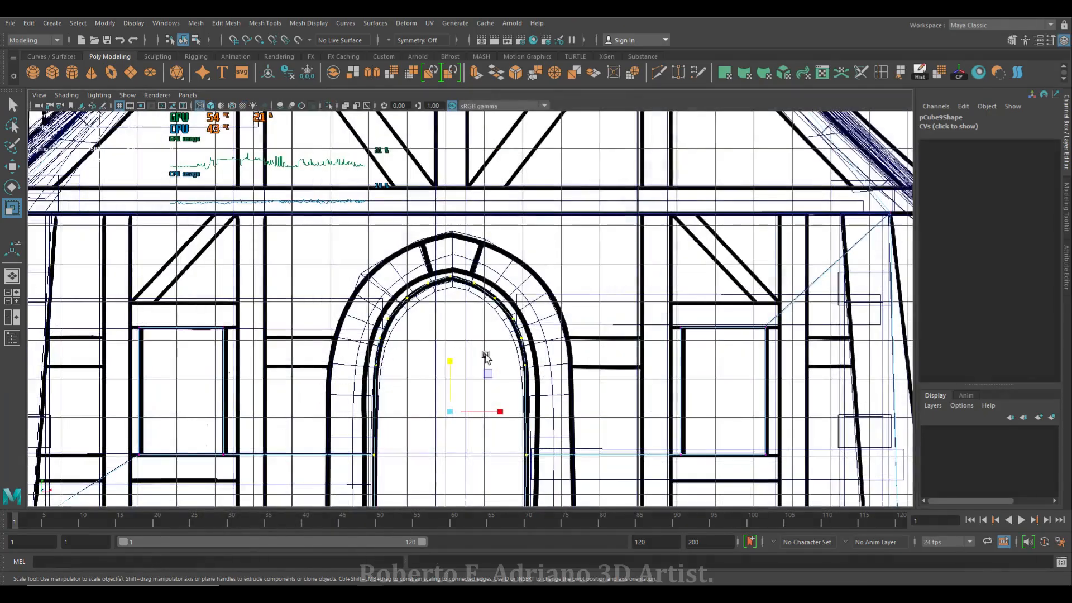
middle_click_drag(485, 354, 498, 293, "alt")
left_click_drag(520, 343, 519, 344)
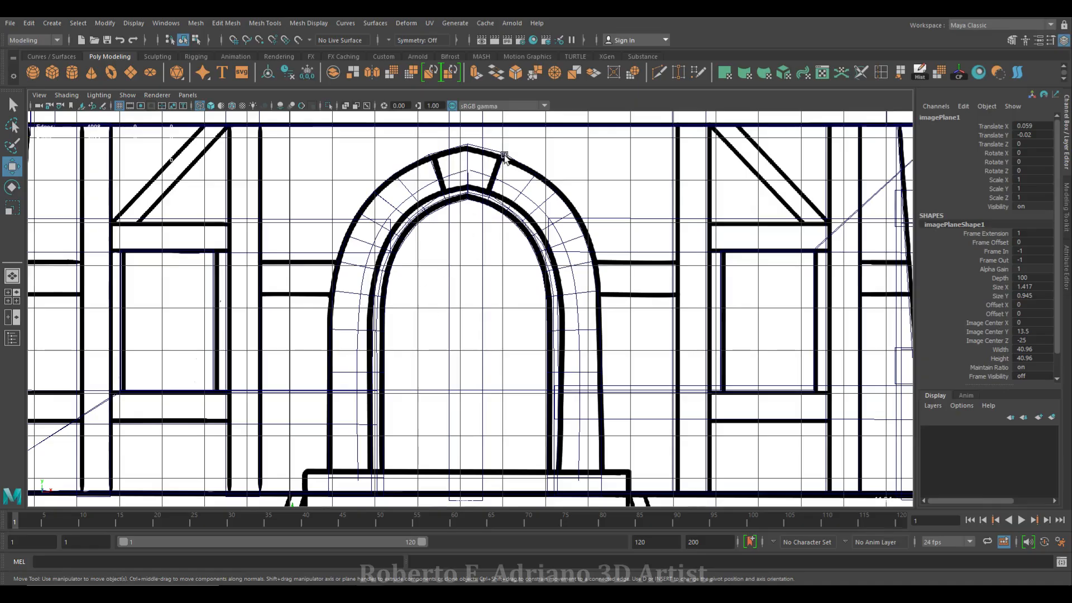
Move the arch's outer vertex at the keystone's upper-right corner onto the reference line and save the scene
right_click_drag(503, 154, 465, 154)
left_click_drag(515, 147, 503, 125)
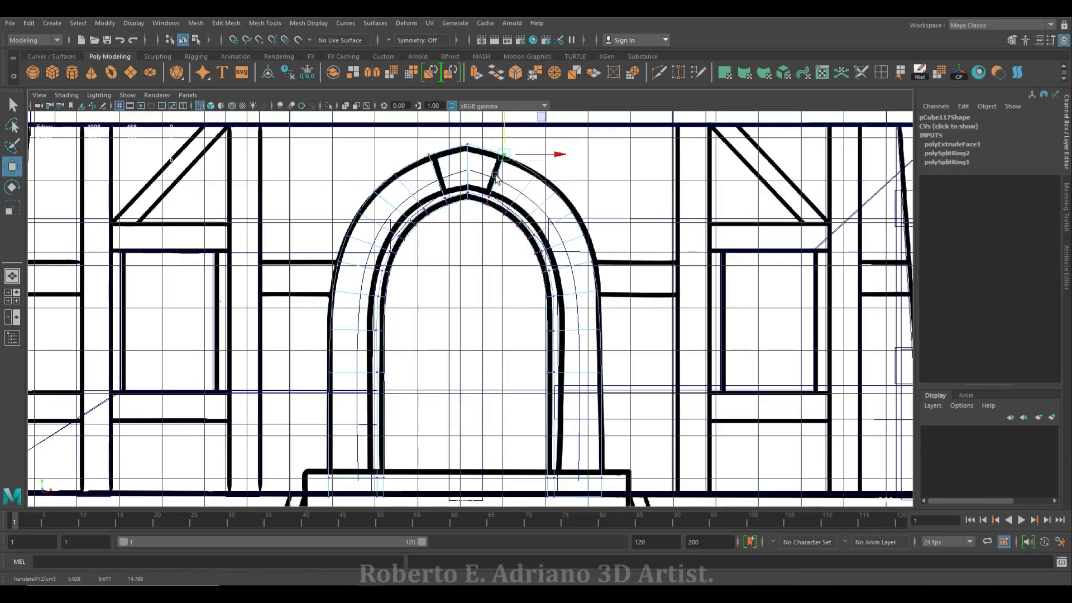
right_click_drag(494, 183, 531, 169)
left_click(106, 40)
left_click(513, 312)
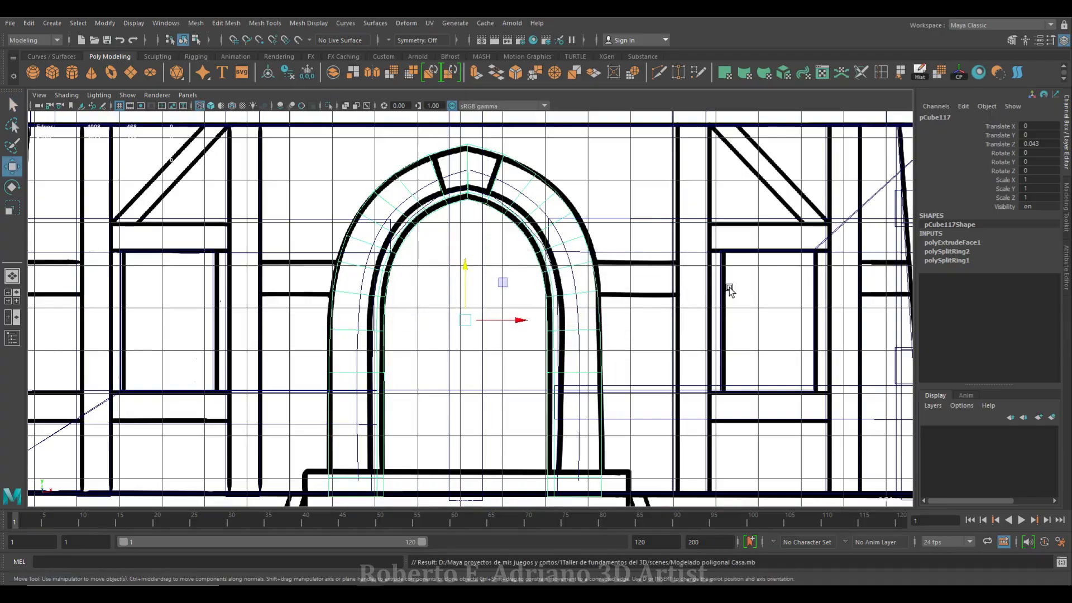
Adjust the arch's right outer vertex at the horizontal beam along X to meet the reference outline and save the scene
right_click_drag(589, 259, 535, 259)
left_click(593, 261)
left_click(646, 262)
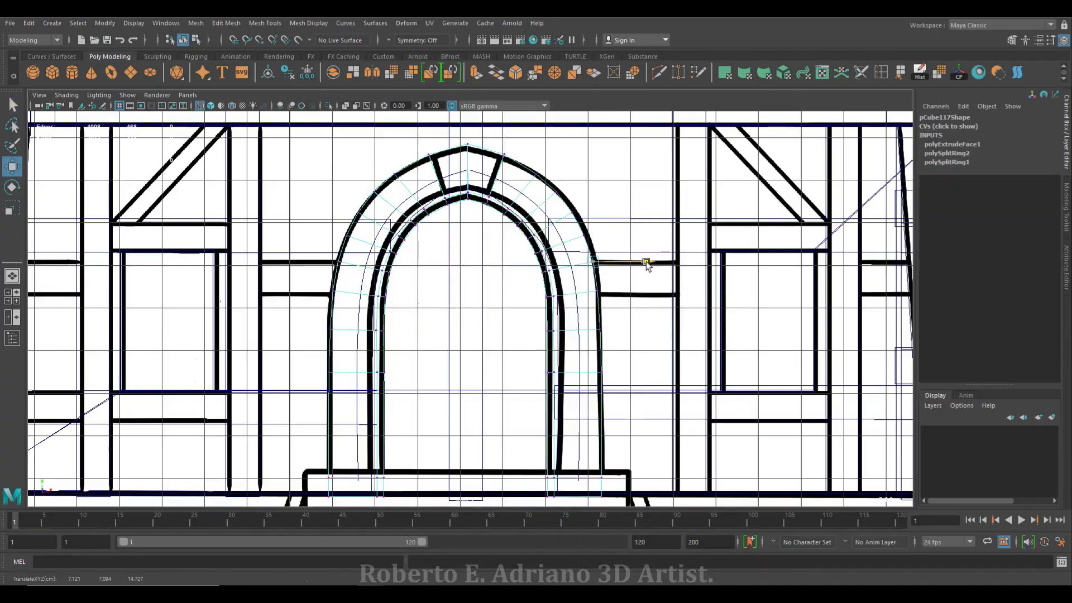
key("q")
key("ctrl+s")
key("F8")
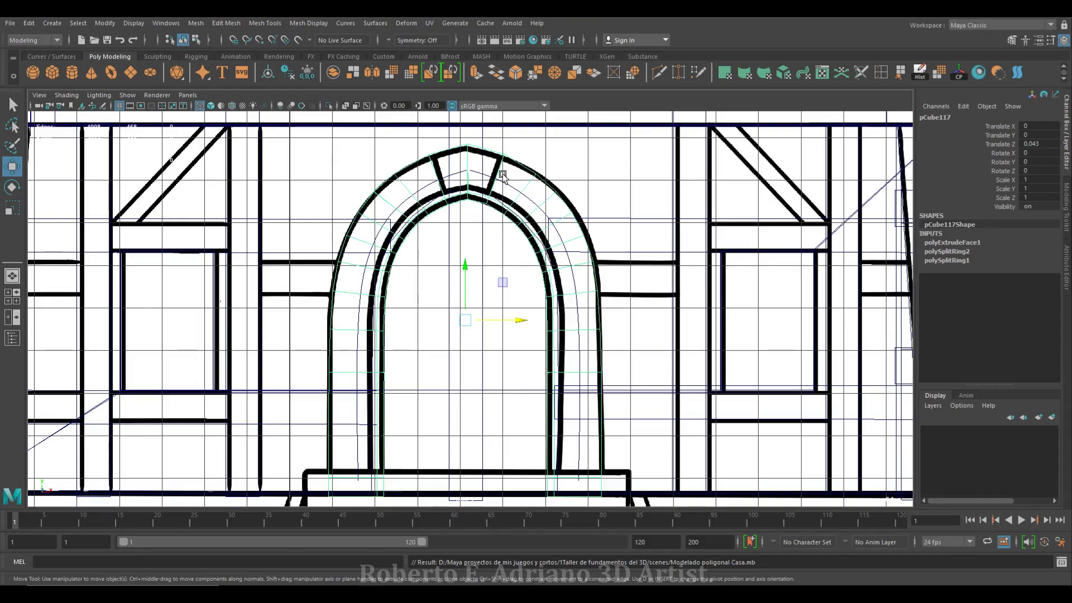
key("F9")
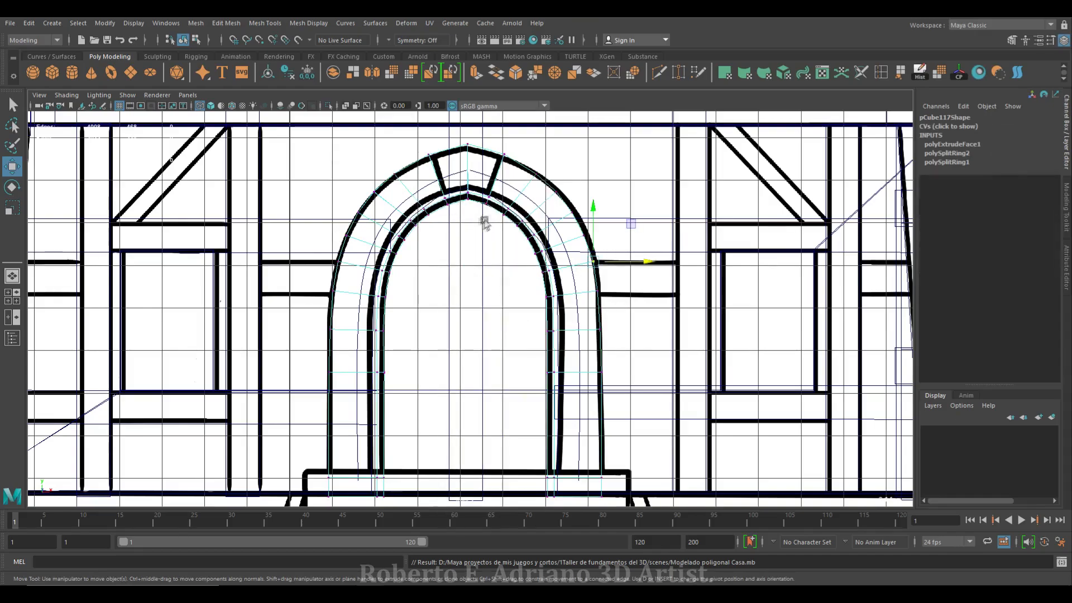
left_click(489, 148)
key("F8")
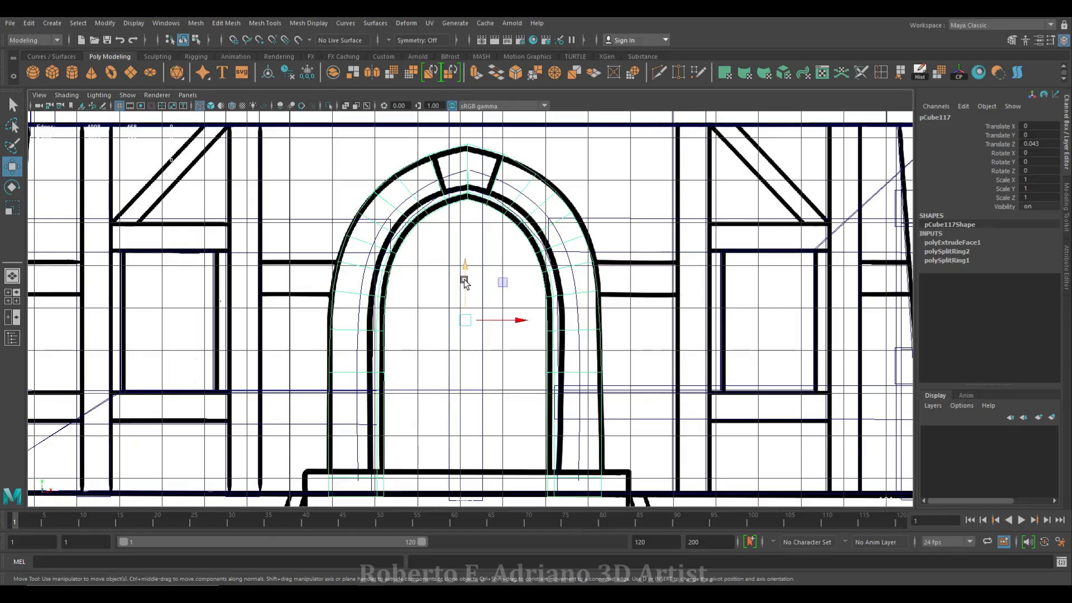
Create a polygon cylinder, rotate it 90 degrees in X and place it inside the top of the door arch
left_click(460, 252)
left_click(72, 72)
scroll(458, 333, "down", 3)
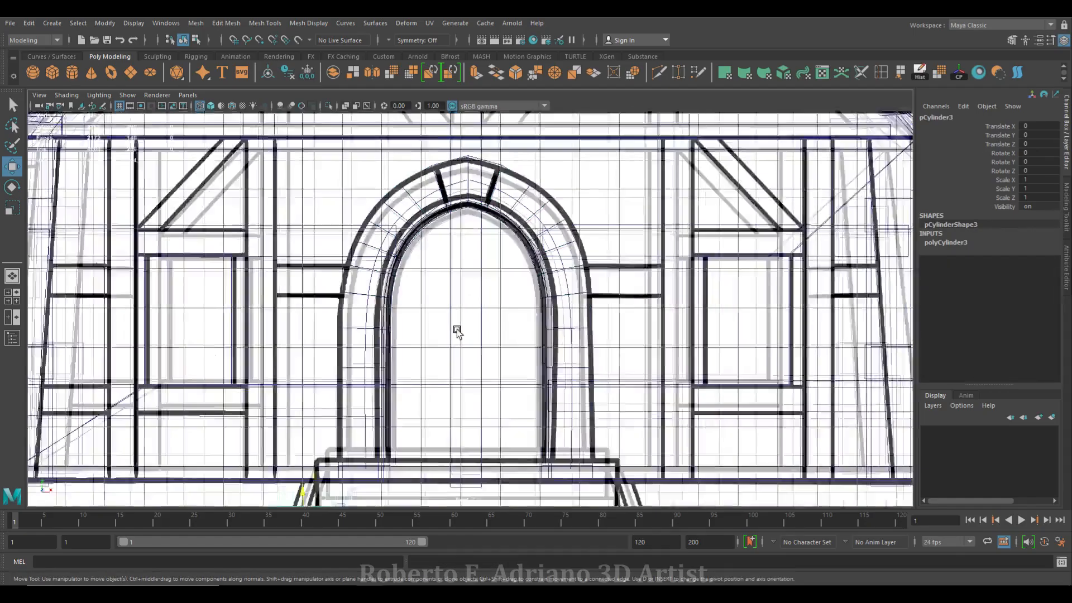
key("Return")
left_click_drag(342, 453, 469, 255)
left_click(459, 430)
scroll(414, 312, "up", 8)
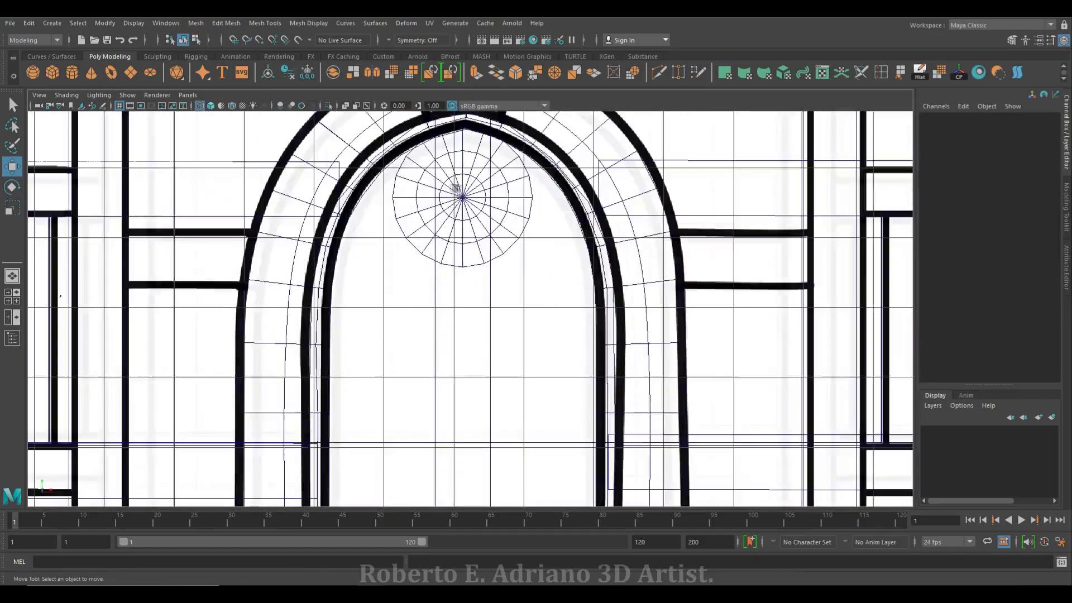
left_click(469, 280)
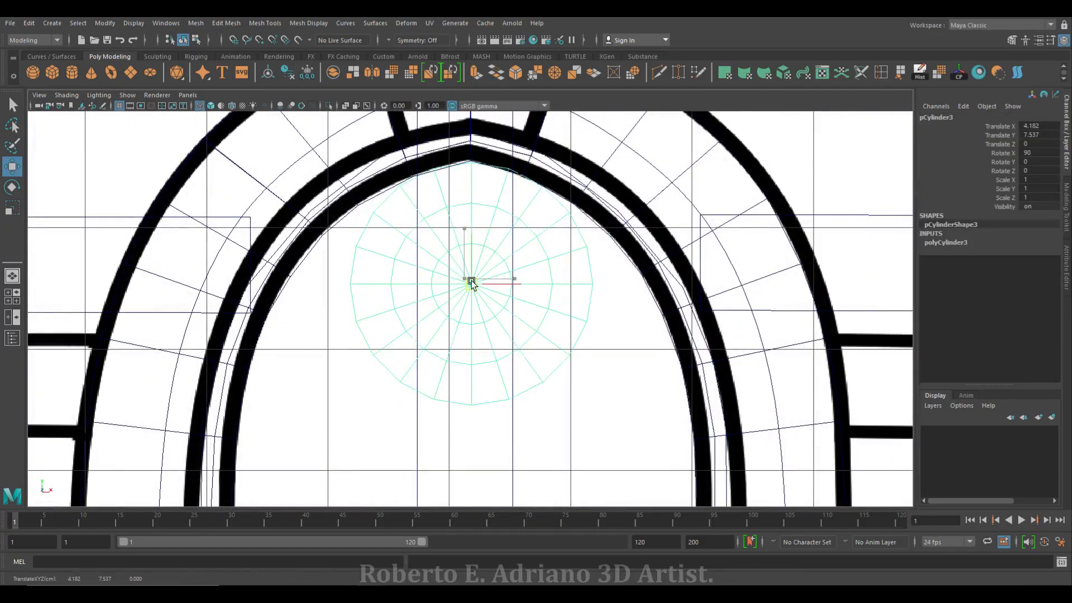
Scale the cylinder uniformly to about 1.54 and centre it in the arch at about X 4.17, Y 6.95
left_click_drag(469, 281, 545, 250)
scroll(441, 295, "down", 6)
scroll(444, 296, "up", 6)
key("r")
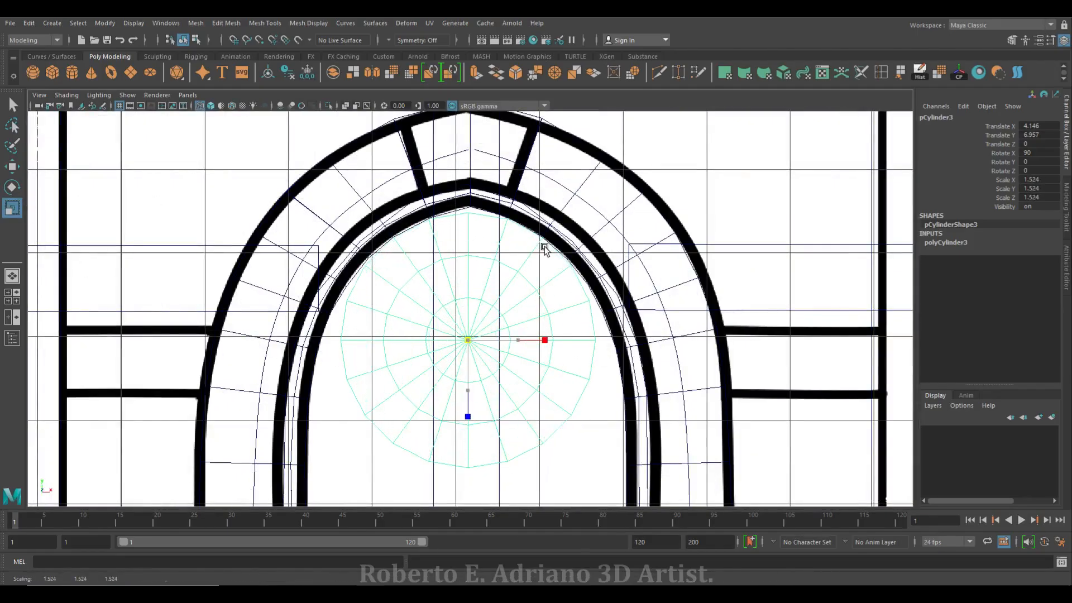
key("w")
left_click_drag(470, 340, 472, 340)
scroll(472, 184, "up", 3)
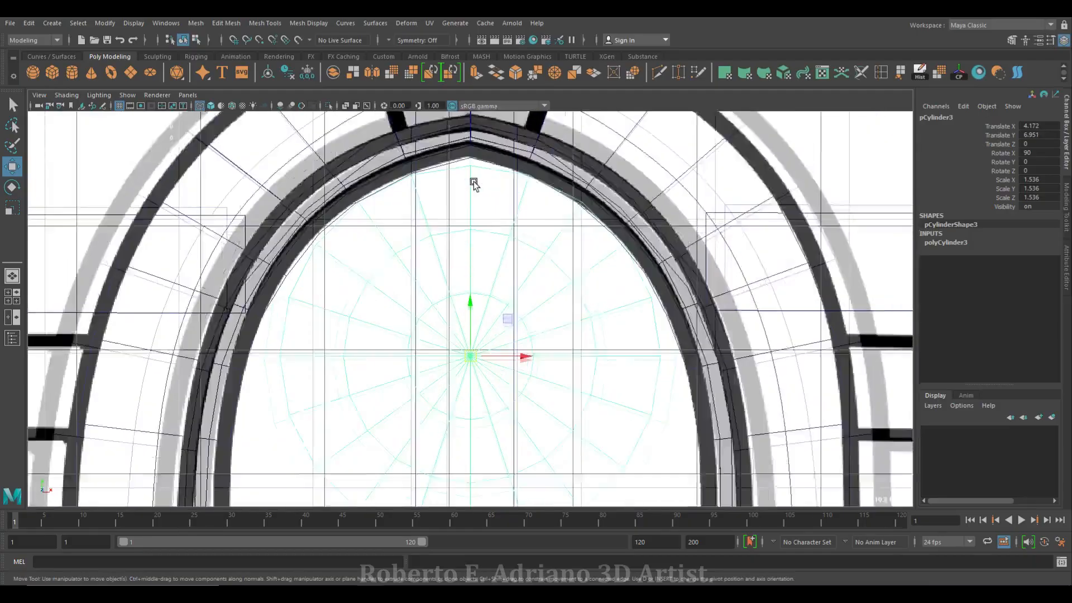
Stretch the cylinder to about 1.66 in X and 1.79 in Z, and lower it to about Y 6.68 within the arch
left_click_drag(471, 363, 522, 366)
key("r")
left_click_drag(467, 415, 469, 416)
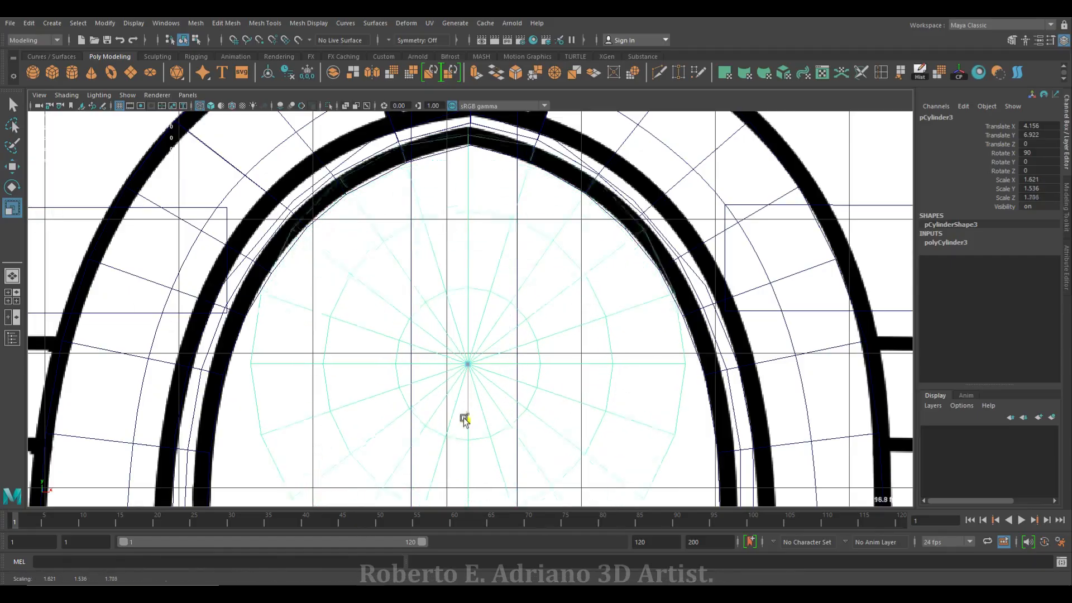
key("w")
left_click_drag(470, 309, 474, 342)
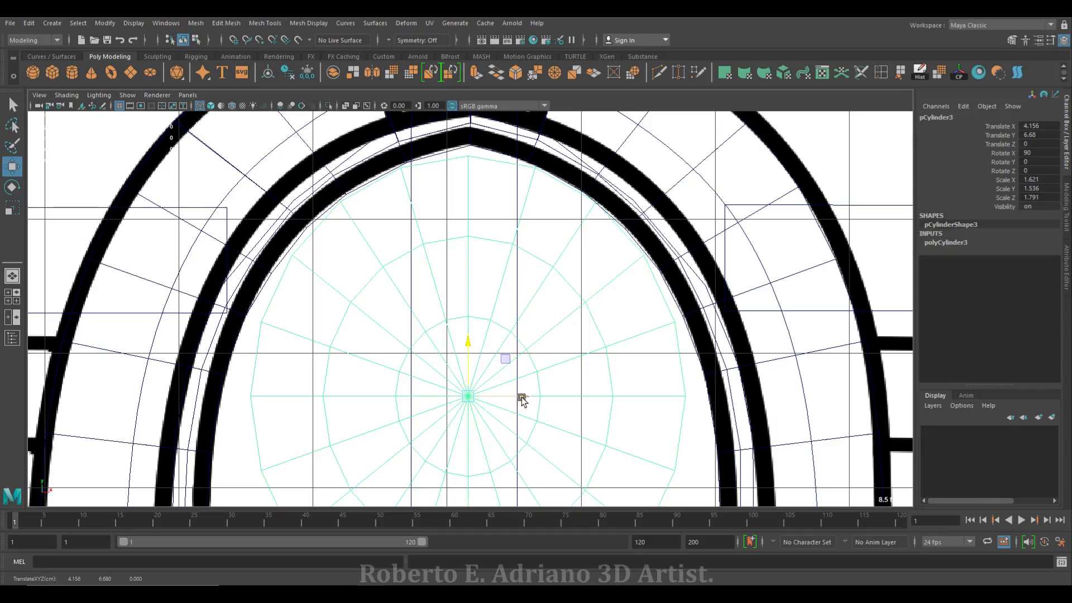
key("r")
left_click_drag(525, 402, 521, 397)
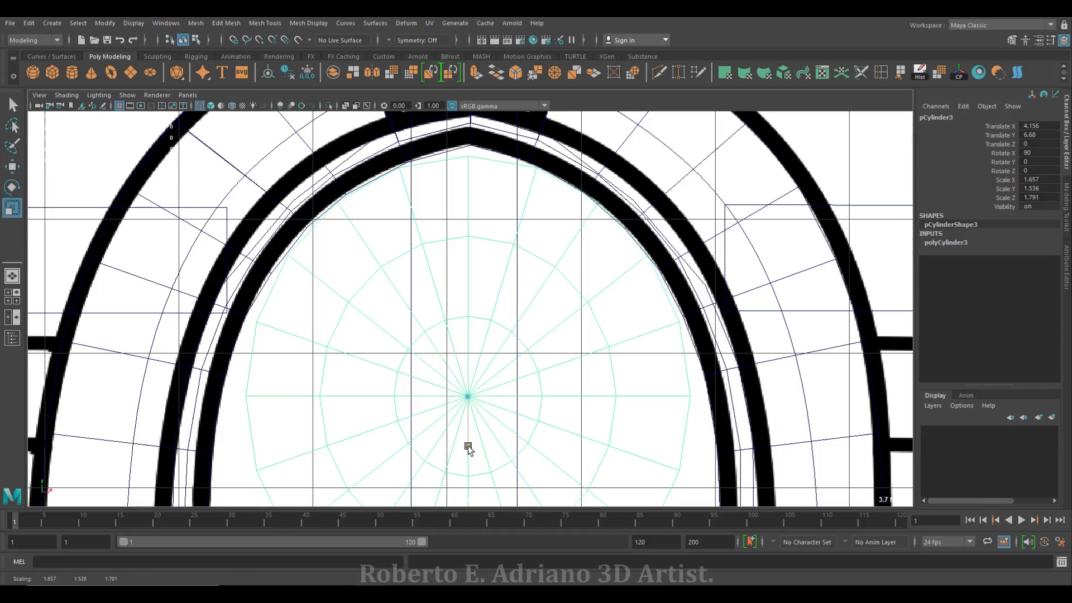
Position the cylinder at about X 4.17, Y 6.64 and raise its top vertex to the inner arch's peak
key("q")
key("w")
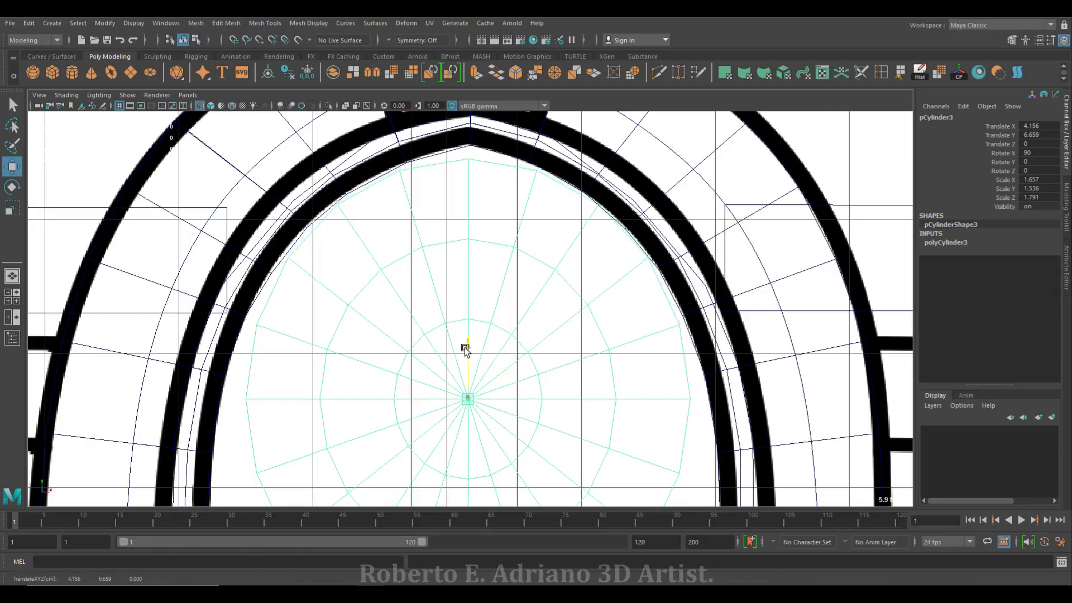
right_click_drag(469, 354, 460, 174)
left_click(468, 162)
left_click_drag(469, 160, 468, 151)
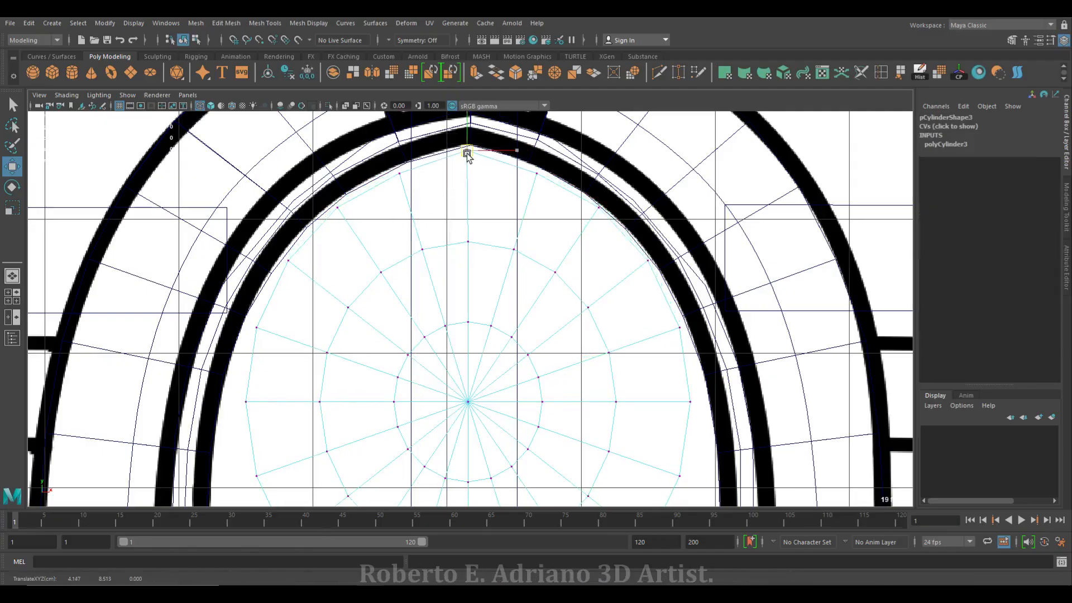
right_click_drag(471, 259, 524, 243)
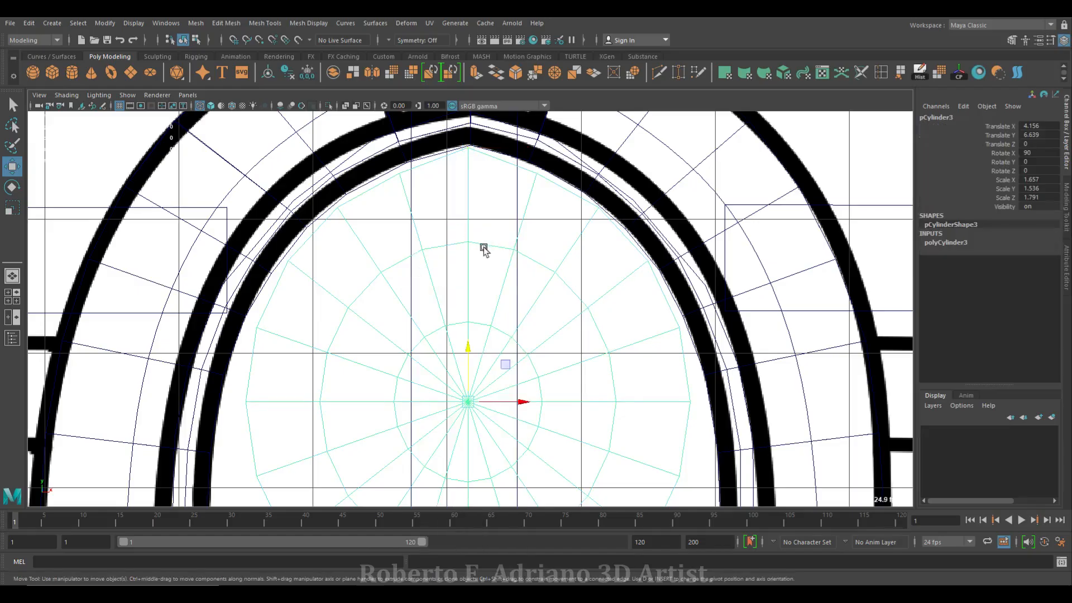
left_click(519, 396)
right_click(470, 178)
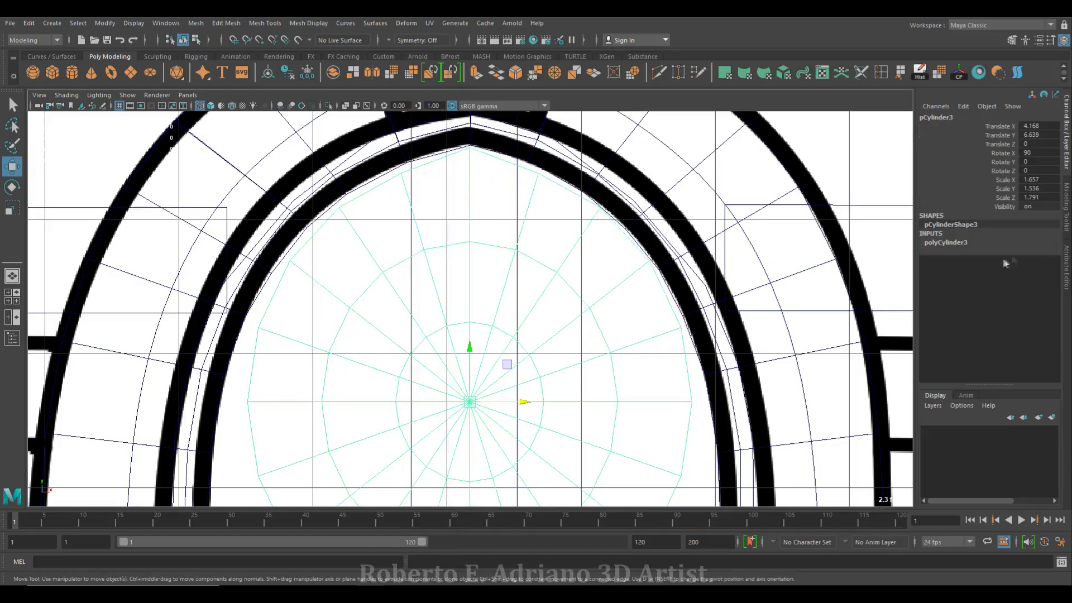
Try 28 axis subdivisions on the cylinder and undo the change
left_click(946, 242)
left_click(1047, 270)
type("28")
key("Return")
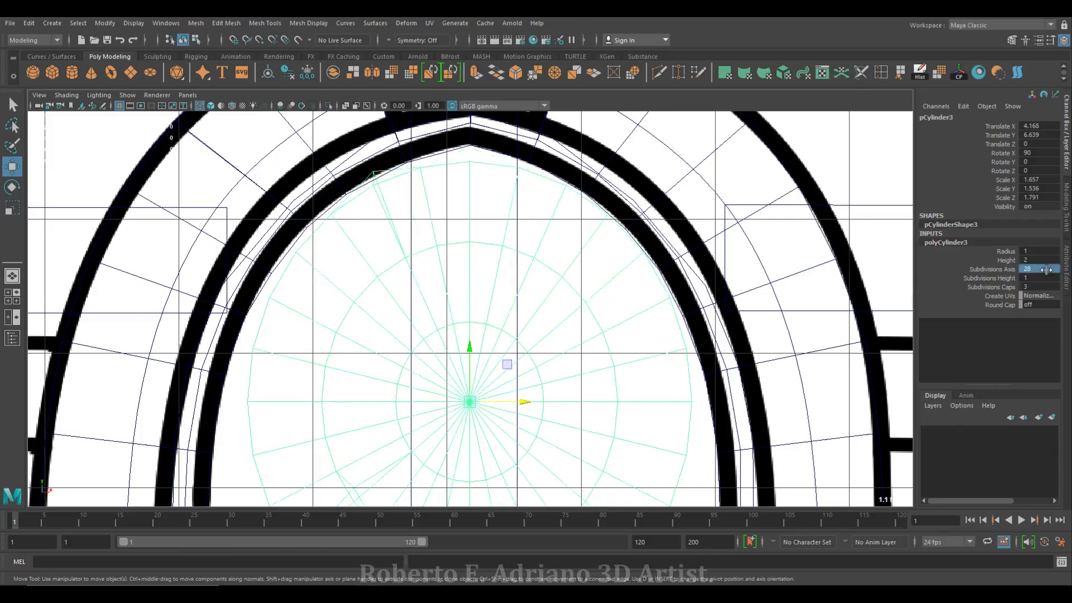
key("ctrl+z")
Move the cylinder's outer vertices on the upper right side outward to follow the inner arch outline
right_click(414, 233)
right_click(411, 216)
right_click(404, 182)
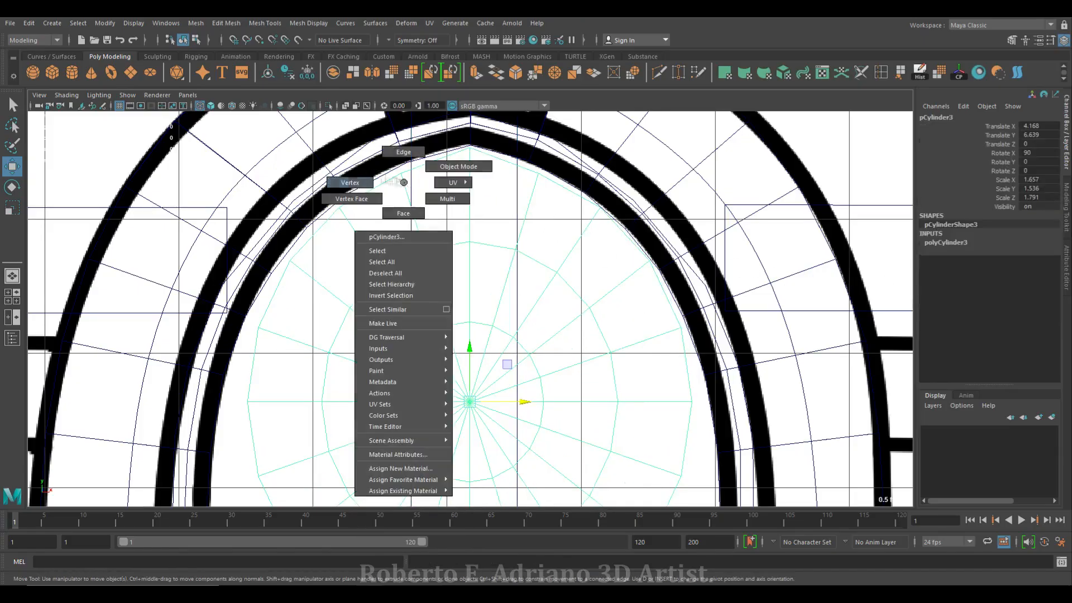
right_click_drag(391, 182, 357, 183)
left_click(529, 165)
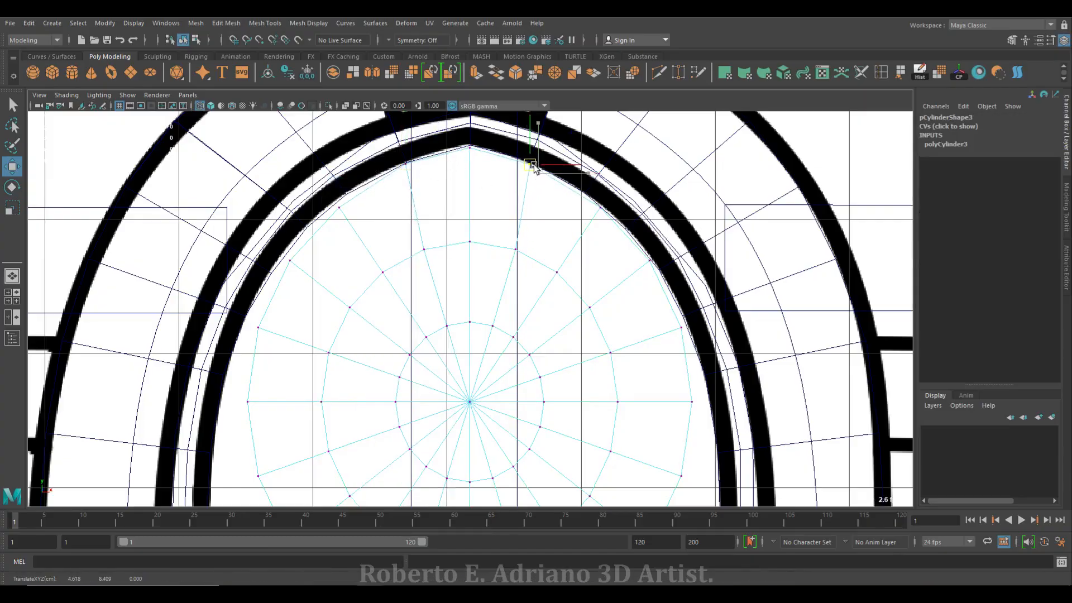
left_click_drag(657, 347, 685, 323)
left_click_drag(673, 385, 709, 400)
Move the cylinder's outer vertices on the upper left side outward to follow the inner arch outline
left_click(247, 402)
left_click_drag(301, 402, 277, 410)
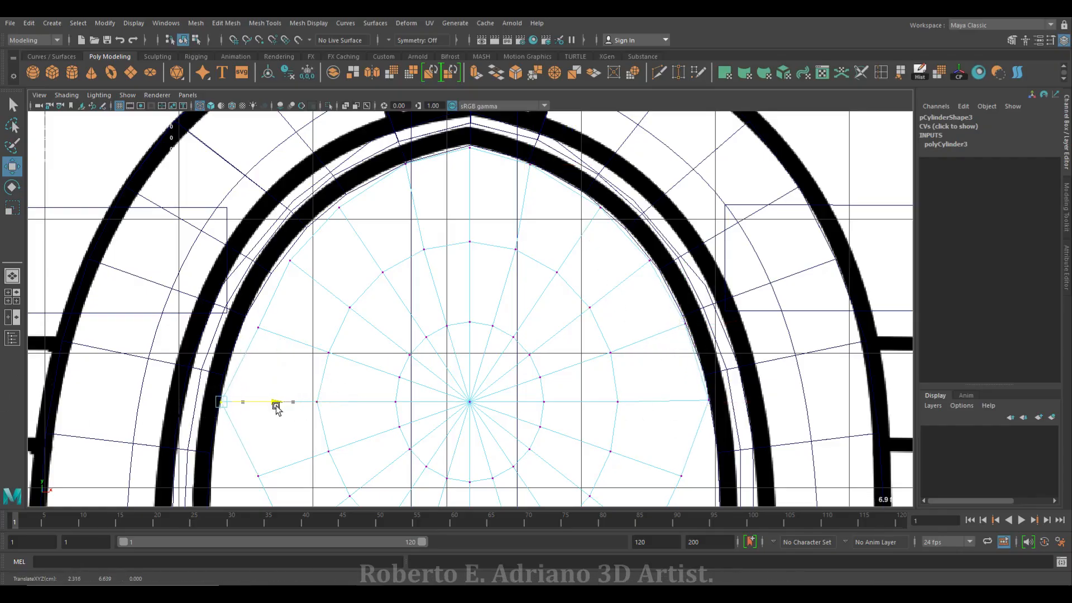
left_click(258, 328)
left_click_drag(316, 330, 298, 330)
left_click(288, 258)
left_click_drag(345, 264, 336, 265)
left_click(335, 212)
left_click_drag(392, 208, 386, 219)
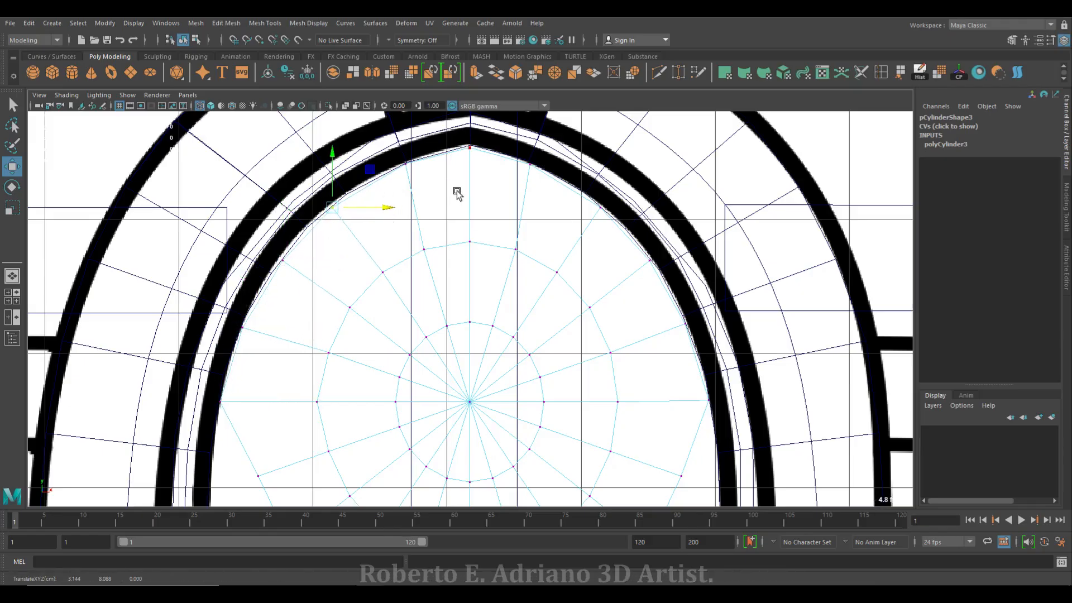
Spread the outer vertices just below the cylinder's centre on both sides to the inner door jambs
scroll(449, 226, "down", 8)
scroll(405, 335, "up", 3)
left_click(389, 373)
scroll(391, 391, "up", 4)
left_click_drag(390, 416, 360, 426)
left_click(605, 415)
left_click_drag(658, 418, 686, 427)
scroll(760, 443, "up", 2)
left_click_drag(776, 479, 773, 483)
scroll(468, 416, "down", 4)
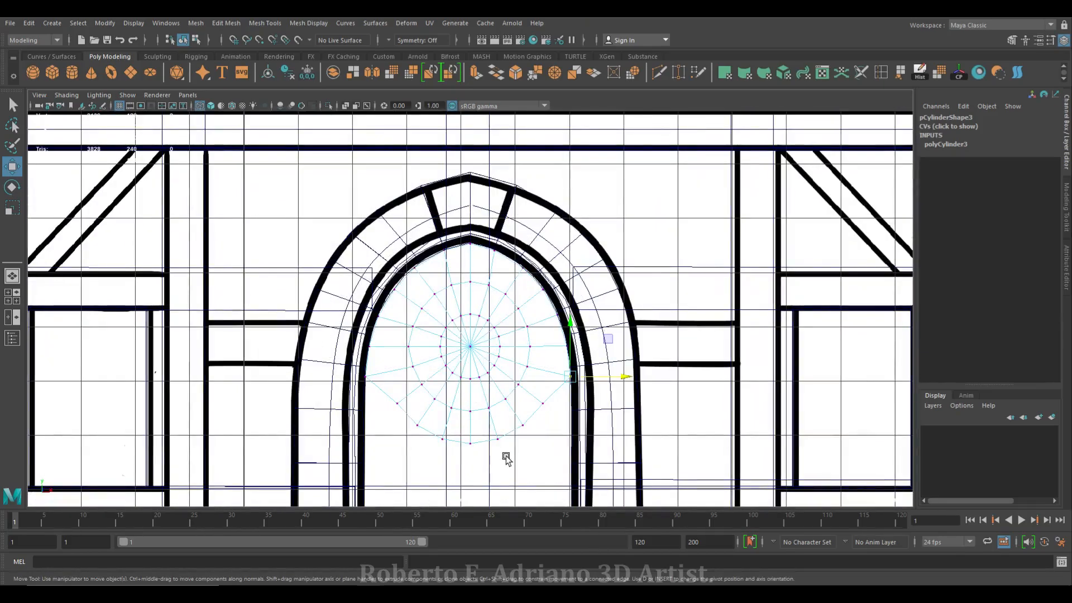
Select all the cylinder's lower vertices and scale them vertically into one flat horizontal row
left_click_drag(582, 377, 586, 370)
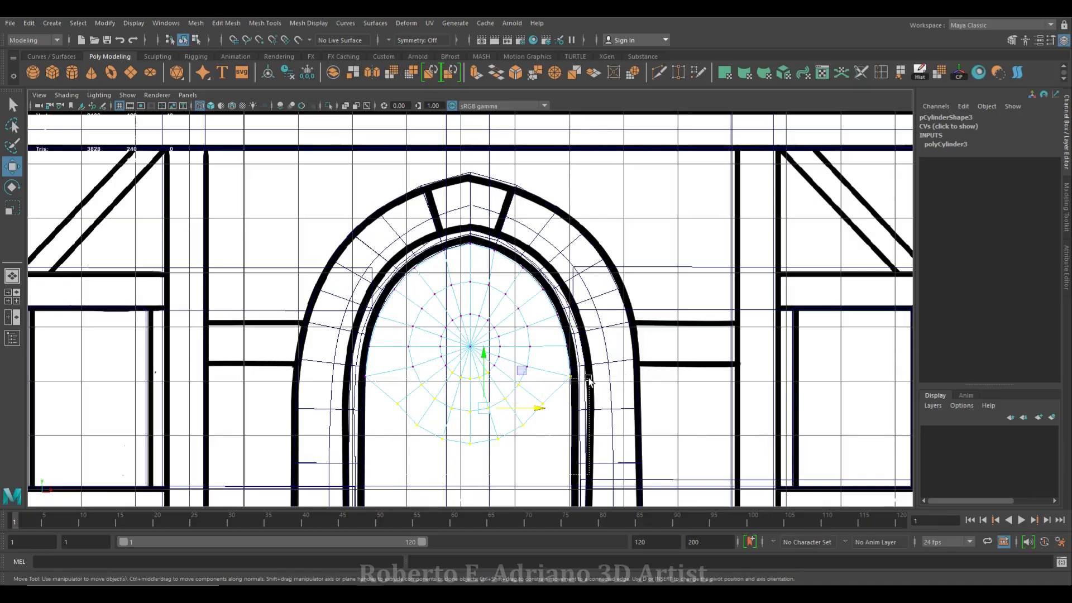
left_click_drag(577, 381, 577, 381)
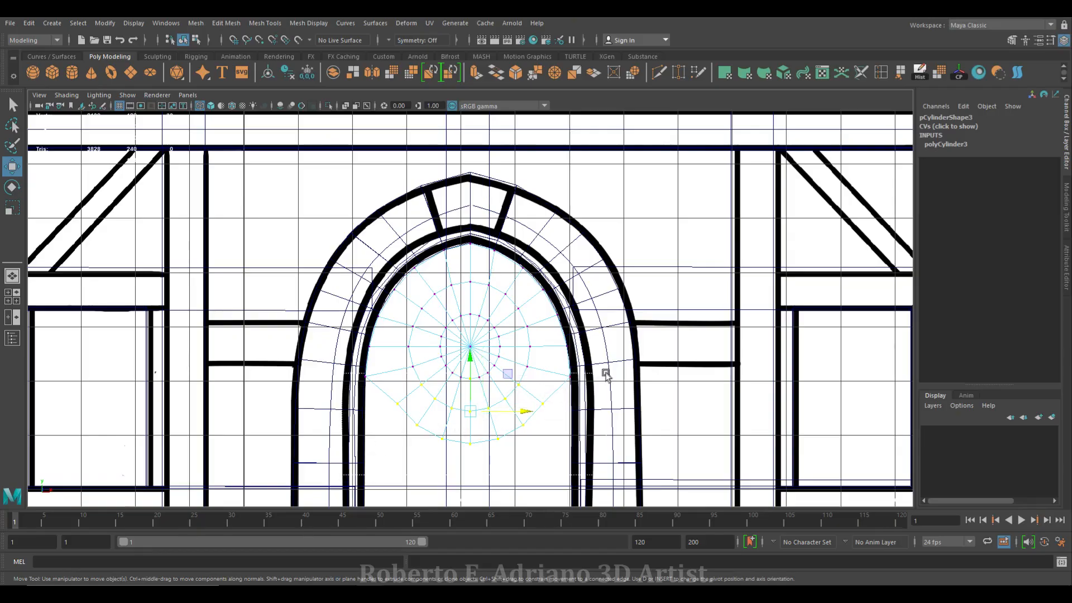
key("r")
left_click_drag(470, 359, 479, 413)
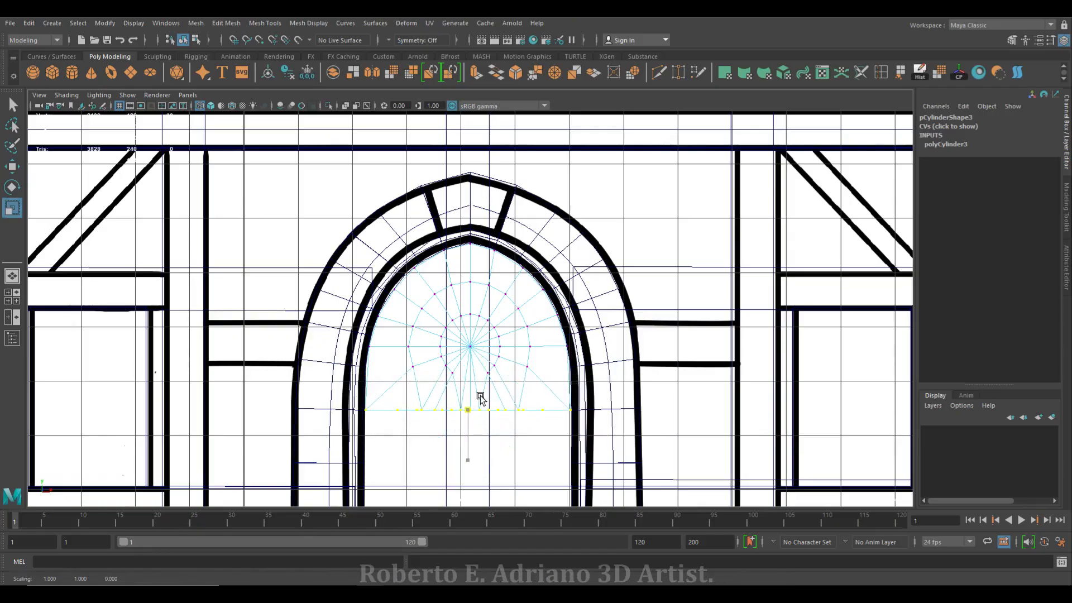
Lower the flattened vertex row toward the doorway's base and fit its width between the inner jambs
key("w")
left_click_drag(471, 363, 472, 319)
scroll(430, 418, "up", 3)
left_click_drag(470, 366, 470, 371)
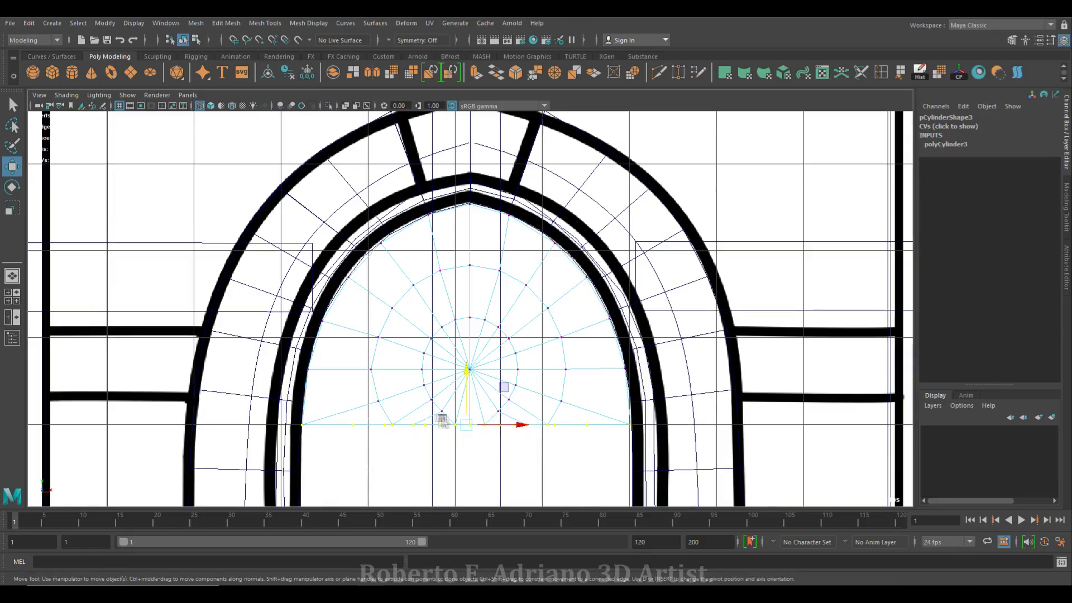
scroll(467, 407, "down", 4)
left_click_drag(469, 407, 477, 468)
key("r")
scroll(479, 383, "up", 6)
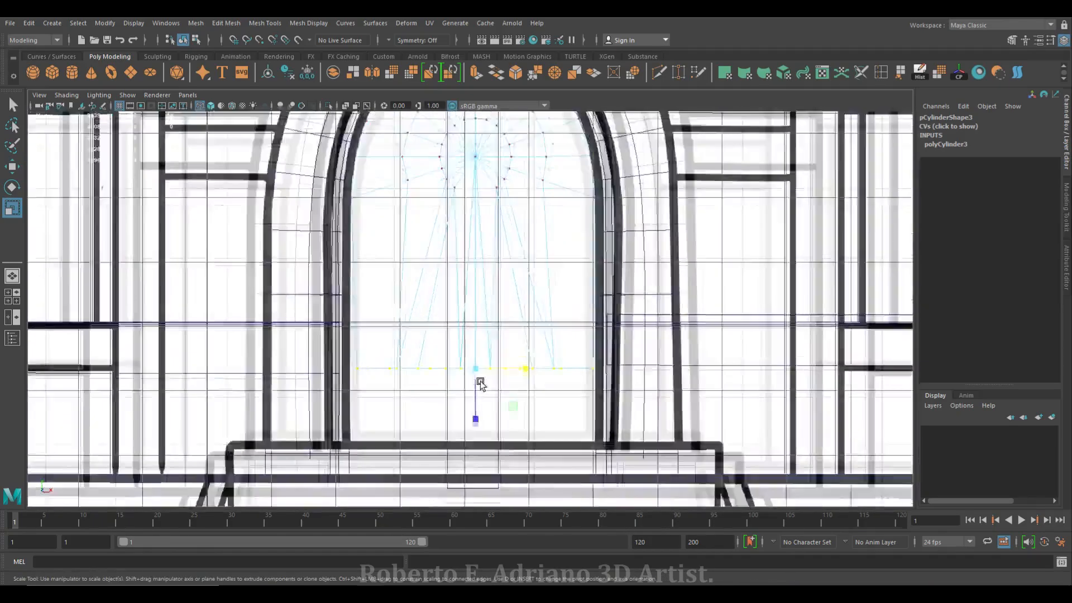
middle_click_drag(526, 395, 531, 328, "alt")
key("w")
left_click_drag(491, 245, 556, 339)
Move the door shape forward in the perspective view to the front doorway at about Z 13.4
key("space")
key("space")
right_click_drag(518, 282, 571, 266)
left_click_drag(577, 355, 515, 347, "alt")
Lower the door's bottom vertices to the threshold and align its bottom-left corner vertices with the frame along X
right_click_drag(483, 288, 436, 289)
left_click_drag(378, 362, 555, 411)
middle_click_drag(493, 412, 501, 349, "alt")
right_click_drag(502, 349, 533, 307, "alt")
left_click_drag(498, 264, 496, 296)
left_click_drag(495, 296, 508, 308, "alt")
left_click_drag(347, 369, 441, 319)
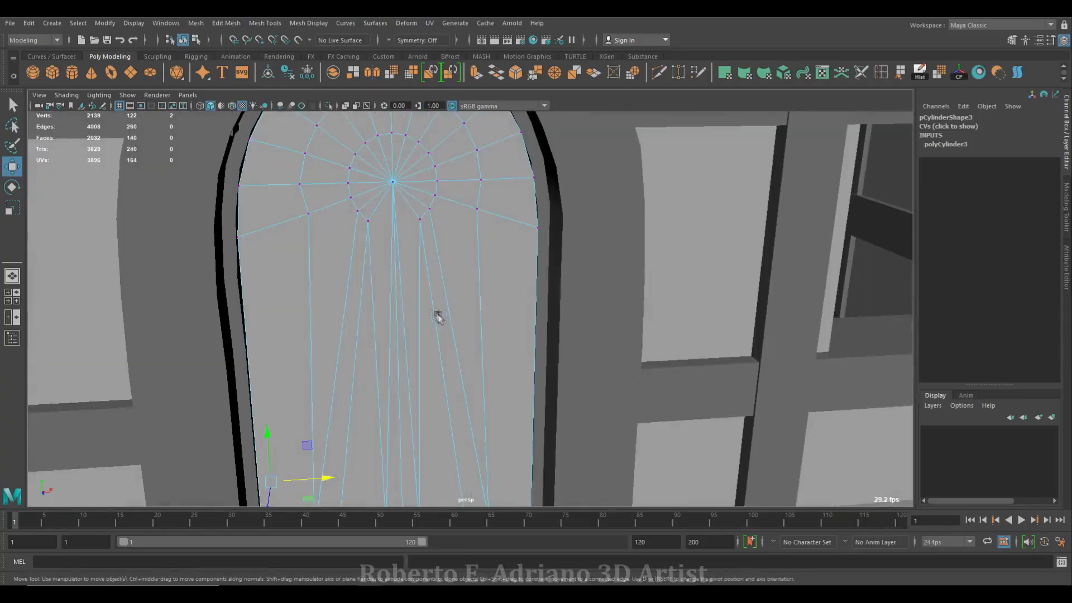
left_click_drag(241, 260, 436, 278, "alt")
right_click_drag(435, 277, 454, 270)
Use X-ray display to thin the door to a Y scale of about 0.11, and restore opaque shading
mouse_move(560, 342)
left_mouse_down("alt")
mouse_move(346, 351)
mouse_move(362, 339)
mouse_move(575, 330)
left_mouse_up("alt")
left_click(345, 105)
left_click_drag(363, 151, 303, 174, "alt")
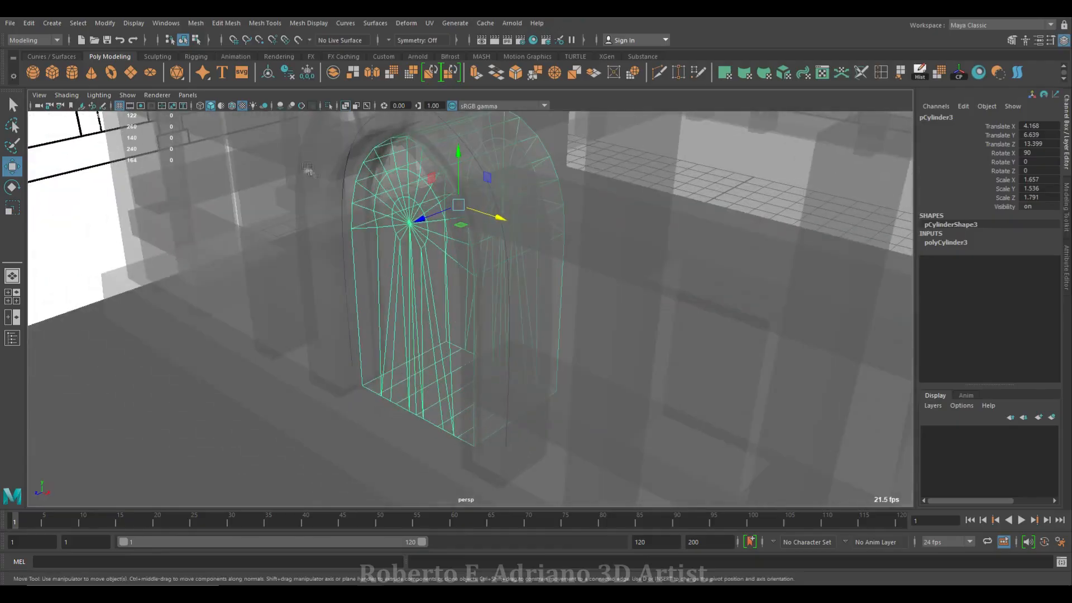
key("r")
left_click_drag(495, 218, 475, 221)
key("alt+x")
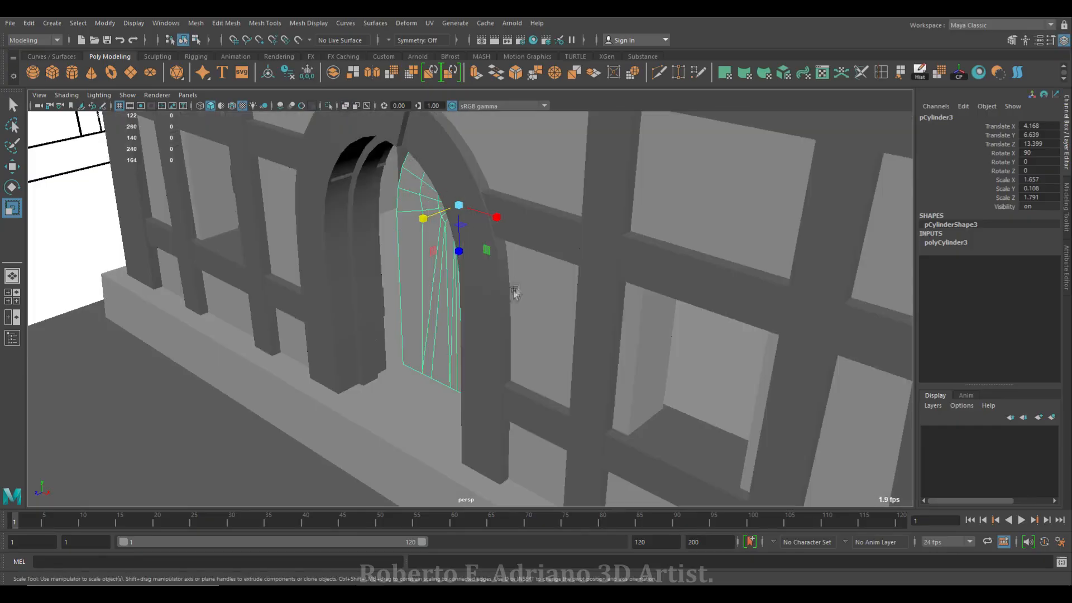
Show wireframe on shaded and move the door forward into the arch at about Z 14.67
key("w")
key("f")
left_click(232, 106)
mouse_move(416, 232)
left_mouse_down()
mouse_move(430, 292)
mouse_move(640, 258)
mouse_move(505, 245)
mouse_move(479, 280)
left_mouse_up()
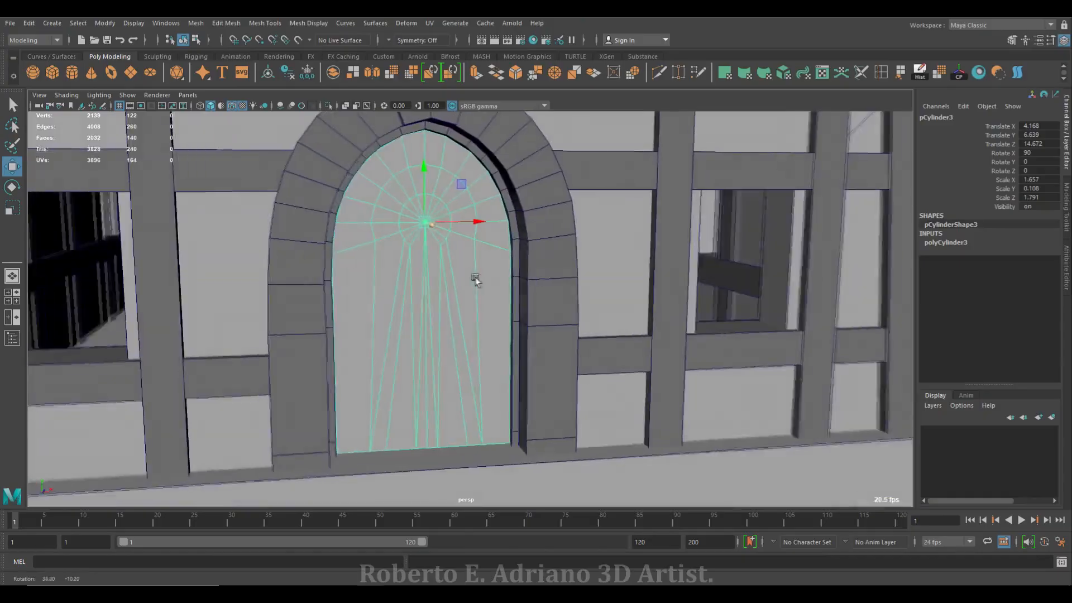
scroll(473, 290, "up", 3)
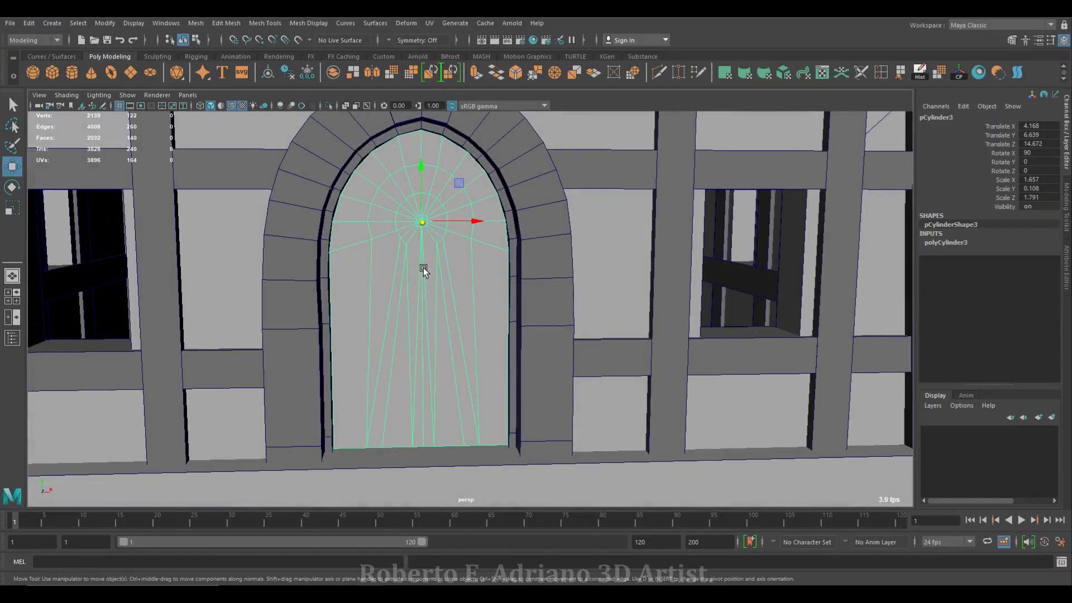
Adjust the door's pivot height and test swinging the door about its vertical axis
key("d")
key("s")
right_click_drag(428, 261, 385, 263)
right_click_drag(444, 287, 480, 274)
key("d")
left_click_drag(383, 349, 273, 346)
left_click_drag(335, 292, 330, 241)
key("d")
left_click_drag(278, 291, 441, 307)
key("e")
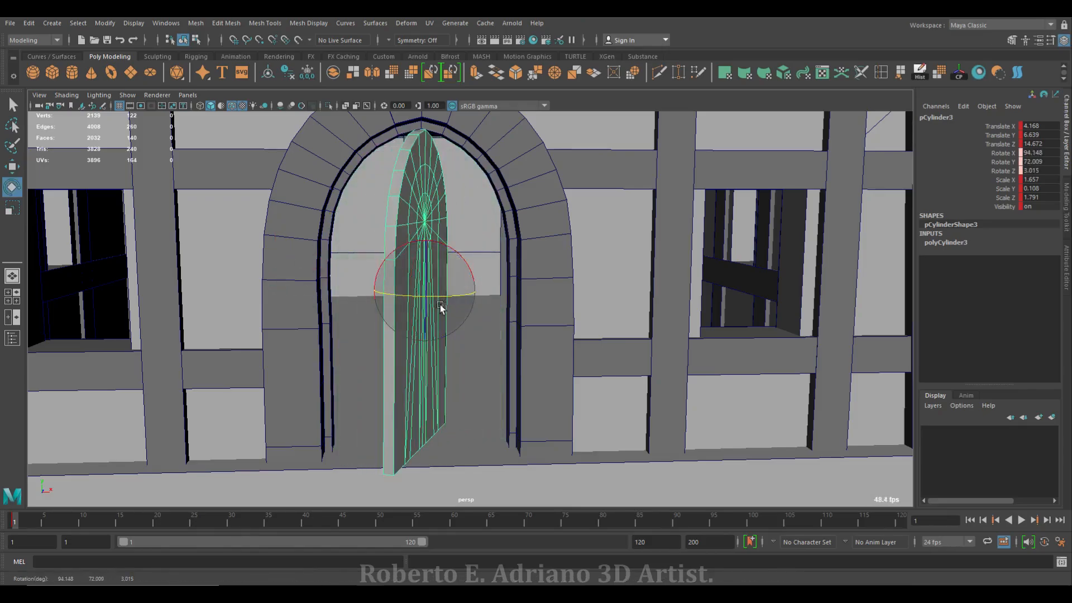
Undo the test rotation and move the door's pivot to its left edge as the hinge
key("ctrl+z")
key("d")
left_click_drag(373, 291, 382, 356)
key("d")
key("e")
Set the door's Y rotation to 0 and save the scene
left_click_drag(553, 335, 497, 341, "alt")
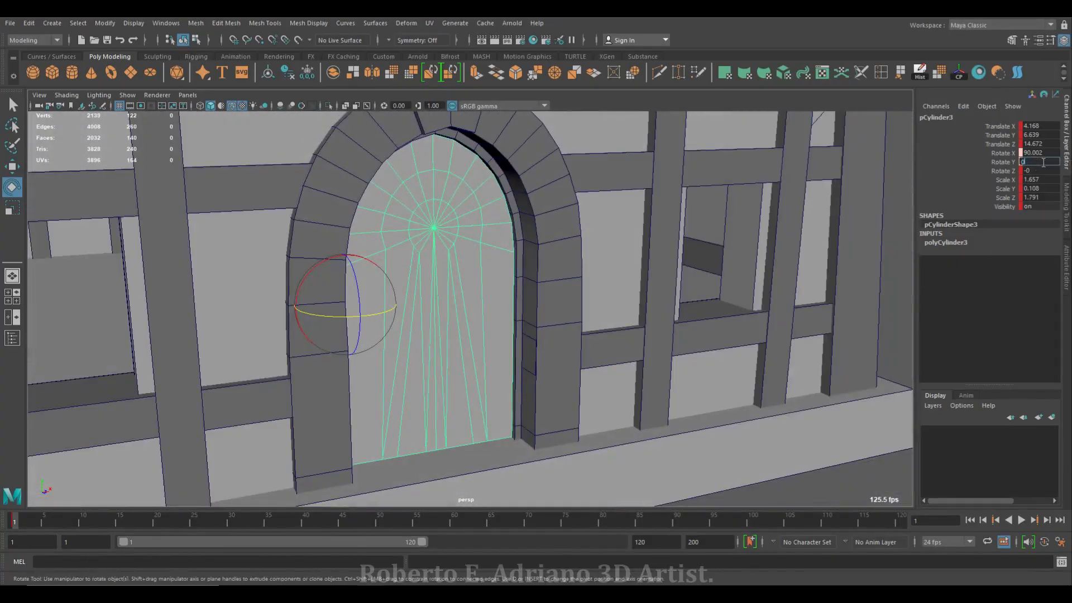
left_click_drag(663, 321, 536, 327, "alt")
key("ctrl+s")
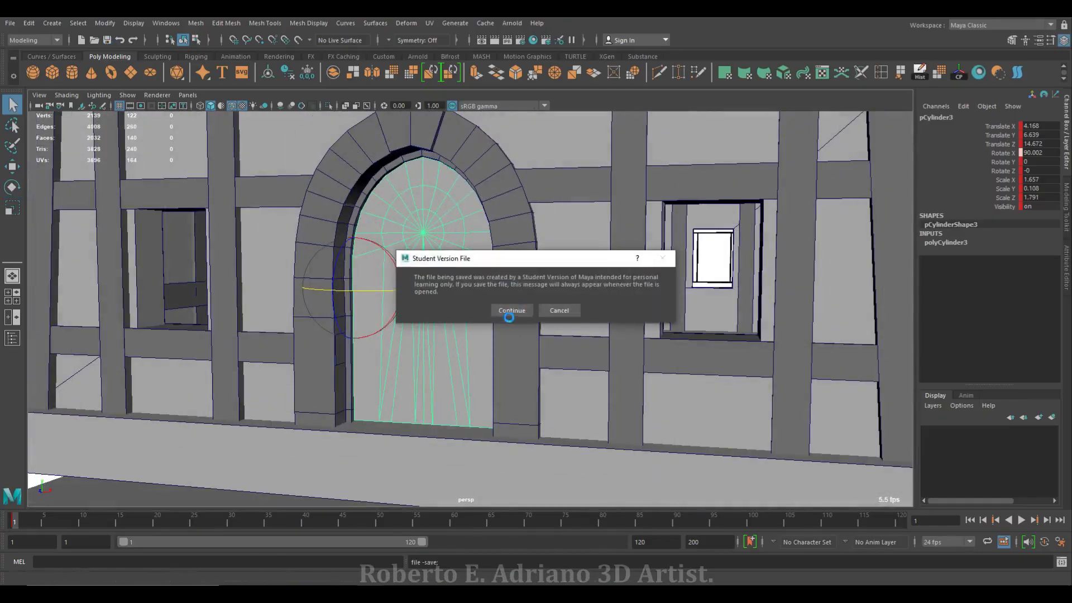
left_click(509, 311)
right_click_drag(510, 311, 481, 292, "alt")
left_click_drag(481, 292, 460, 263, "alt")
left_click(823, 72)
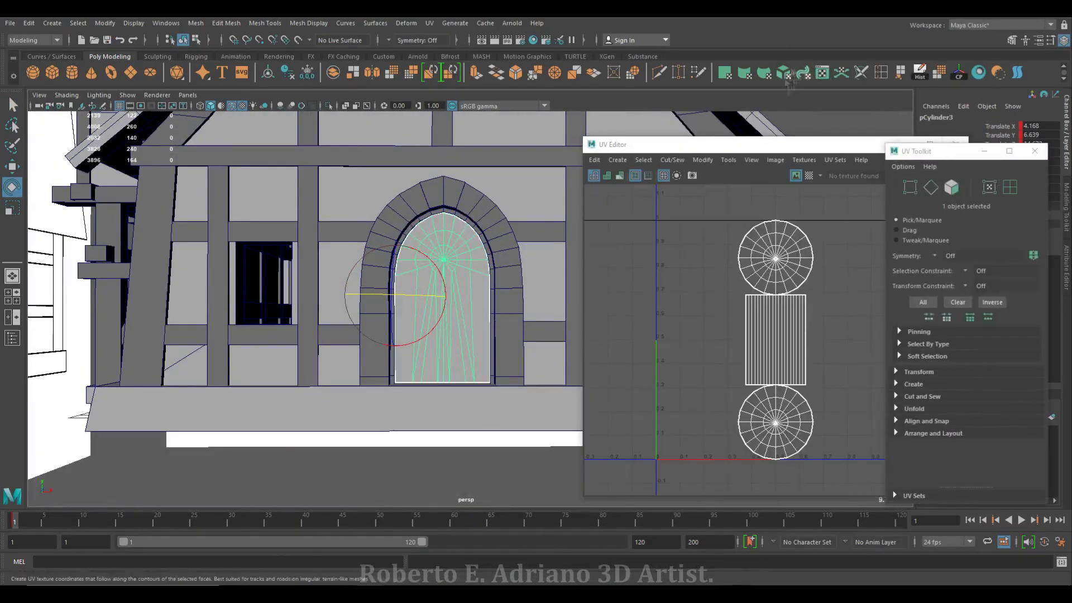
left_click(823, 73)
left_click(822, 73)
left_click(822, 73)
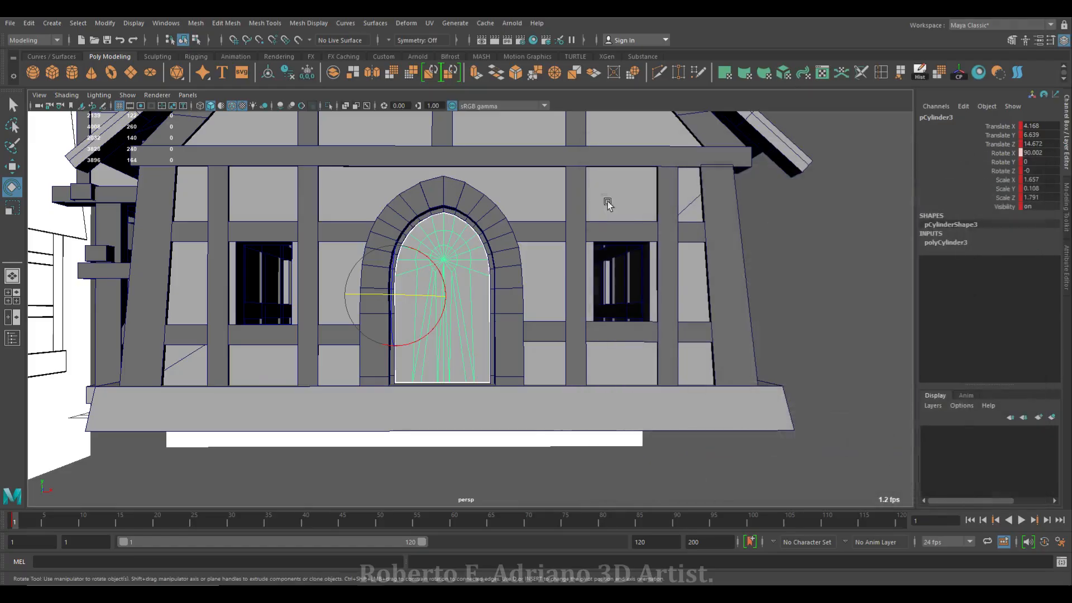
Save the scene again with the hinged door in place
left_click_drag(443, 246, 537, 264, "alt")
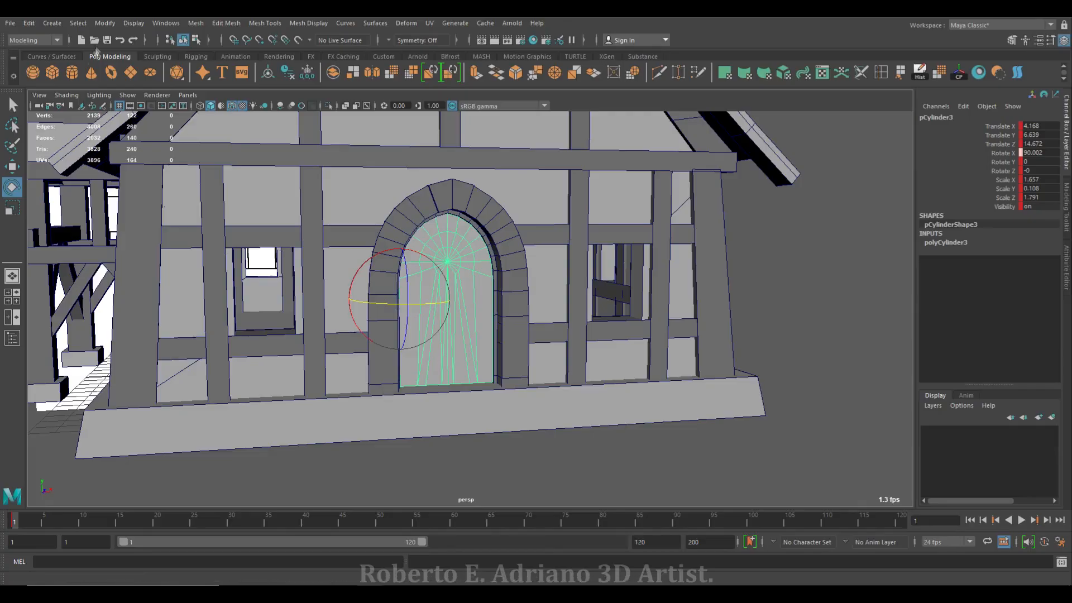
key("ctrl+s")
left_click(515, 311)
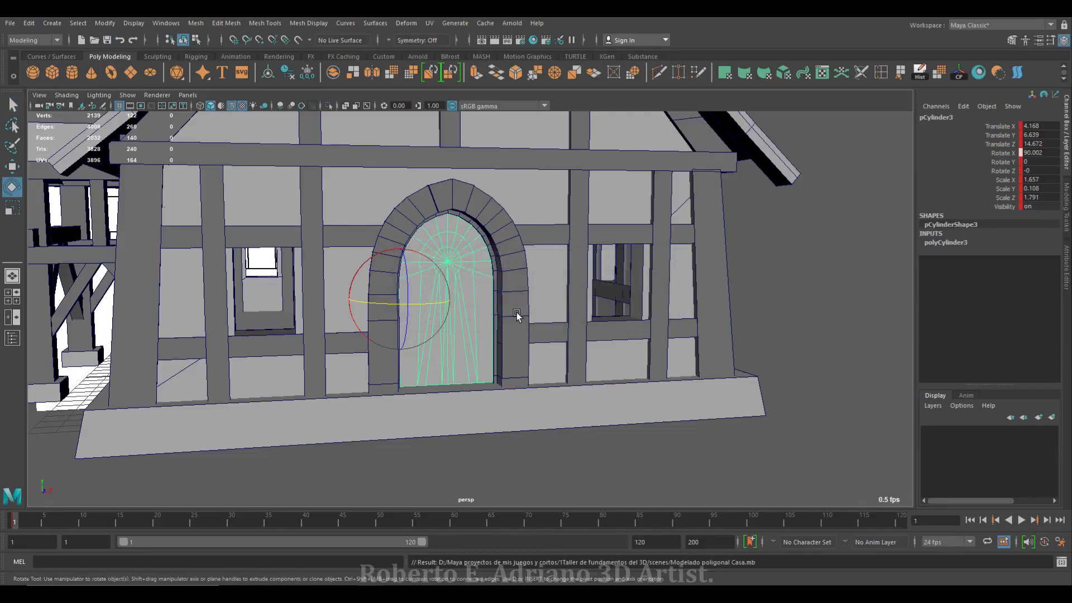
Create a polygon cube in the front view and place it over the right window at about X 10.53, Y 6.97
key("a")
key("space")
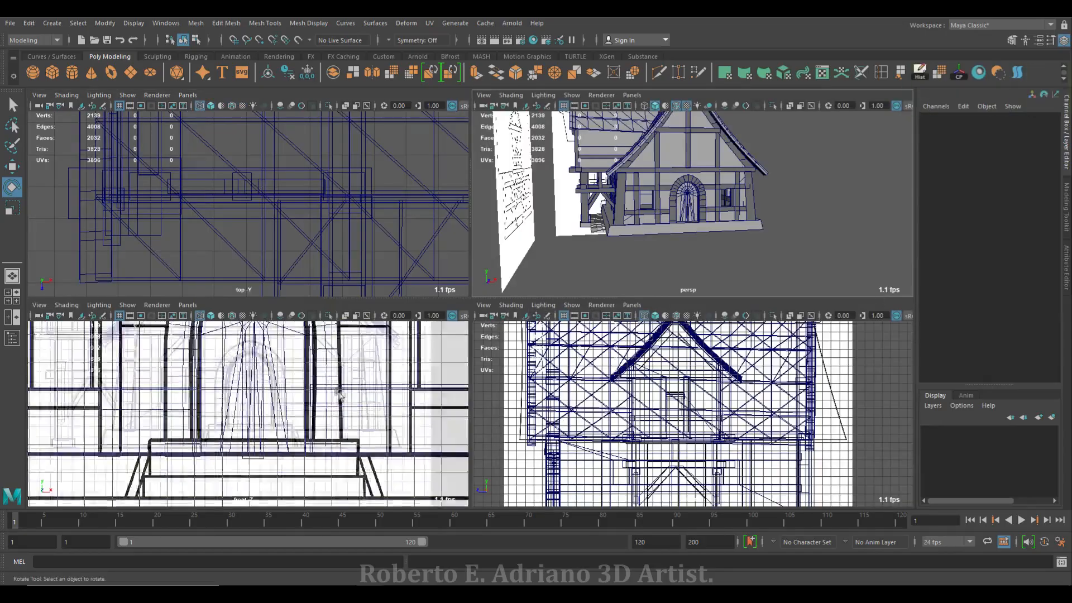
key("space")
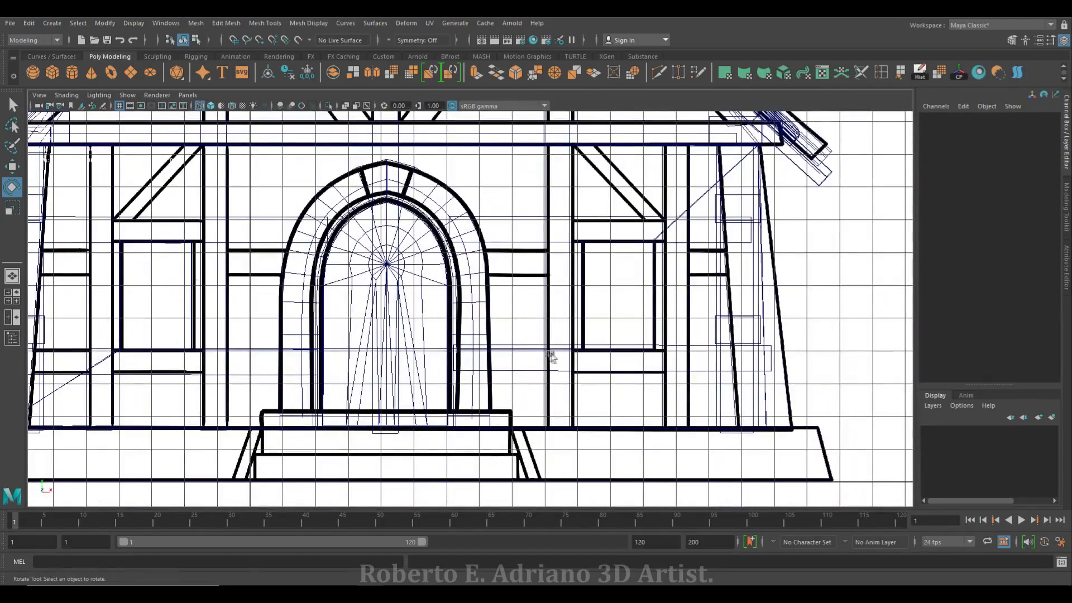
left_click(52, 73)
scroll(470, 309, "down", 1)
key("w")
left_click_drag(279, 460, 576, 260)
scroll(575, 260, "up", 3)
scroll(555, 255, "up", 4)
left_click_drag(493, 185, 489, 177)
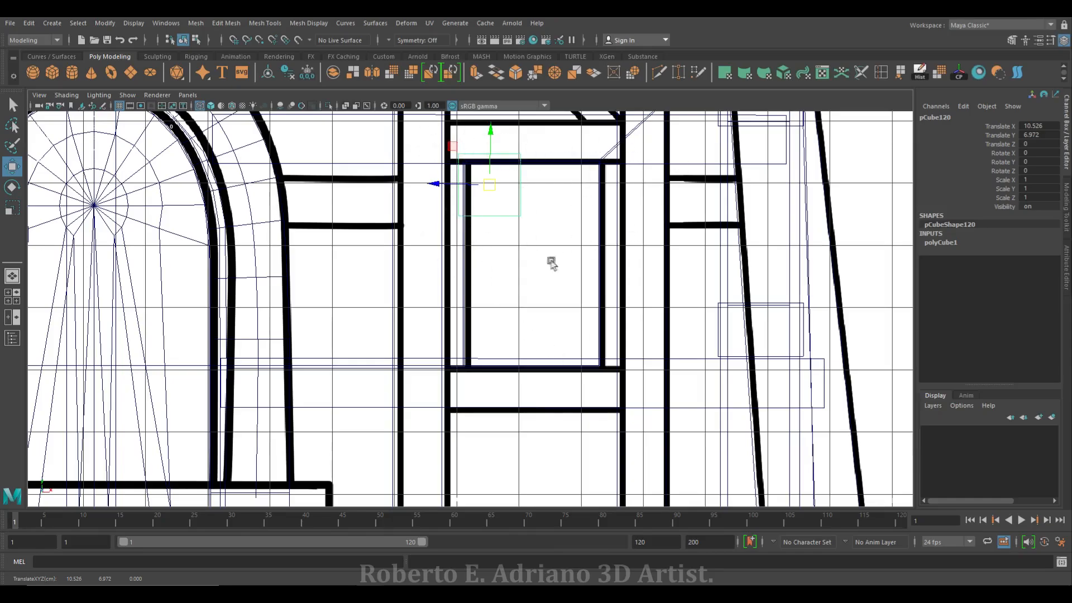
Extend the cube's bottom and right vertices so it covers the right window opening in the front reference
right_click_drag(509, 219, 454, 217)
left_click_drag(441, 232, 531, 201)
left_click_drag(487, 170, 493, 318)
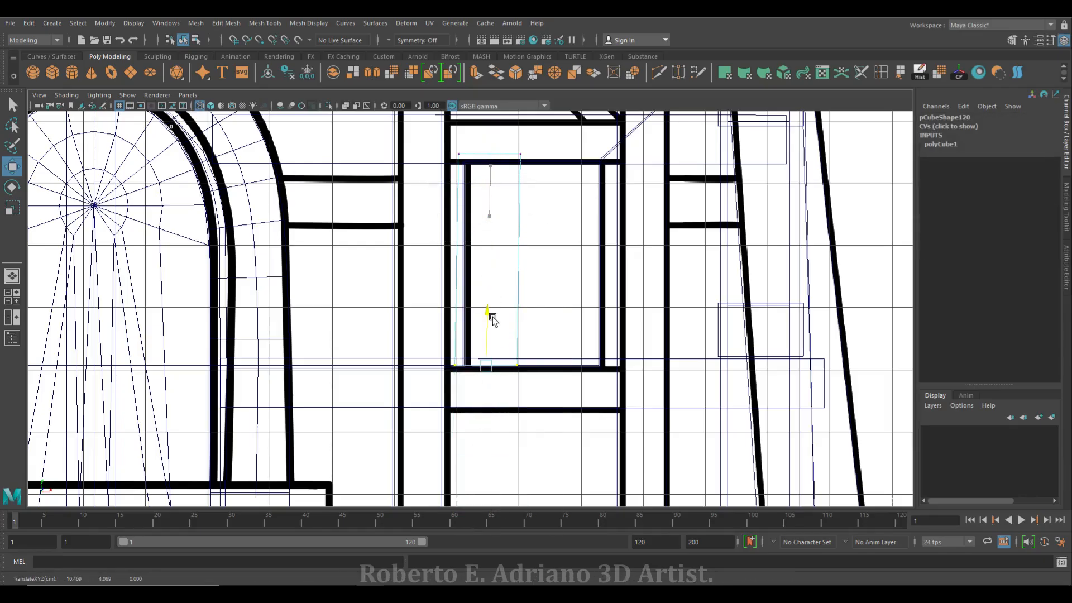
left_click_drag(504, 395, 536, 140)
left_click_drag(468, 264, 560, 271)
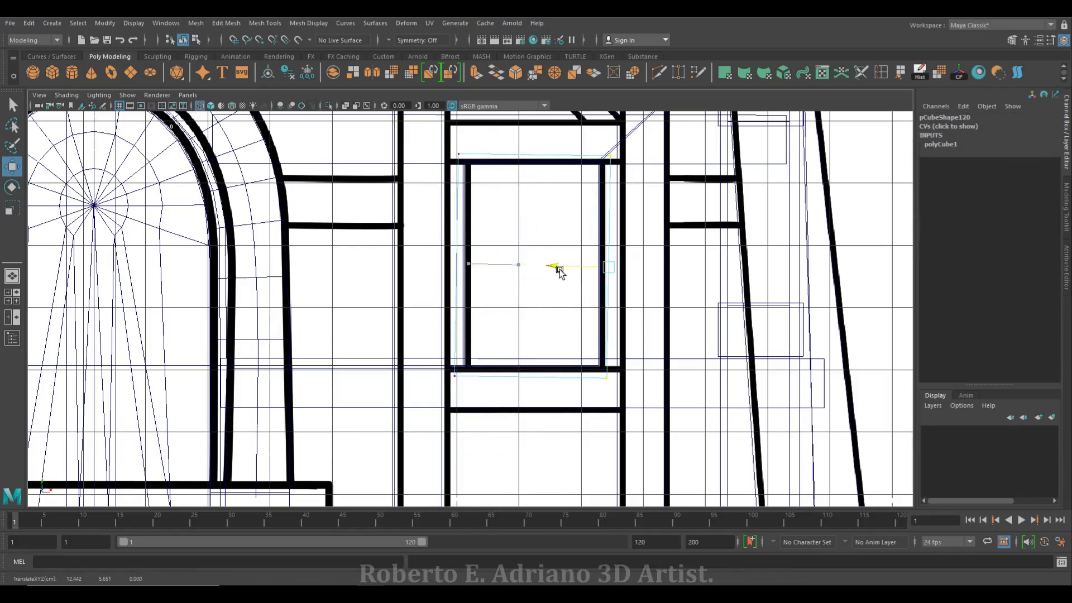
right_click_drag(530, 184, 521, 136)
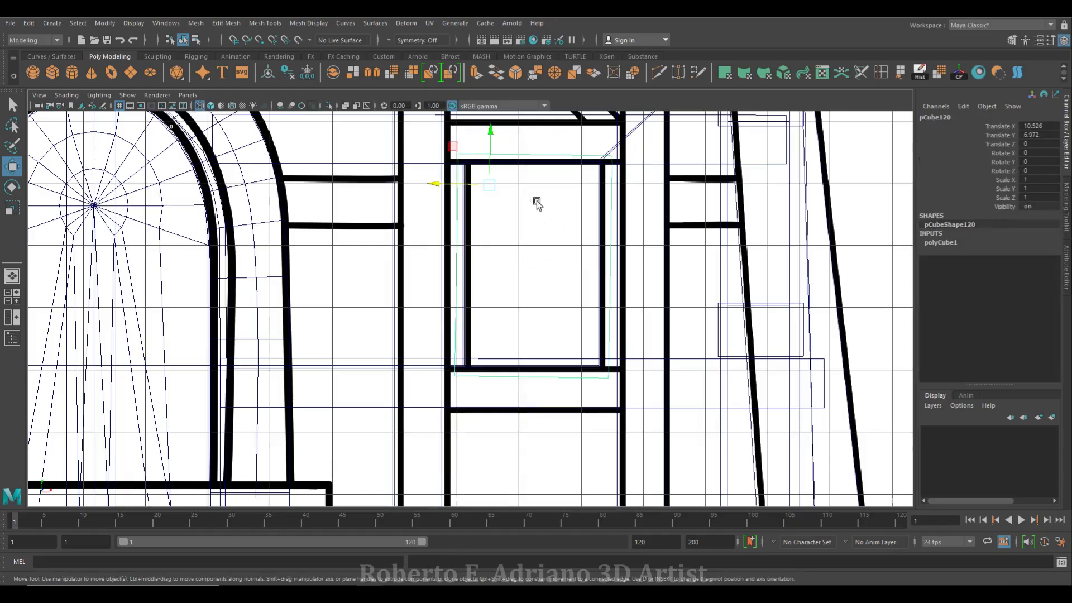
Move the window cube forward in the perspective view into the front wall opening at about Z 14.72
key("space")
key("space")
scroll(665, 234, "up", 4)
mouse_move(665, 235)
left_mouse_down("alt")
mouse_move(574, 319)
mouse_move(567, 346)
left_mouse_up("alt")
left_click_drag(659, 194, 598, 347)
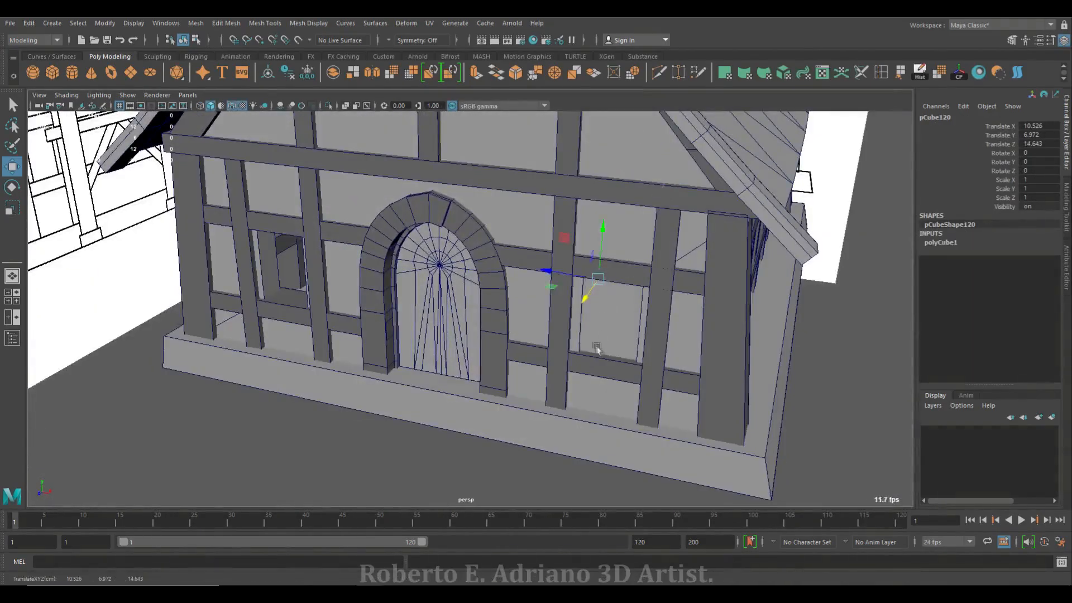
scroll(598, 347, "up", 5)
left_click_drag(503, 294, 603, 263, "alt")
left_click_drag(631, 232, 644, 244)
scroll(559, 251, "up", 3)
left_click_drag(399, 201, 421, 201)
left_click_drag(488, 265, 410, 251, "alt")
Use X-ray shading to set the window cube's depth in the wall opening to about Z 14.69
left_click(345, 106)
left_click_drag(475, 224, 512, 270, "alt")
key("r")
mouse_move(538, 221)
left_mouse_down()
mouse_move(525, 235)
mouse_move(394, 240)
left_mouse_up()
middle_click_drag(434, 254, 447, 256)
left_click_drag(447, 255, 464, 338, "alt")
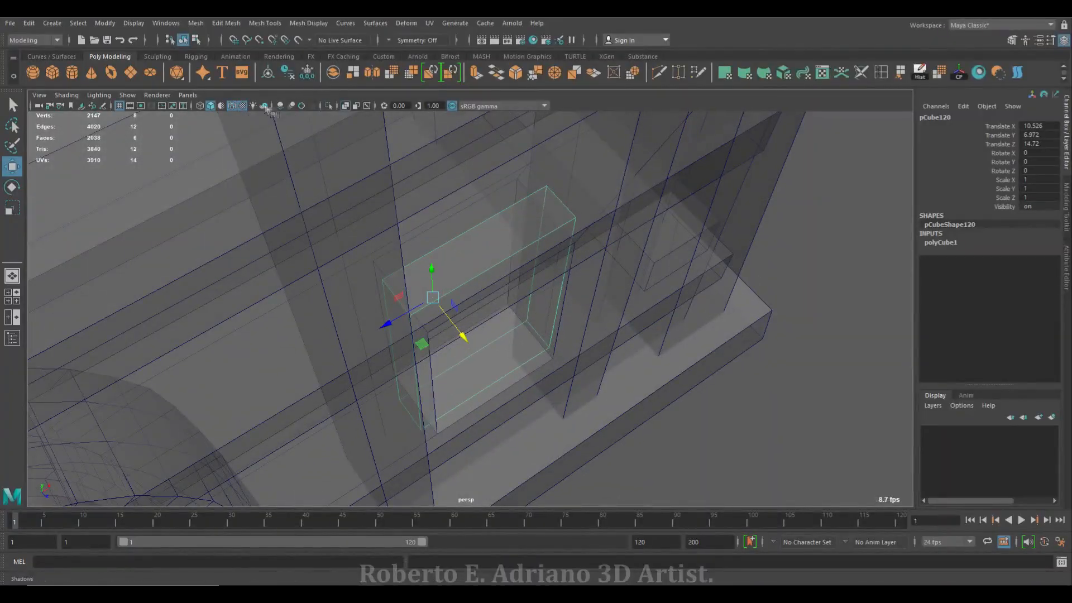
left_click(346, 106)
mouse_move(335, 252)
left_mouse_down("alt")
mouse_move(250, 281)
mouse_move(527, 299)
mouse_move(494, 230)
left_mouse_up("alt")
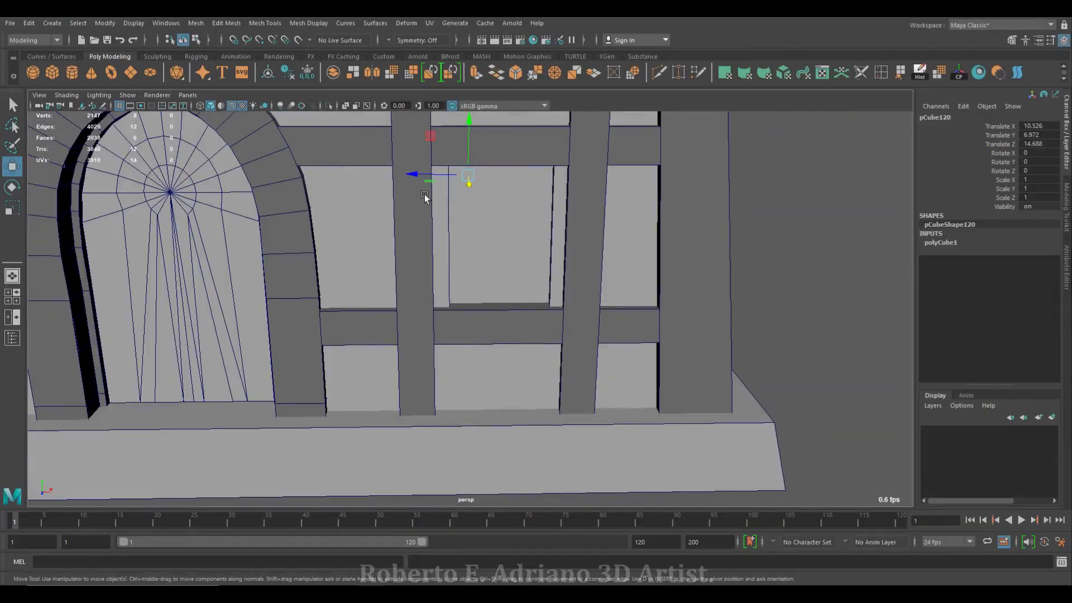
Duplicate the window cube in the front view, scale the copy to about 0.78 and centre it at about X 10.74, Y 6.69
key("space")
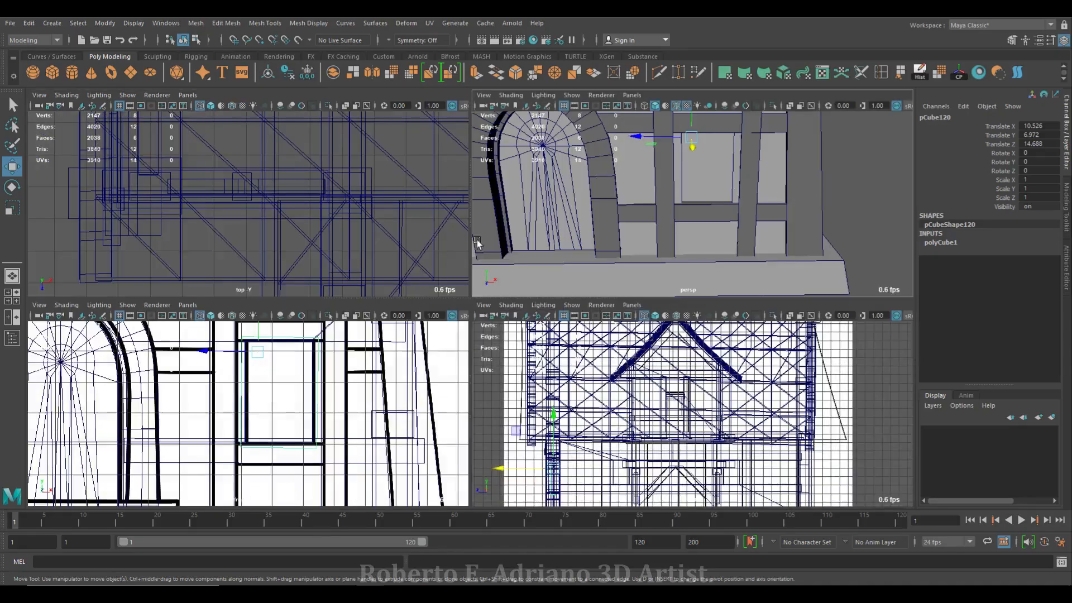
key("space")
scroll(475, 263, "up", 2)
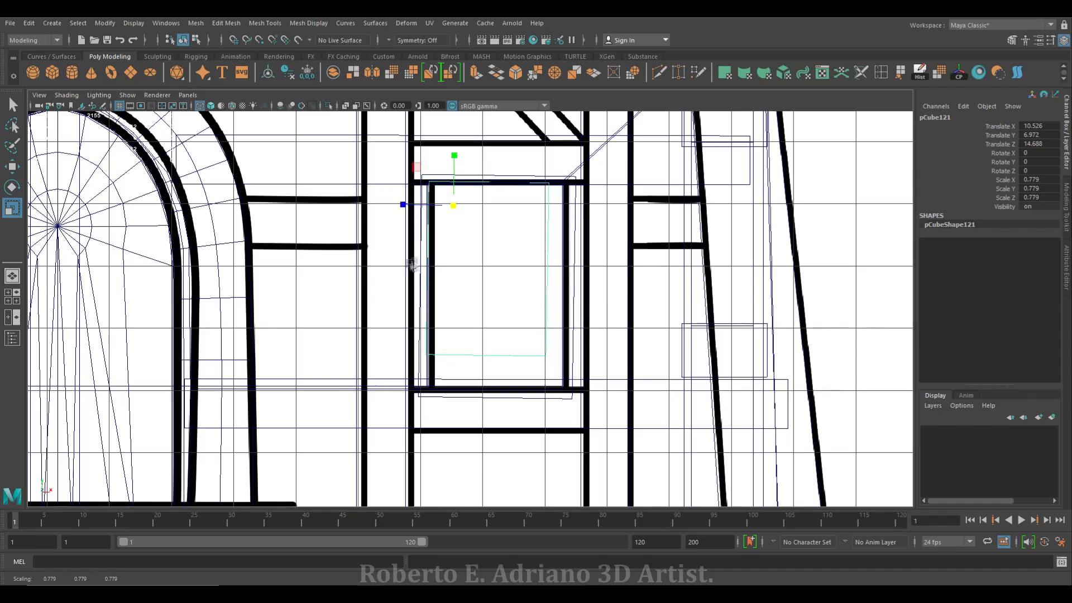
key("w")
left_click_drag(454, 205, 464, 226)
Move the scaled copy's bottom, left, right and top vertices onto the window lines of the front reference
right_click_drag(467, 226, 502, 193)
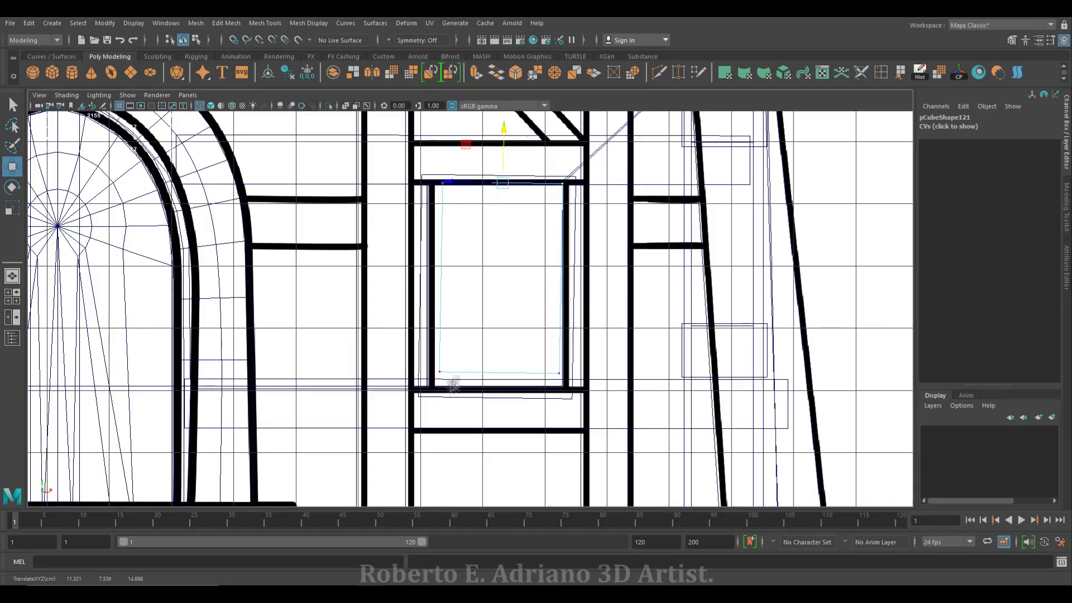
left_click_drag(392, 286, 388, 286)
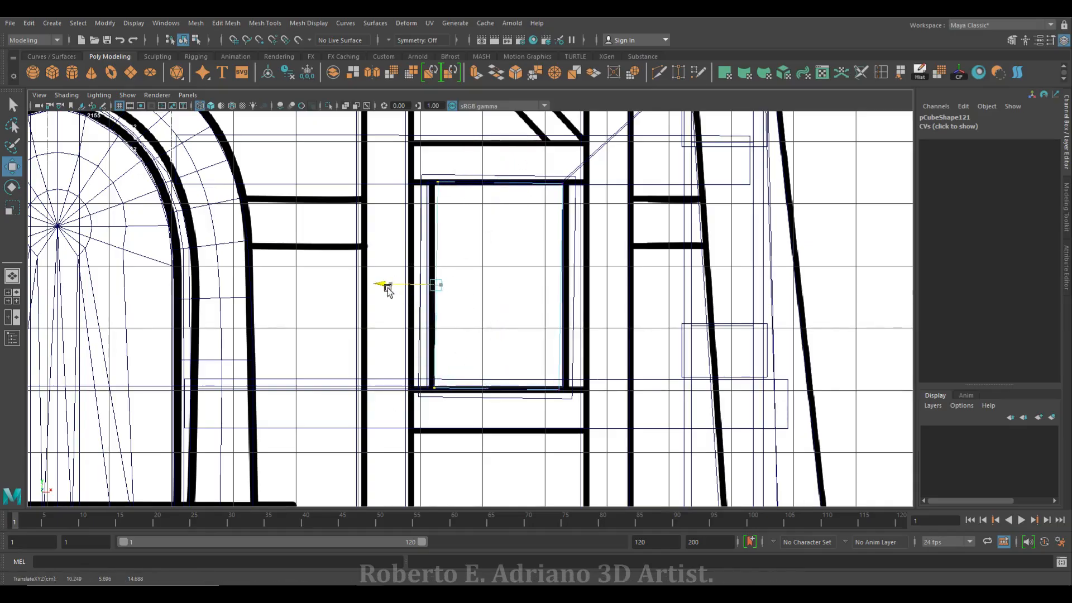
left_click_drag(551, 419, 596, 167)
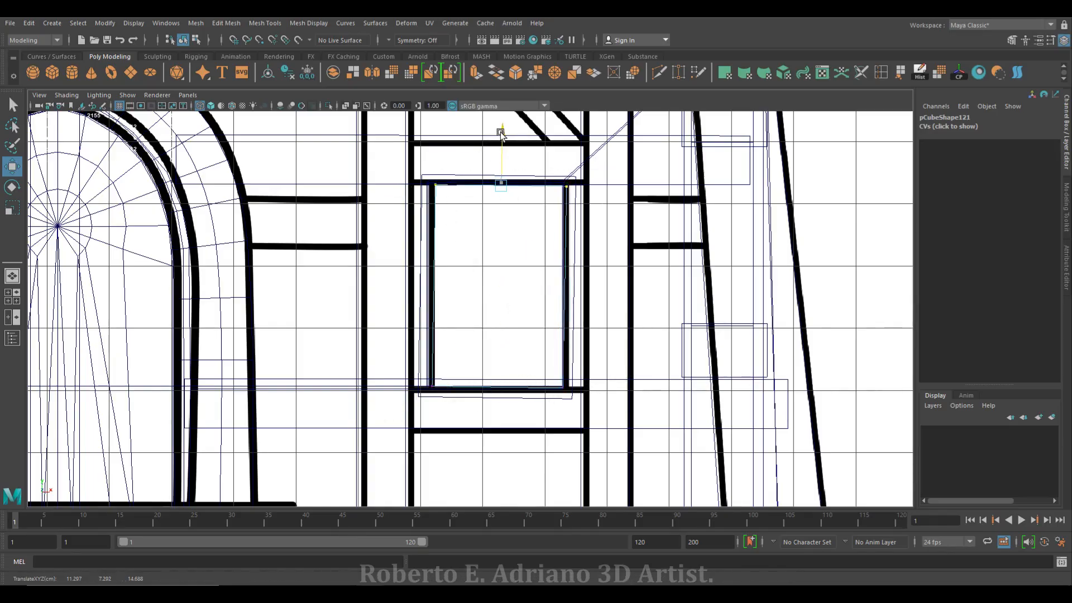
right_click_drag(424, 232, 496, 195)
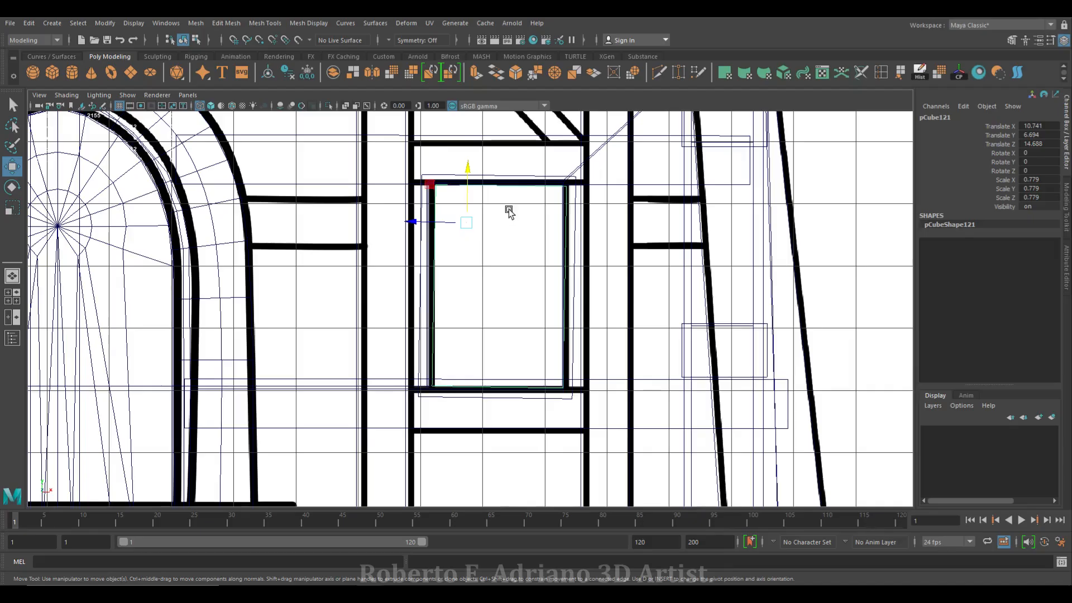
Duplicate the fitted window cube, pull the copy forward to about Z 20.48 in the perspective view and thin its depth
key("space")
key("space")
scroll(467, 307, "up", 3)
left_click_drag(467, 307, 533, 275, "alt")
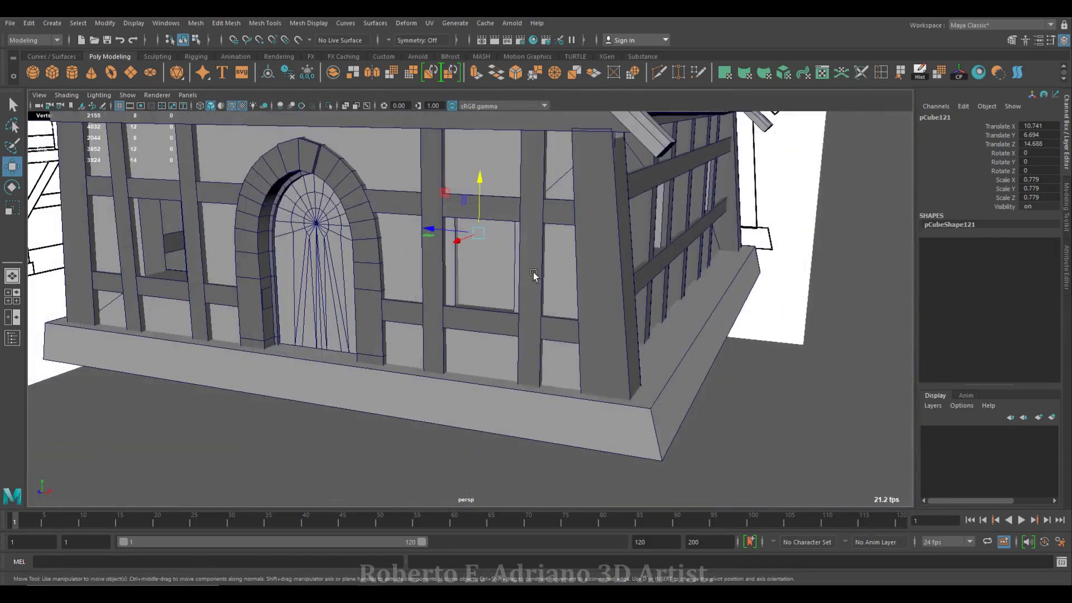
key("ctrl+d")
left_click_drag(457, 240, 360, 284)
scroll(486, 268, "up", 3)
left_click_drag(485, 268, 436, 279, "alt")
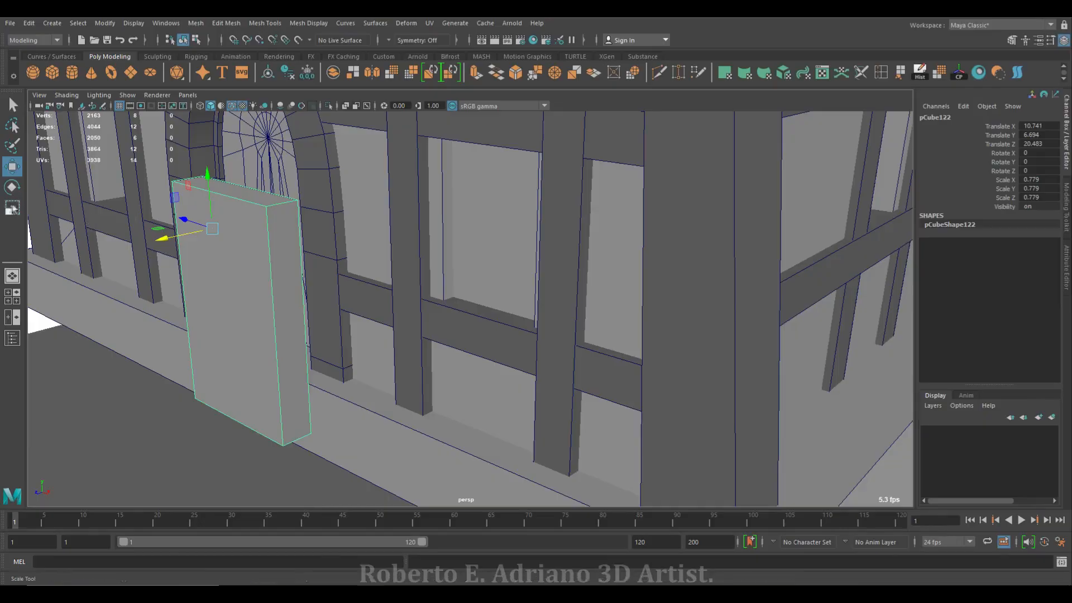
left_click(12, 208)
left_click_drag(171, 238, 215, 241)
left_click(495, 212)
middle_click_drag(498, 215, 458, 274, "alt")
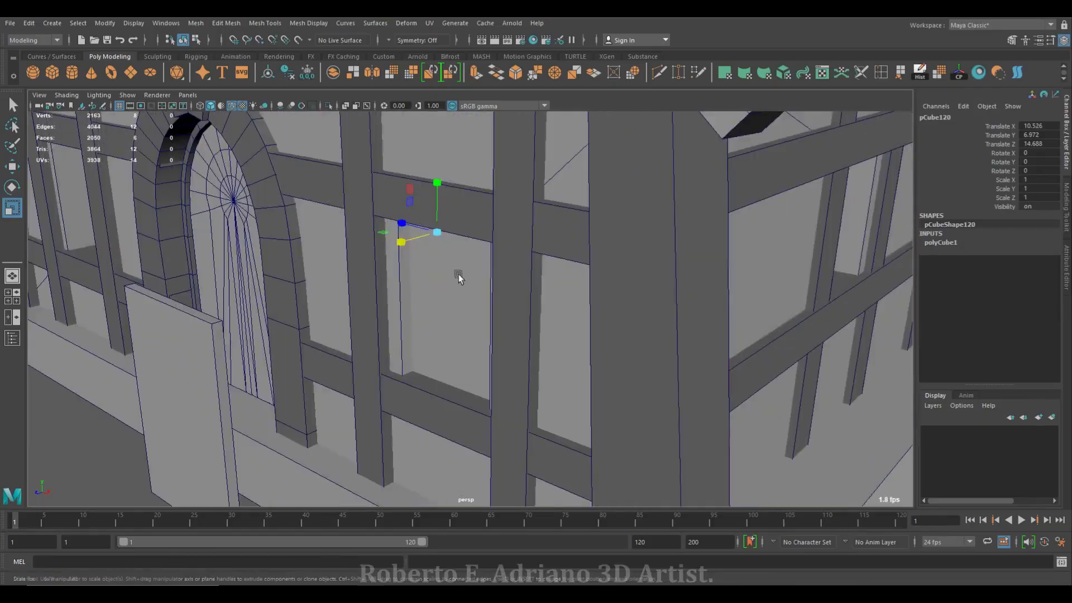
left_click_drag(458, 273, 467, 303, "alt")
left_click(404, 208)
scroll(413, 215, "down", 2)
left_click(396, 229, "shift")
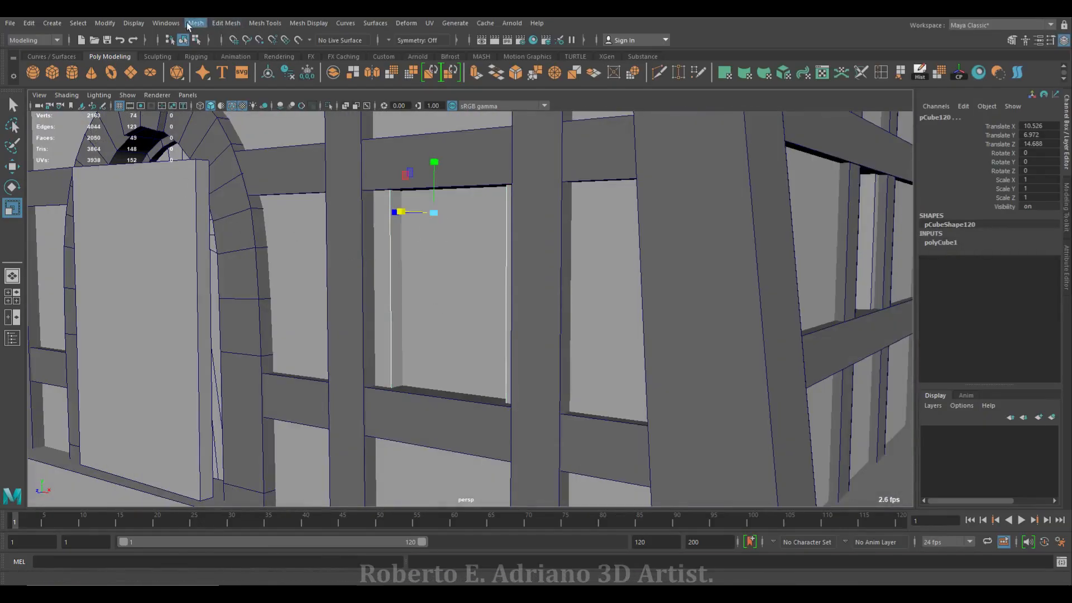
left_click(265, 23)
mouse_move(252, 52)
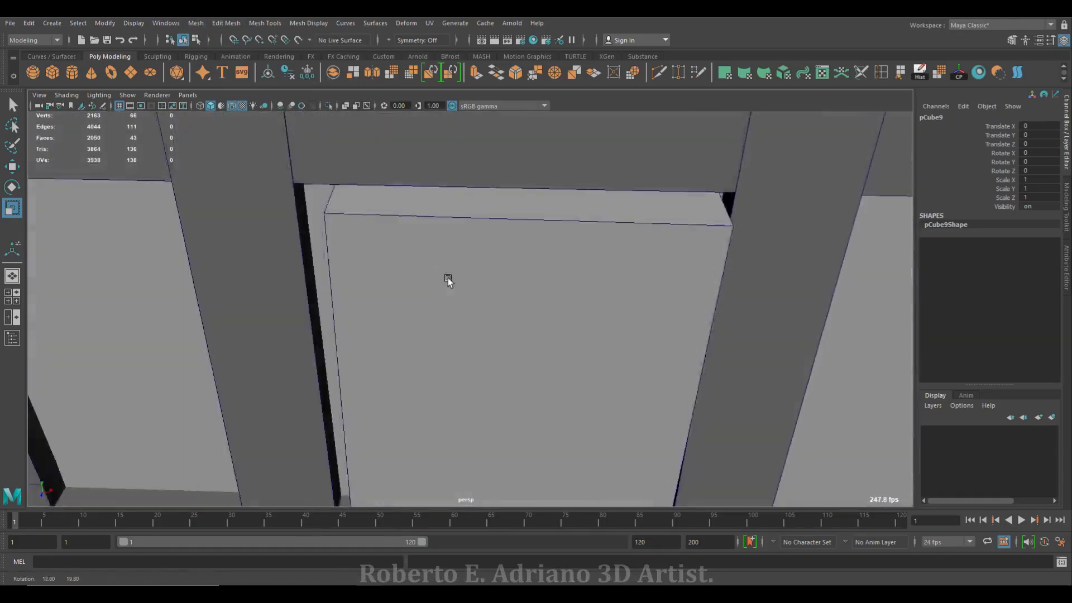
Delete the surplus copy of the window cube
left_click_drag(448, 280, 146, 284, "alt")
left_click(445, 253)
key("w")
left_click(445, 330)
mouse_move(445, 330)
left_mouse_down("alt")
mouse_move(486, 260)
mouse_move(443, 310)
mouse_move(502, 314)
mouse_move(524, 347)
mouse_move(505, 316)
mouse_move(450, 320)
left_mouse_up("alt")
key("Delete")
Pull the original window cube forward out of the wall opening to about Z 18.39
left_click_drag(360, 329, 373, 338, "alt")
left_click(374, 338)
left_click_drag(178, 319, 454, 319)
left_click_drag(207, 228, 398, 261)
key("r")
key("alt+x")
key("w")
left_click_drag(523, 277, 568, 293, "alt")
mouse_move(474, 372)
left_mouse_down("alt")
mouse_move(603, 307)
mouse_move(582, 314)
mouse_move(605, 259)
mouse_move(655, 313)
mouse_move(531, 282)
mouse_move(586, 314)
mouse_move(606, 307)
left_mouse_up("alt")
key("space")
key("space")
key("alt+x")
mouse_move(516, 278)
left_mouse_down()
mouse_move(570, 354)
mouse_move(518, 348)
left_mouse_up()
left_click(569, 354)
scroll(474, 300, "up", 3)
Scale the original window cube uniformly to 0.81 in the front view and stretch its top and bottom vertices outward
key("space")
key("space")
scroll(377, 381, "down", 5)
scroll(471, 323, "up", 4)
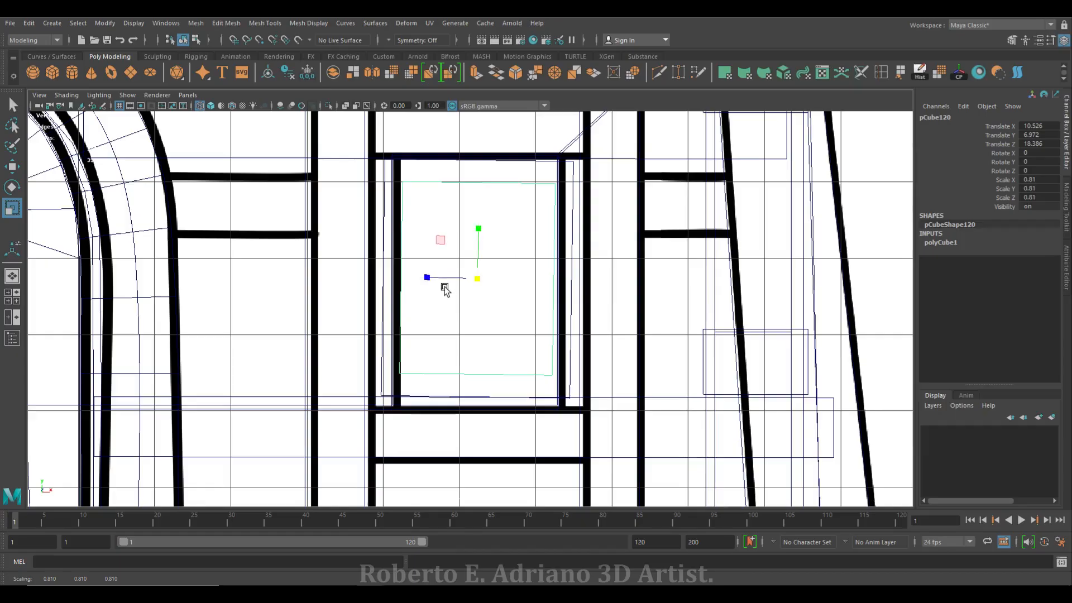
right_click_drag(457, 182, 455, 150)
left_click_drag(369, 202, 584, 153)
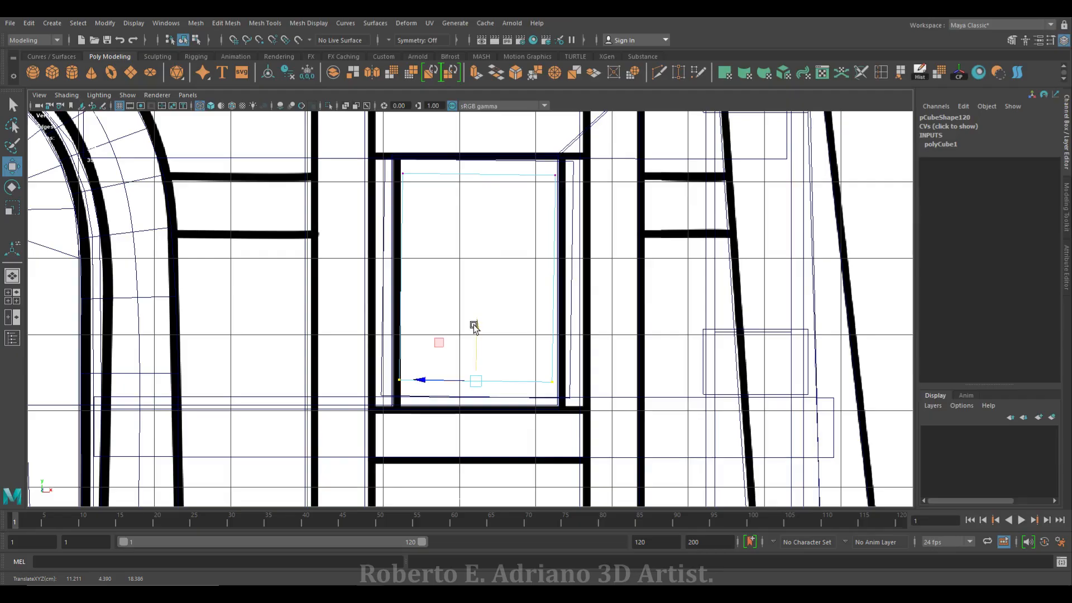
Push the inner window cube back into the wall opening and centre it at about X 10.49, Z 14.73
key("space")
key("space")
right_click_drag(527, 294, 558, 278)
mouse_move(527, 294)
left_mouse_down("alt")
mouse_move(611, 294)
mouse_move(510, 358)
left_mouse_up("alt")
left_click_drag(335, 408, 420, 366)
left_click_drag(424, 385, 514, 317, "alt")
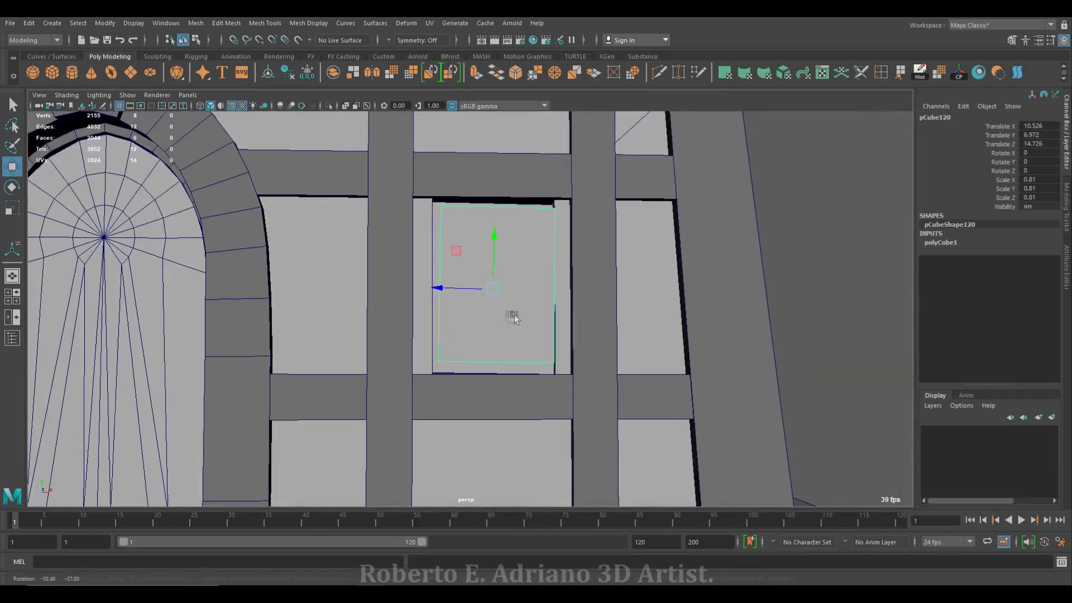
left_click_drag(441, 291, 503, 311, "alt")
scroll(500, 311, "up", 4)
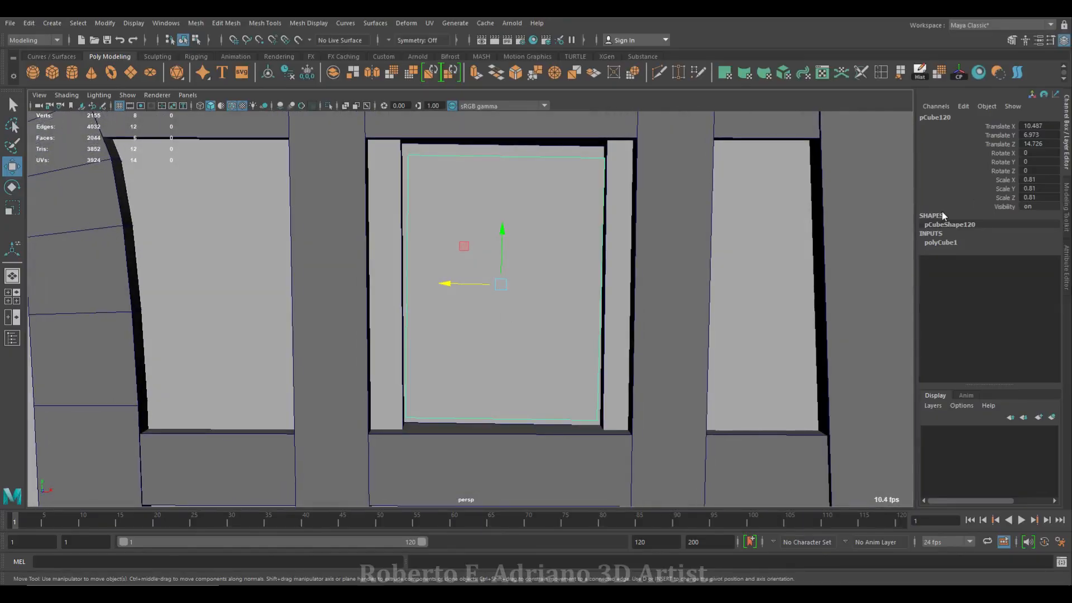
Adjust the inner cube's corner vertices in the front view to square up its outline
key("space")
key("space")
scroll(394, 288, "up", 5)
right_click(393, 288)
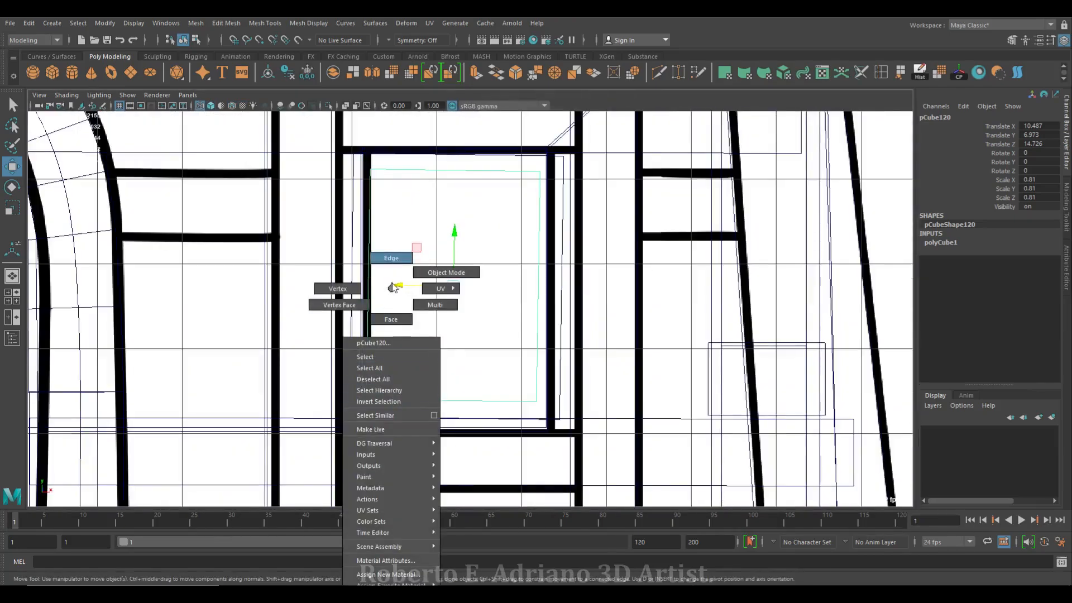
left_click(338, 289)
left_click(540, 171)
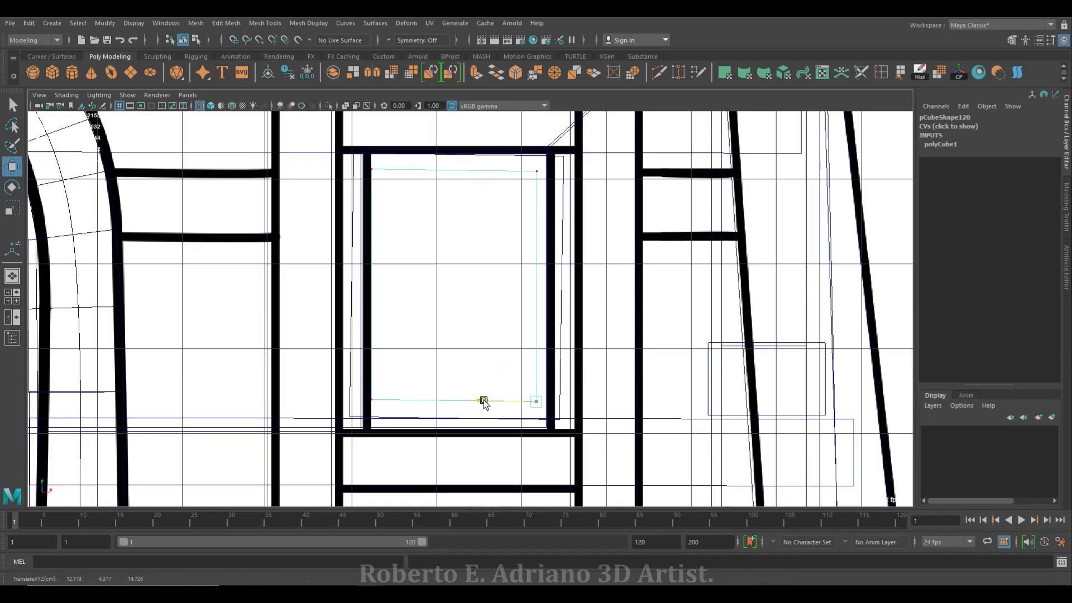
left_click(371, 399)
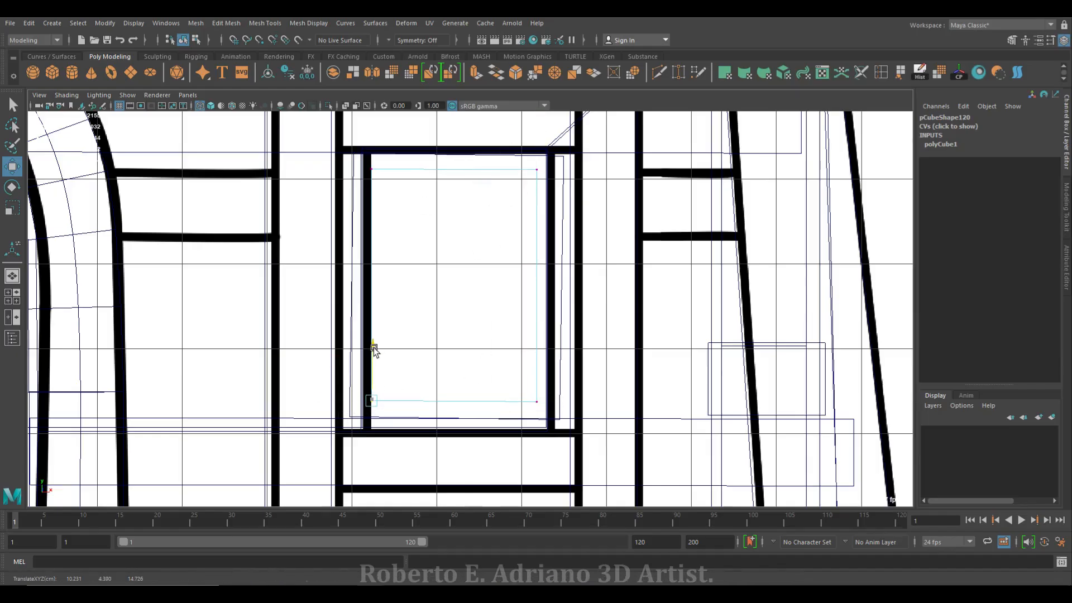
right_click(479, 287)
Move the inner cube's side, bottom and top vertices in the perspective view to even out the margin around it
key("space")
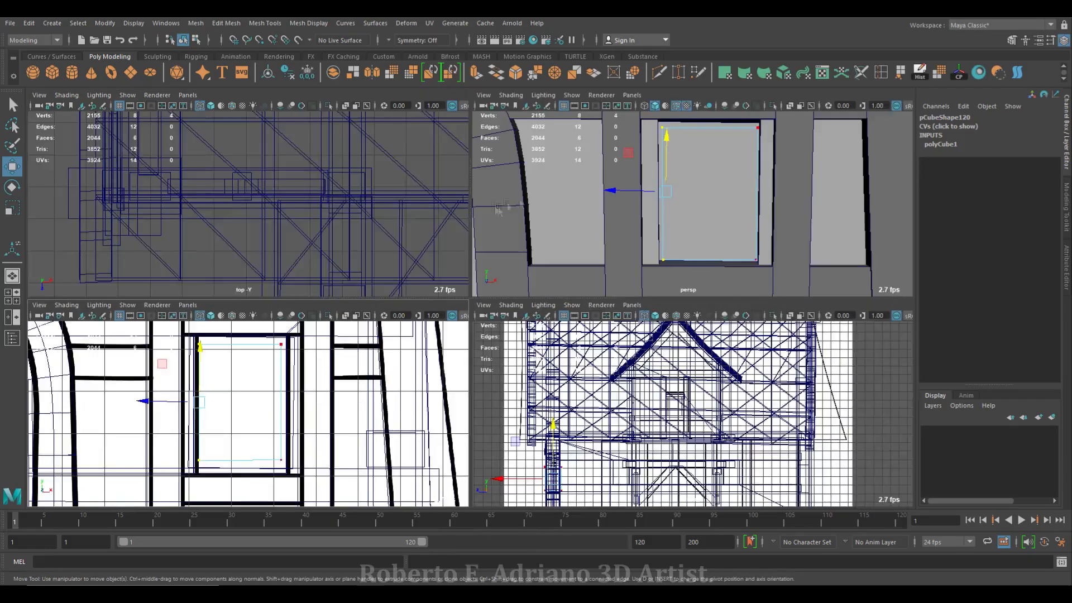
key("space")
scroll(500, 258, "down", 2)
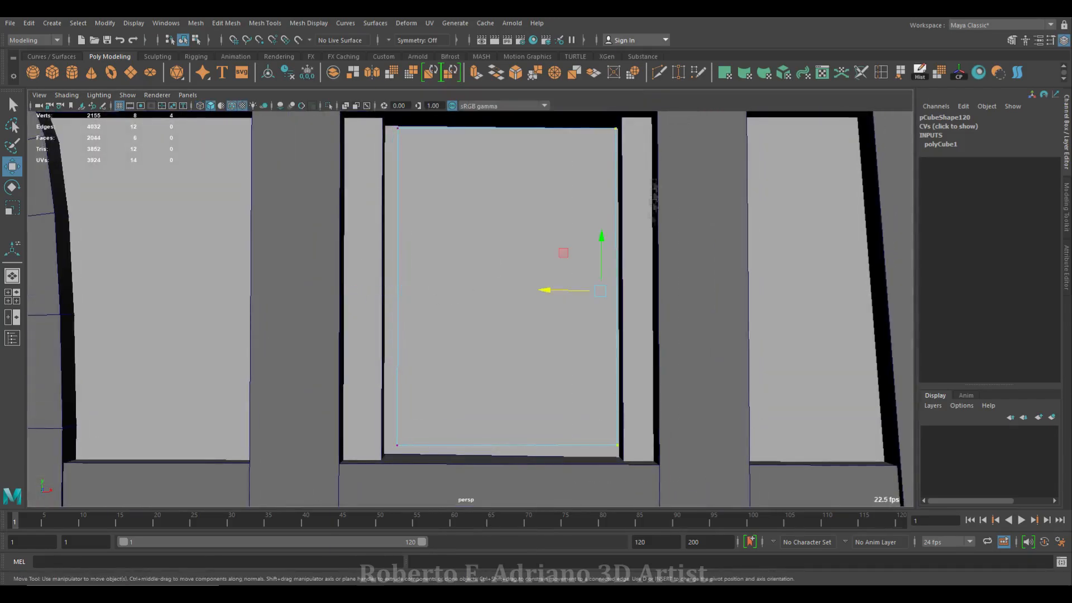
left_click_drag(543, 289, 420, 208, "alt")
left_click_drag(504, 127, 525, 332, "alt")
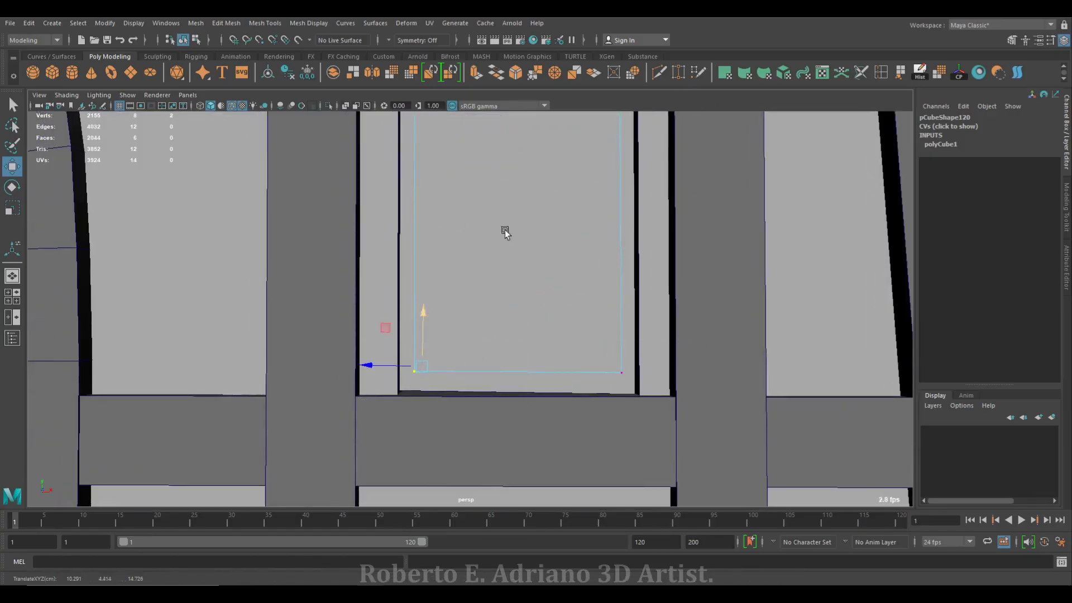
left_click_drag(505, 229, 607, 222, "alt")
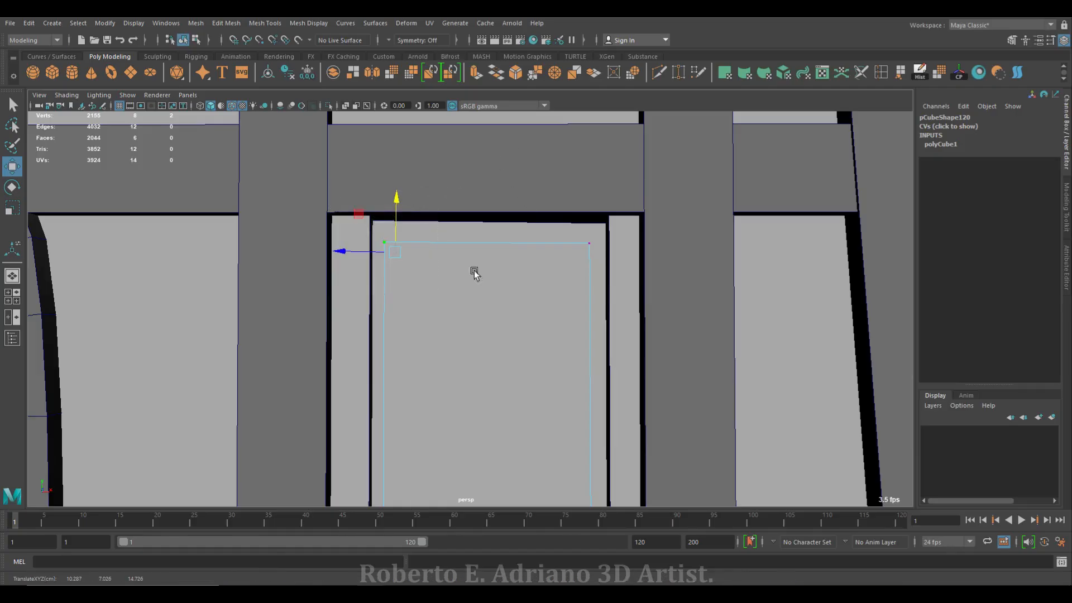
key("f")
right_click_drag(502, 257, 553, 241)
Duplicate the inner window cube and pull the copy forward clear of the wall as the window panel
right_click_drag(553, 241, 492, 280, "alt")
left_click_drag(491, 279, 510, 303, "alt")
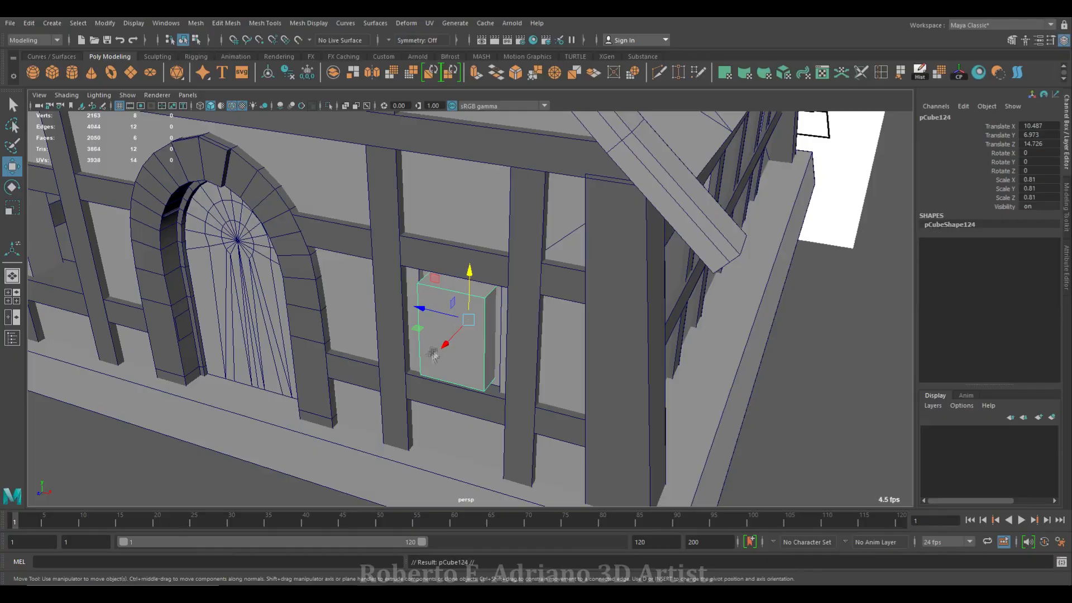
left_click_drag(433, 354, 341, 373)
left_click_drag(366, 428, 404, 402)
right_click_drag(405, 400, 464, 371, "alt")
Subtract the inner cube from the outer window cube with a Boolean Difference to form the window frame
left_click(464, 371)
left_click_drag(464, 371, 517, 290, "alt")
left_click(480, 272)
left_click(480, 272, "shift")
left_click(202, 23)
mouse_move(234, 50)
left_click(335, 61)
left_click_drag(419, 312, 491, 302, "alt")
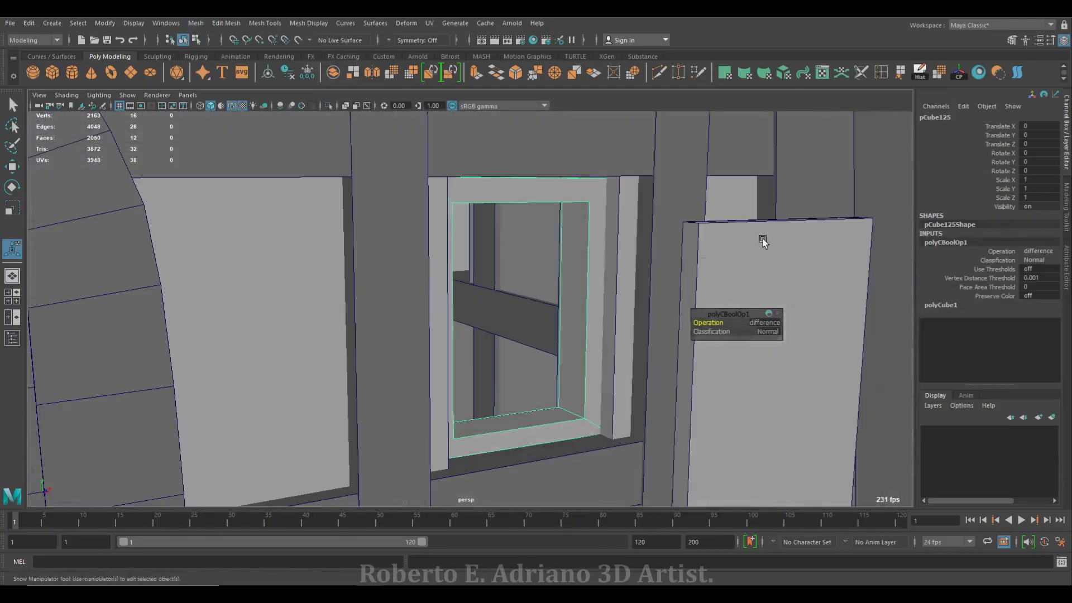
Push the window panel back into the frame at about Z 14.74 and place its pivot on the right edge
left_click(763, 241)
key("w")
left_click_drag(821, 402, 472, 279)
left_click_drag(410, 349, 487, 381, "alt")
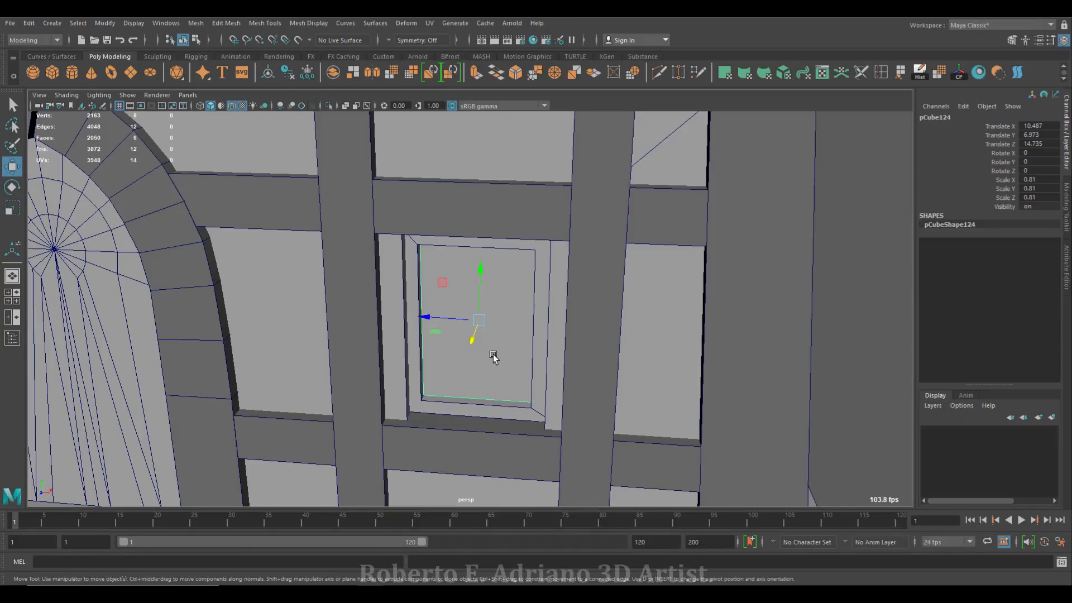
left_click_drag(576, 394, 559, 383, "alt")
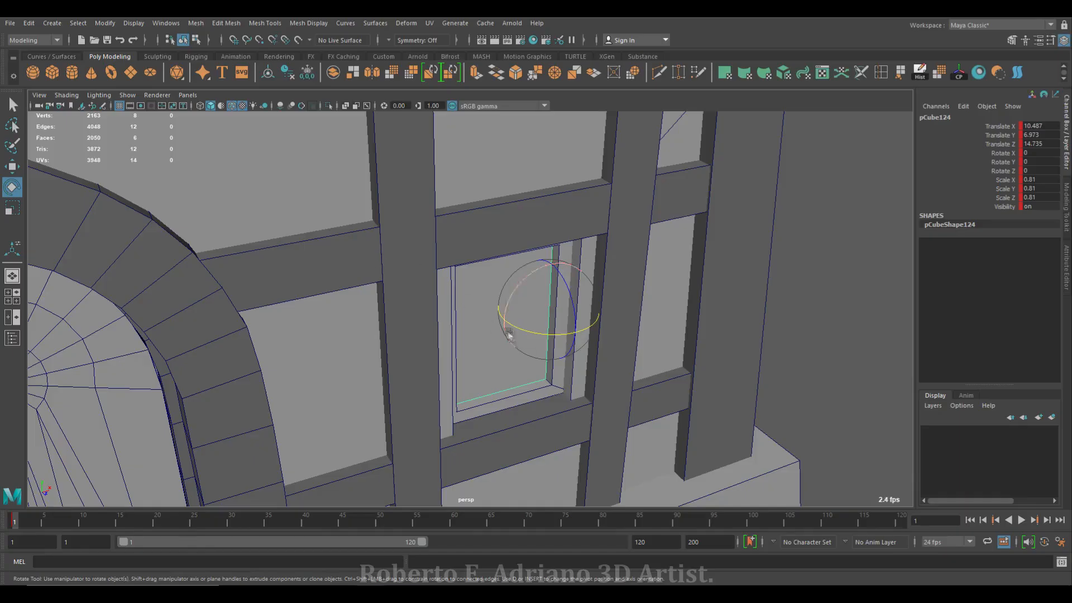
Try swinging the window panel around its hinge pivot and undo the test rotations
left_click_drag(495, 322, 491, 326)
left_click_drag(491, 385, 533, 391, "alt")
mouse_move(516, 331)
left_mouse_down()
mouse_move(536, 326)
mouse_move(502, 332)
left_mouse_up()
left_click_drag(550, 391, 478, 400, "alt")
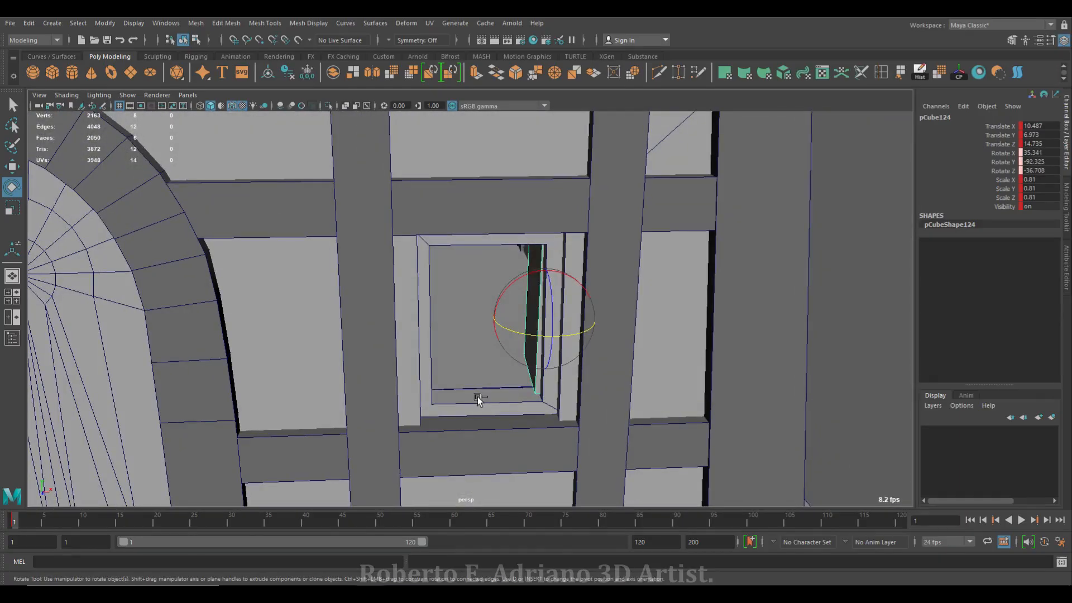
key("ctrl+z")
left_click_drag(463, 349, 511, 335, "alt")
left_click_drag(553, 316, 517, 317)
left_click_drag(517, 346, 453, 366, "alt")
left_click_drag(491, 331, 449, 309)
key("ctrl+z")
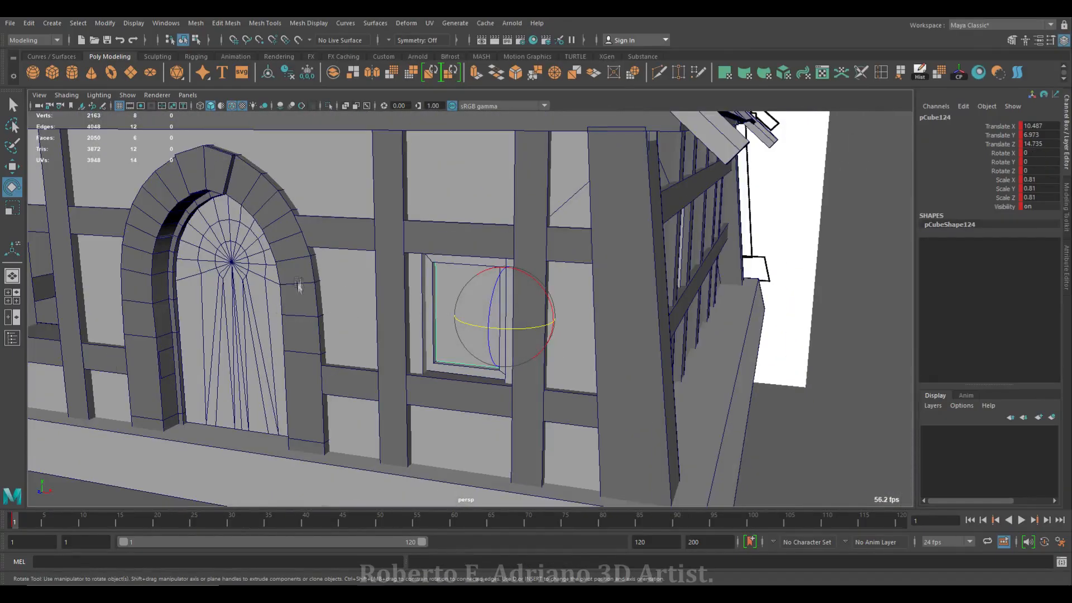
Duplicate the right window's frame and panel together and move the copies over to the left front window opening
left_click_drag(297, 294, 391, 302, "alt")
right_click_drag(553, 299, 586, 282)
left_click(541, 288)
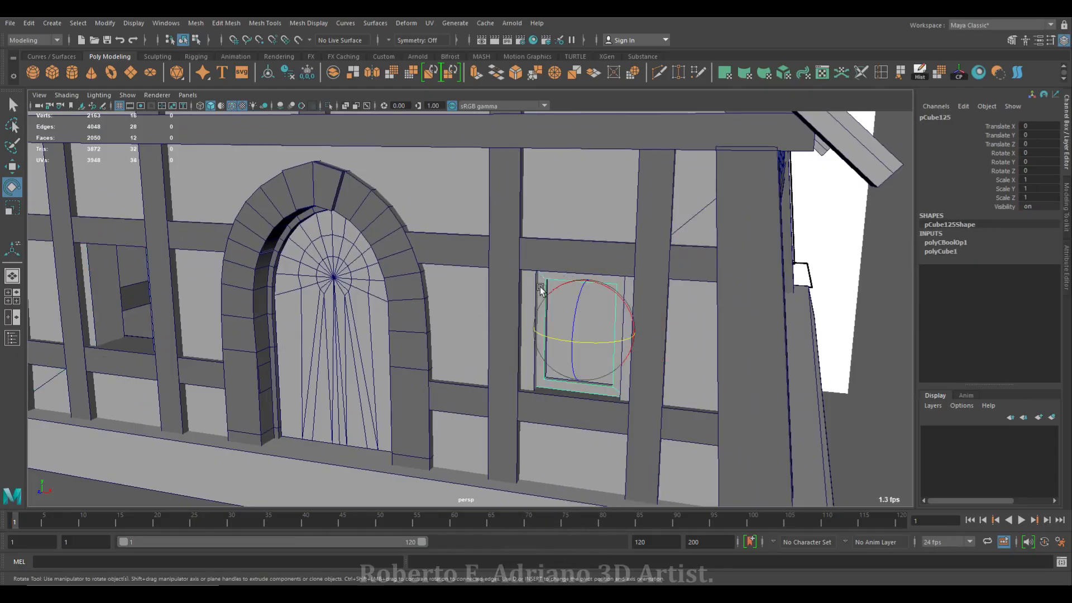
left_click(595, 314, "shift")
left_click_drag(327, 369, 509, 310, "alt")
key("ctrl+d")
left_click_drag(680, 279, 124, 304)
Fit the copied window inside the left opening at about X -3.65, Y 6.91
middle_click_drag(124, 303, 459, 317, "alt")
left_click_drag(511, 230, 512, 254)
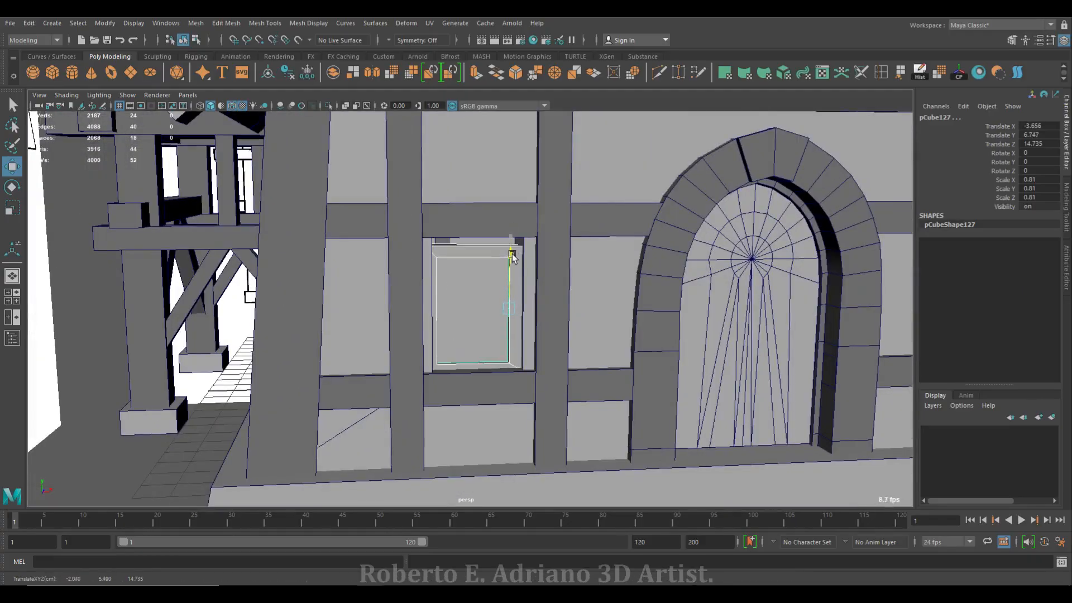
middle_click_drag(516, 251, 421, 235, "alt")
right_click_drag(421, 234, 424, 290, "alt")
left_click_drag(425, 291, 476, 258, "alt")
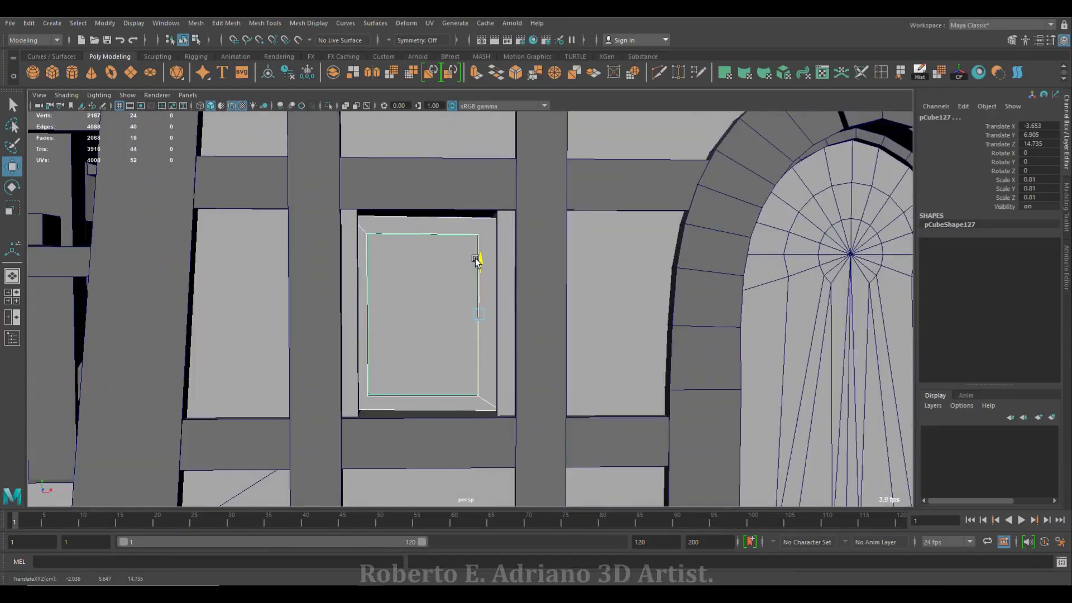
right_click_drag(476, 258, 458, 262, "alt")
Move the horizontal beam below the left front window to about Y 3.8, matching the front reference
left_click_drag(458, 262, 543, 307, "alt")
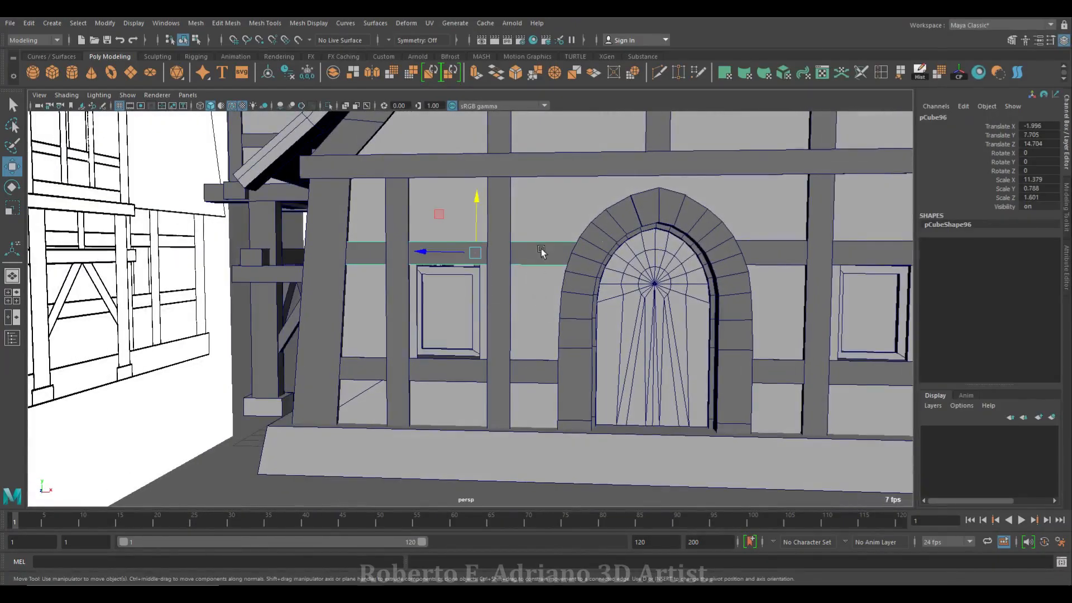
middle_click_drag(632, 245, 552, 237, "alt")
key("space")
key("space")
middle_click_drag(56, 253, 390, 335, "alt")
scroll(244, 366, "up", 1)
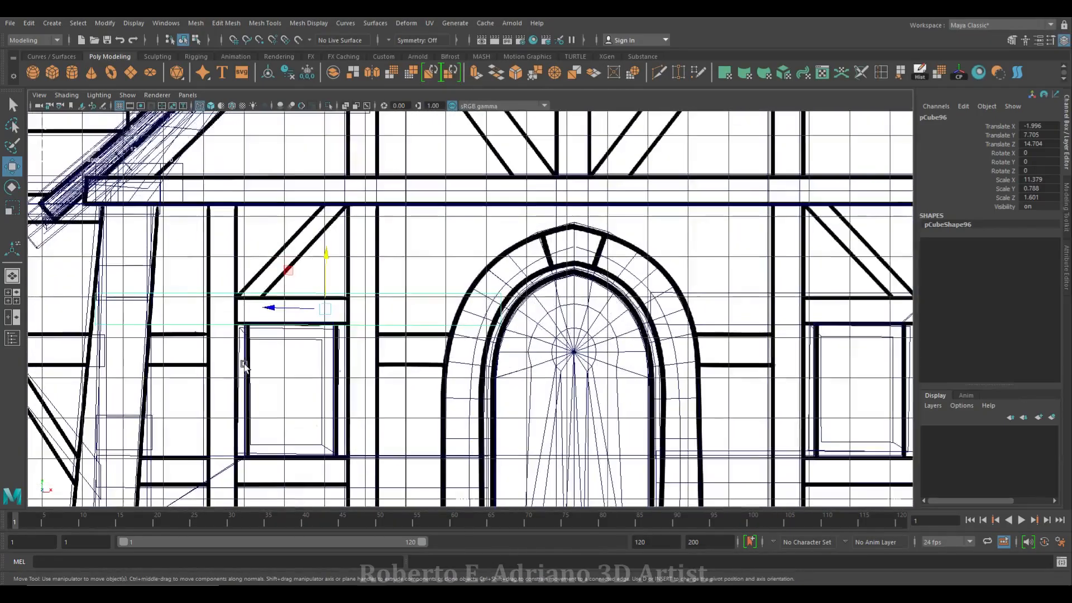
key("ctrl+d")
left_click_drag(326, 257, 327, 418)
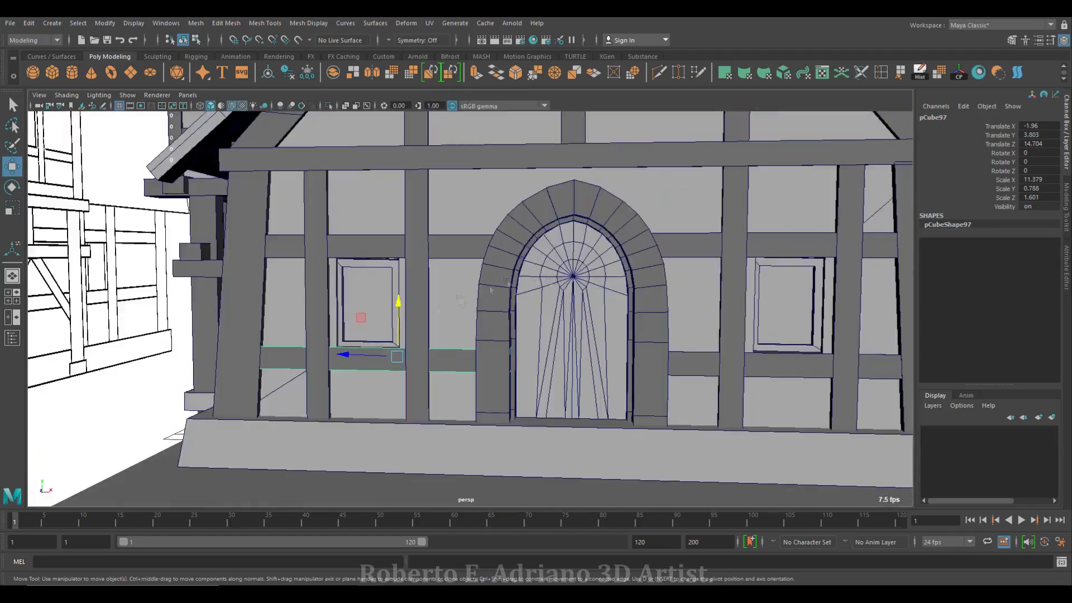
Lower the horizontal beam above the left front window to about Y 7.64 and adjust its edges at the arch end
scroll(239, 198, "up", 5)
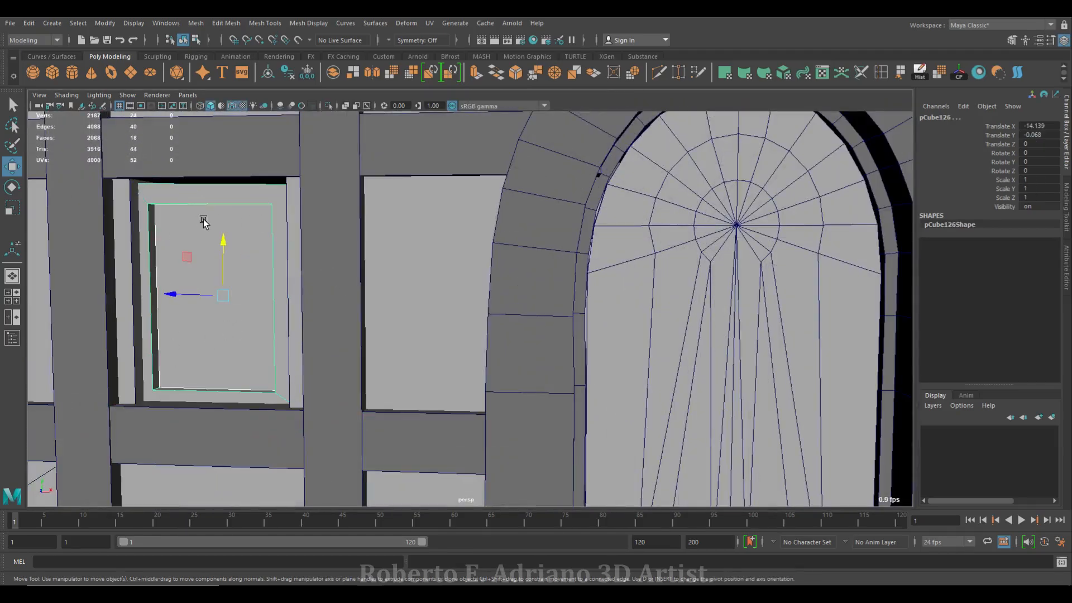
left_click(286, 129)
scroll(370, 276, "down", 3)
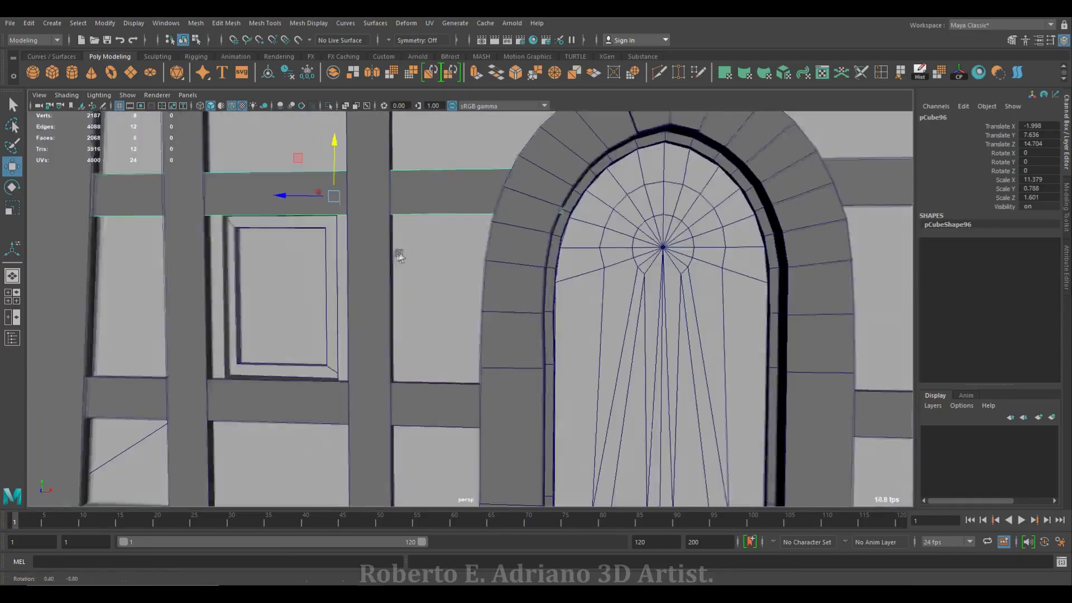
scroll(399, 256, "down", 3)
right_click(427, 224)
left_click(430, 195)
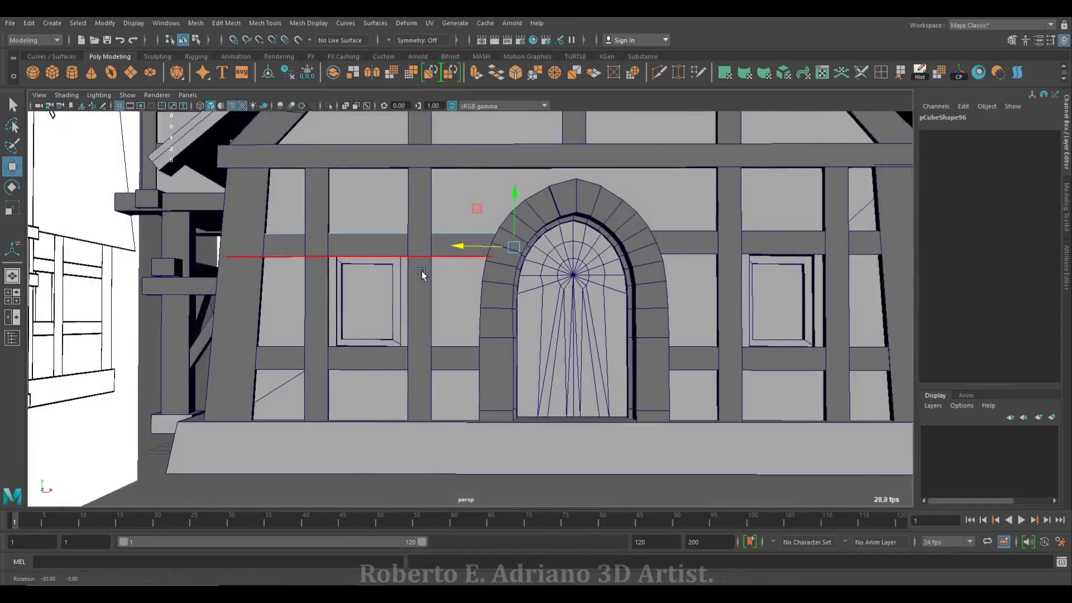
left_click_drag(575, 291, 545, 292, "alt")
left_click_drag(386, 296, 426, 313, "alt")
scroll(223, 304, "up", 5)
left_click_drag(347, 382, 313, 352, "alt")
right_click_drag(383, 196, 438, 179)
Select the left front window's hinged panel and ready it for rotating about its hinge pivot
scroll(292, 285, "up", 3)
left_click(246, 286)
left_click_drag(212, 296, 256, 306, "alt")
middle_click_drag(223, 330, 488, 327, "alt")
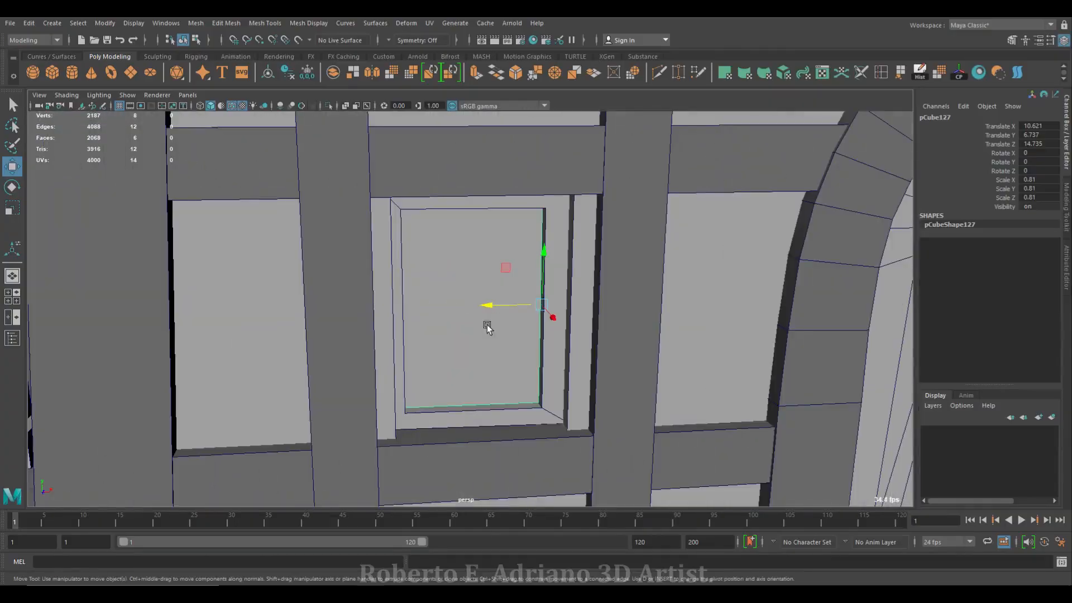
left_click_drag(487, 315, 474, 338, "alt")
key("e")
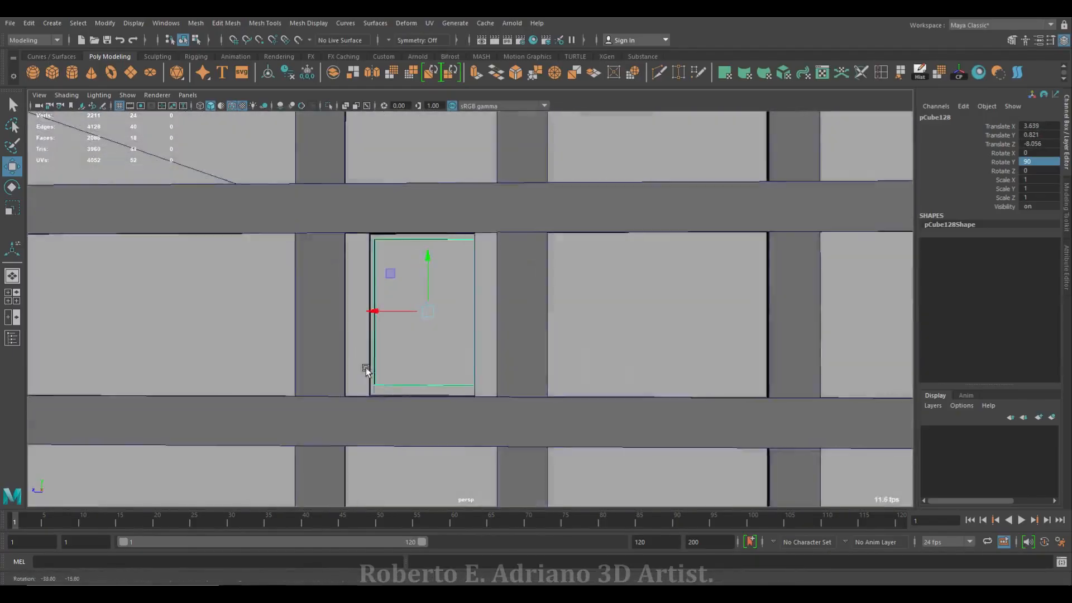
Move the side wall's upper horizontal beam vertically to about Y 8.34, just above the side window
right_click_drag(558, 289, 318, 306)
left_click(385, 281)
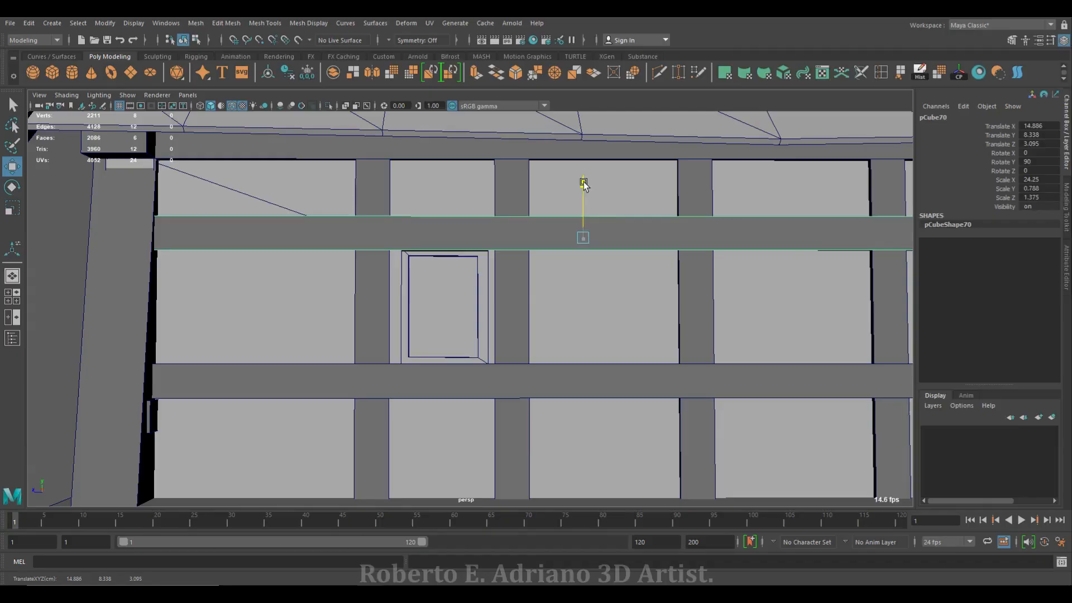
right_click_drag(546, 240, 598, 223)
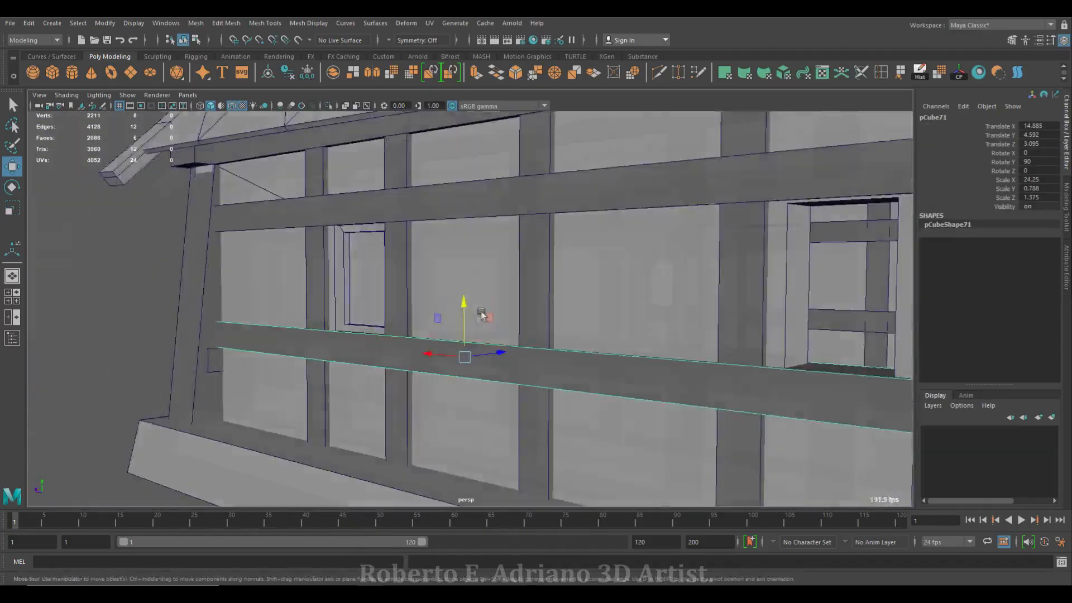
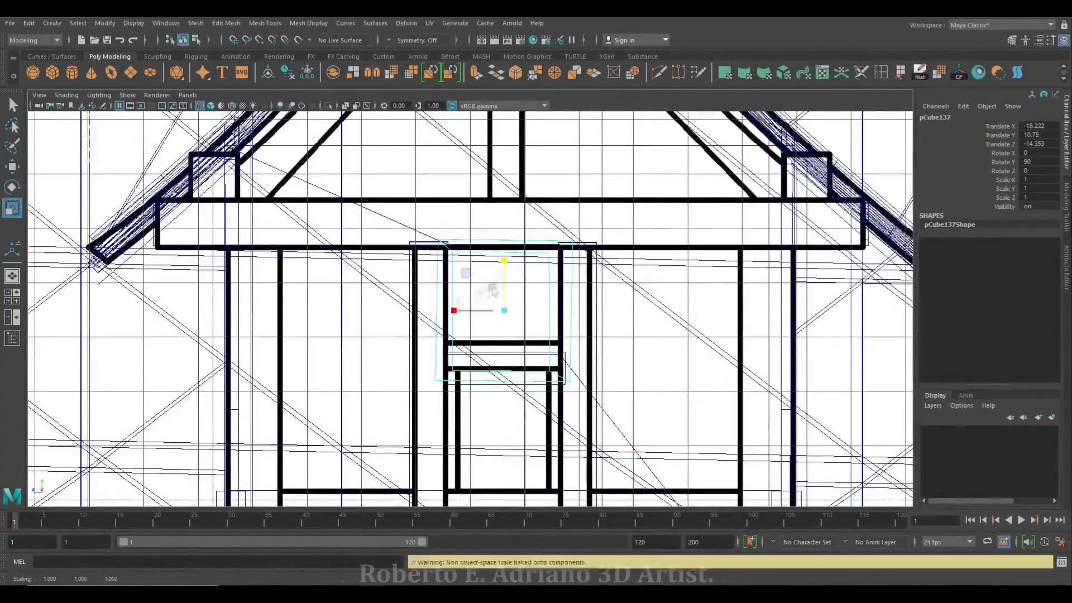
Reset the window panel's X and Z rotation to 0, swinging it only about its Y hinge axis, and save the scene
right_click_drag(466, 275, 445, 352)
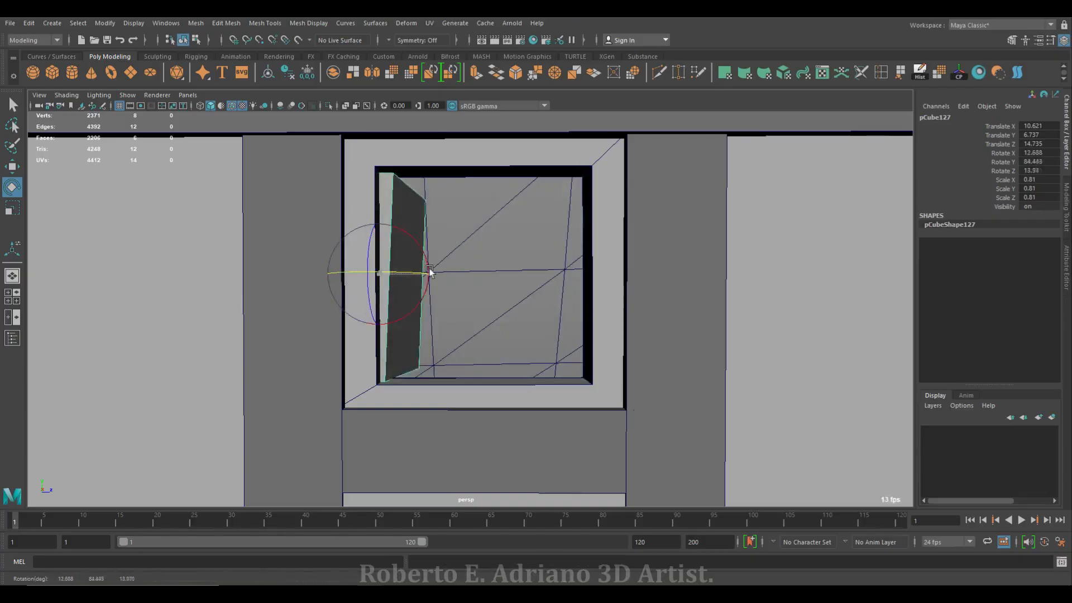
left_click(1043, 163)
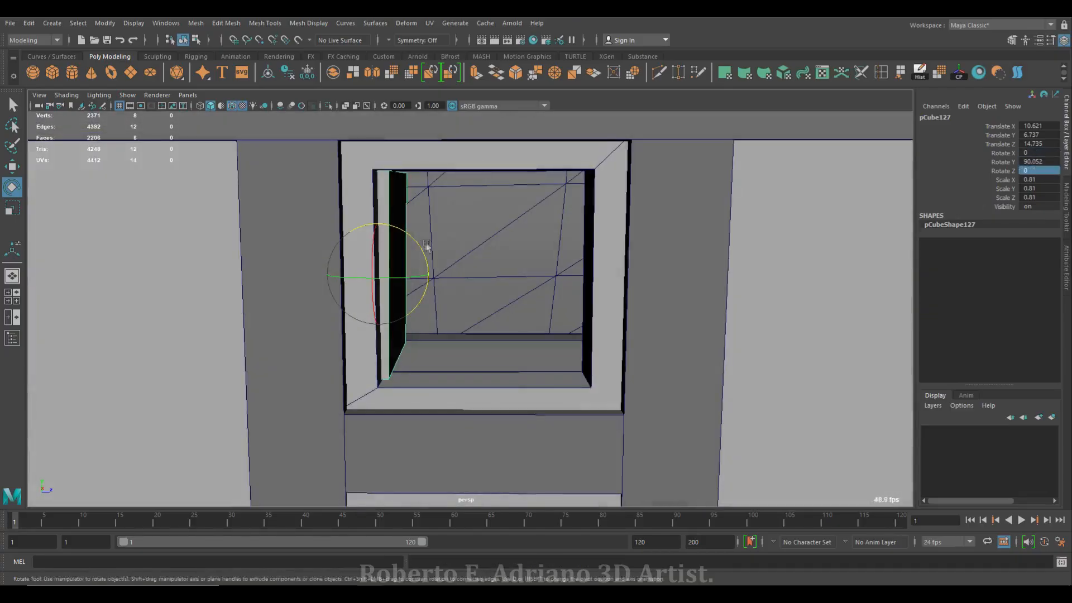
left_click_drag(416, 275, 338, 282)
left_click_drag(338, 283, 454, 289, "alt")
scroll(438, 323, "down", 10)
key("ctrl+s")
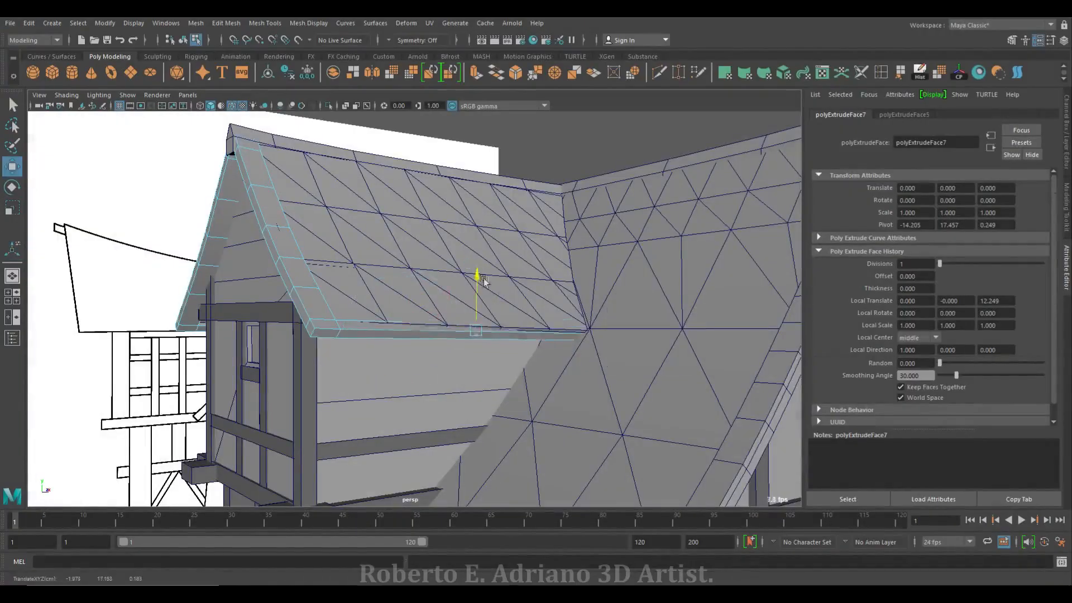
Extrude the selected end faces of the roof's edge trim at the eave corner
left_click_drag(479, 280, 559, 246, "alt")
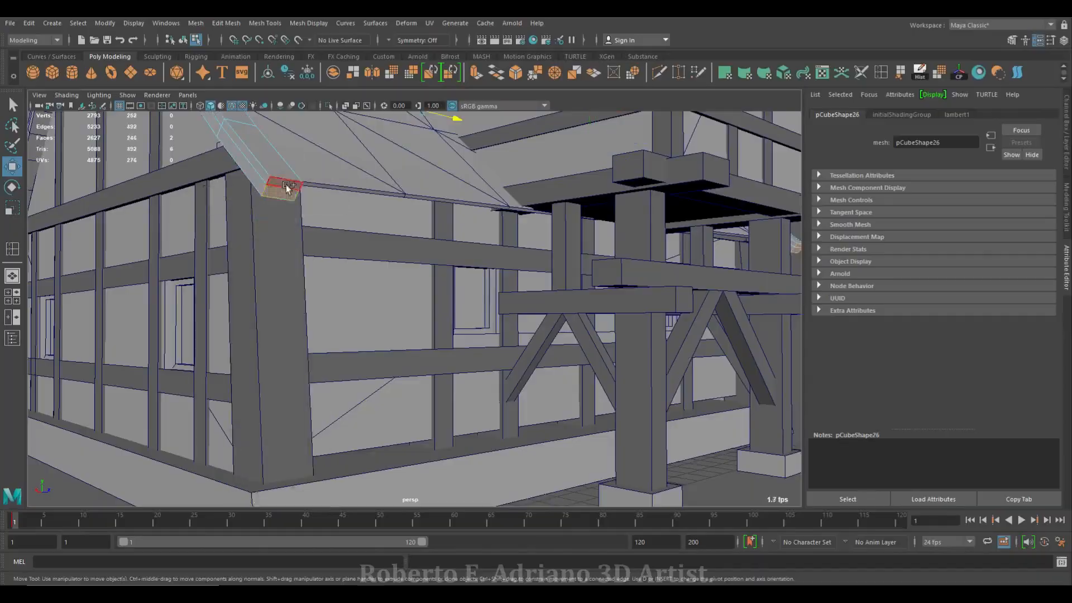
key("ctrl+e")
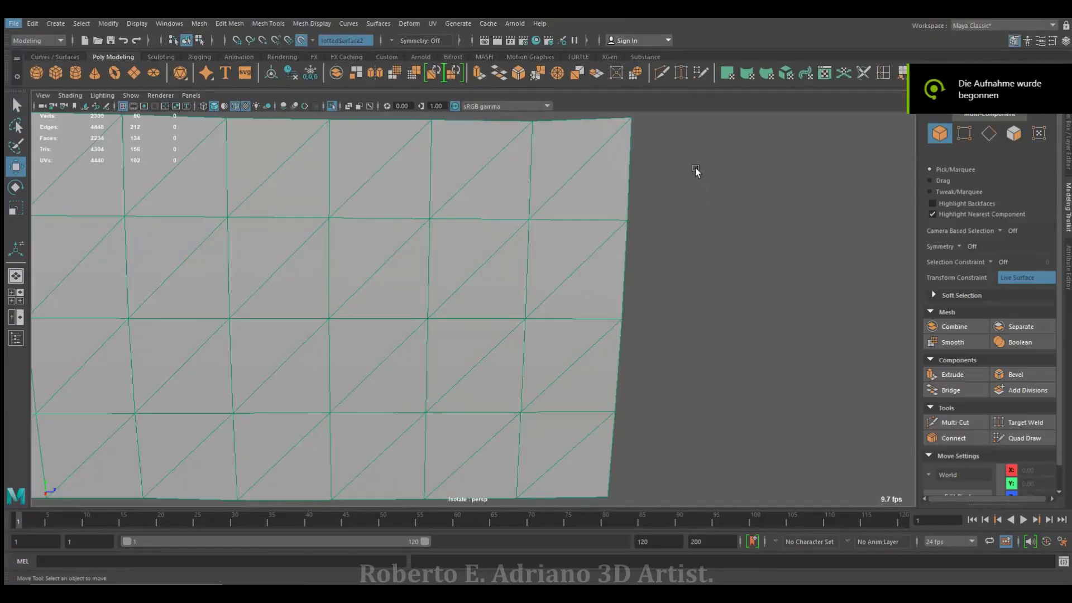
Start Quad Draw on the live lofted surface and place paired points at every row along the first interior vertical grid line
key("ctrl+shift+q")
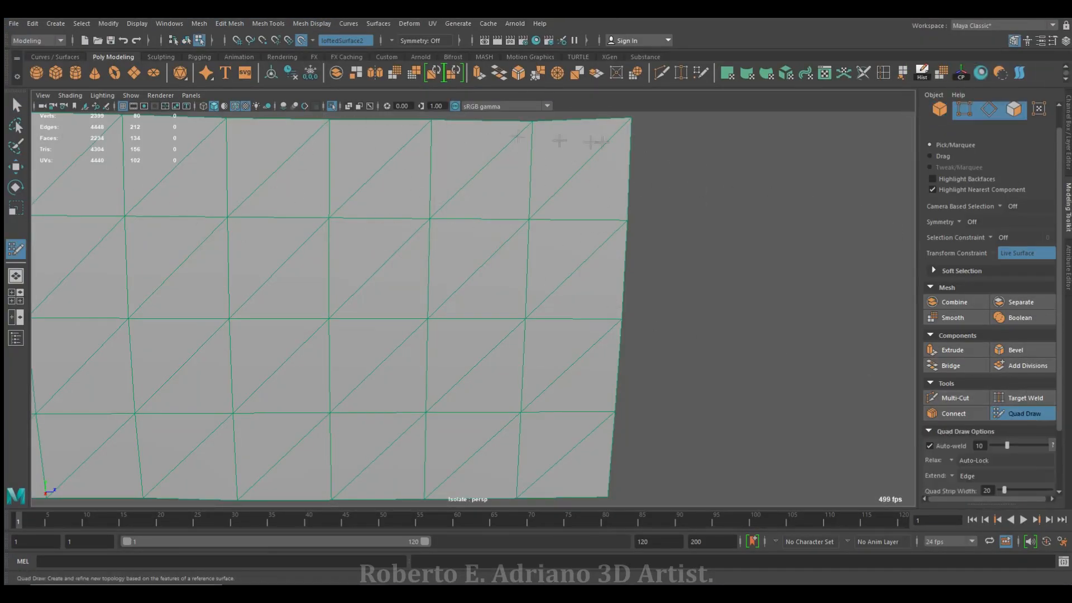
left_click(532, 122)
left_click(529, 220)
left_click(526, 319)
left_click(521, 413)
left_click(528, 497)
left_click(532, 412)
left_click(536, 319)
left_click(540, 220)
left_click(546, 122)
middle_click_drag(467, 414, 472, 412, "alt")
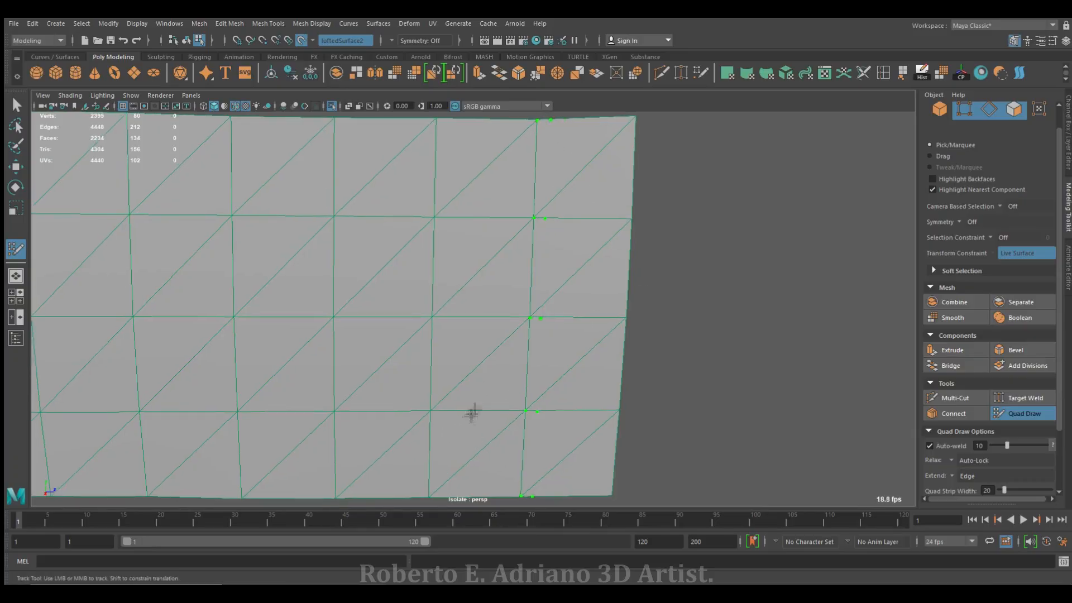
Place Quad Draw point pairs at every row along the surface's second interior vertical grid line, from lower to upper edge
left_click(428, 497)
right_click_drag(447, 412, 434, 466, "alt")
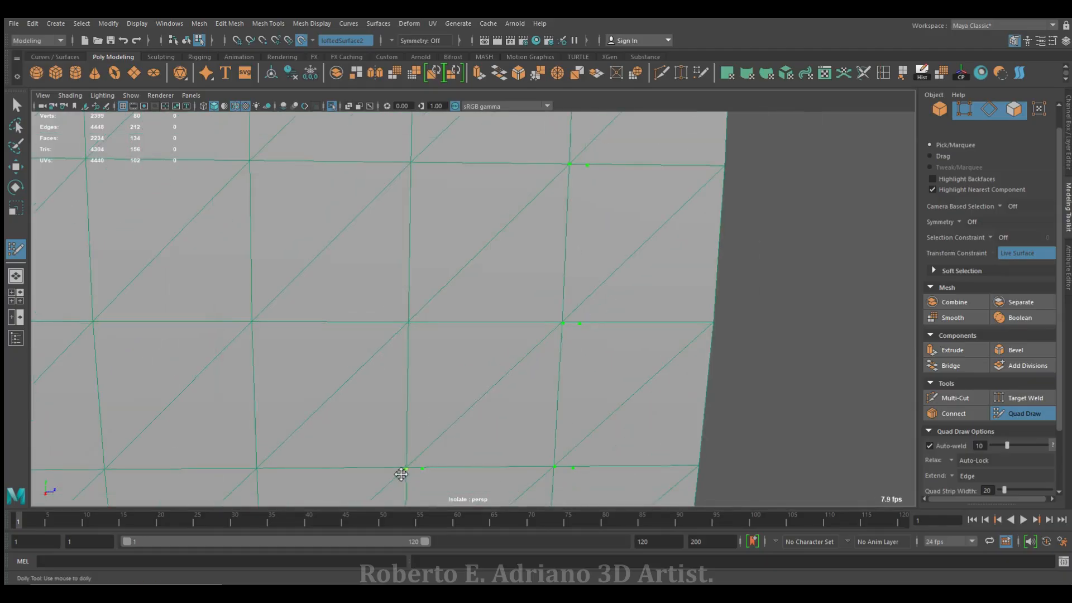
scroll(447, 447, "down", 5)
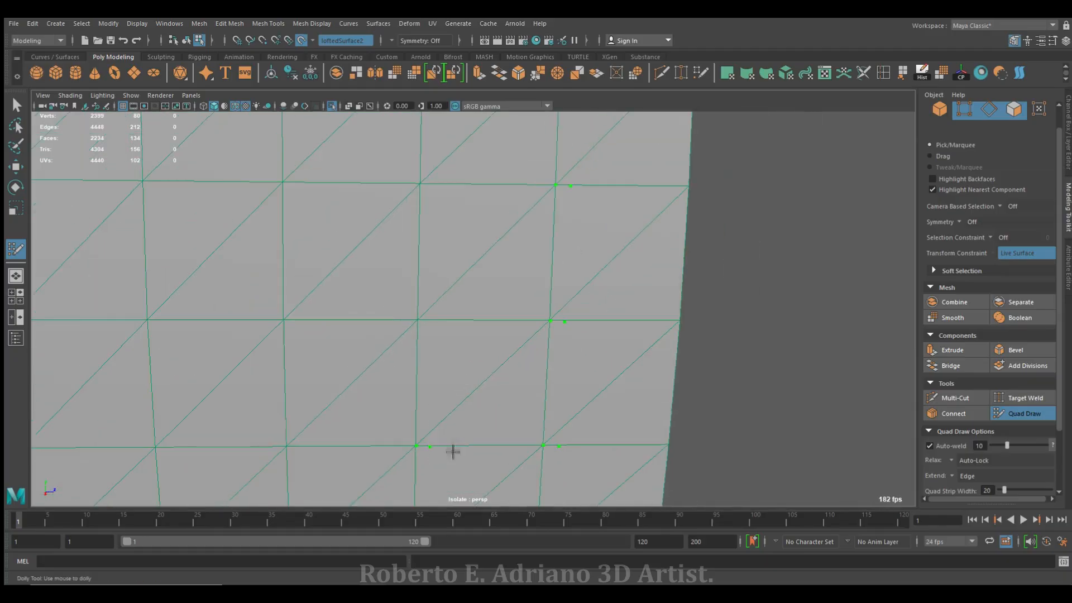
scroll(454, 402, "up", 5)
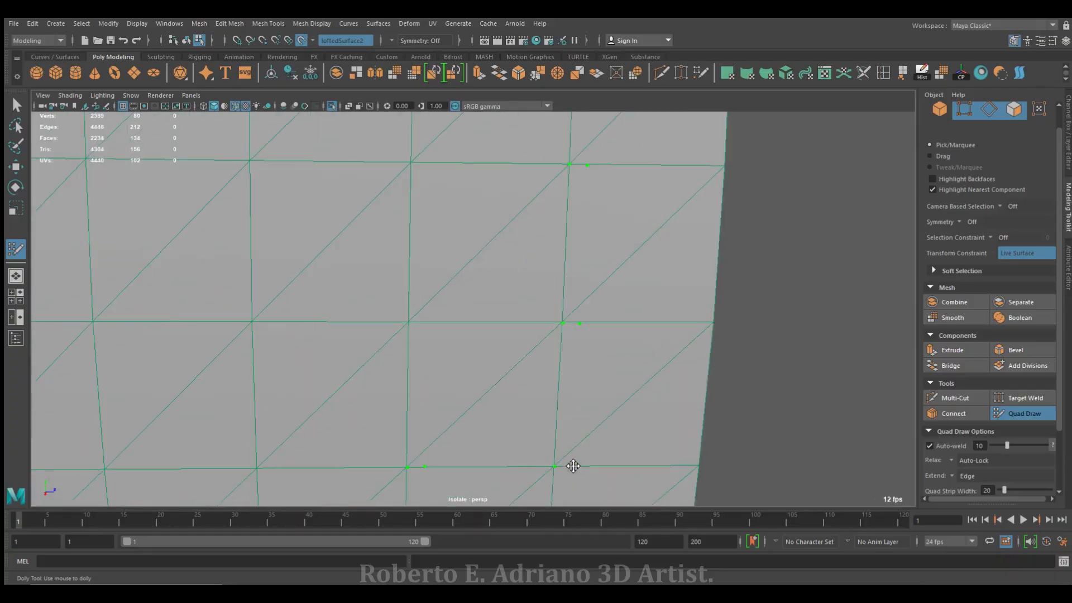
scroll(478, 325, "down", 3)
left_click(433, 318)
left_click(434, 218)
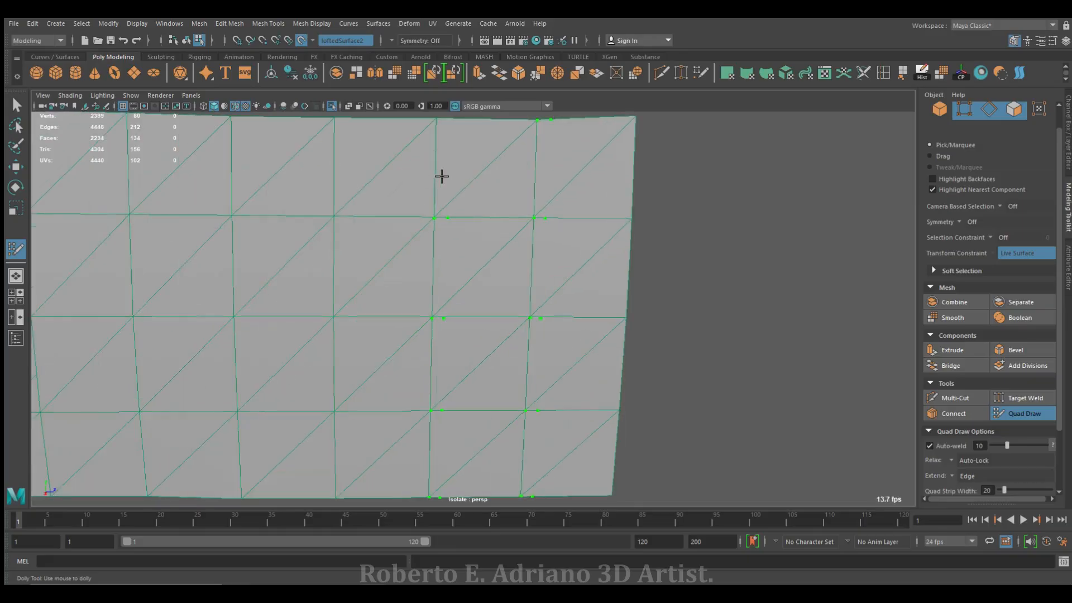
left_click(436, 119)
scroll(438, 266, "down", 1)
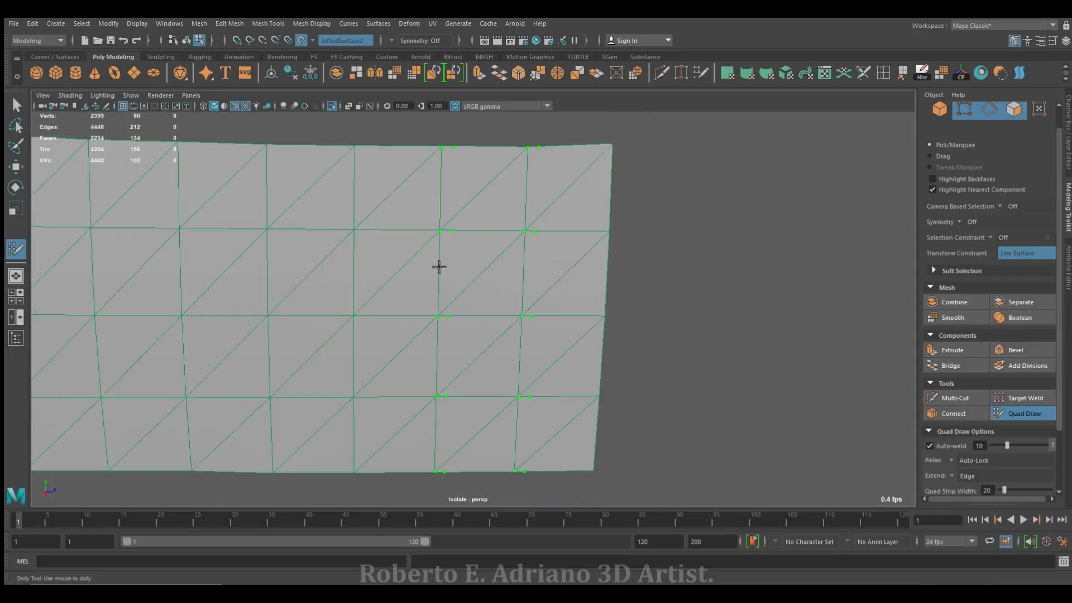
Place Quad Draw point pairs at every row along the surface's third interior vertical grid line, from lower to upper edge
scroll(401, 376, "up", 5)
middle_click_drag(335, 474, 402, 390, "alt")
left_click(364, 421)
left_click(363, 260)
left_click(384, 420)
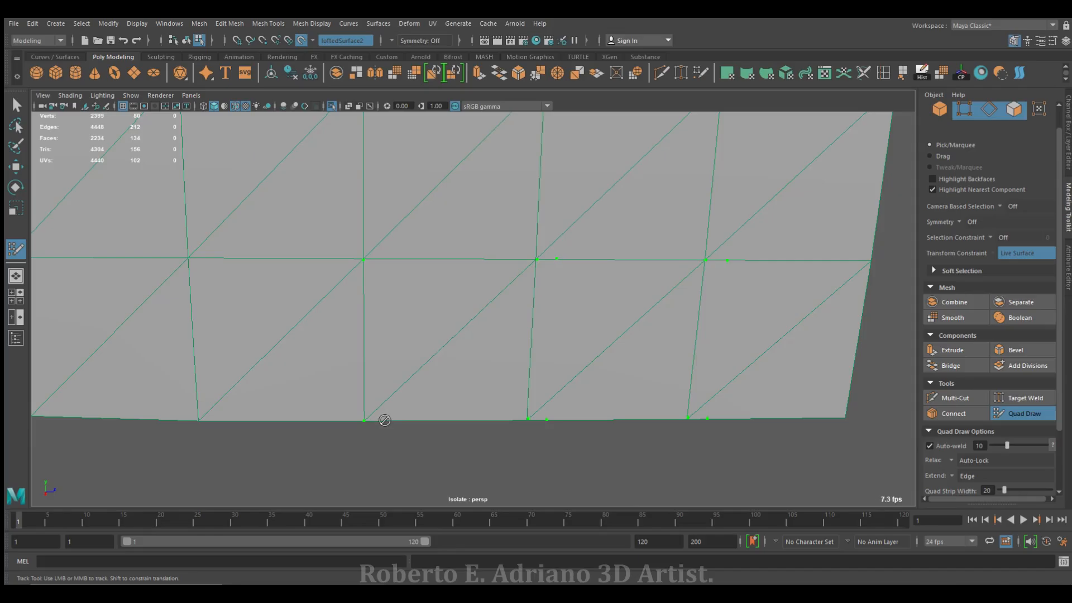
left_click(384, 258)
scroll(475, 285, "up", 2)
scroll(380, 386, "up", 1)
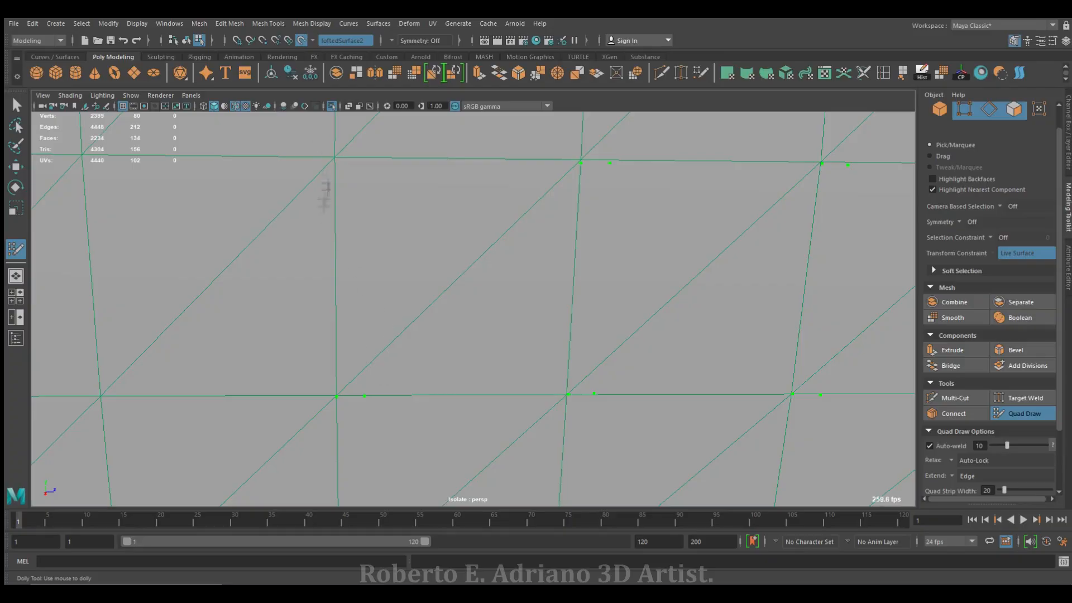
middle_click_drag(373, 393, 373, 279, "alt")
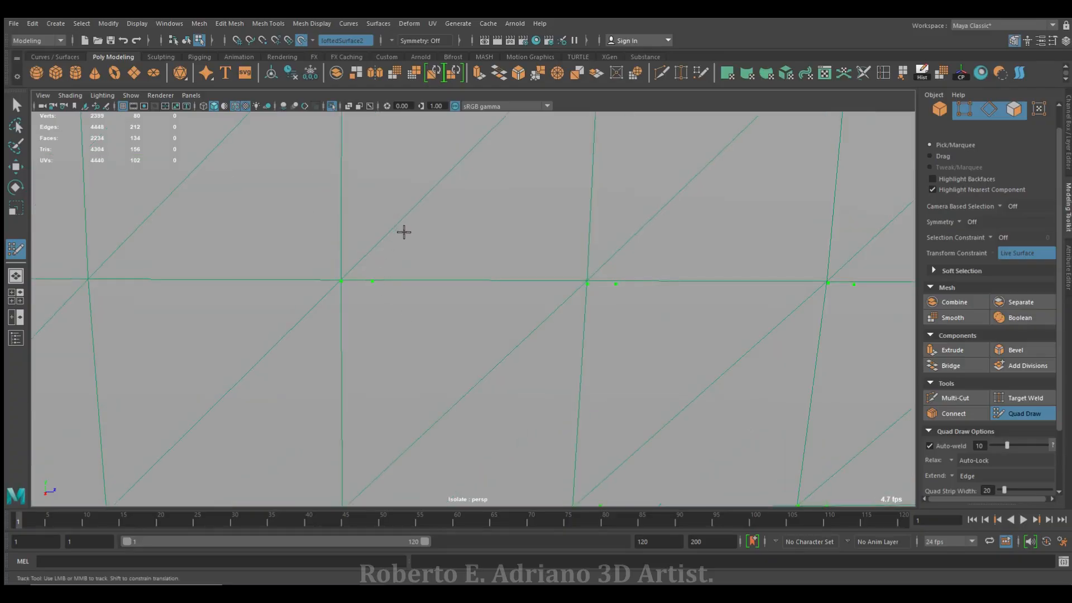
middle_click_drag(404, 232, 351, 235, "alt")
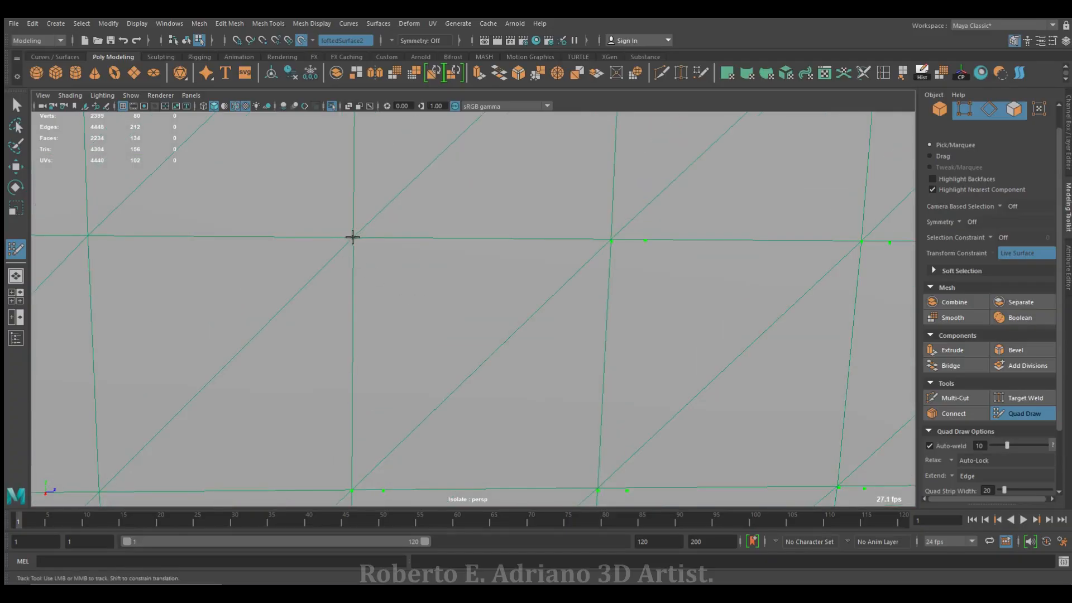
middle_click_drag(400, 204, 369, 183, "alt")
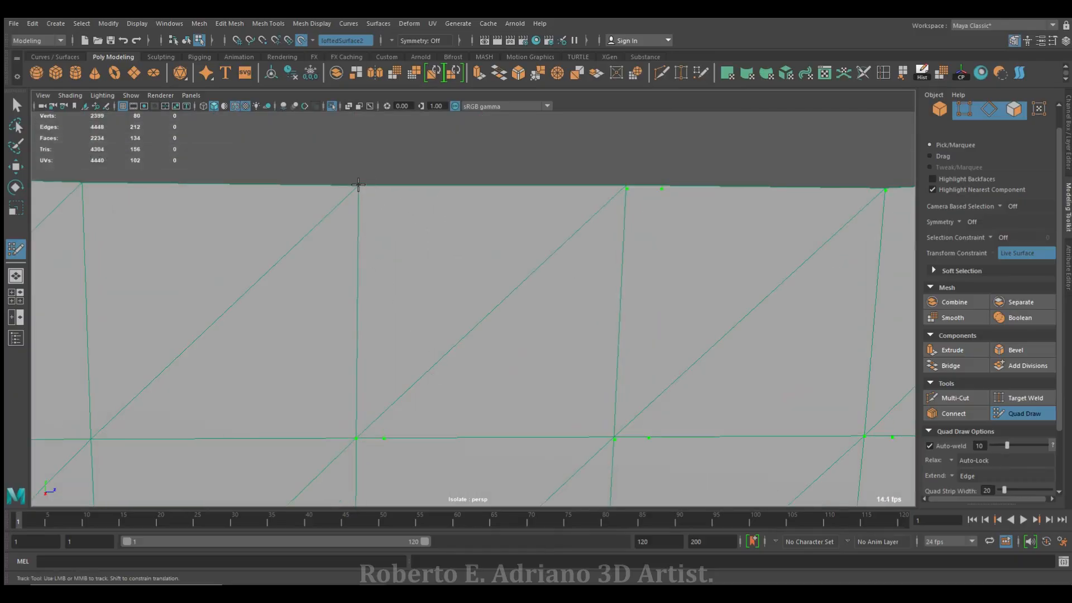
scroll(451, 249, "down", 10)
Place Quad Draw point pairs at every row along the surface's fourth interior vertical grid line, from lower to upper edge
scroll(507, 303, "up", 5)
middle_click_drag(441, 480, 416, 318, "alt")
scroll(417, 319, "up", 2)
middle_click_drag(313, 425, 421, 394, "alt")
scroll(421, 395, "up", 1)
middle_click_drag(381, 426, 380, 386, "alt")
scroll(380, 385, "up", 3)
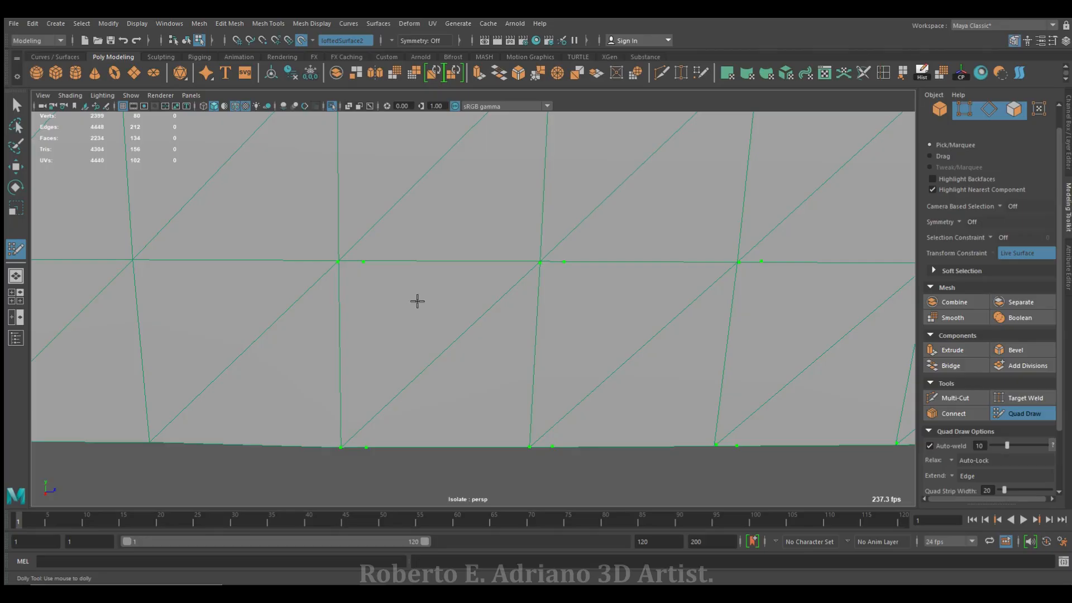
scroll(421, 263, "up", 1)
middle_click_drag(445, 263, 418, 221, "alt")
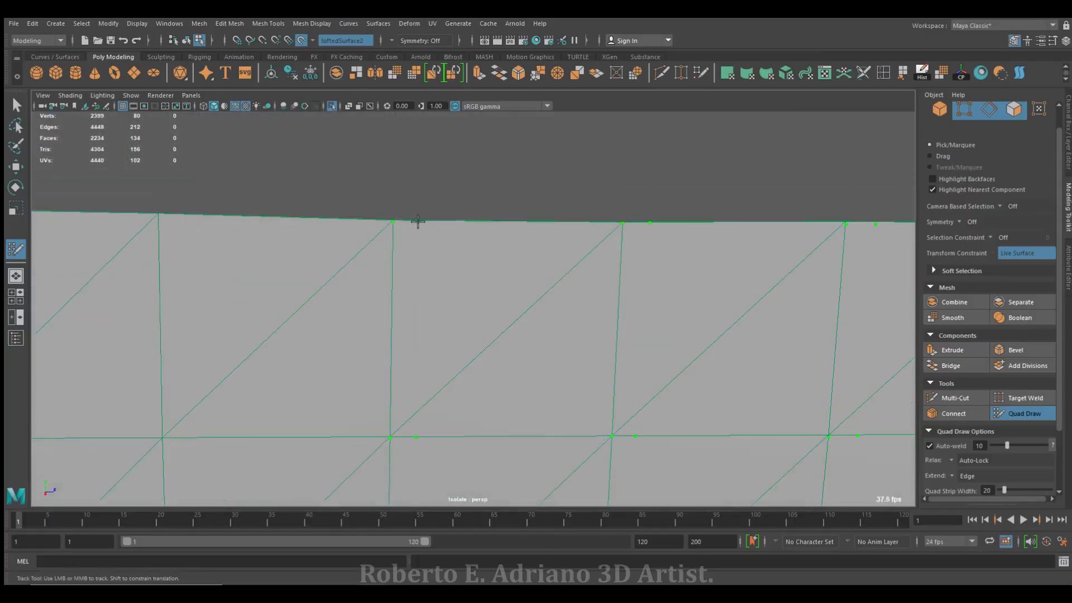
scroll(439, 243, "down", 5)
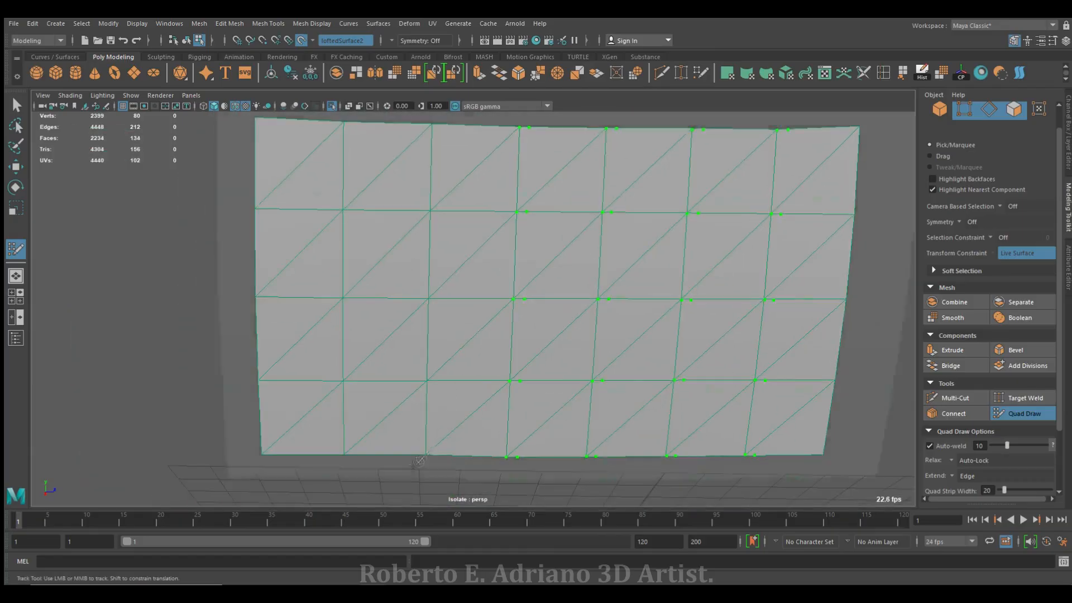
Place Quad Draw point pairs at every row along the surface's fifth interior vertical grid line, from lower to upper edge
scroll(419, 461, "up", 3)
scroll(411, 438, "up", 3)
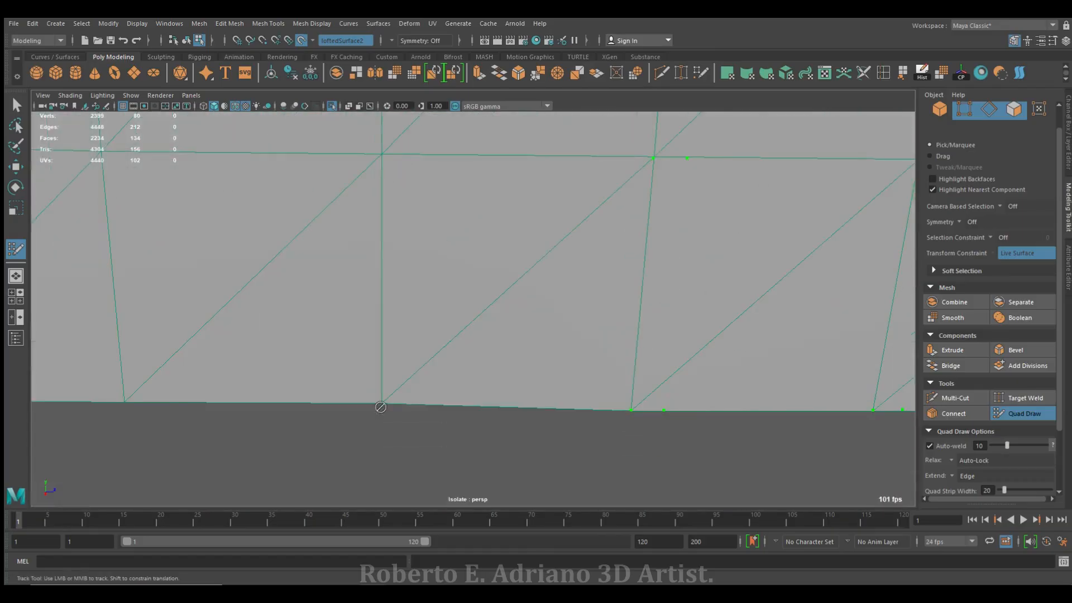
scroll(430, 396, "up", 5)
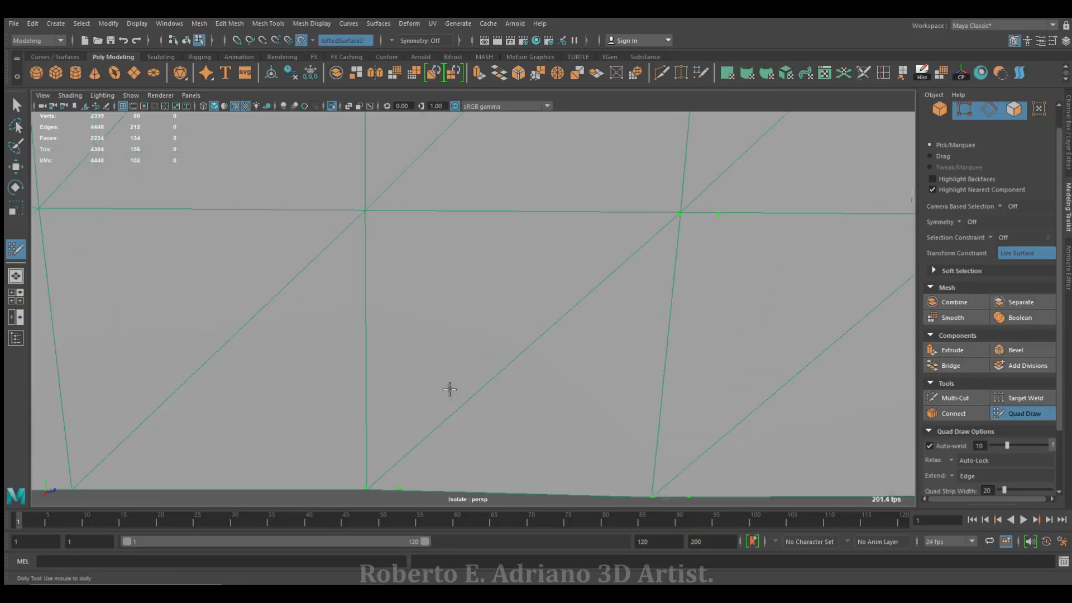
scroll(471, 228, "up", 5)
scroll(517, 332, "down", 5)
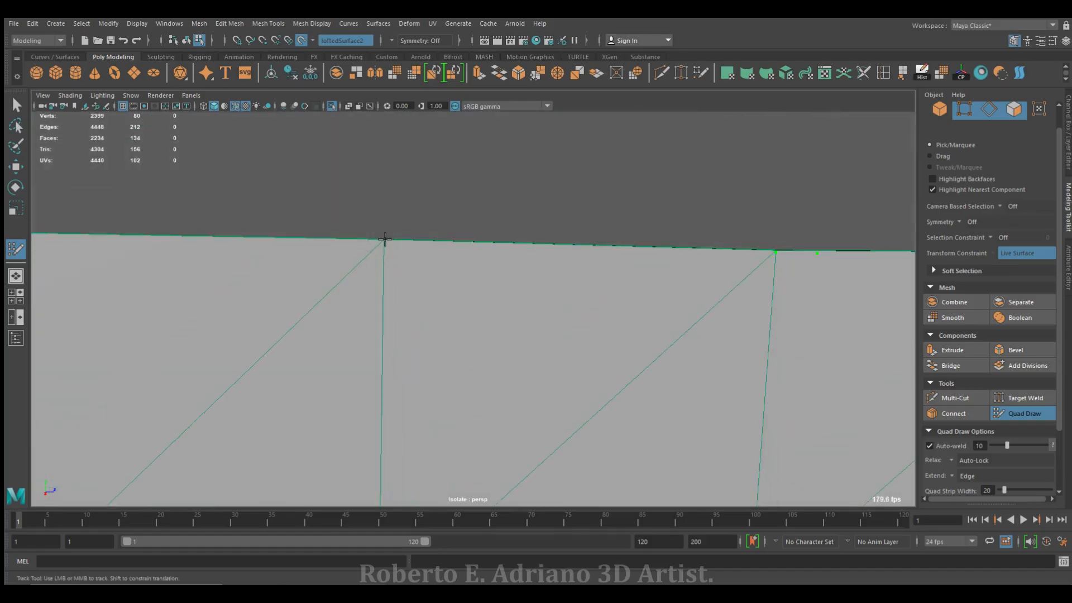
scroll(421, 206, "down", 4)
scroll(457, 299, "up", 6)
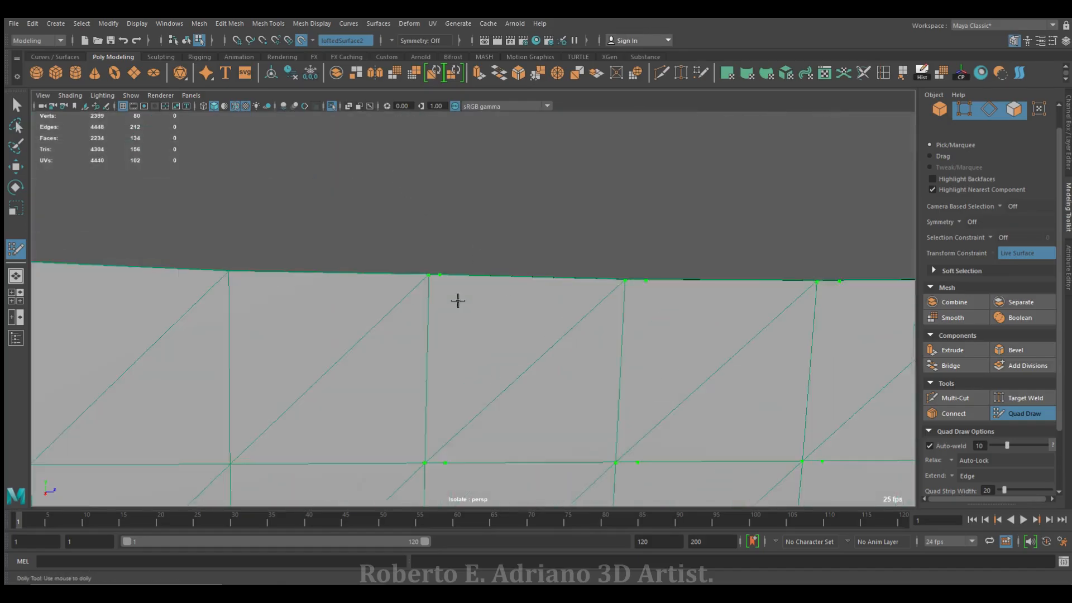
Adjust the spacing of the Quad Draw point pairs along the surface's fifth interior vertical grid line, from upper to lower edge
middle_click_drag(421, 252, 410, 137, "alt")
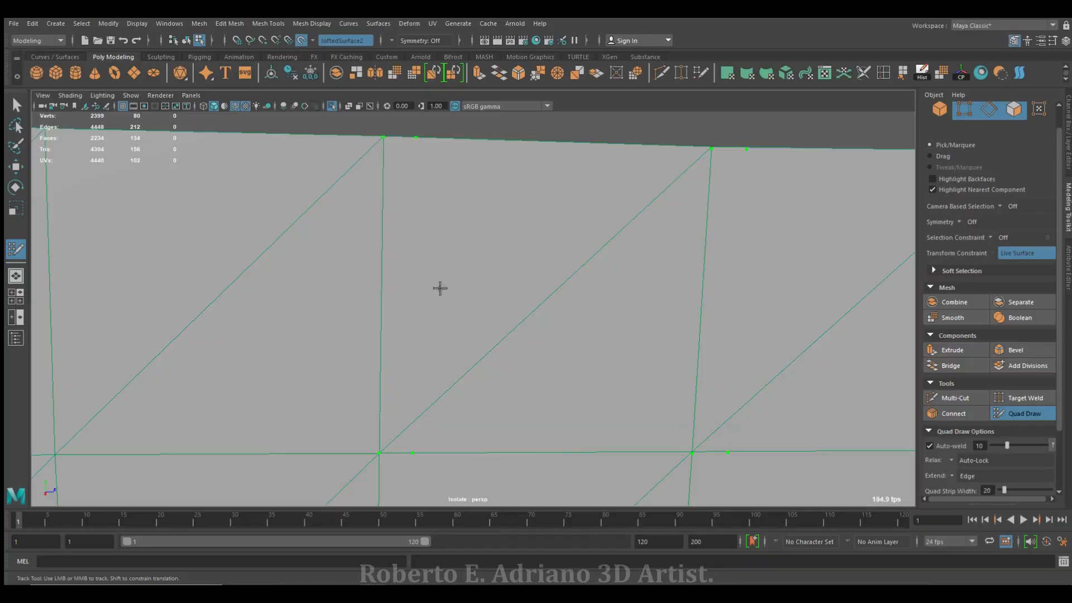
scroll(438, 287, "down", 6)
scroll(483, 329, "up", 5)
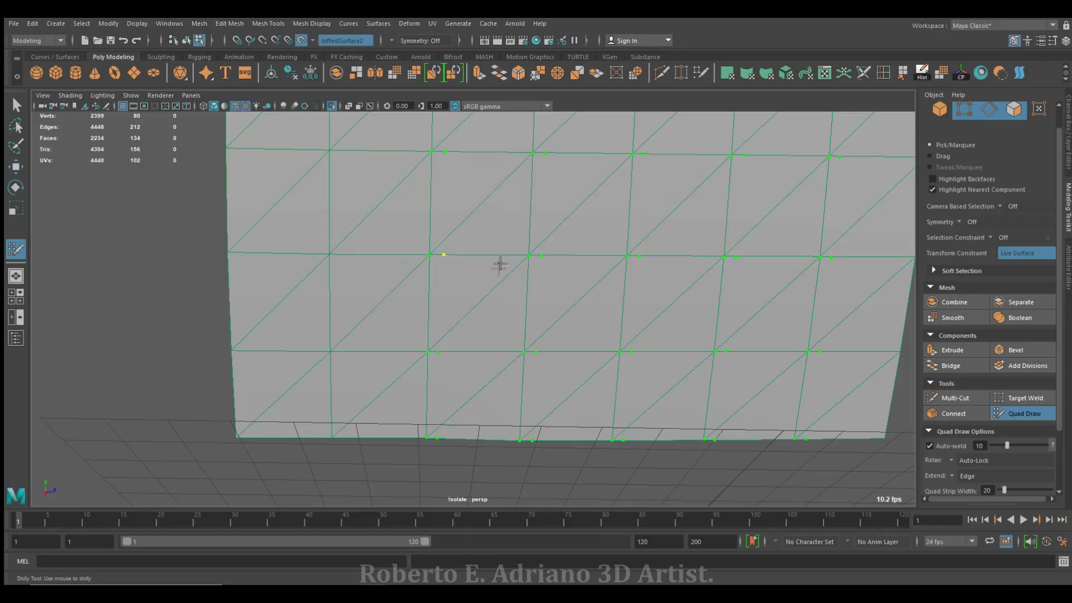
scroll(435, 255, "up", 5)
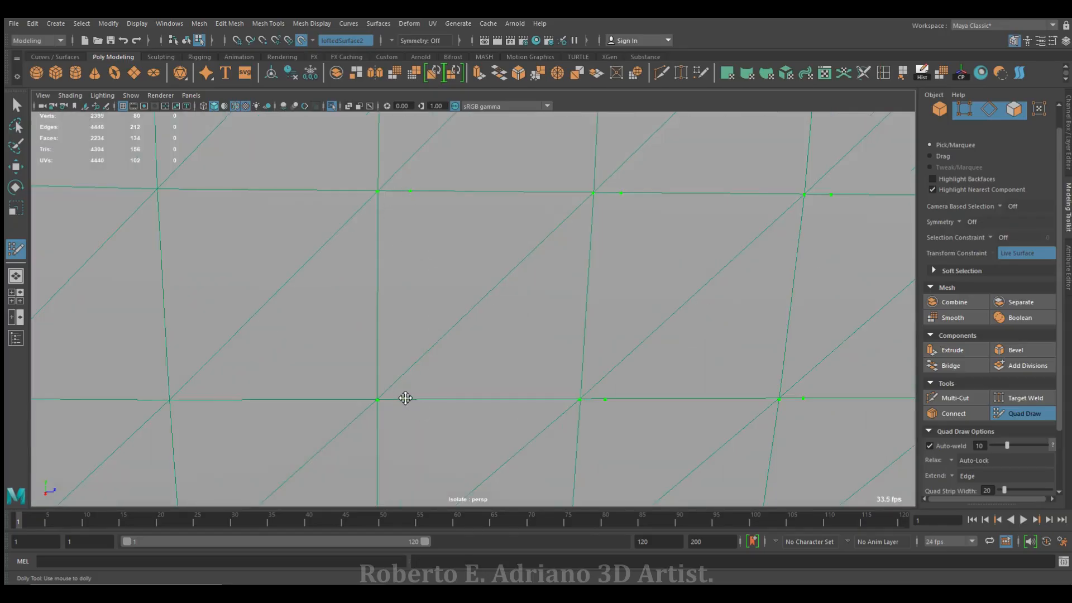
scroll(455, 294, "down", 3)
scroll(471, 395, "up", 2)
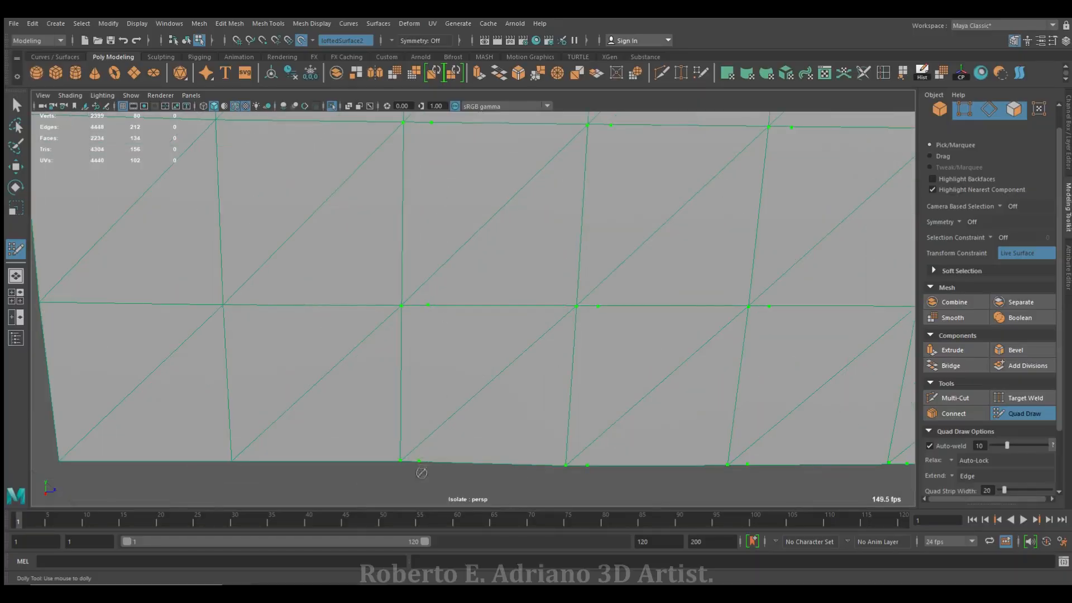
middle_click_drag(453, 352, 442, 408, "alt")
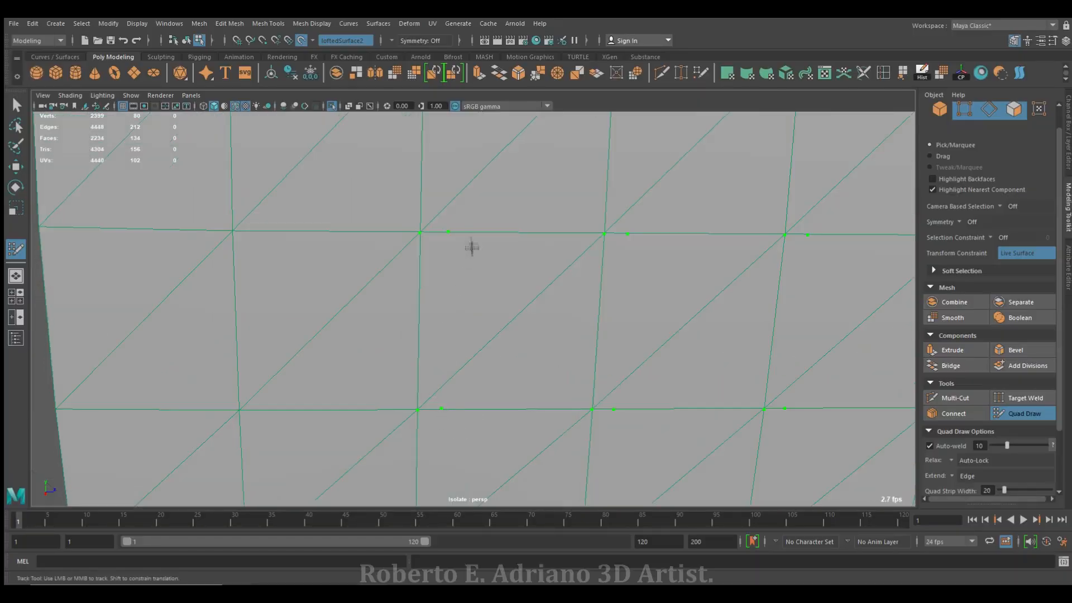
middle_click_drag(445, 232, 431, 328, "alt")
scroll(431, 328, "down", 5)
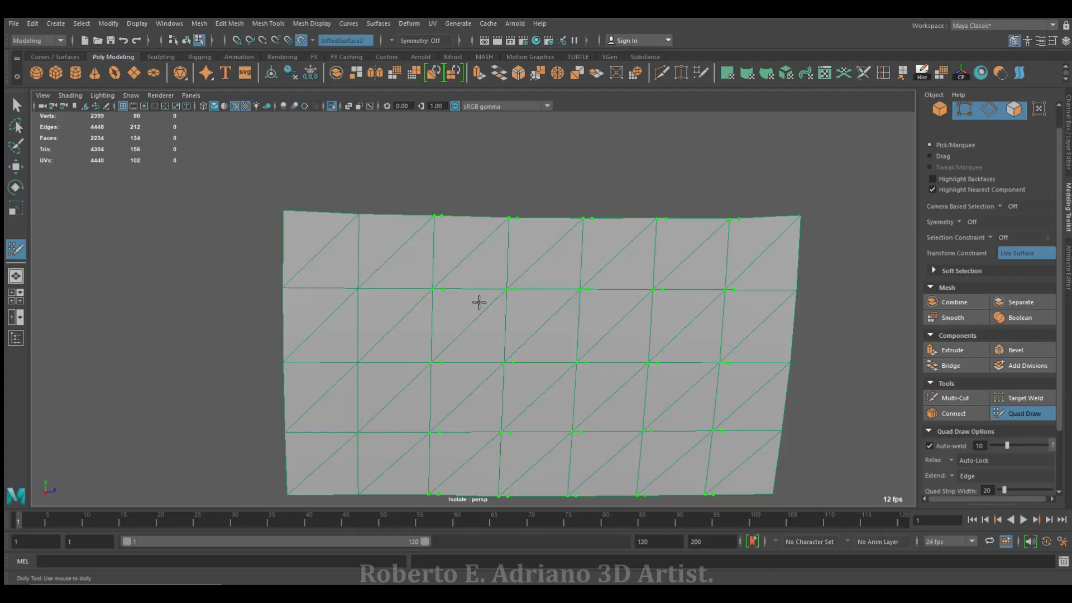
Place Quad Draw point pairs at every row along the surface's sixth interior vertical grid line, from upper to lower edge
scroll(383, 232, "up", 6)
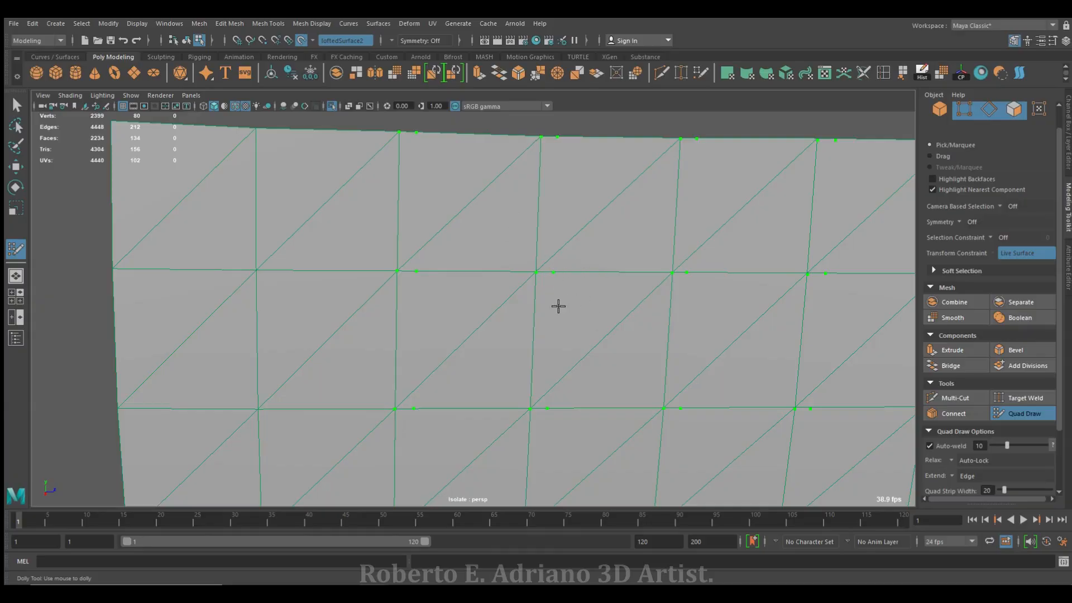
left_click(256, 130)
left_click(273, 130)
left_click(275, 271)
middle_click_drag(364, 201, 512, 273, "alt")
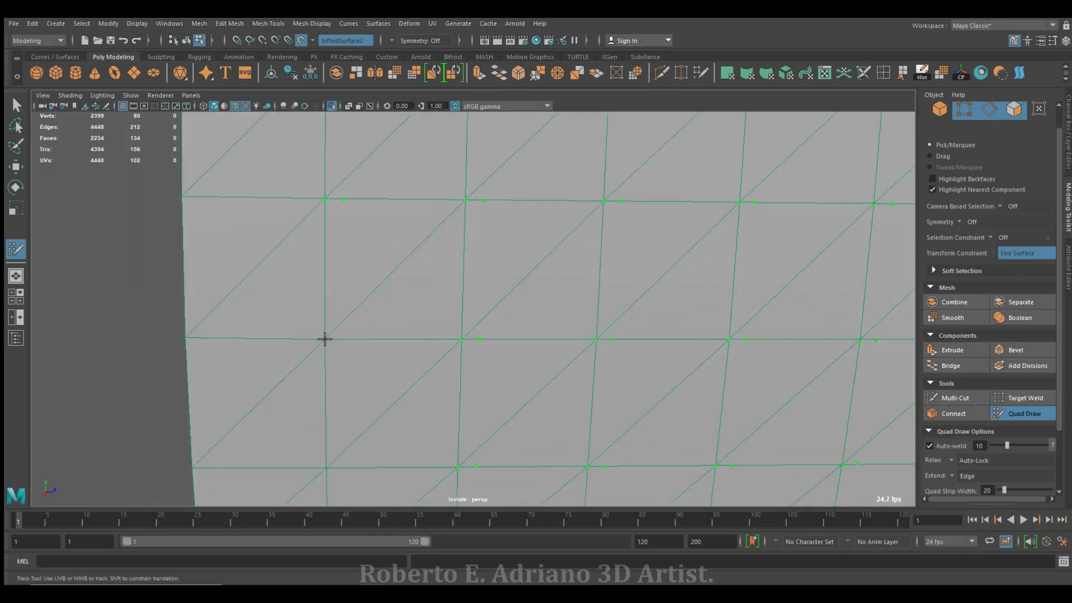
middle_click_drag(360, 395, 389, 290, "alt")
left_click(352, 368)
left_click(373, 368)
middle_click_drag(450, 344, 444, 258, "alt")
left_click(352, 408)
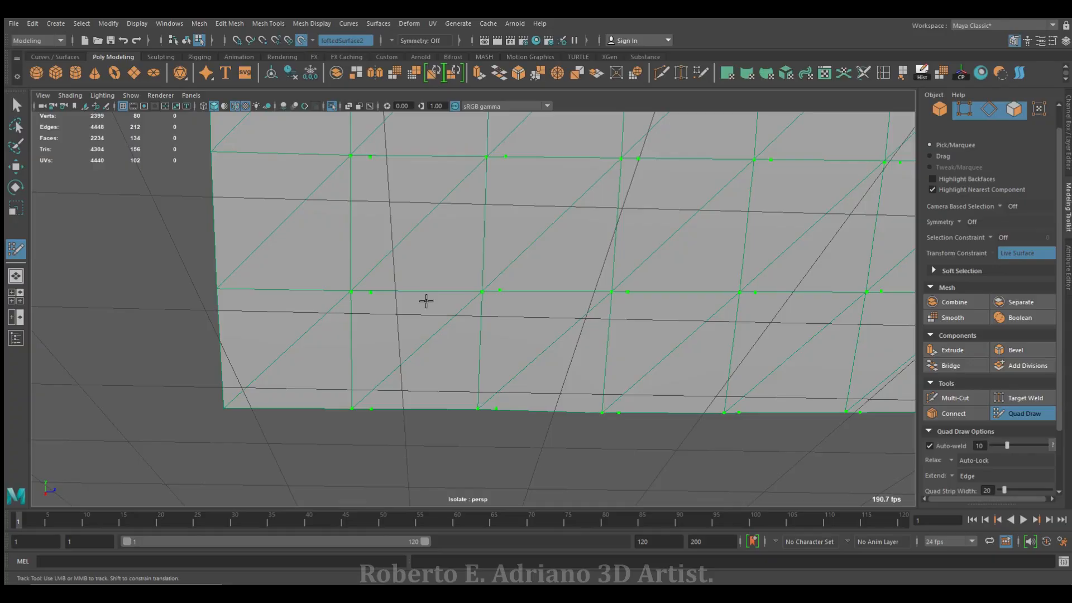
Add points just below the upper interior horizontal grid line, starting at the surface's left edge and its nearest vertical lines
right_click_drag(412, 284, 385, 282, "alt")
middle_click_drag(384, 282, 346, 336, "alt")
middle_click_drag(435, 145, 441, 343, "alt")
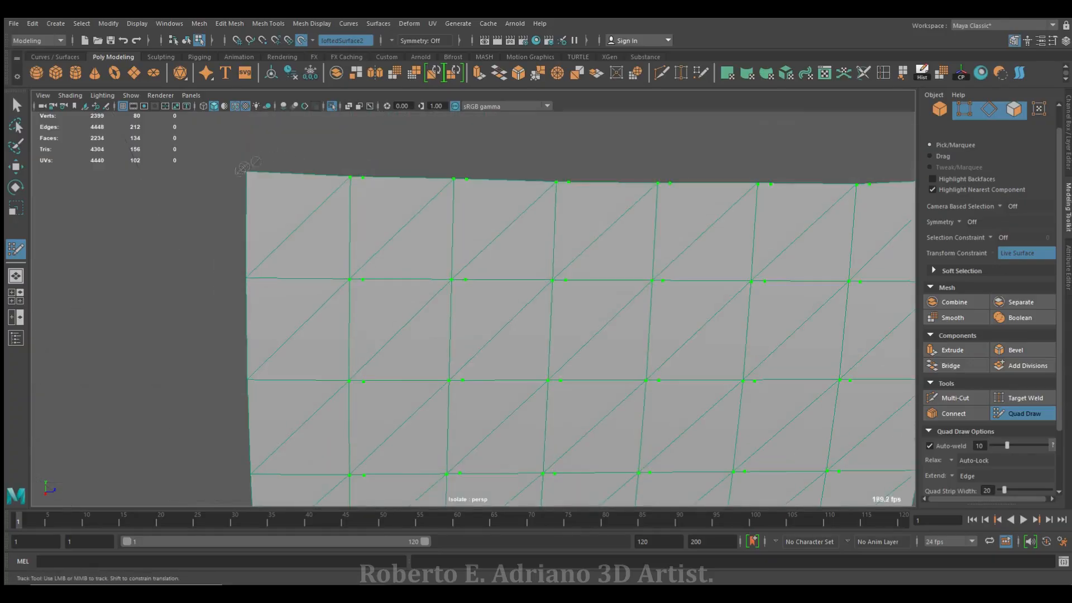
right_click_drag(278, 160, 305, 201, "alt")
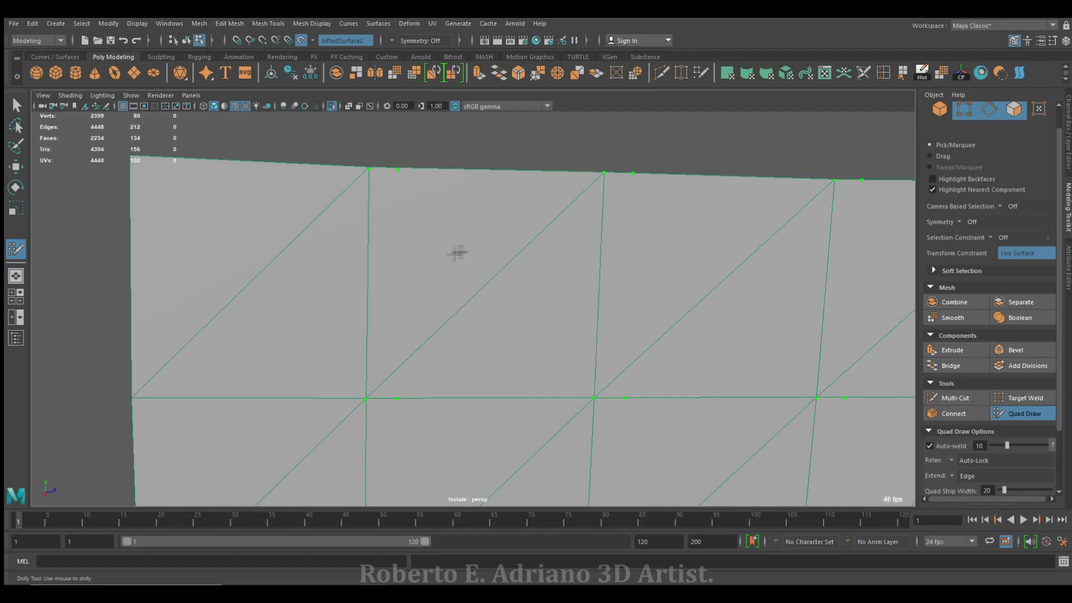
middle_click_drag(451, 253, 460, 276, "alt")
right_click_drag(460, 276, 408, 360, "alt")
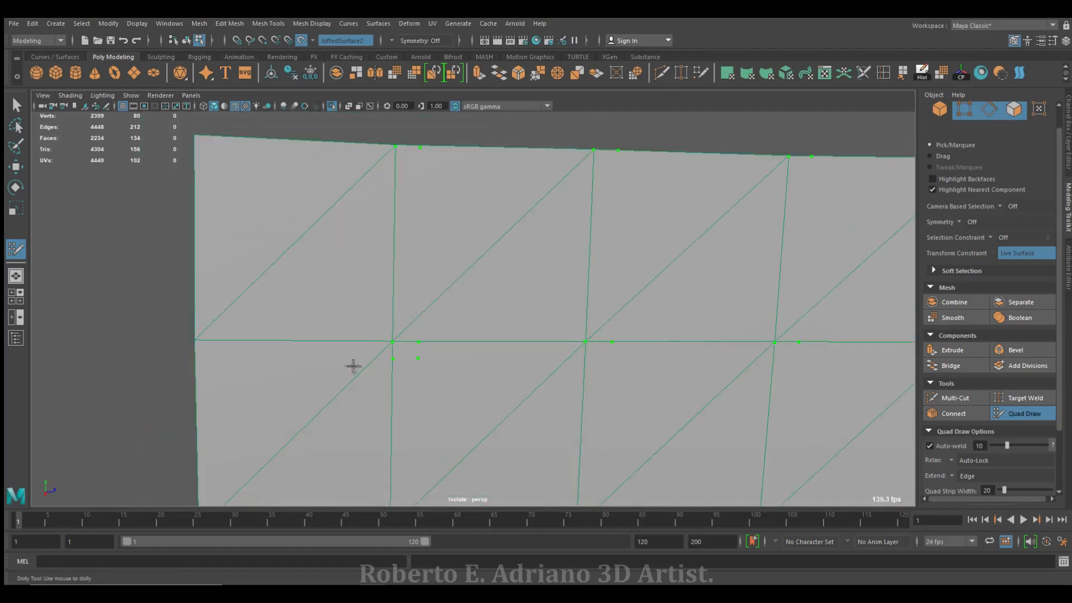
middle_click_drag(663, 308, 521, 269, "alt")
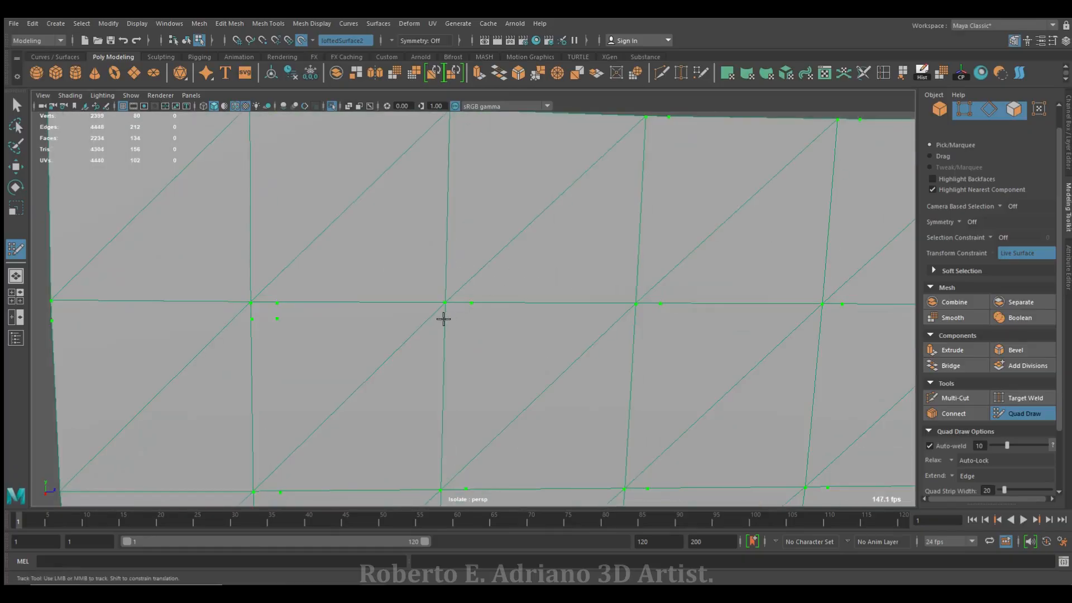
middle_click_drag(471, 319, 496, 308, "alt")
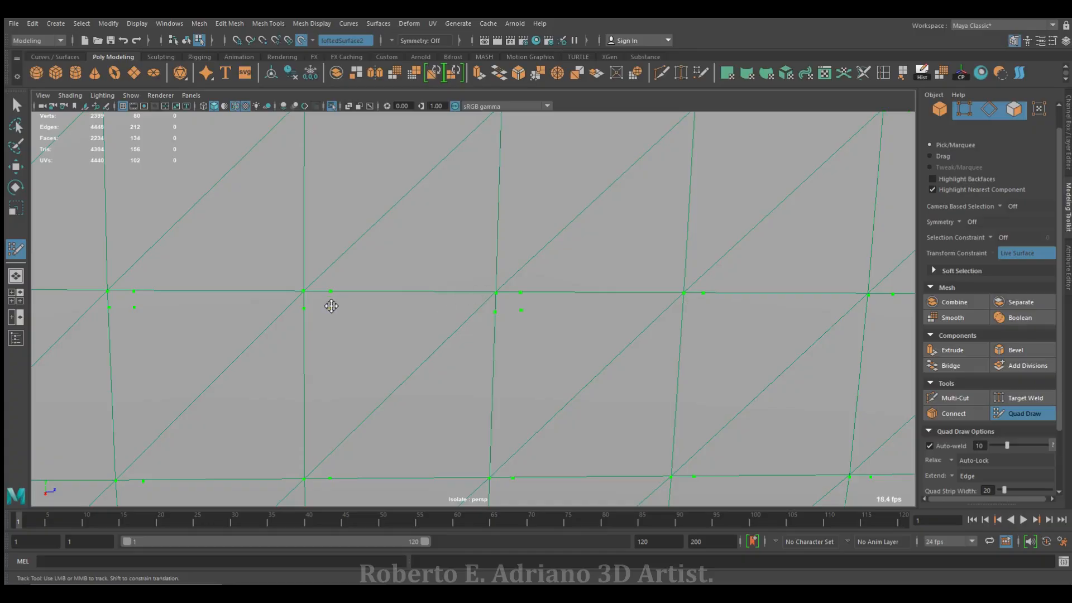
Continue the points just below the upper interior horizontal grid line across the remaining vertical lines toward the surface's right edge
right_click_drag(445, 334, 200, 318, "alt")
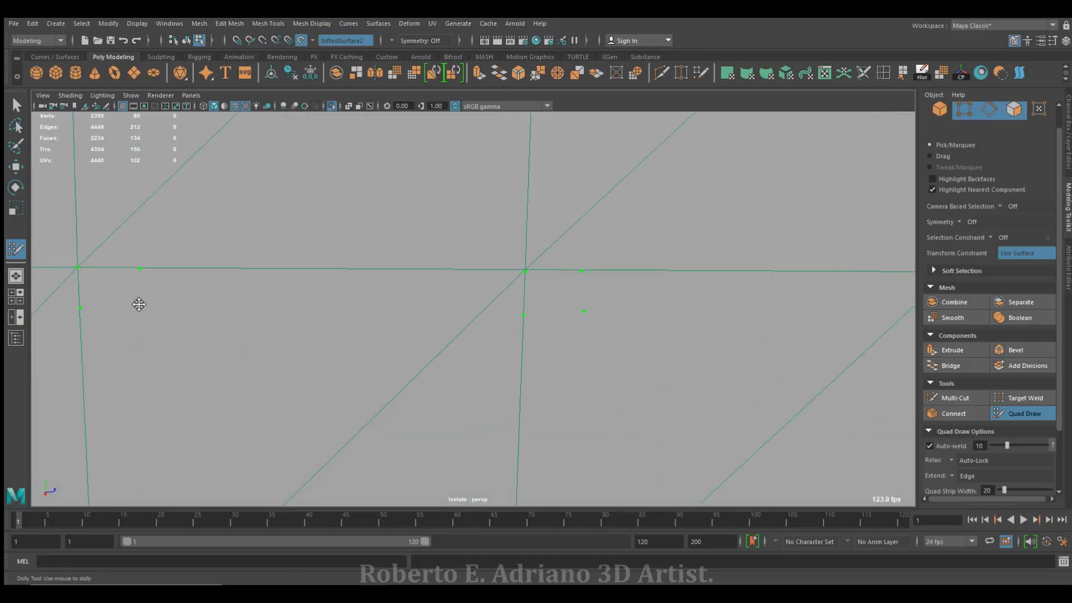
scroll(670, 330, "down", 5)
scroll(559, 313, "up", 7)
middle_click_drag(565, 246, 705, 273, "alt")
middle_click_drag(765, 294, 505, 234, "alt")
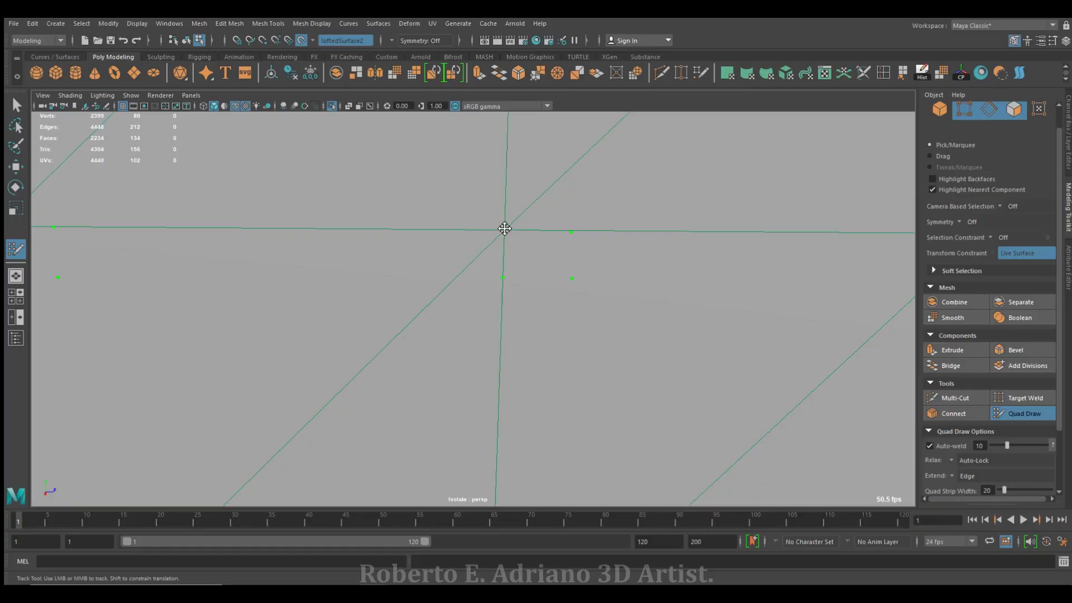
scroll(529, 284, "down", 2)
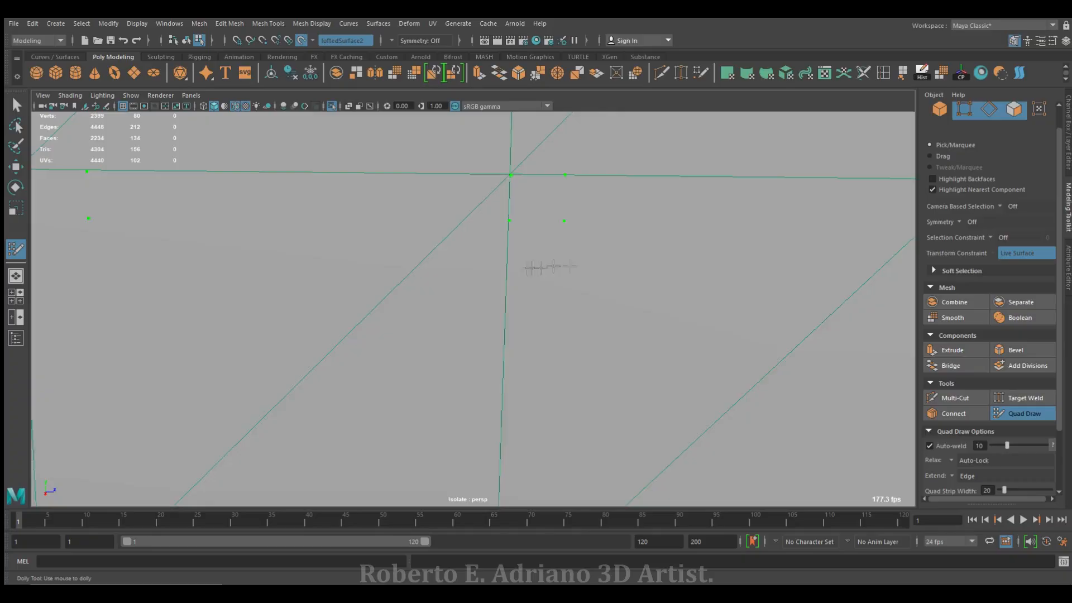
scroll(575, 282, "down", 4)
middle_click_drag(670, 254, 595, 244, "alt")
Add points just below the middle horizontal grid line at the surface's right edge and its two nearest vertical lines
scroll(547, 254, "up", 4)
scroll(670, 239, "down", 3)
scroll(493, 330, "down", 4)
scroll(519, 342, "up", 6)
scroll(561, 252, "up", 2)
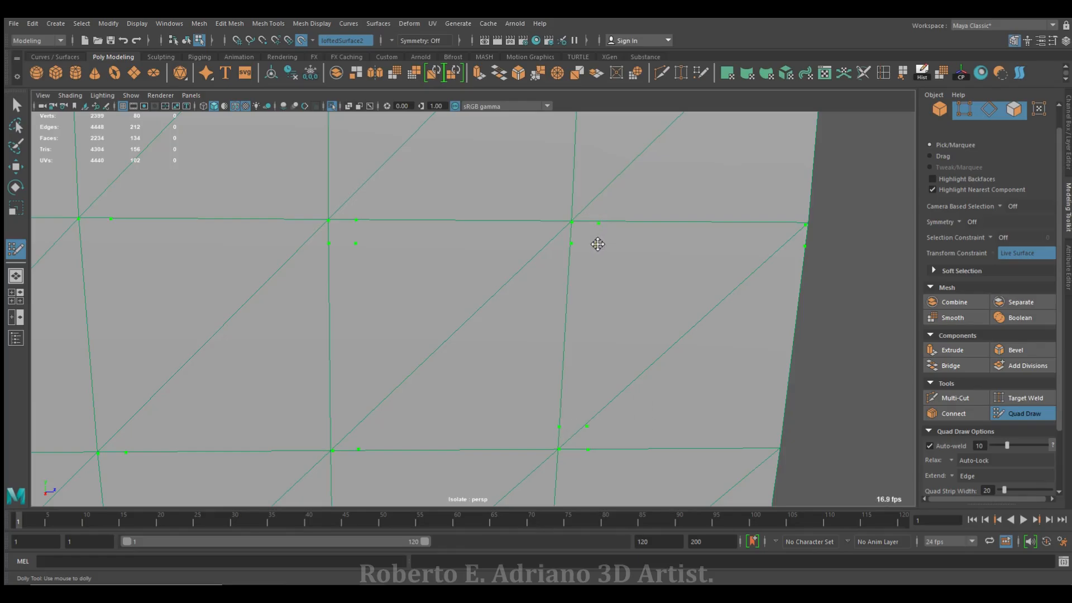
Add points just above the surface's lower edge and lower interior grid line, at the right edge and its two nearest vertical lines
right_click_drag(755, 361, 584, 378, "alt")
middle_click_drag(584, 378, 412, 292, "alt")
mouse_move(411, 292)
right_mouse_down("alt")
mouse_move(531, 365)
mouse_move(557, 411)
mouse_move(525, 369)
right_mouse_up("alt")
left_click(755, 361)
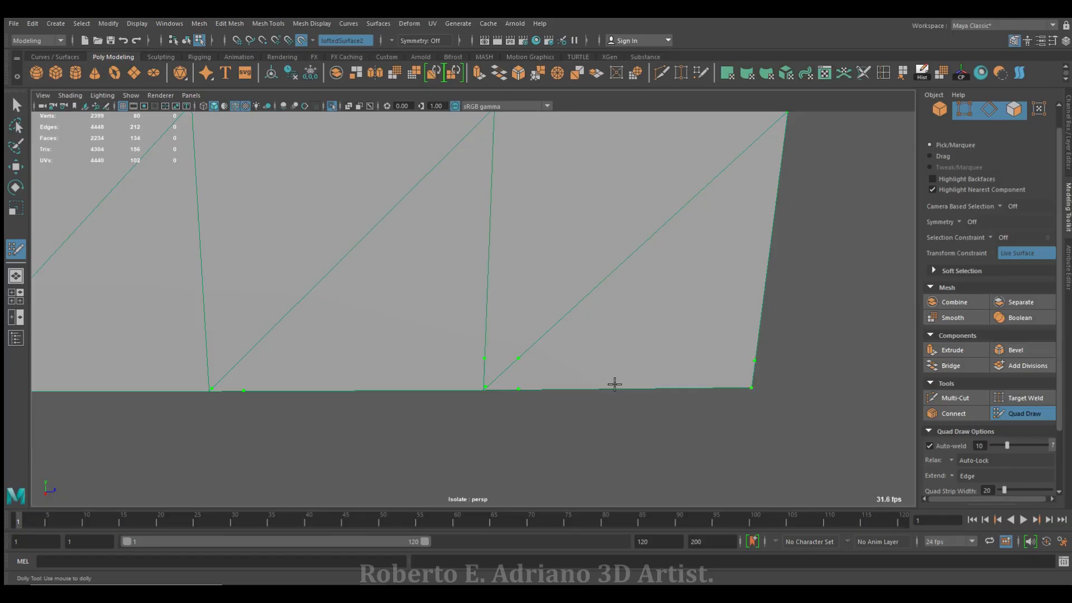
middle_click_drag(228, 354, 348, 353, "alt")
right_click_drag(452, 313, 443, 300, "alt")
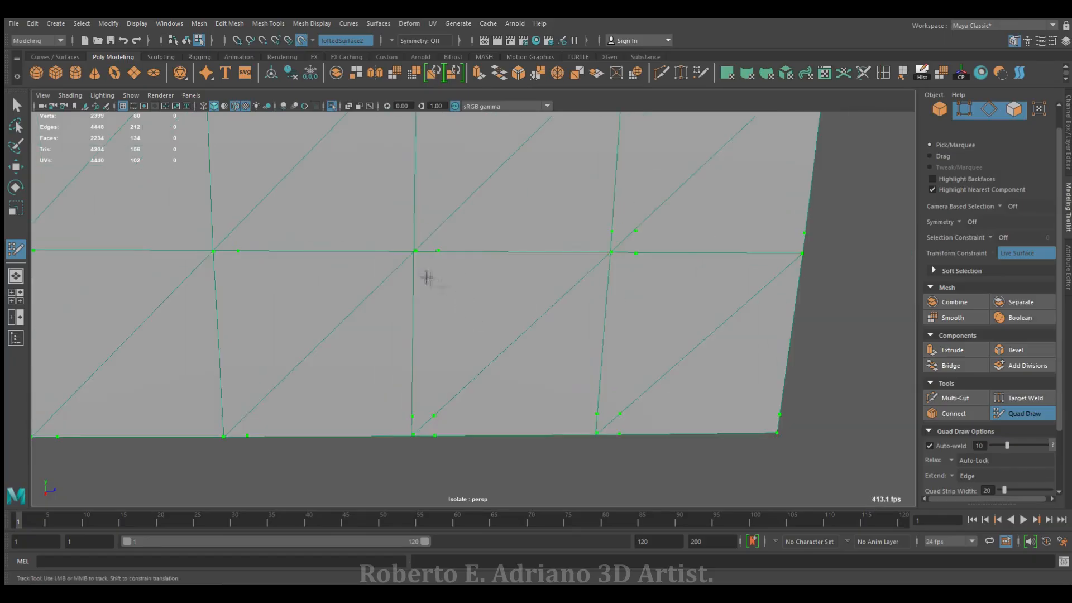
middle_click_drag(447, 256, 450, 324, "alt")
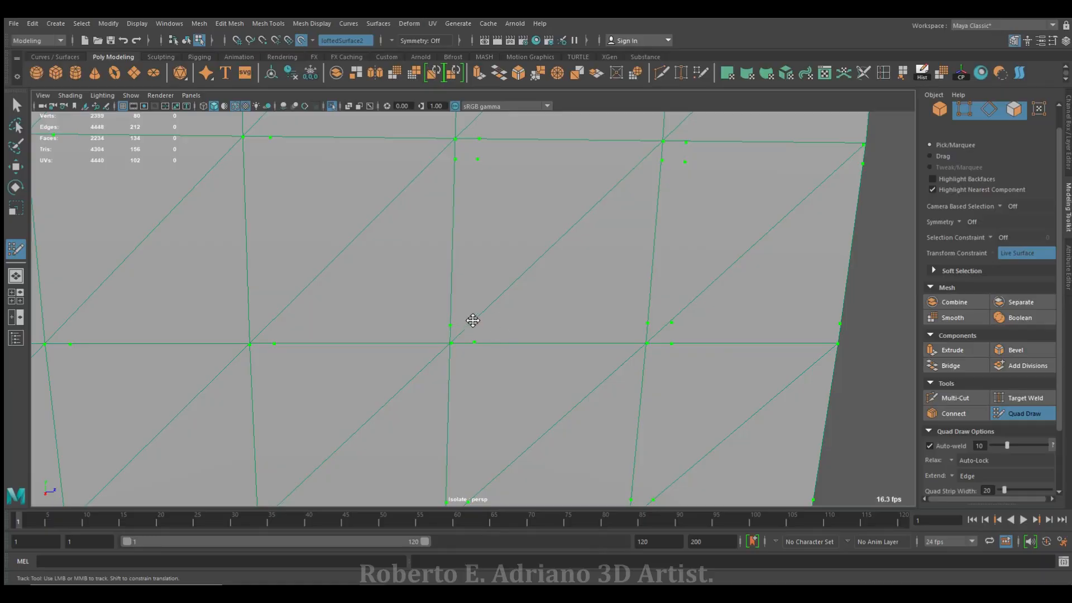
Add point pairs just above the lower edge and lower interior grid line at the central vertical lines, working toward the left
right_click_drag(544, 306, 490, 412, "alt")
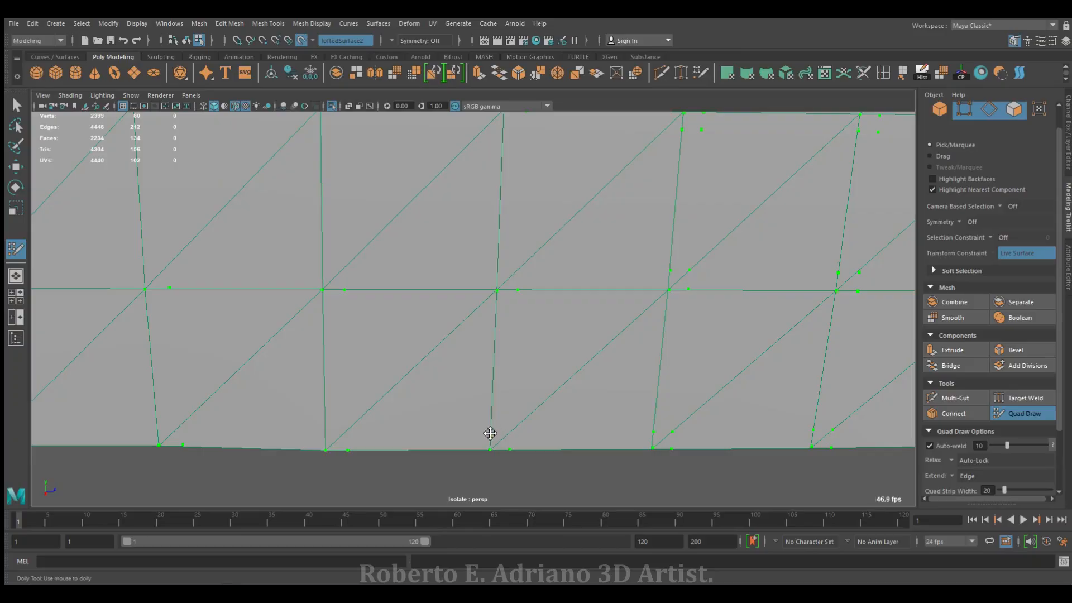
right_click_drag(492, 430, 503, 464, "alt")
middle_click_drag(503, 464, 495, 392, "alt")
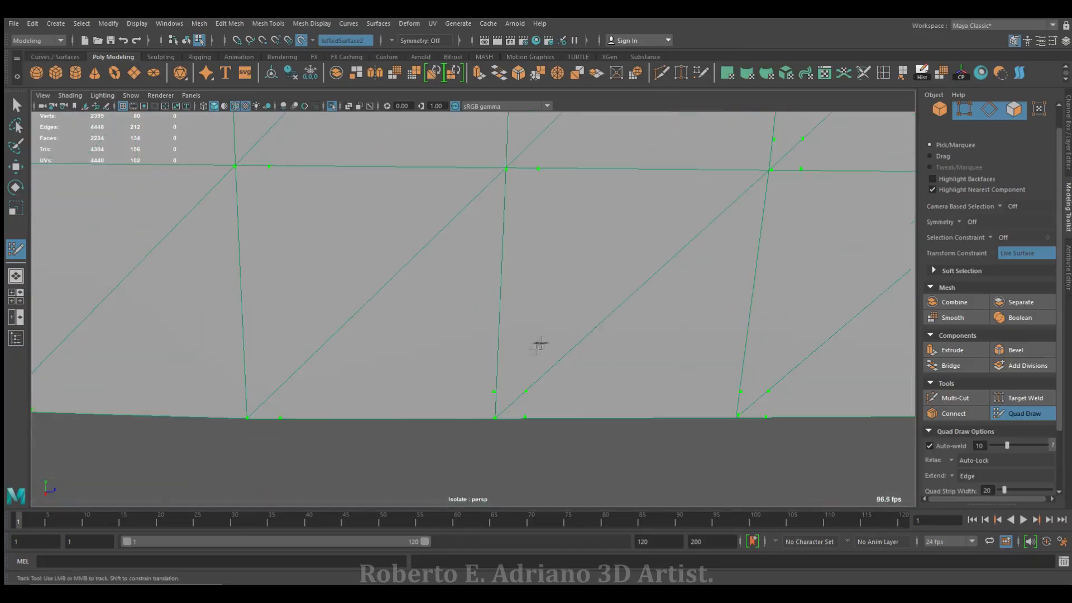
right_click_drag(540, 346, 500, 294, "alt")
right_click_drag(374, 307, 493, 247, "alt")
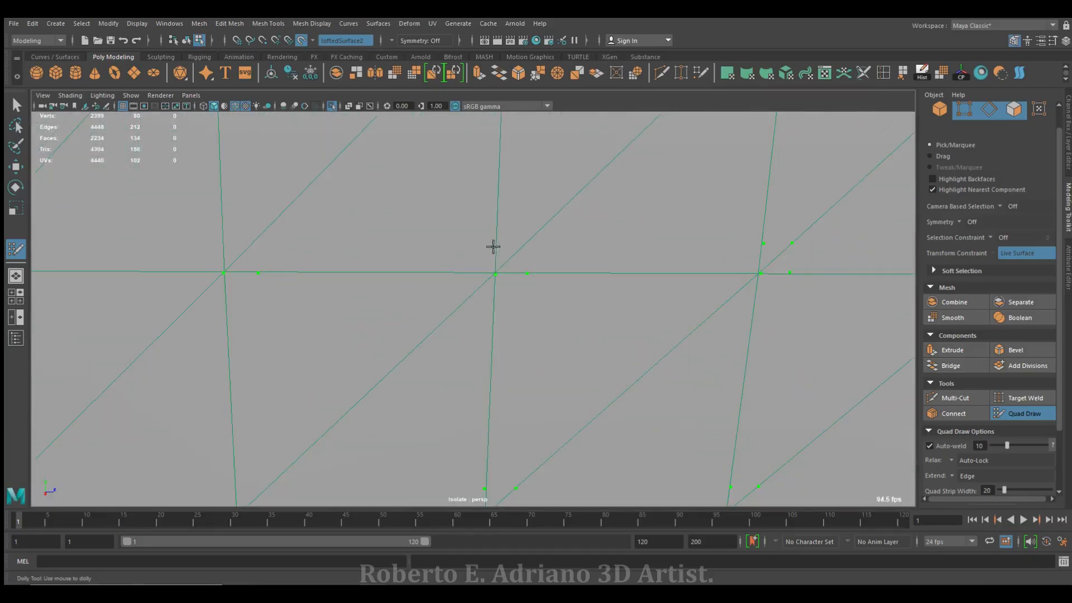
middle_click_drag(484, 343, 533, 473, "alt")
middle_click_drag(541, 228, 497, 239, "alt")
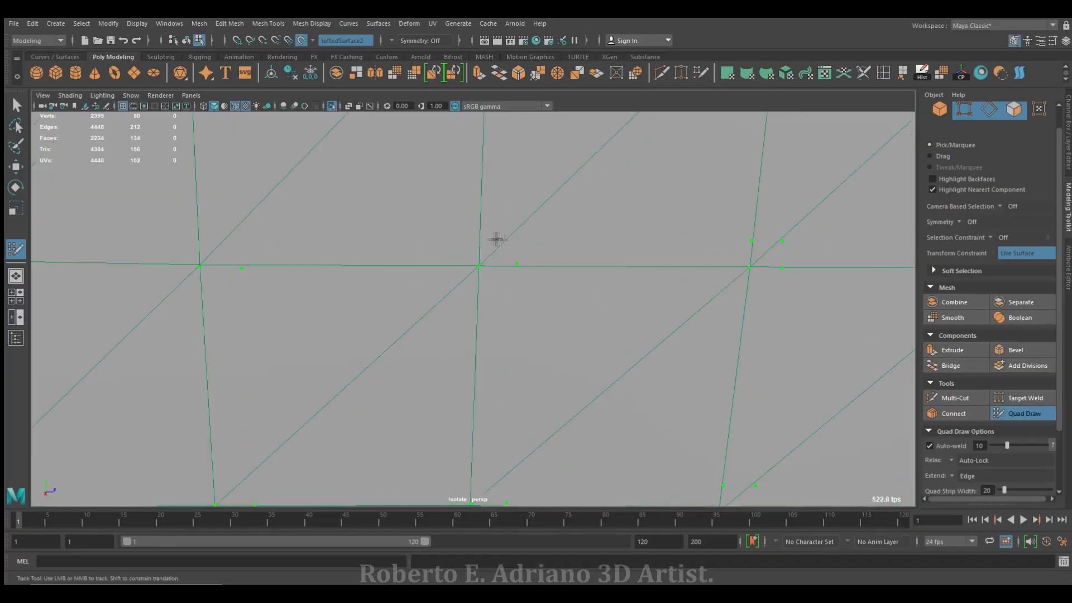
right_click_drag(418, 308, 492, 319, "alt")
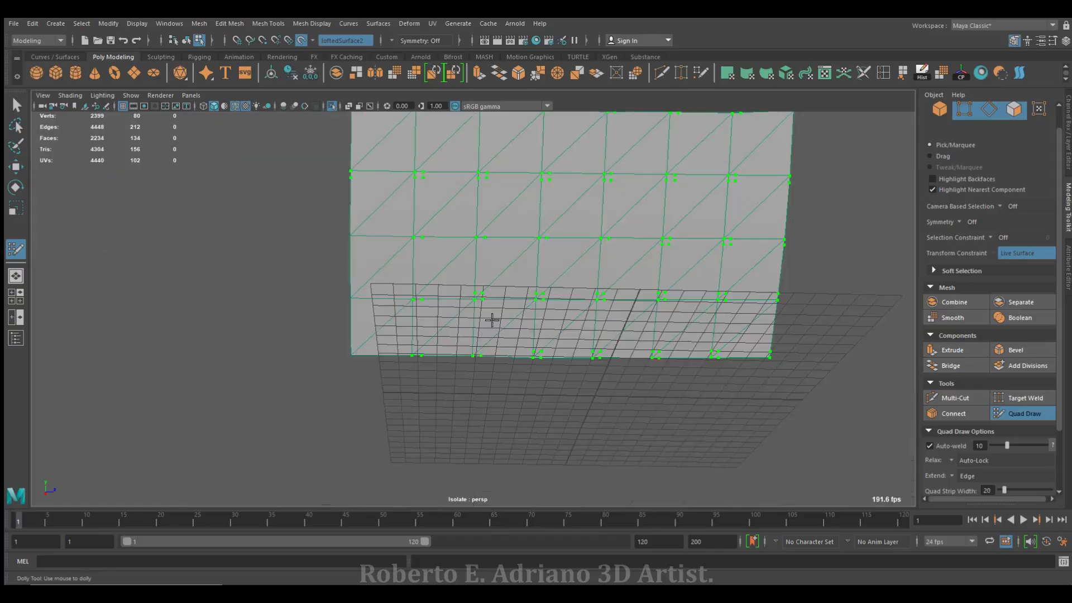
Add the missing points along the middle and lower horizontal grid lines up to the surface's left edge
right_click_drag(579, 209, 651, 191, "alt")
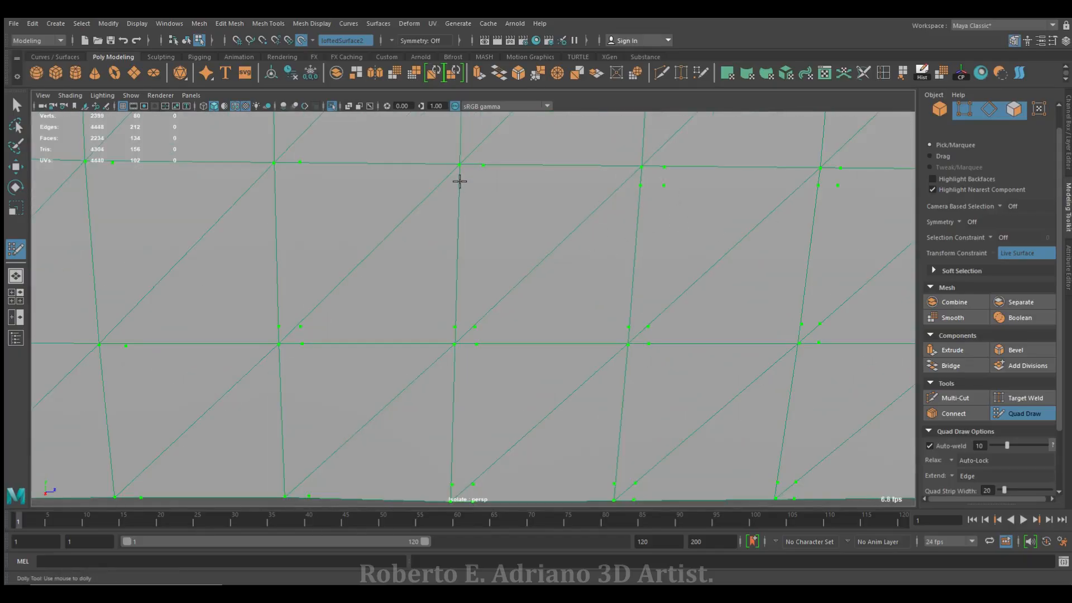
middle_click_drag(298, 185, 346, 213, "alt")
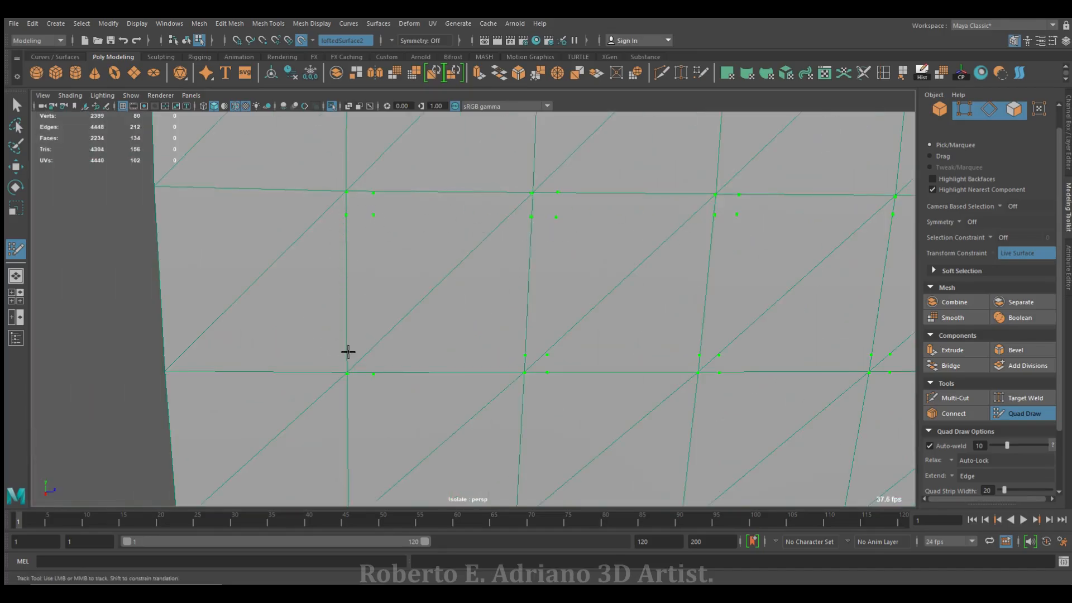
right_click_drag(164, 350, 212, 233, "alt")
right_click_drag(255, 288, 350, 378, "alt")
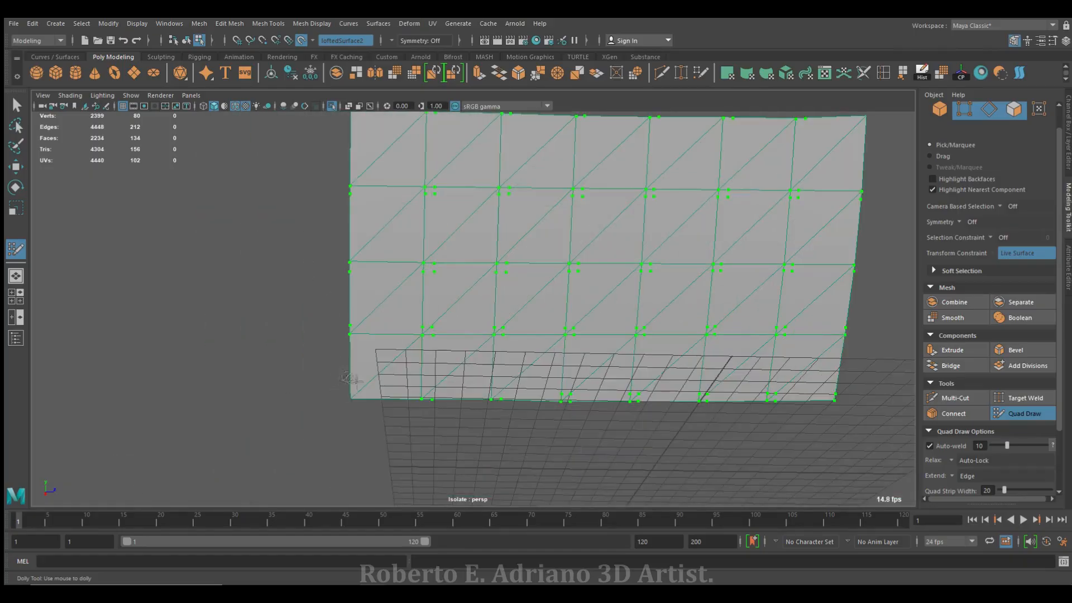
right_click_drag(484, 317, 721, 251, "alt")
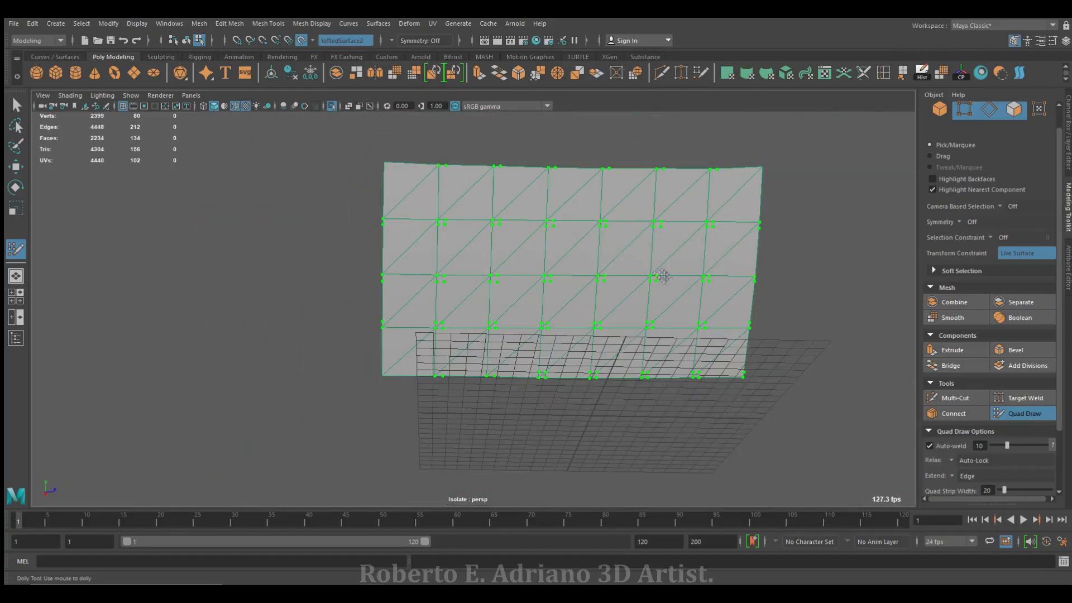
Fill quad faces between the points to form a full-height vertical strip along the interior grid line nearest the right edge
key("f")
left_click_drag(732, 438, 755, 239)
left_click(755, 238, "shift")
left_click(761, 182, "shift")
middle_click_drag(816, 195, 696, 296, "alt")
left_click(636, 222, "shift")
middle_click_drag(666, 168, 630, 297, "alt")
left_click(605, 288, "shift")
scroll(621, 380, "down", 3)
left_click_drag(620, 380, 614, 290, "alt")
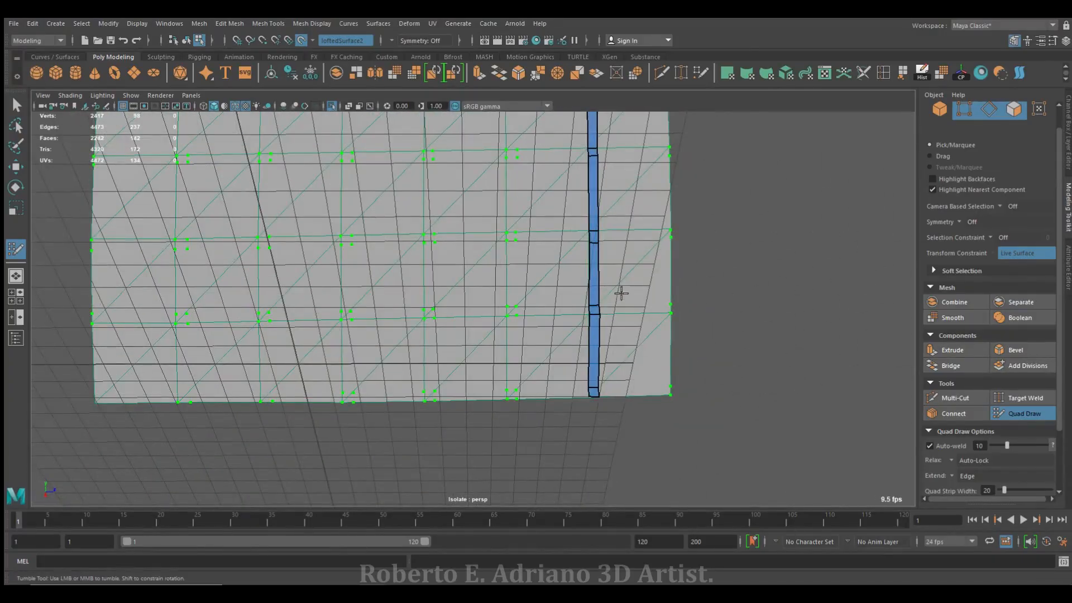
Fill horizontal faces from the vertical strip to the right edge at the lower edge, lower interior line and middle line
scroll(611, 314, "up", 2)
left_click(628, 403, "shift")
left_click(658, 307, "shift")
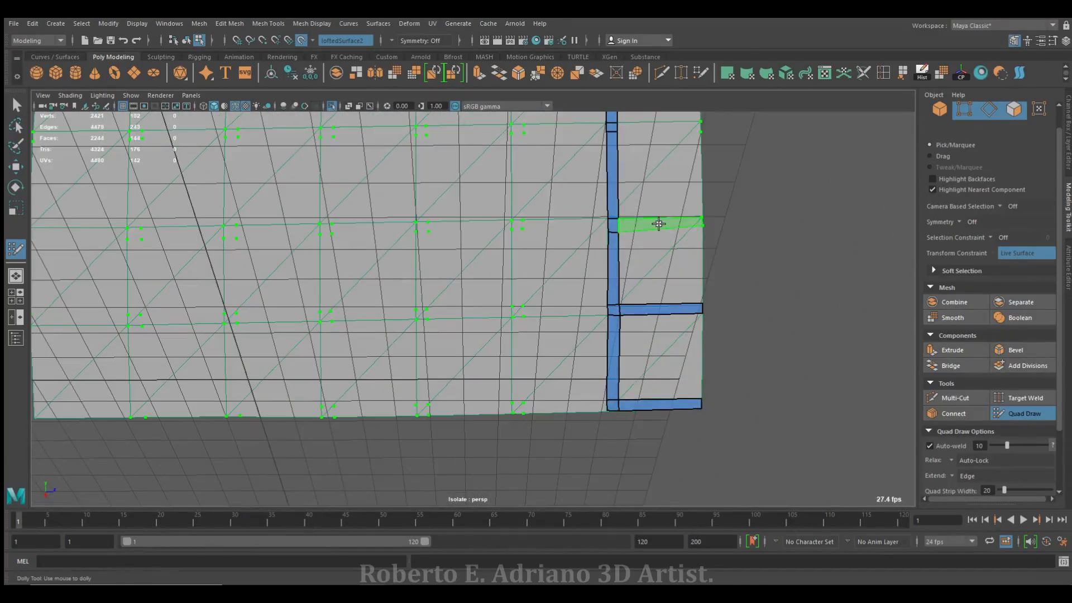
left_click(661, 224, "shift")
Reposition the corner vertices of the middle and lower horizontal strips to even out their width where they meet the vertical strip and right edge
scroll(701, 261, "up", 3)
scroll(701, 260, "up", 3)
middle_click_drag(848, 113, 511, 254, "alt")
left_click_drag(537, 239, 505, 232)
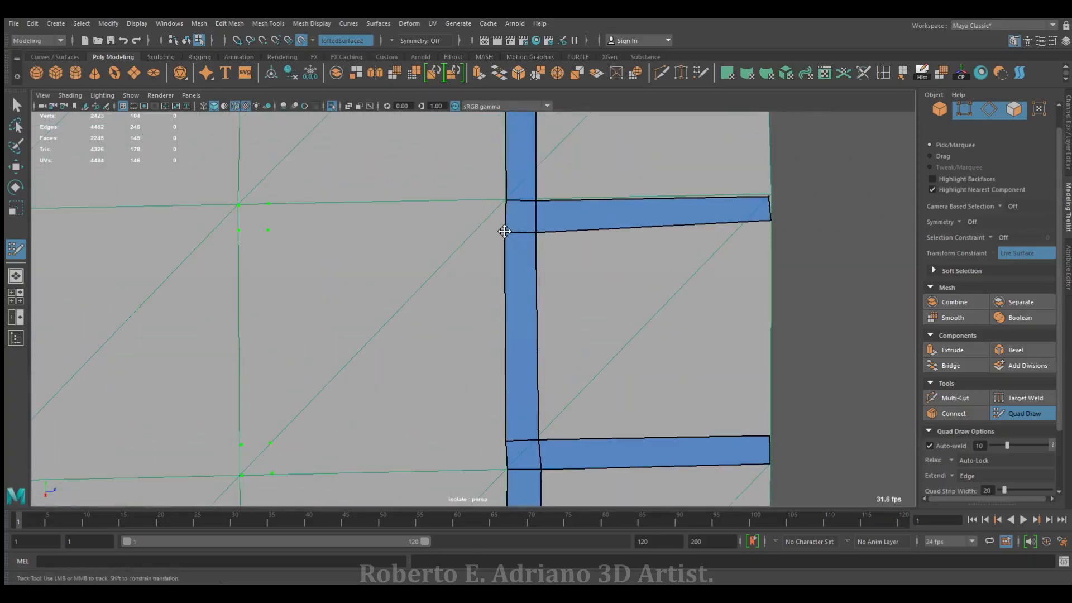
left_click_drag(772, 220, 771, 223)
left_click_drag(769, 197, 771, 227)
left_click_drag(538, 440, 540, 438)
middle_click_drag(517, 455, 510, 383, "alt")
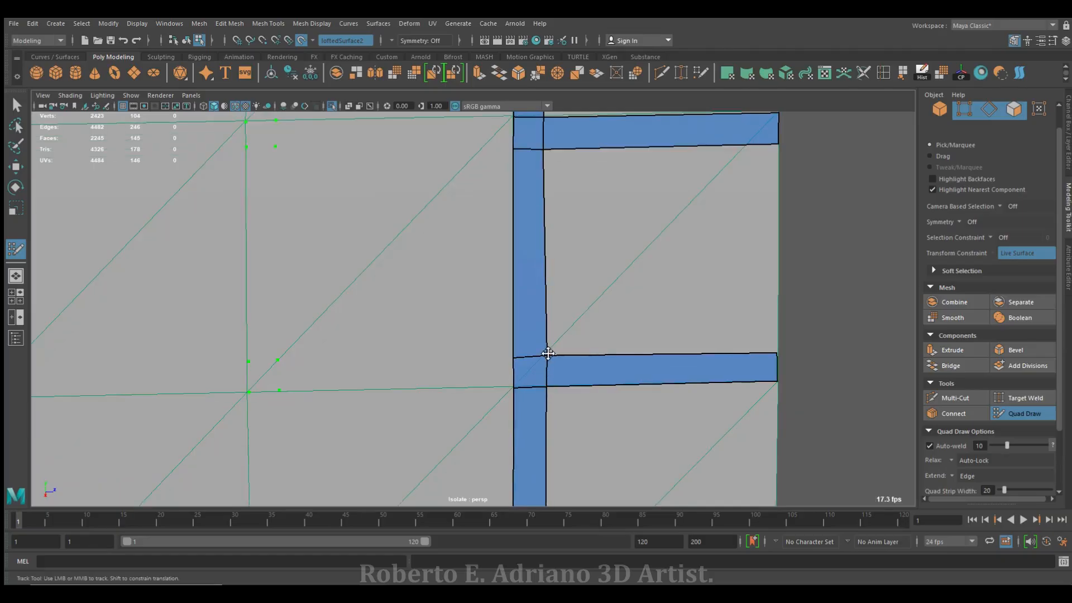
Fill the second vertical strip from the right edge down to the middle line and join it to the first strip at the upper interior line
scroll(586, 341, "down", 3)
scroll(587, 341, "up", 3)
mouse_move(569, 239)
middle_mouse_down("alt")
mouse_move(589, 307)
mouse_move(522, 232)
middle_mouse_up("alt")
left_click_drag(522, 170, 521, 335)
scroll(521, 338, "down", 1)
left_click(572, 336, "shift")
middle_click_drag(521, 381, 518, 206, "alt")
left_click(518, 207, "shift")
scroll(517, 223, "up", 3)
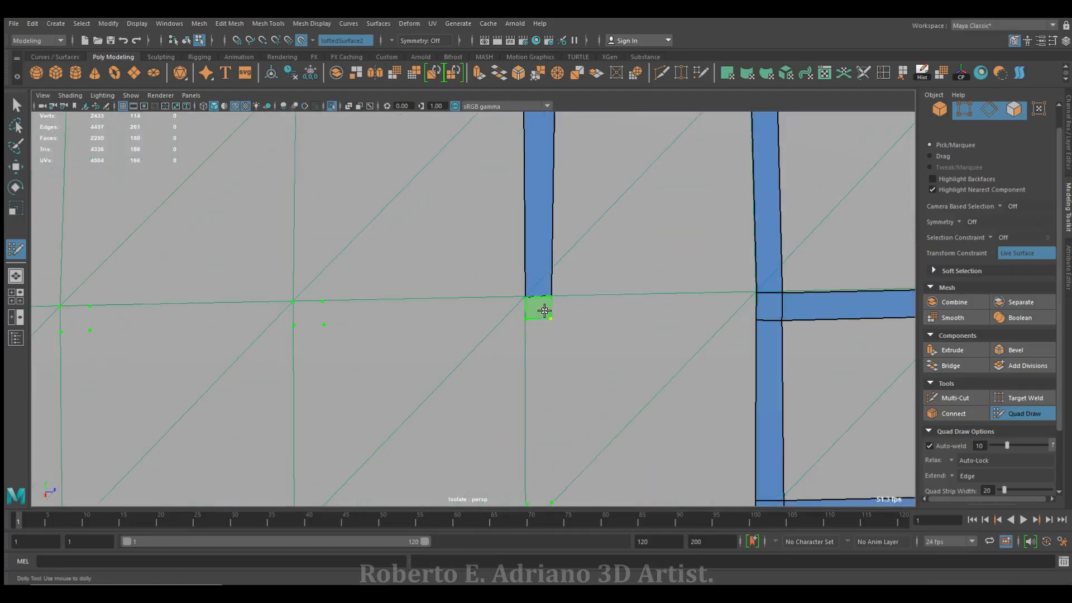
Continue the second vertical strip from the middle line down to the lower edge and join it to the first strip at the middle line
left_click(542, 310, "shift")
left_click(584, 307, "shift")
middle_click_drag(576, 375, 552, 249, "alt")
left_click(515, 335, "shift")
left_click(515, 380, "shift")
middle_click_drag(548, 403, 547, 258, "alt")
left_click(514, 346, "shift")
middle_click_drag(581, 387, 581, 266, "alt")
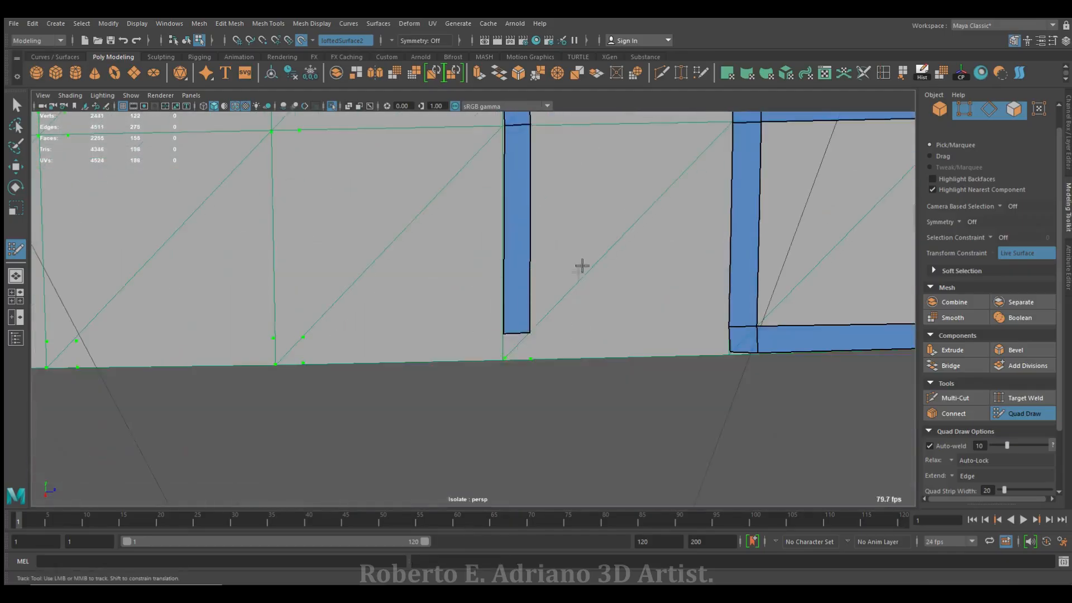
left_click(516, 345, "shift")
Fill the horizontal faces between the first and second vertical strips at the lower interior line and the lower edge
middle_click_drag(490, 187, 520, 310, "alt")
scroll(519, 310, "up", 2)
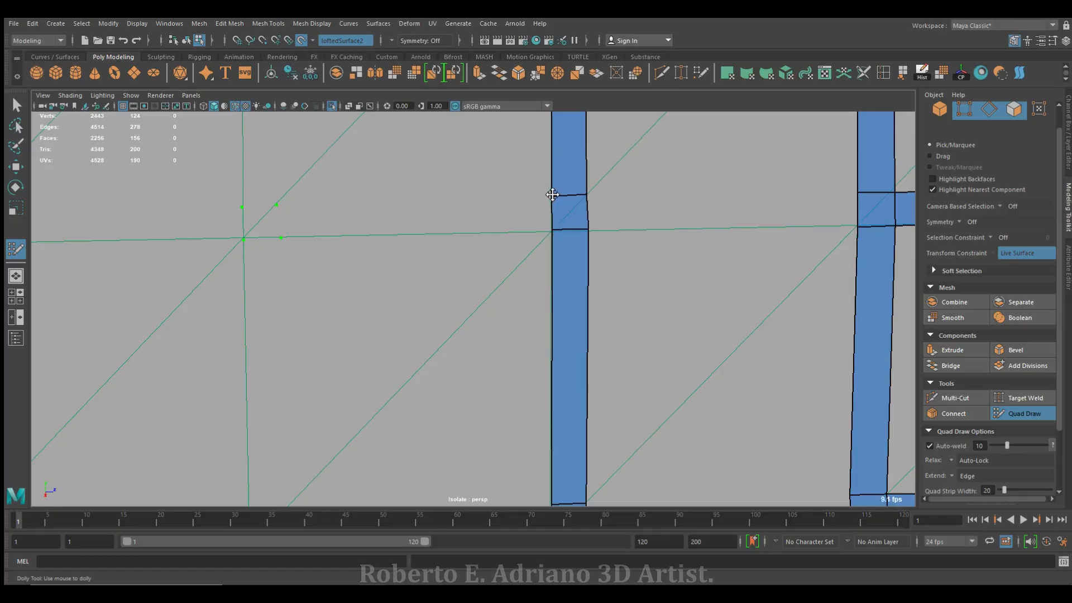
scroll(586, 224, "down", 3)
left_click(598, 261, "shift")
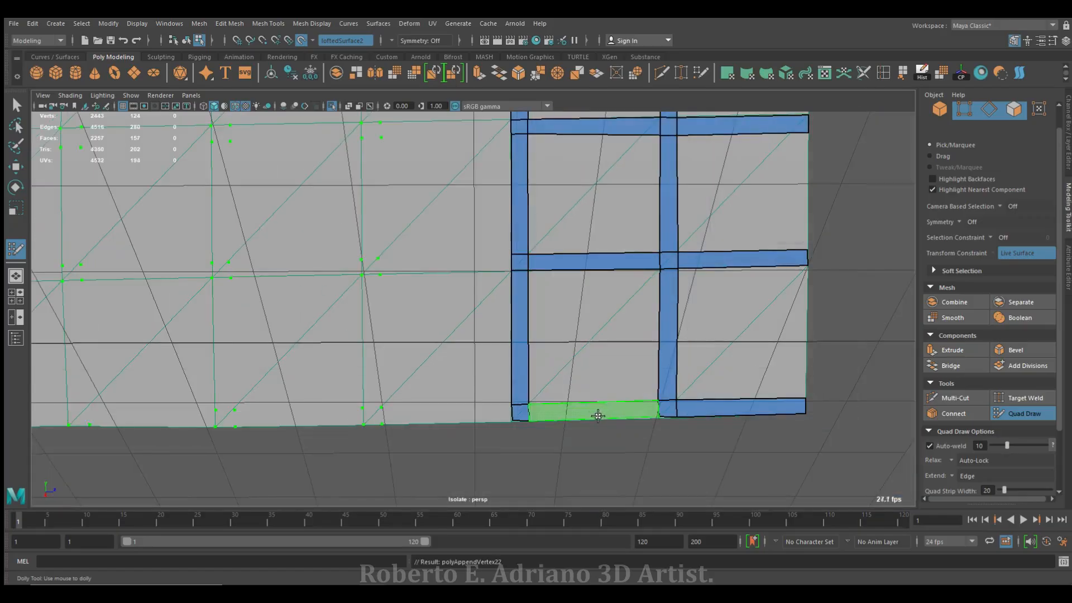
left_click(595, 410, "shift")
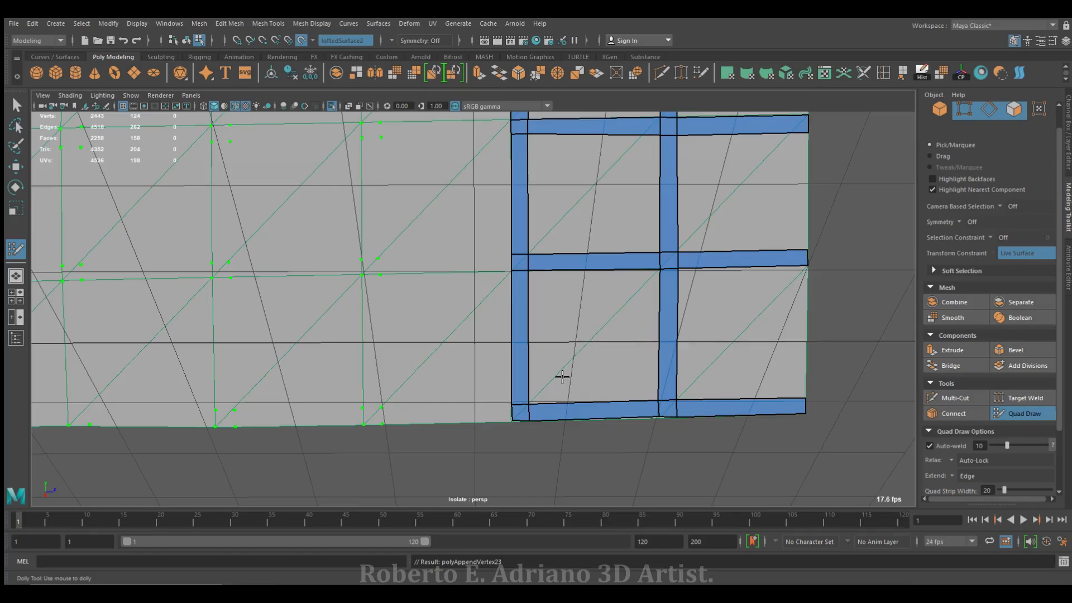
Fill the third vertical strip from the right edge up to the middle line, with its horizontal faces joining the second strip
scroll(563, 377, "down", 8)
scroll(563, 377, "up", 6)
middle_click_drag(419, 414, 550, 464, "alt")
left_click(532, 436, "shift")
left_click(562, 436, "shift")
left_click(536, 382, "shift")
left_click(541, 409, "shift")
left_click(540, 331, "shift")
left_click(584, 246, "shift")
middle_click_drag(468, 255, 488, 216, "alt")
left_click(557, 258, "shift")
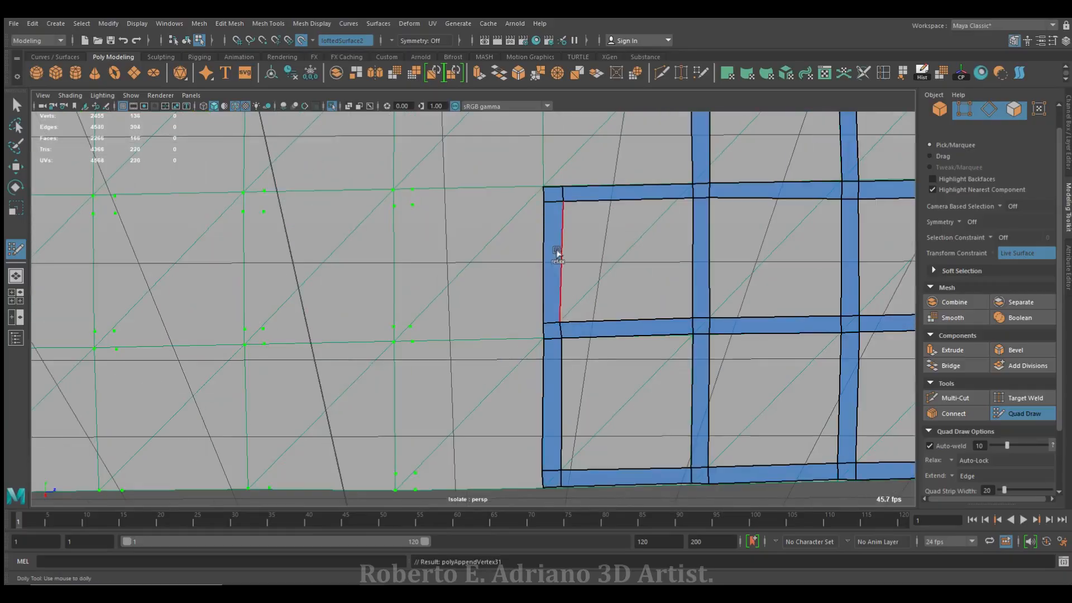
Extend the third vertical strip up to the surface's upper edge and join it to the second strip at the upper interior line
scroll(556, 290, "up", 5)
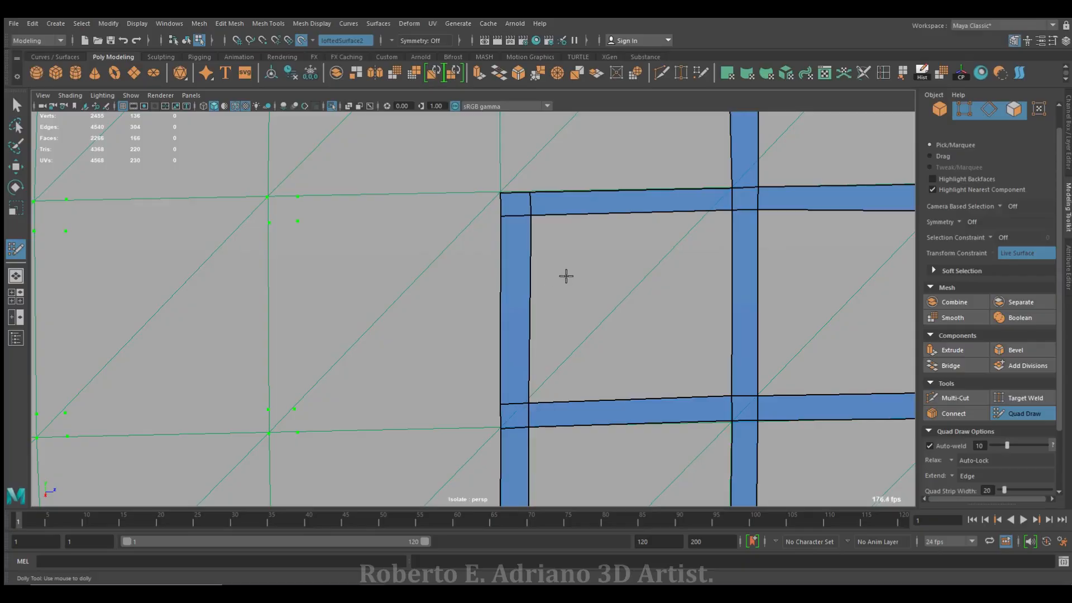
middle_click_drag(565, 275, 532, 450, "alt")
left_click(484, 260, "shift")
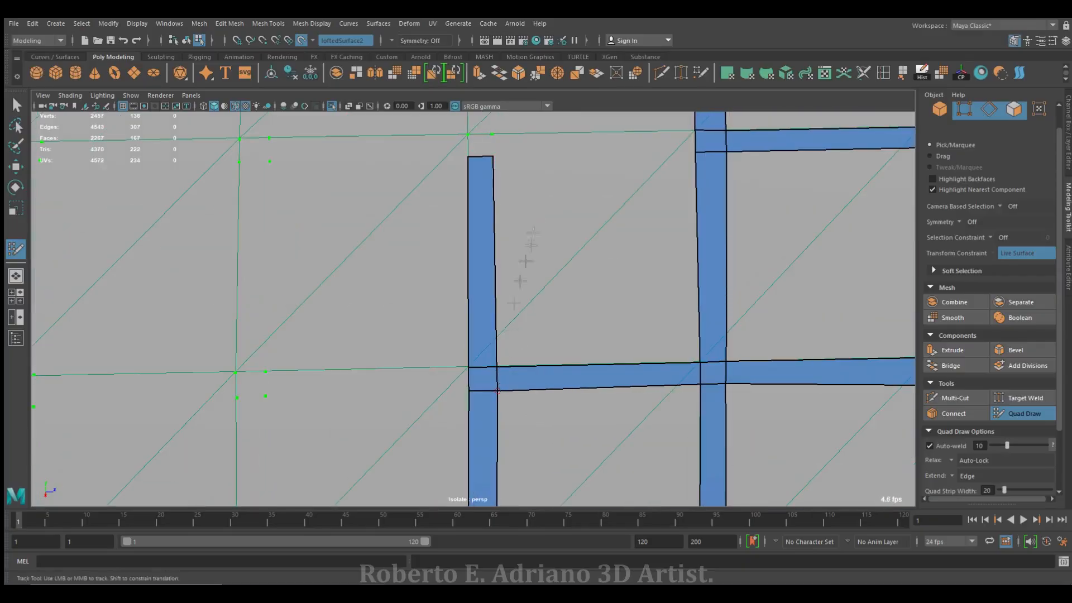
middle_click_drag(510, 307, 513, 474, "alt")
left_click(492, 312, "shift")
left_click(544, 310, "shift")
middle_click_drag(545, 310, 565, 438, "alt")
left_click(507, 321, "shift")
scroll(512, 361, "down", 5)
middle_click_drag(513, 360, 574, 260, "alt")
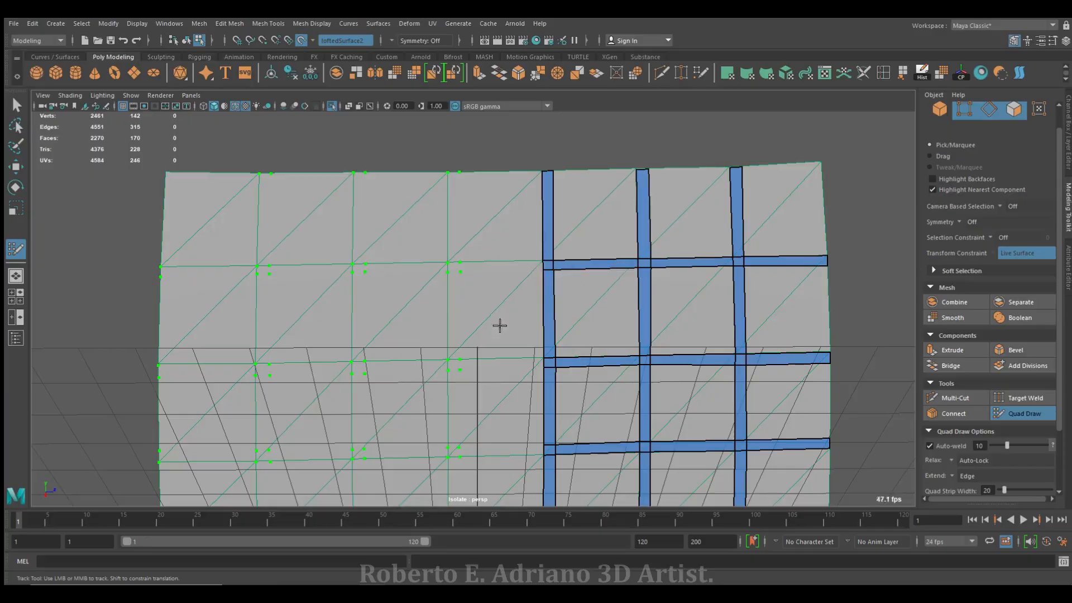
Start the fourth vertical strip between the upper edge and the upper interior line and join it there to the third strip
middle_click_drag(467, 246, 492, 231, "alt")
scroll(492, 231, "up", 3)
left_click(526, 240, "shift")
left_click(476, 237, "shift")
left_click(473, 214, "shift")
scroll(525, 275, "down", 5)
middle_click_drag(529, 270, 544, 232, "alt")
scroll(544, 232, "up", 5)
Continue the fourth vertical strip down to the lower interior line, joining it to the third strip and straightening its corner vertex
left_click(510, 196, "shift")
left_click(510, 288, "shift")
left_click(579, 290, "shift")
middle_click_drag(579, 290, 585, 179, "alt")
left_click(522, 235, "shift")
left_click(524, 327, "shift")
scroll(524, 327, "up", 5)
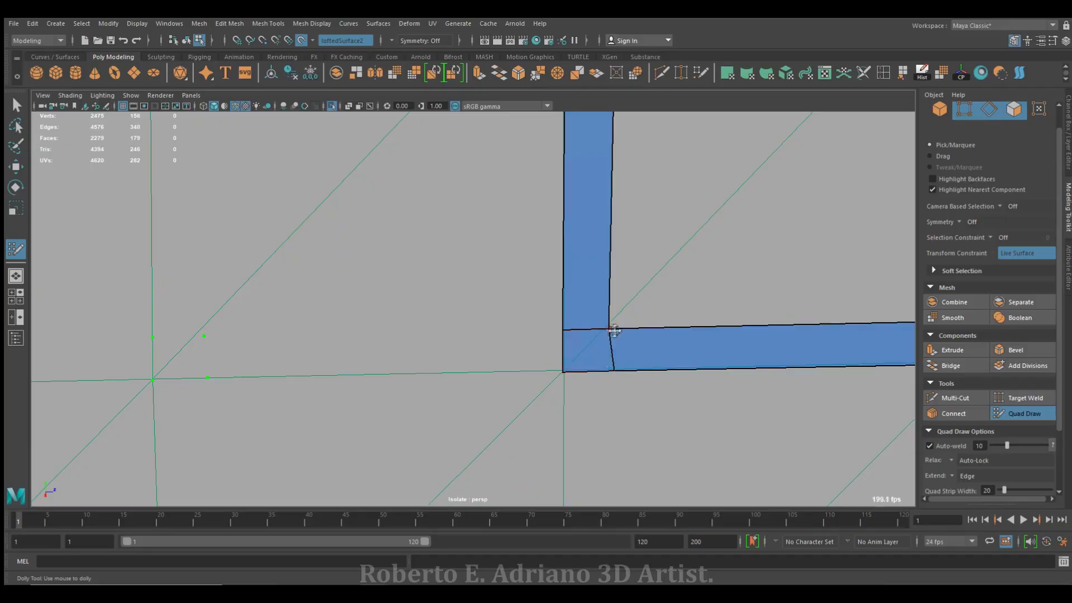
left_click(612, 371, "shift")
scroll(609, 357, "down", 5)
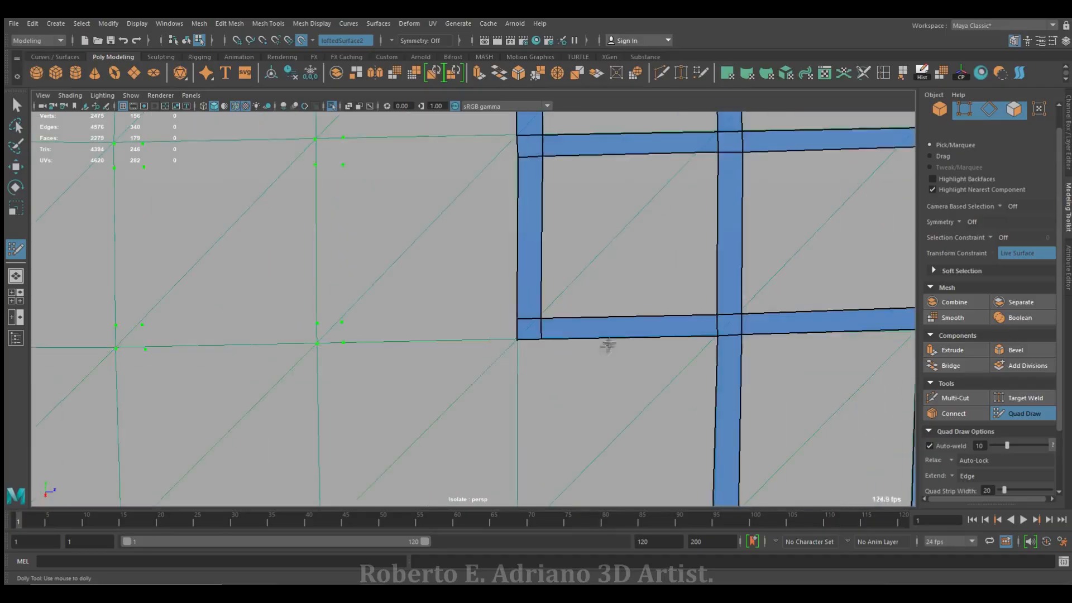
Complete the fourth vertical strip down to the lower edge and fill the lower-edge face between it and the third strip
middle_click_drag(608, 344, 580, 268, "alt")
scroll(579, 269, "up", 4)
left_click(521, 287, "shift")
scroll(522, 287, "down", 7)
middle_click_drag(558, 338, 564, 270, "alt")
scroll(565, 270, "up", 7)
left_click(541, 351, "shift")
left_click(609, 347, "shift")
scroll(544, 342, "down", 7)
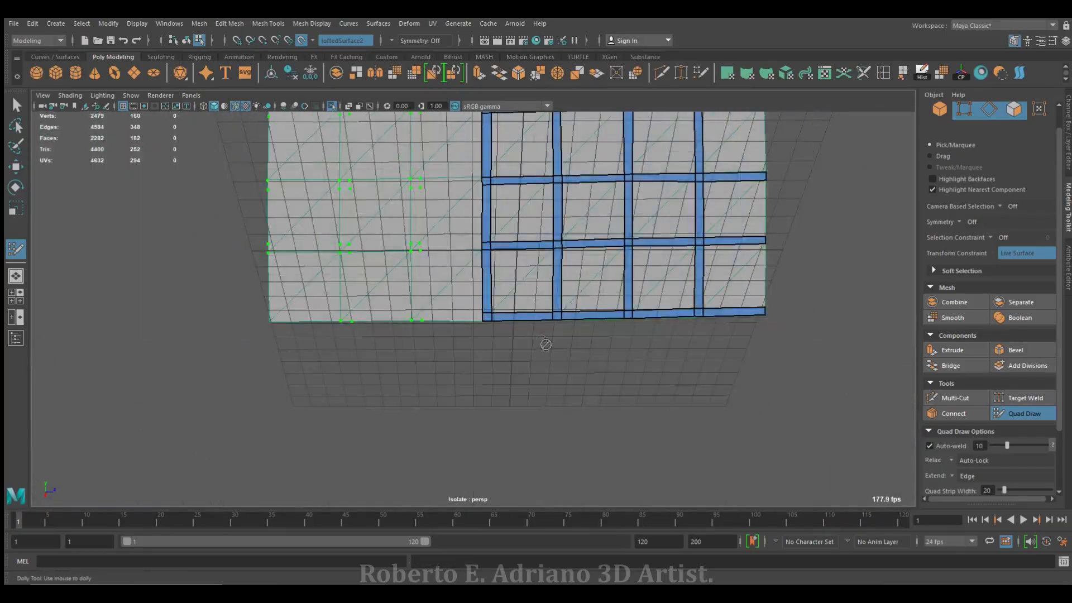
Start the fifth vertical strip between the upper edge and the upper interior line and join it there to the fourth strip
middle_click_drag(446, 198, 497, 302, "alt")
middle_click_drag(484, 232, 502, 276, "alt")
scroll(564, 201, "up", 5)
middle_click_drag(564, 201, 560, 291, "alt")
left_click(631, 239, "shift")
scroll(517, 259, "up", 4)
left_click(577, 182, "shift")
scroll(577, 182, "down", 6)
left_click(497, 212, "shift")
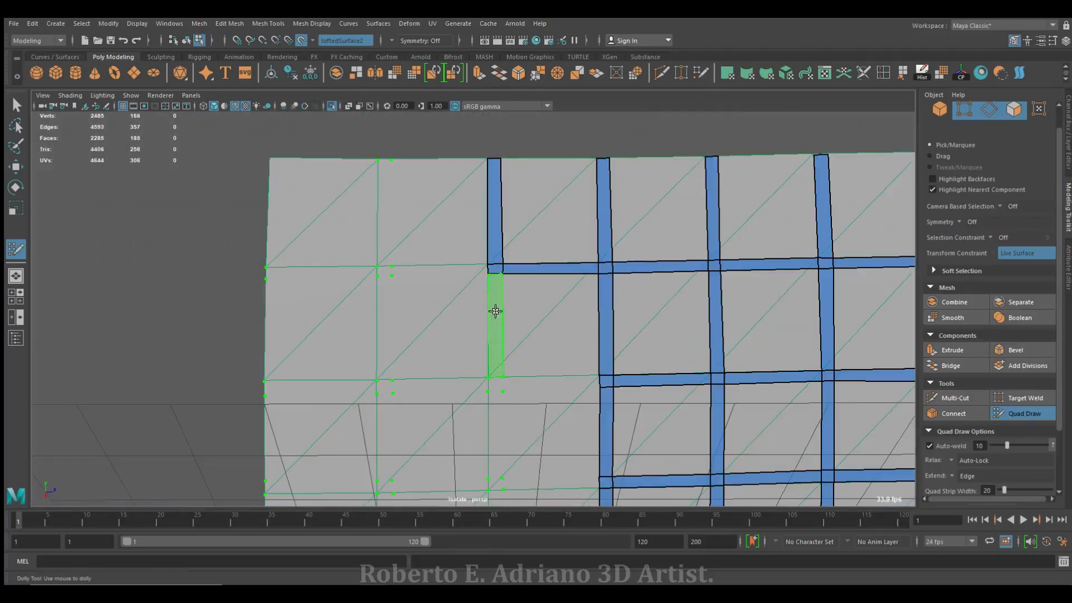
Continue the fifth vertical strip with quad faces from the upper interior line down to the lower interior line
left_click(495, 311, "shift")
middle_click_drag(530, 334, 512, 280, "alt")
scroll(512, 280, "up", 6)
left_click(484, 362, "shift")
scroll(534, 354, "down", 4)
scroll(519, 352, "up", 5)
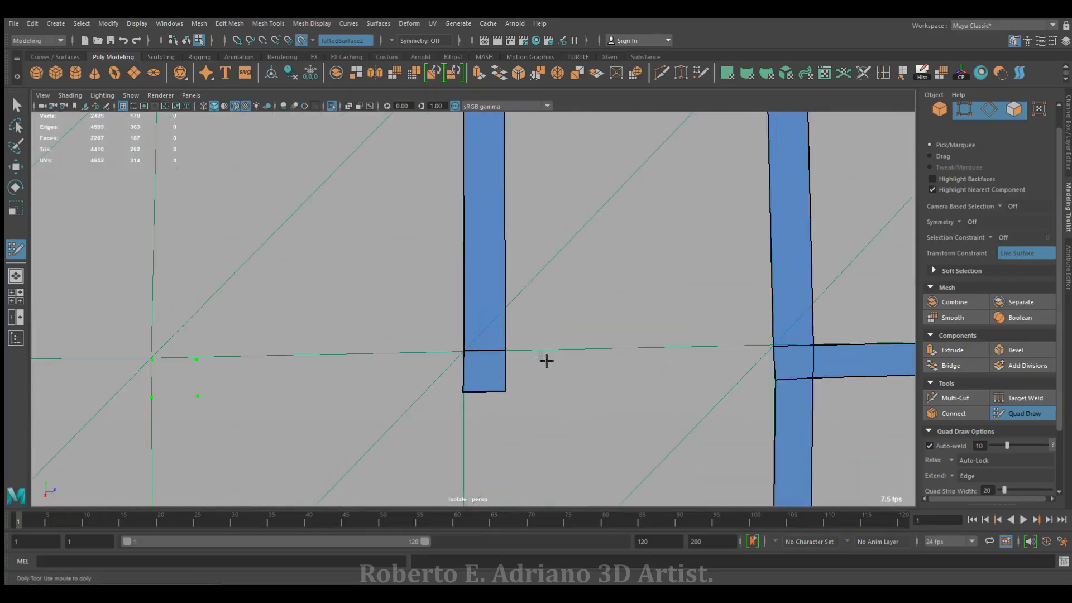
scroll(503, 349, "down", 4)
left_click(491, 363, "shift")
scroll(578, 357, "up", 4)
middle_click_drag(578, 358, 526, 208, "alt")
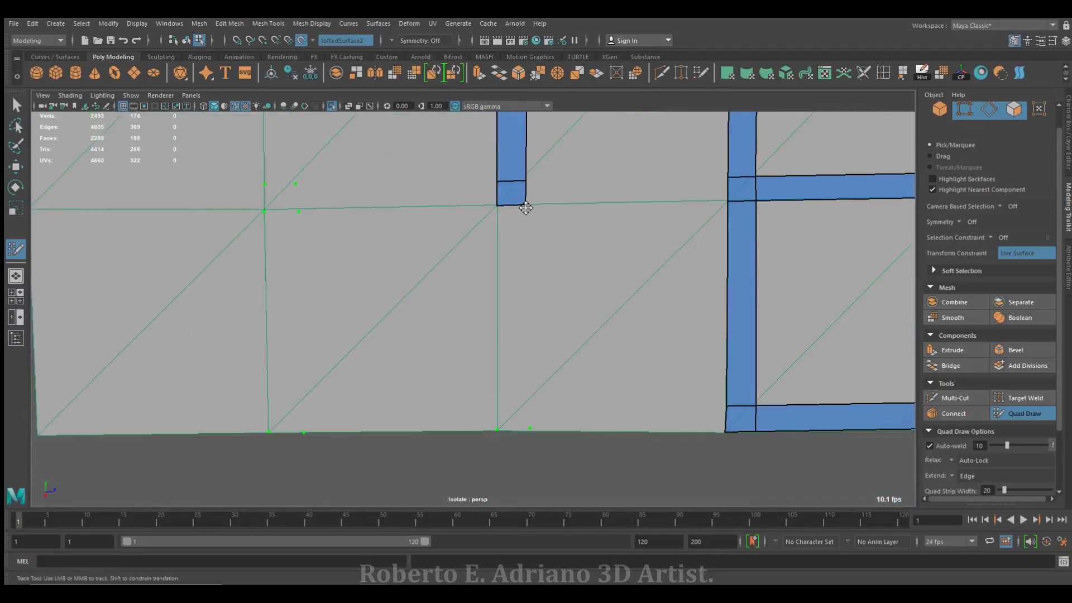
left_click(512, 259, "shift")
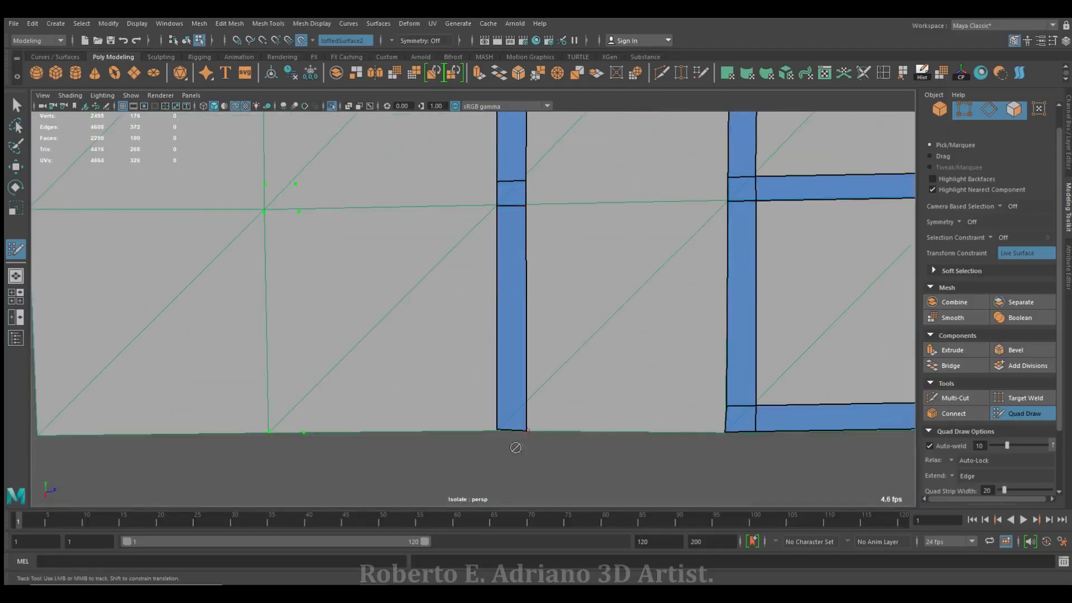
scroll(441, 260, "down", 4)
middle_click_drag(441, 259, 433, 306, "alt")
scroll(441, 280, "up", 3)
scroll(536, 393, "up", 4)
middle_click_drag(546, 402, 532, 374, "alt")
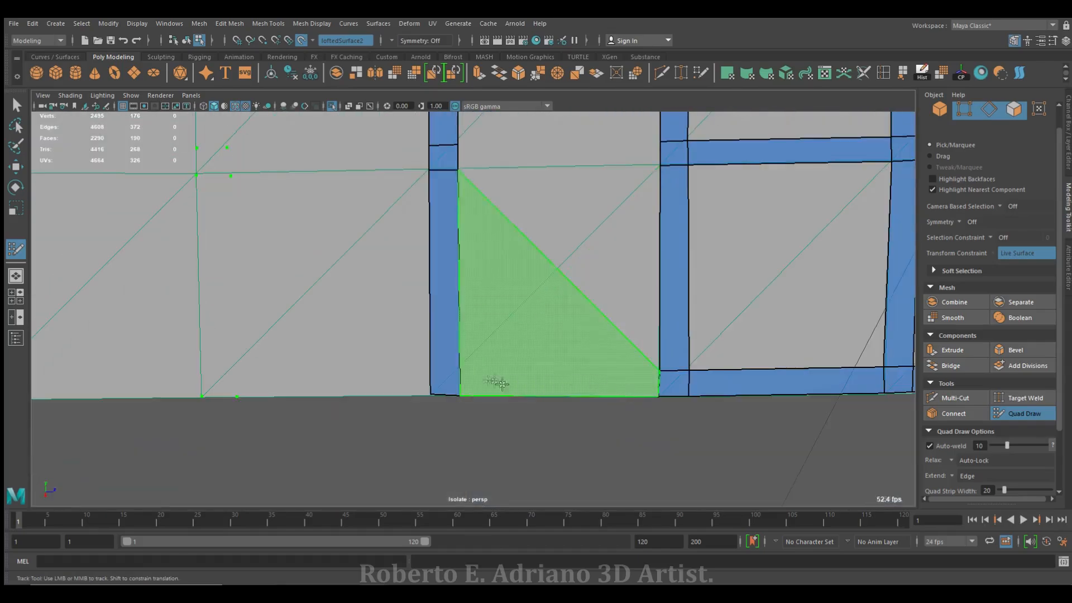
key("ctrl+z")
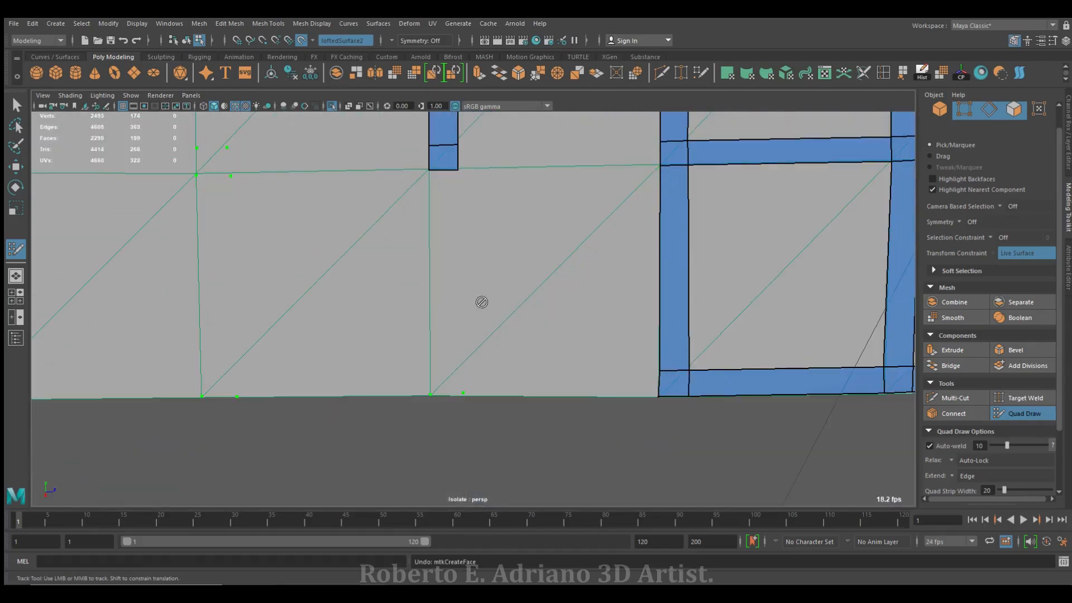
Add the missing points above the lower edge, and fill the fifth strip's last section and its lower-edge face to the fourth strip
left_click(463, 372)
scroll(383, 299, "down", 3)
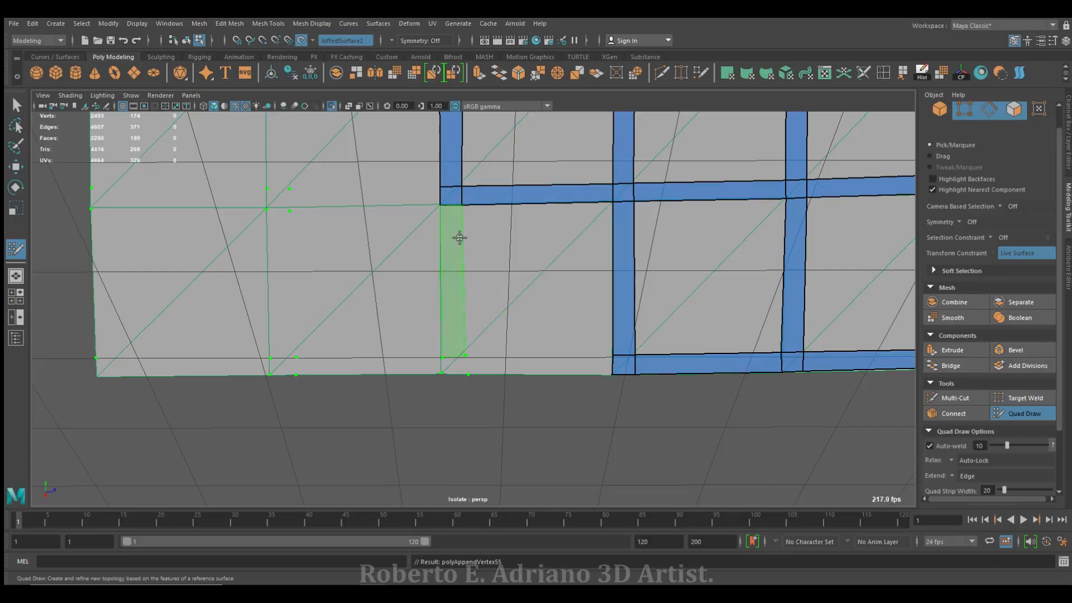
left_click_drag(461, 237, 447, 394)
scroll(407, 408, "up", 3)
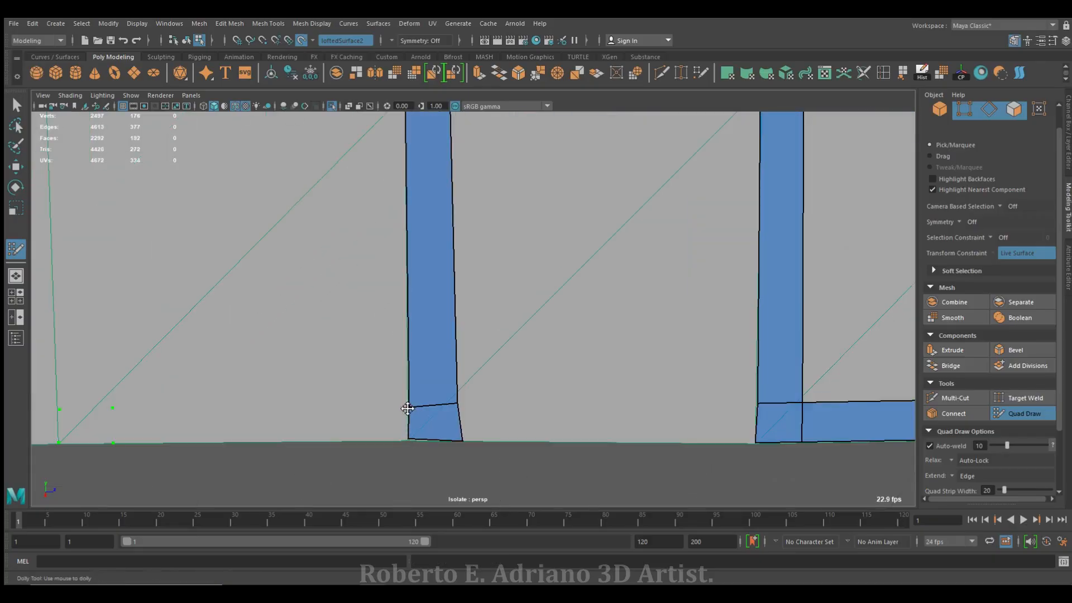
left_click(546, 408, "shift")
Extend the lower interior horizontal strip from the fifth vertical strip to the next grid line, including the square crossing face
scroll(296, 323, "down", 3)
middle_click_drag(360, 254, 439, 336, "alt")
left_click(428, 263, "shift")
scroll(321, 266, "up", 4)
middle_click_drag(252, 235, 346, 277, "alt")
left_click_drag(296, 279, 296, 273)
left_click(270, 249, "shift")
Extend the middle horizontal strip from the fifth vertical strip to the next grid line, including its square crossing face
scroll(368, 244, "down", 5)
middle_click_drag(464, 239, 425, 309, "alt")
scroll(424, 308, "up", 4)
left_click(335, 217, "shift")
left_click(233, 221, "shift")
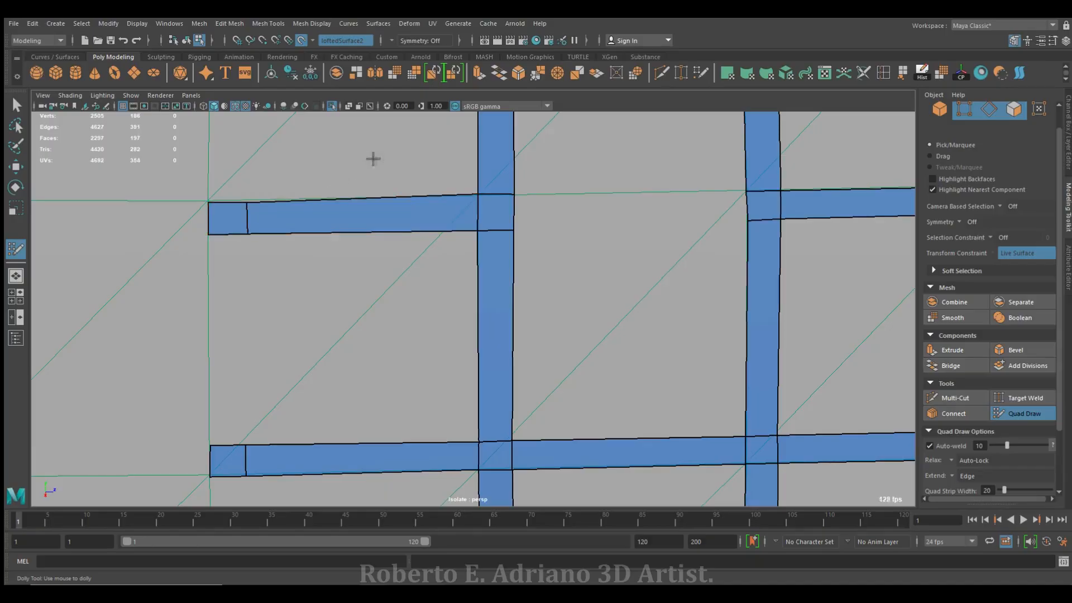
Extend the upper interior horizontal strip from the fifth vertical strip across the sixth grid line's crossing
middle_click_drag(373, 158, 402, 263, "alt")
left_click(402, 263, "shift")
left_click(278, 260, "shift")
scroll(411, 206, "down", 4)
middle_click_drag(411, 206, 336, 305, "alt")
scroll(336, 305, "up", 4)
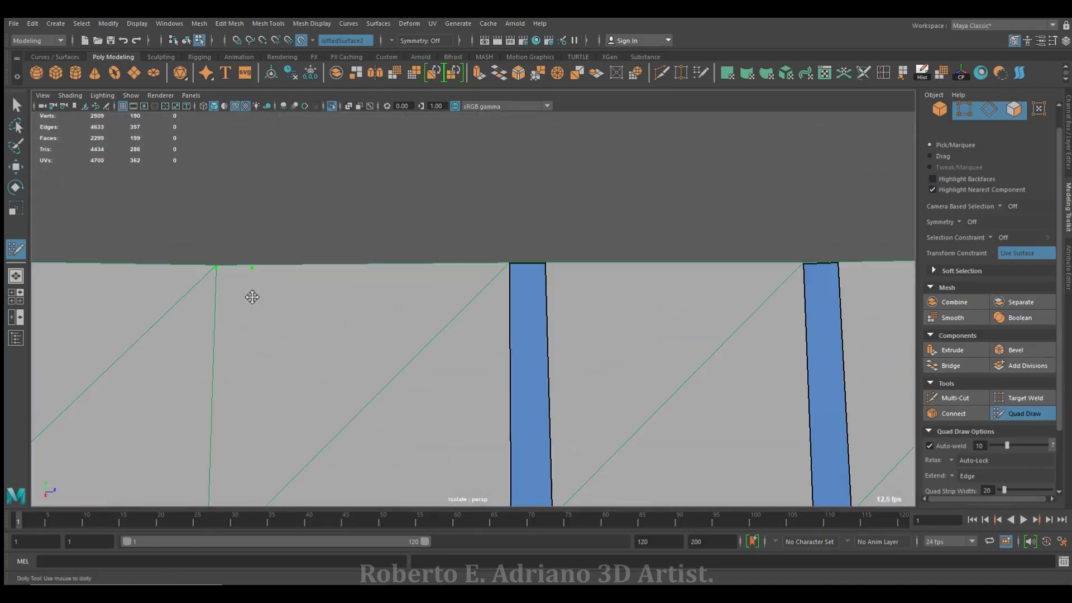
left_click(216, 298)
left_click(403, 285, "shift")
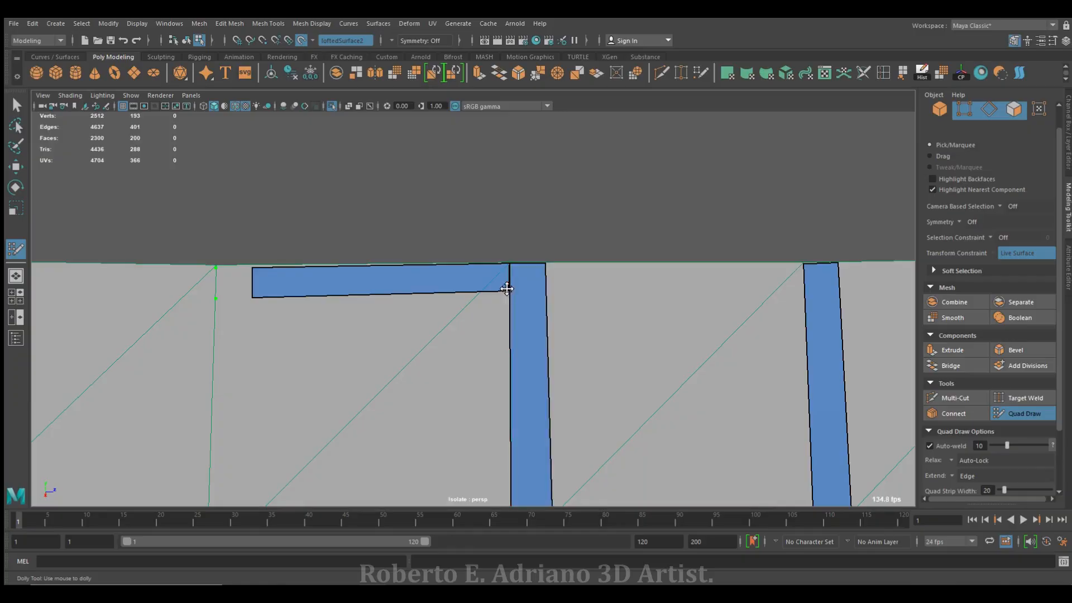
key("ctrl+z")
Fill the sixth vertical strip from the upper edge to the middle line, and the missing middle-line face between the fourth and fifth strips
scroll(467, 379, "down", 4)
scroll(447, 274, "up", 3)
middle_click_drag(467, 379, 484, 323, "alt")
left_click(430, 265, "shift")
left_click(421, 324, "shift")
middle_click_drag(586, 441, 561, 301, "alt")
scroll(558, 304, "up", 2)
left_click(587, 273, "shift")
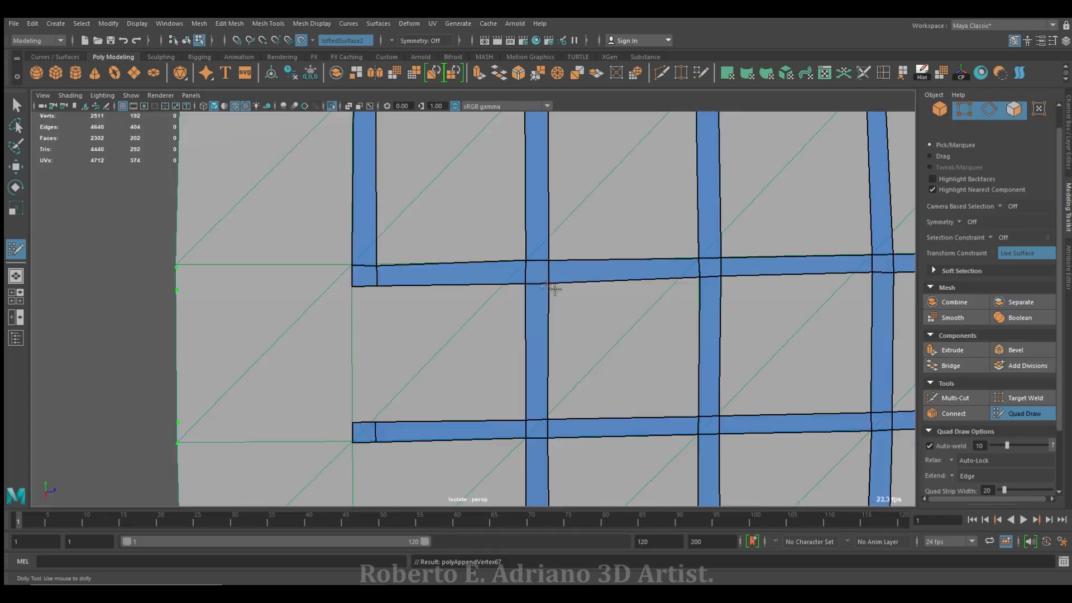
Reposition the vertices where the middle horizontal strip crosses the fourth and fifth vertical strips to even out its width
scroll(587, 272, "up", 3)
middle_click_drag(629, 251, 813, 253, "alt")
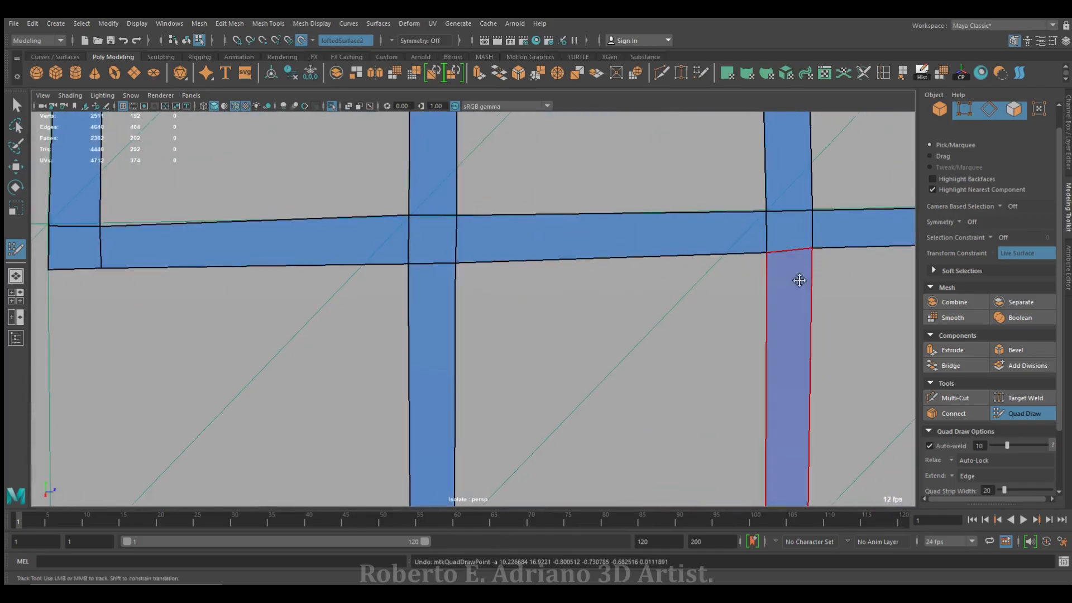
left_click_drag(808, 246, 810, 251)
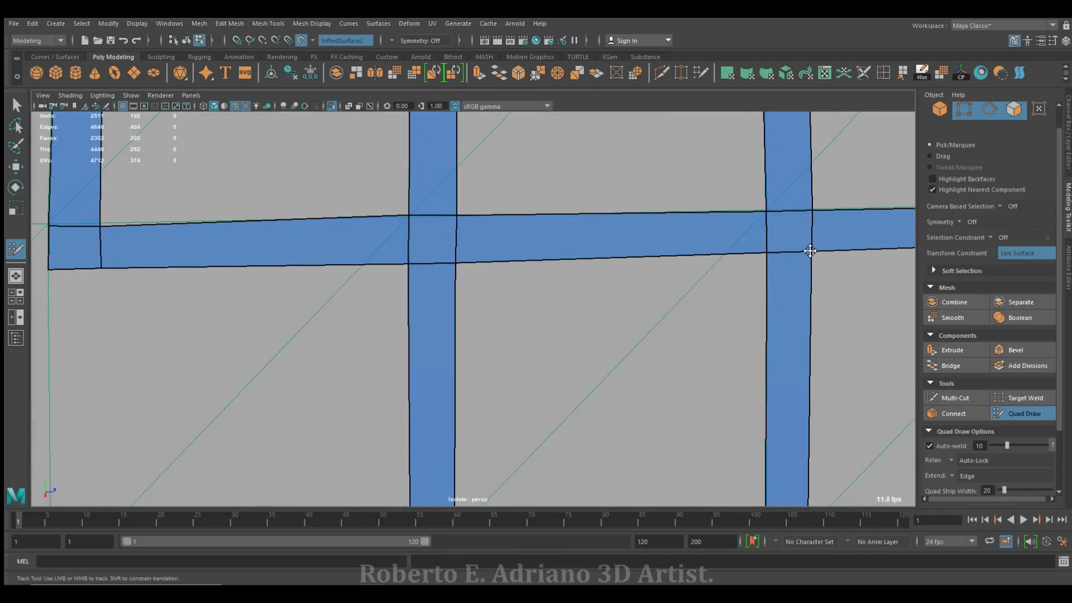
left_click_drag(408, 215, 409, 218)
left_click_drag(408, 263, 409, 260)
scroll(412, 260, "down", 8)
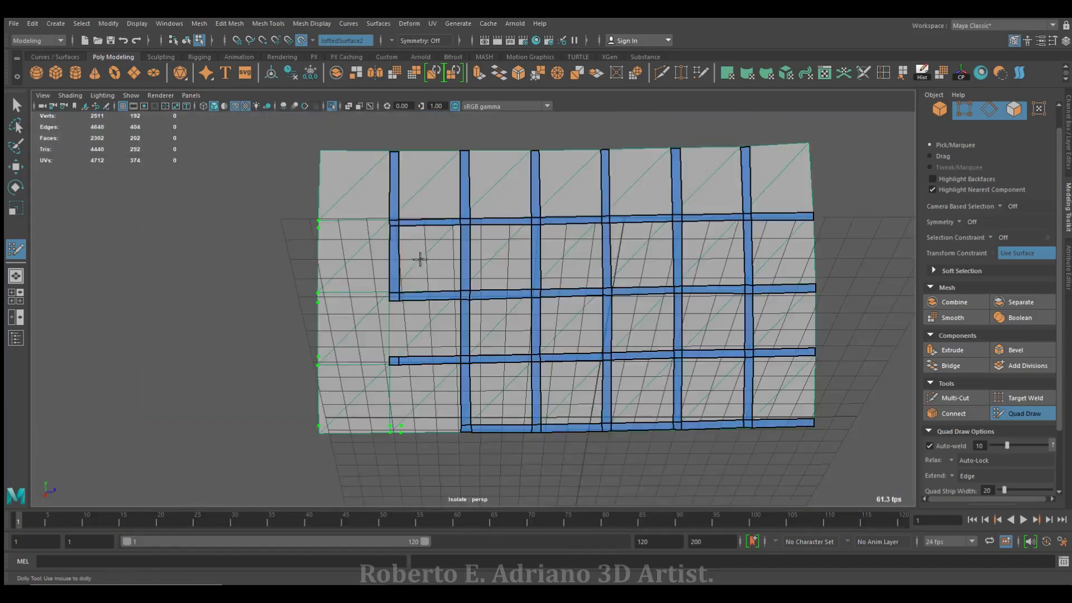
Fill the sixth vertical strip between the middle and lower interior lines and extend the lower interior strip to the surface's left edge
scroll(419, 258, "up", 3)
middle_click_drag(294, 287, 436, 227, "alt")
left_click(434, 227, "shift")
left_click(418, 344, "shift")
scroll(471, 276, "up", 2)
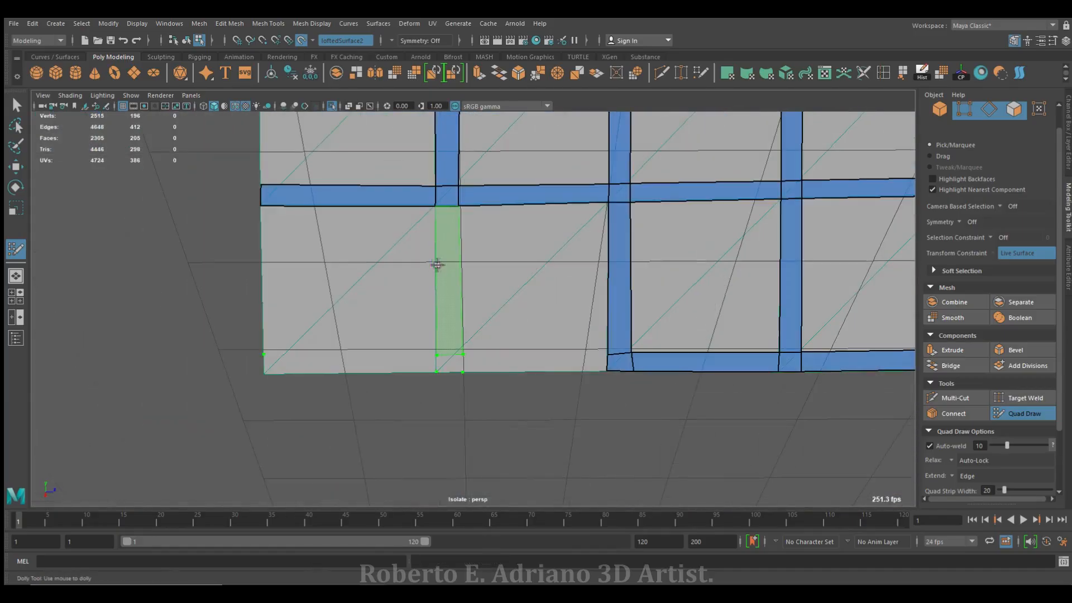
Complete the sixth vertical strip down to the lower edge and extend the lower-edge strip towards the surface's left corner
left_click(438, 264, "shift")
left_click(532, 364, "shift")
scroll(489, 340, "up", 5)
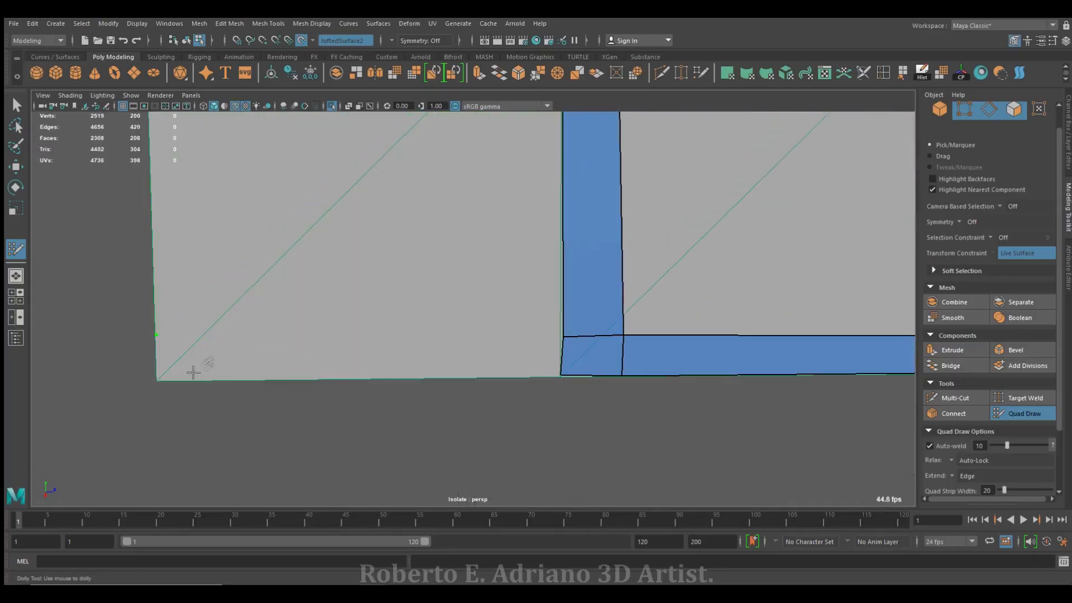
left_click(157, 379, "shift")
Inspect the lattice from another angle, undo the last face at the upper interior strip's left end and reactivate Quad Draw
scroll(233, 307, "down", 8)
scroll(444, 232, "up", 5)
scroll(459, 271, "down", 1)
scroll(459, 270, "up", 8)
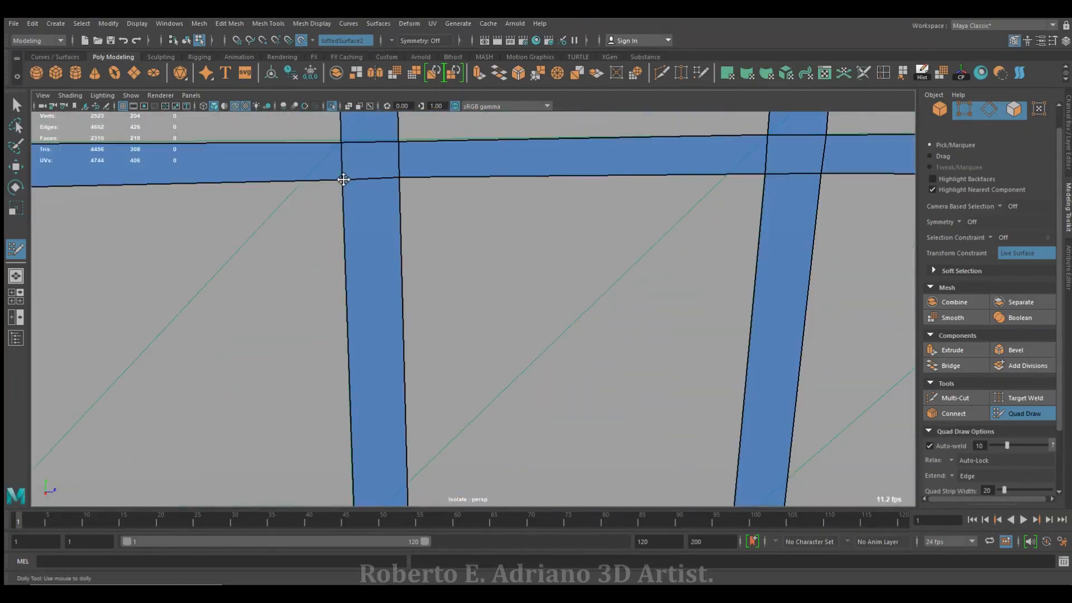
scroll(342, 175, "down", 9)
key("w")
left_click_drag(456, 199, 294, 277, "alt")
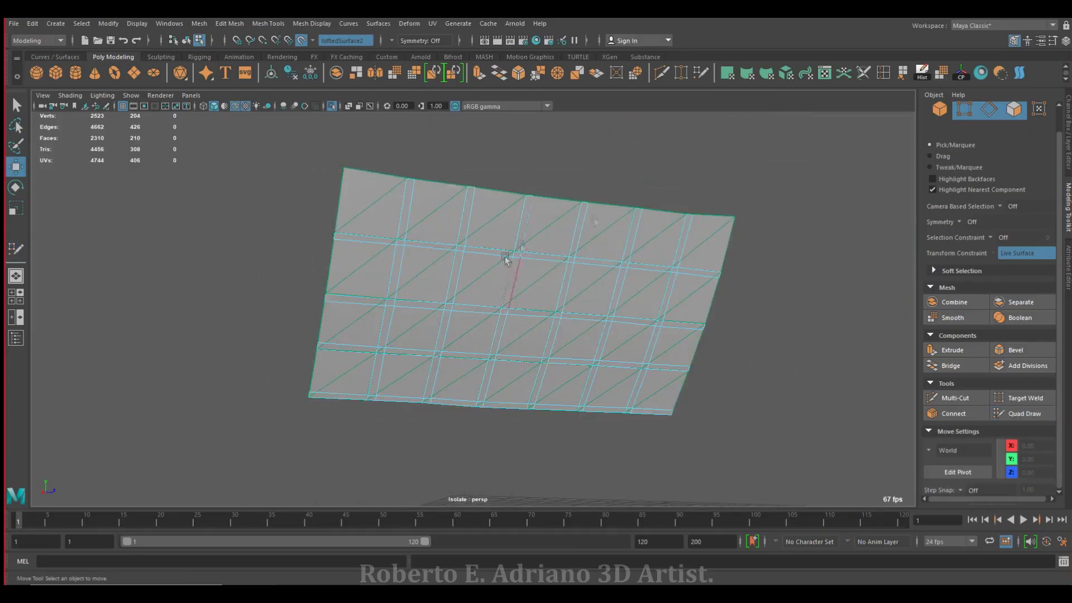
key("ctrl+z")
left_click(999, 413)
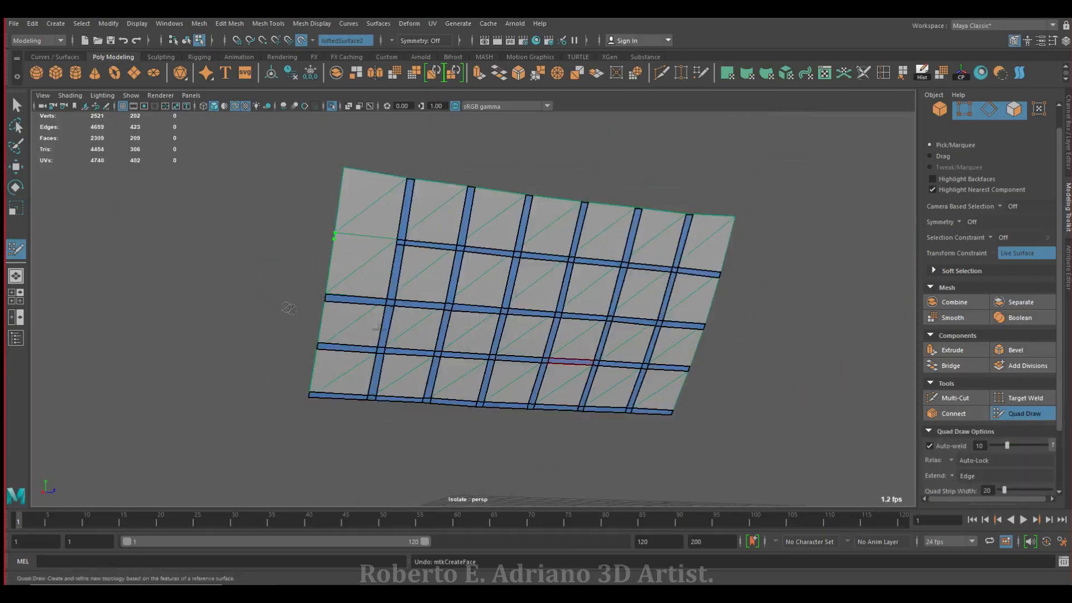
Extend the upper interior strip to the surface's left edge and adjust the vertices where the middle strip crosses the first vertical strip
scroll(454, 332, "up", 10)
left_click_drag(418, 318, 474, 314)
scroll(475, 313, "down", 5)
middle_click_drag(474, 313, 453, 190, "alt")
scroll(454, 329, "up", 4)
left_click_drag(445, 353, 444, 351)
left_click_drag(447, 391, 445, 390)
Adjust the vertices where the lower interior strip crosses the first vertical strip to even out its width
scroll(456, 397, "down", 4)
middle_click_drag(511, 376, 511, 212, "alt")
scroll(492, 335, "up", 5)
left_click_drag(467, 340, 469, 335)
left_click_drag(467, 378, 470, 380)
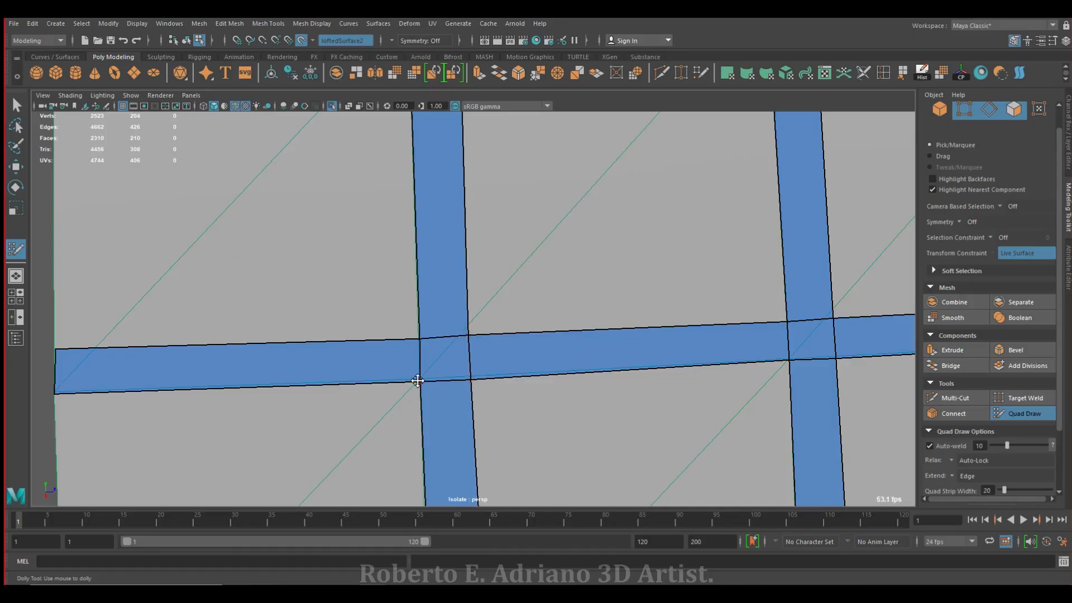
Reposition the vertices where the vertical strips meet the lower-edge strip so its width is even
scroll(469, 341, "down", 4)
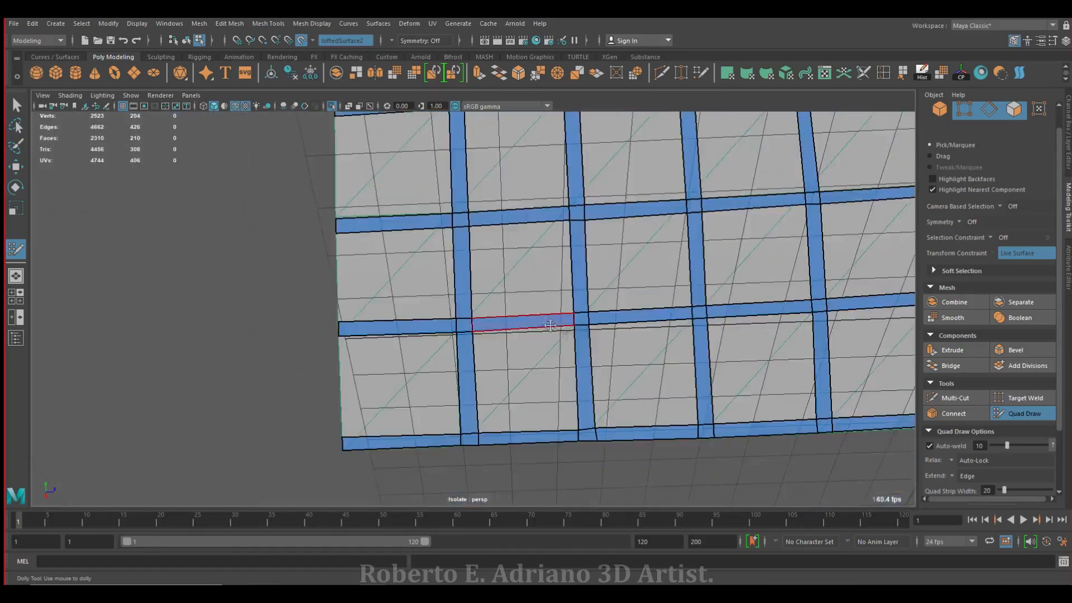
middle_click_drag(503, 335, 558, 212, "alt")
scroll(647, 291, "up", 4)
left_click_drag(647, 290, 692, 284)
scroll(692, 245, "down", 4)
scroll(391, 383, "up", 4)
middle_click_drag(391, 383, 376, 297, "alt")
left_click_drag(423, 294, 423, 297)
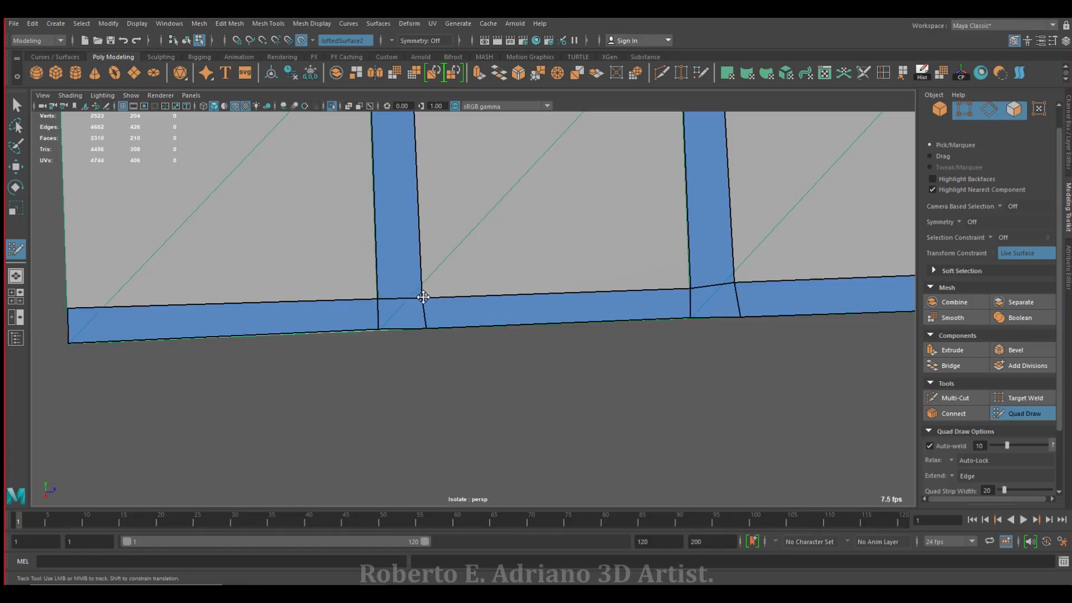
middle_click_drag(424, 326, 569, 311, "alt")
scroll(567, 300, "up", 1)
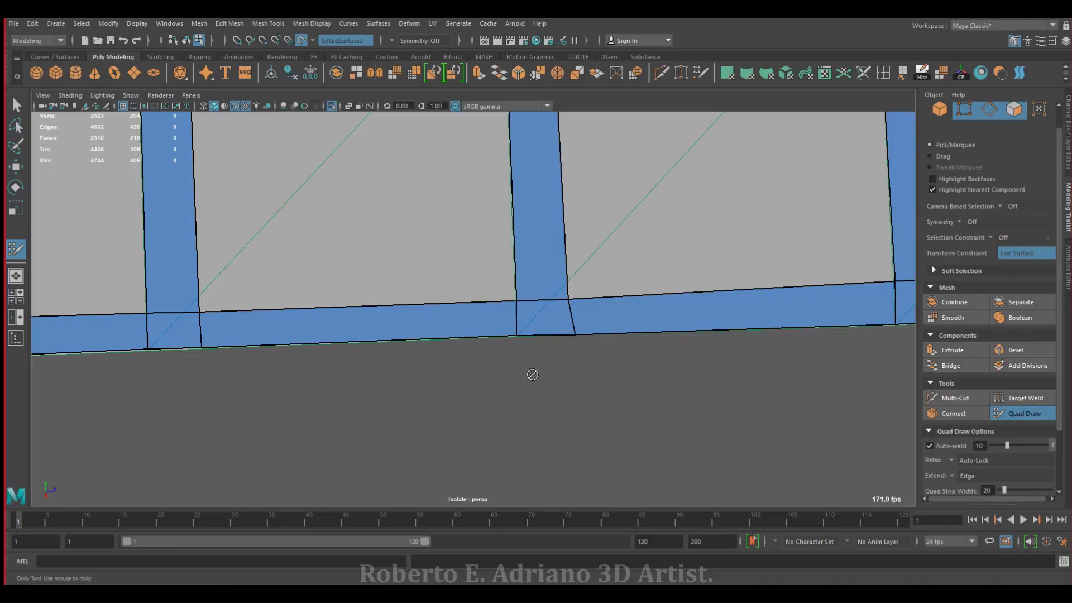
scroll(538, 324, "up", 2)
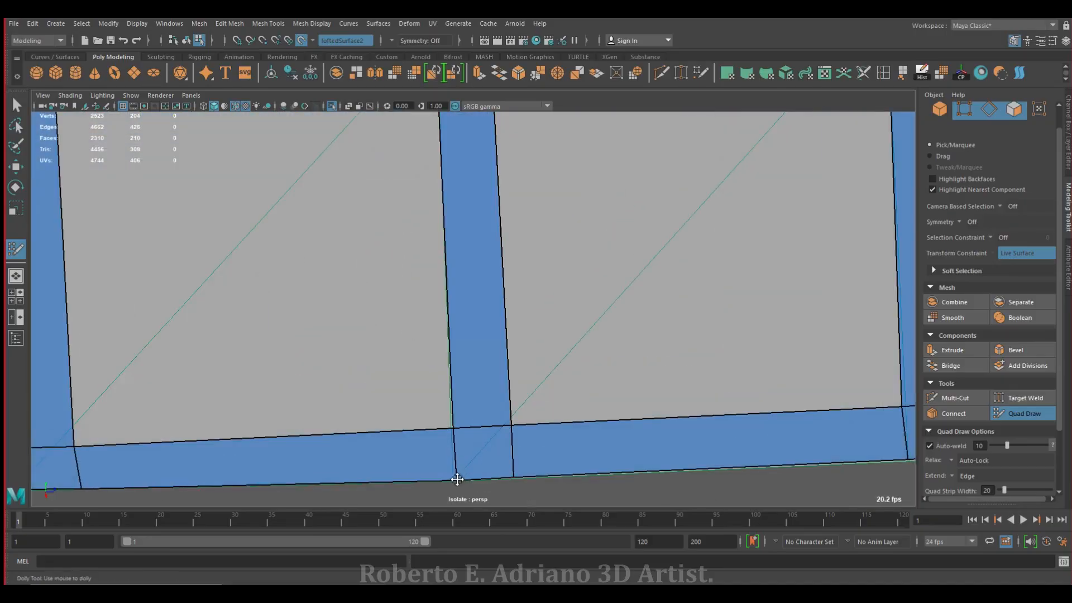
Nudge uneven crossing vertices along the interior horizontal strips to even out their width
scroll(456, 478, "down", 5)
scroll(443, 346, "up", 6)
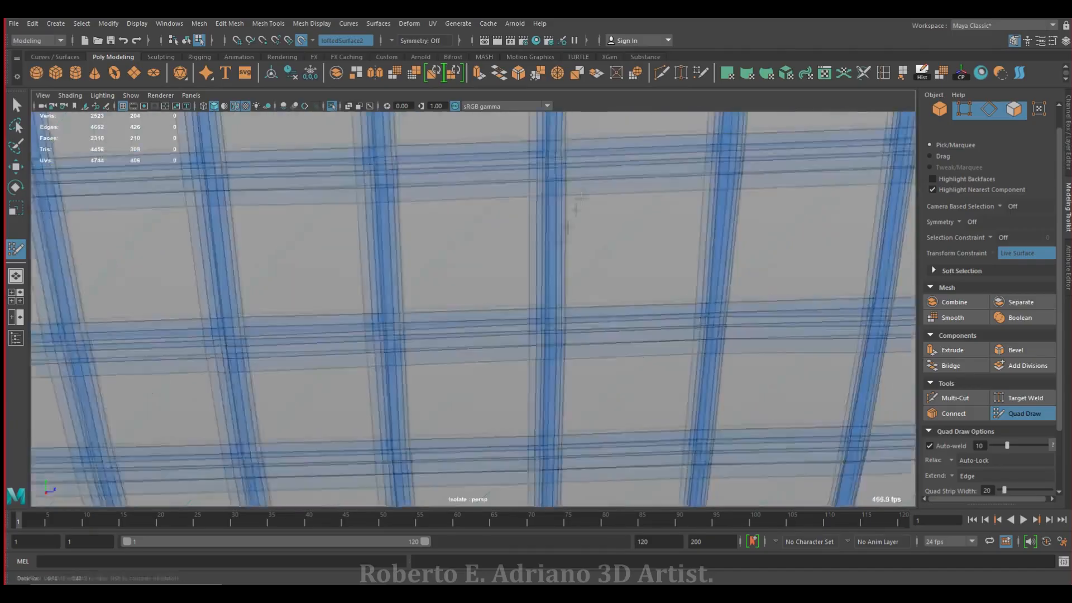
scroll(538, 224, "down", 3)
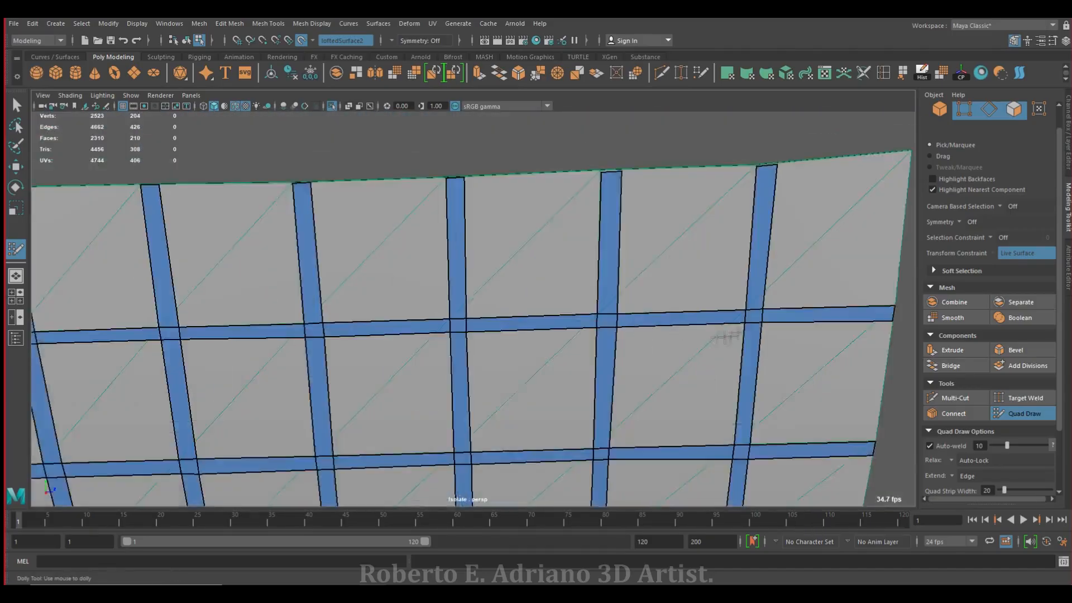
scroll(538, 224, "up", 2)
scroll(536, 268, "down", 3)
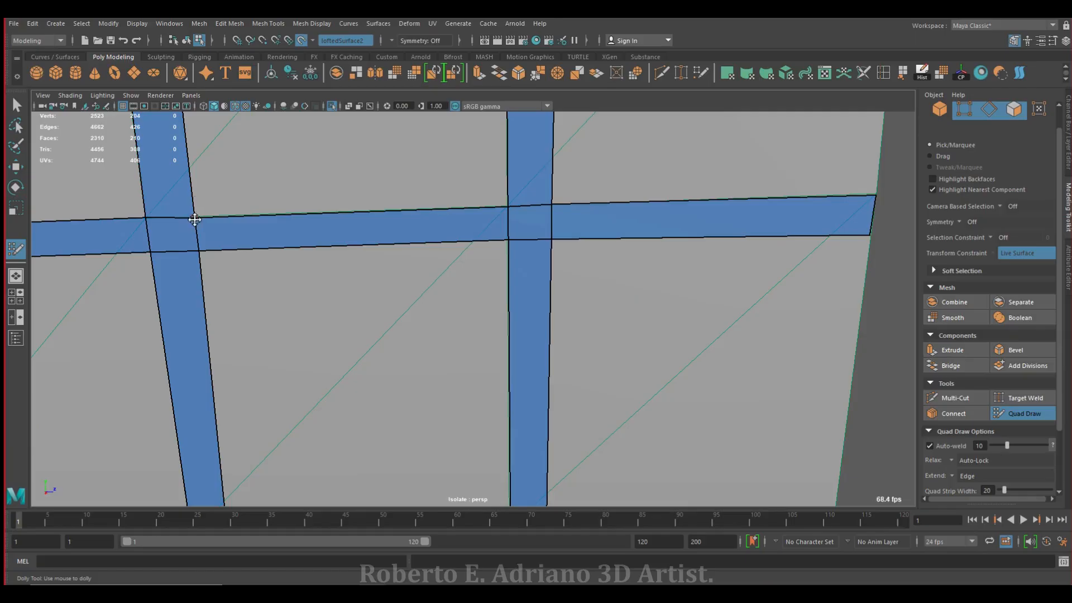
scroll(534, 300, "down", 2)
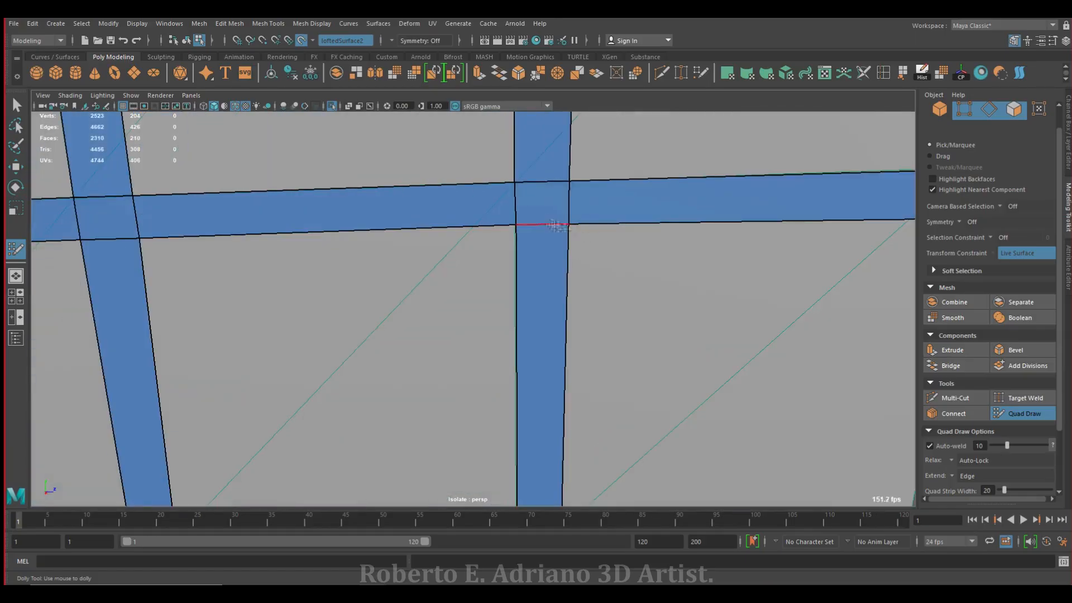
scroll(551, 223, "down", 5)
scroll(450, 334, "up", 3)
scroll(450, 334, "down", 3)
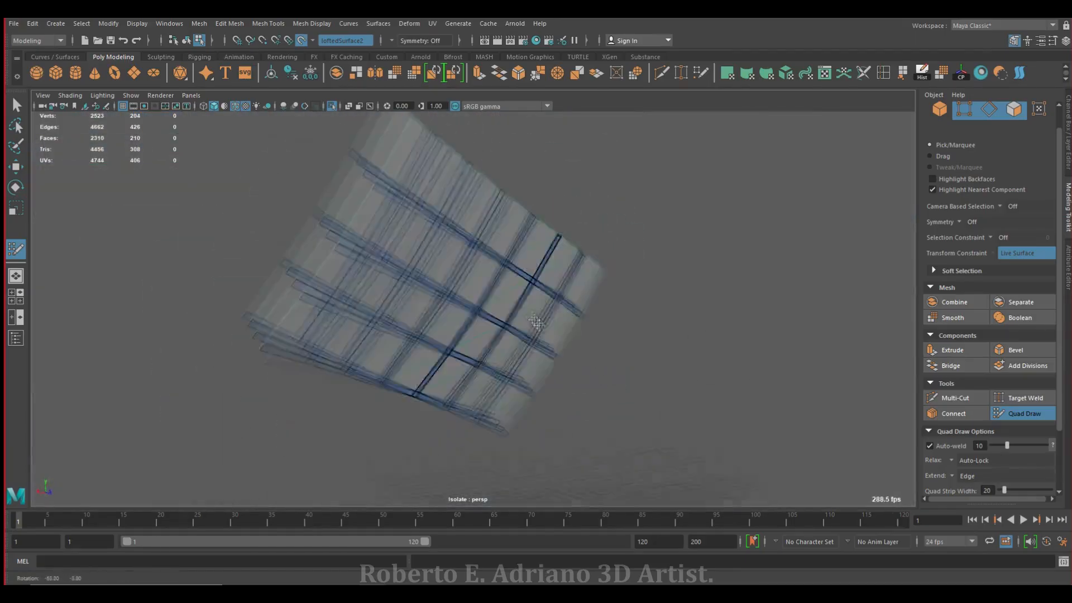
scroll(433, 305, "up", 5)
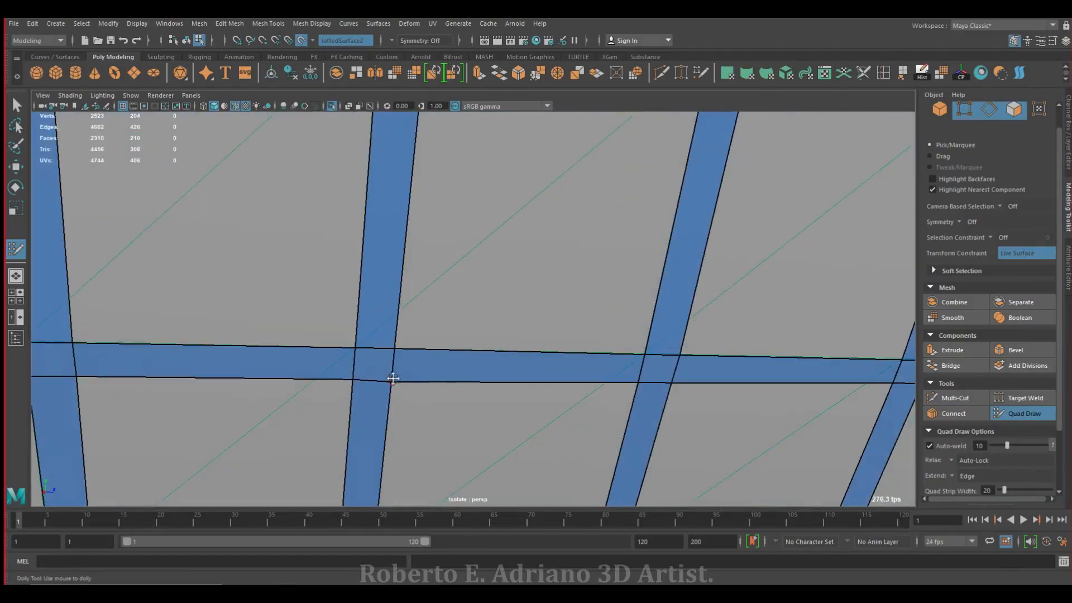
scroll(498, 292, "down", 3)
Examine the whole lattice up close and from a distance for uneven strips
scroll(499, 291, "down", 3)
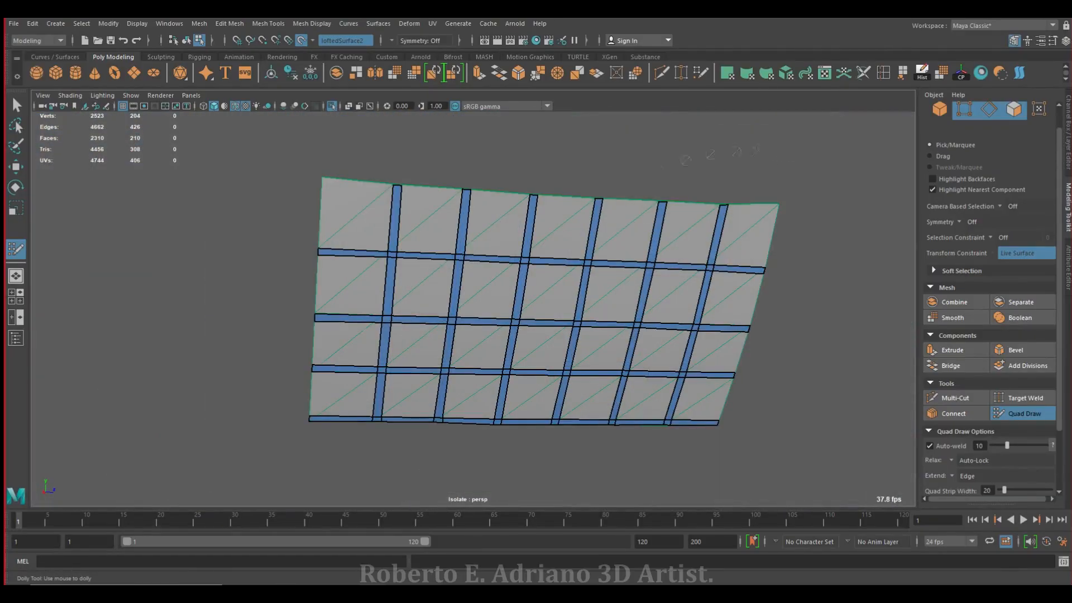
scroll(374, 189, "up", 5)
scroll(375, 186, "down", 5)
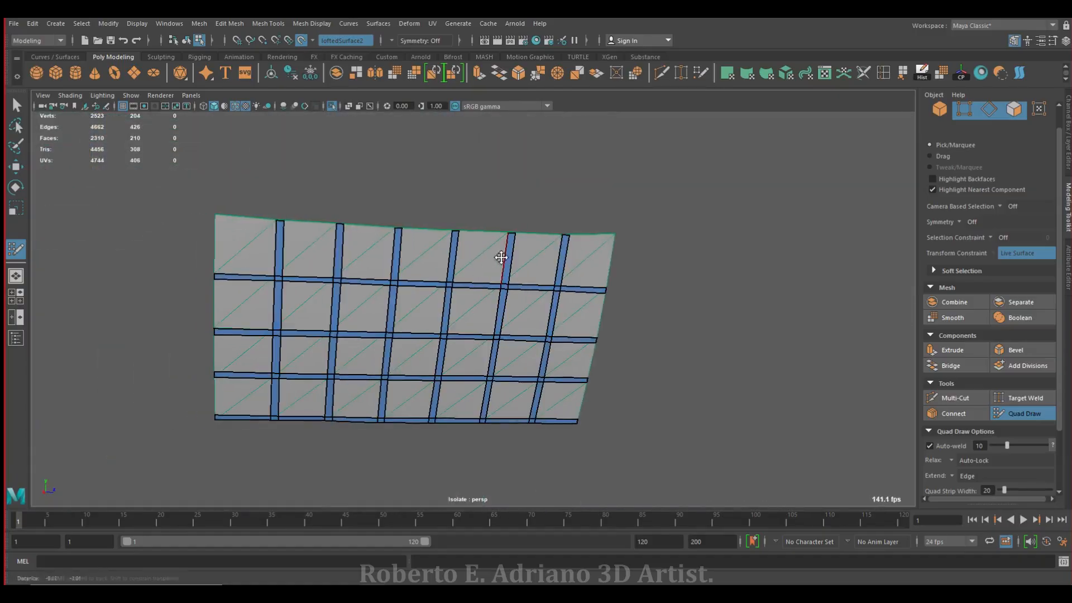
left_click_drag(534, 239, 535, 270, "alt")
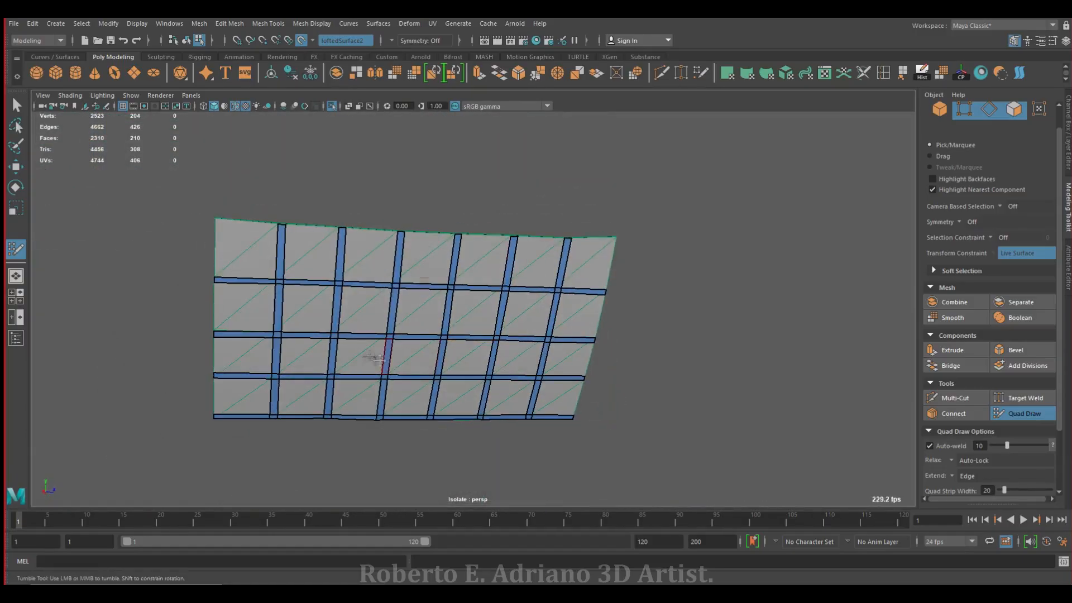
scroll(268, 278, "up", 5)
middle_click_drag(268, 278, 332, 265, "alt")
scroll(333, 265, "down", 5)
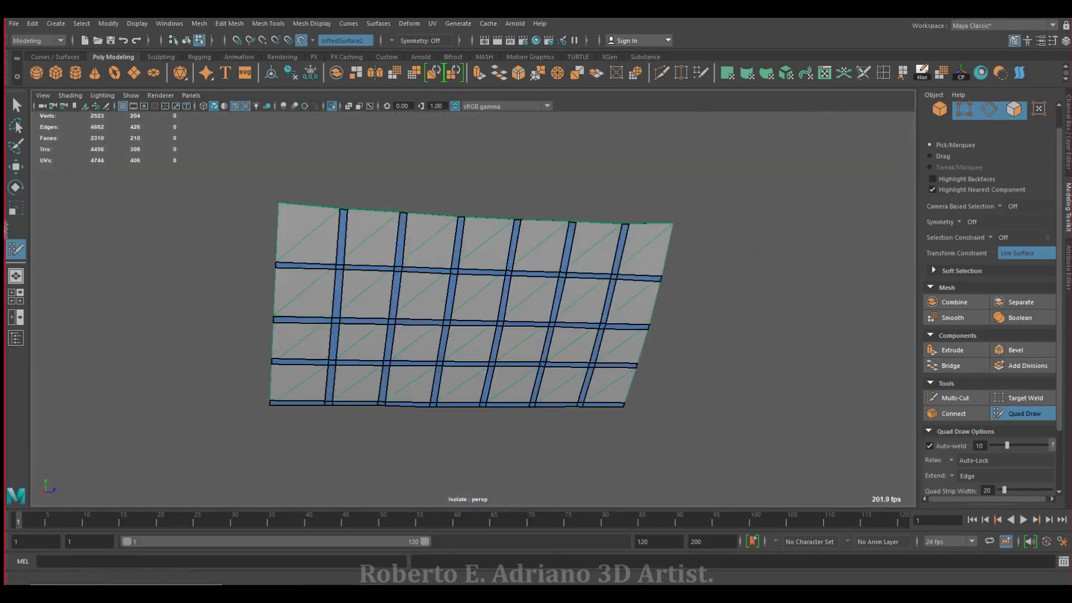
Leave Quad Draw, select the lattice mesh, extrude it to give the strips thickness, and return to object mode
key("w")
scroll(364, 309, "up", 4)
mouse_move(363, 309)
left_mouse_down("alt")
mouse_move(425, 263)
mouse_move(455, 263)
left_mouse_up("alt")
left_click(454, 262)
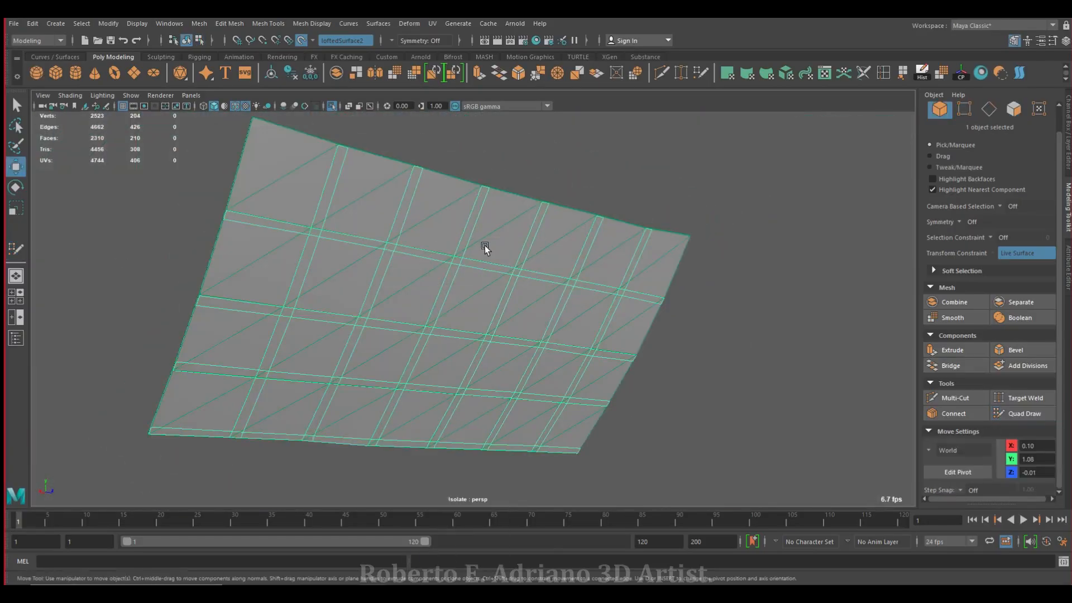
left_click(481, 75)
left_click_drag(491, 139, 435, 318, "alt")
scroll(486, 294, "down", 5)
right_click_drag(411, 239, 455, 217)
key("q")
left_click_drag(464, 262, 665, 306, "alt")
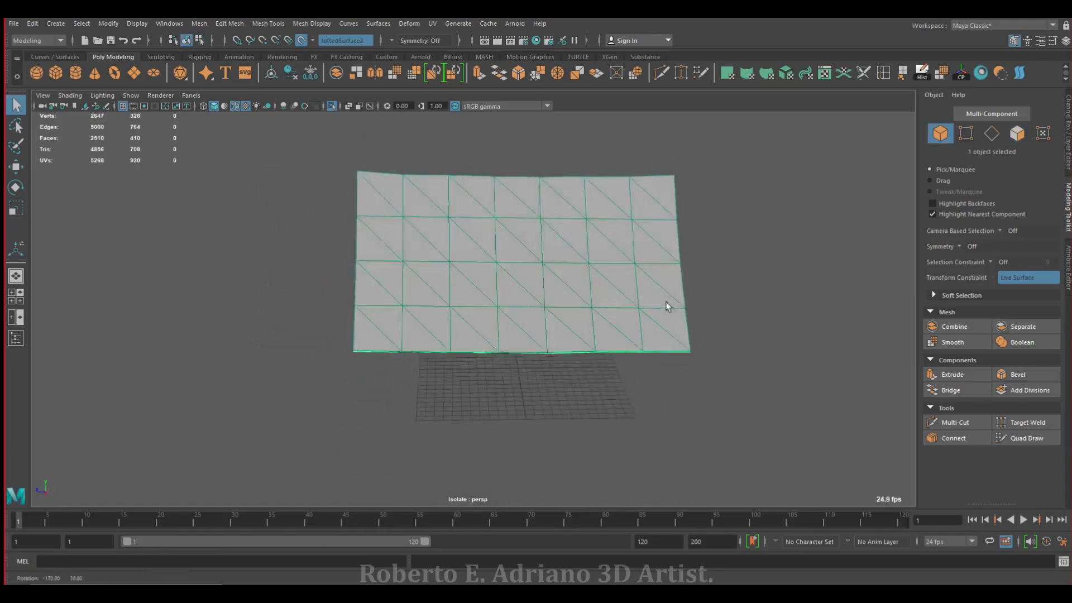
Select the six end faces of the vertical strips along the lattice's lower edge
scroll(410, 352, "up", 8)
left_click_drag(410, 352, 502, 351, "alt")
right_click_drag(252, 246, 251, 278)
left_click(251, 249)
left_click_drag(391, 301, 474, 335, "alt")
left_click(364, 318, "shift")
scroll(313, 349, "down", 5)
scroll(313, 349, "up", 3)
left_click(413, 351, "shift")
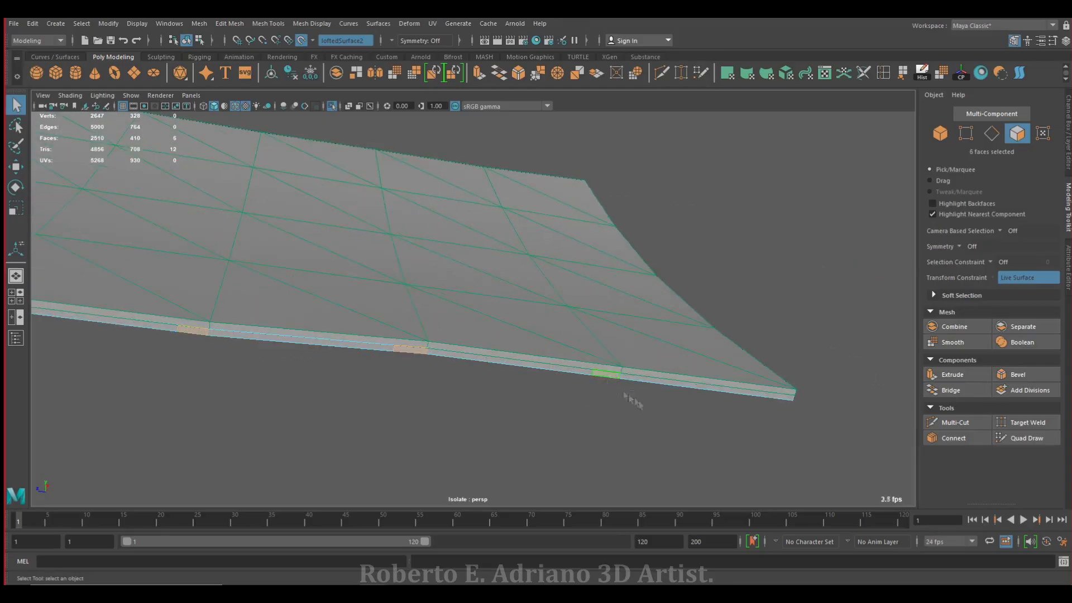
scroll(469, 351, "down", 5)
scroll(344, 296, "up", 4)
Extrude the selected strip ends outward beyond the roof's lower edge and return to object mode
left_click_drag(469, 352, 357, 265, "alt")
left_click(478, 72)
left_click_drag(252, 196, 268, 210)
left_click_drag(415, 235, 486, 304, "alt")
scroll(441, 260, "down", 4)
scroll(447, 323, "up", 4)
scroll(443, 324, "down", 1)
right_click_drag(306, 229, 363, 212)
Exit isolation to show the whole house, turn off the live surface and save the scene
left_click_drag(408, 329, 241, 146, "alt")
left_click(332, 106)
left_click_drag(525, 301, 312, 224, "alt")
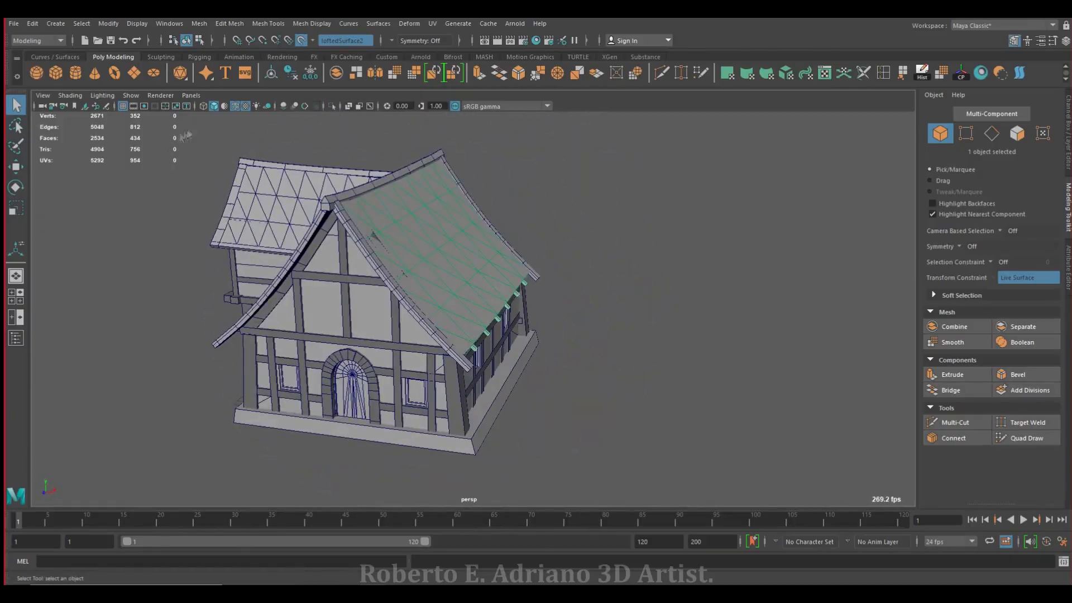
left_click(301, 41)
left_click(110, 41)
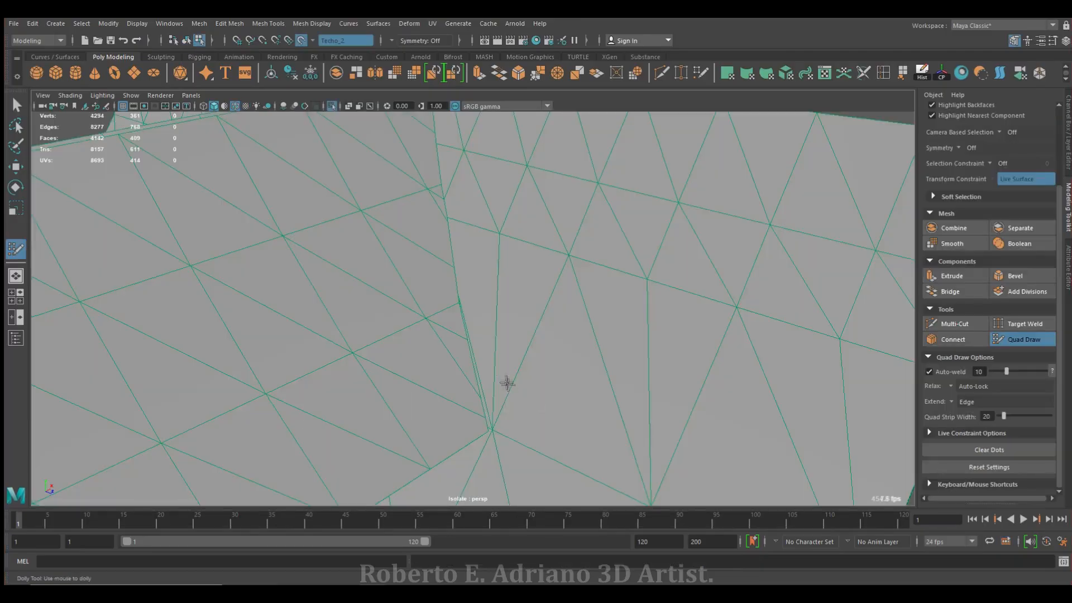
Quad Draw a narrow strip of faces on the Techo_2 surface along the roof valley up to the ridge
scroll(494, 422, "up", 2)
middle_click_drag(505, 440, 508, 388, "alt")
left_click(508, 385)
mouse_move(455, 195)
middle_mouse_down("alt")
mouse_move(459, 220)
mouse_move(577, 382)
middle_mouse_up("alt")
left_click(462, 208, "shift")
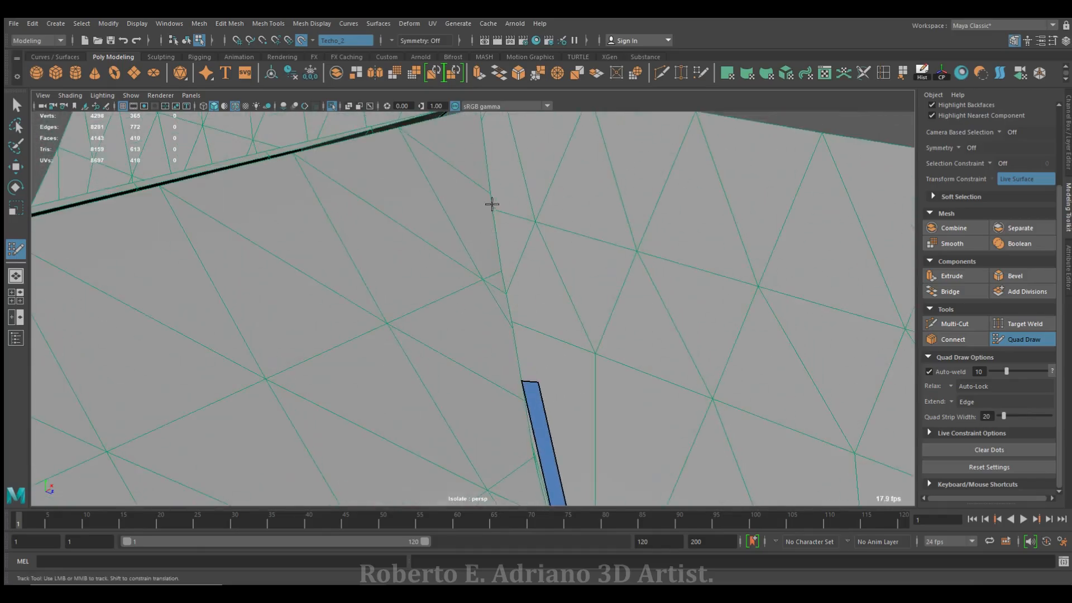
left_click(512, 257, "shift")
mouse_move(512, 256)
middle_mouse_down("alt")
mouse_move(551, 342)
mouse_move(512, 241)
middle_mouse_up("alt")
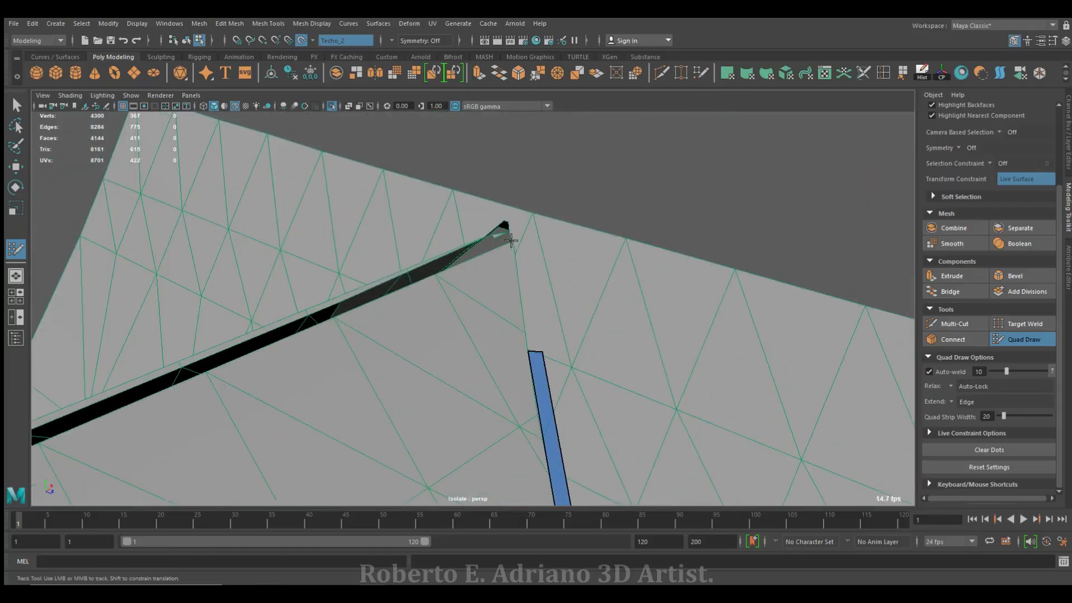
right_click_drag(519, 230, 527, 209, "alt")
left_click(540, 289, "shift")
mouse_move(540, 288)
middle_mouse_down("alt")
mouse_move(565, 335)
mouse_move(531, 158)
mouse_move(541, 220)
mouse_move(549, 194)
middle_mouse_up("alt")
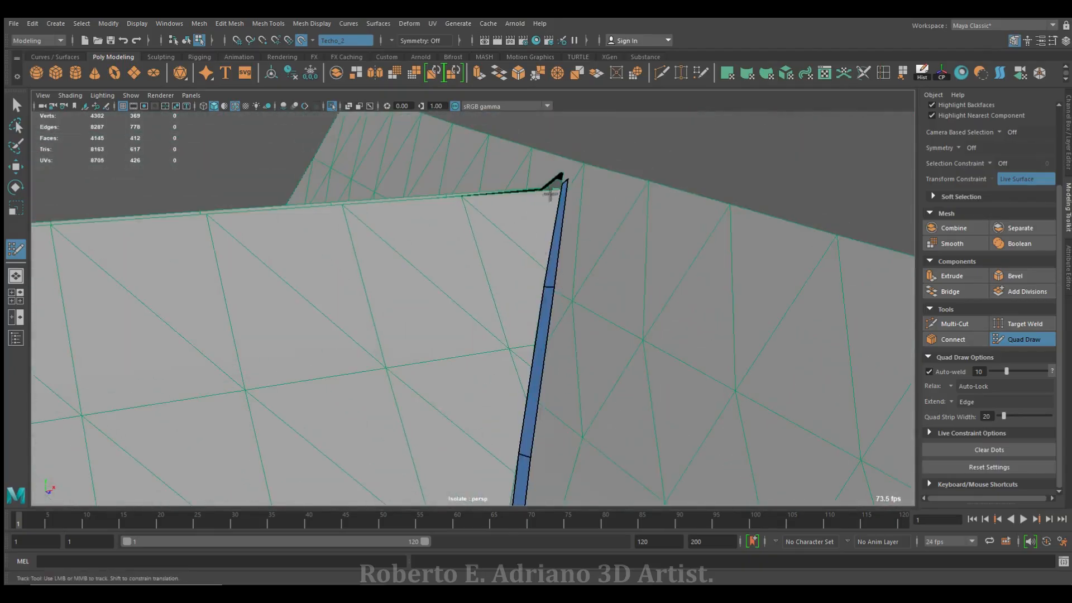
Add a second column of quads beside the valley strip on the adjoining roof slope
mouse_move(533, 284)
middle_mouse_down("alt")
mouse_move(558, 312)
mouse_move(570, 273)
mouse_move(636, 282)
mouse_move(542, 355)
mouse_move(564, 282)
mouse_move(555, 252)
mouse_move(638, 362)
middle_mouse_up("alt")
left_click(551, 323, "shift")
left_click(556, 251, "shift")
left_click(575, 310, "shift")
Quad Draw a matching strip down the valley on the opposite side of the roof to the eave
mouse_move(575, 310)
left_mouse_down("alt")
mouse_move(576, 247)
mouse_move(582, 329)
left_mouse_up("alt")
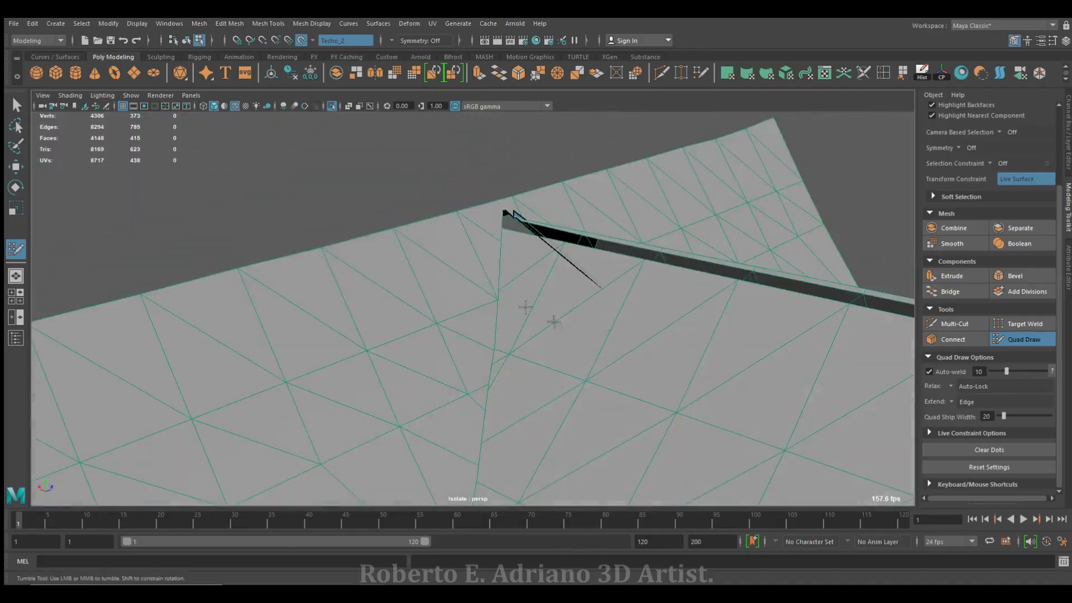
left_click(475, 393, "shift")
middle_click_drag(474, 393, 528, 266, "alt")
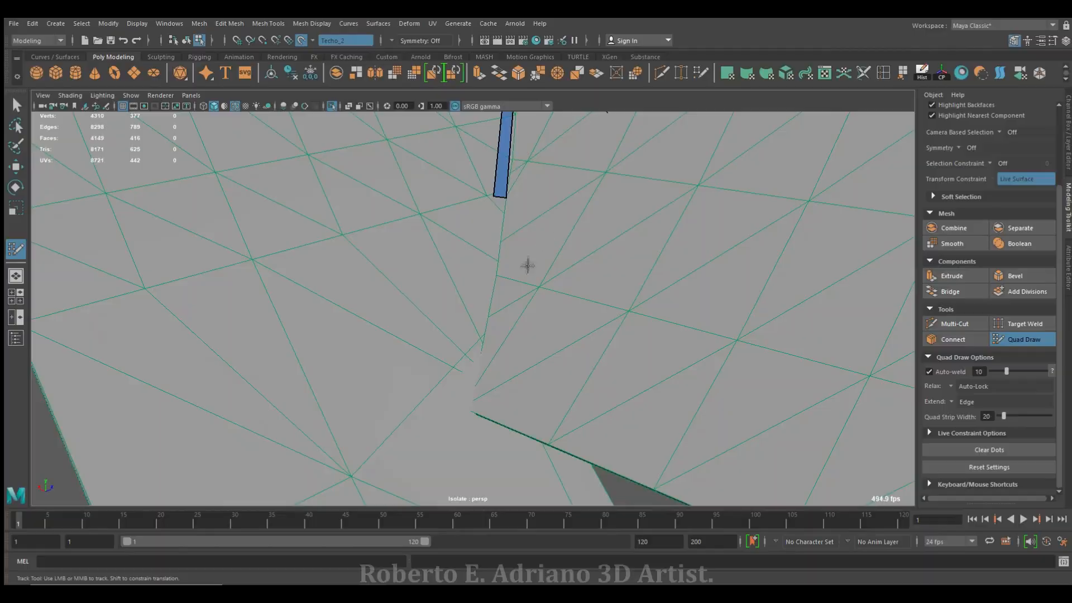
left_click(472, 298)
left_click(478, 319, "shift")
left_click(469, 359, "shift")
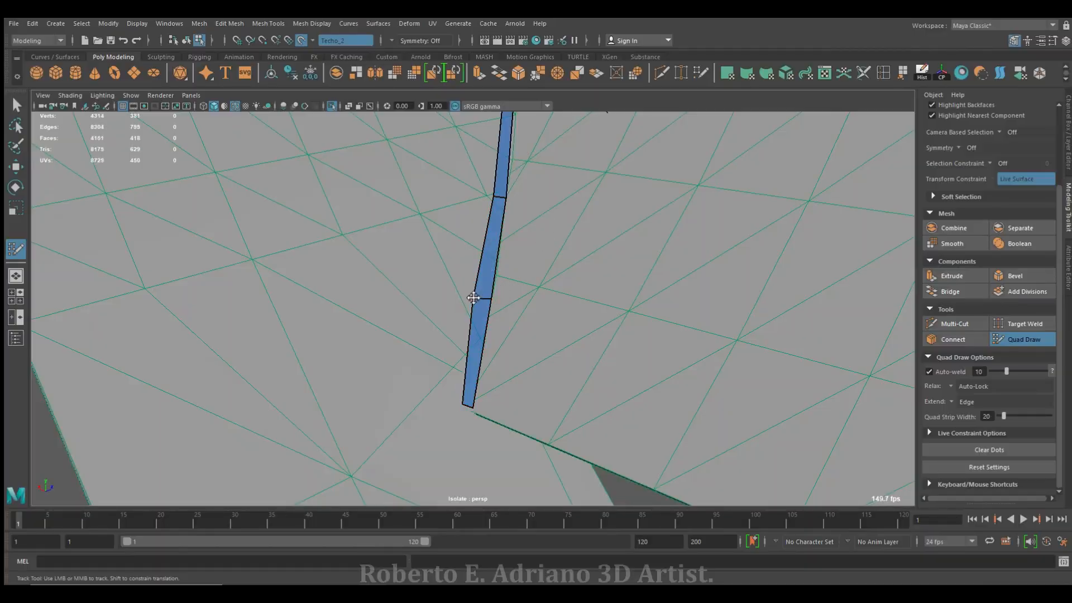
Add a second column of quads on the adjoining slope along the opposite valley strip, from the eave towards the ridge
left_click_drag(480, 302, 544, 387, "alt")
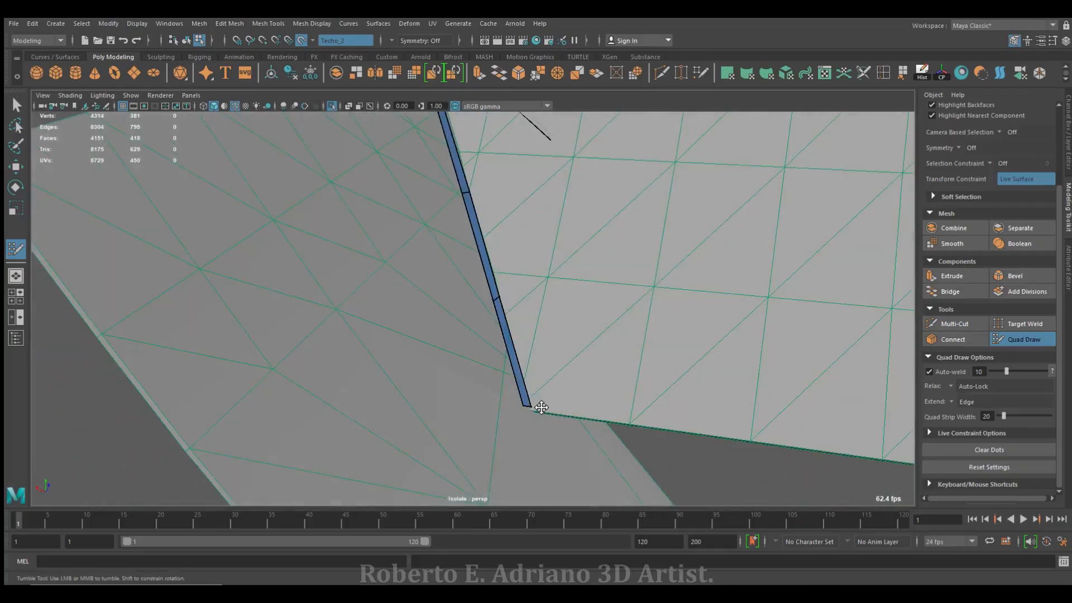
left_click(511, 295, "shift")
left_click(482, 215, "shift")
mouse_move(482, 215)
middle_mouse_down("alt")
mouse_move(582, 354)
mouse_move(492, 261)
middle_mouse_up("alt")
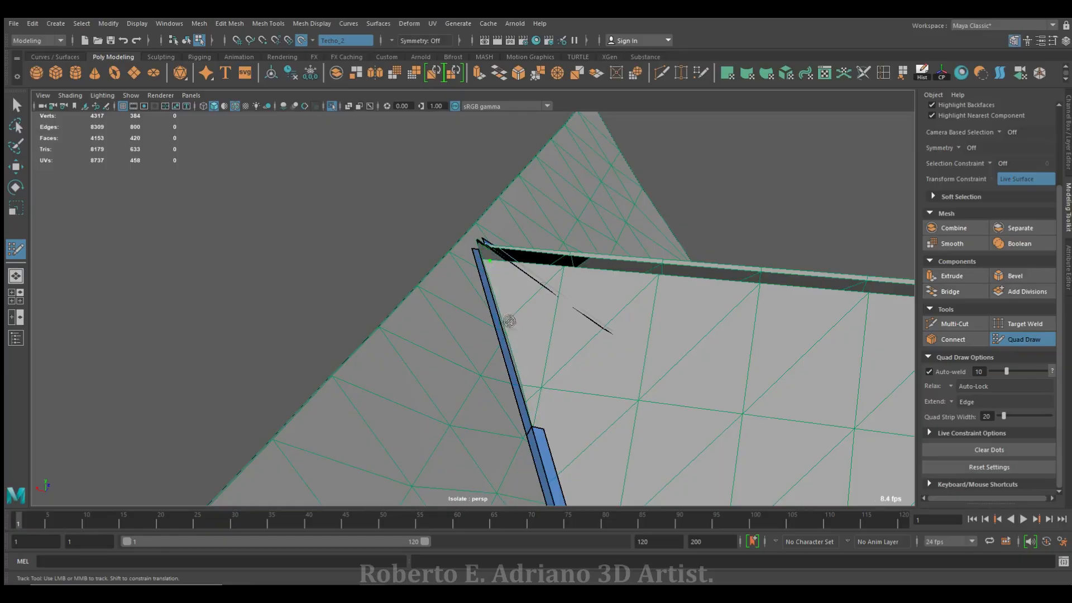
left_click(525, 380, "shift")
left_click_drag(525, 379, 603, 279, "alt")
middle_click_drag(604, 279, 587, 226, "alt")
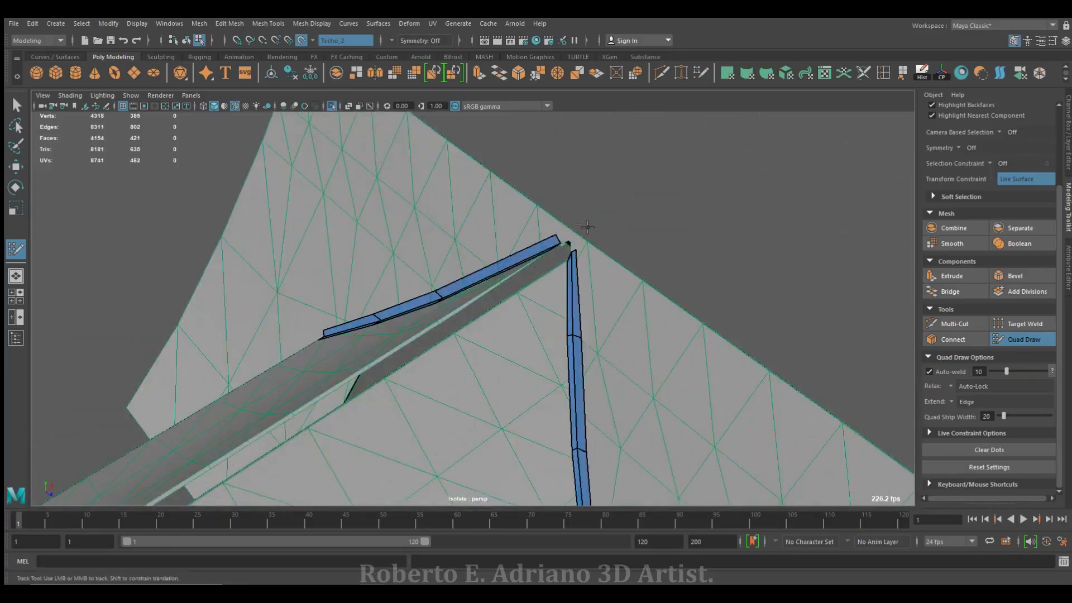
Leave Quad Draw, select the valley strips, extrude them to give them thickness, and return to object mode
left_click(479, 72)
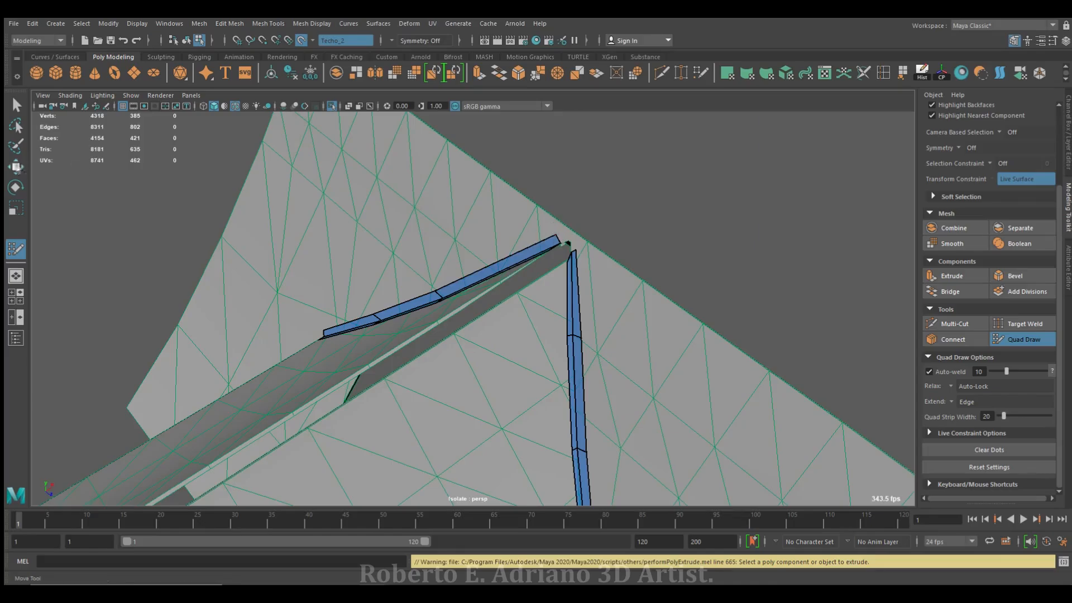
key("w")
double_click(573, 286)
key("ctrl+e")
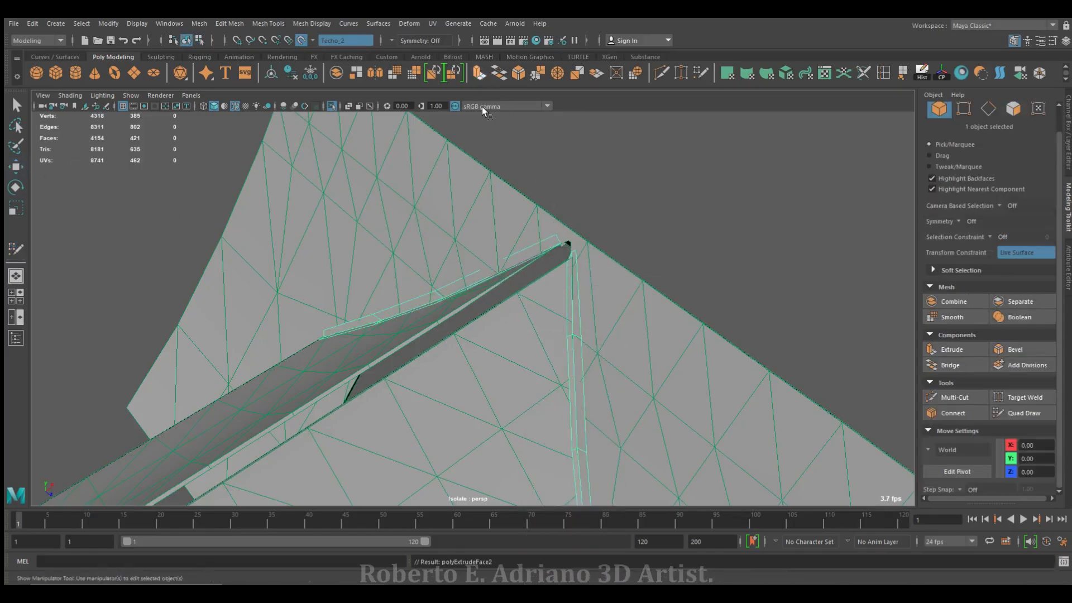
left_click_drag(642, 337, 630, 315, "alt")
scroll(637, 314, "up", 3)
left_click_drag(565, 321, 509, 387, "alt")
right_click_drag(529, 260, 588, 239)
scroll(569, 282, "down", 5)
Exit isolation to show the whole house and check how the valley strips meet the ridge and eave
left_click_drag(491, 313, 402, 263, "alt")
left_click(332, 106)
scroll(579, 333, "up", 10)
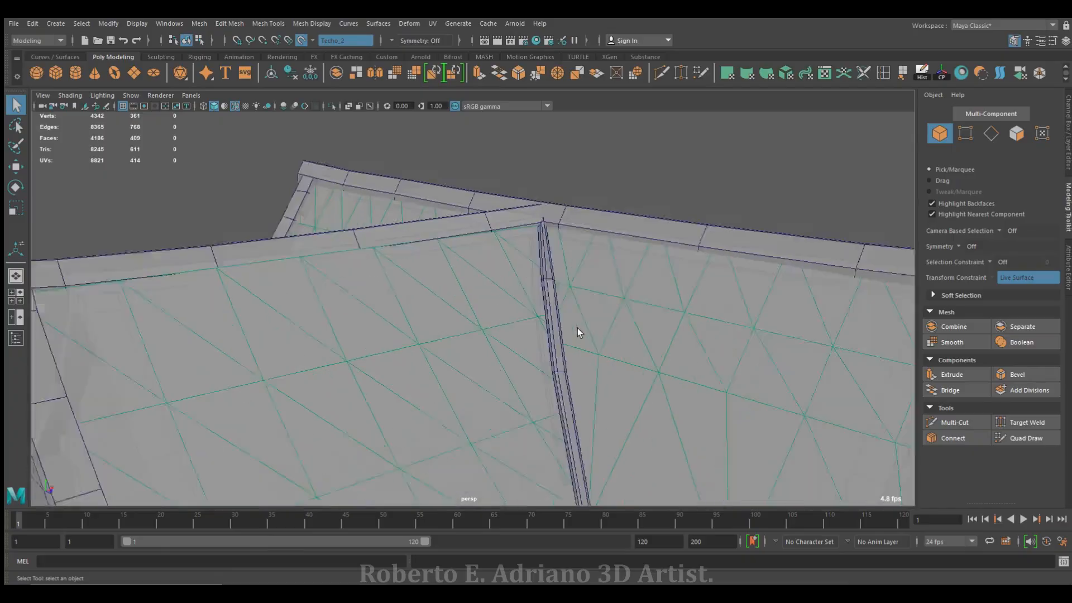
left_click_drag(694, 296, 641, 299, "alt")
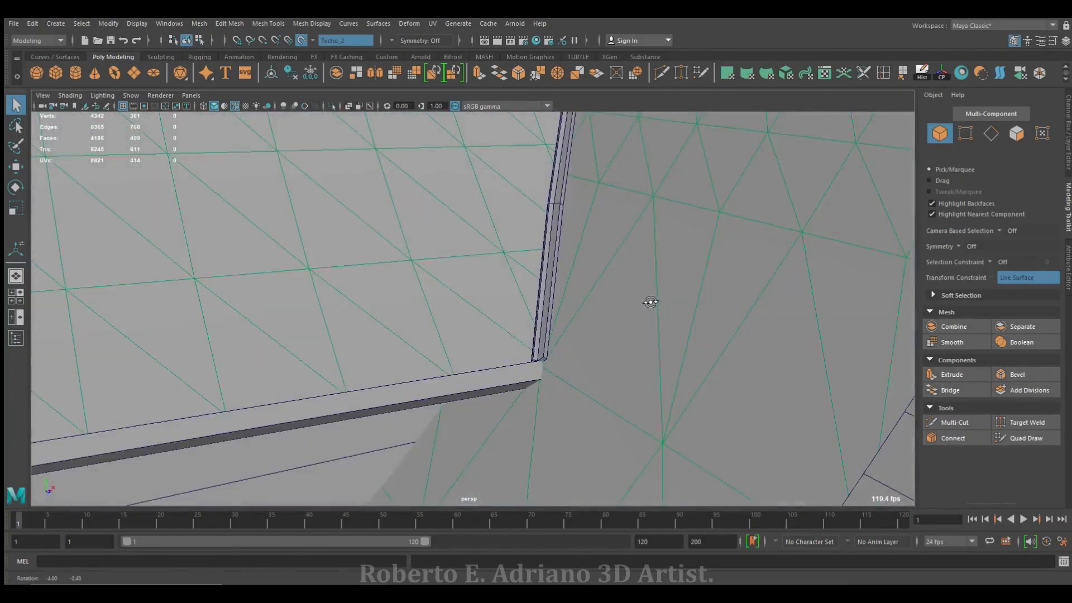
scroll(716, 279, "down", 5)
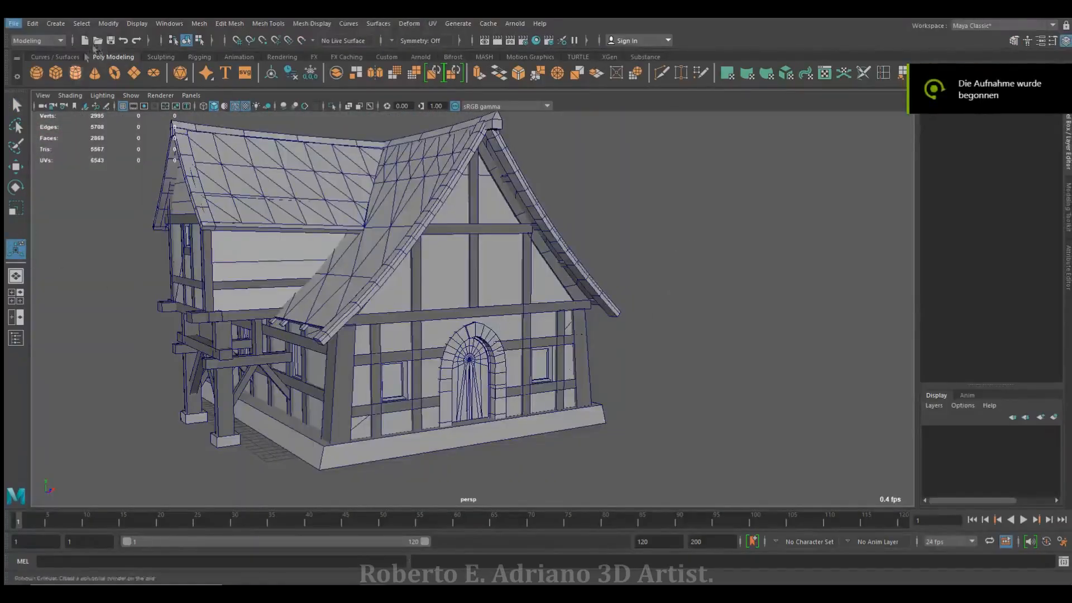
Create a polygon sphere with radius 1 and 20 subdivisions in axis and height
left_click(37, 74)
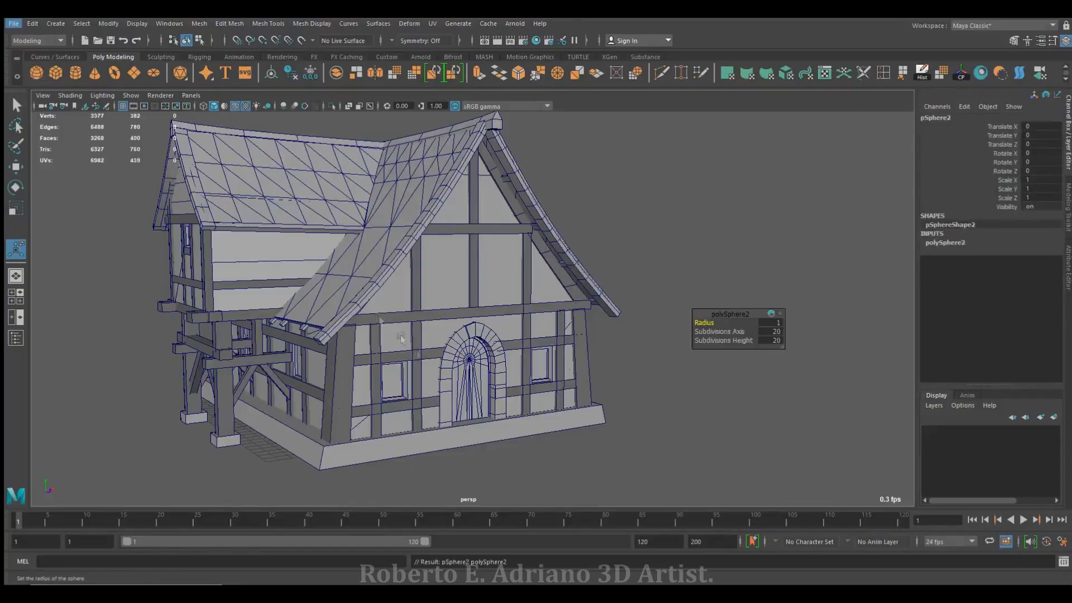
Move the sphere in front of the arched door's edge and rotate it 90 degrees about X and Z
left_click(15, 167)
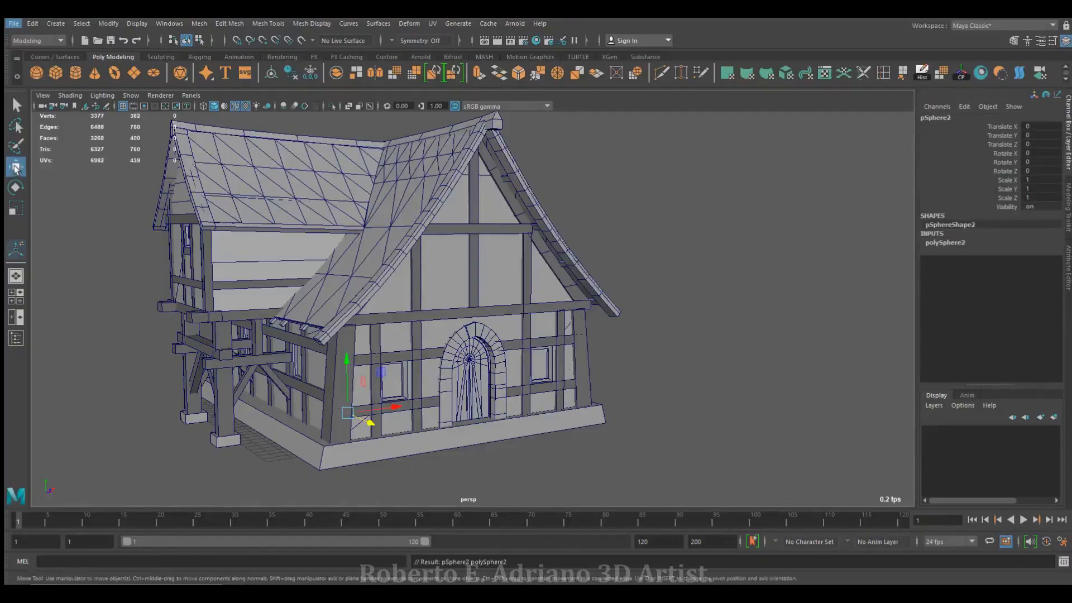
key("alt+a")
left_click_drag(370, 423, 529, 426)
left_click_drag(493, 391, 494, 346)
left_click(347, 106)
scroll(531, 430, "up", 5)
middle_click_drag(531, 430, 500, 252, "alt")
left_click_drag(500, 252, 558, 246, "alt")
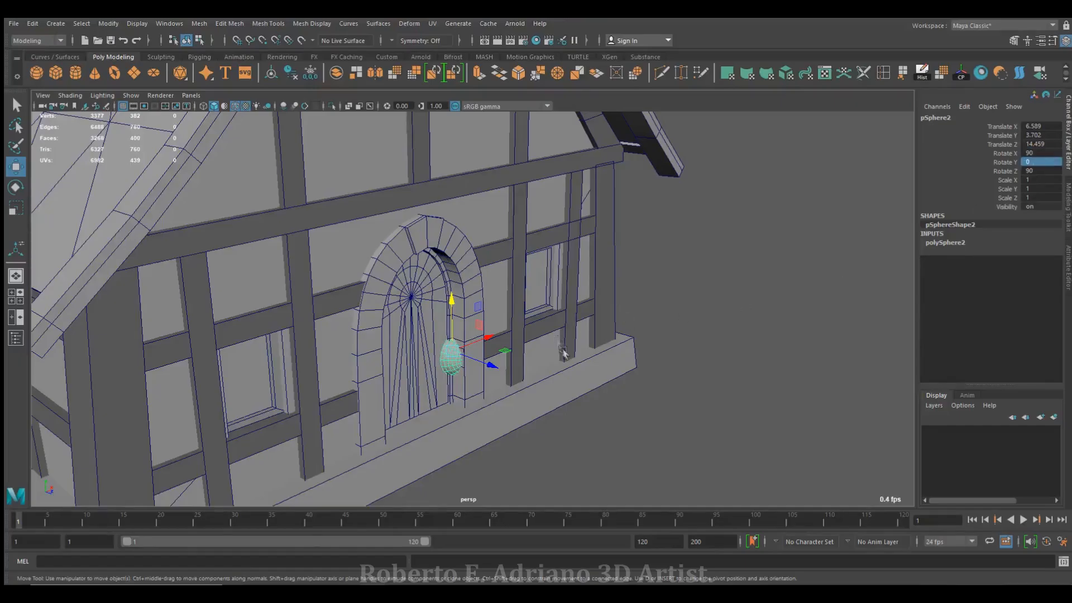
left_click_drag(489, 344, 469, 351)
scroll(469, 352, "up", 5)
left_click_drag(411, 445, 450, 401)
scroll(450, 401, "down", 2)
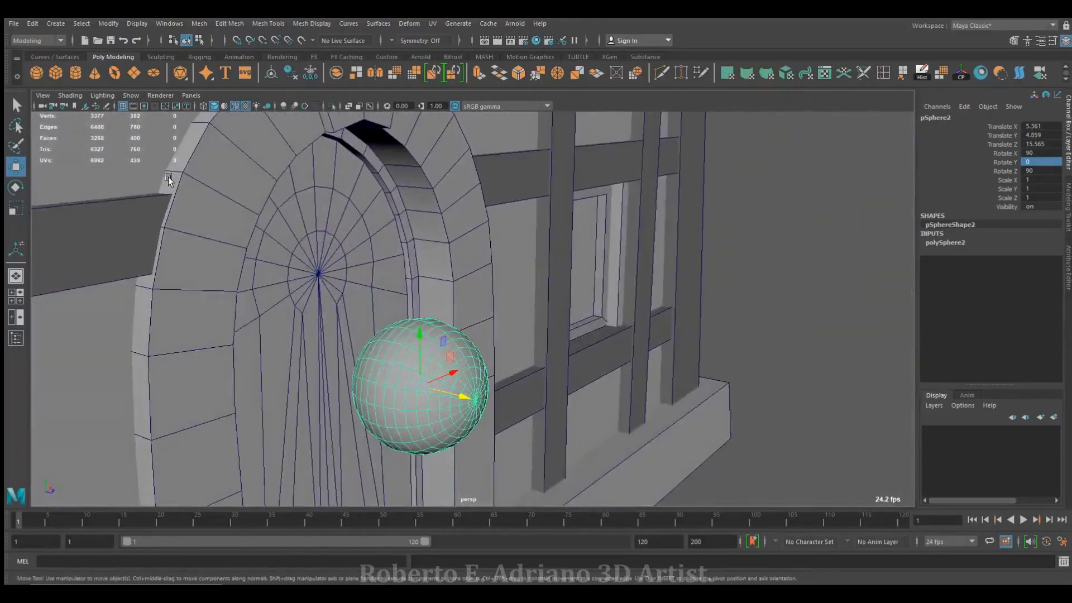
Scale the sphere uniformly to 0.106 and position it as a doorknob close to the door's edge at handle height
key("r")
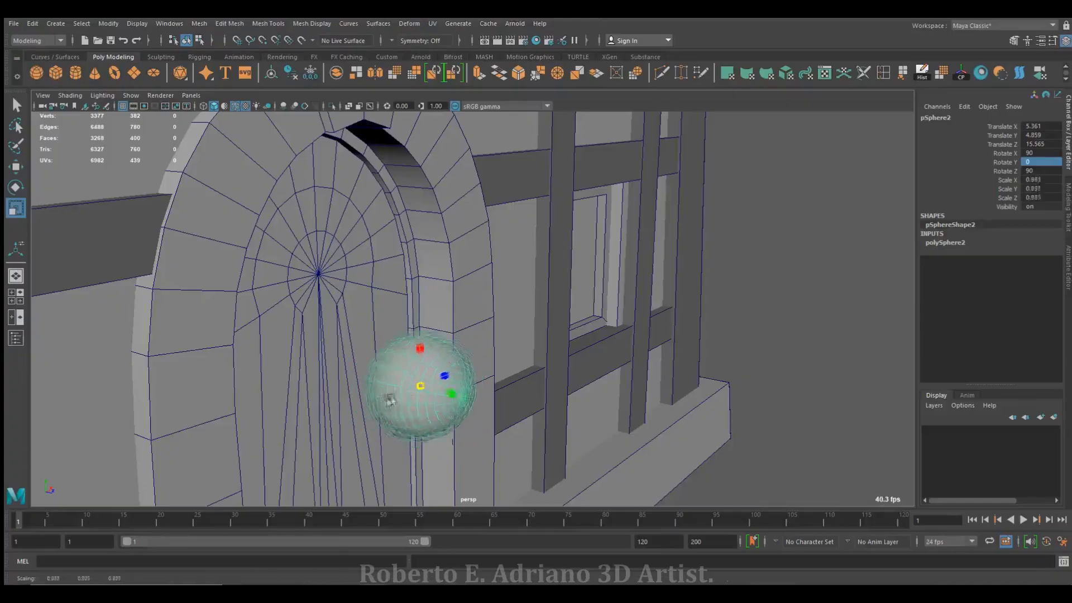
left_click_drag(420, 386, 316, 452)
right_click_drag(316, 452, 417, 378, "alt")
middle_click_drag(416, 378, 504, 349, "alt")
key("w")
left_click_drag(646, 354, 467, 364)
middle_click_drag(467, 363, 530, 333)
left_click_drag(485, 294, 485, 299)
left_click_drag(484, 299, 567, 383, "alt")
right_click_drag(567, 383, 591, 351, "alt")
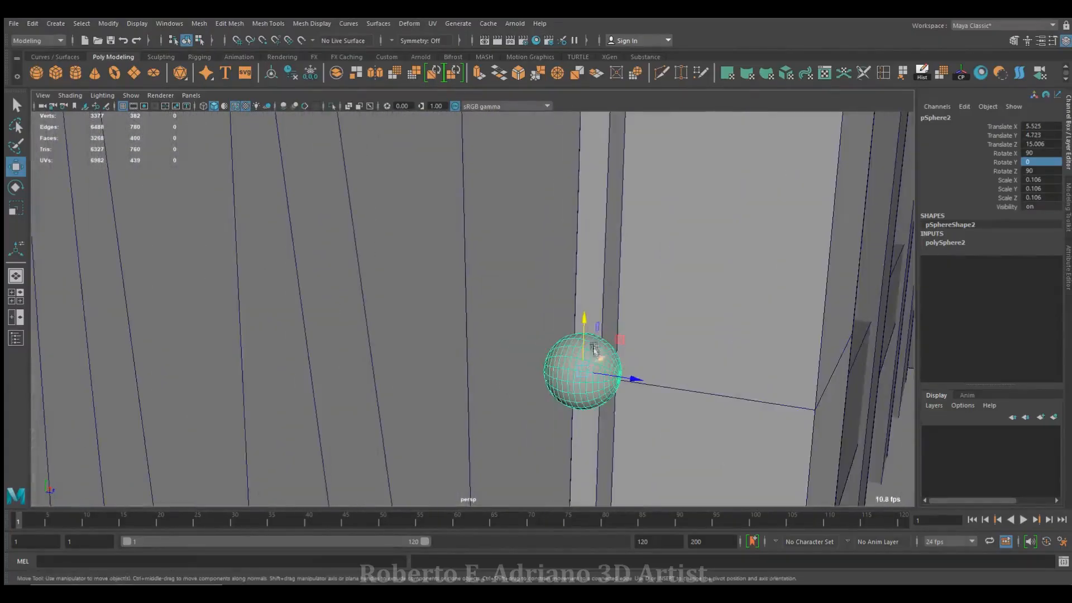
left_click_drag(591, 352, 527, 287, "alt")
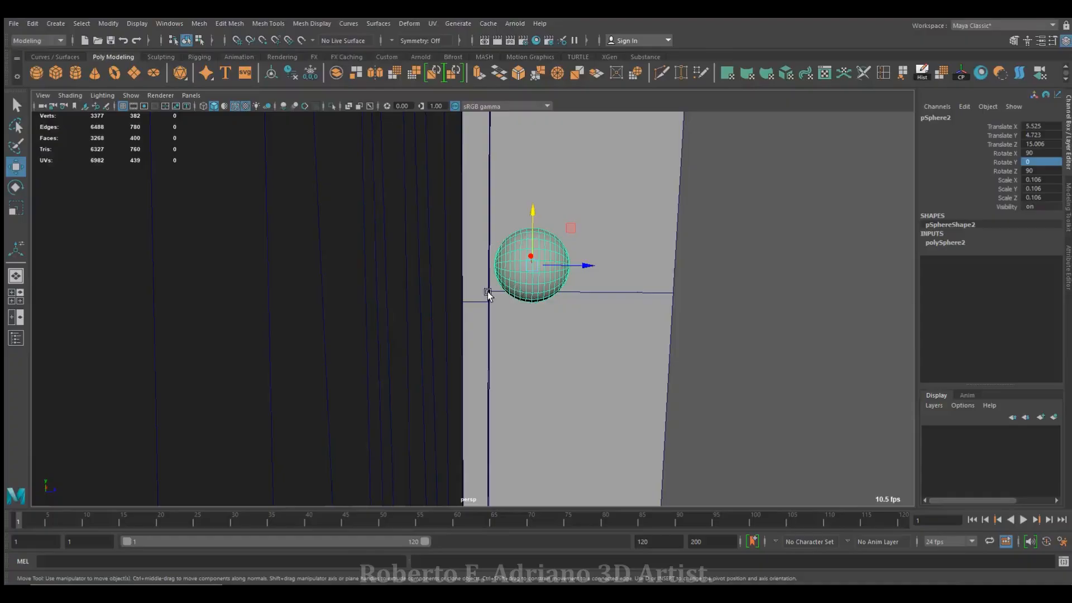
Pull the sphere's door-side half of vertices back towards the door and flatten them into the end of a straight shank
right_click_drag(516, 261, 469, 261)
left_click_drag(518, 194, 524, 193)
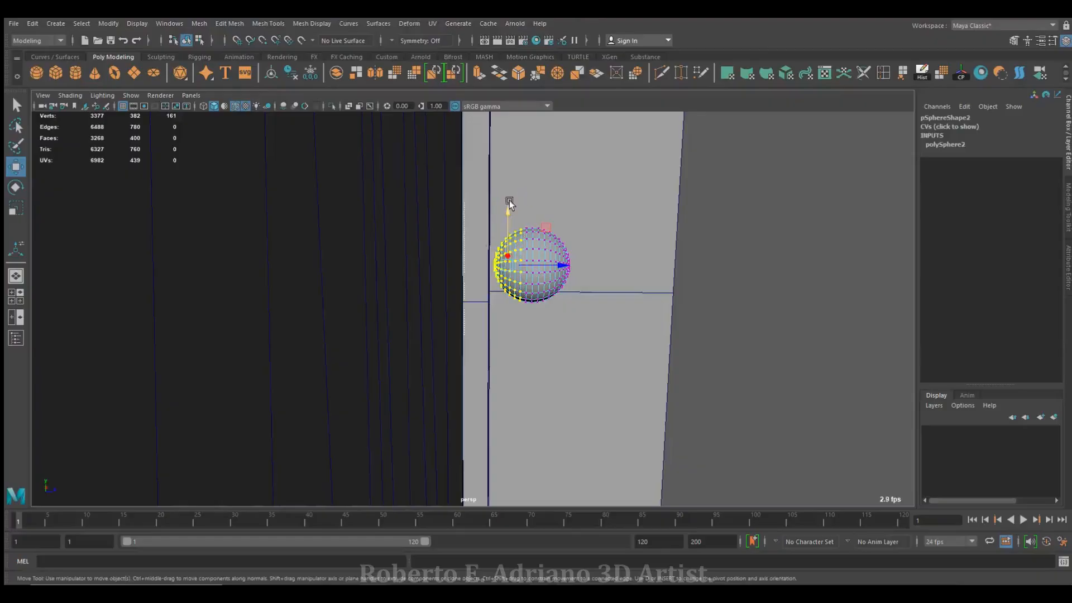
left_click_drag(560, 262, 537, 262)
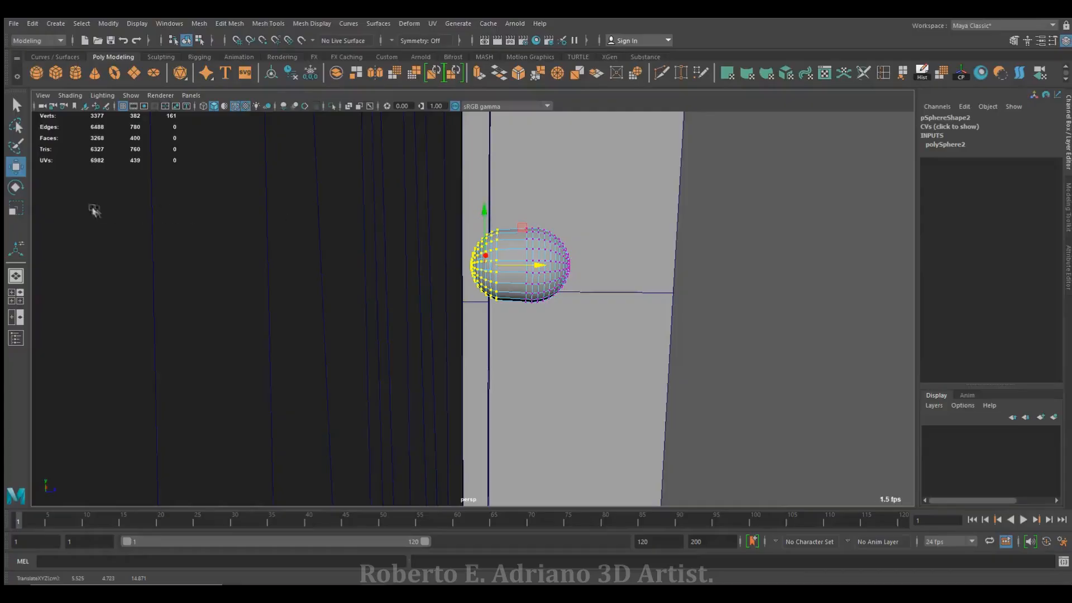
left_click(16, 208)
left_click_drag(484, 211, 488, 262)
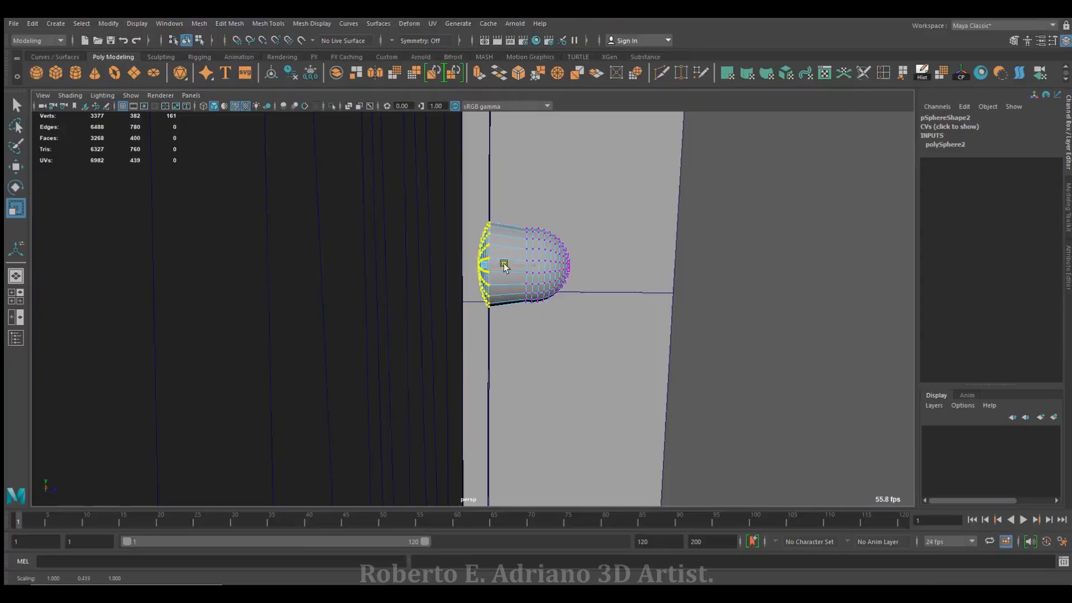
left_click_drag(475, 299, 481, 320, "alt")
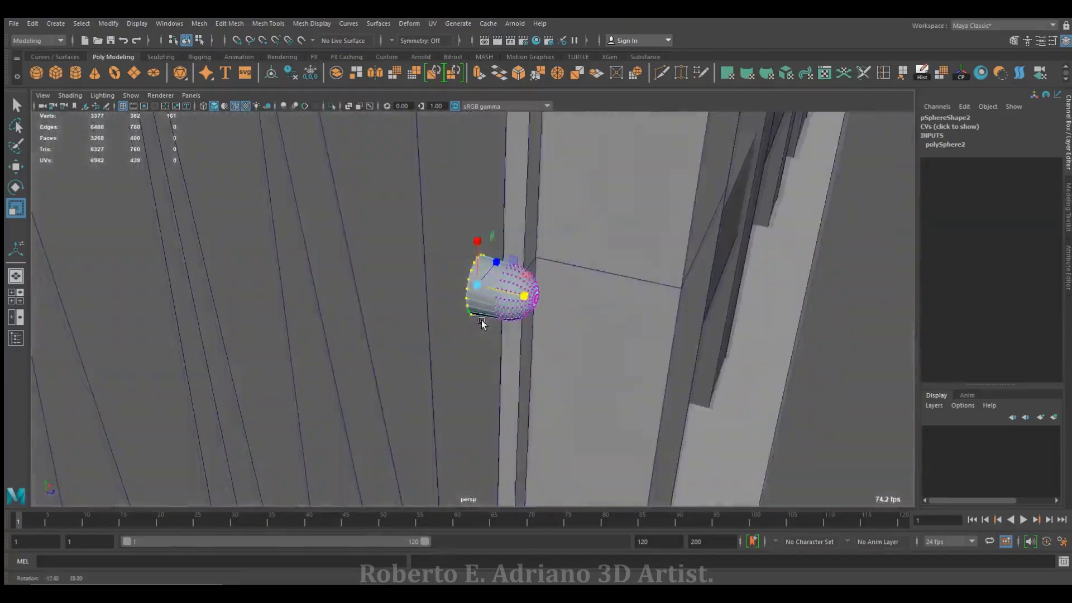
key("w")
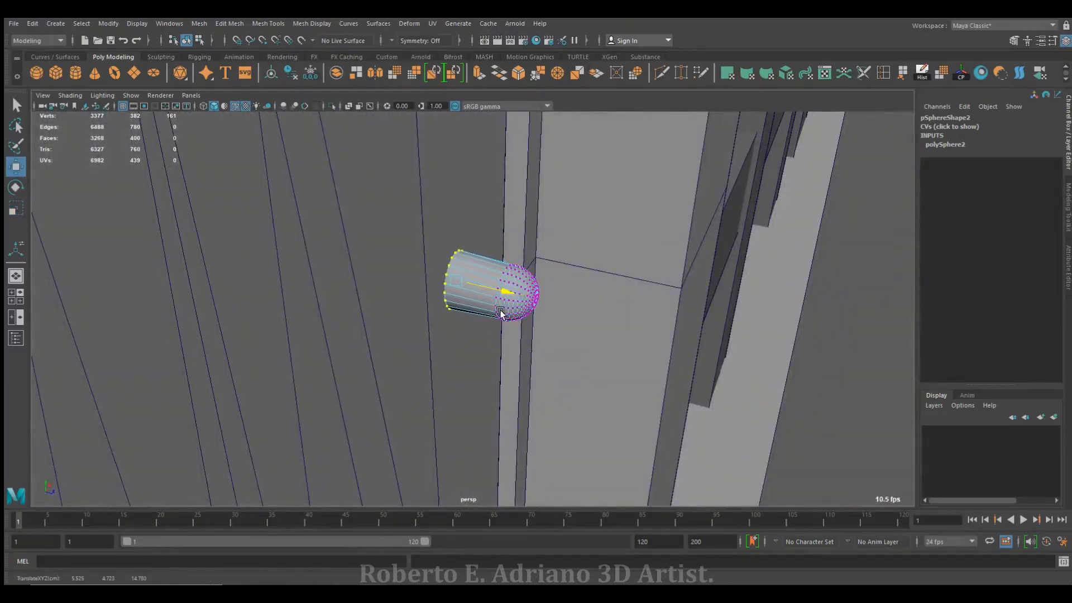
left_click_drag(440, 345, 473, 309, "alt")
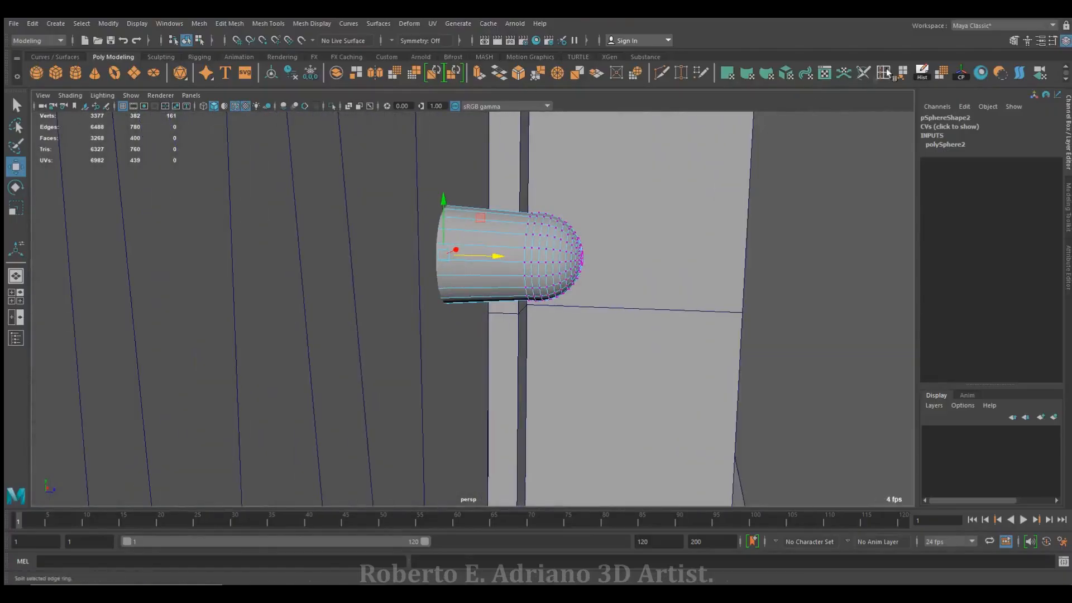
Return the knob to object mode and insert three edge loops along its shank
right_click_drag(486, 281, 518, 255)
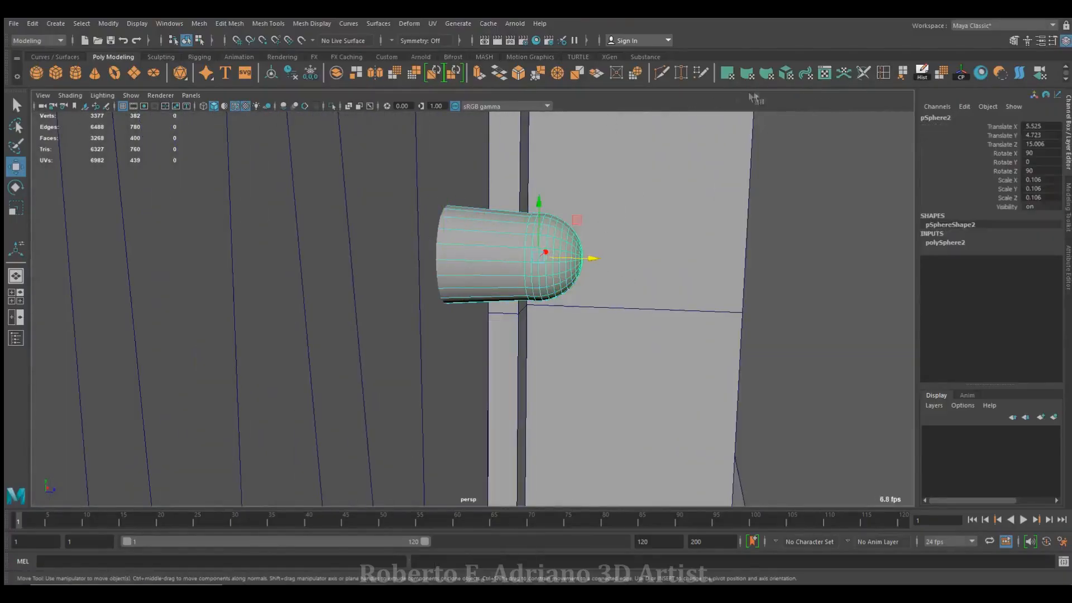
left_click(884, 73)
left_click_drag(451, 243, 457, 243)
left_click(478, 246)
left_click(514, 246)
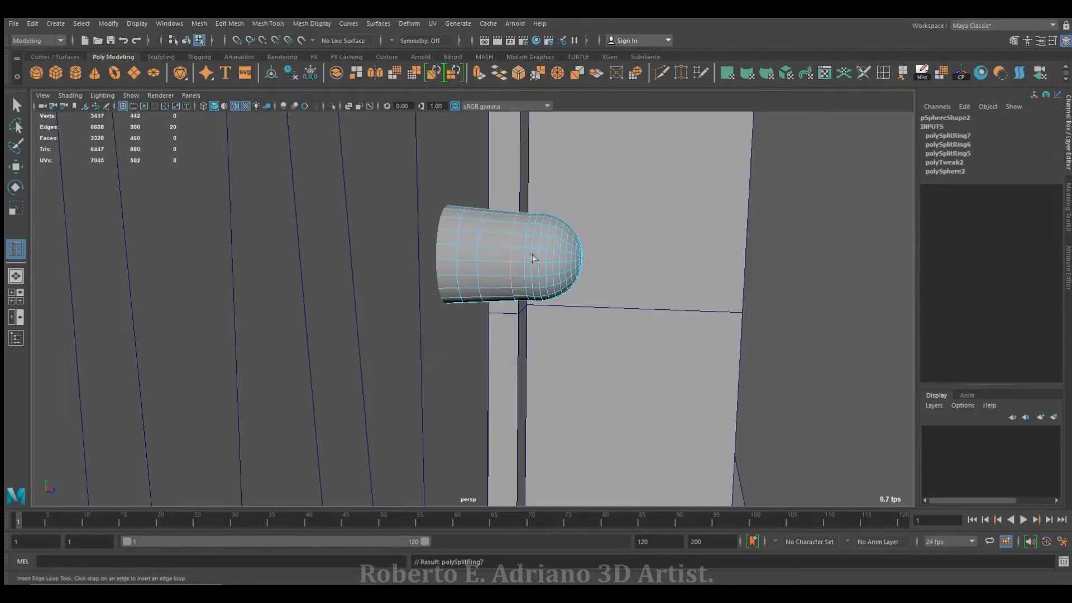
Scale down the new shank edge loops to form a narrow neck between the ball and the base
left_click(15, 208)
left_click_drag(479, 275, 500, 269, "alt")
double_click(483, 265)
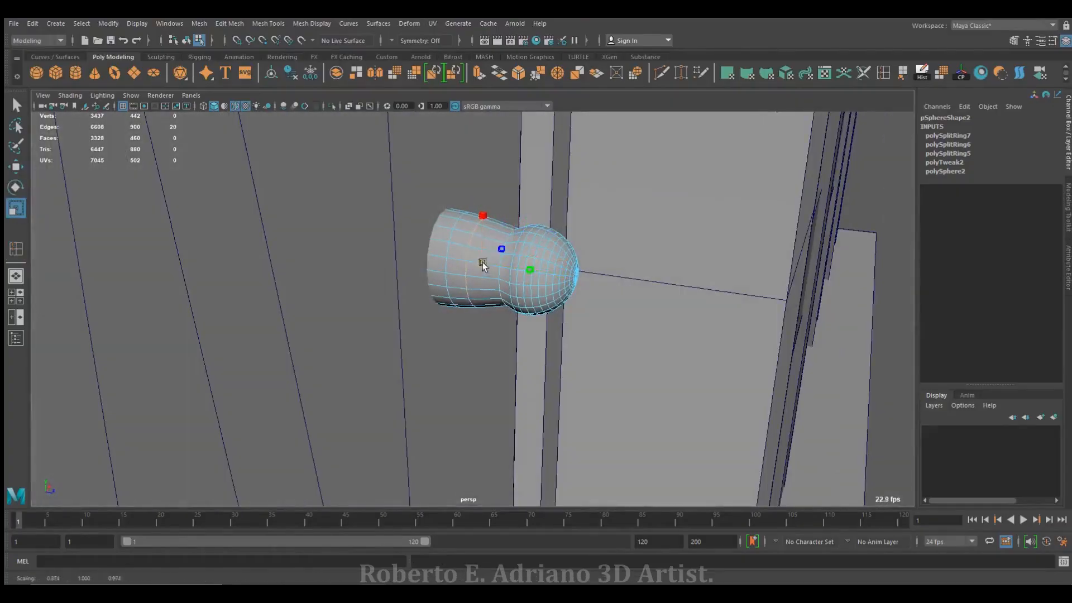
left_click_drag(470, 267, 438, 257, "alt")
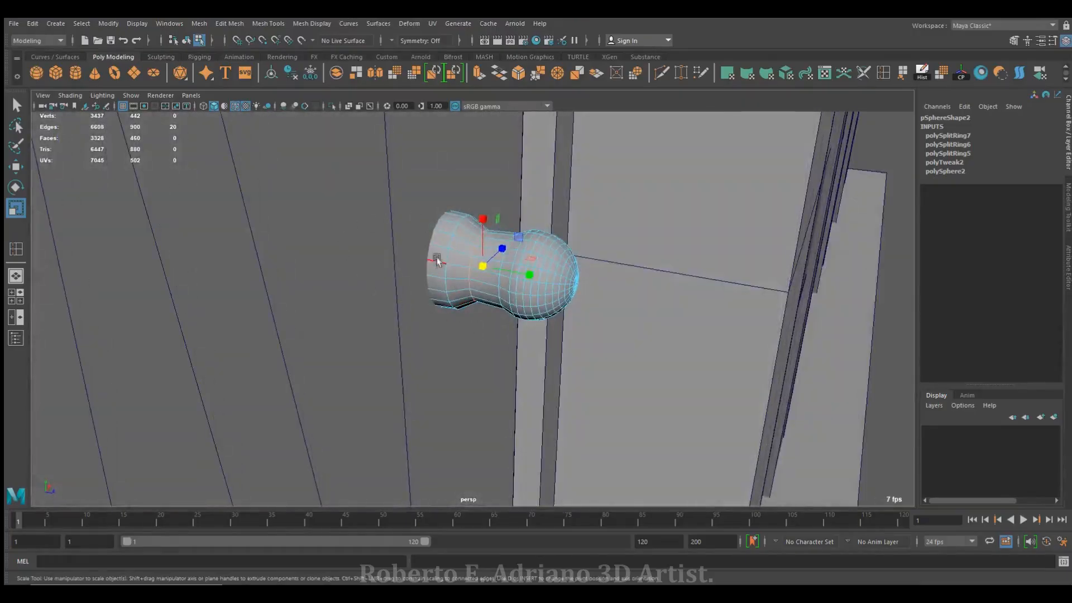
Extrude the face ring at the knob's base outwards by 0.086 to form a round flange, undoing the extra shift
left_click(434, 276)
double_click(434, 274)
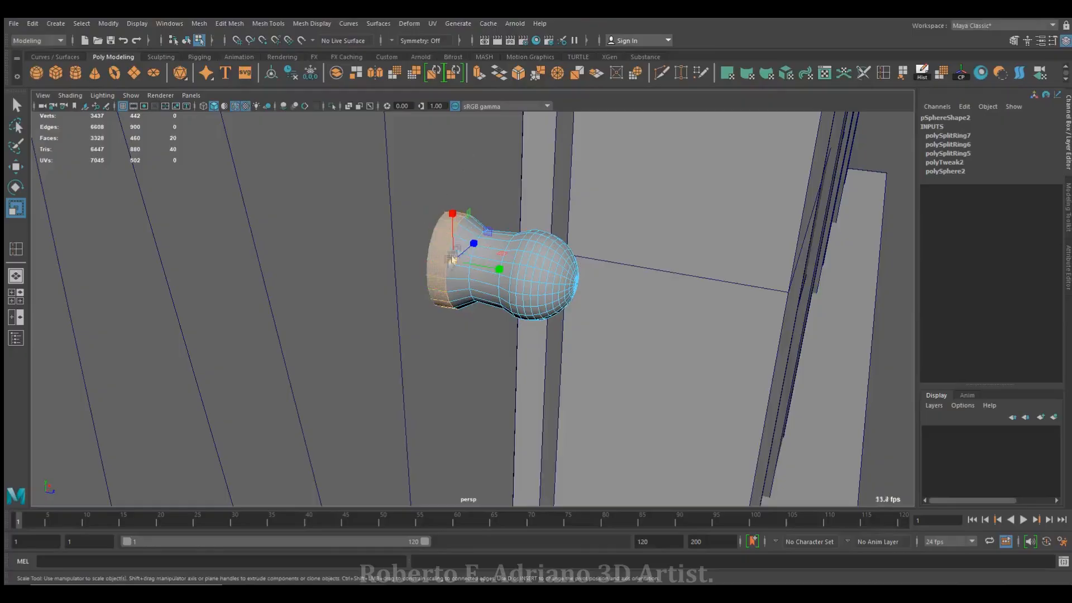
left_click(478, 73)
left_click_drag(439, 208, 403, 183)
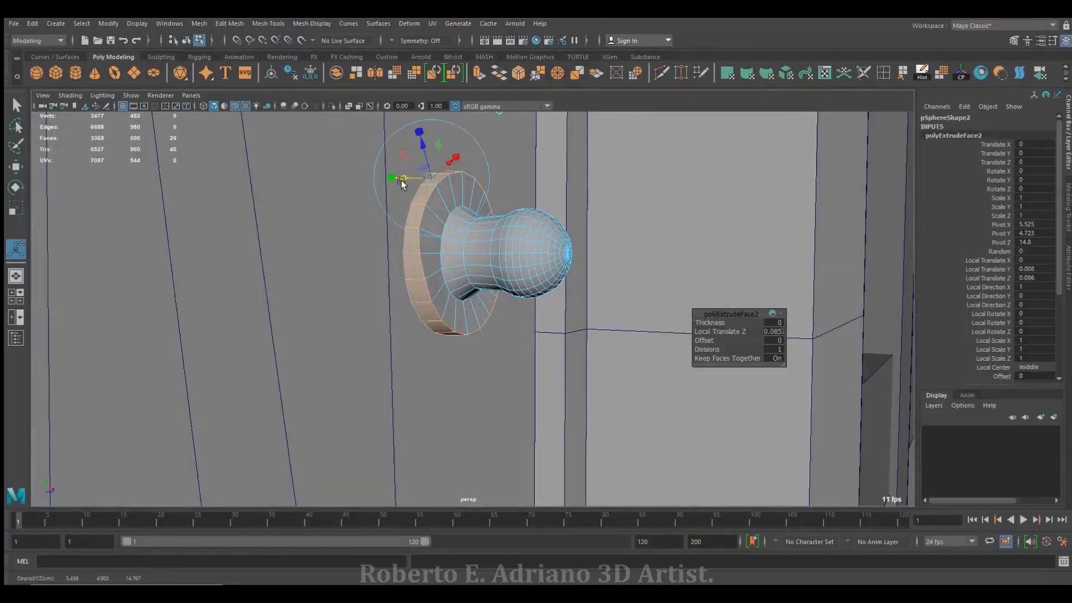
key("ctrl+z")
left_click(21, 168)
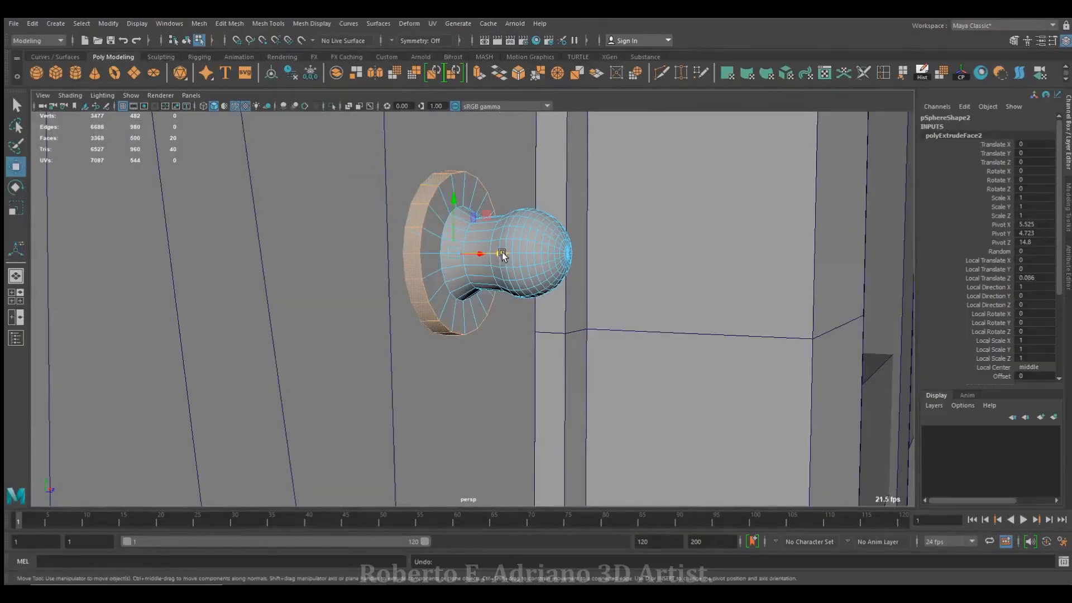
left_click_drag(495, 253, 411, 285, "alt")
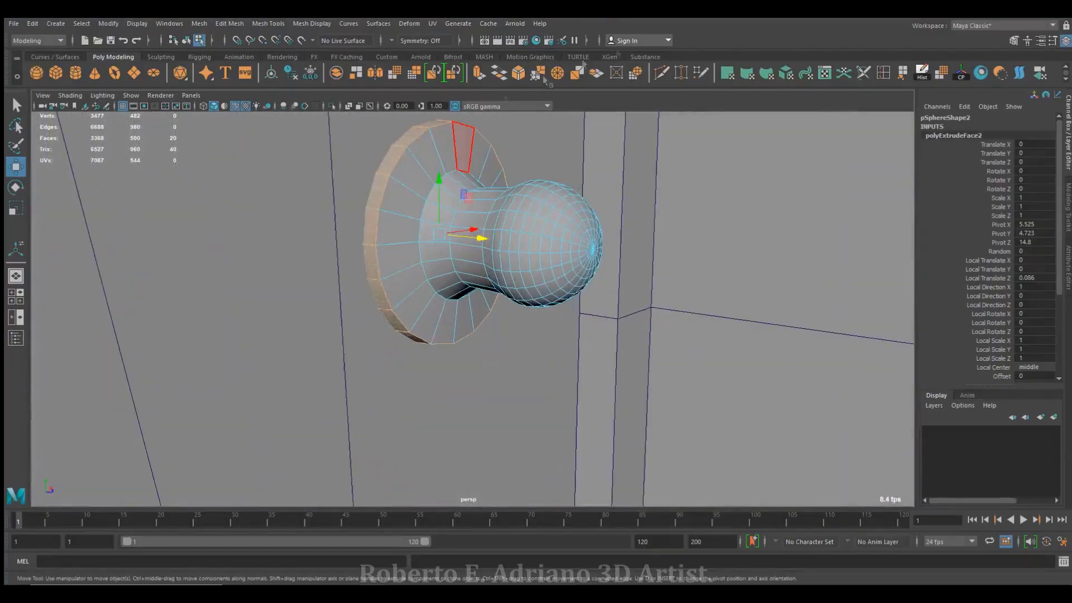
Insert supporting edge loops near the flange's outer rim and at its junction with the neck
right_click_drag(408, 196, 384, 176, "shift")
left_click(389, 177)
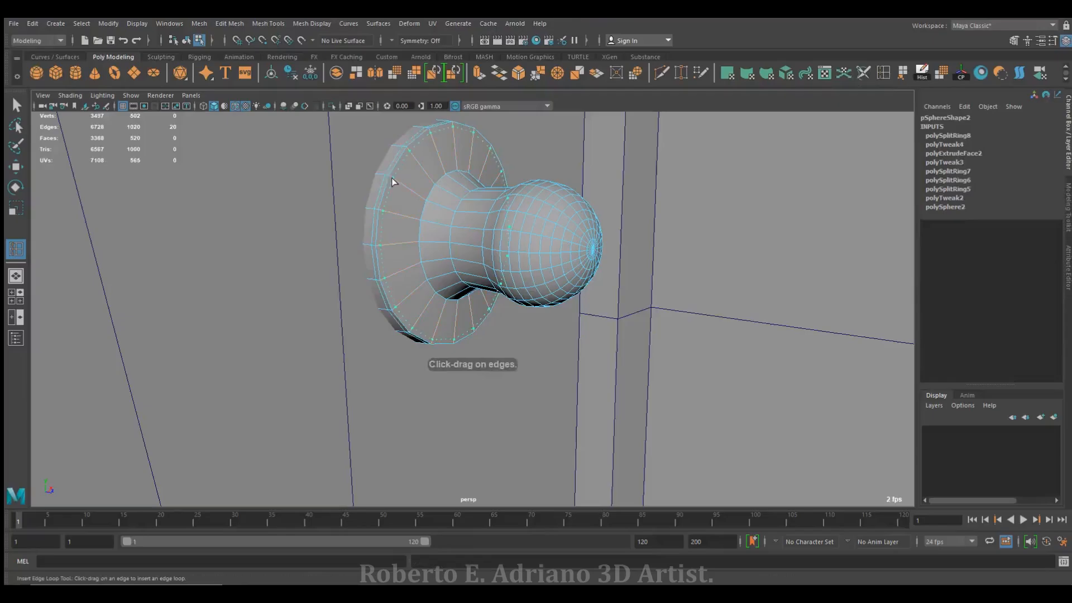
left_click(393, 182)
left_click(426, 203)
left_click(445, 218)
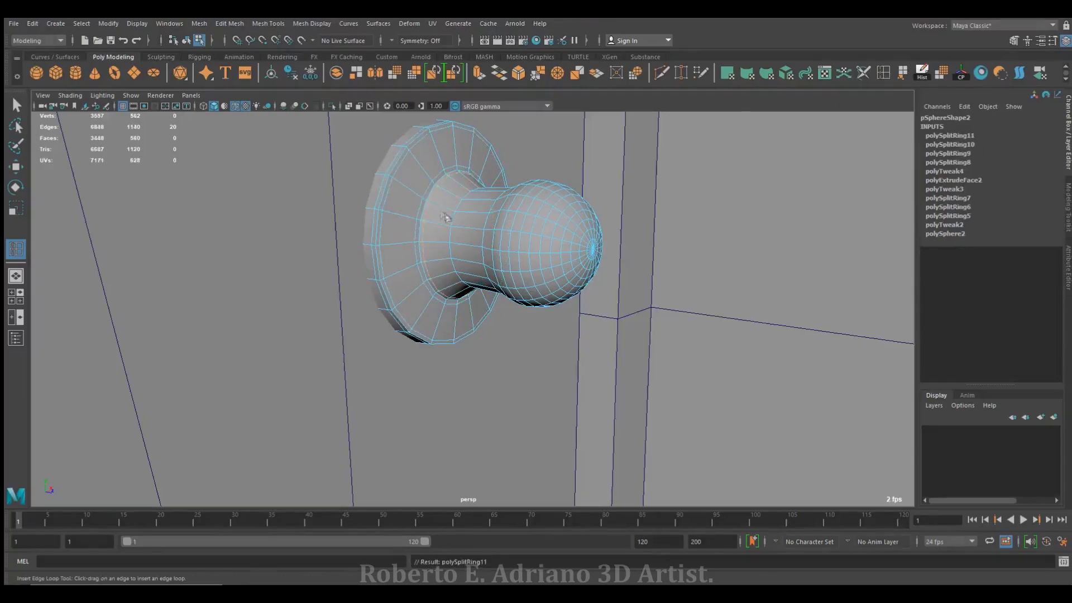
Preview the knob smoothed and examine its flange and neck from several angles
key("3")
left_click(15, 166)
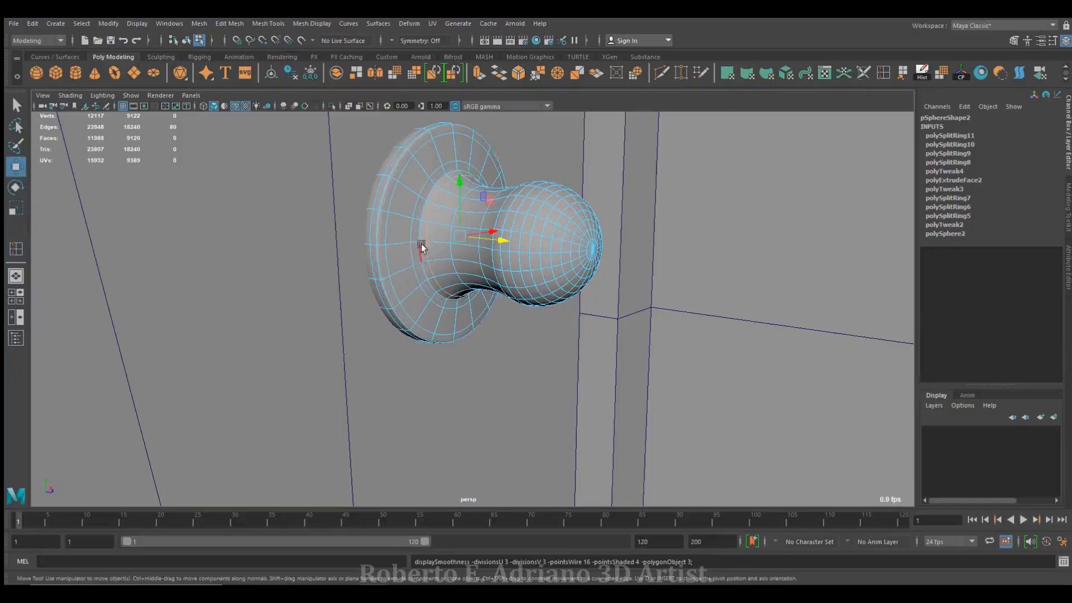
right_click_drag(527, 254, 436, 319, "alt")
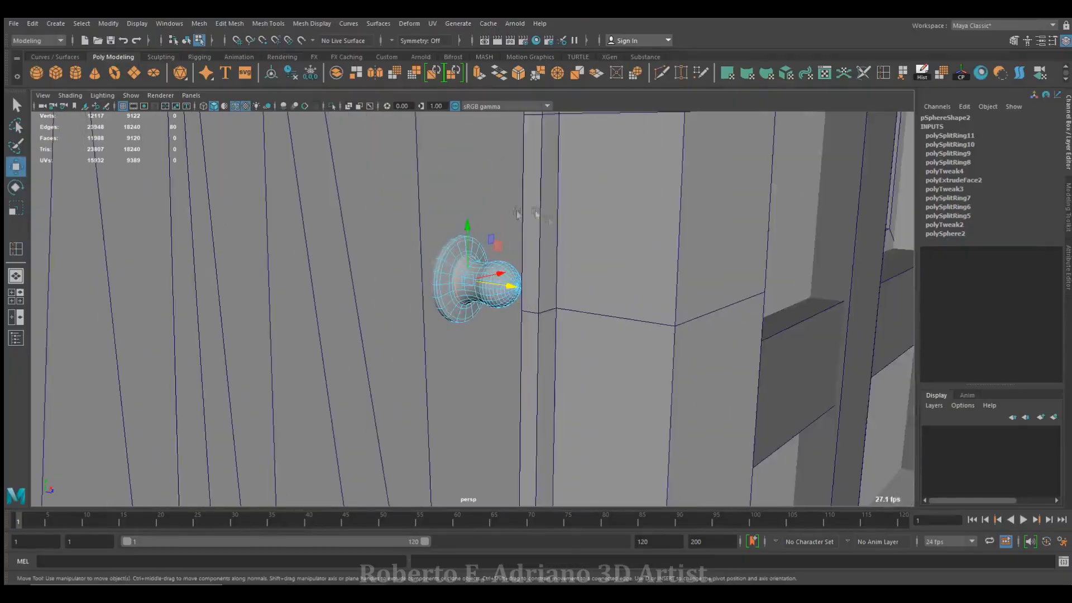
right_click_drag(528, 343, 443, 323, "alt")
left_click_drag(443, 321, 434, 211, "alt")
left_click_drag(527, 244, 411, 206, "alt")
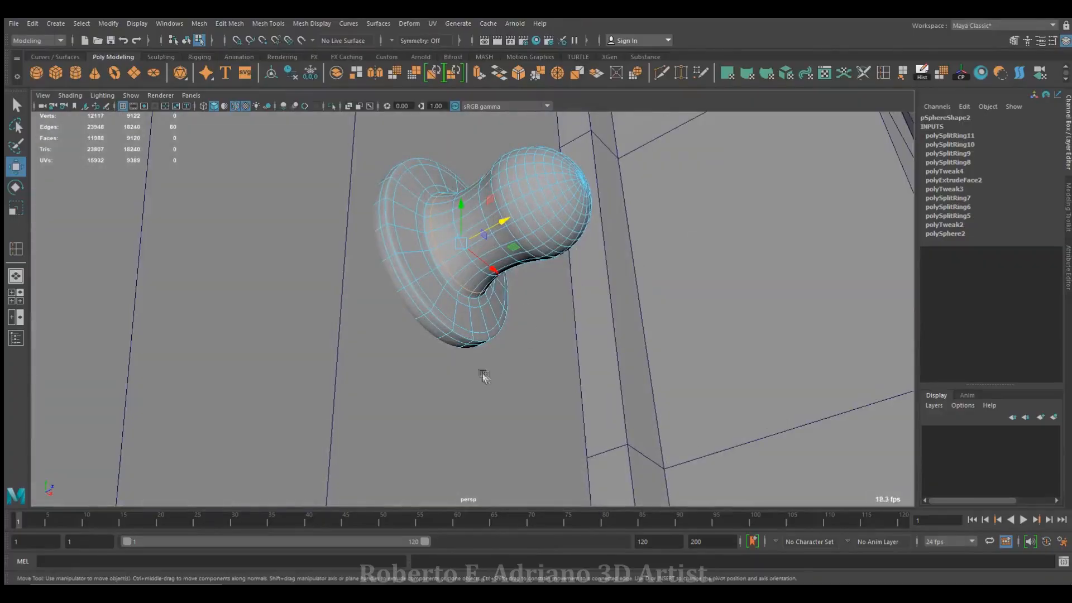
Turn off the smooth preview, undo the last two edge loops at the flange-neck junction, and compare the smoothed shape
key("1")
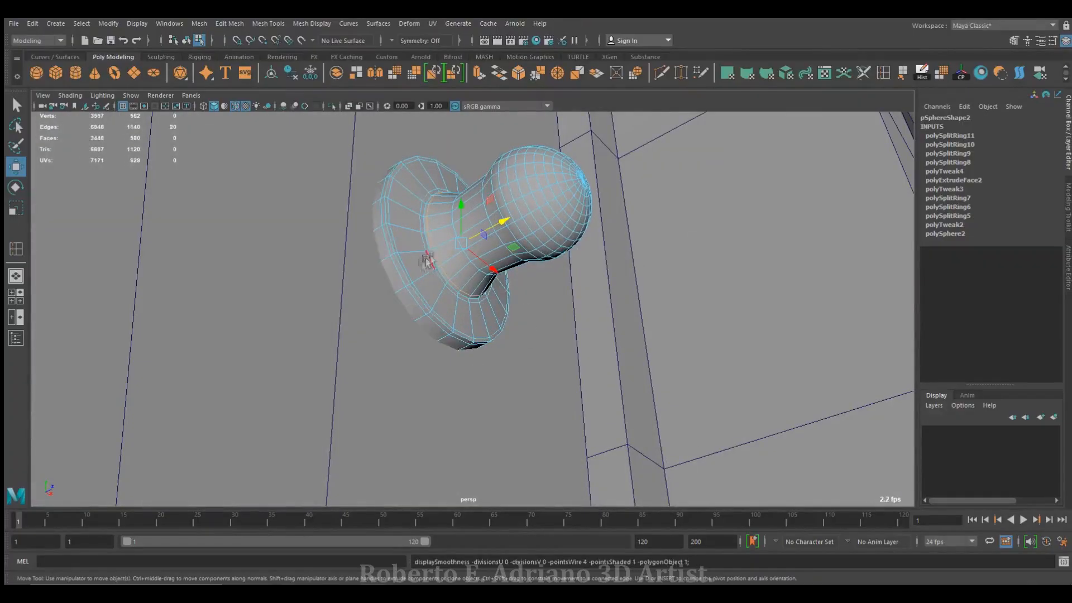
key("ctrl+z")
key("ctrl+z")
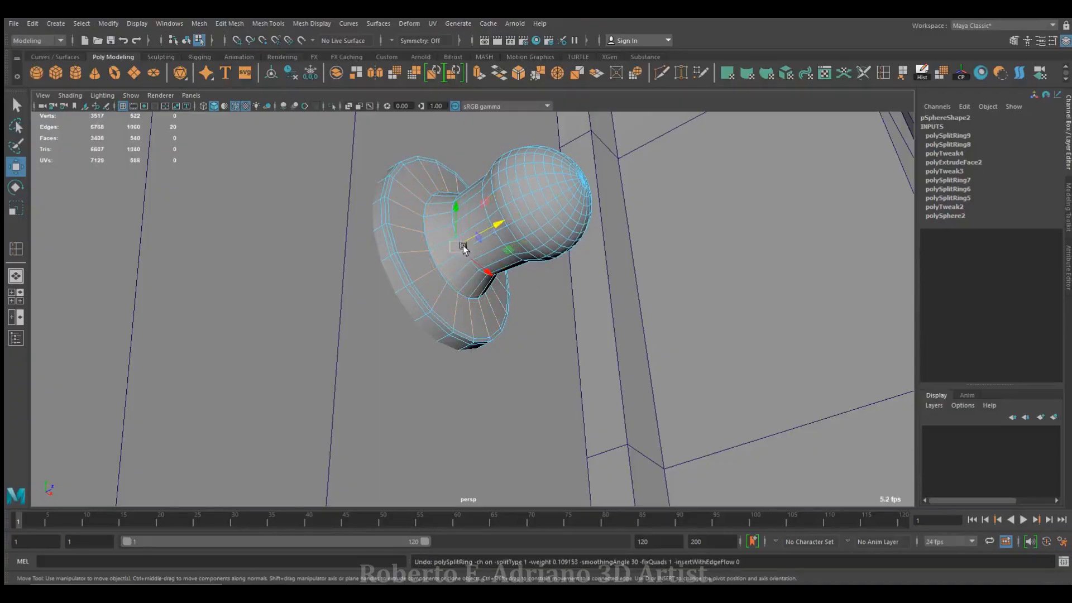
key("3")
key("1")
Insert two new edge loops tight around the flange-neck junction and return the knob to object mode
key("y")
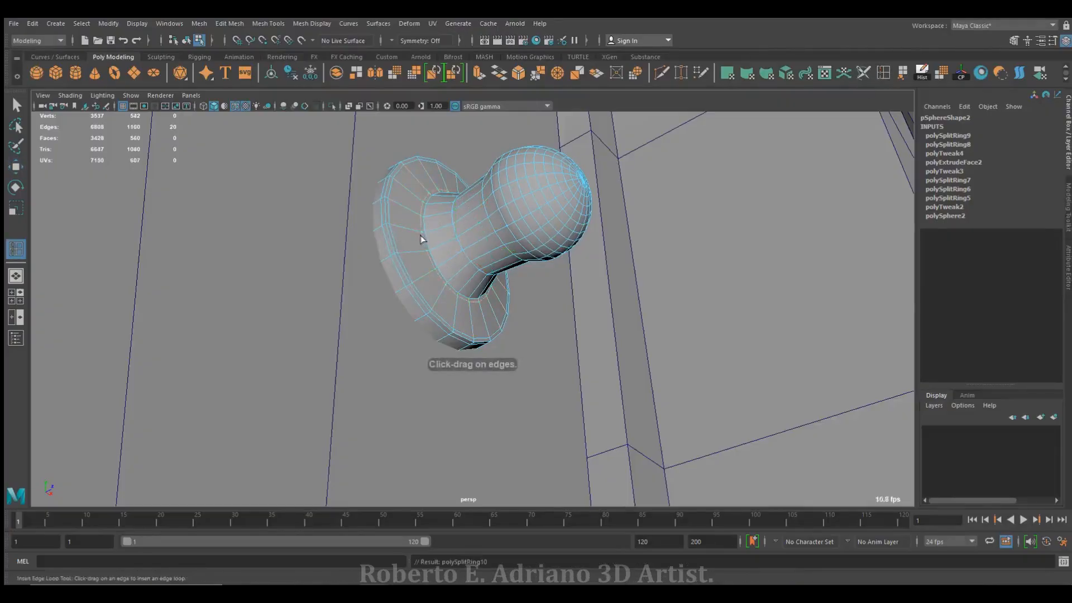
left_click(419, 236)
left_click(427, 235)
mouse_move(475, 246)
left_mouse_down("alt")
mouse_move(499, 292)
mouse_move(508, 284)
mouse_move(462, 249)
left_mouse_up("alt")
right_click_drag(461, 249, 497, 239)
left_click(429, 268)
left_click_drag(429, 268, 513, 304, "alt")
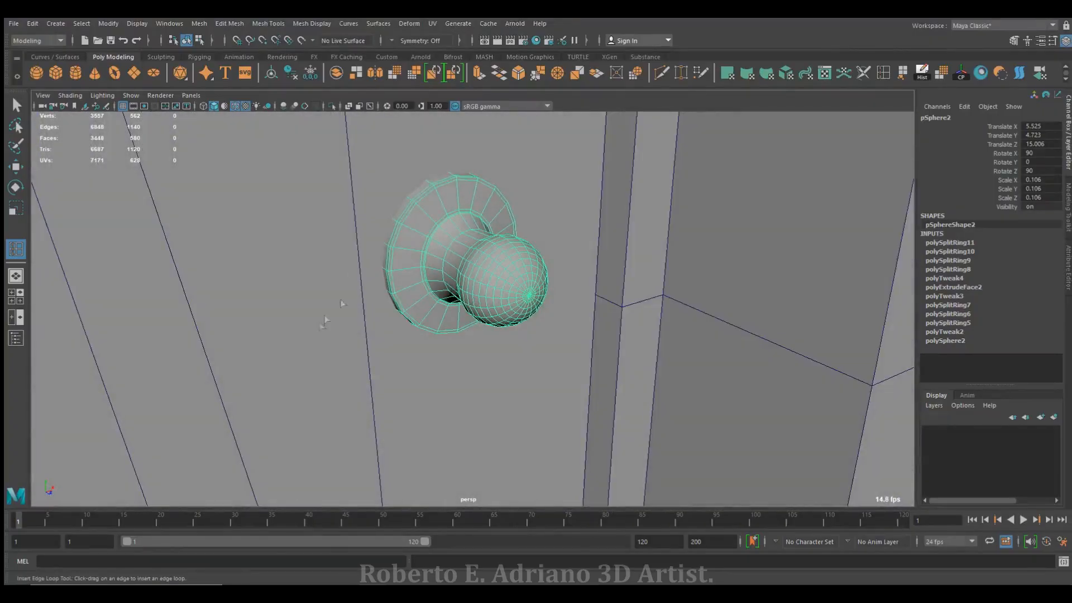
Save the scene and select the knob in object mode with the Move tool
left_click(110, 40)
left_click(525, 308)
left_click(22, 167)
right_click_drag(461, 255, 486, 241)
left_click_drag(410, 223, 446, 330, "alt")
scroll(453, 336, "up", 5)
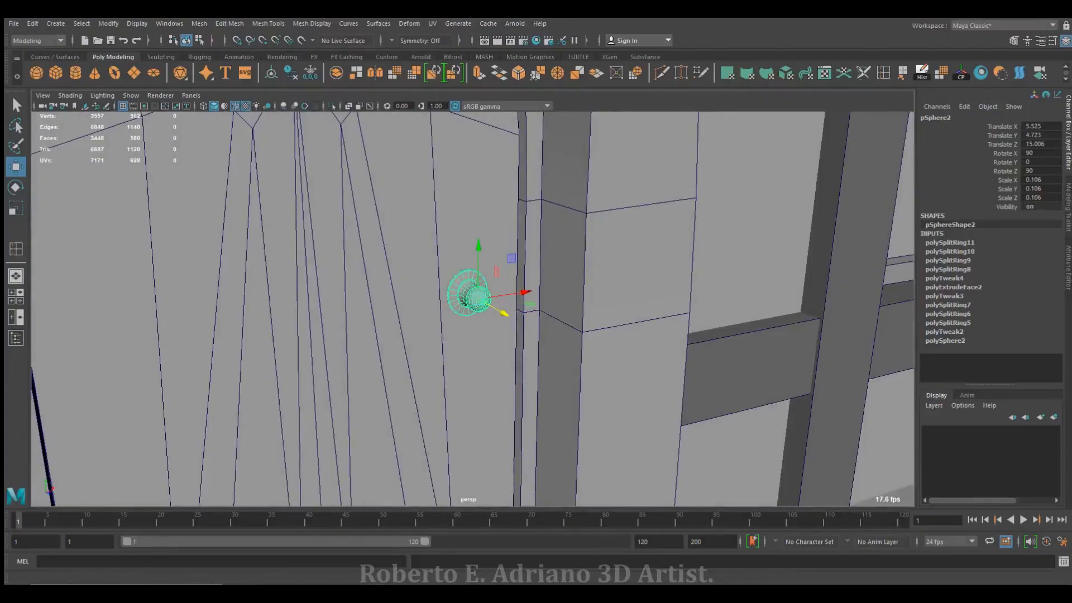
Rename the doorknob object as Picaporte_base
key("ctrl+a")
type("Picaporte")
key("Return")
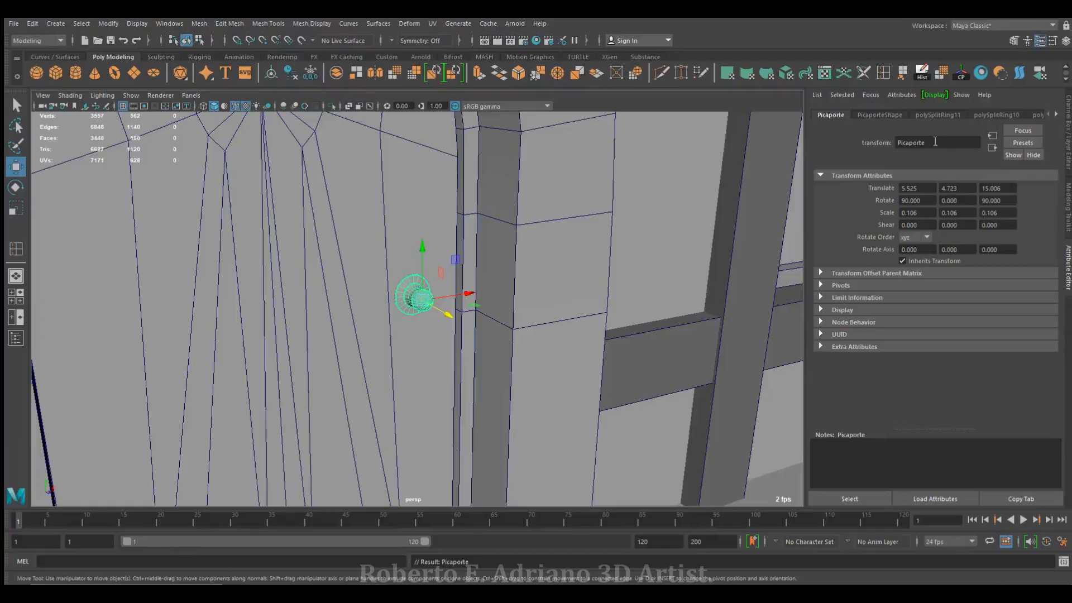
type("_base")
key("Return")
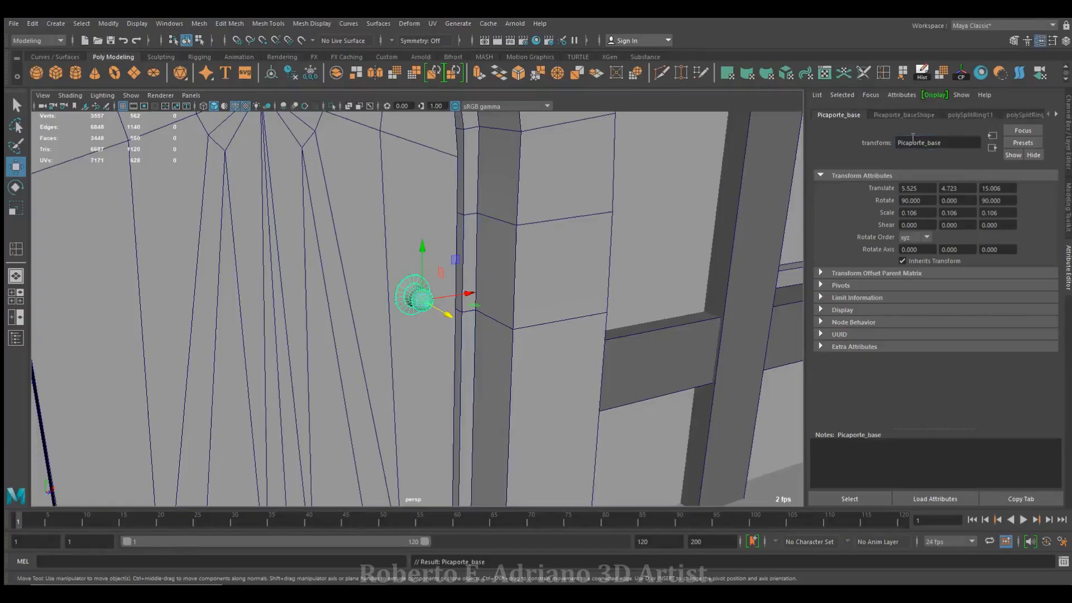
Assign the knob a new Phong material named Picaporte_mat with reflectivity 0.019 and a near-black color
right_click_drag(413, 285, 408, 377)
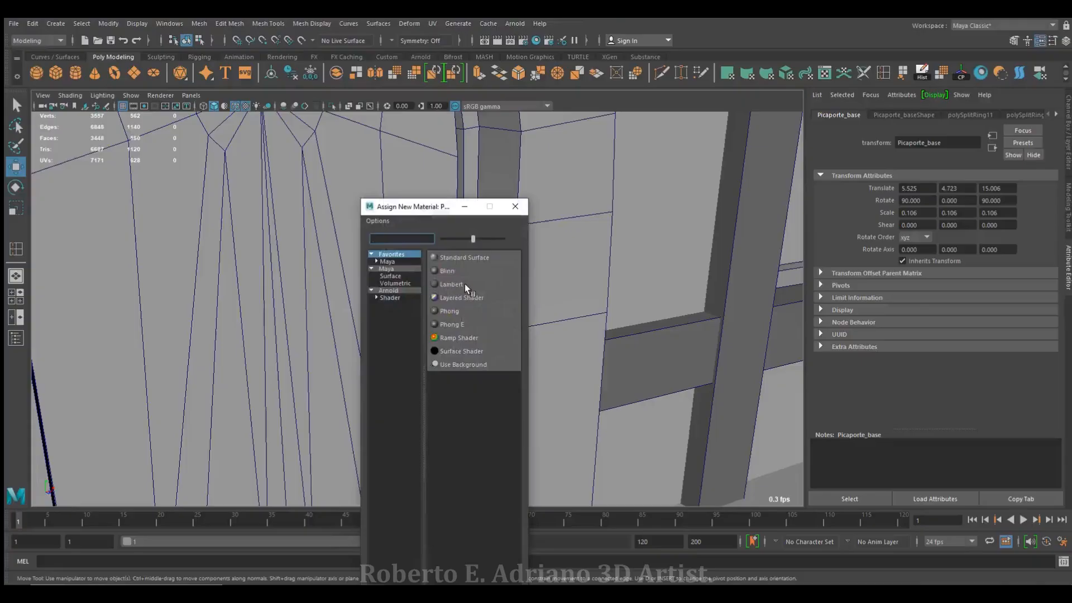
left_click(447, 311)
left_click_drag(950, 384, 943, 385)
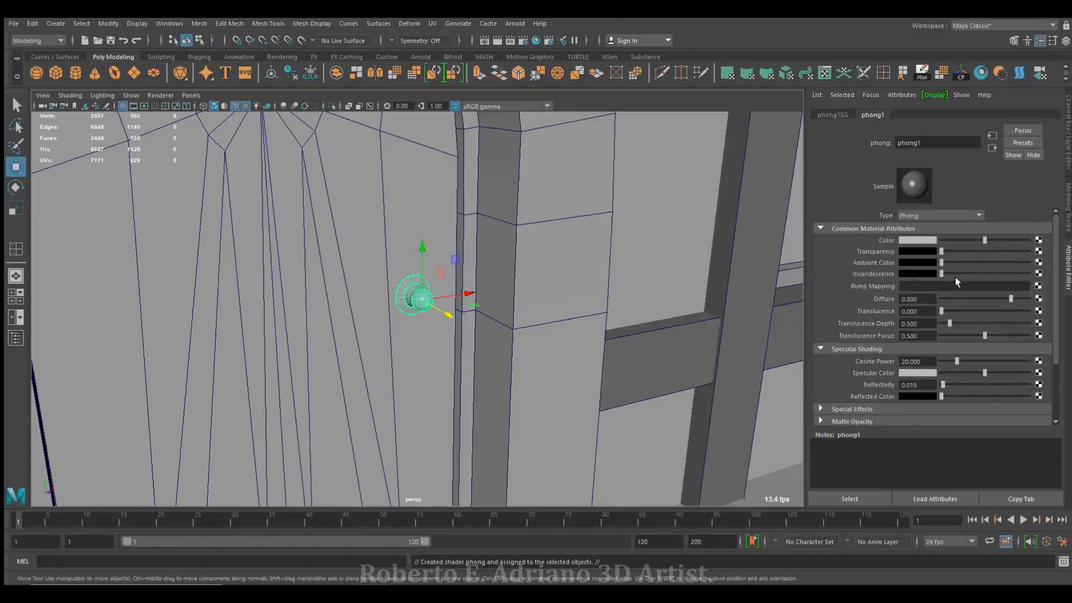
left_click_drag(984, 244, 947, 241)
key("f")
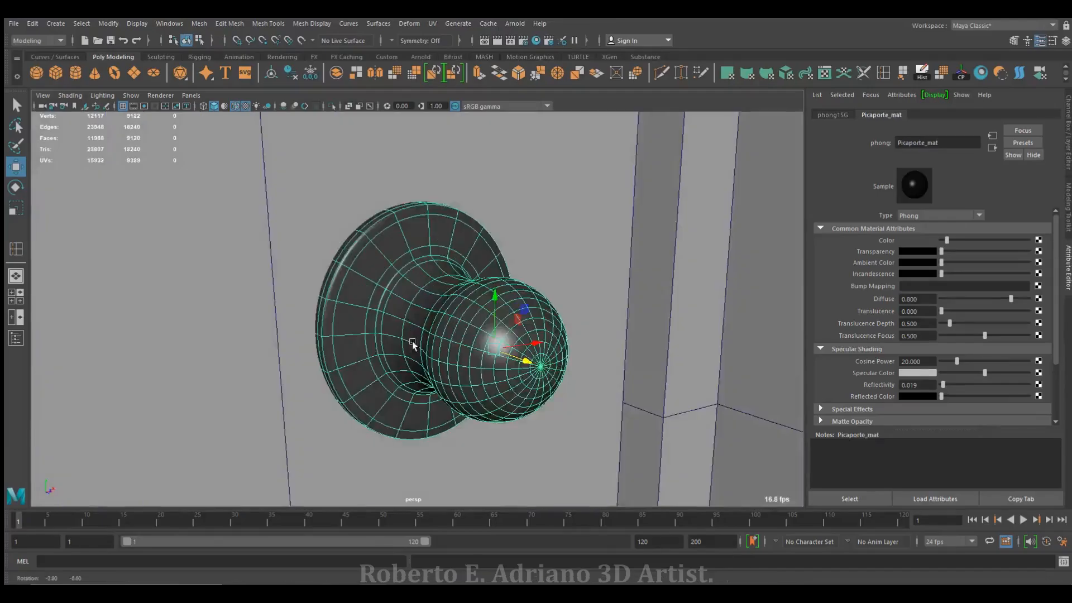
Select the doorknob base object and save the scene
mouse_move(391, 268)
left_mouse_down("alt")
mouse_move(358, 262)
mouse_move(407, 262)
left_mouse_up("alt")
left_click(352, 260)
scroll(394, 318, "down", 3)
left_click(423, 314)
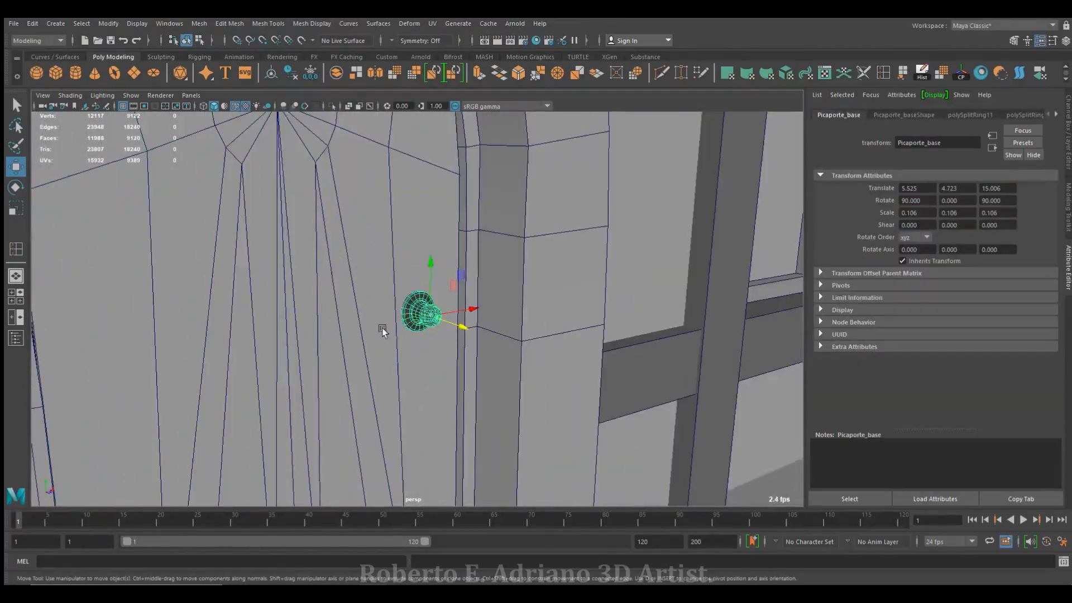
key("f")
key("ctrl+s")
Create a polygon cylinder in front of the arched door, below the doorknob
scroll(450, 297, "down", 6)
left_click_drag(450, 297, 502, 328, "alt")
scroll(502, 328, "down", 3)
middle_click_drag(502, 327, 523, 252, "alt")
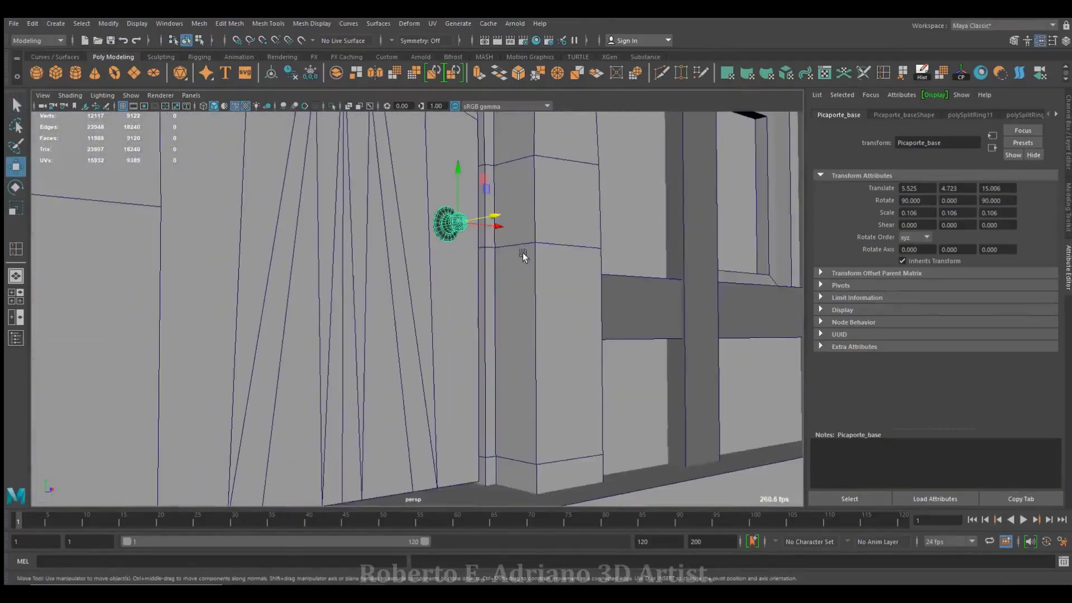
left_click_drag(522, 253, 477, 316, "alt")
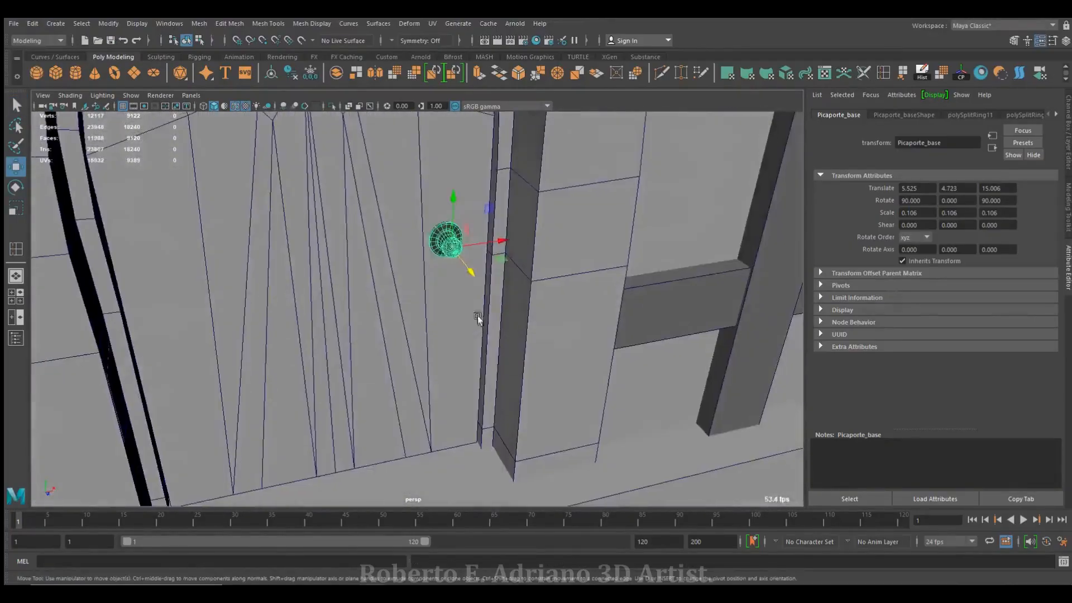
scroll(477, 316, "down", 5)
left_click(76, 72)
left_click_drag(226, 299, 425, 310)
left_click(1068, 148)
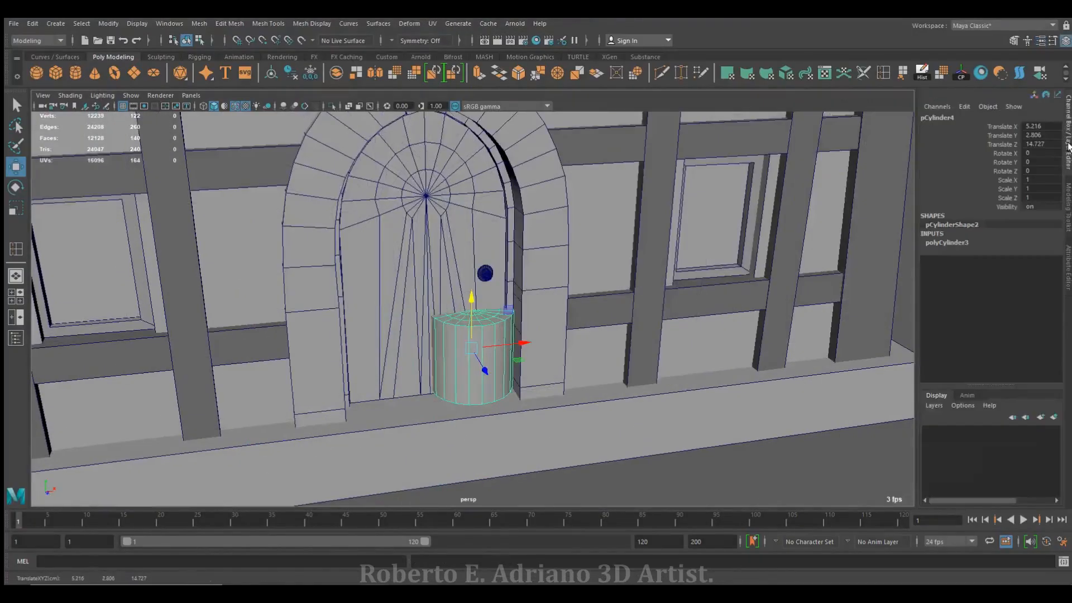
Lay the cylinder horizontally by setting its Rotate Z to -90
key("e")
left_click_drag(447, 314, 538, 296)
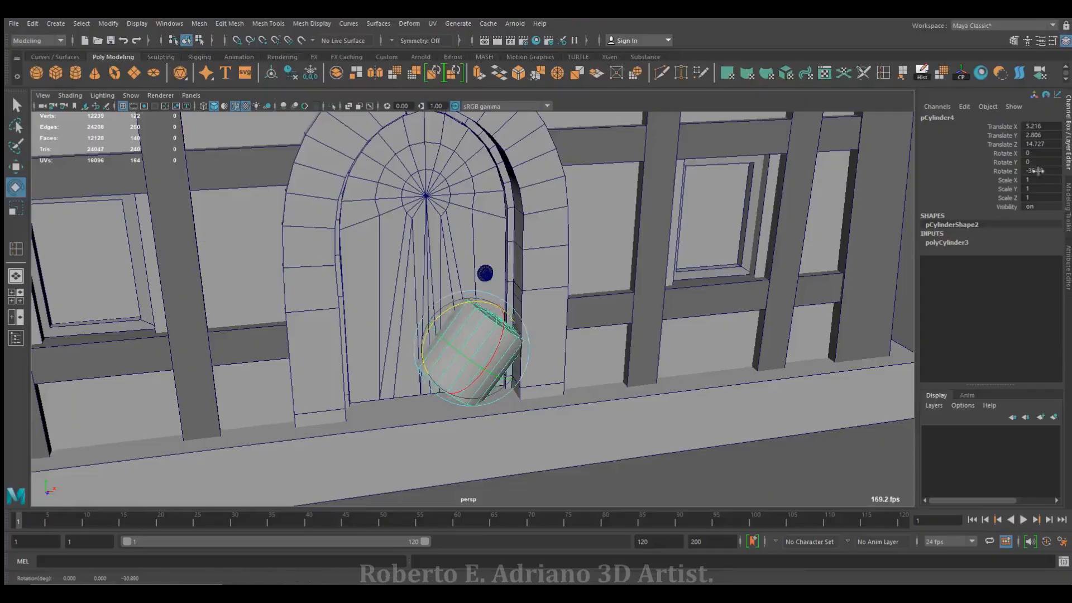
key("Delete")
key("ctrl+z")
left_click(1041, 171)
Scale the cylinder to 0.045, 0.208, 0.045 in X, Y, Z and position it crosswise through the doorknob's neck
left_click(15, 209)
left_click_drag(472, 348, 430, 353)
scroll(519, 385, "up", 5)
left_click_drag(519, 384, 550, 377)
left_click_drag(471, 380, 474, 277)
key("w")
key("f")
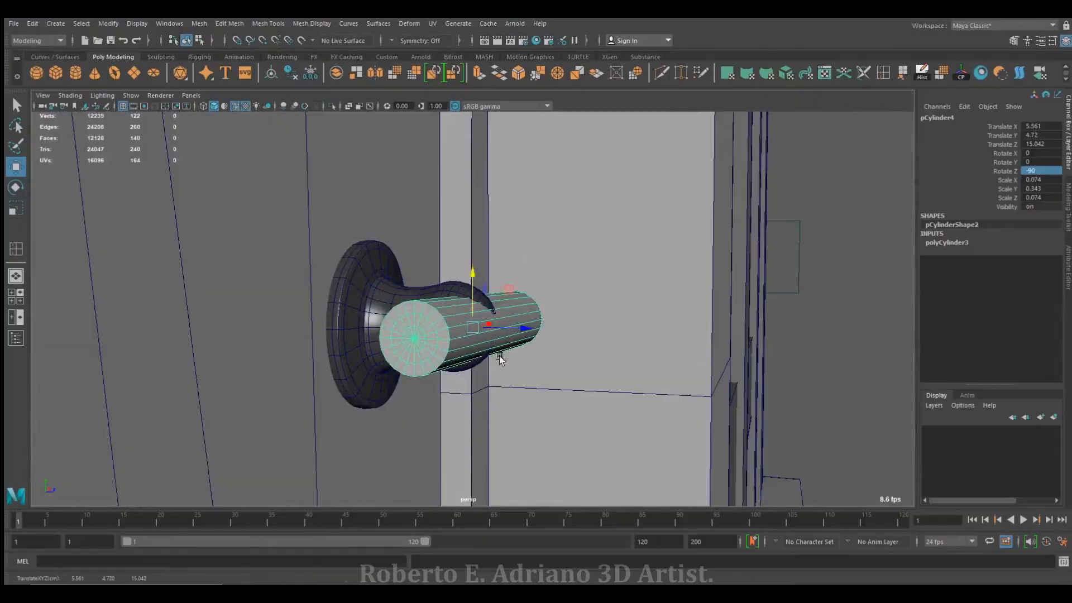
left_click_drag(500, 358, 544, 279, "alt")
key("r")
key("w")
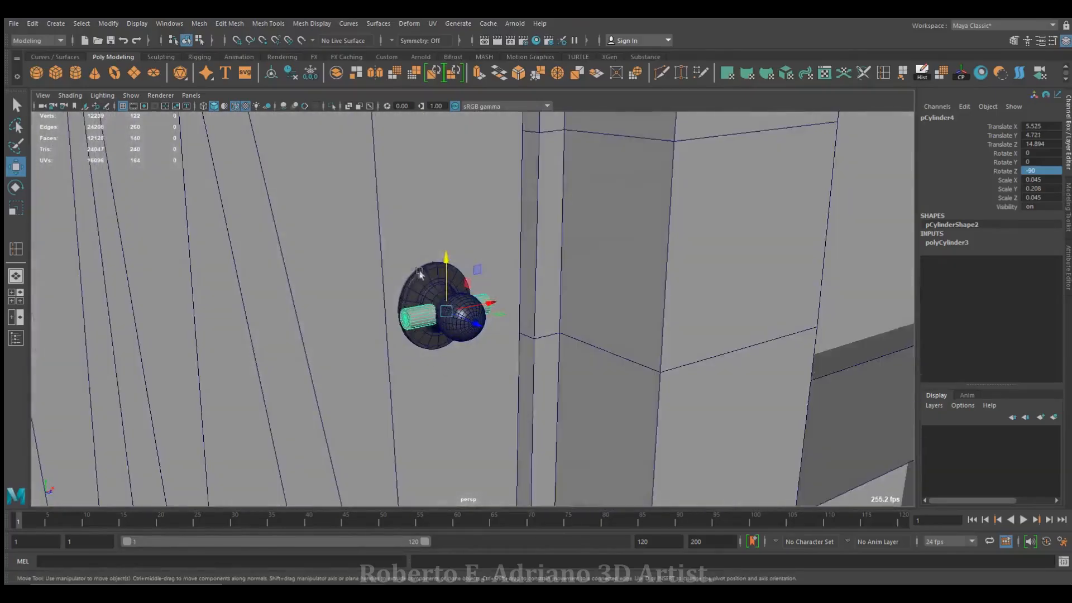
Try to subtract the cylinder from the doorknob with a Boolean difference and preview the mesh smoothed
left_click(435, 268)
left_click(417, 321, "shift")
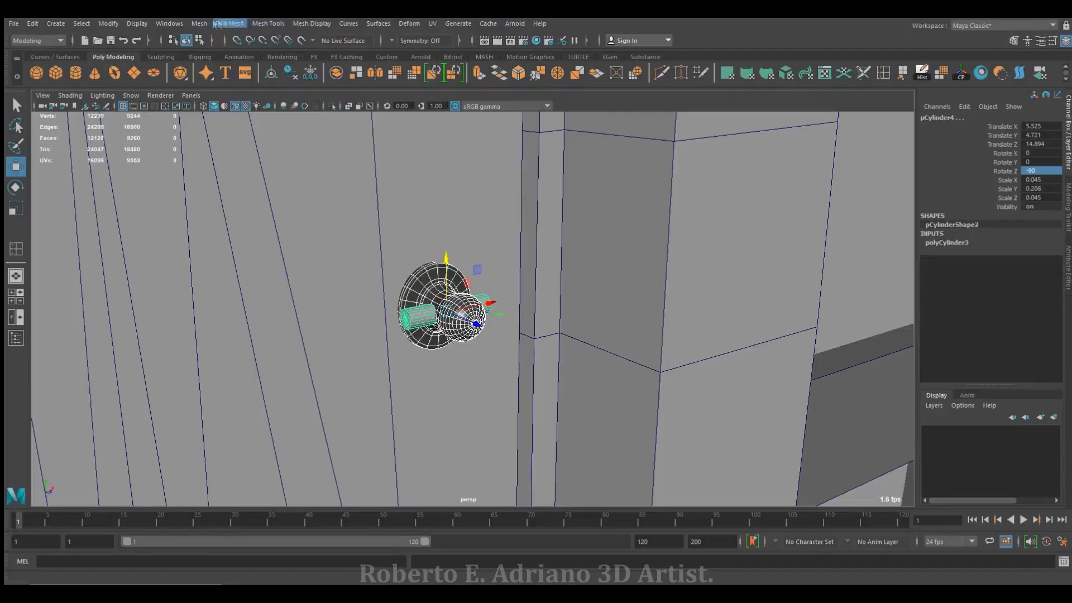
left_click(199, 23)
mouse_move(251, 51)
left_click(343, 63)
left_click_drag(446, 312, 426, 360, "alt")
scroll(431, 307, "up", 5)
key("3")
key("1")
scroll(430, 297, "up", 5)
left_click_drag(430, 297, 453, 270, "alt")
Undo the Boolean difference between the doorknob and the cylinder
left_click(883, 73)
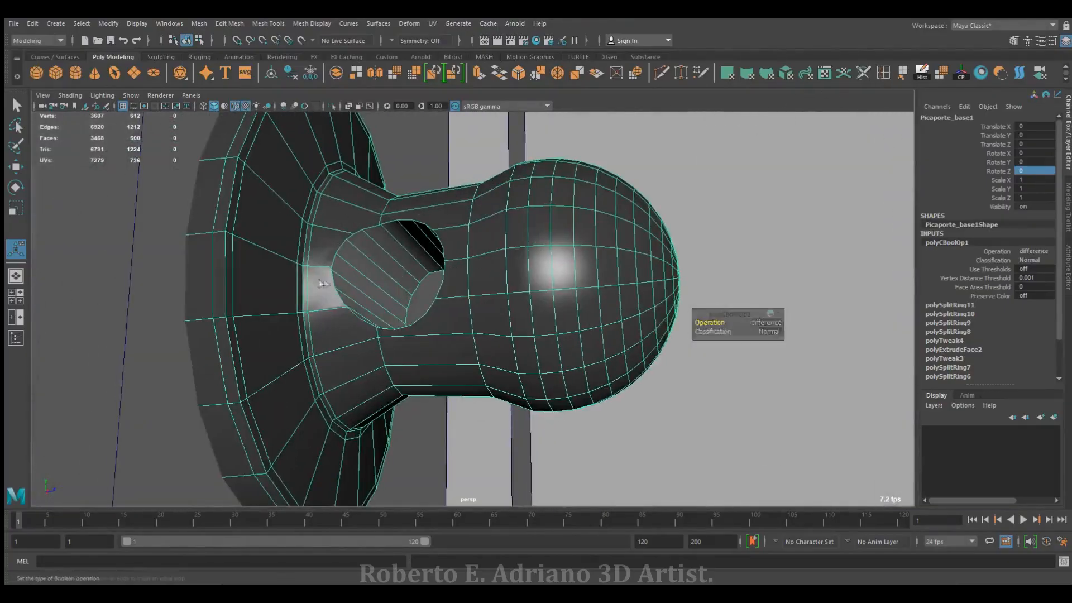
scroll(395, 322, "down", 3)
key("ctrl+z")
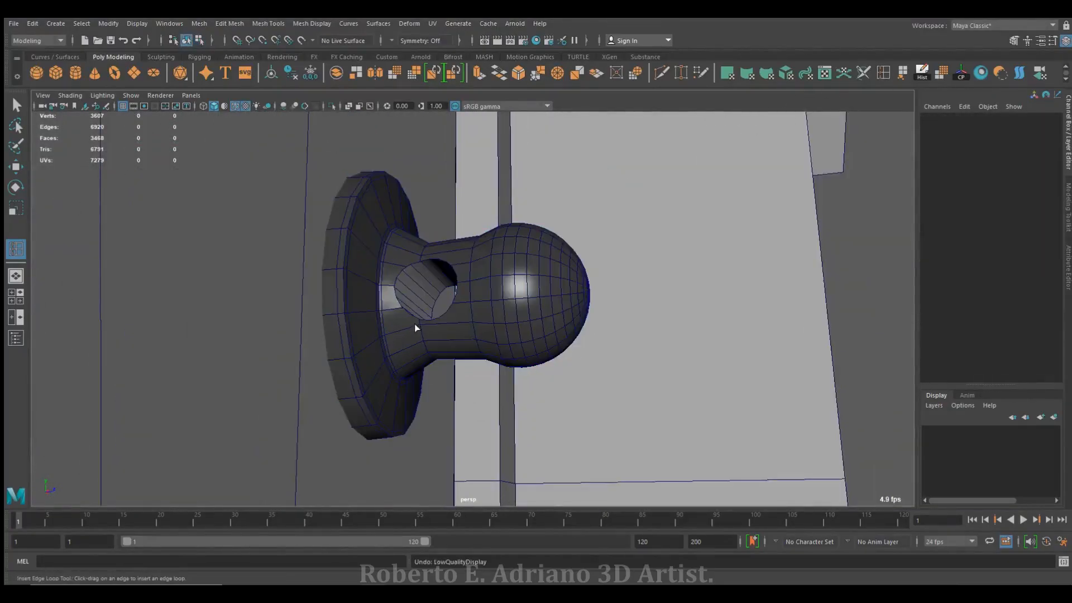
key("ctrl+z")
Insert two edge loops around the doorknob's neck and adjust their positions along it
left_click_drag(422, 333, 449, 356, "alt")
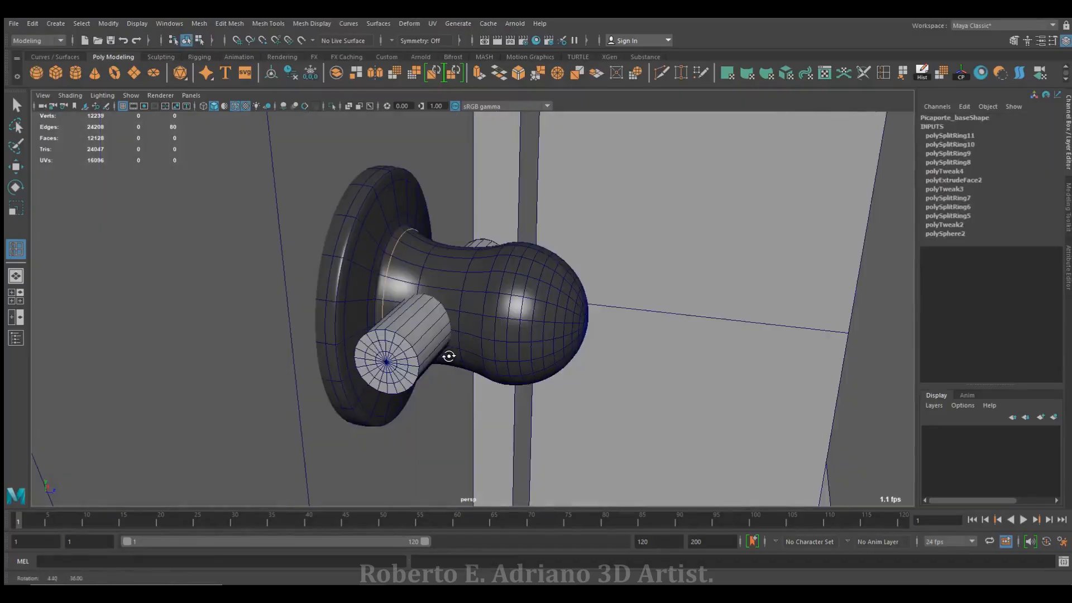
left_click(409, 262)
left_click_drag(409, 262, 467, 314, "alt")
left_click(16, 166)
key("y")
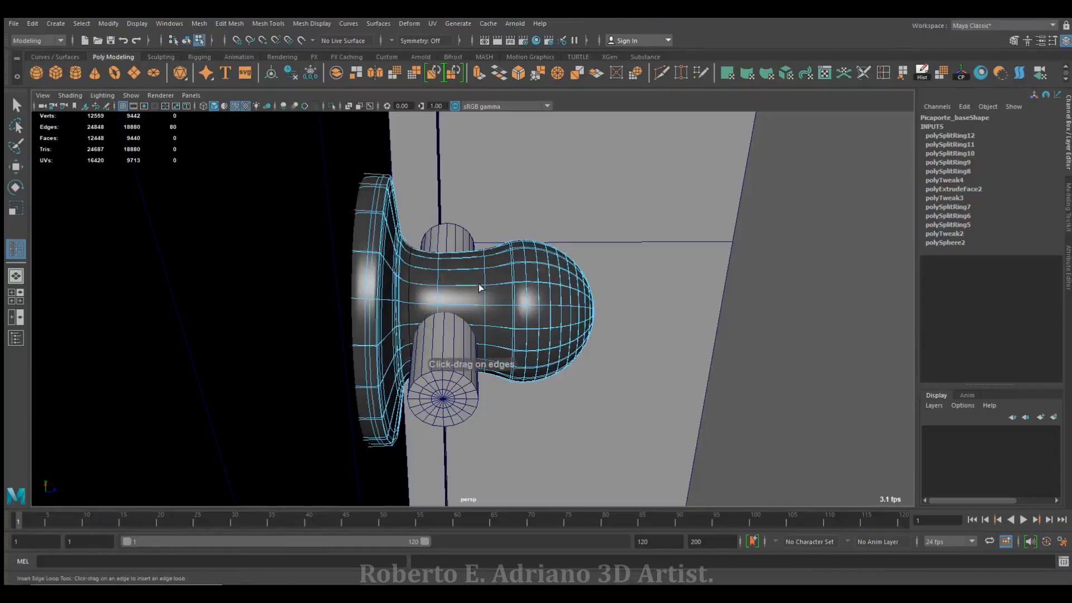
left_click(477, 290)
left_click(16, 167)
left_click_drag(489, 311, 545, 315)
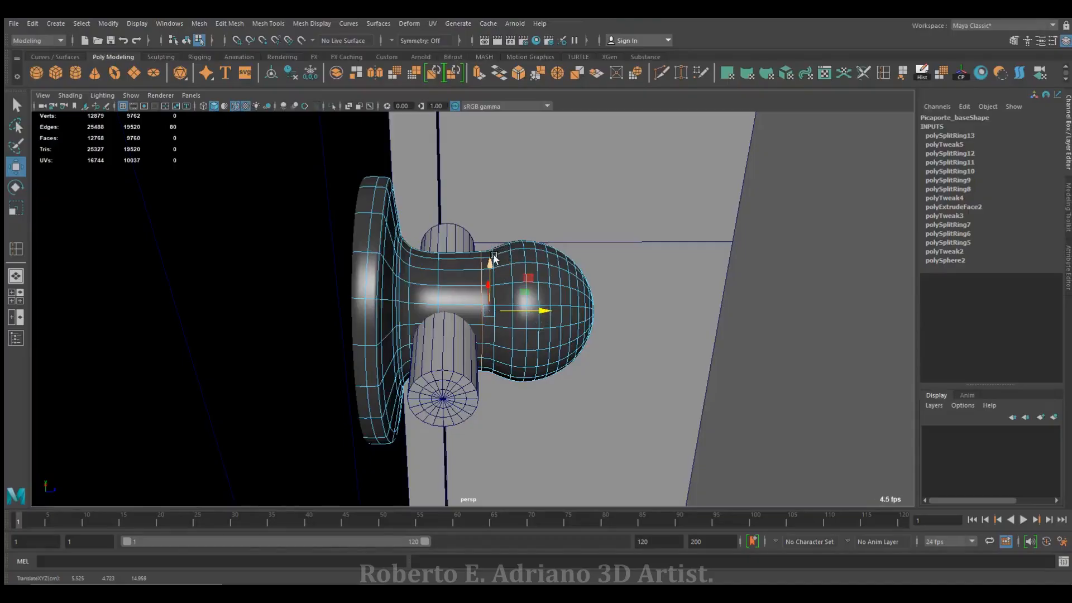
Insert three more edge loops around the knob's neck beside the cylinder and return the knob to object mode
left_click_drag(494, 254, 404, 303, "alt")
left_click_drag(493, 362, 466, 287, "alt")
left_click(887, 75)
key("F8")
left_click(413, 281)
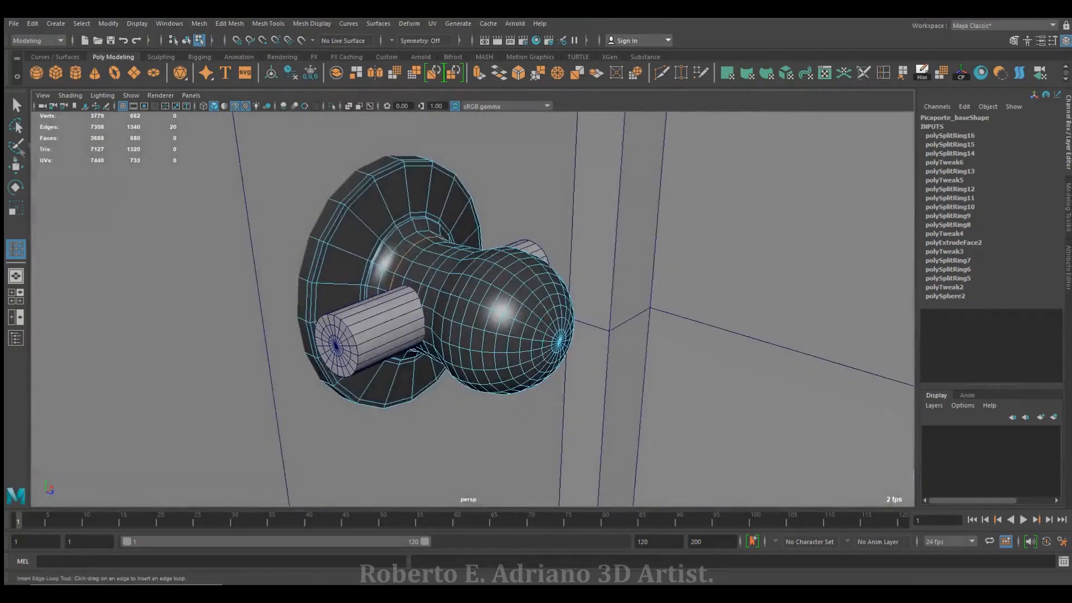
left_click(16, 166)
right_click_drag(372, 242, 389, 220)
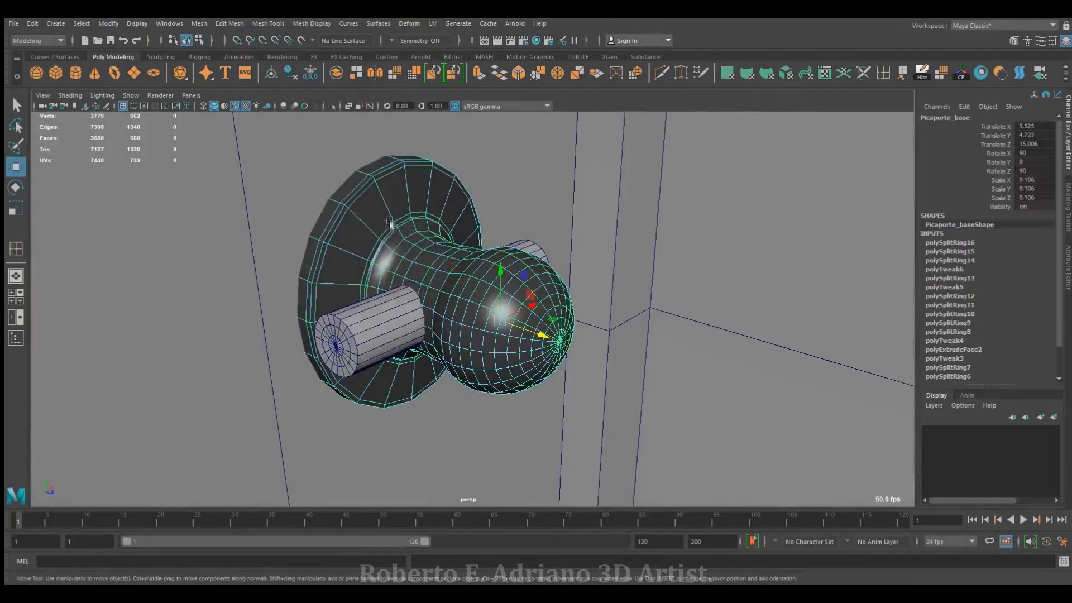
Increase the cylinder's subdivisions and subtract it from the doorknob with a Boolean difference
left_click(375, 315)
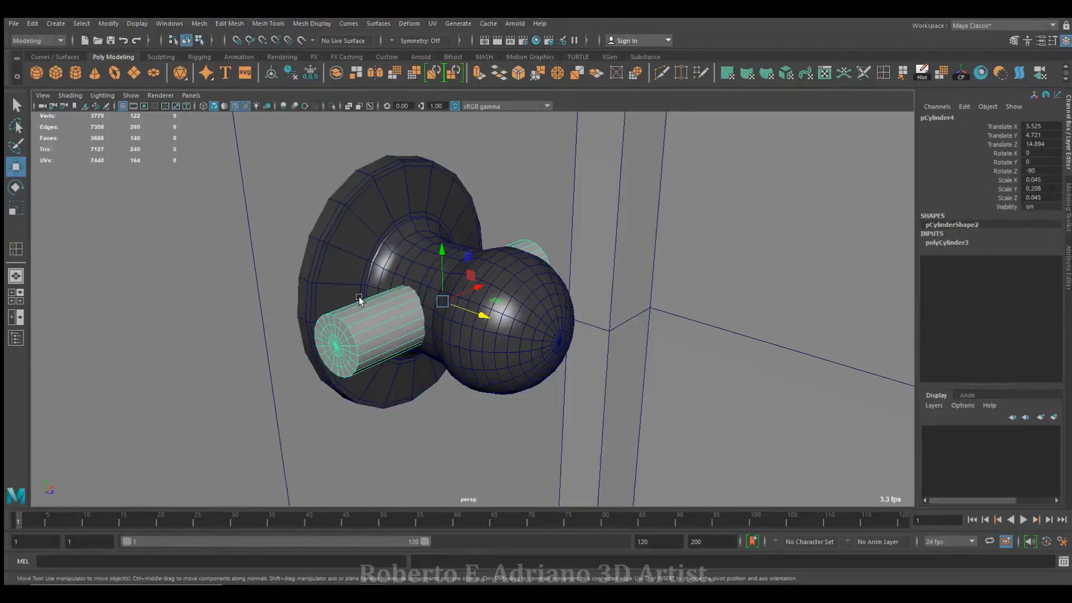
left_click(949, 242)
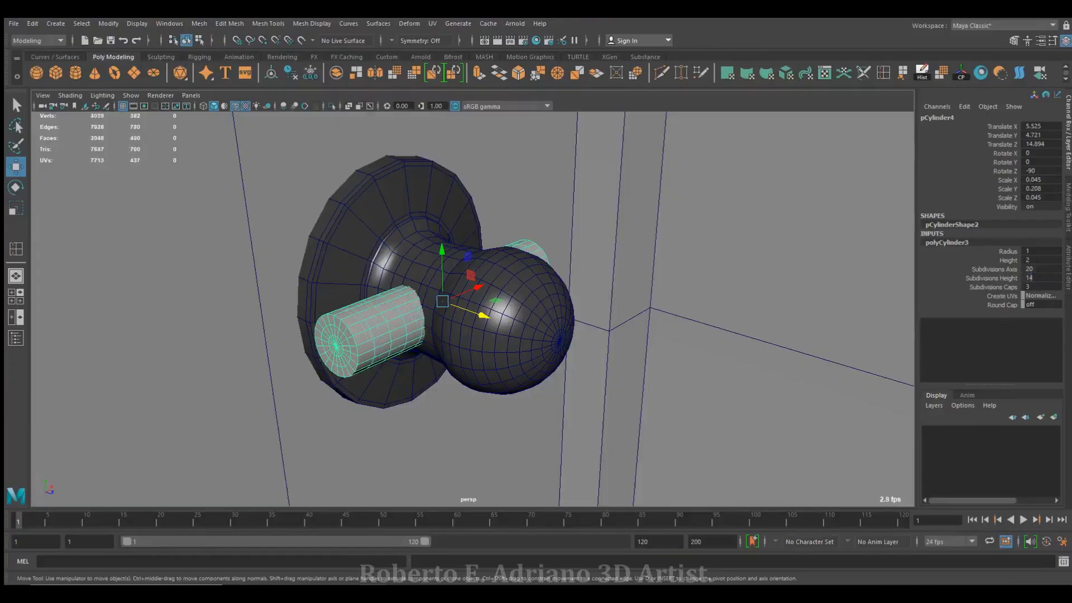
left_click(403, 246)
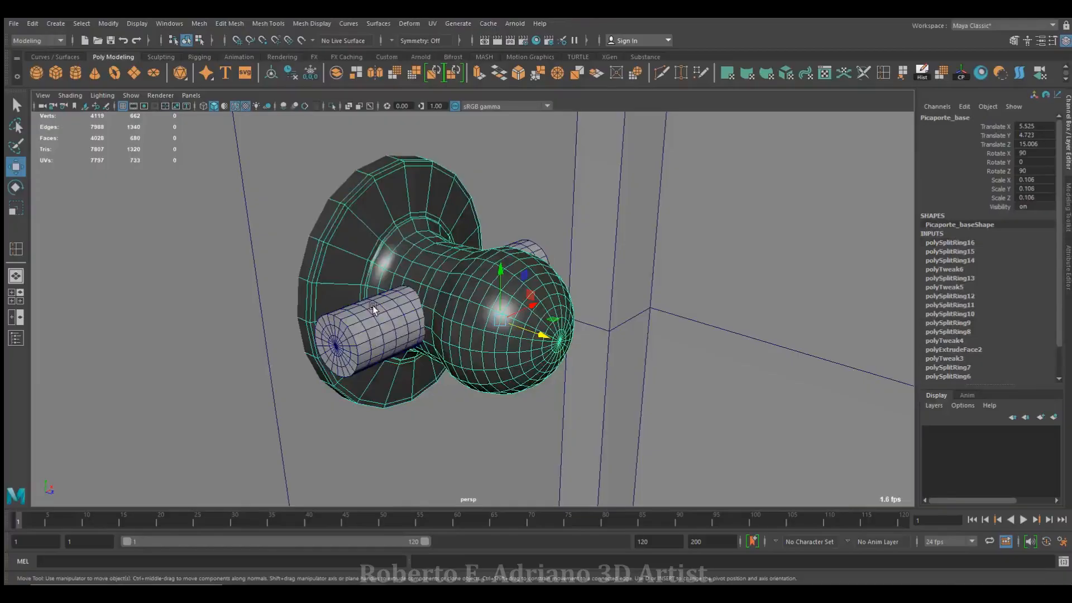
left_click(373, 313, "shift")
left_click(200, 24)
mouse_move(226, 51)
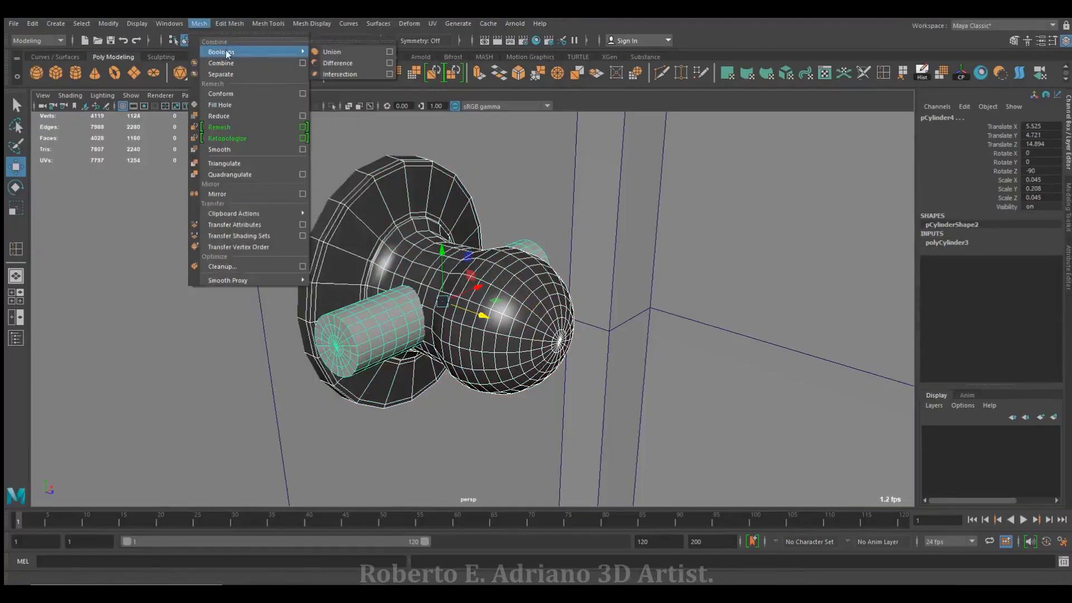
left_click(344, 62)
left_click_drag(436, 290, 396, 335, "alt")
key("1")
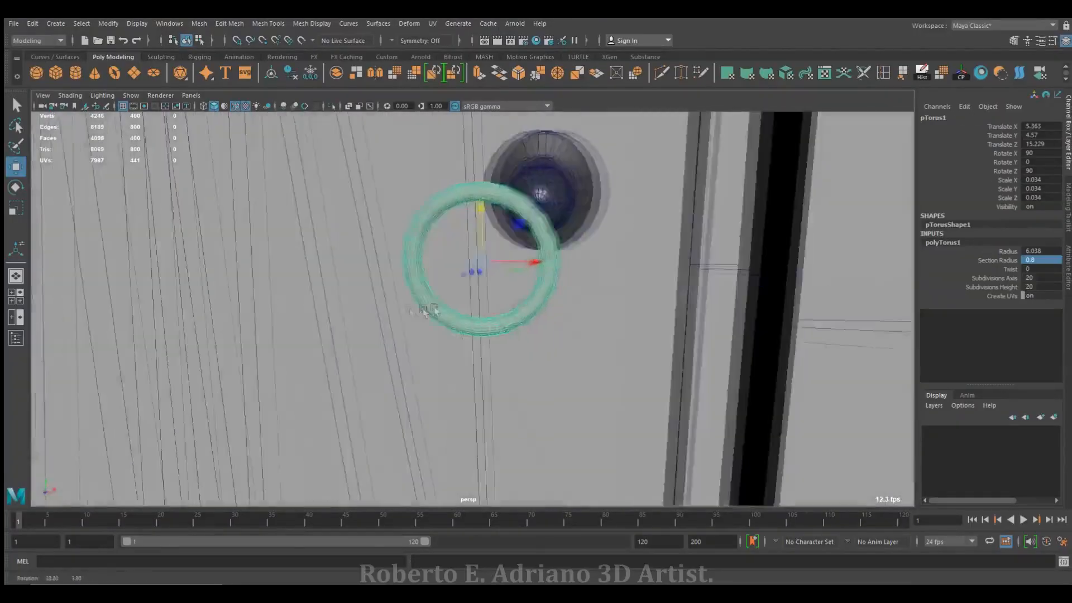
Move the torus ring to X 5.524, Y 4.512, Z 14.88 so it hangs through the hole in the knob's neck
left_click_drag(435, 311, 450, 299, "alt")
left_click_drag(540, 261, 605, 261)
mouse_move(488, 290)
left_mouse_down("alt")
mouse_move(544, 254)
mouse_move(657, 287)
mouse_move(579, 256)
mouse_move(395, 263)
mouse_move(495, 270)
left_mouse_up("alt")
left_click_drag(471, 207, 470, 209)
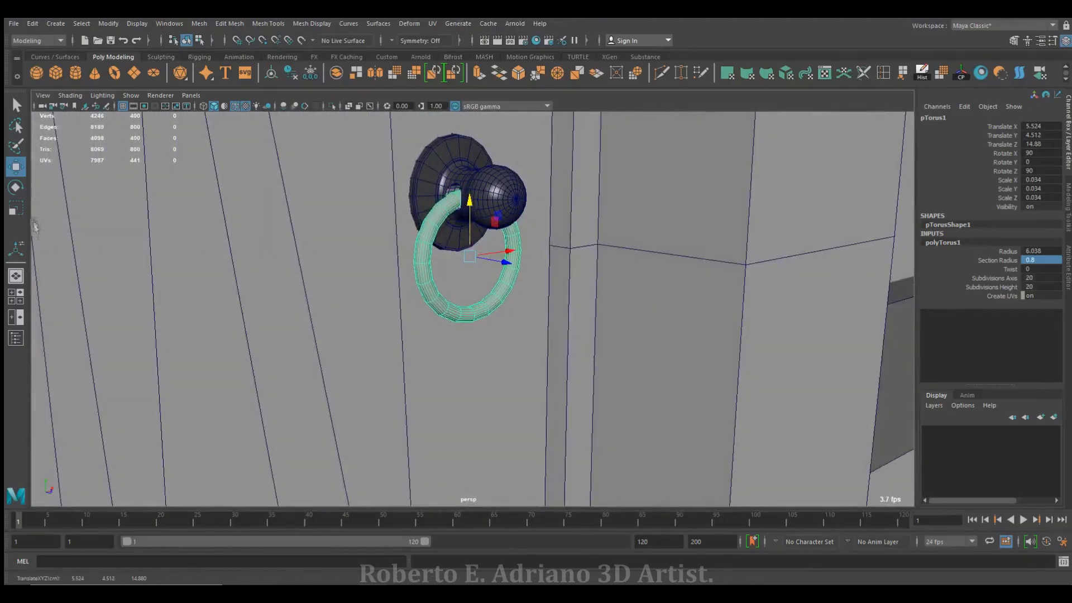
Scale the ring uniformly to 0.042 and lower it to Y 4.468
key("r")
mouse_move(471, 257)
left_mouse_down()
mouse_move(480, 248)
mouse_move(490, 259)
left_mouse_up()
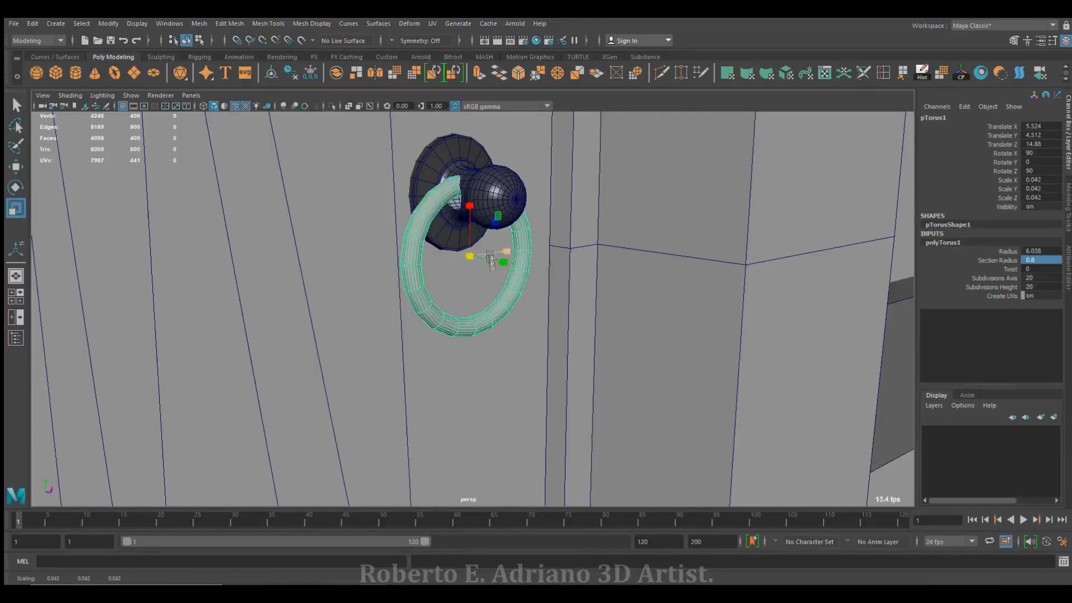
key("w")
left_click_drag(470, 202, 467, 215)
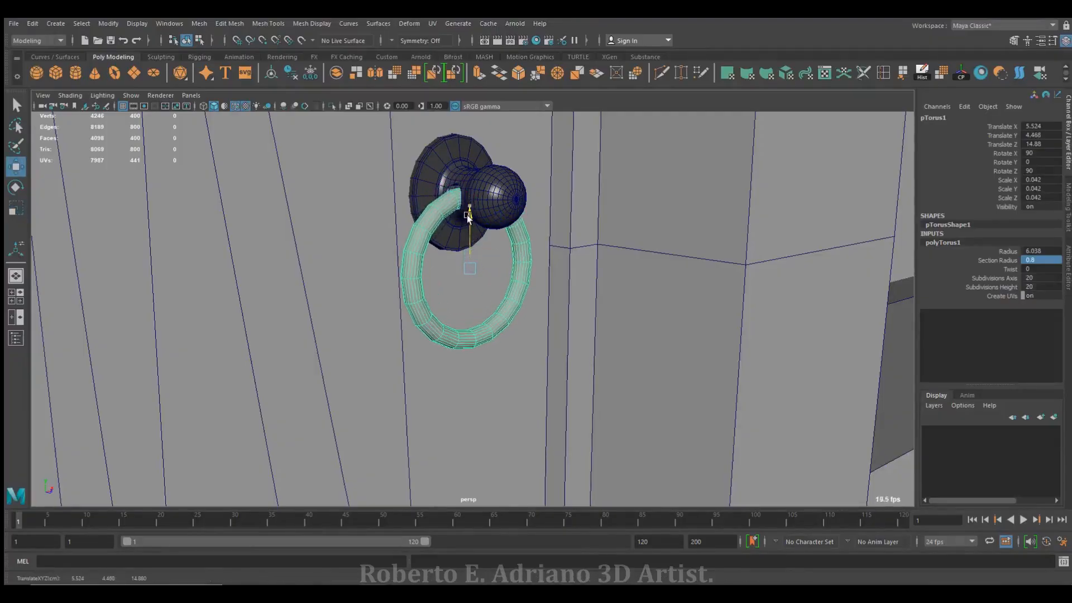
Move the ring's pivot up to the knob's hole and tilt the ring around it to Rotate Y -1.812
left_click_drag(512, 266, 432, 333, "alt")
key("d")
key("e")
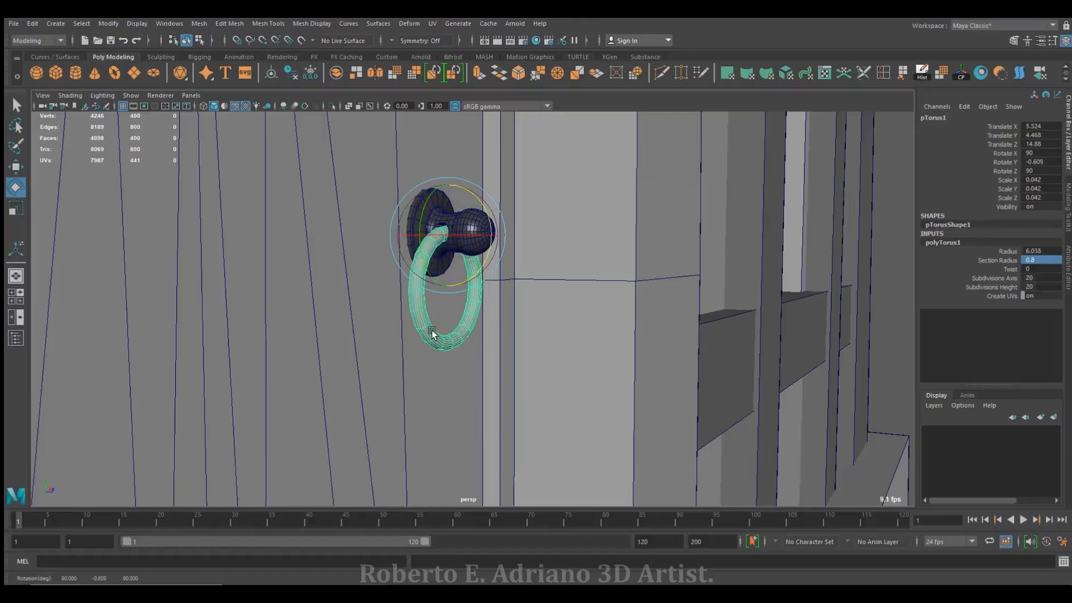
left_click_drag(460, 236, 460, 295)
left_click_drag(490, 216, 483, 304)
left_click(390, 276)
scroll(391, 275, "down", 3)
scroll(470, 297, "up", 5)
Rename the torus ring object as Picaporte_
left_click(471, 297)
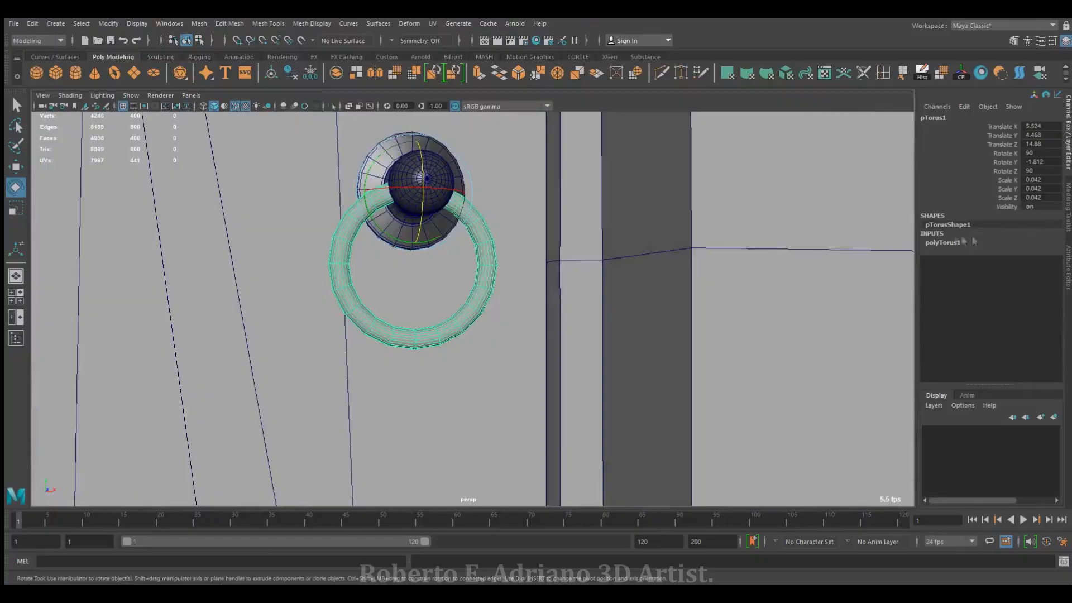
left_click(1068, 267)
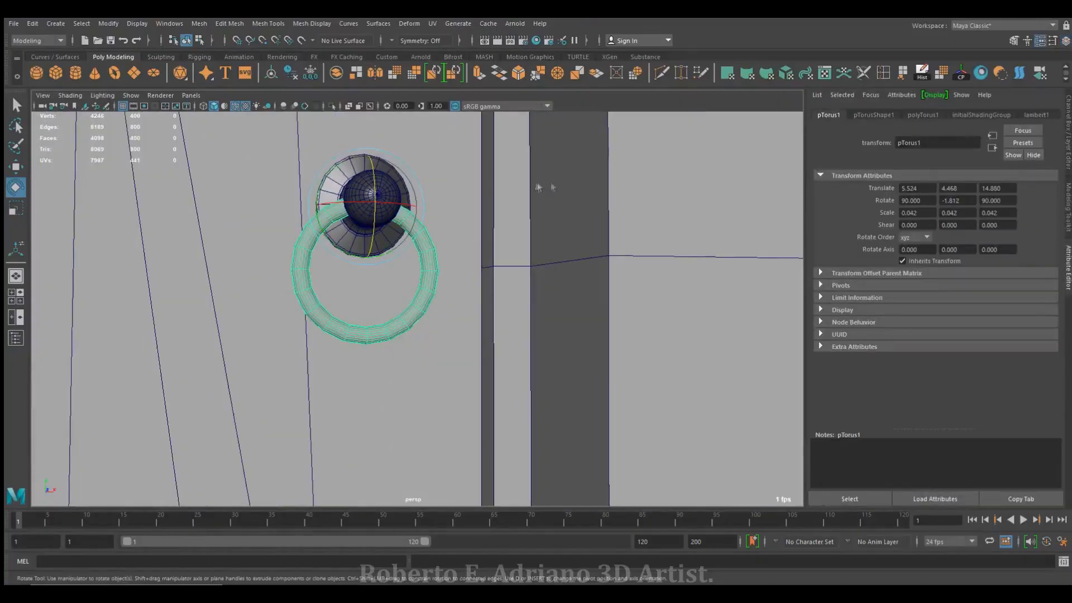
left_click_drag(430, 251, 460, 259, "alt")
type("Picaporte")
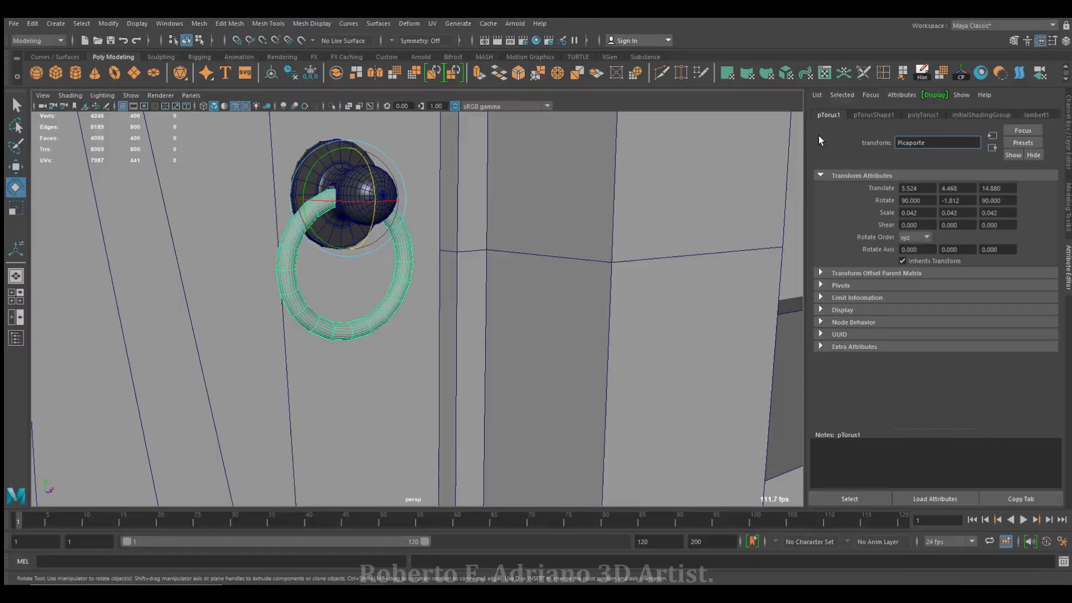
type("_")
key("Return")
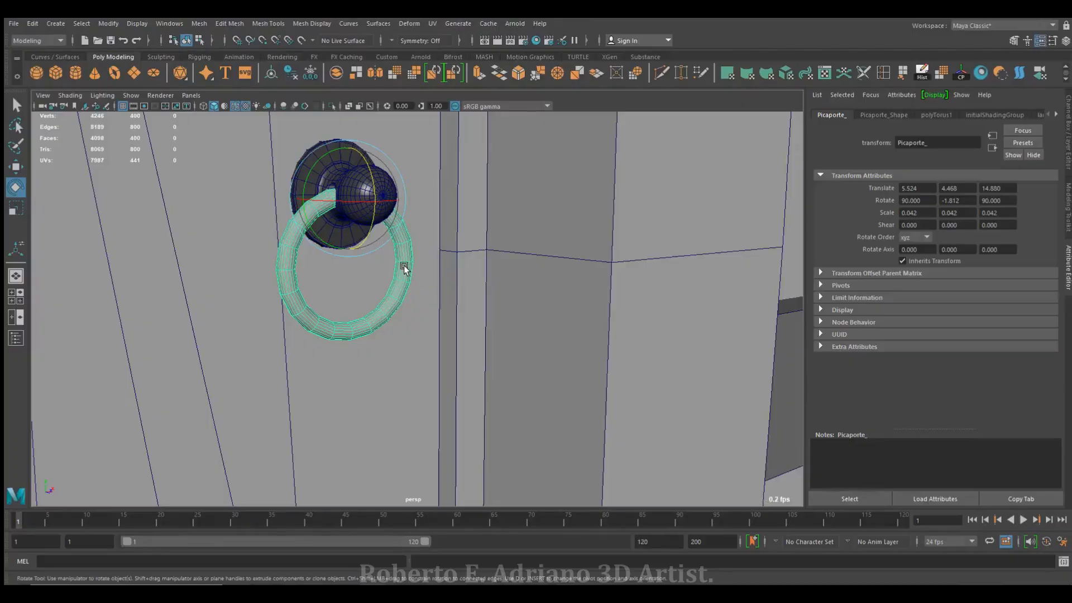
Assign the ring a new Phong material named Picaporte mat with lowered reflectivity
right_click_drag(404, 269, 408, 553)
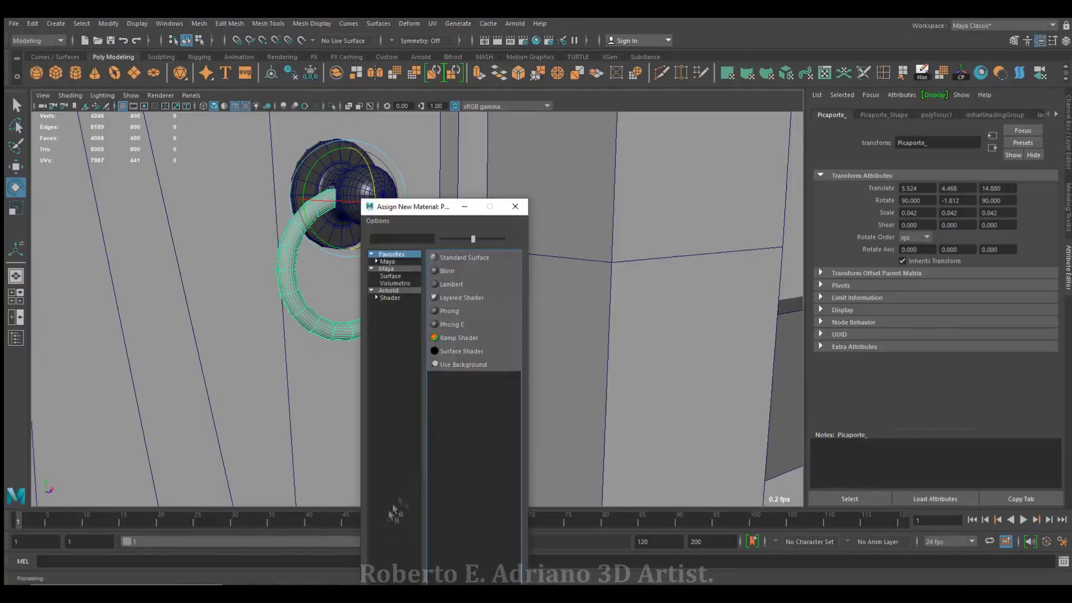
left_click(449, 311)
left_click_drag(986, 385, 951, 384)
double_click(909, 143)
type("Picaporte mat")
key("Return")
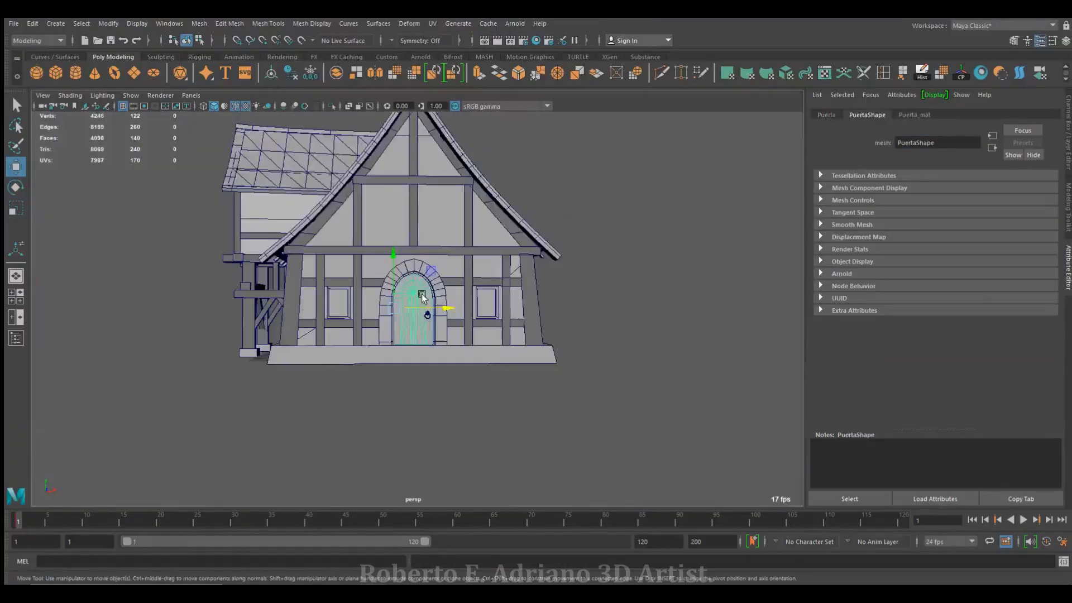
Save the scene over the existing file and clear the selection
left_click_drag(422, 297, 313, 218, "alt")
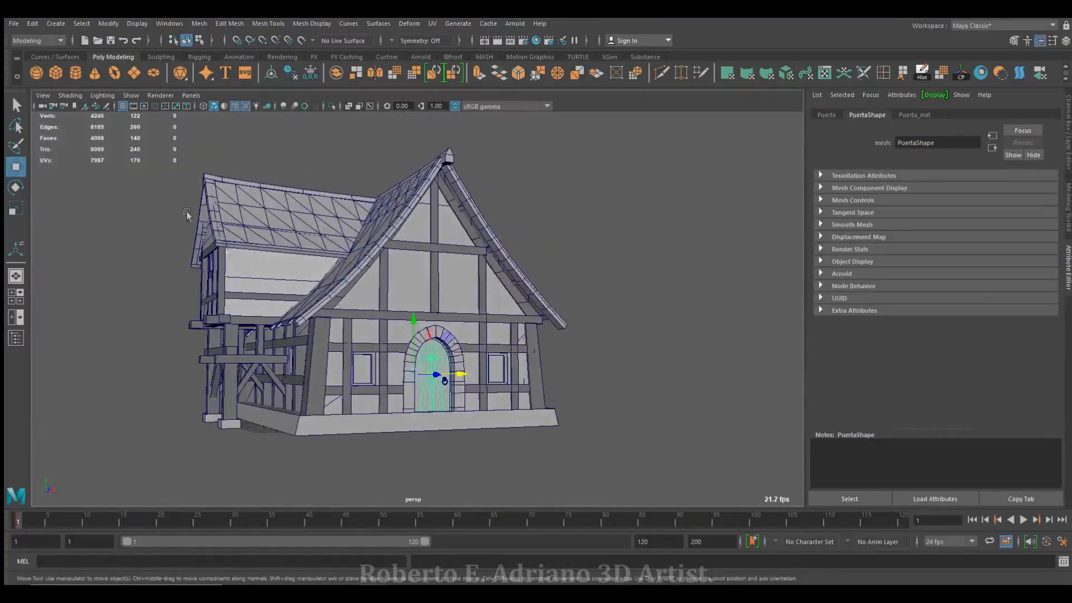
key("ctrl+s")
key("Return")
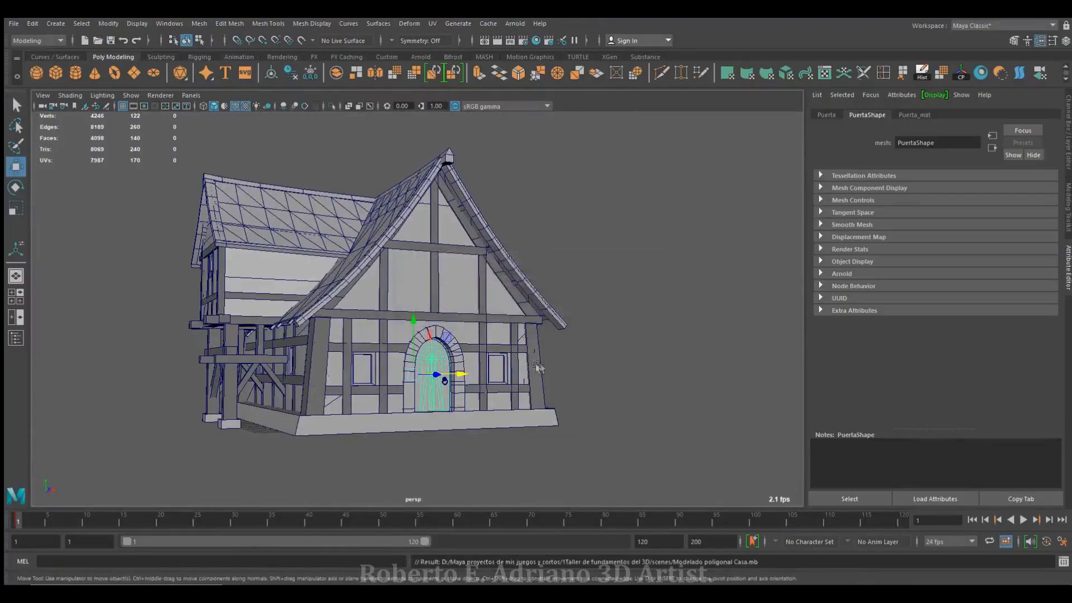
left_click(620, 210)
left_click_drag(465, 401, 448, 386, "alt")
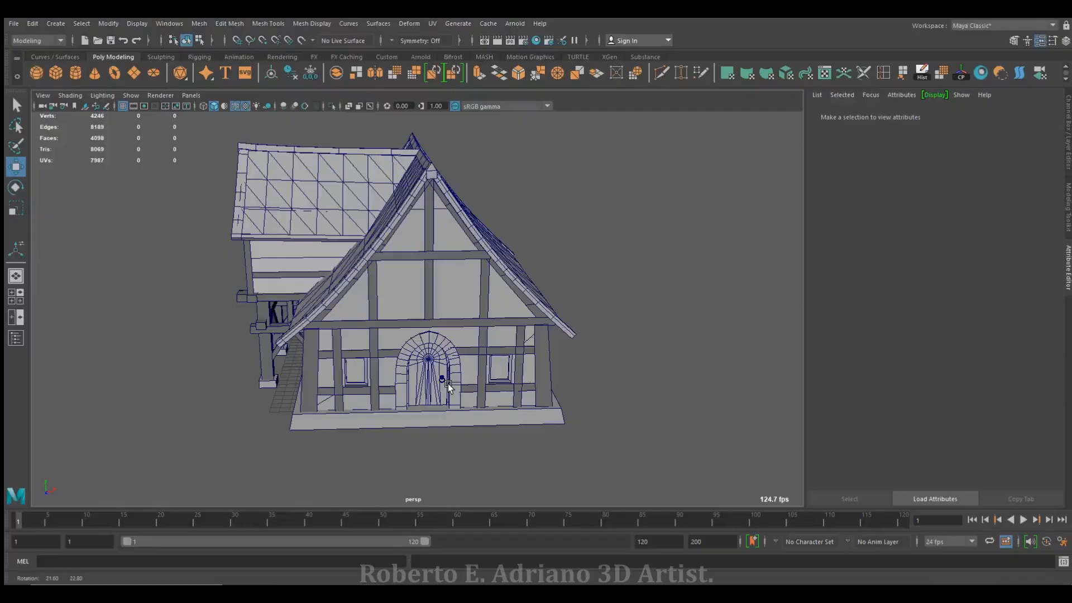